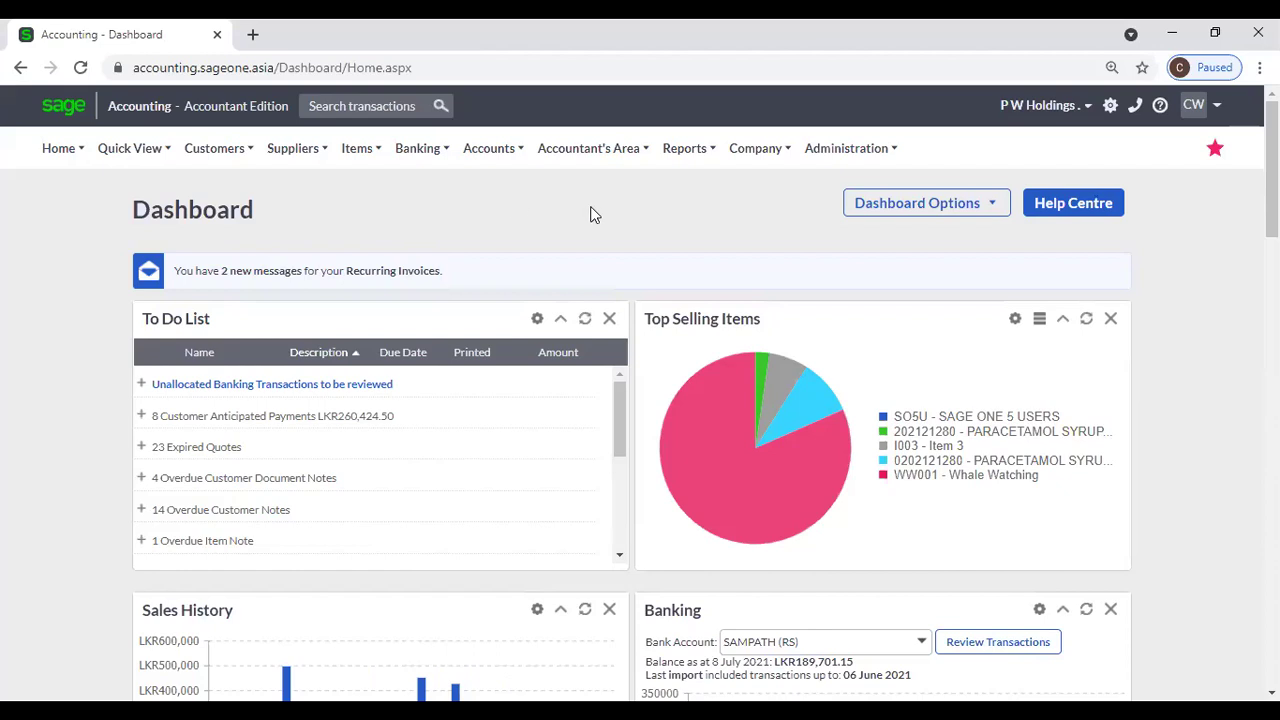
Open the company settings and show the company logo page of the branding section
left_click(748, 160)
left_click(758, 228)
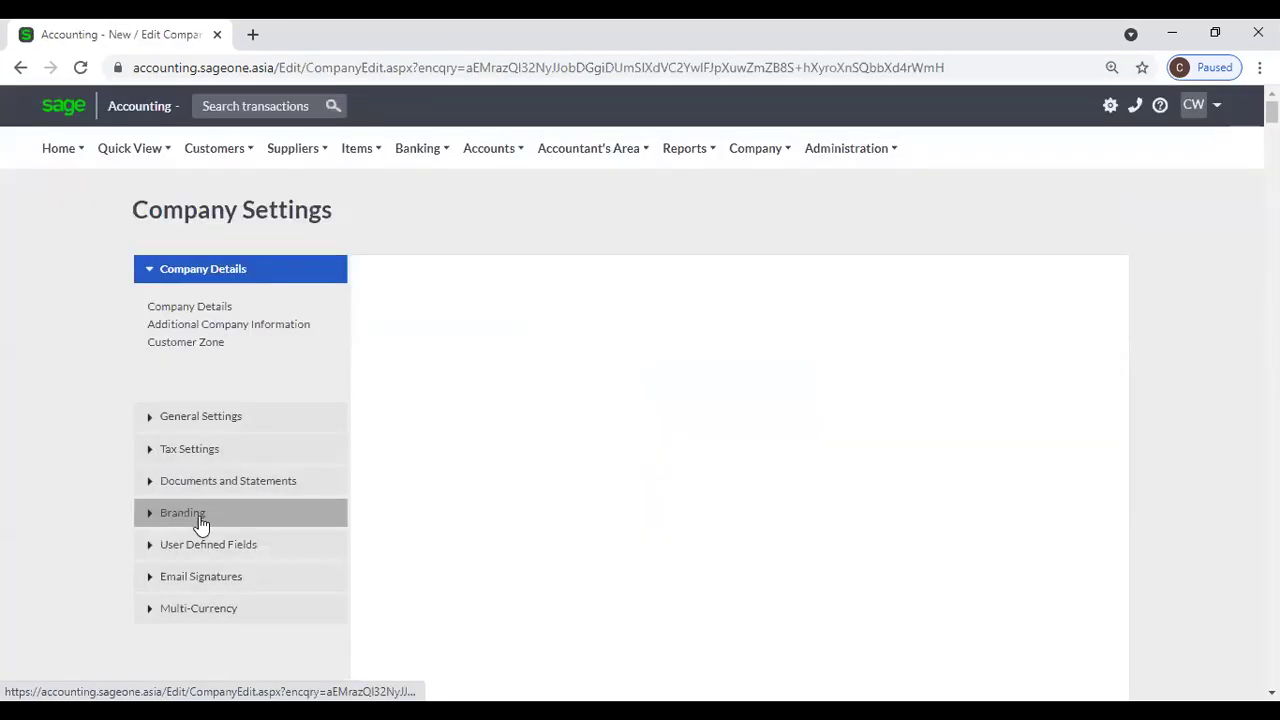
left_click(201, 515)
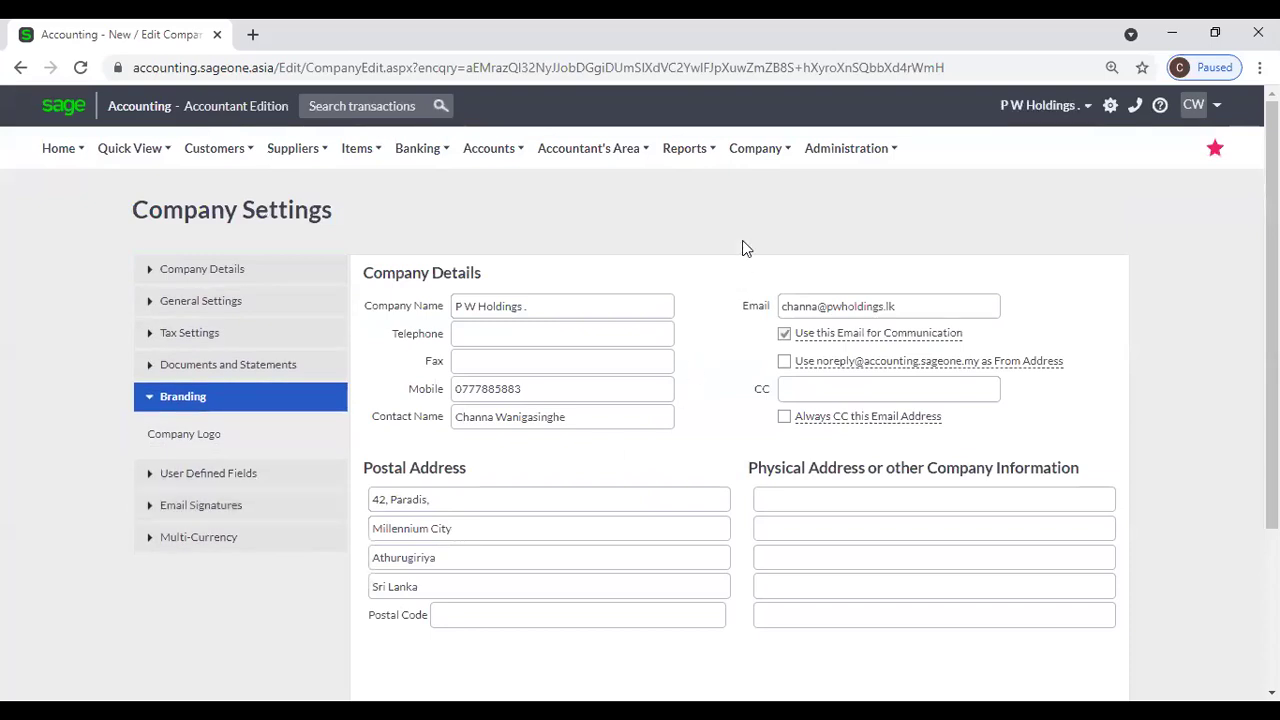
left_click(755, 150)
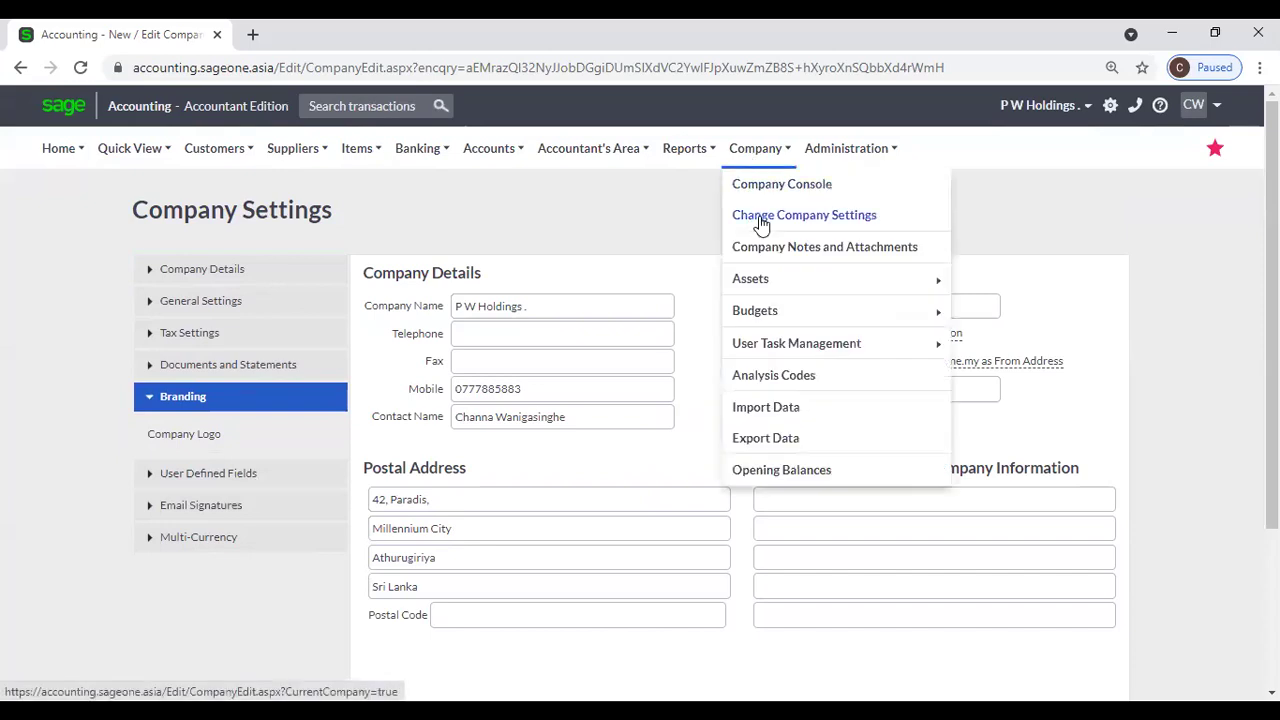
left_click(243, 400)
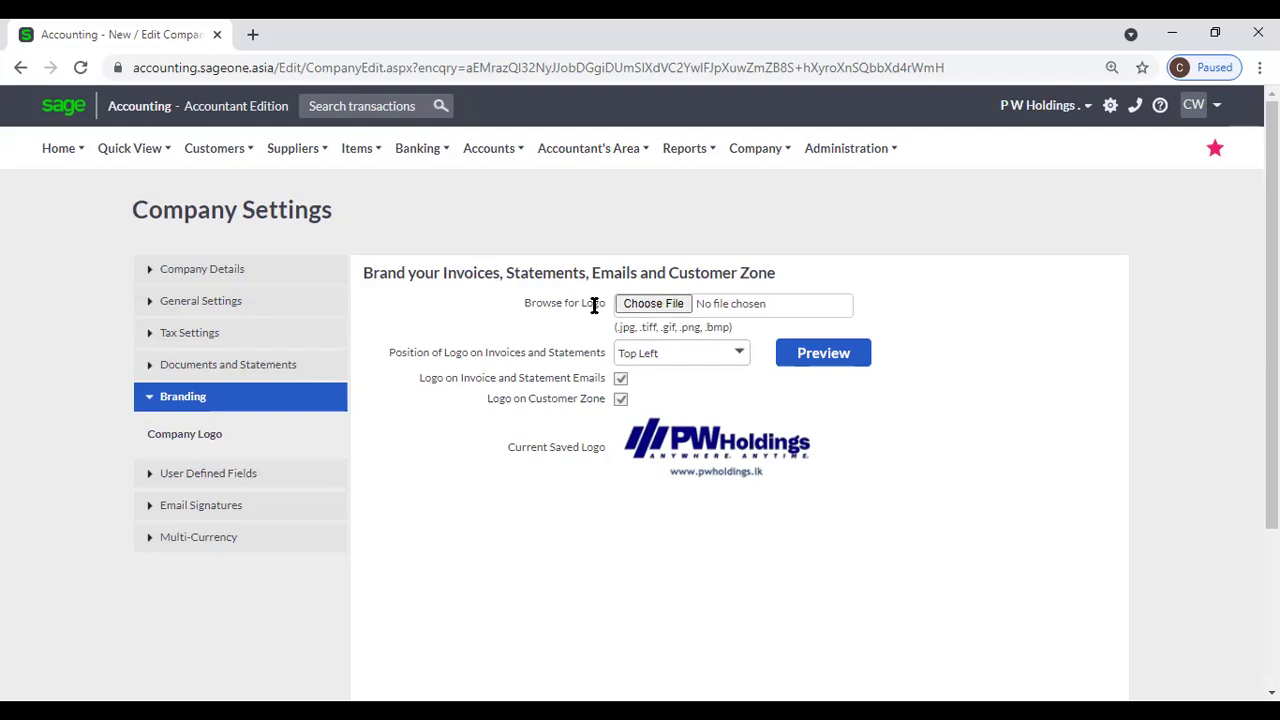
Examine the file browser for the company logo and the available logo positions on invoices and statements
left_click(660, 312)
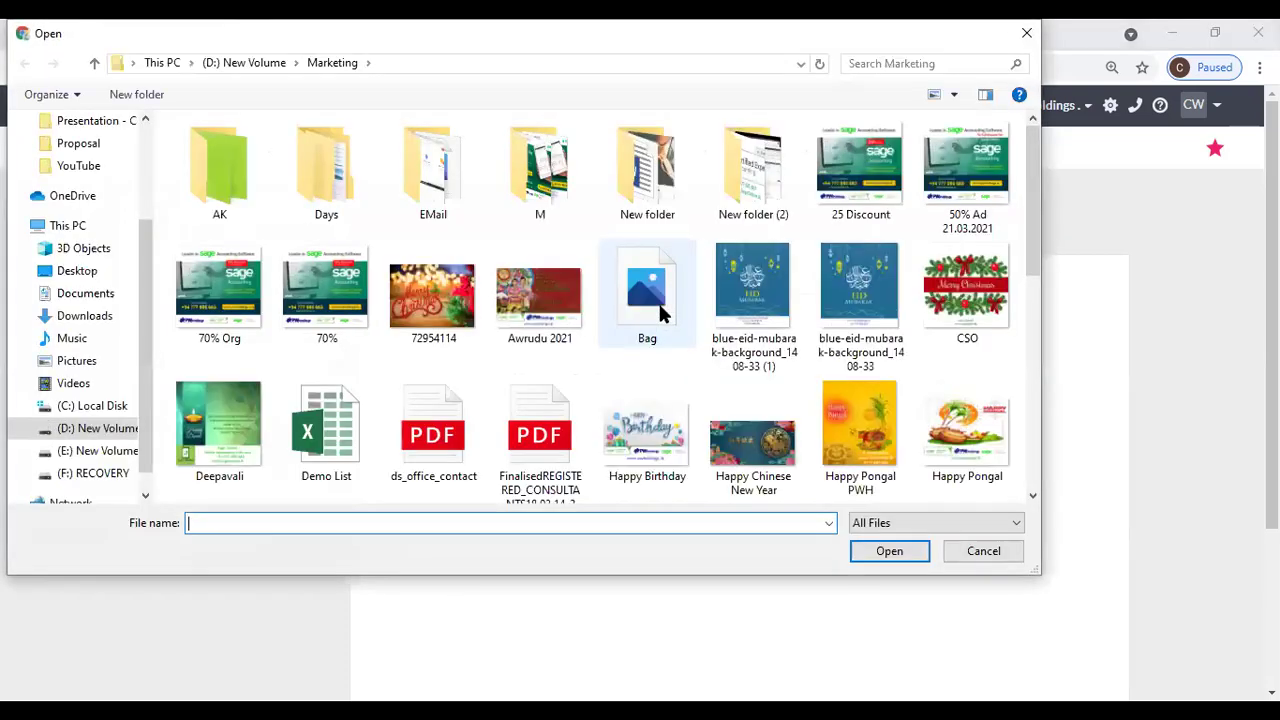
left_click(1024, 35)
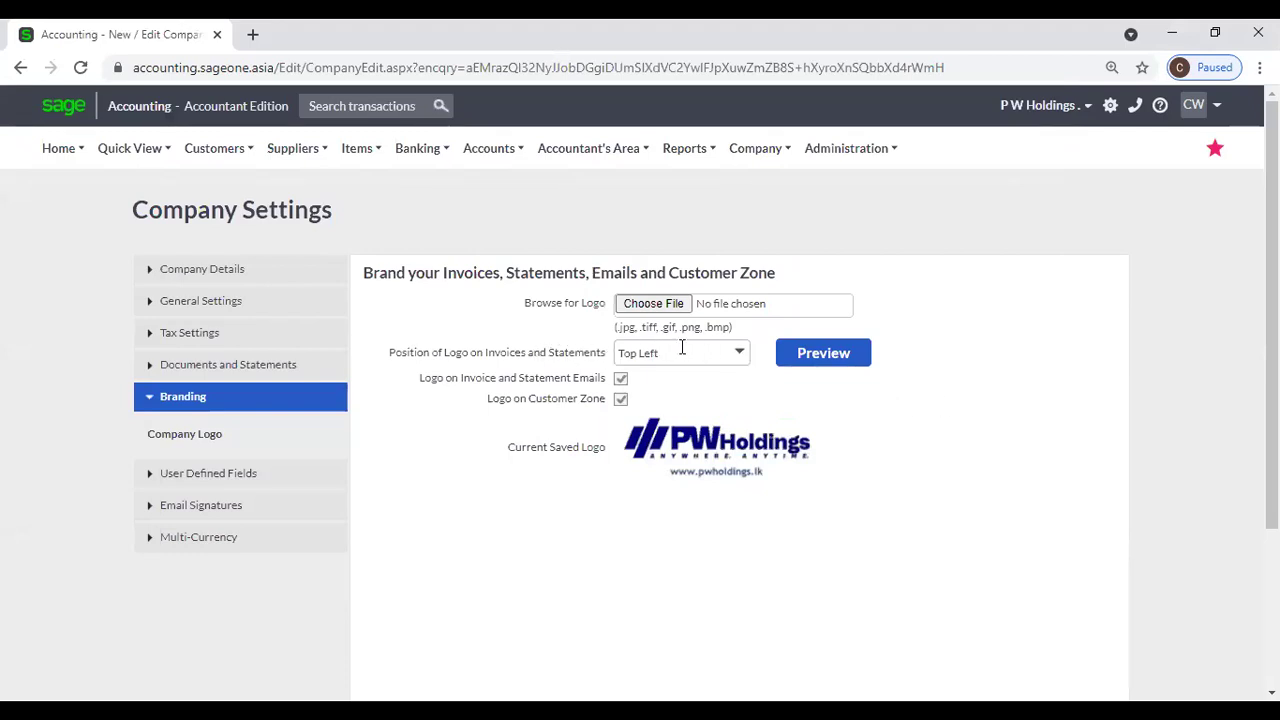
left_click(738, 356)
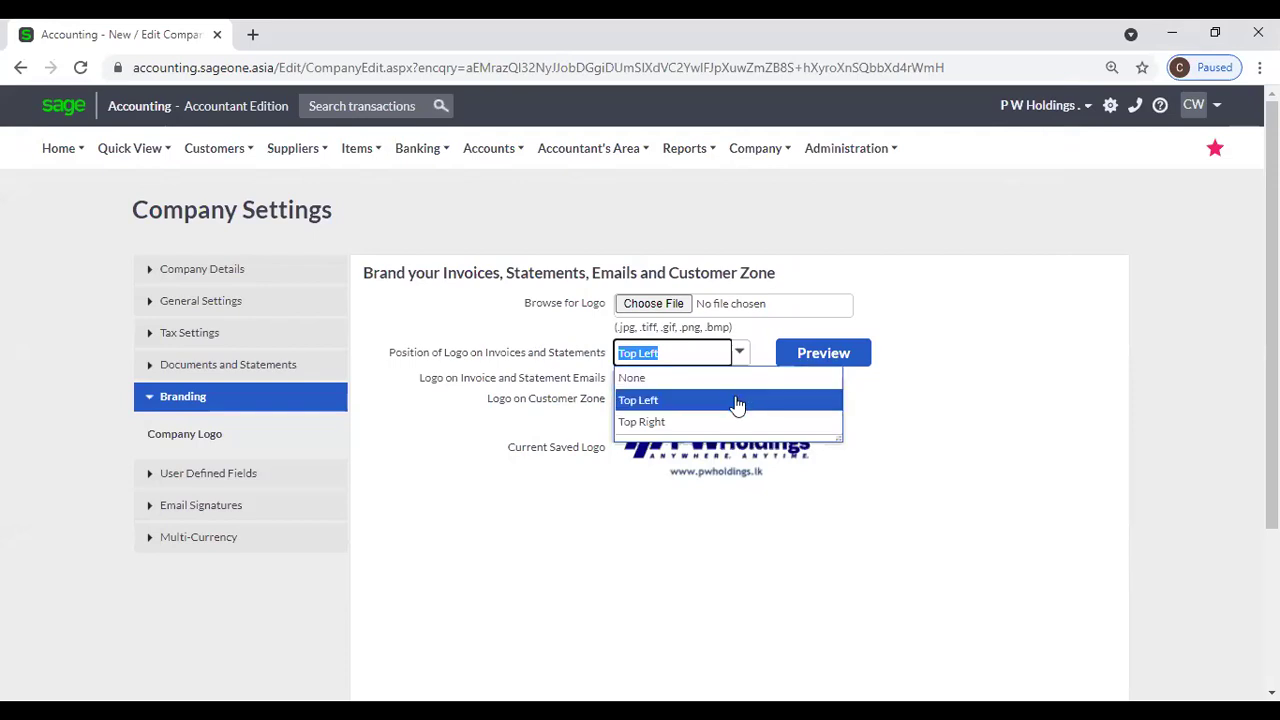
left_click(1088, 382)
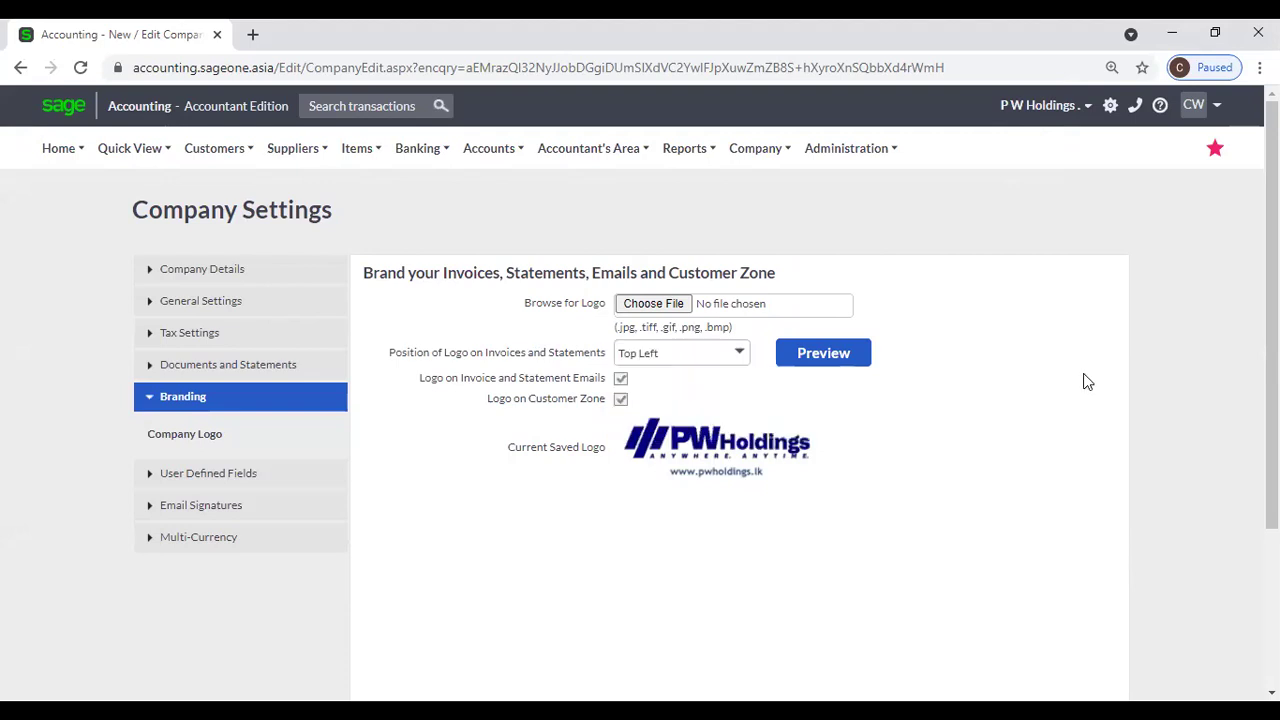
Preview the sample tax invoice with the logo at Top Left, and close the preview
left_click(823, 354)
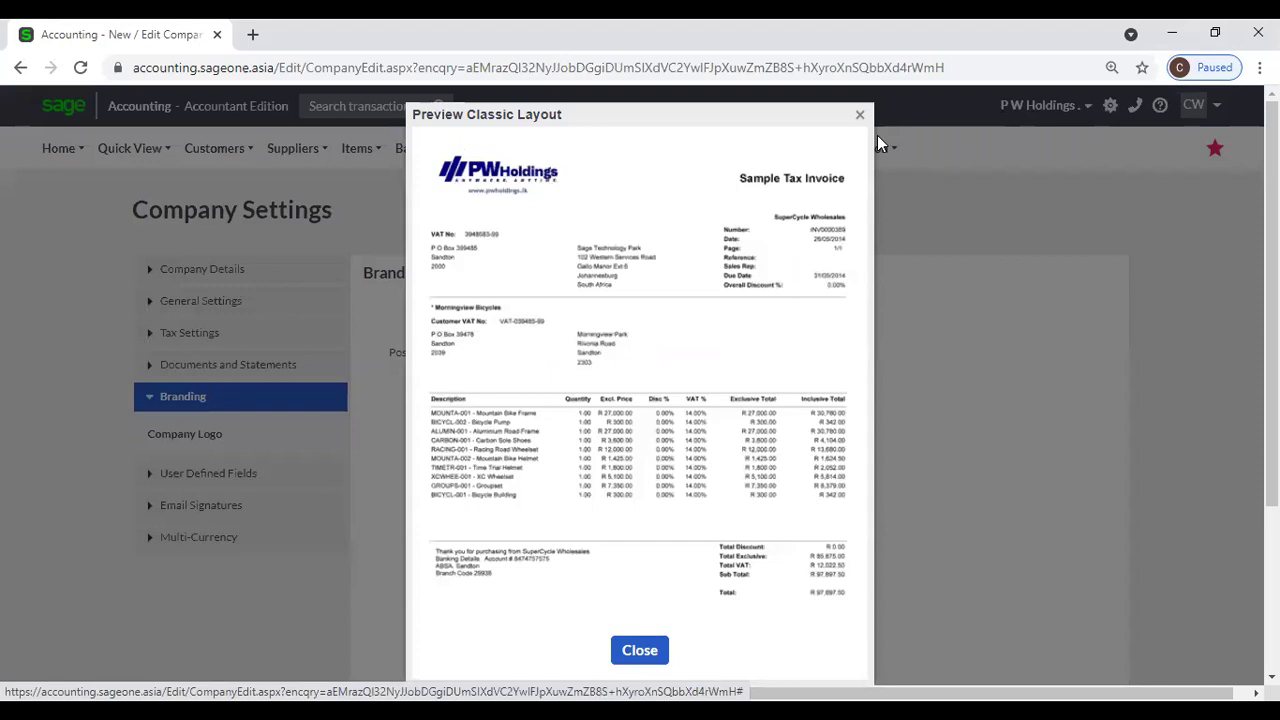
left_click(859, 114)
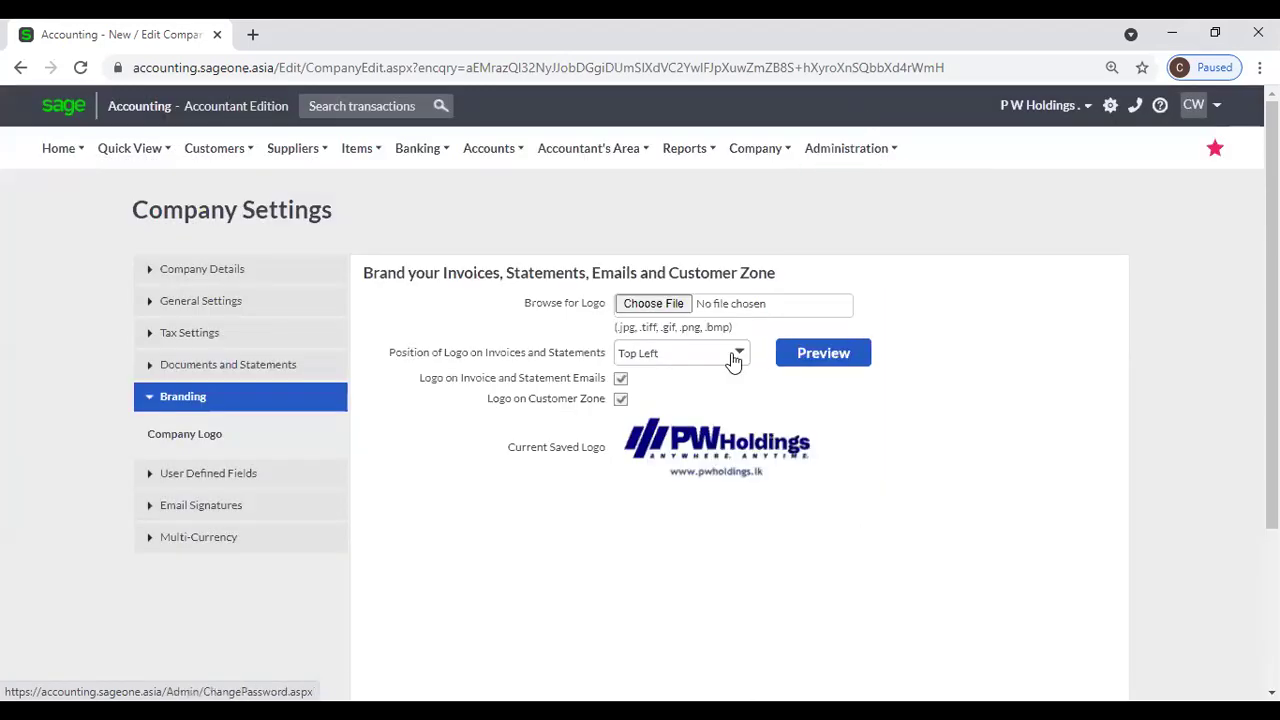
left_click(834, 362)
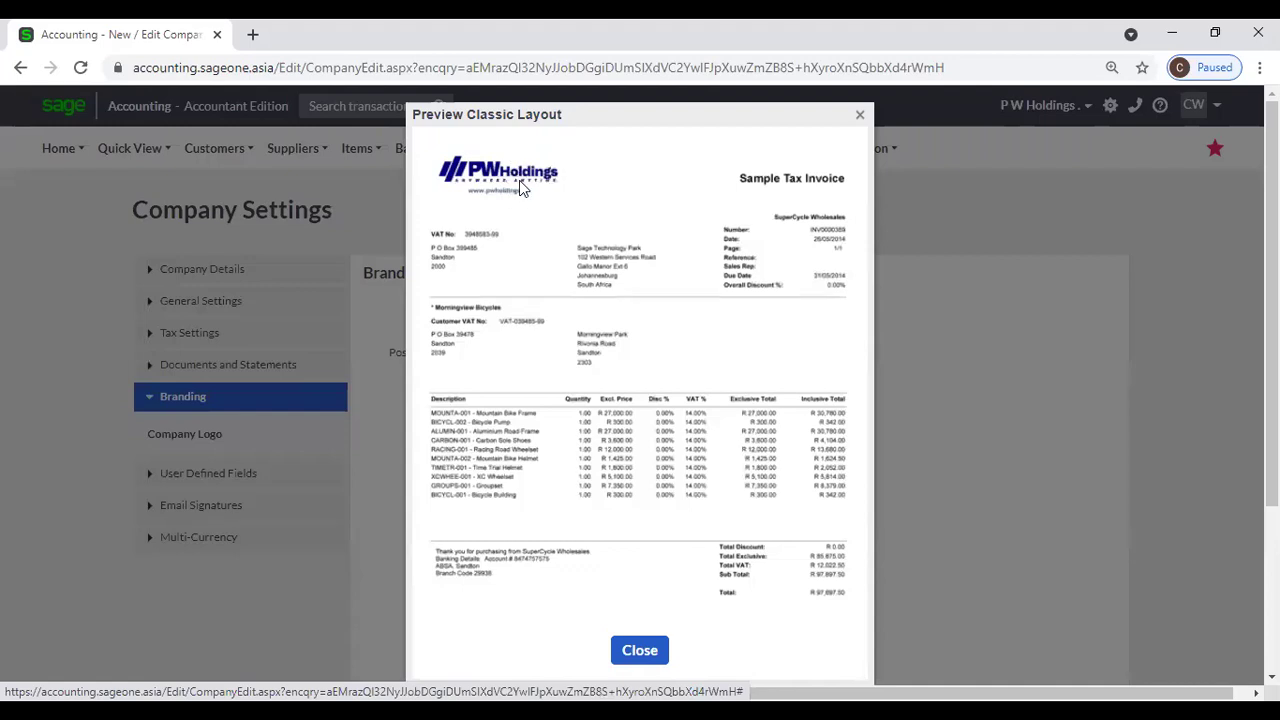
left_click(859, 114)
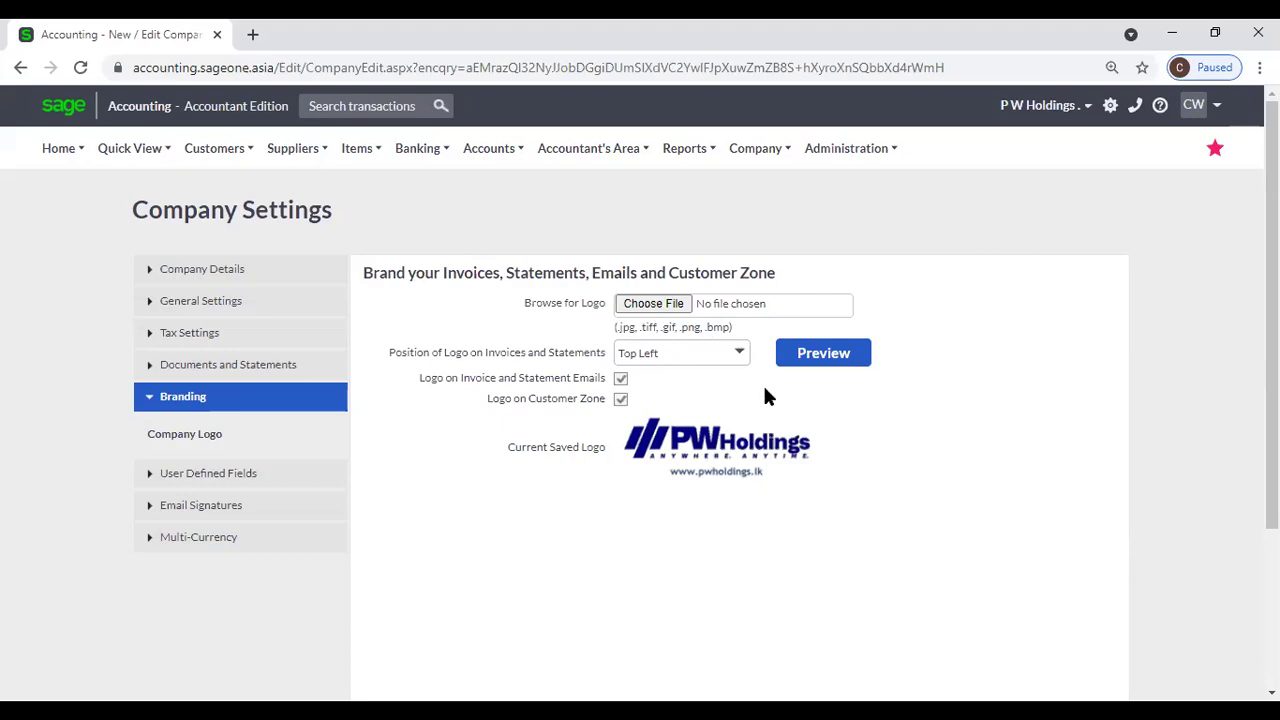
Set the position of the logo on invoices and statements to Top Right and preview the sample invoice
left_click(737, 358)
left_click(691, 420)
left_click(816, 362)
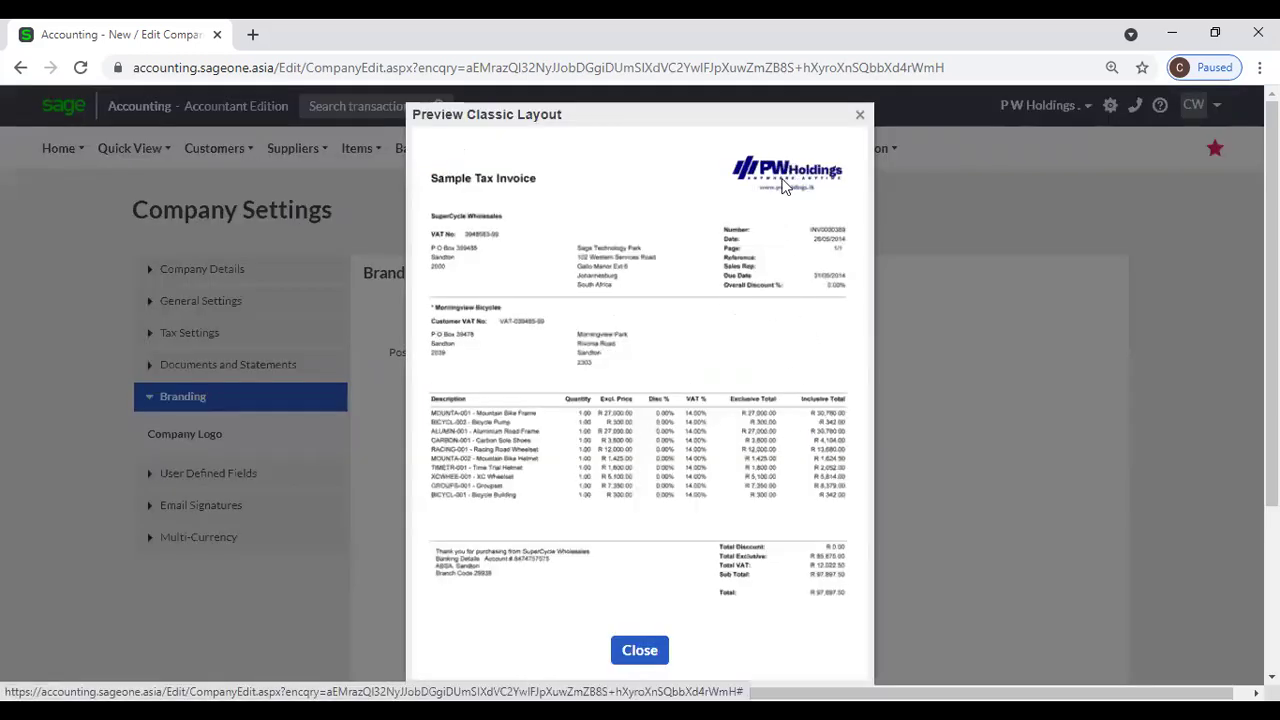
left_click(860, 117)
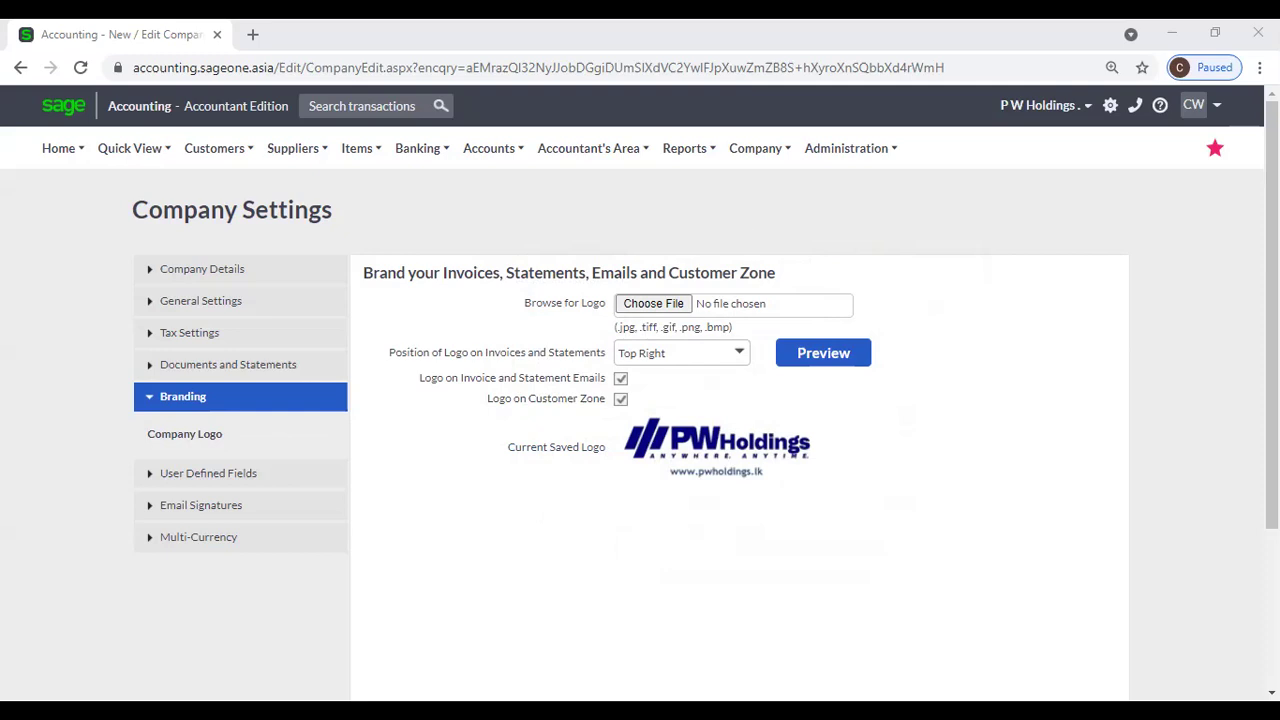
left_click(1087, 303)
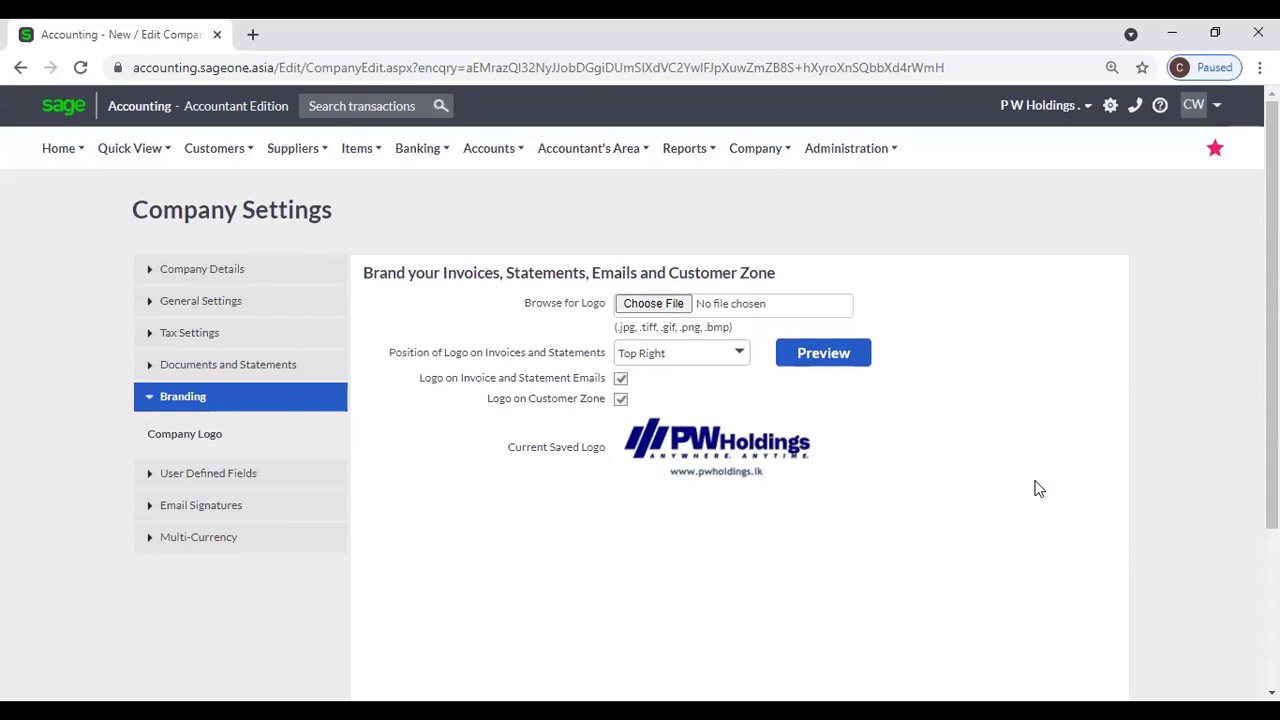
Expand the user defined fields settings and open a new customer form in a duplicate browser tab
left_click(293, 484)
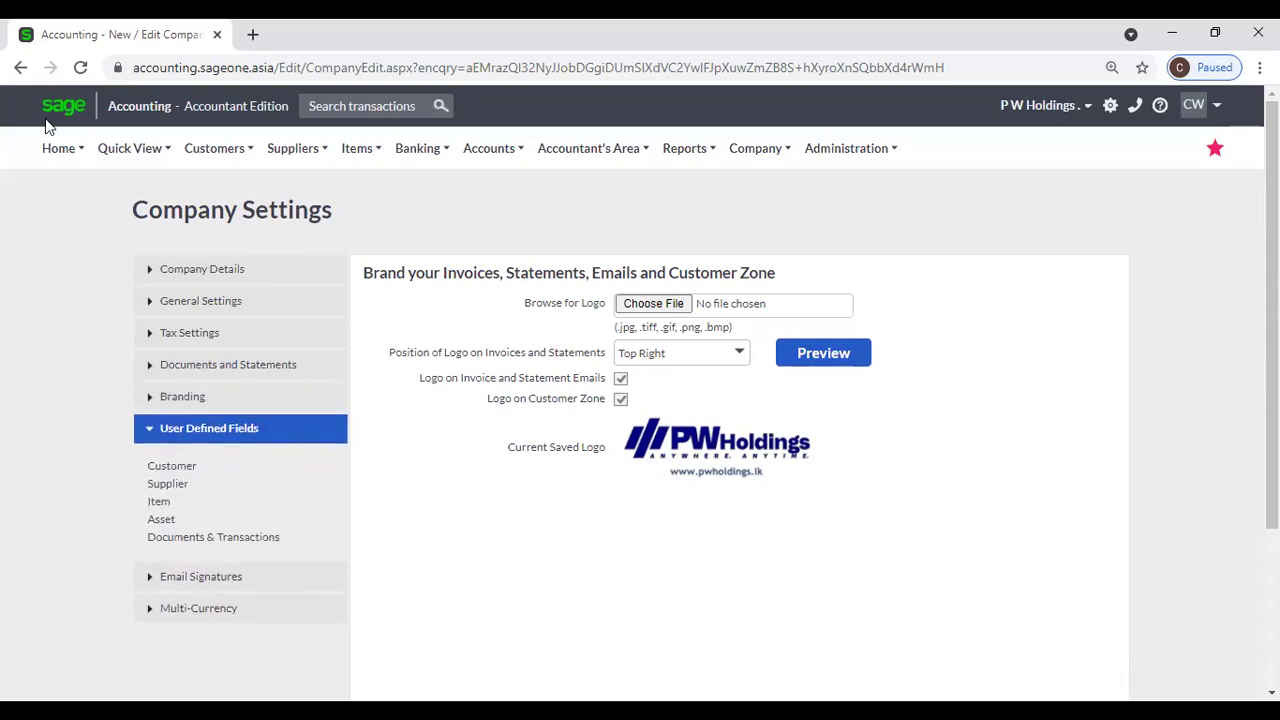
right_click(68, 32)
left_click(112, 165)
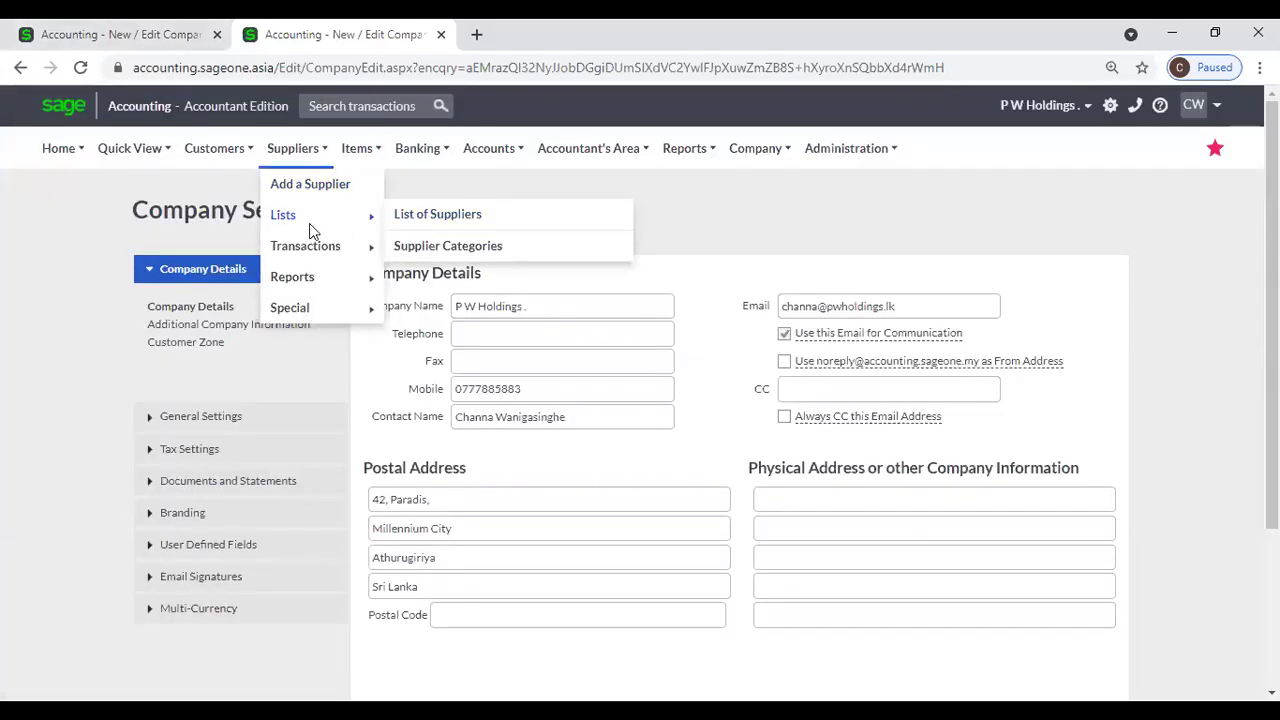
mouse_move(238, 159)
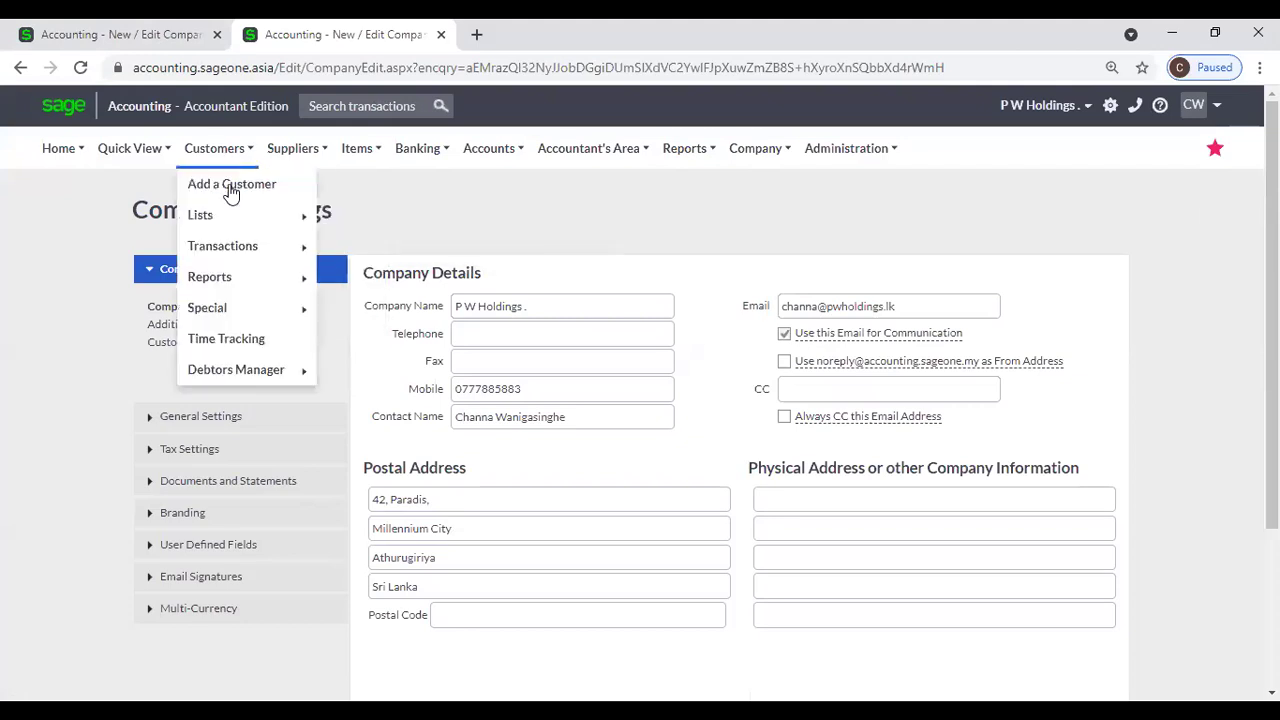
left_click(231, 191)
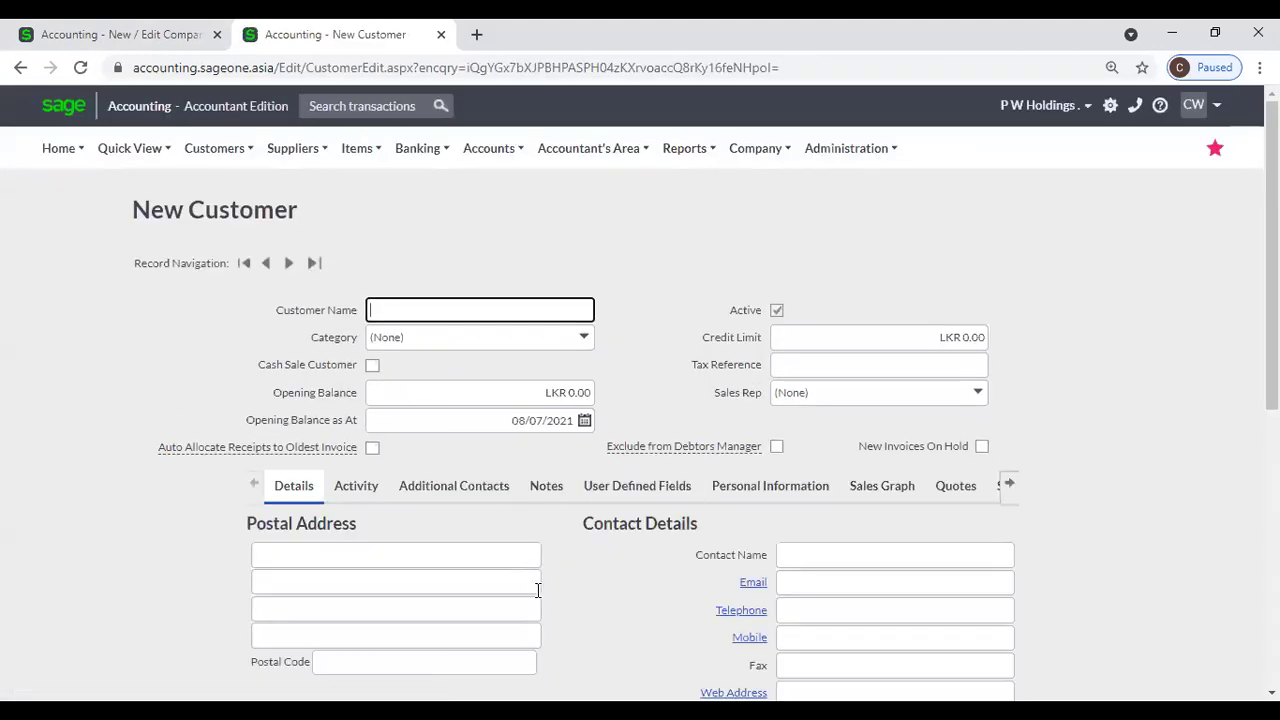
Look through the new customer's details and show the form's user defined fields
scroll(467, 408, "down", 2)
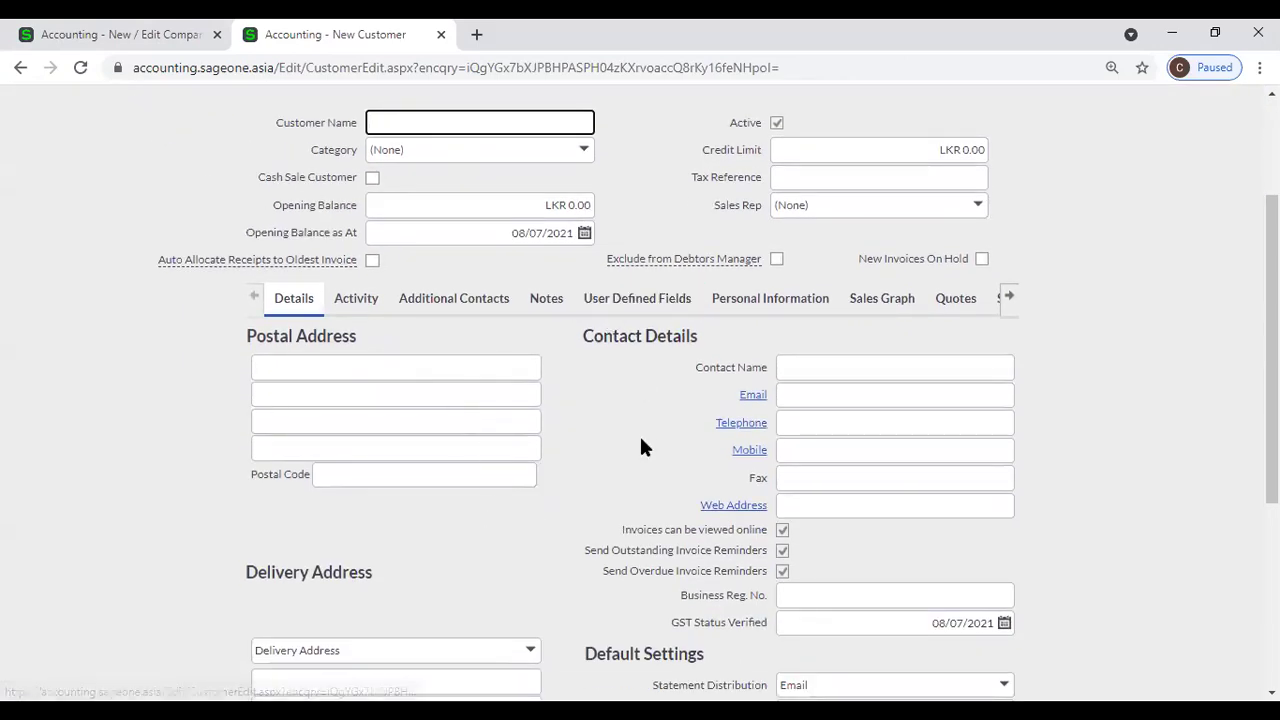
scroll(640, 436, "down", 2)
scroll(615, 388, "up", 2)
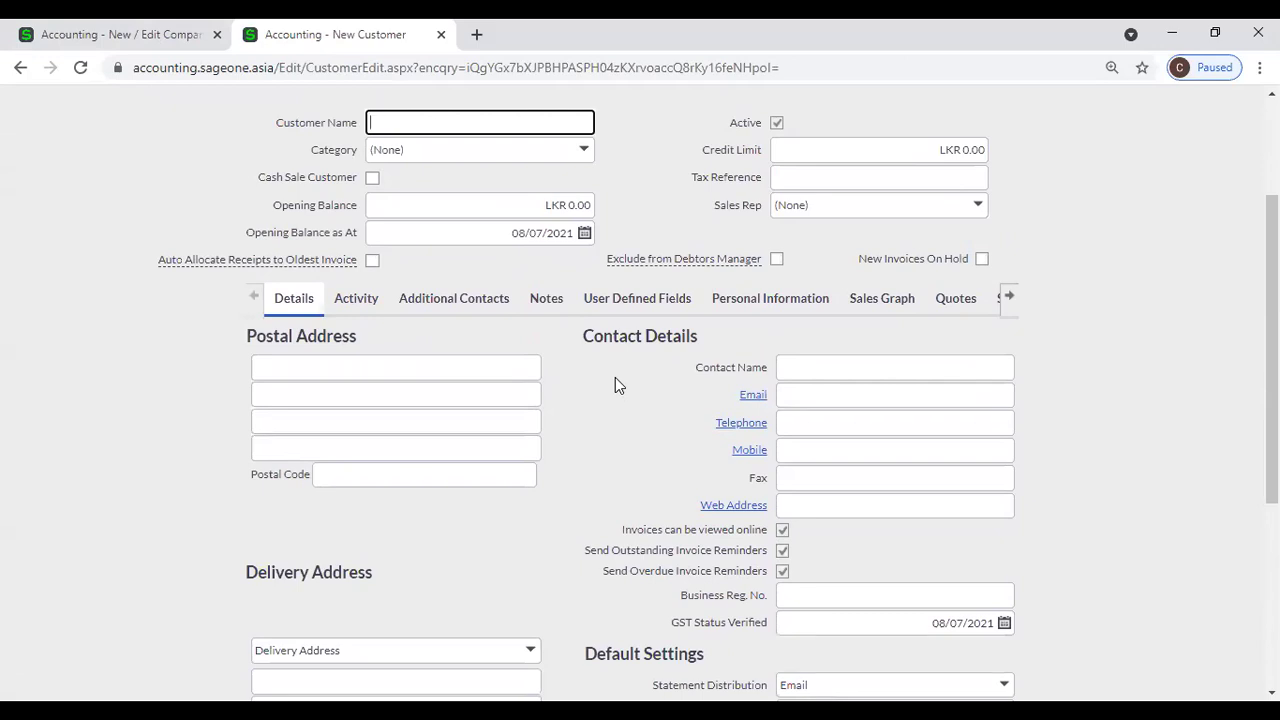
left_click(618, 318)
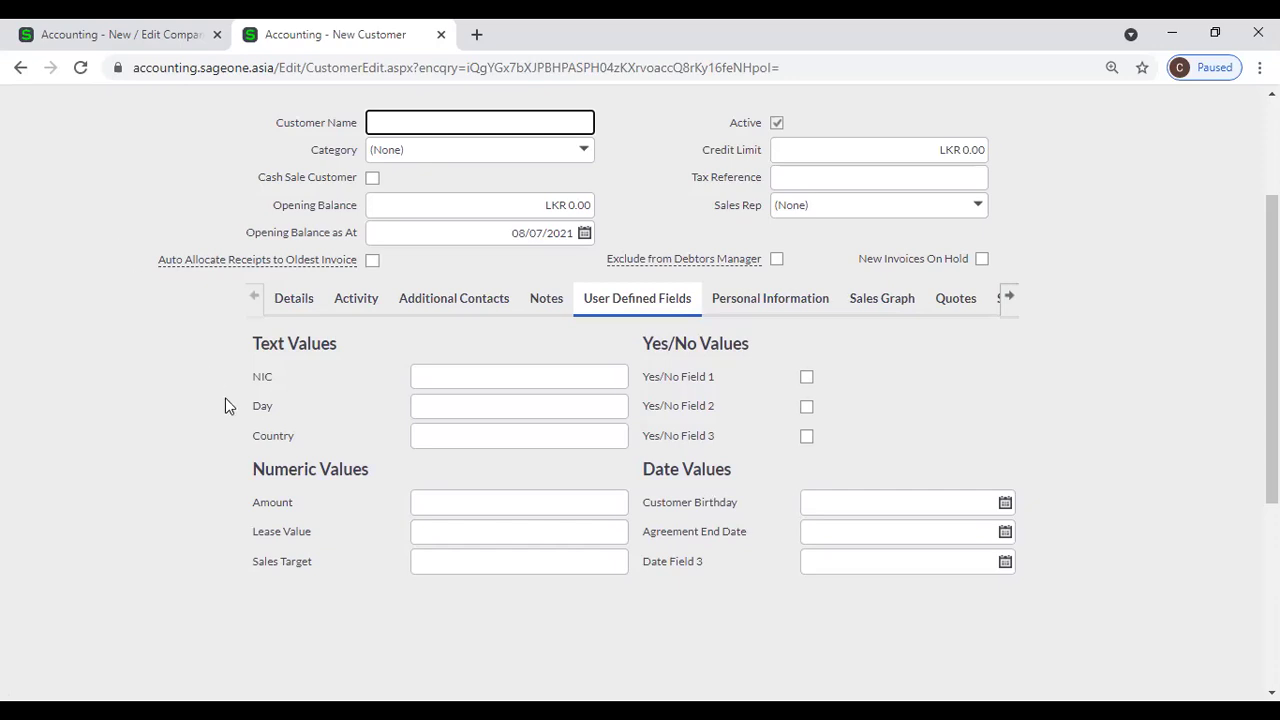
Open the customer user defined fields in the company settings and compare their labels with the new customer form
left_click(135, 32)
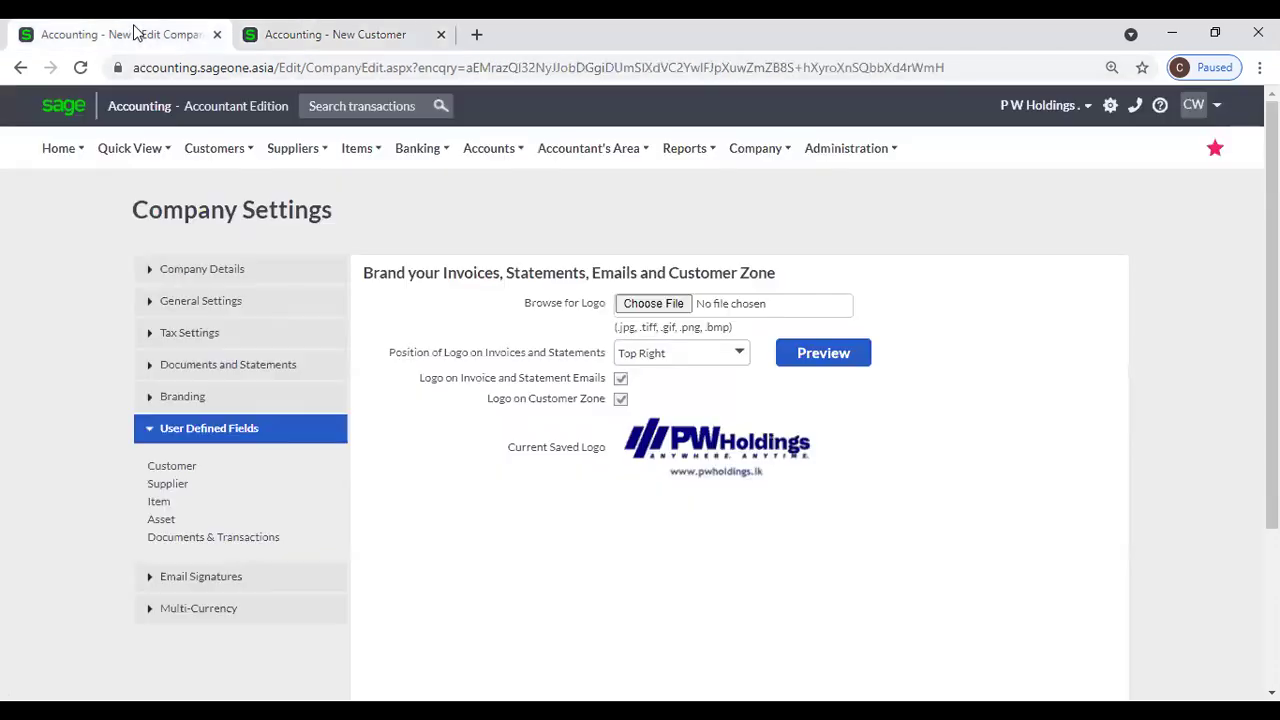
left_click(175, 468)
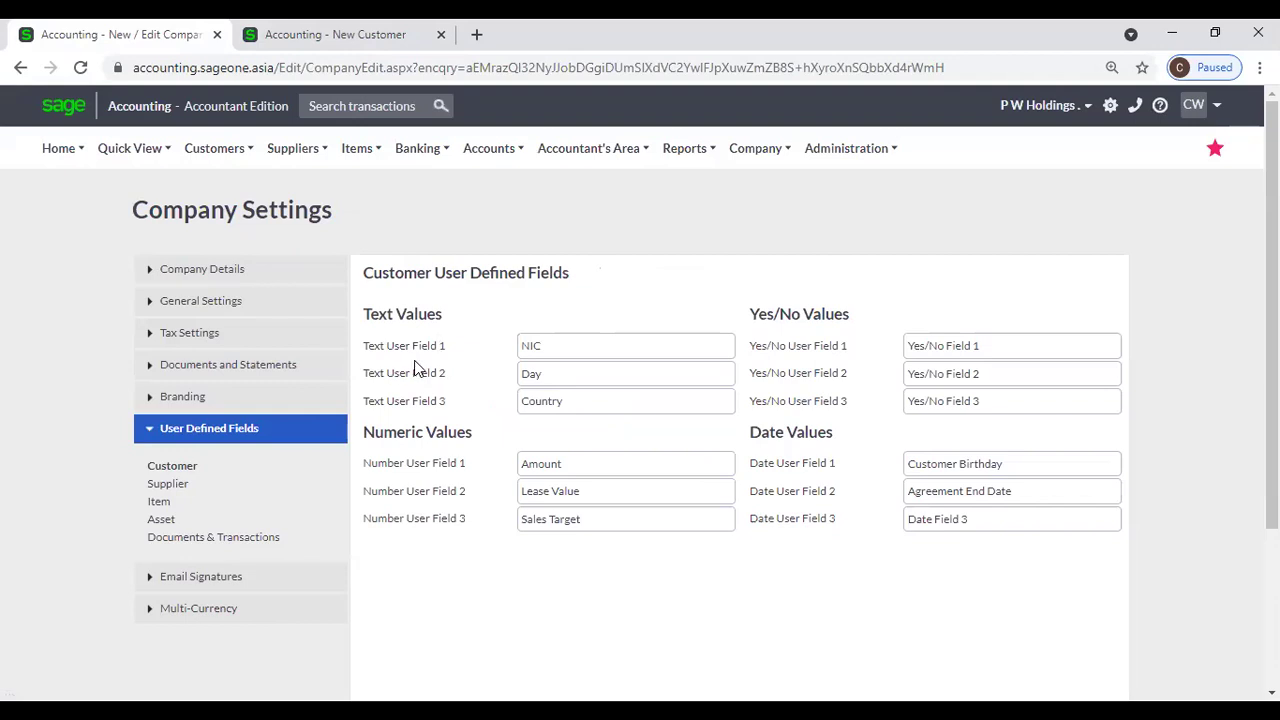
left_click(295, 40)
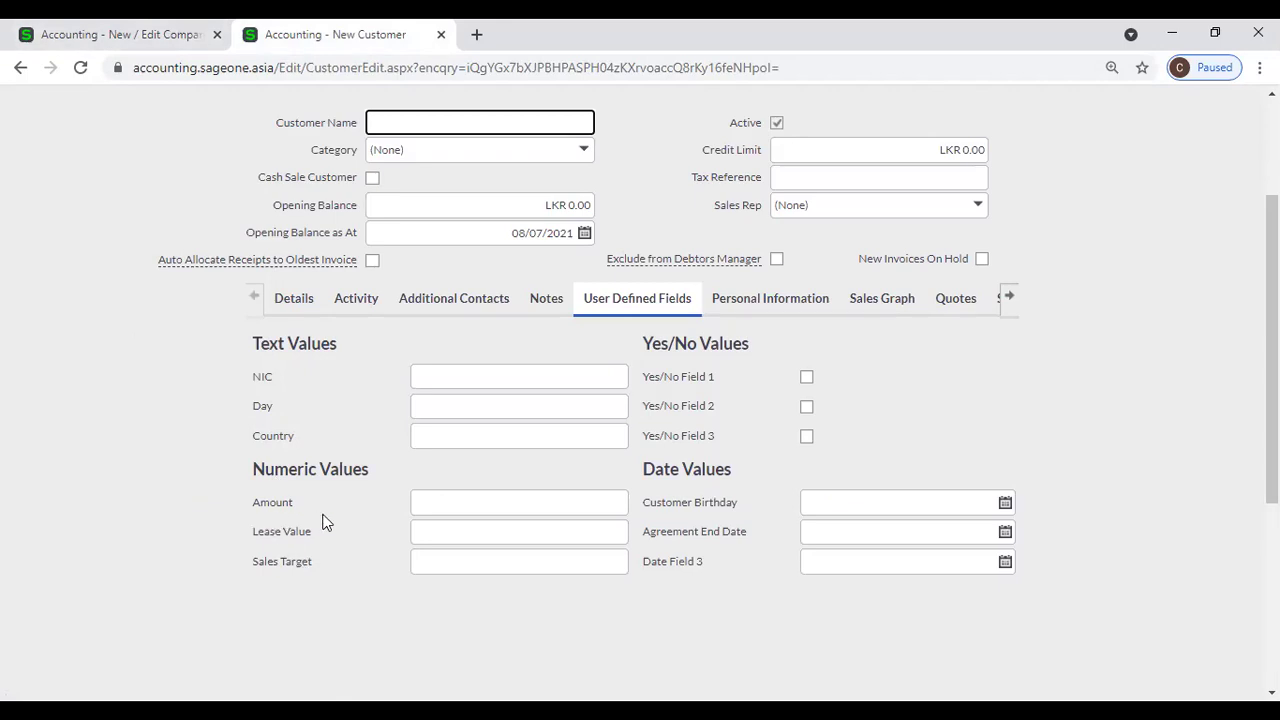
left_click(105, 31)
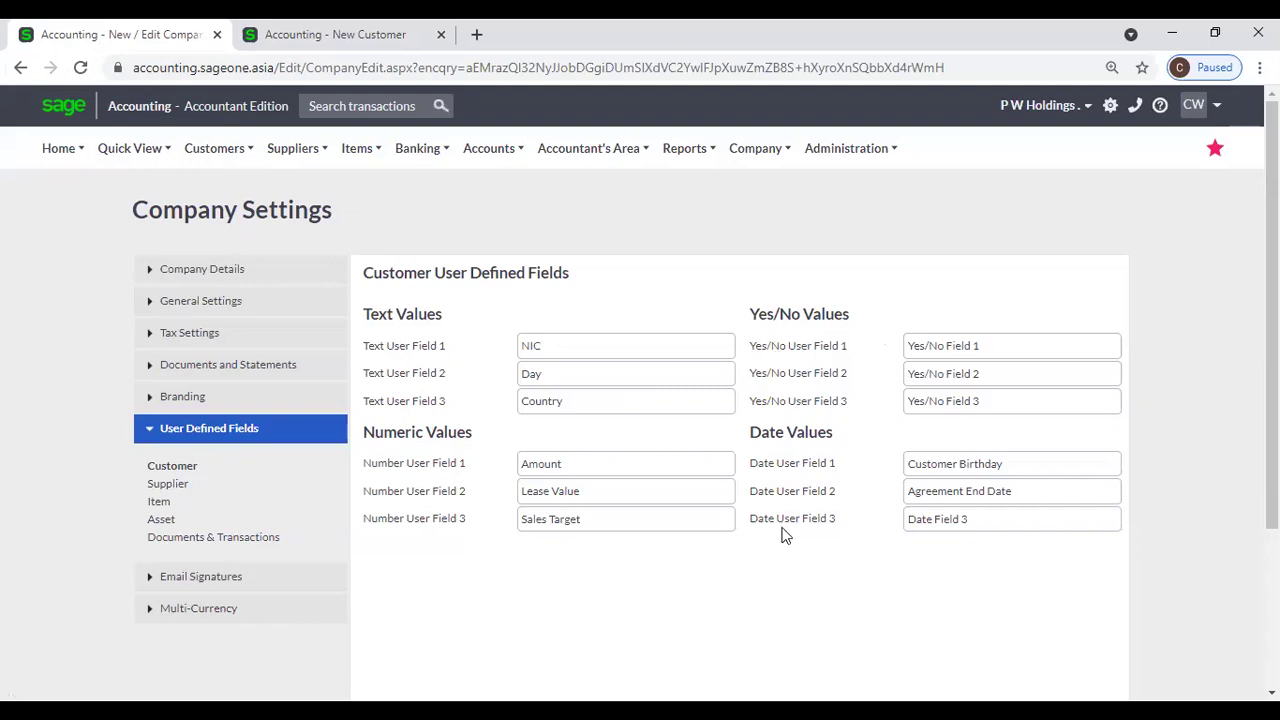
Select the Text User Field 1 label, and examine the new customer form's standard details and user defined fields
double_click(548, 347)
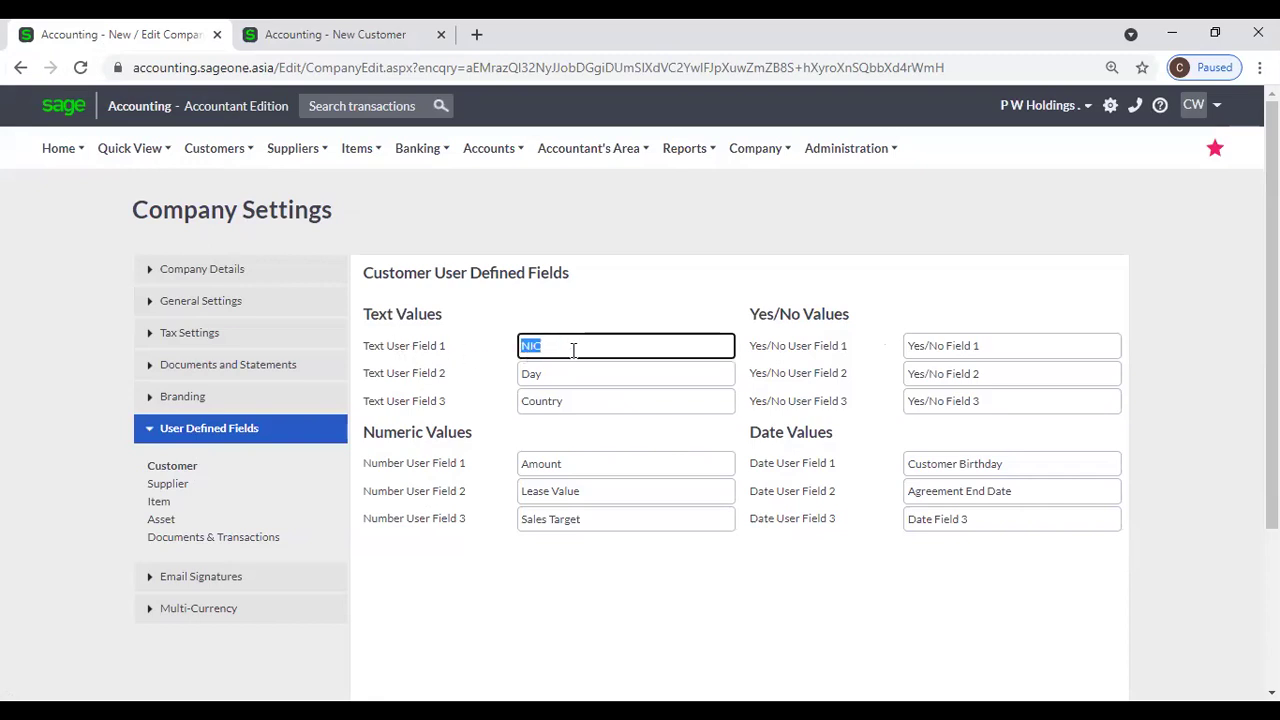
key("ctrl+Tab")
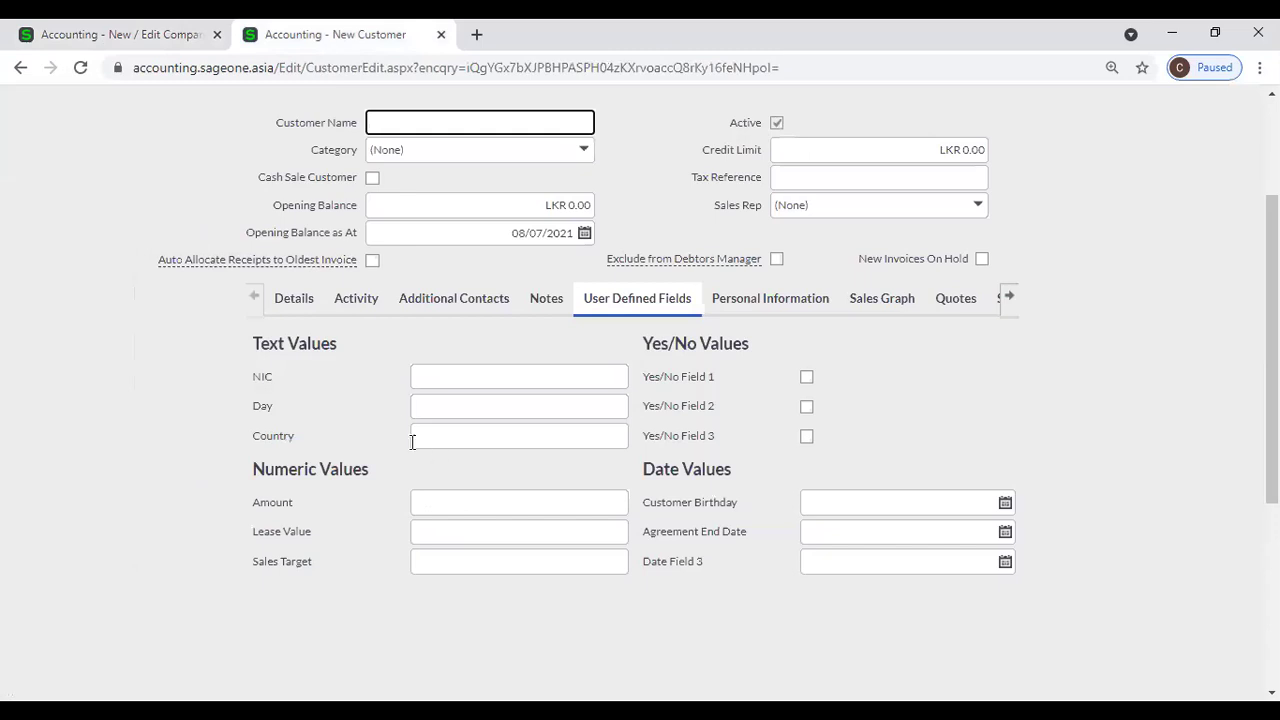
scroll(343, 362, "up", 2)
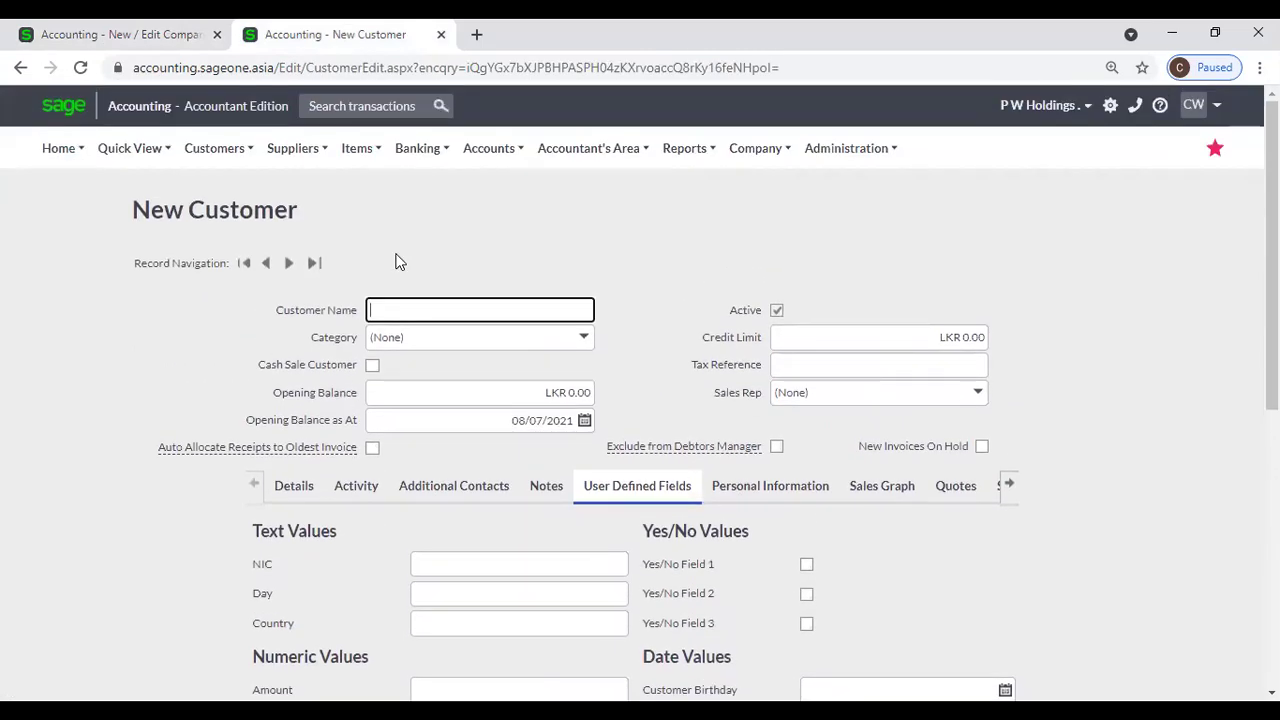
scroll(405, 300, "down", 1)
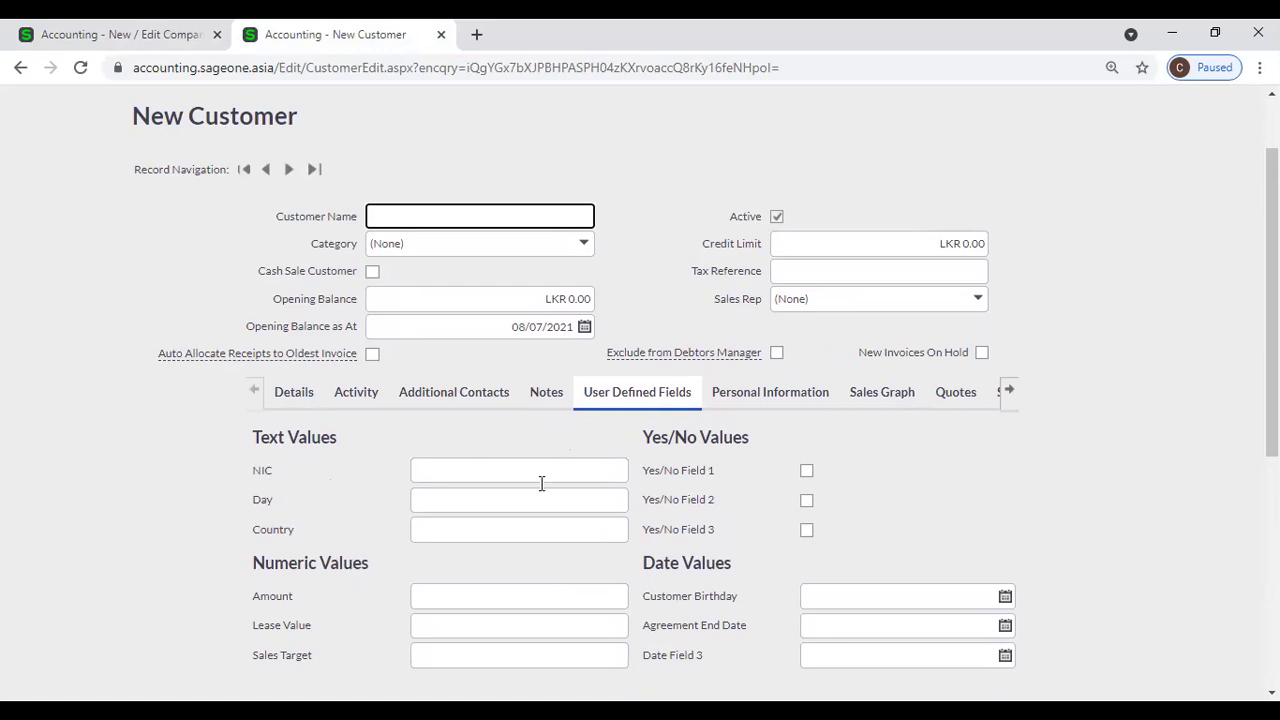
left_click(310, 403)
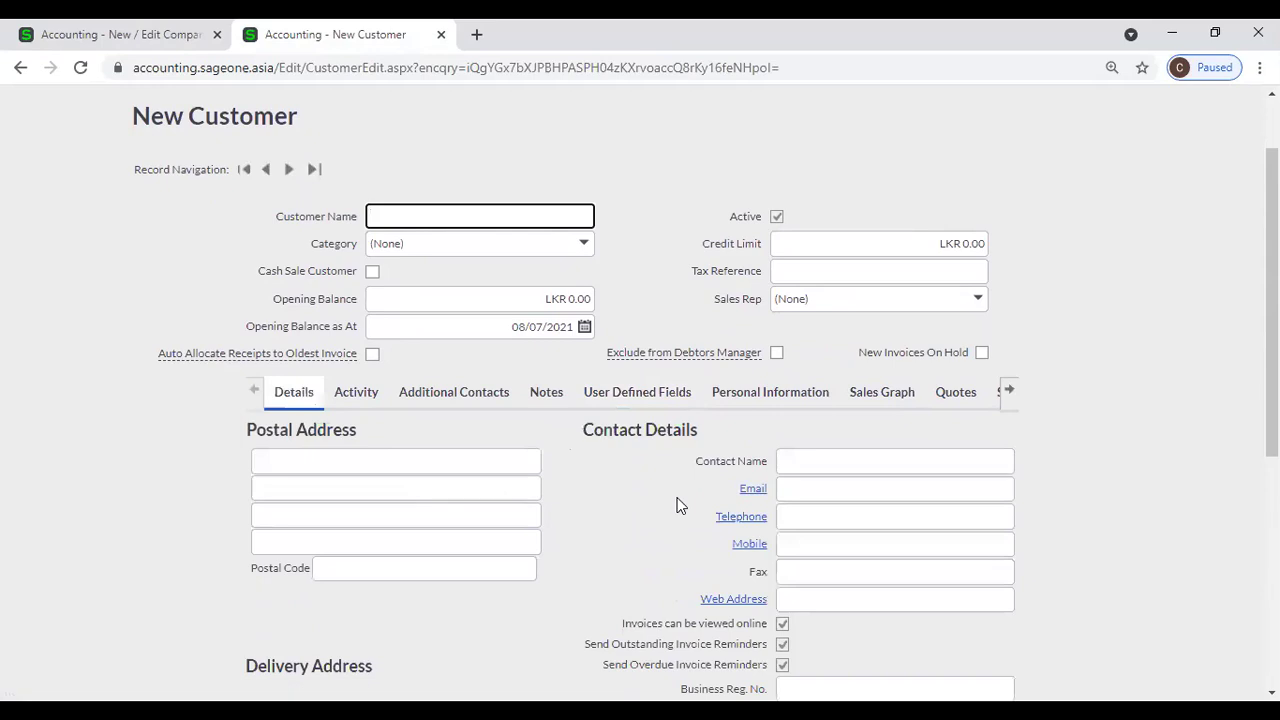
scroll(673, 505, "down", 2)
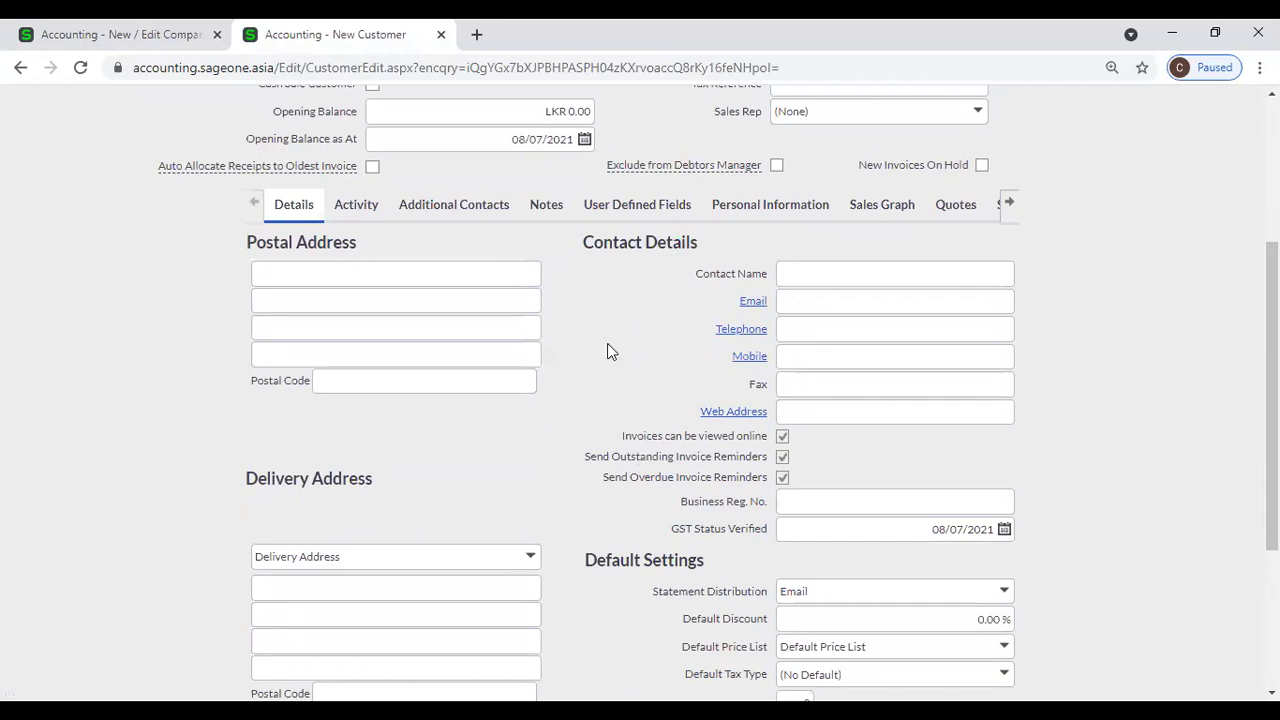
left_click(616, 210)
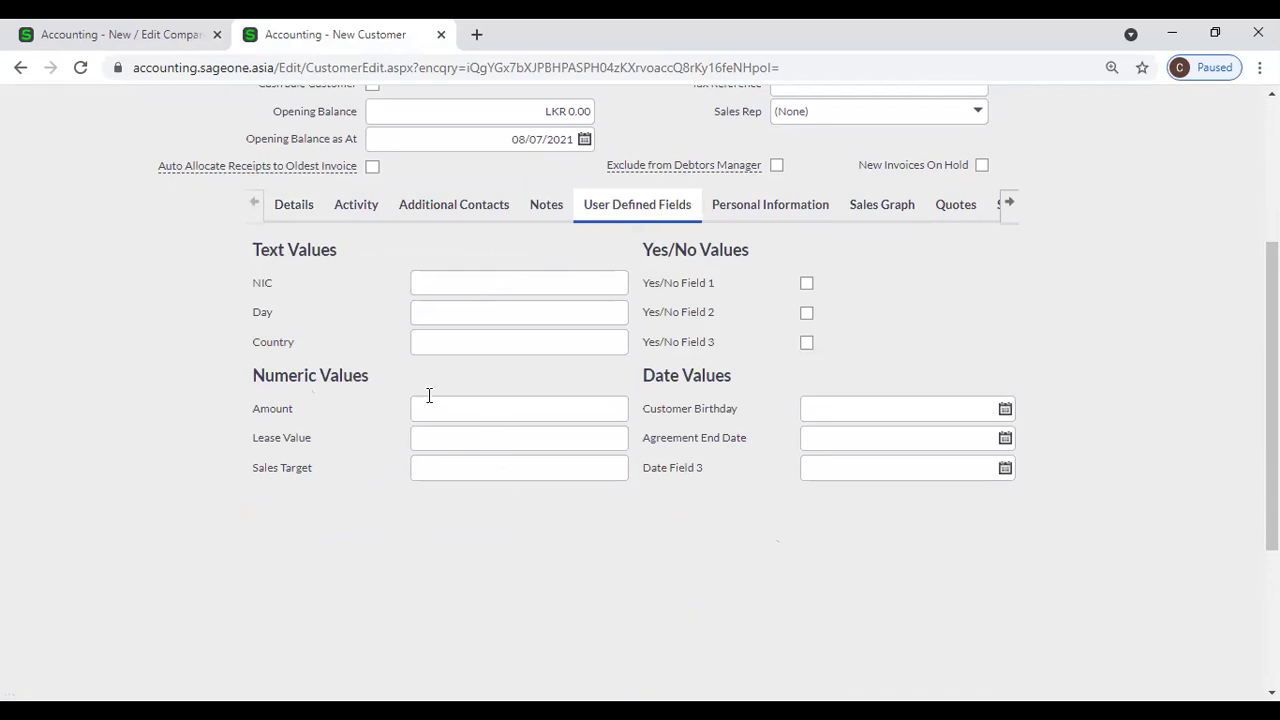
Return to the company settings and open the supplier user defined fields
left_click(103, 30)
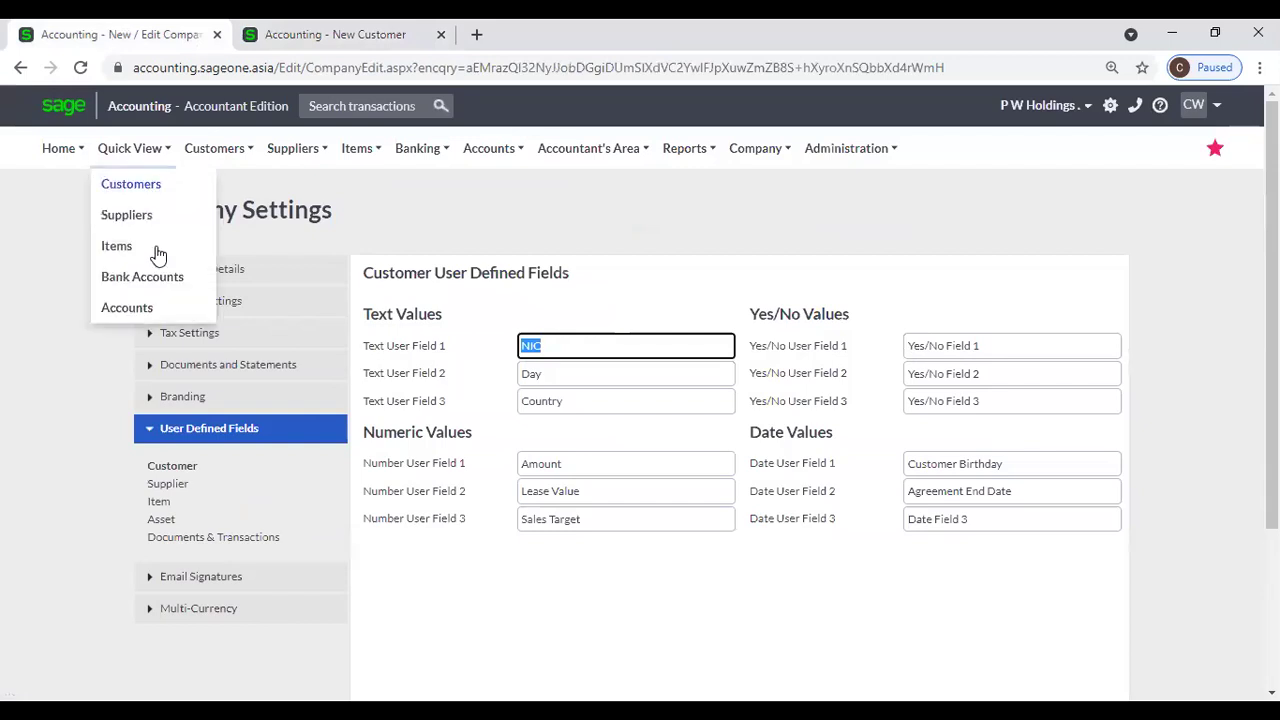
left_click(164, 487)
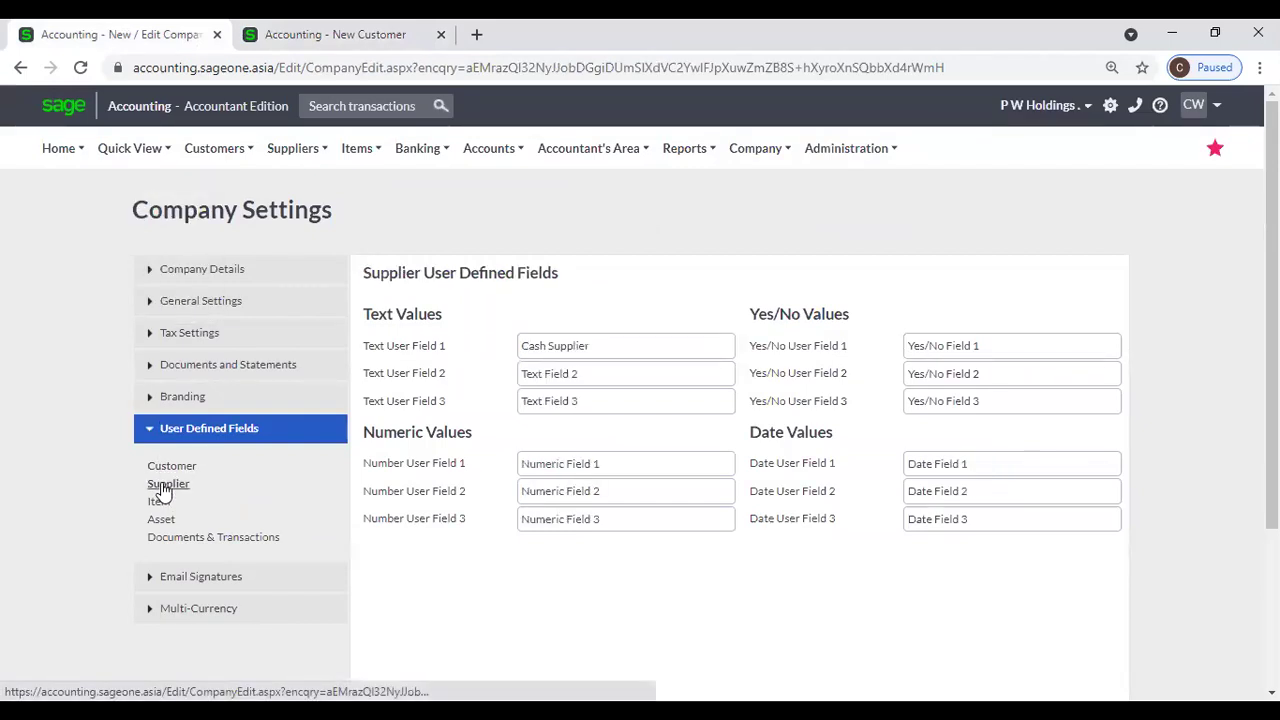
Start a new supplier in the other browser tab and view the supplier form's user defined fields
left_click(354, 35)
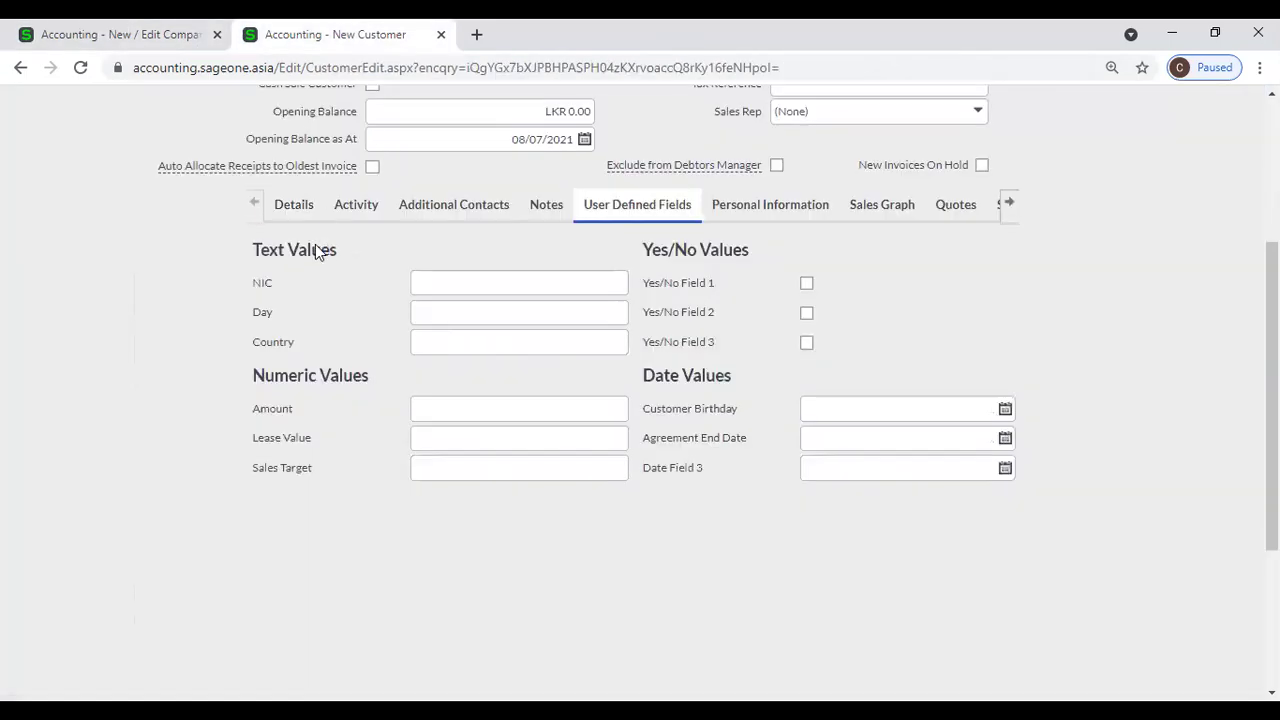
scroll(315, 250, "up", 3)
mouse_move(298, 163)
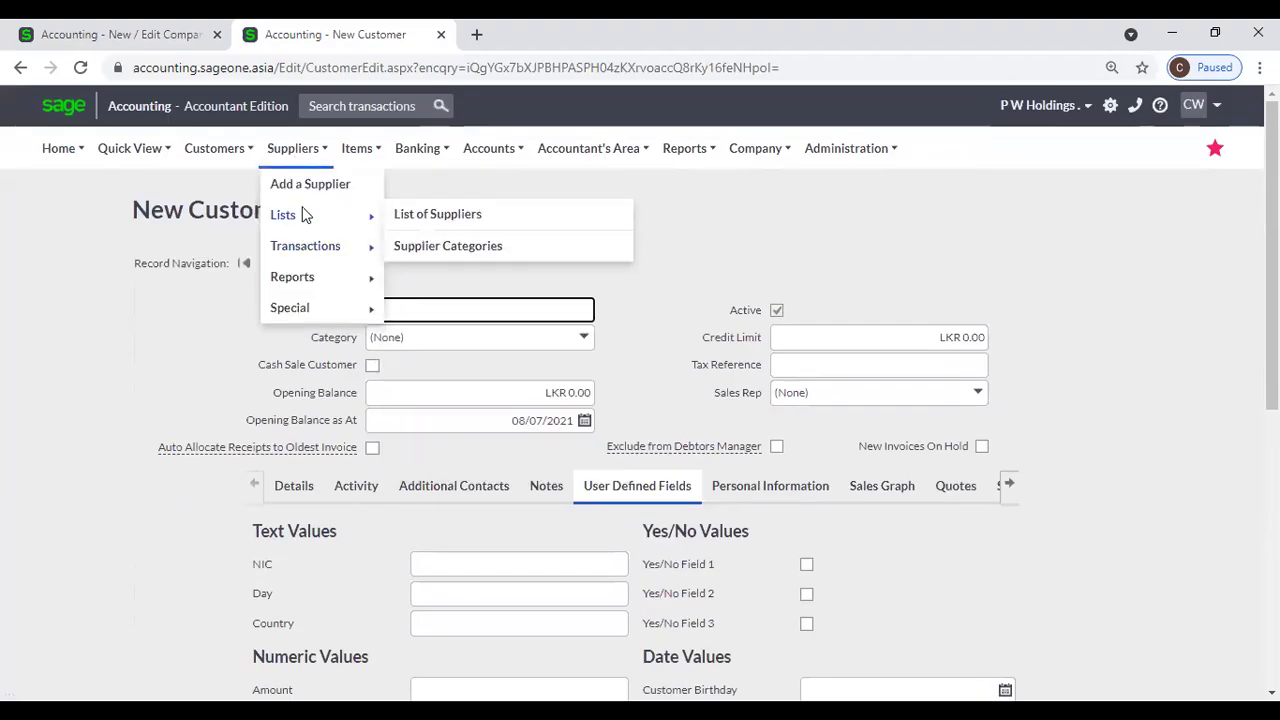
left_click(305, 190)
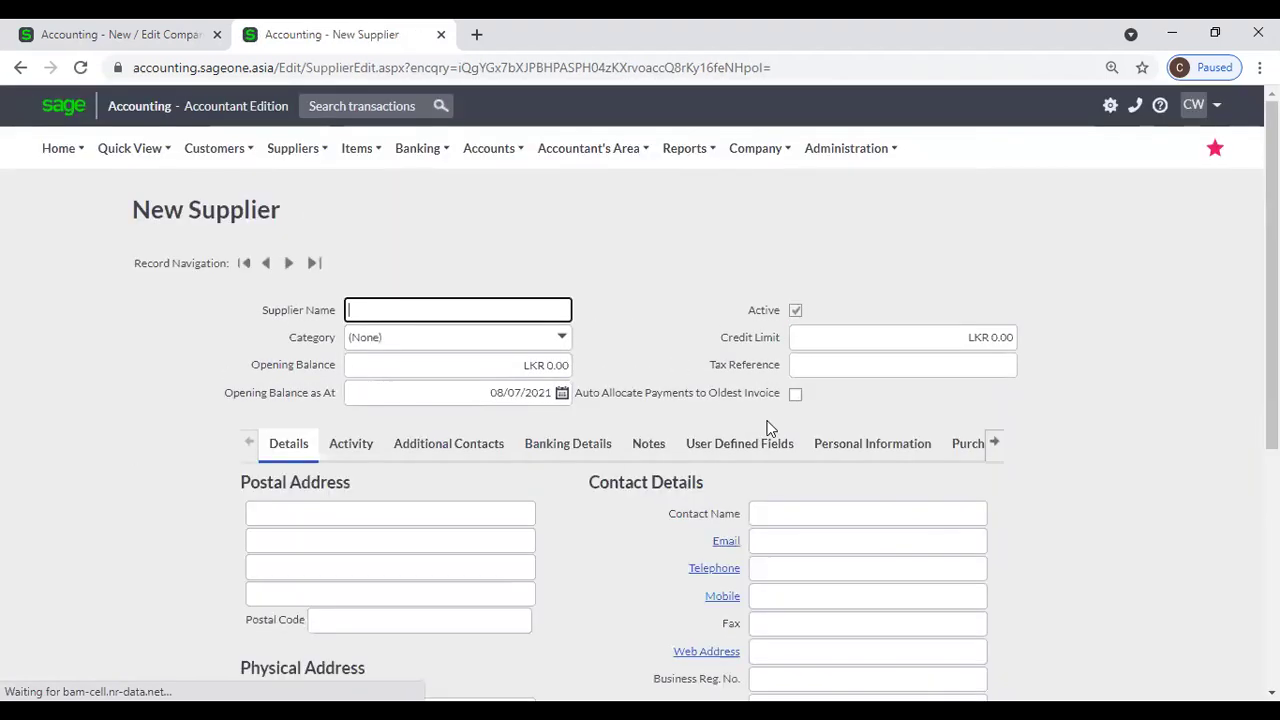
left_click(785, 444)
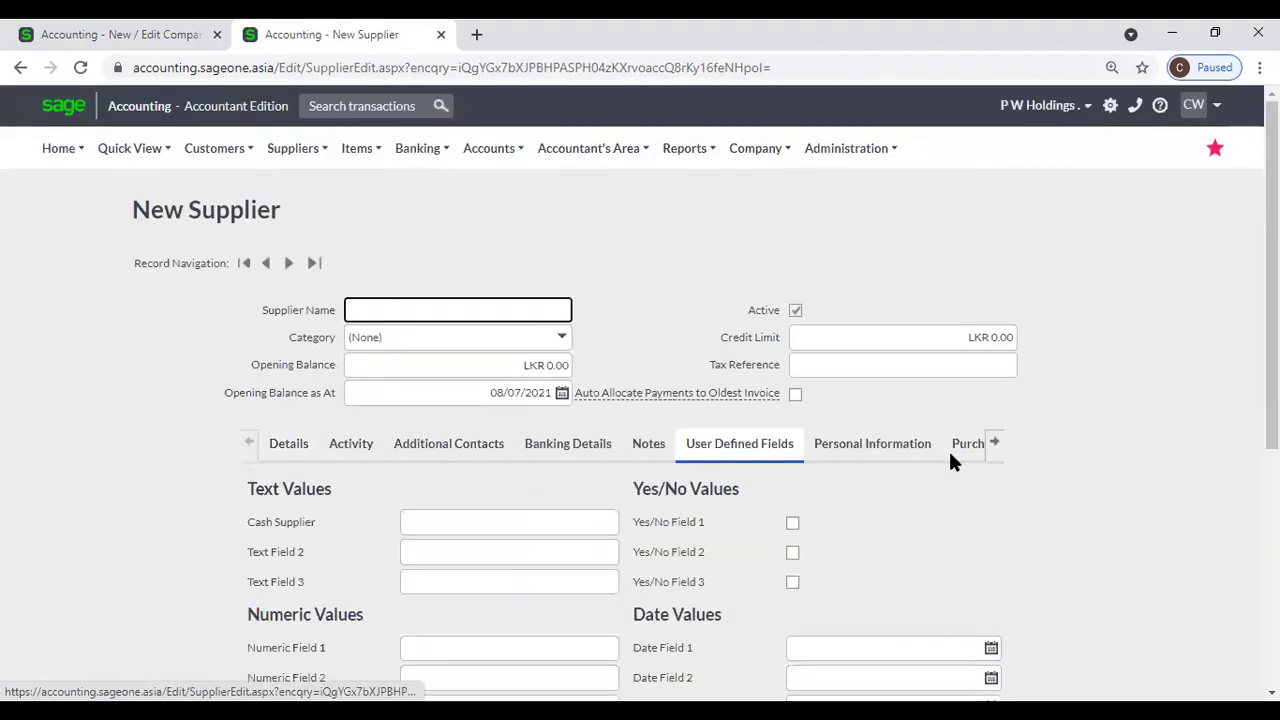
left_click(992, 443)
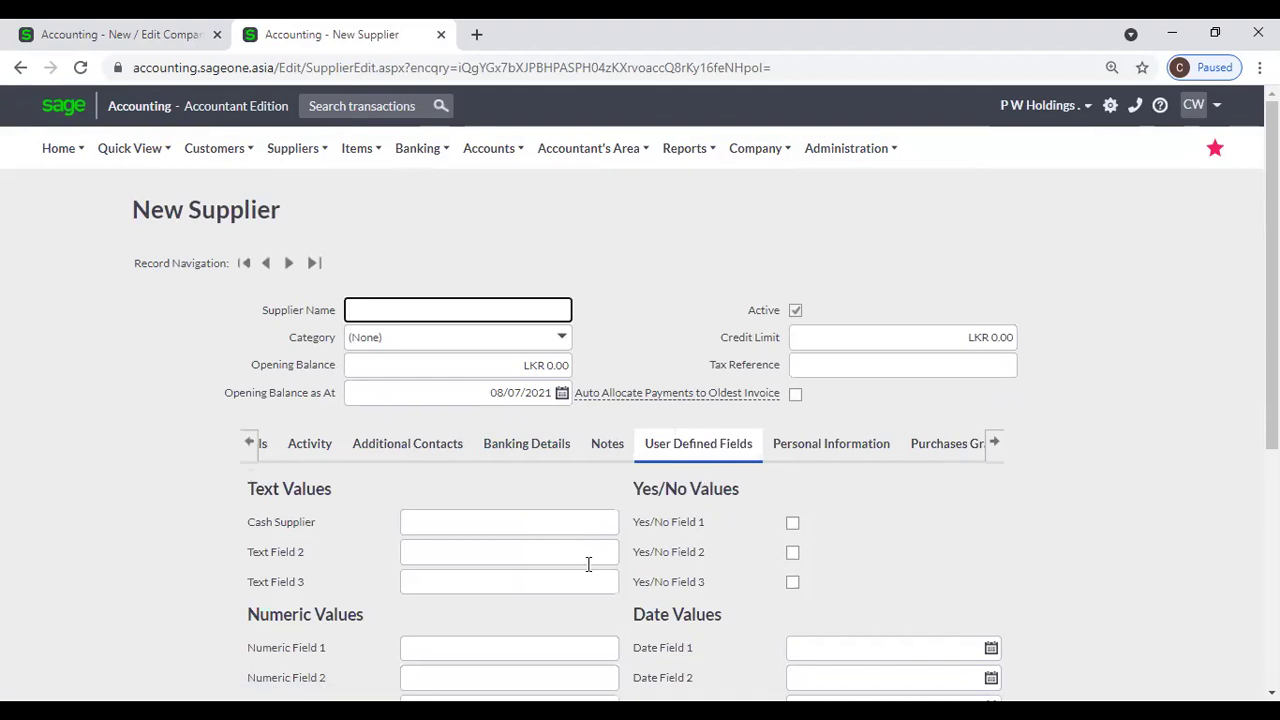
scroll(634, 555, "down", 3)
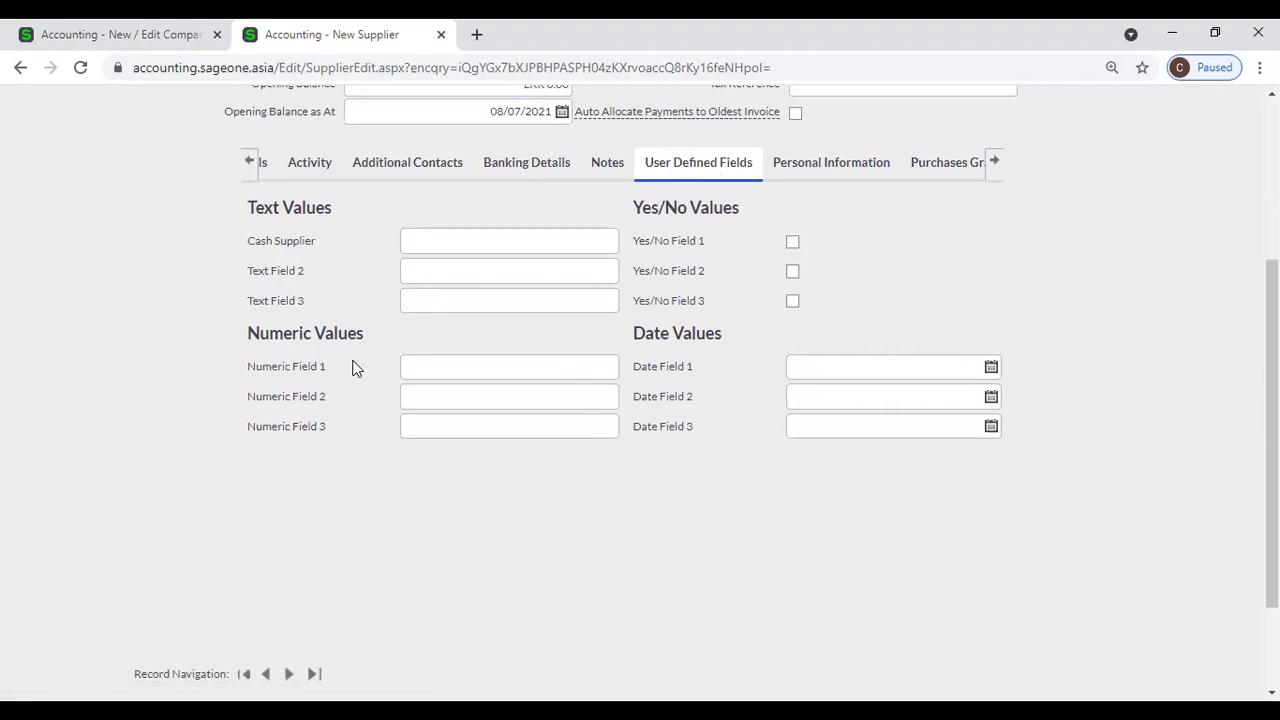
Open the item user defined fields in the company settings, and view the matching fields on a new item form
left_click(106, 36)
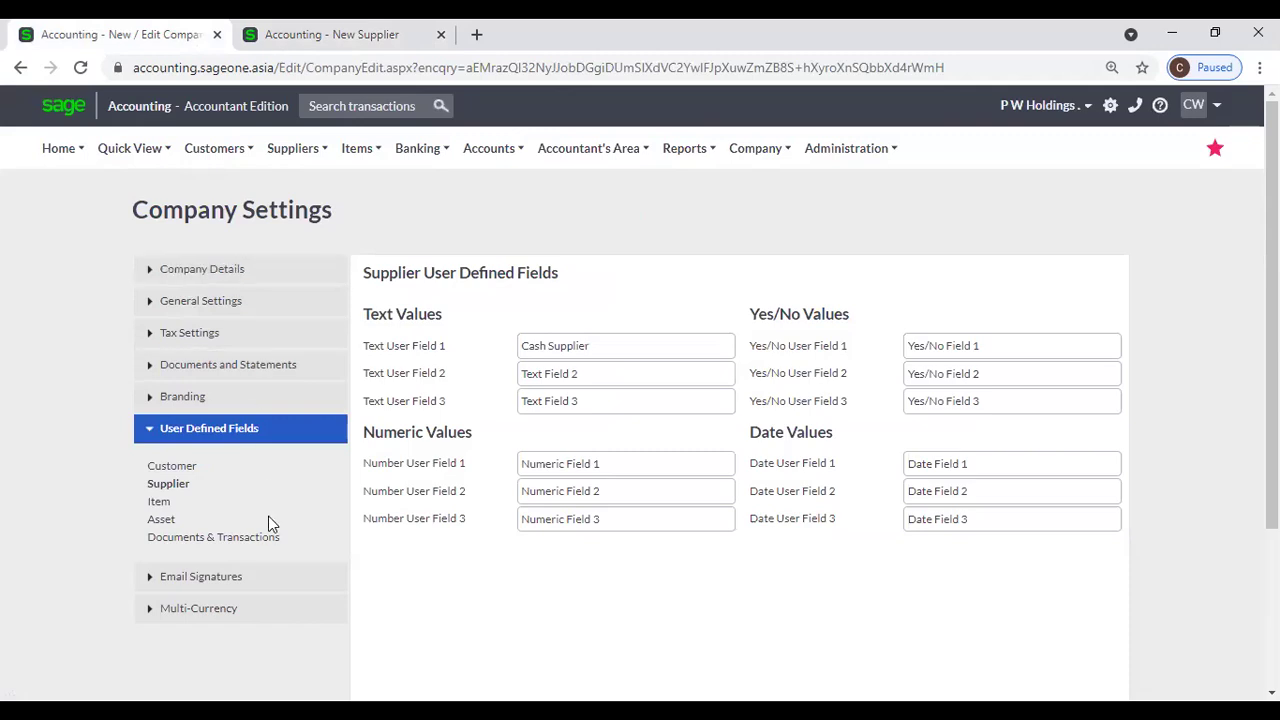
left_click(158, 502)
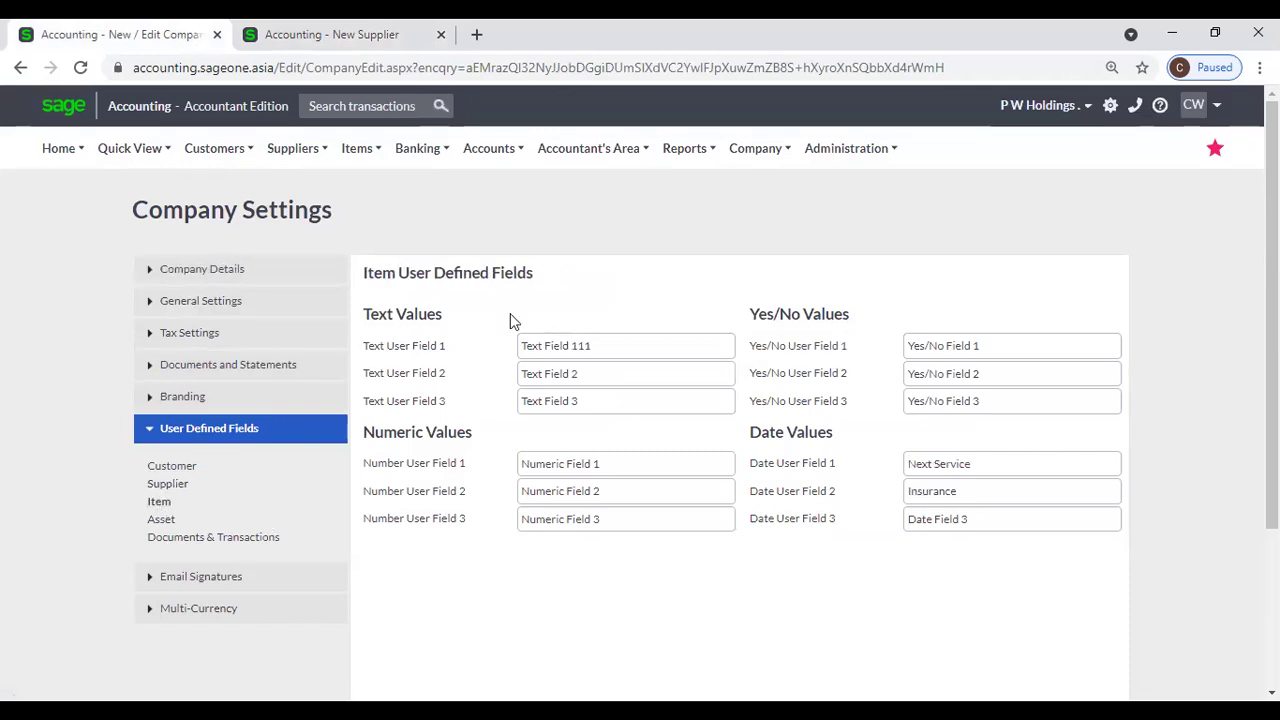
left_click(350, 36)
scroll(323, 294, "up", 3)
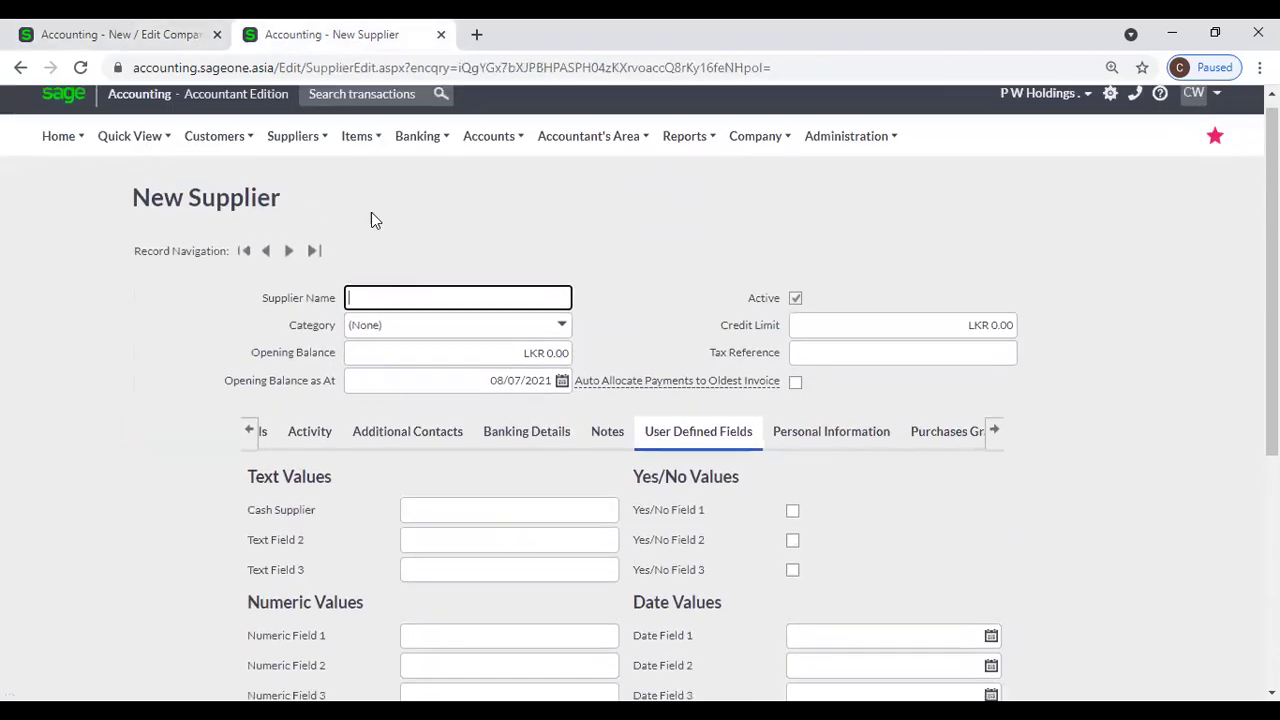
left_click(293, 150)
mouse_move(357, 152)
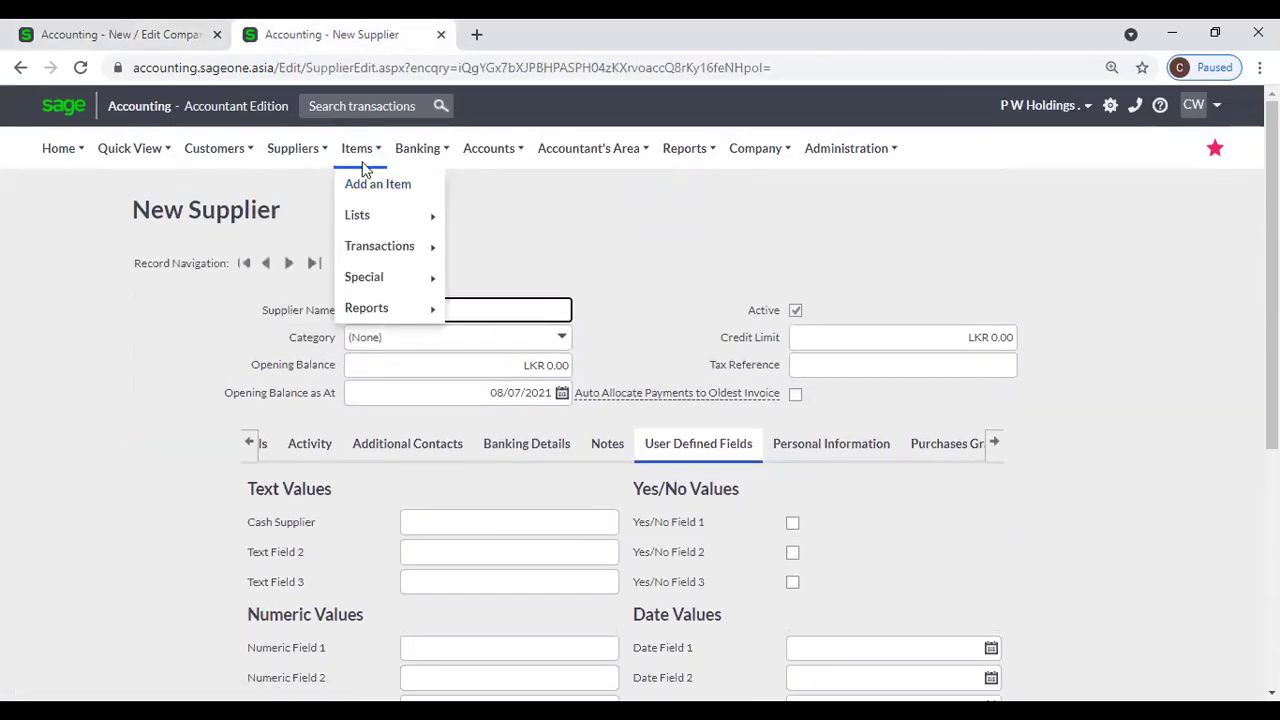
left_click(372, 186)
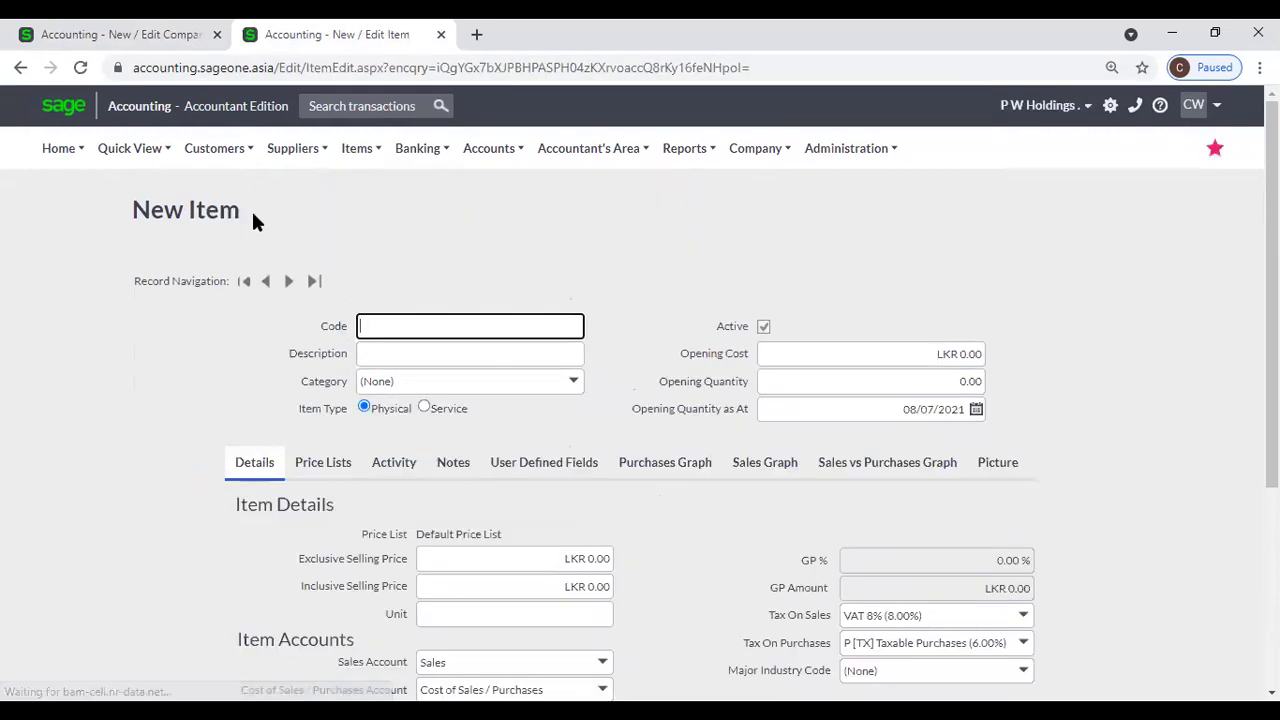
scroll(570, 285, "down", 2)
left_click(540, 278)
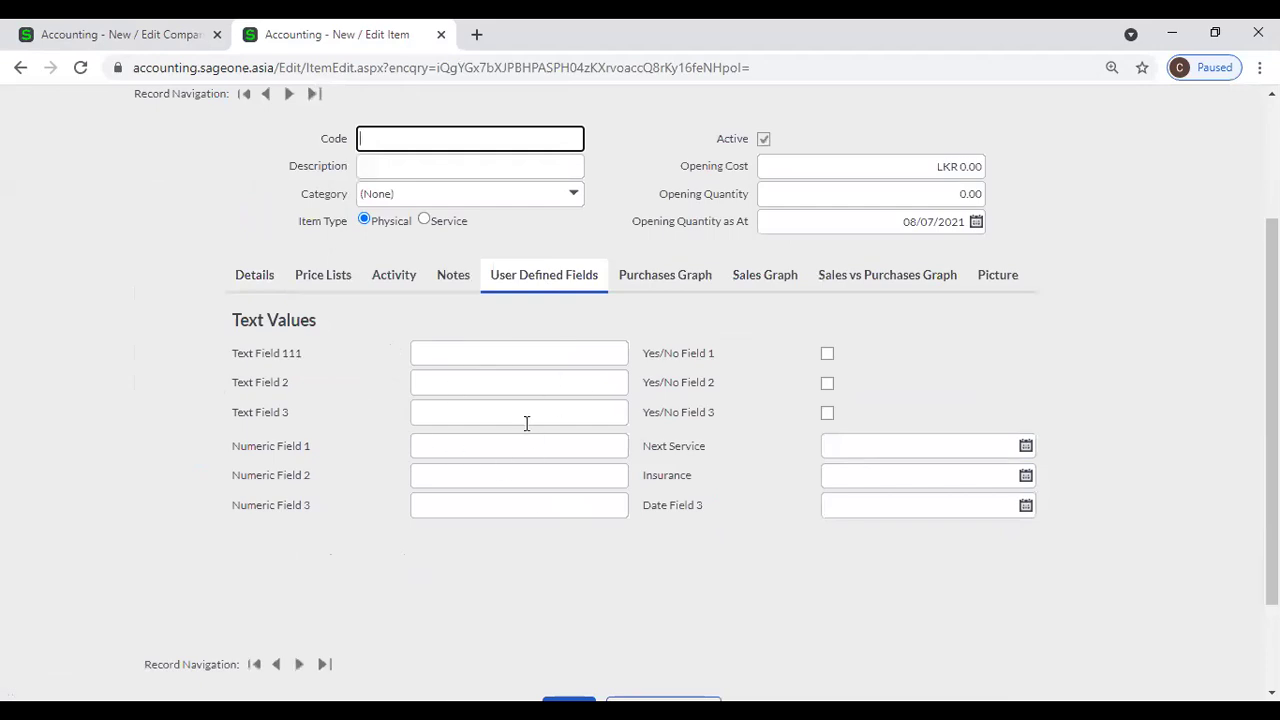
Open the asset user defined fields in the company settings and start adding a new asset
left_click(172, 32)
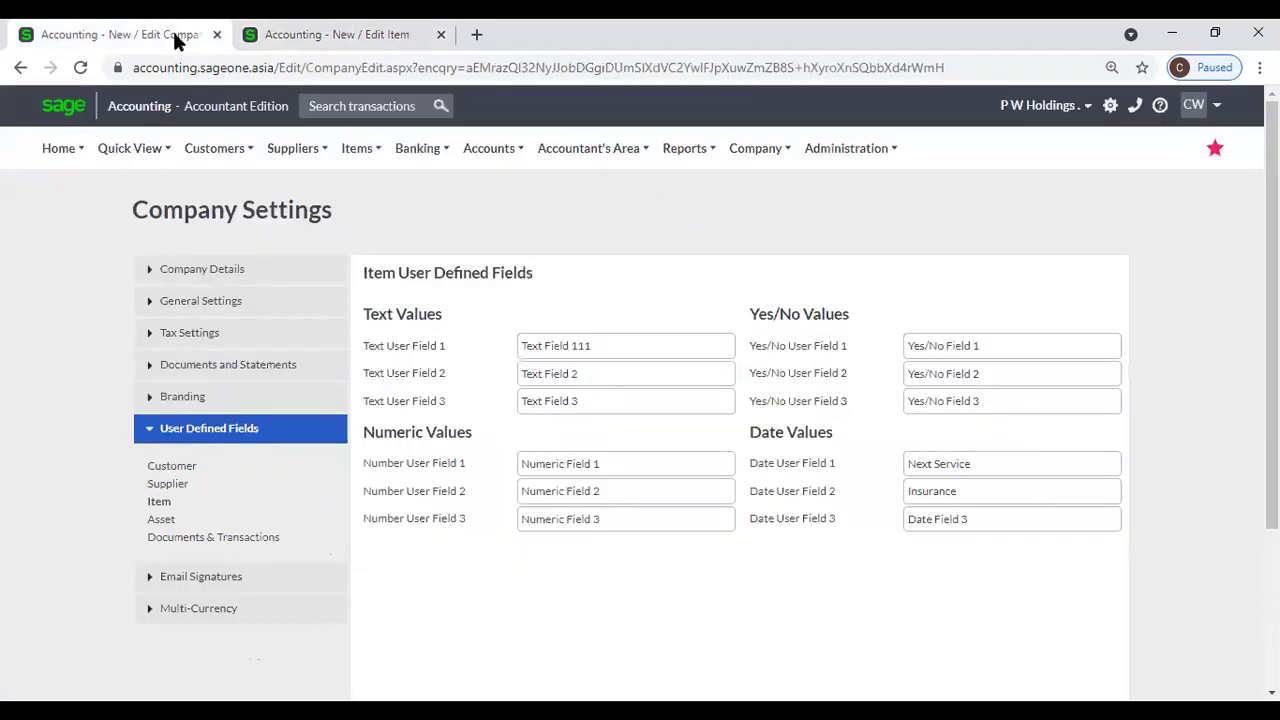
left_click(161, 520)
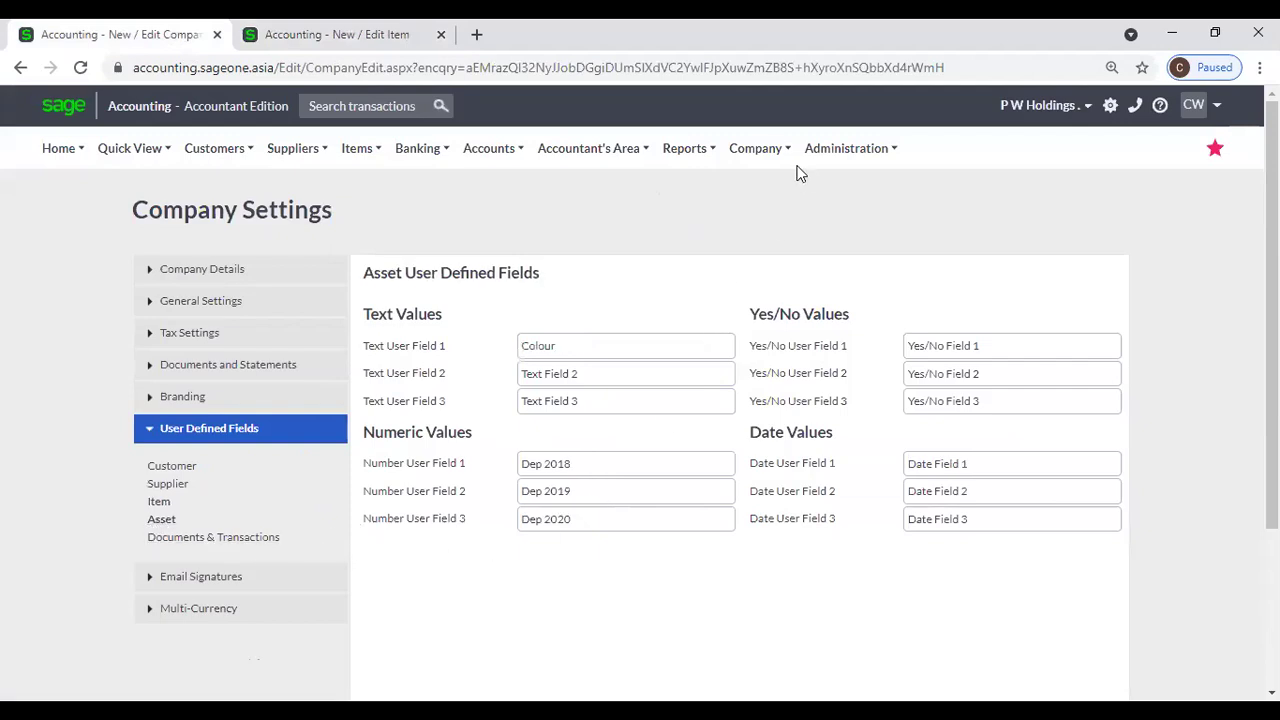
left_click(758, 150)
mouse_move(774, 287)
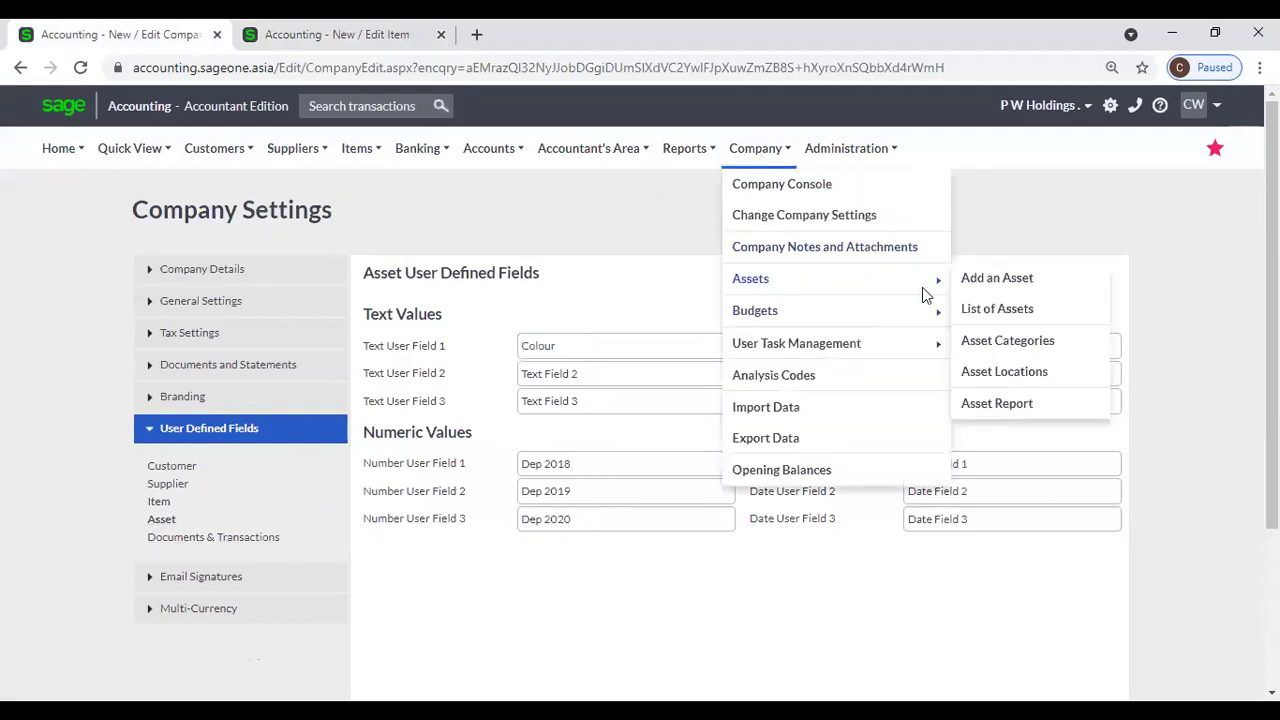
left_click(997, 280)
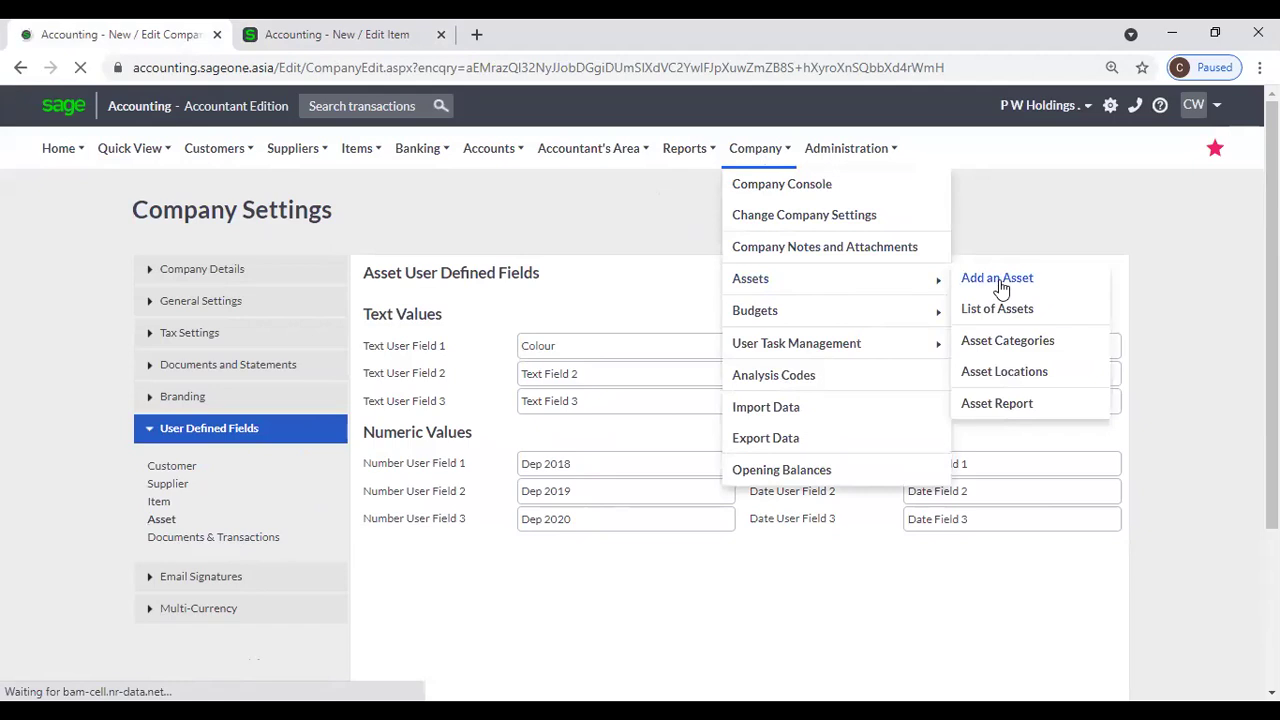
Examine the new asset form's standard details and its text, numeric, yes/no and date user defined fields
scroll(899, 375, "down", 2)
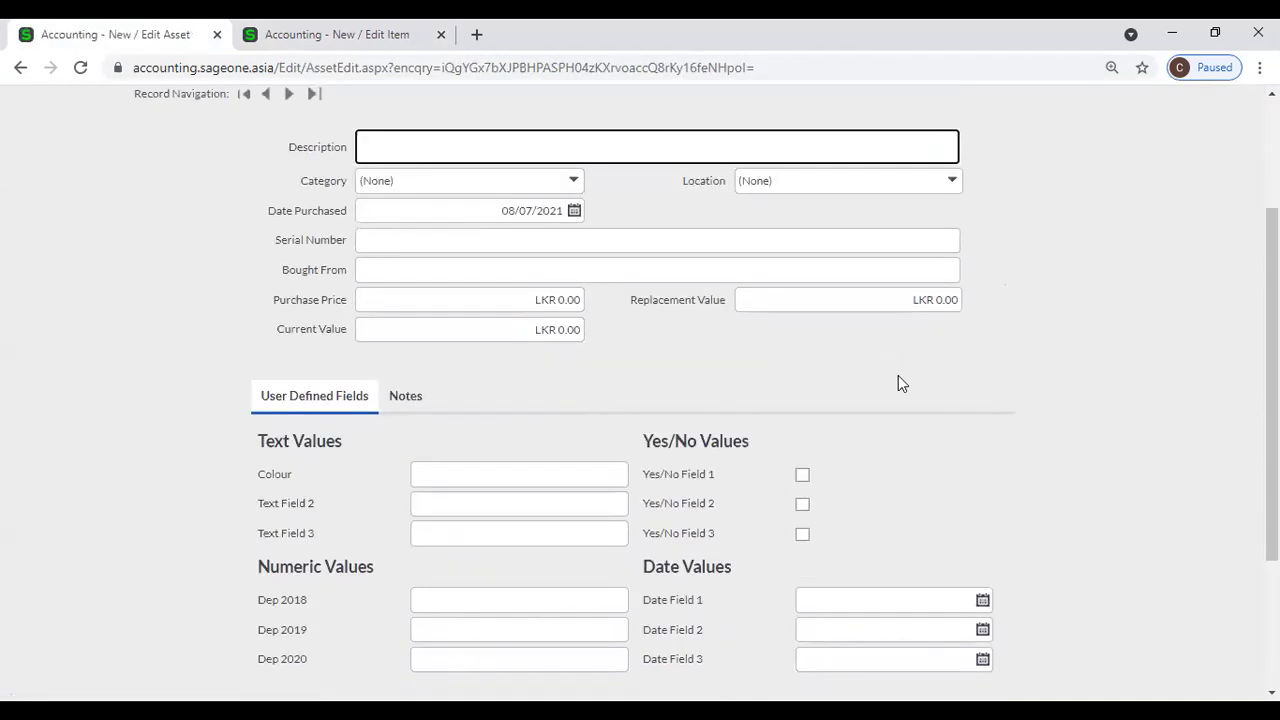
scroll(850, 330, "down", 1)
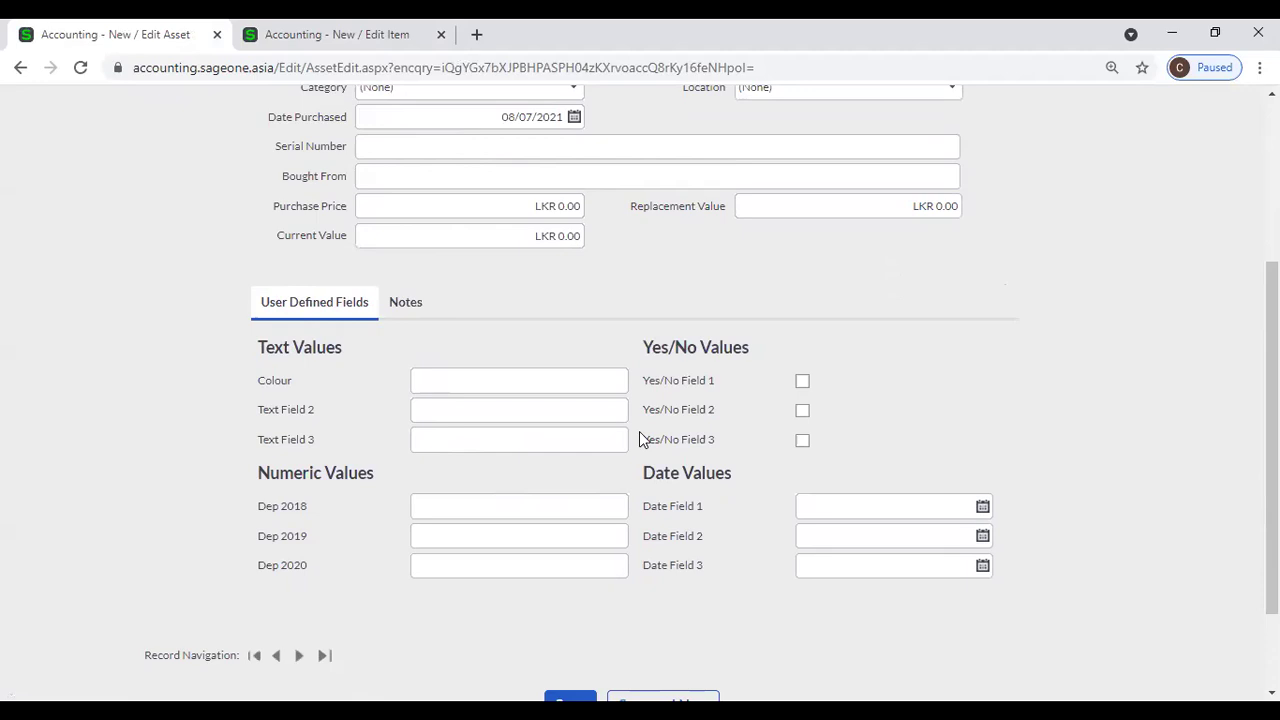
scroll(641, 440, "up", 2)
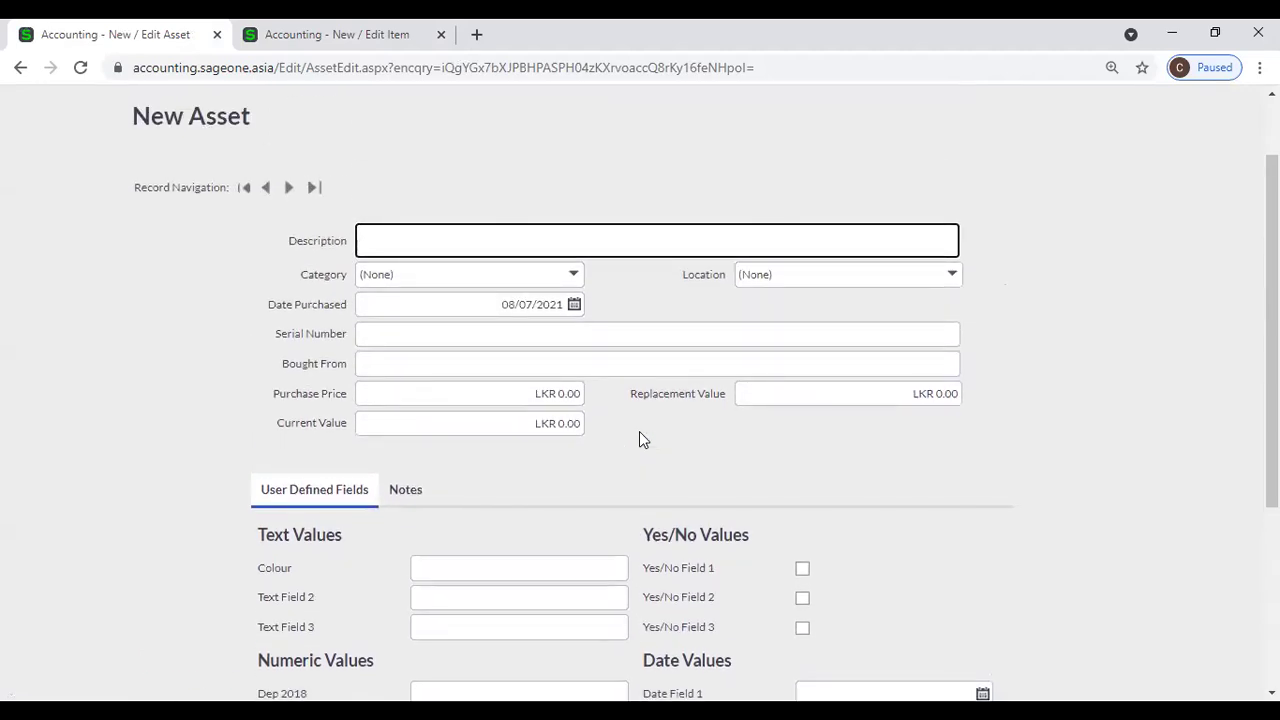
scroll(641, 436, "up", 1)
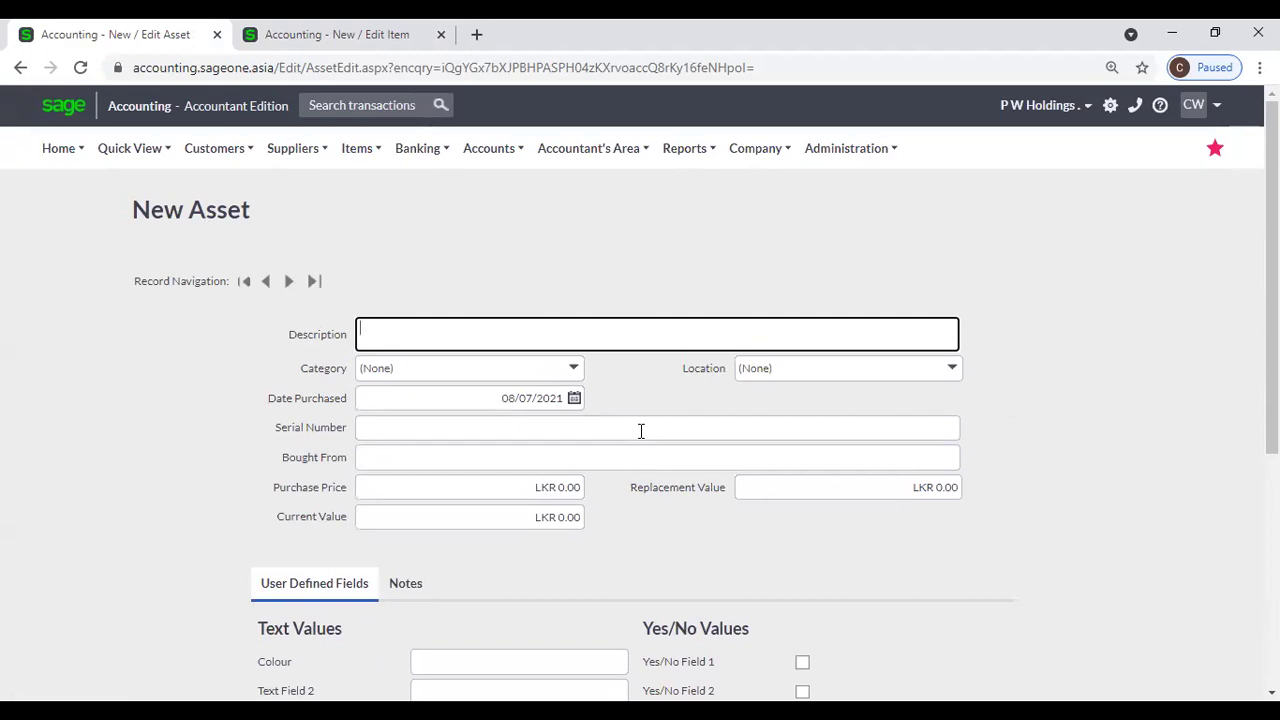
scroll(641, 431, "down", 1)
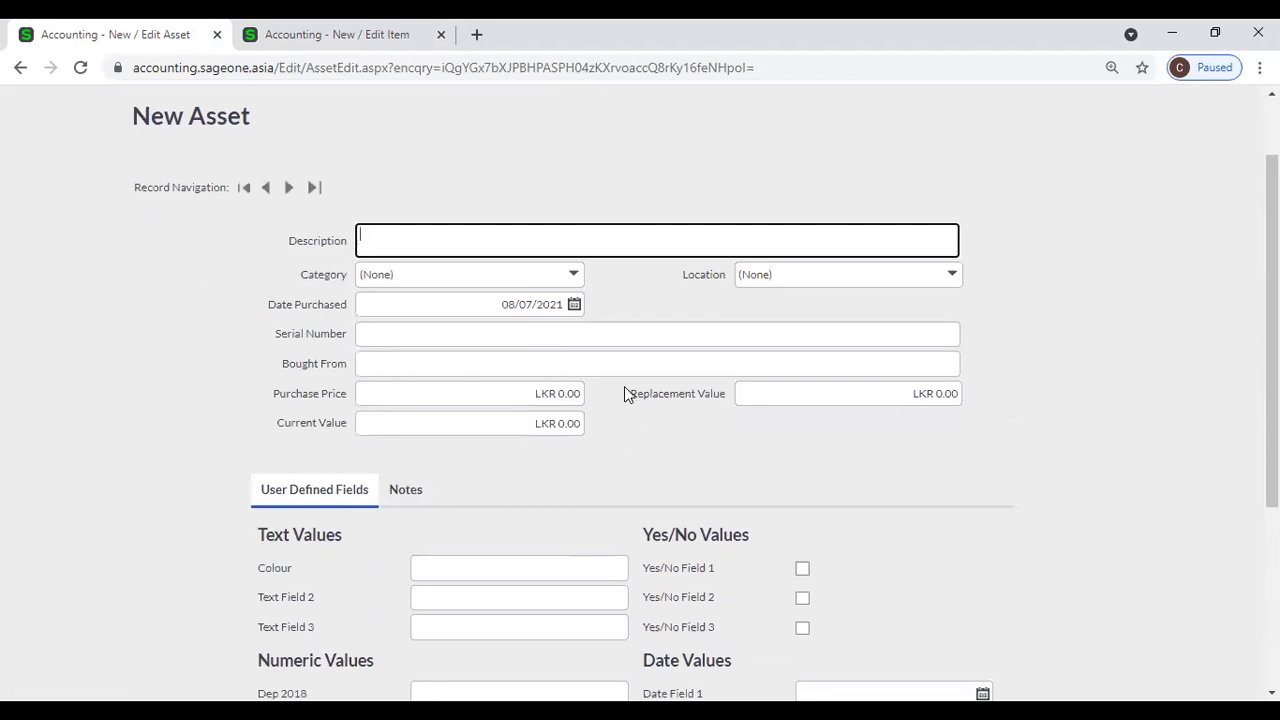
scroll(625, 392, "down", 1)
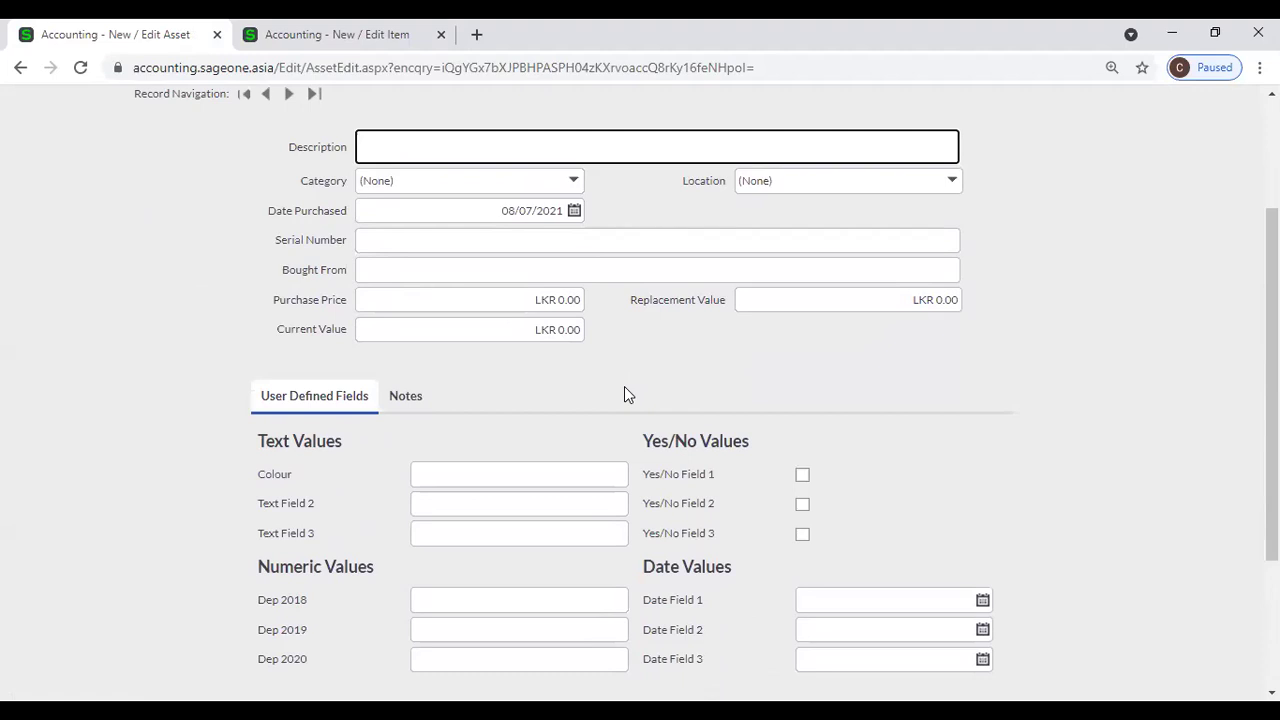
scroll(626, 393, "up", 1)
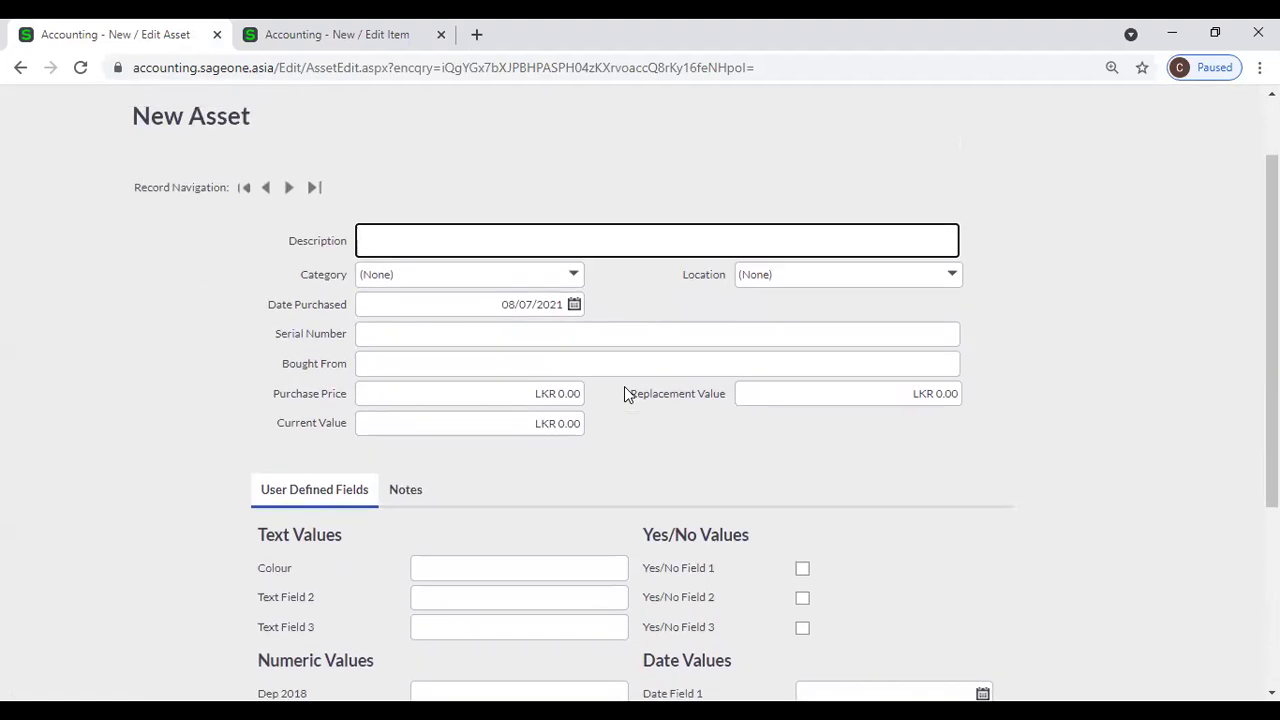
scroll(624, 393, "down", 1)
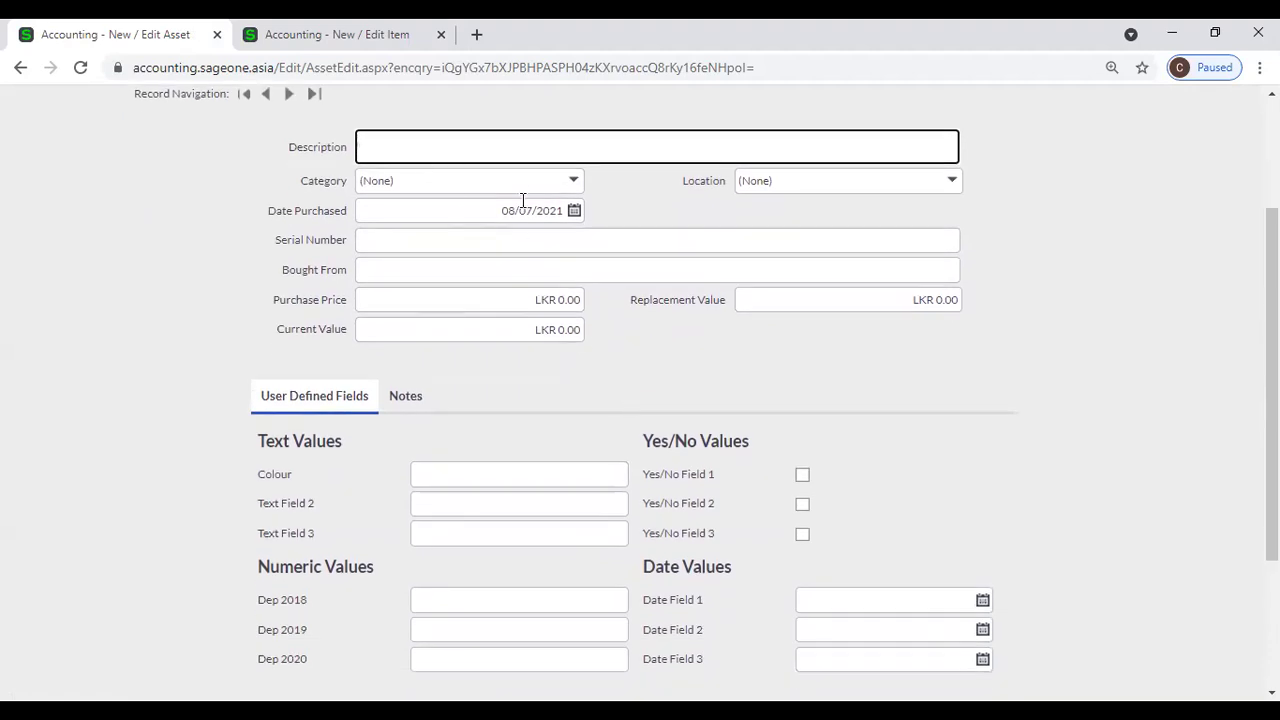
scroll(571, 237, "up", 1)
scroll(609, 403, "down", 1)
scroll(557, 503, "down", 1)
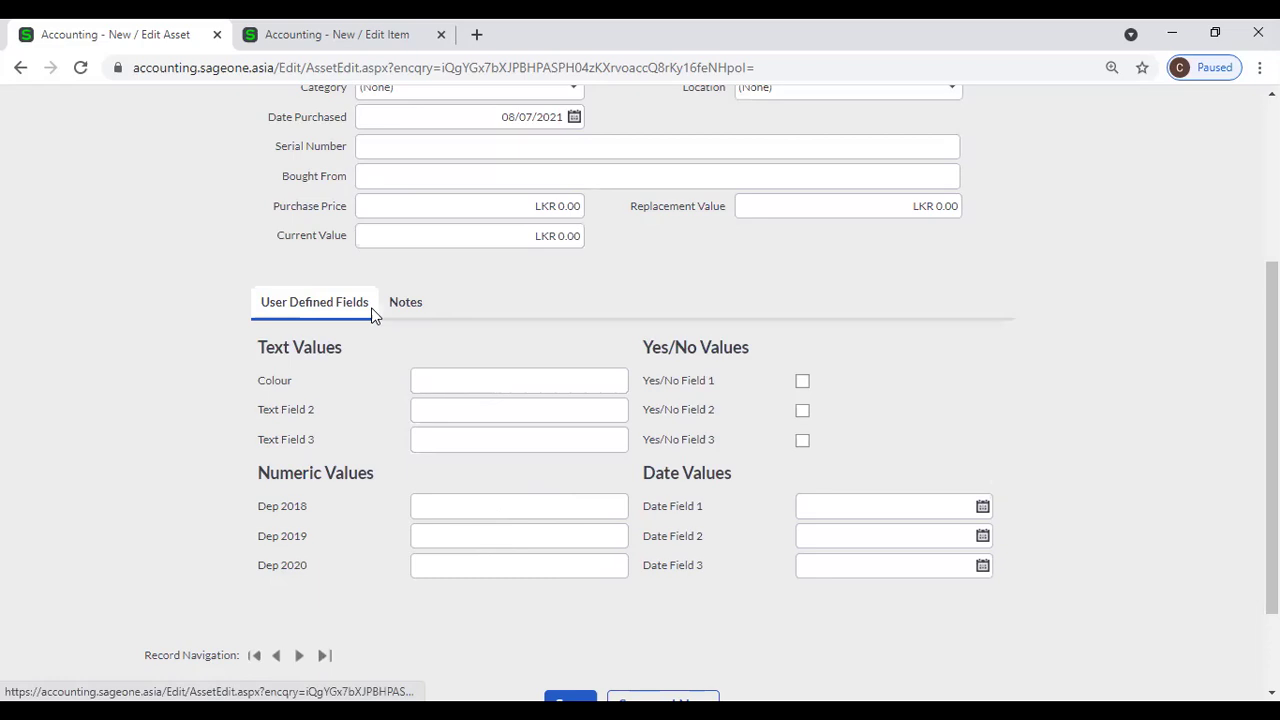
scroll(280, 292, "up", 3)
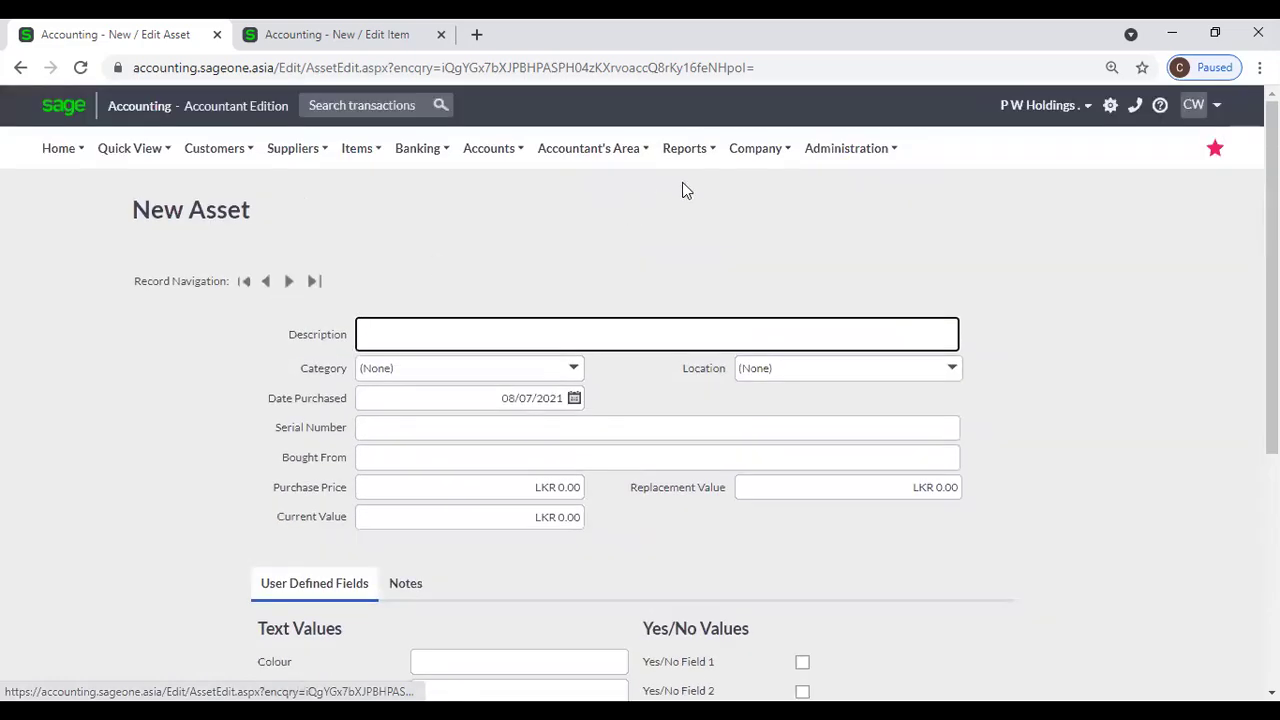
Reopen the company settings and view the user defined fields for documents and transactions
mouse_move(746, 163)
left_click(746, 214)
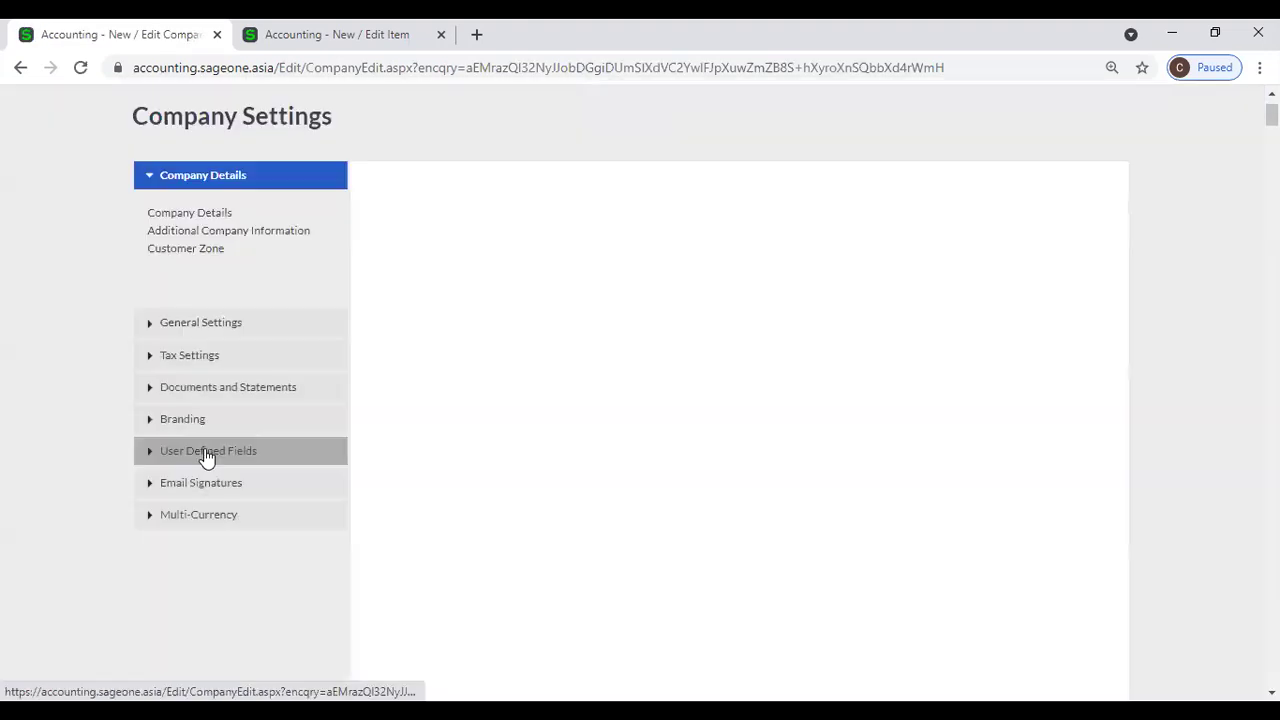
left_click(205, 453)
scroll(300, 400, "down", 2)
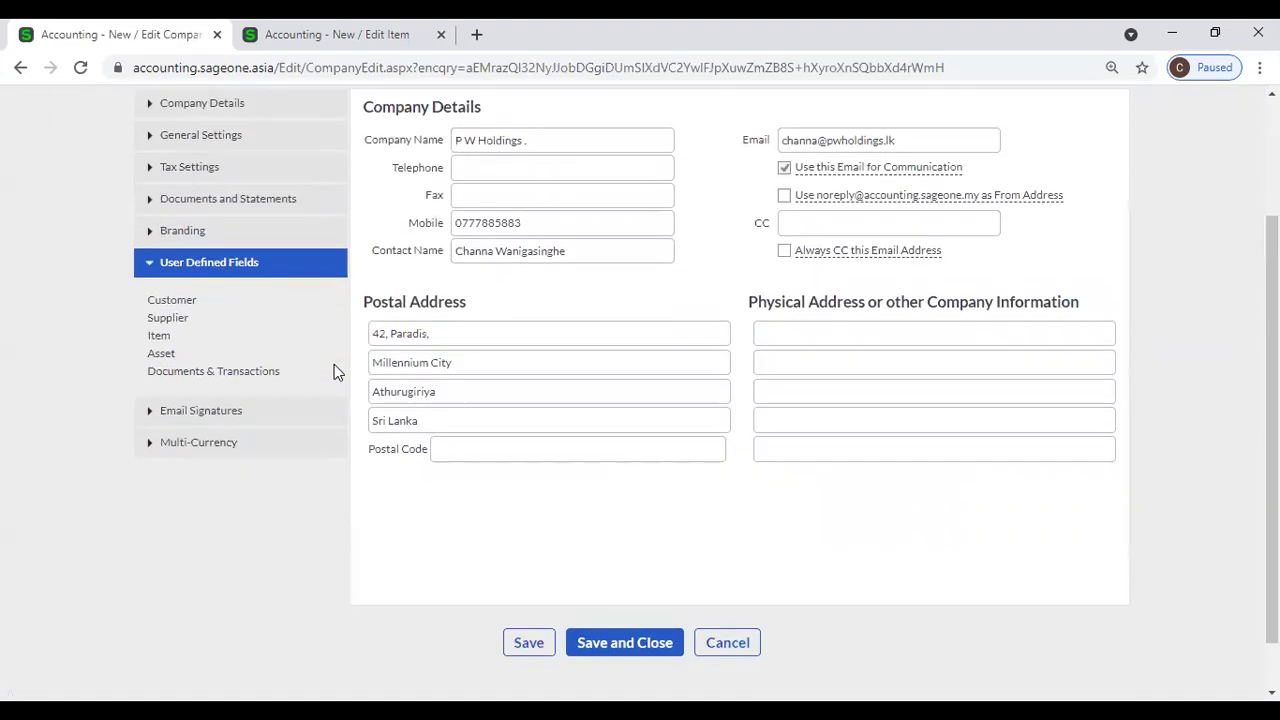
left_click(190, 314)
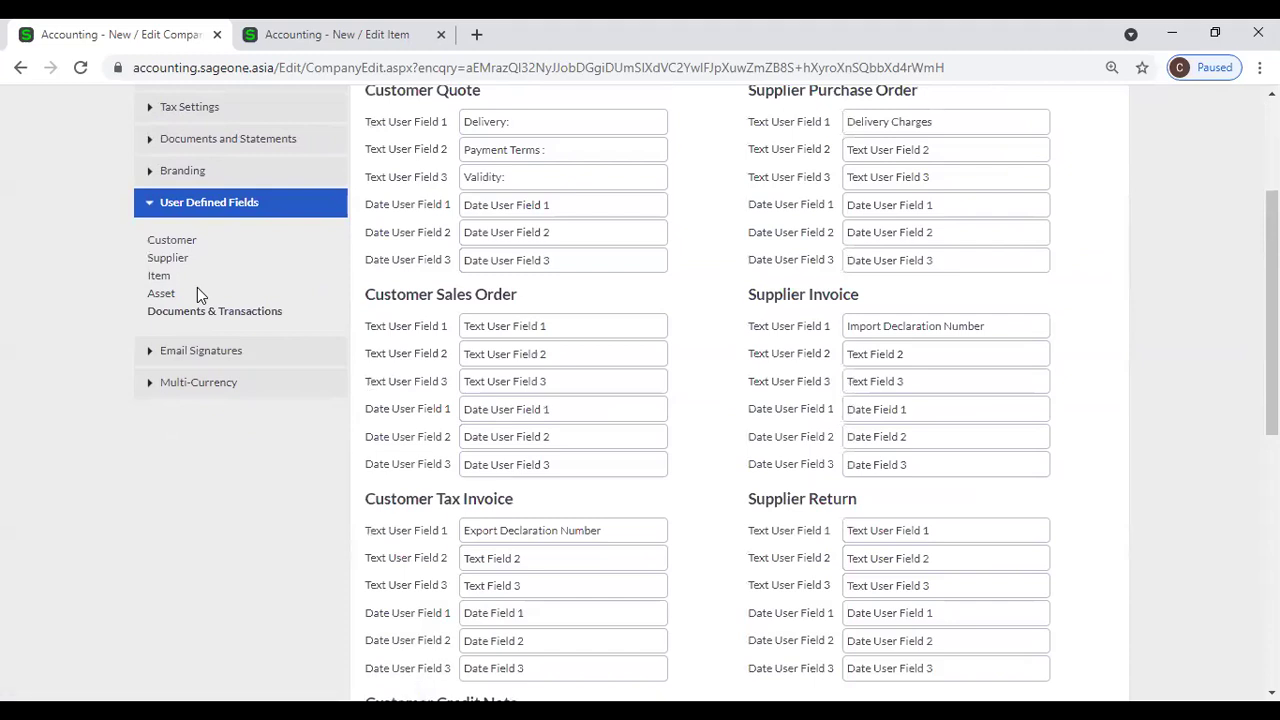
scroll(549, 374, "up", 2)
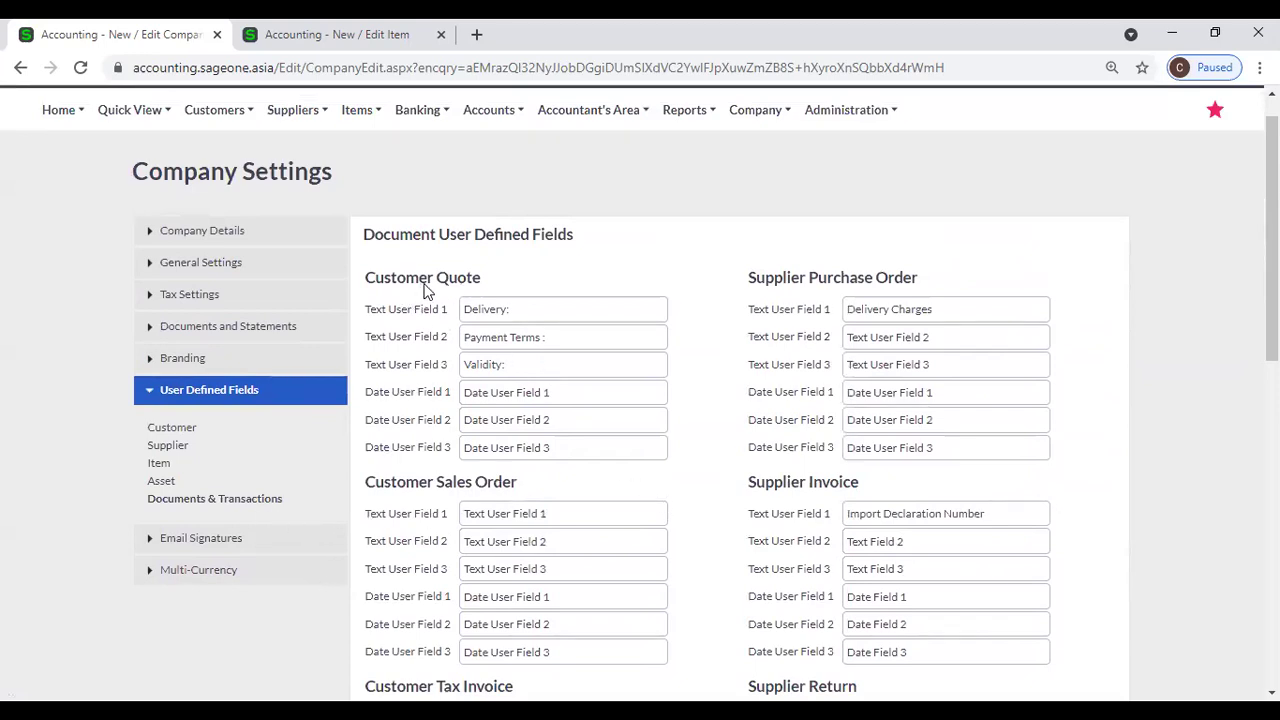
Switch from the company settings to the item form and start a new customer quote
left_click(315, 48)
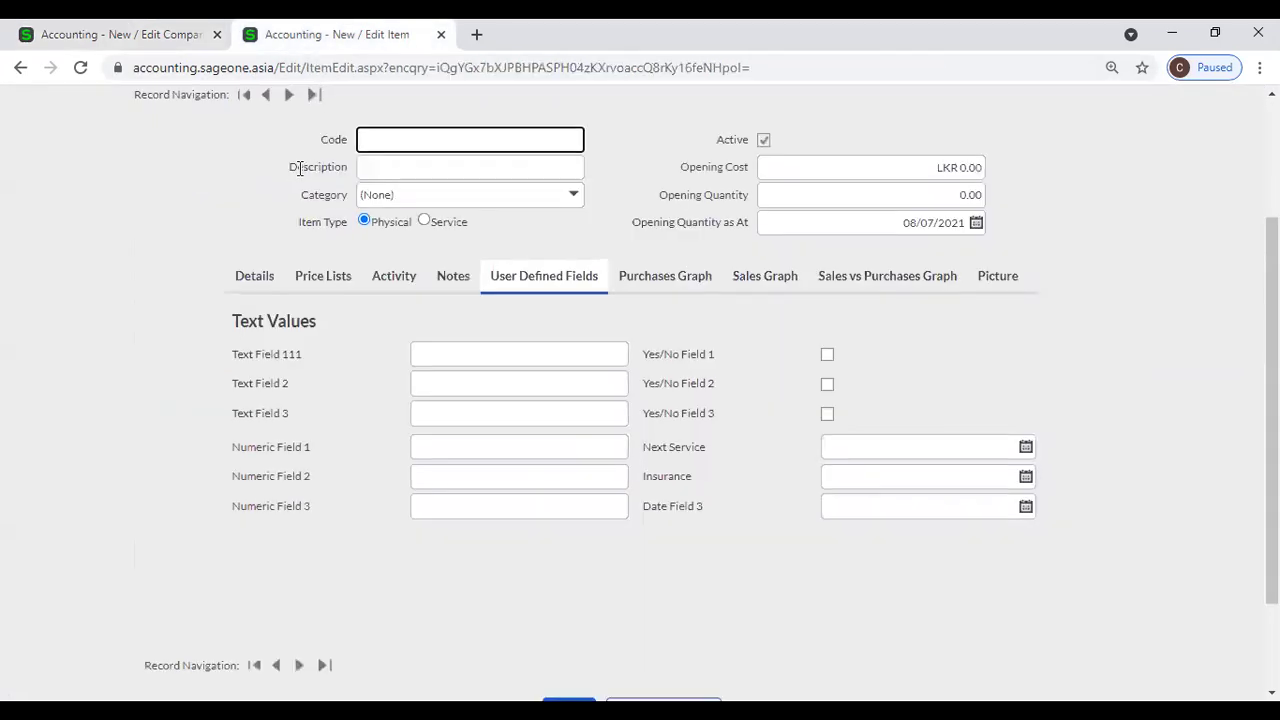
scroll(290, 180, "up", 2)
mouse_move(233, 153)
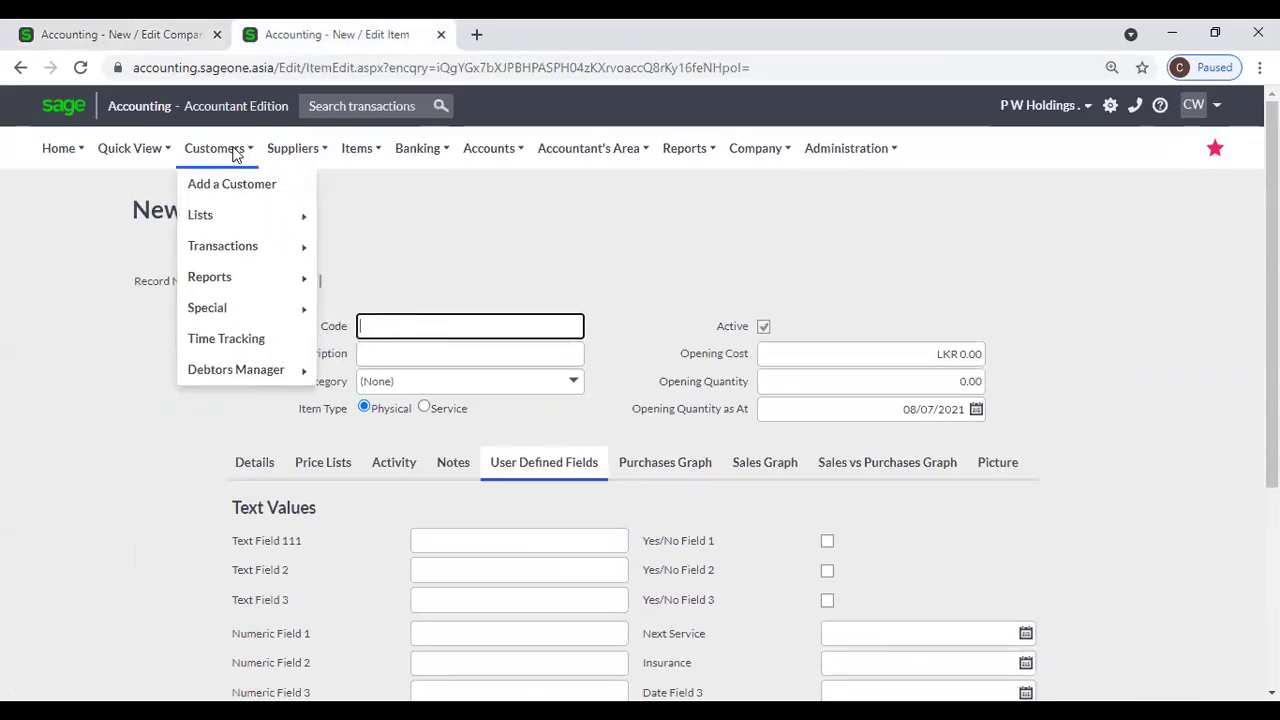
mouse_move(238, 259)
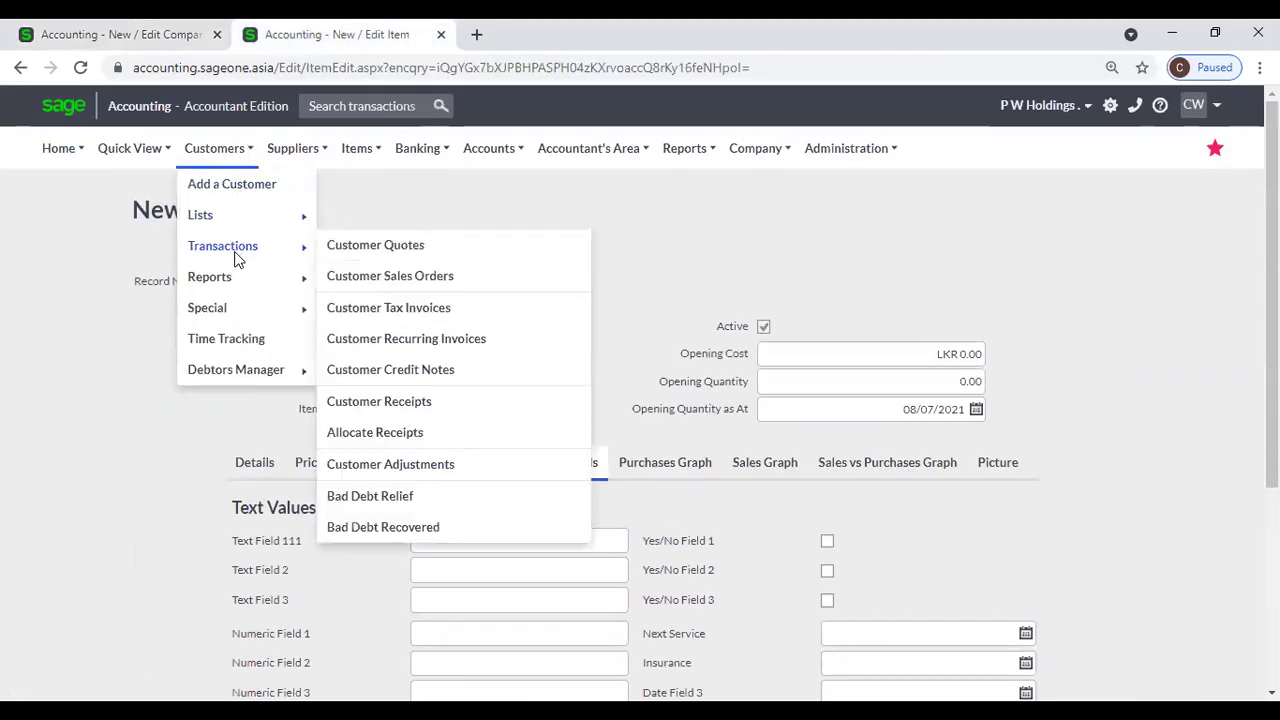
left_click(350, 246)
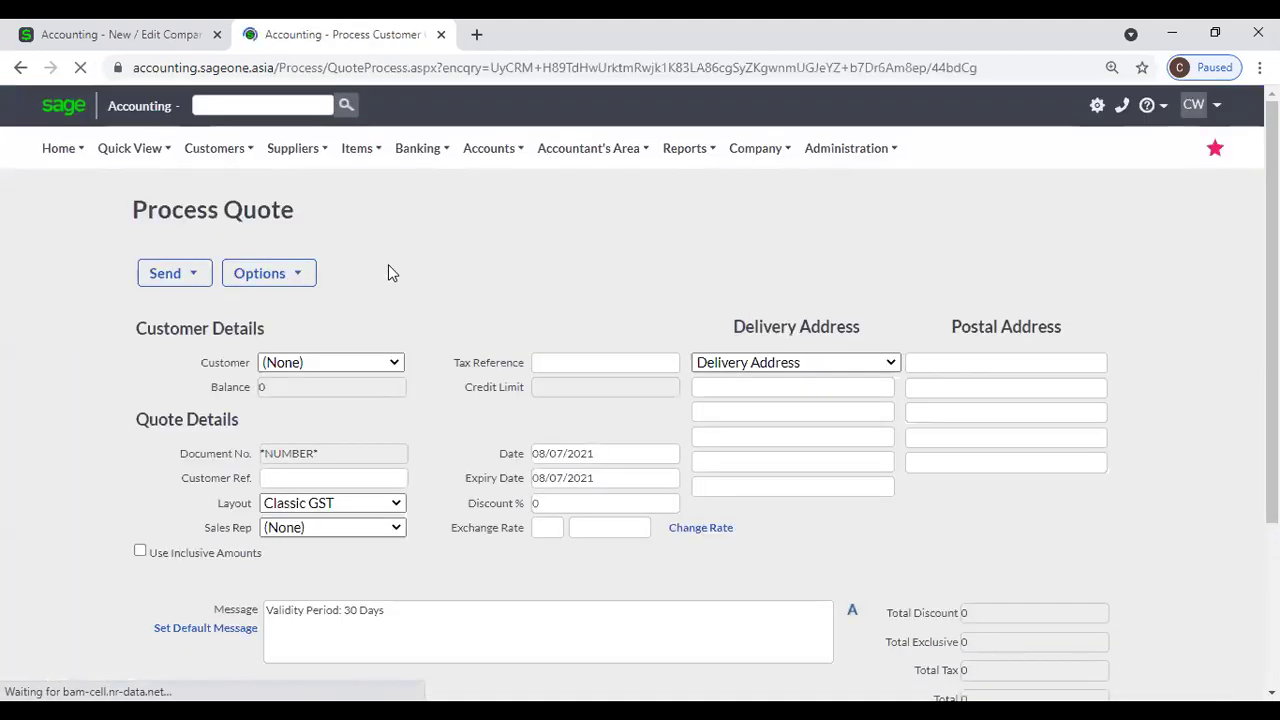
Show the new quote's user defined fields, close them, and reopen and close them once more
left_click(297, 275)
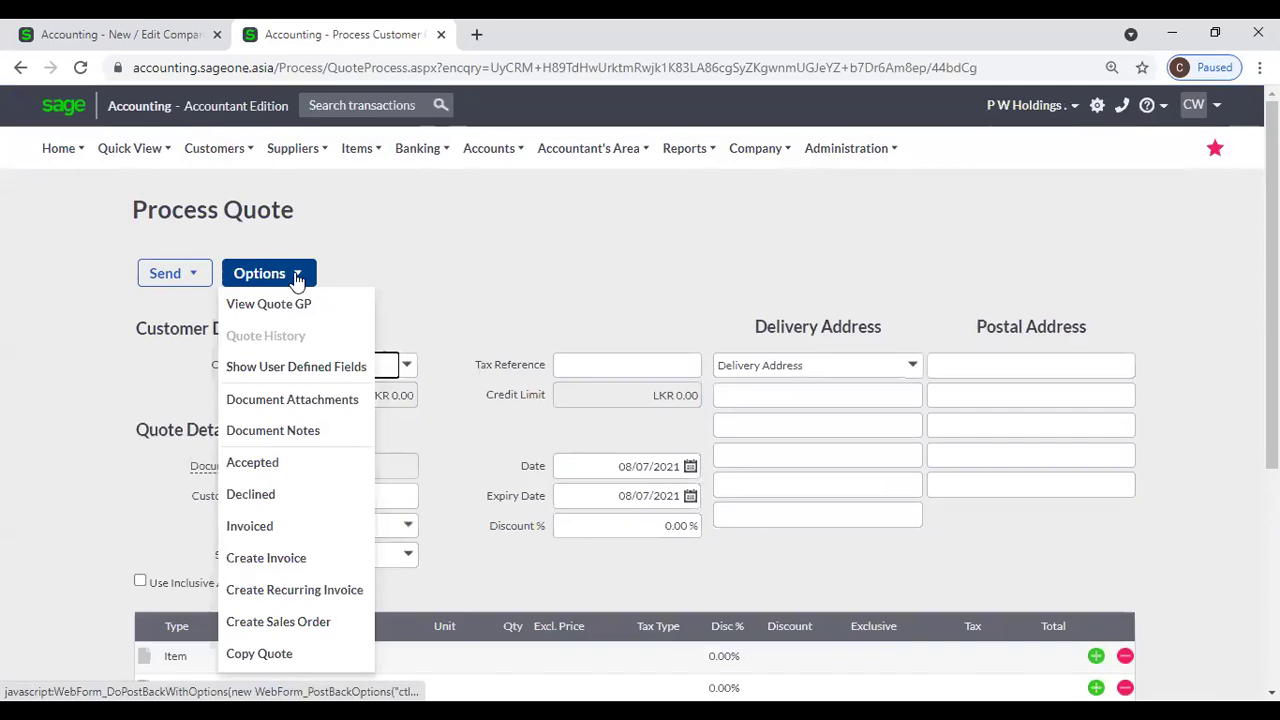
left_click(287, 373)
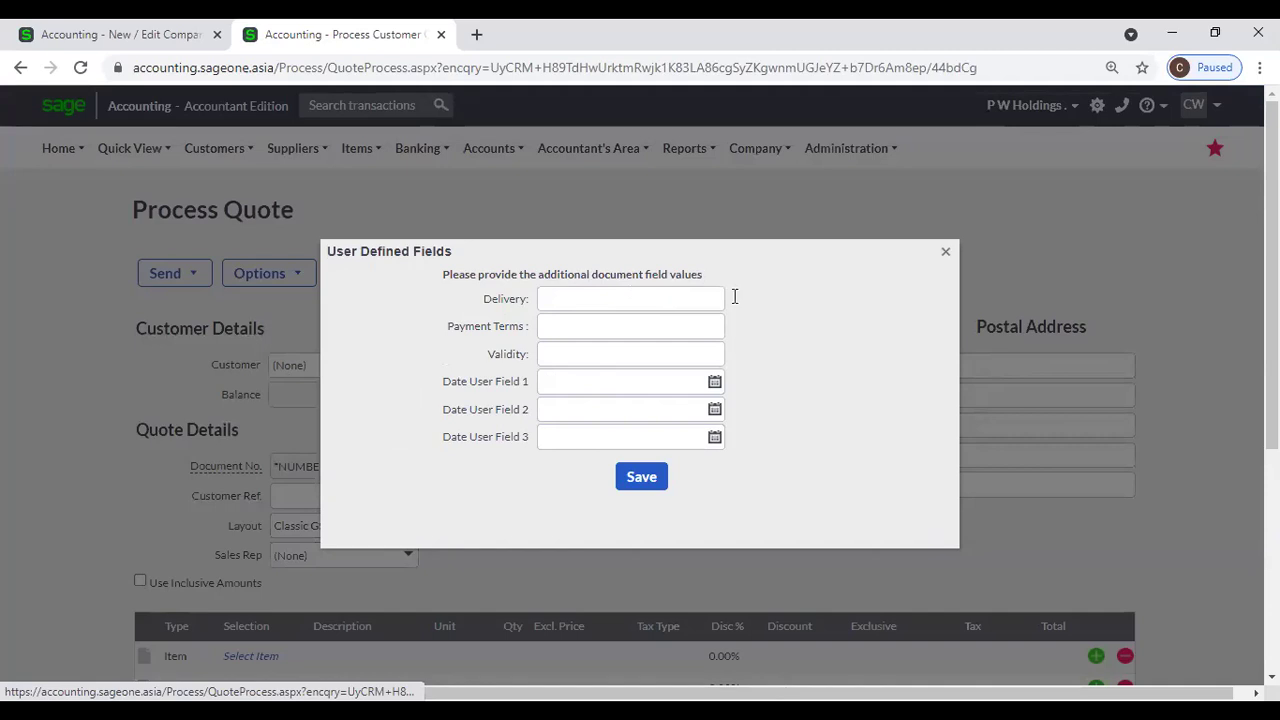
left_click(945, 252)
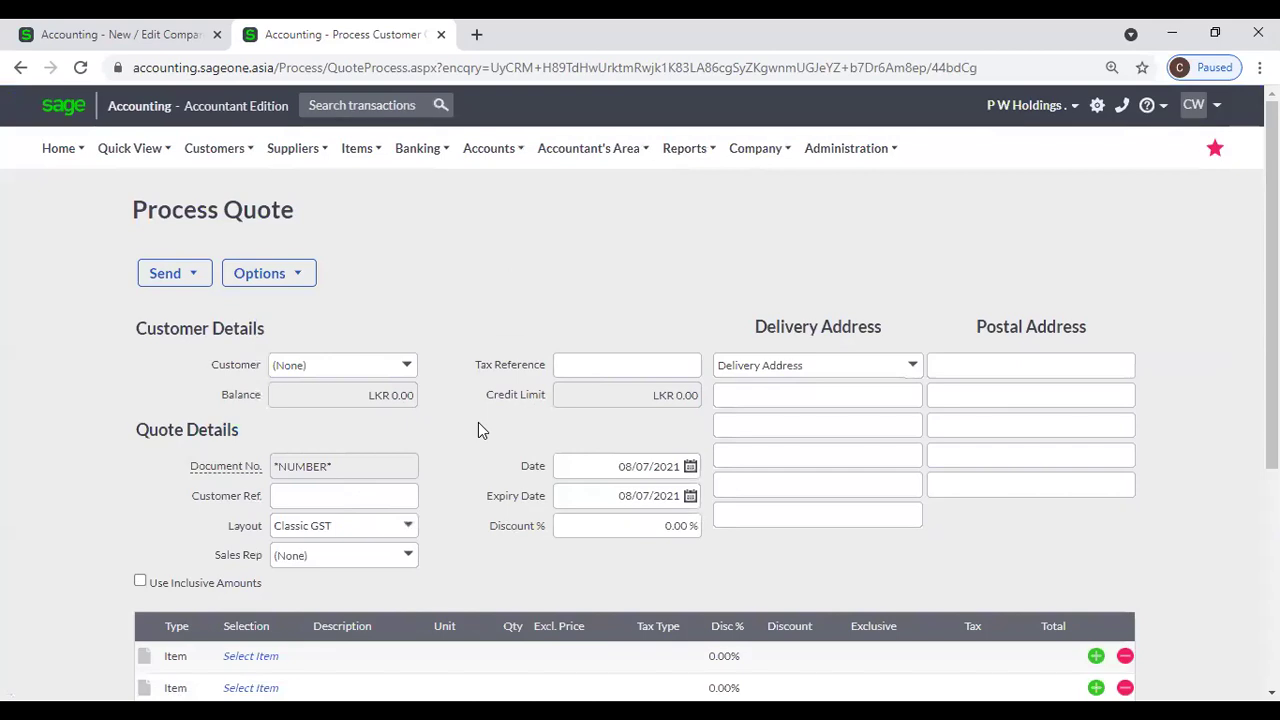
left_click(285, 280)
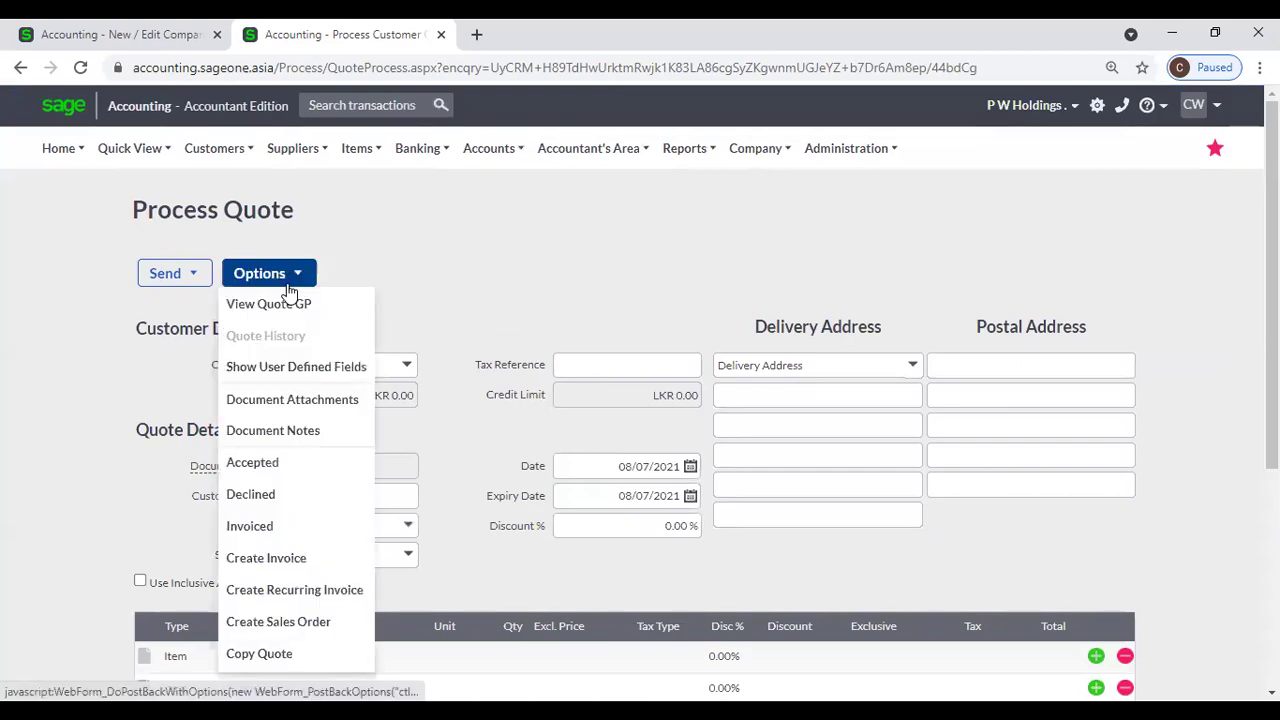
left_click(308, 368)
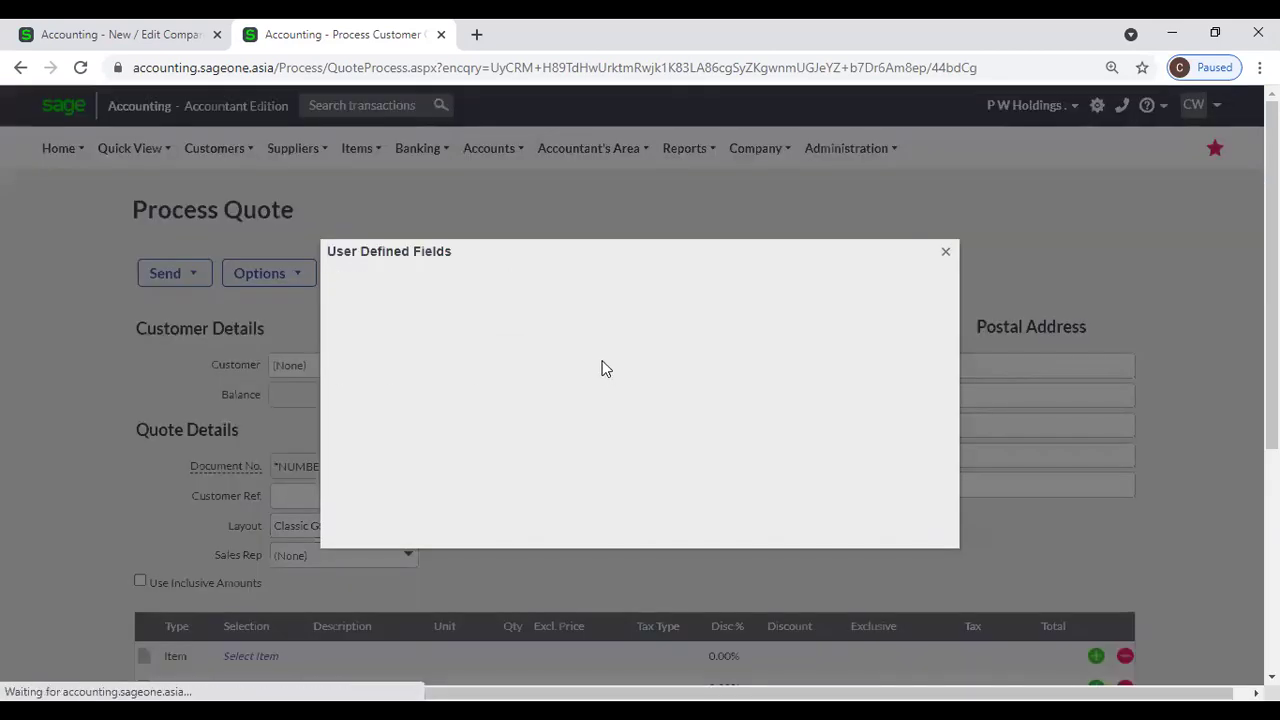
left_click(945, 252)
Examine the document user defined fields in the company settings, covering customer and supplier documents, banking transactions and journals
left_click(76, 34)
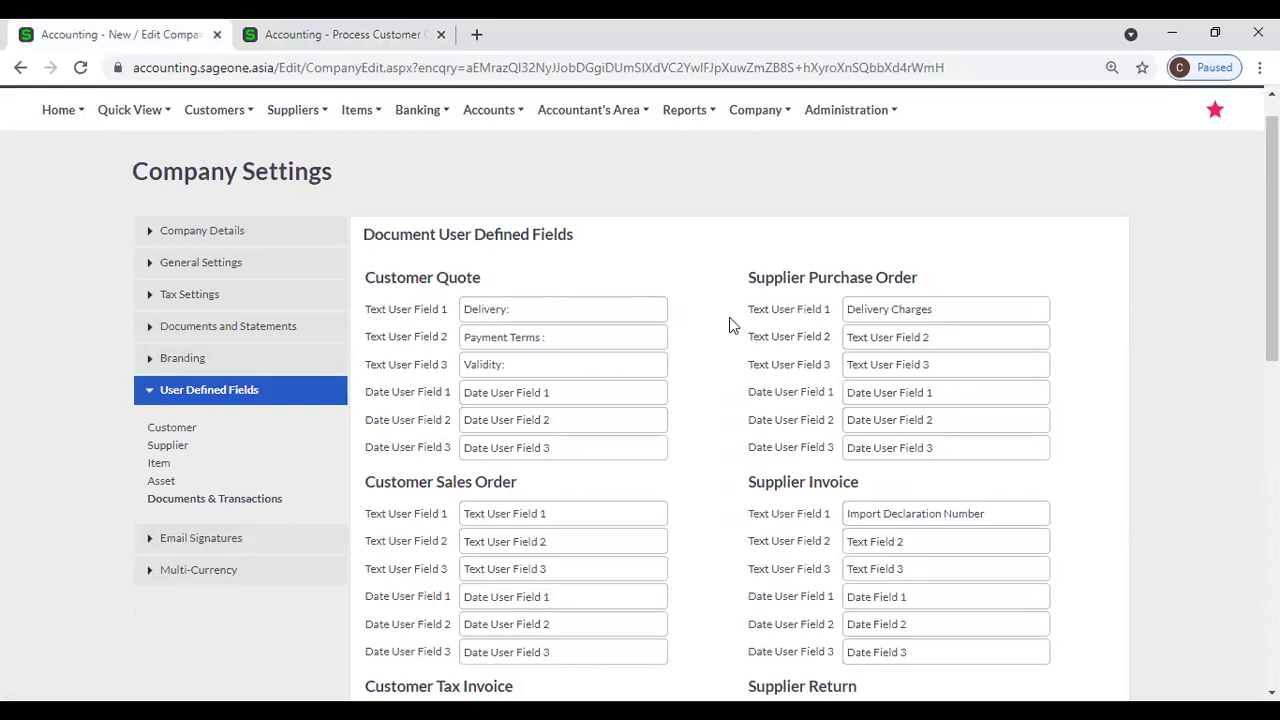
scroll(450, 445, "down", 1)
scroll(466, 420, "down", 2)
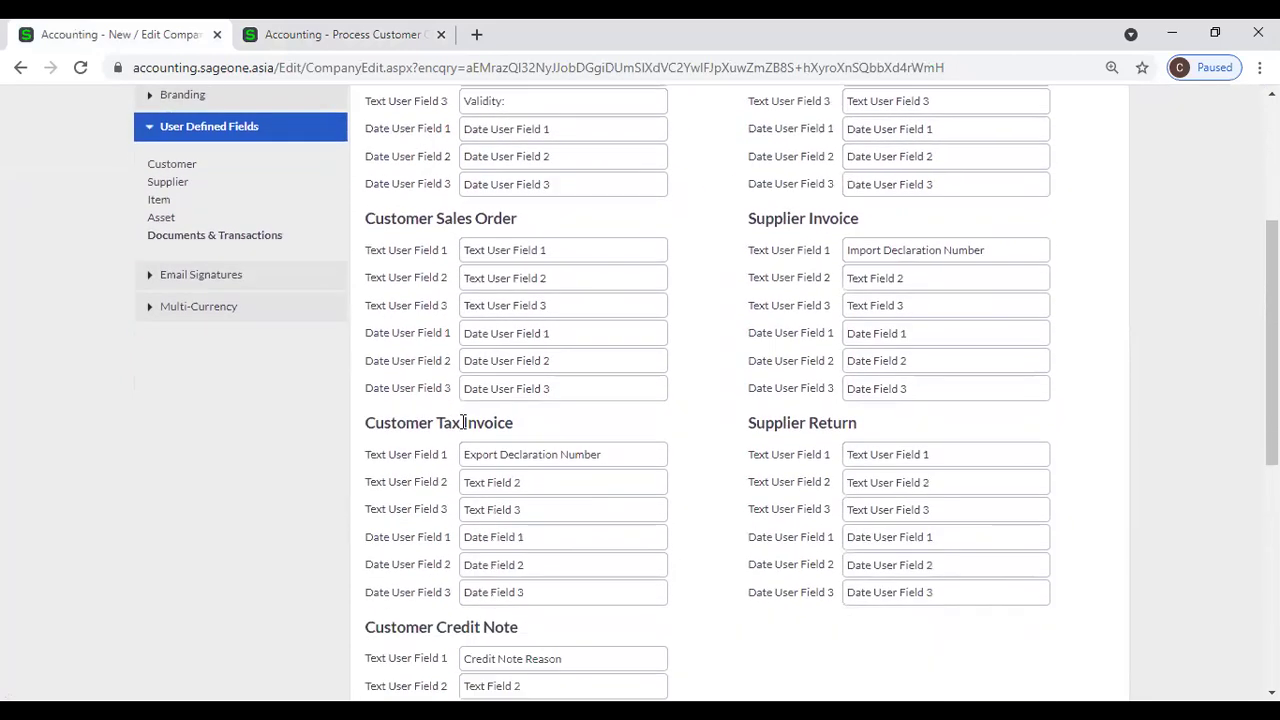
scroll(548, 423, "down", 2)
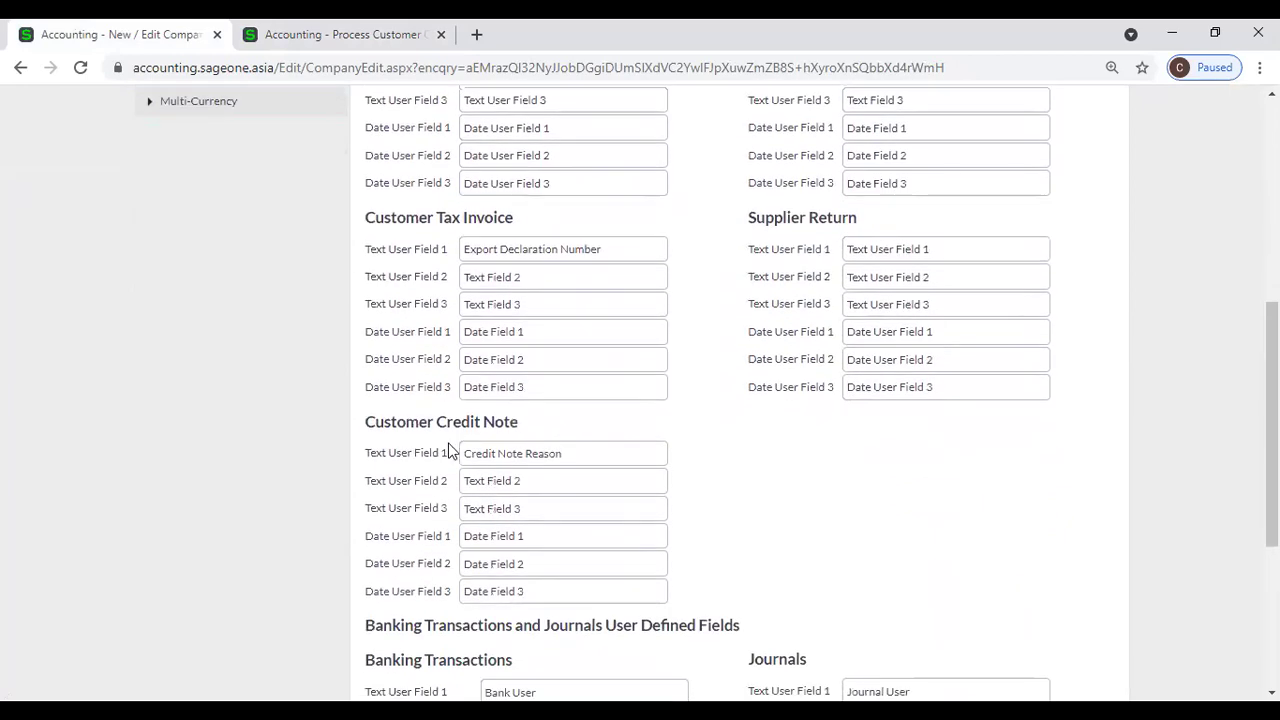
scroll(620, 440, "down", 1)
scroll(691, 437, "up", 5)
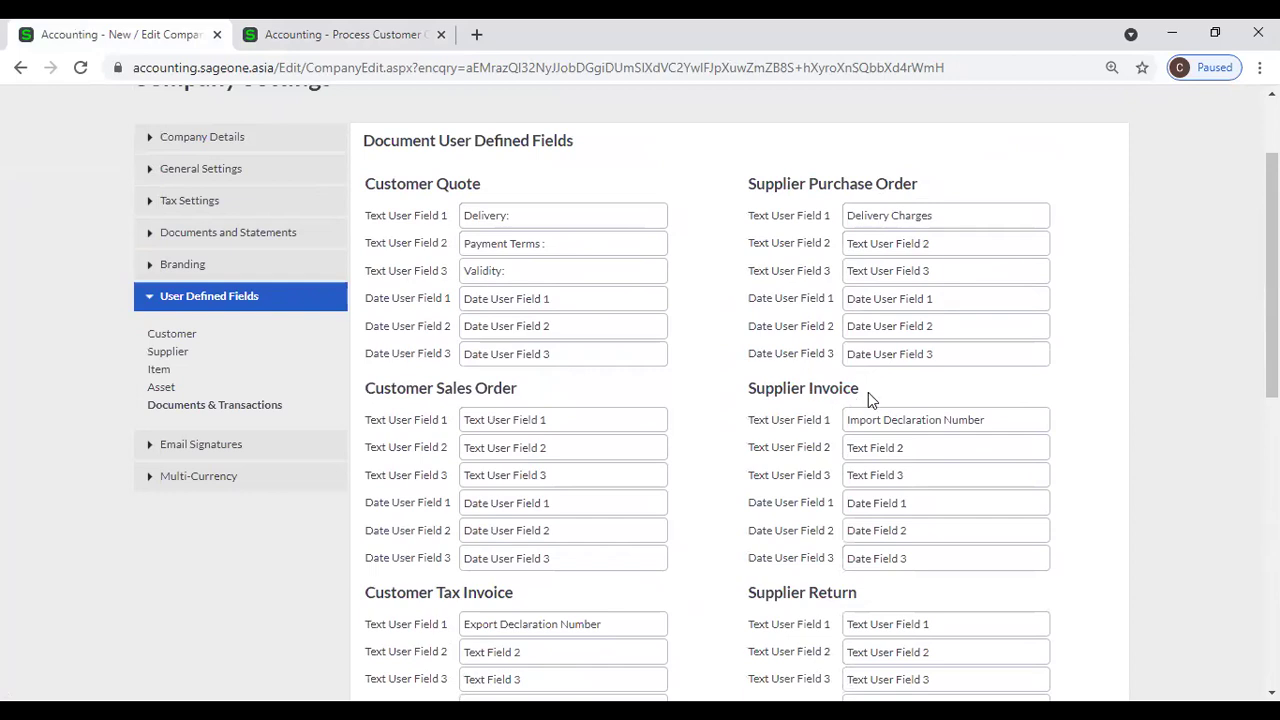
scroll(868, 392, "down", 2)
scroll(851, 417, "down", 5)
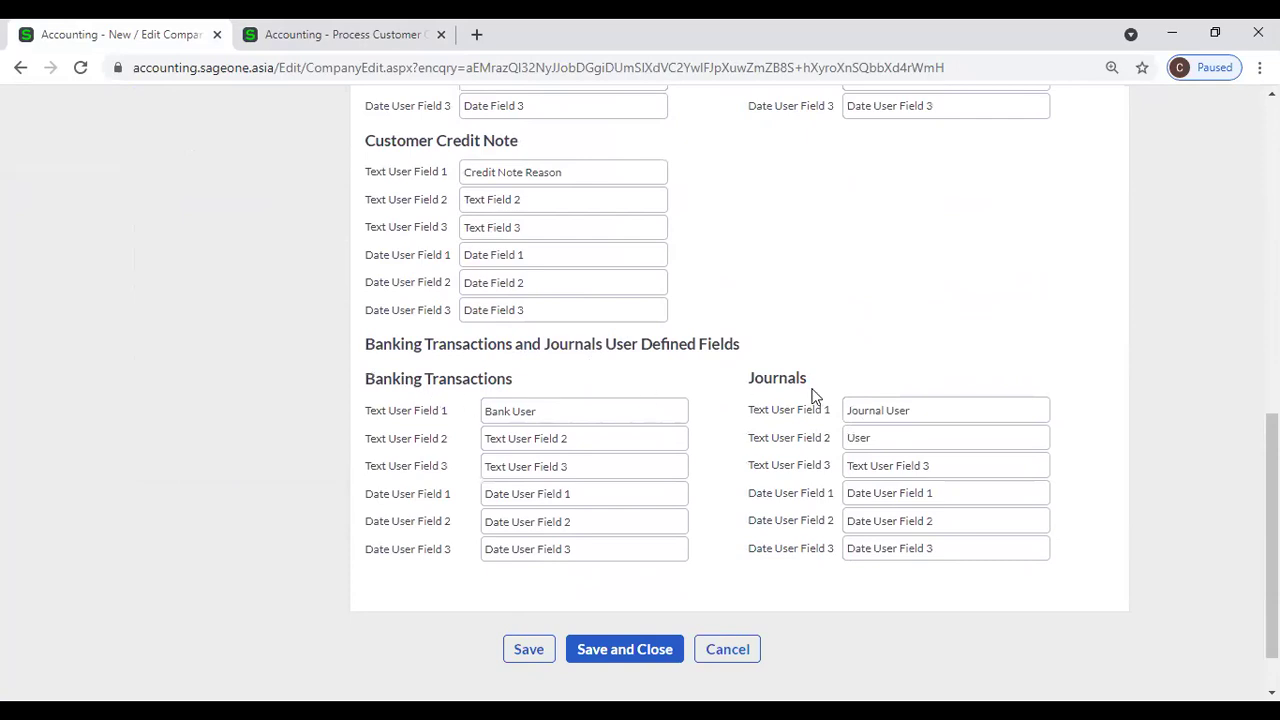
scroll(789, 403, "down", 1)
scroll(777, 403, "up", 6)
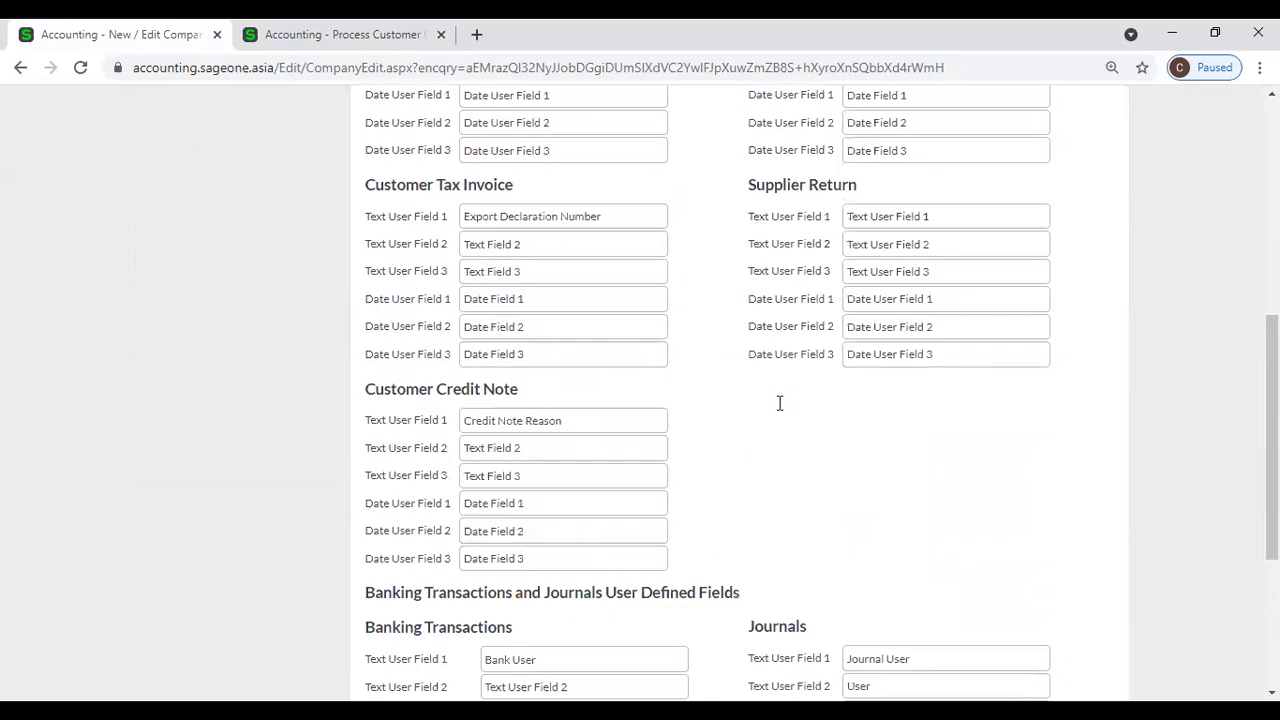
scroll(779, 403, "up", 3)
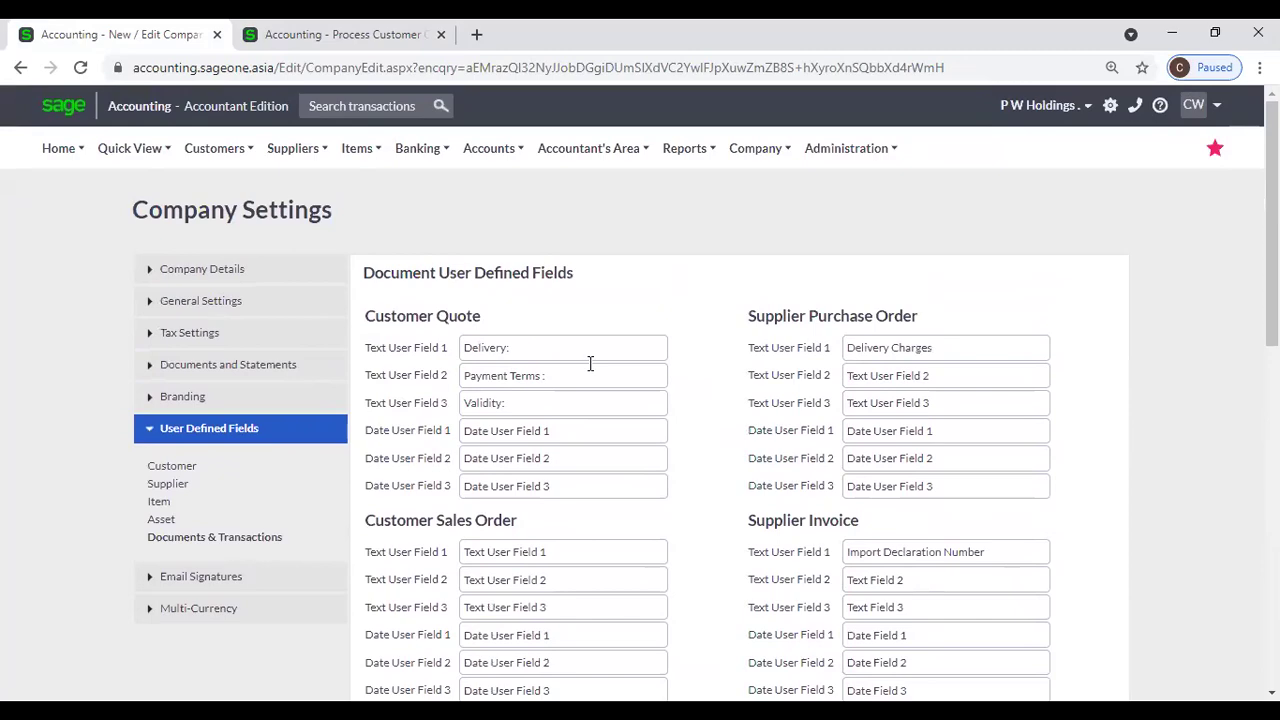
Highlight the second Customer Quote text field's label and check the banking transaction and journal user defined fields
triple_click(571, 375)
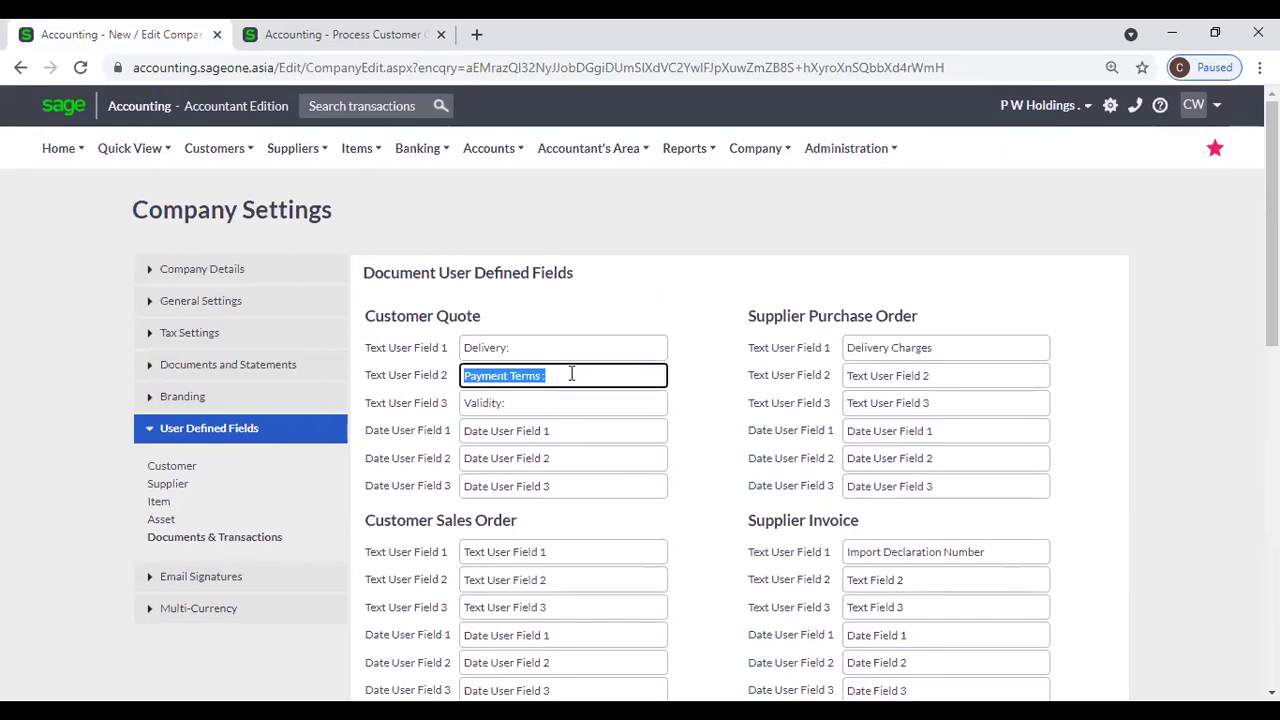
scroll(571, 388, "down", 7)
scroll(571, 390, "up", 4)
scroll(573, 360, "down", 4)
scroll(575, 336, "down", 3)
left_click(529, 583)
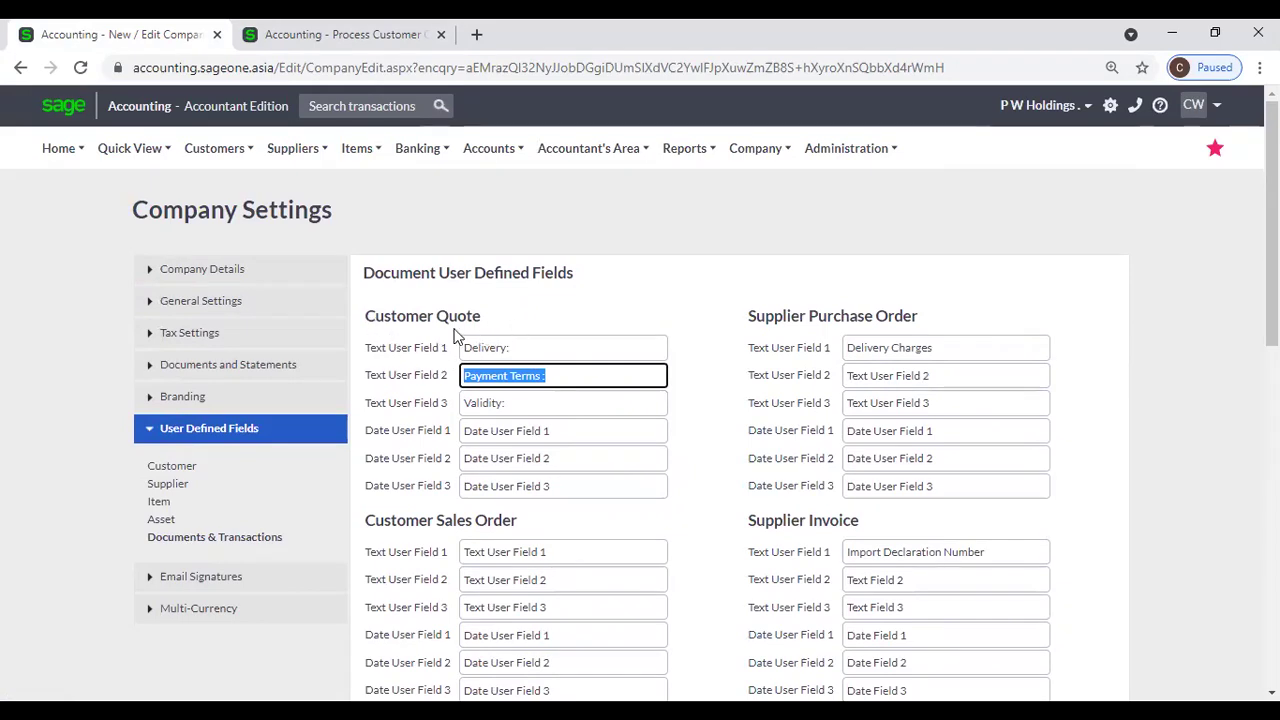
left_click(571, 377)
scroll(727, 350, "down", 10)
left_click(543, 583)
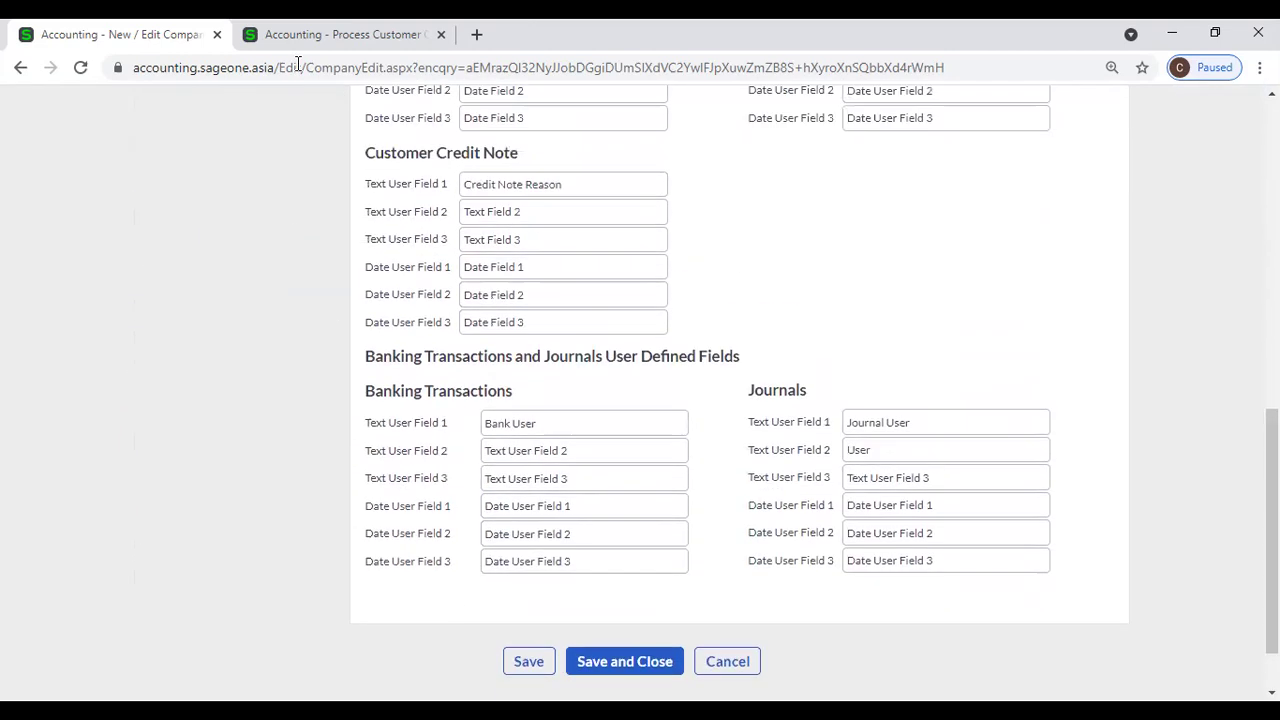
Start a new quote from the customer quotes list and show its user defined fields
left_click(300, 36)
mouse_move(297, 148)
mouse_move(215, 150)
mouse_move(224, 215)
mouse_move(224, 246)
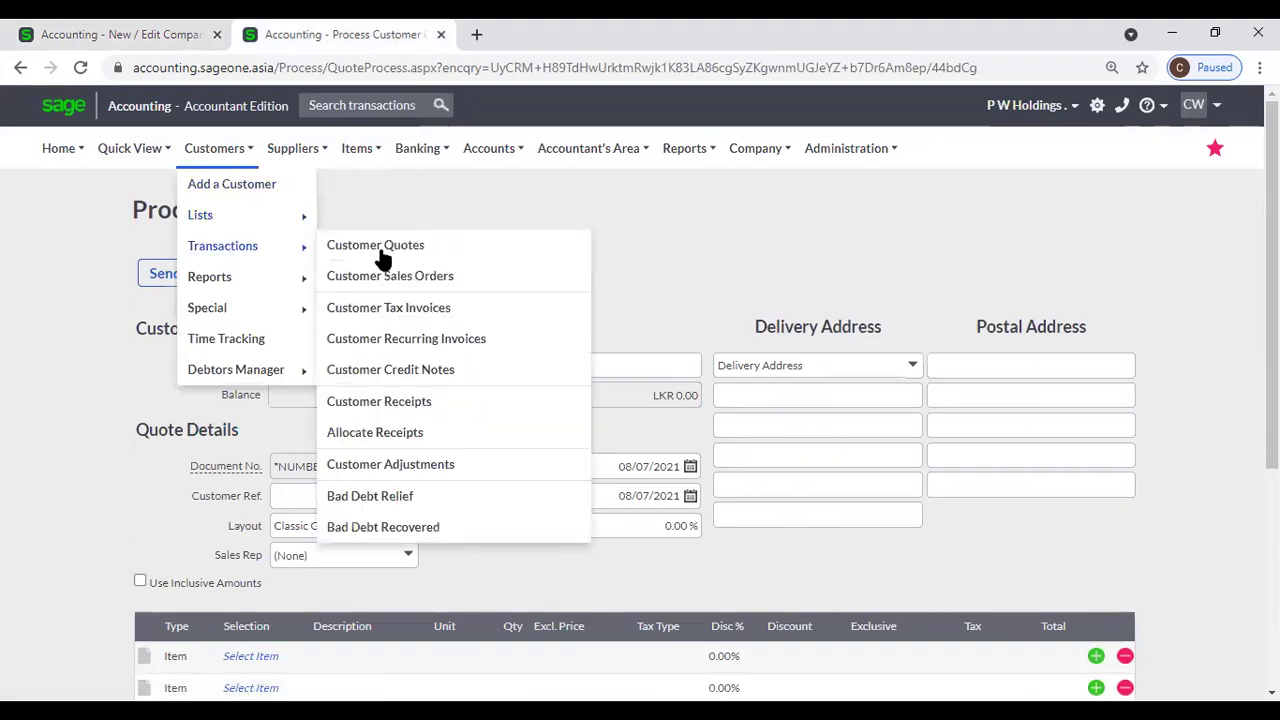
left_click(385, 250)
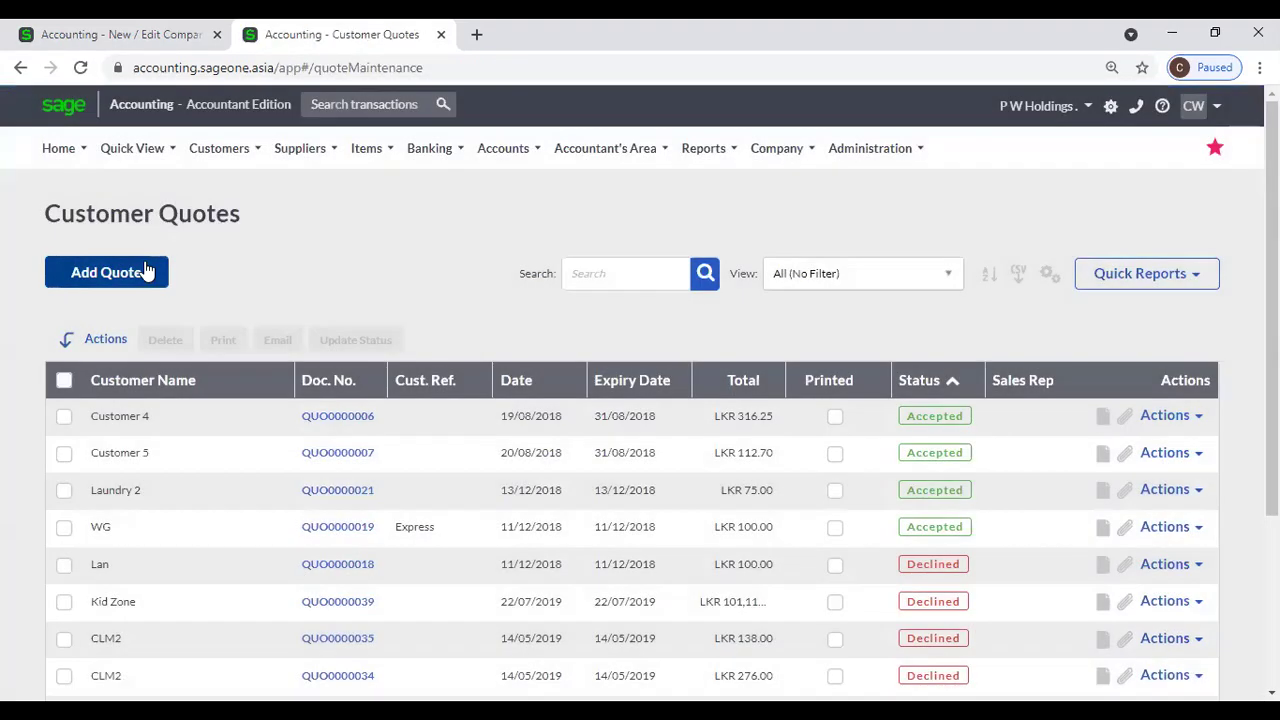
left_click(150, 272)
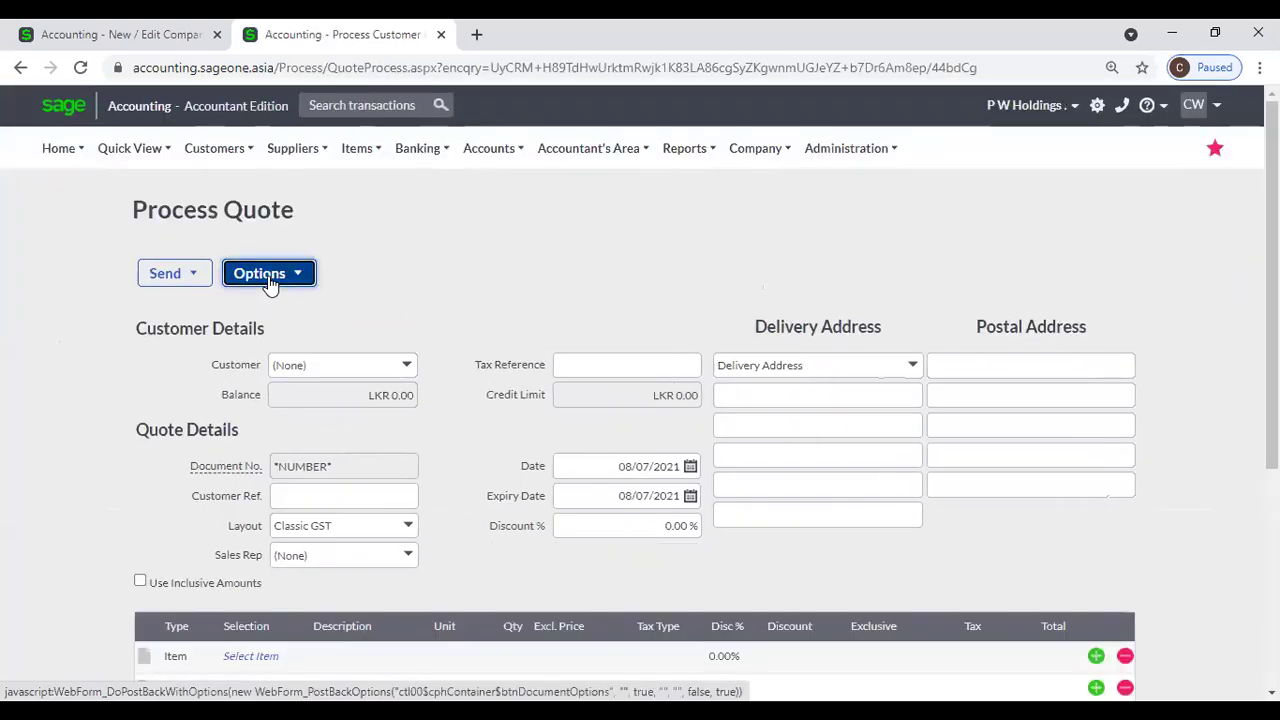
left_click(294, 284)
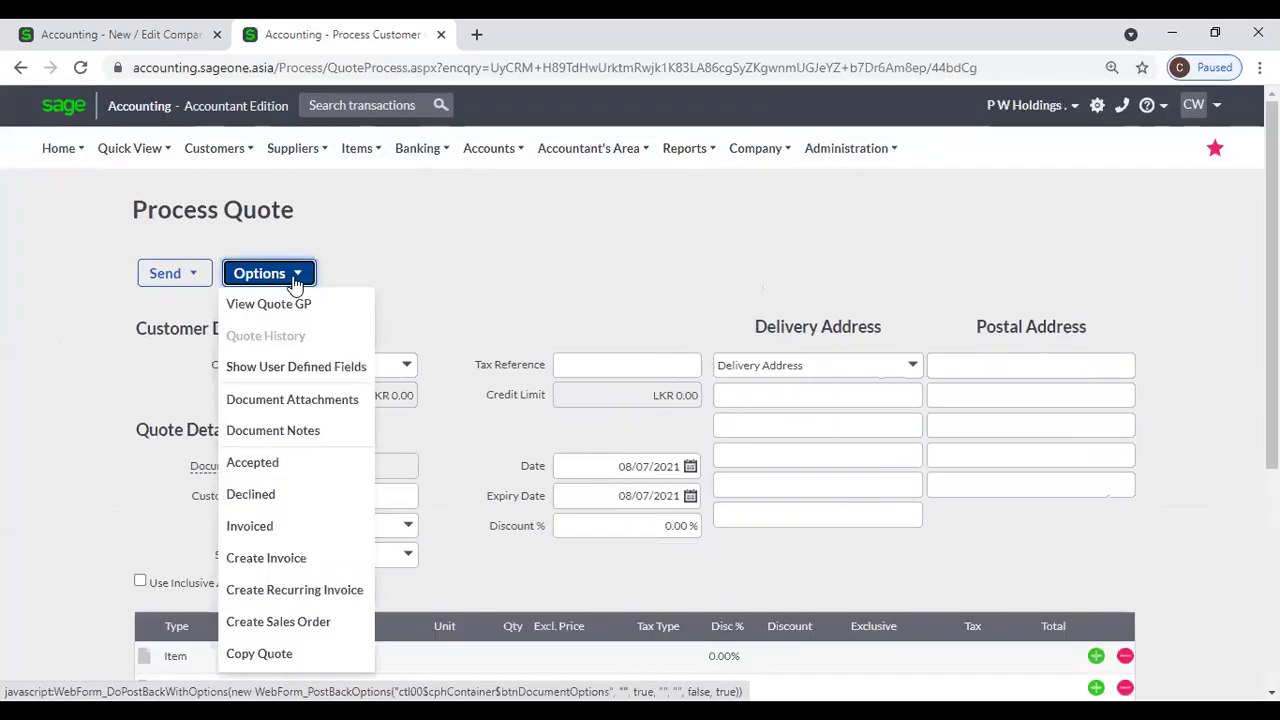
left_click(293, 368)
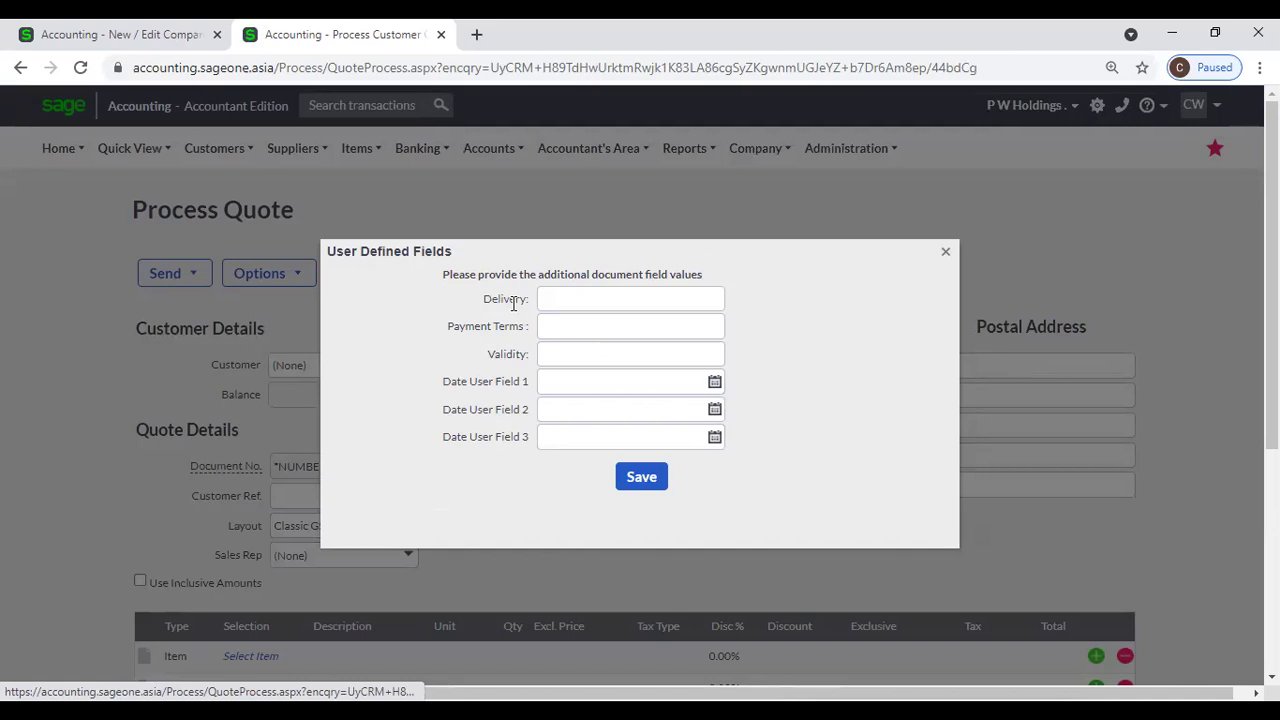
Return to the company settings and view the Customer Quote user defined fields for comparison
left_click(78, 38)
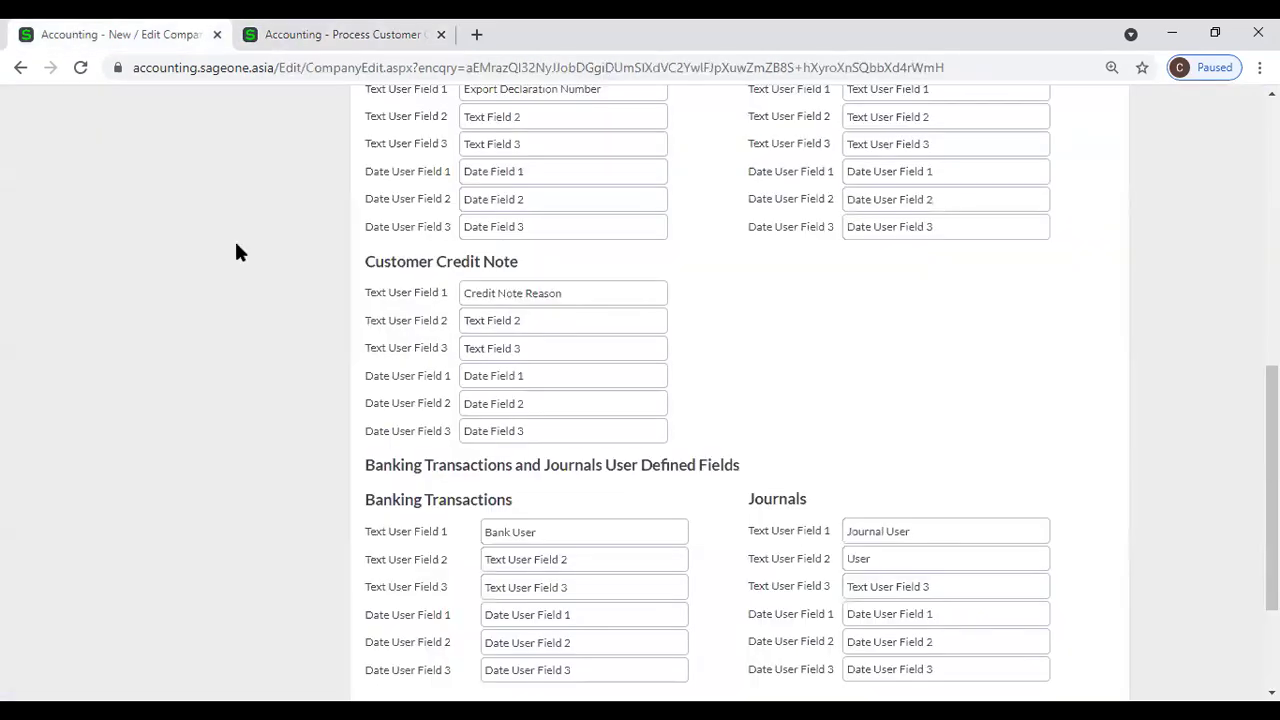
scroll(266, 319, "up", 5)
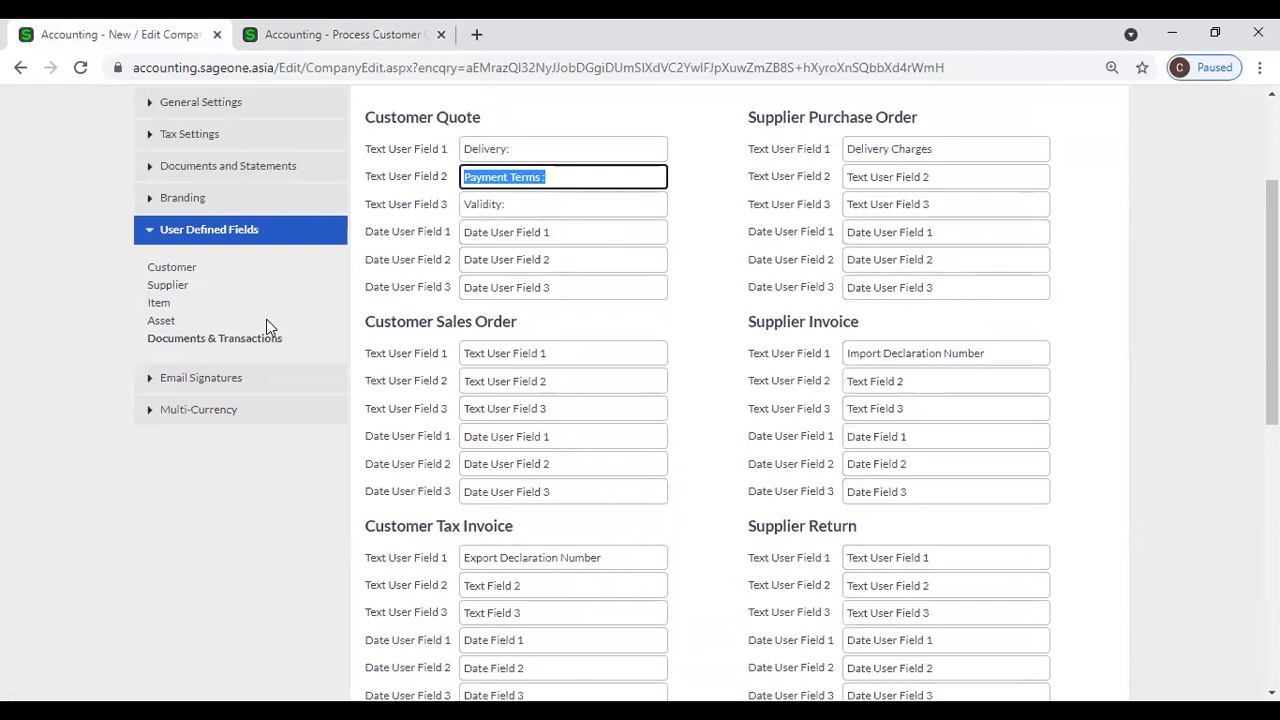
scroll(266, 319, "up", 2)
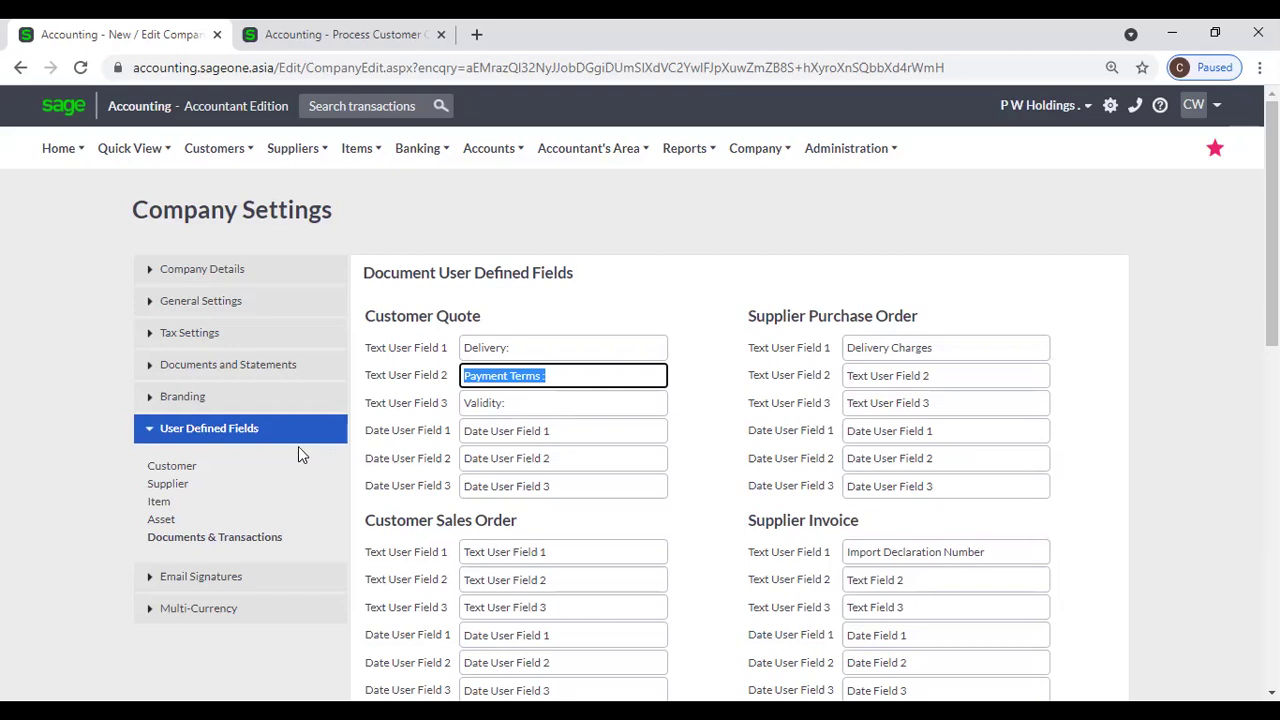
Review the user defined fields for customers, suppliers, items, assets, and documents and transactions in turn
left_click(188, 470)
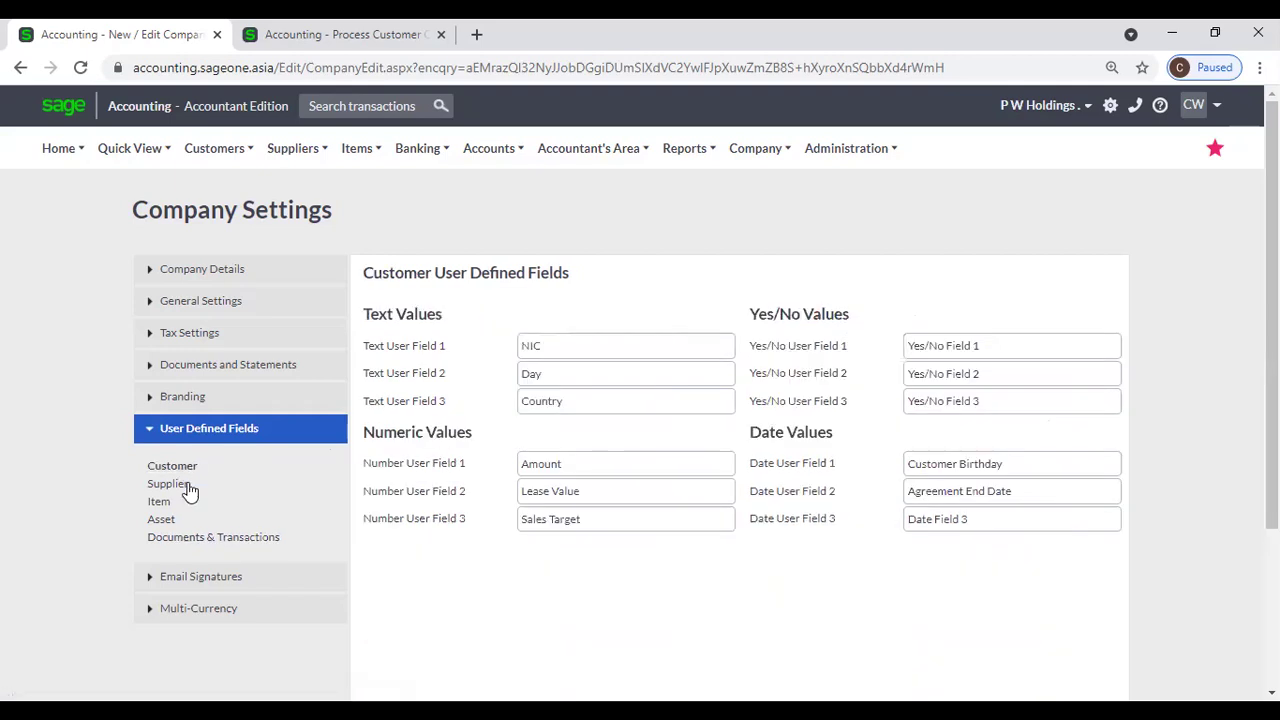
left_click(188, 485)
left_click(162, 502)
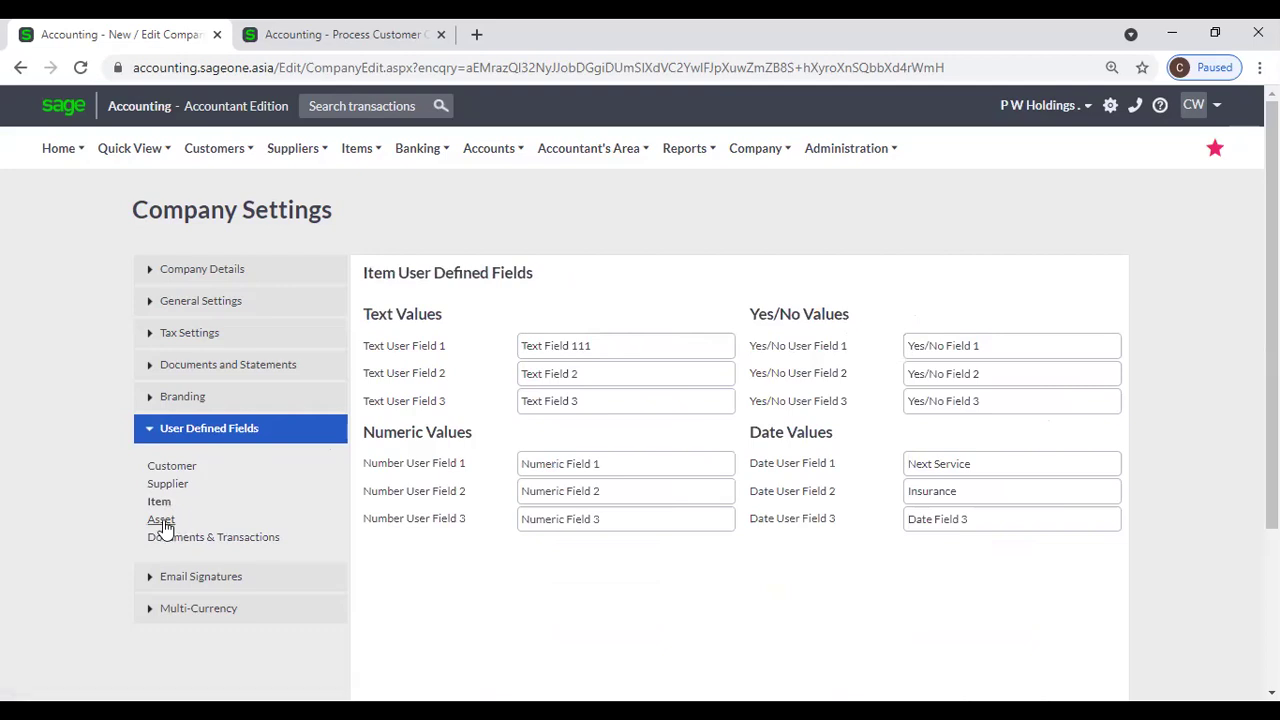
left_click(163, 519)
left_click(200, 540)
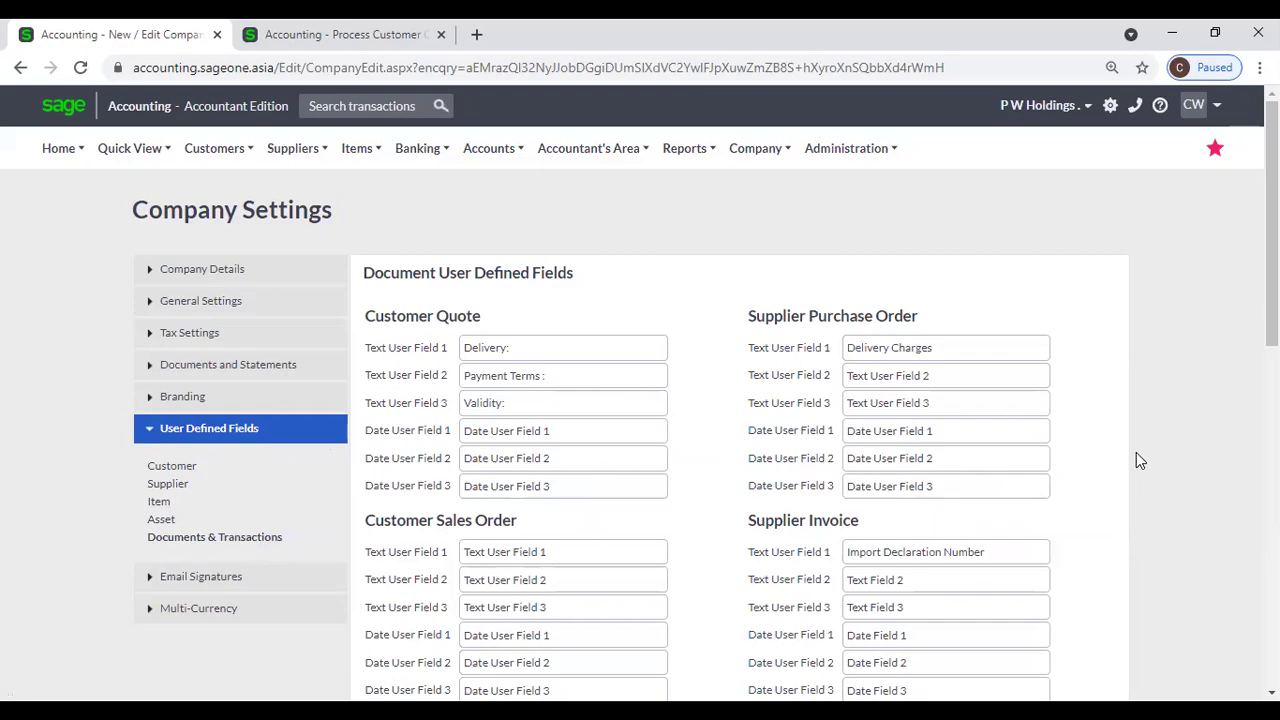
scroll(1136, 460, "down", 1)
scroll(1136, 460, "down", 1)
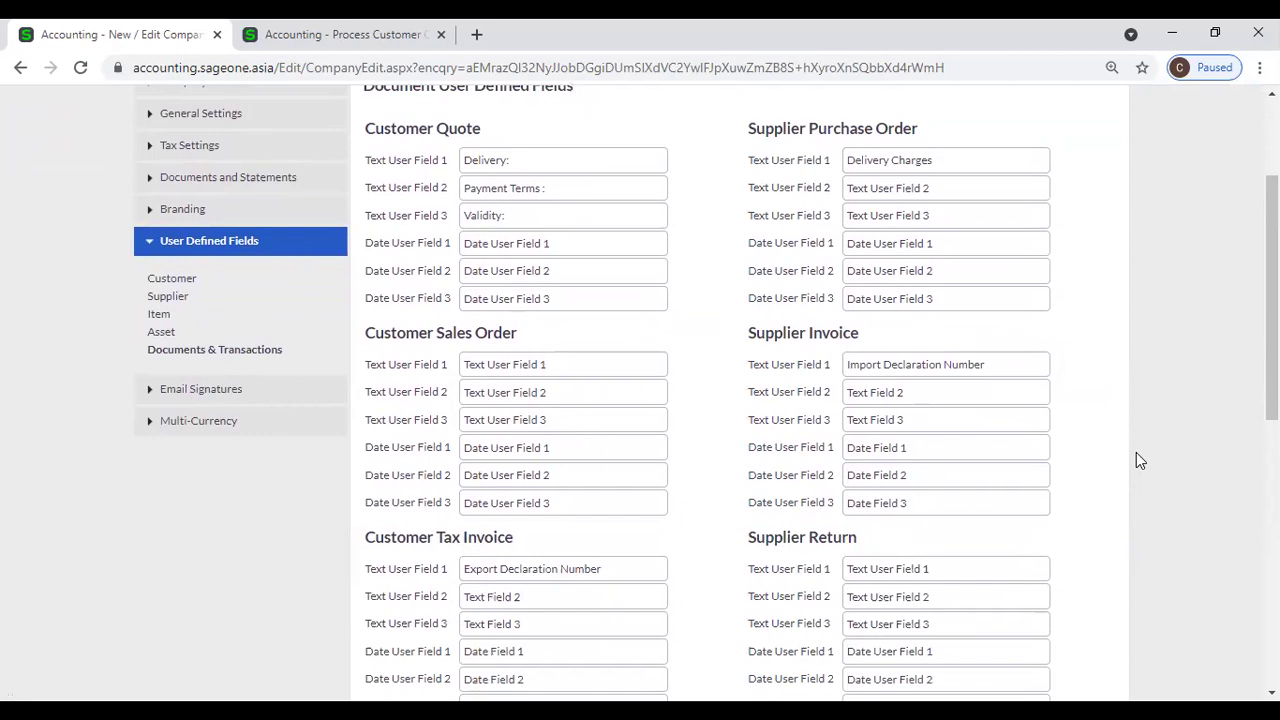
scroll(1136, 460, "up", 1)
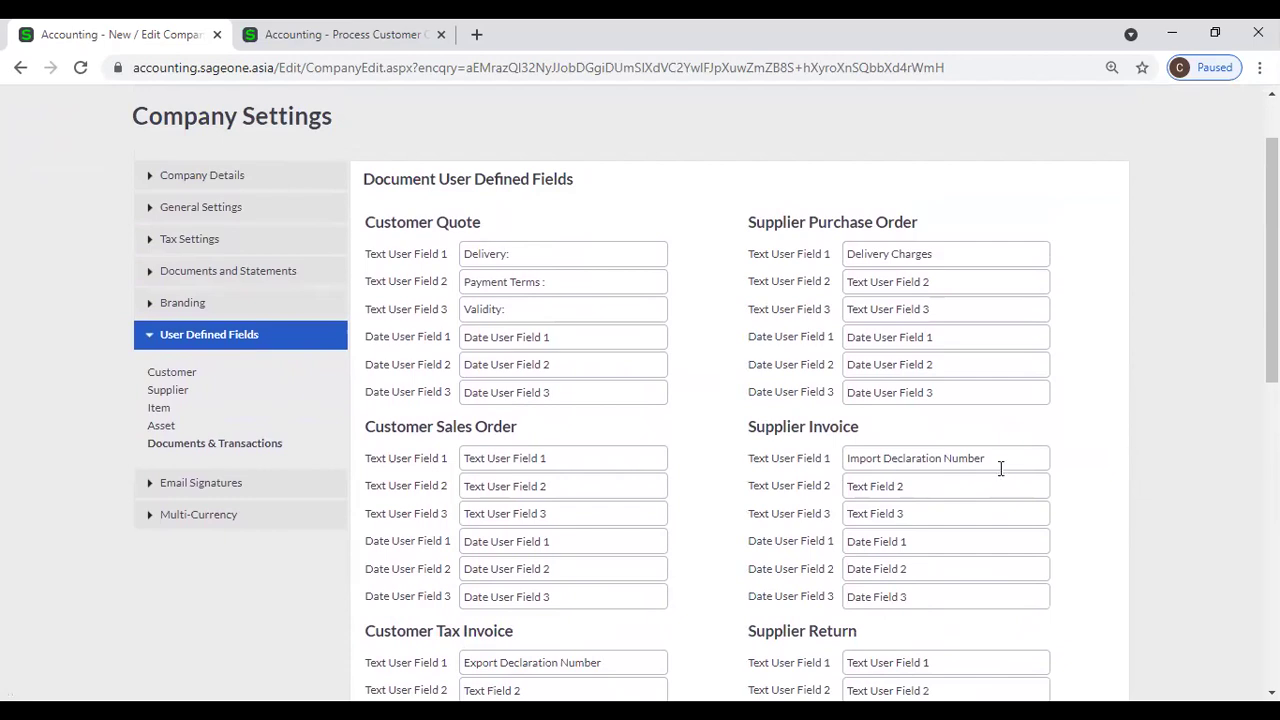
Reopen the customer user defined fields and highlight the labels of the first text field and first number field
left_click(170, 372)
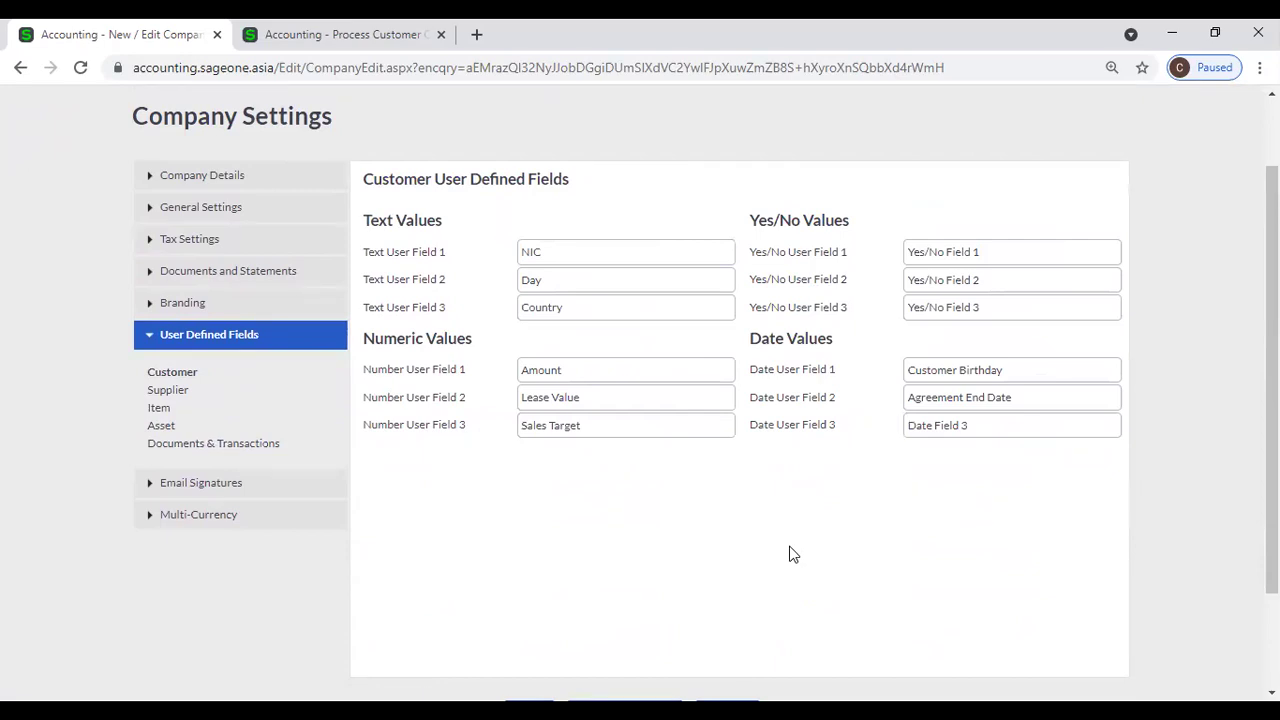
double_click(596, 253)
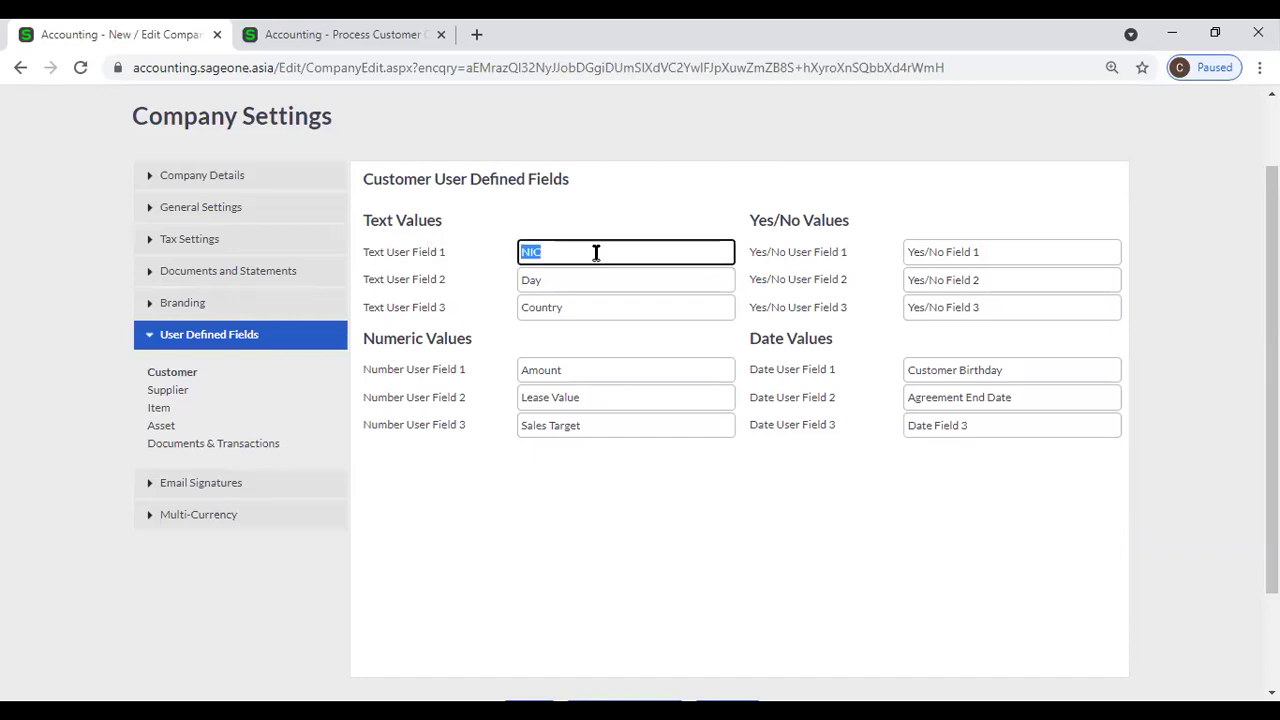
double_click(603, 370)
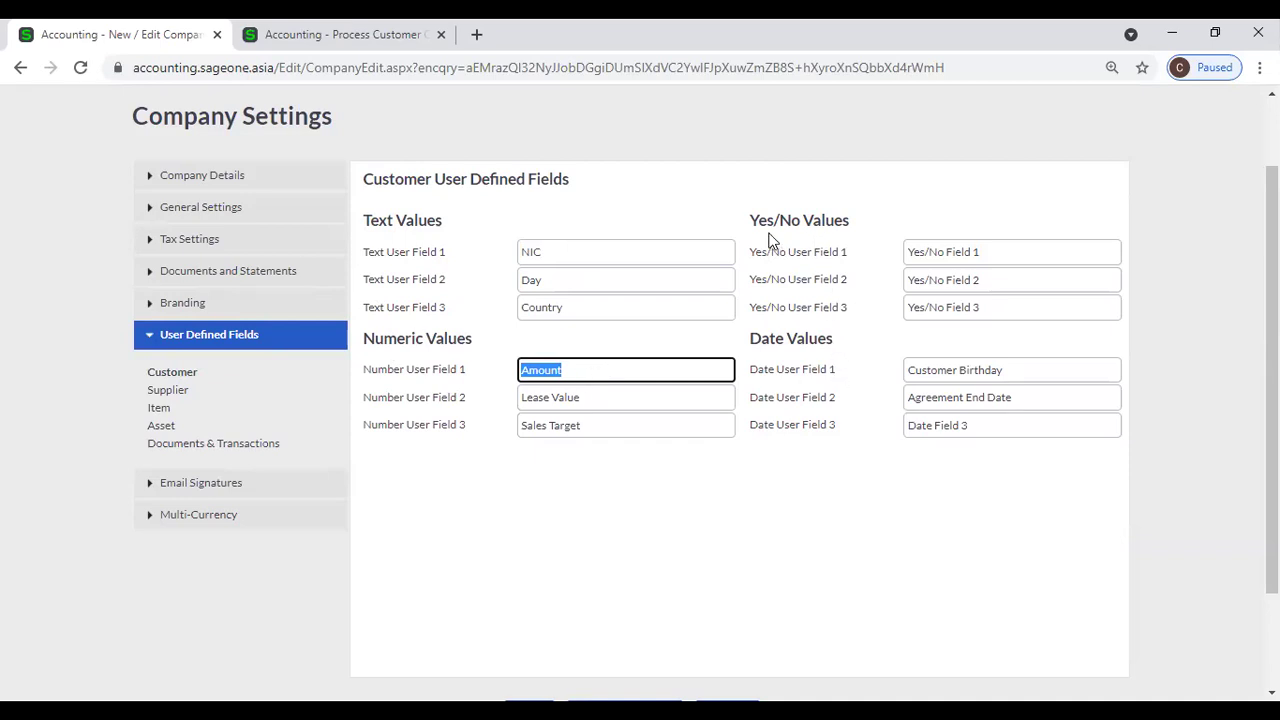
Close the quote's user defined fields, start a new customer and show the customer's user defined fields
left_click(360, 34)
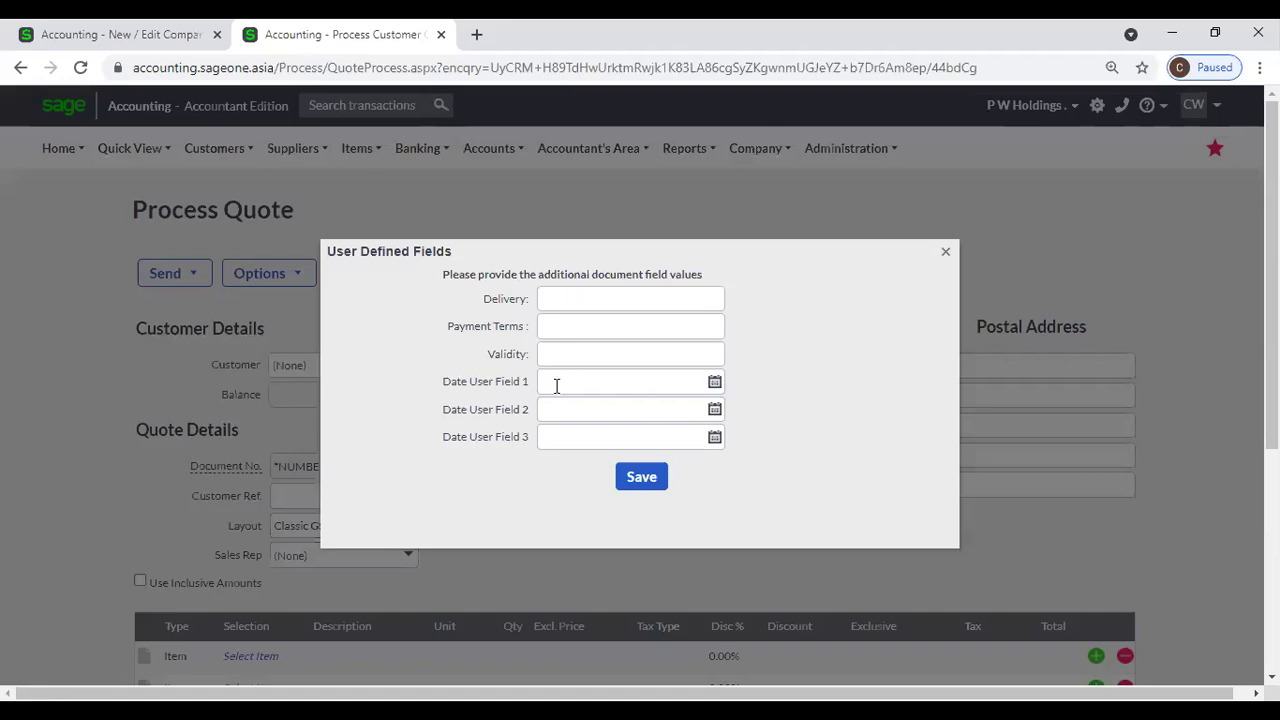
left_click(947, 252)
mouse_move(210, 135)
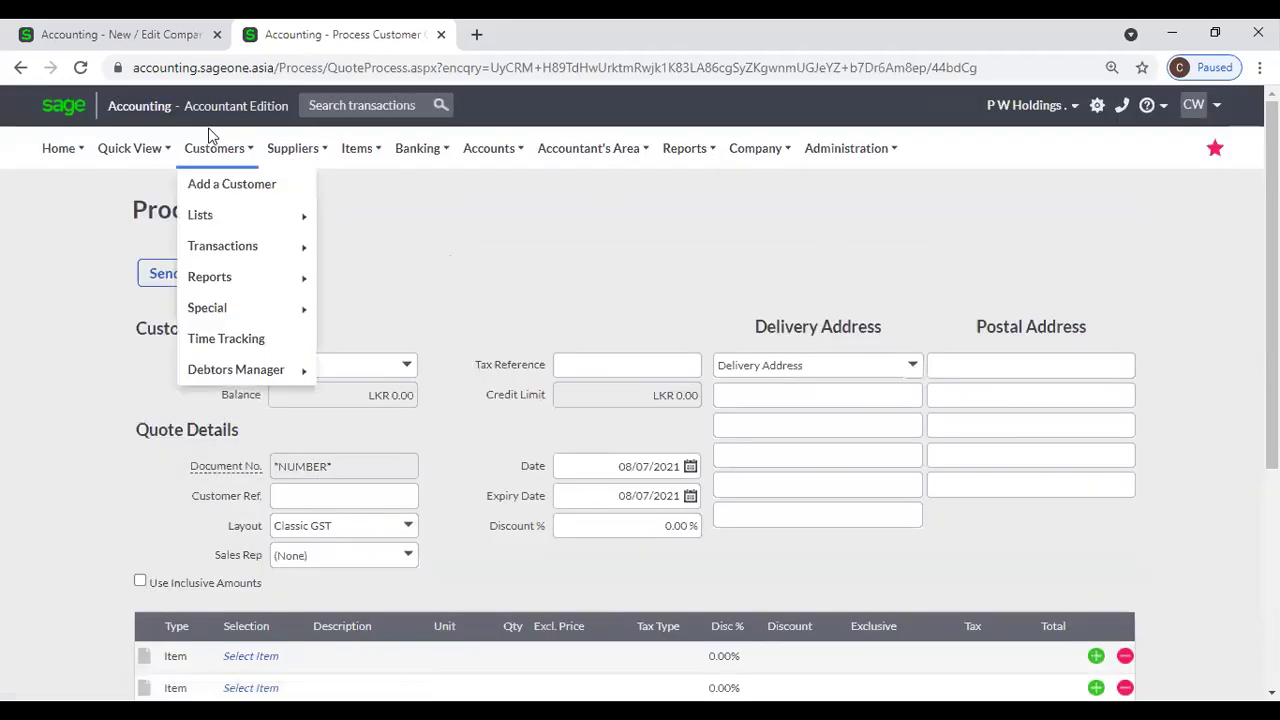
mouse_move(221, 221)
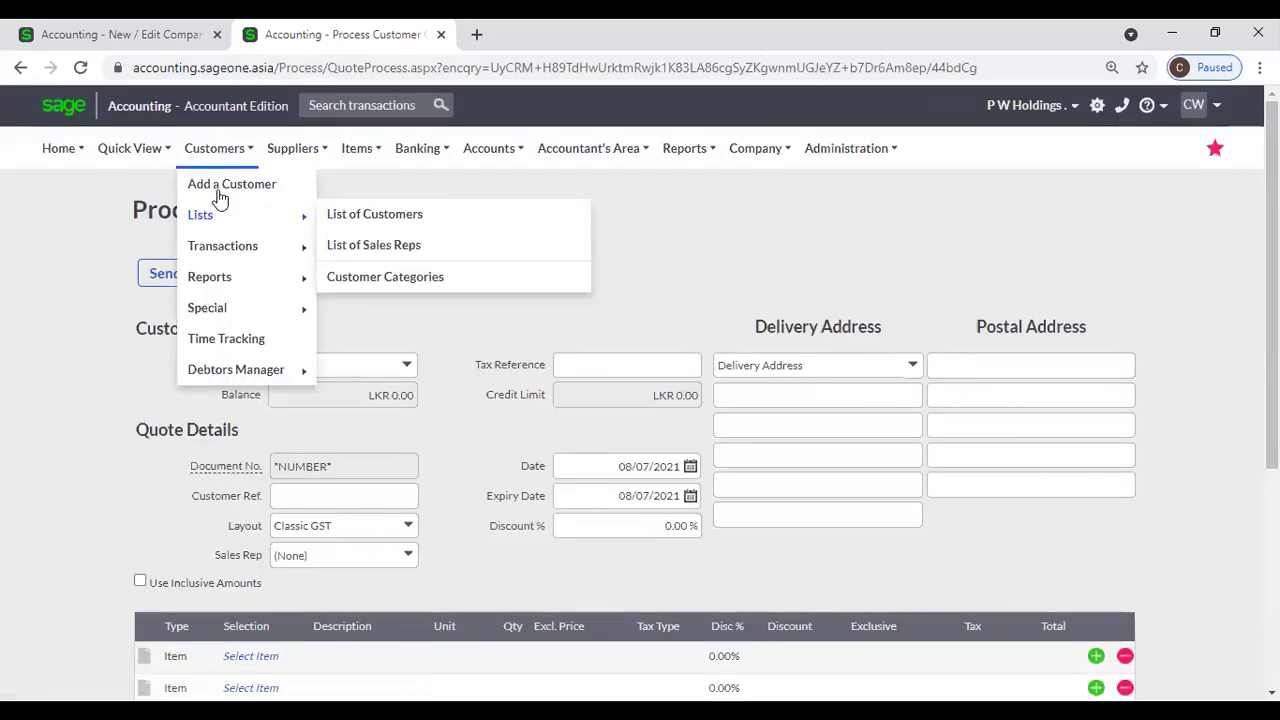
left_click(220, 192)
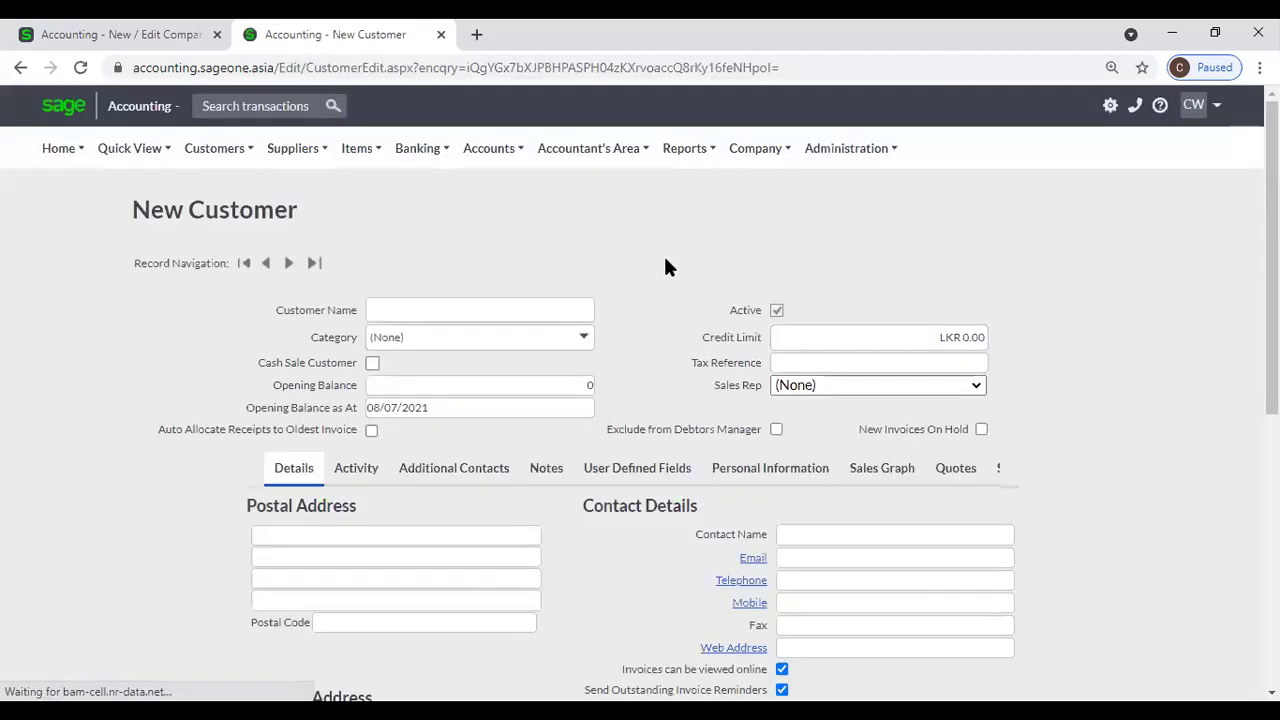
left_click(594, 480)
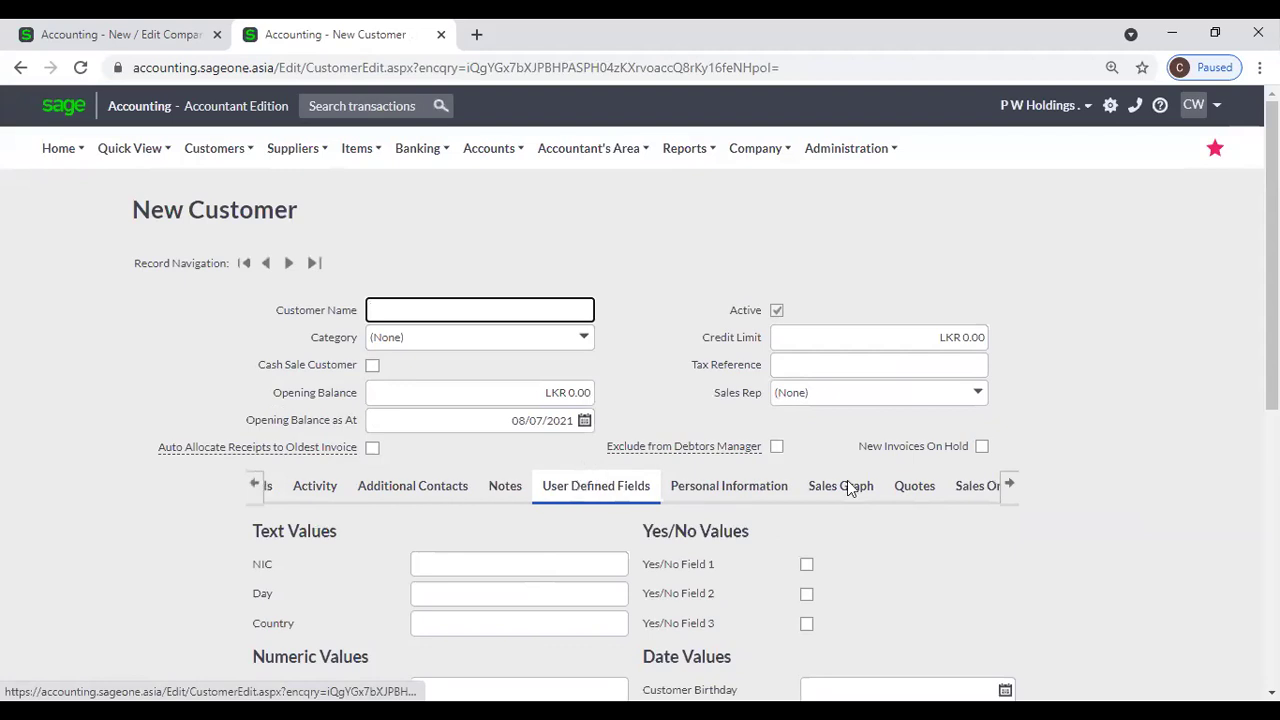
scroll(838, 557, "down", 2)
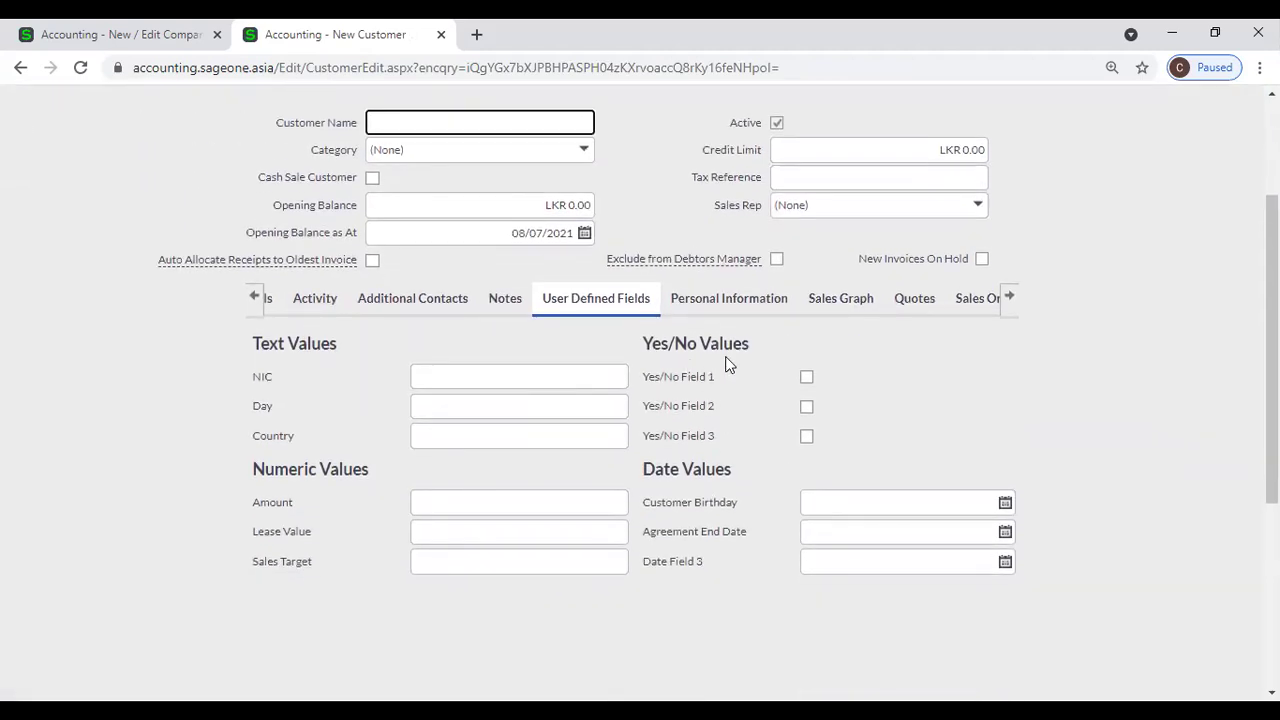
Demonstrate the Yes/No Field 1, Customer Birthday, Amount and NIC fields on the new customer without entering any values
left_click(806, 378)
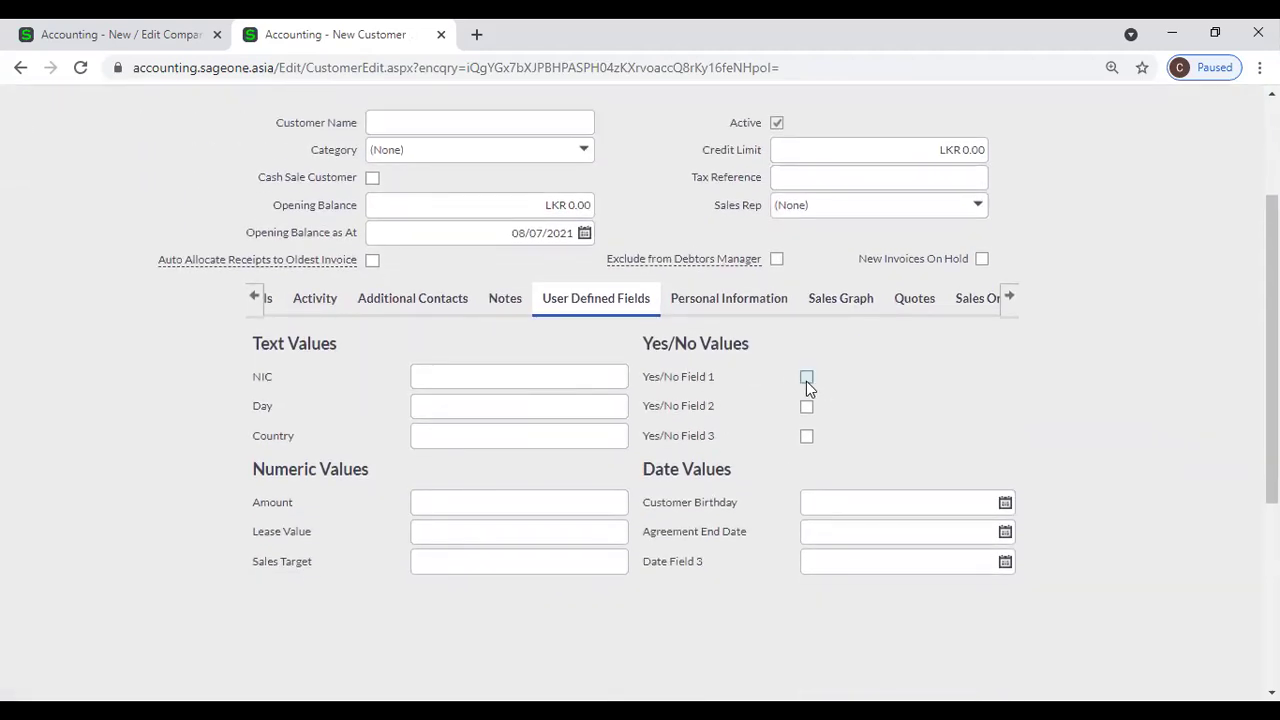
left_click(806, 380)
left_click(1004, 503)
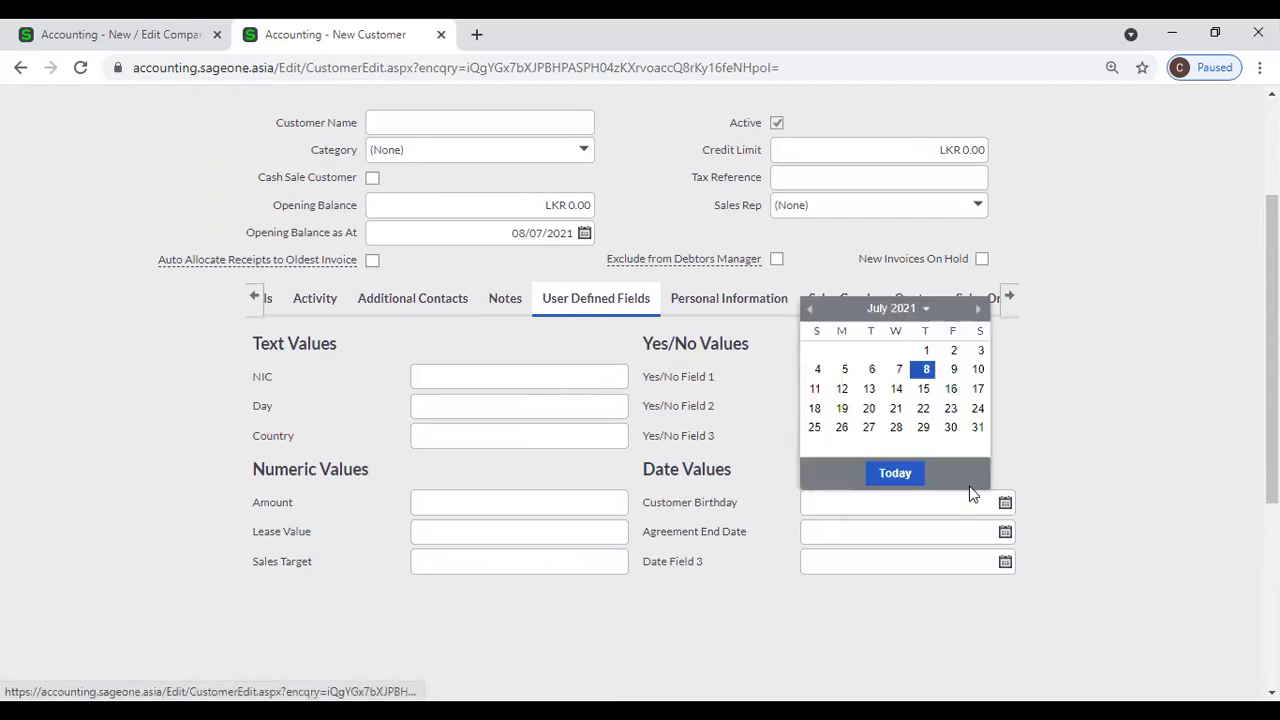
left_click(1087, 393)
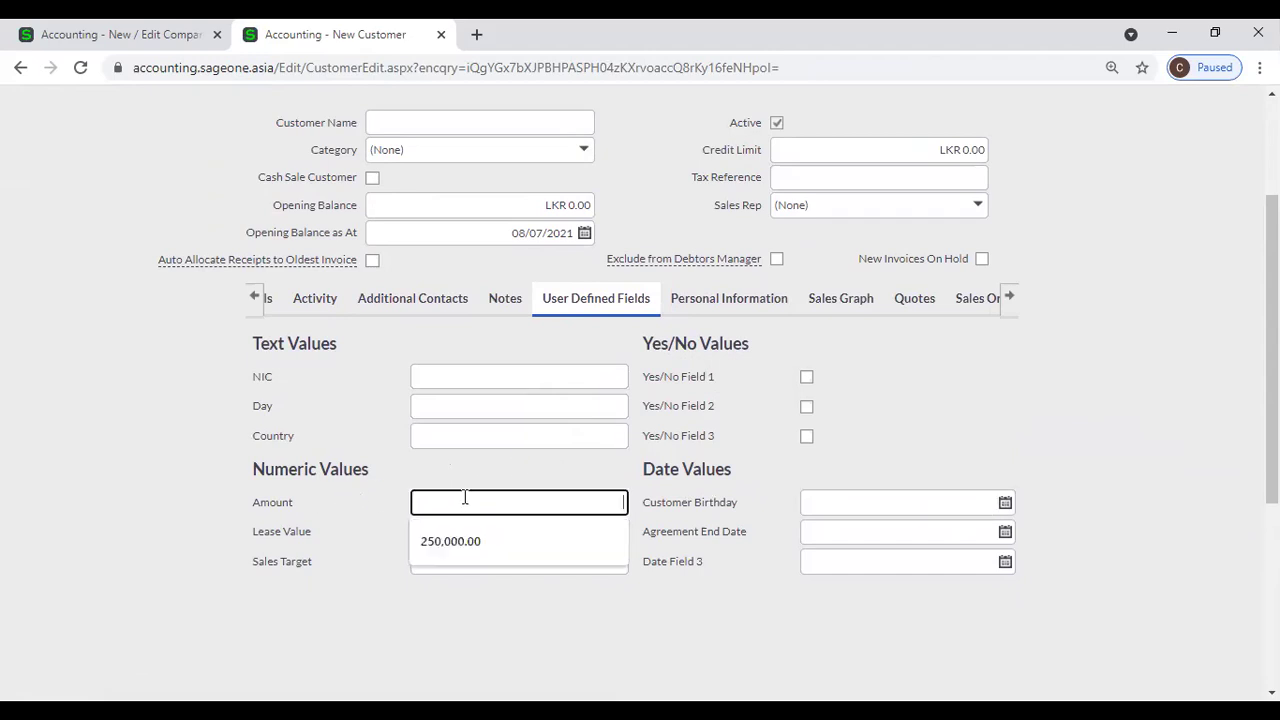
left_click(451, 383)
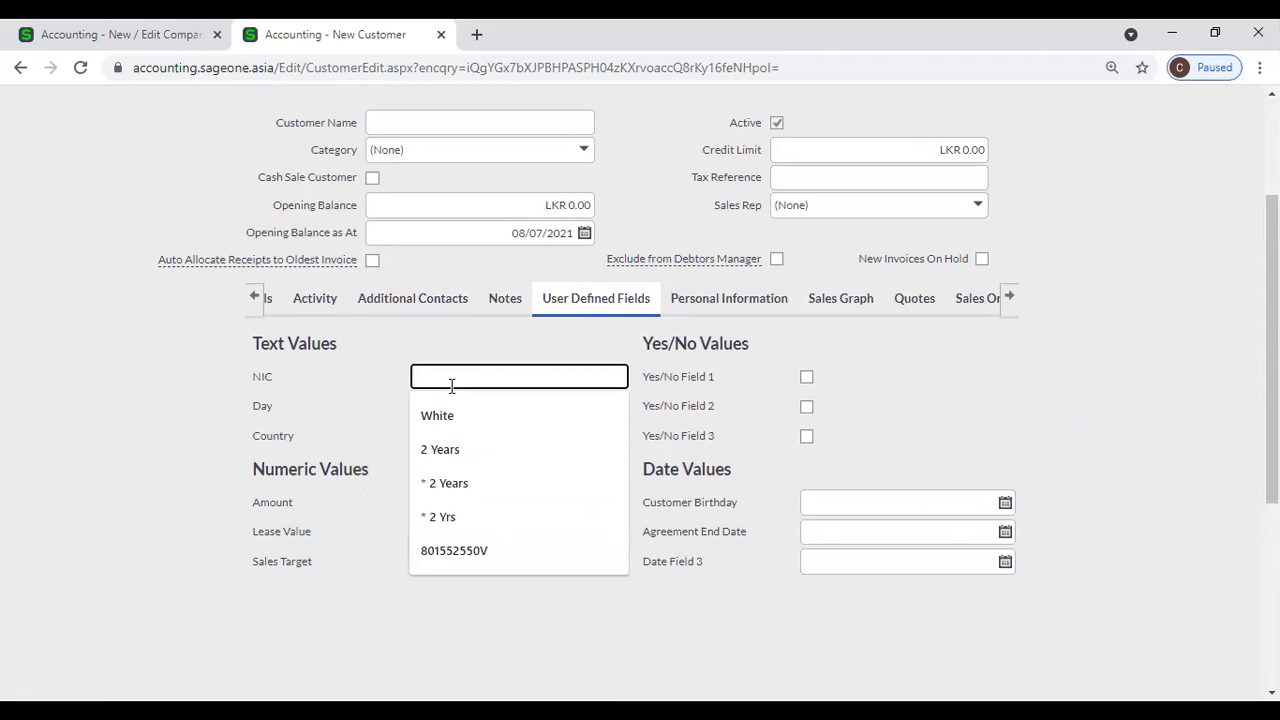
left_click(340, 392)
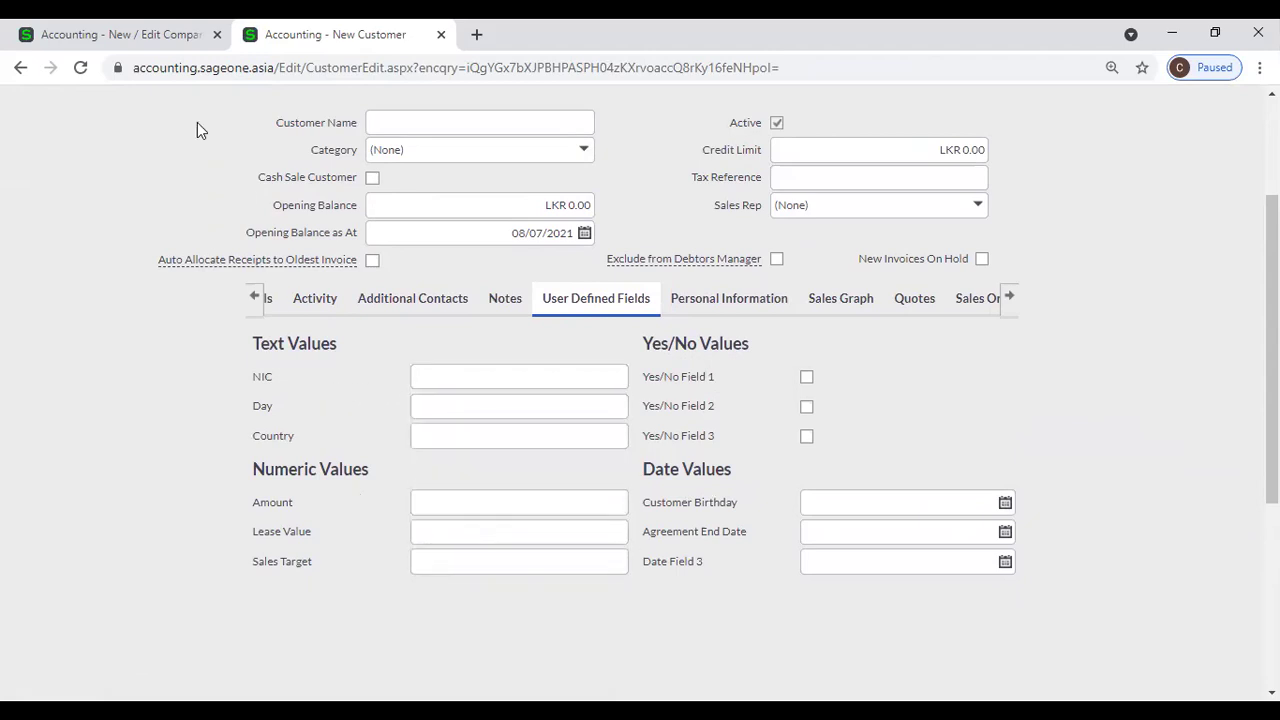
Show the email signature settings in the company settings, and open the list of customer tax invoices in the other browser tab
left_click(110, 30)
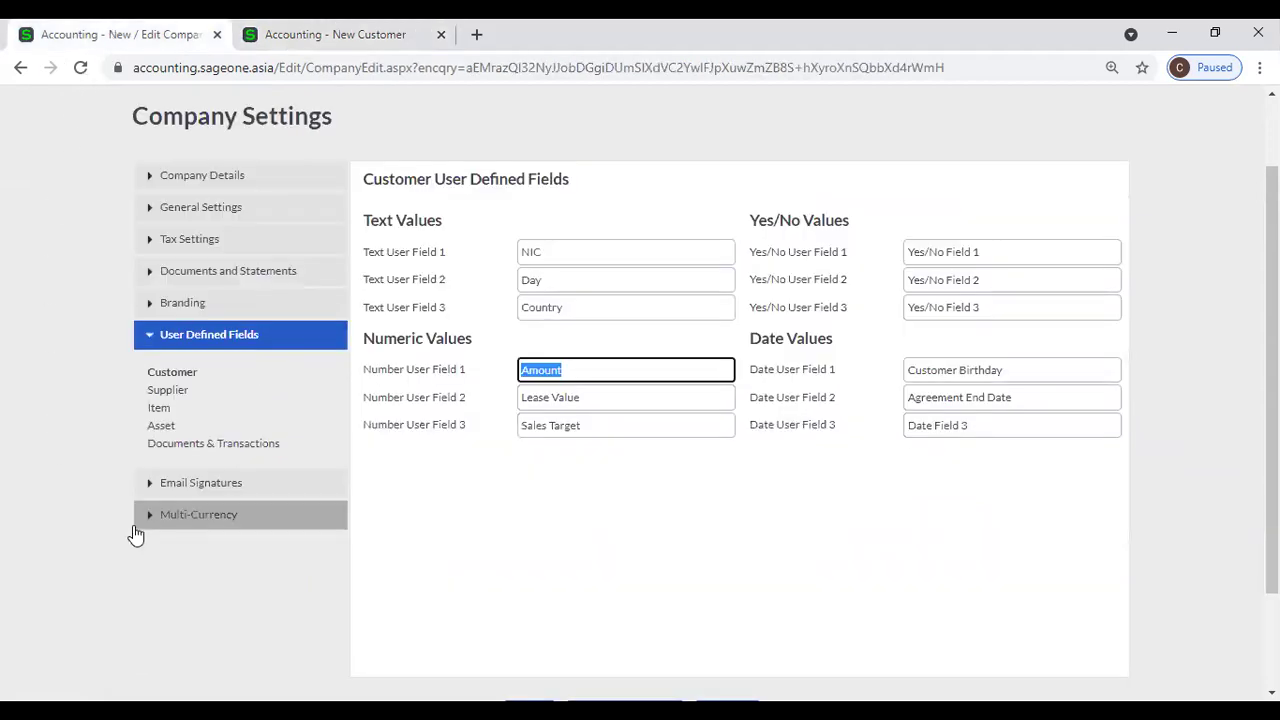
left_click(178, 489)
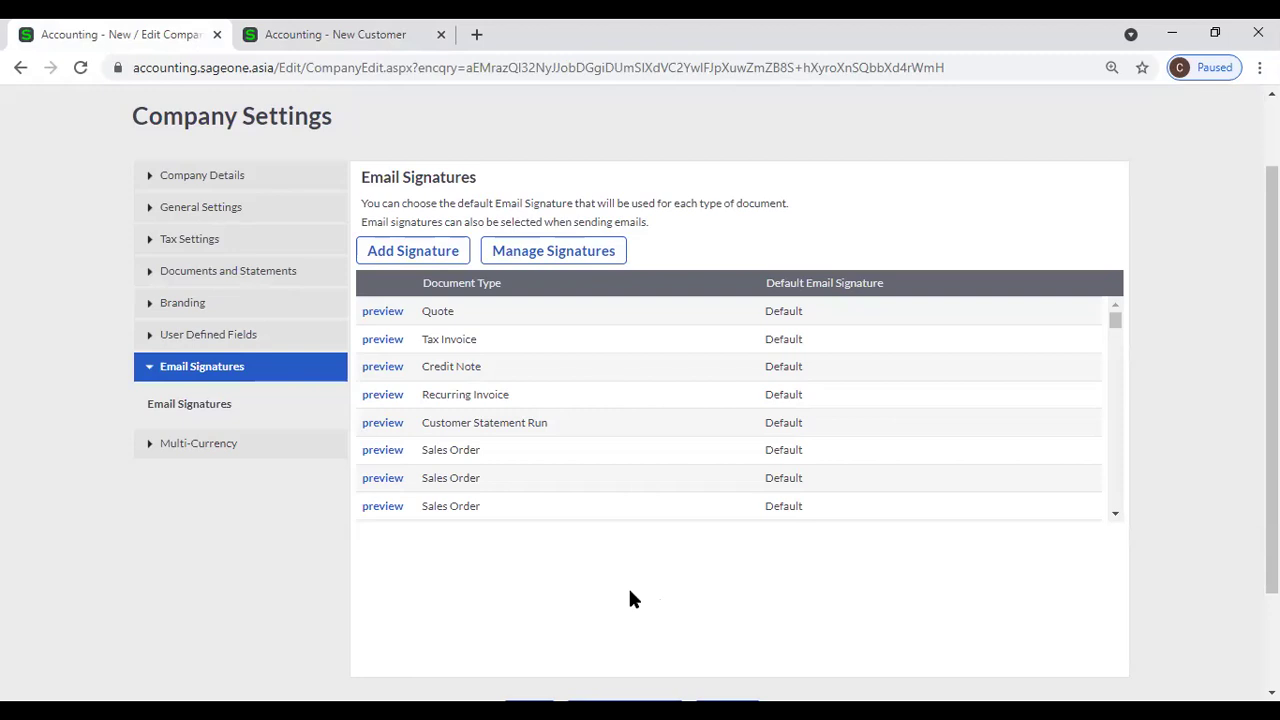
key("ctrl+Tab")
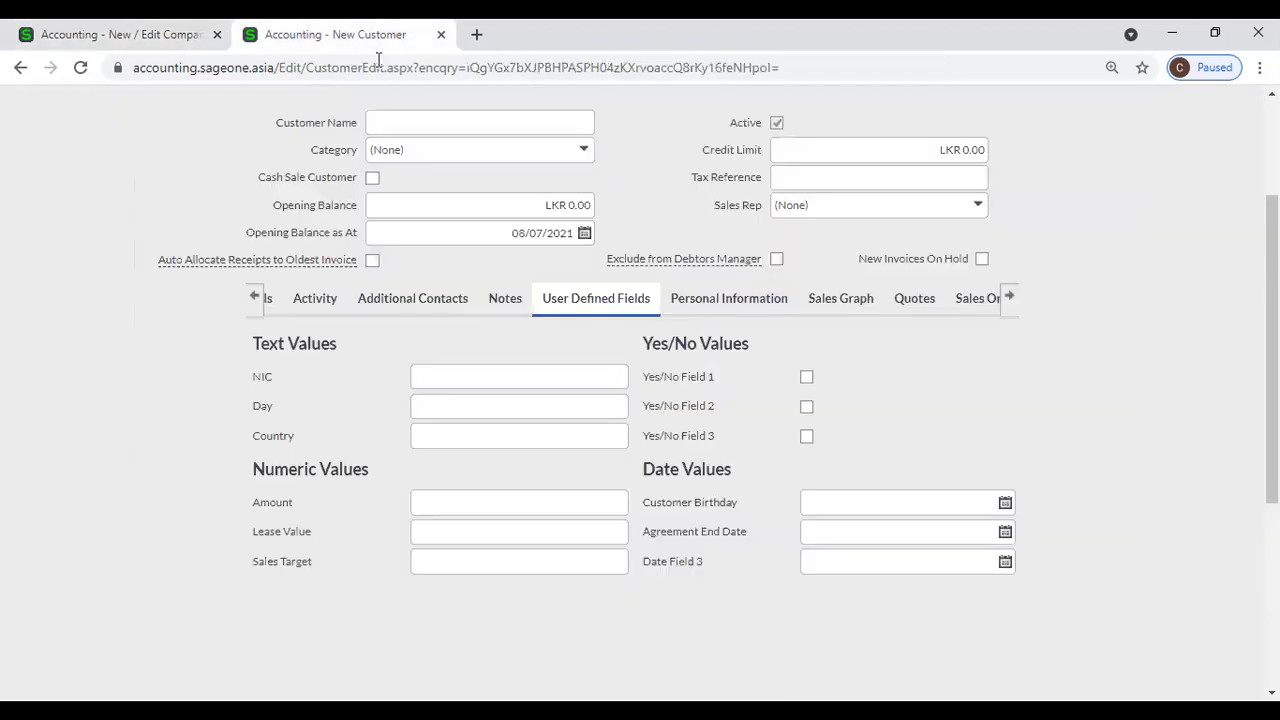
scroll(215, 230, "up", 2)
mouse_move(227, 160)
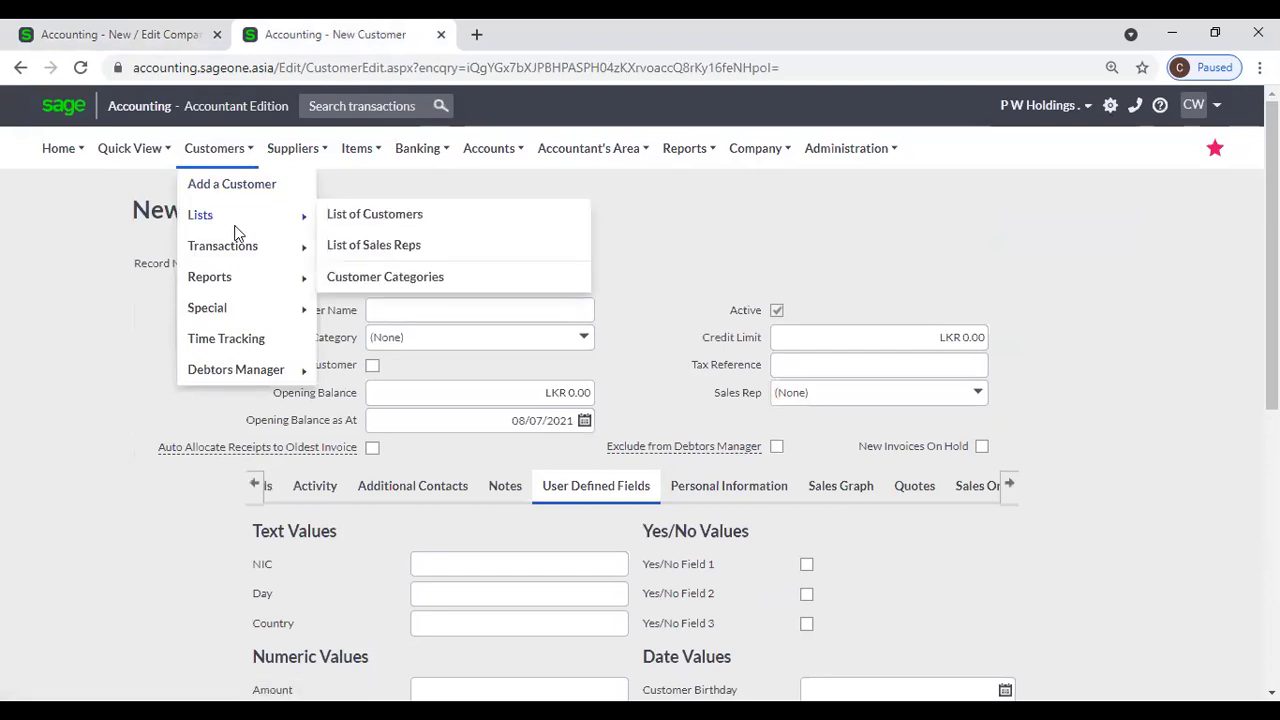
mouse_move(252, 254)
left_click(366, 308)
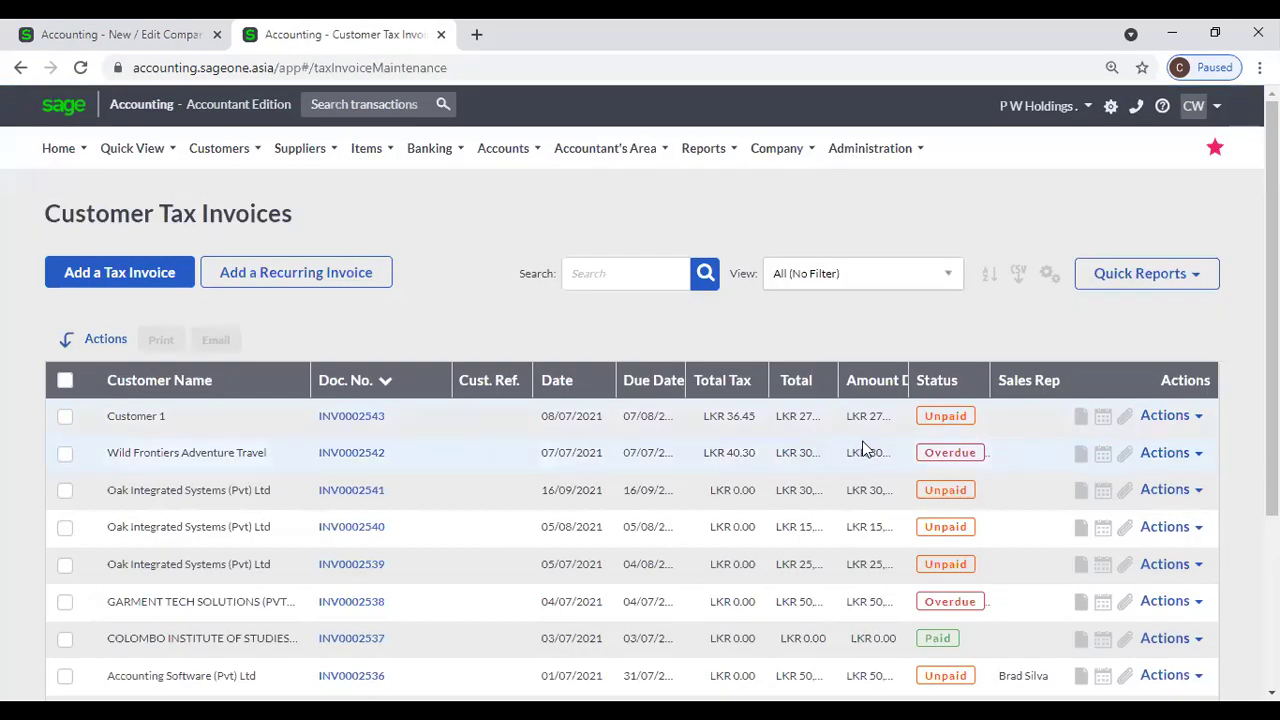
Open the email form for the Wild Frontiers Adventure Travel tax invoice and close it without sending
left_click(1199, 455)
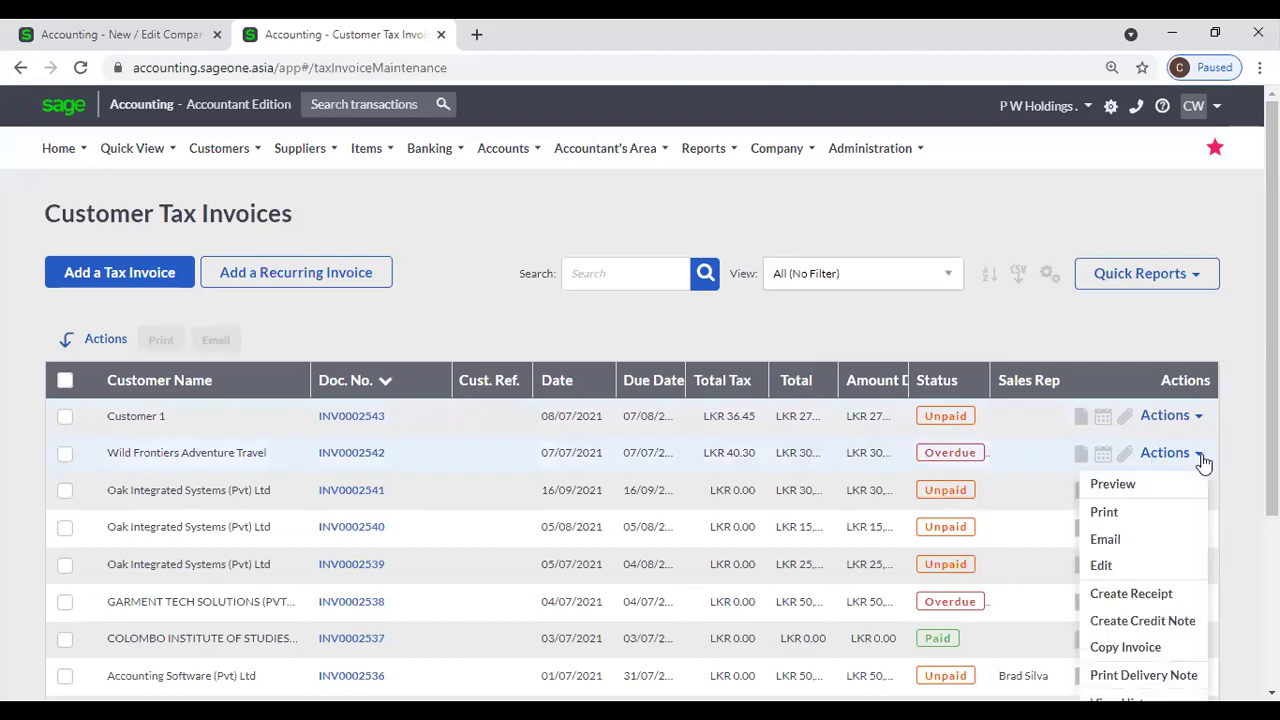
left_click(1130, 540)
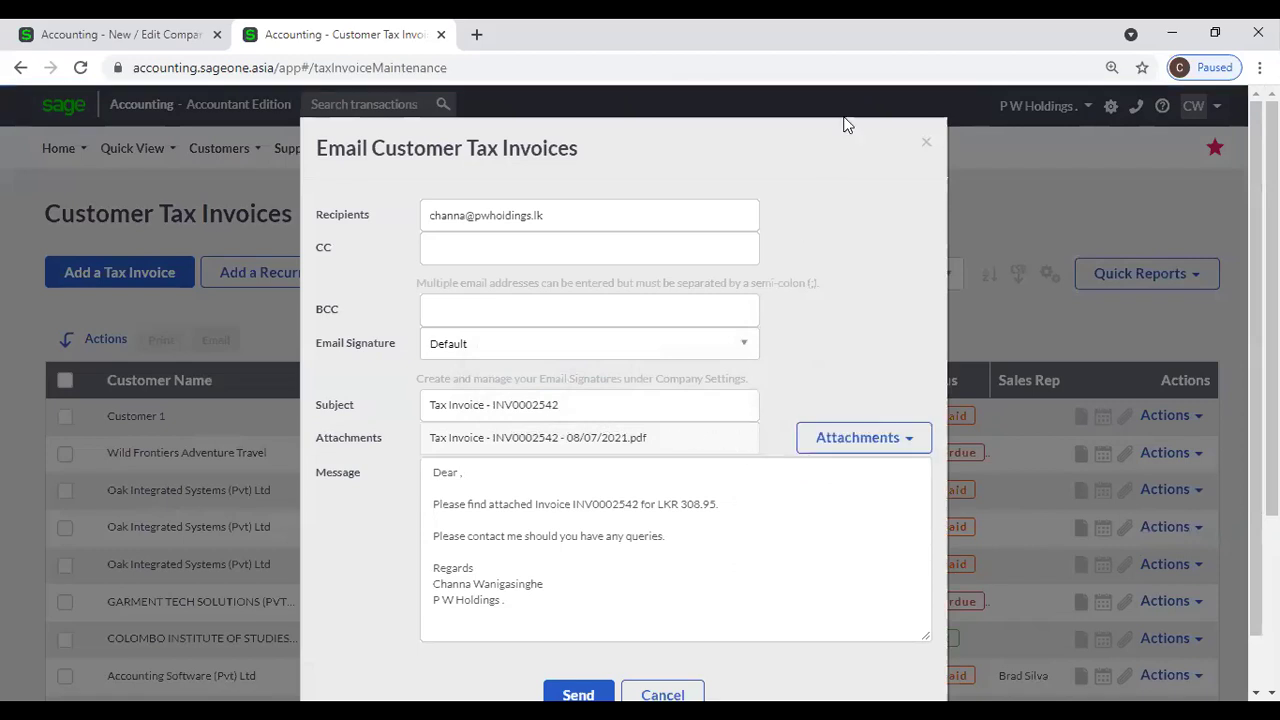
left_click(924, 146)
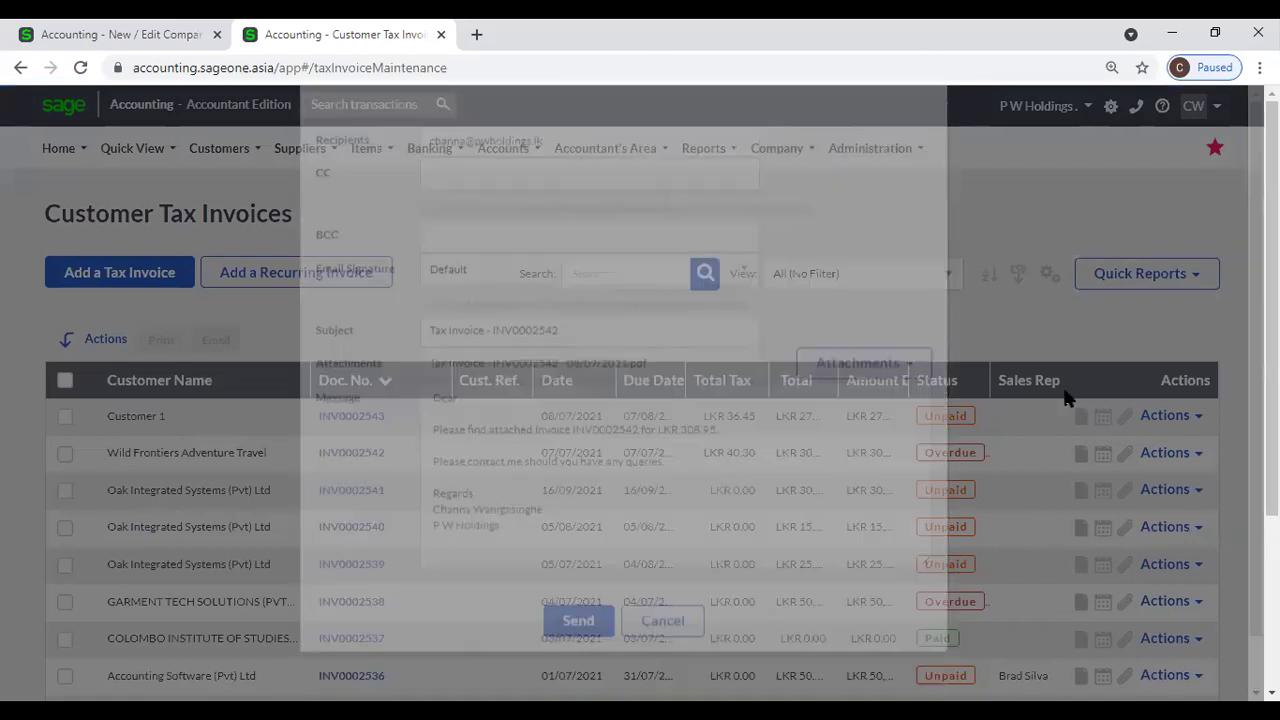
Review the email form for the Oak Integrated Systems tax invoice dated 16/09/2021 and cancel it without sending
left_click(1187, 495)
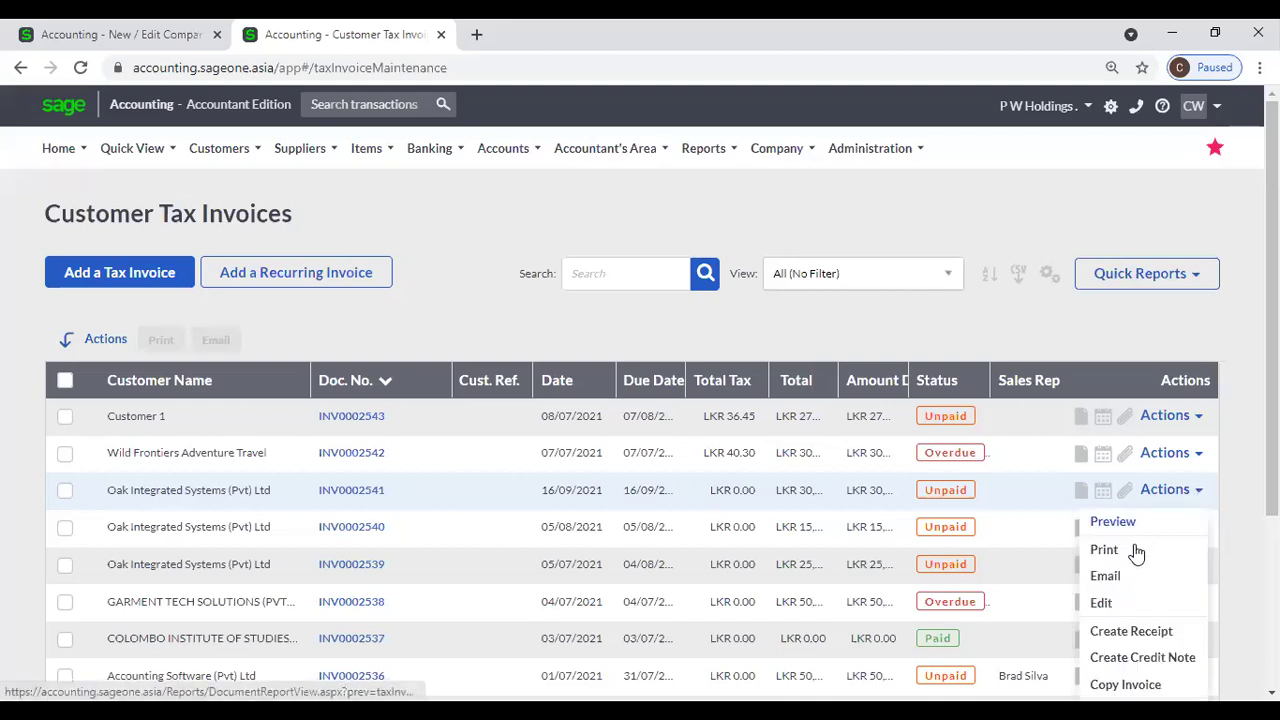
left_click(1129, 576)
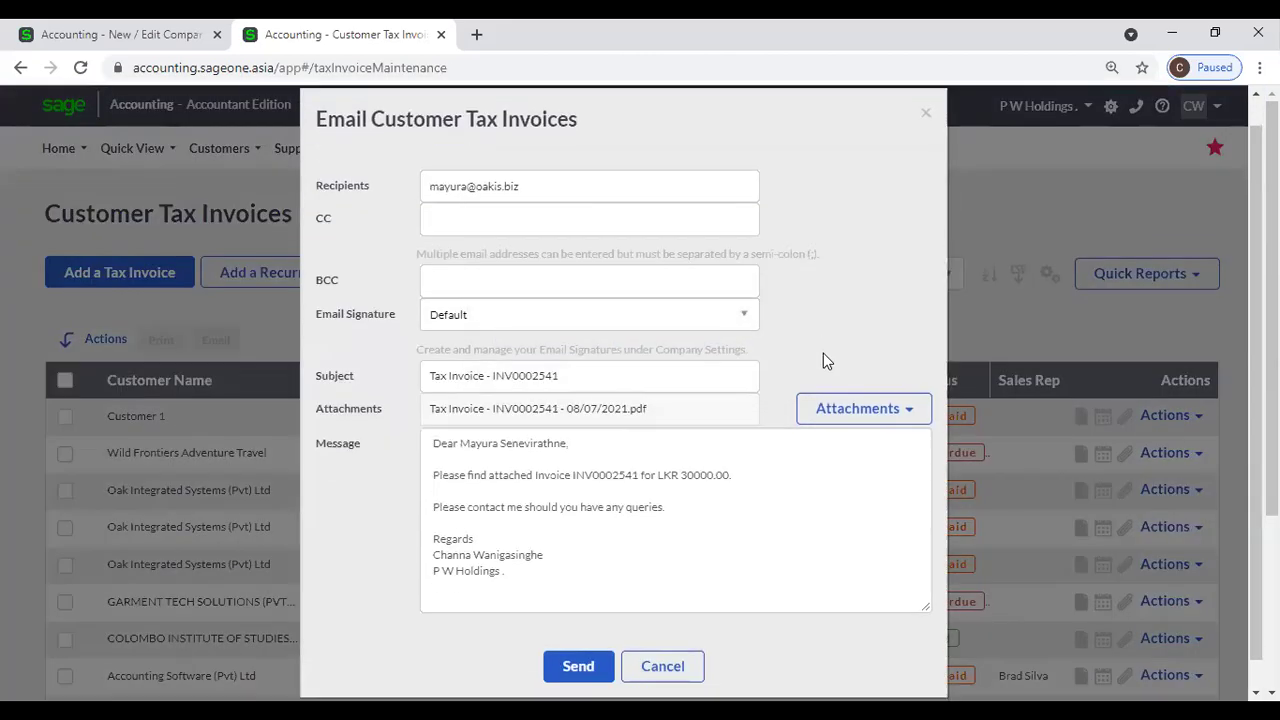
scroll(823, 353, "down", 1)
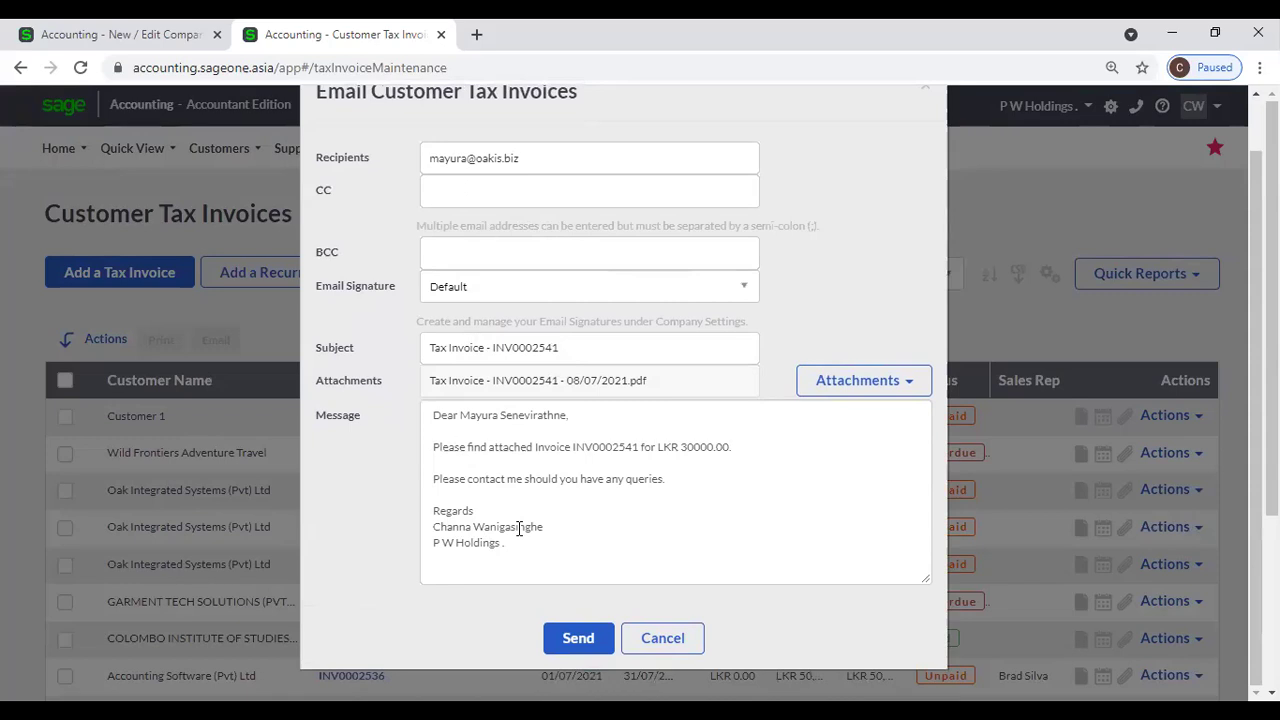
left_click(647, 650)
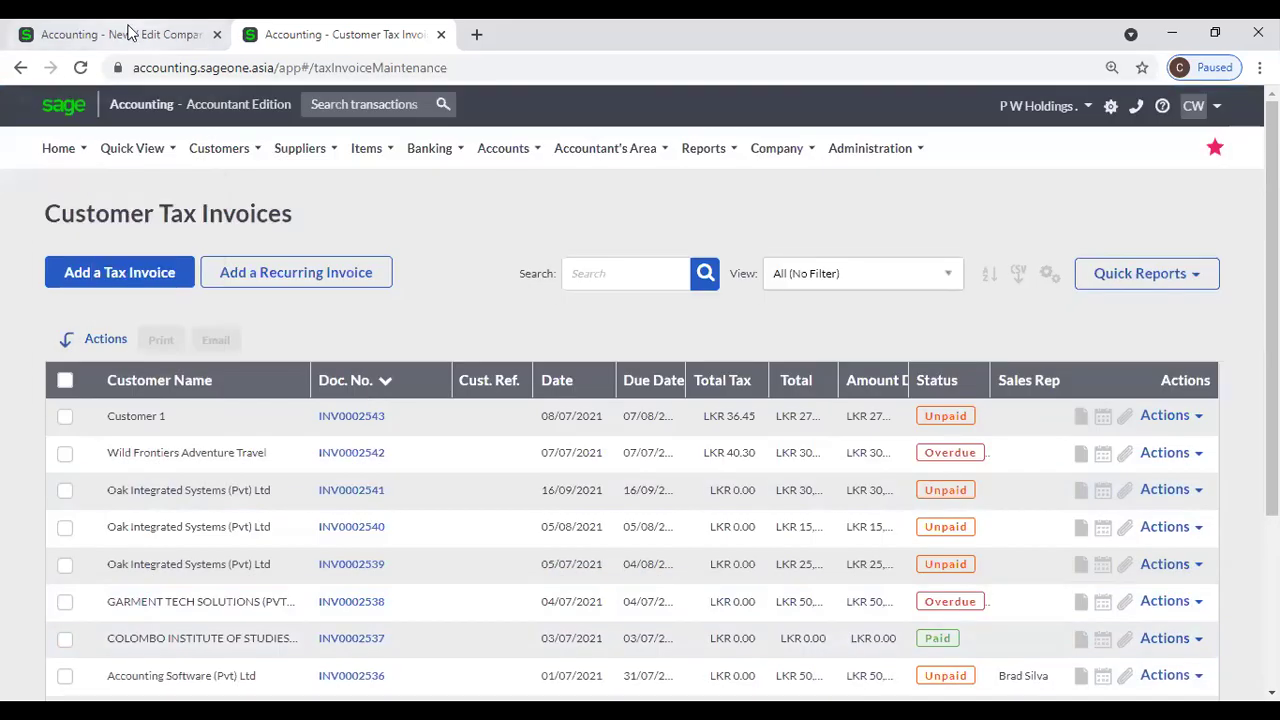
Preview the Tax Invoice email template in the company's email signature settings and highlight its subject
left_click(128, 33)
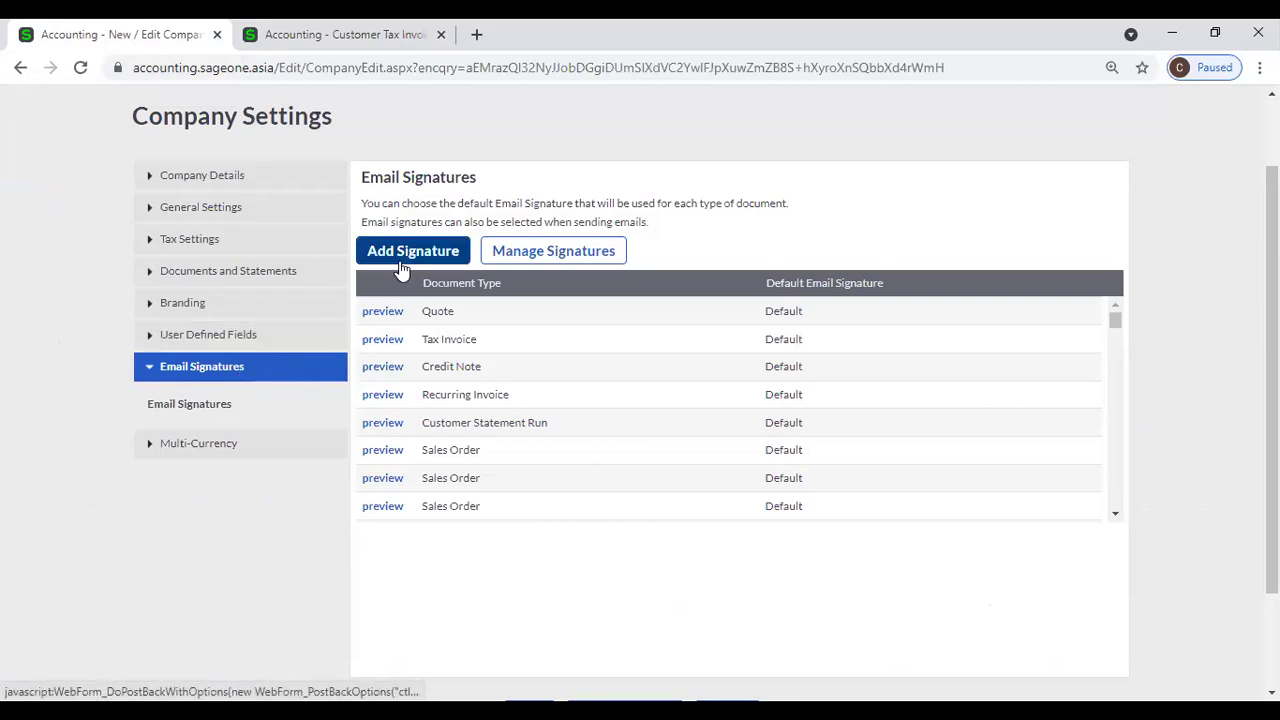
left_click(383, 343)
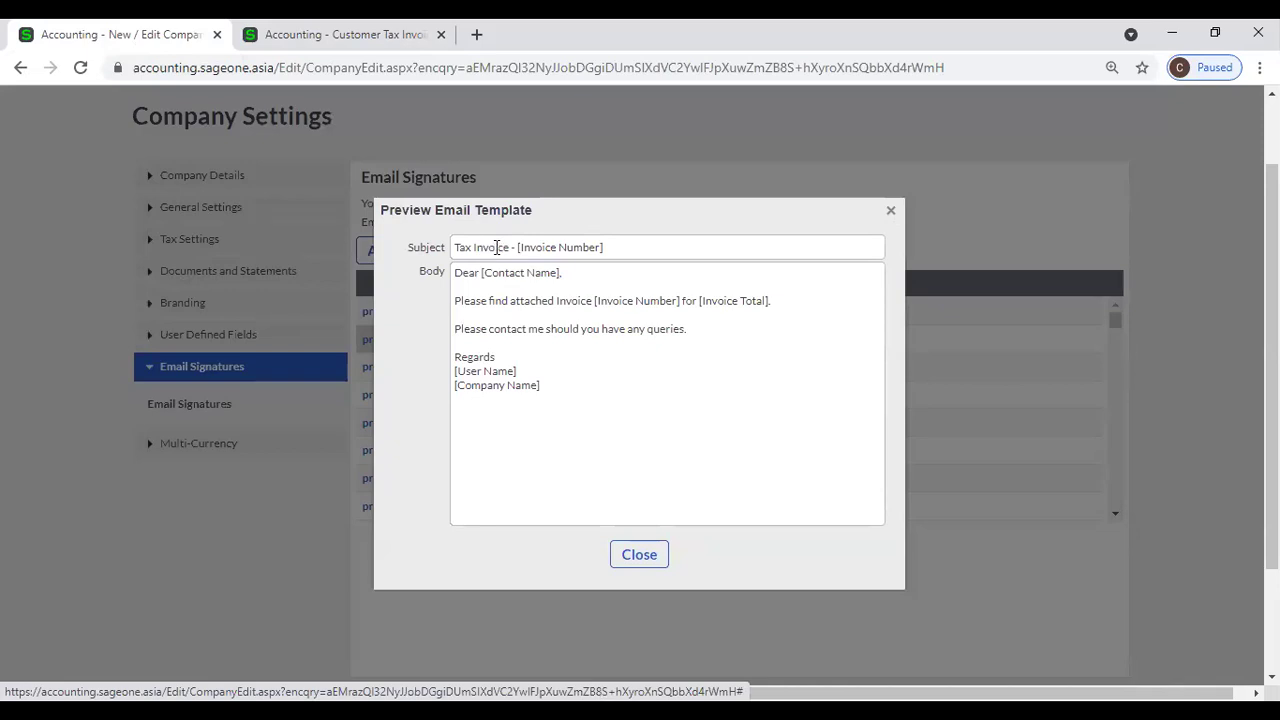
triple_click(546, 247)
left_click(615, 249)
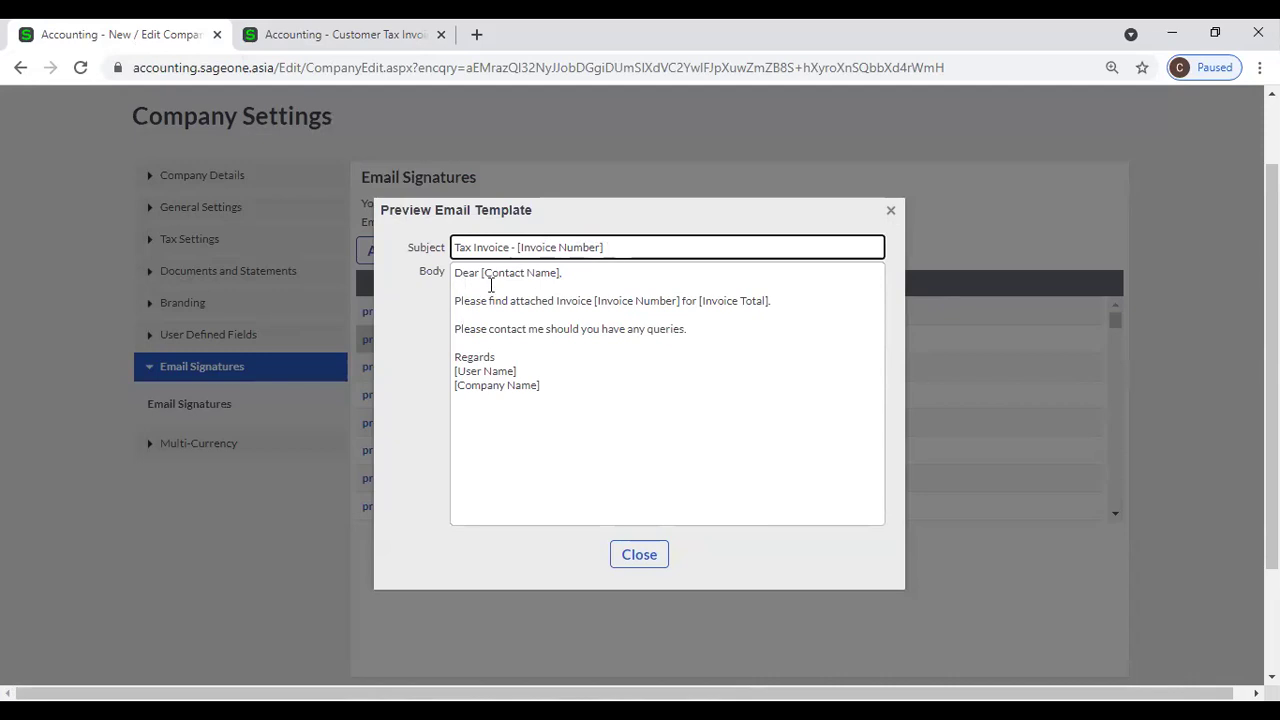
Reopen the email form for the Oak Integrated Systems tax invoice dated 16/09/2021 and point out its subject
left_click(350, 34)
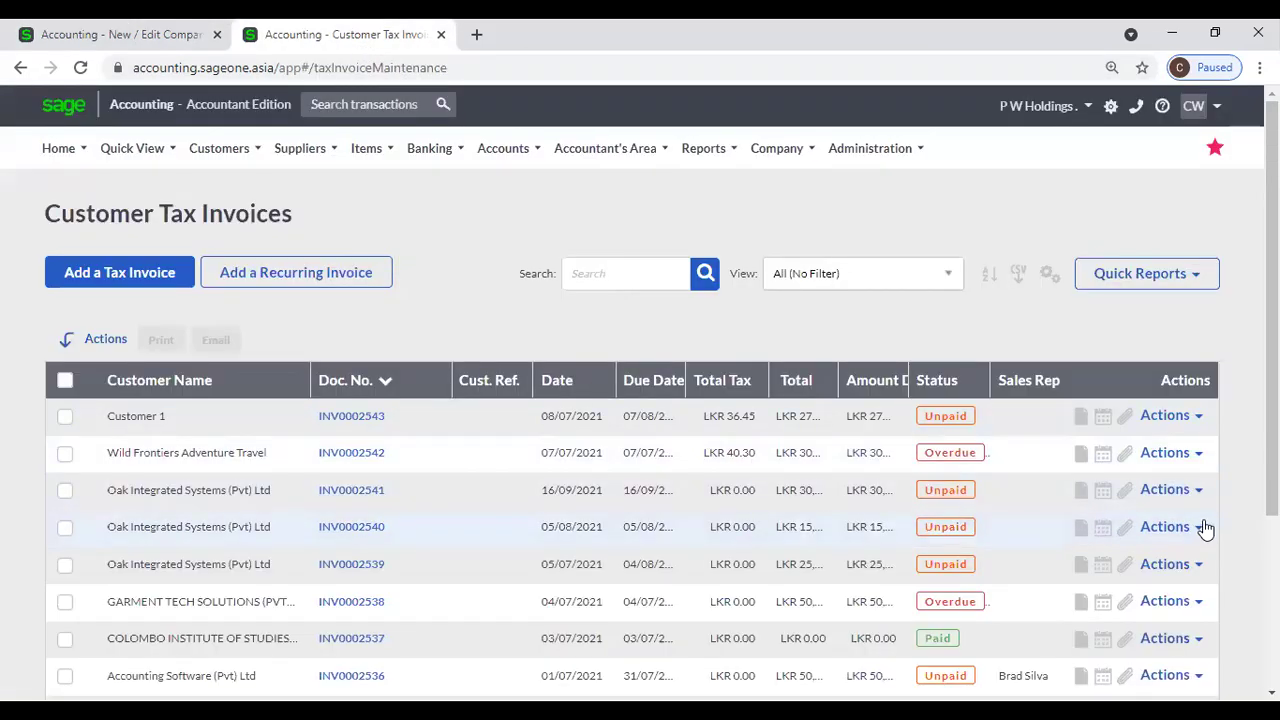
left_click(1190, 490)
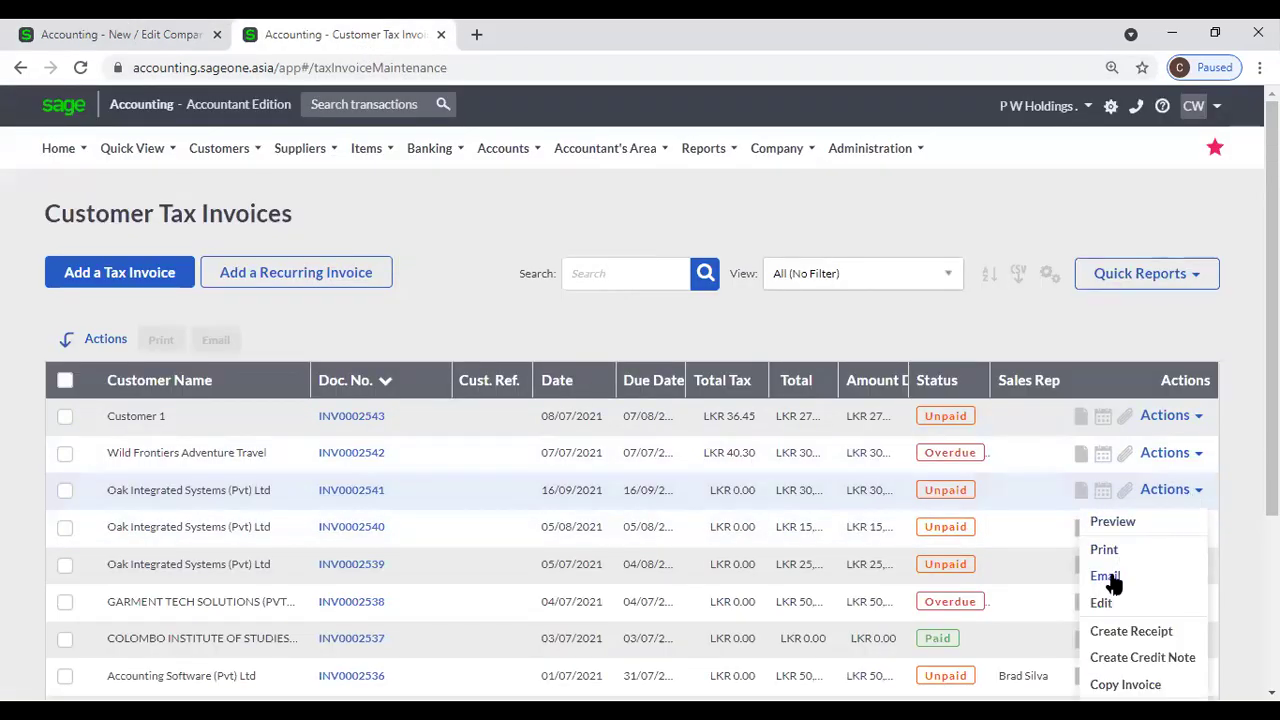
left_click(1109, 568)
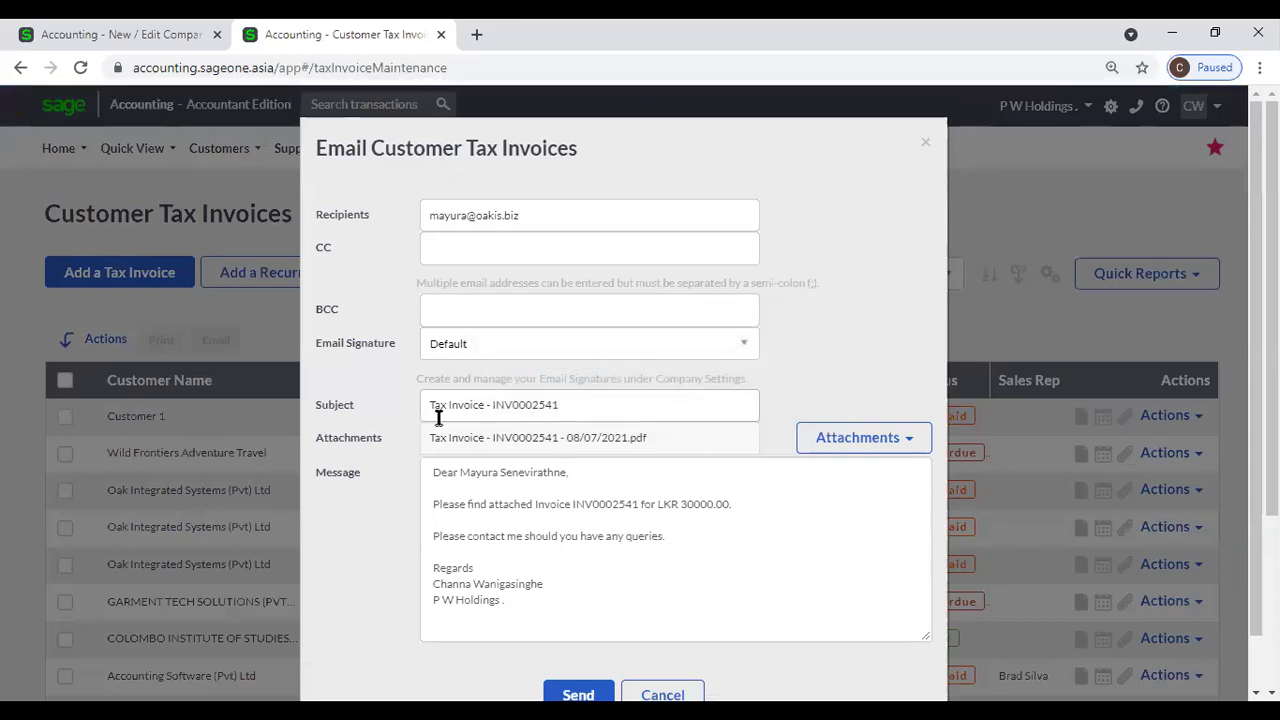
left_click(433, 409)
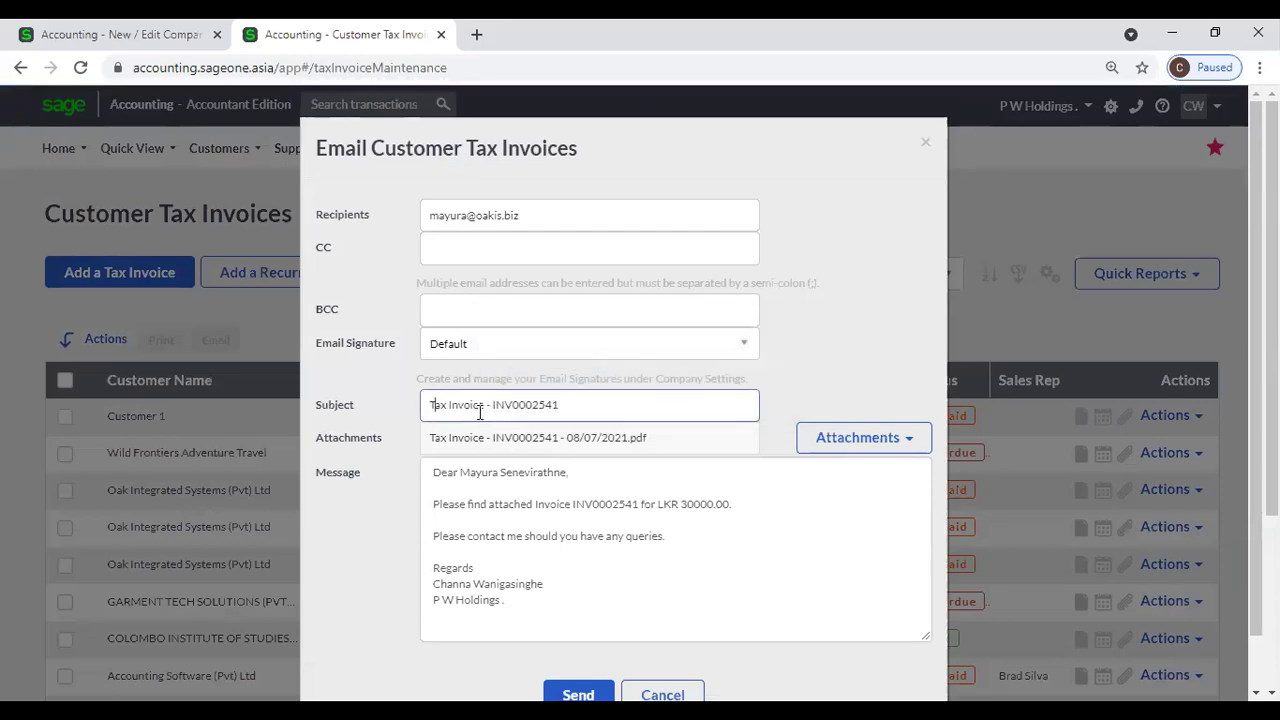
Compare the subject in the Tax Invoice email template preview with the subject in the invoice's email form
left_click(120, 32)
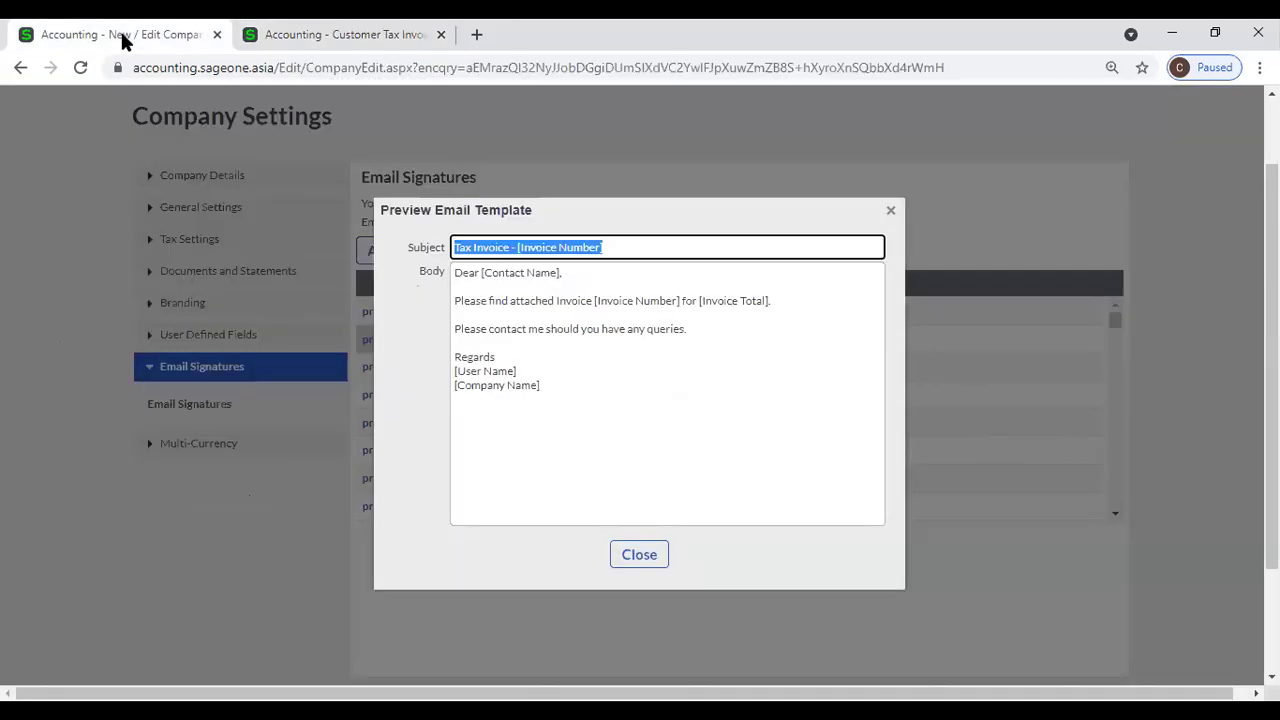
left_click(491, 250)
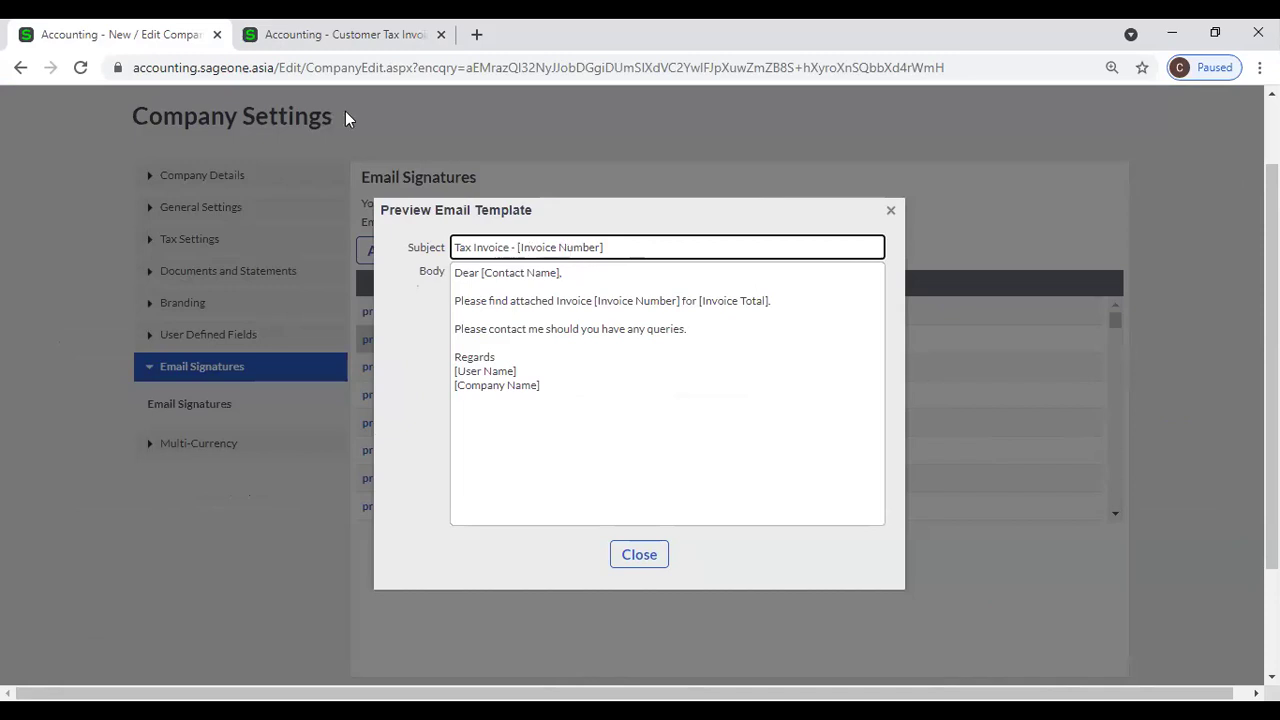
left_click(343, 45)
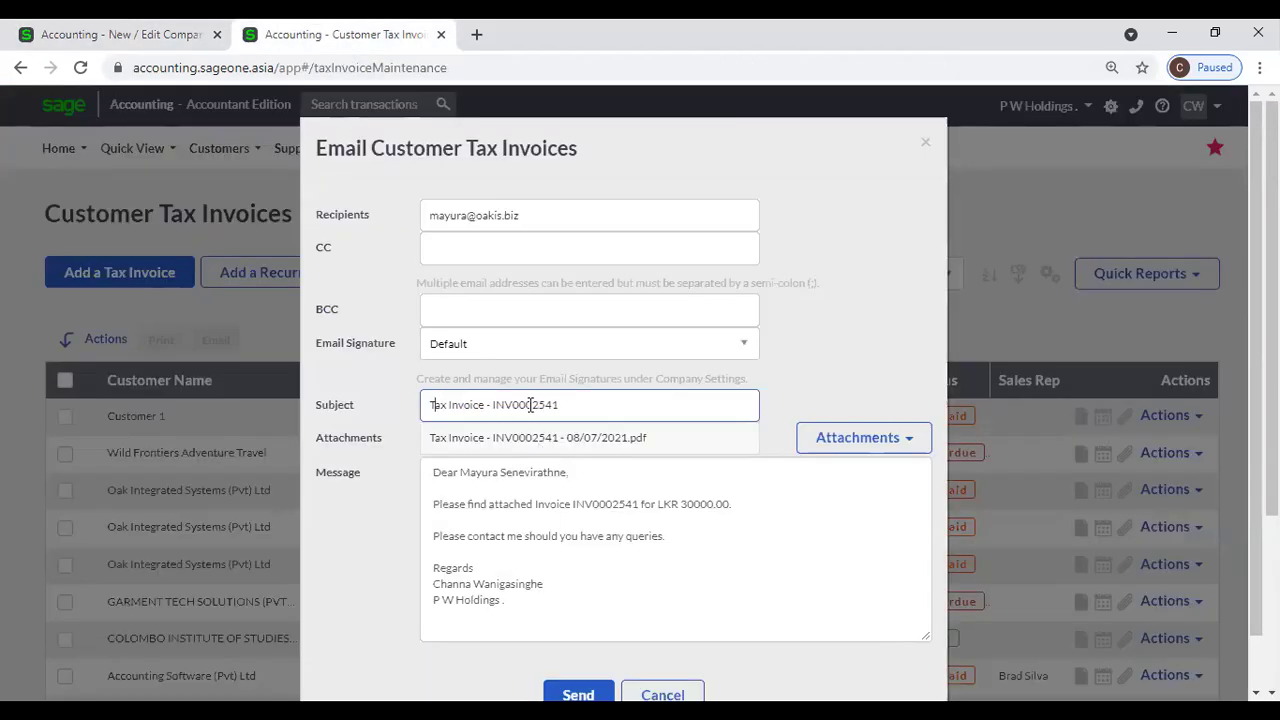
left_click(163, 38)
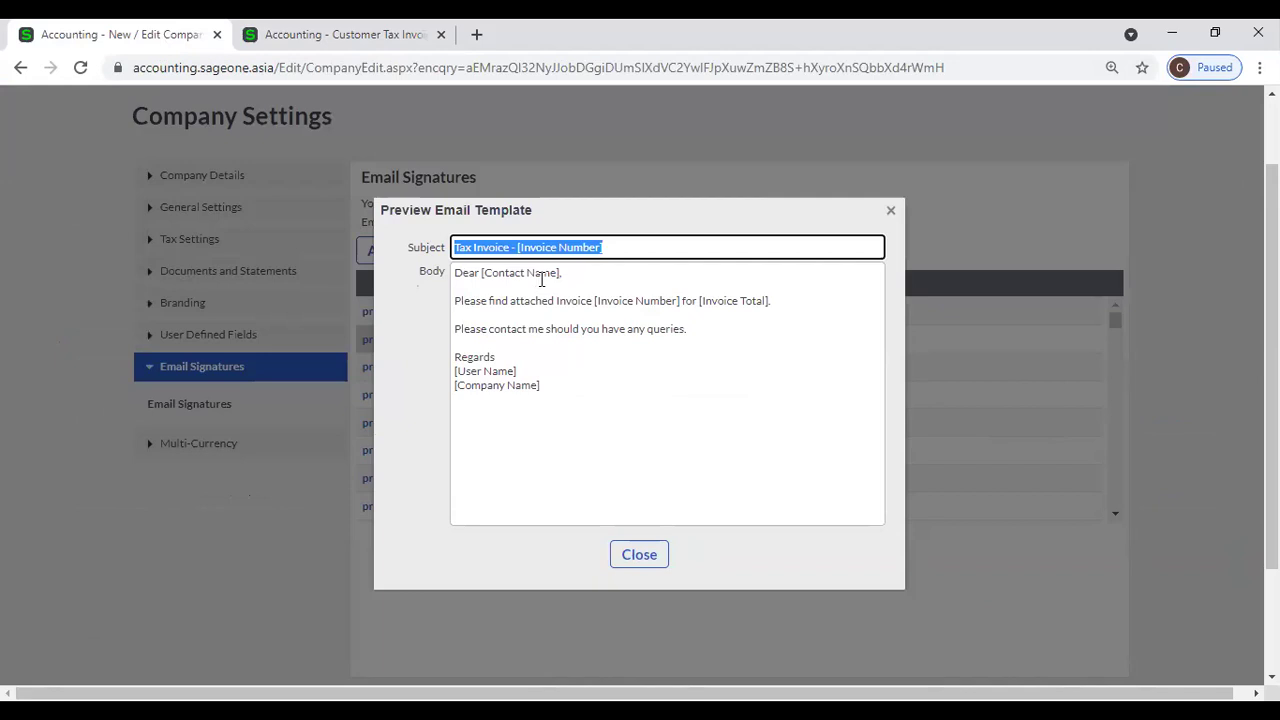
Duplicate the Customer Tax Invoices browser tab and close the invoice email form in the original tab
left_click(375, 42)
right_click(367, 33)
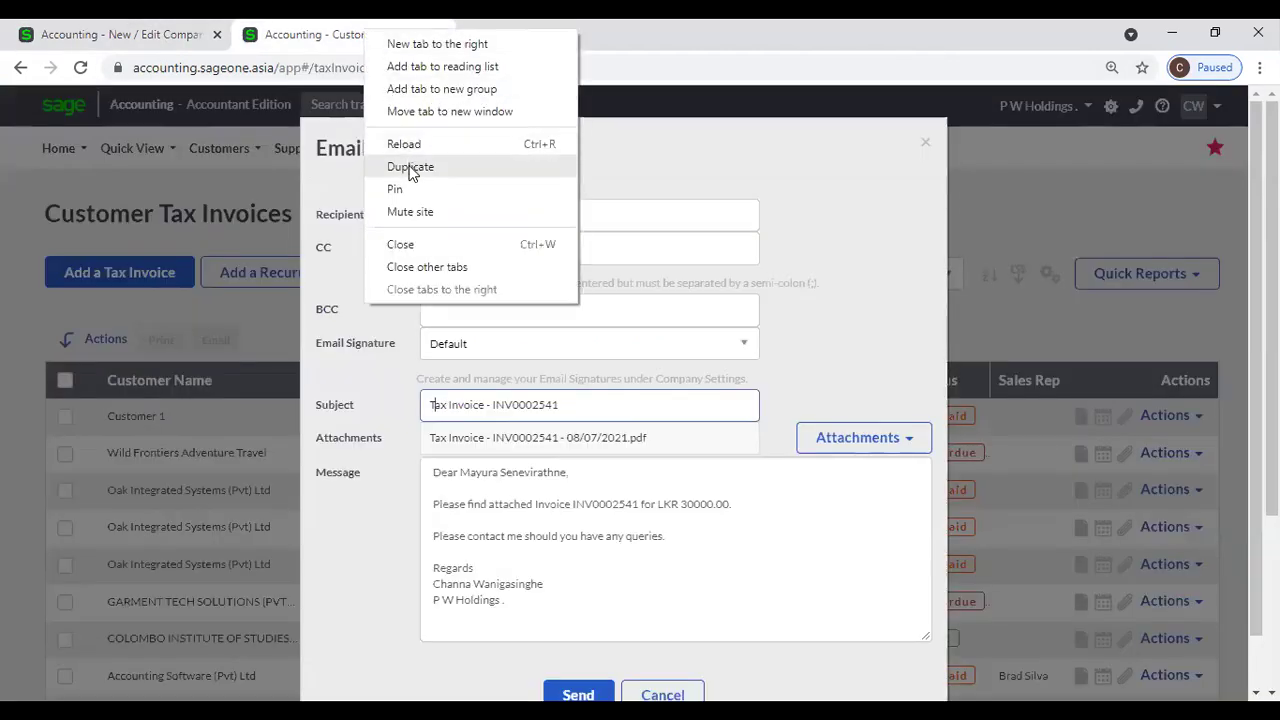
left_click(410, 167)
left_click(922, 144)
Search the list of customers for "Oak", open the Oak Integrated Systems (Pvt) Ltd record, and highlight its contact name
left_click(206, 148)
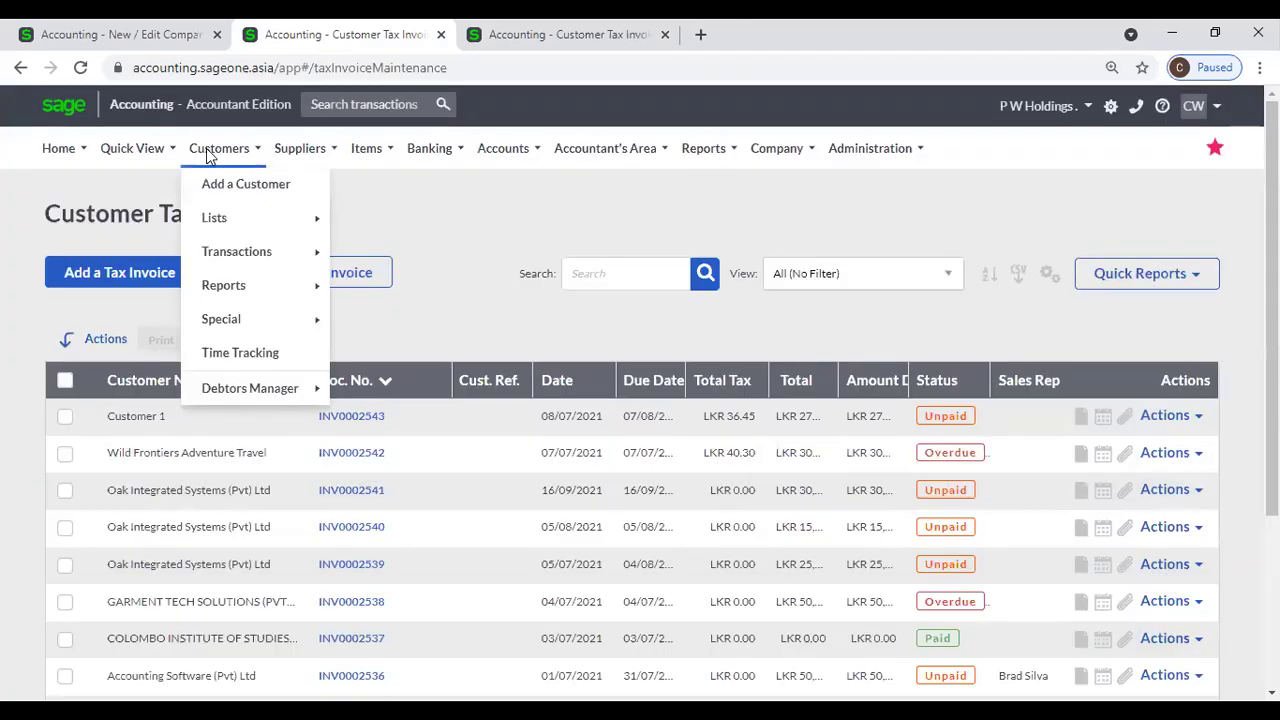
mouse_move(251, 220)
left_click(372, 217)
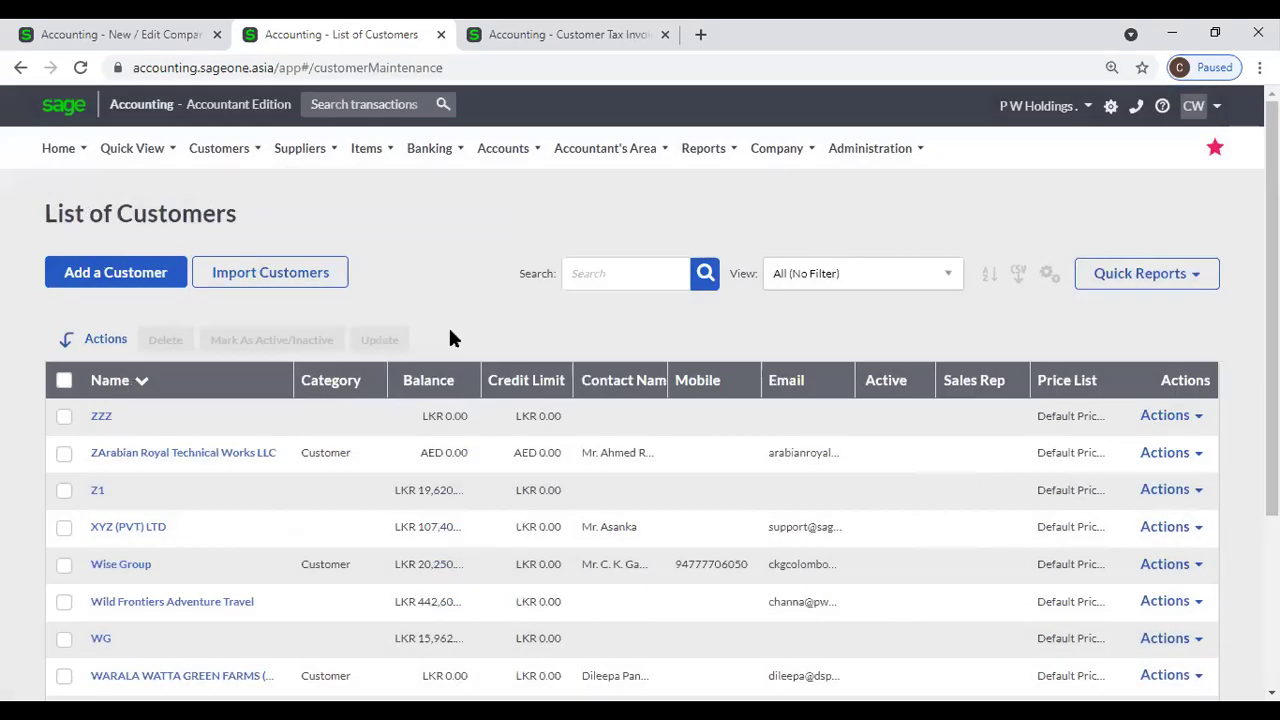
left_click(588, 278)
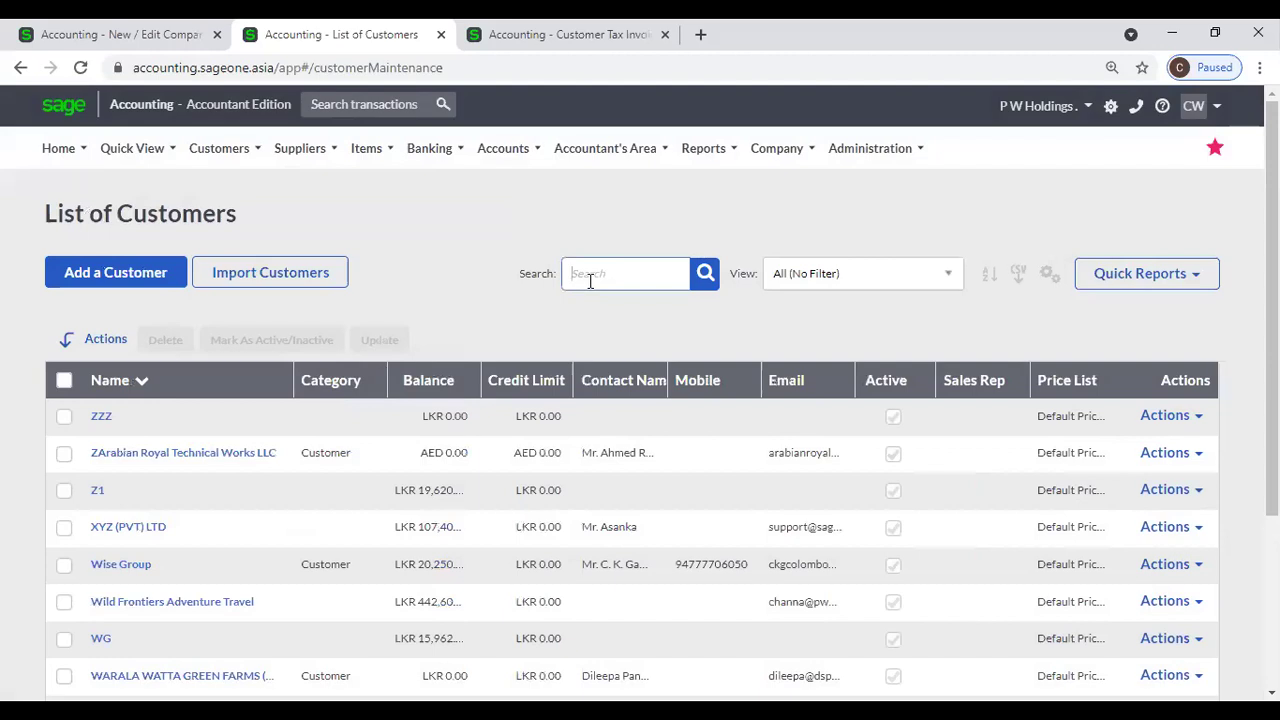
type("Oak")
key("Return")
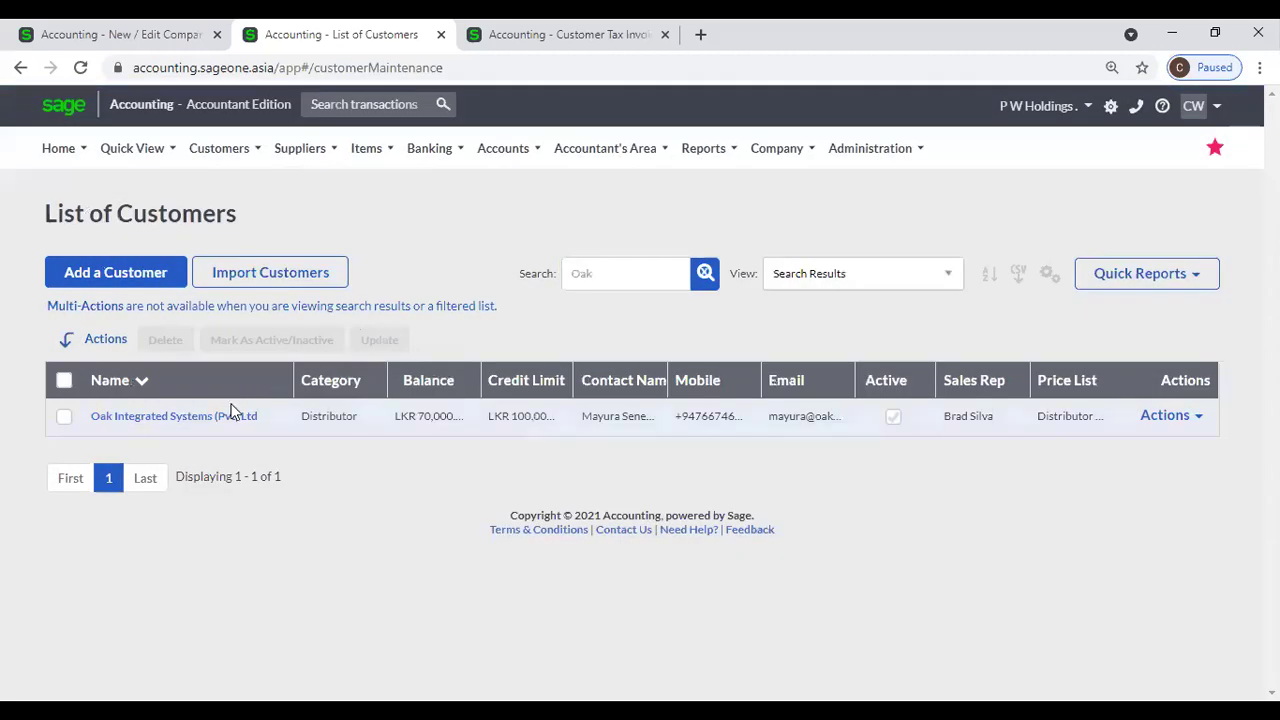
left_click(233, 420)
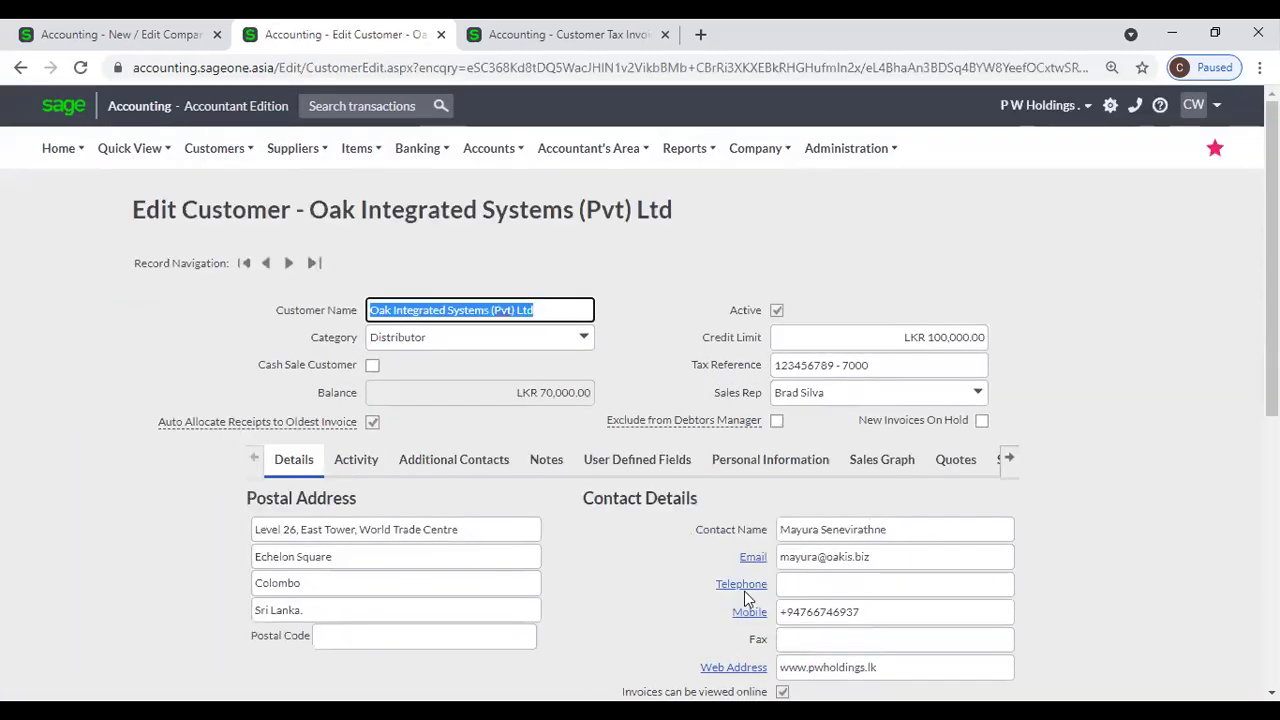
left_click(1009, 459)
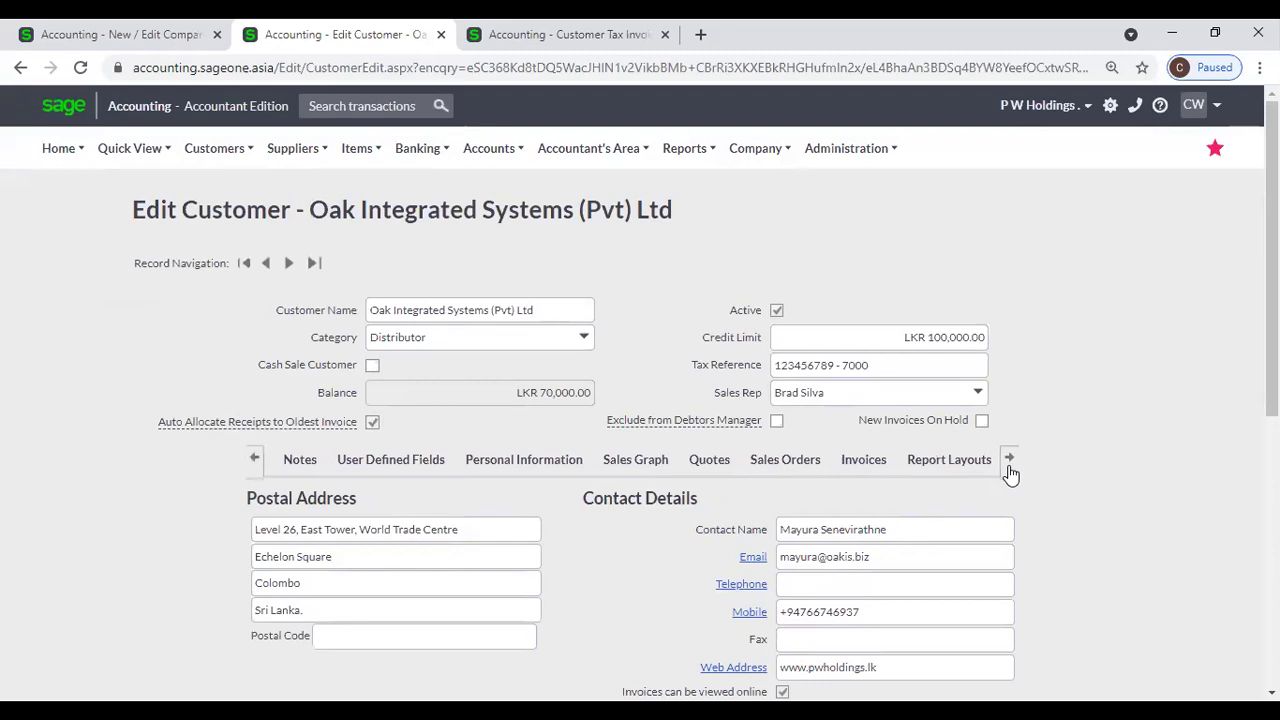
left_click(905, 529)
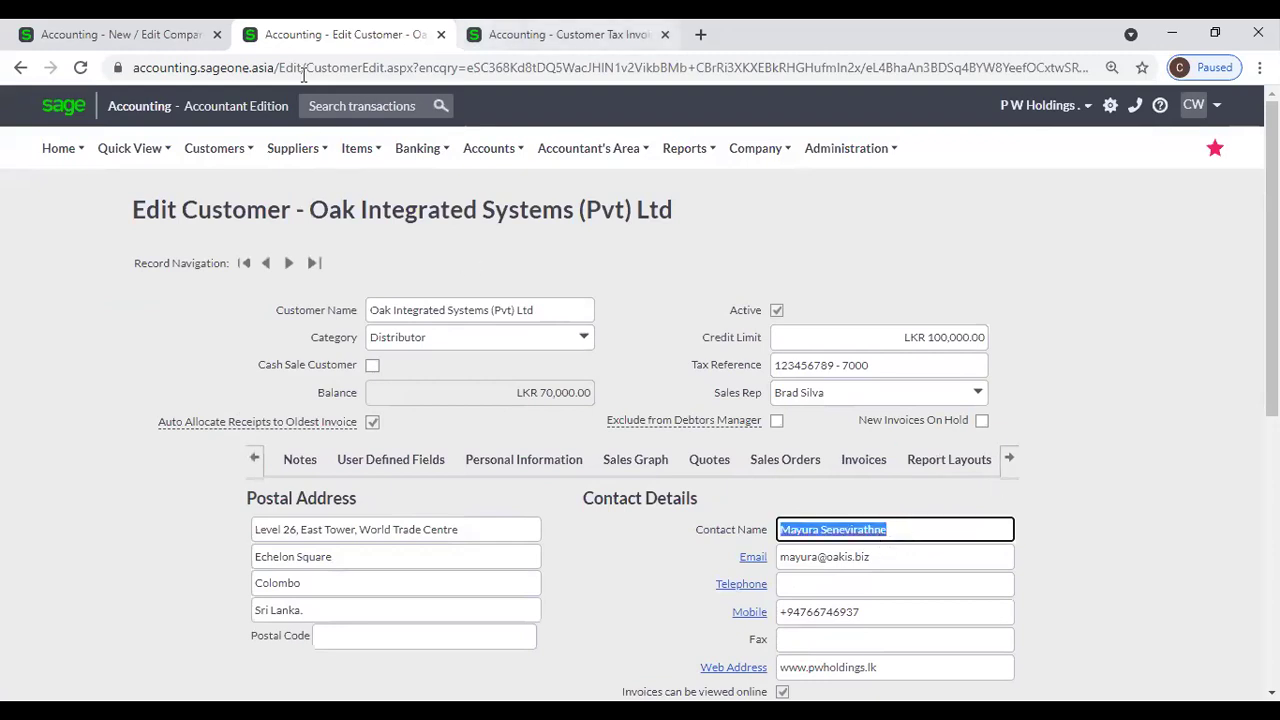
Compare the email form for the Oak Integrated Systems invoice dated 16/09/2021 with the Tax Invoice template preview, and close the preview
key("ctrl+Tab")
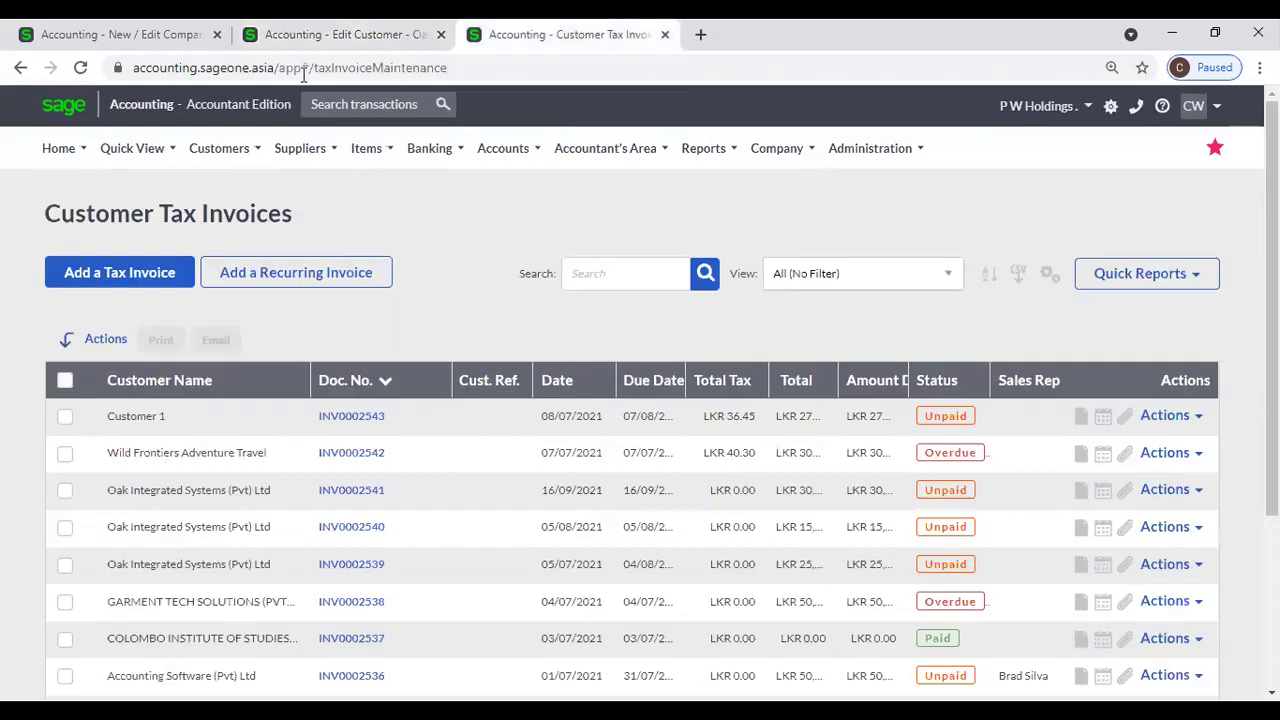
left_click(1197, 499)
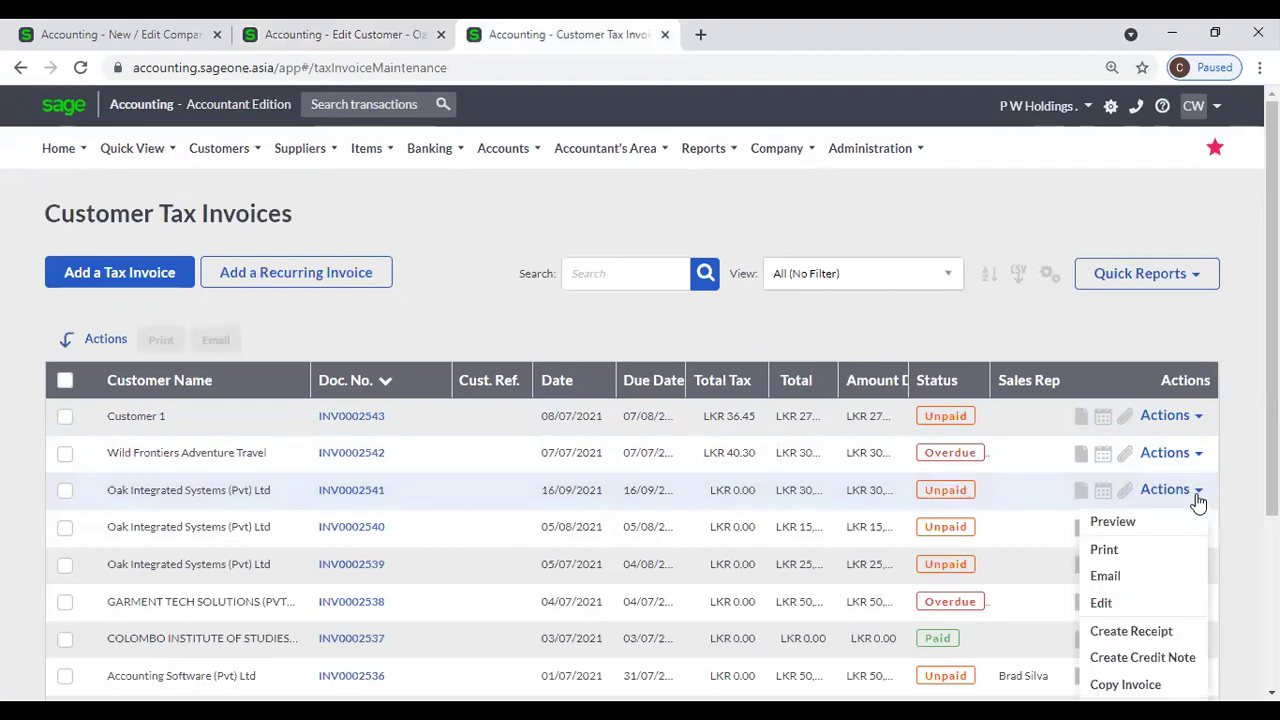
left_click(1106, 582)
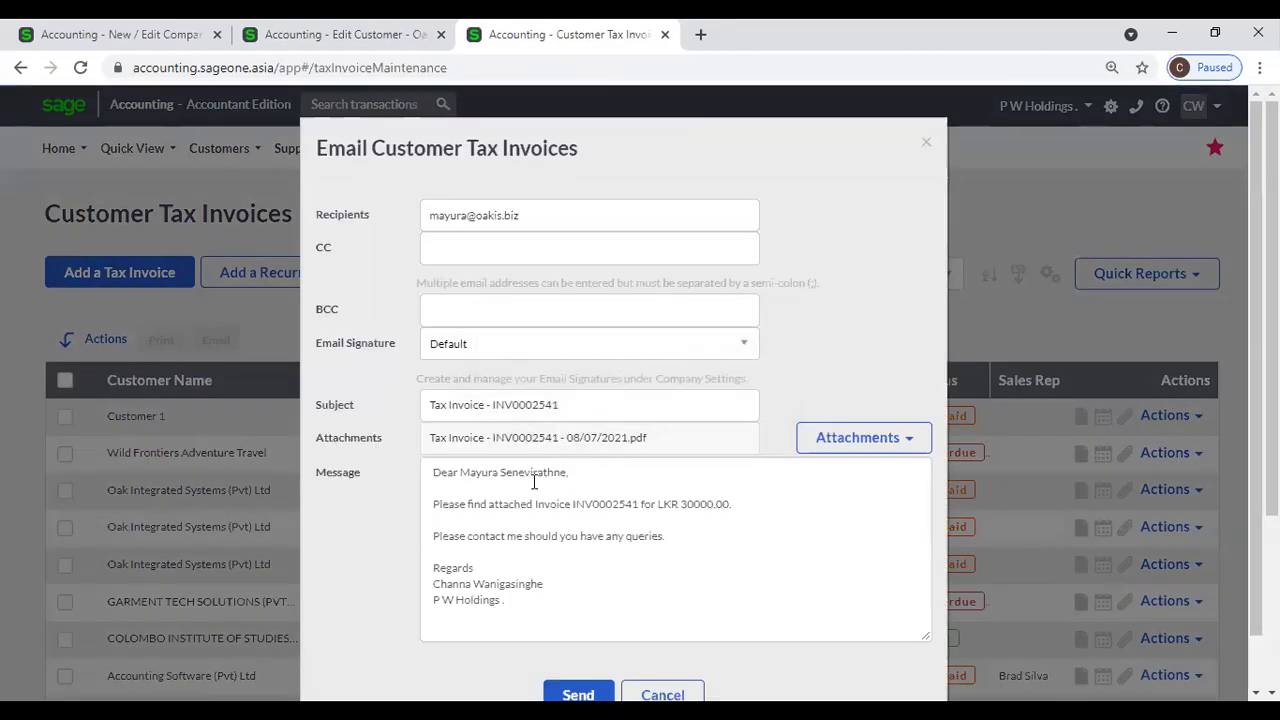
left_click(131, 34)
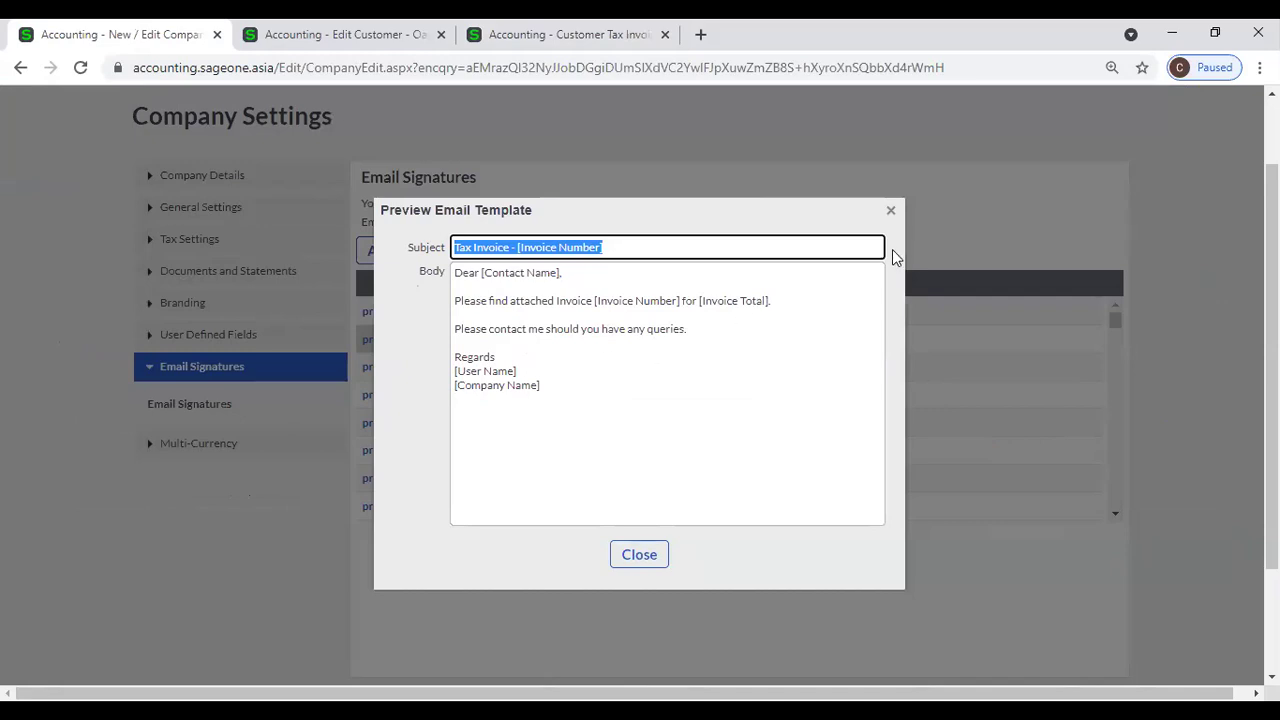
left_click(892, 213)
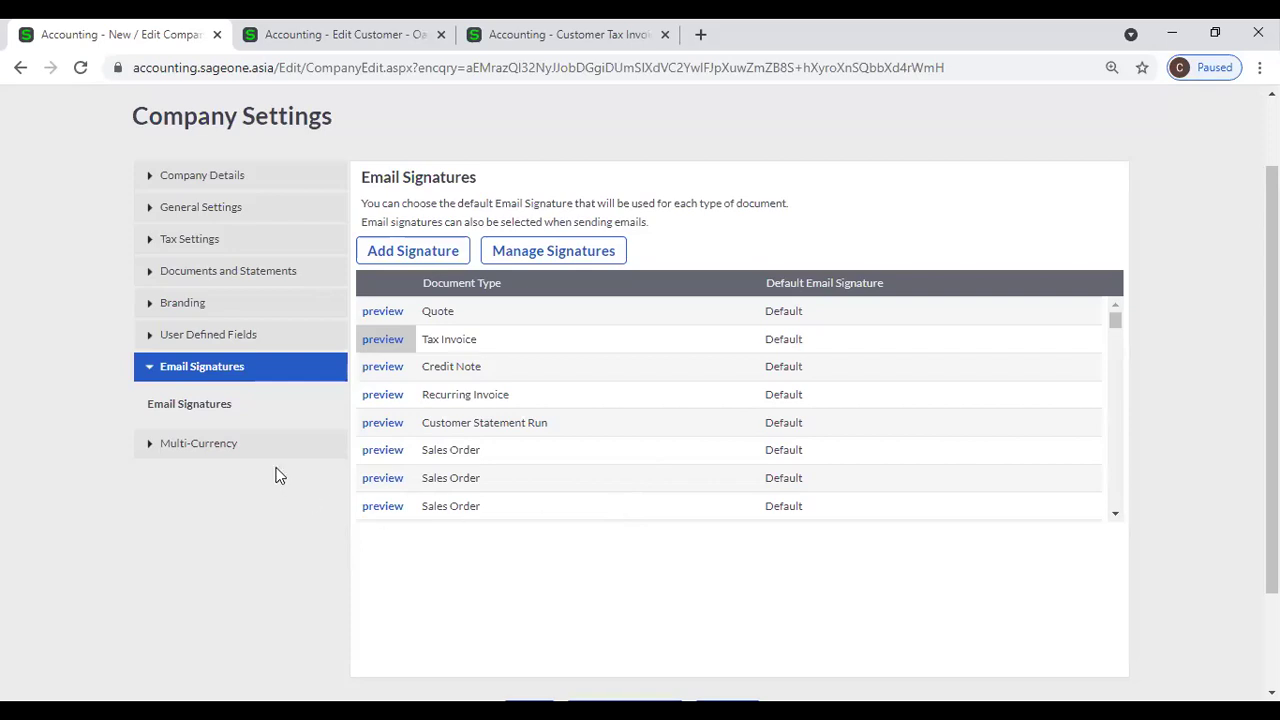
Start a new email signature in the company settings and name it "Invoice UOP"
left_click(393, 262)
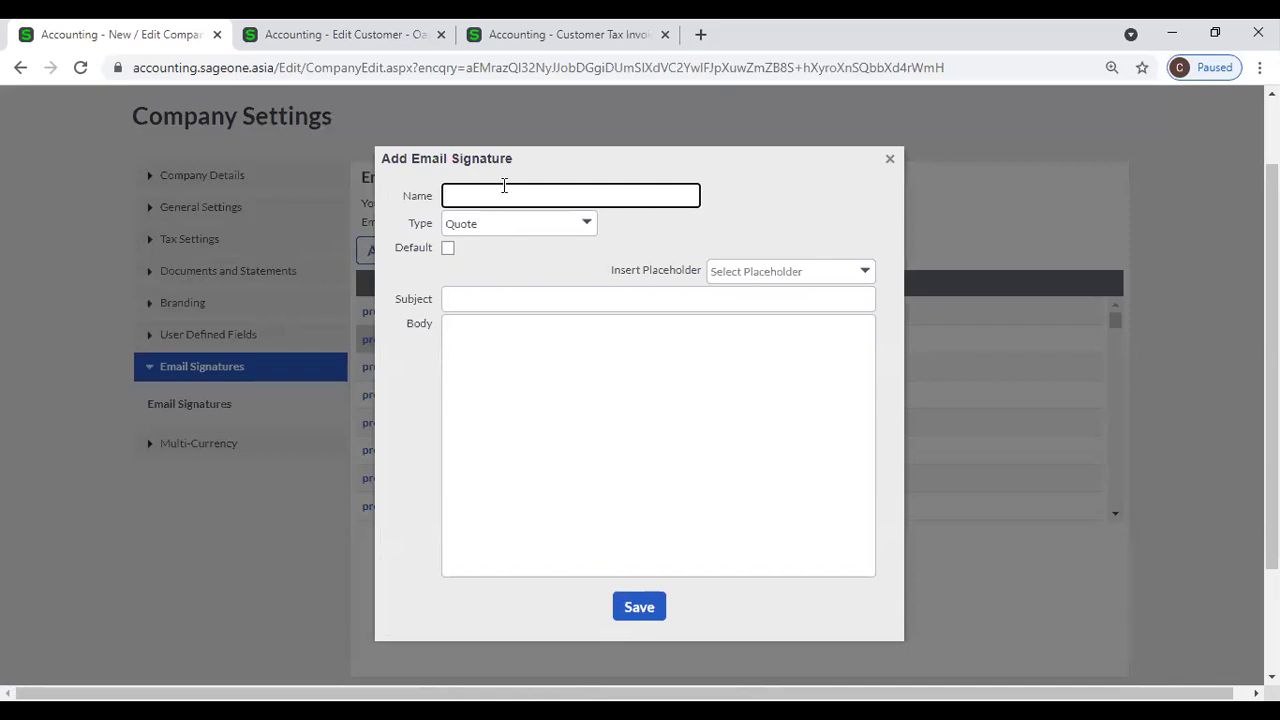
left_click_drag(575, 160, 734, 157)
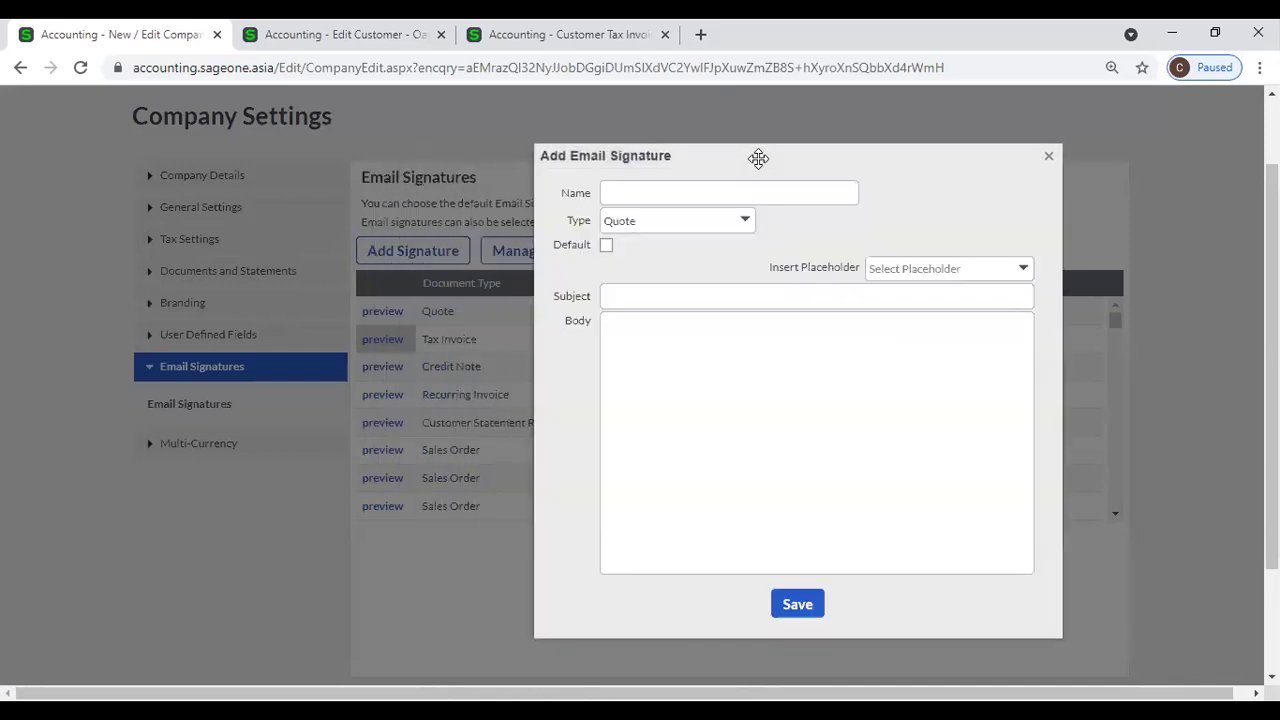
left_click(690, 195)
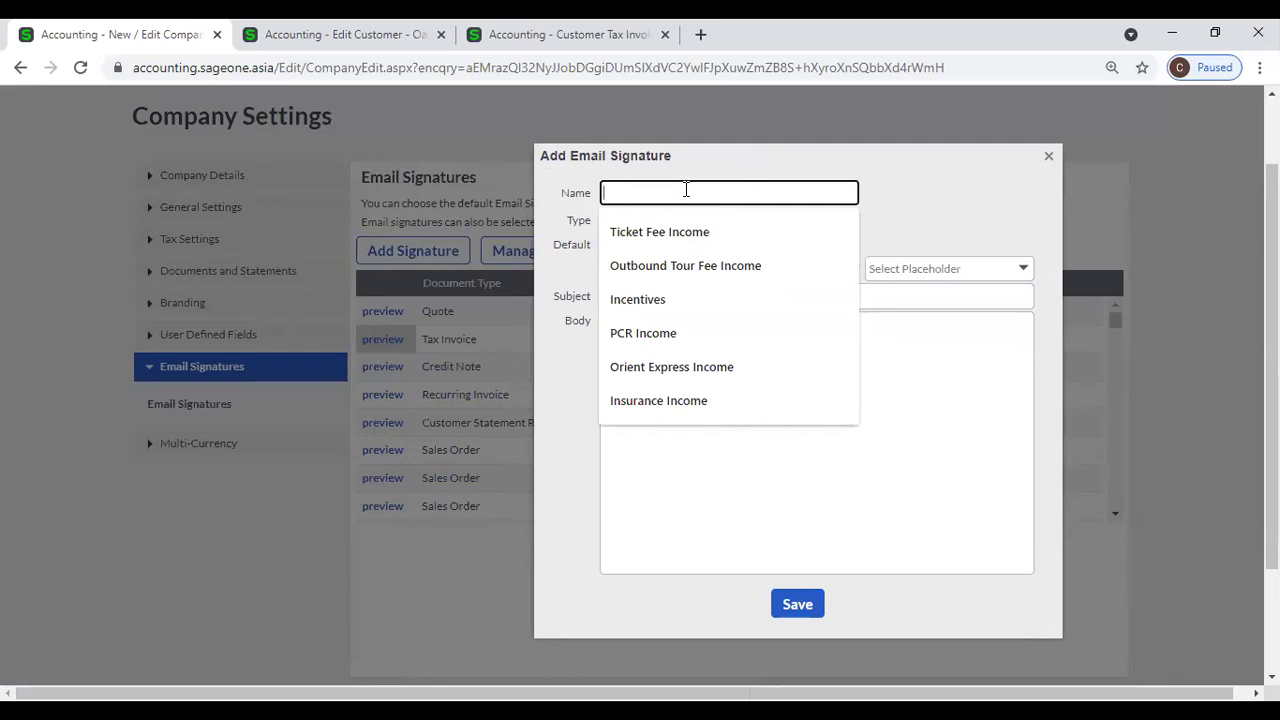
type("Invoi")
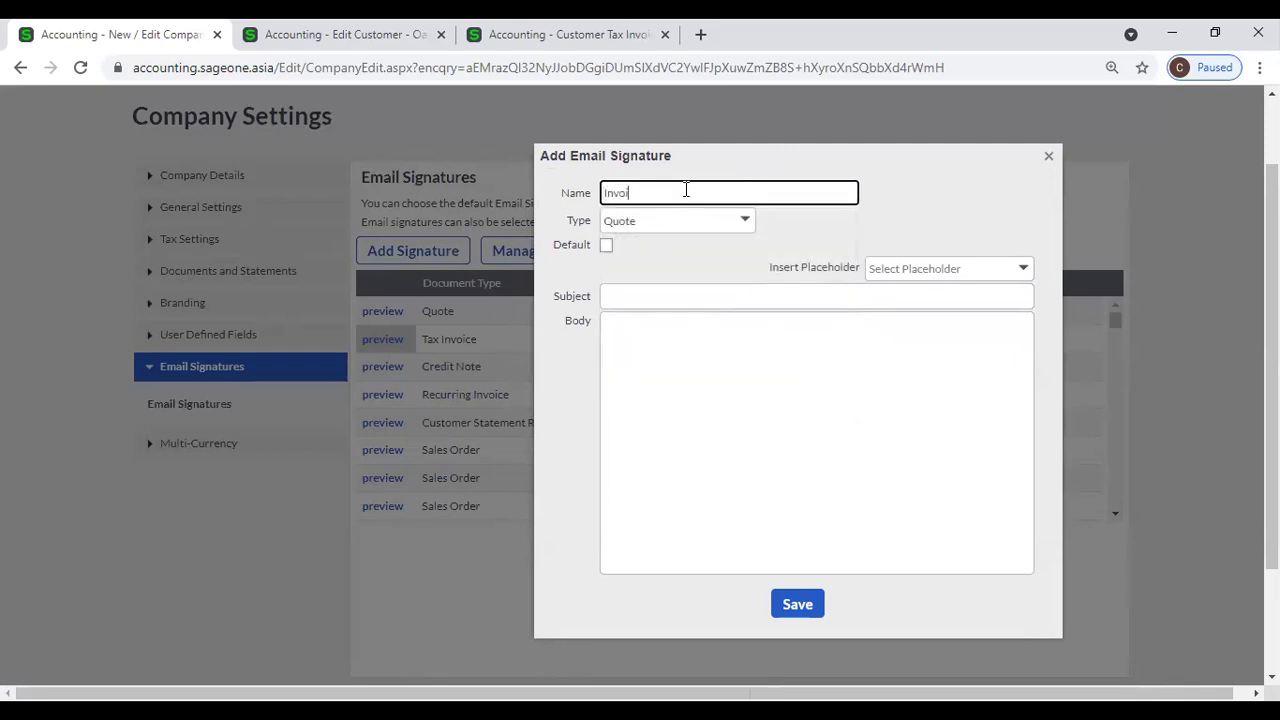
type("ce UOP")
Set the new signature's type to Tax Invoice
left_click(745, 221)
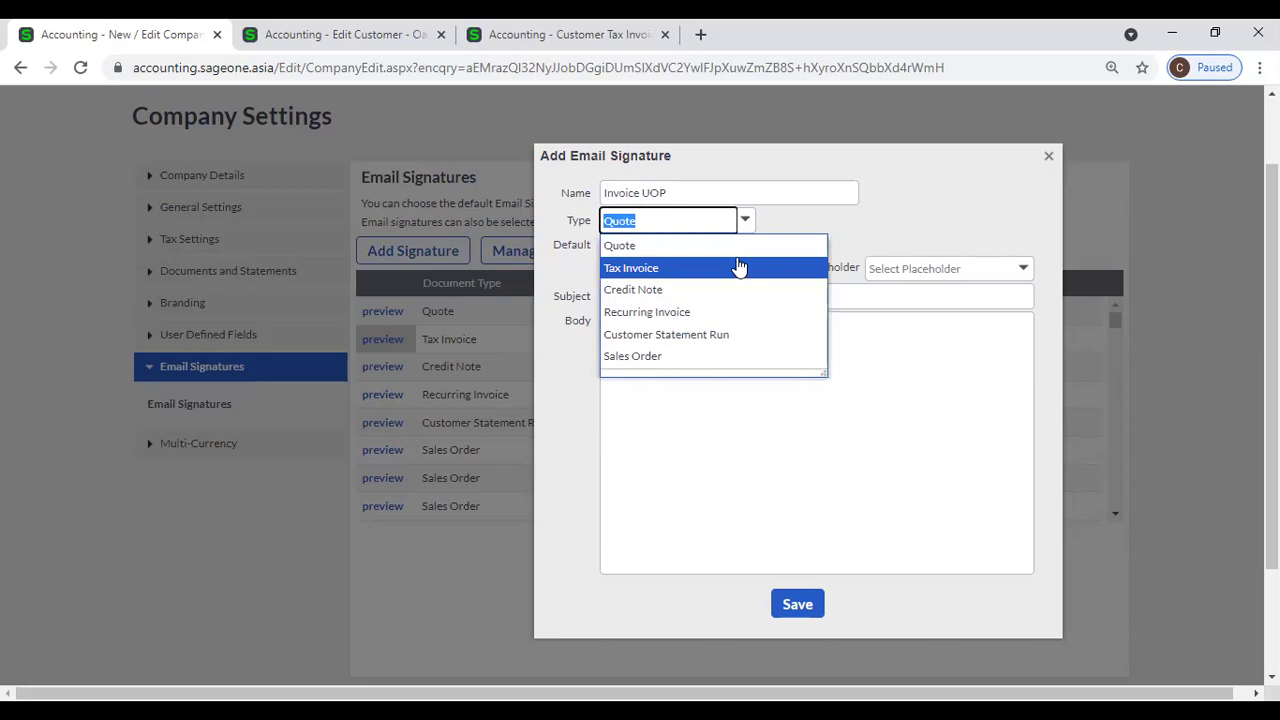
left_click(737, 267)
left_click(749, 233)
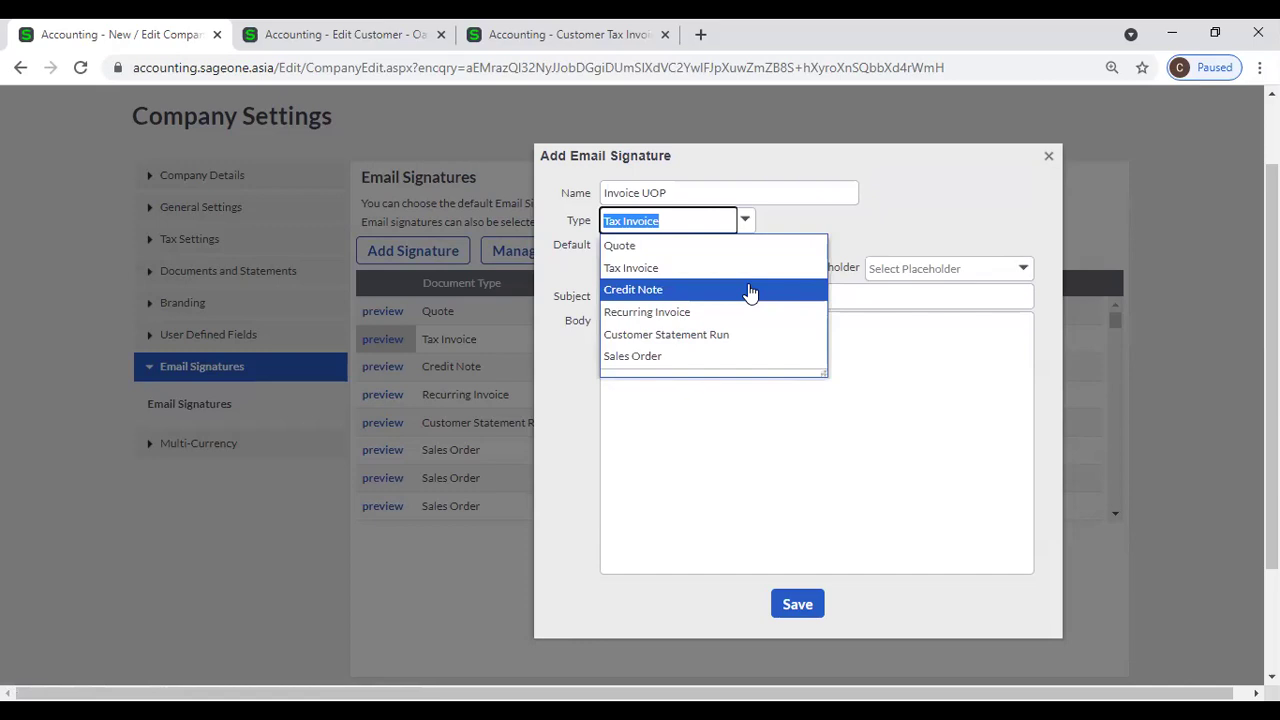
left_click(881, 230)
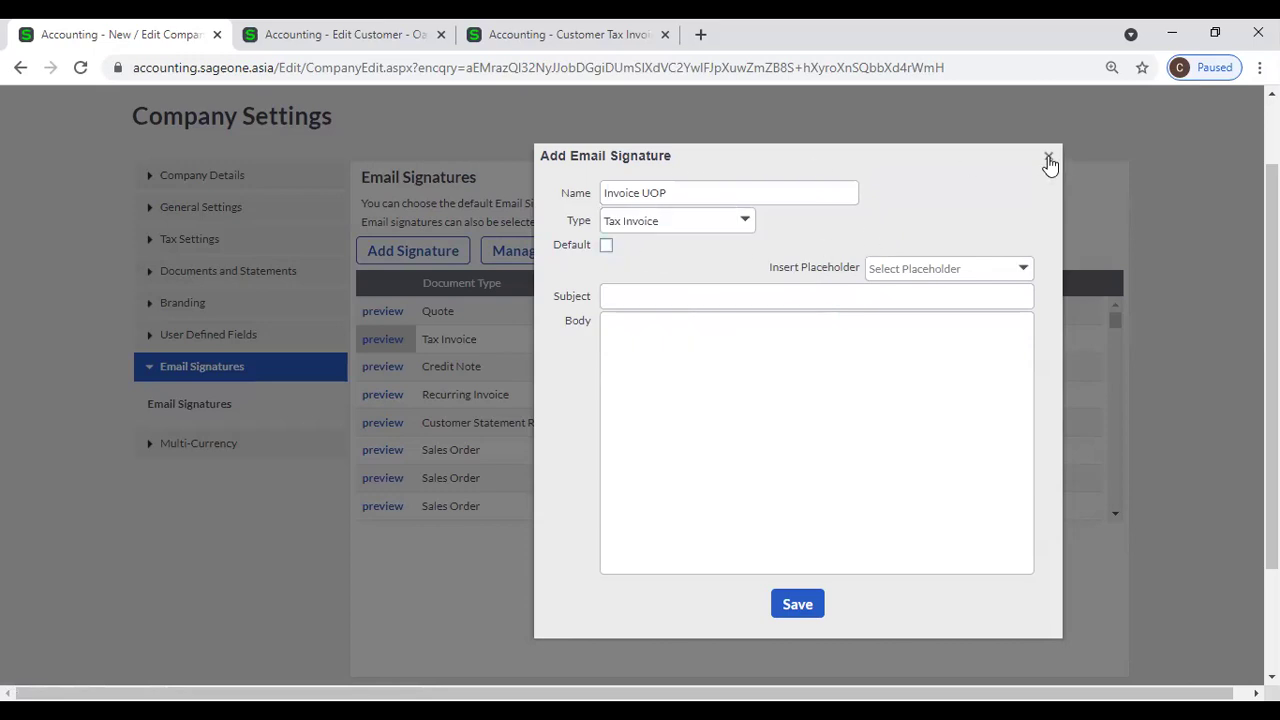
triple_click(673, 190)
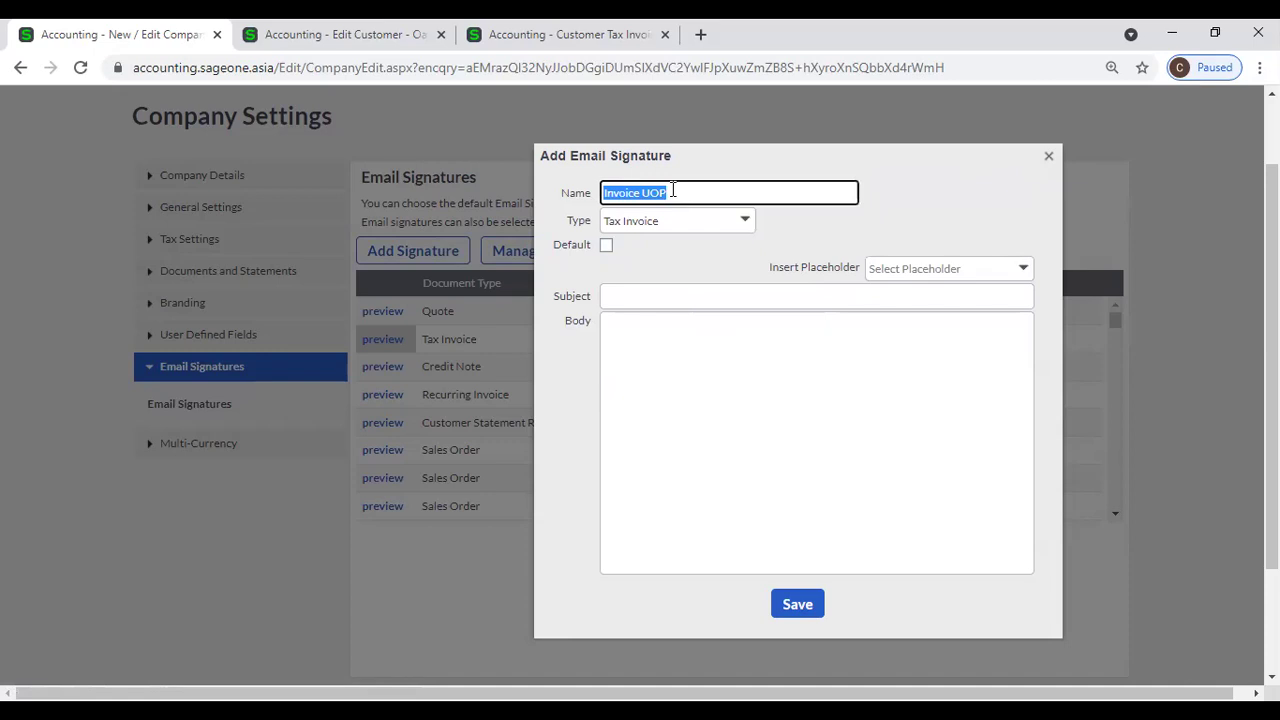
Try marking the signature as default, revert that choice, and review the placeholders available for insertion
left_click(606, 247)
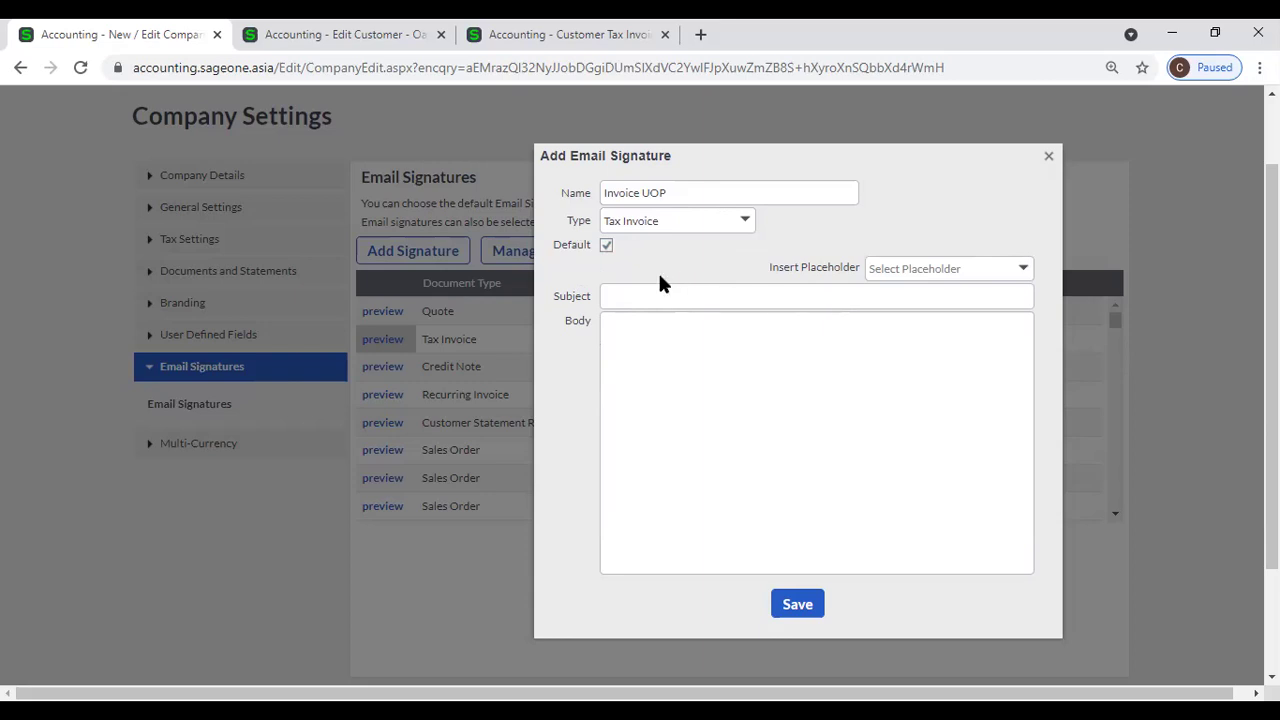
left_click(607, 245)
left_click(1024, 270)
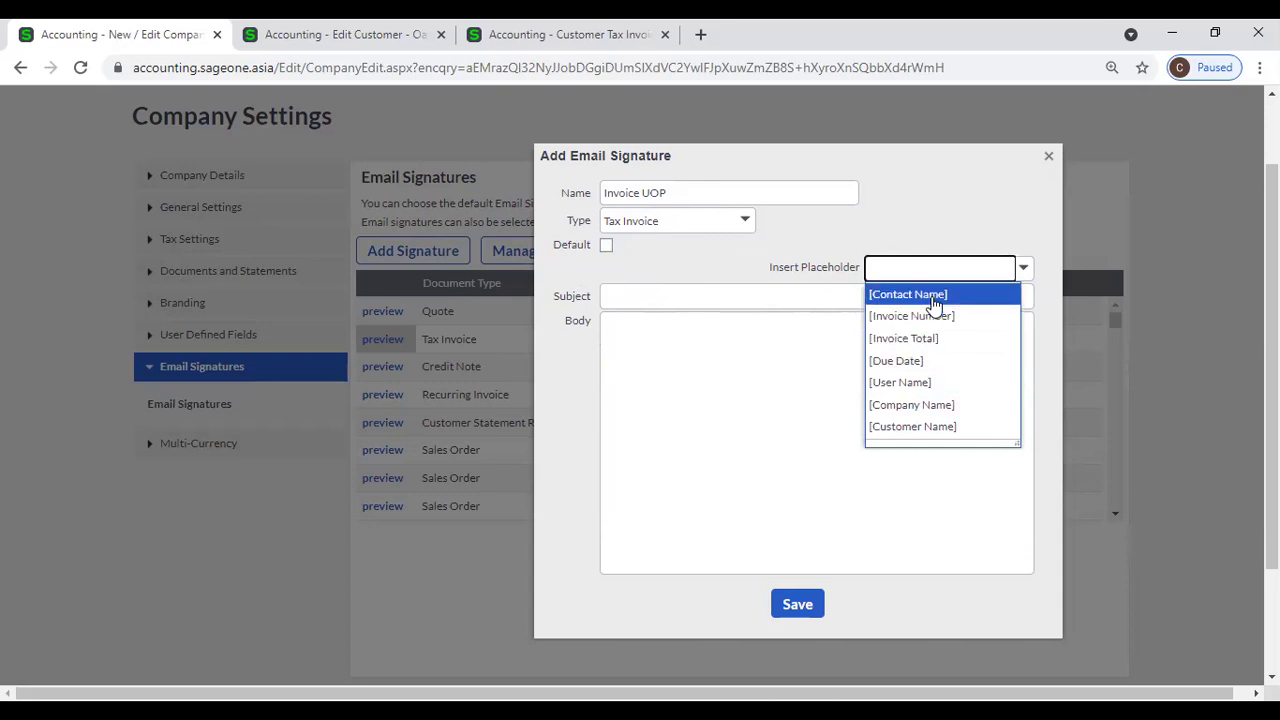
Enter the signature's subject as "Tax Invoice - [Invoice Number]", inserting the invoice number as a placeholder
left_click(742, 295)
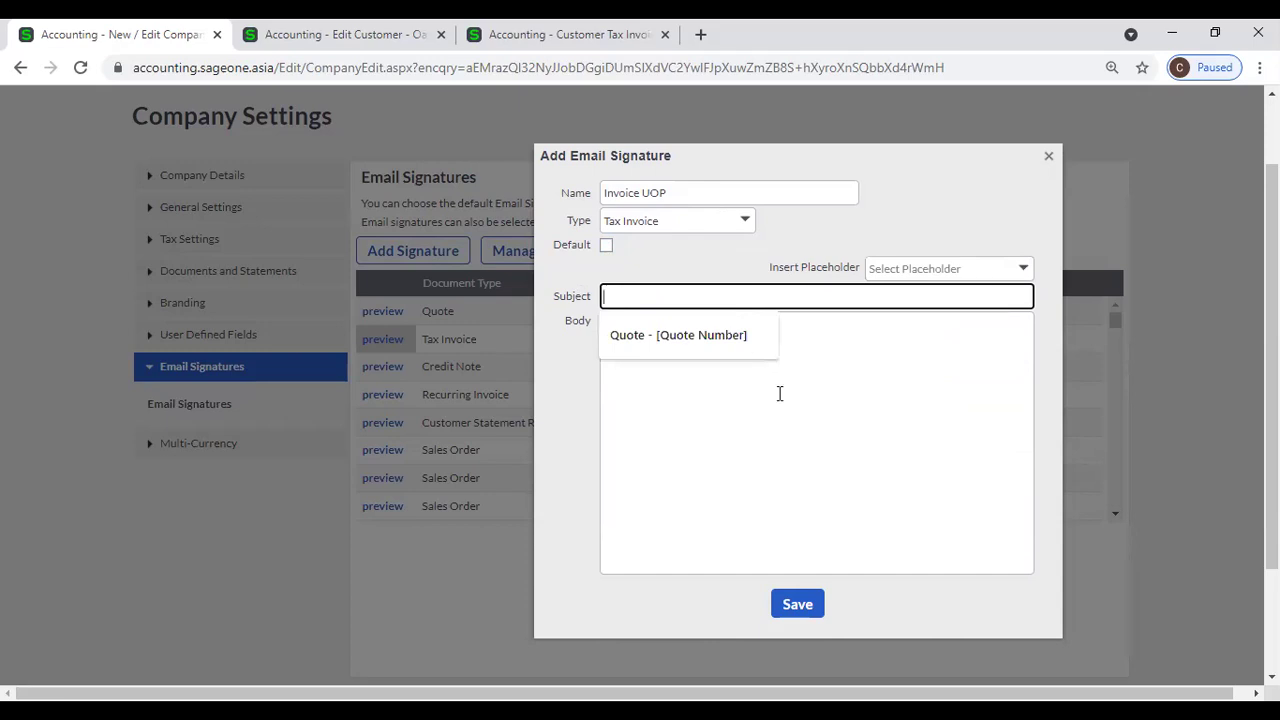
left_click(298, 45)
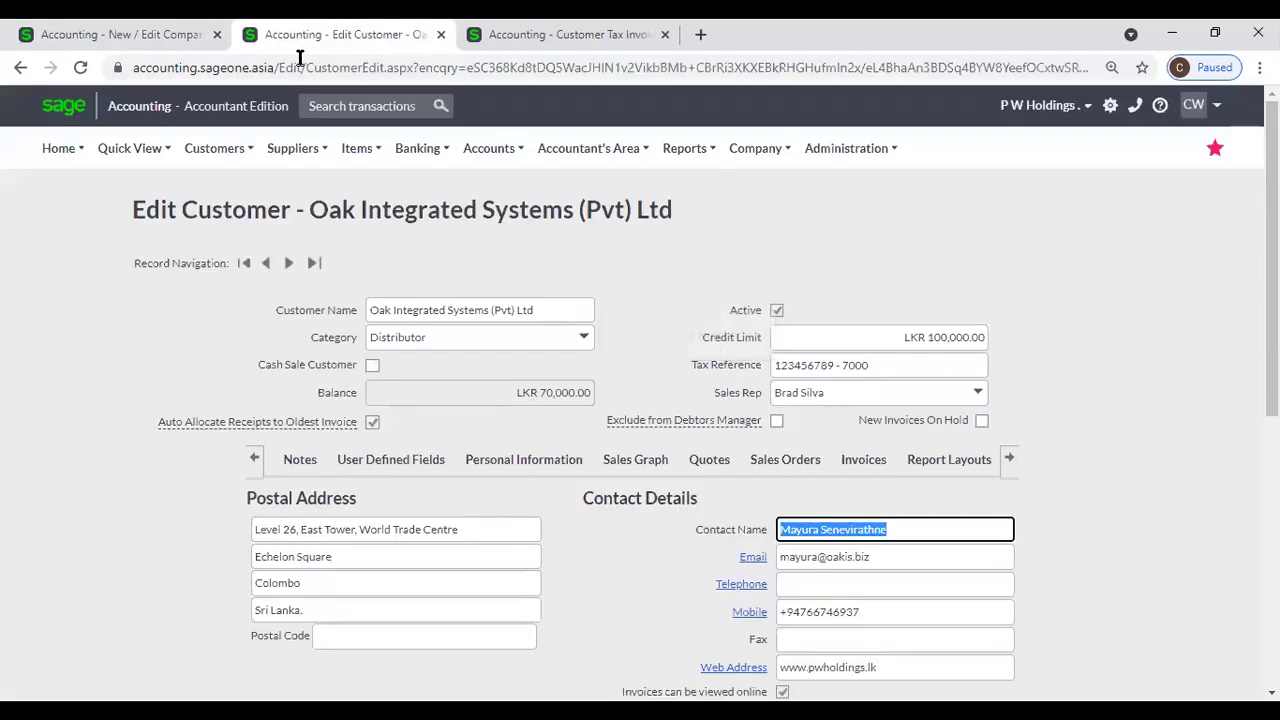
left_click(524, 38)
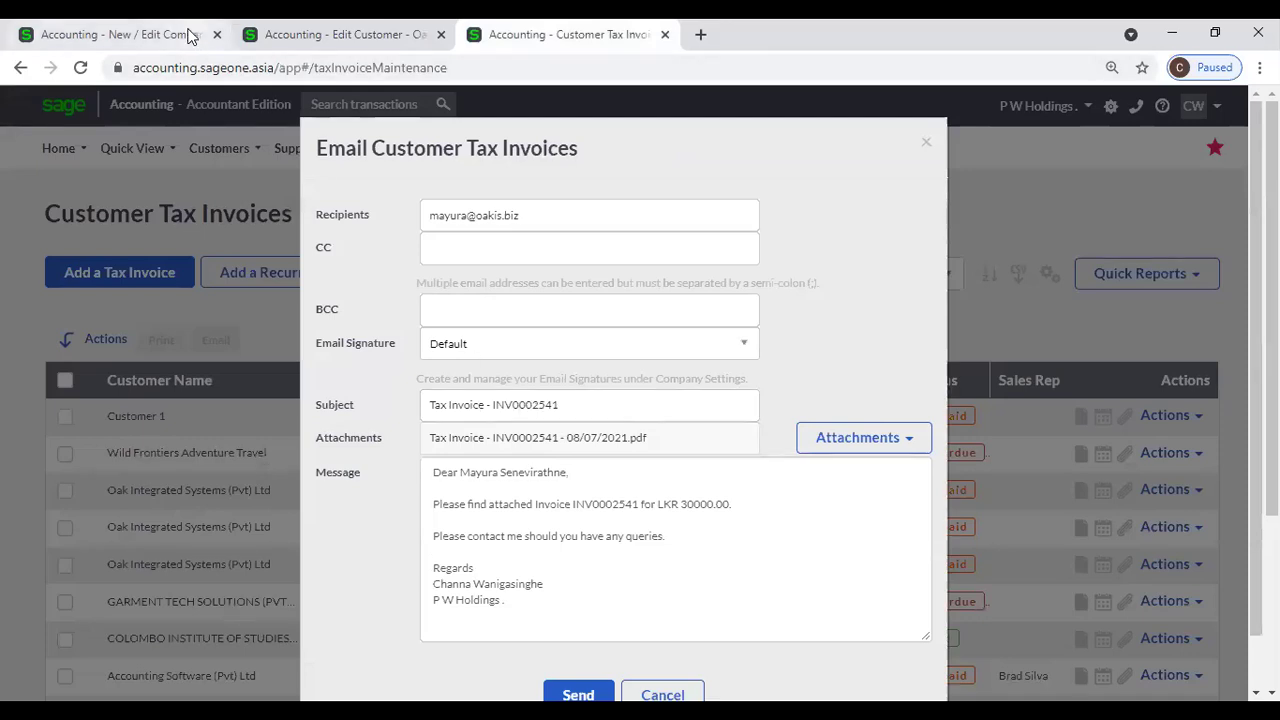
left_click(190, 36)
type("Tax Invoice -")
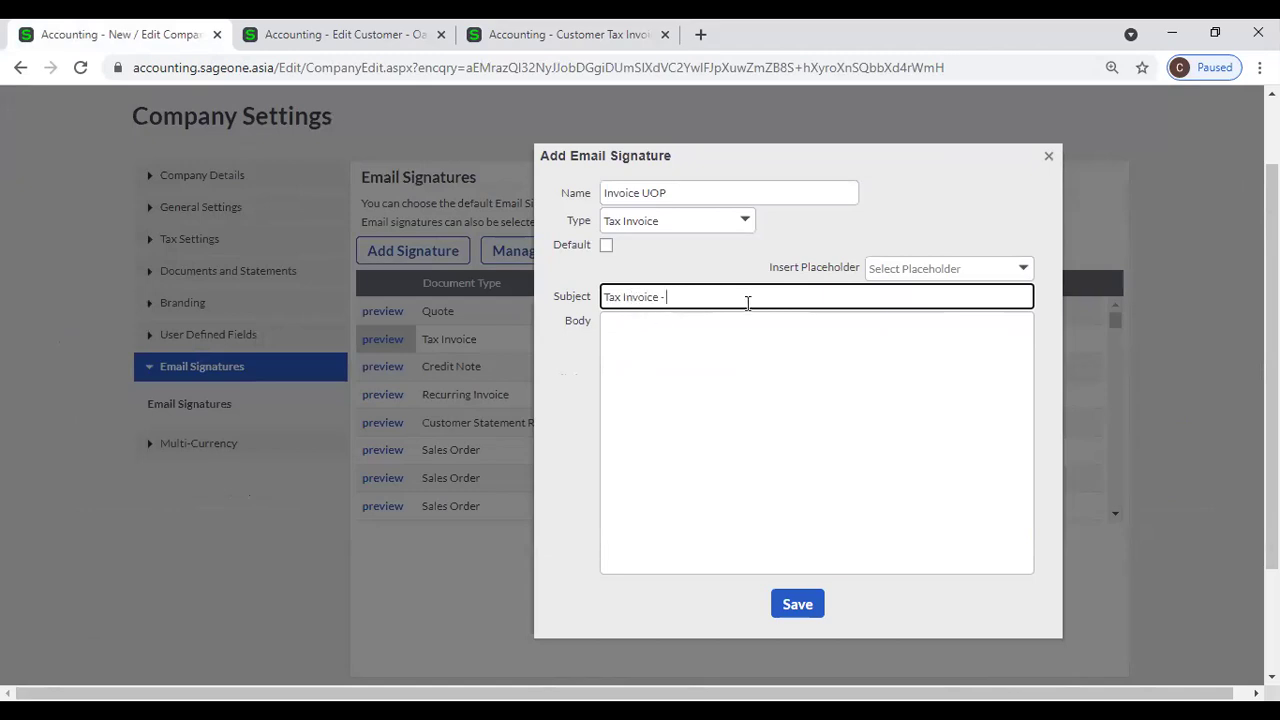
left_click(1021, 270)
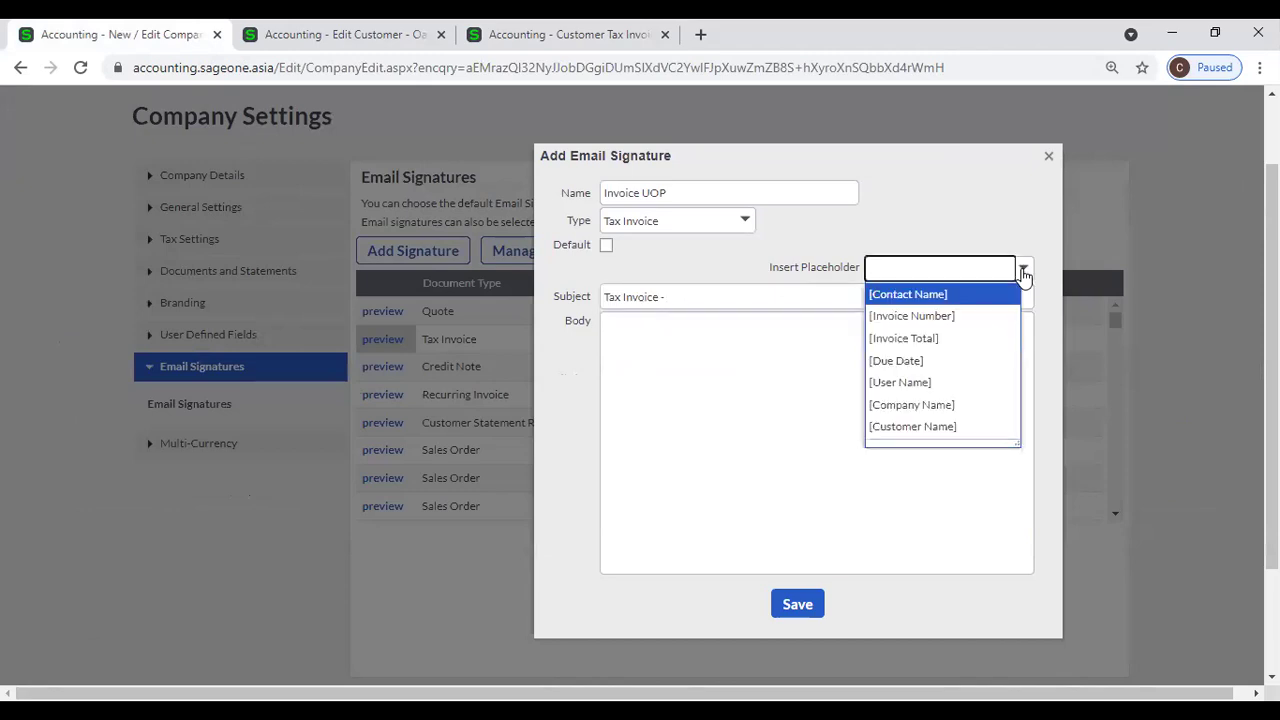
left_click(983, 318)
triple_click(765, 297)
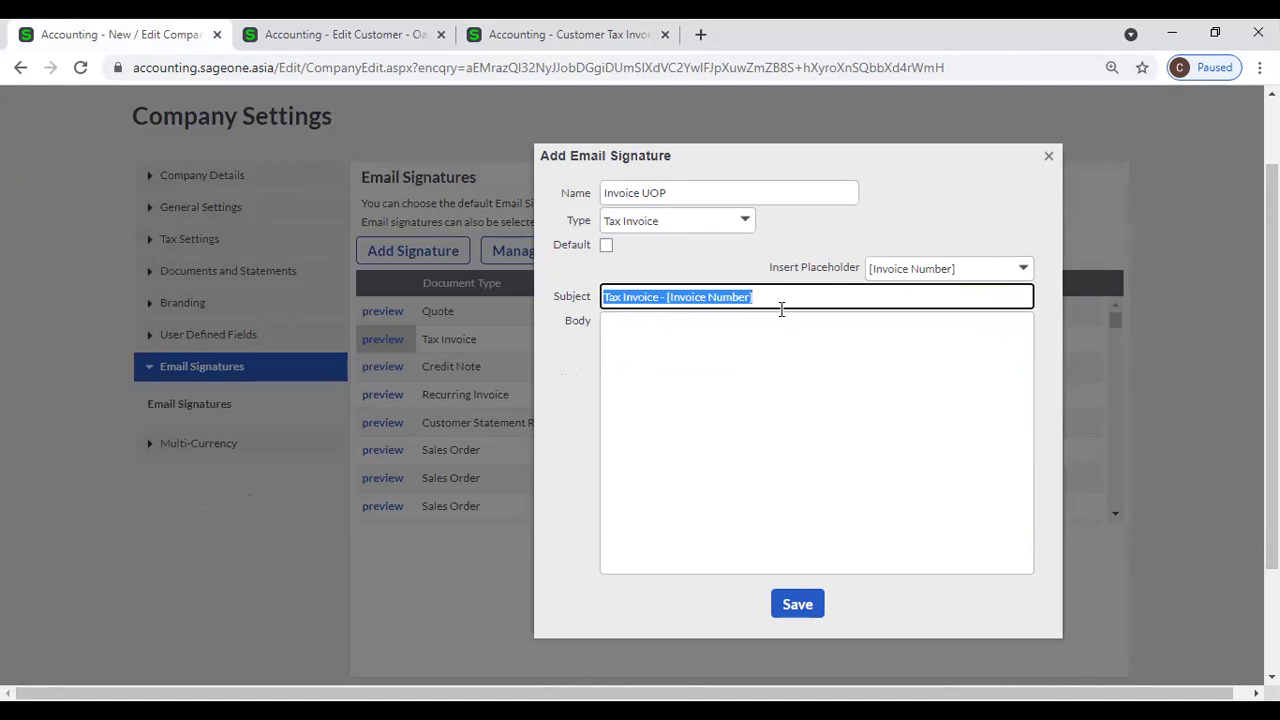
Begin the signature's body with the greeting "Hi [Contact Name]", inserting the contact name as a placeholder
left_click(782, 332)
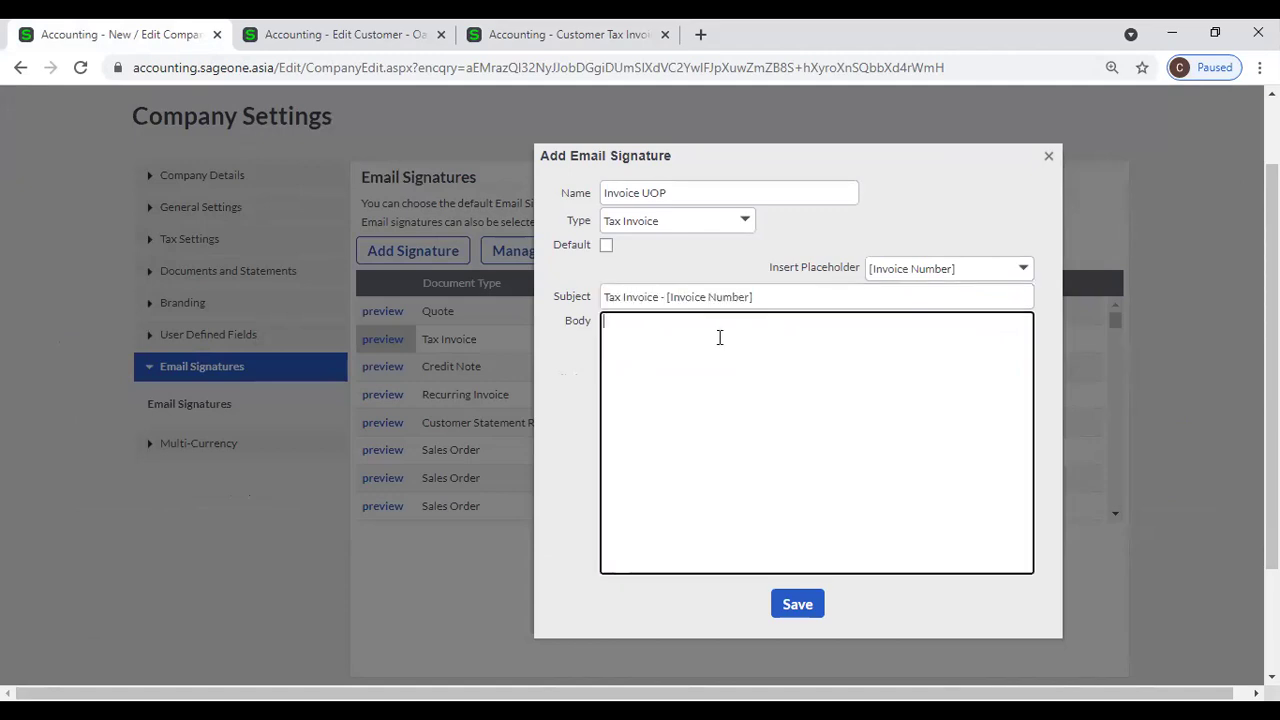
type("Hi")
left_click(916, 275)
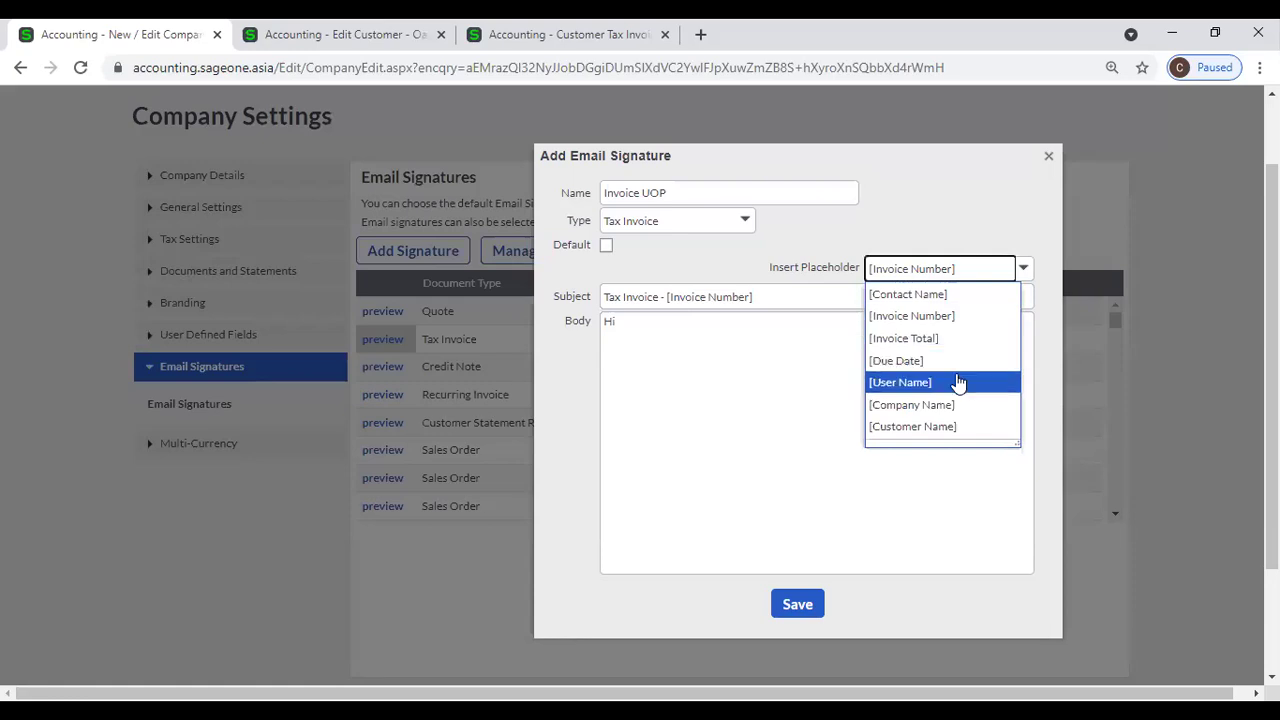
left_click(956, 296)
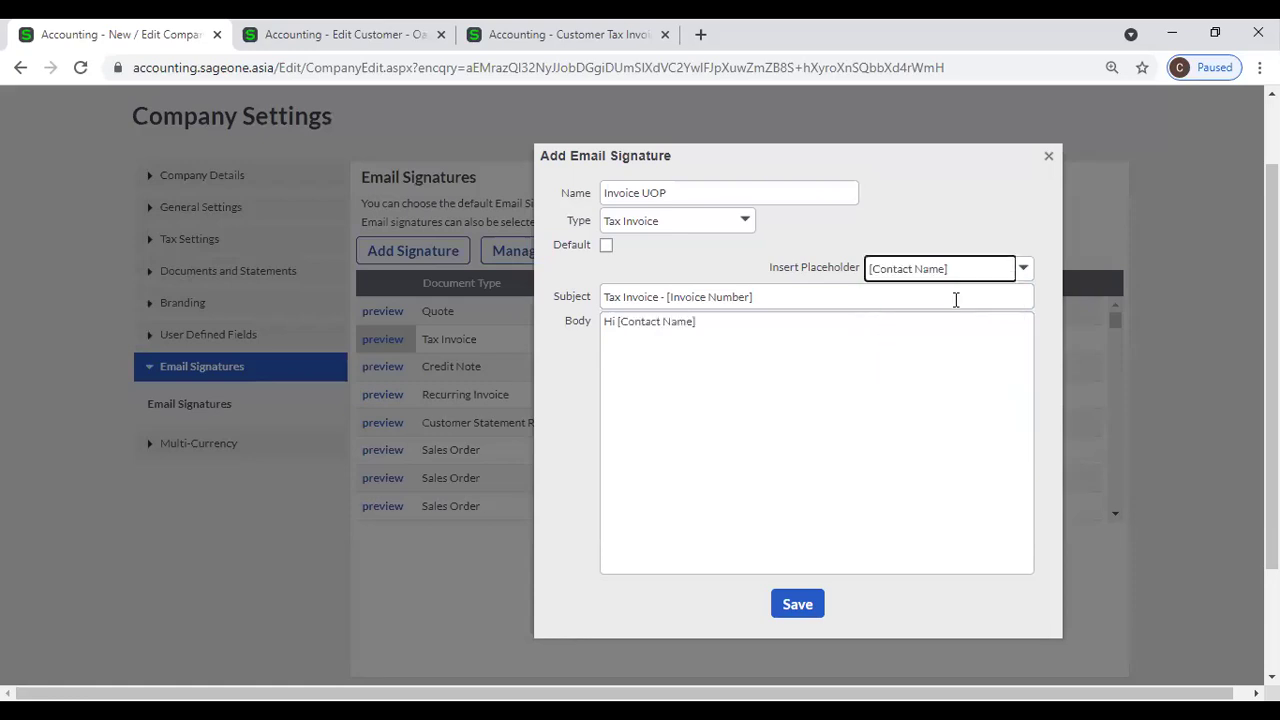
triple_click(719, 322)
Insert the [Invoice Number] placeholder in the body, leaving a blank line below the greeting
left_click(763, 337)
key("Return")
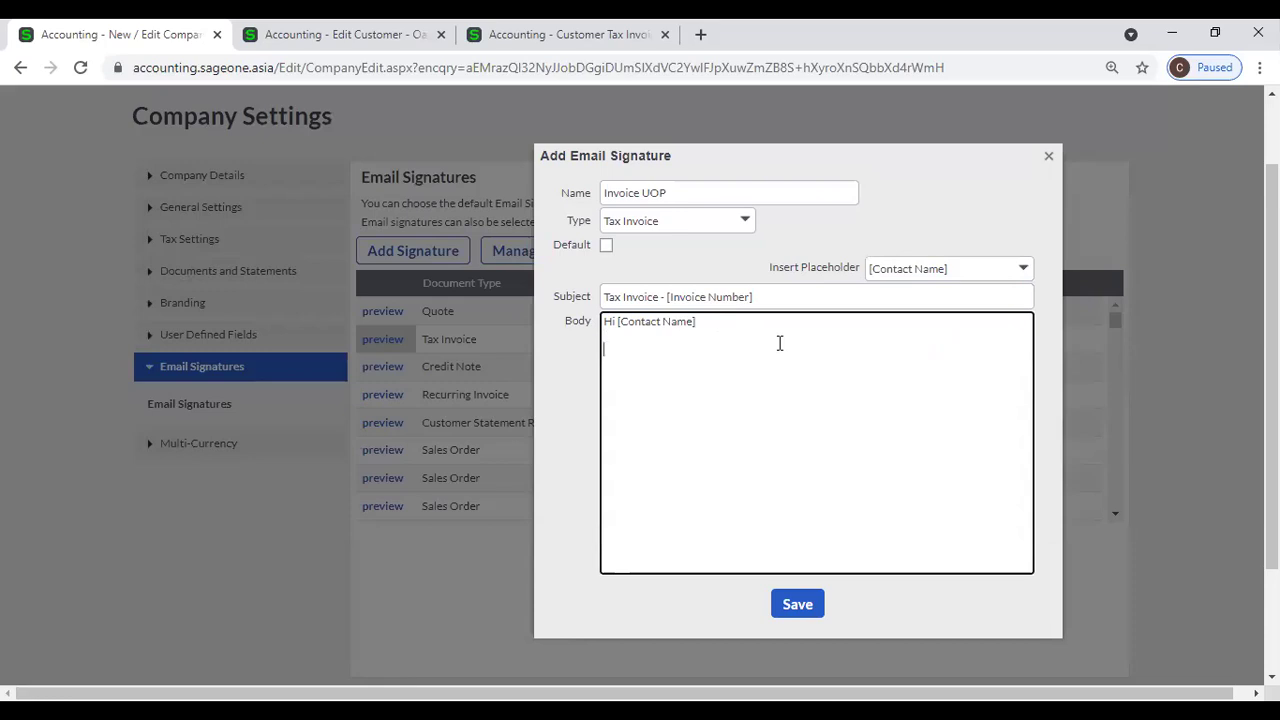
left_click(920, 269)
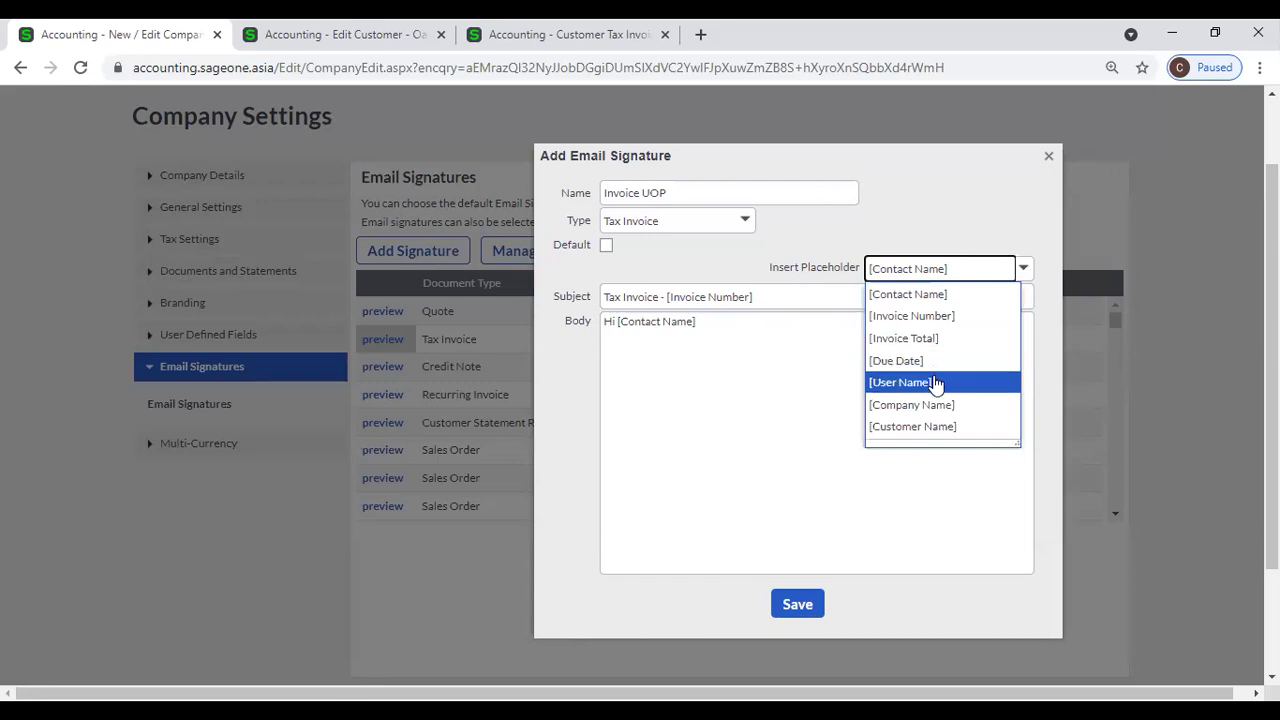
left_click(928, 318)
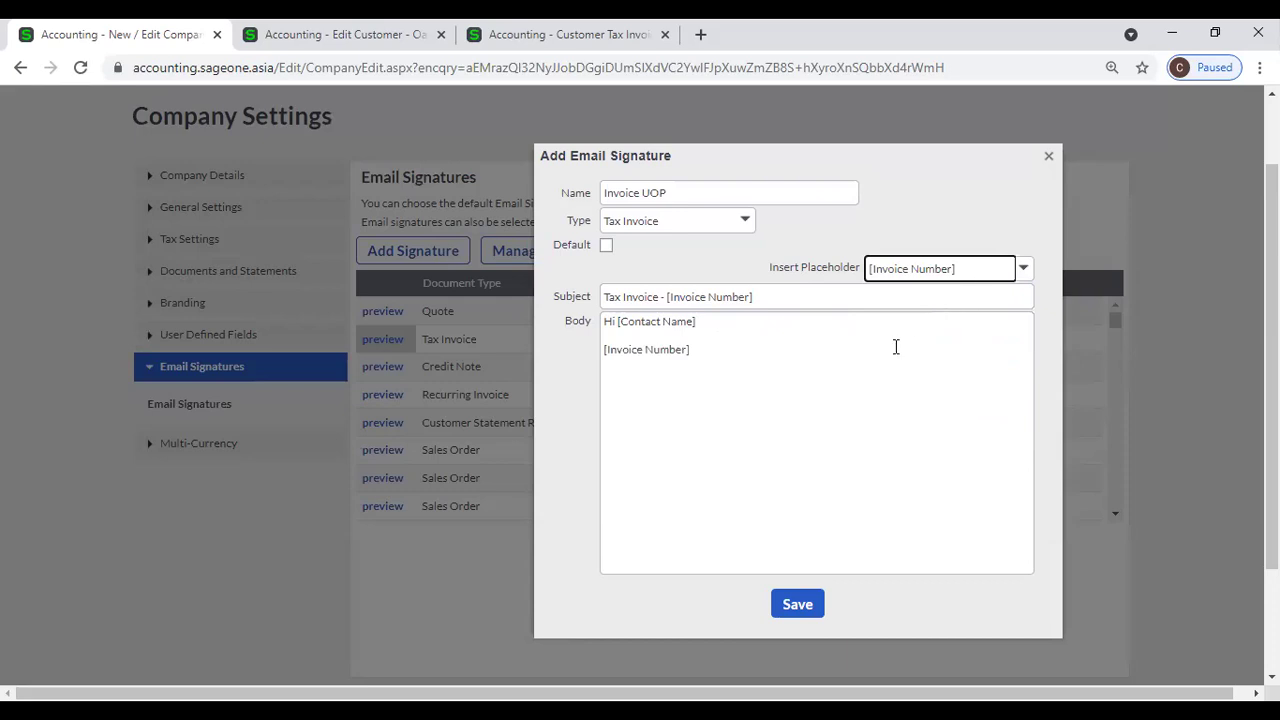
Insert the [Invoice Total] placeholder on the line below [Invoice Number] in the signature's body
left_click(849, 346)
key("ctrl+a")
left_click(796, 352)
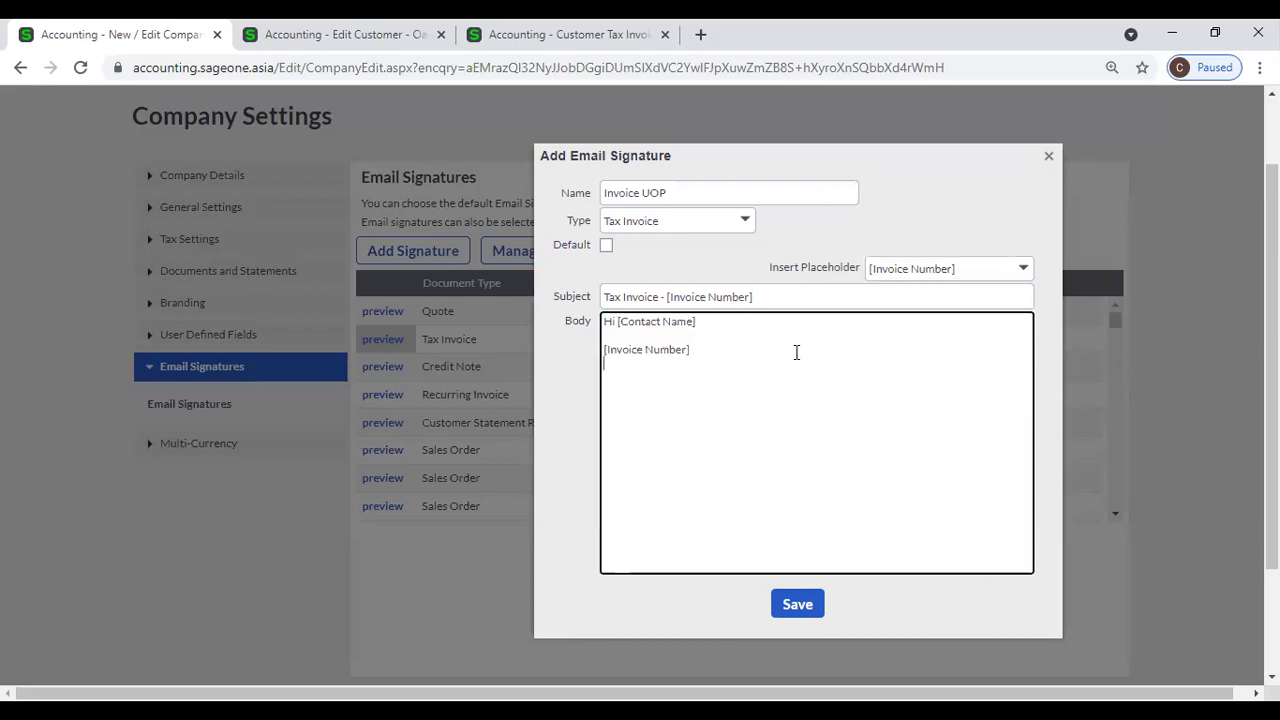
left_click(933, 270)
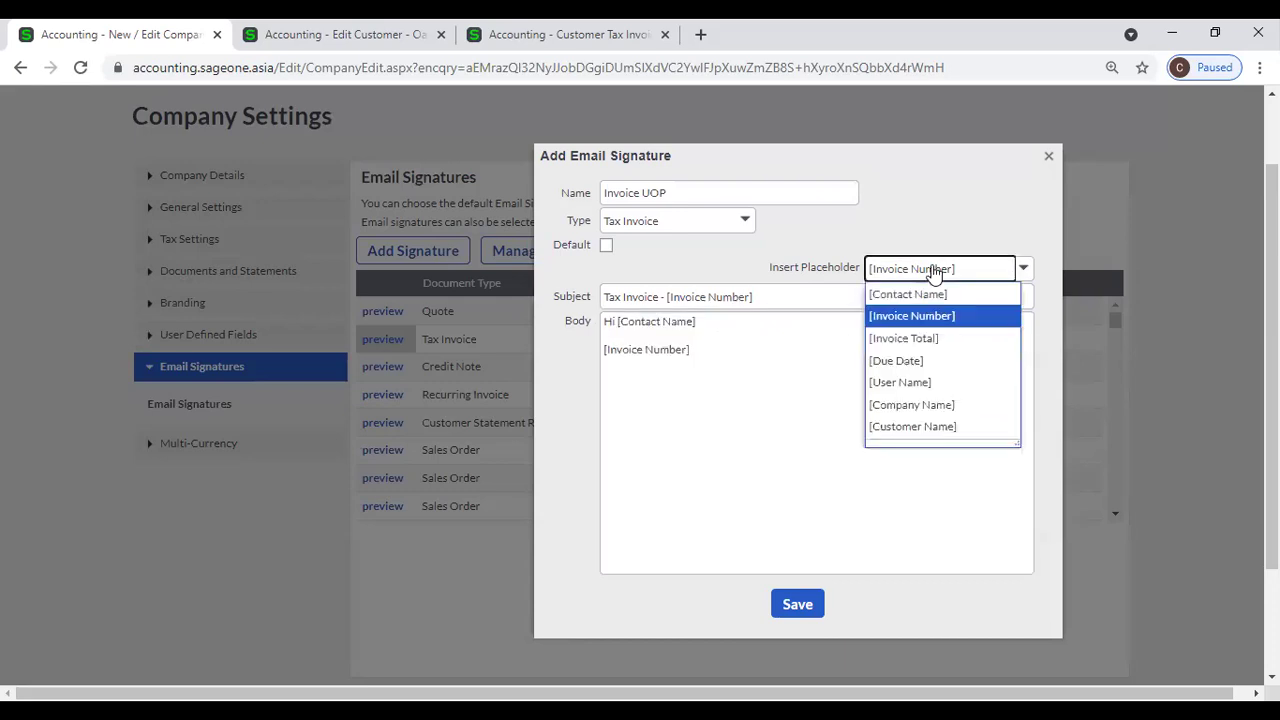
left_click(931, 336)
Insert the [Customer Name] placeholder below [Invoice Total] in the body and close the new signature without saving it
left_click(711, 371)
key("ctrl+a")
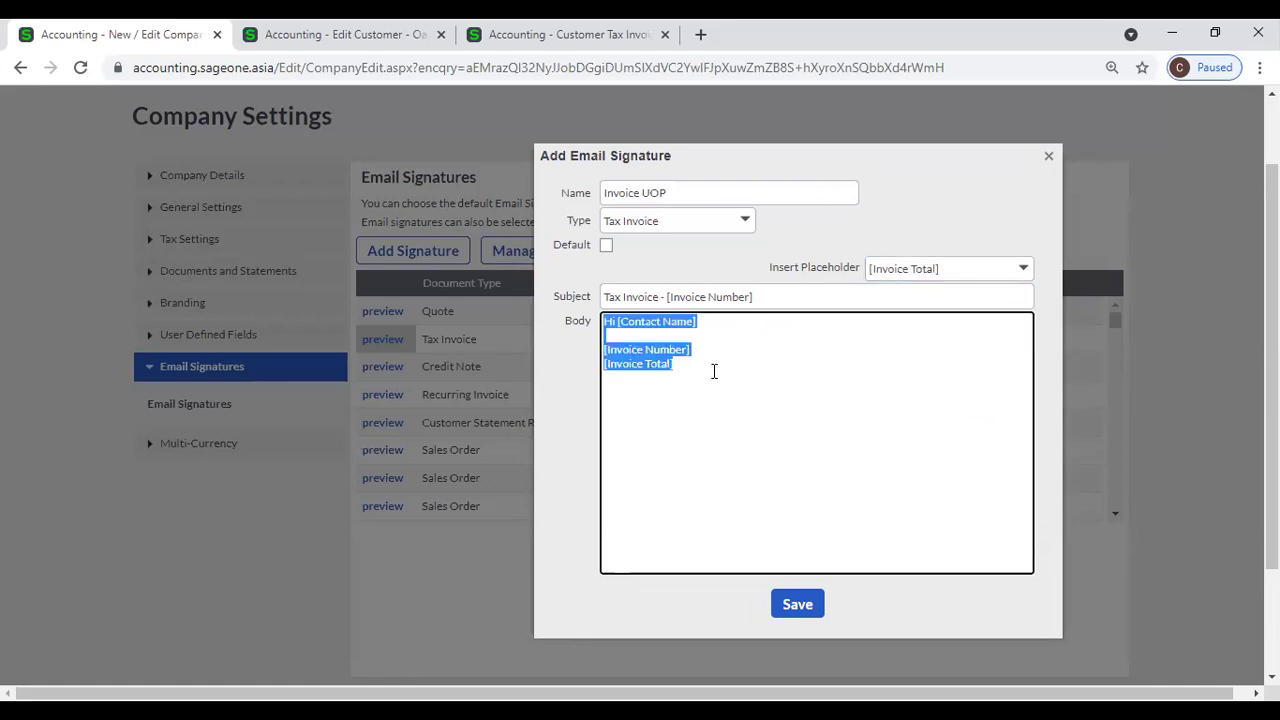
left_click(711, 371)
left_click(1025, 270)
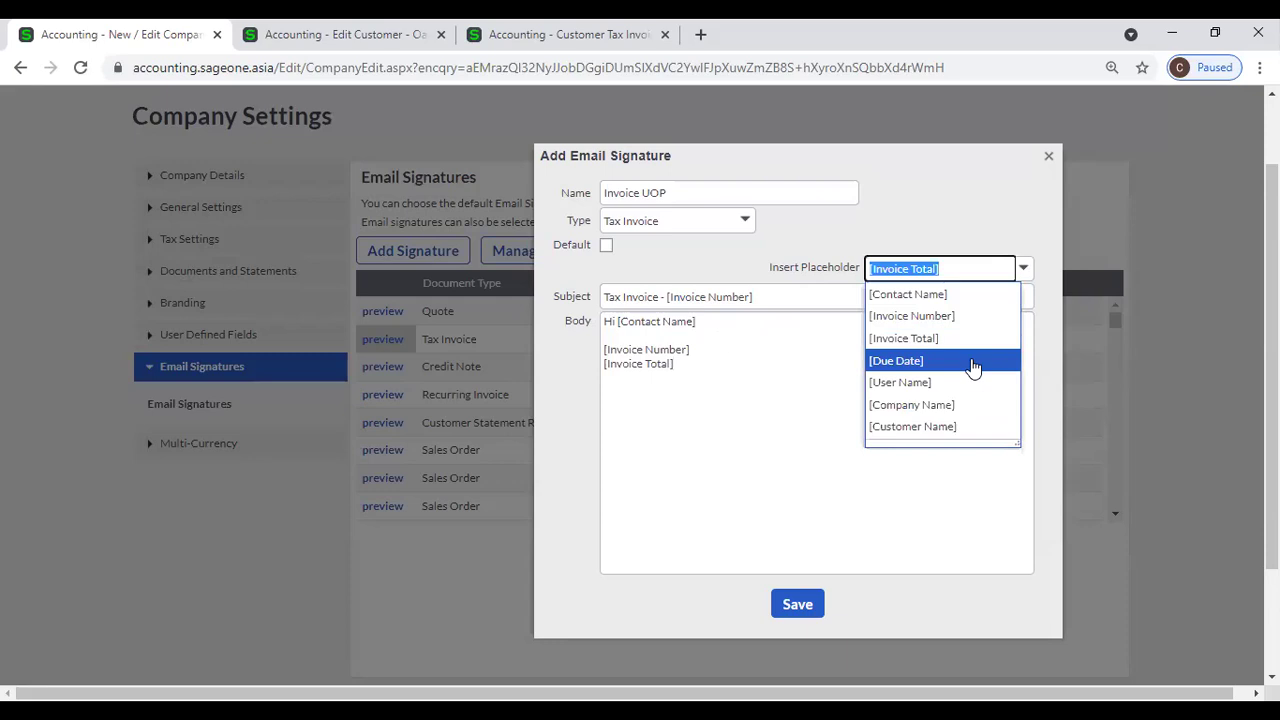
left_click(973, 428)
key("ctrl+a")
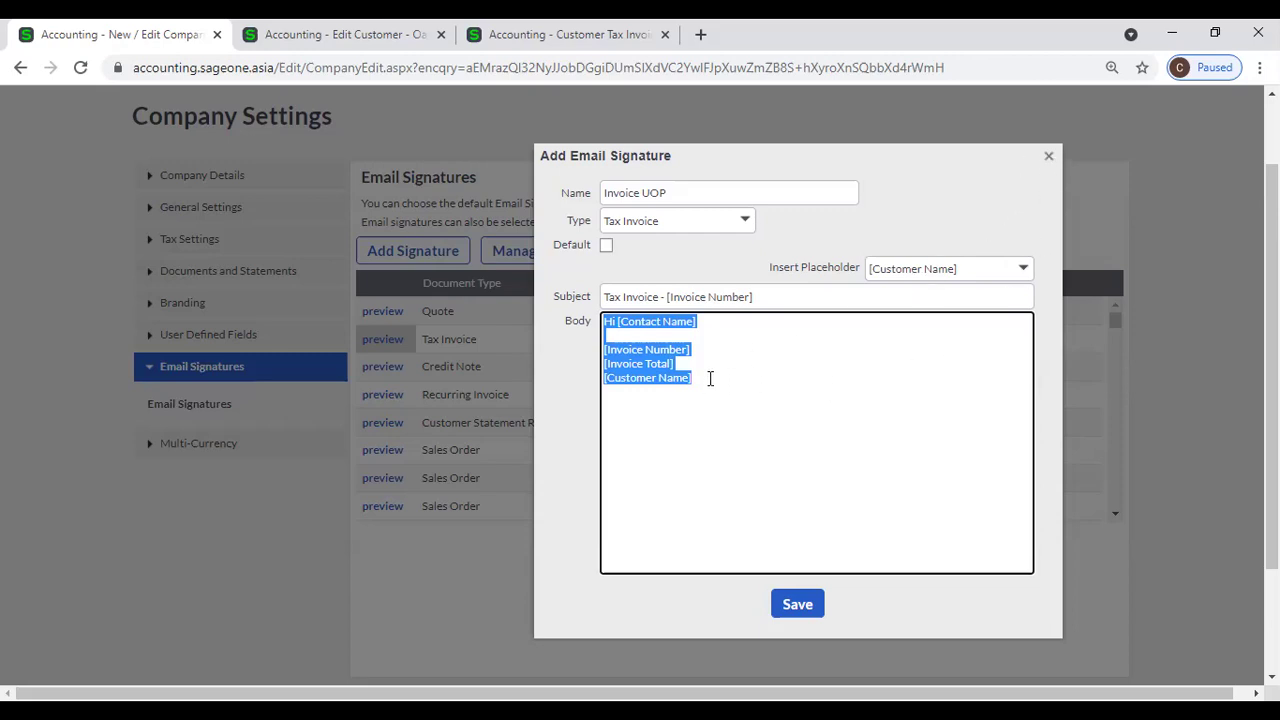
left_click(674, 325)
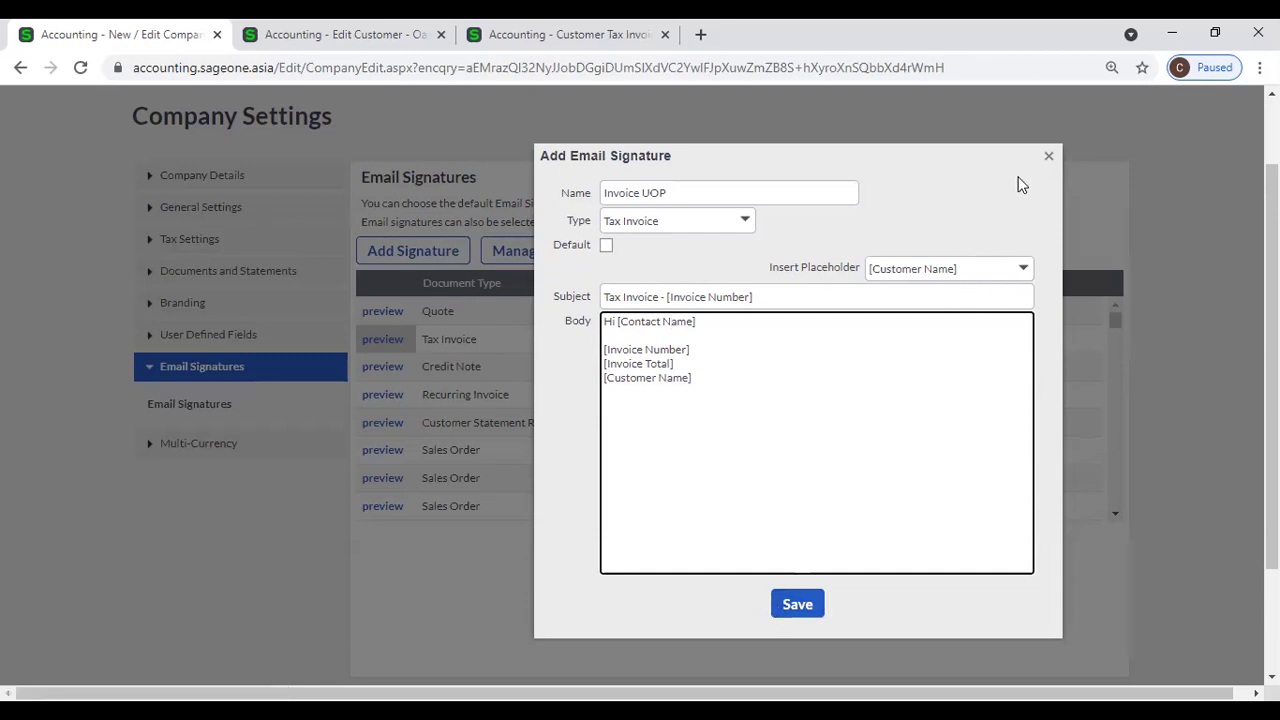
left_click(1048, 160)
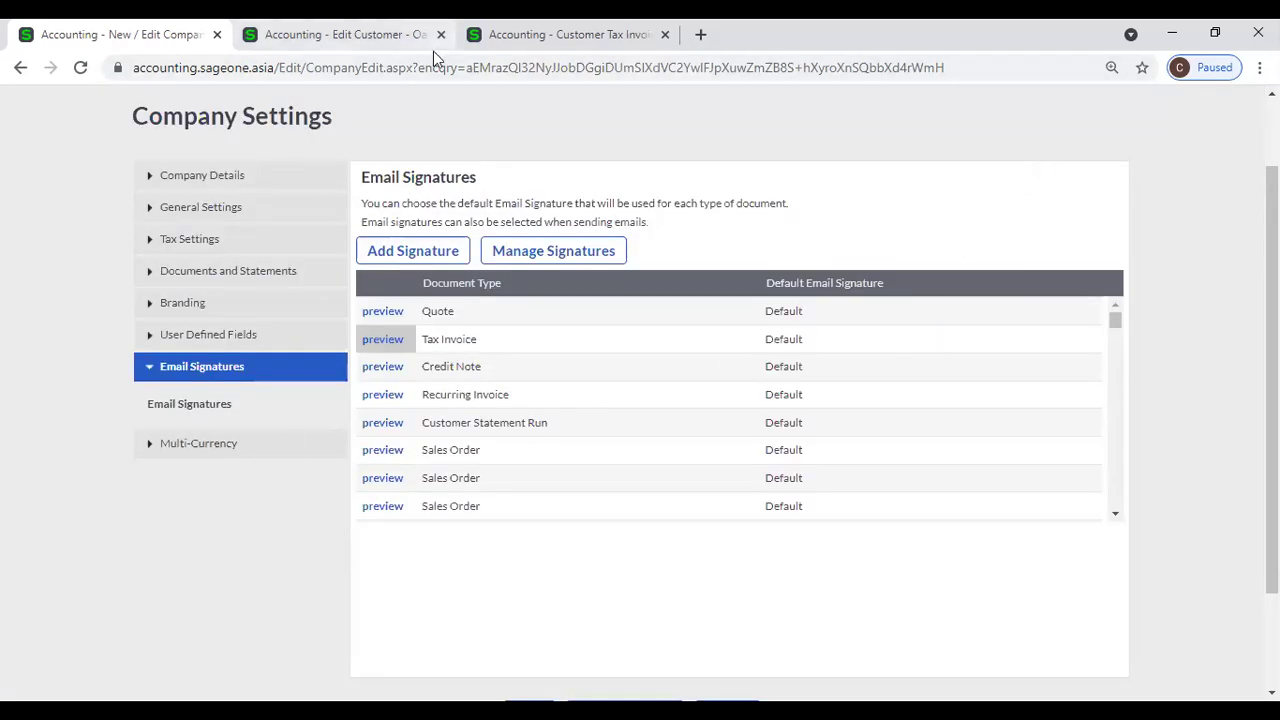
In the Customer Tax Invoices tab, reopen the email form for the Oak Integrated Systems invoice dated 16/09/2021 and review its default message
left_click(540, 36)
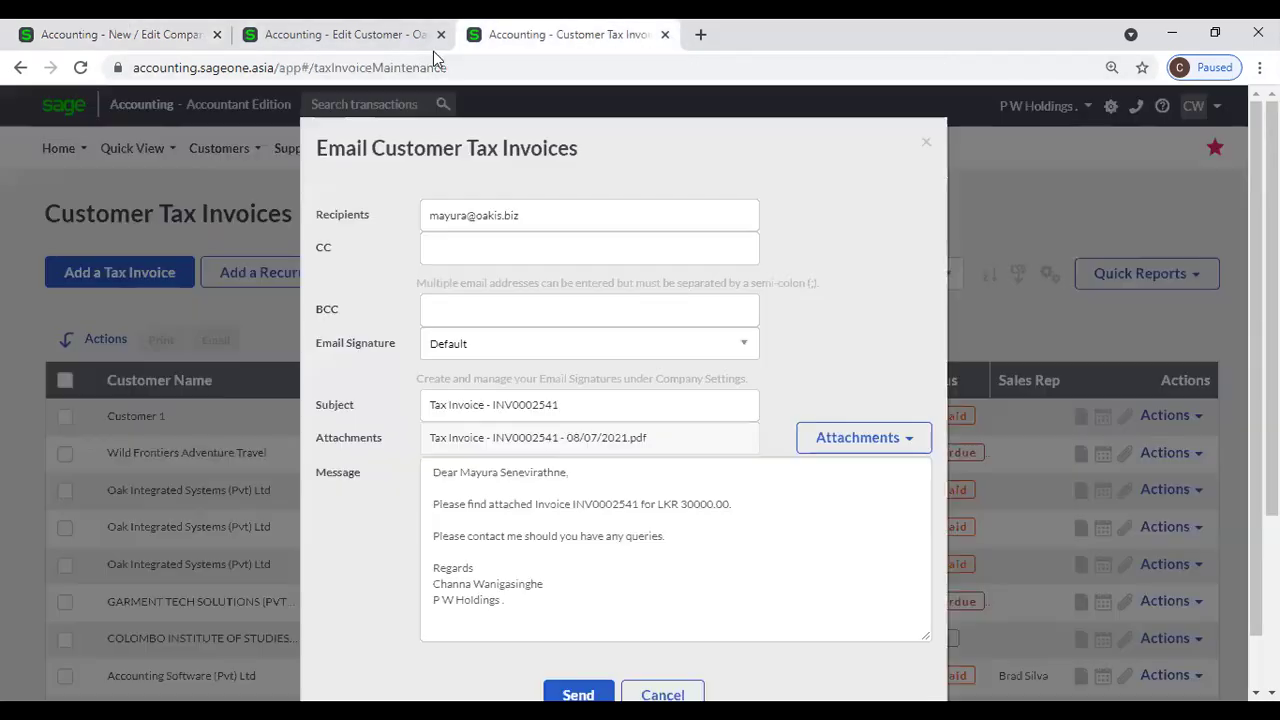
left_click(926, 142)
mouse_move(920, 148)
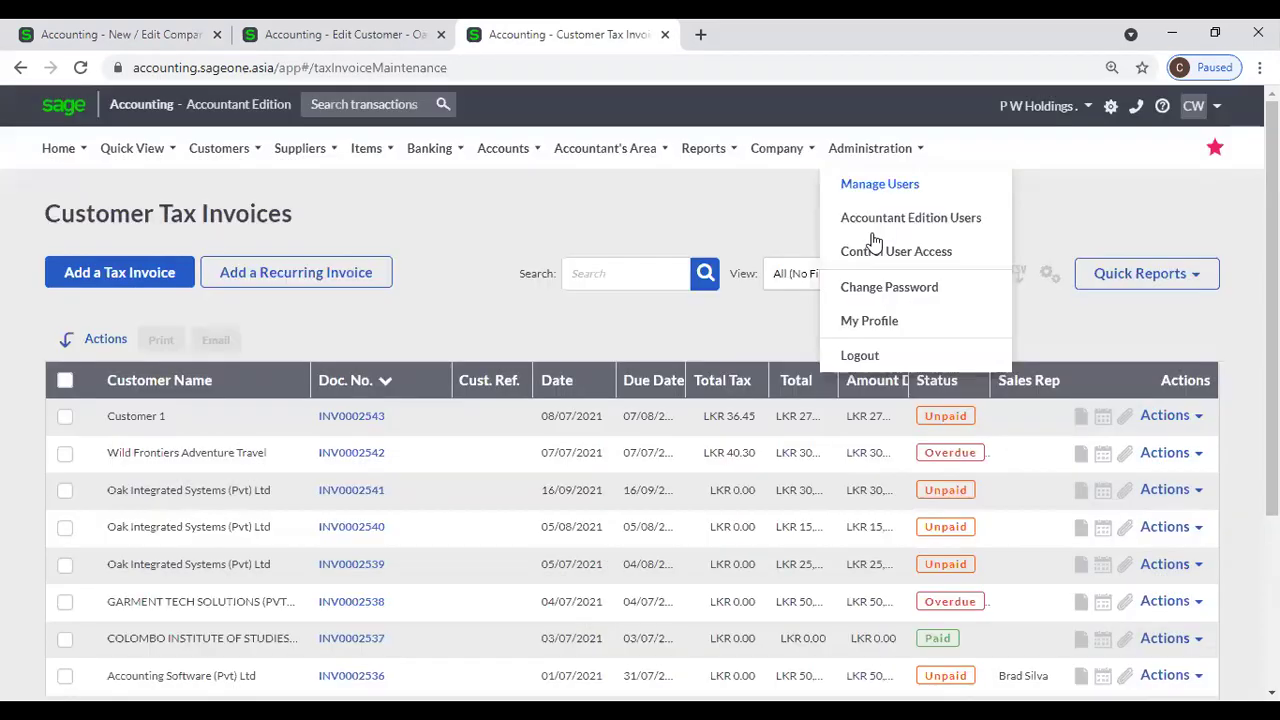
left_click(1190, 492)
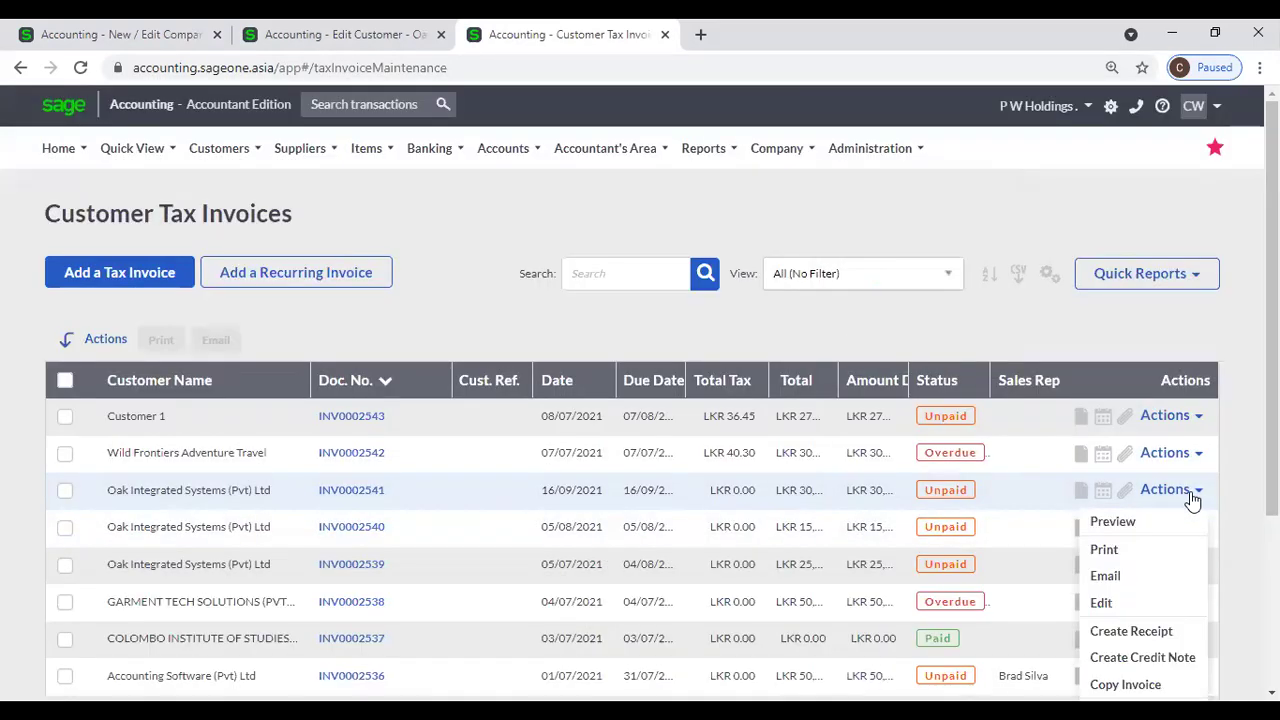
left_click(1107, 577)
left_click(807, 449)
left_click(806, 450)
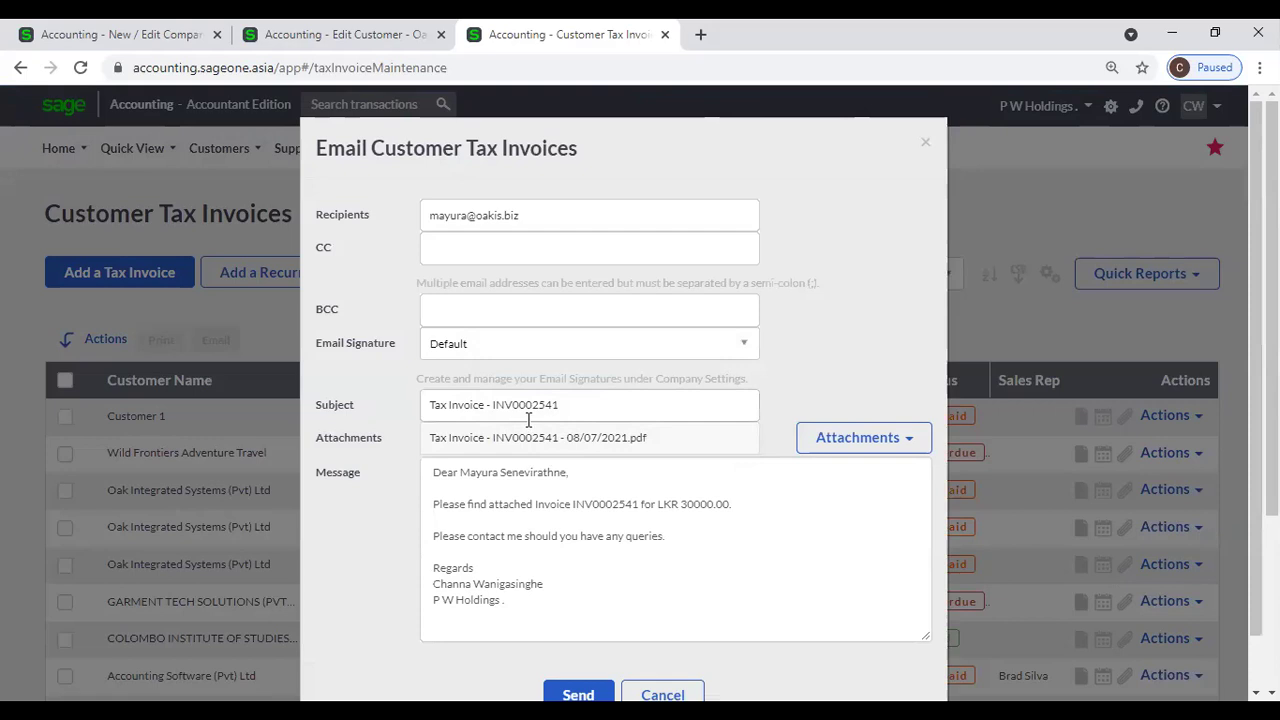
scroll(528, 420, "down", 1)
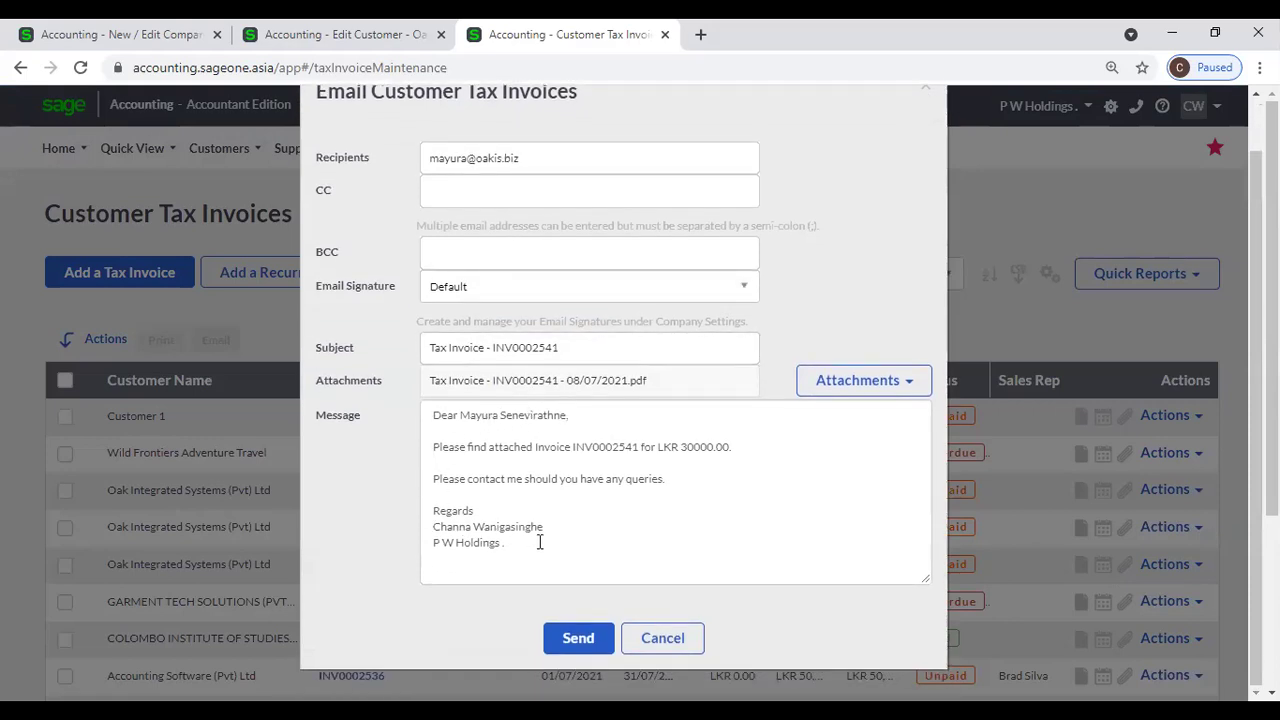
In Company Settings, start another email signature with the subject "Quote - [Quote Number]", check the available types, and discard it
left_click(103, 30)
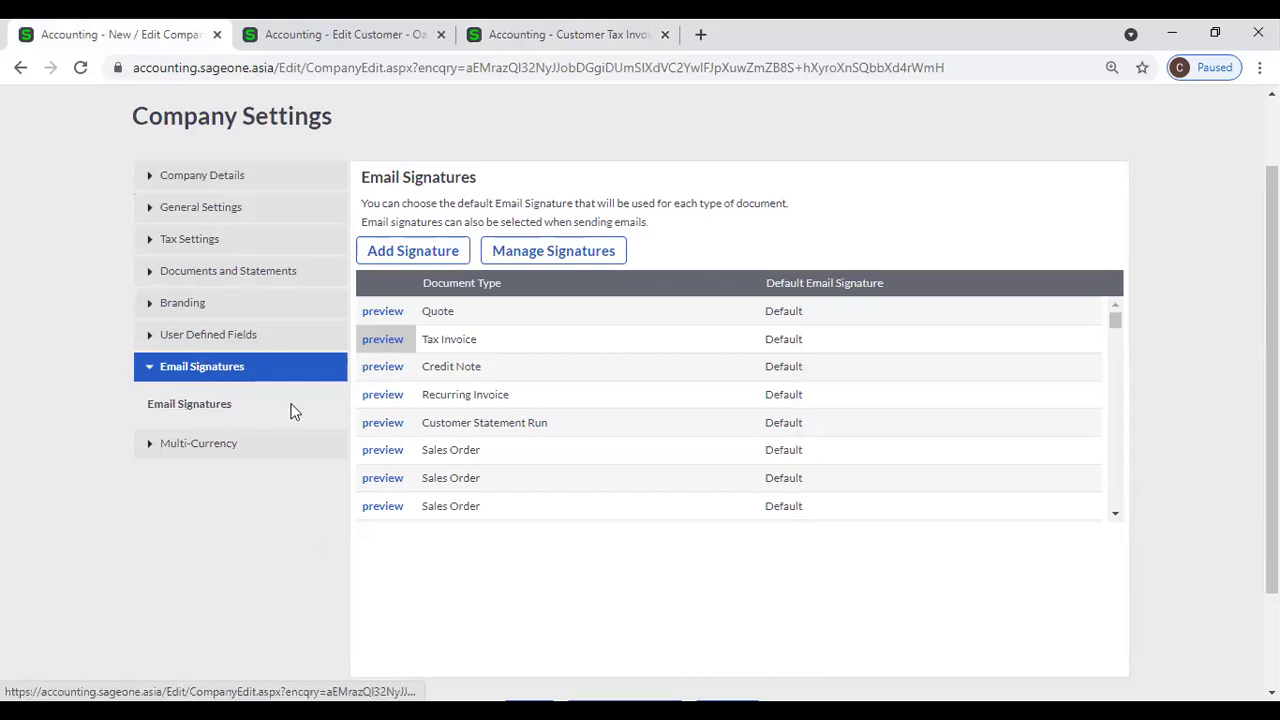
left_click(405, 262)
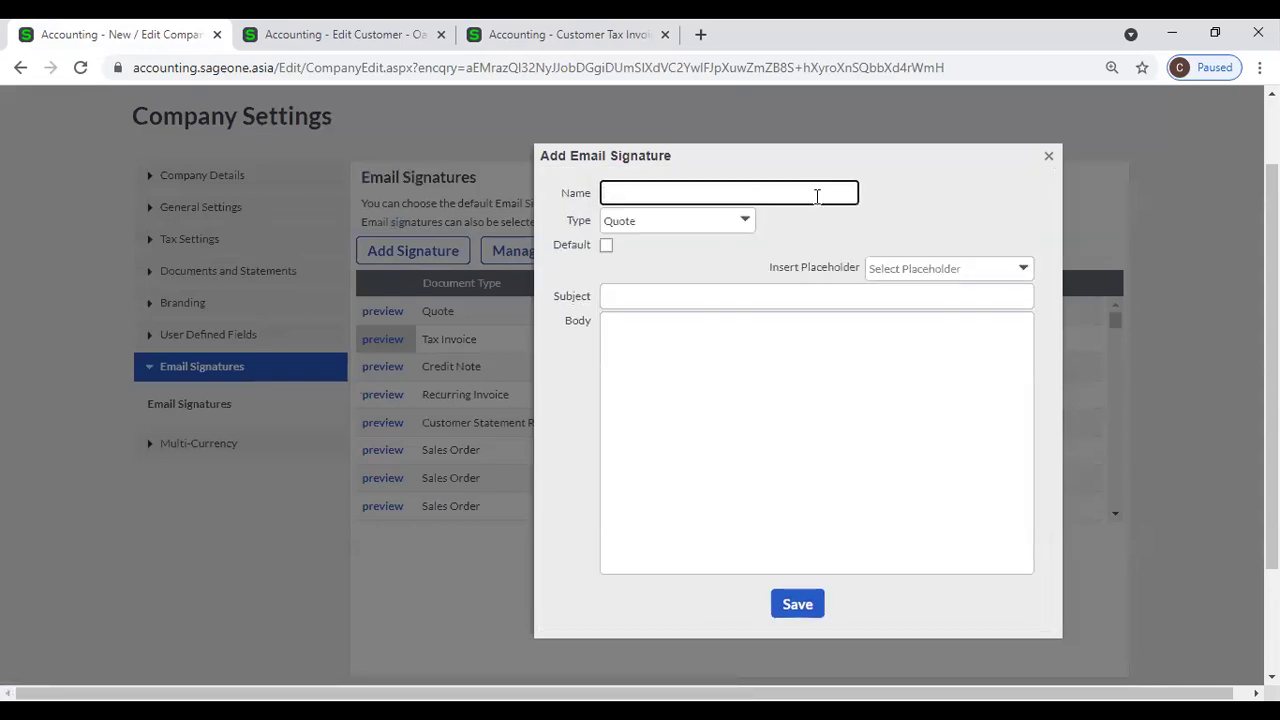
left_click(748, 221)
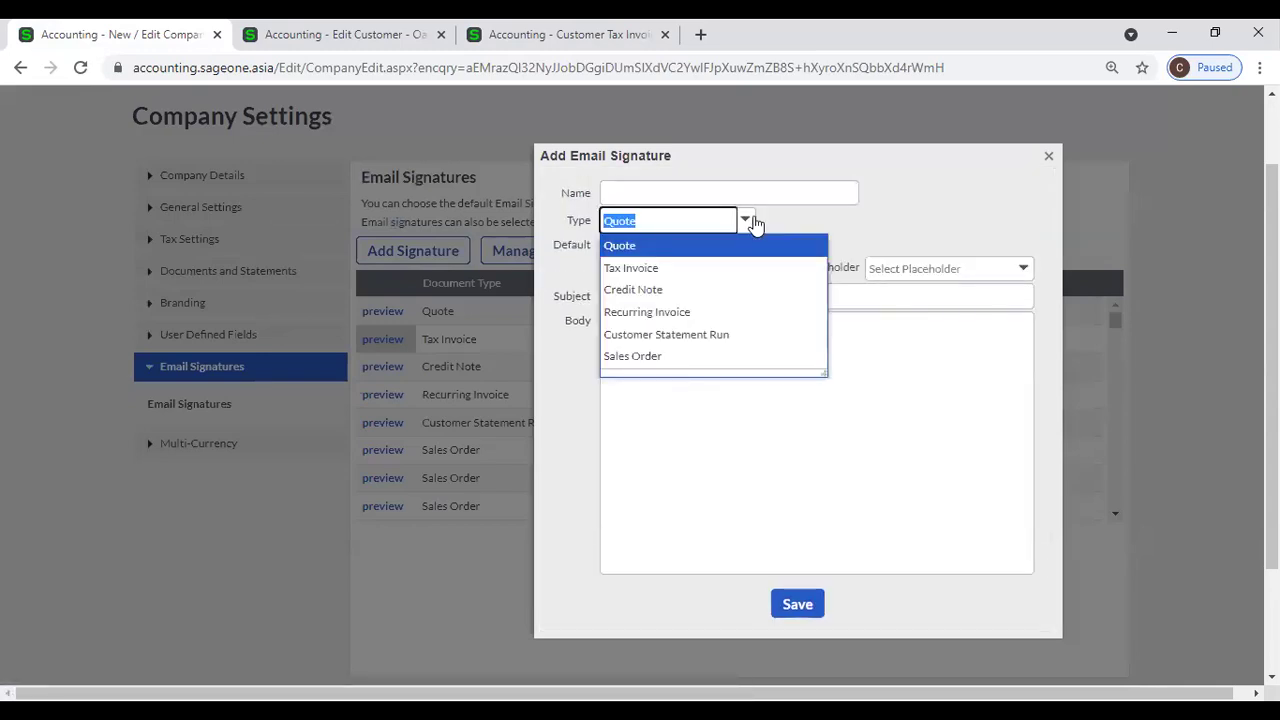
left_click(862, 219)
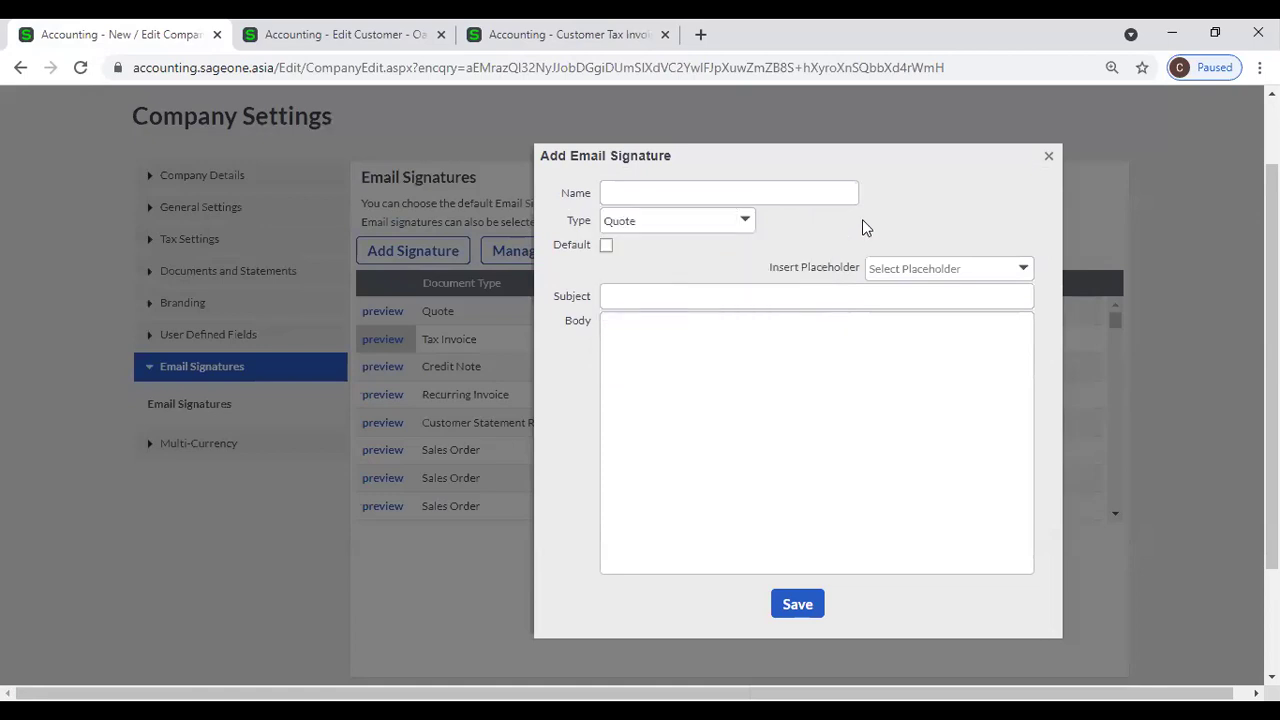
left_click(800, 303)
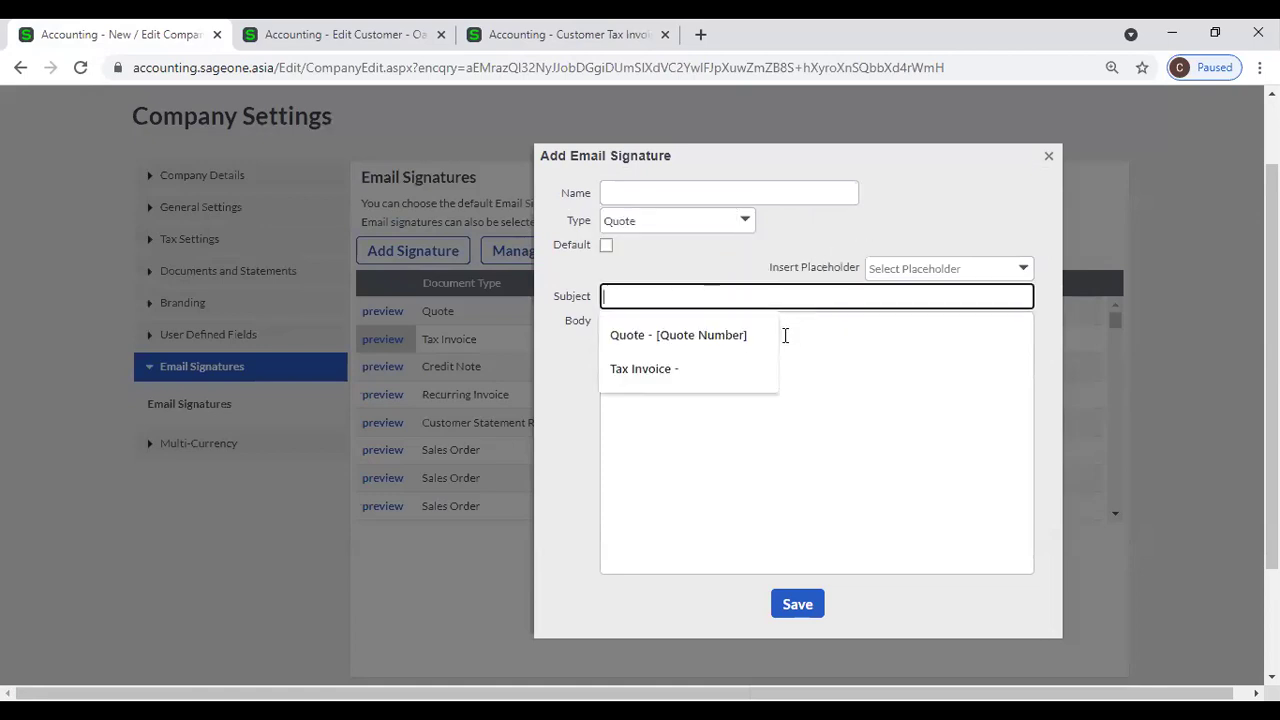
left_click(748, 336)
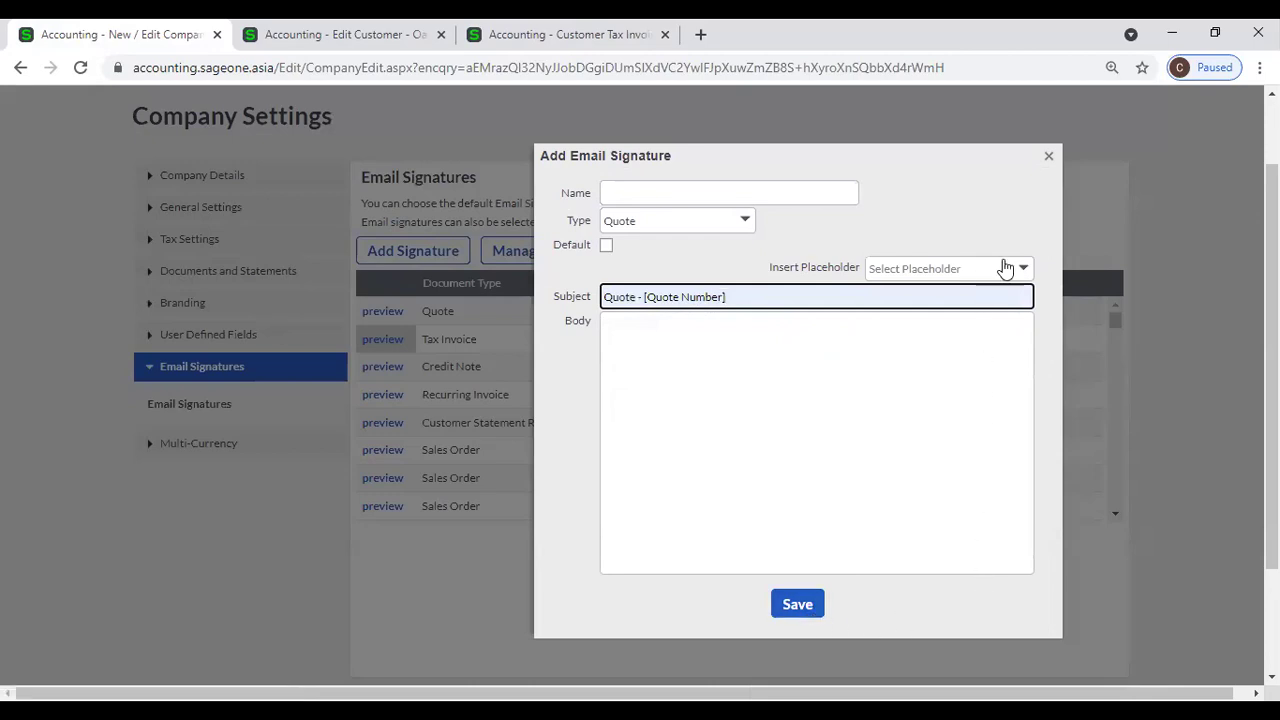
left_click(1048, 156)
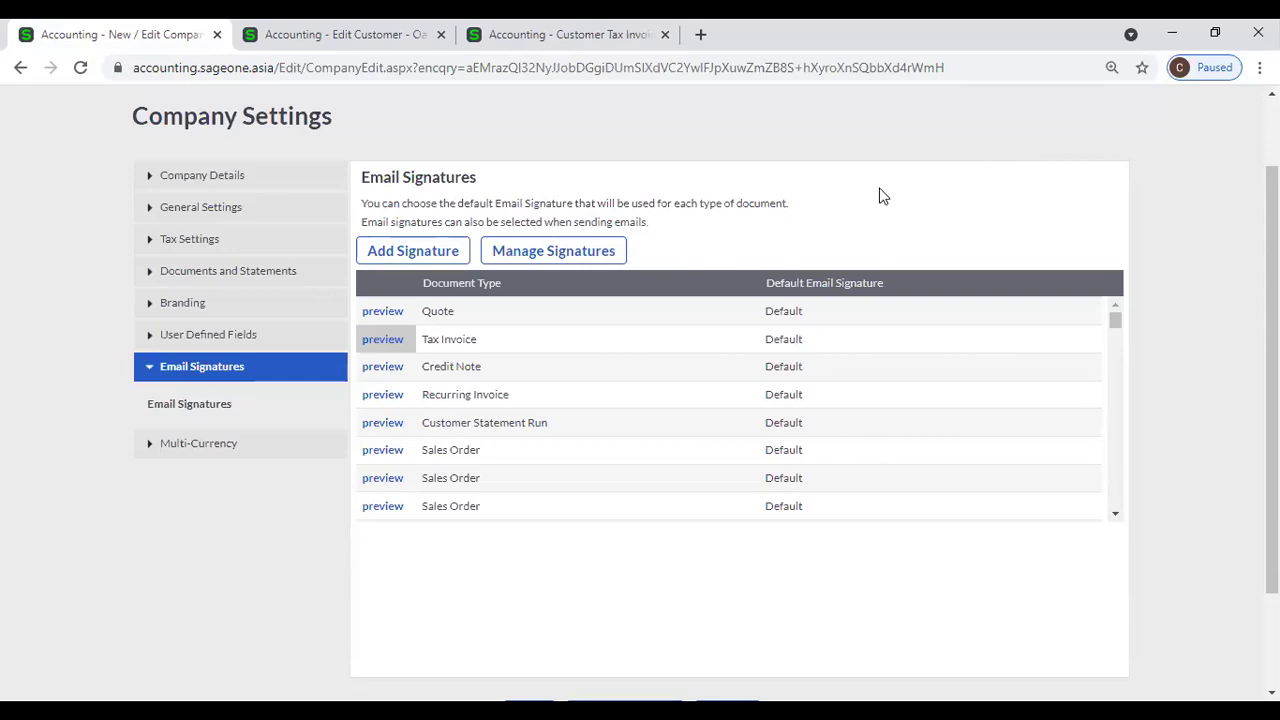
scroll(880, 200, "up", 1)
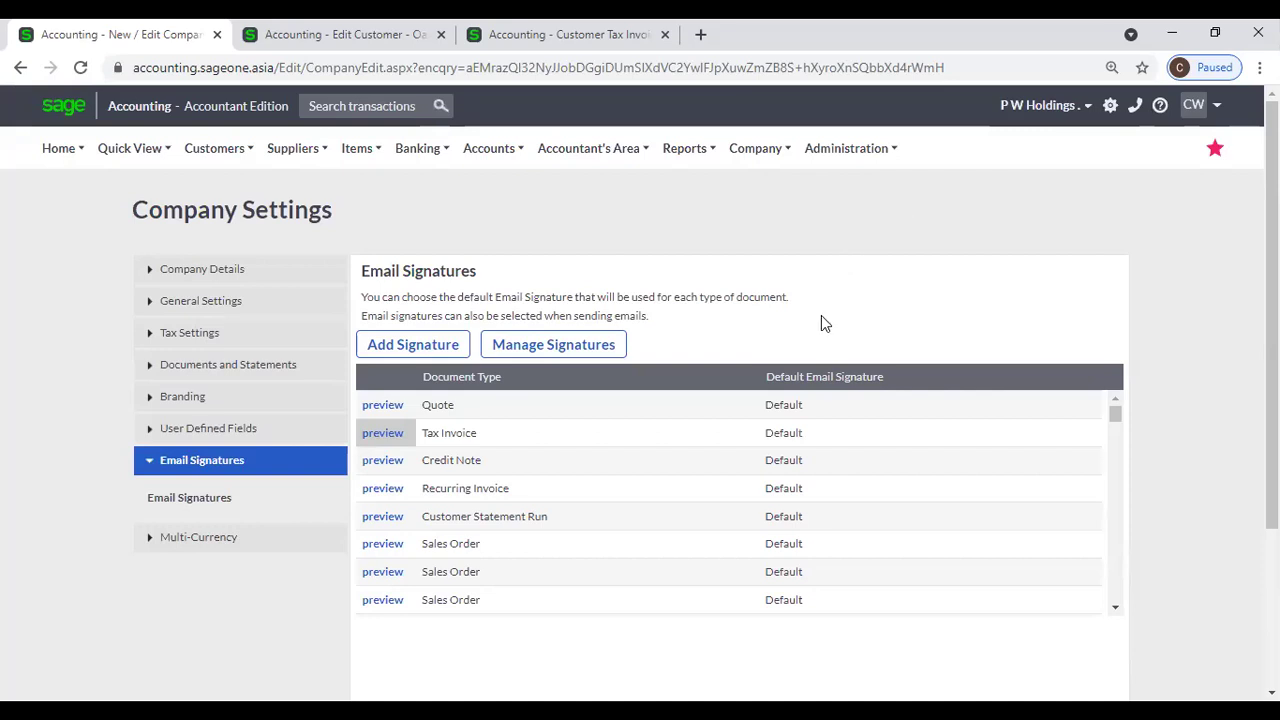
key("alt+Tab")
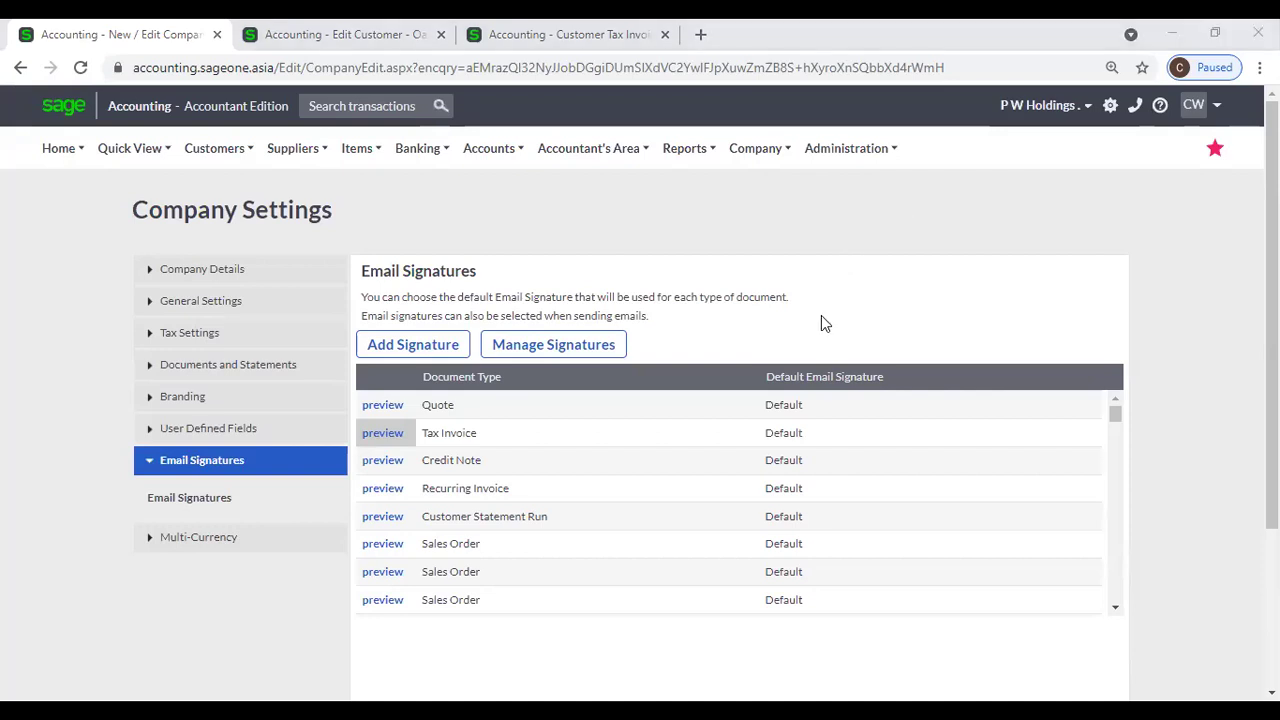
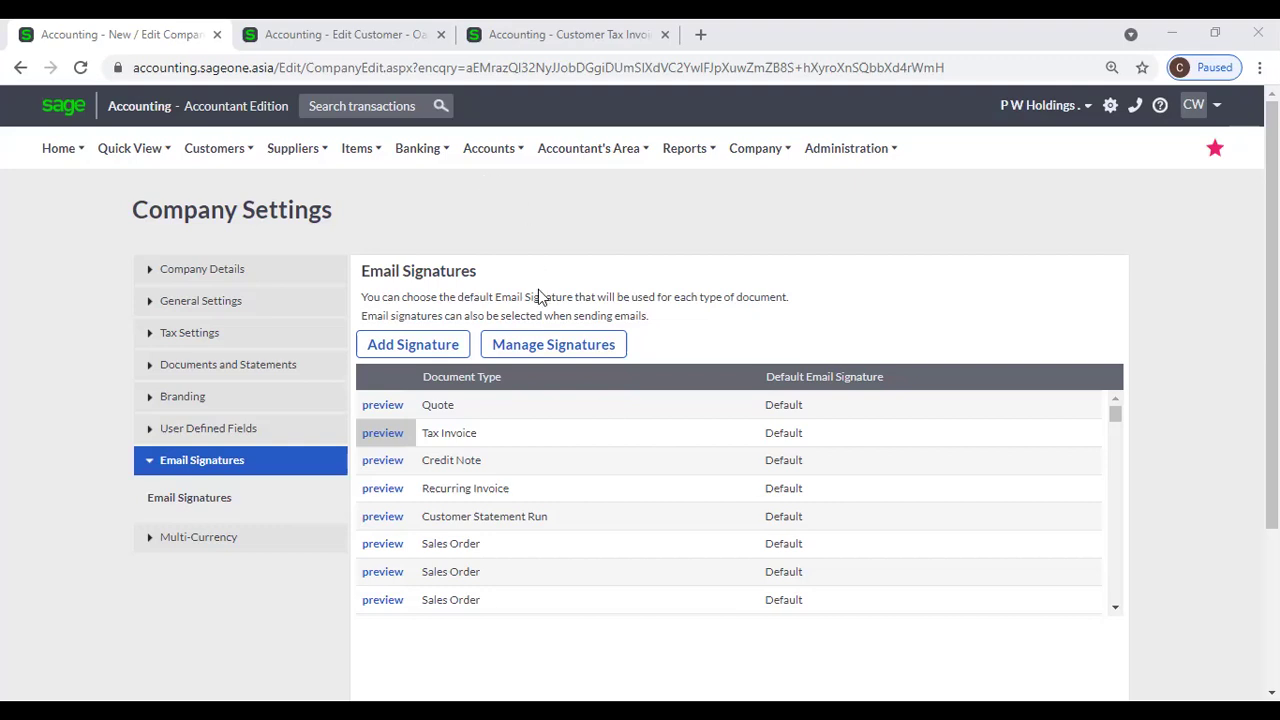
Open the email signature management list and check its view filter options
left_click(554, 340)
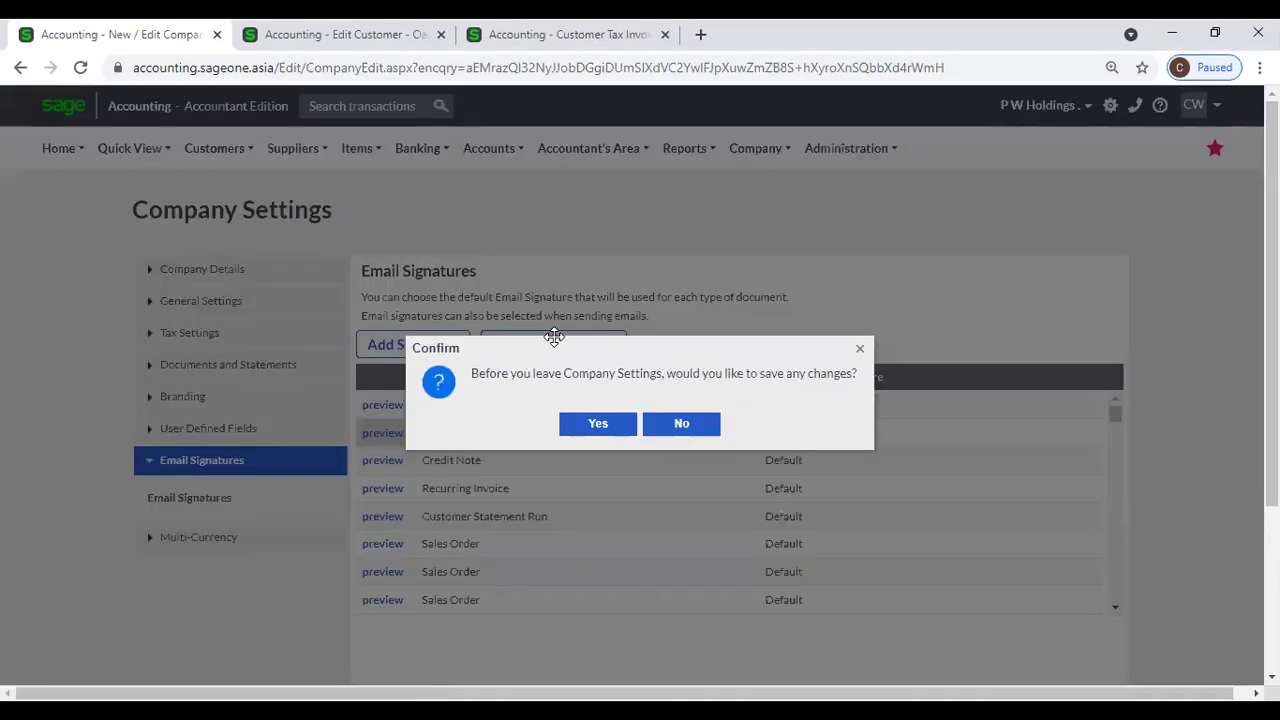
left_click(859, 352)
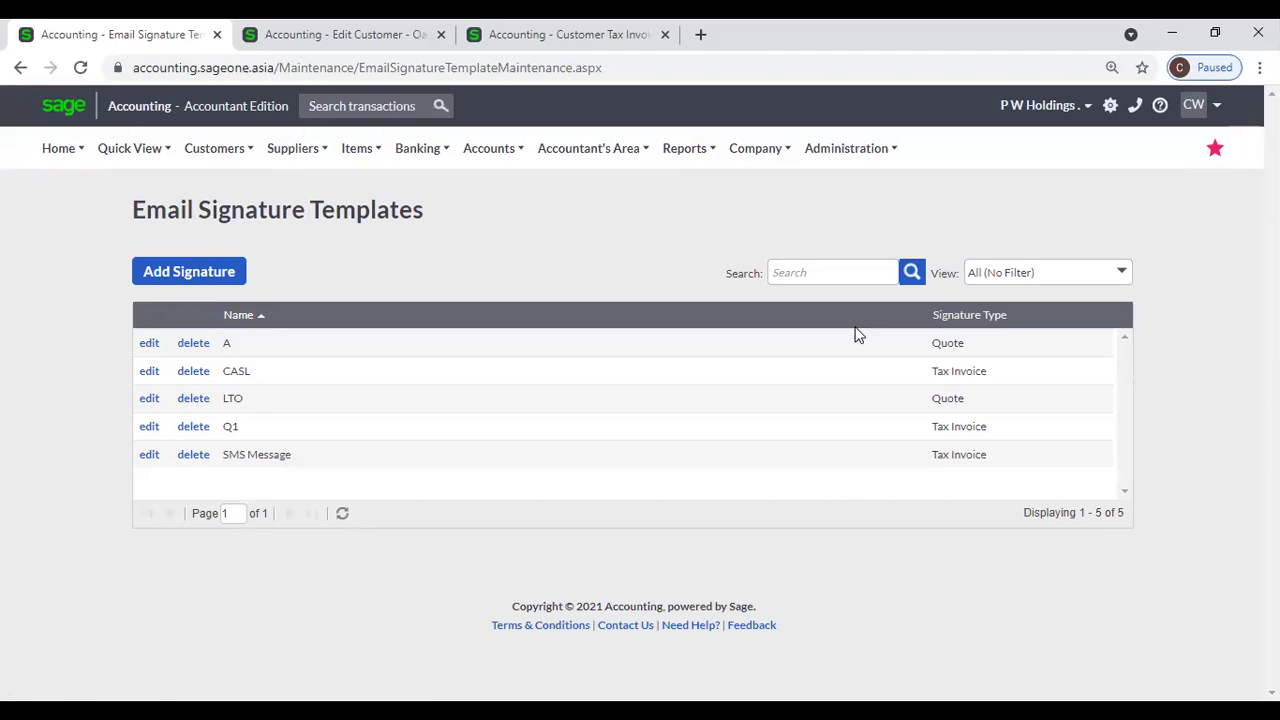
left_click(1106, 277)
left_click(1128, 279)
left_click(1162, 260)
Return to the company's Email Signatures settings and review the default signatures selectable for Tax Invoice and Quote
left_click(18, 68)
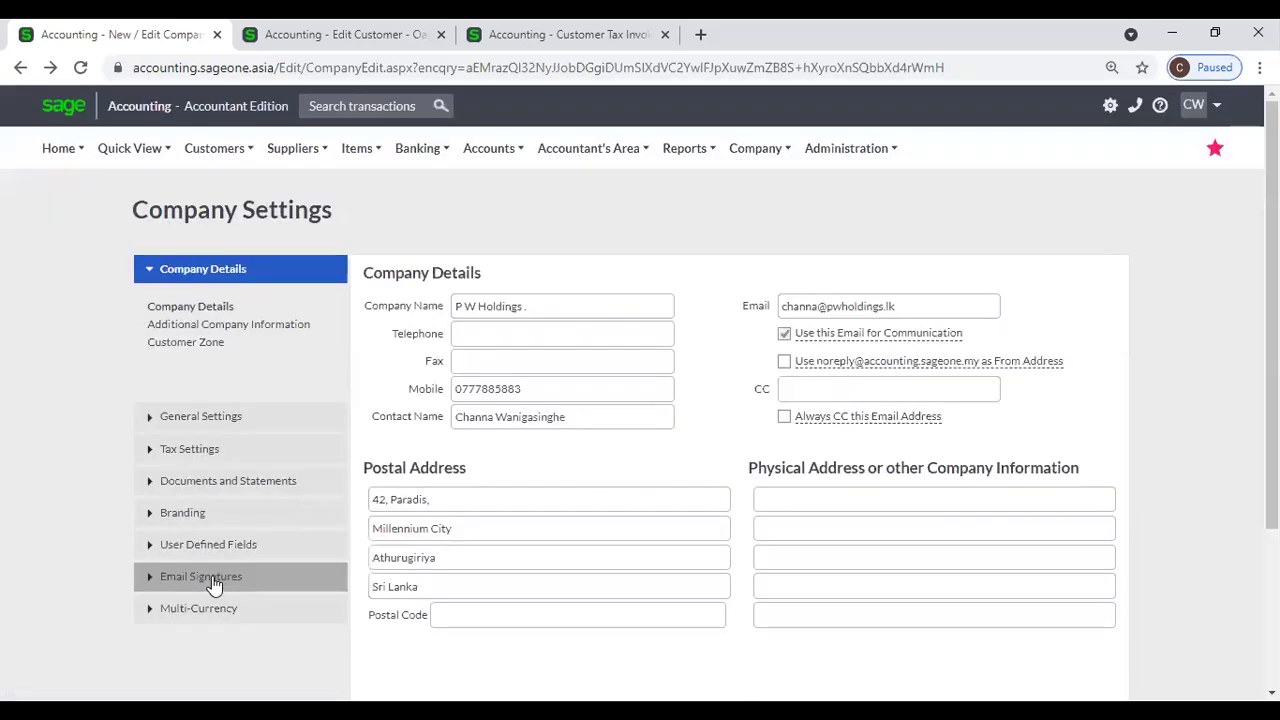
left_click(212, 580)
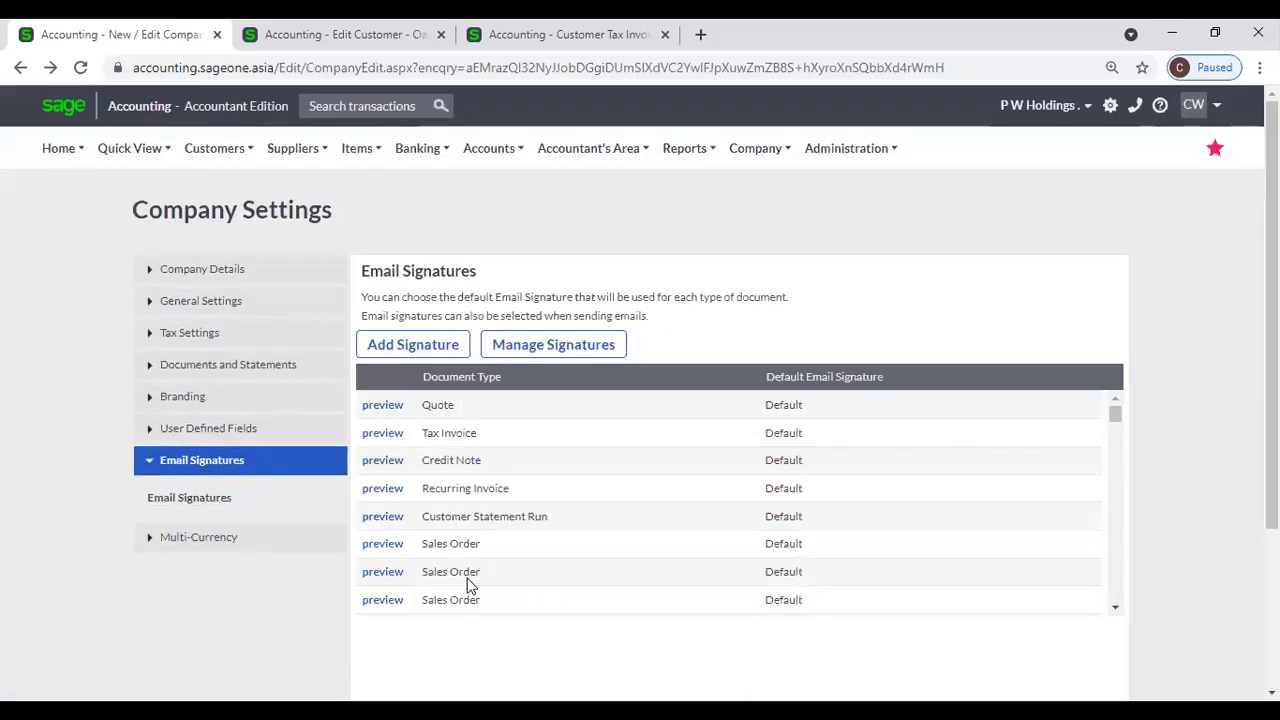
left_click(786, 433)
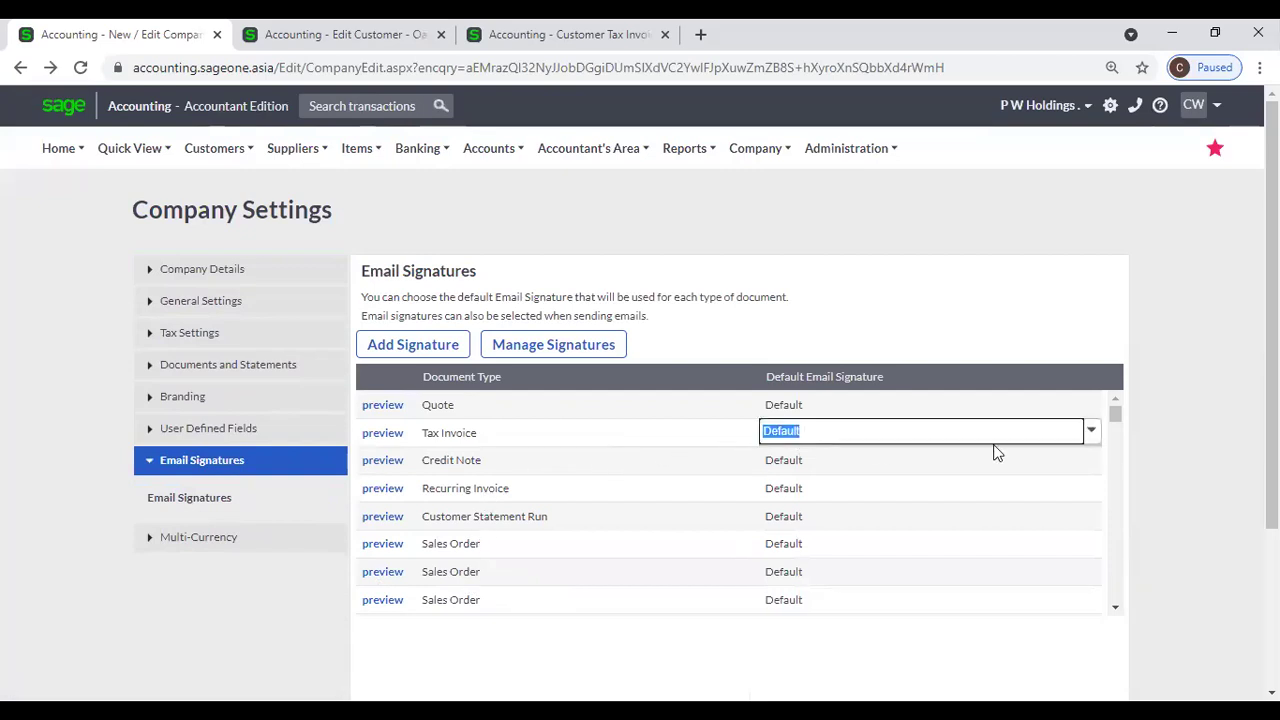
left_click(1093, 433)
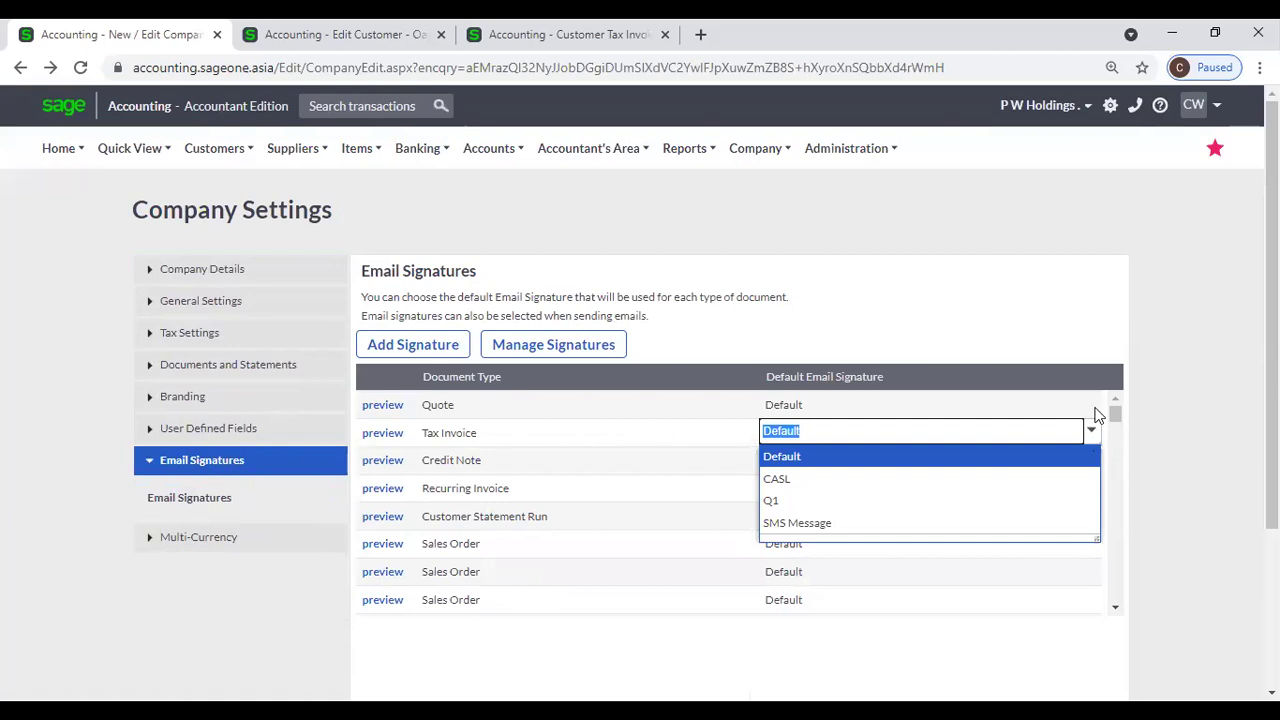
left_click(1096, 406)
left_click(1094, 406)
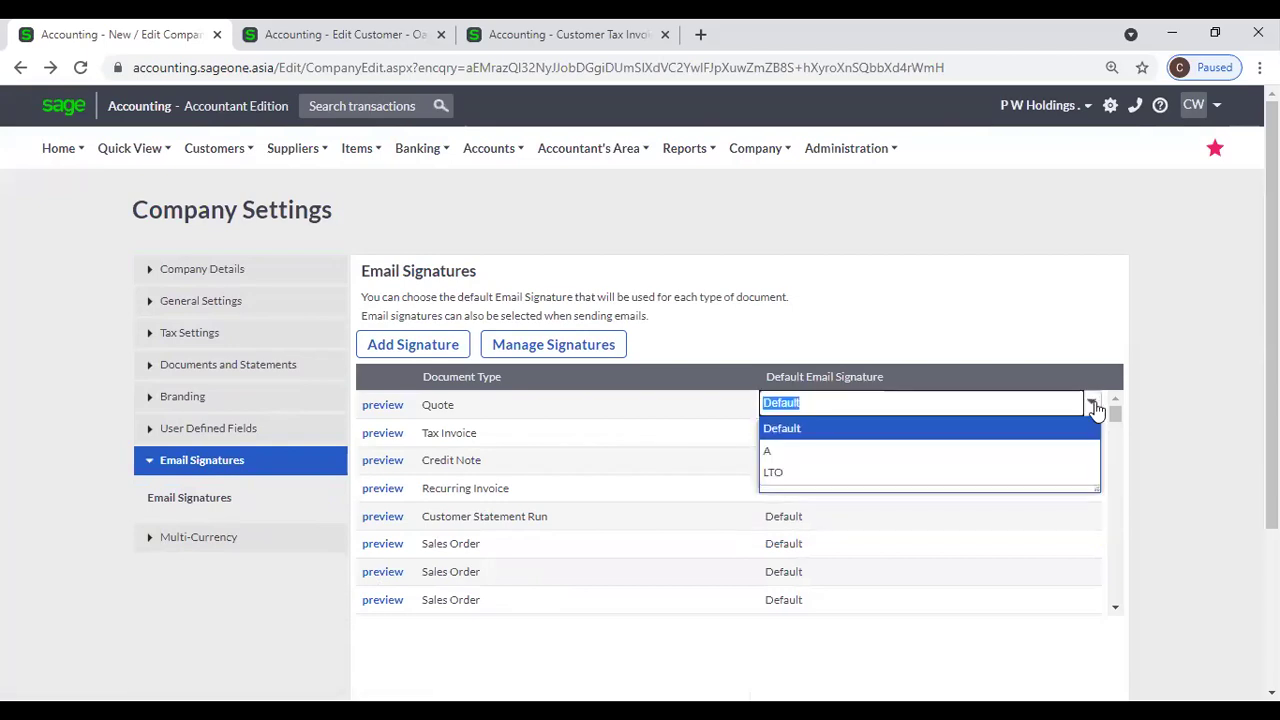
left_click(1068, 340)
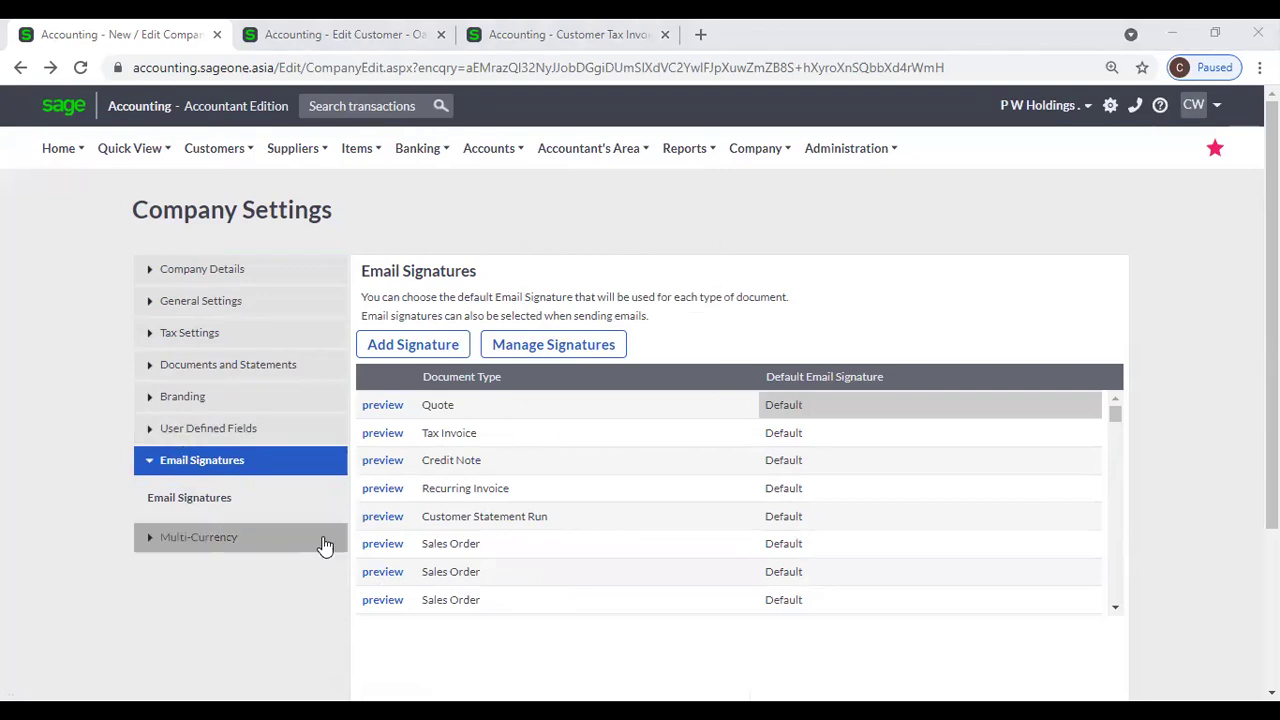
Save the company settings while leaving for the signature management list, and examine the CASL template
left_click(560, 352)
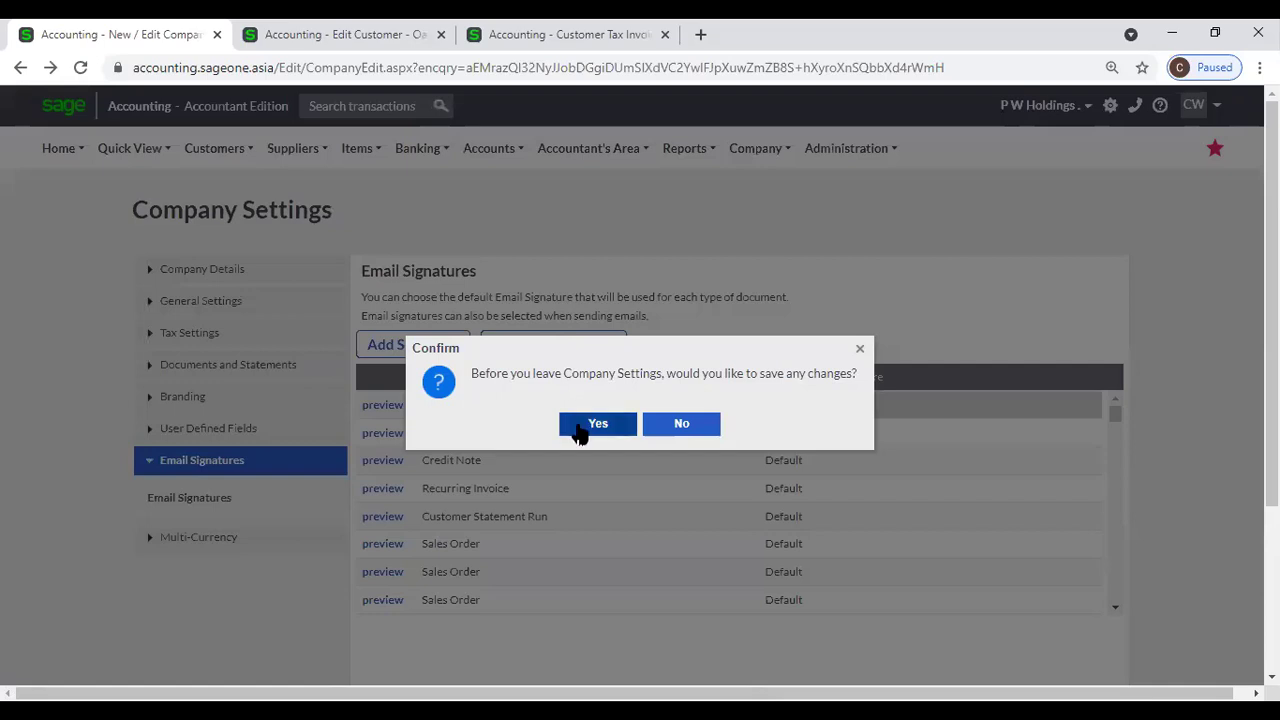
left_click(577, 421)
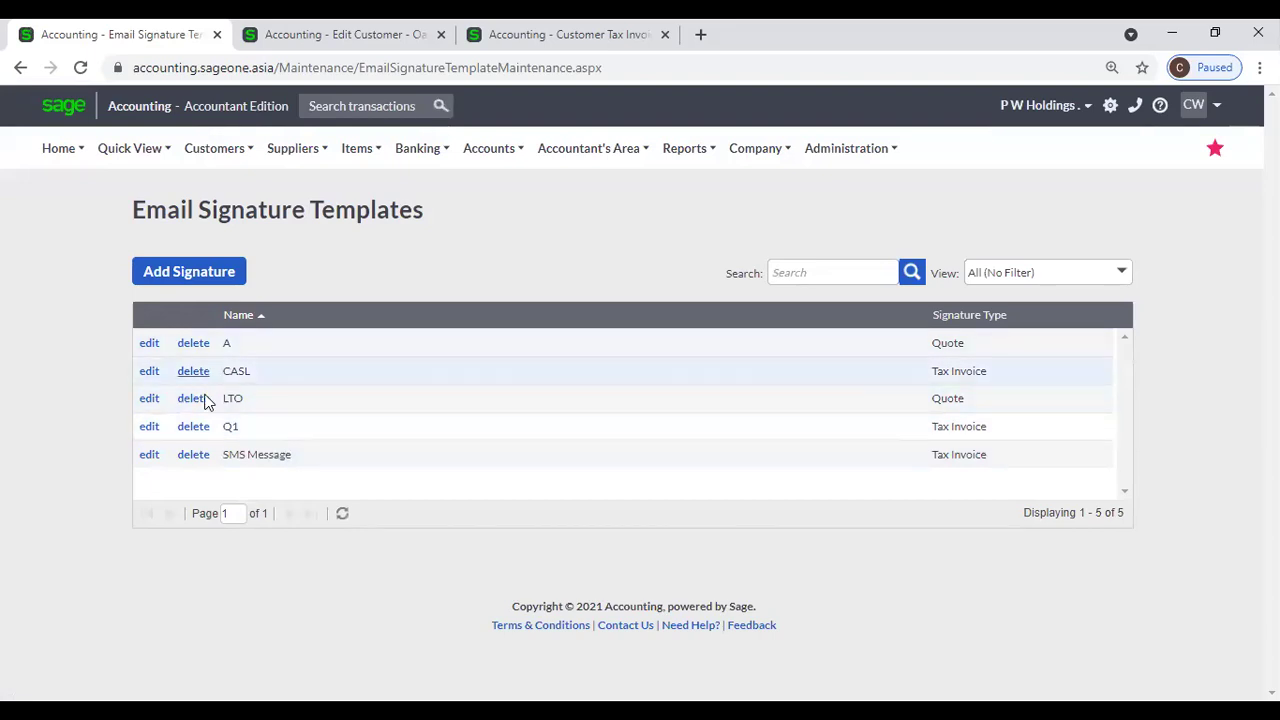
left_click(150, 372)
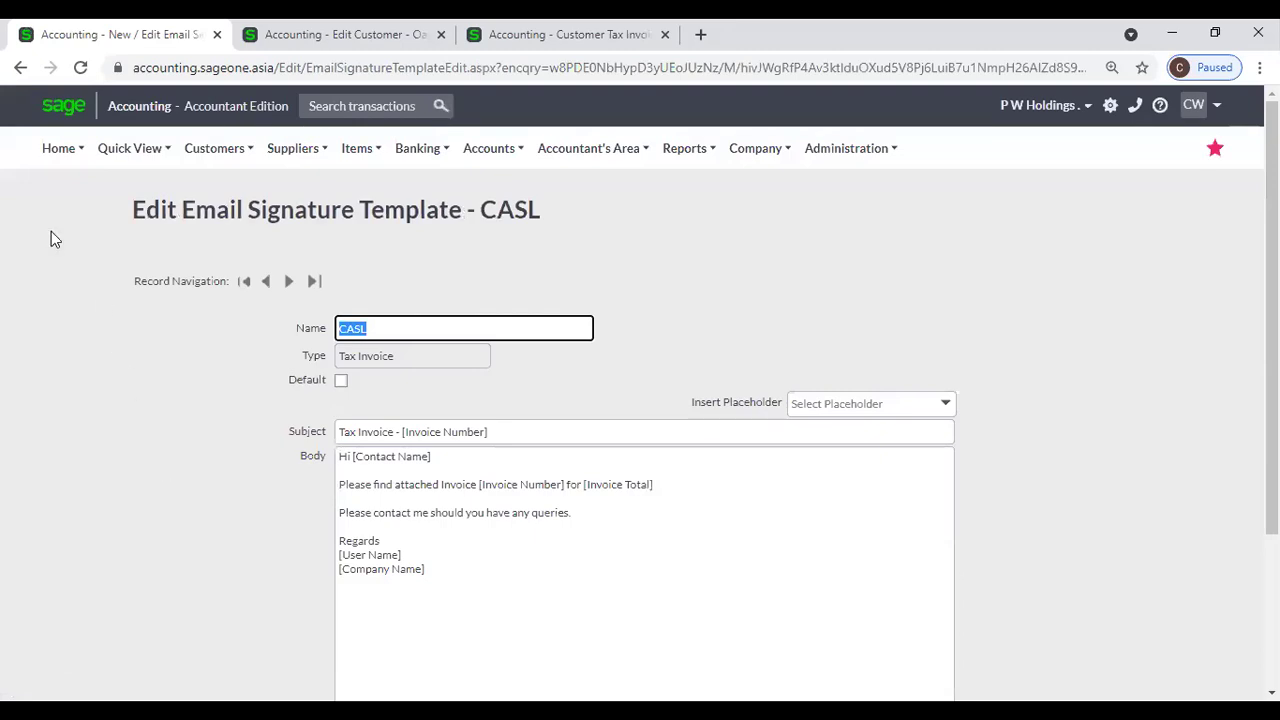
left_click(20, 67)
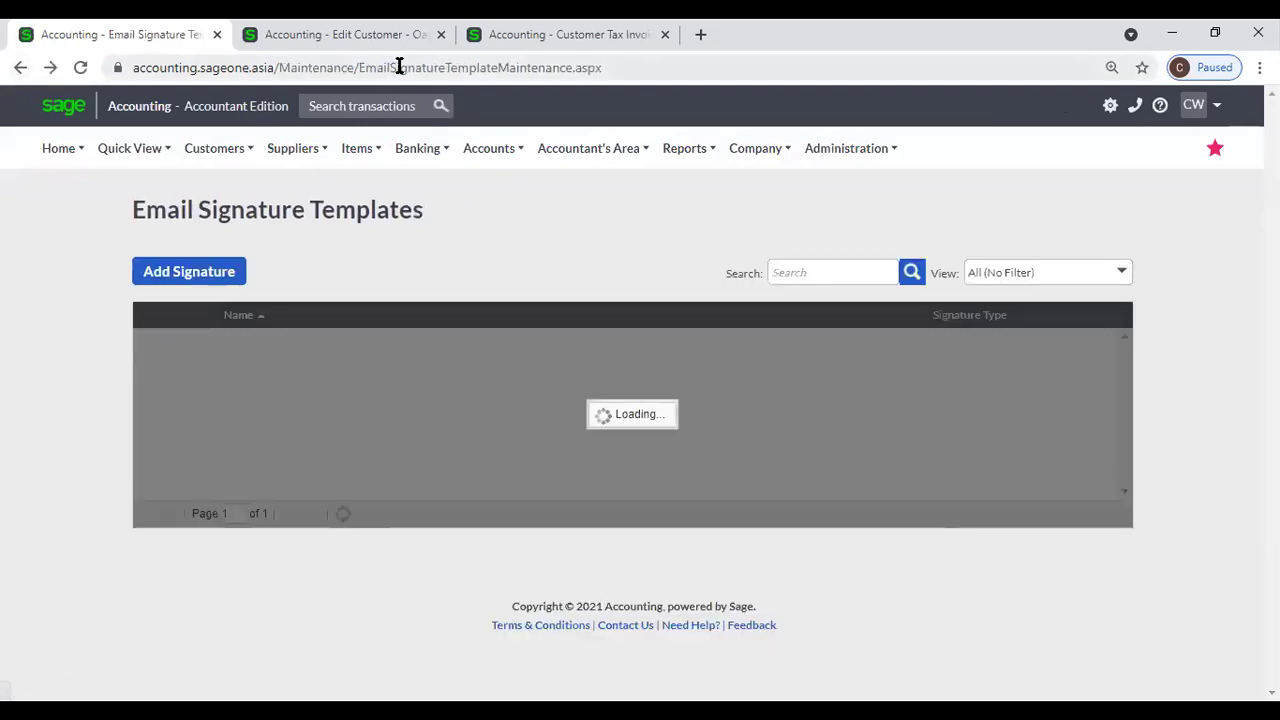
Close the Edit Customer browser tab
left_click(441, 34)
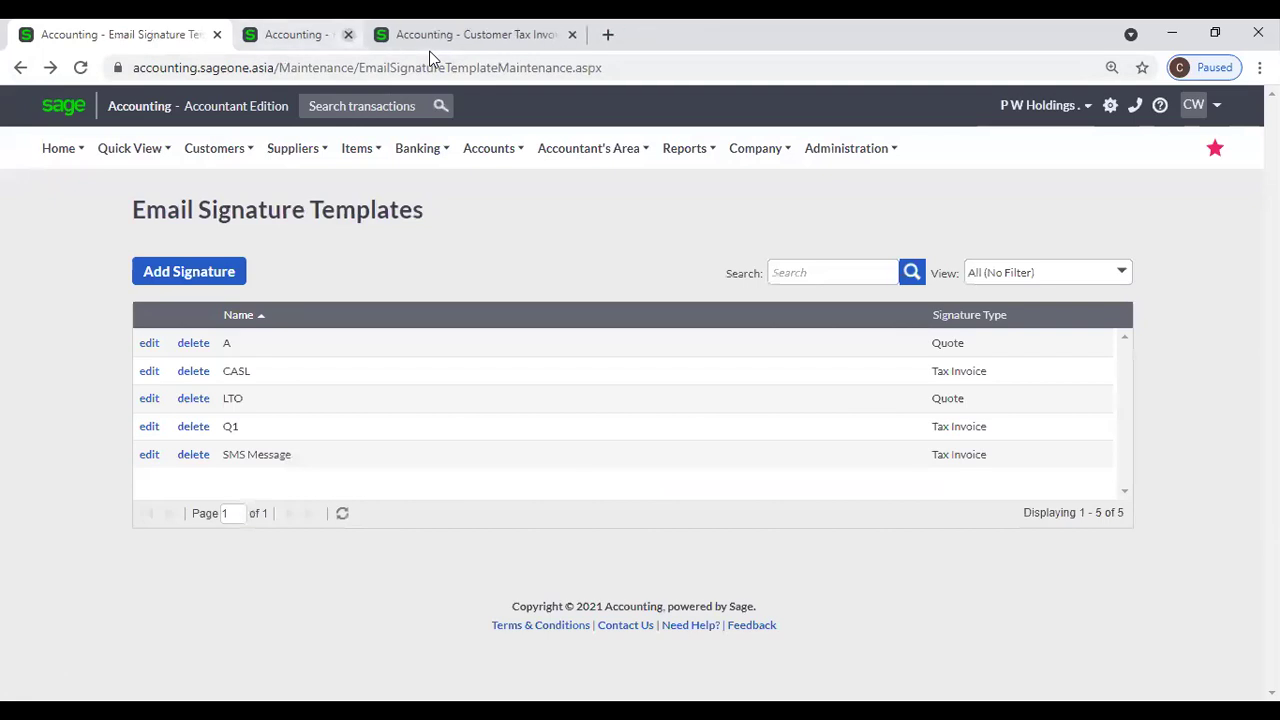
Return to the company settings and review the Multi-Currency list of currencies and exchange rates
left_click(20, 67)
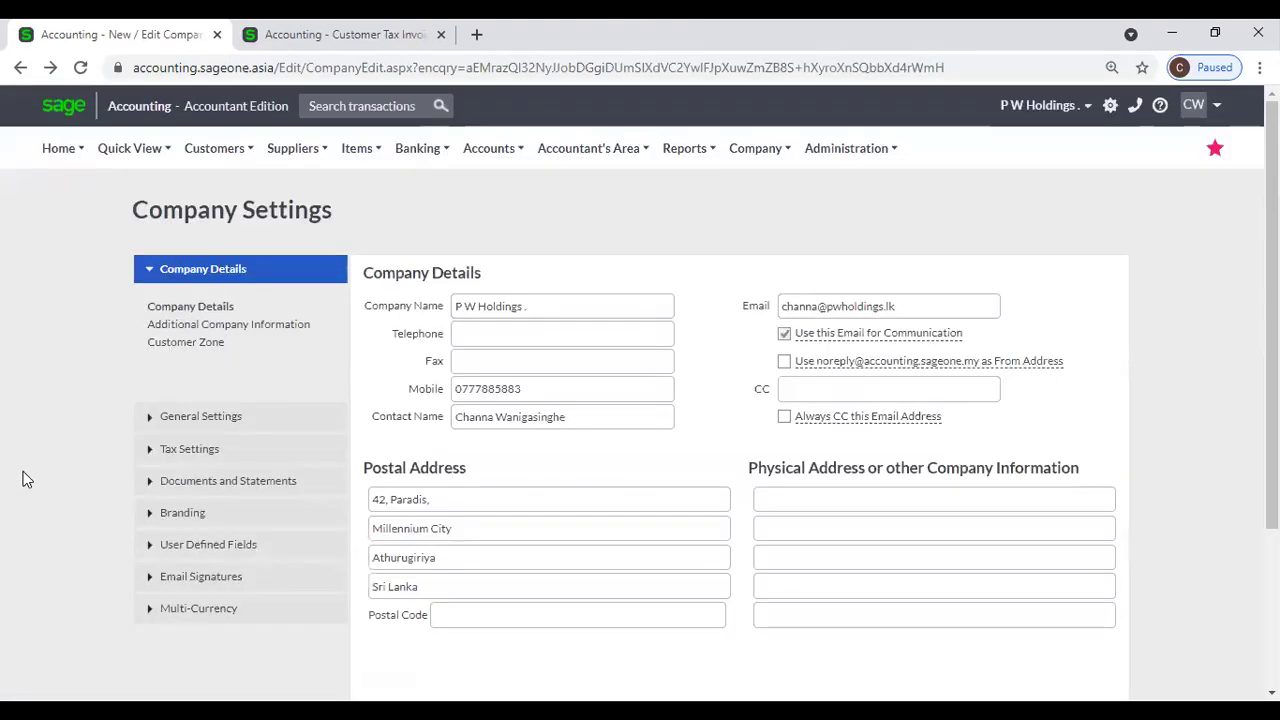
scroll(24, 479, "down", 1)
left_click(192, 514)
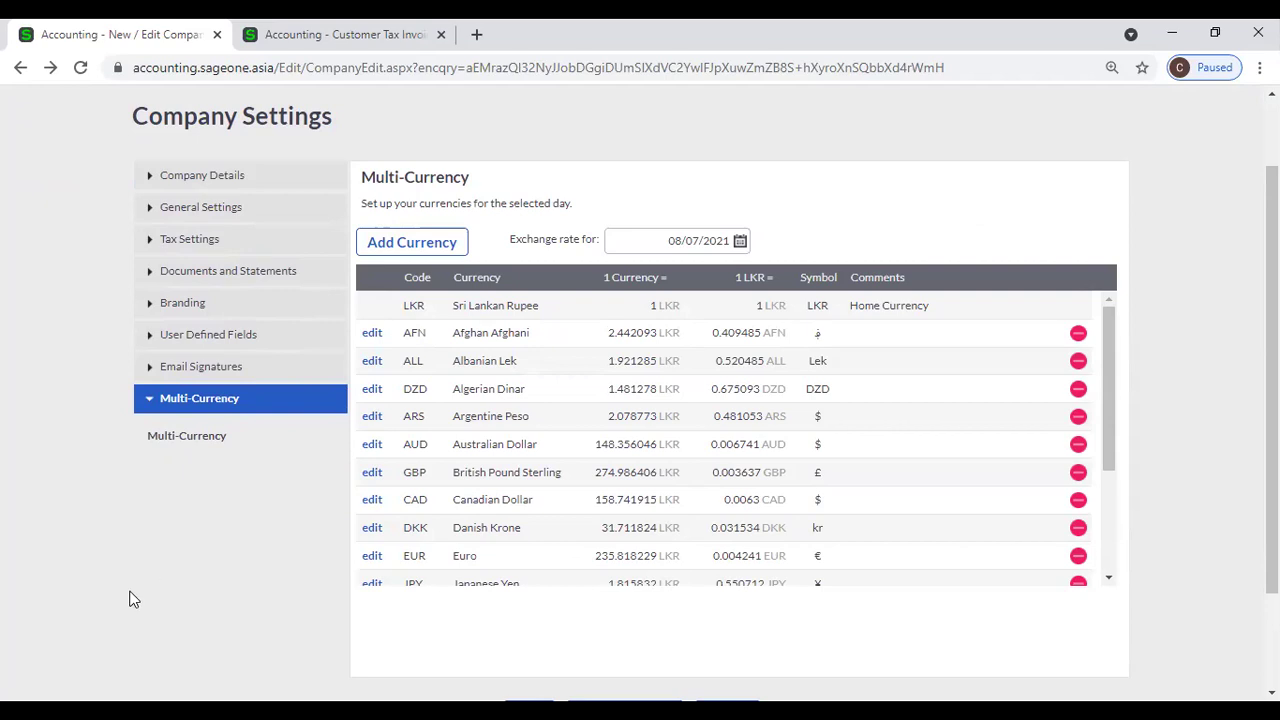
scroll(133, 599, "up", 2)
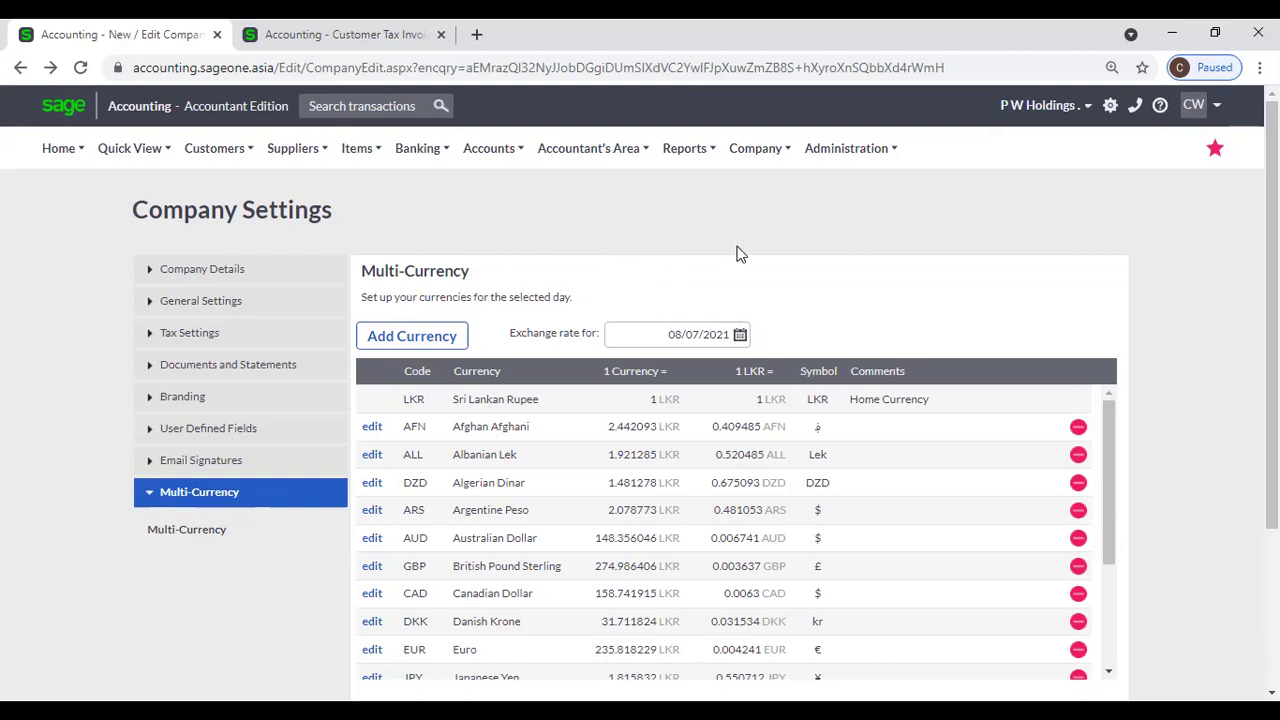
Open the account's profile and go to the subscription upgrade to review its company, user and module license options
mouse_move(825, 160)
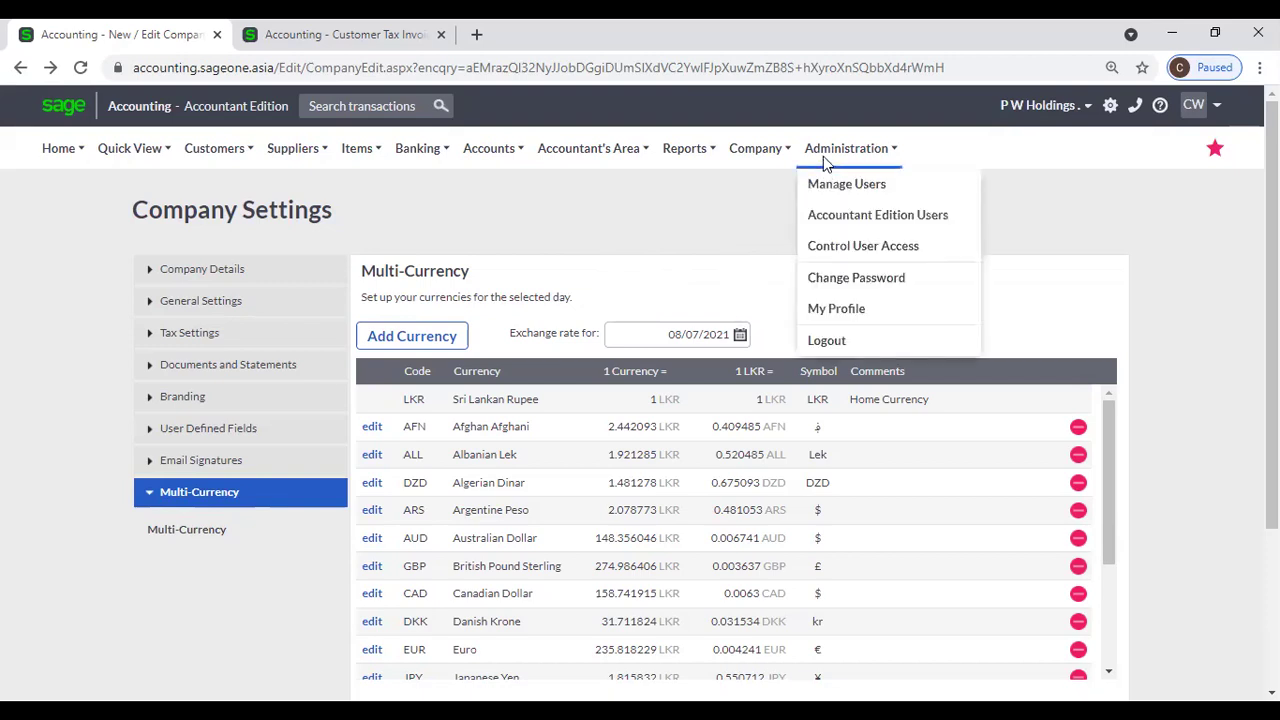
left_click(831, 310)
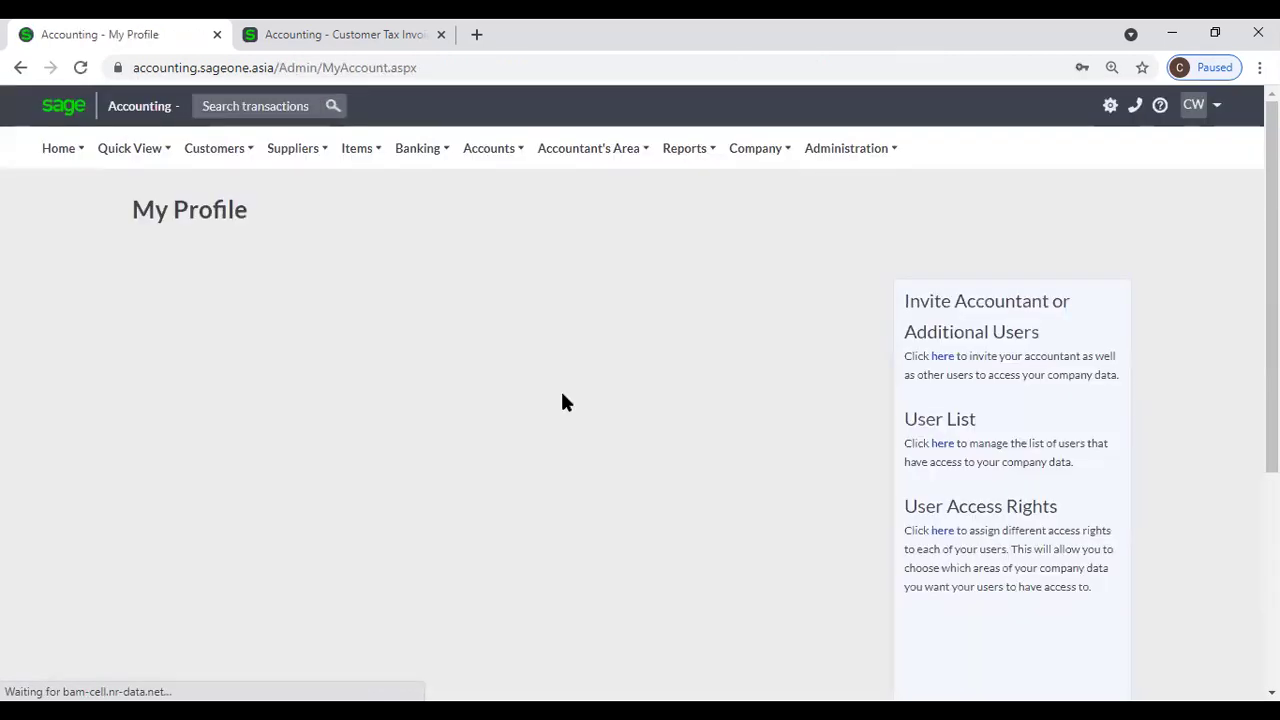
scroll(562, 410, "down", 2)
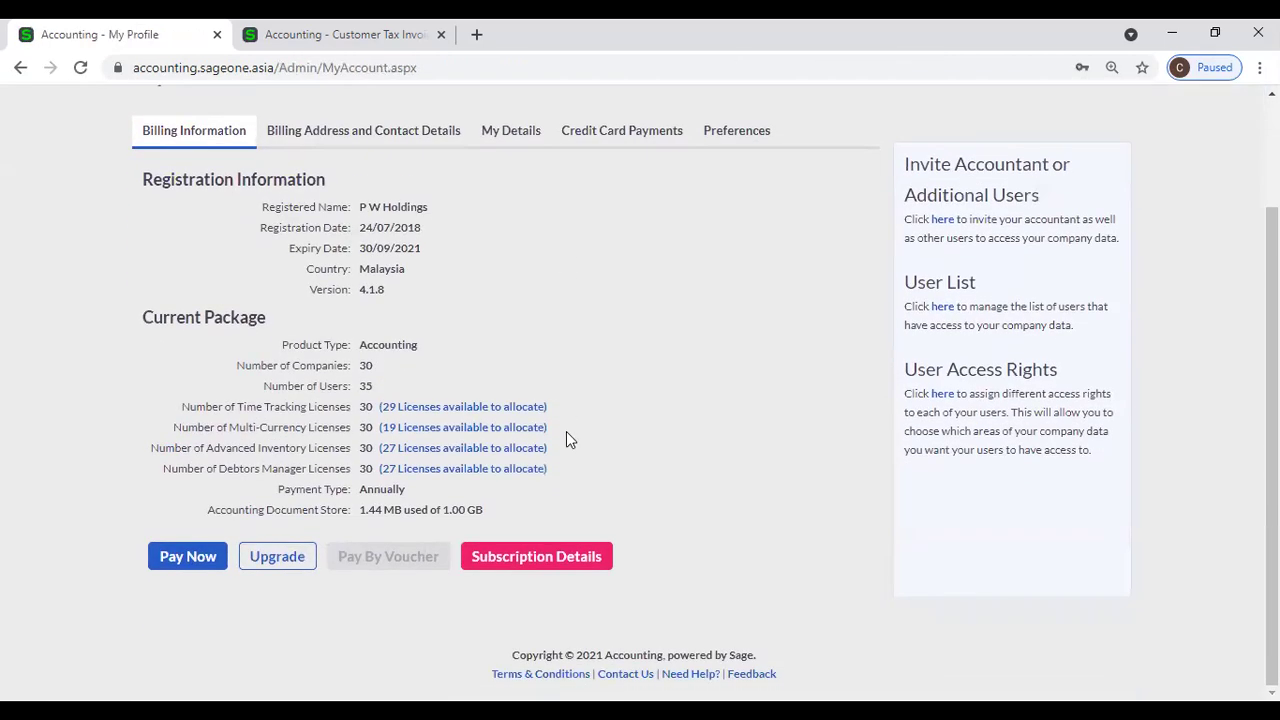
left_click(290, 565)
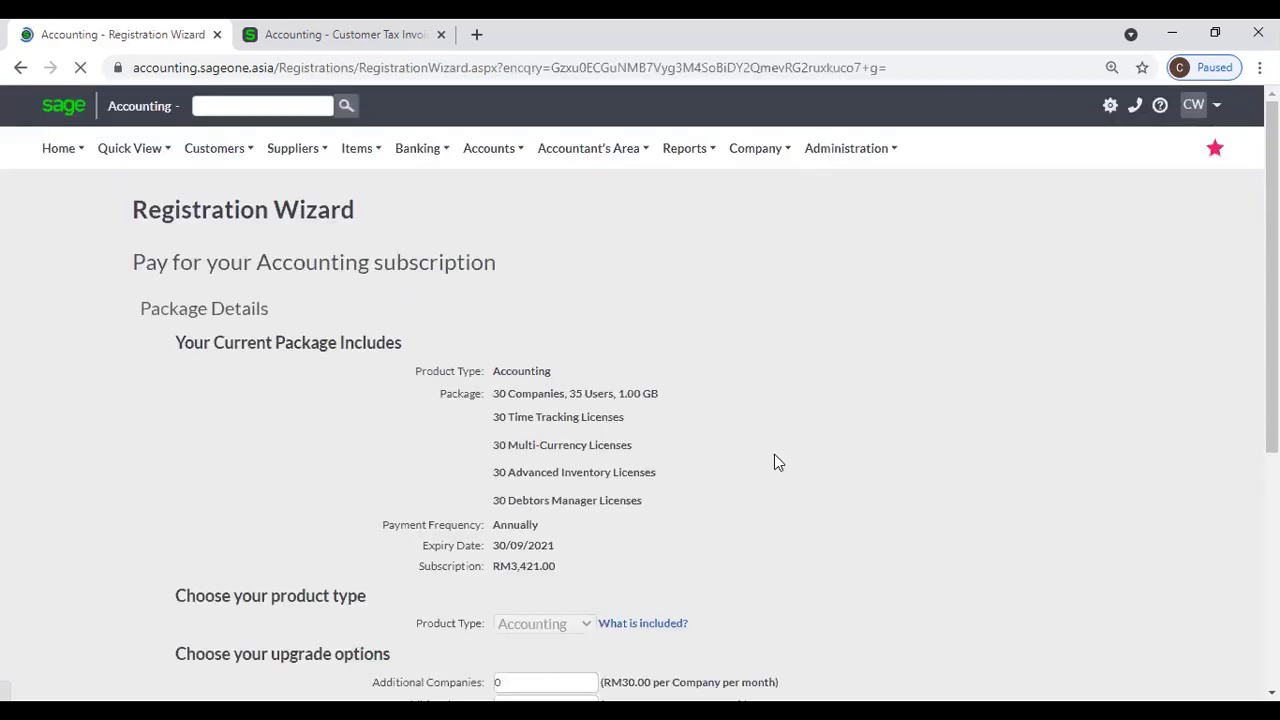
scroll(774, 458, "down", 4)
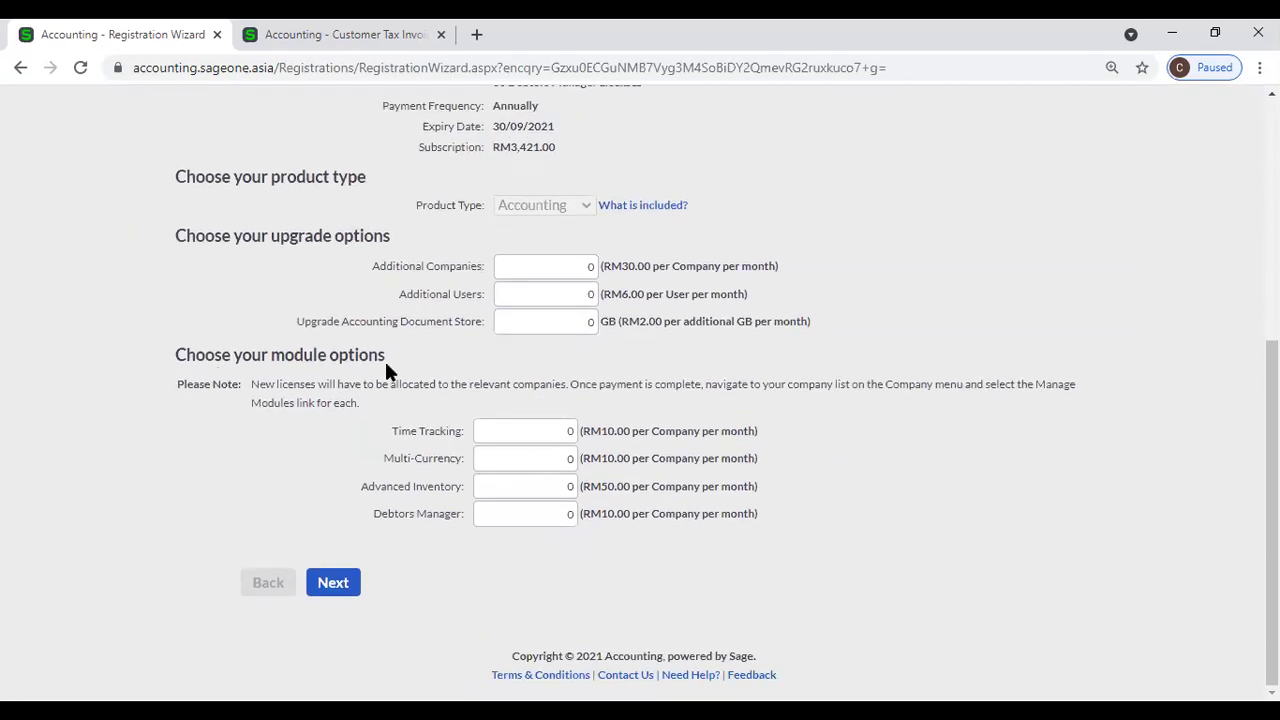
Set the additional Multi-Currency licenses to 1 in the upgrade's module options
left_click(498, 458)
type("1")
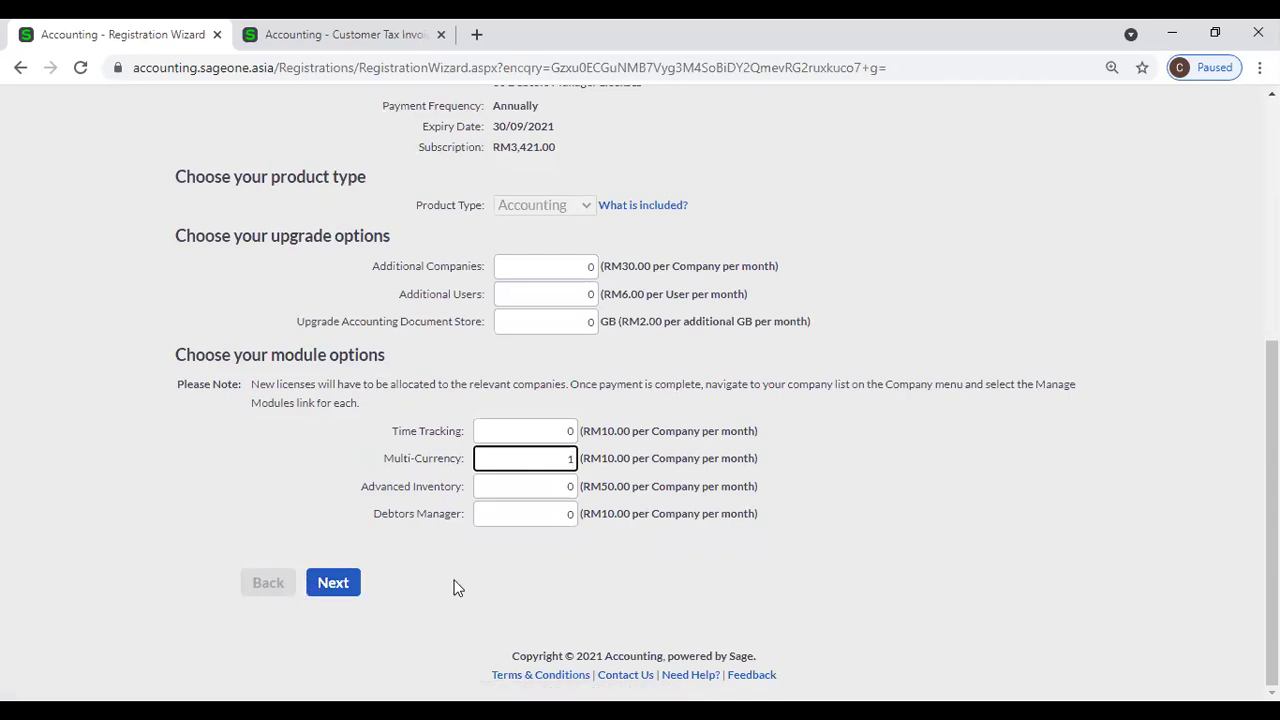
scroll(455, 587, "up", 1)
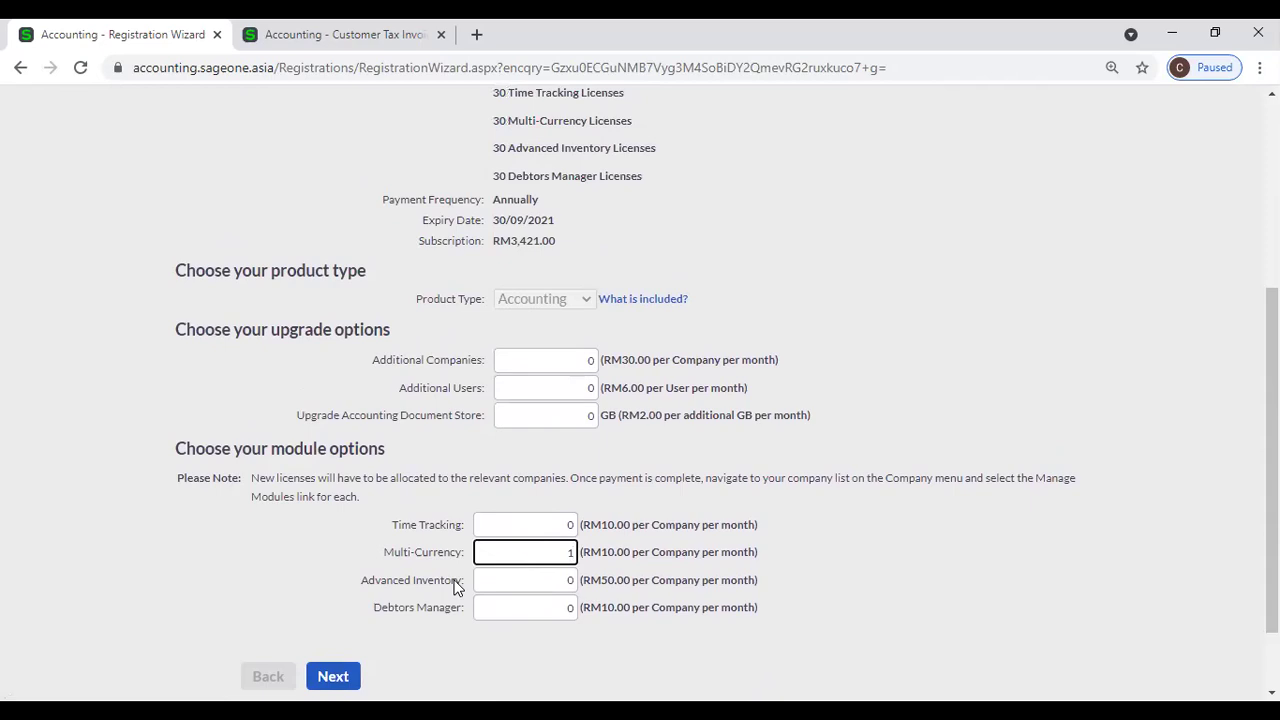
scroll(455, 587, "up", 3)
Leave the upgrade wizard, switch to the company "P W Holdings.." and open the Multi-Currency section of its company settings
left_click(862, 150)
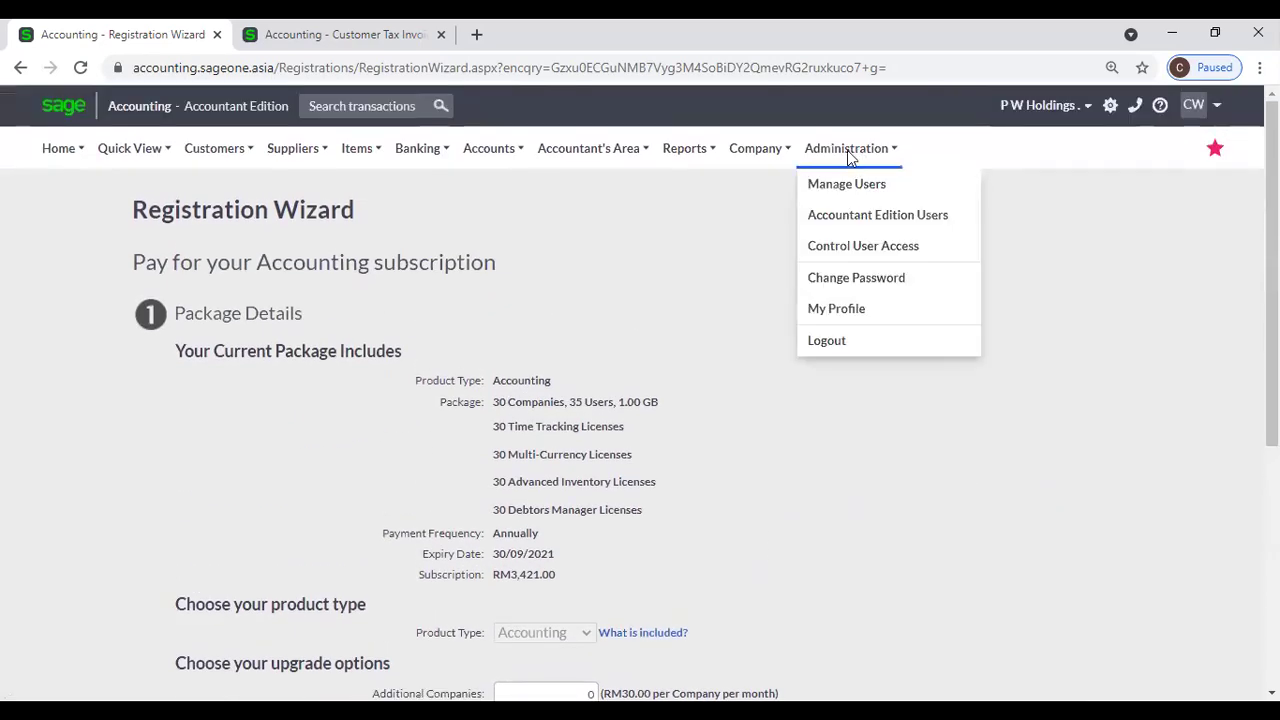
mouse_move(755, 150)
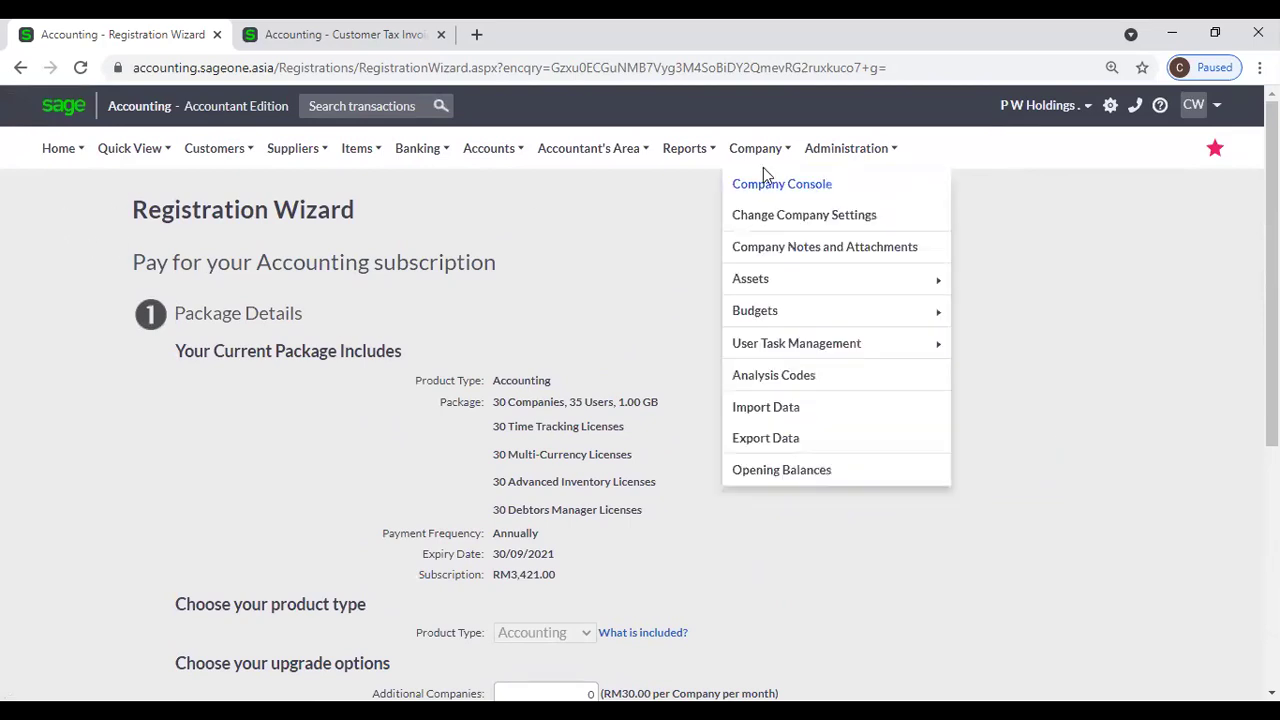
left_click(758, 217)
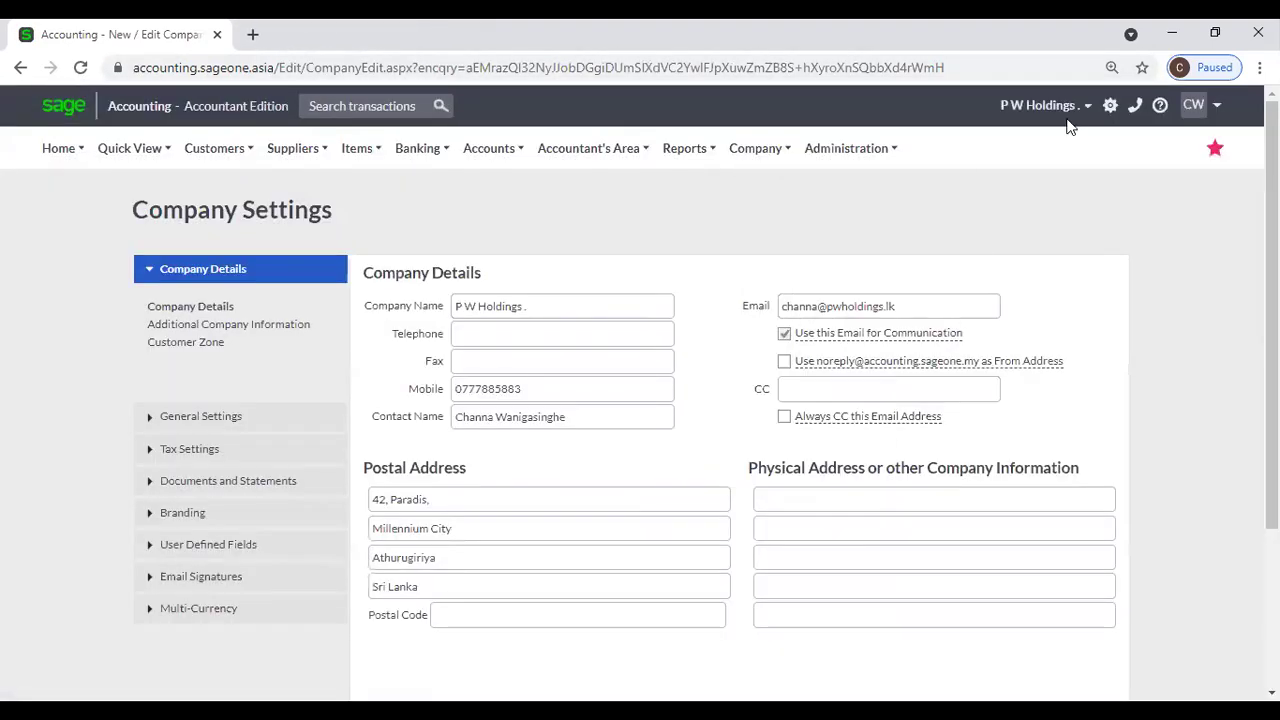
mouse_move(1045, 105)
left_click(946, 135)
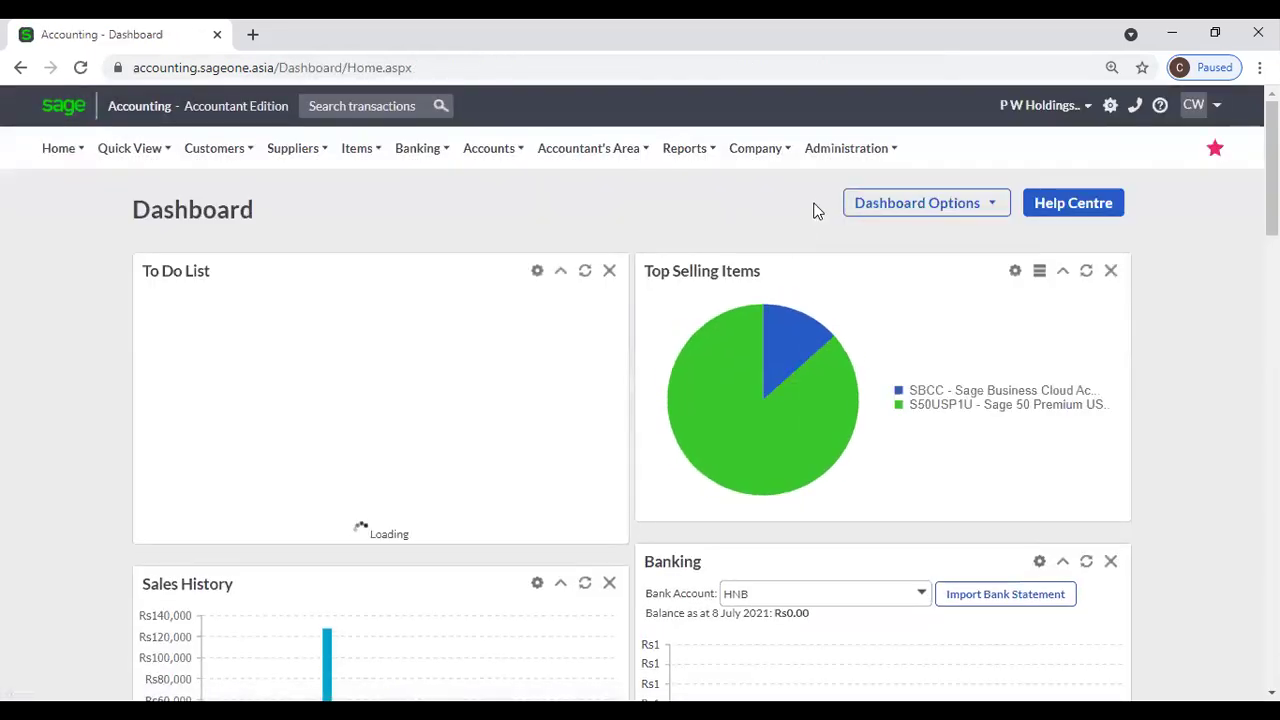
left_click(758, 158)
left_click(757, 216)
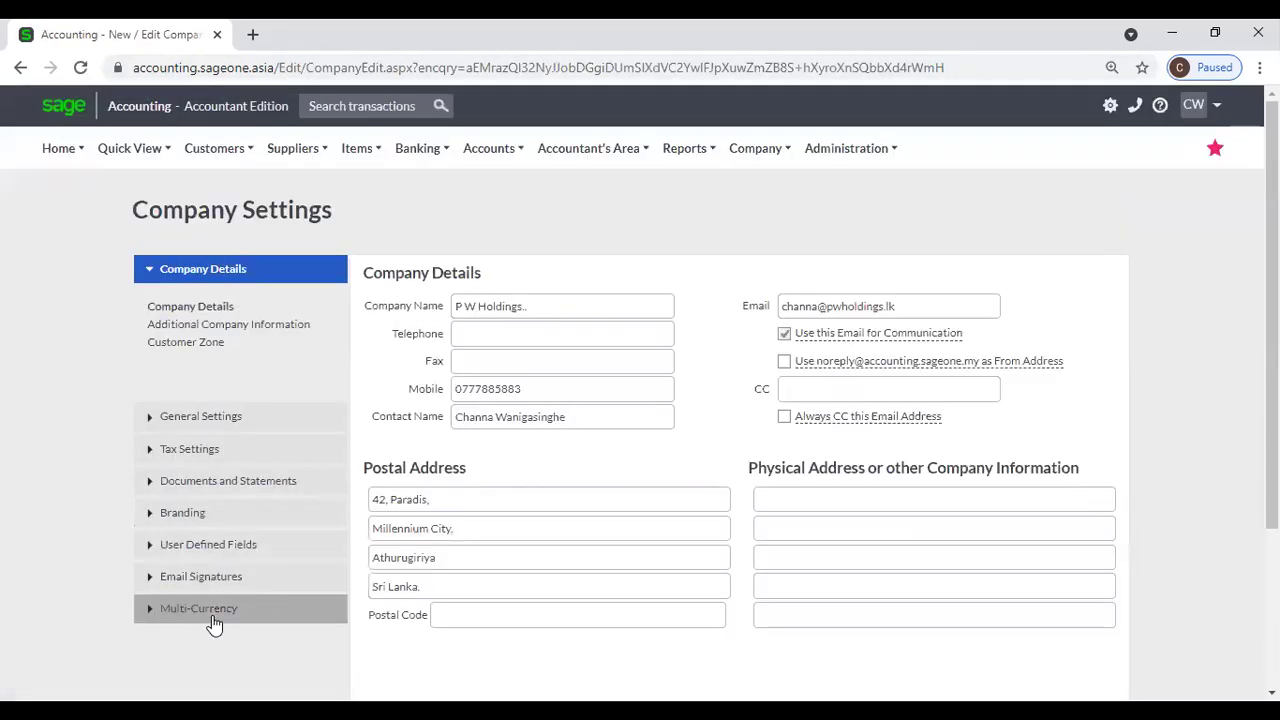
left_click(213, 612)
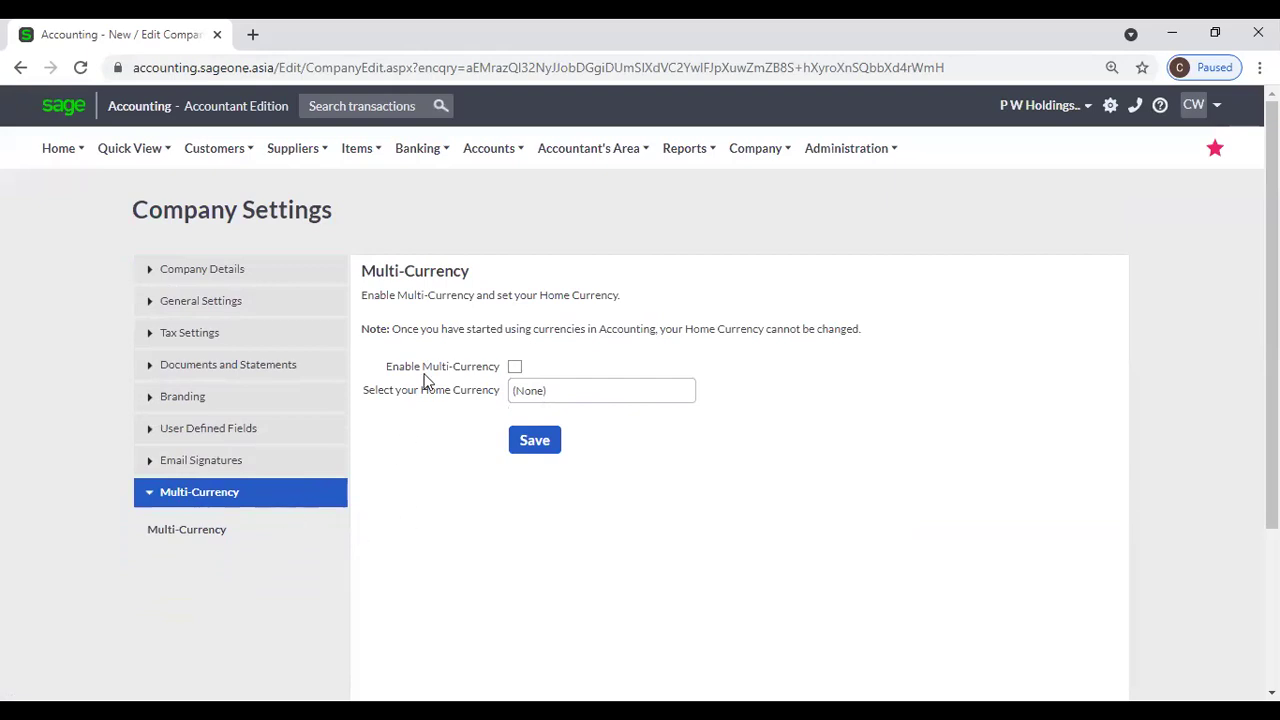
Enable Multi-Currency for this company and select Sri Lankan Rupee as the home currency, without saving
left_click(515, 367)
left_click(677, 391)
left_click(686, 398)
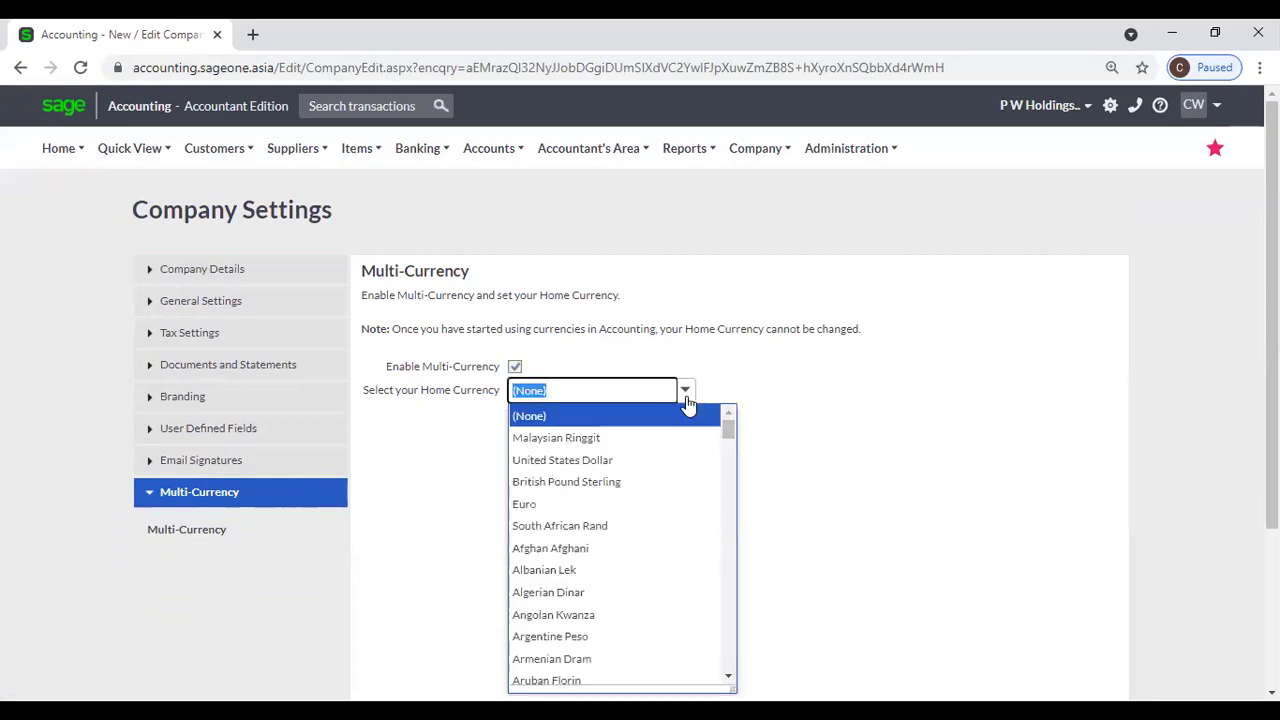
type("So")
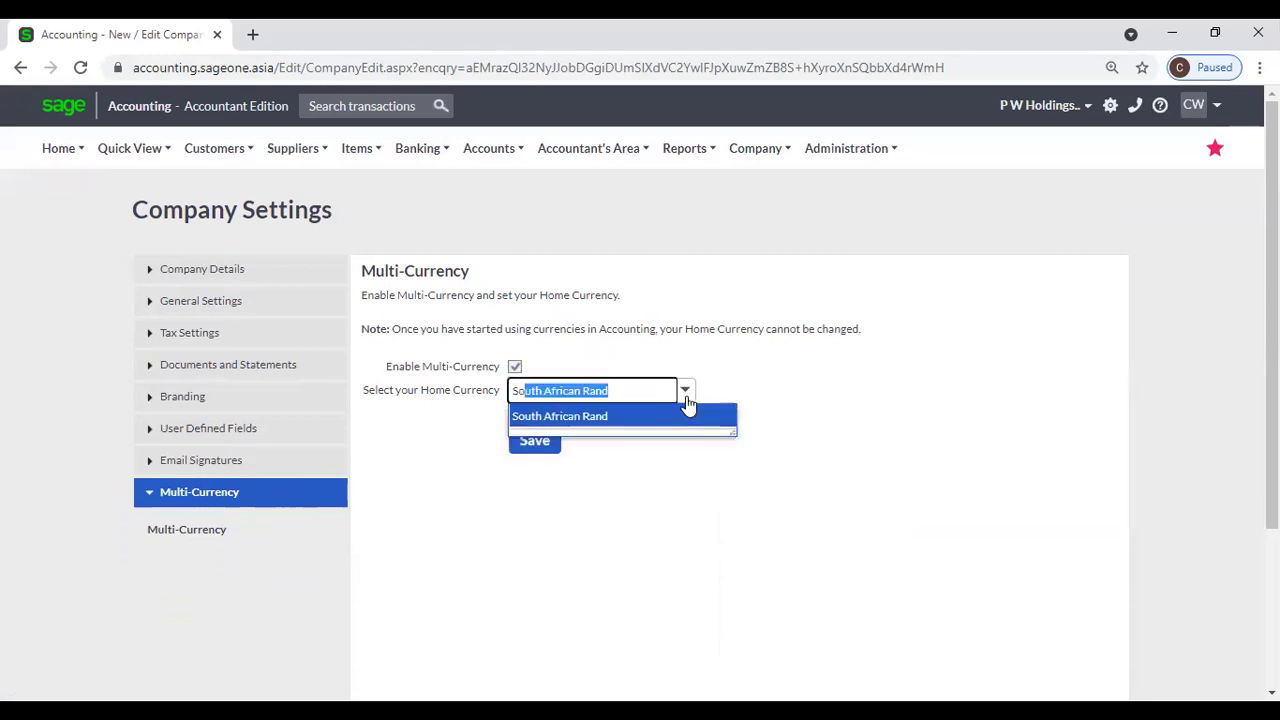
key("BackSpace")
key("BackSpace")
type("r")
left_click(686, 414)
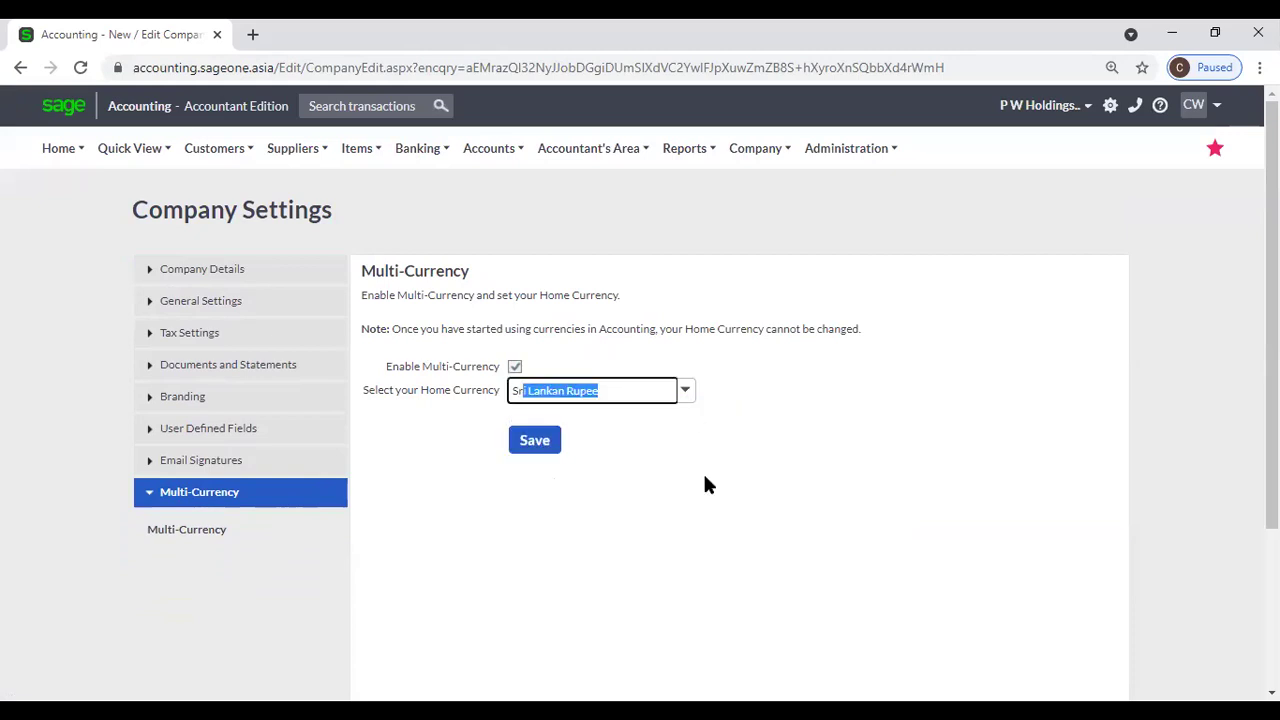
left_click(705, 485)
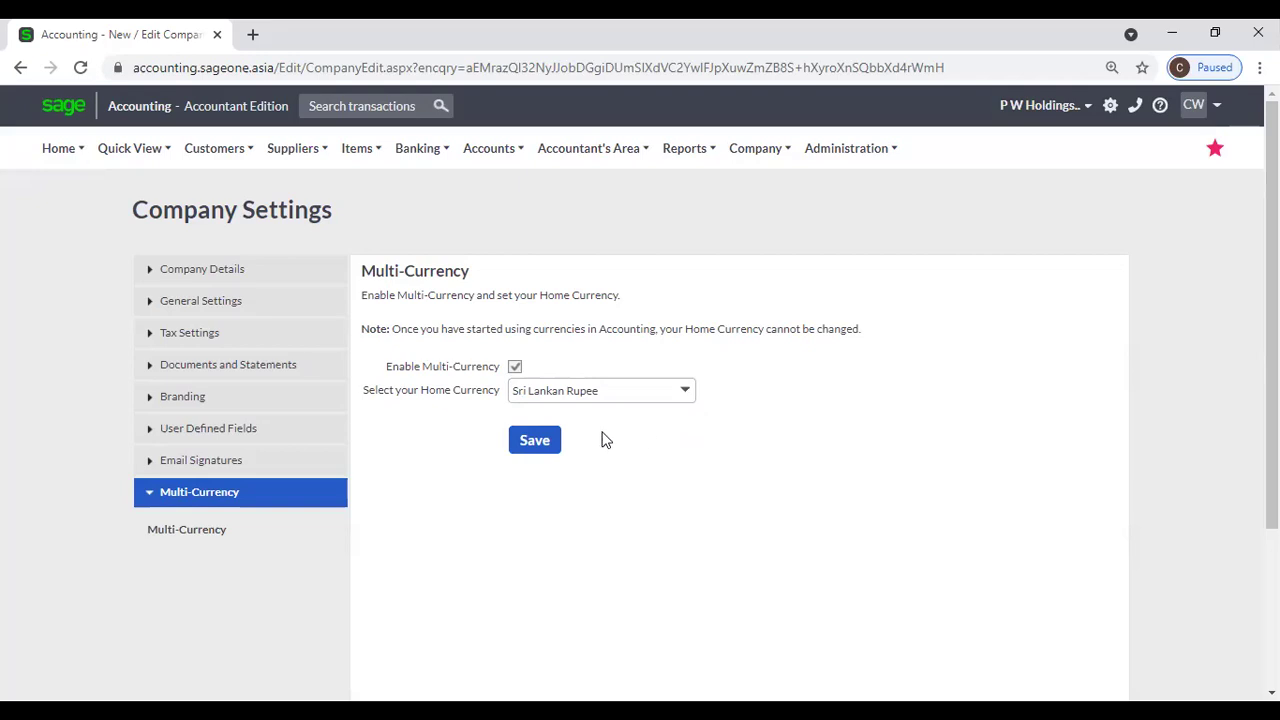
Switch back to the company "P W Holdings ." and open the Multi-Currency section of its company settings
left_click(1040, 105)
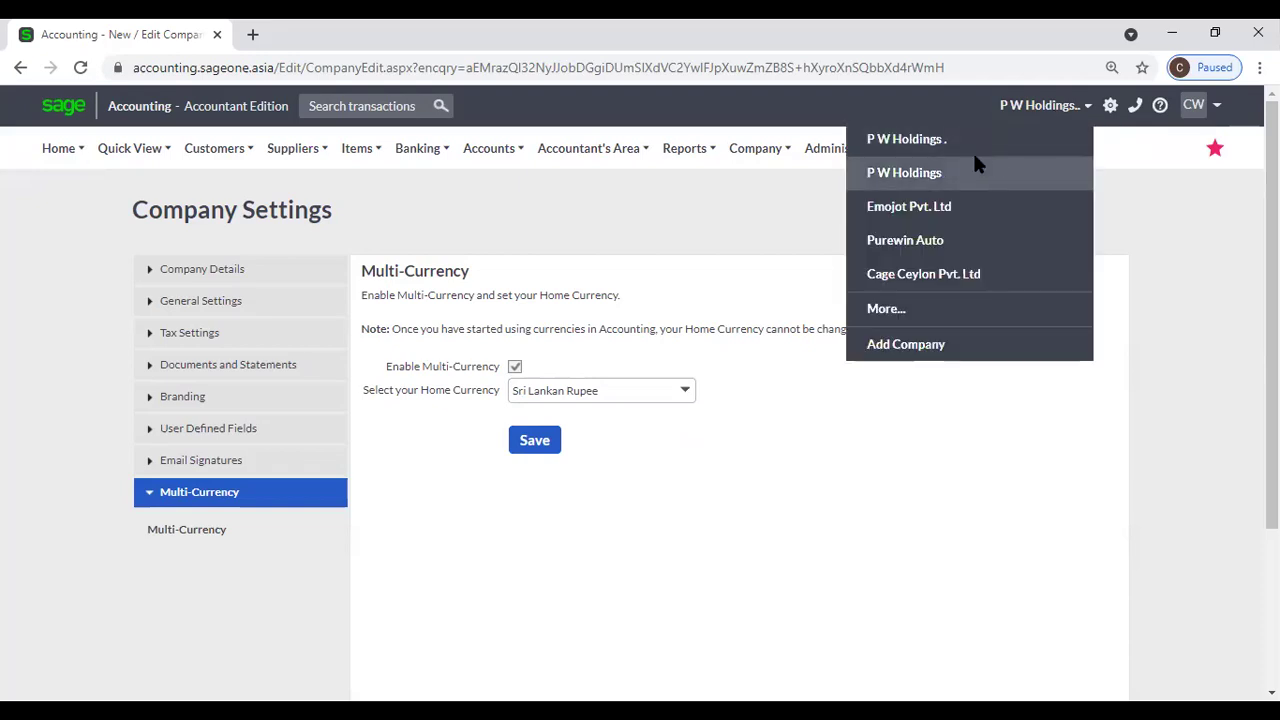
left_click(948, 140)
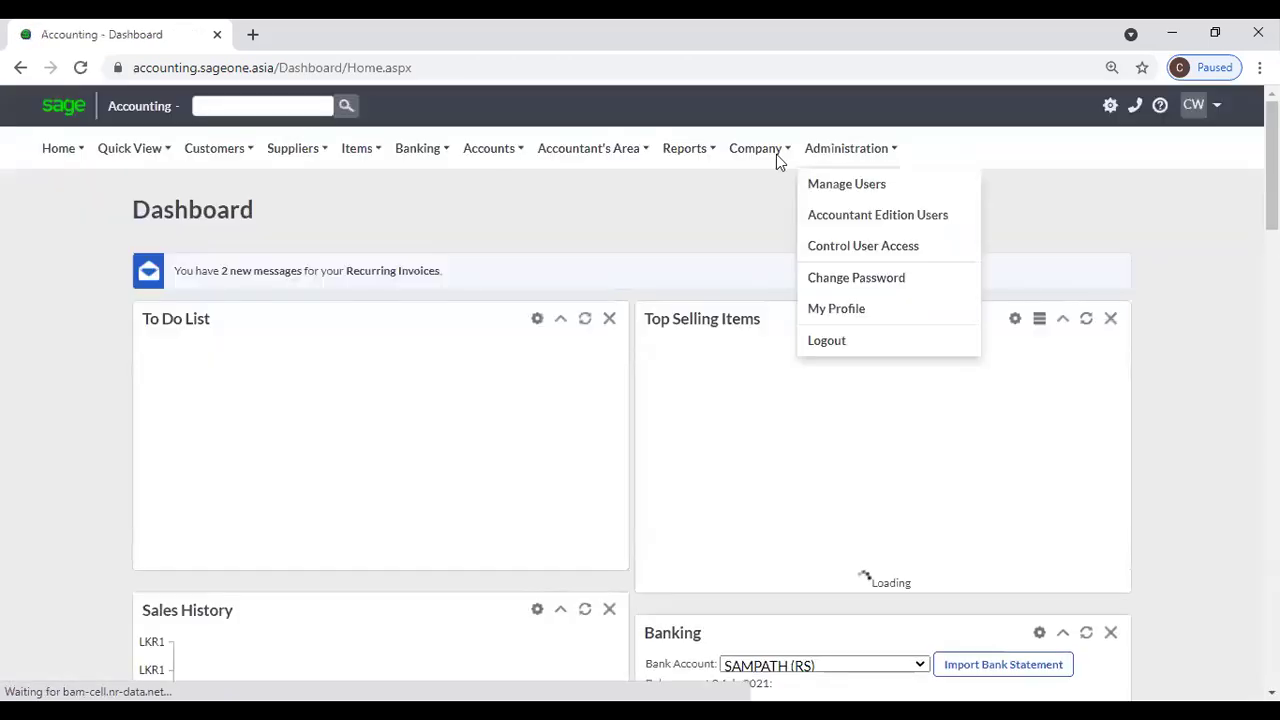
mouse_move(776, 154)
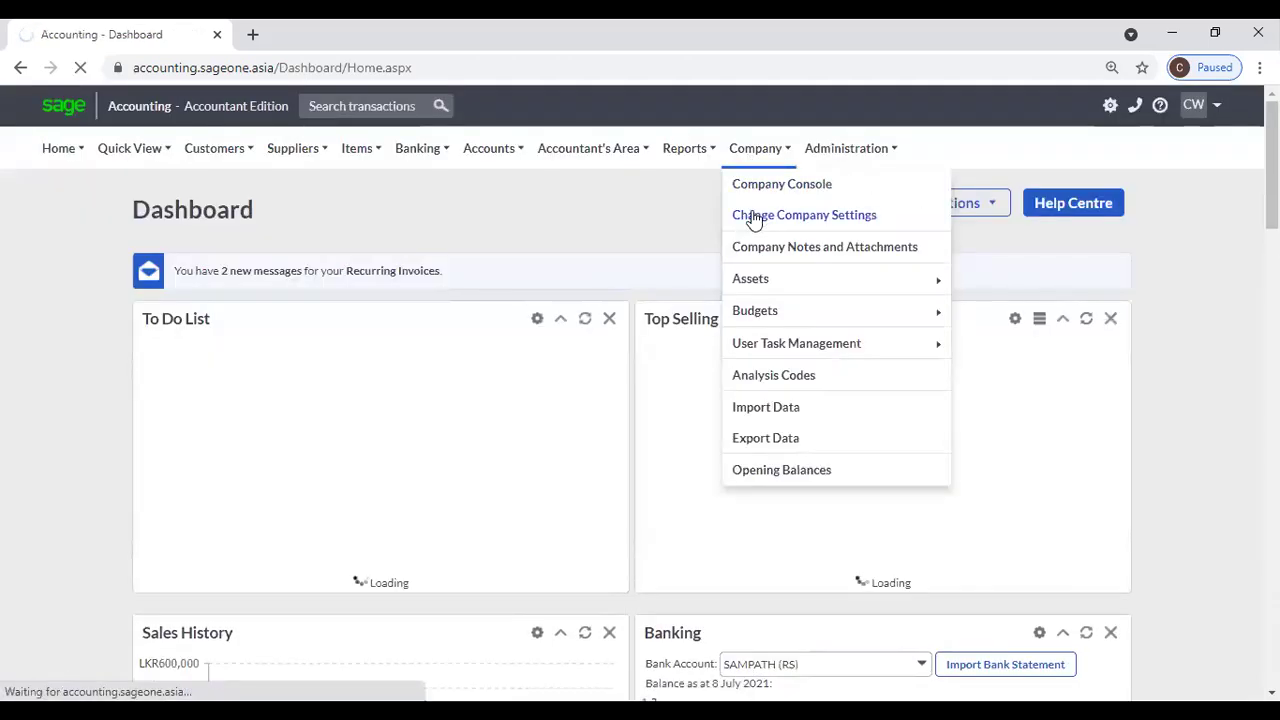
left_click(754, 216)
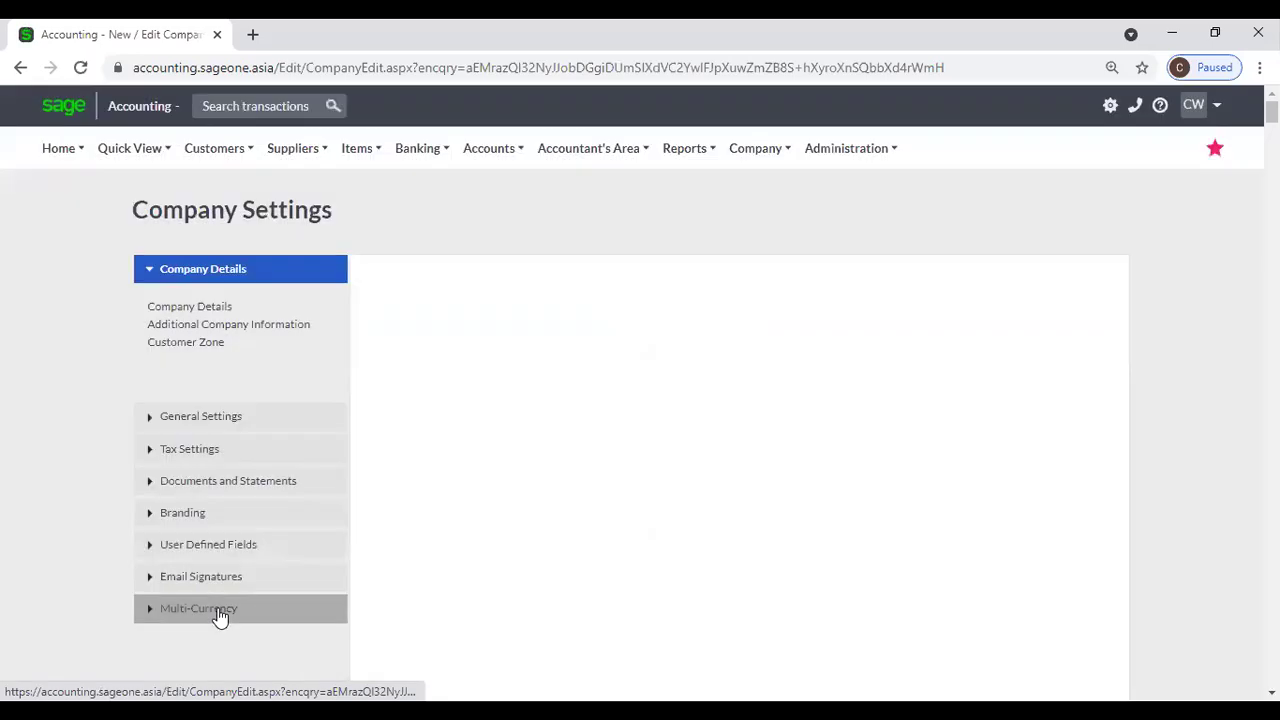
left_click(217, 609)
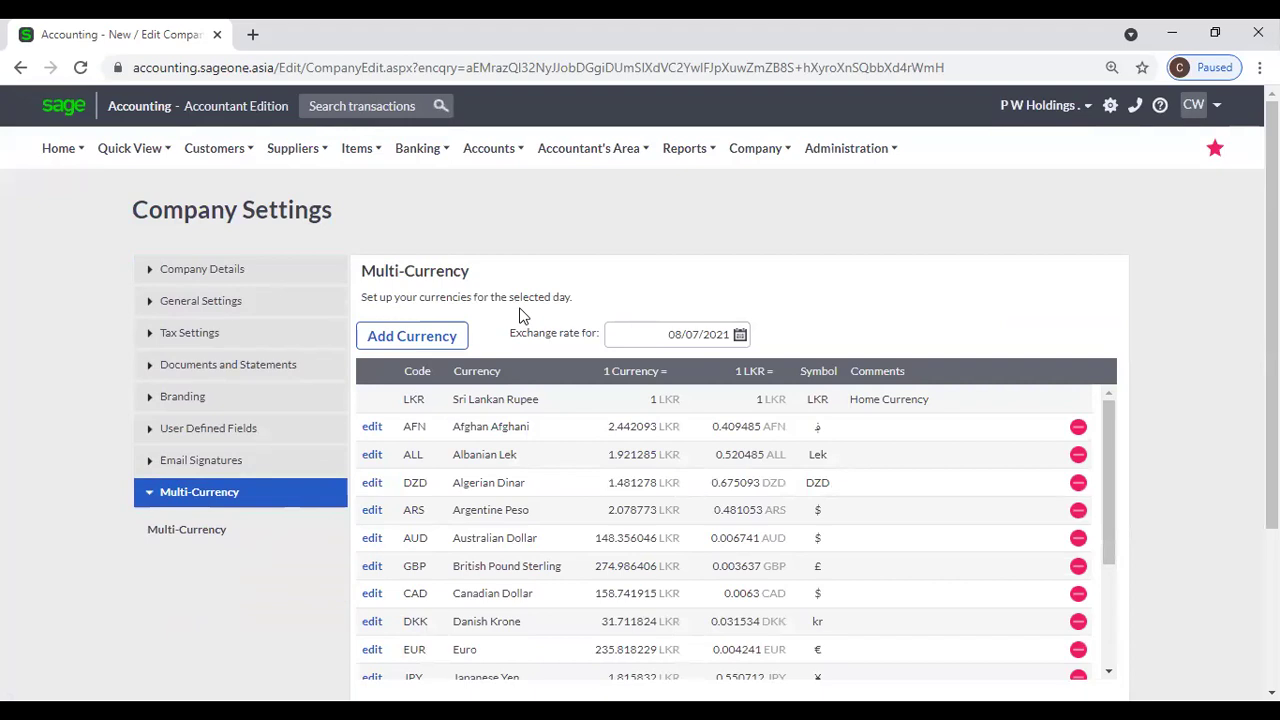
Add the Bangladeshi Taka to the company's currencies
left_click(452, 340)
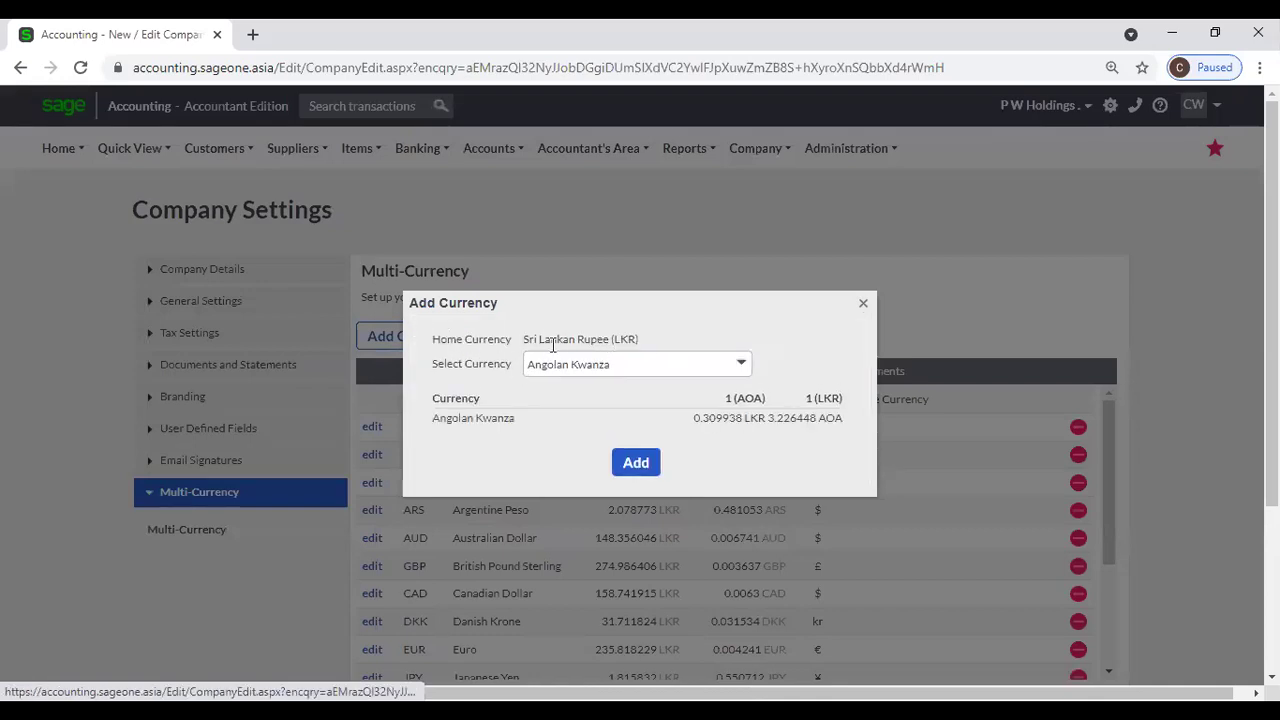
left_click(745, 365)
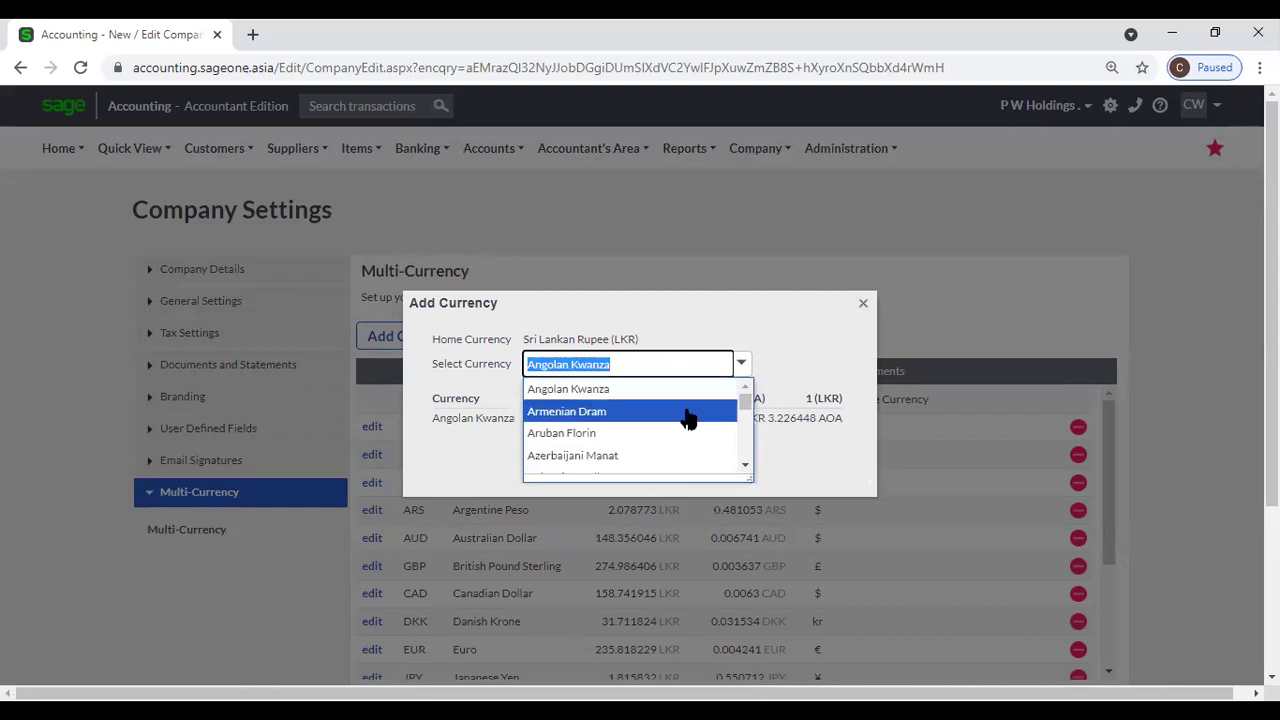
scroll(688, 420, "down", 2)
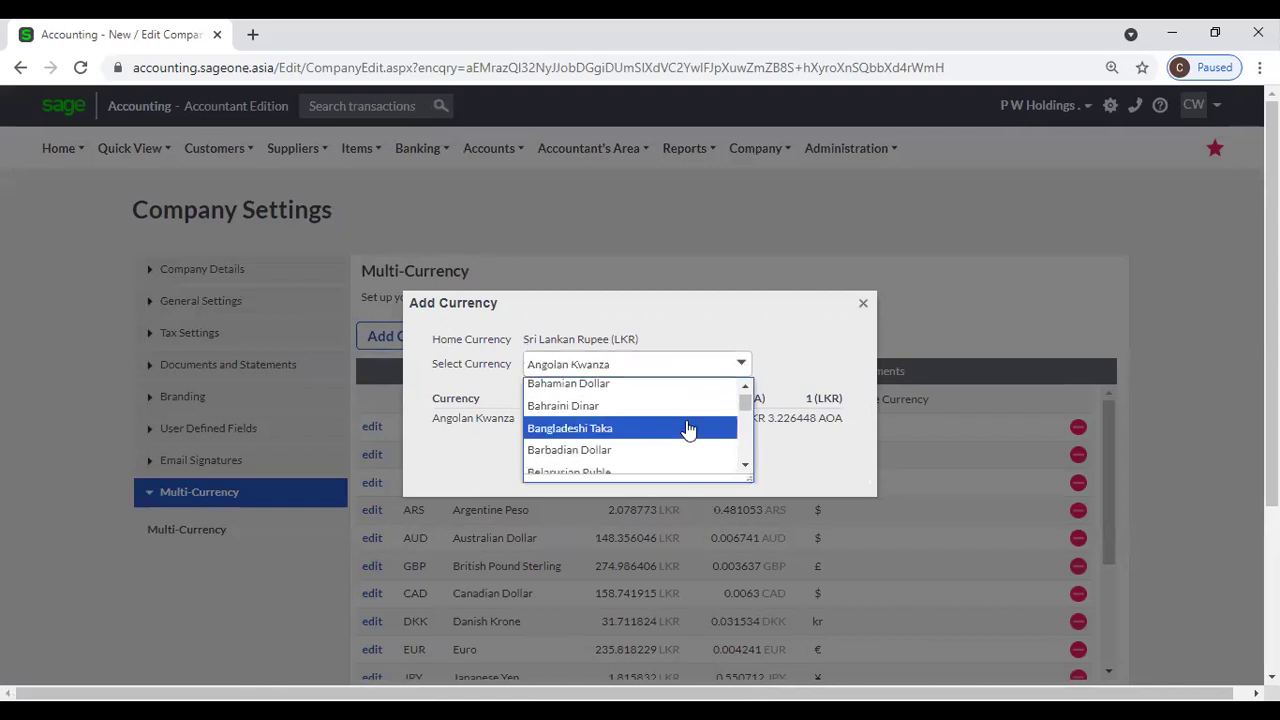
left_click(687, 427)
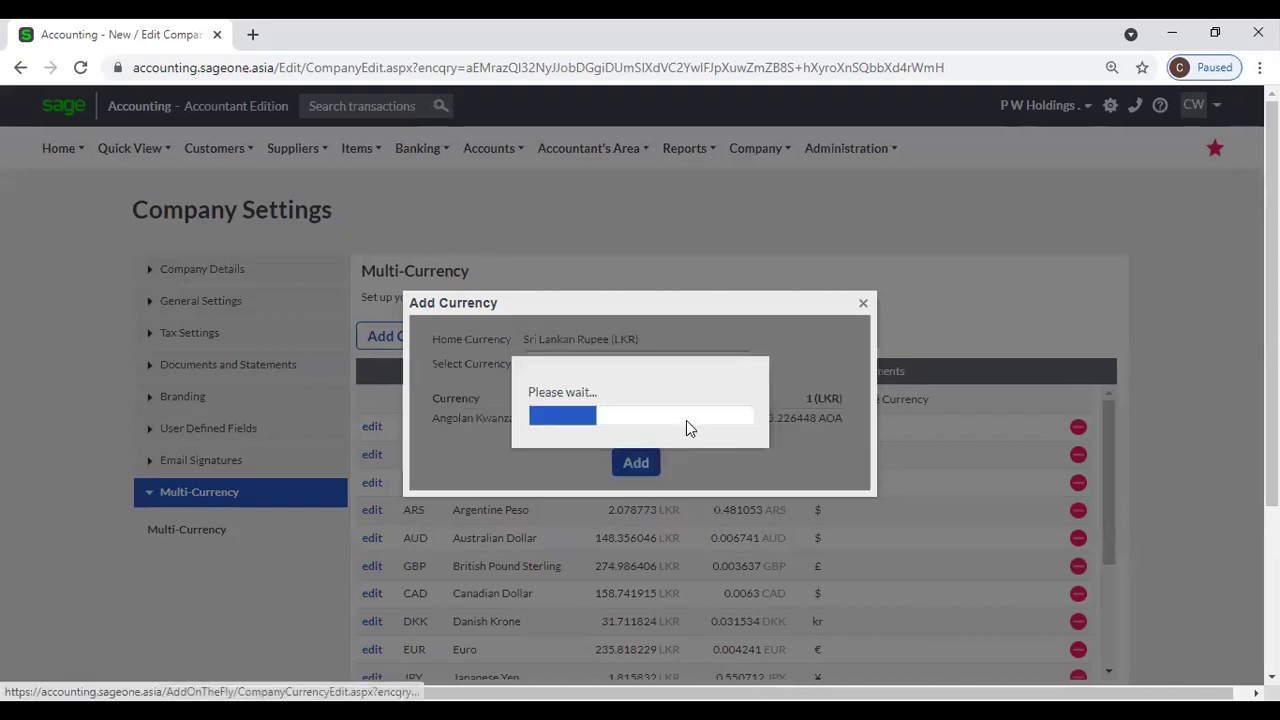
left_click(635, 465)
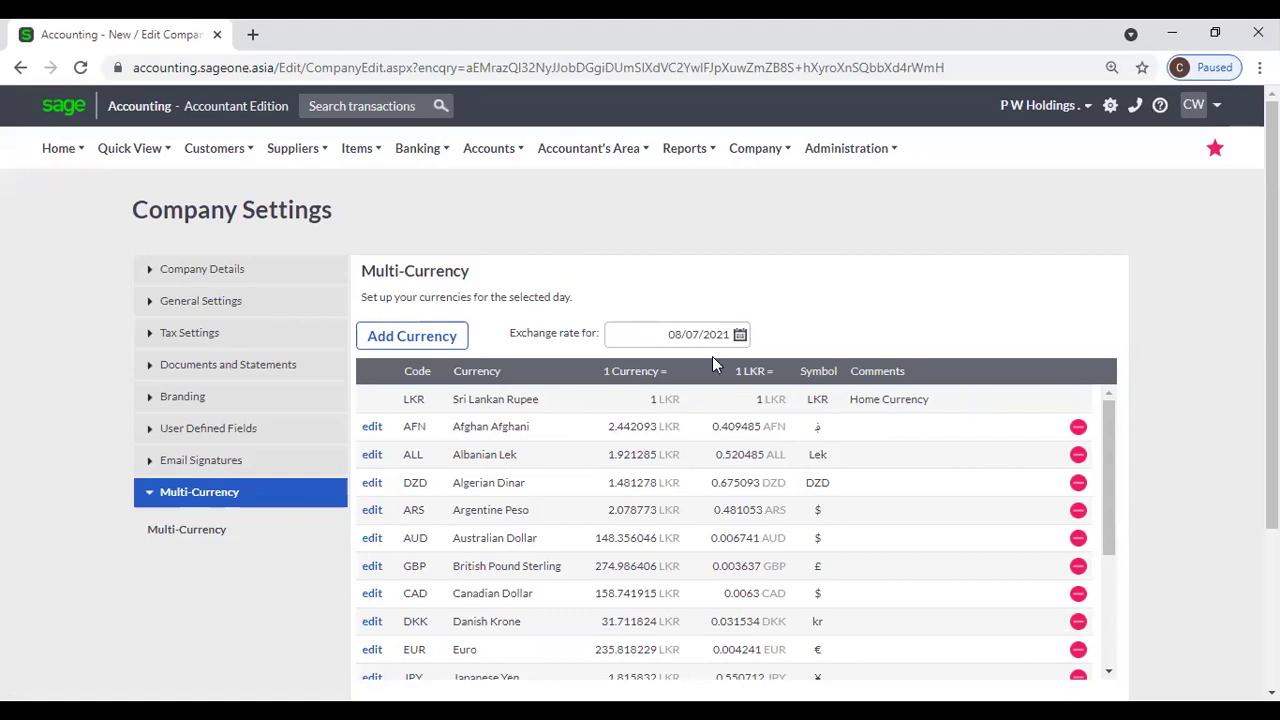
Check the exchange rate date field and examine the currency list down to its last entry
left_click(688, 334)
left_click(1105, 293)
scroll(703, 477, "down", 3)
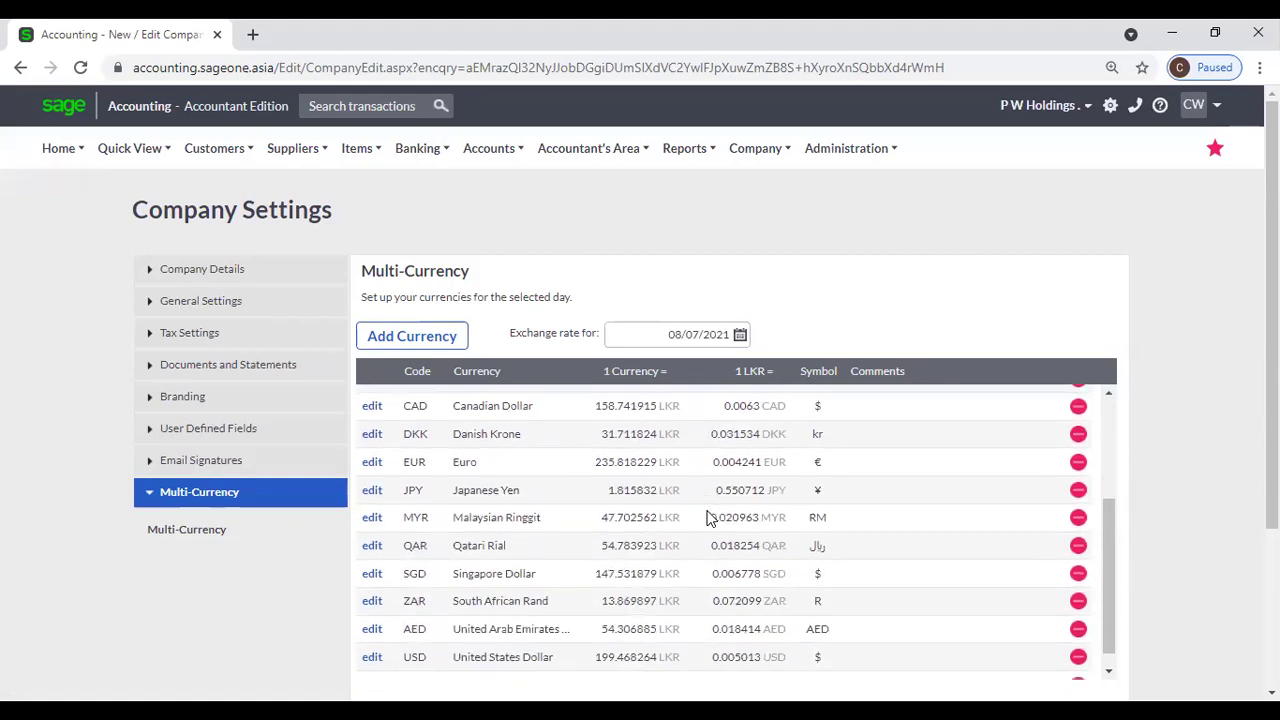
scroll(706, 517, "down", 4)
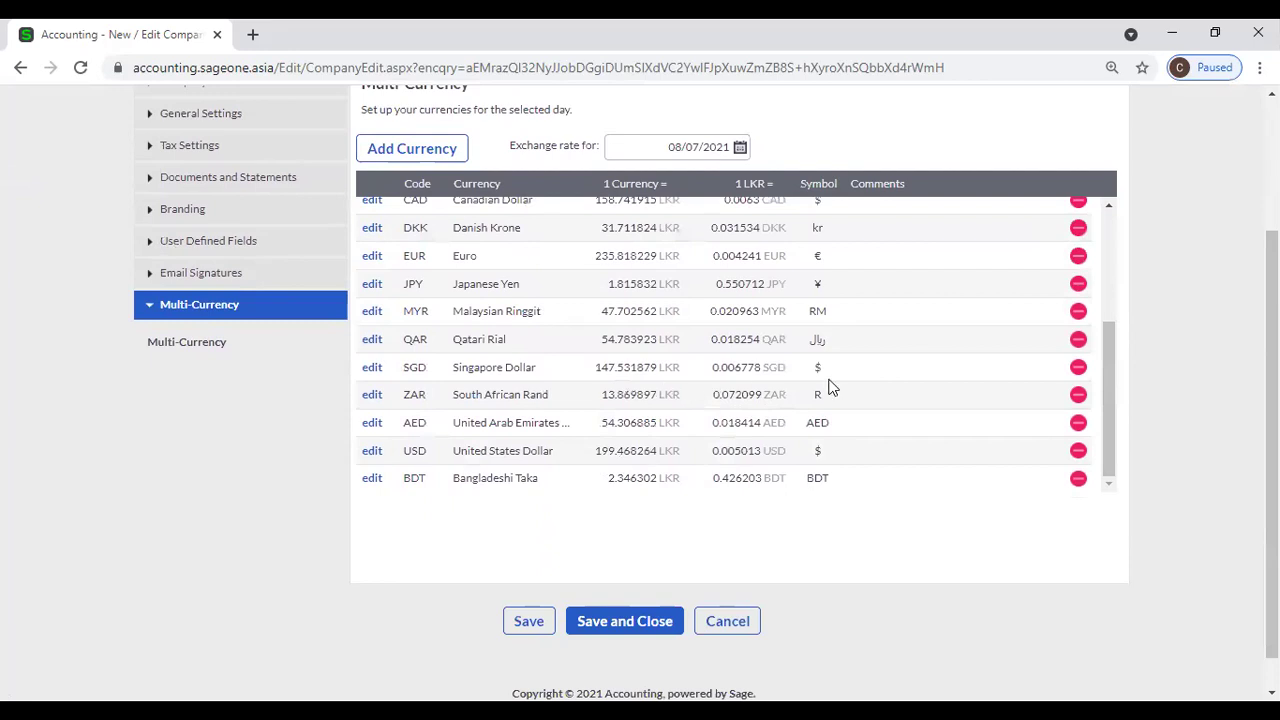
Remove the Albanian Lek from the company's currency list
scroll(834, 387, "up", 5)
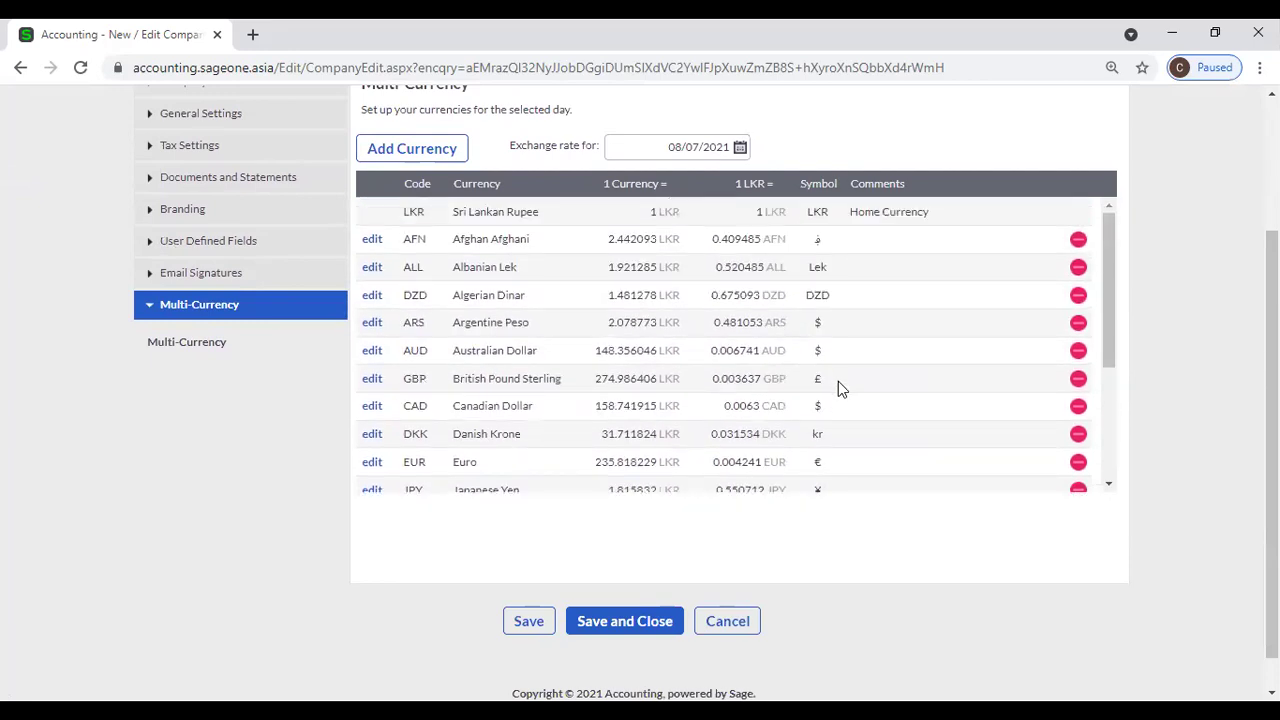
left_click(1078, 268)
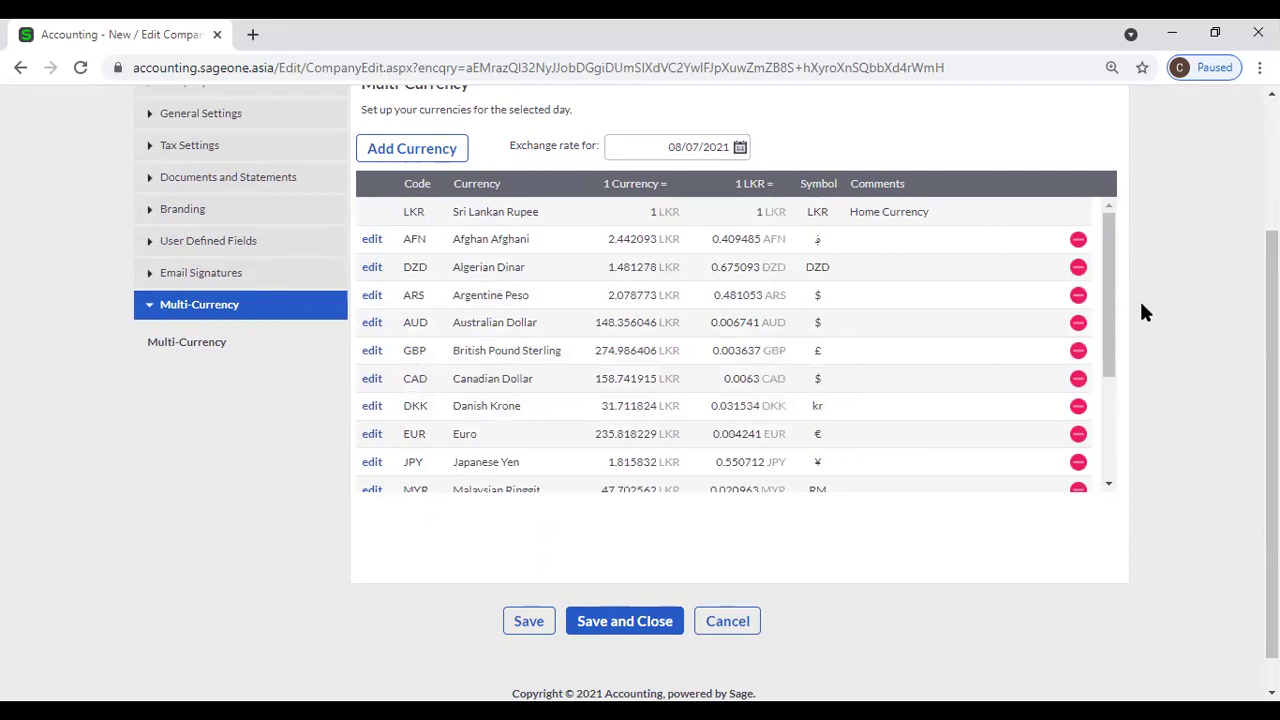
scroll(1145, 313, "up", 1)
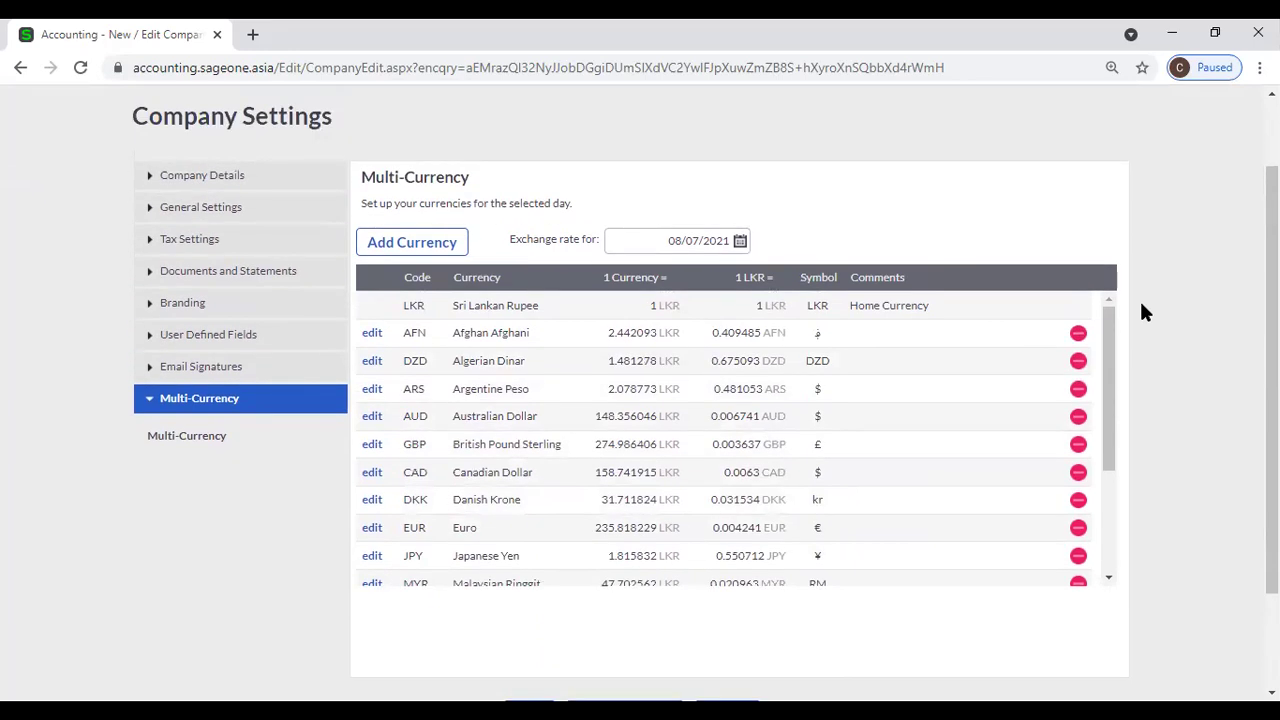
Switch from the current company's Multi-Currency settings to the company "P W Holdings.."
scroll(1145, 313, "down", 2)
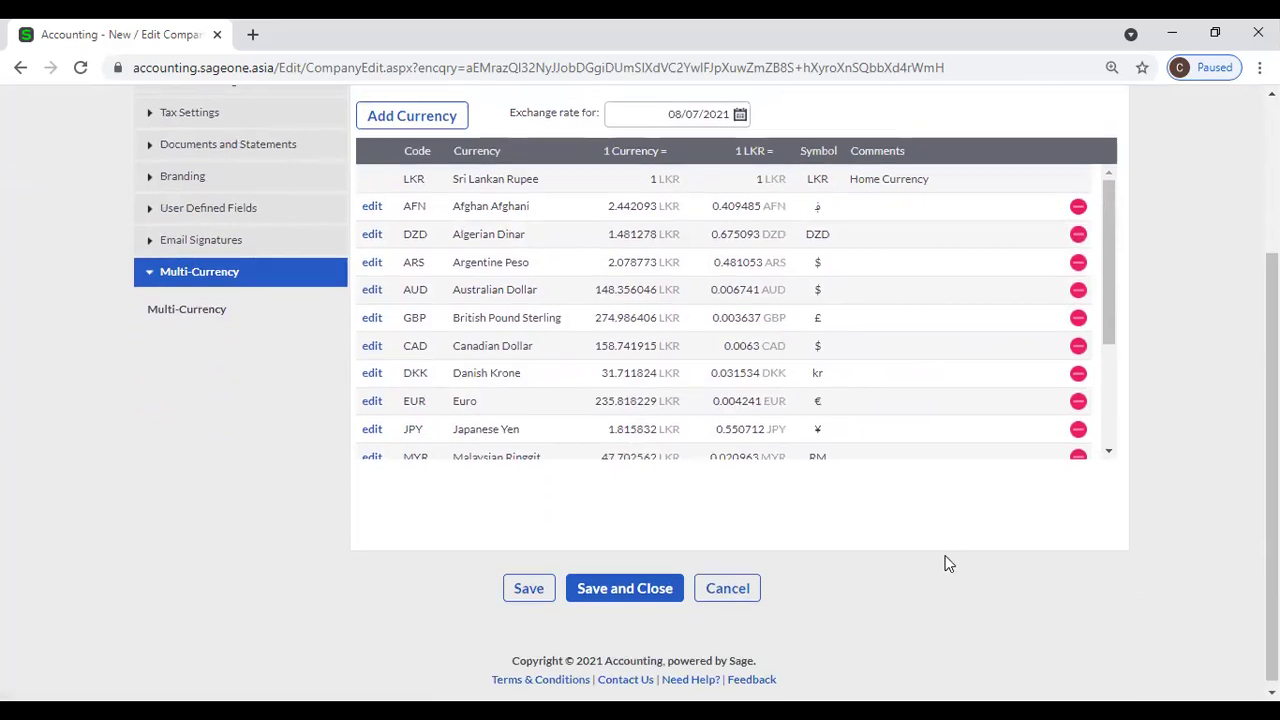
scroll(958, 565, "up", 3)
scroll(948, 565, "up", 1)
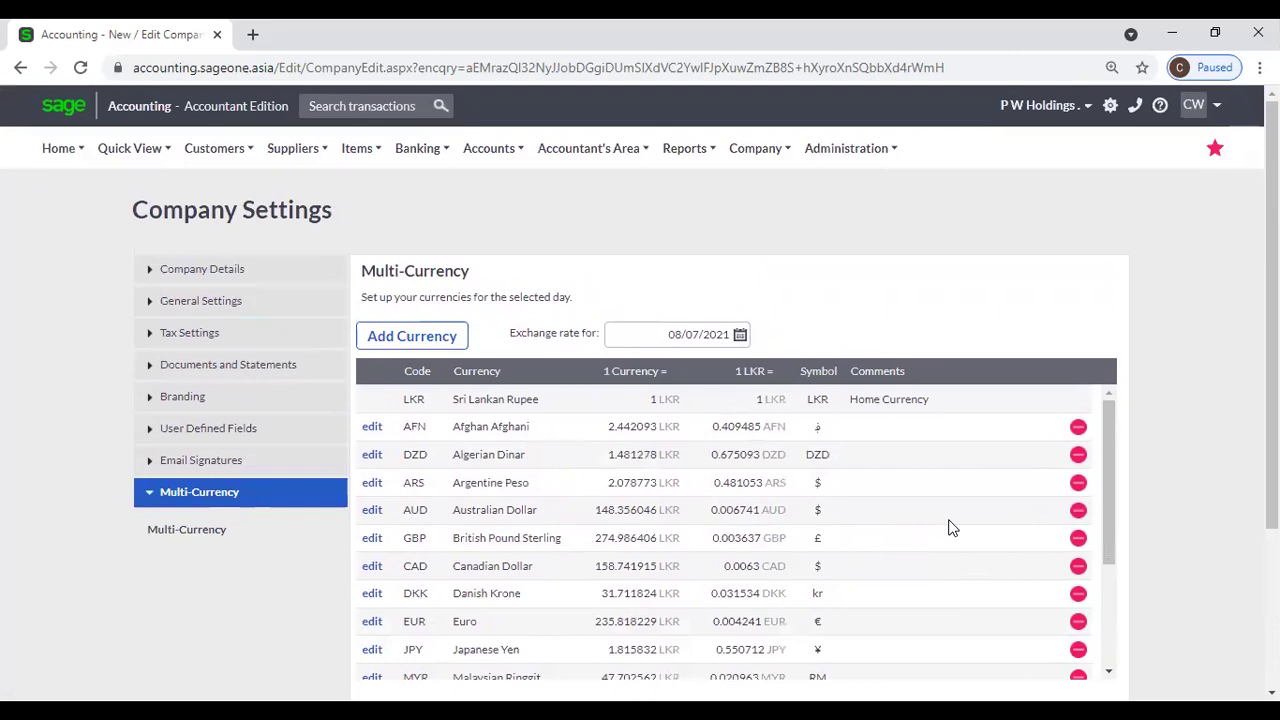
left_click(1008, 108)
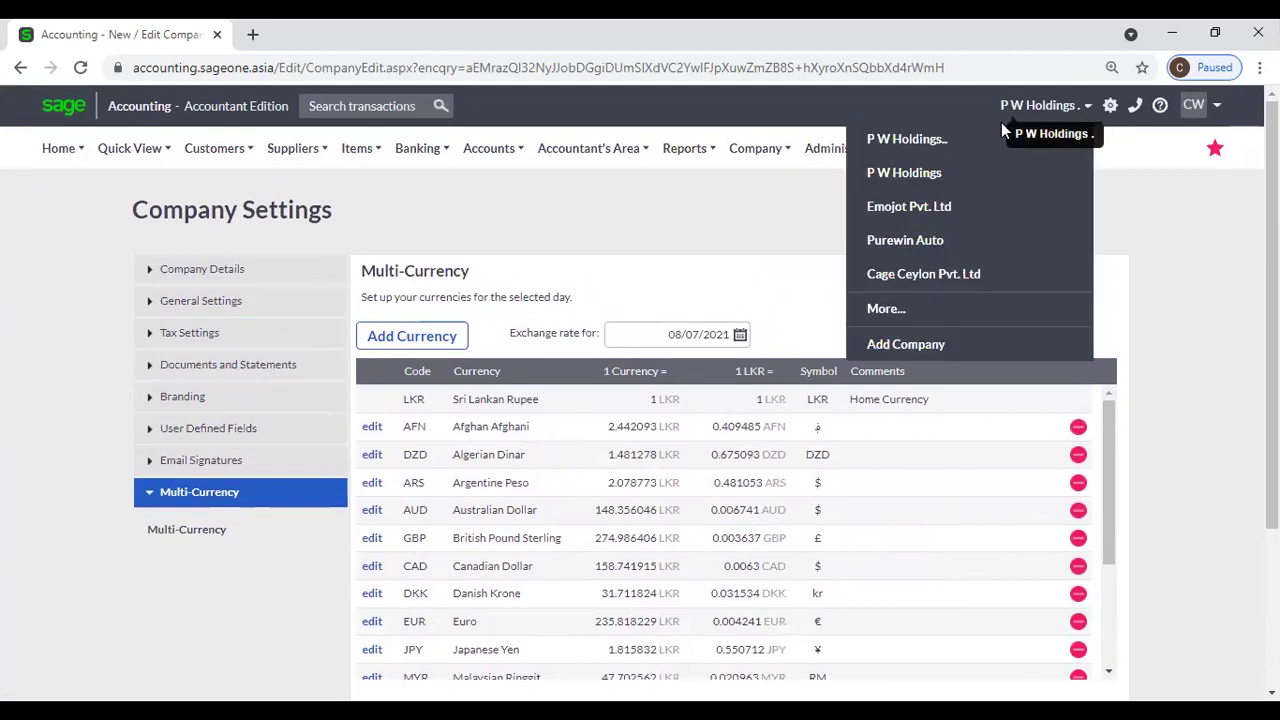
left_click(958, 141)
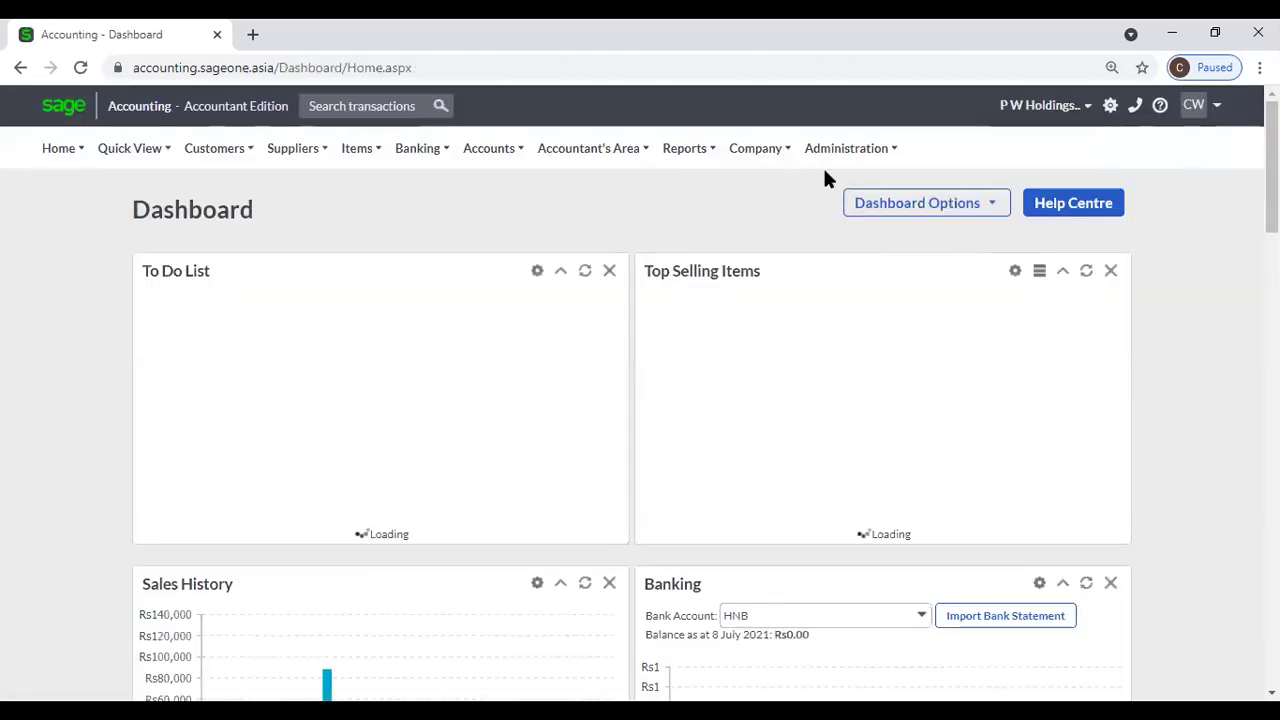
Check the license allocation in the profile's billing information and open the subscription upgrade page
left_click(823, 153)
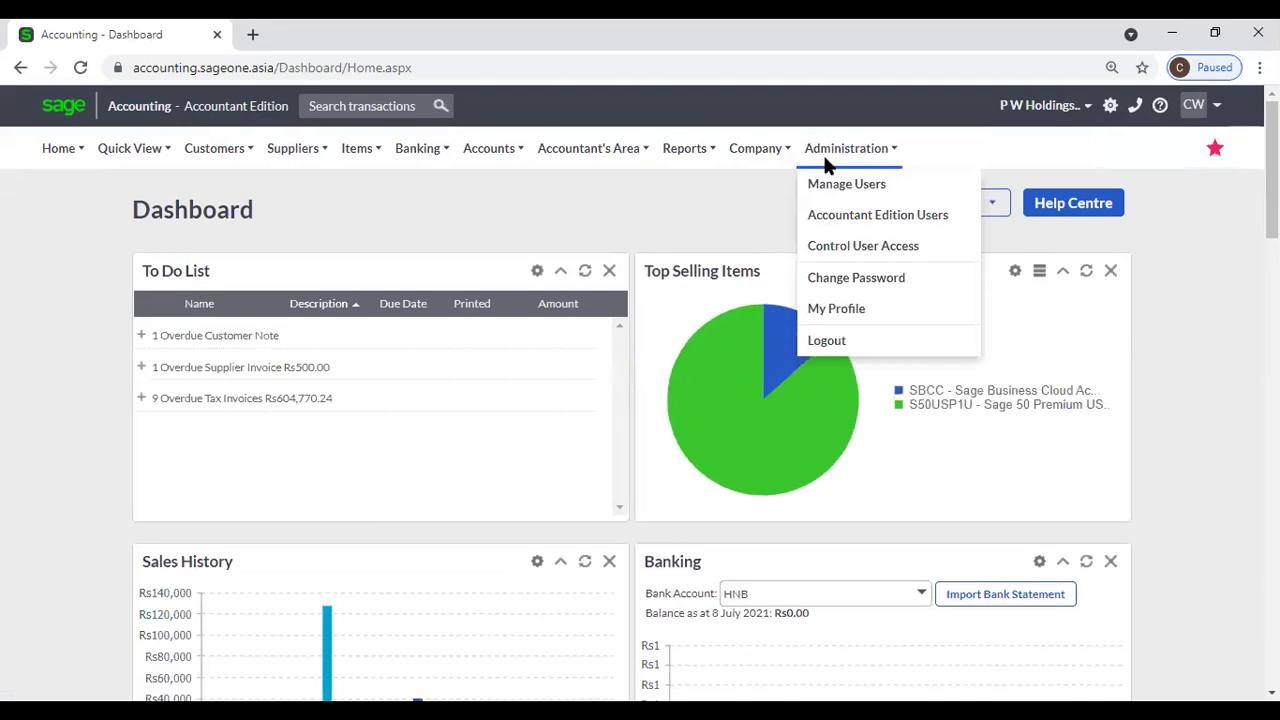
left_click(838, 318)
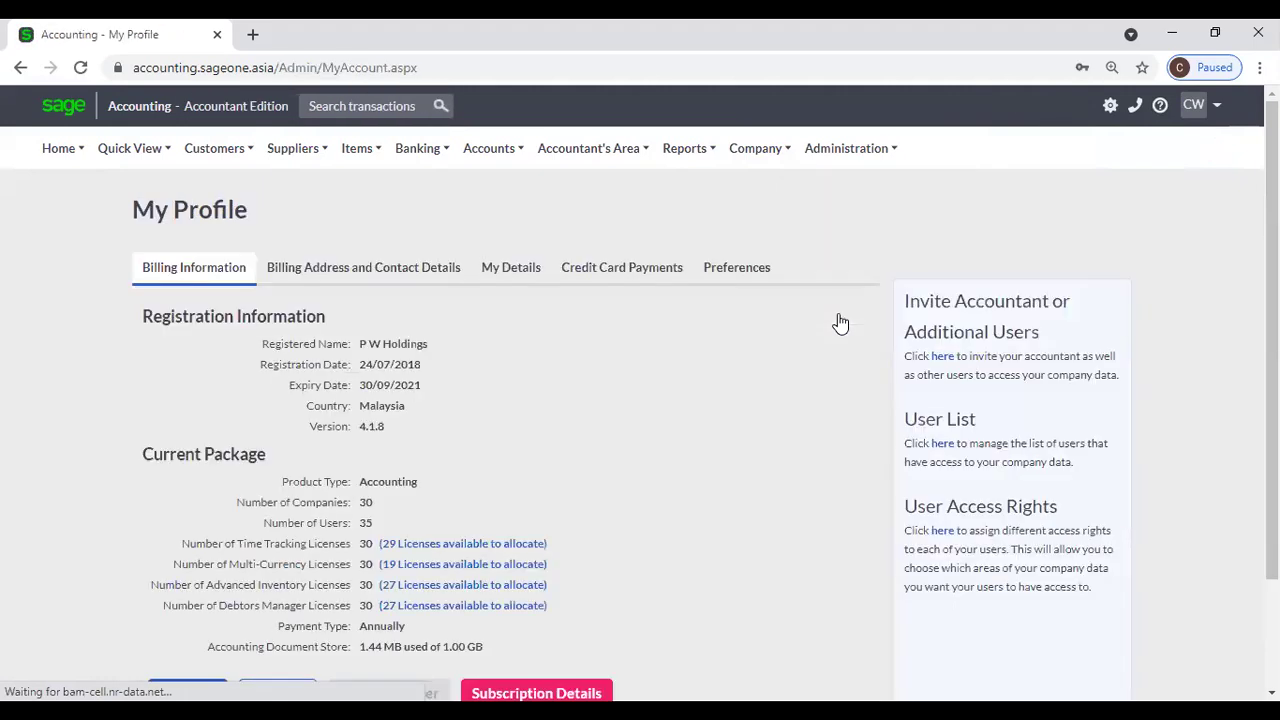
scroll(536, 412, "down", 2)
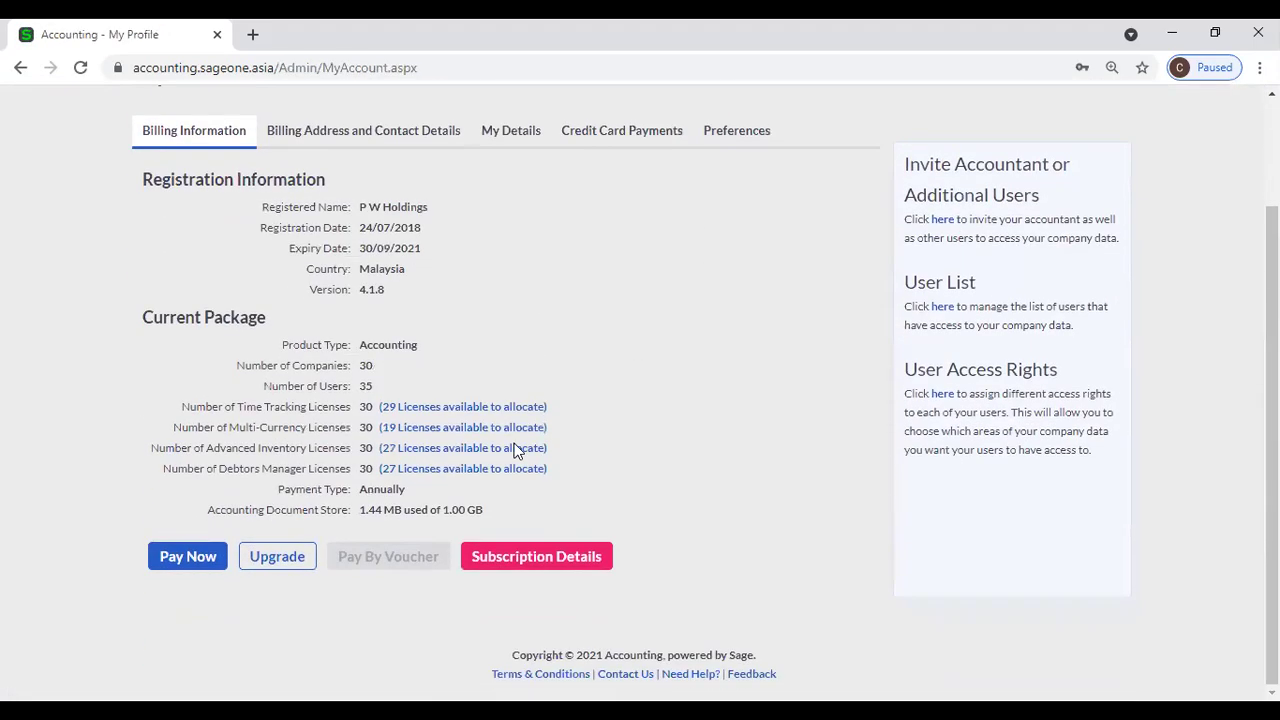
left_click(290, 562)
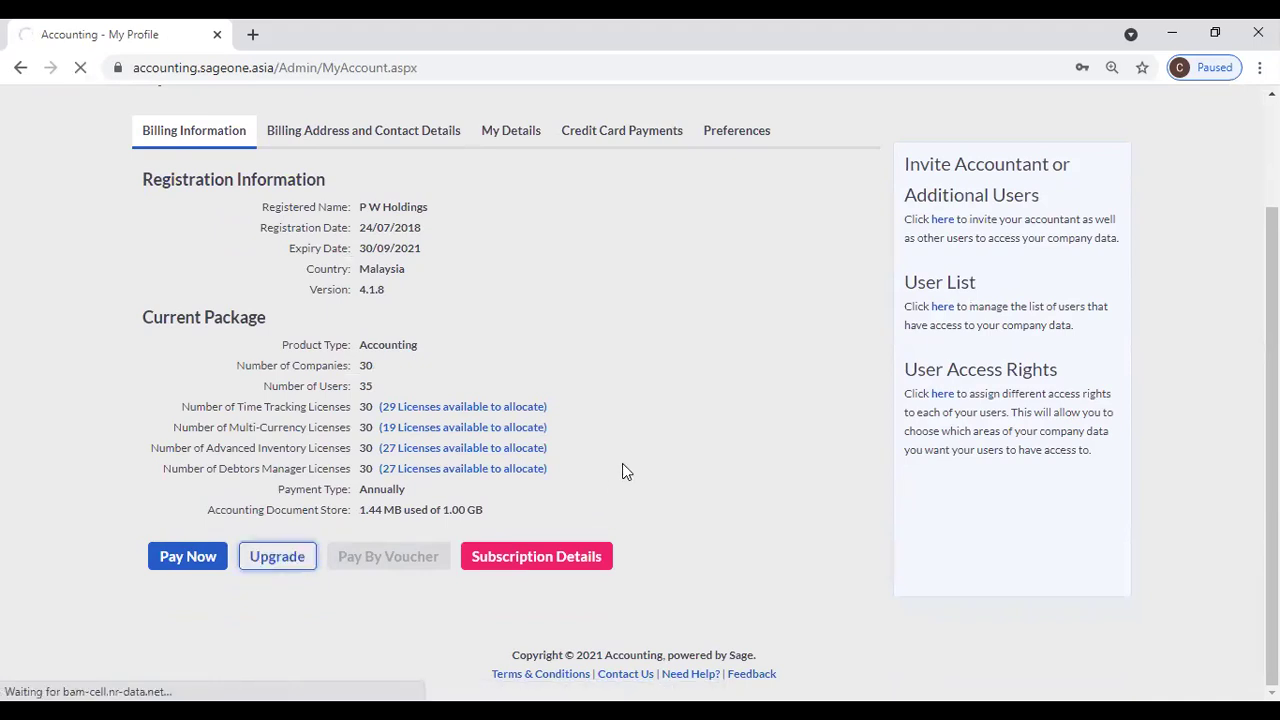
Enter 1 additional Multi-Currency license under the upgrade's module options and review the current package details
scroll(622, 470, "down", 3)
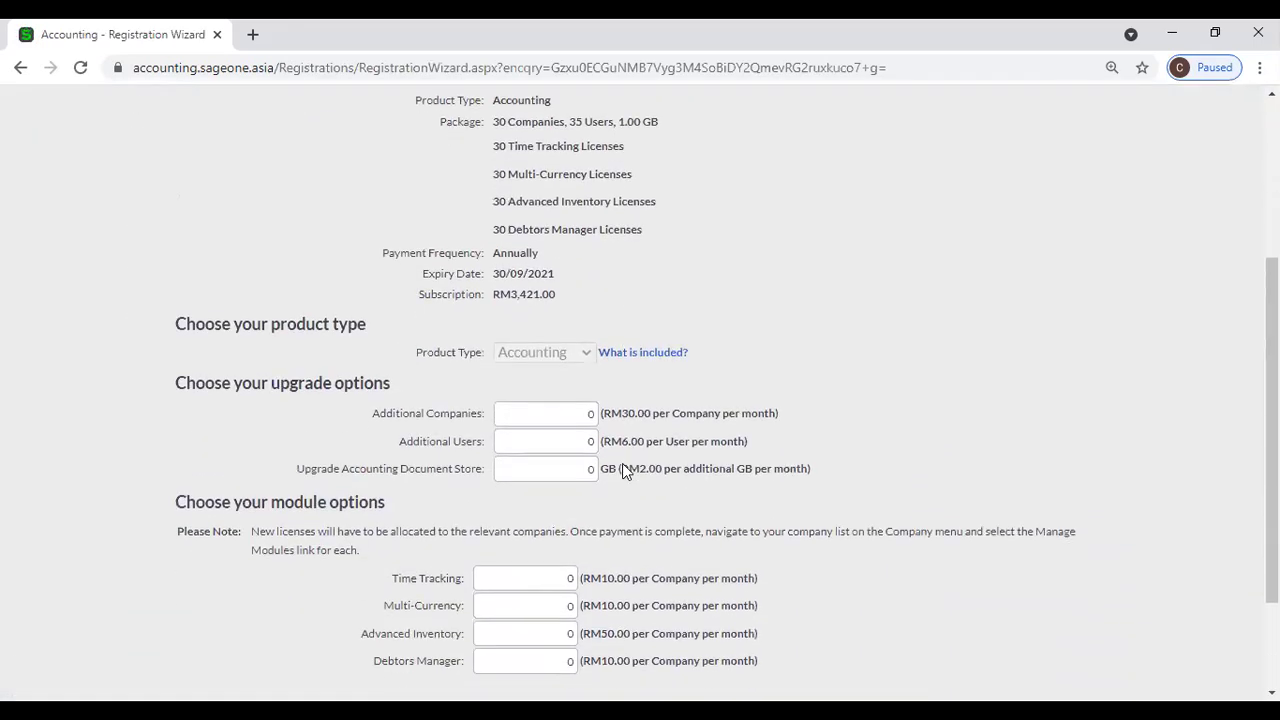
scroll(622, 470, "down", 1)
left_click(560, 510)
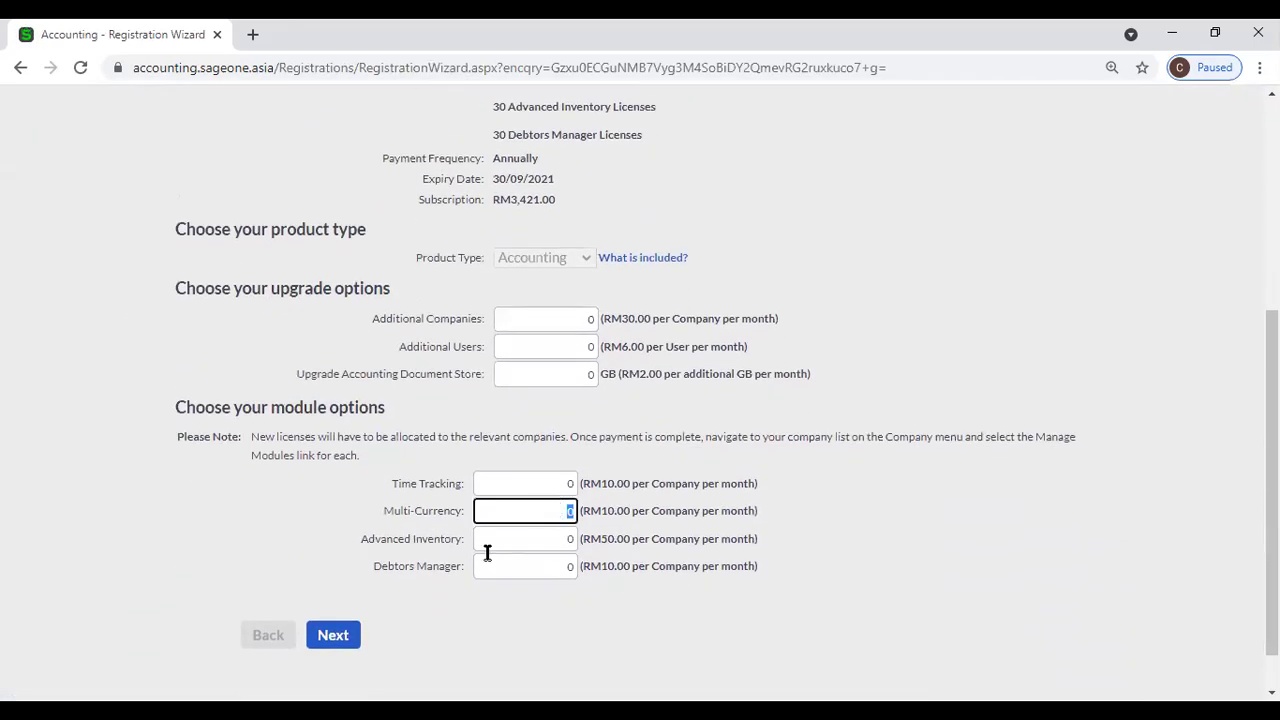
type("1")
scroll(862, 466, "up", 2)
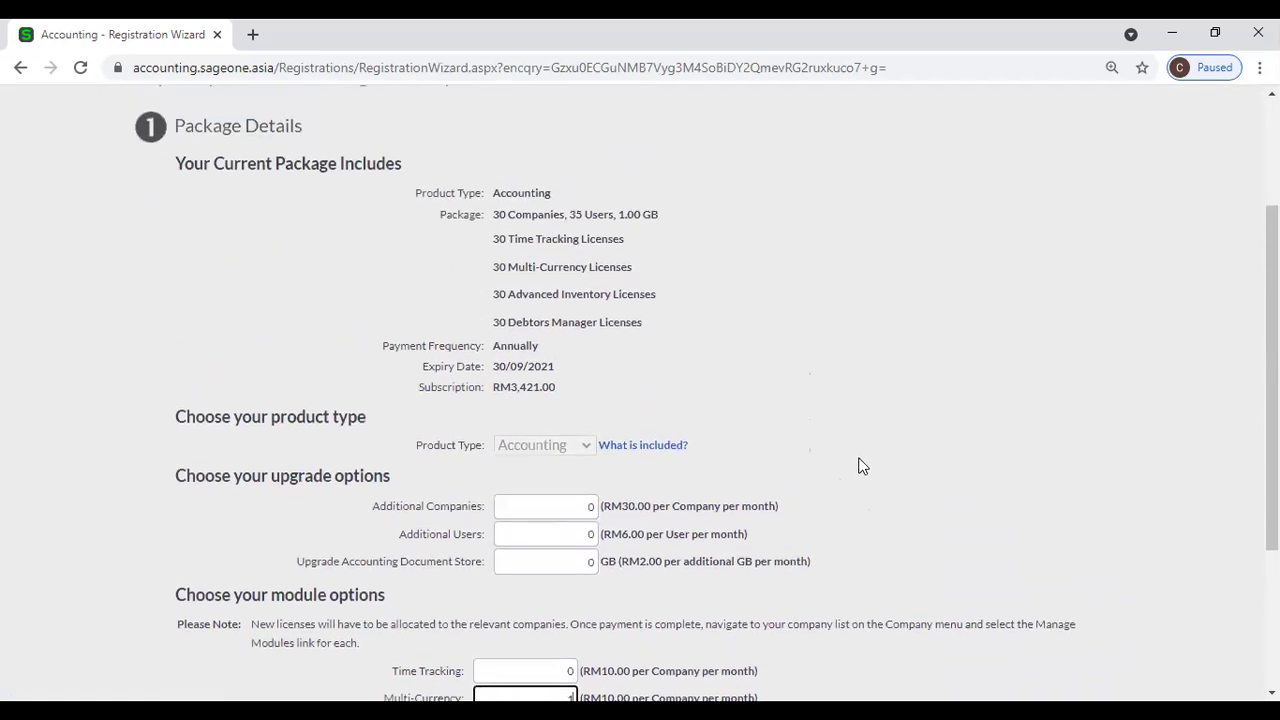
scroll(862, 466, "up", 2)
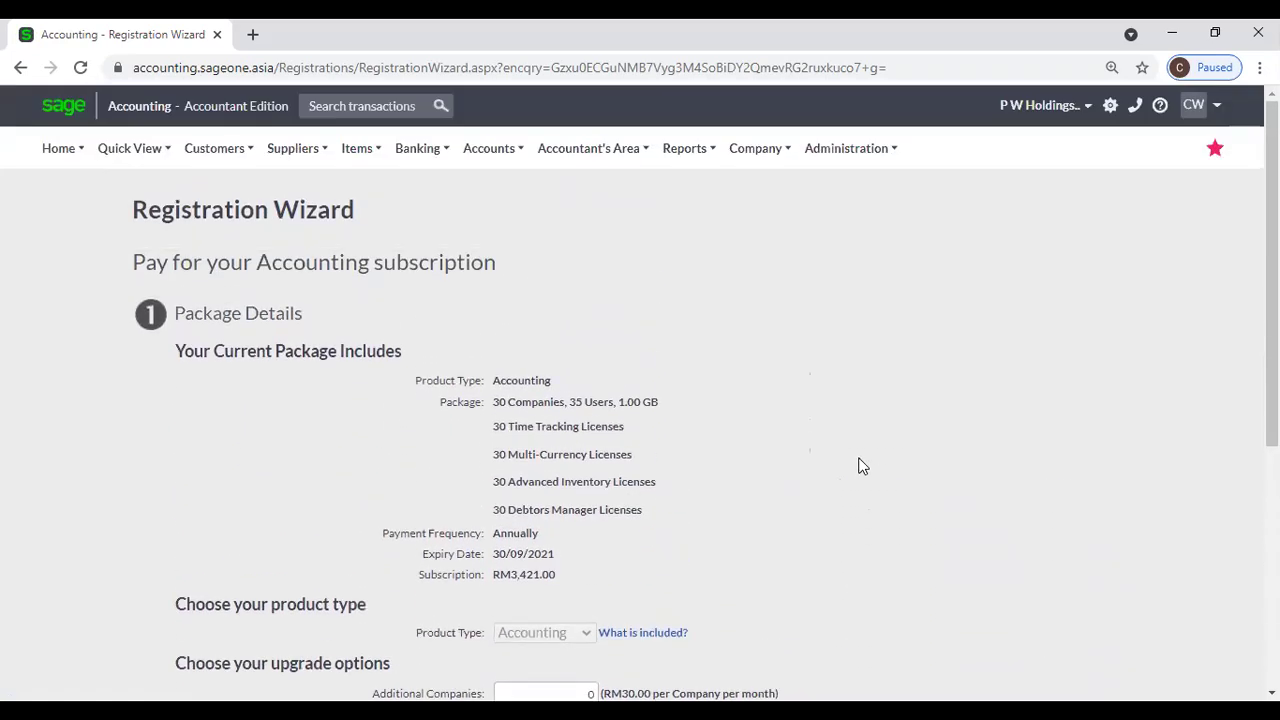
Open the Multi-Currency section in the company settings of "P W Holdings.."
left_click(757, 148)
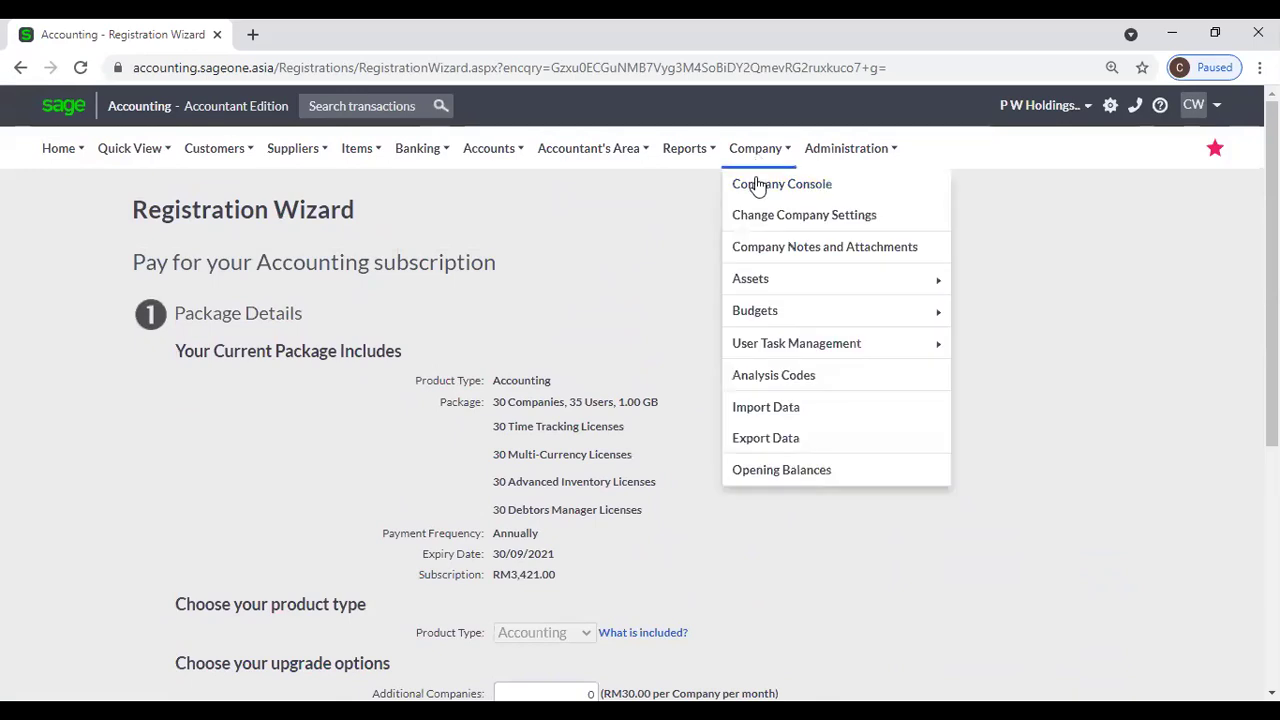
left_click(763, 216)
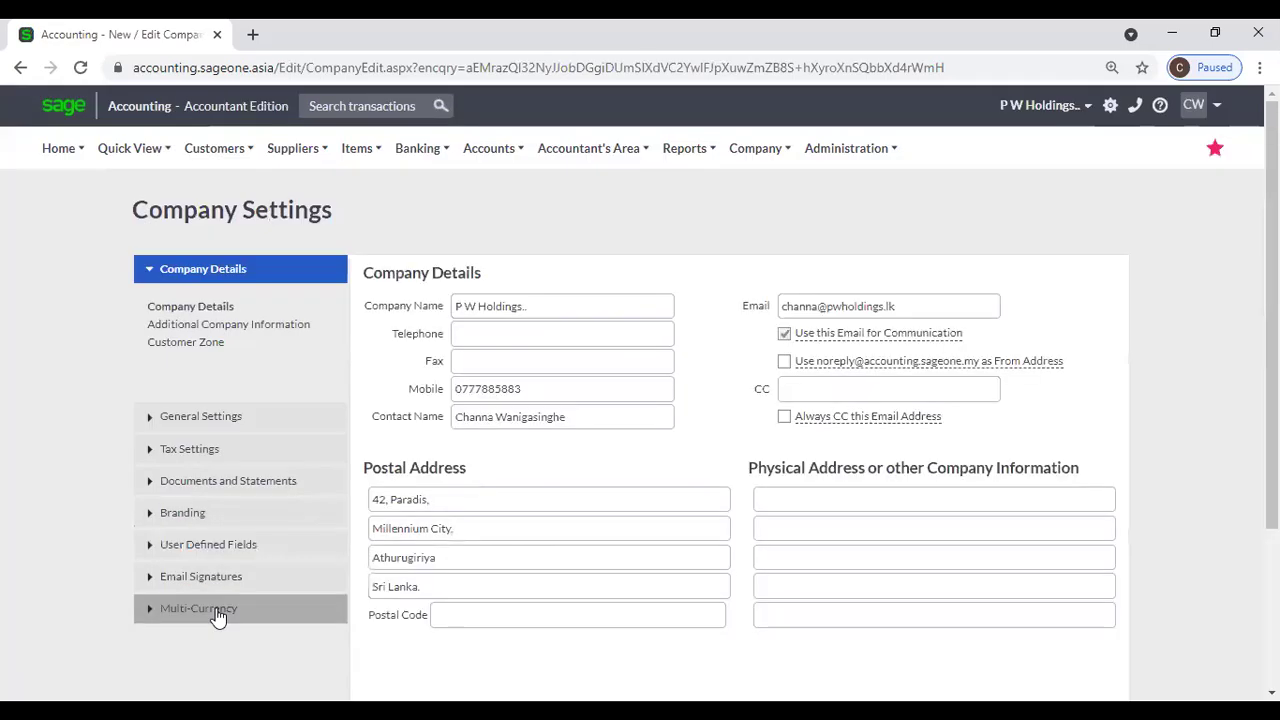
left_click(214, 610)
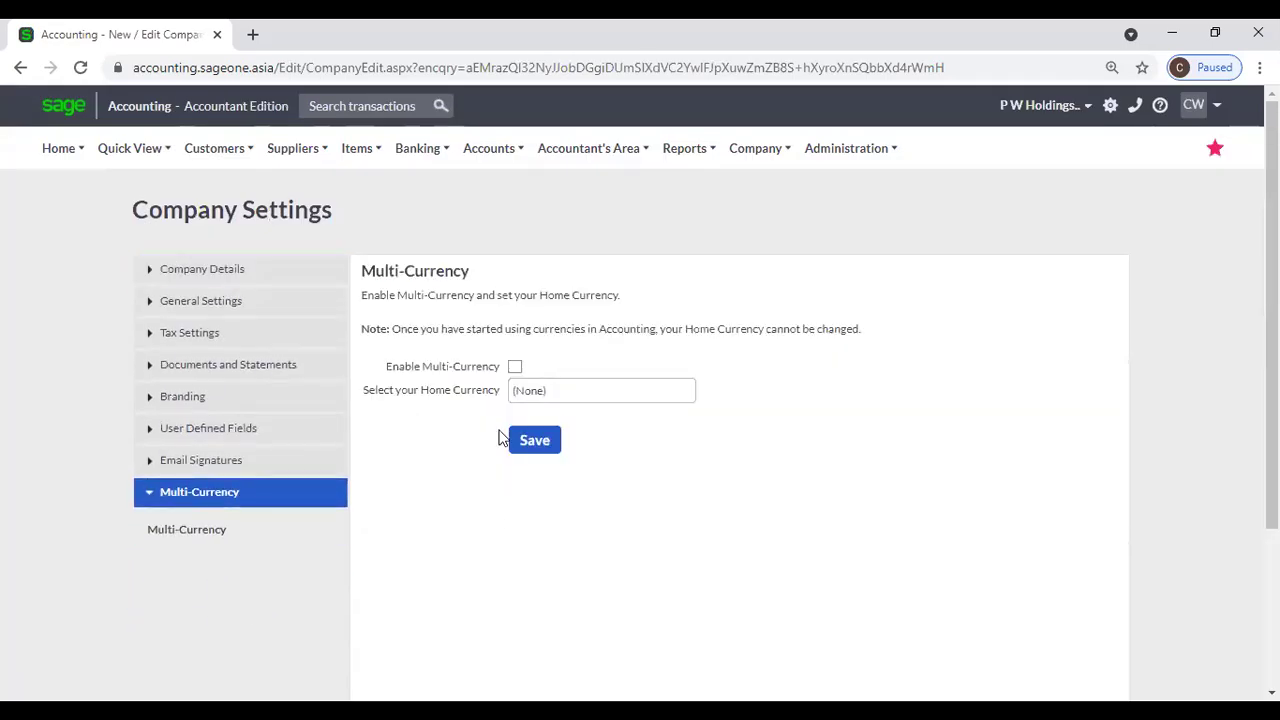
Enable Multi-Currency and select Sri Lankan Rupee as the home currency
left_click(515, 368)
left_click(686, 395)
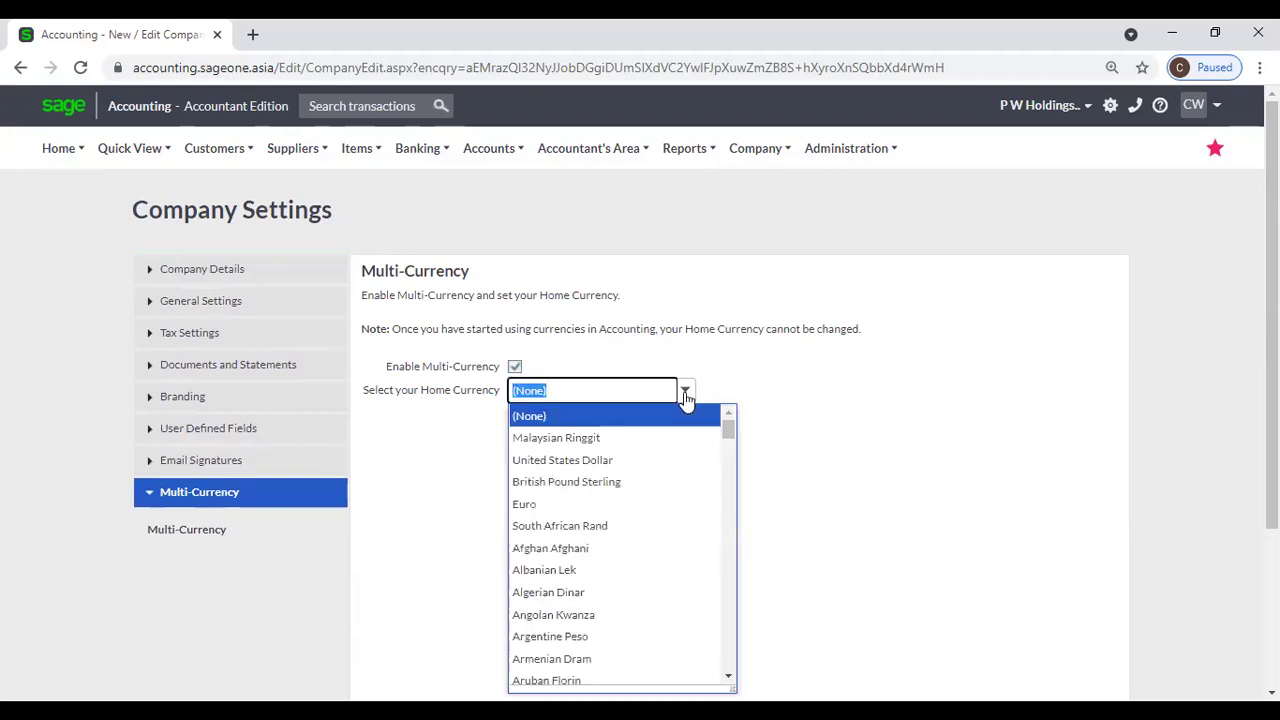
type("so")
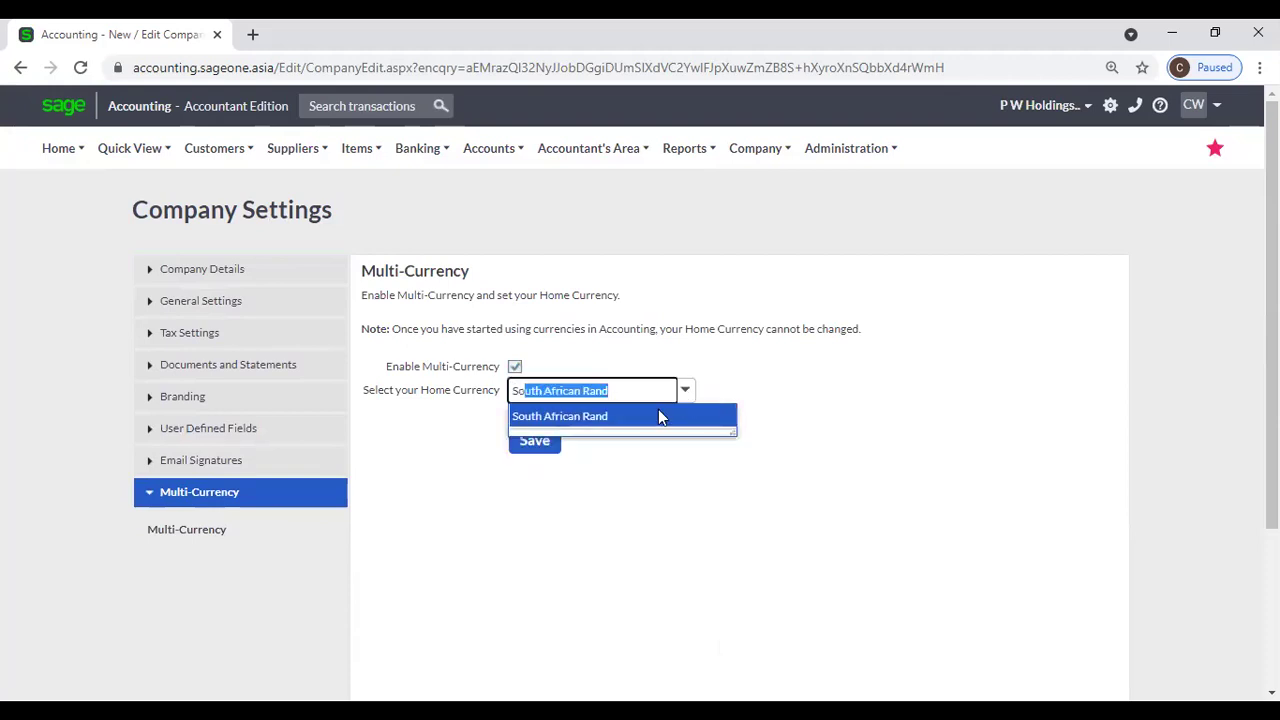
key("BackSpace")
key("BackSpace")
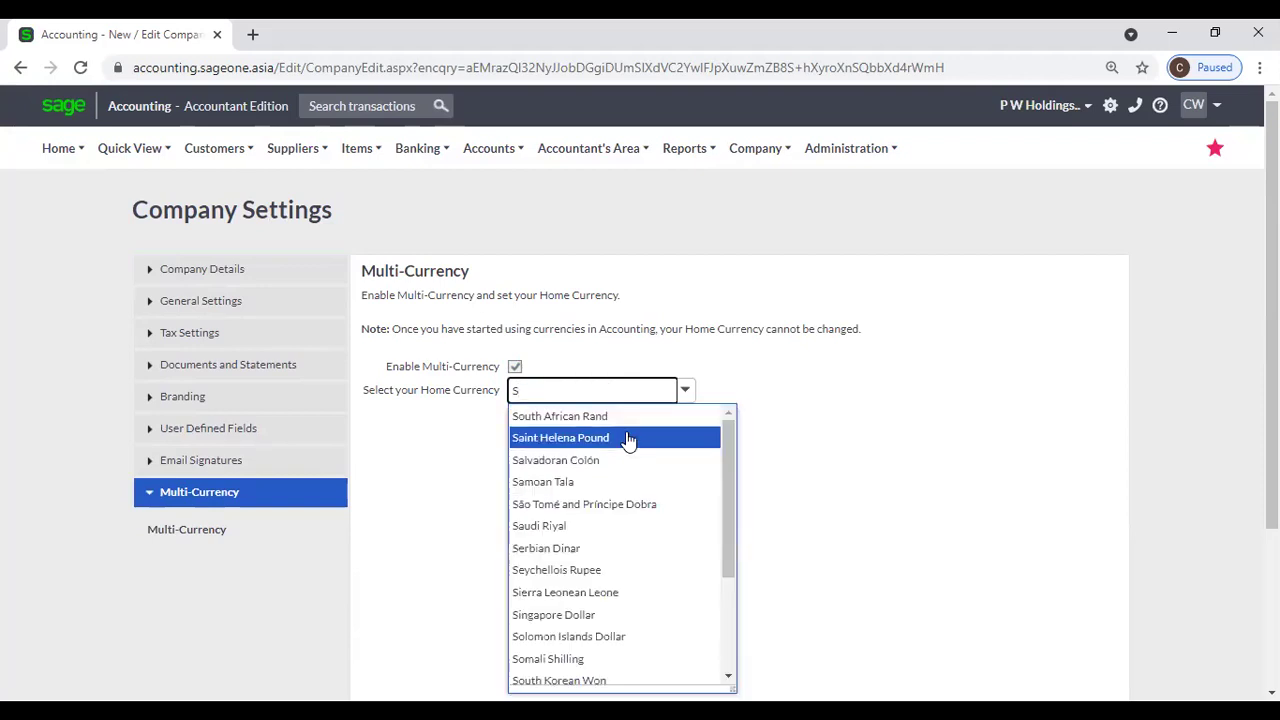
type("ri Lankan Rupee")
left_click(626, 425)
left_click(728, 488)
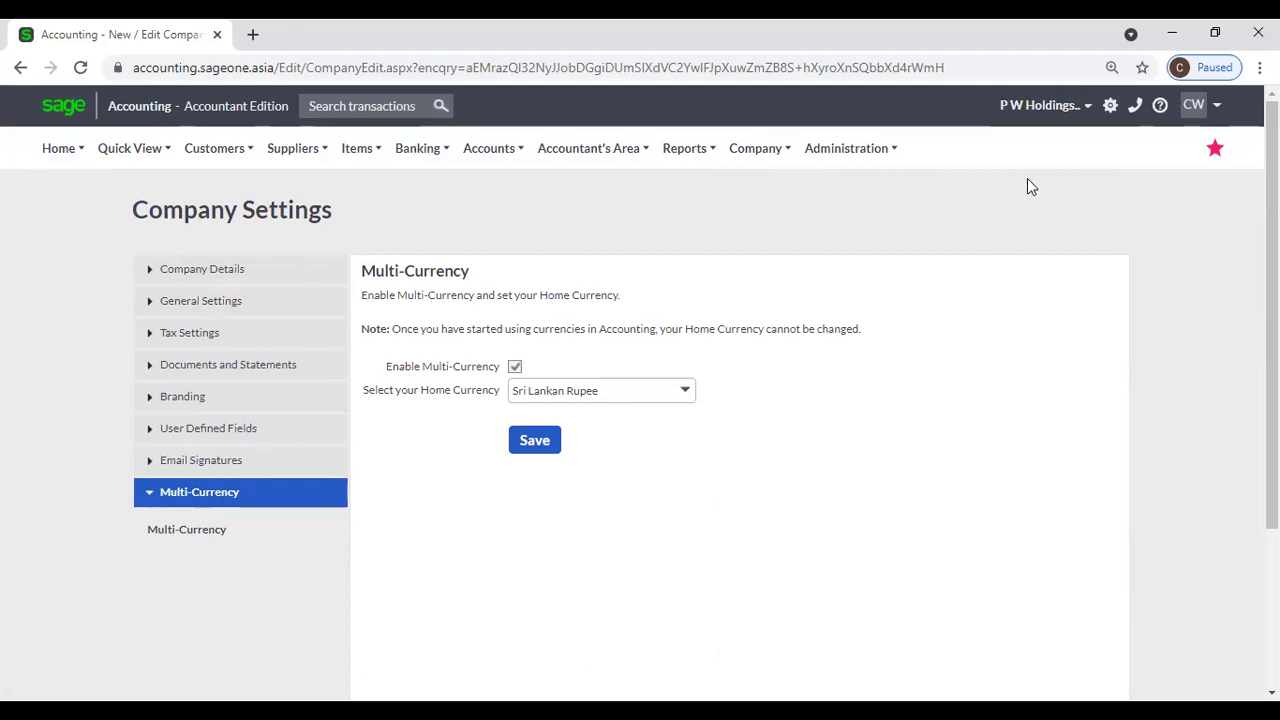
Switch to the company "P W Holdings ." and display its Multi-Currency list in the company settings
left_click(1036, 110)
left_click(988, 138)
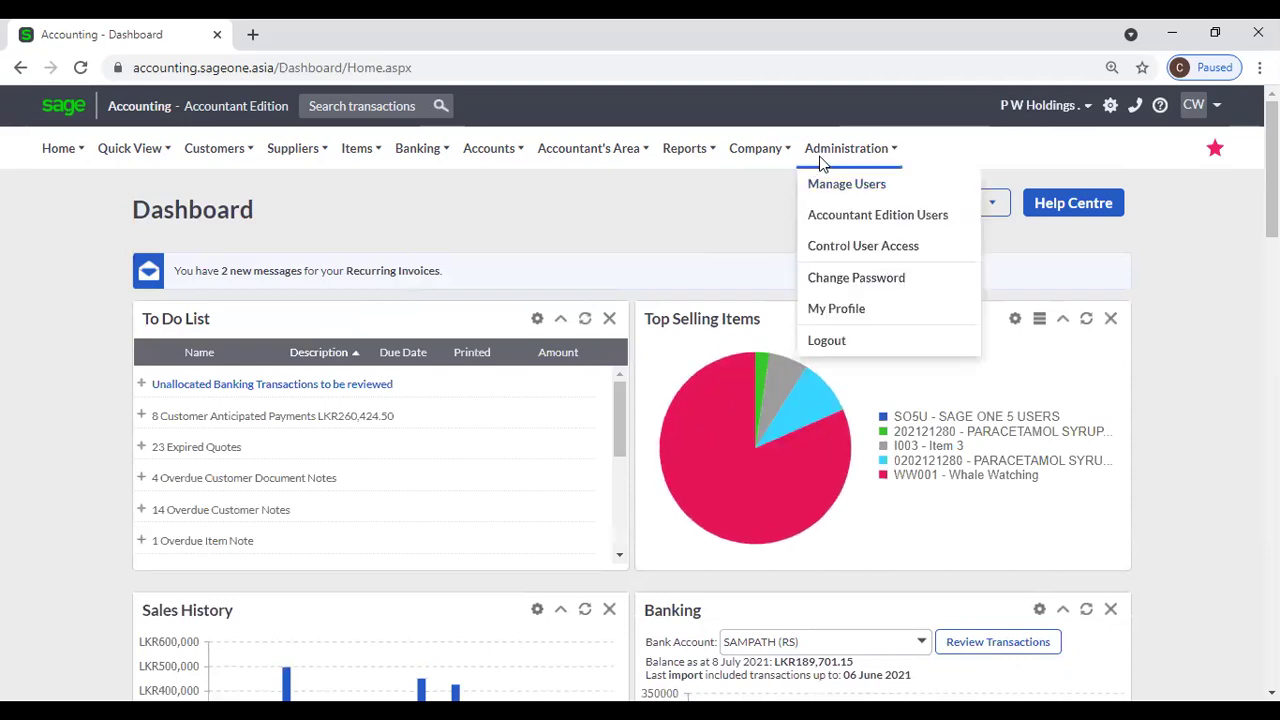
mouse_move(758, 158)
left_click(744, 225)
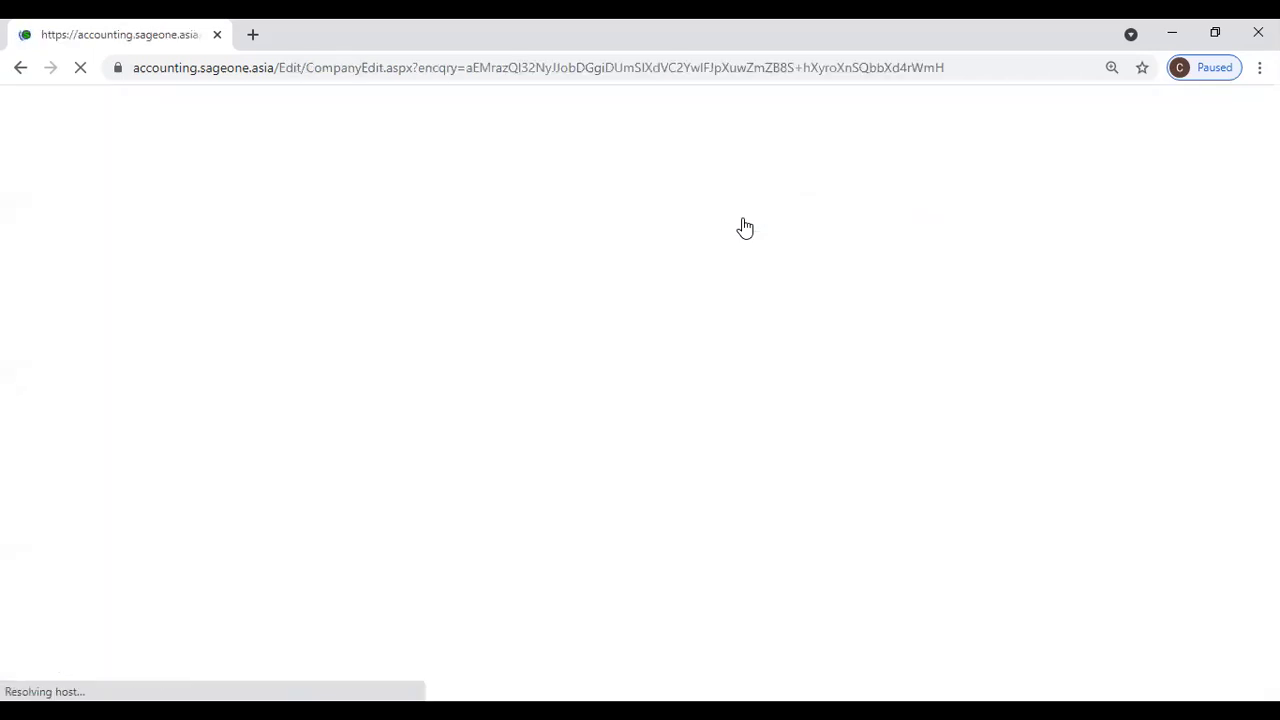
scroll(334, 466, "down", 2)
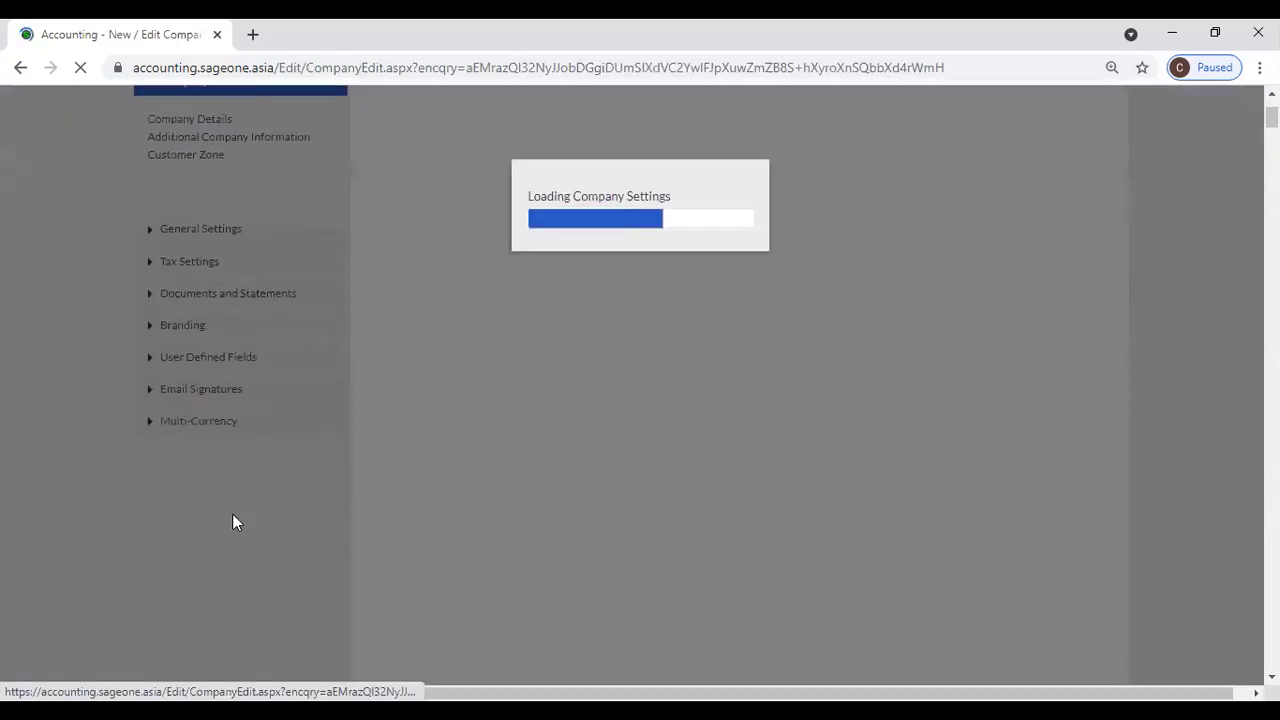
left_click(198, 437)
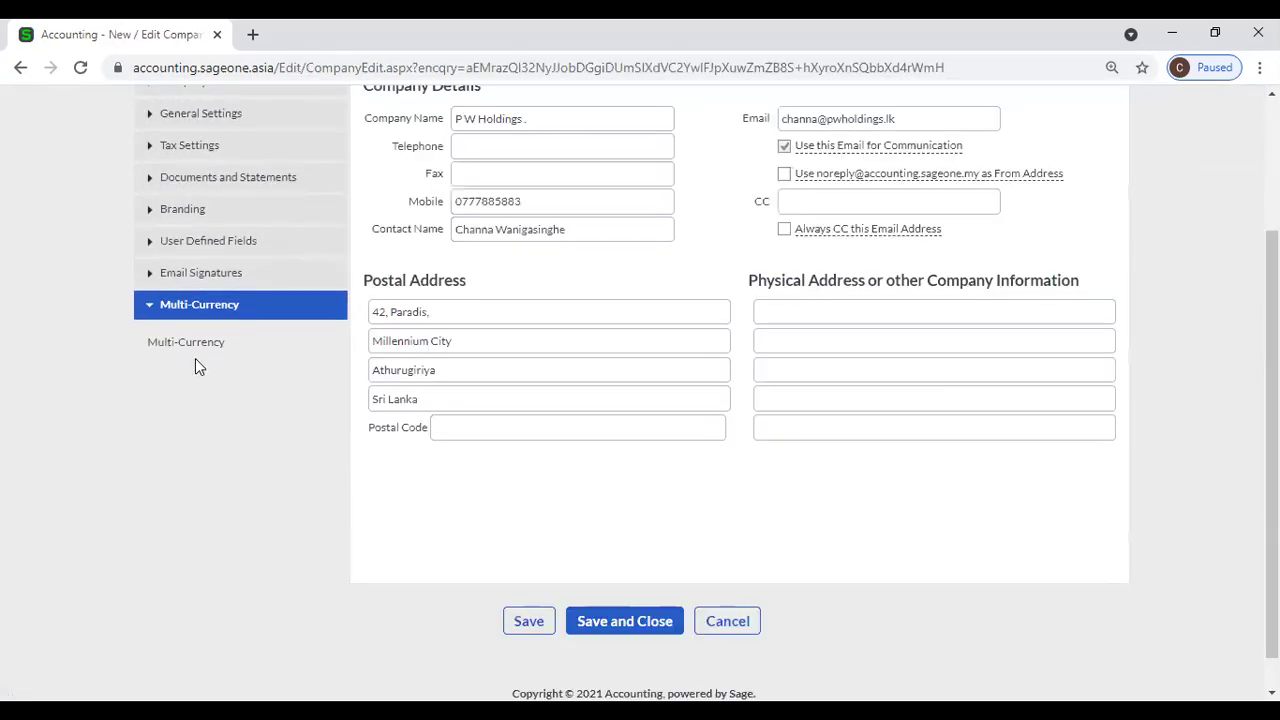
left_click(189, 342)
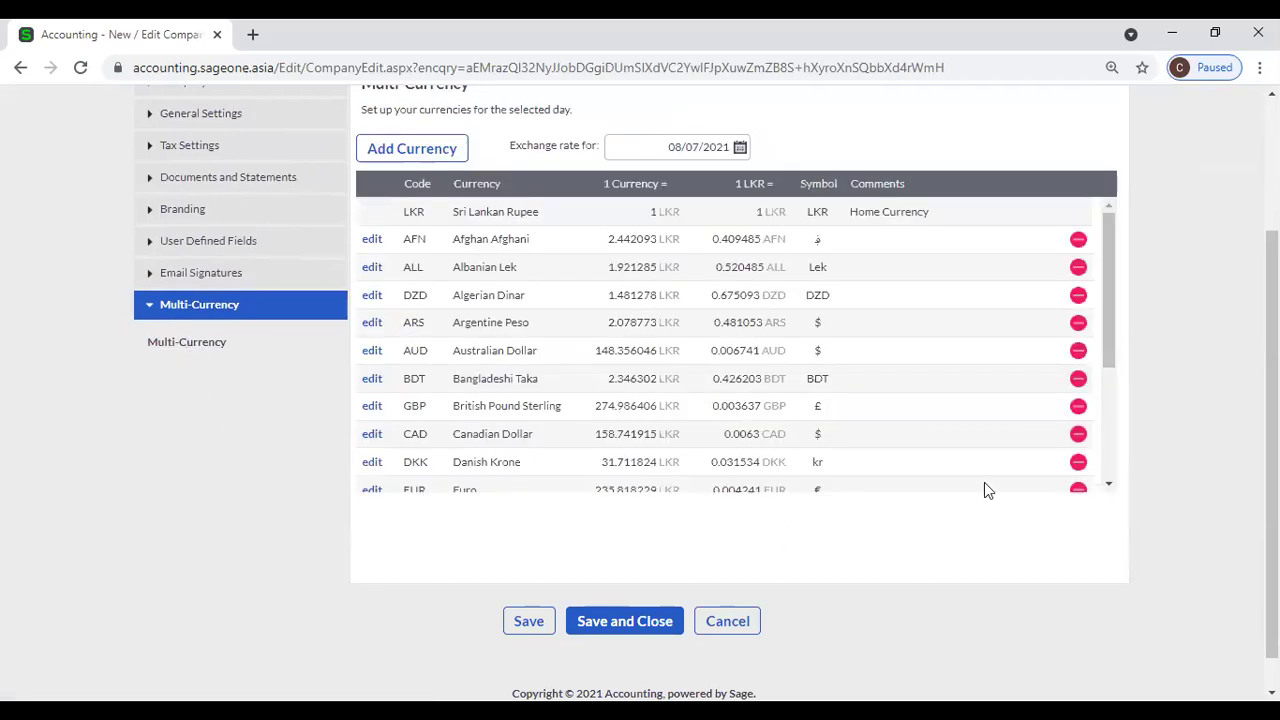
Set the exchange rate date to 01/07/2021 and review the rates through the whole currency list
scroll(1009, 397, "up", 1)
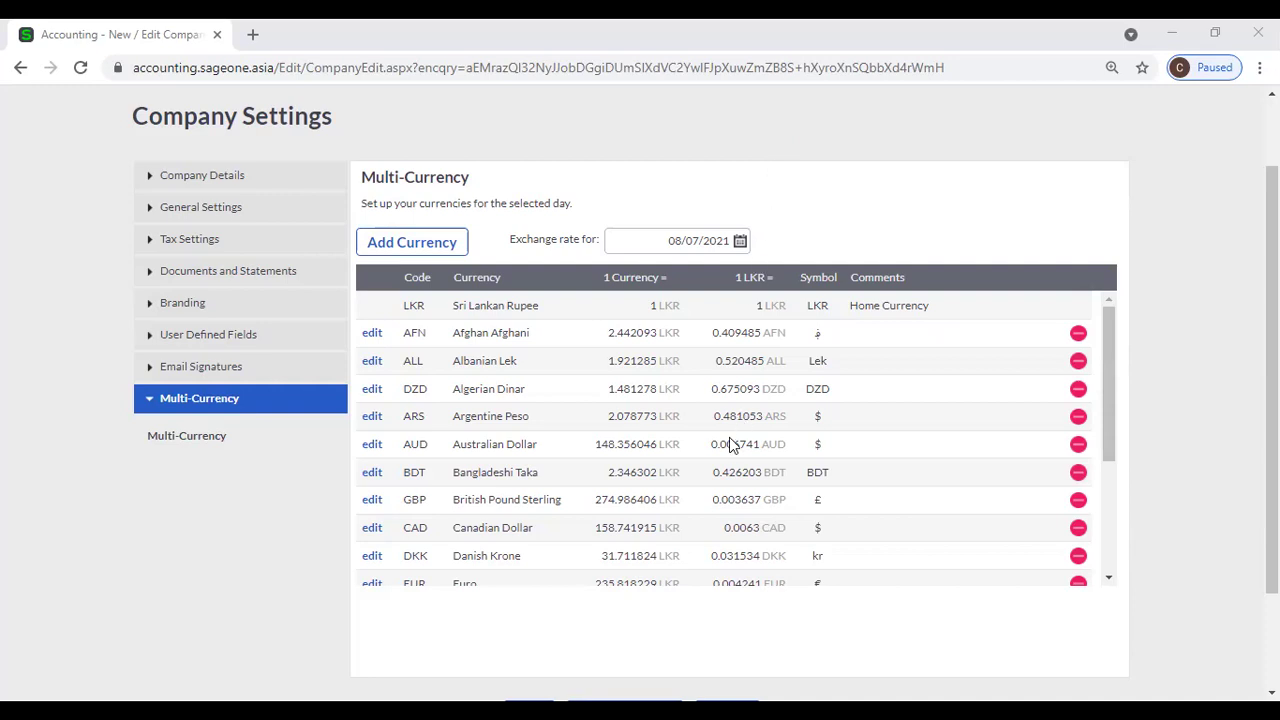
scroll(729, 443, "down", 1)
scroll(729, 449, "down", 4)
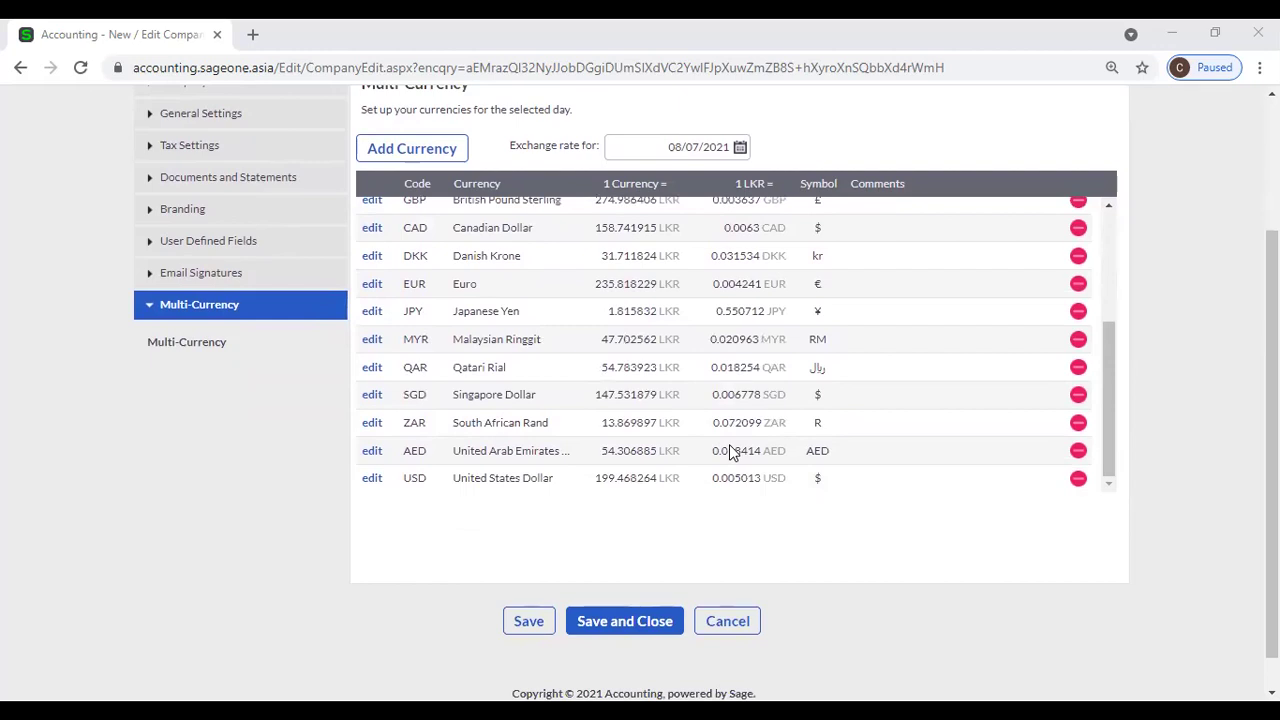
scroll(729, 452, "up", 4)
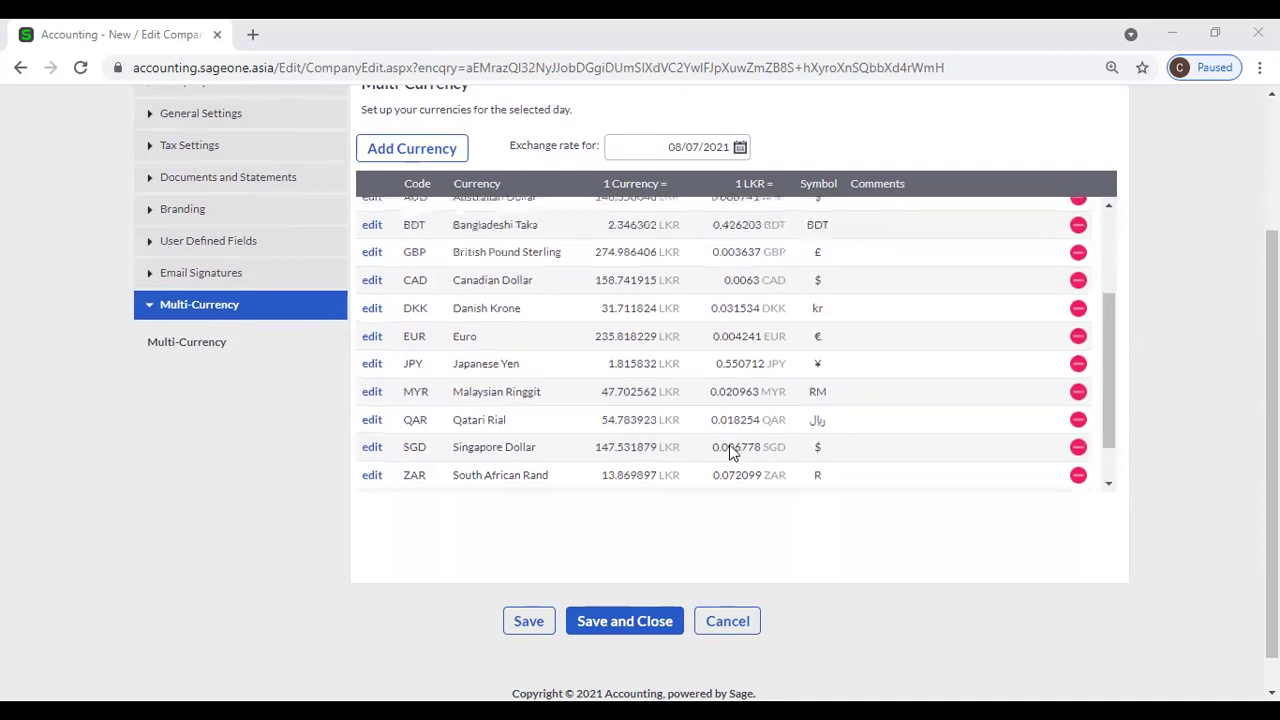
scroll(729, 444, "up", 1)
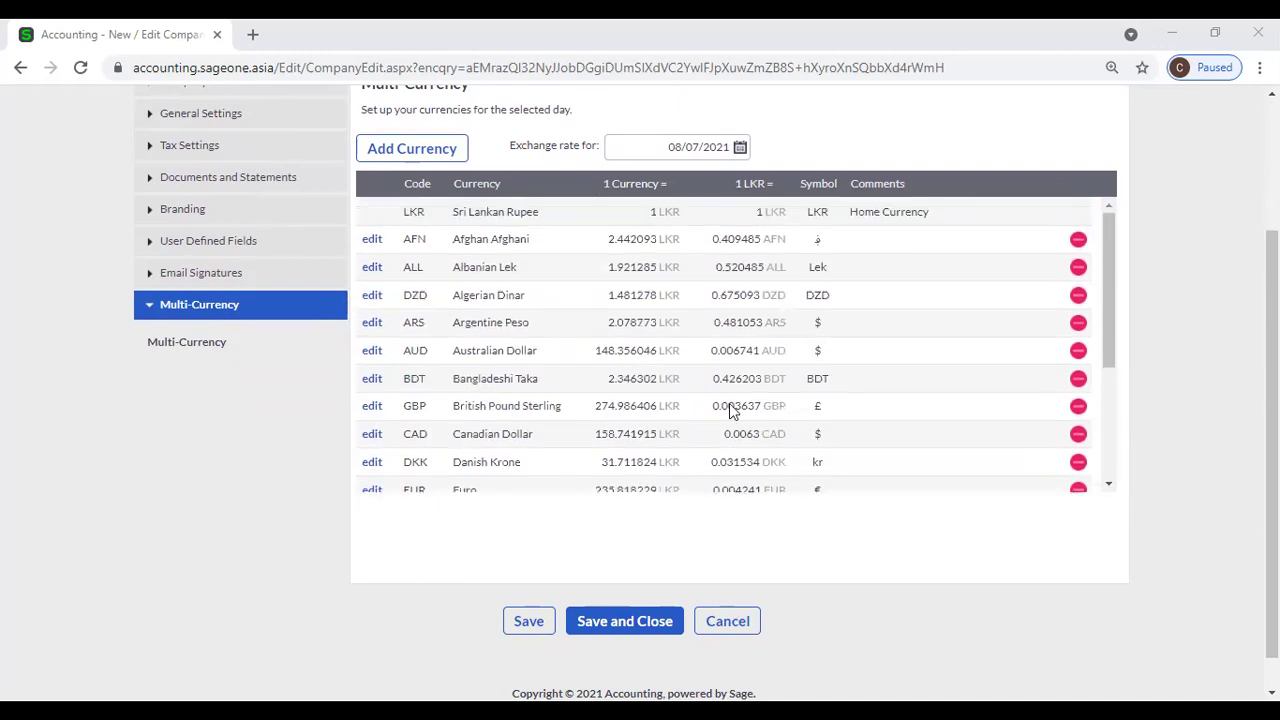
left_click(739, 150)
left_click(731, 210)
scroll(825, 345, "down", 4)
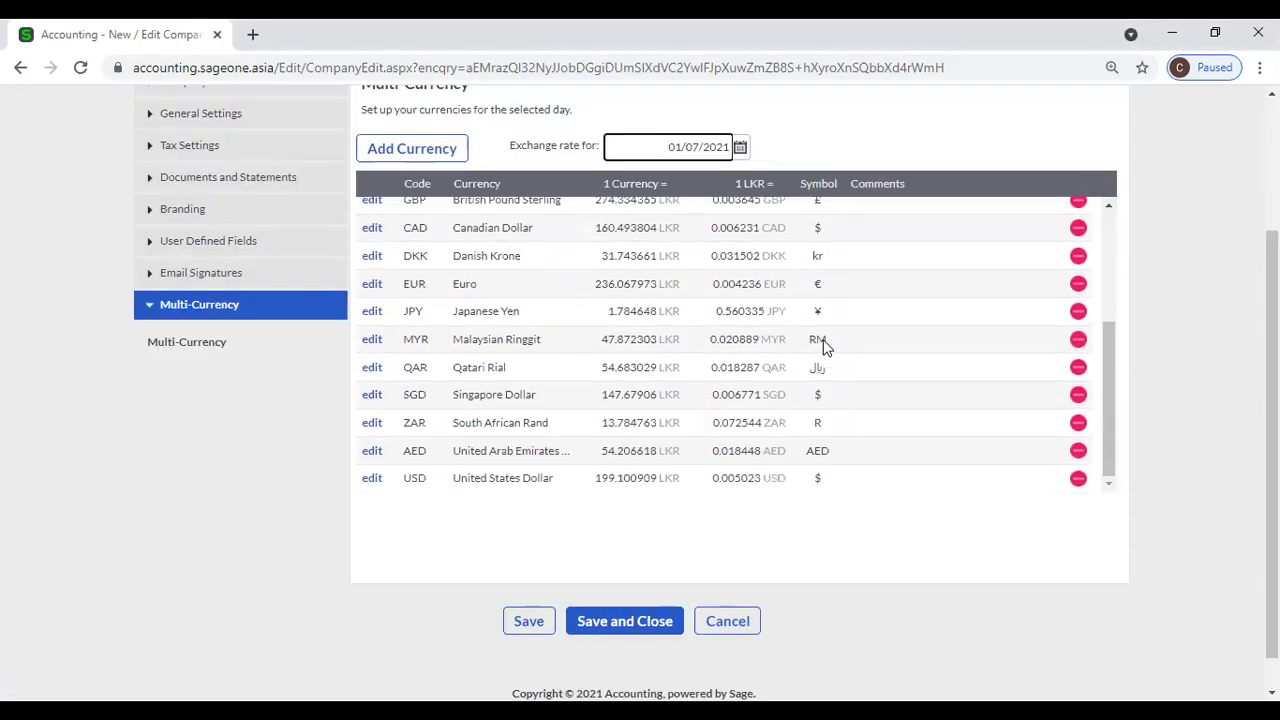
scroll(825, 345, "up", 1)
scroll(825, 345, "up", 4)
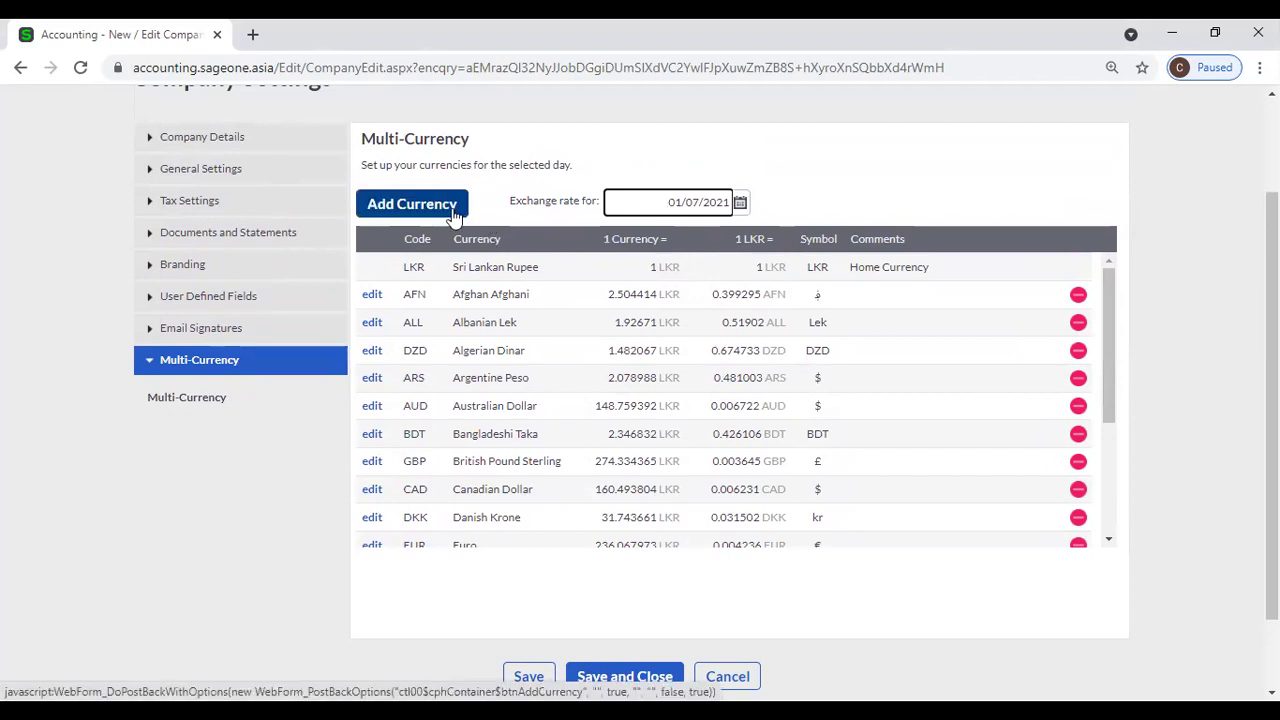
left_click(941, 197)
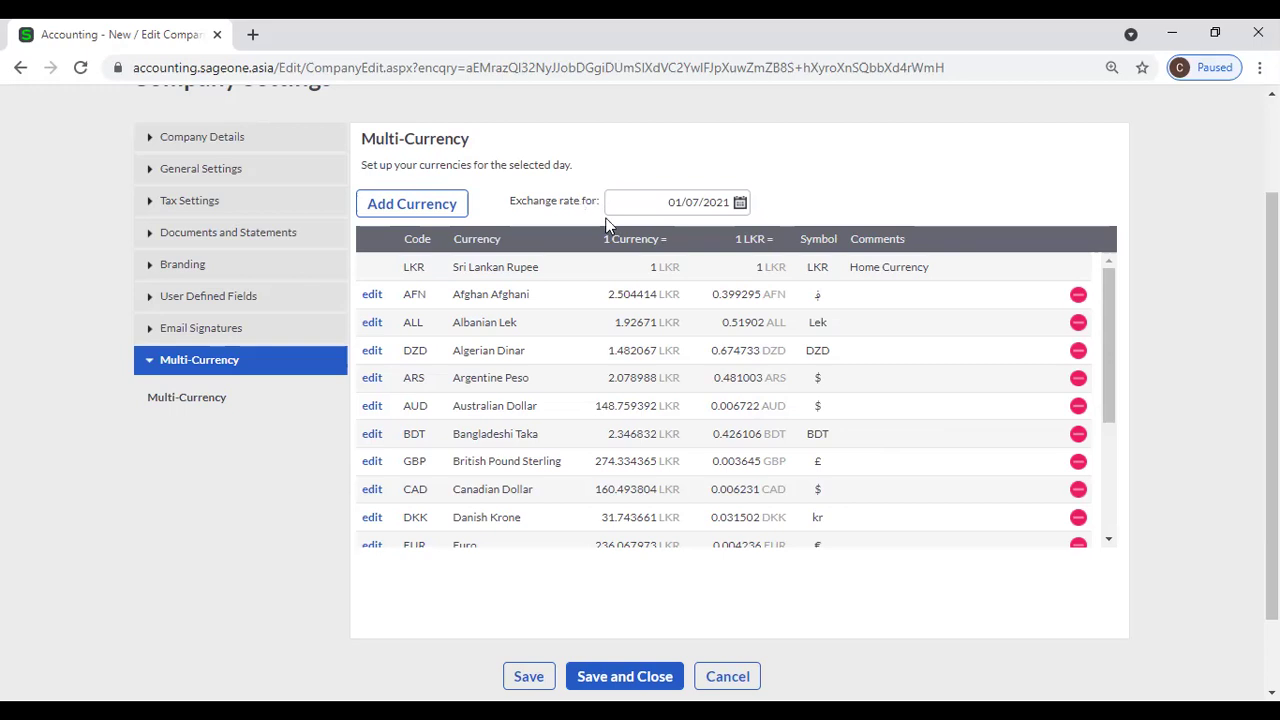
Set the exchange rate date of the currency list to 05/07/2021
left_click(740, 204)
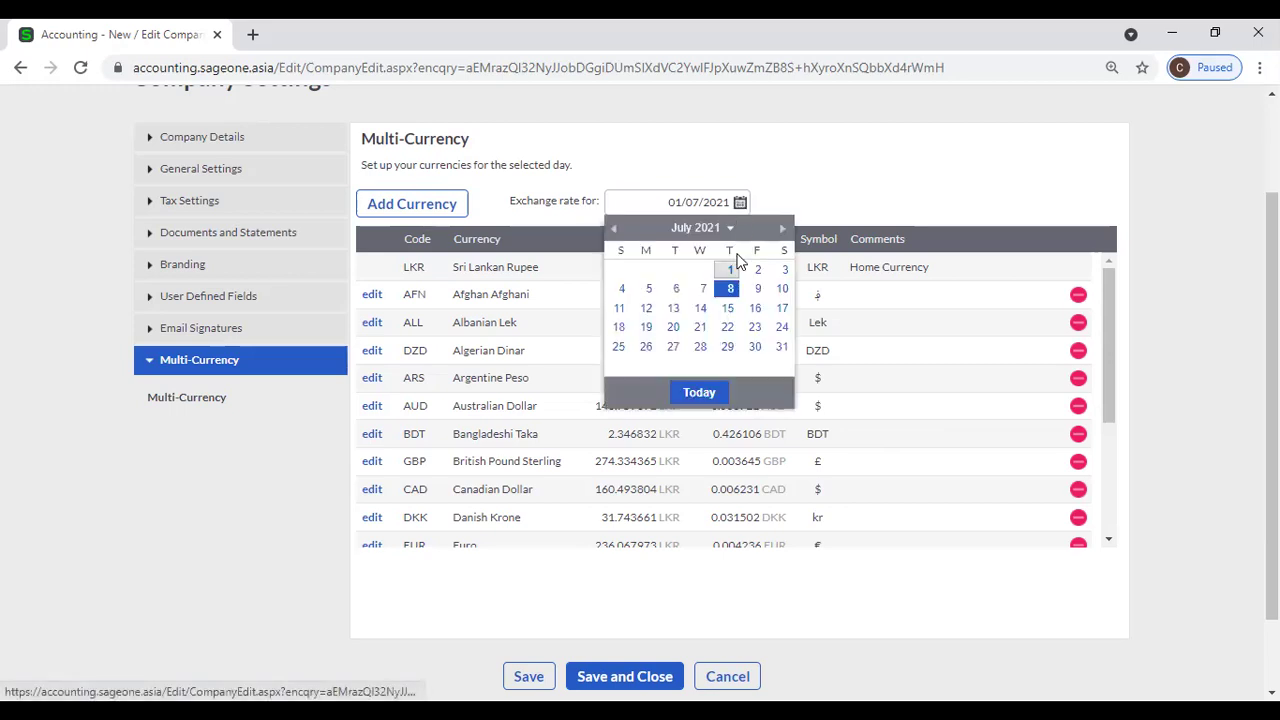
left_click(648, 288)
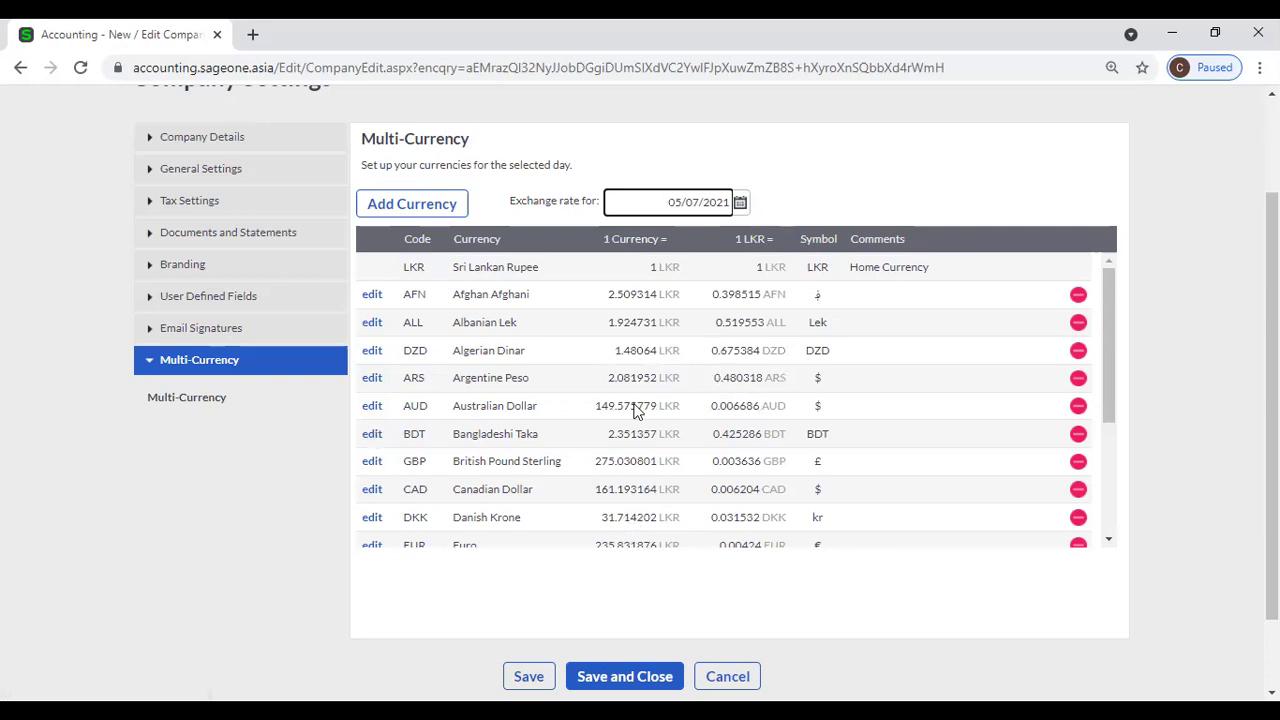
Edit the Australian Dollar exchange rate, choosing a new custom exchange rate of LKR 150 per AUD
left_click(370, 406)
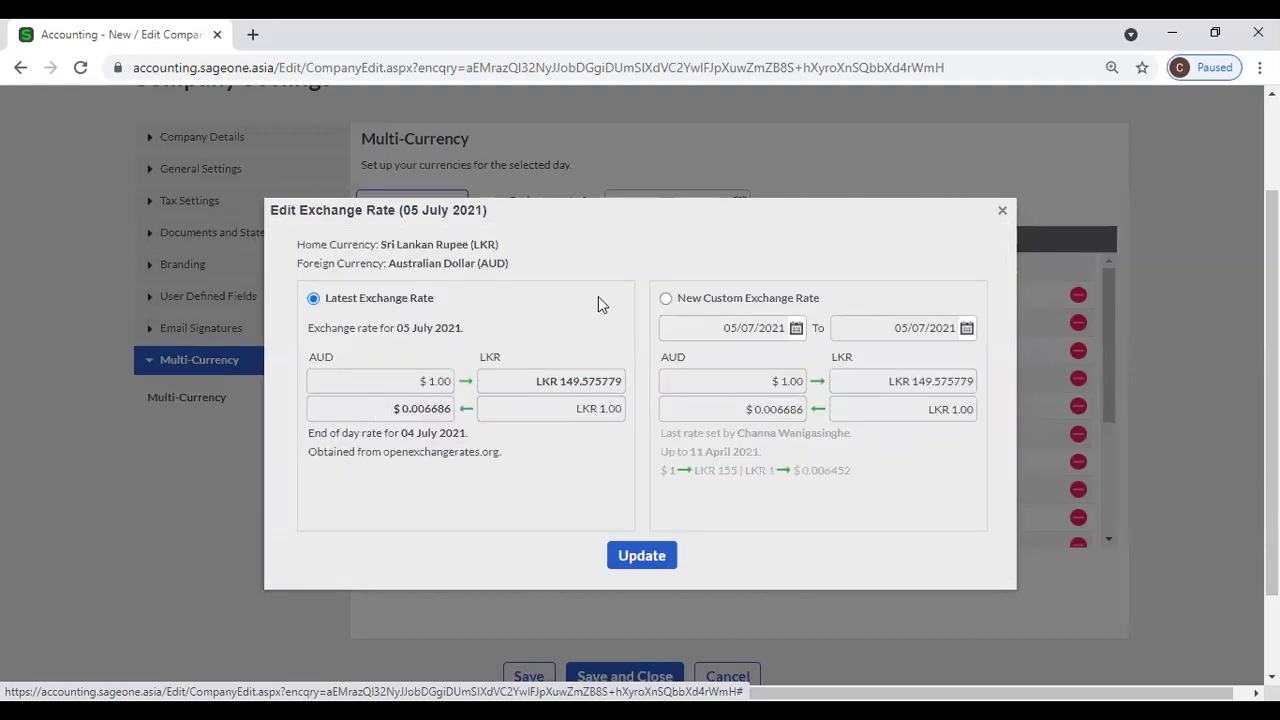
left_click(665, 299)
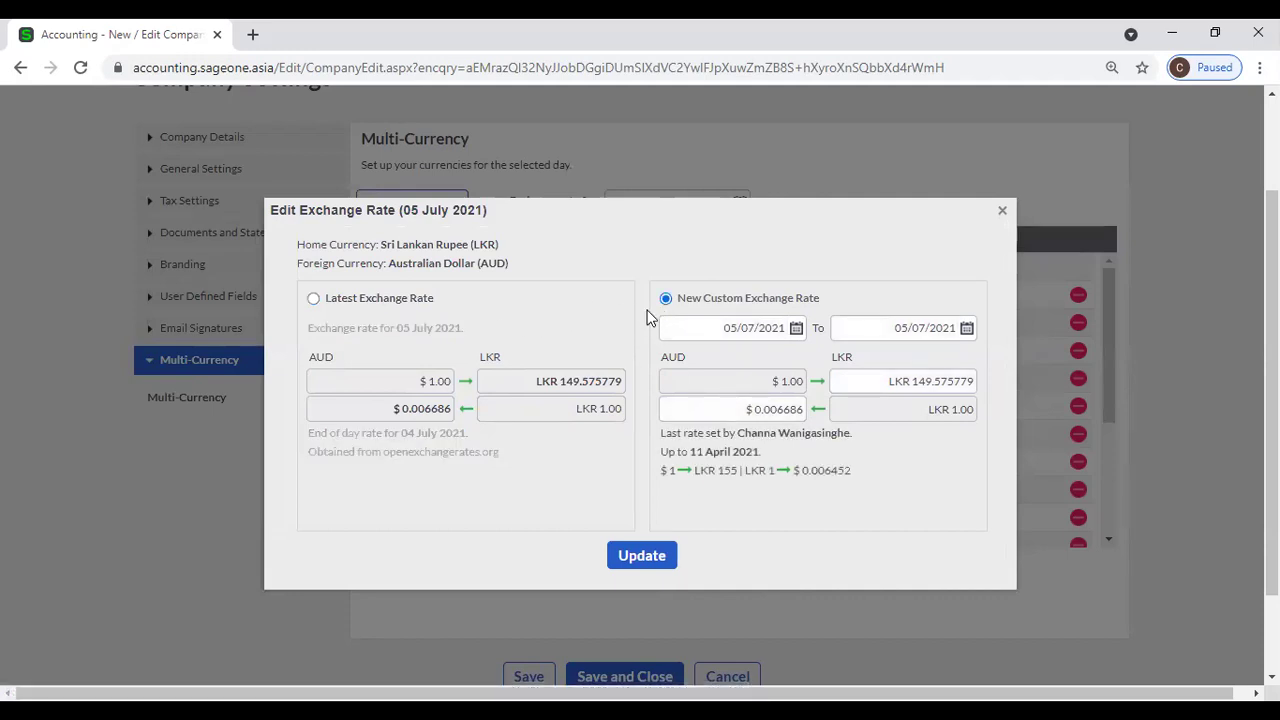
left_click(797, 329)
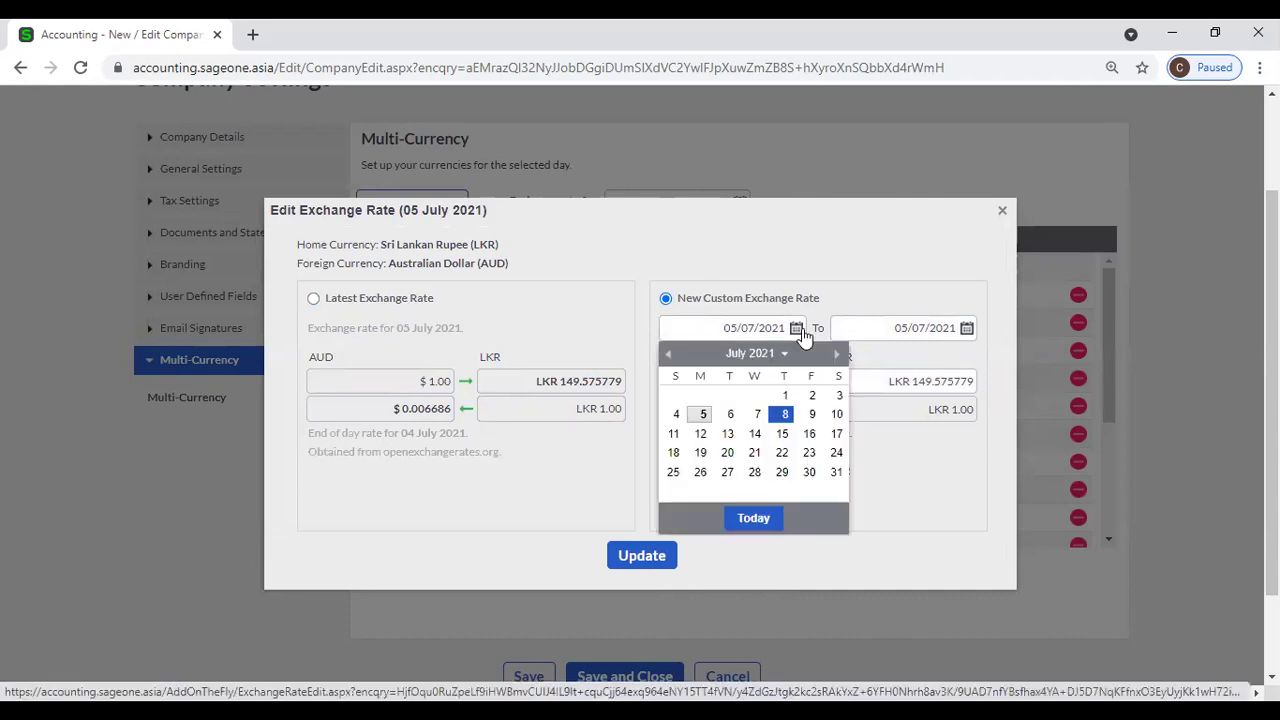
left_click(812, 279)
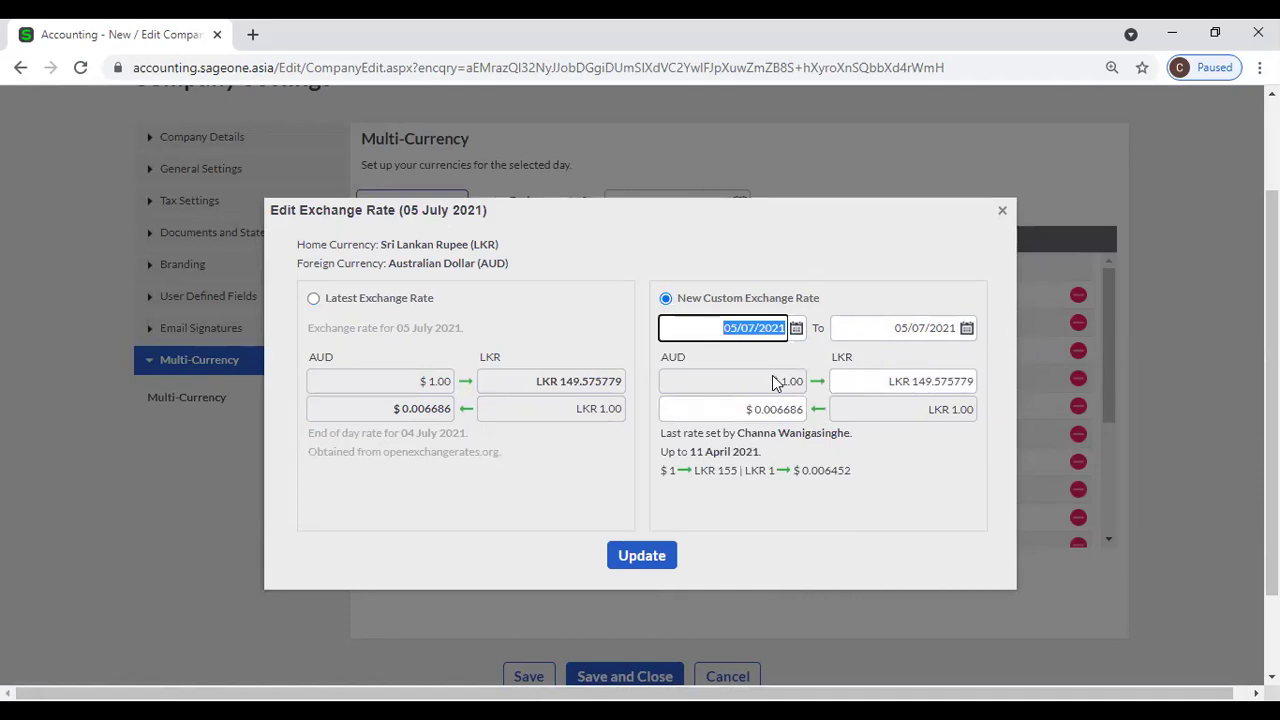
left_click(884, 376)
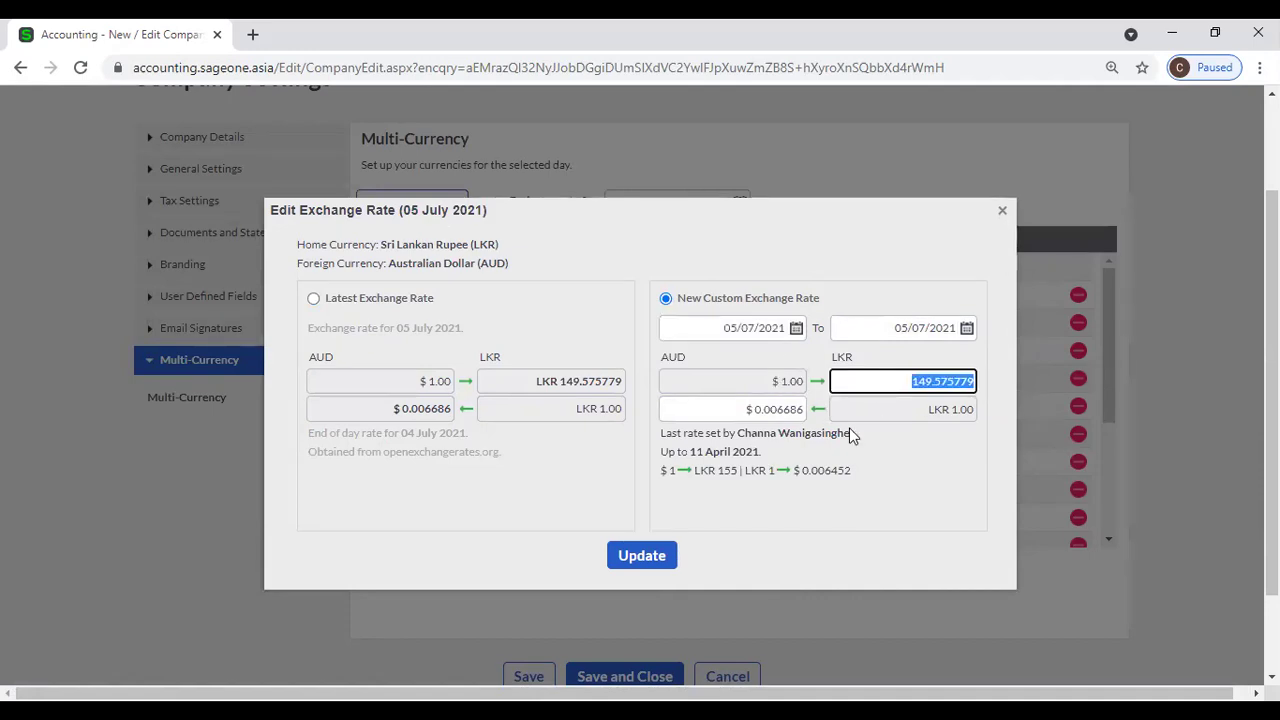
type("150")
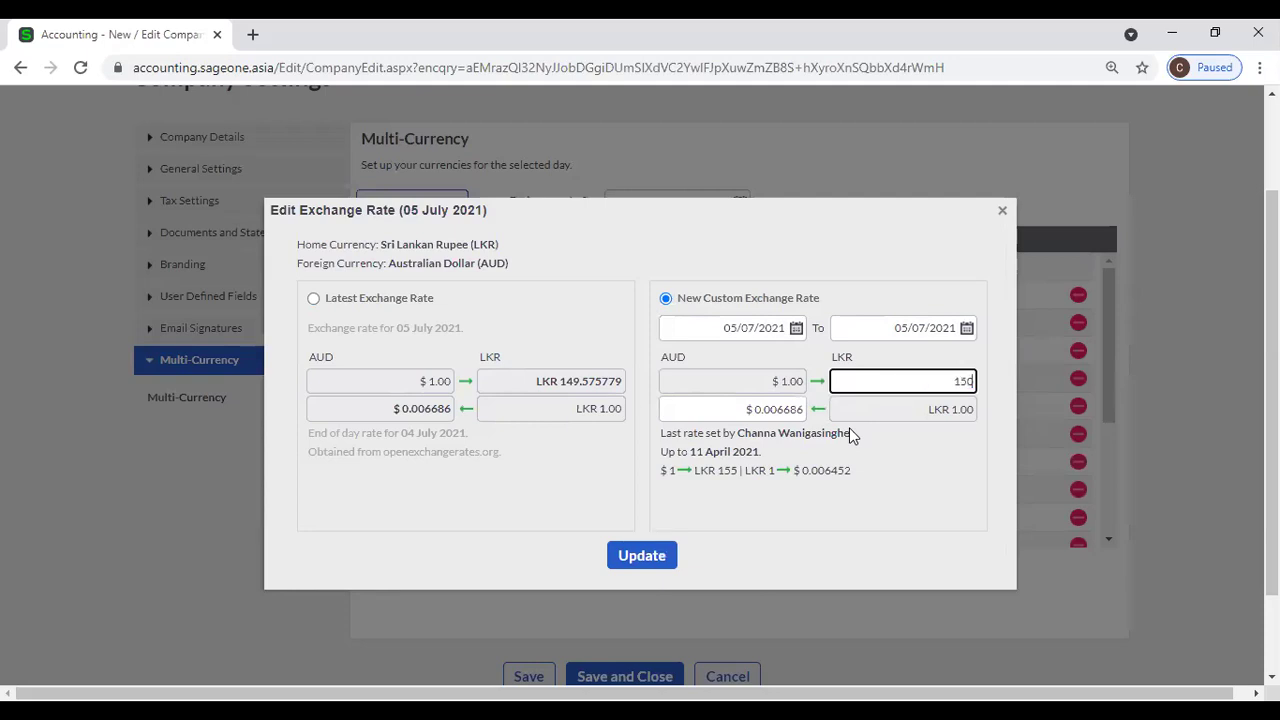
key("Tab")
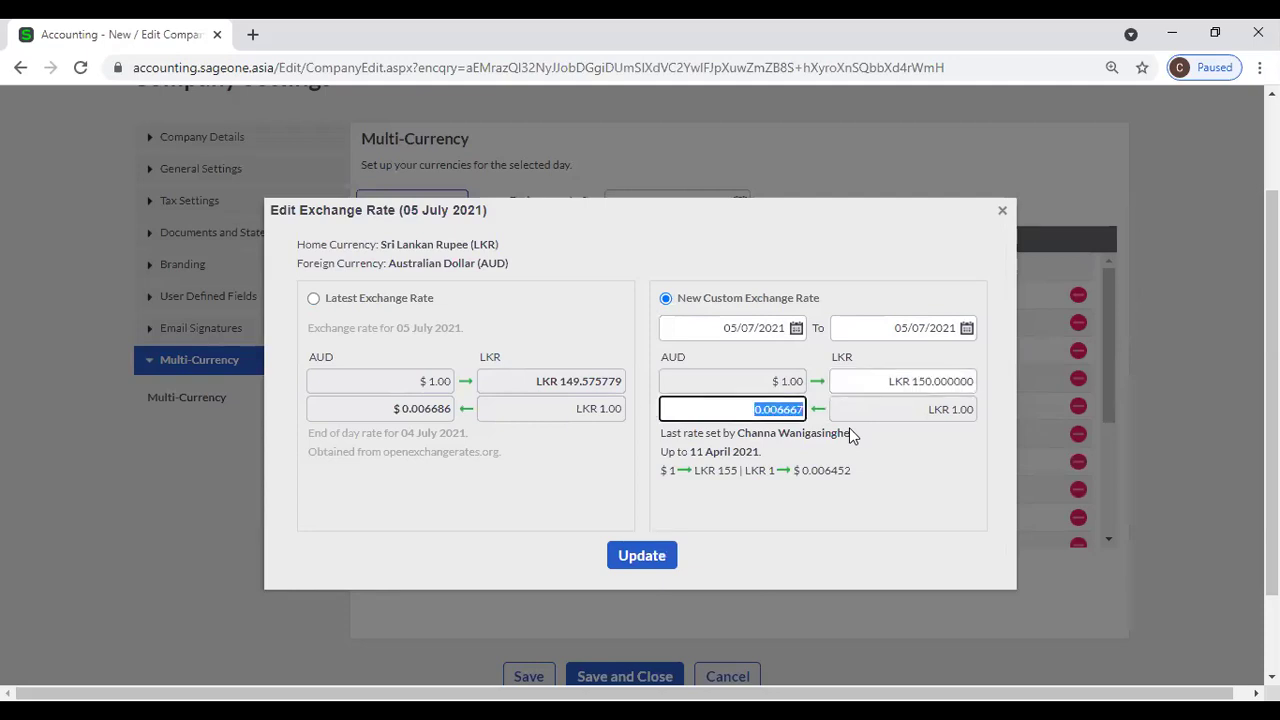
left_click(905, 500)
left_click(917, 382)
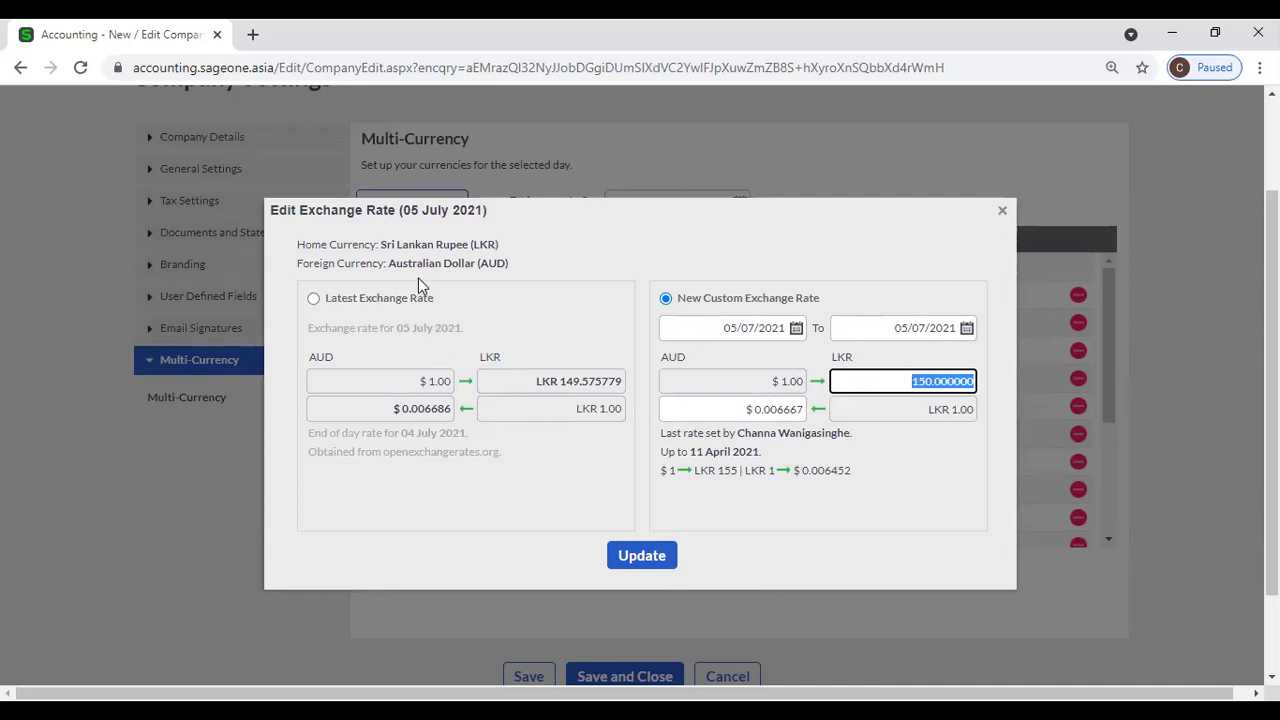
left_click(717, 412)
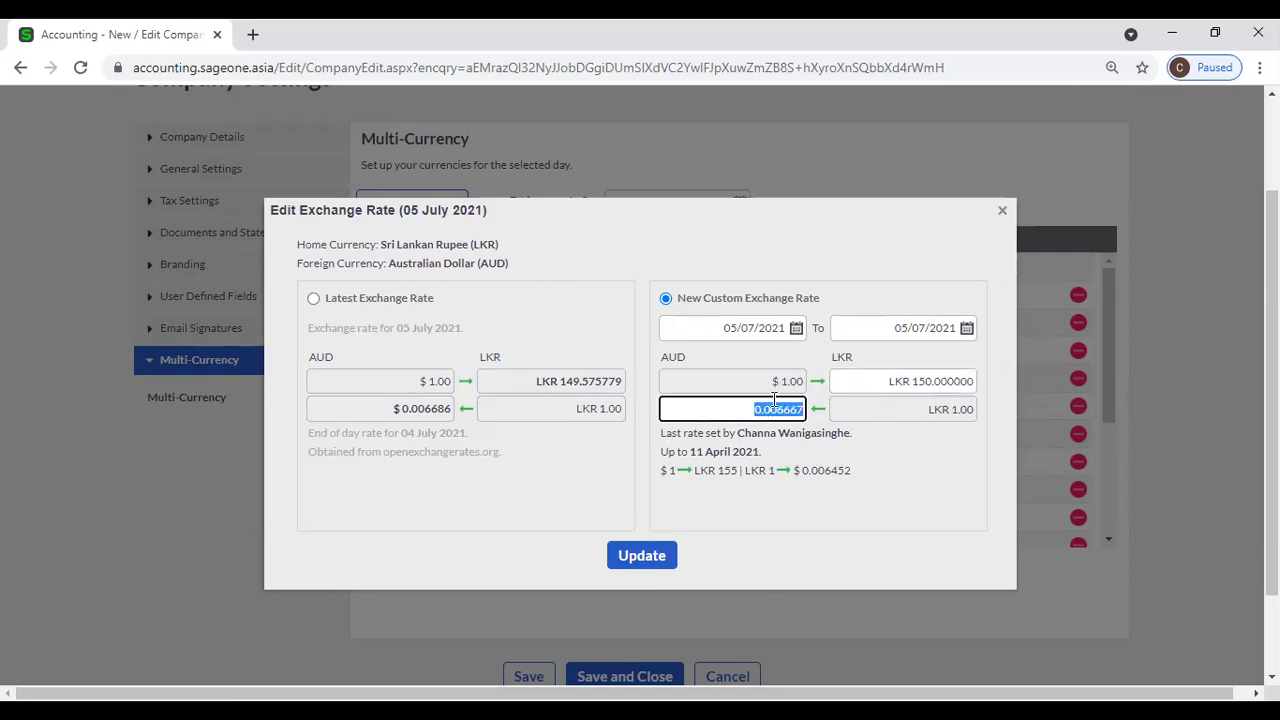
left_click(913, 466)
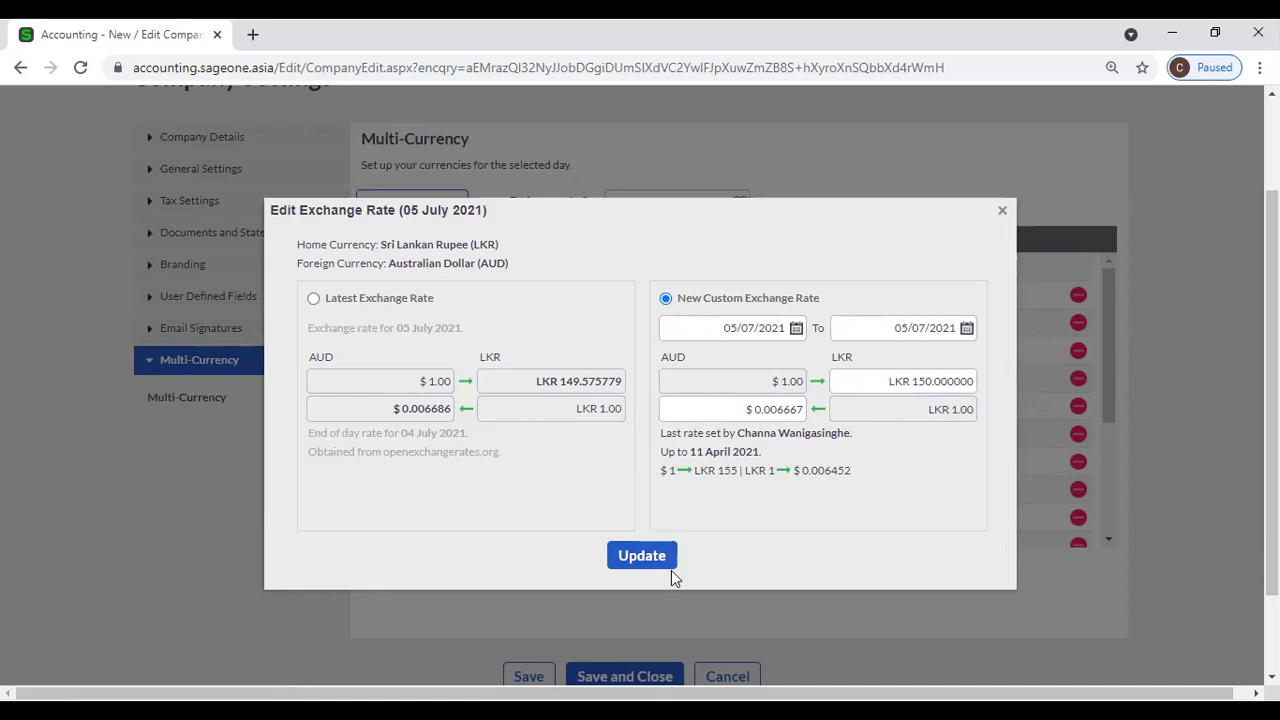
Set the period of the custom Australian Dollar rate from 01/07/2021 to 31/07/2021
left_click(796, 328)
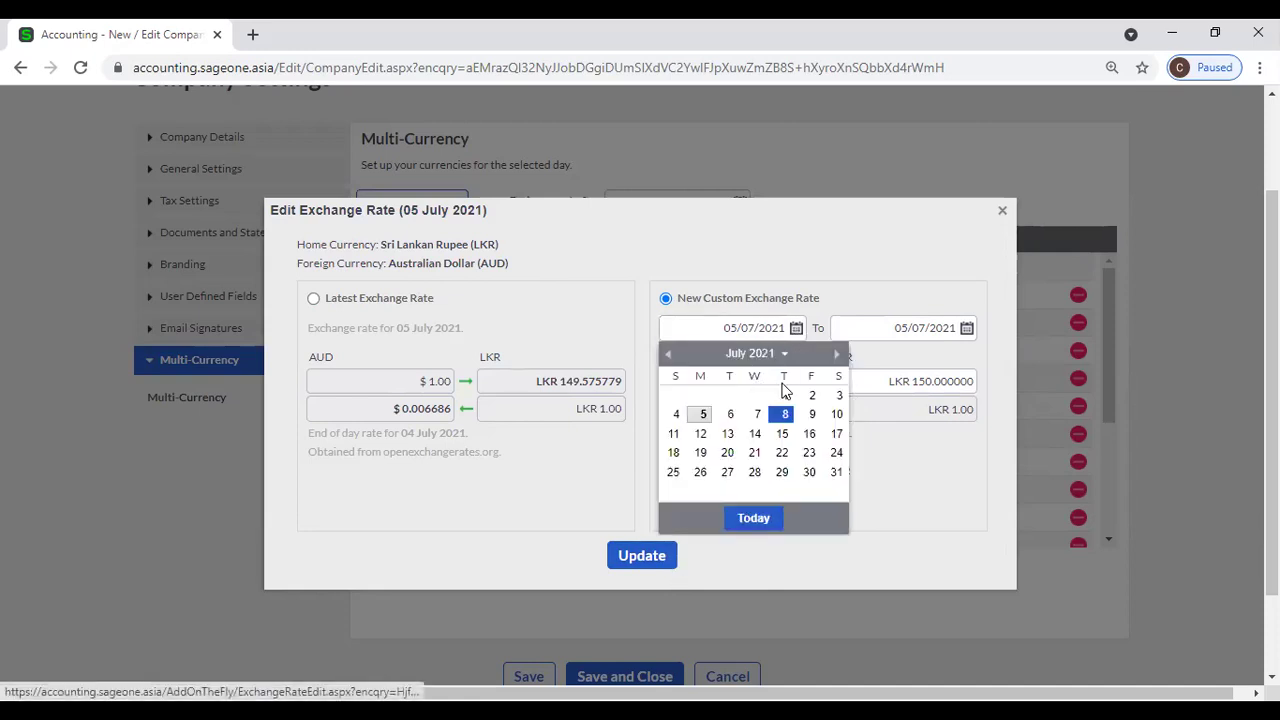
left_click(785, 396)
left_click(967, 329)
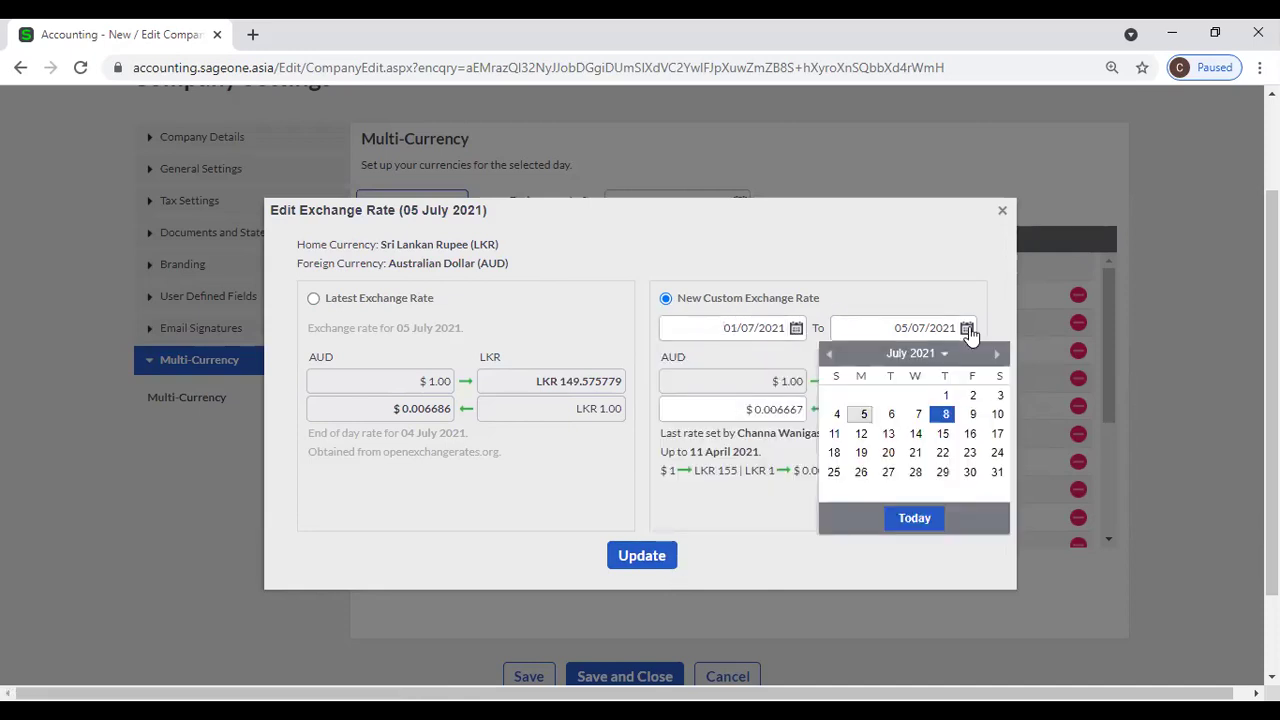
left_click(998, 472)
left_click(923, 499)
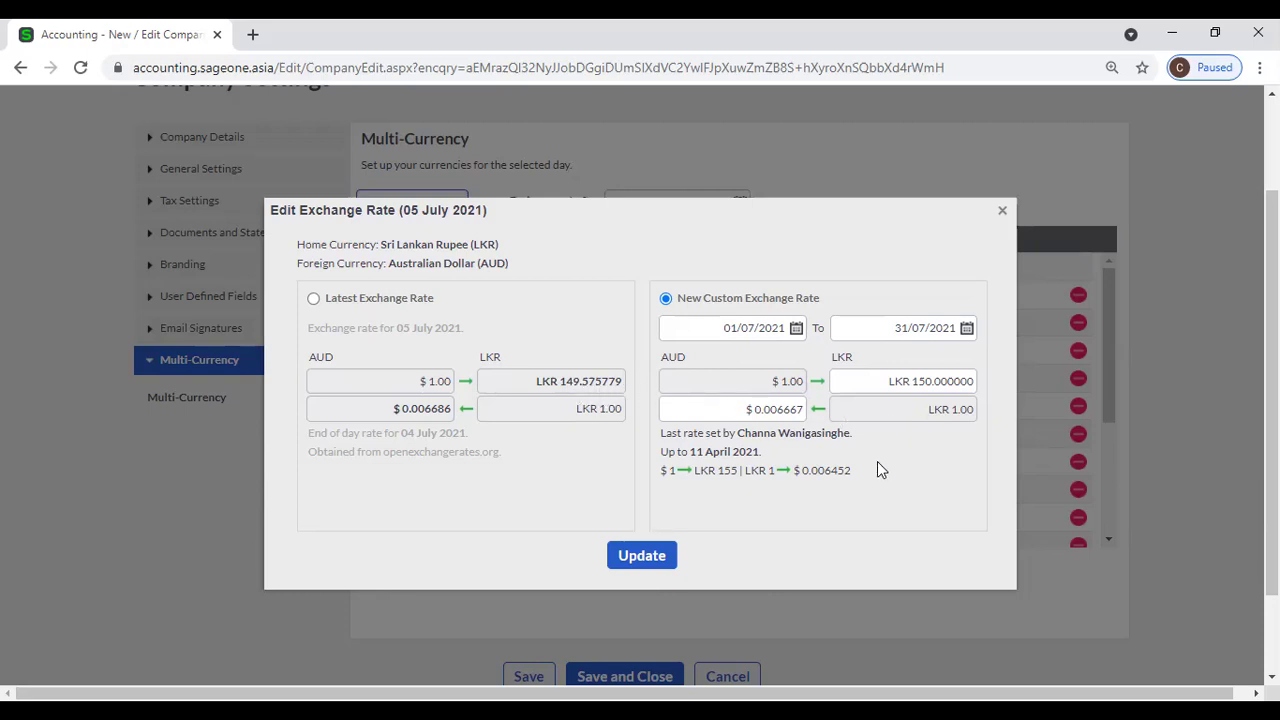
Change the custom Australian Dollar rate to LKR 151 and close the exchange rate dialog without updating
left_click(896, 381)
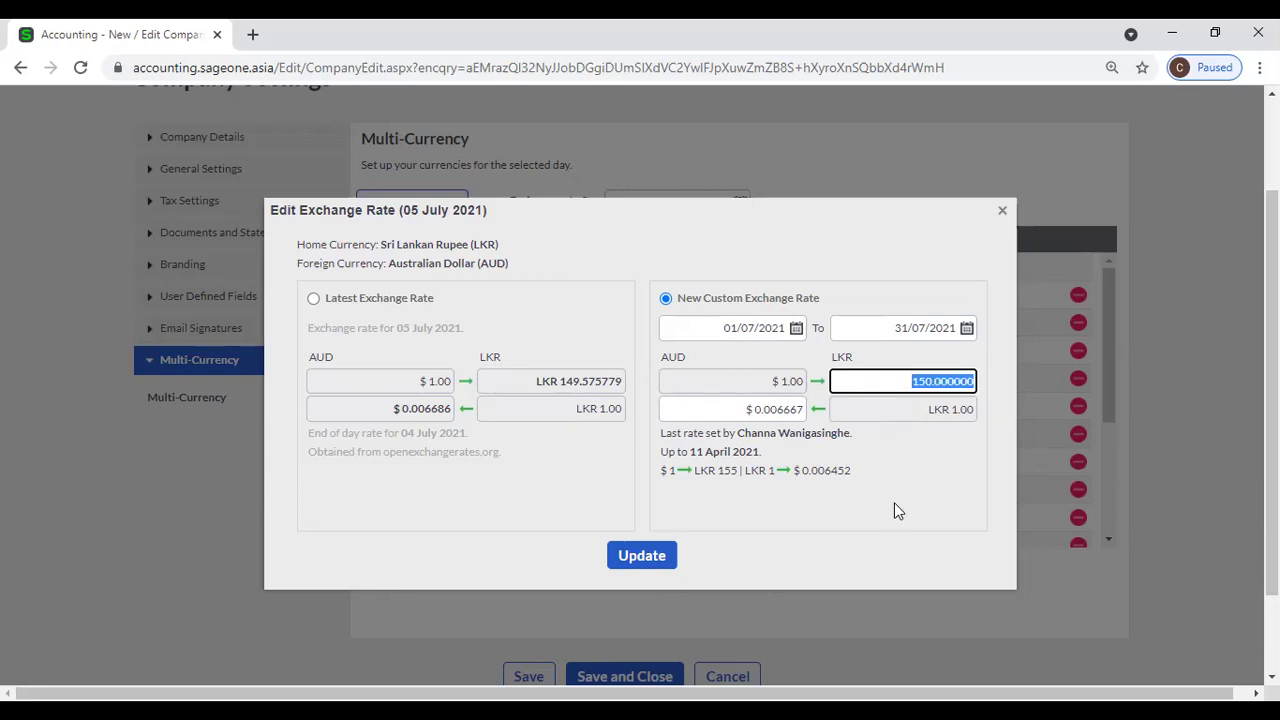
key("BackSpace")
type("155")
key("Tab")
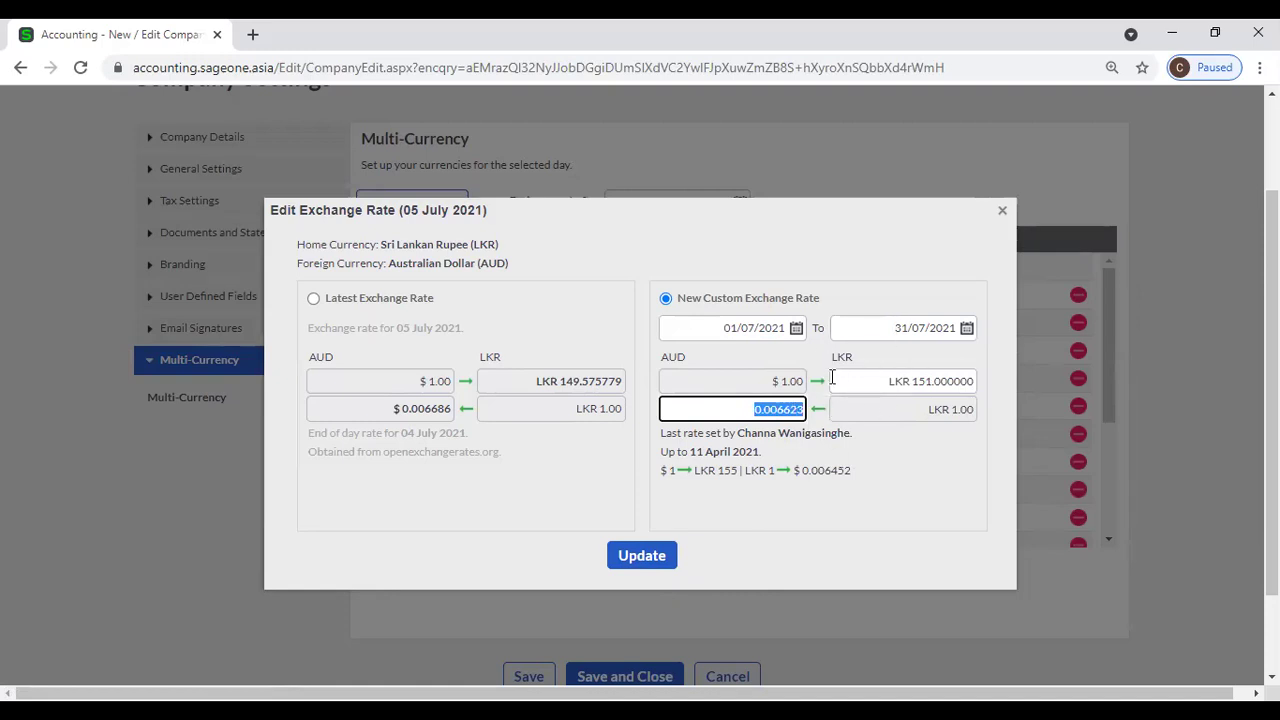
left_click(1003, 214)
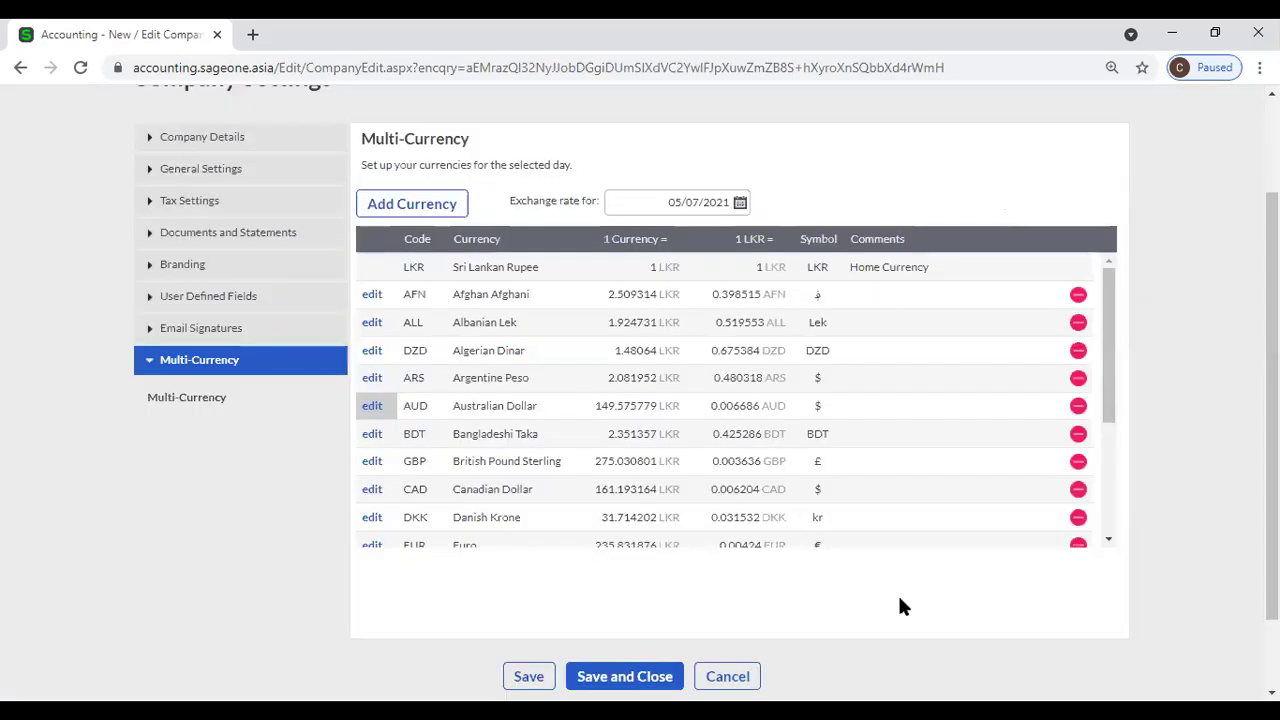
Open a new customer record and check the Currency choices in its default settings
scroll(900, 605, "up", 2)
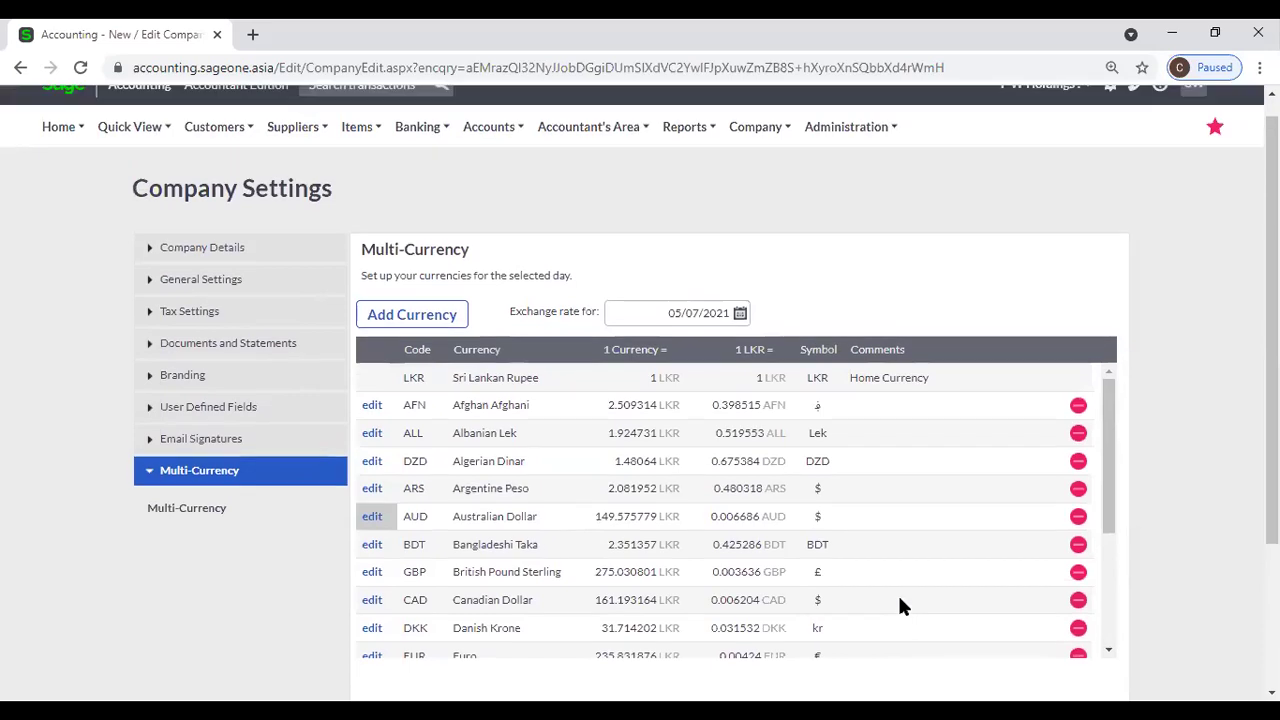
scroll(900, 605, "up", 1)
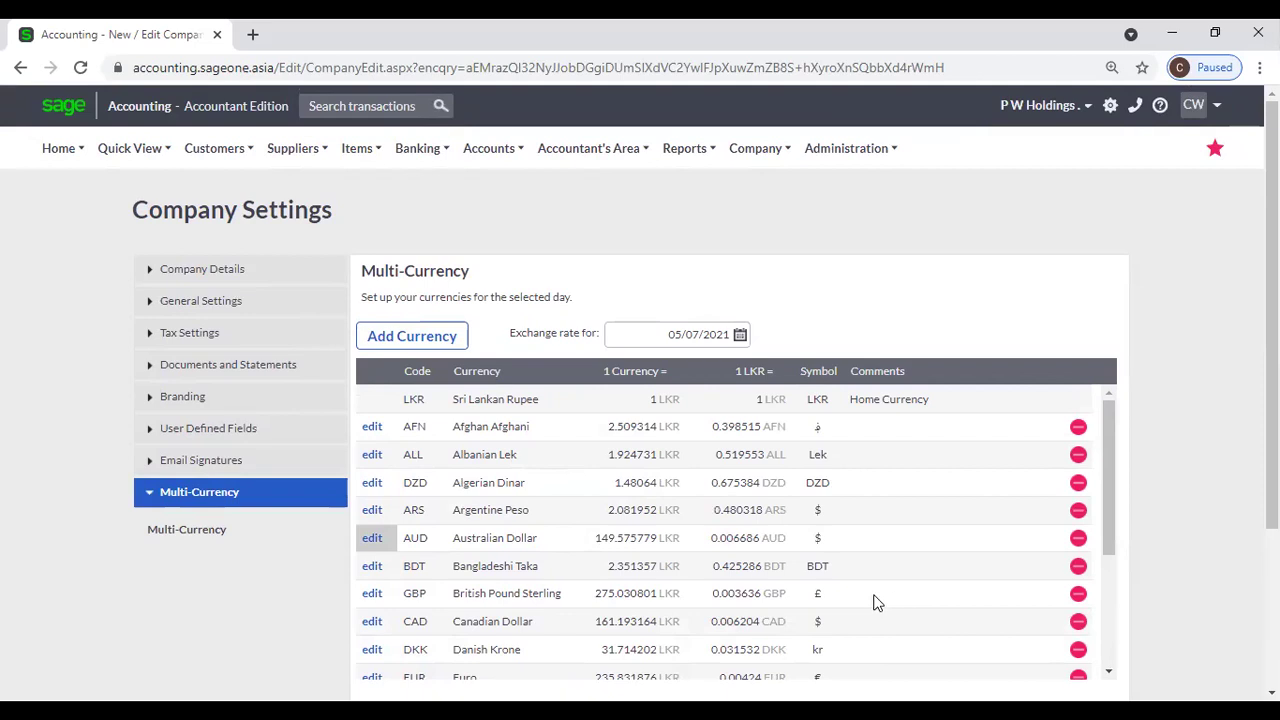
left_click(203, 152)
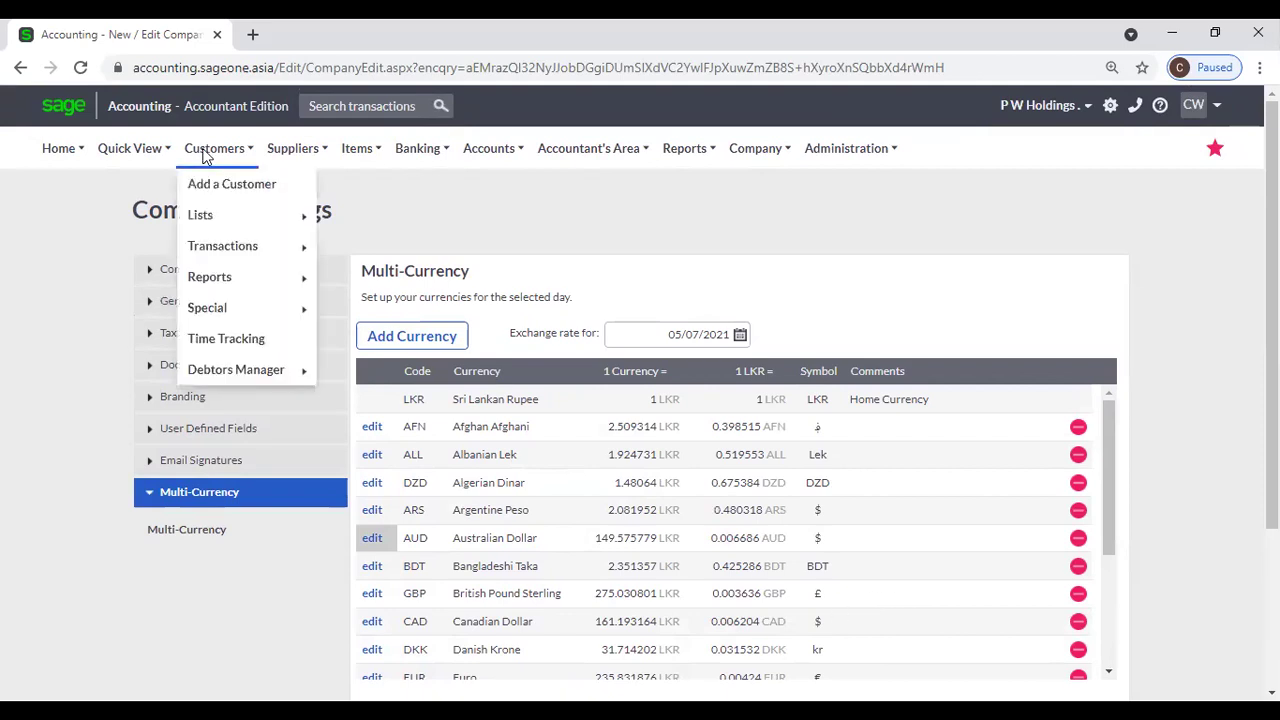
left_click(205, 188)
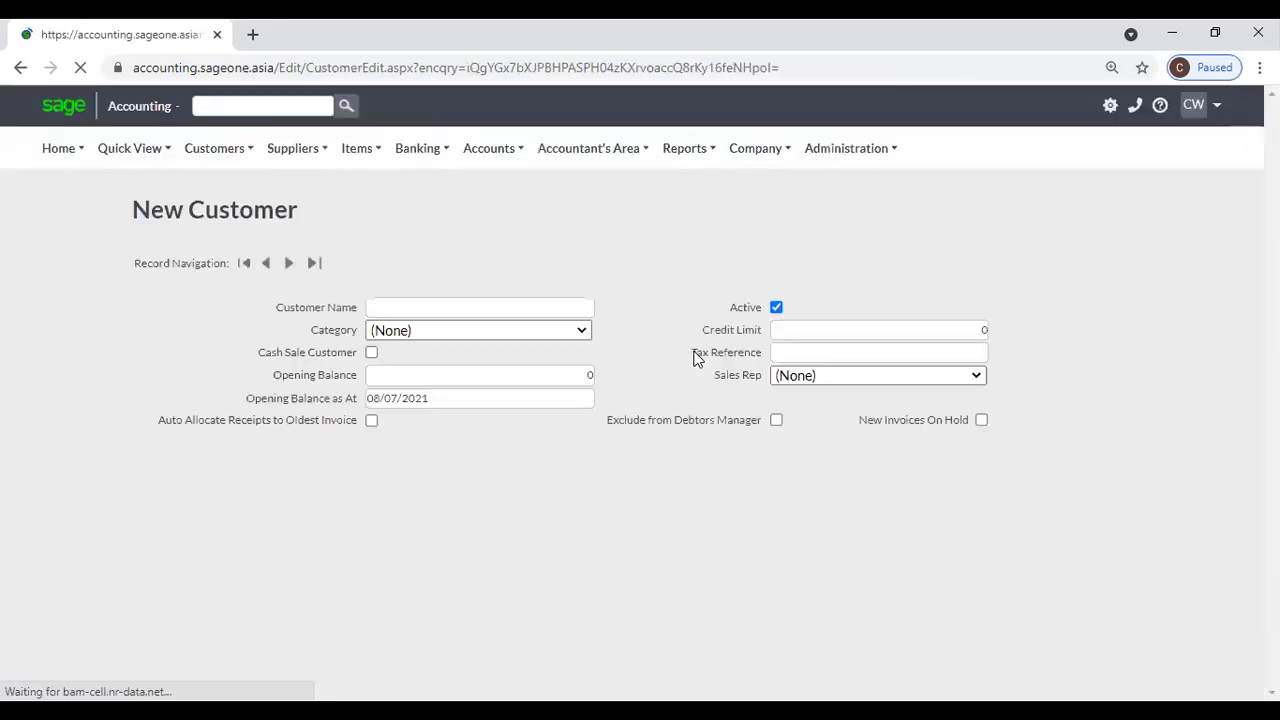
scroll(1035, 603, "down", 5)
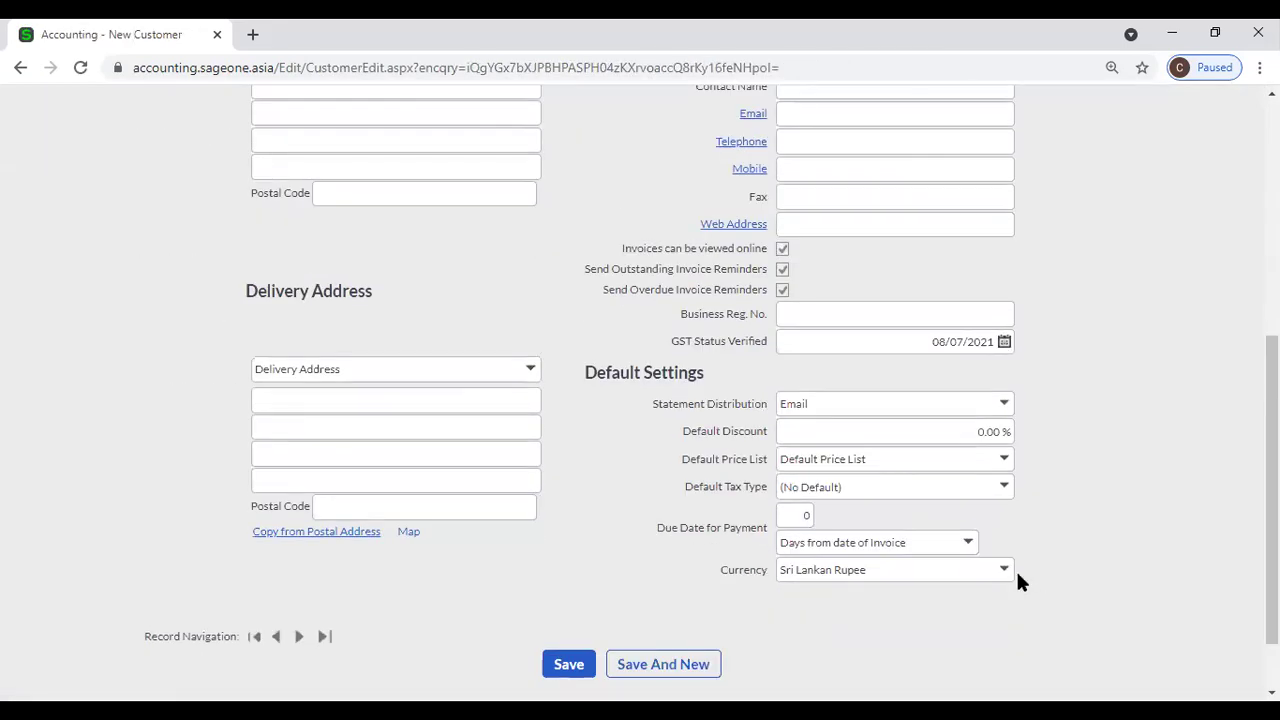
left_click(1004, 570)
left_click(1092, 569)
scroll(403, 392, "up", 5)
Open a new supplier record and check the Currency choices in its default settings
mouse_move(248, 160)
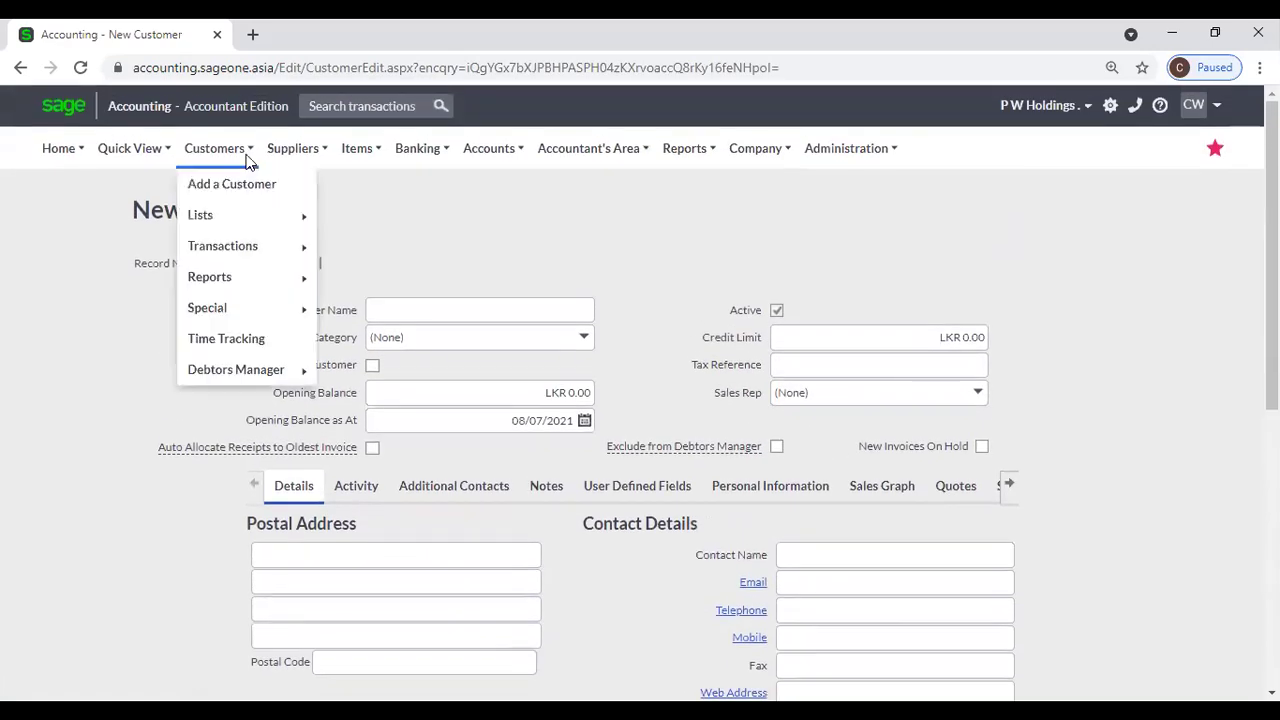
mouse_move(300, 158)
left_click(314, 185)
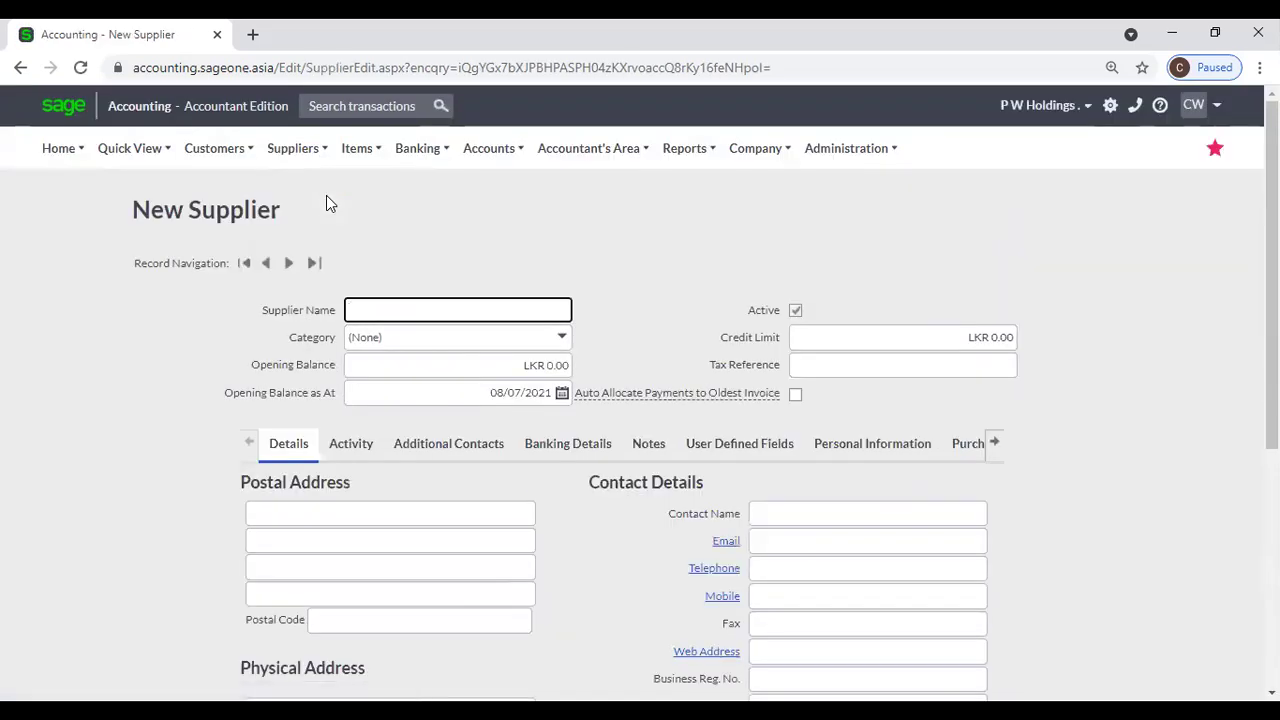
scroll(836, 551, "down", 5)
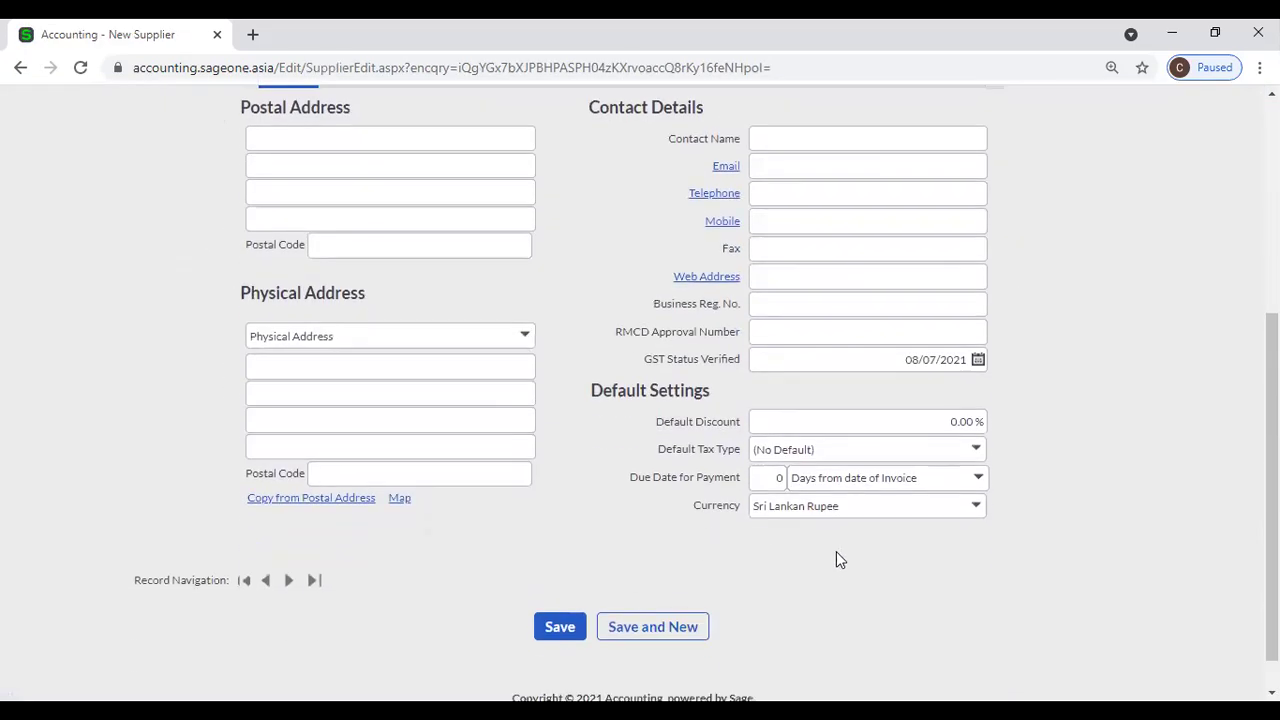
left_click(976, 506)
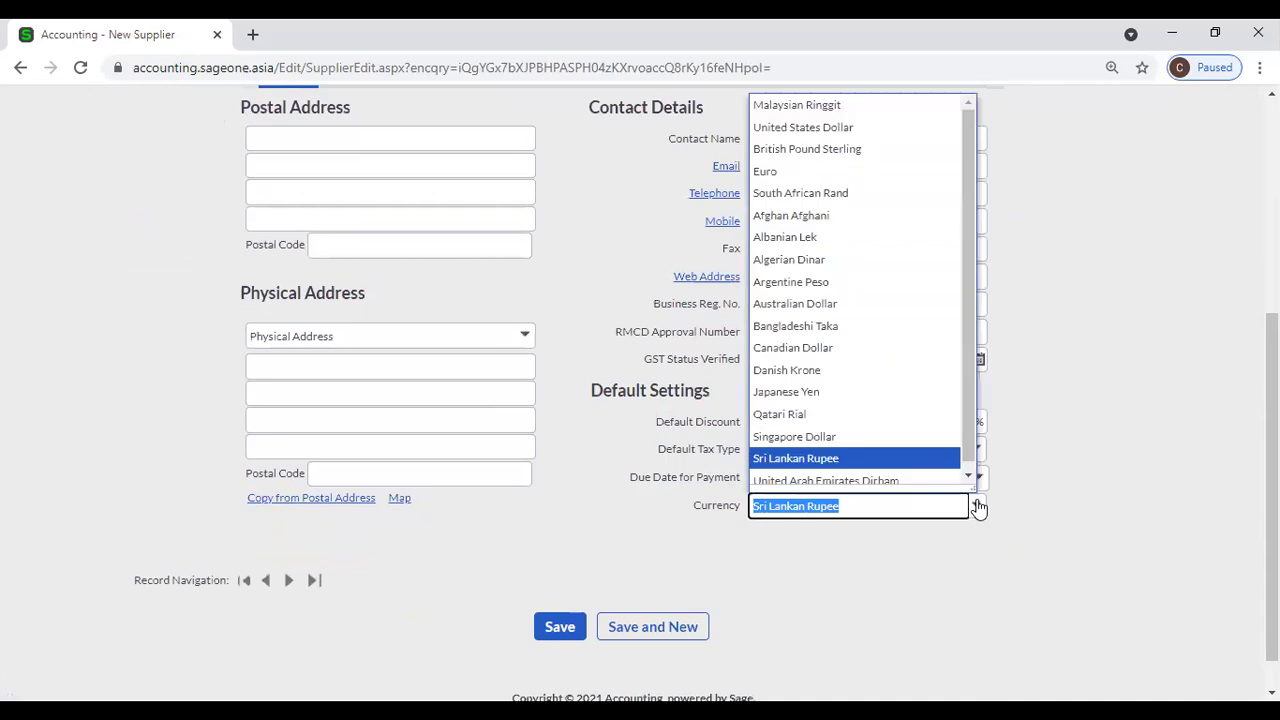
left_click(1037, 511)
scroll(297, 380, "up", 5)
Display the customer tax invoices and start a new tax invoice
left_click(214, 149)
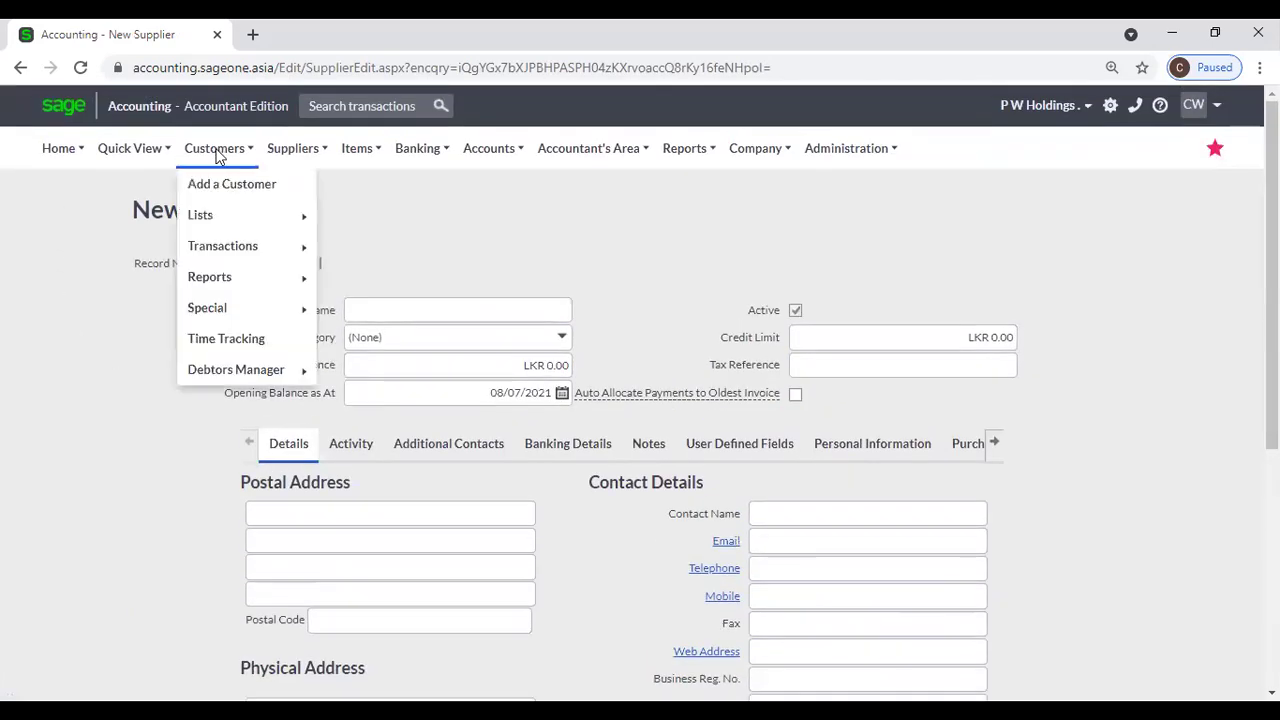
mouse_move(226, 246)
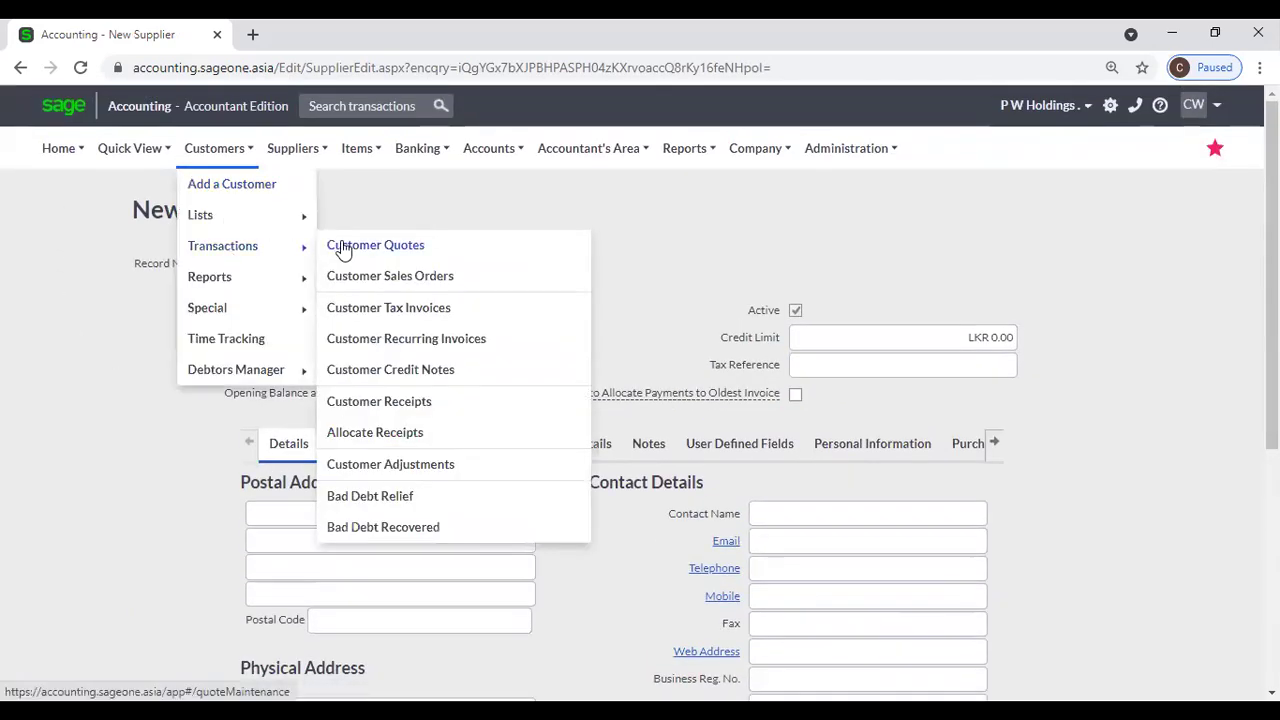
left_click(352, 310)
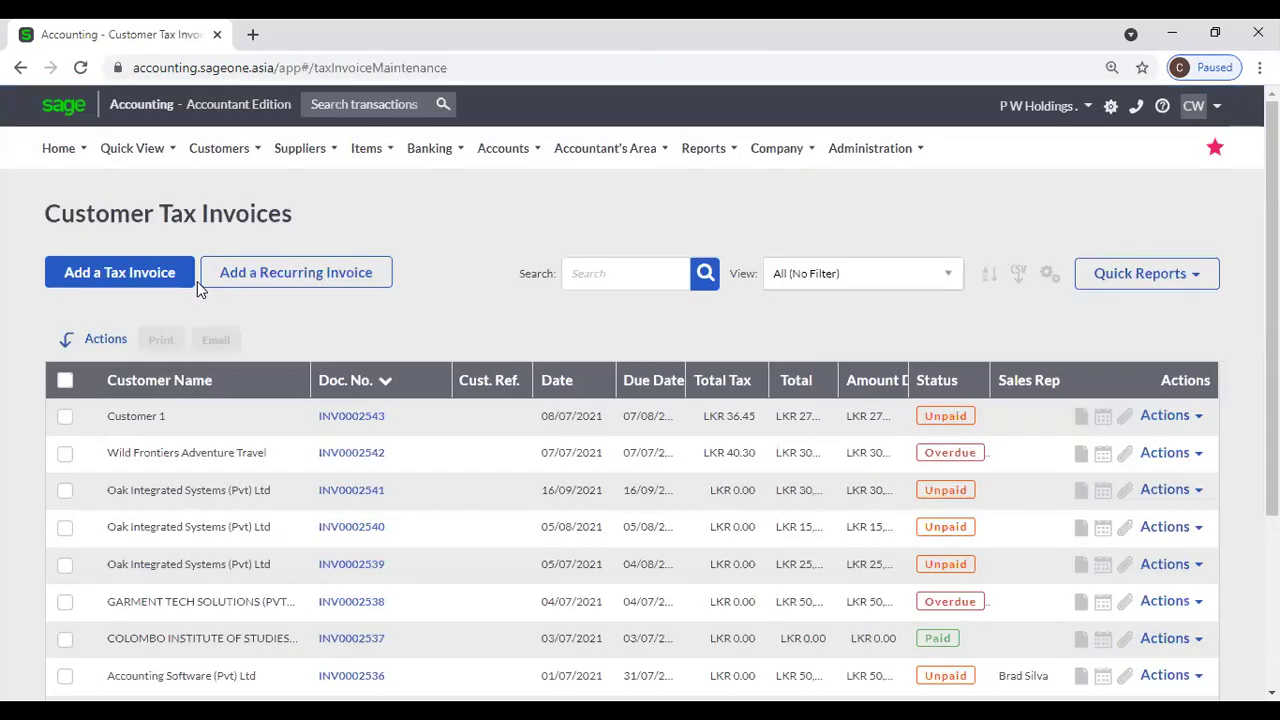
left_click(138, 287)
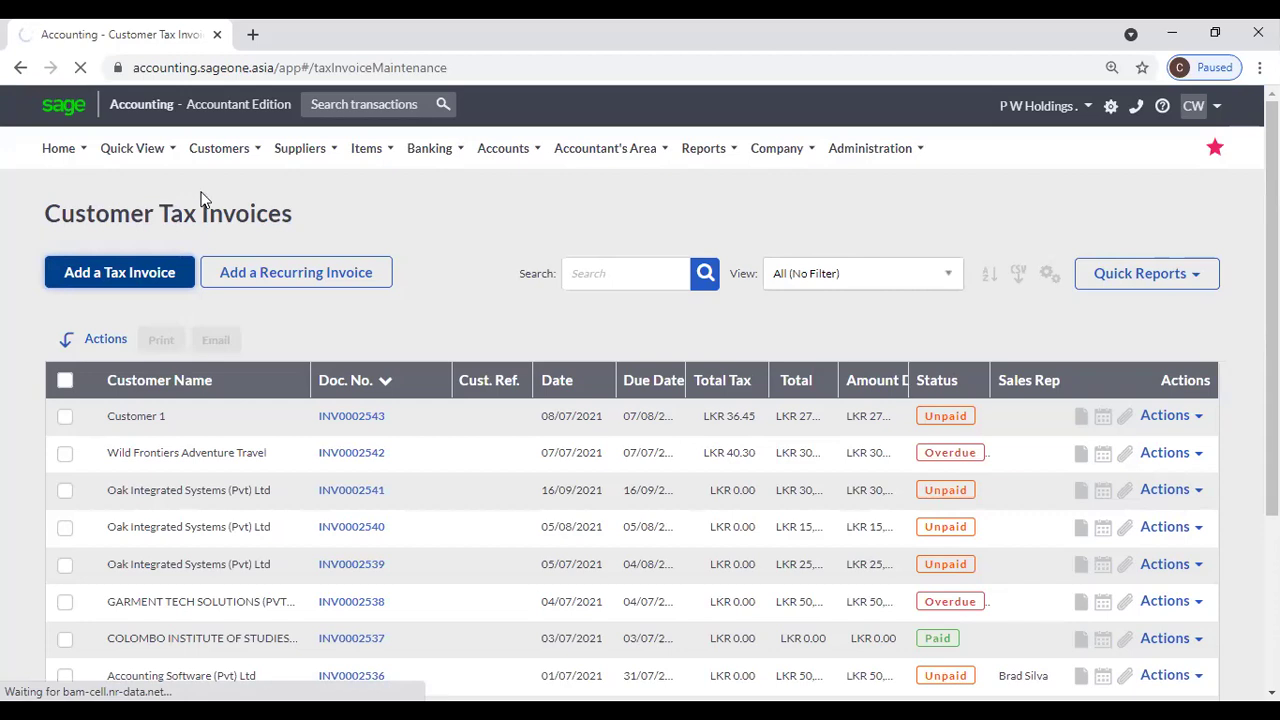
left_click(209, 160)
mouse_move(211, 217)
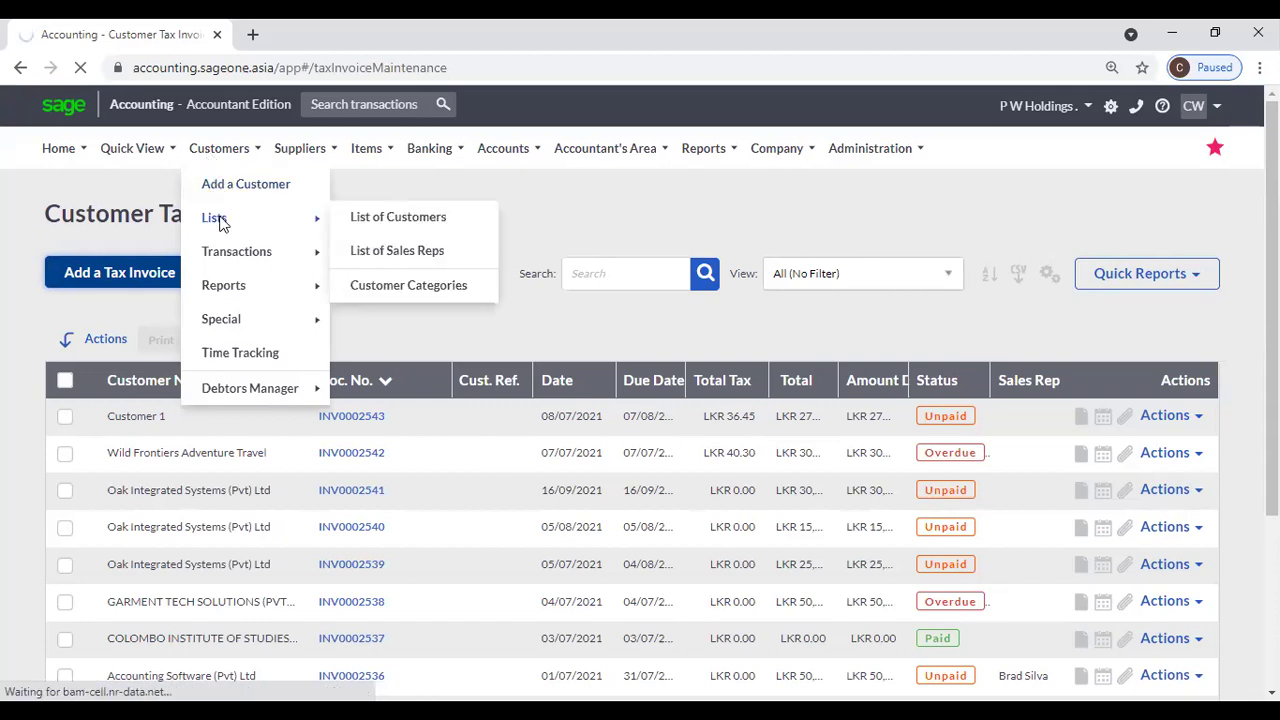
left_click(355, 216)
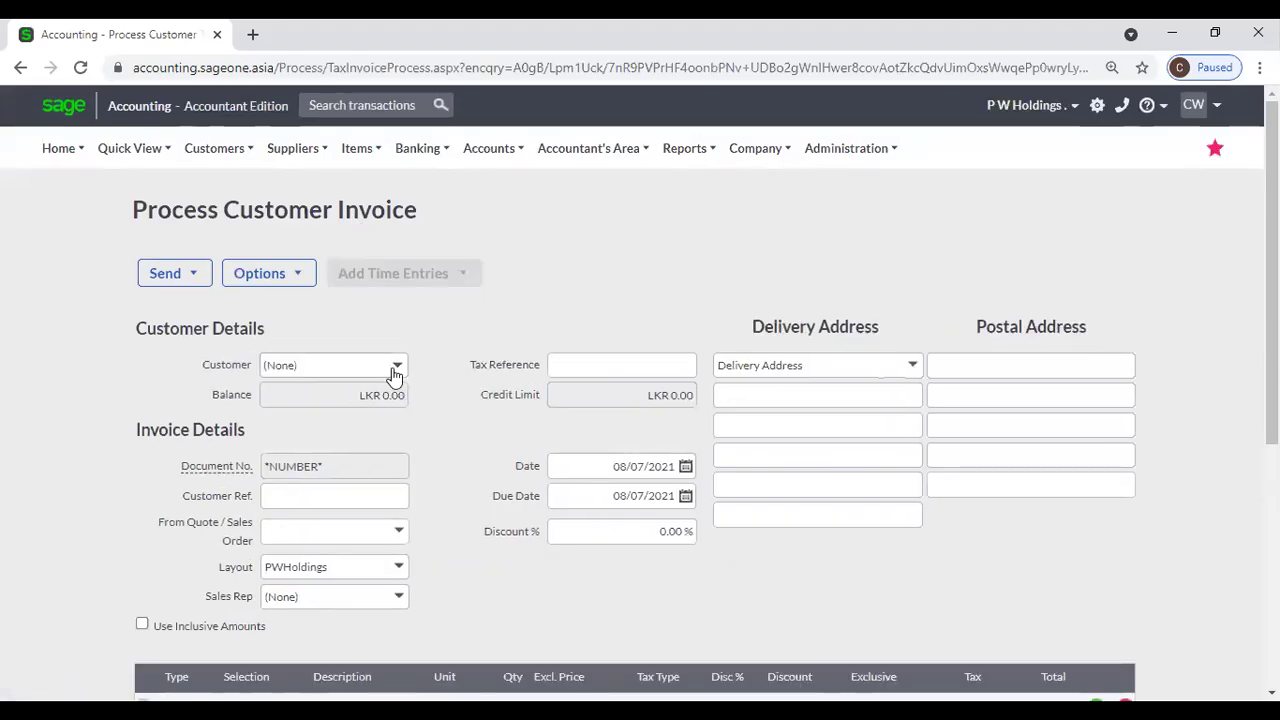
Select Al Habtoor as the customer of the new invoice
left_click(397, 366)
type("anka")
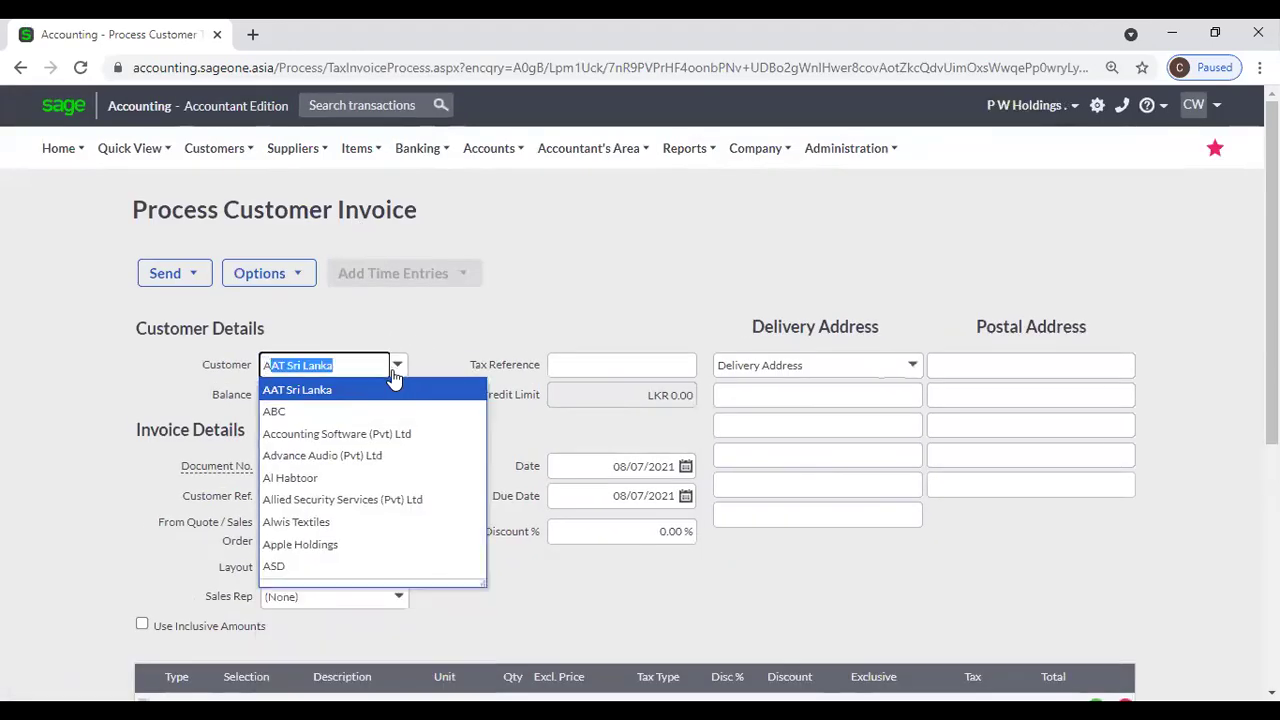
left_click(387, 477)
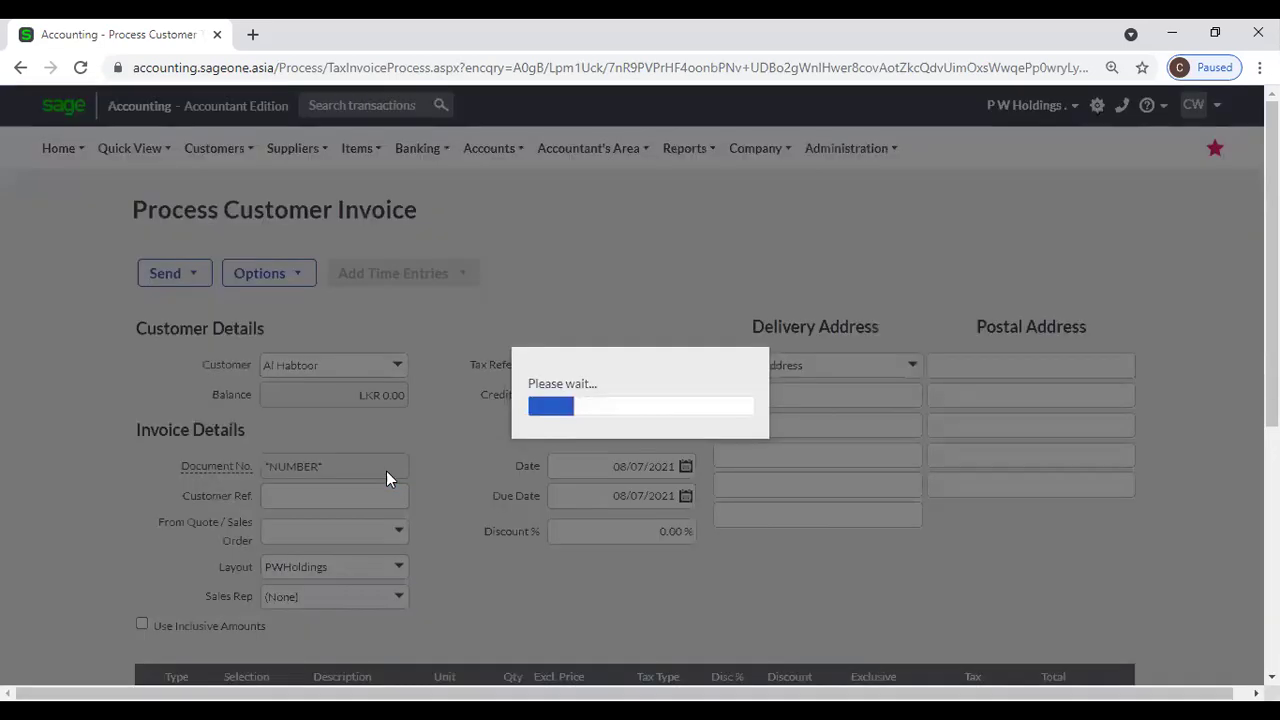
Examine the customer's balance, credit limit and exchange rate on the new tax invoice for Al Habtoor
scroll(577, 282, "down", 3)
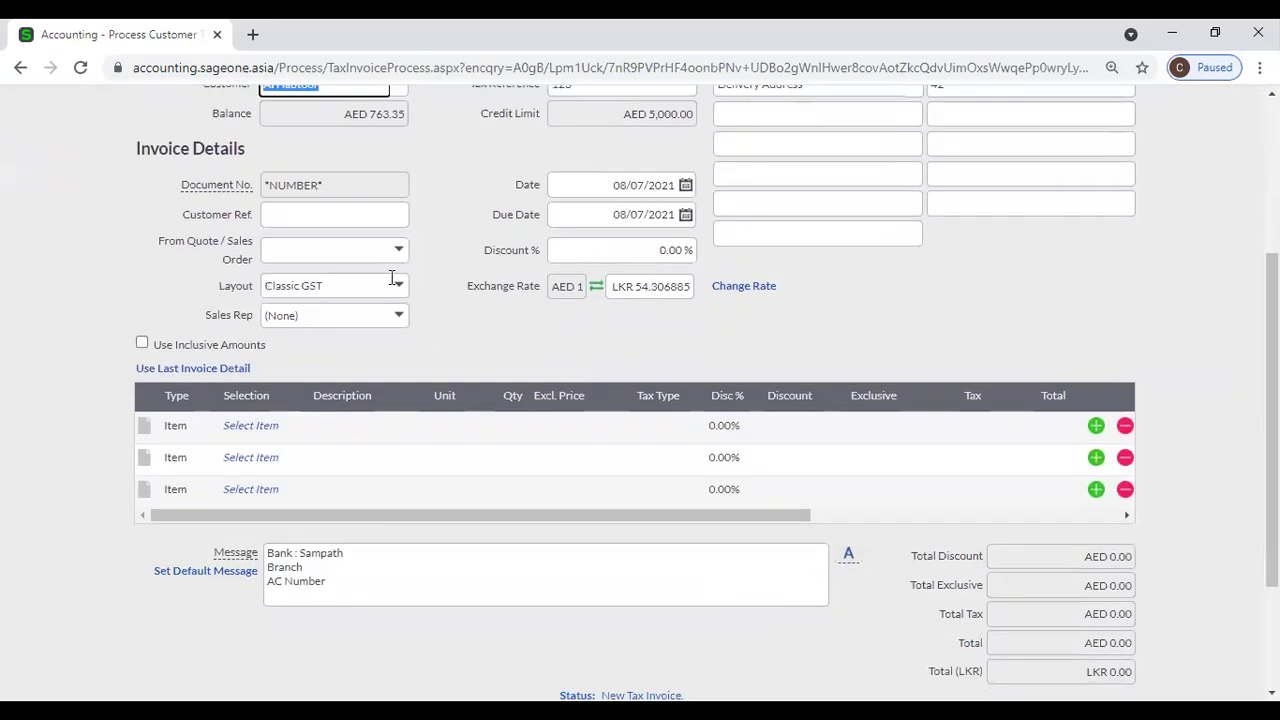
scroll(377, 227, "up", 1)
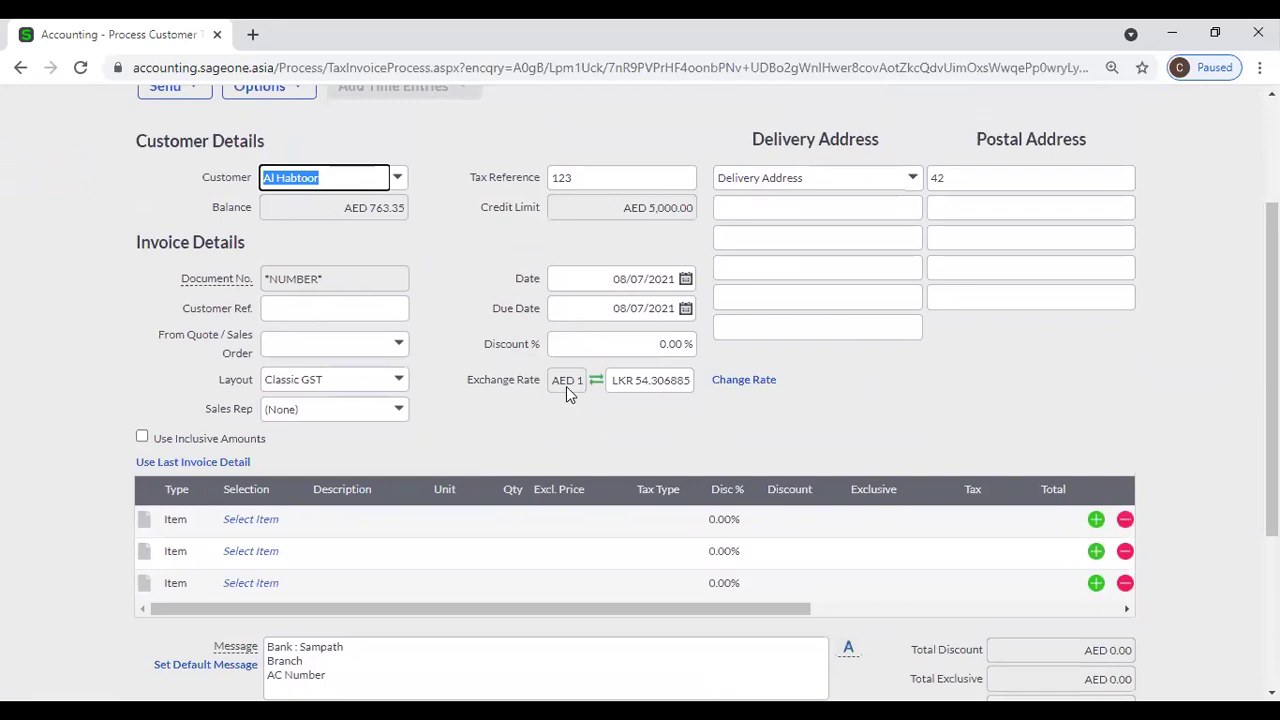
left_click(650, 381)
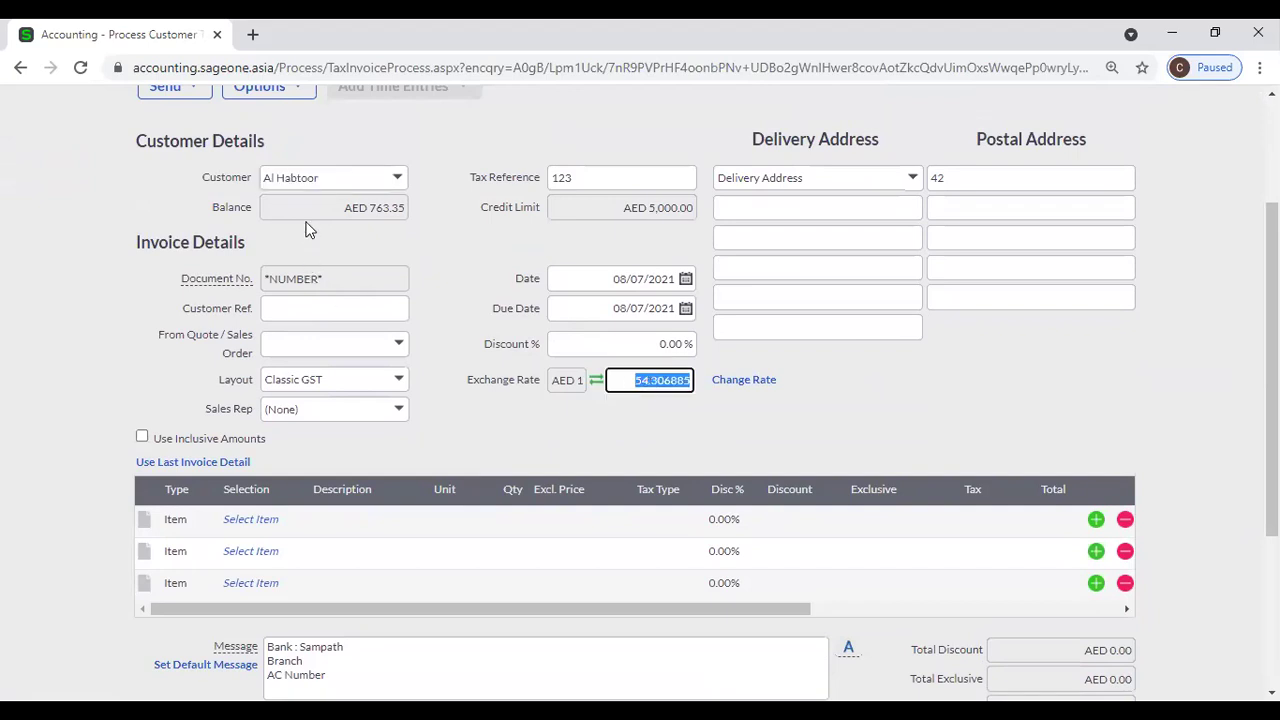
left_click(341, 214)
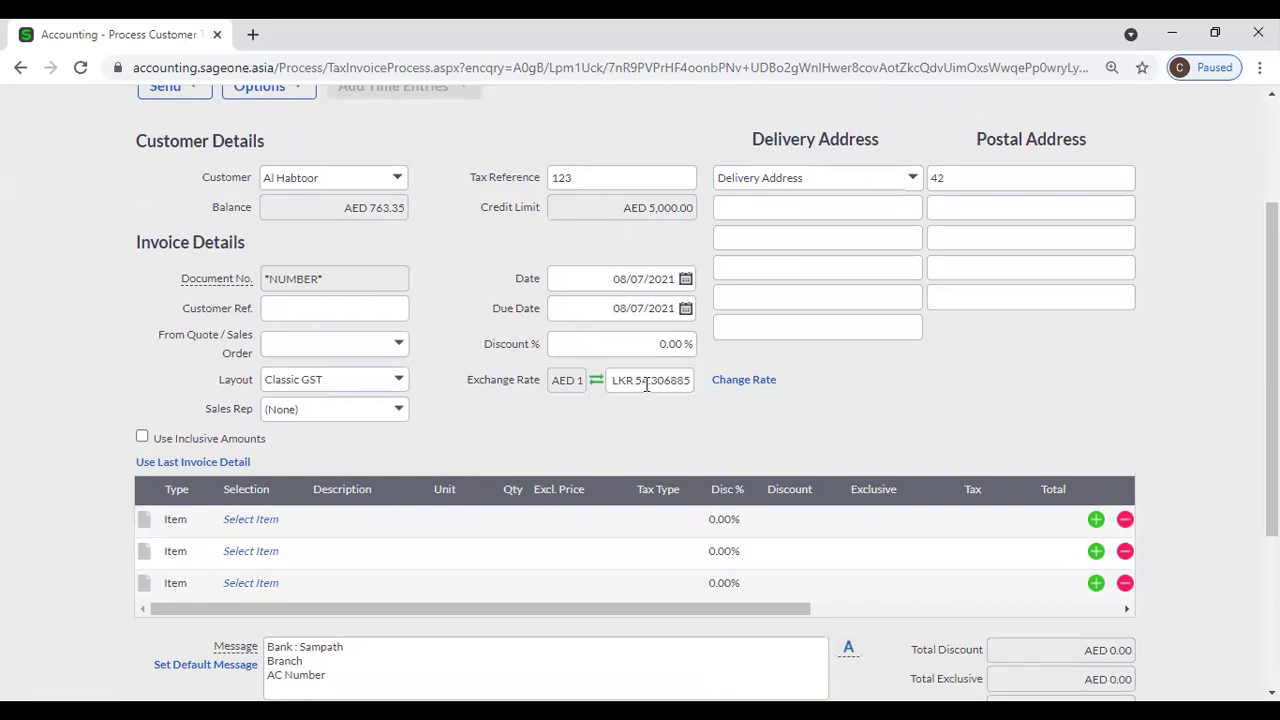
Add item 02-SSC-2539 to the first invoice line and check its exclusive price in the customer's currency
left_click(268, 523)
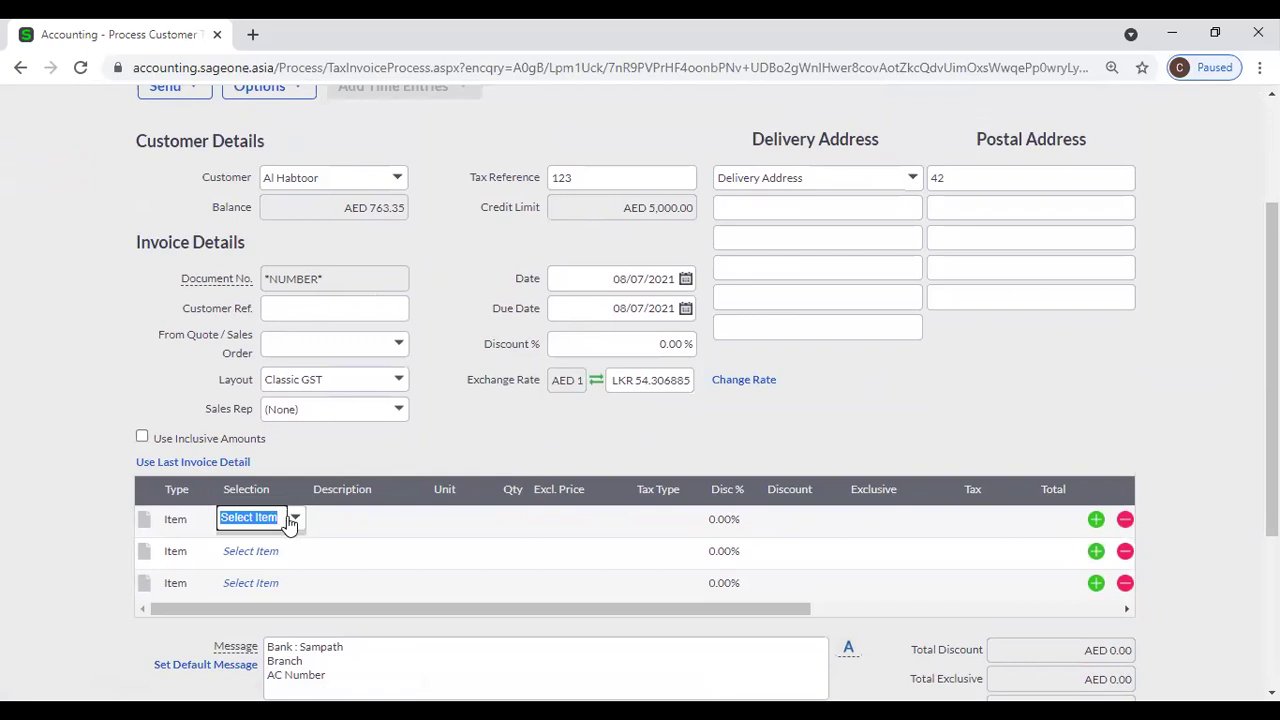
left_click(294, 519)
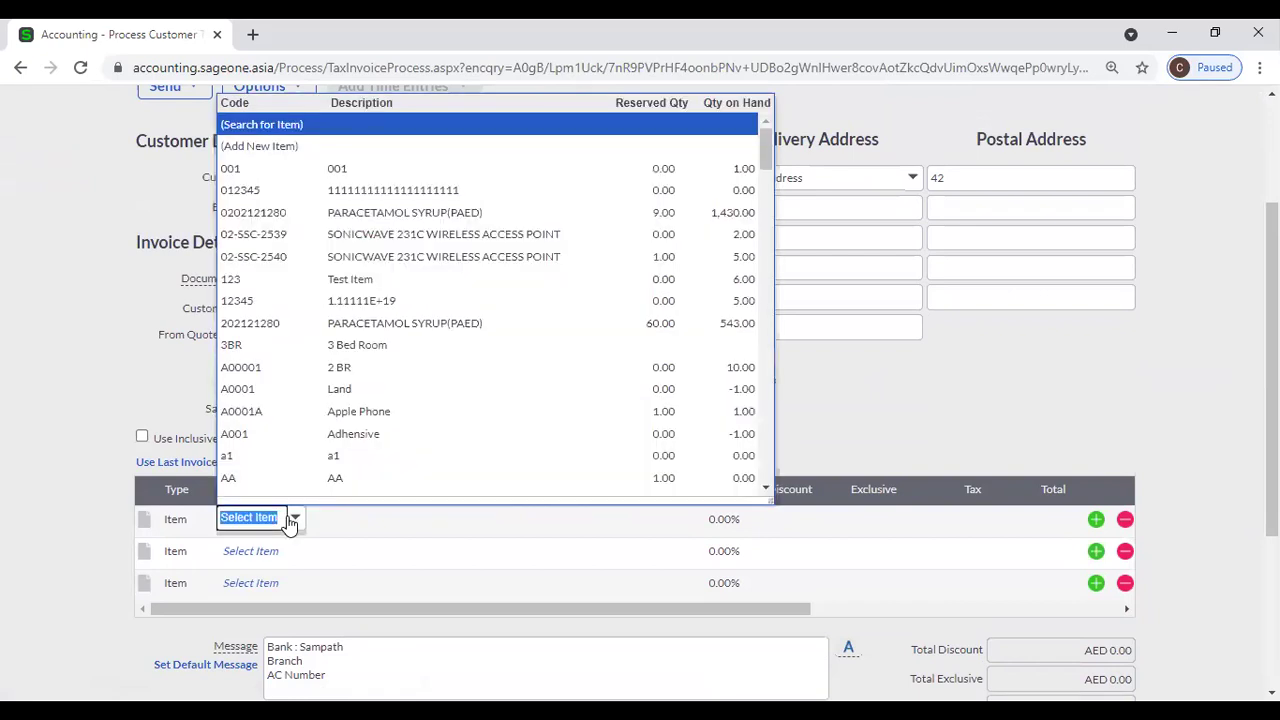
left_click(362, 238)
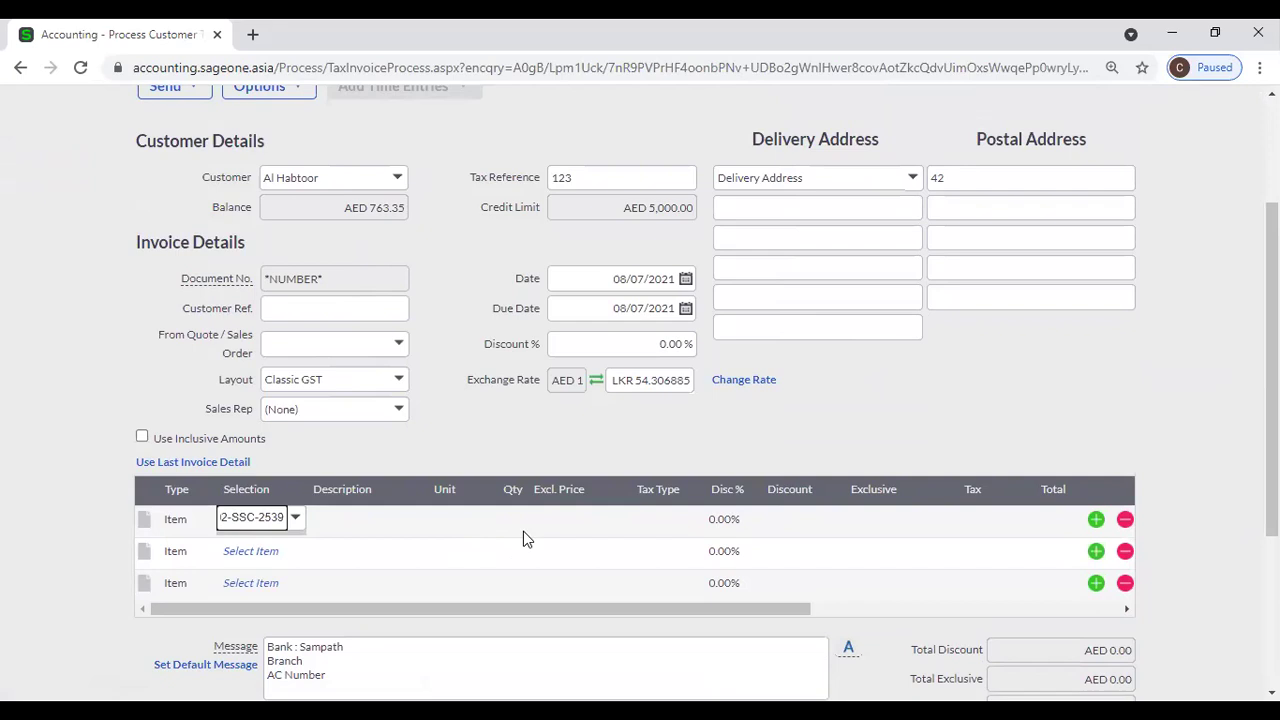
key("Tab")
scroll(523, 531, "up", 1)
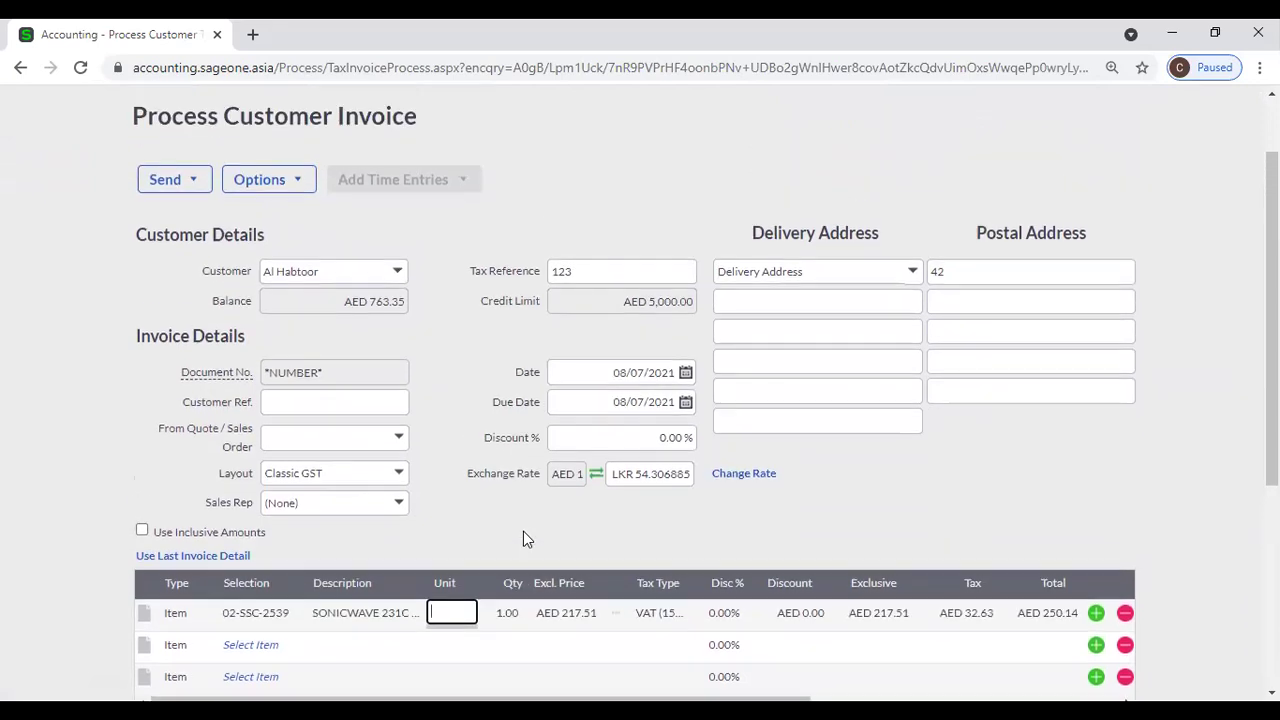
left_click(553, 620)
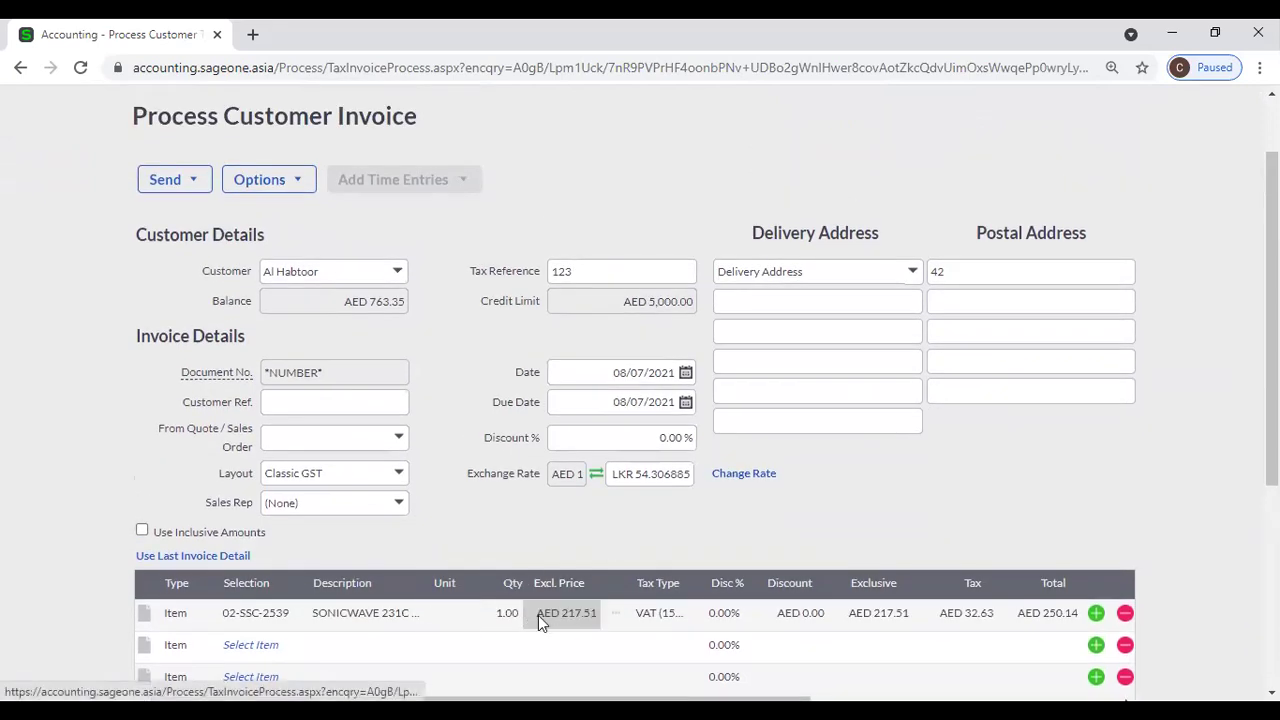
scroll(628, 548, "up", 1)
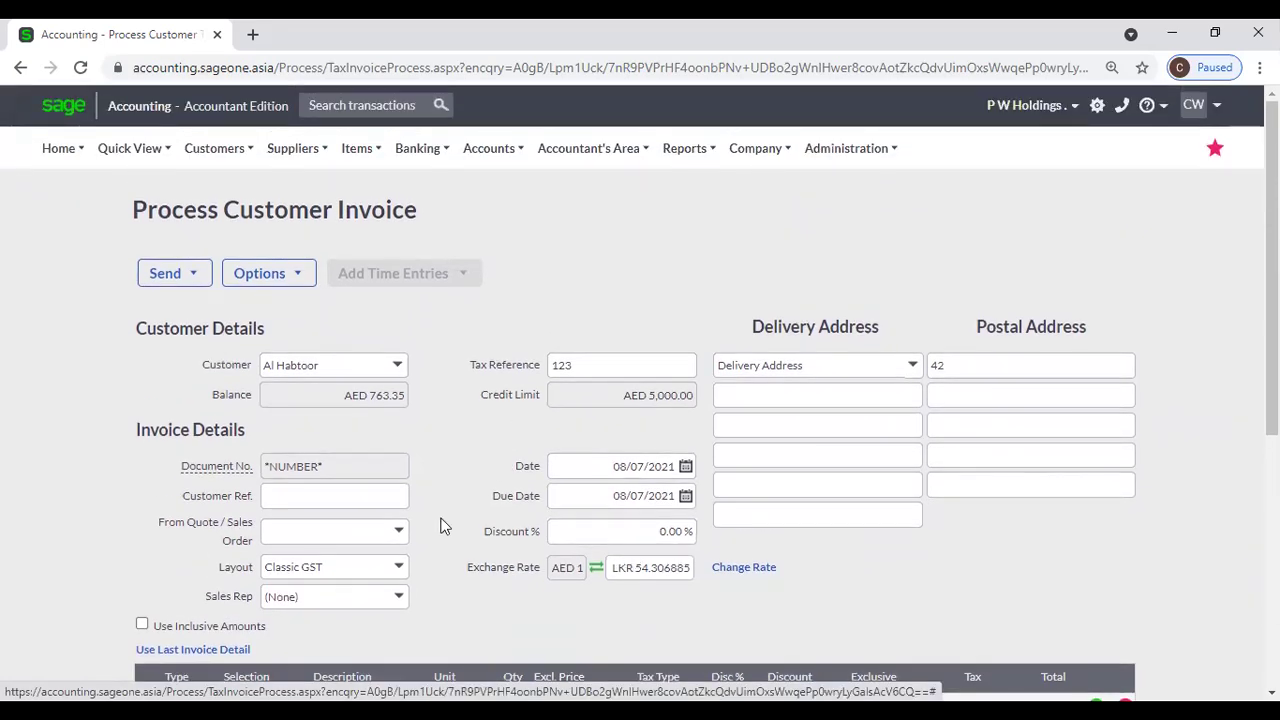
Open the company settings at the company details
left_click(755, 150)
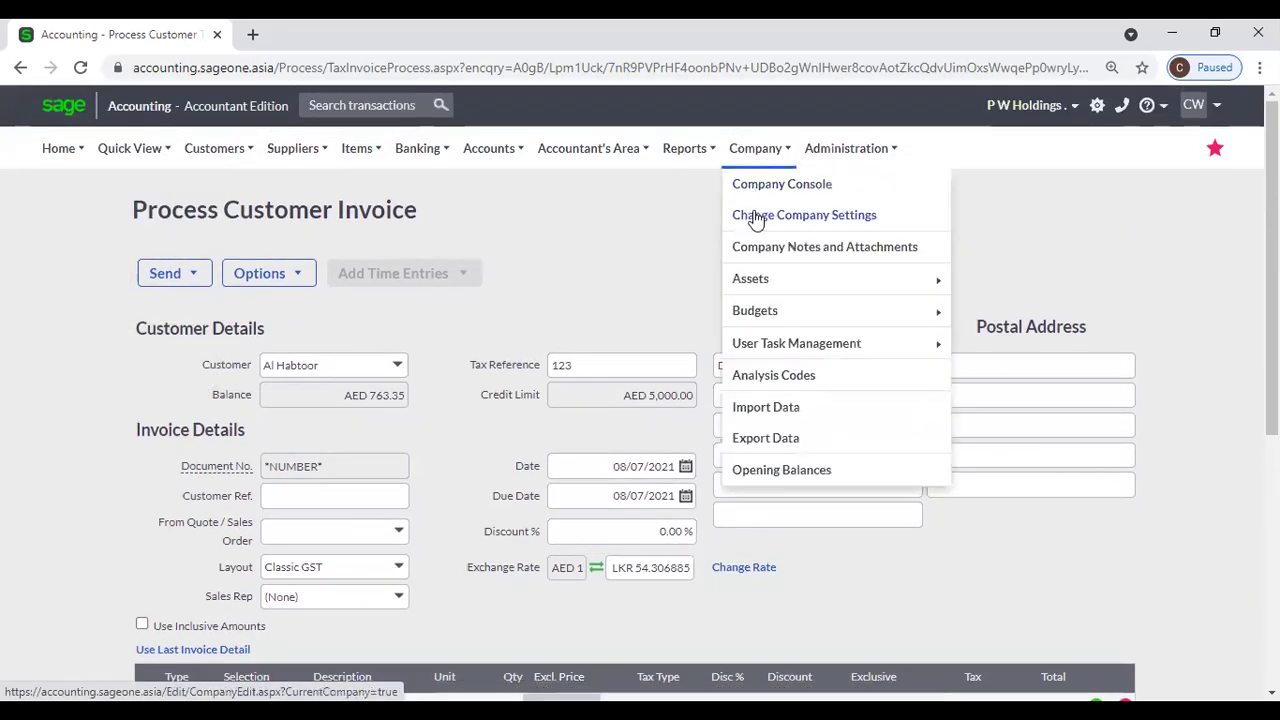
left_click(756, 217)
left_click(740, 172)
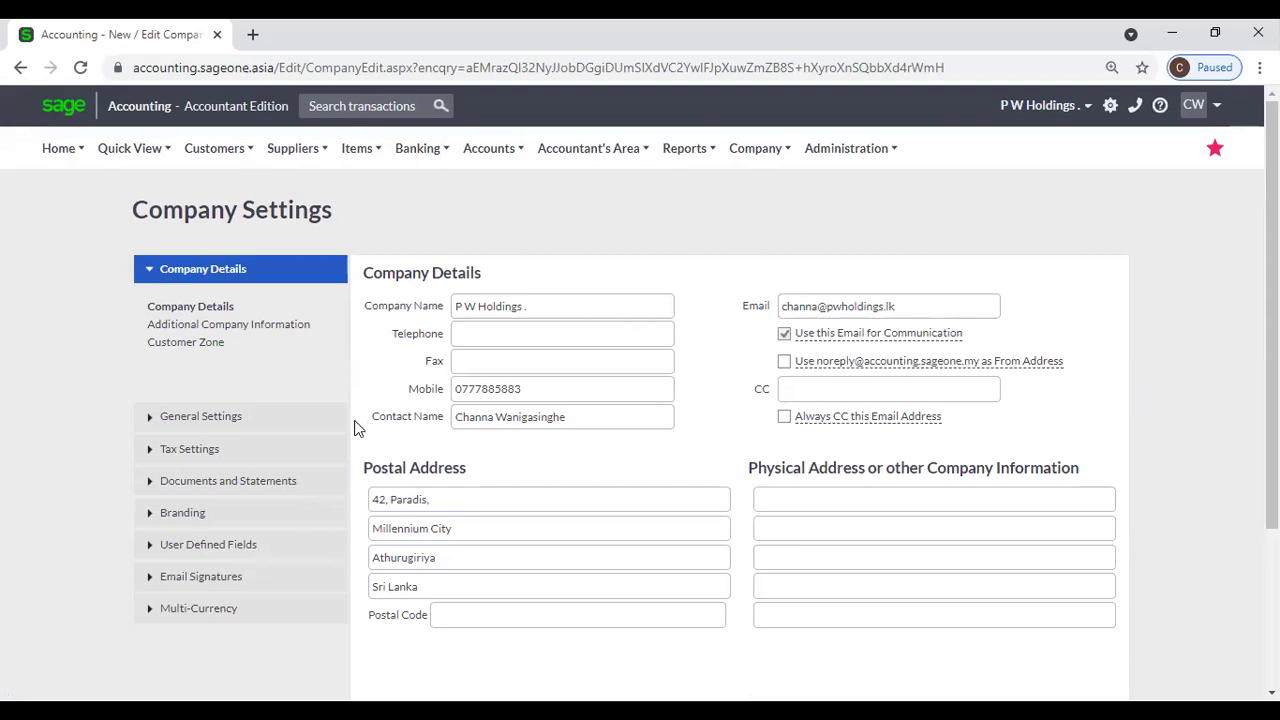
Display the list of customers and start a new customer record from it
left_click(225, 156)
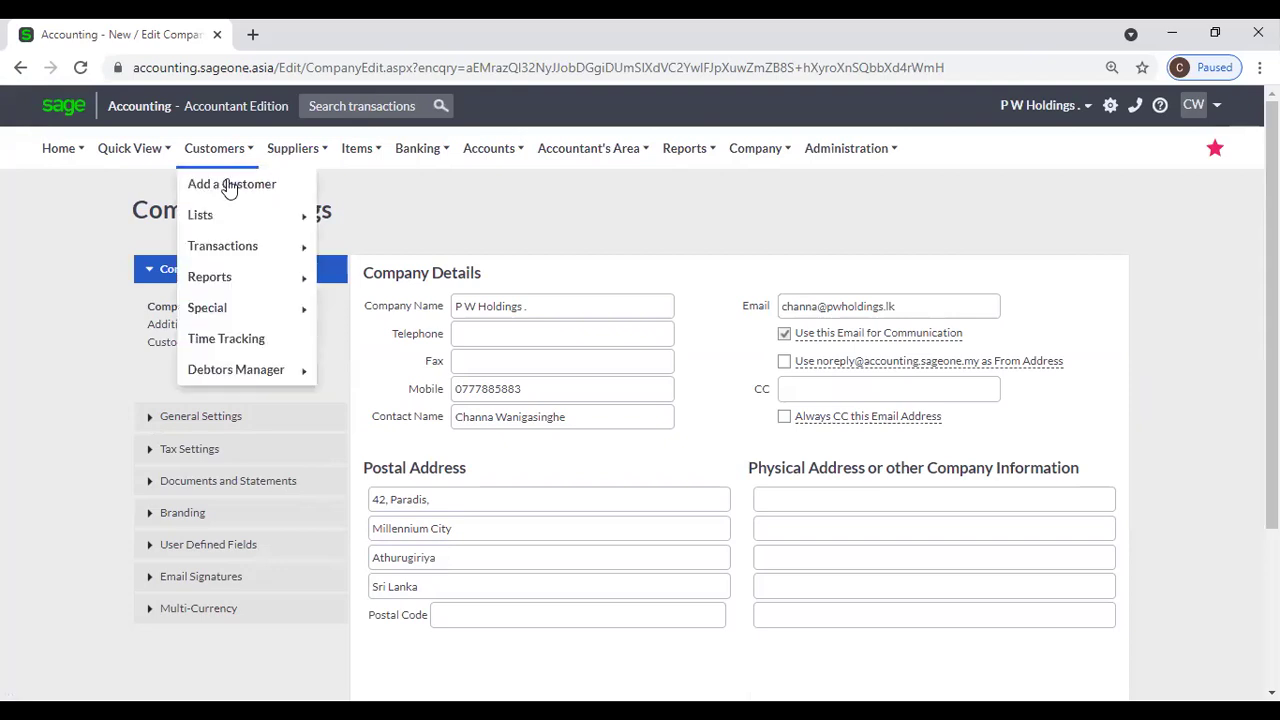
mouse_move(229, 217)
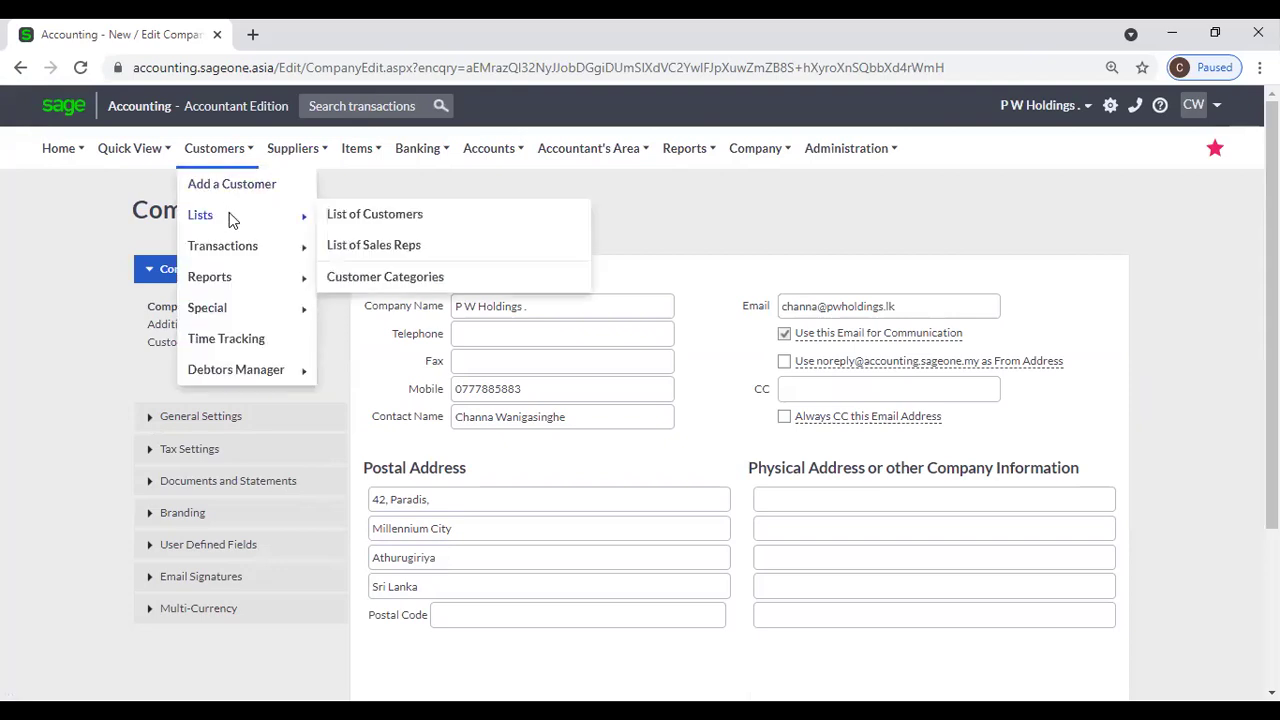
left_click(380, 216)
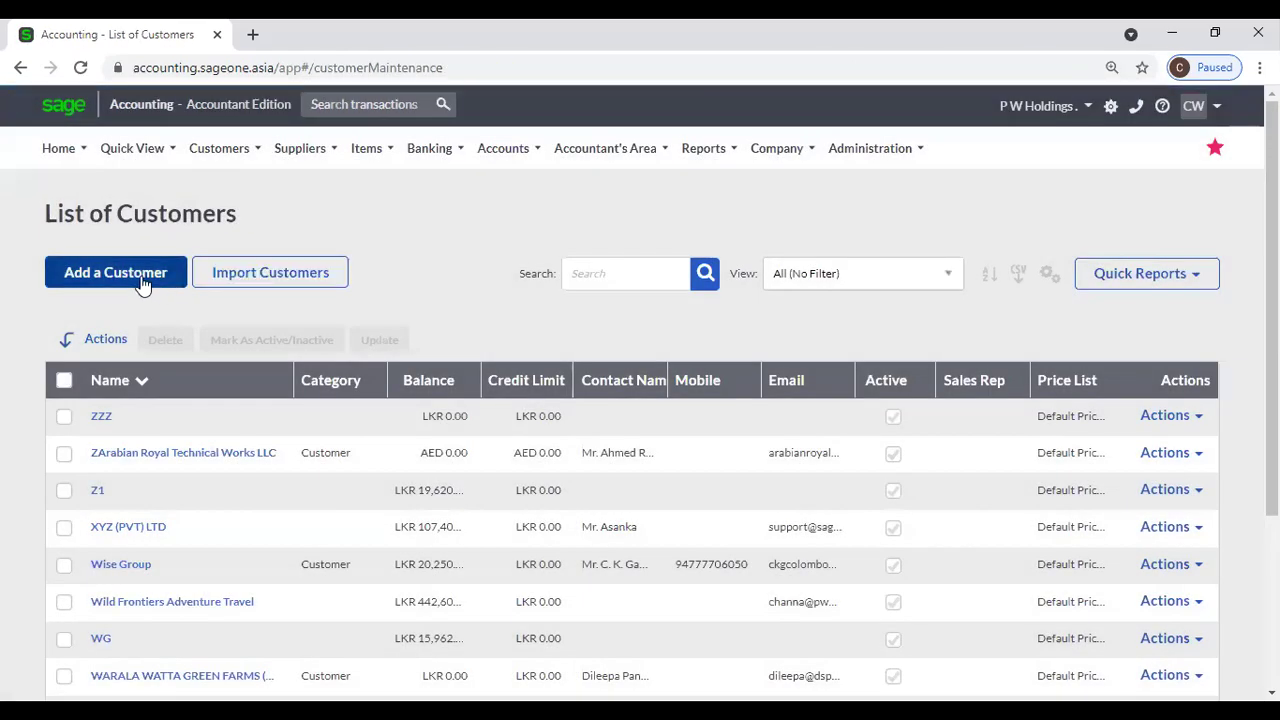
left_click(143, 285)
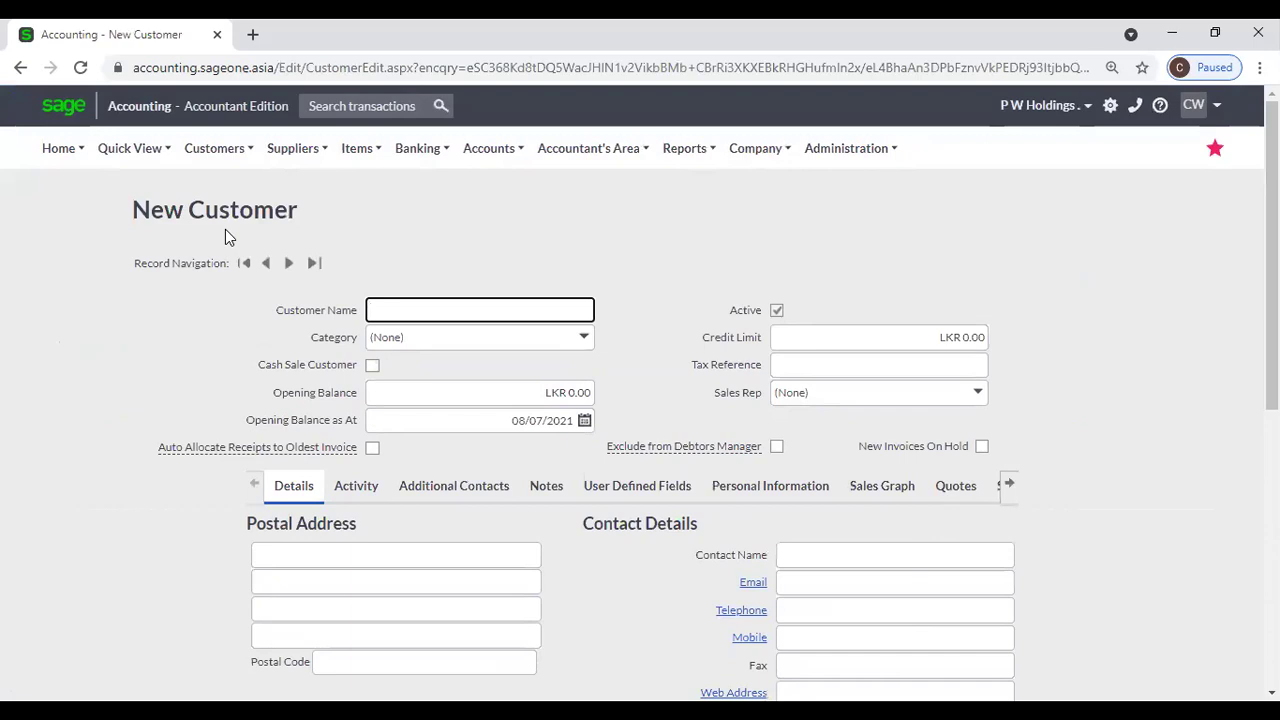
Start a blank customer record directly without going through the customer list, and look through the available customer categories
mouse_move(214, 150)
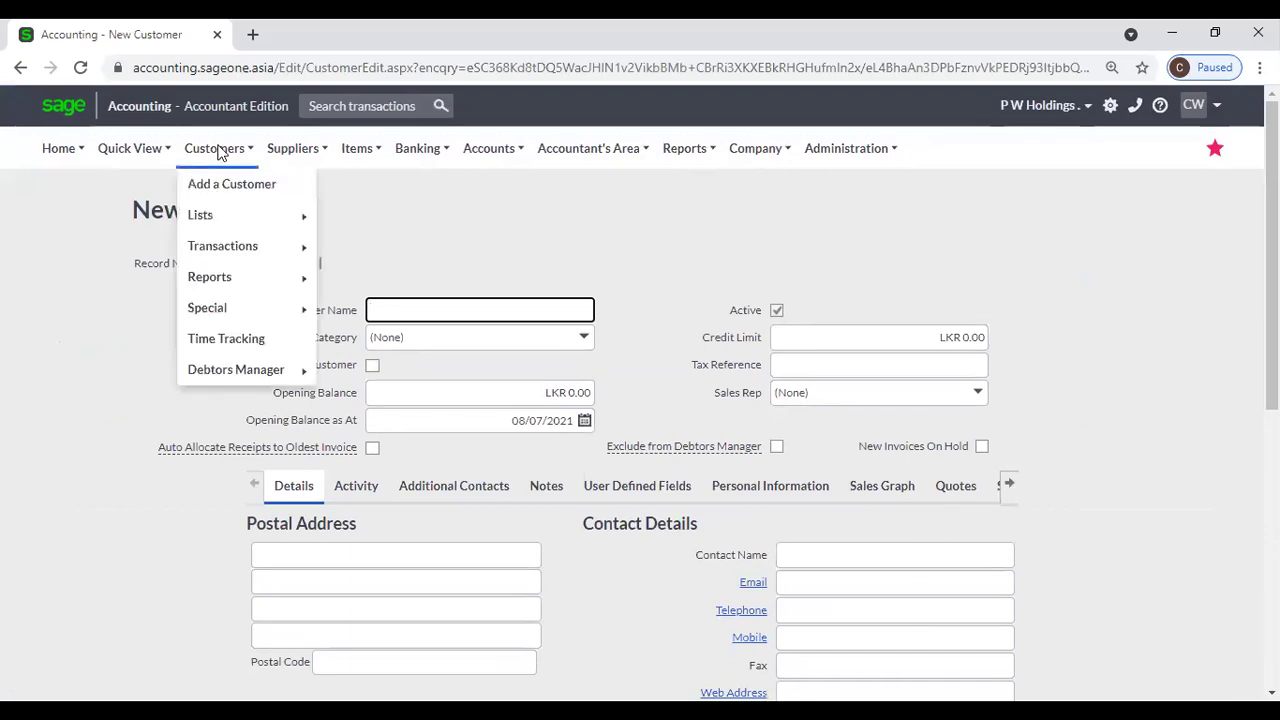
left_click(225, 184)
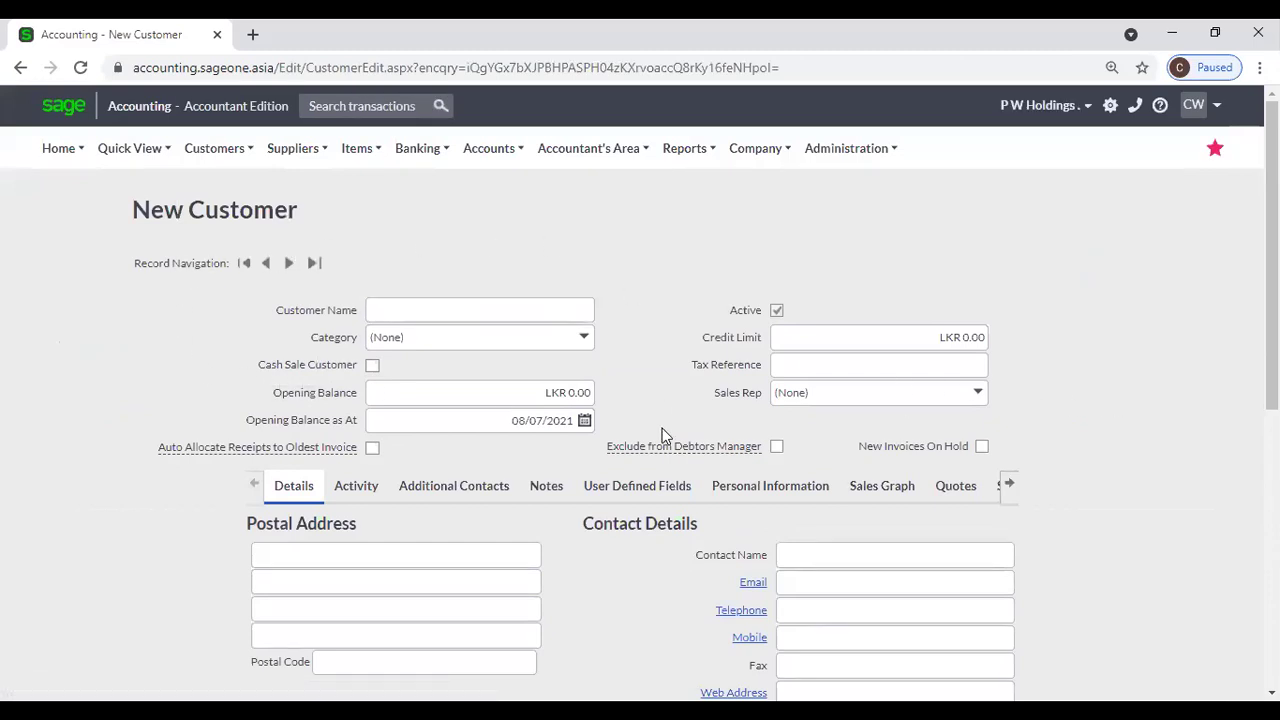
left_click(444, 310)
left_click(602, 236)
left_click(587, 338)
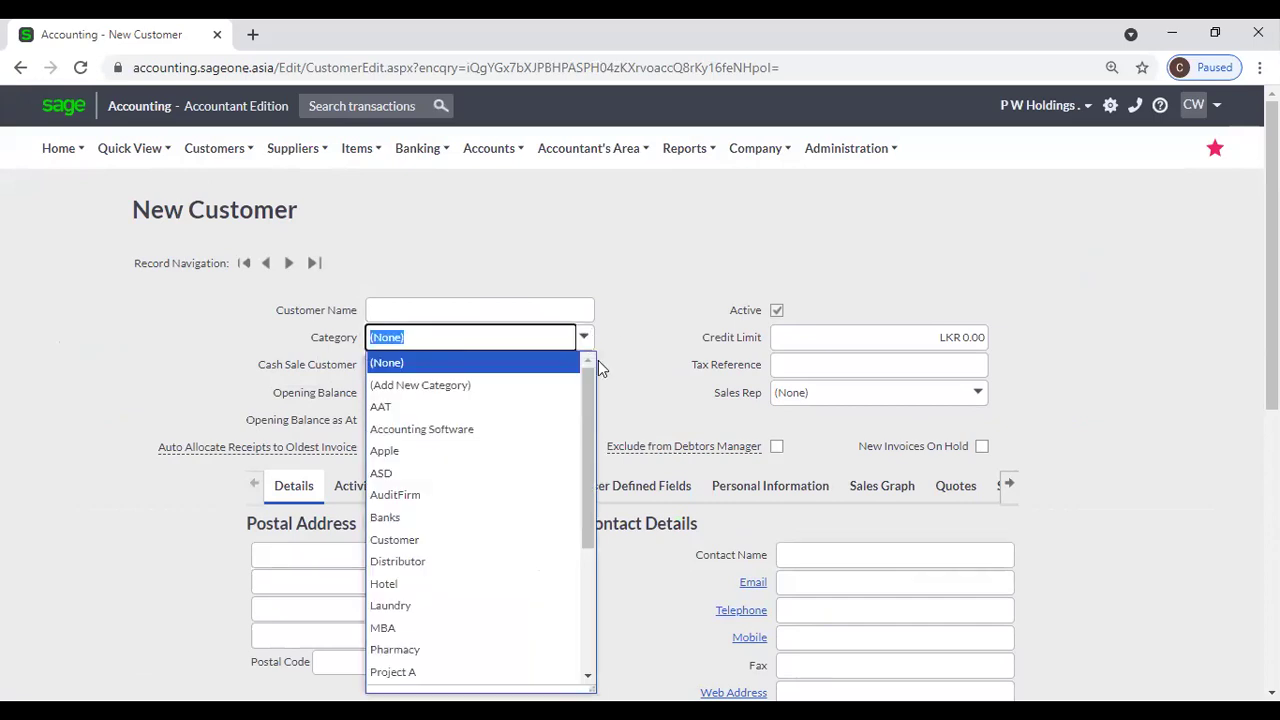
left_click(613, 382)
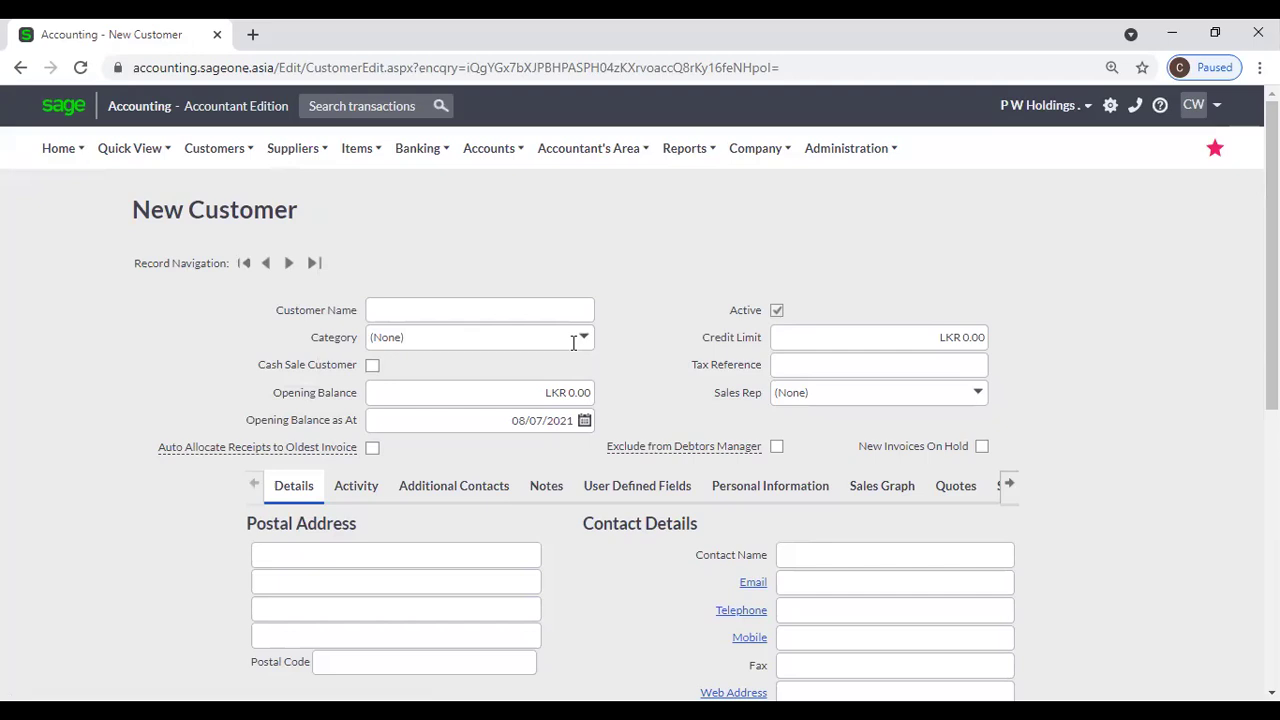
left_click(583, 339)
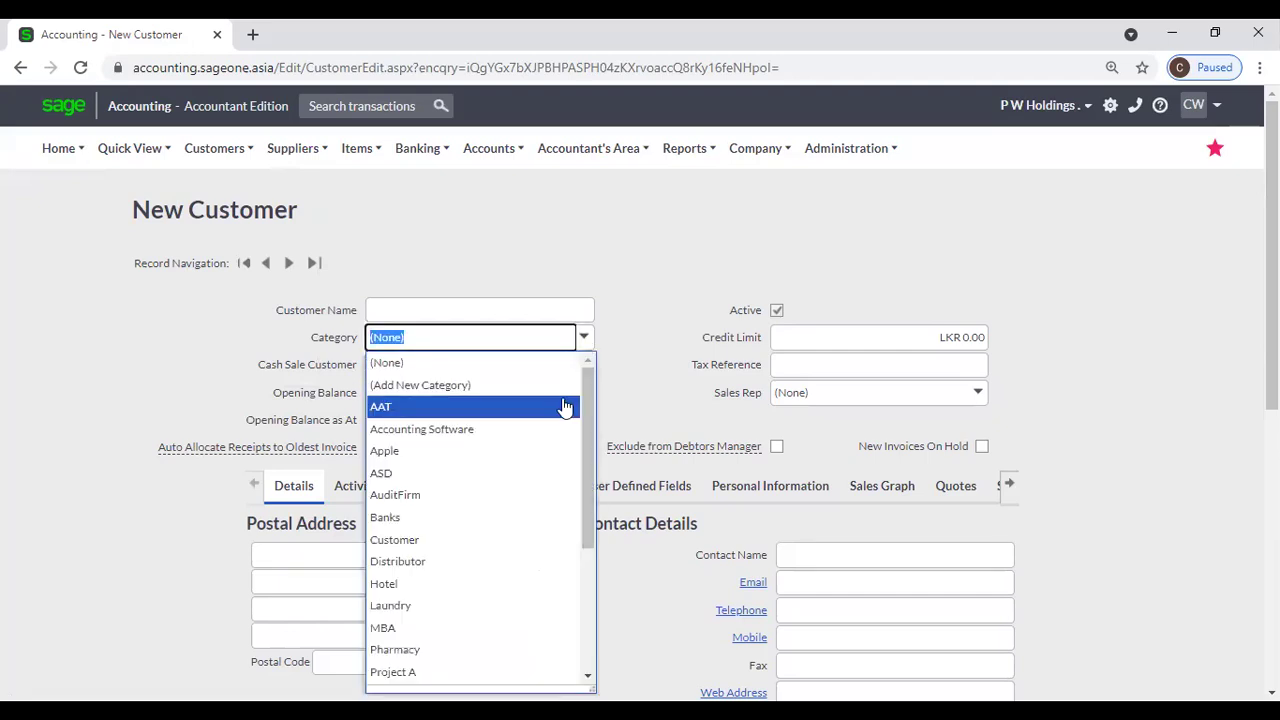
left_click(633, 335)
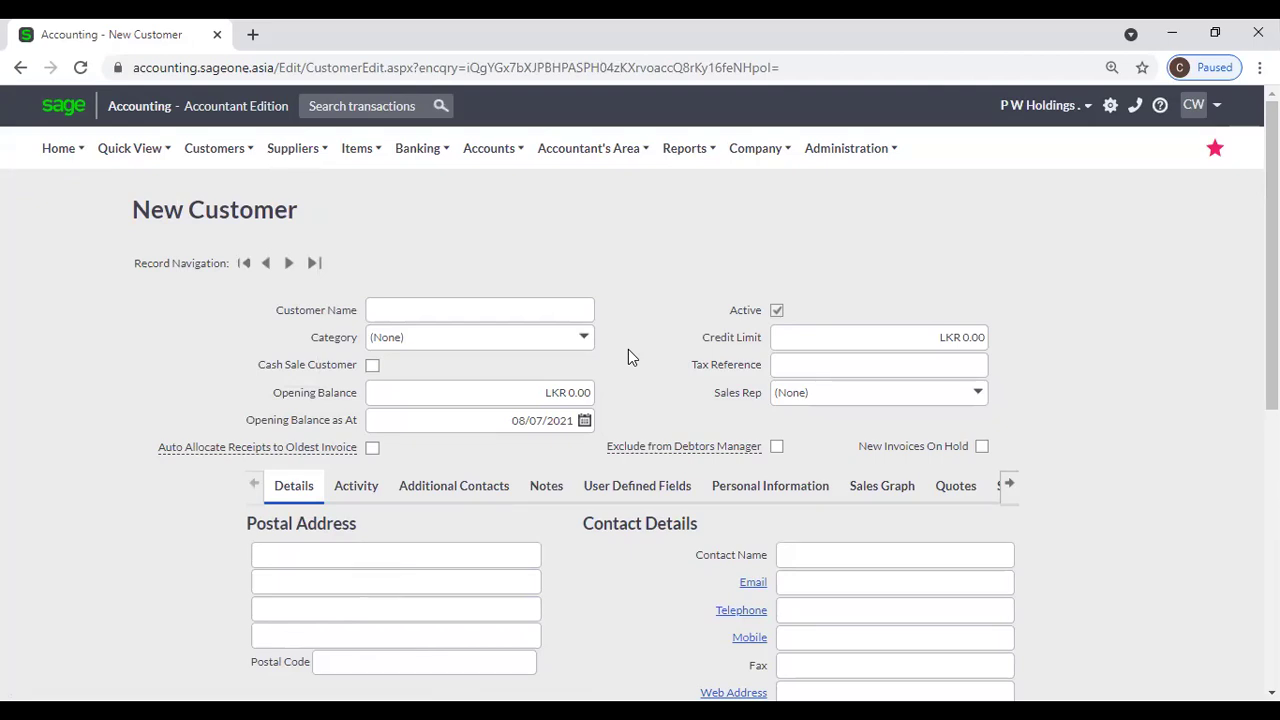
Mark the new customer as a cash sale customer, review the affected address and contact fields, and clear the option again
left_click(371, 366)
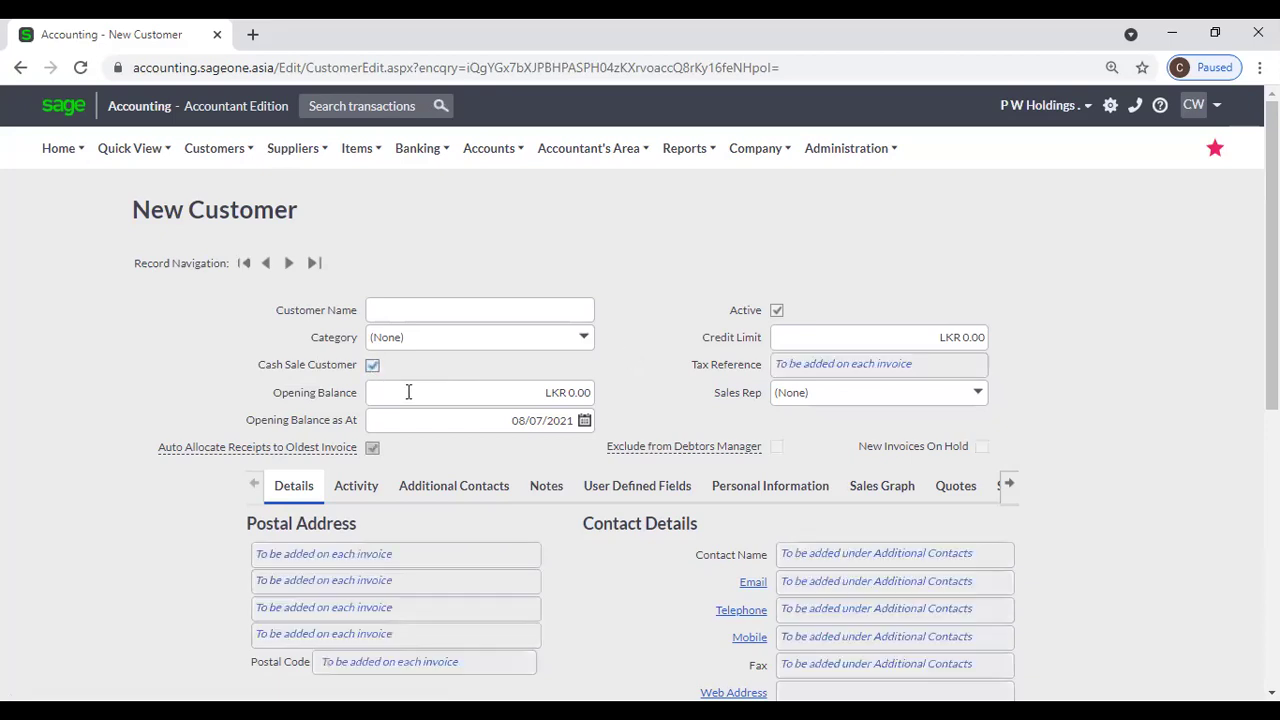
scroll(405, 390, "down", 1)
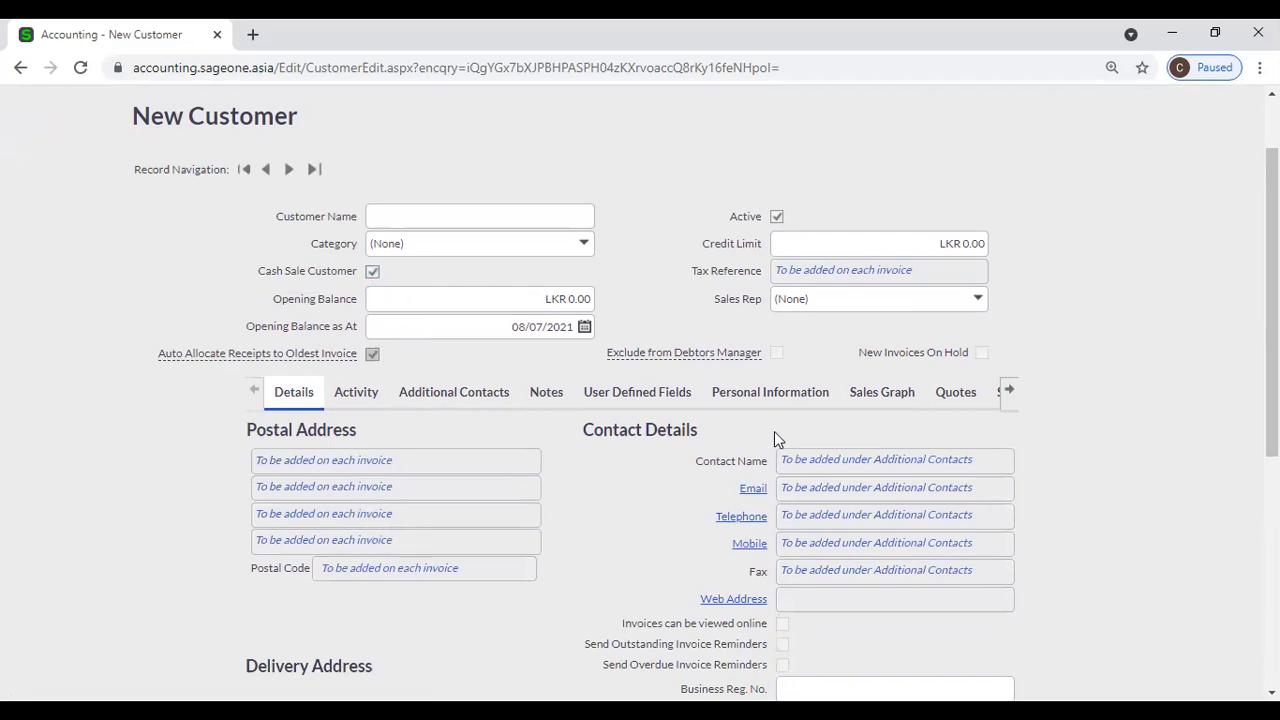
scroll(828, 528, "down", 3)
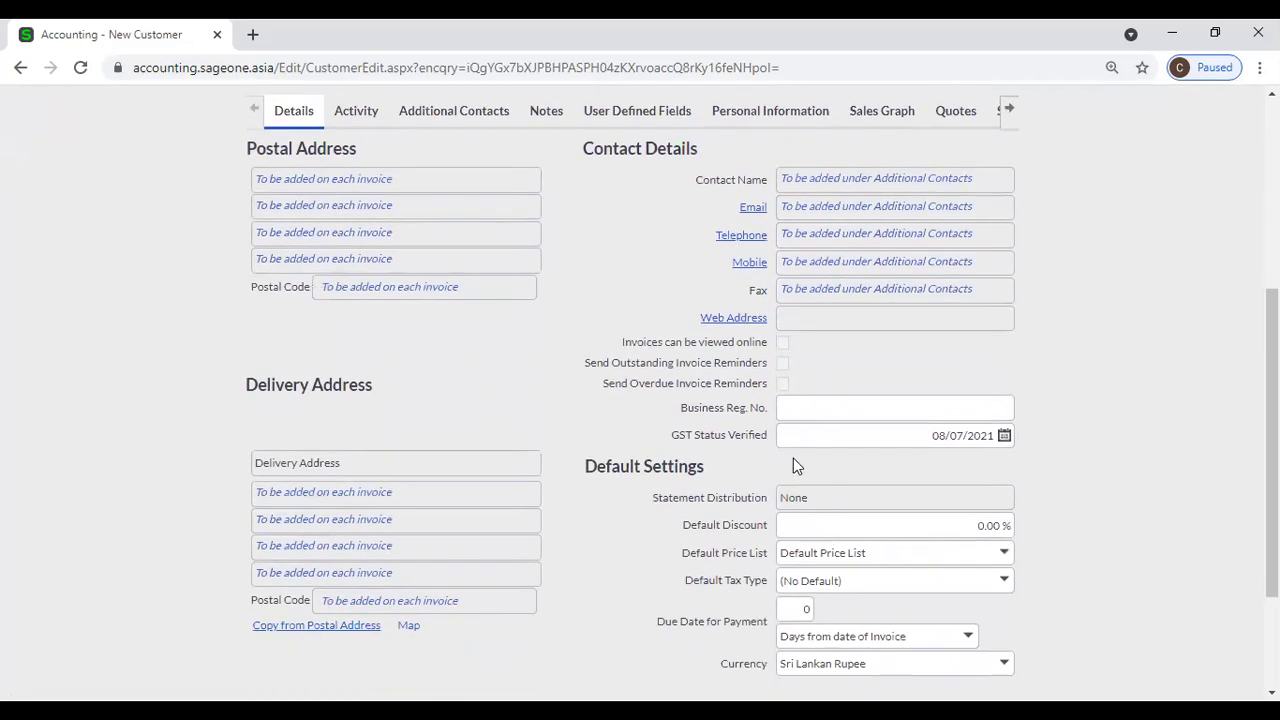
scroll(793, 458, "up", 4)
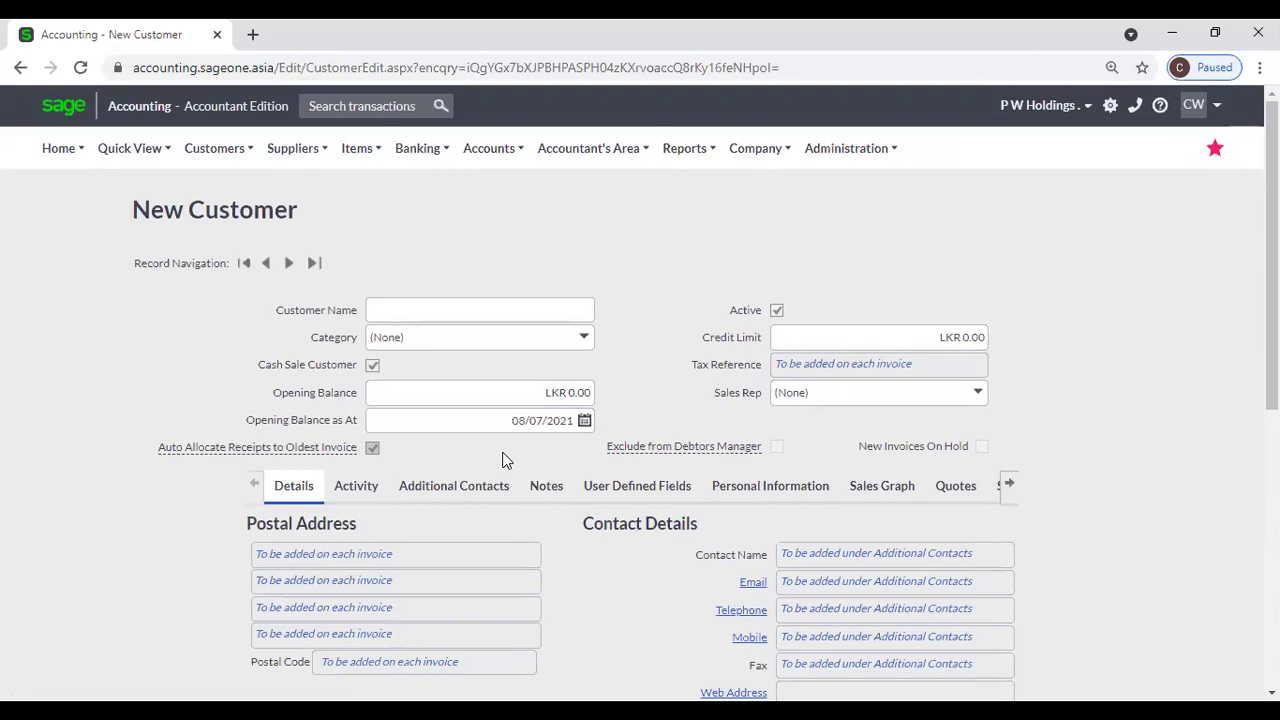
left_click(372, 366)
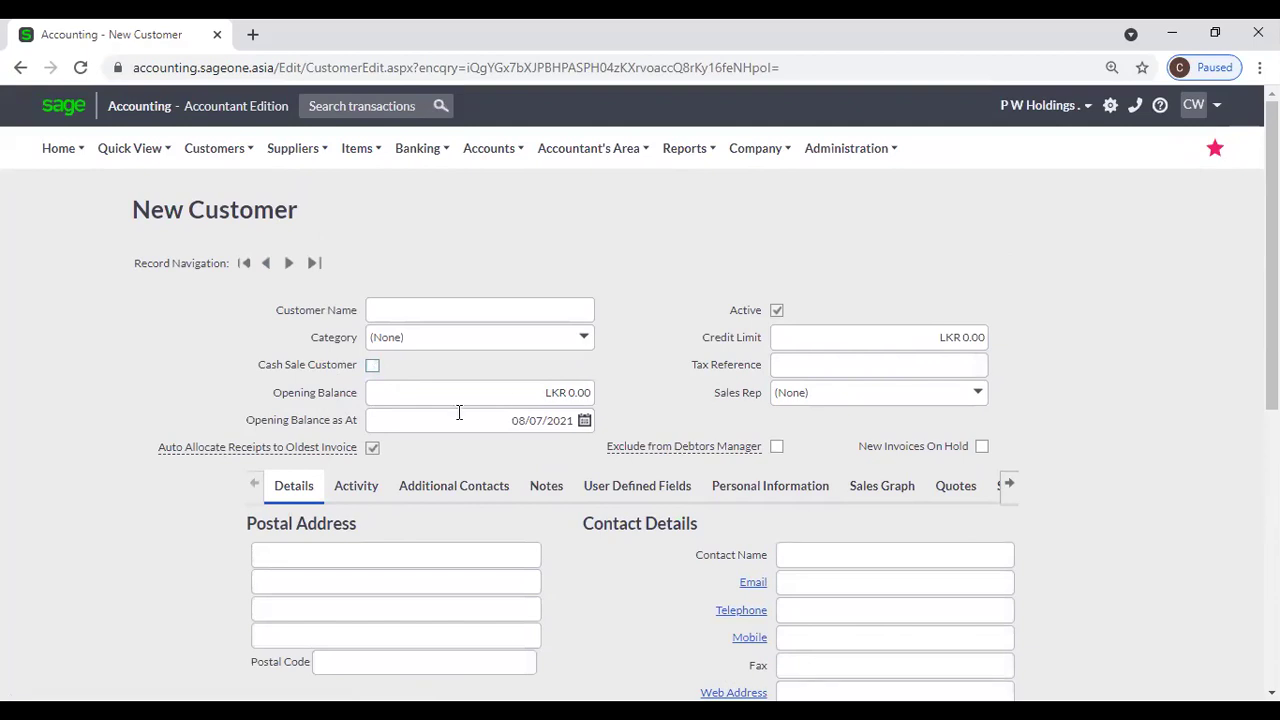
Examine the Opening Balance amount and the Opening Balance as At date calendar of the new customer
left_click(401, 398)
left_click(658, 399)
left_click(530, 396)
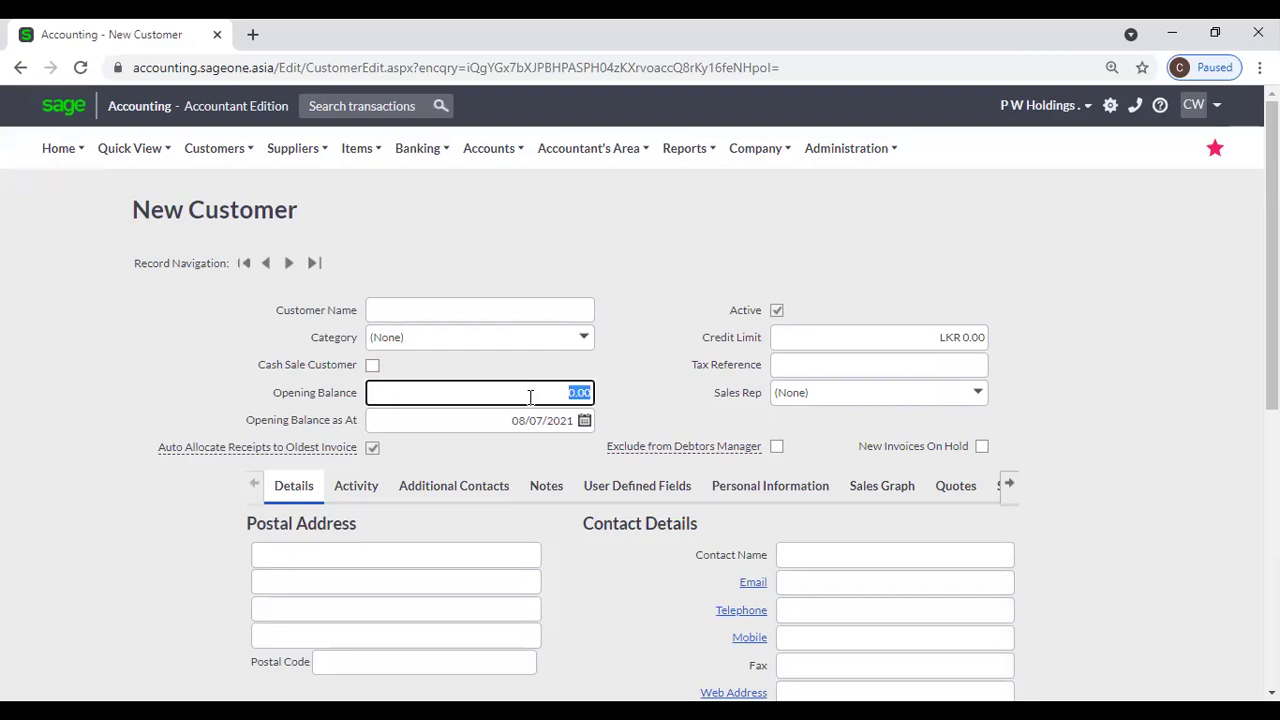
left_click(620, 394)
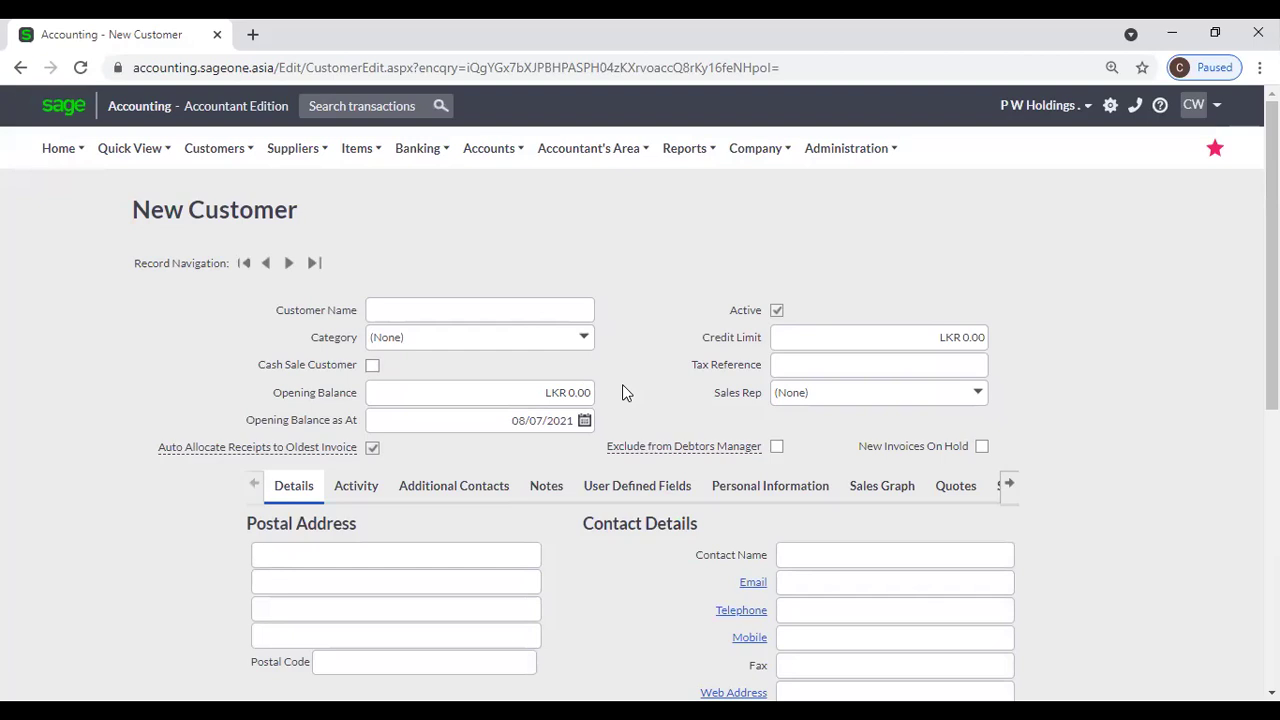
left_click(585, 421)
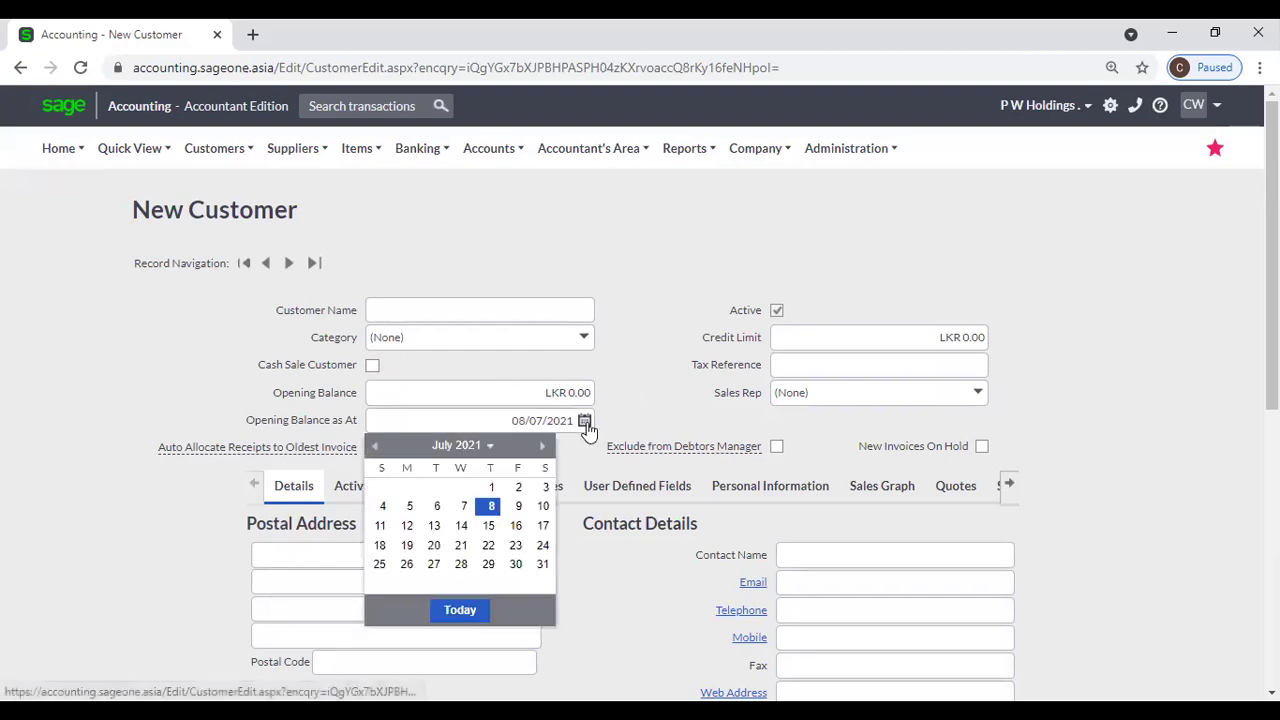
left_click(640, 420)
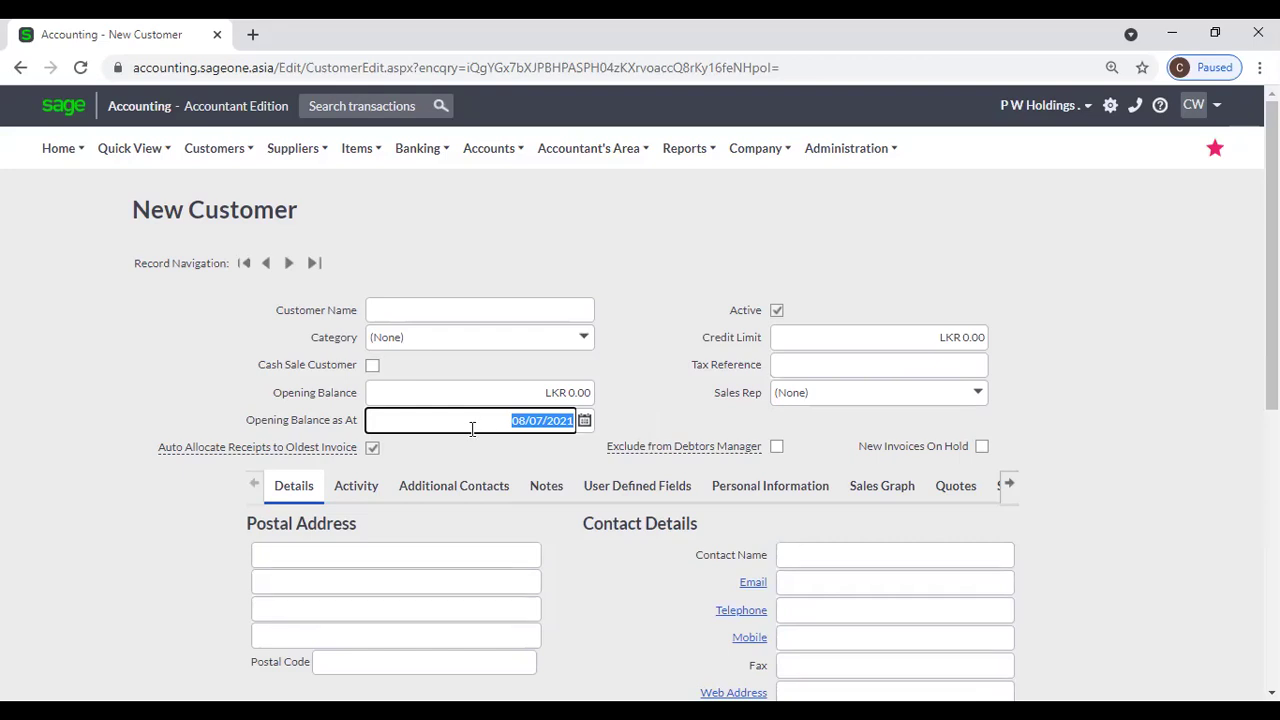
left_click(585, 421)
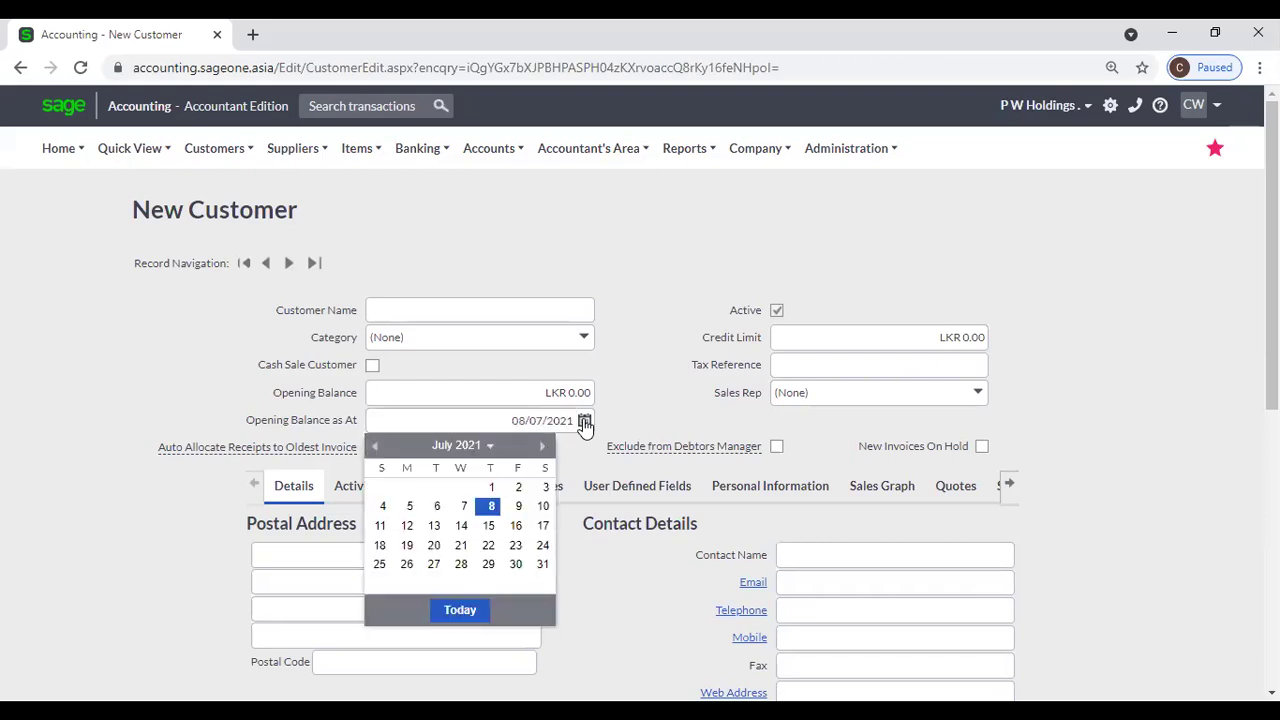
left_click(645, 422)
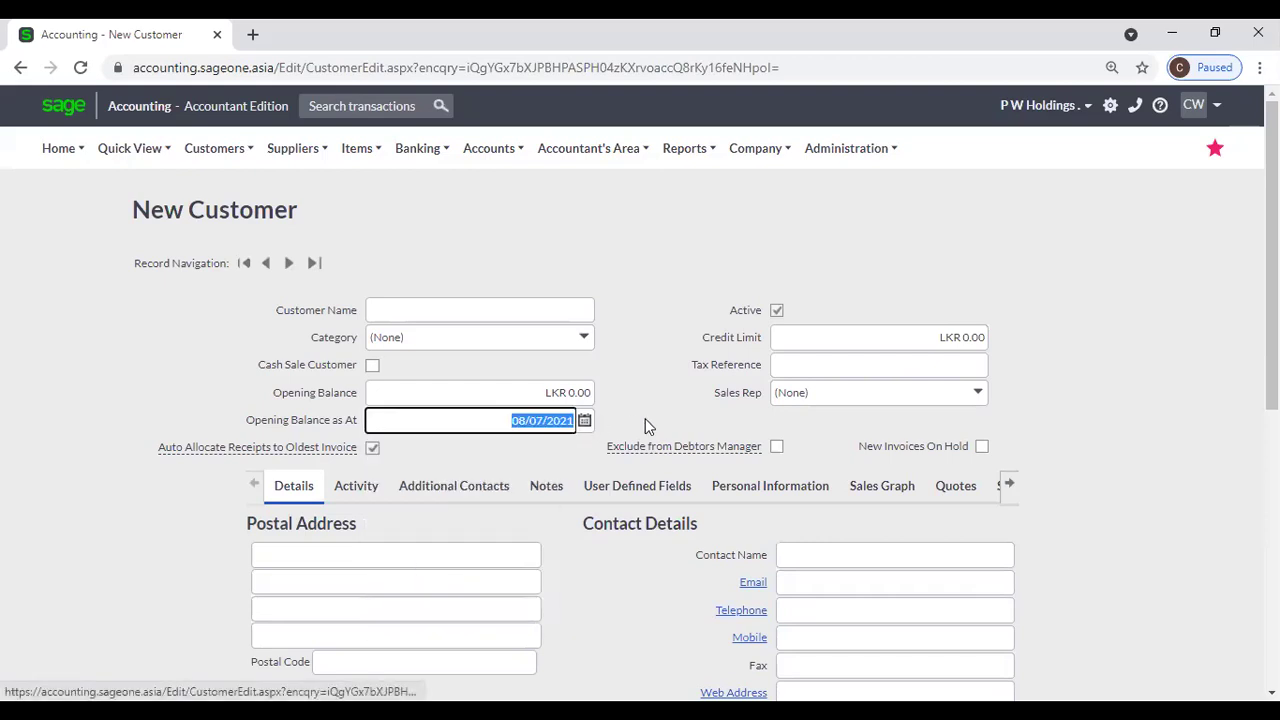
left_click(559, 392)
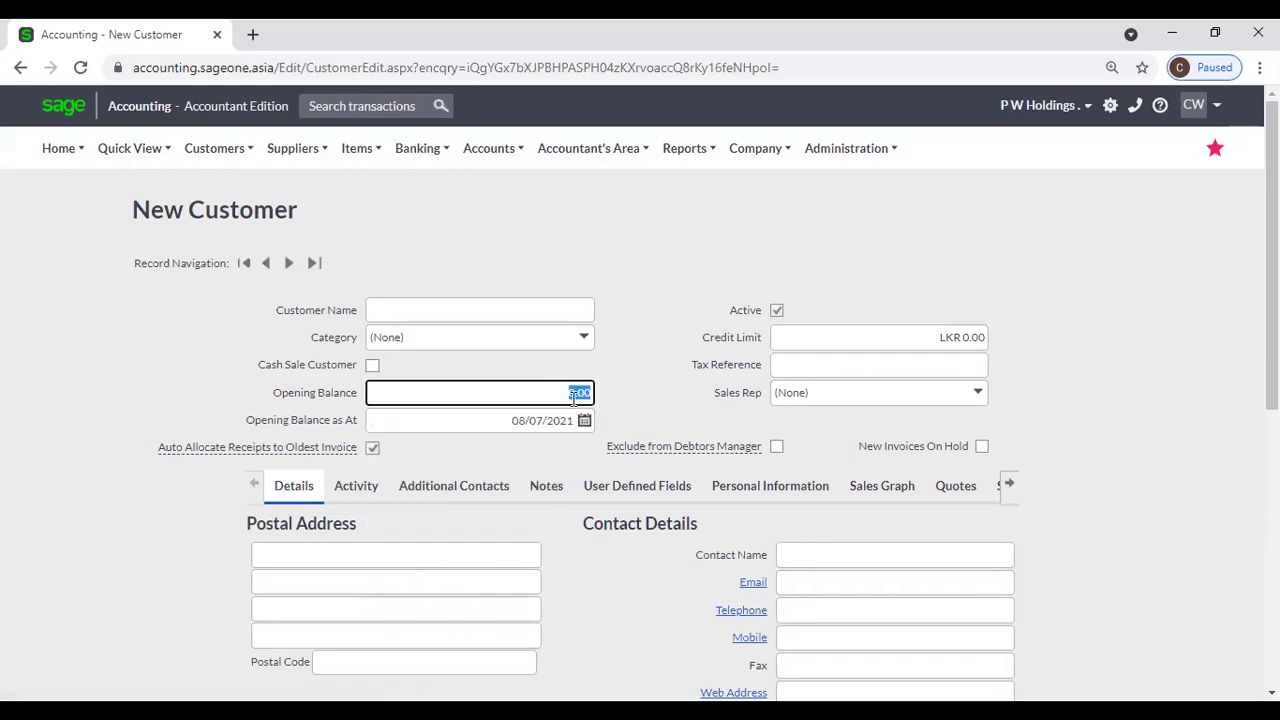
left_click(673, 388)
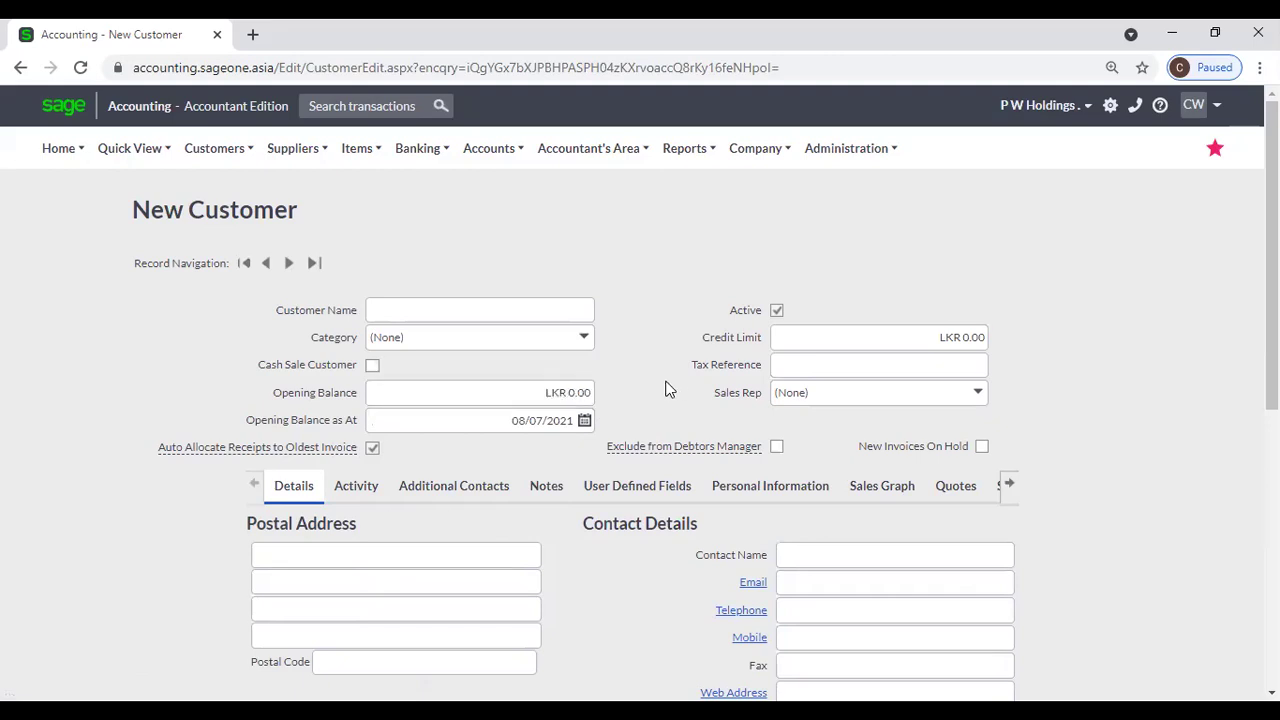
Examine the Opening Balance and Credit Limit amounts of the new customer
left_click(550, 395)
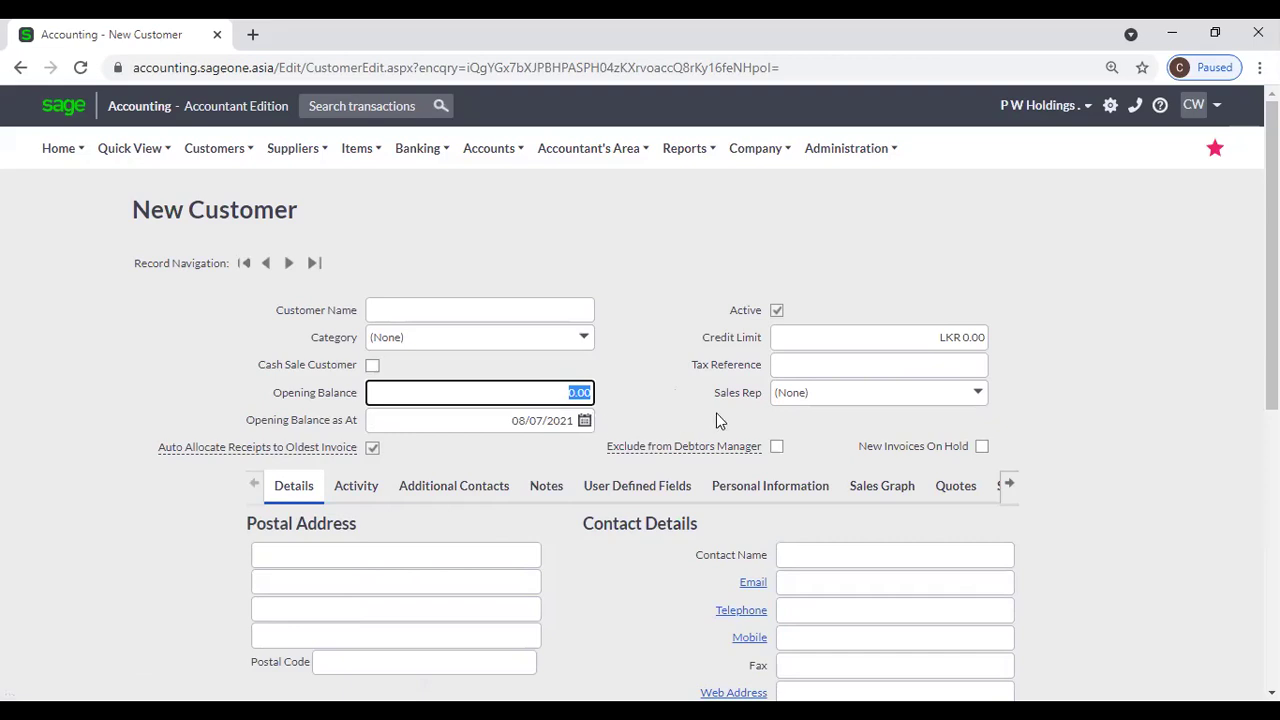
left_click(635, 412)
left_click(569, 393)
left_click(646, 394)
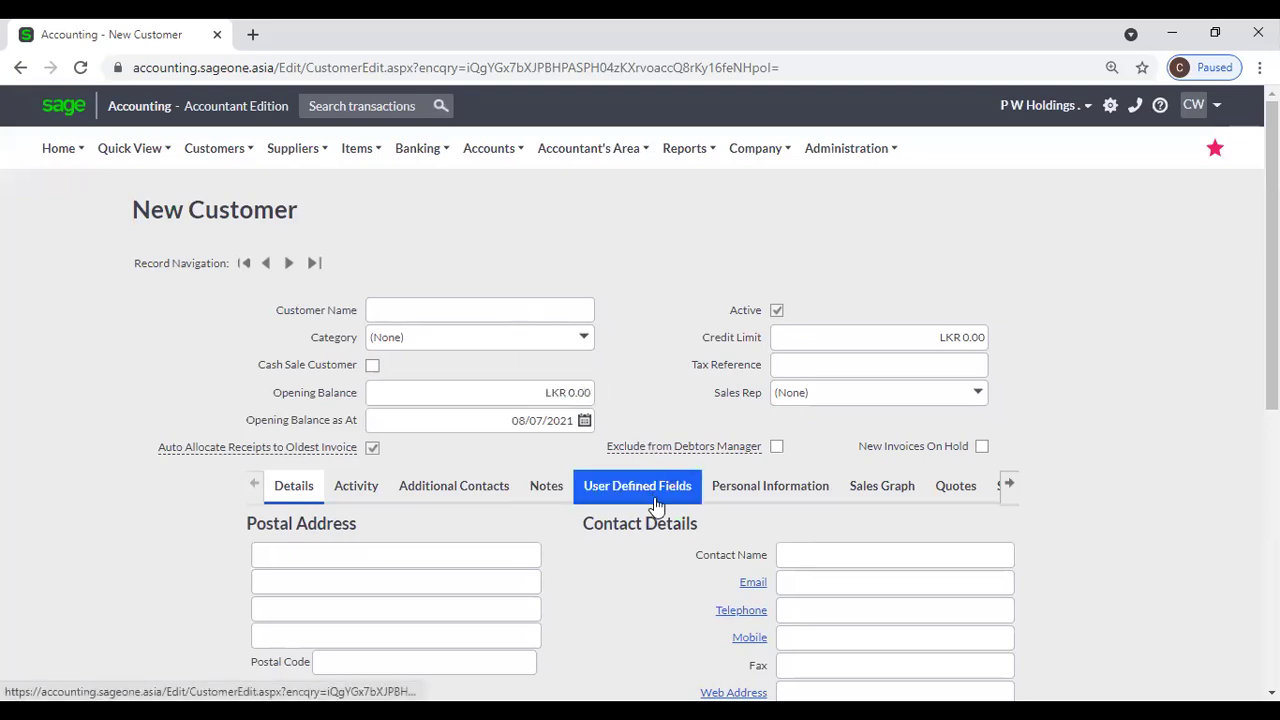
left_click(813, 336)
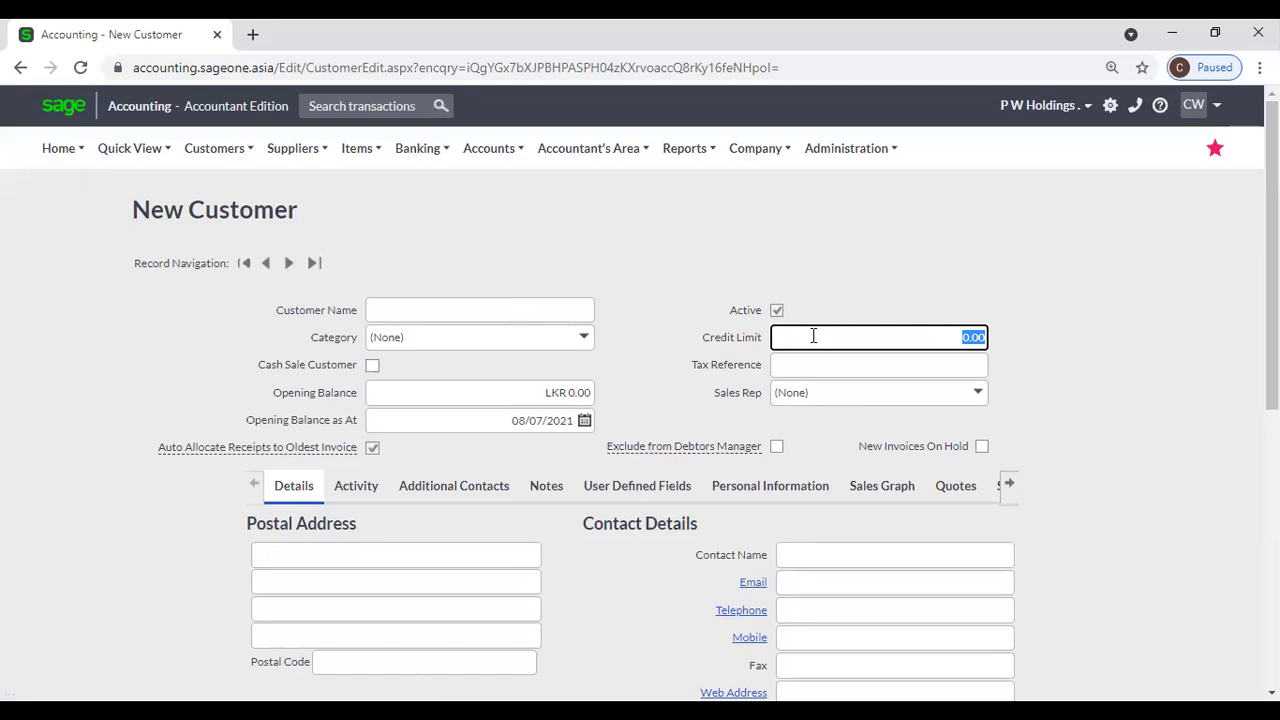
Duplicate the browser tab with the new customer form and display the list of customers in the copy
right_click(158, 34)
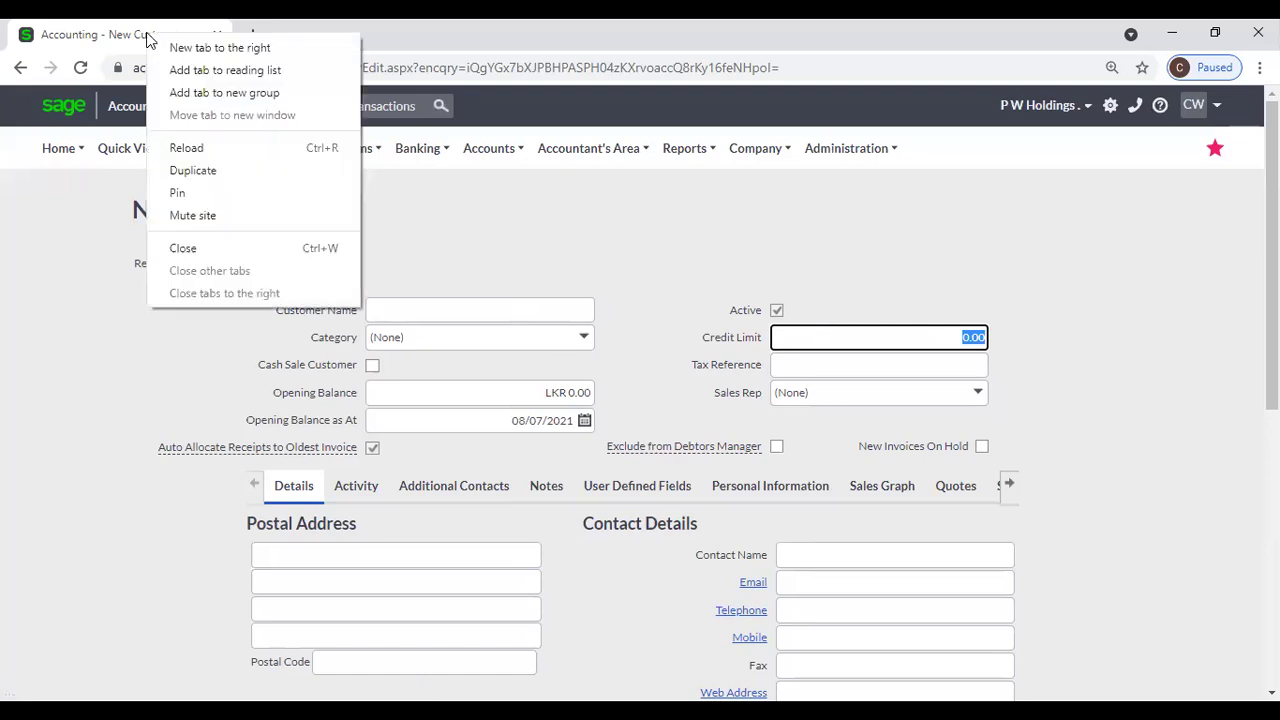
left_click(195, 172)
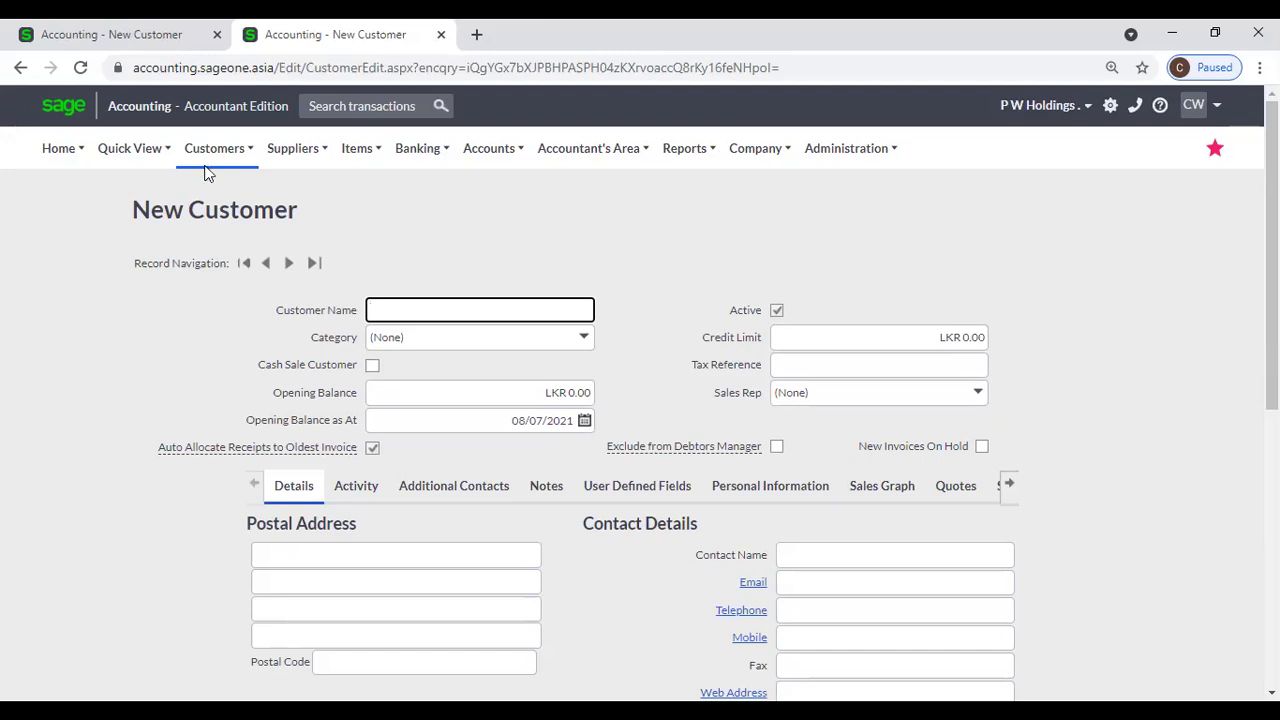
left_click(208, 152)
mouse_move(225, 288)
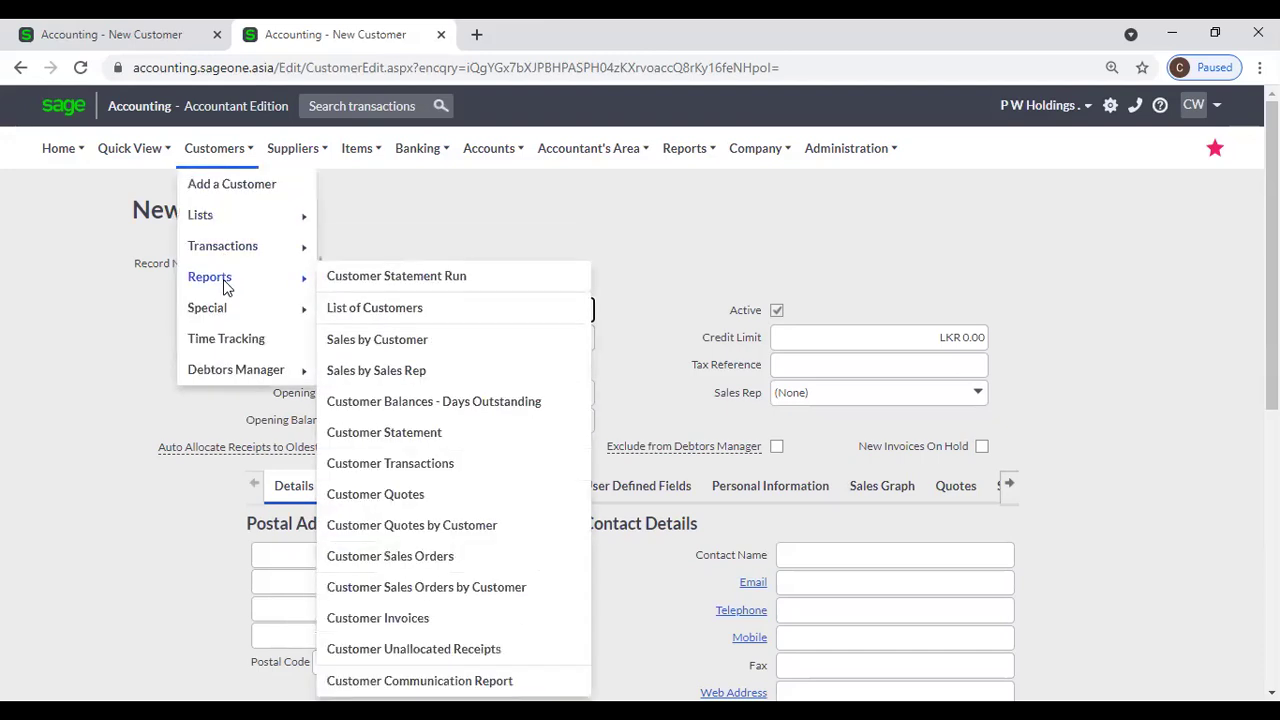
mouse_move(223, 214)
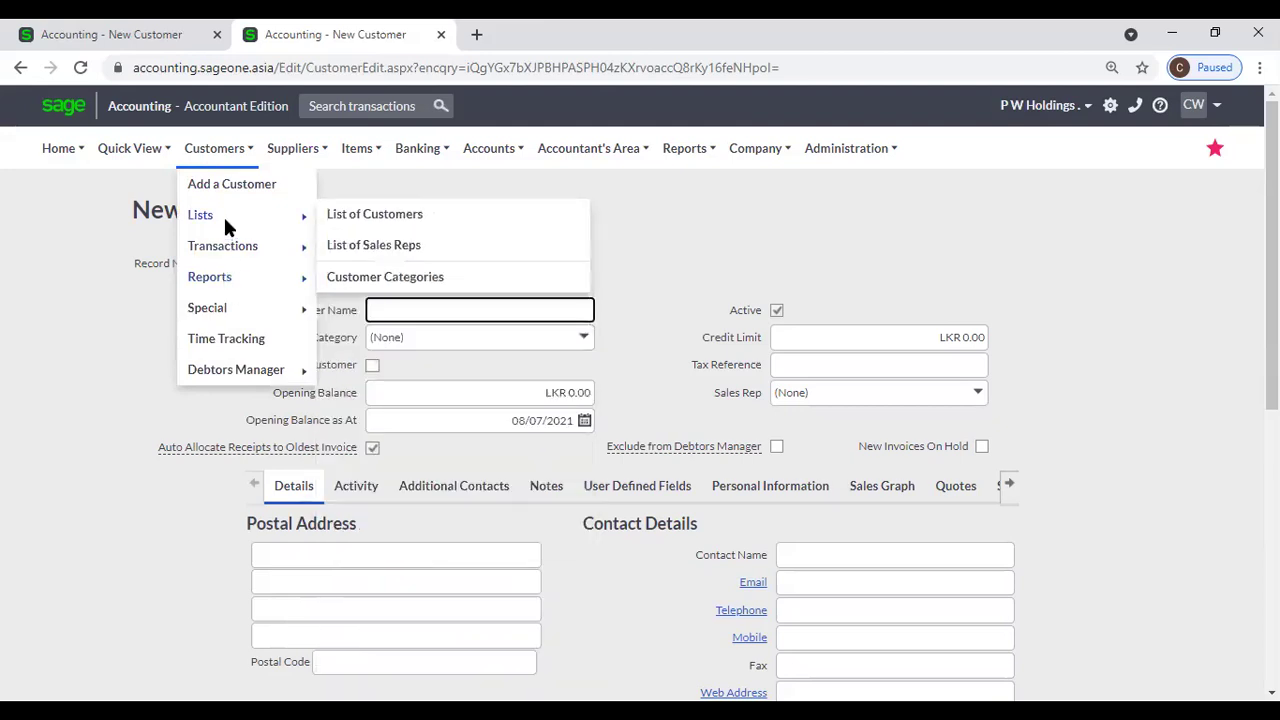
left_click(347, 225)
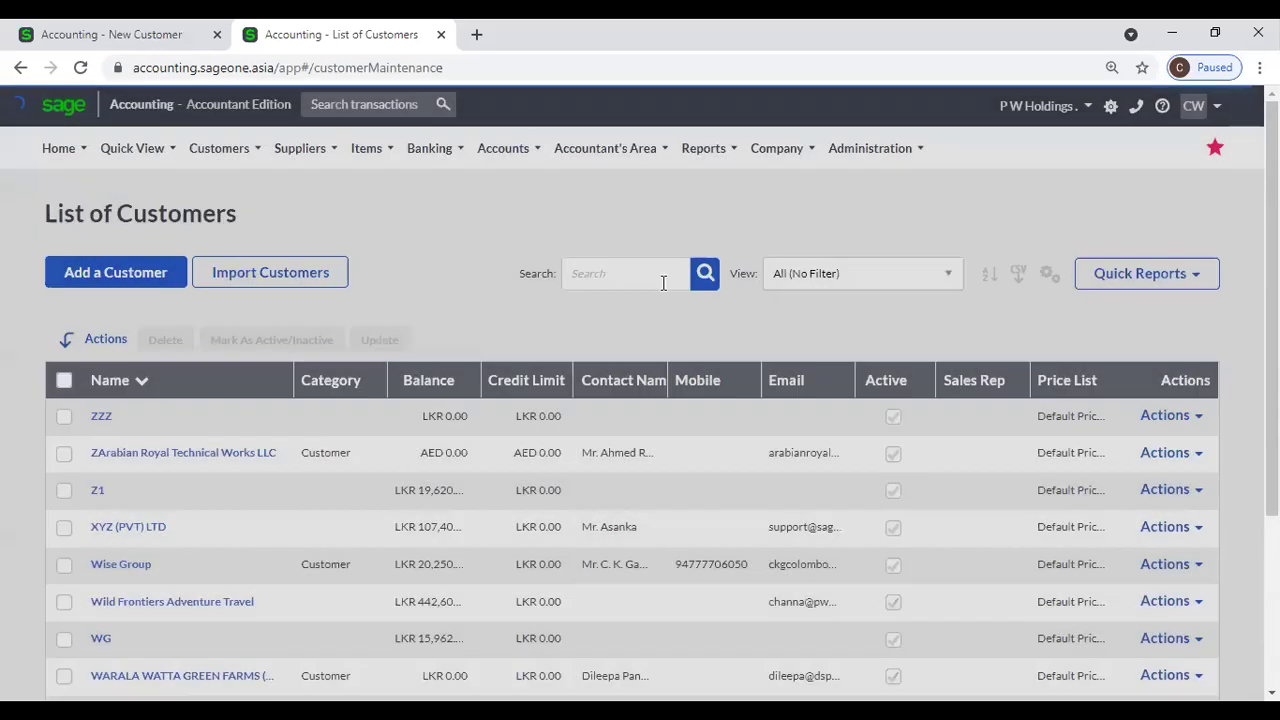
Search the customer list for "Oak" and widen the Credit Limit column to read the full amount
left_click(663, 275)
type("Oak")
key("Return")
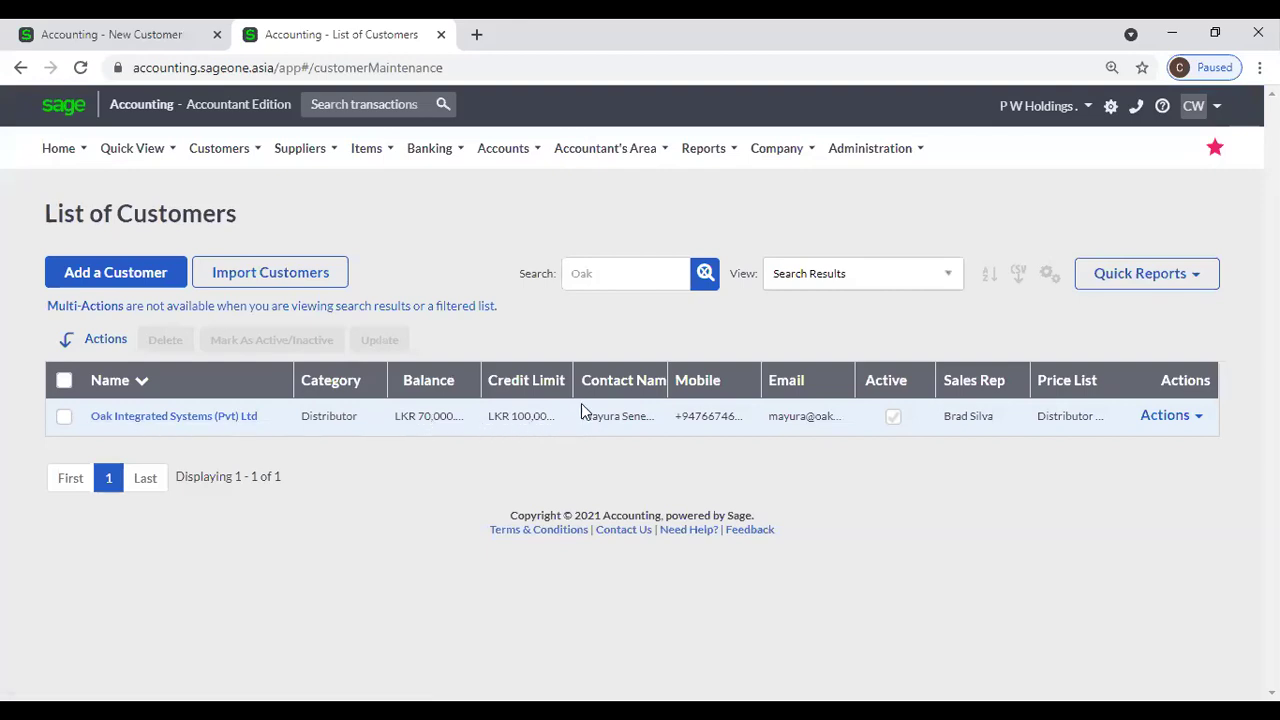
left_click_drag(573, 380, 588, 380)
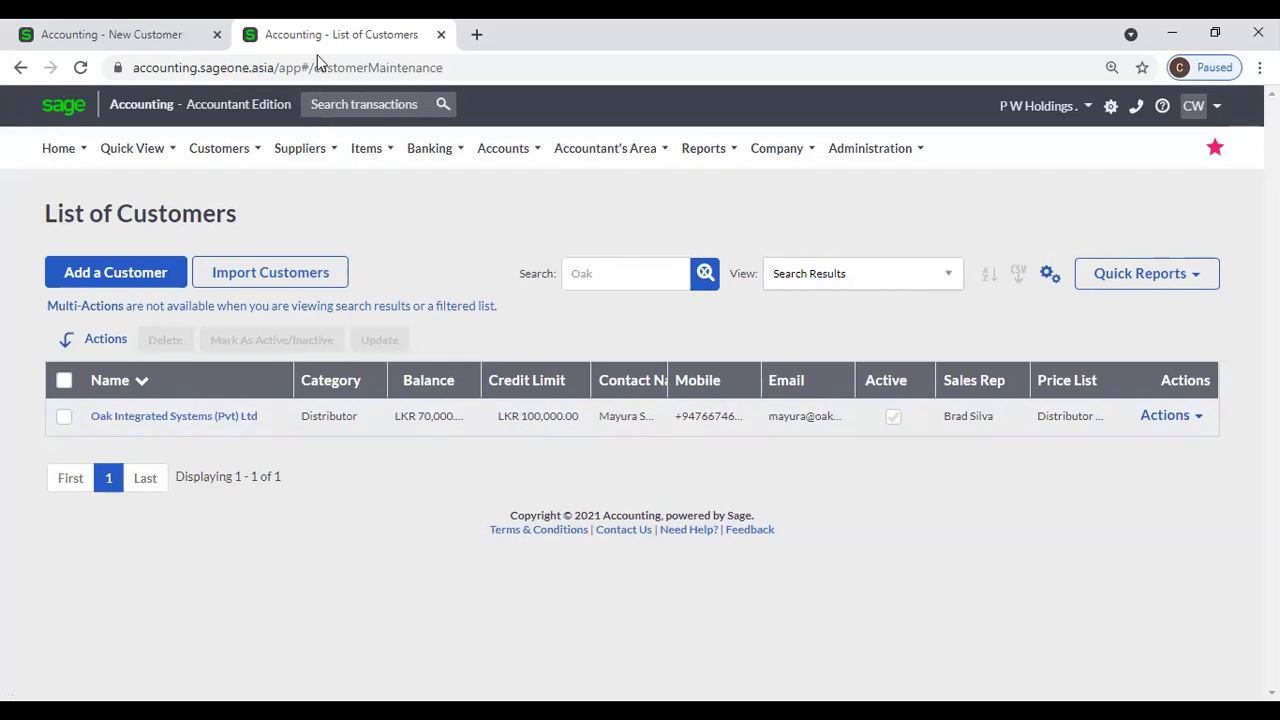
Start a new customer tax invoice for Oak Integrated Systems (Pvt) Ltd without invoicing its outstanding sales orders
mouse_move(218, 152)
mouse_move(216, 251)
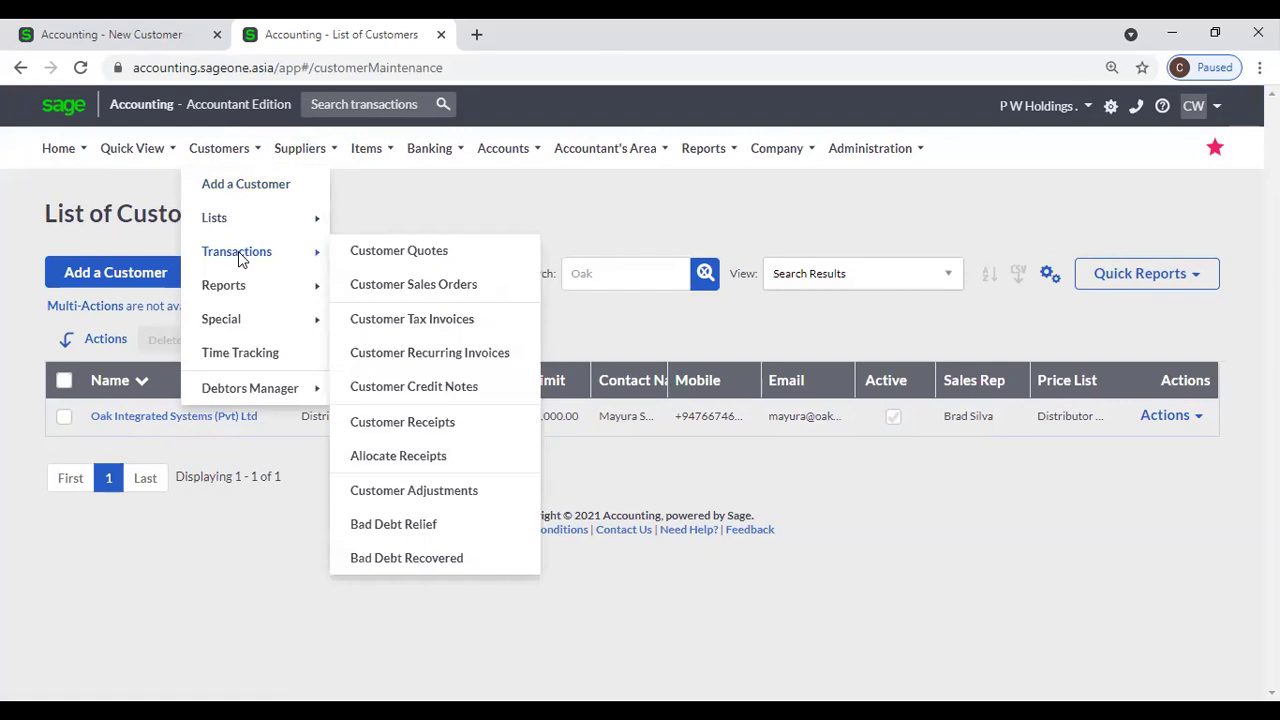
left_click(397, 322)
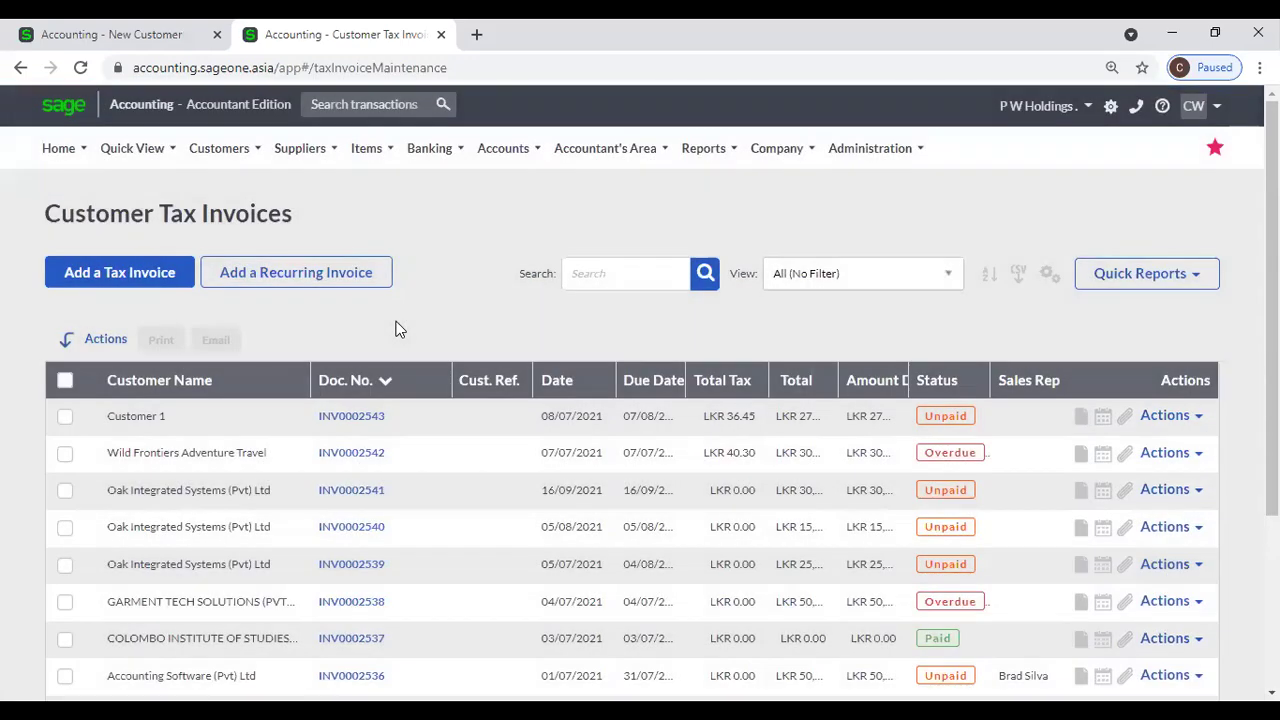
left_click(163, 274)
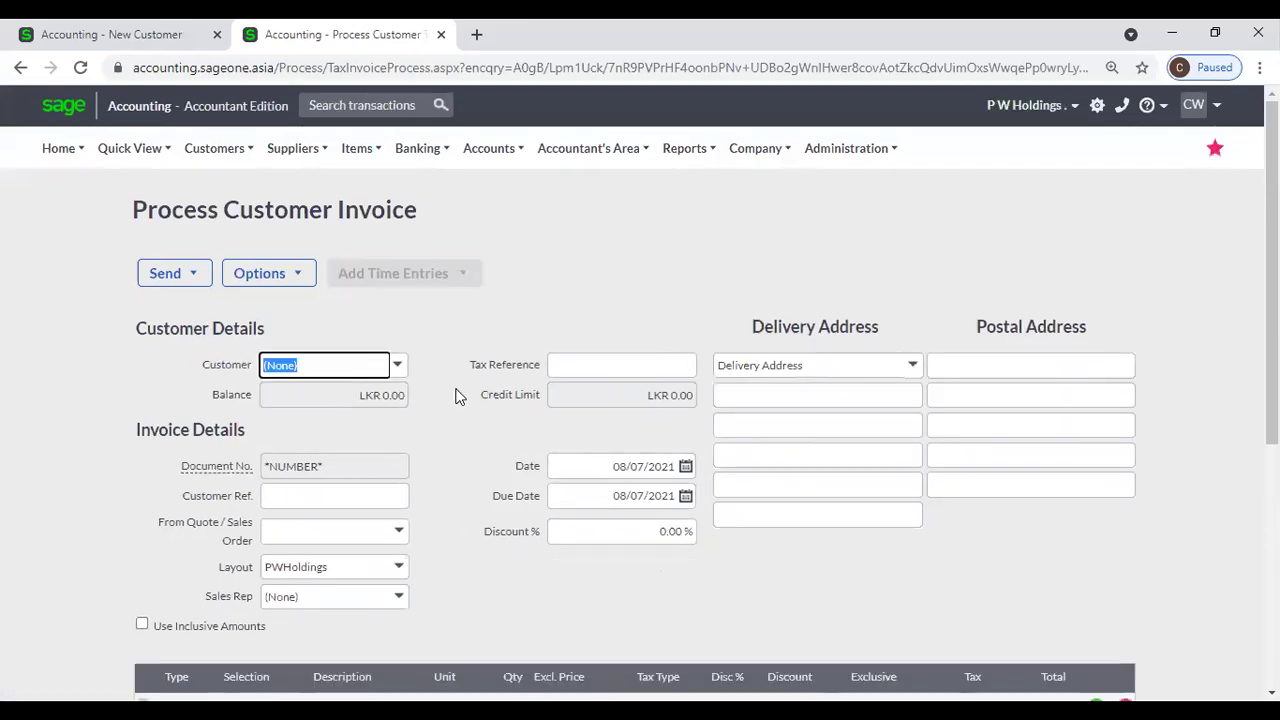
type("o")
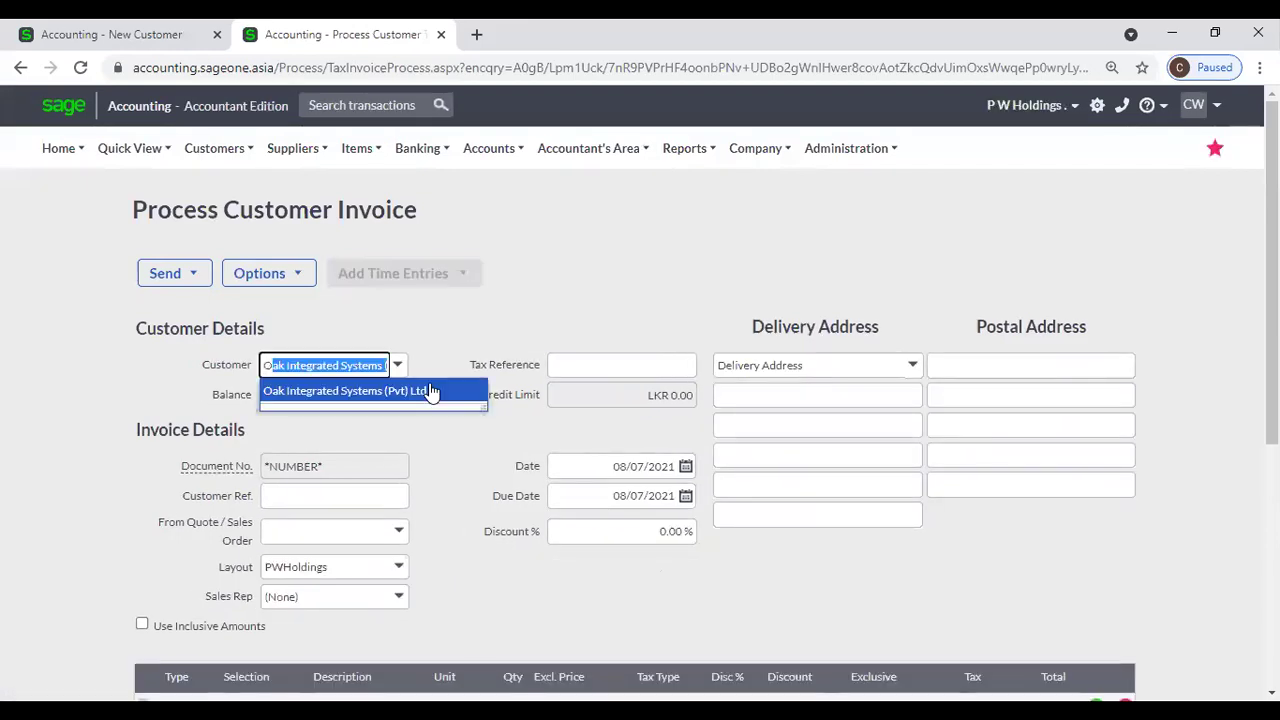
left_click(431, 389)
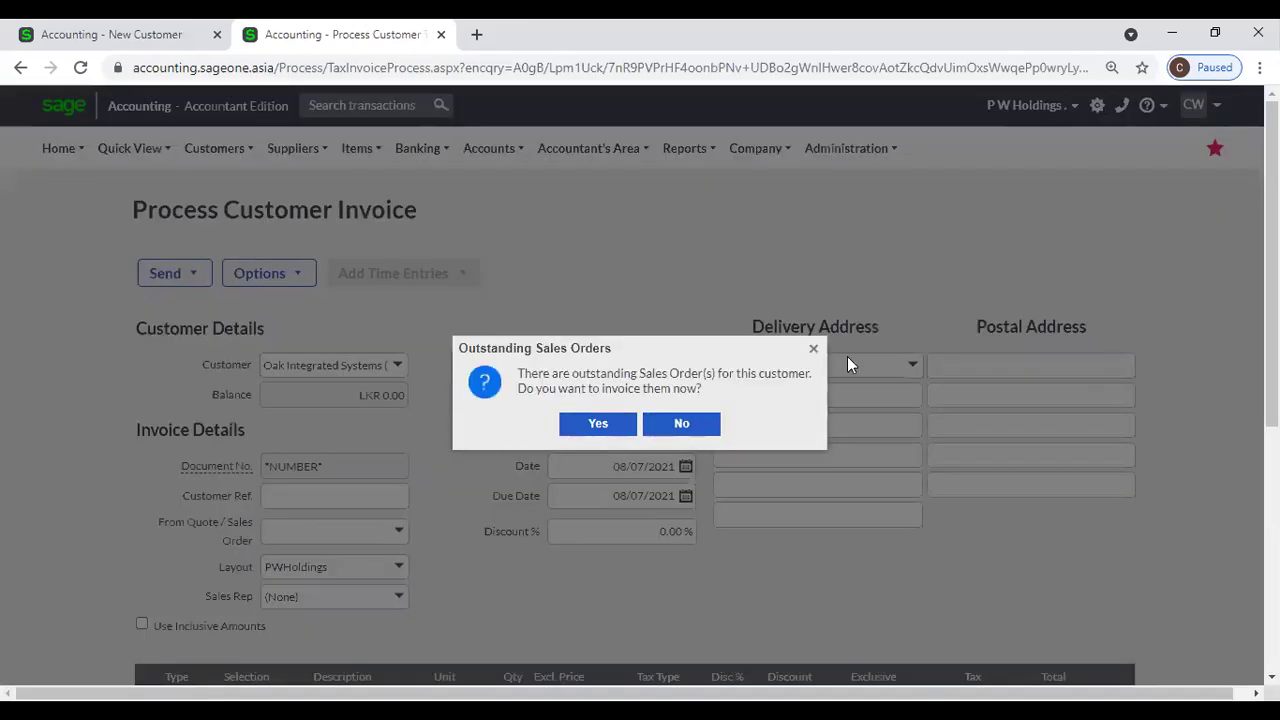
left_click(814, 351)
Add item S50U5Prm to the first invoice line and widen the Excl. Price column
scroll(583, 437, "down", 2)
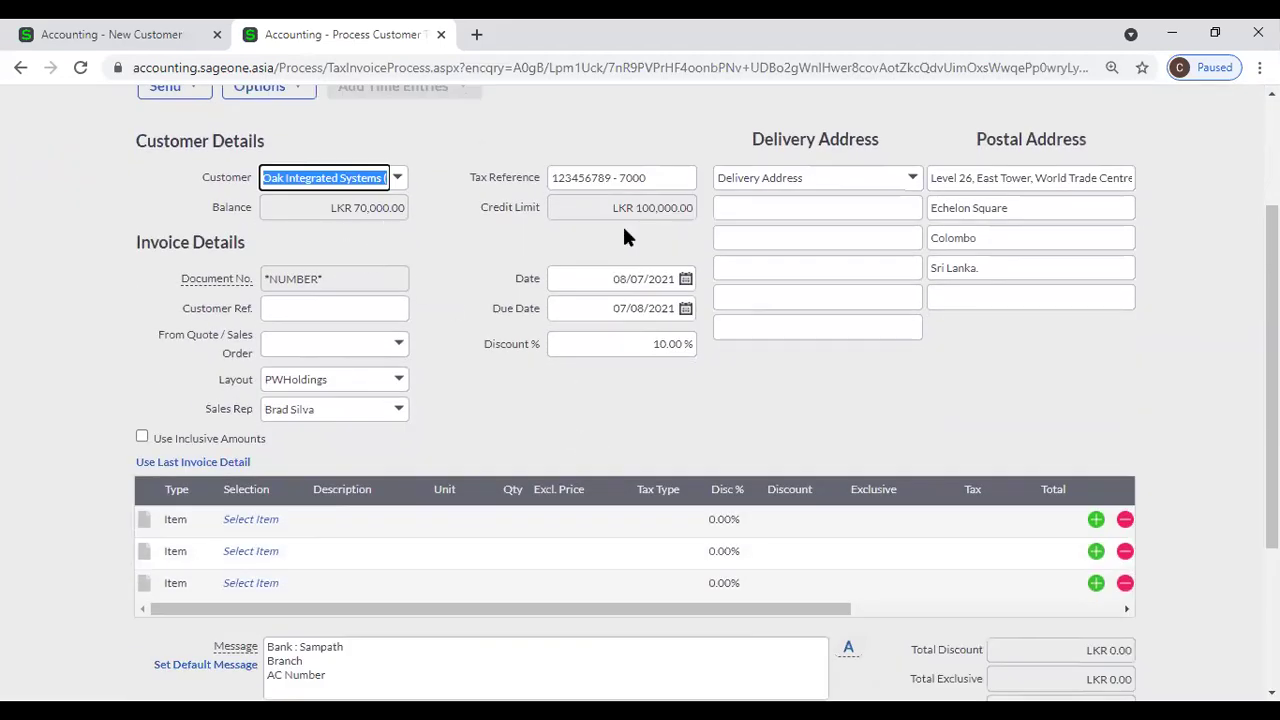
left_click(288, 524)
left_click(293, 522)
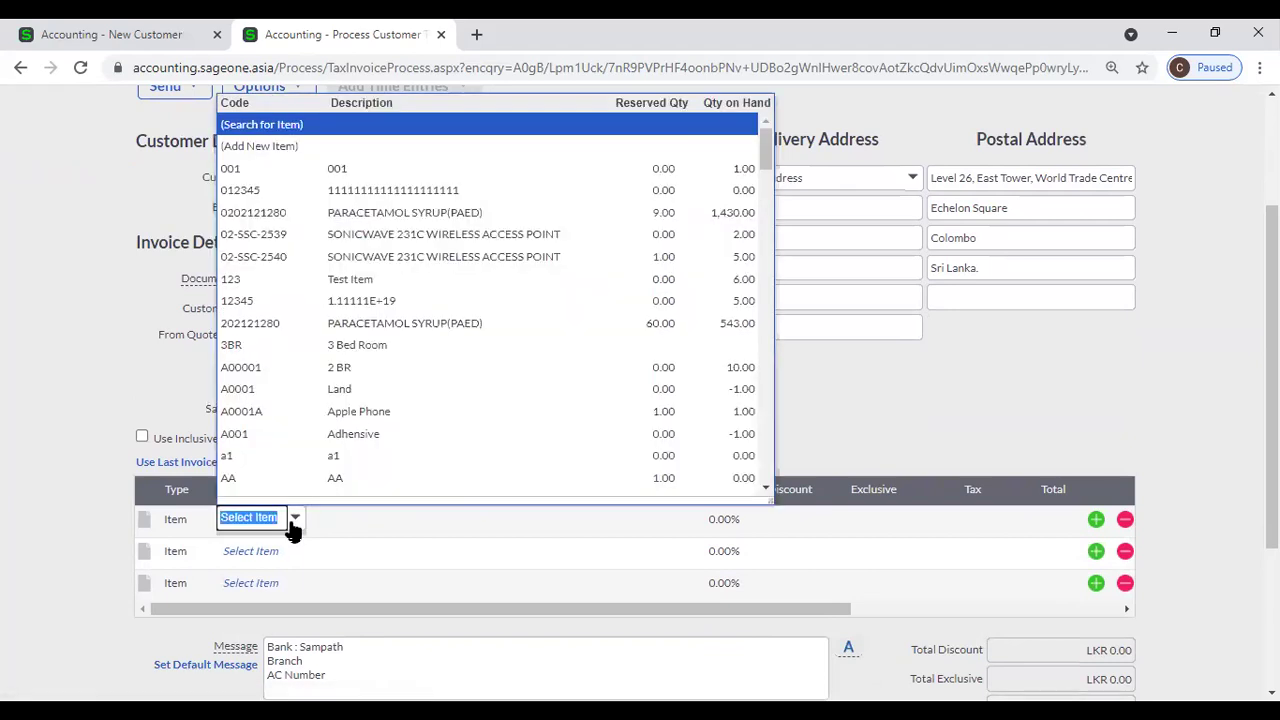
type("s")
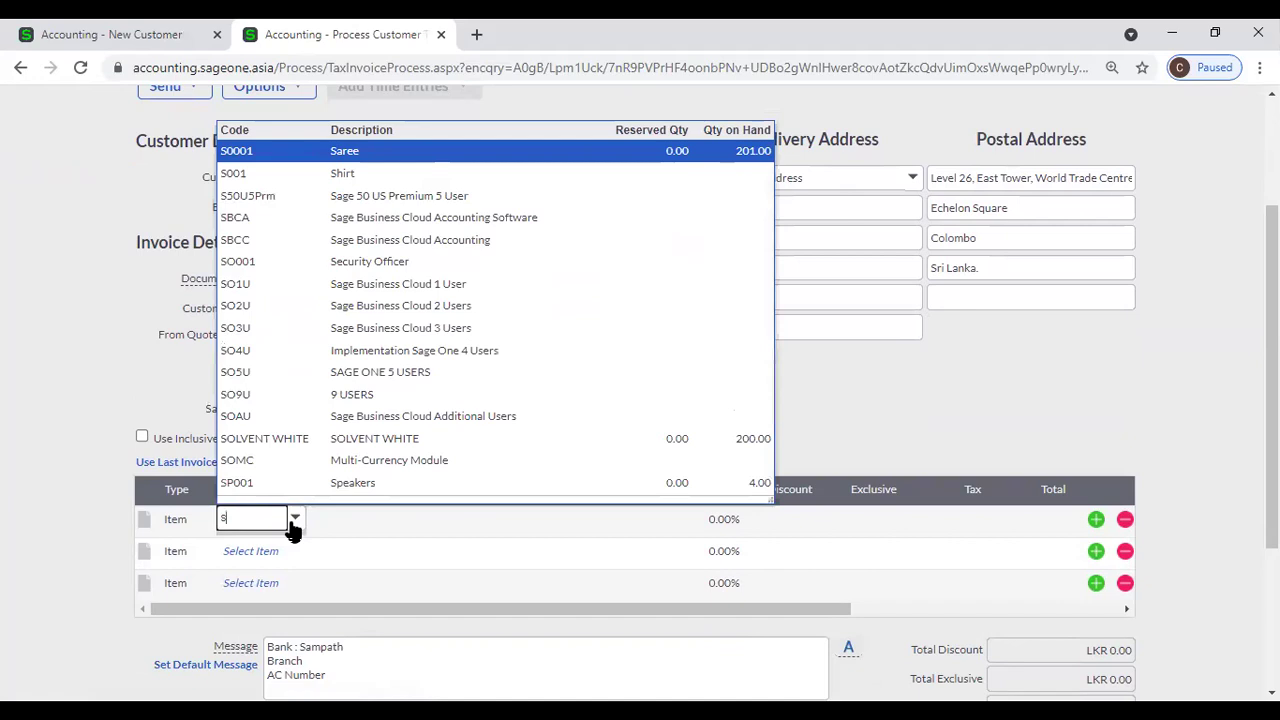
type("5")
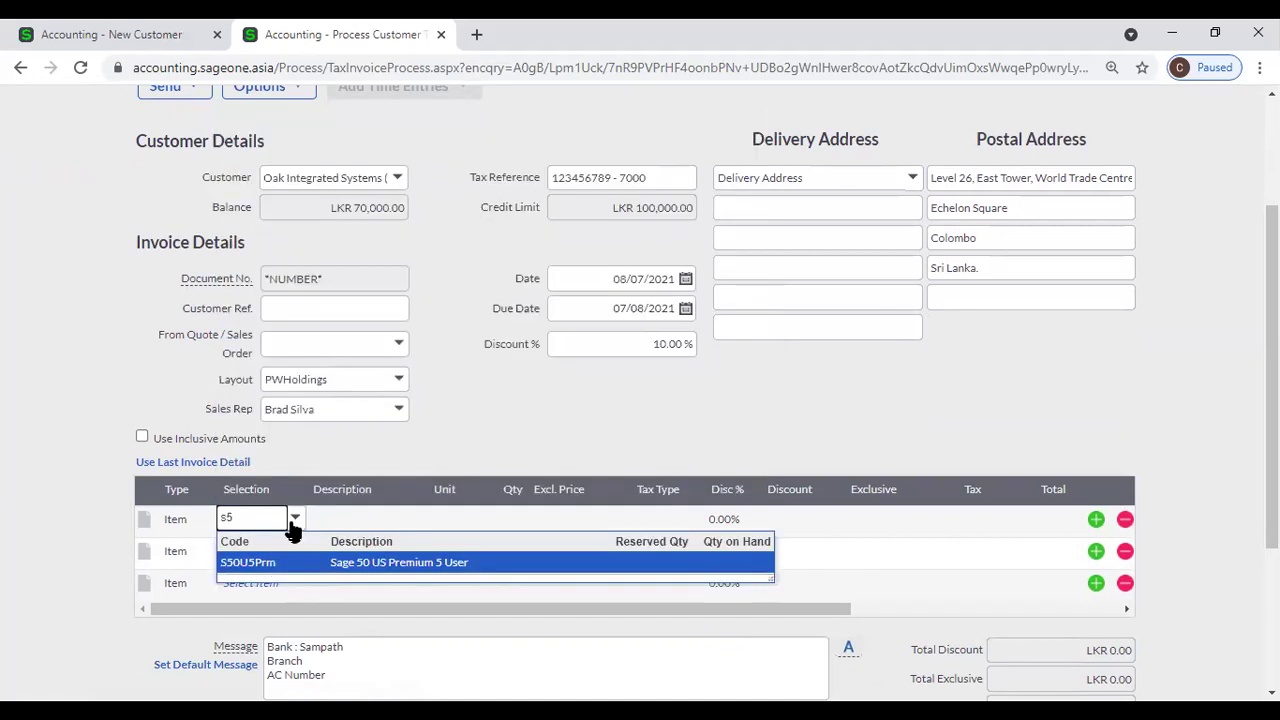
key("Tab")
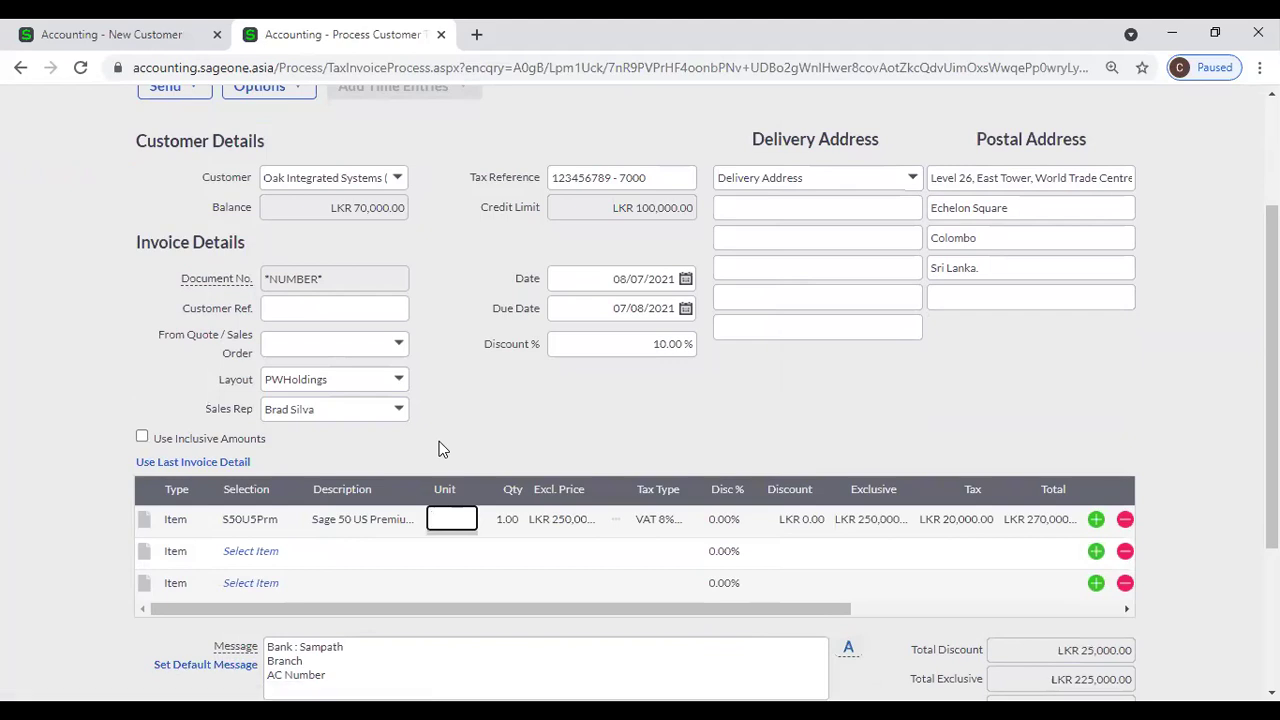
key("Tab")
key("Tab")
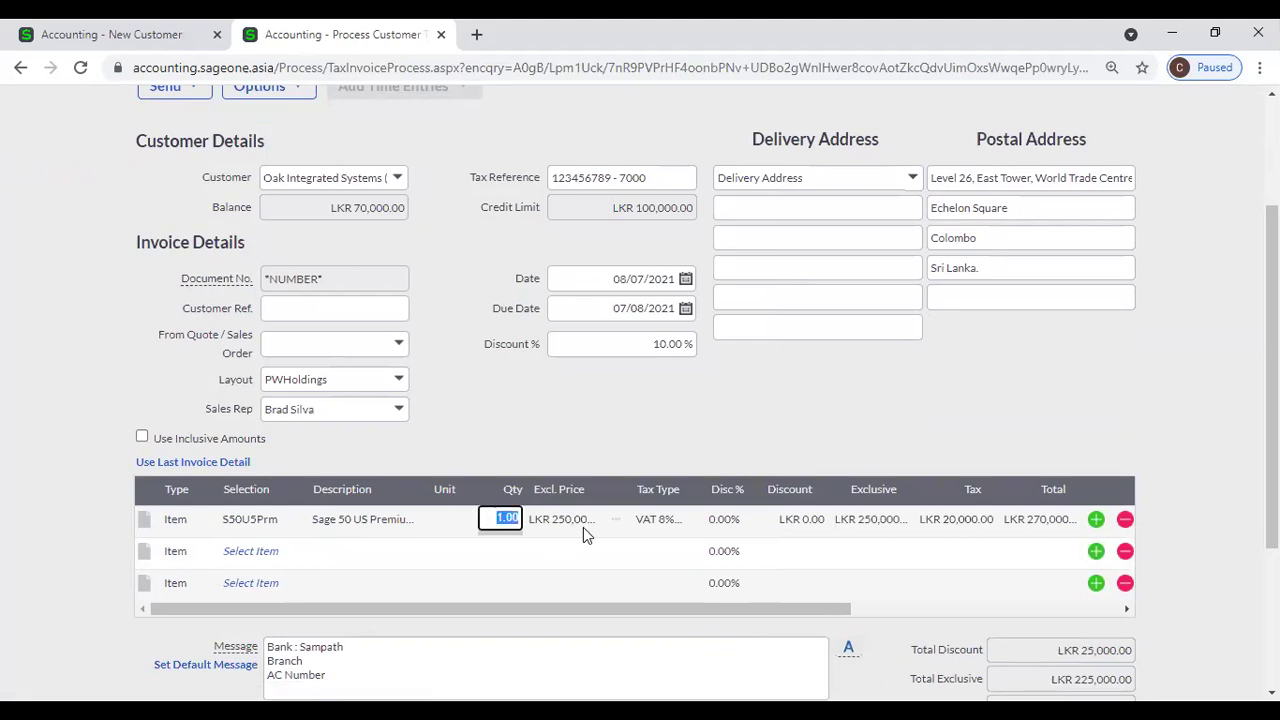
left_click_drag(606, 490, 640, 490)
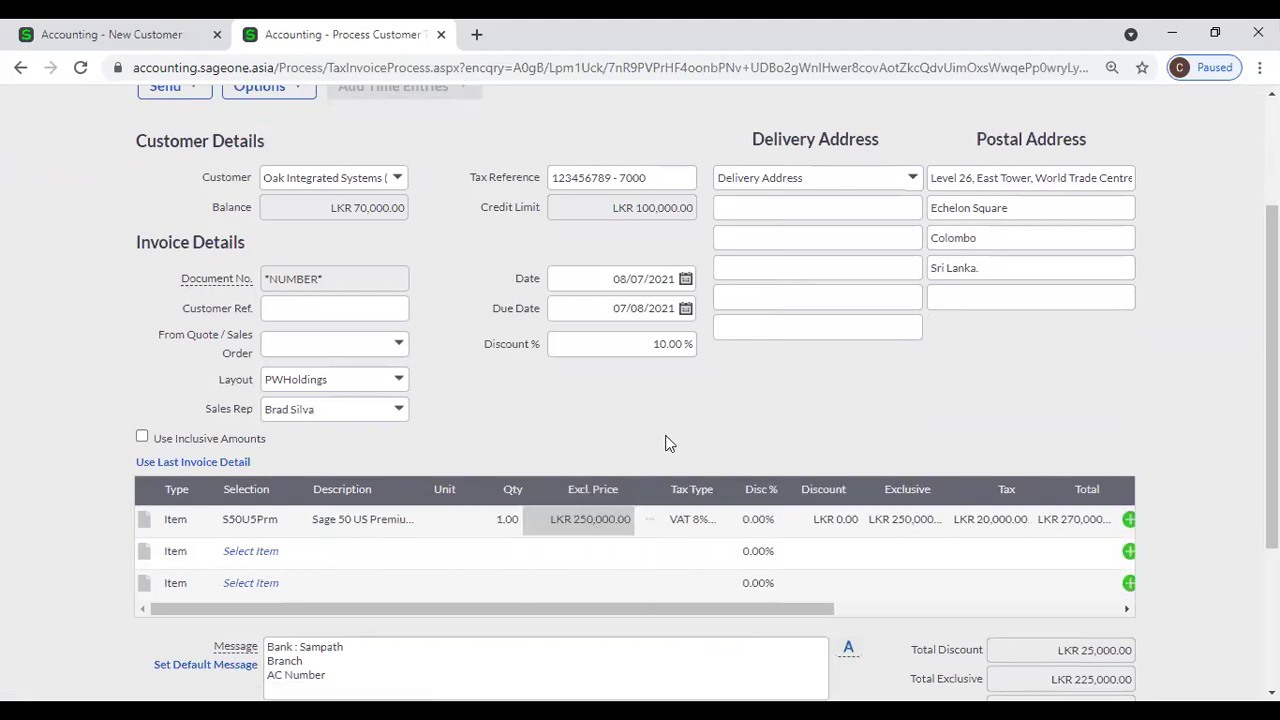
Try to save the tax invoice, then abandon it and return to the new customer form
scroll(669, 443, "down", 3)
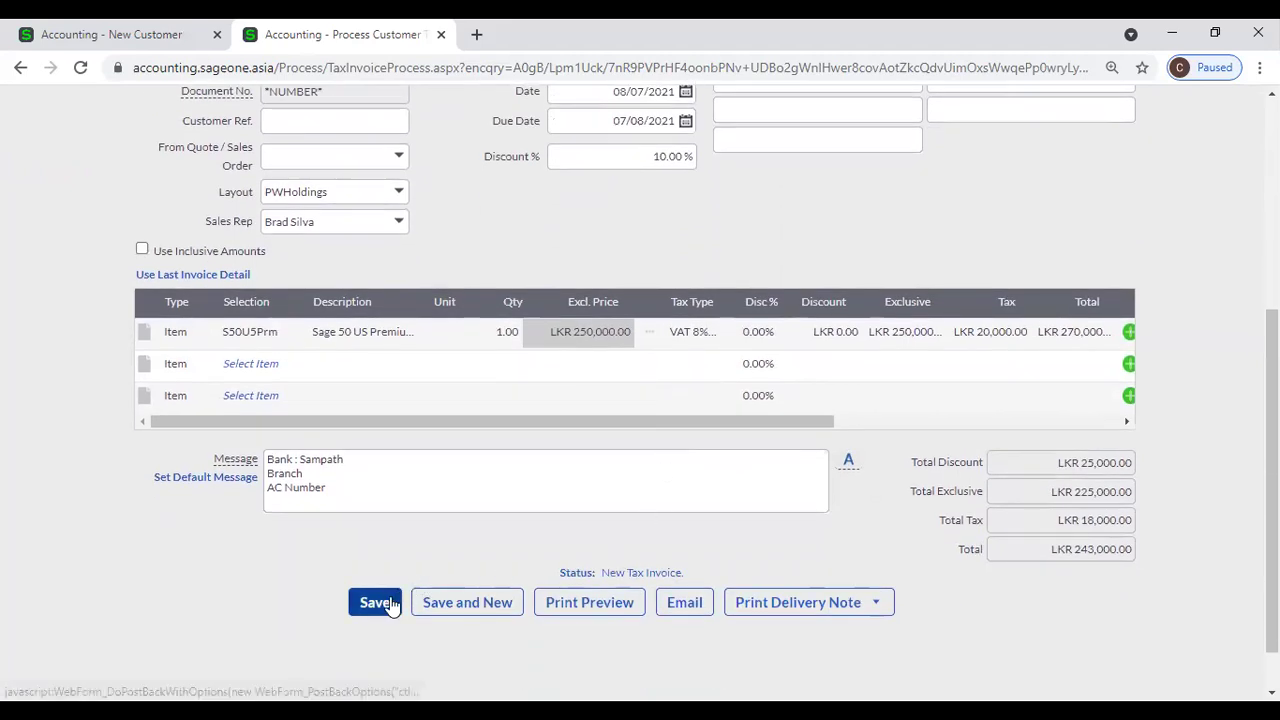
left_click(391, 603)
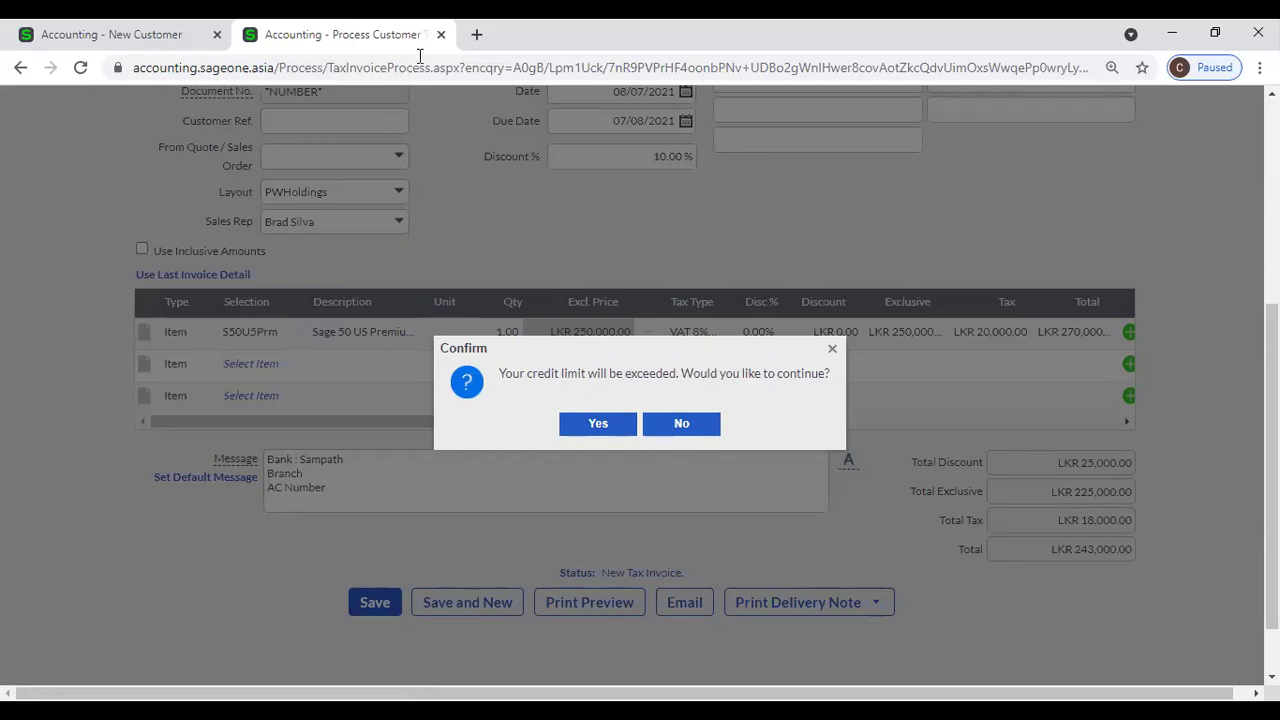
left_click(441, 34)
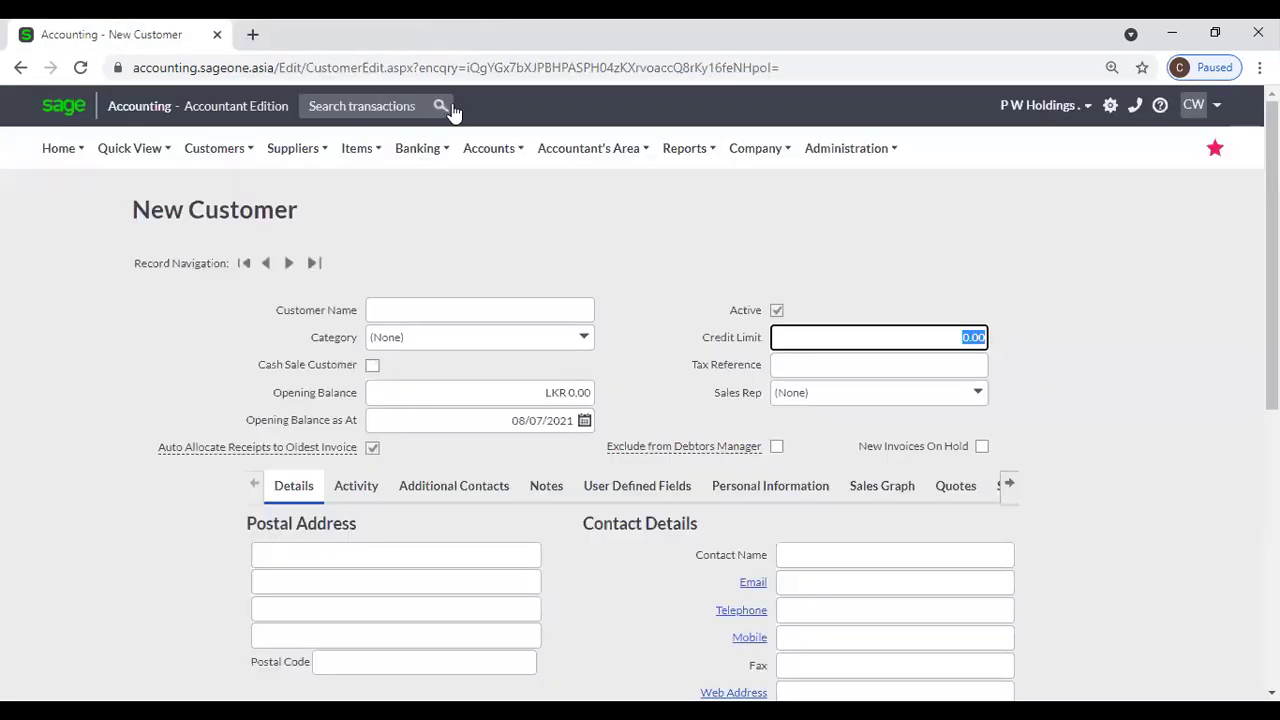
Examine the Tax Reference field and the Sales Rep choices of the new customer
left_click(866, 366)
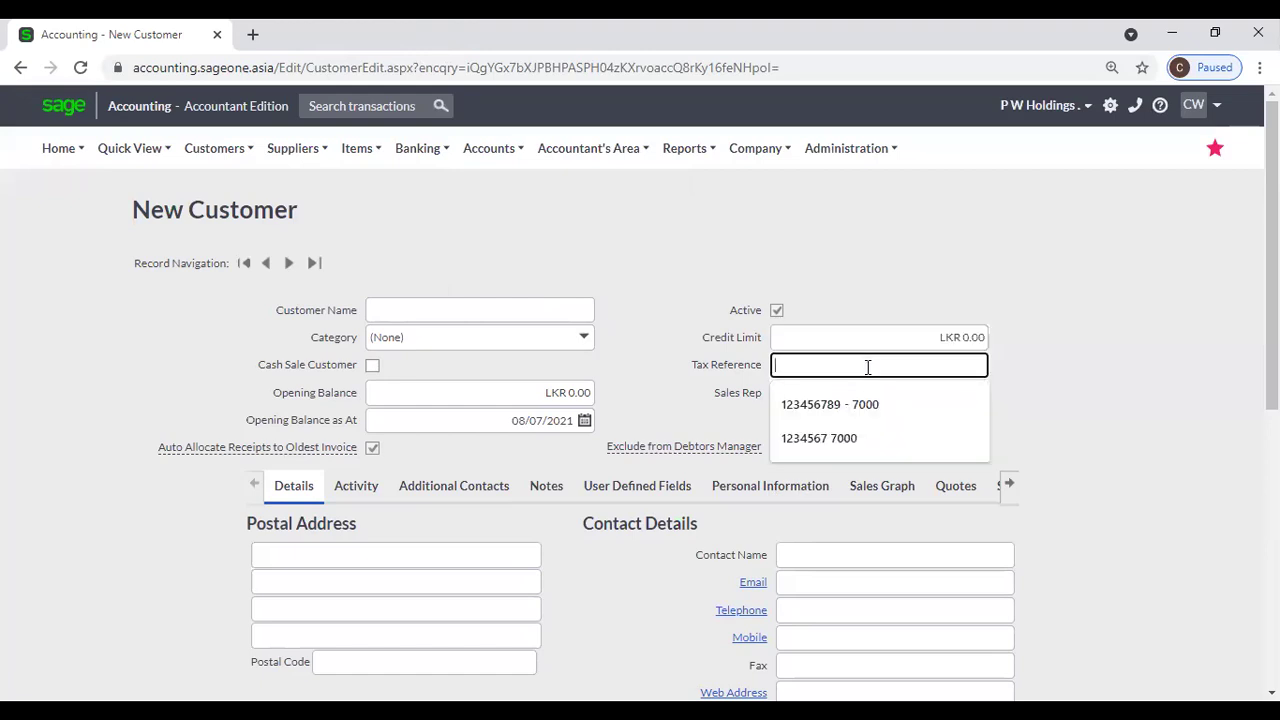
left_click(1077, 391)
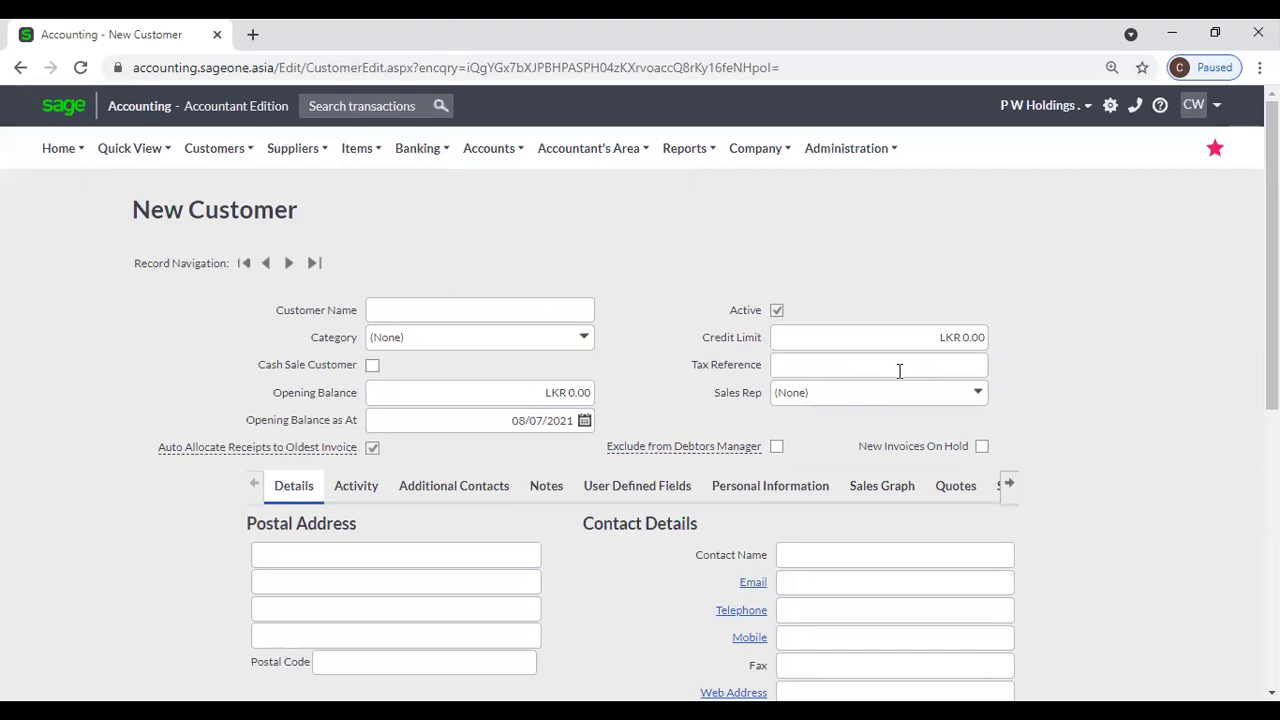
left_click(822, 370)
left_click(979, 395)
left_click(1113, 405)
Assign three different sales representatives in turn to the new customer to demonstrate the Sales Rep selection
left_click(980, 394)
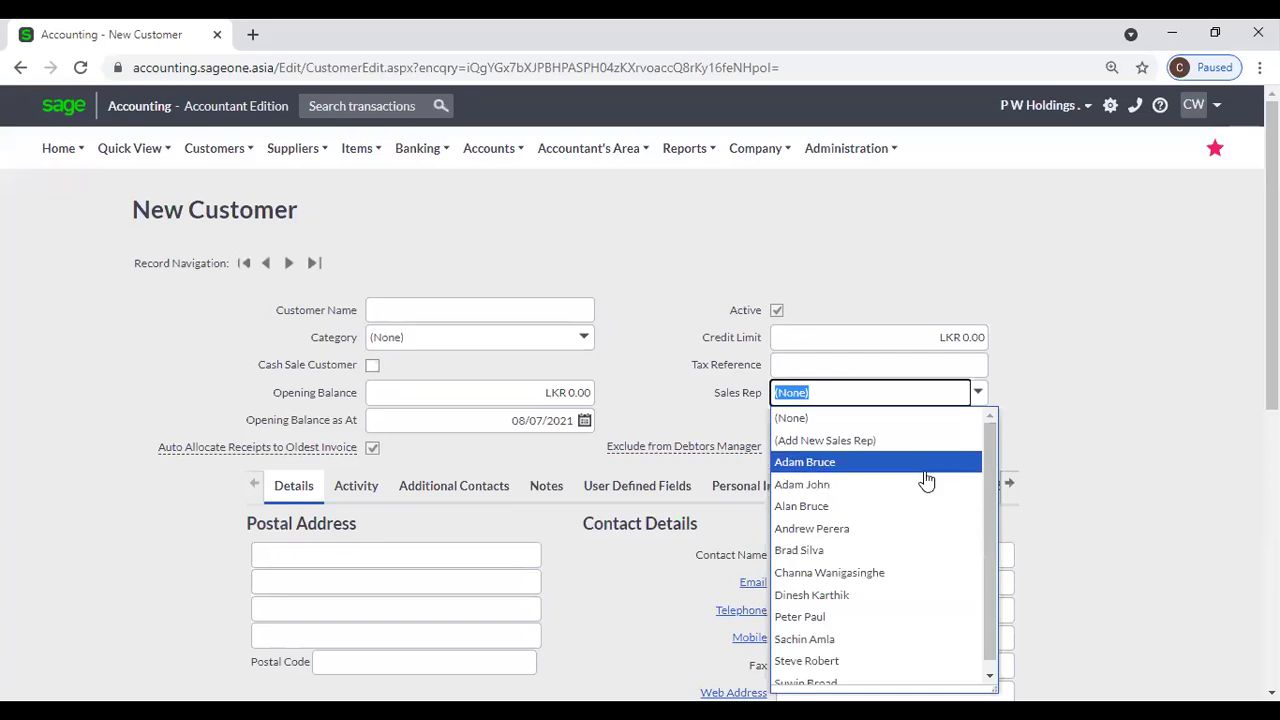
left_click(926, 463)
left_click(640, 423)
left_click(977, 396)
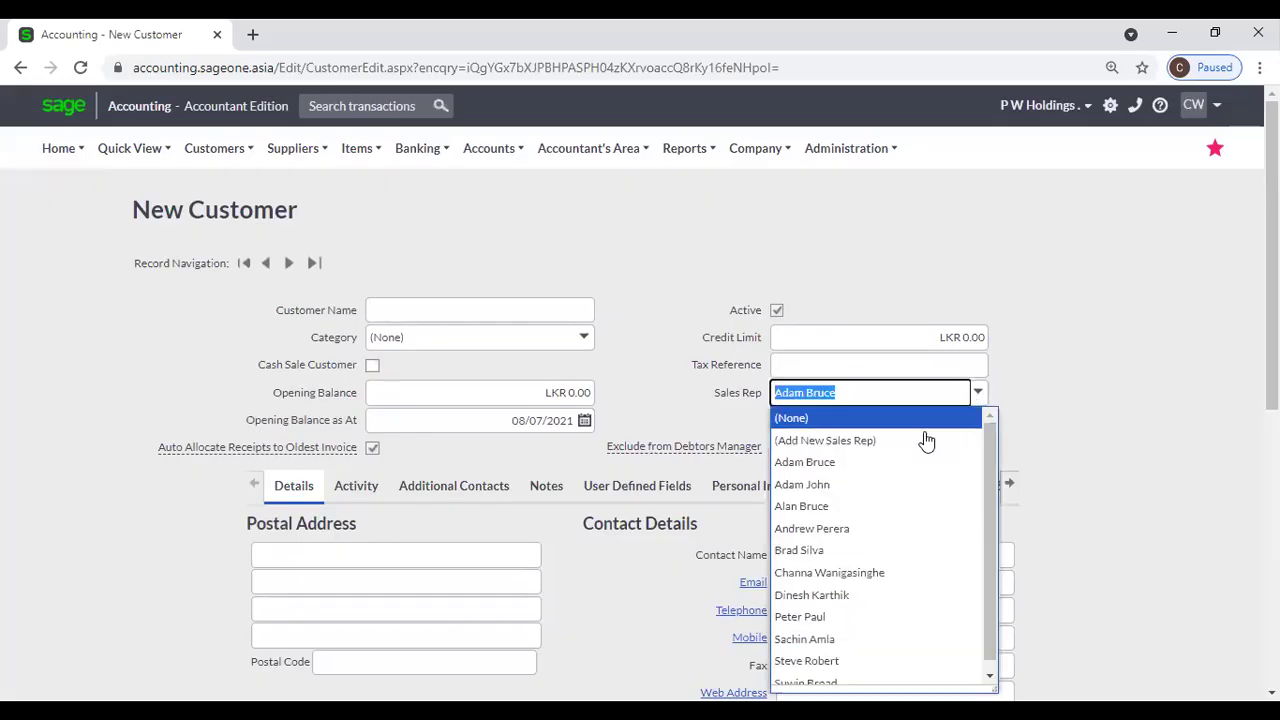
left_click(840, 530)
left_click(660, 437)
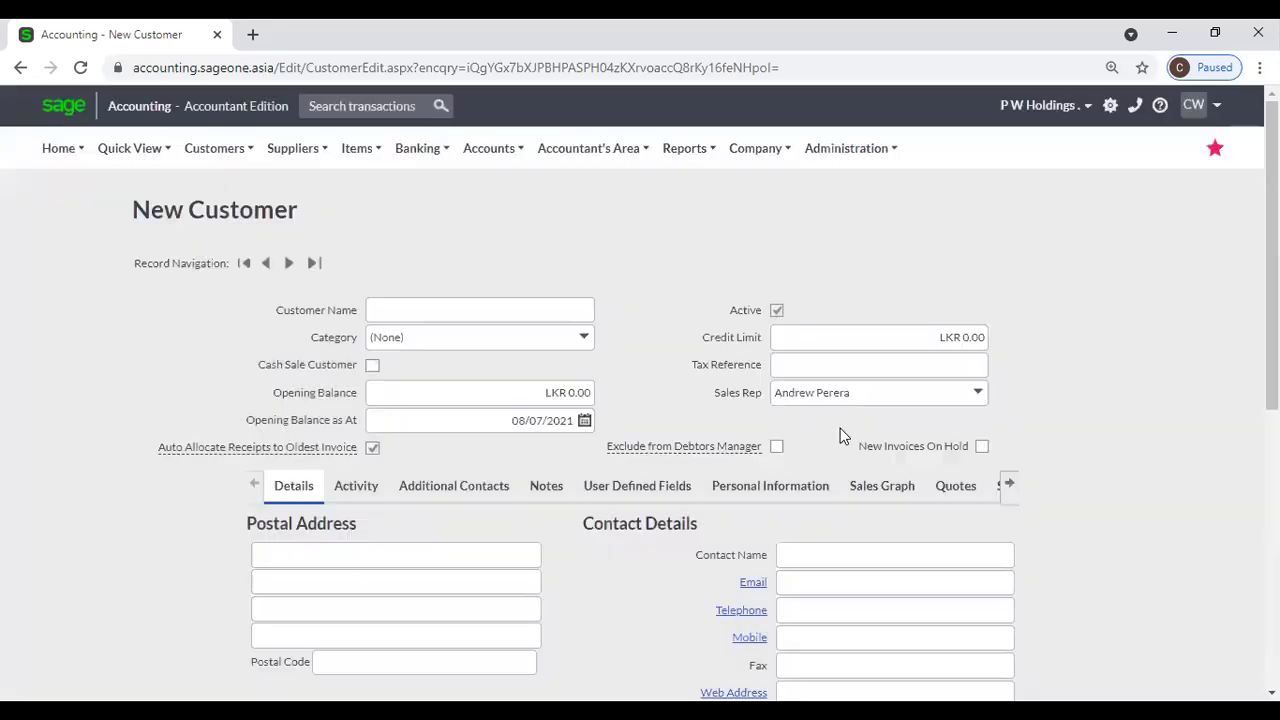
left_click(977, 395)
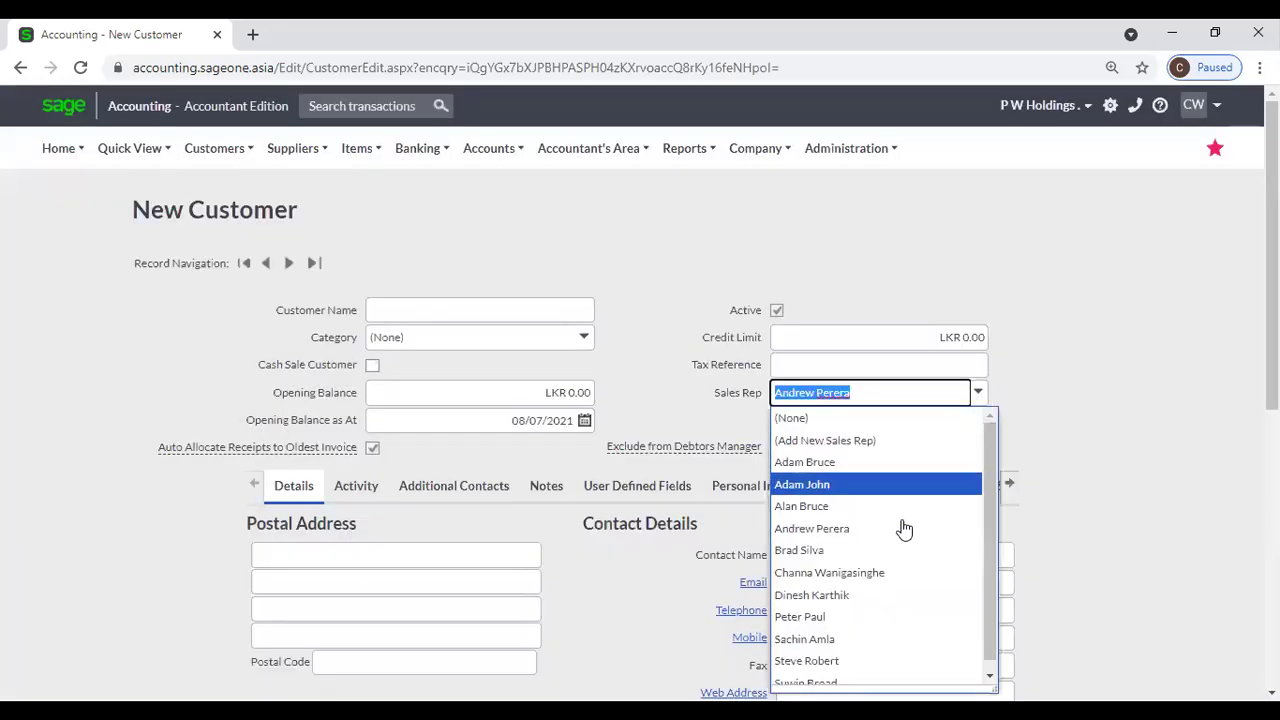
left_click(870, 594)
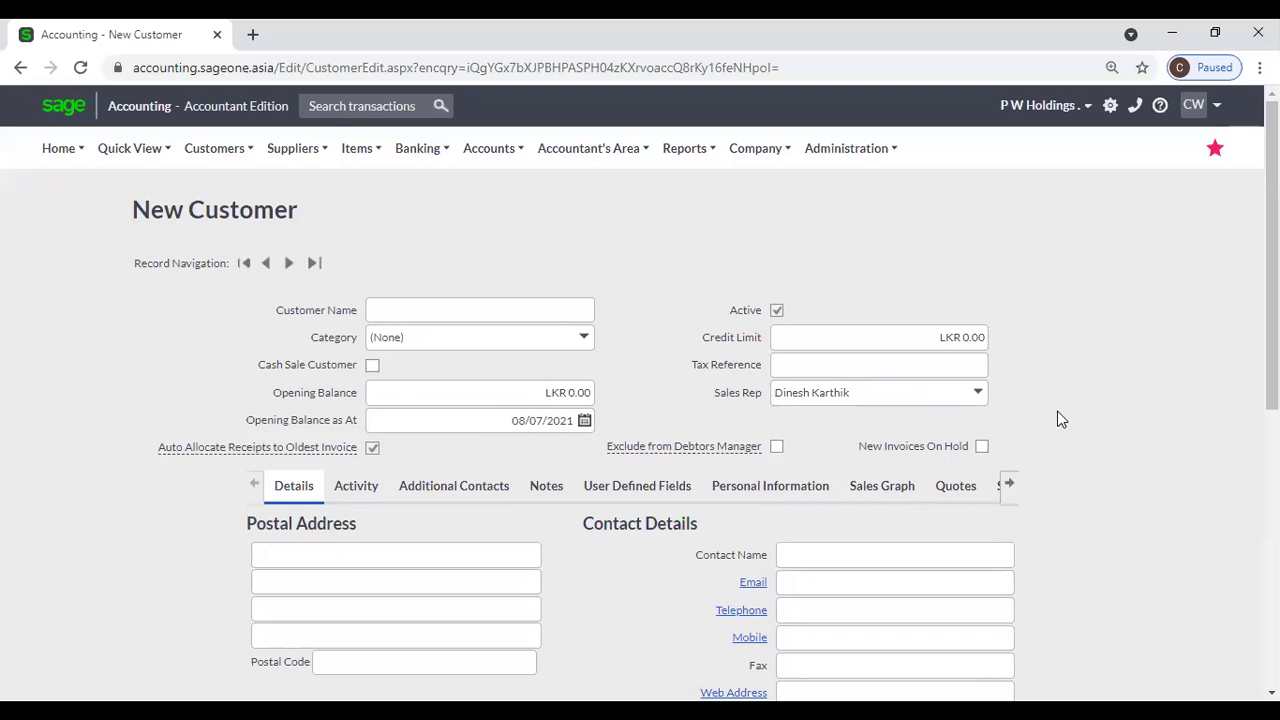
Display the list of customers and sort it by Sales Rep in descending order
left_click(214, 148)
mouse_move(235, 218)
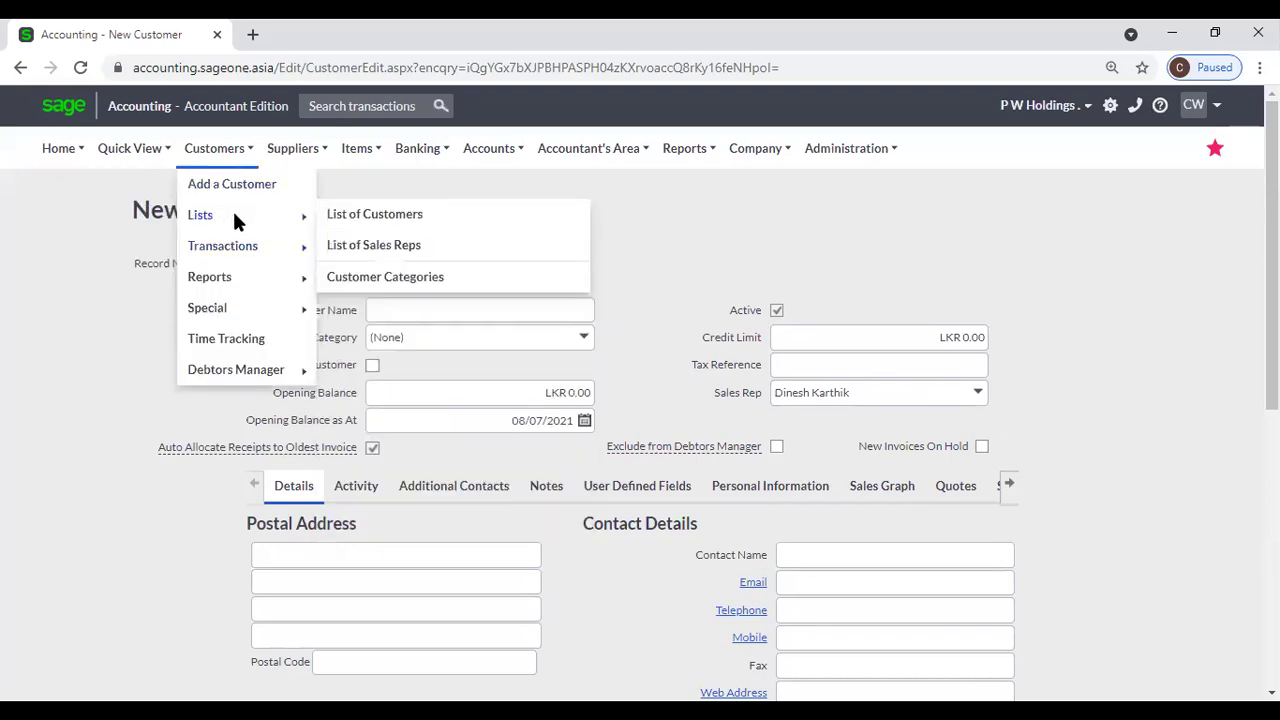
left_click(360, 220)
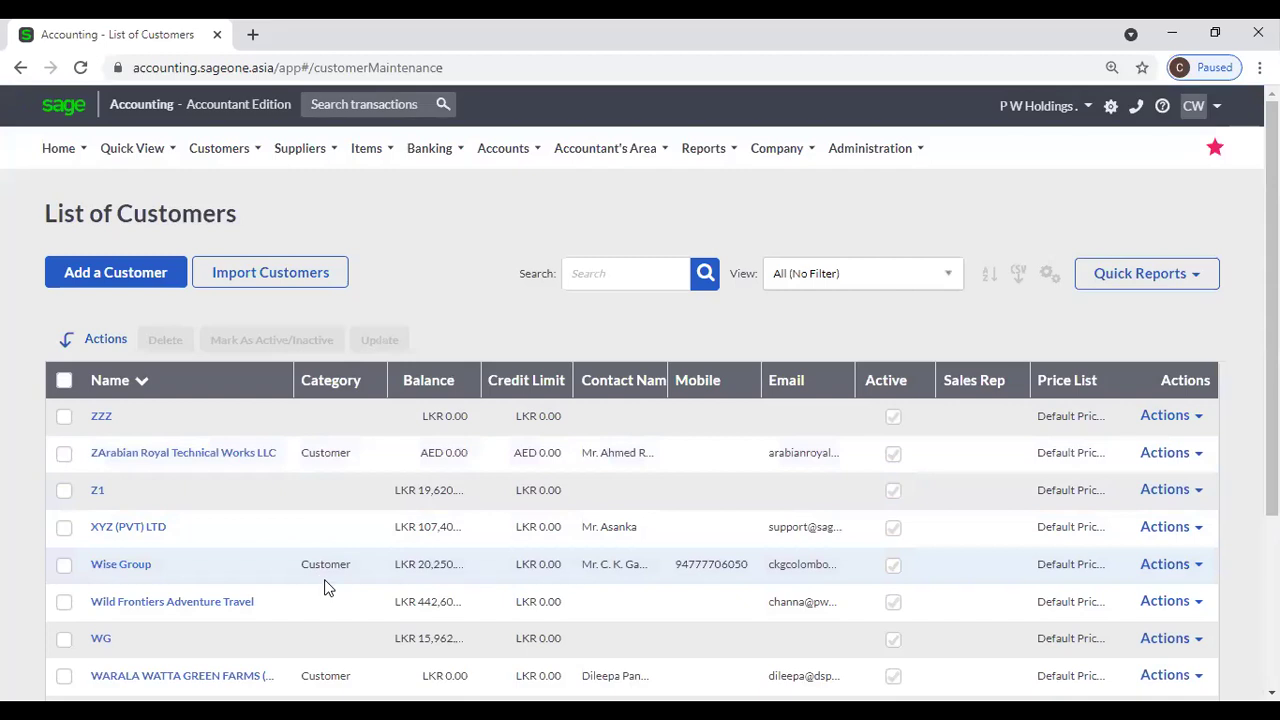
left_click(975, 381)
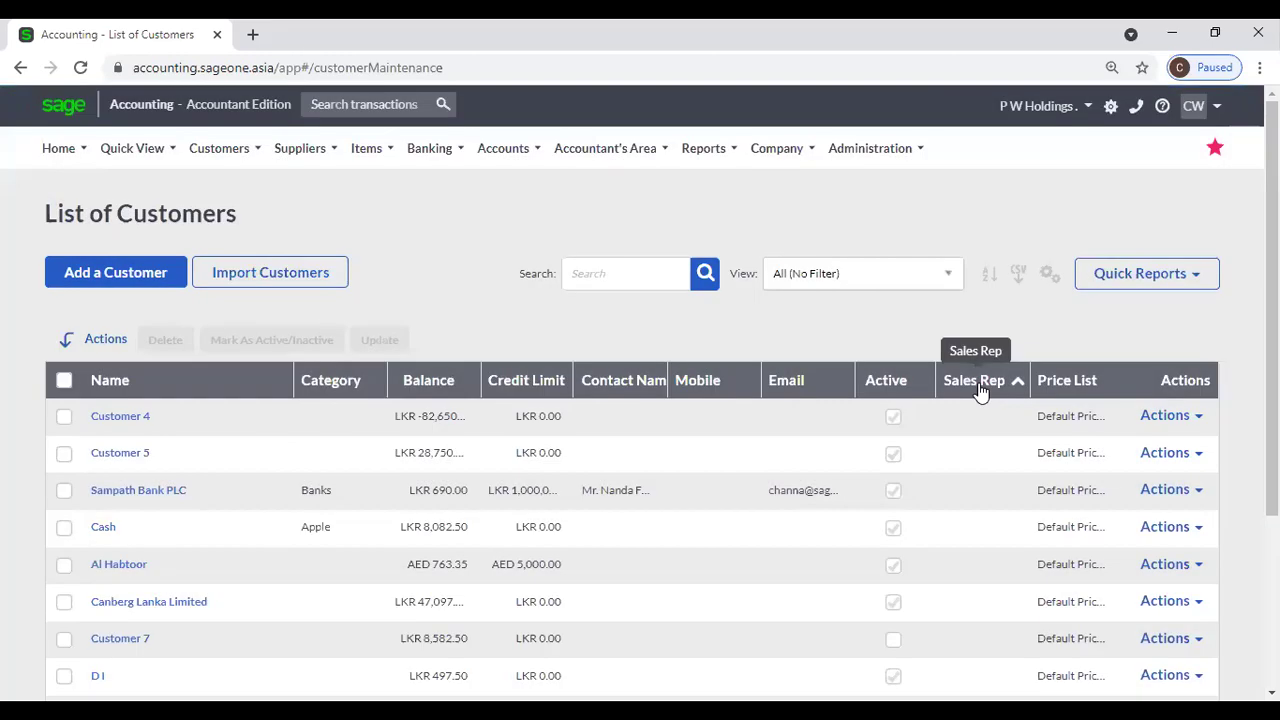
left_click(978, 382)
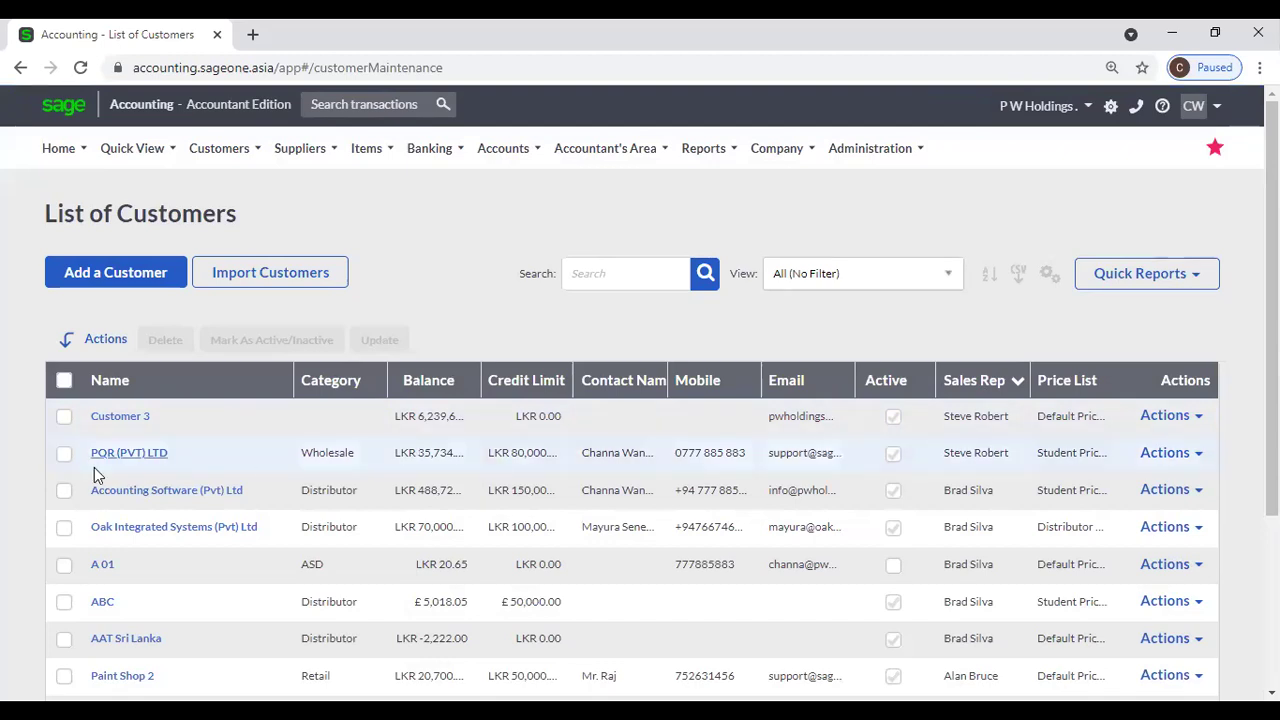
Duplicate the browser tab containing the list of customers
right_click(157, 42)
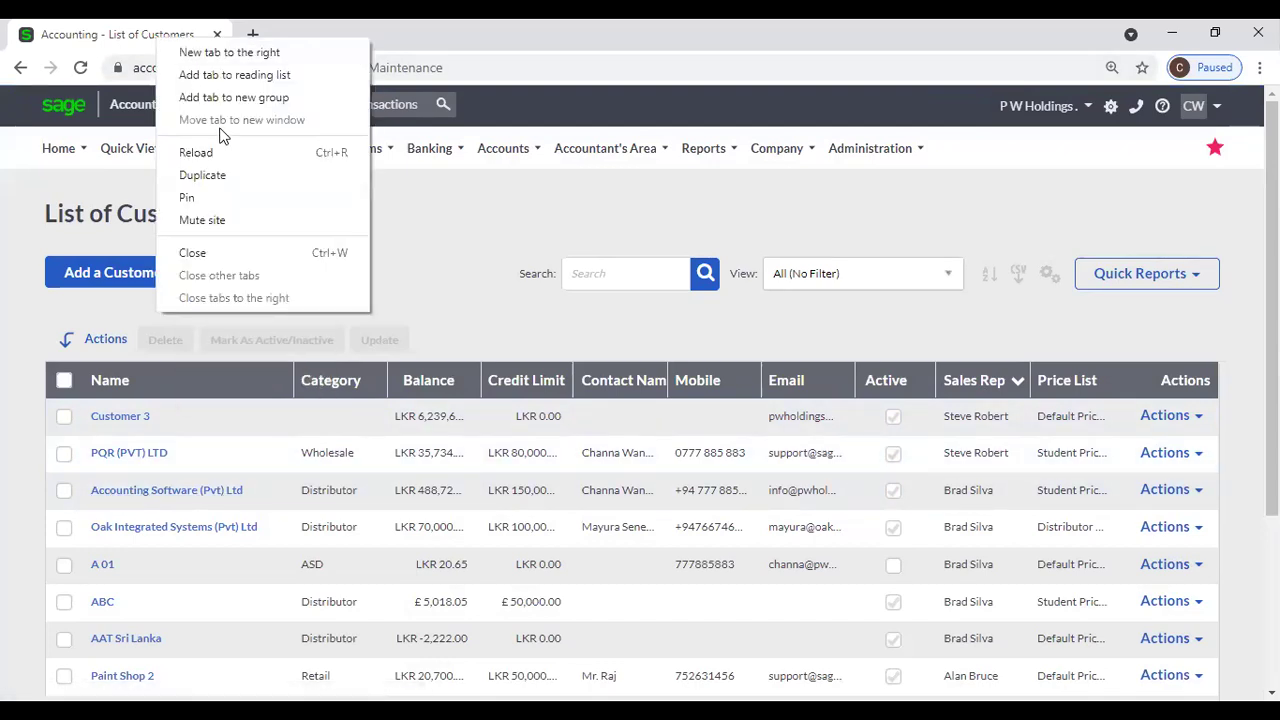
left_click(224, 174)
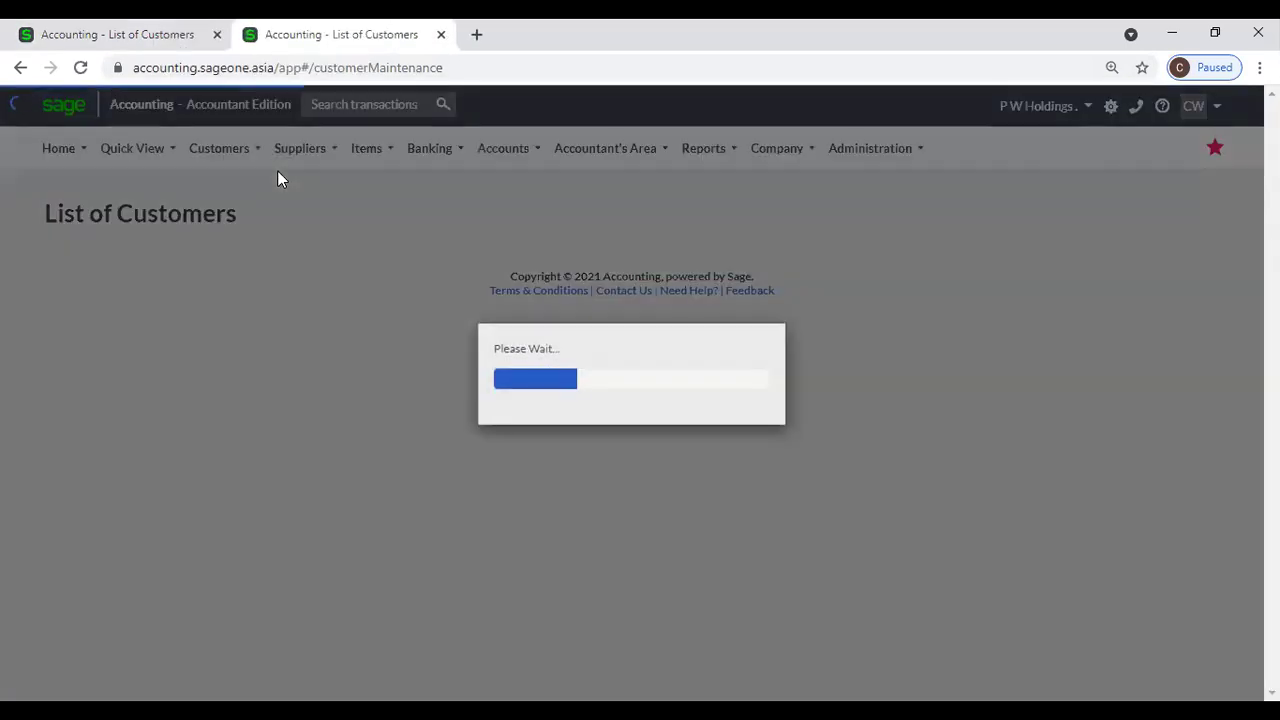
Start a new customer tax invoice for Oak Integrated Systems and dismiss the offer to invoice its outstanding sales orders
left_click(229, 150)
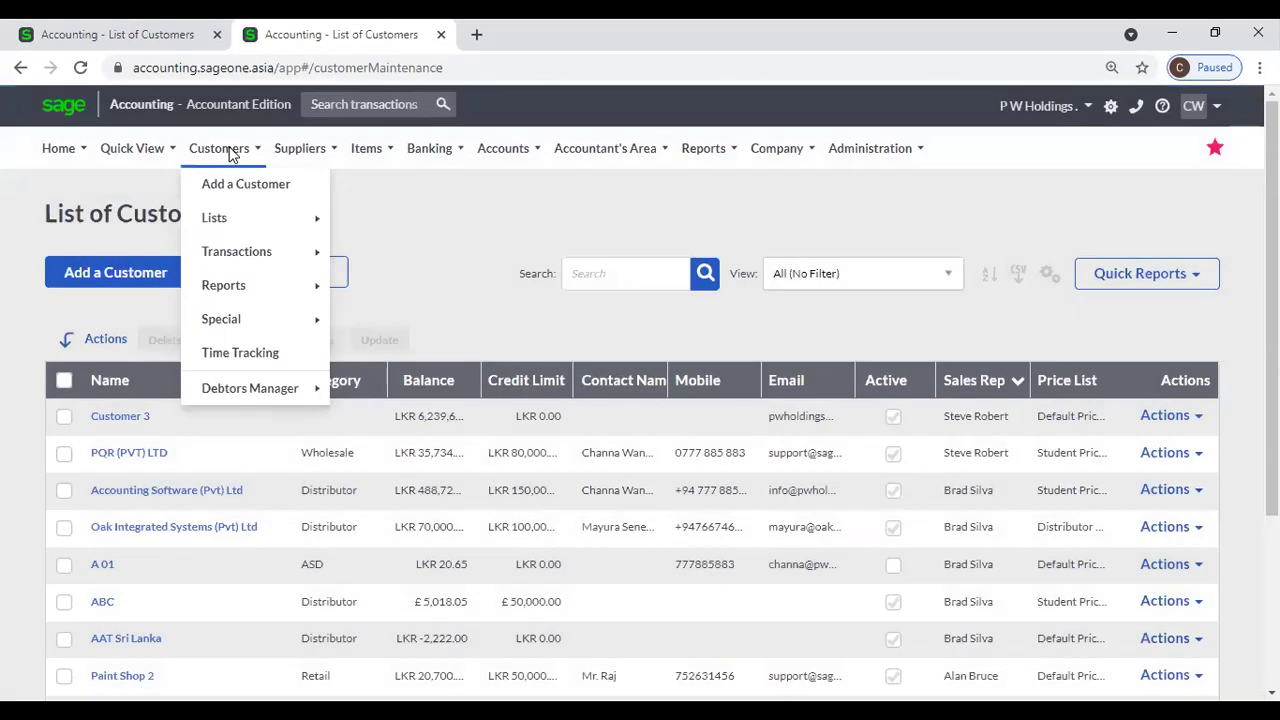
mouse_move(231, 251)
left_click(431, 319)
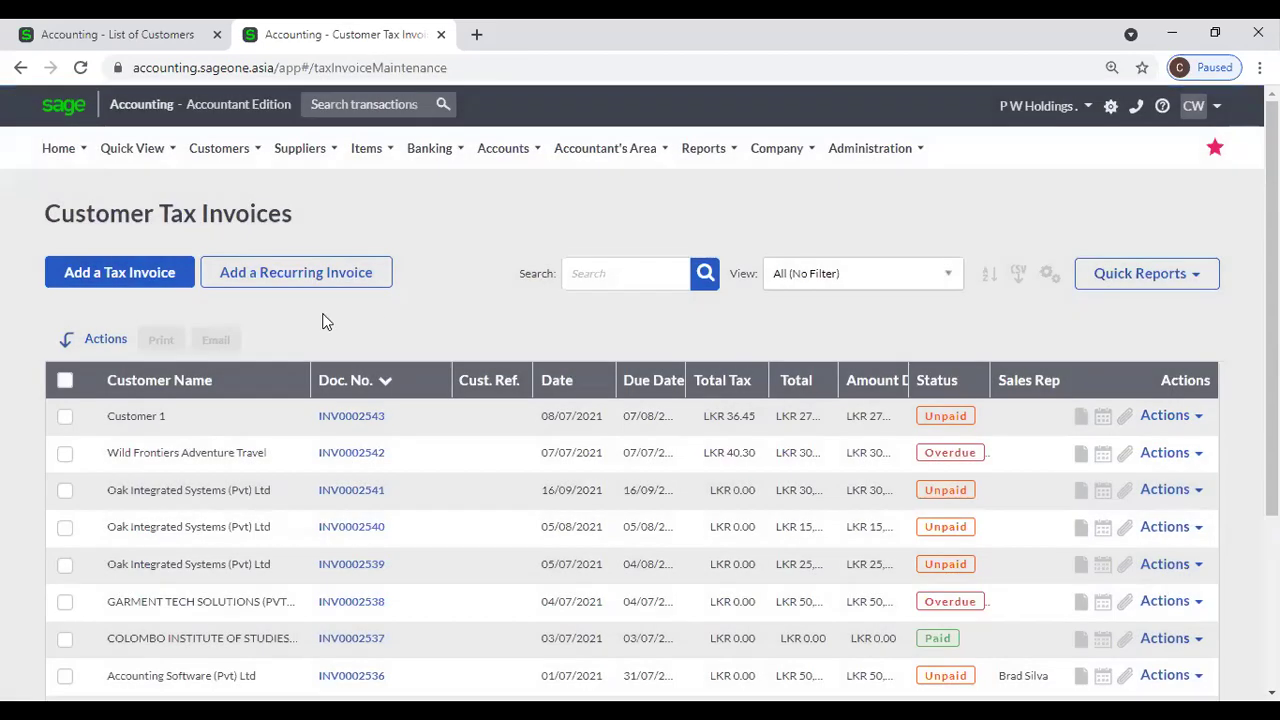
left_click(138, 276)
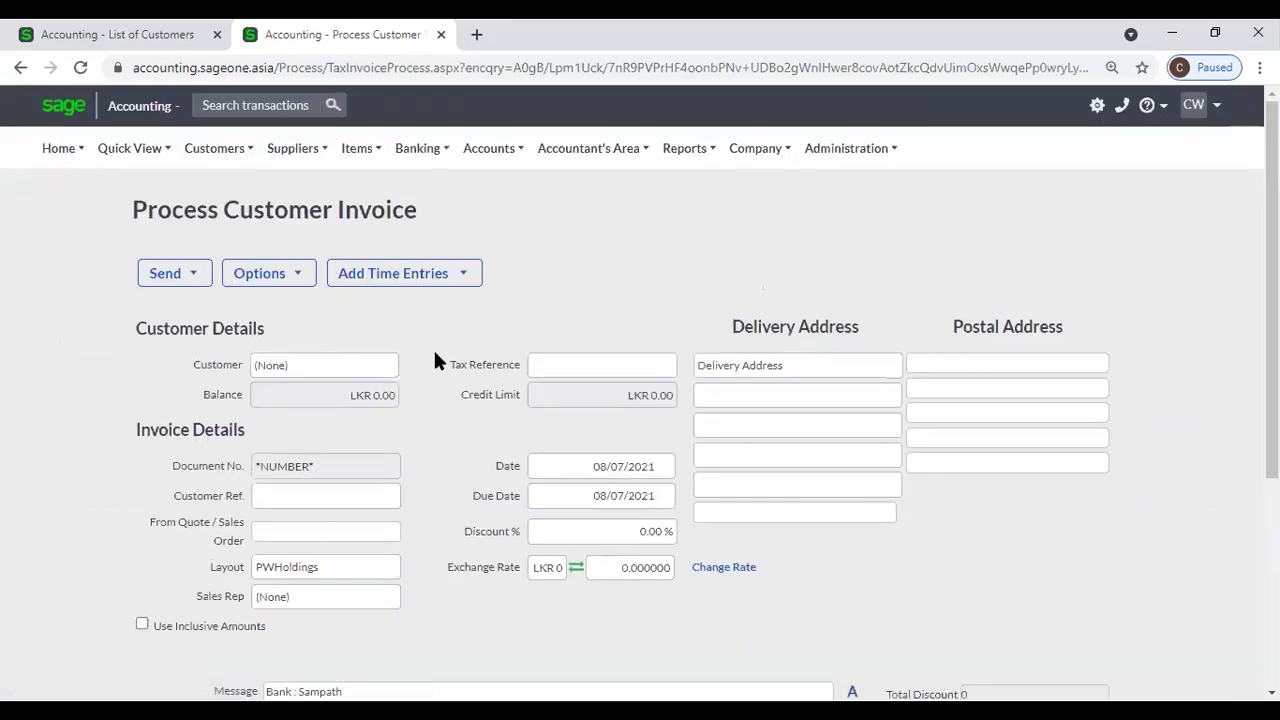
type("o")
key("Return")
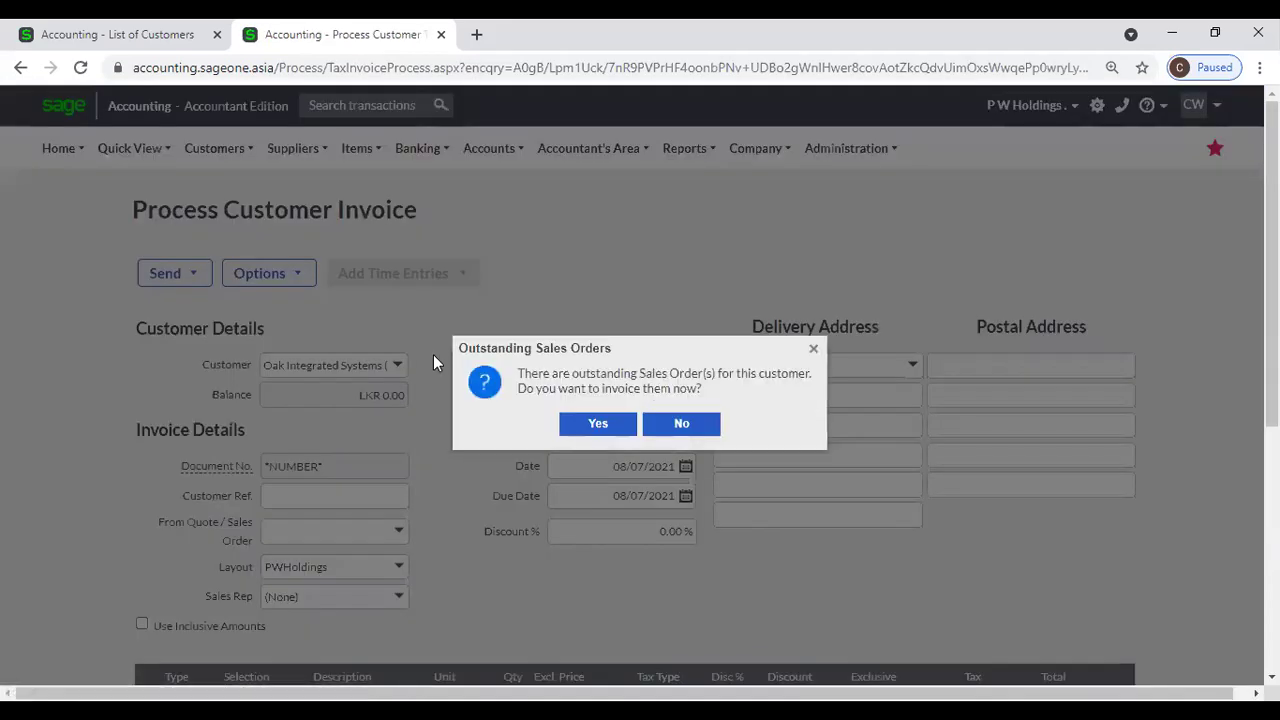
left_click(812, 349)
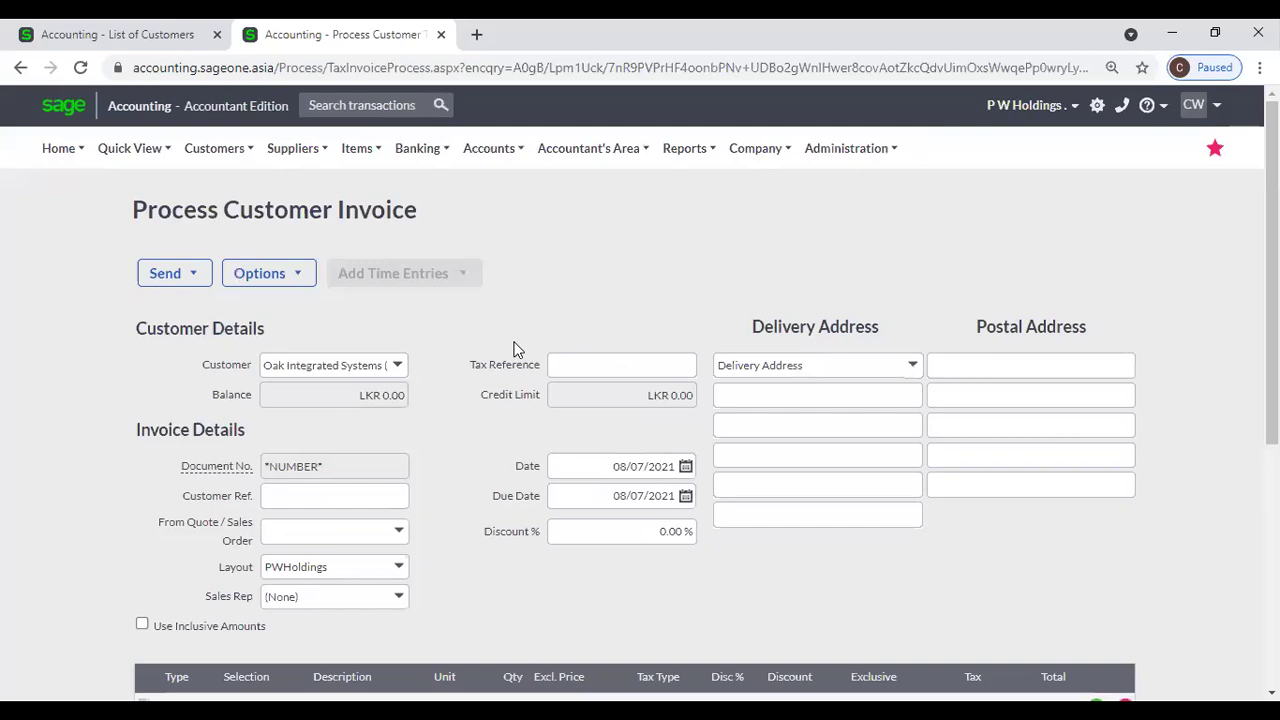
Review the sales representatives available for the invoice without changing the selection
scroll(512, 345, "down", 2)
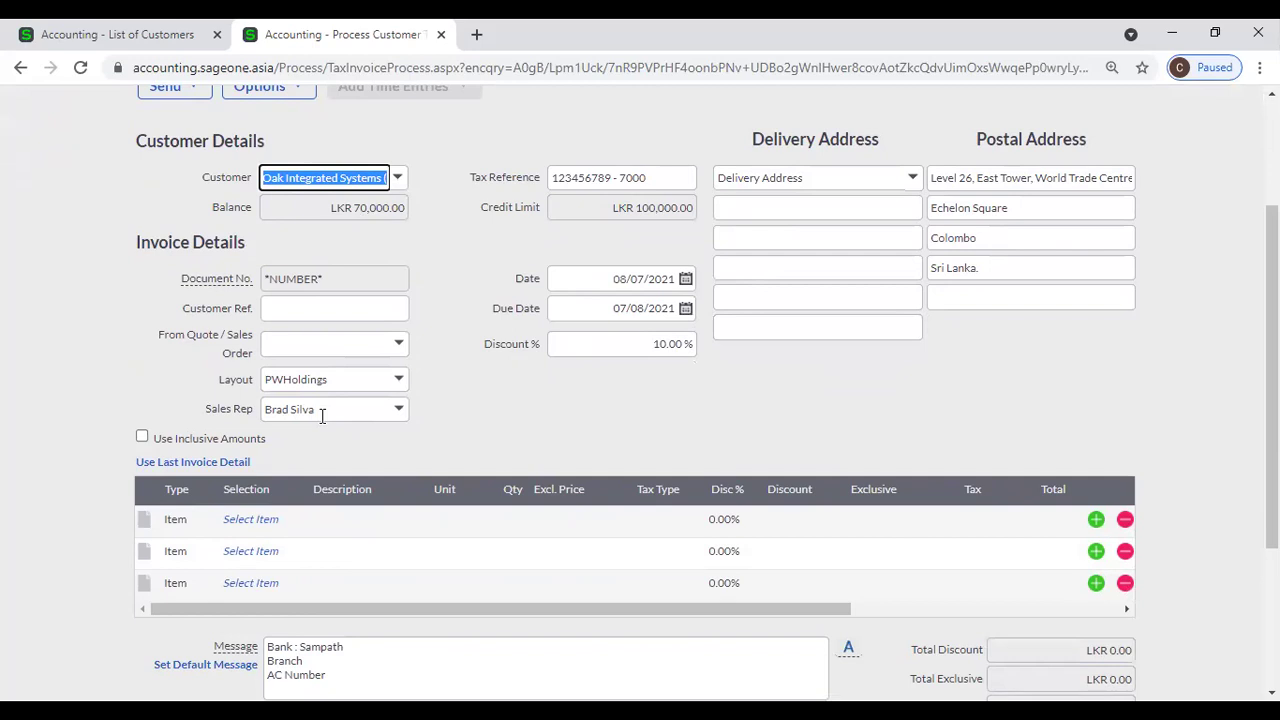
left_click(403, 421)
left_click(448, 434)
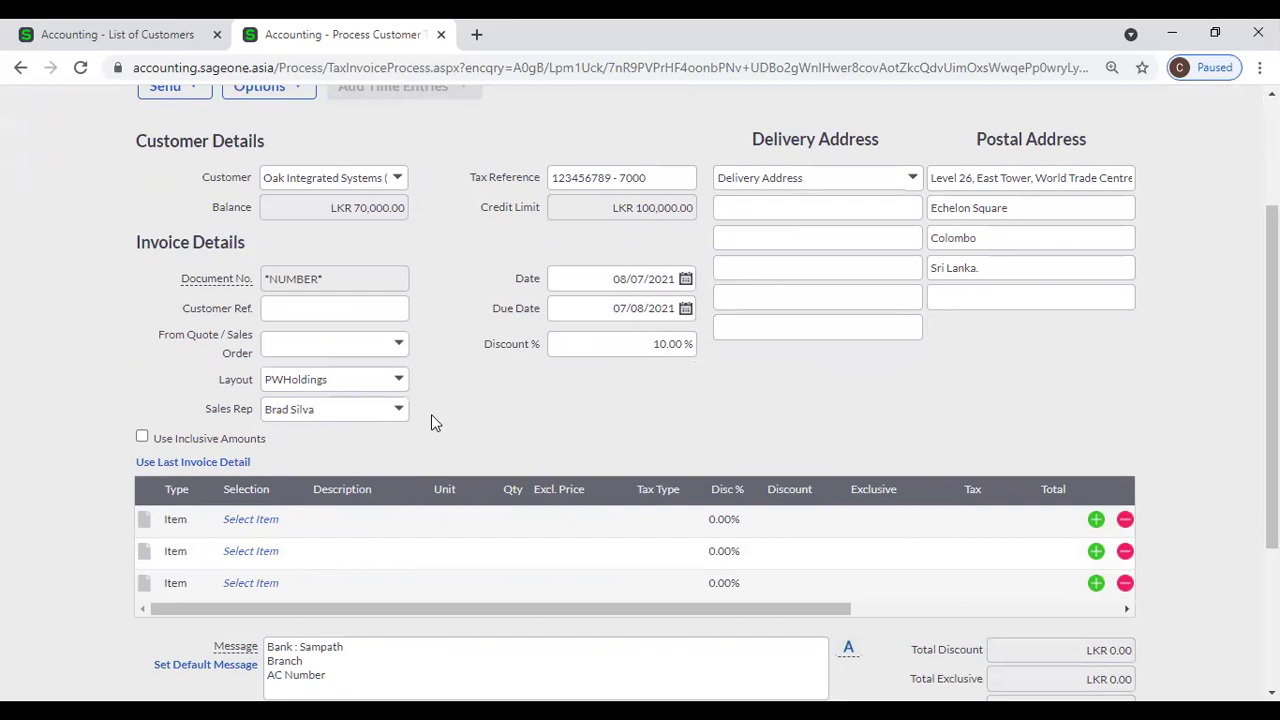
left_click(398, 412)
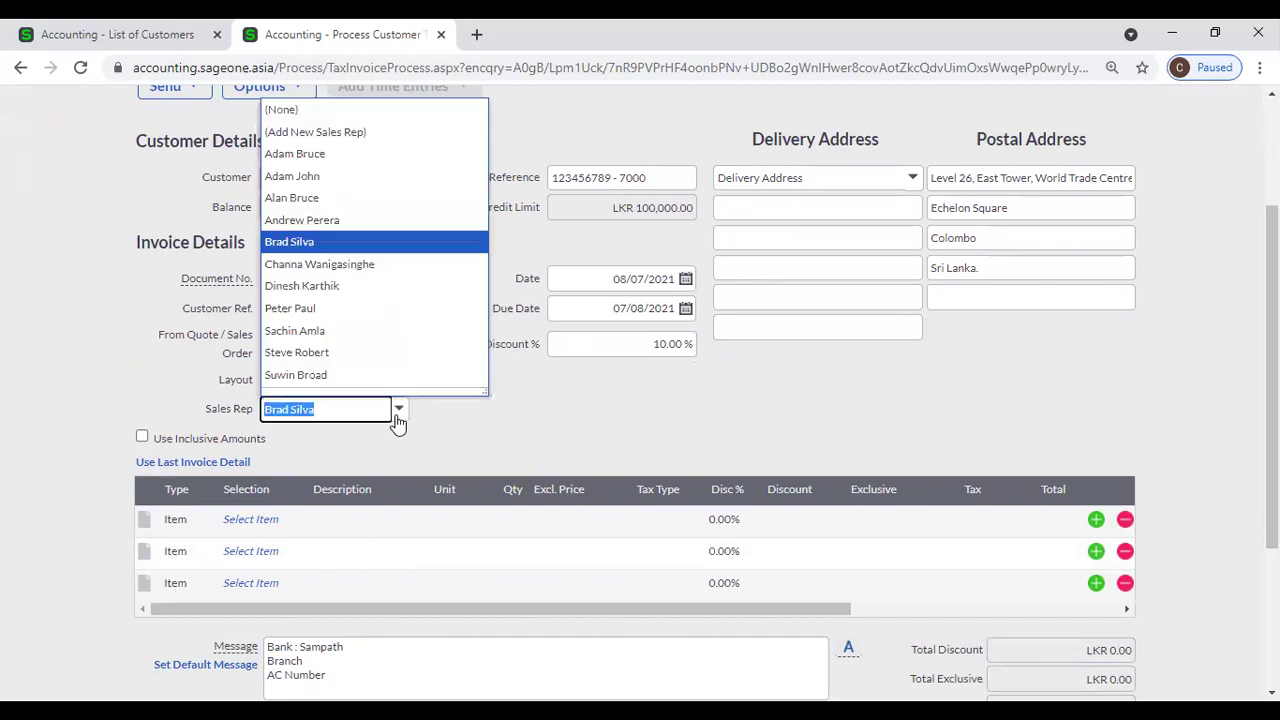
left_click(508, 422)
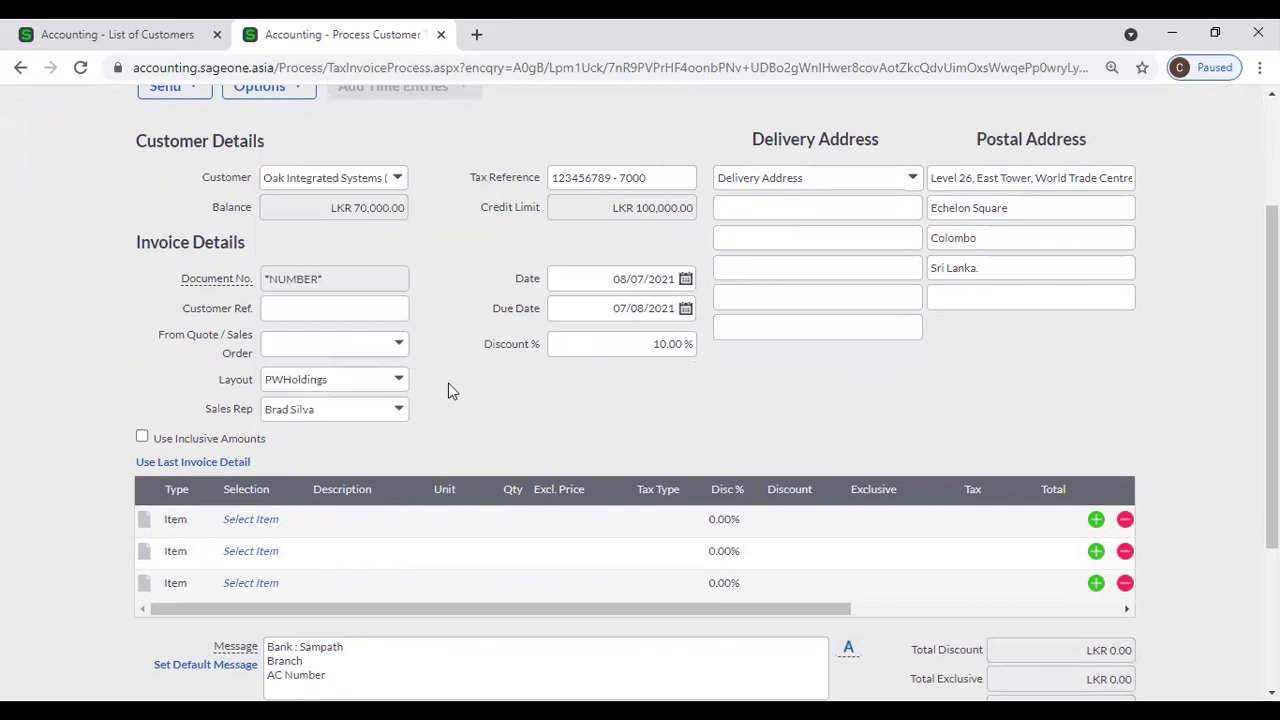
Open a blank new customer form in the browser tab that holds the list of customers
left_click(27, 28)
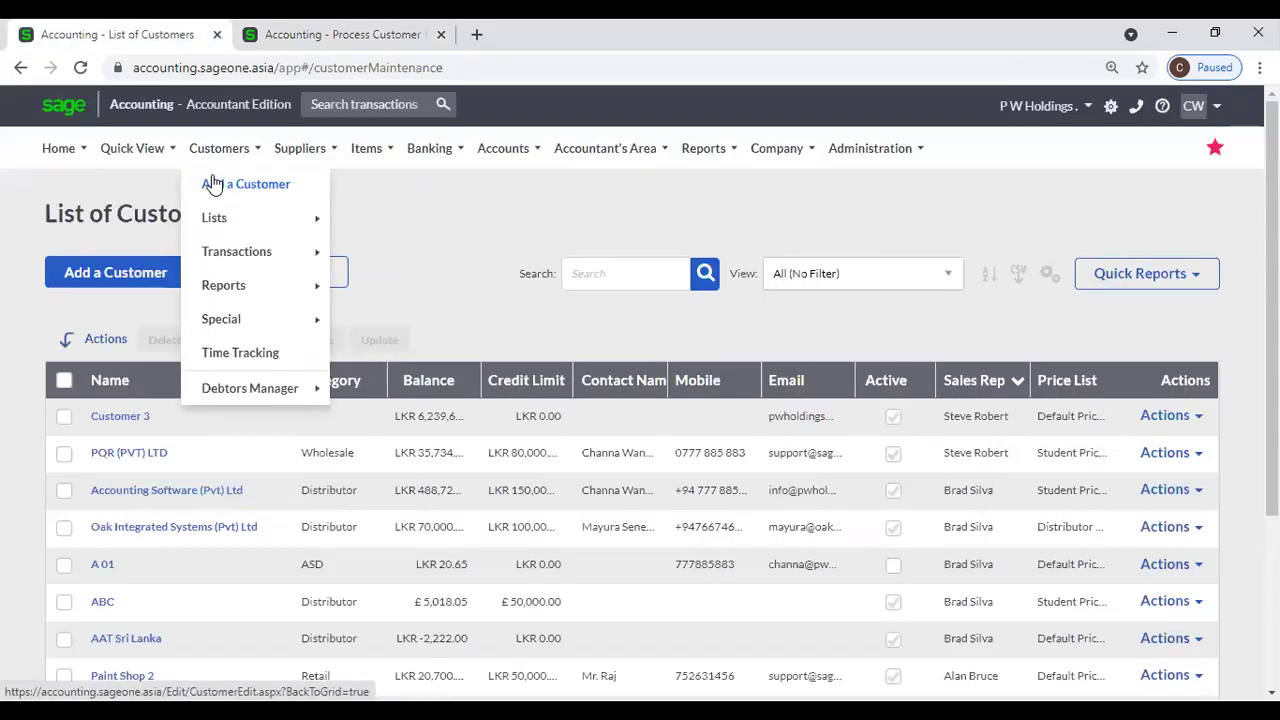
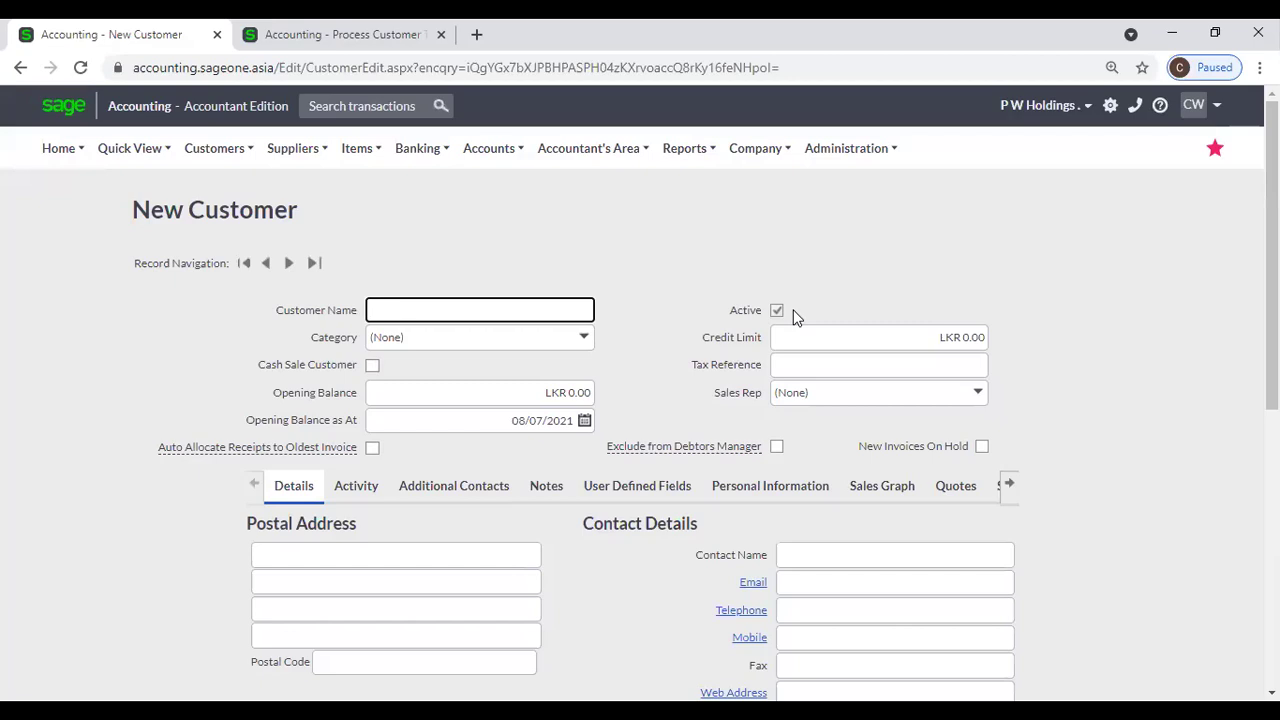
Discard the unsaved invoice and open the Customer and Supplier Settings within the company's general settings
left_click(280, 36)
scroll(806, 165, "up", 3)
left_click(748, 150)
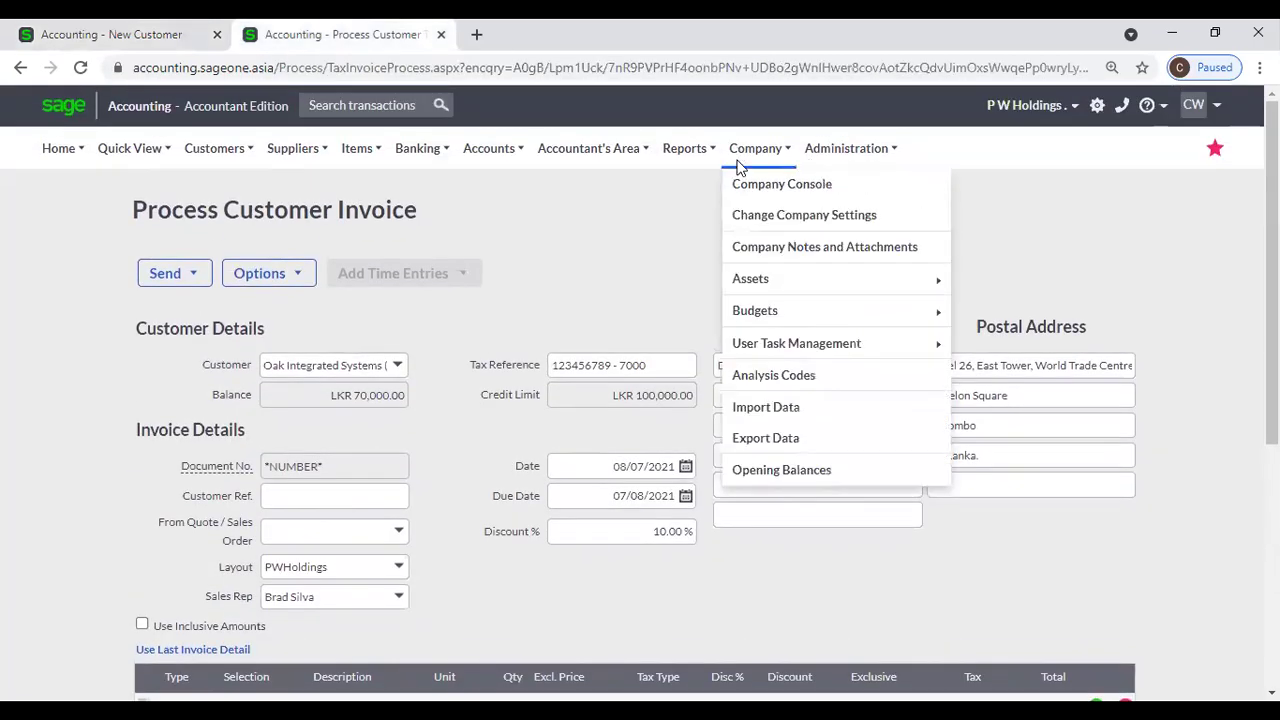
left_click(743, 210)
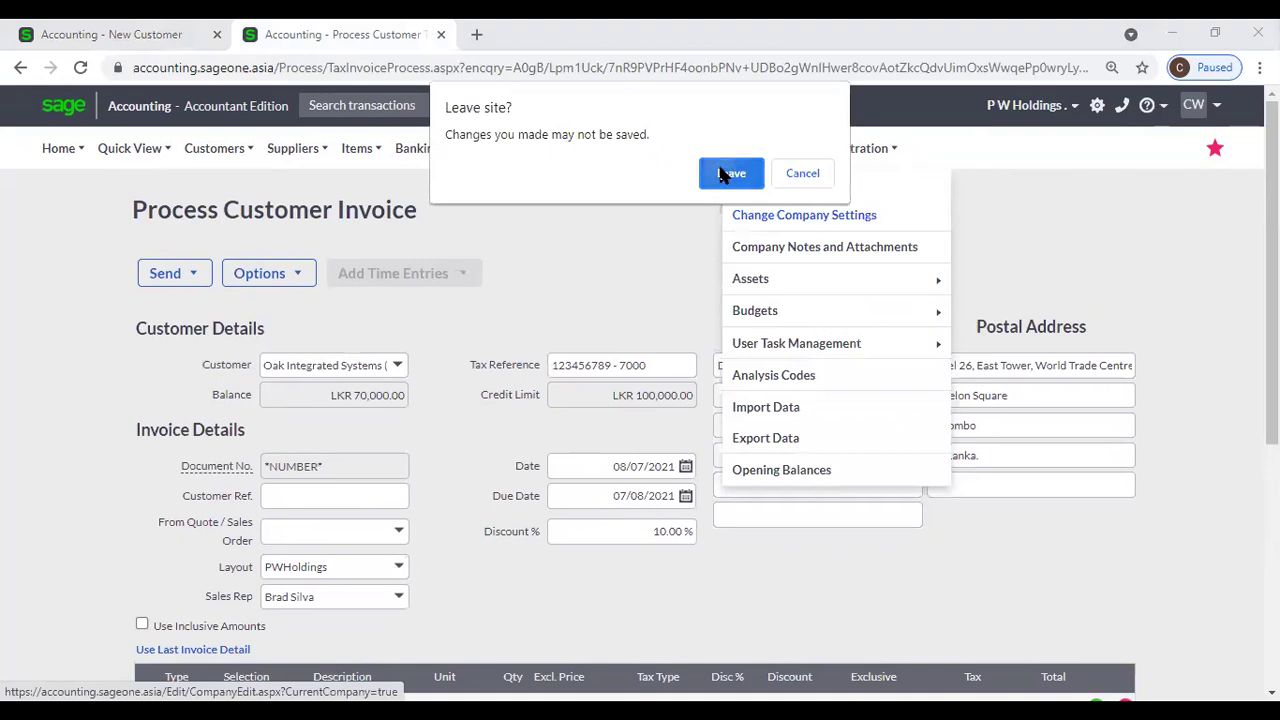
left_click(724, 170)
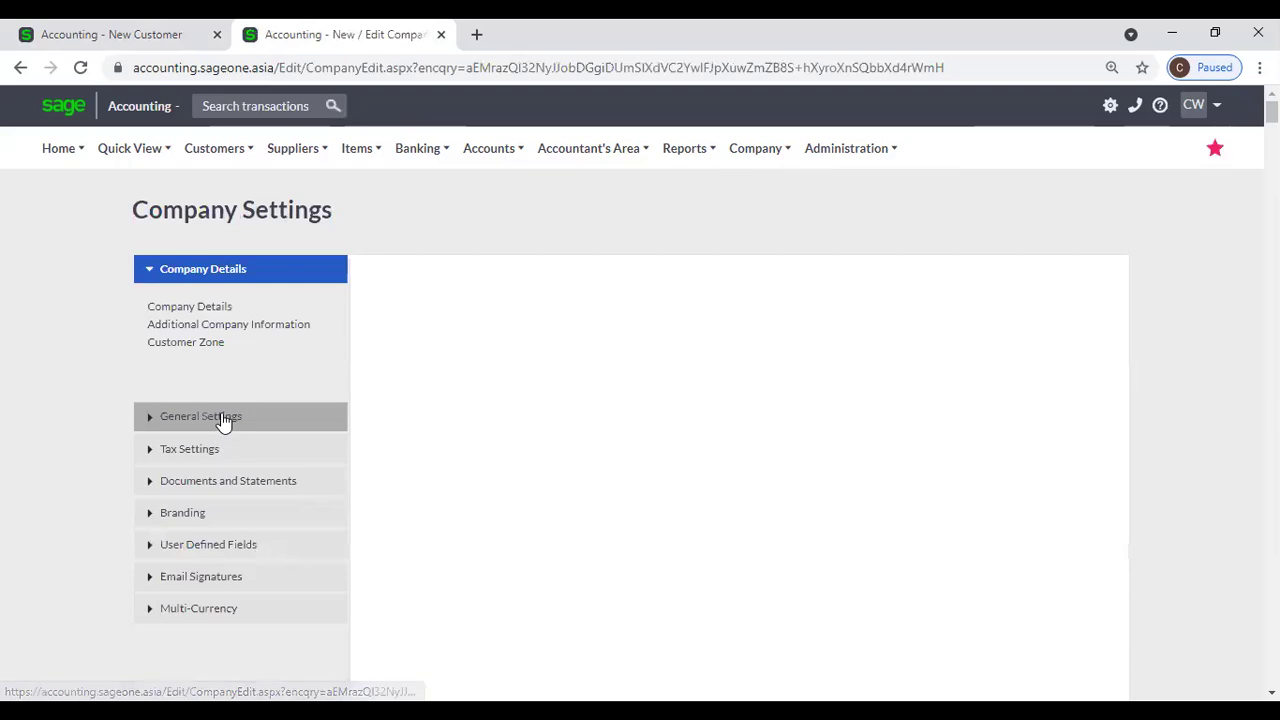
left_click(221, 422)
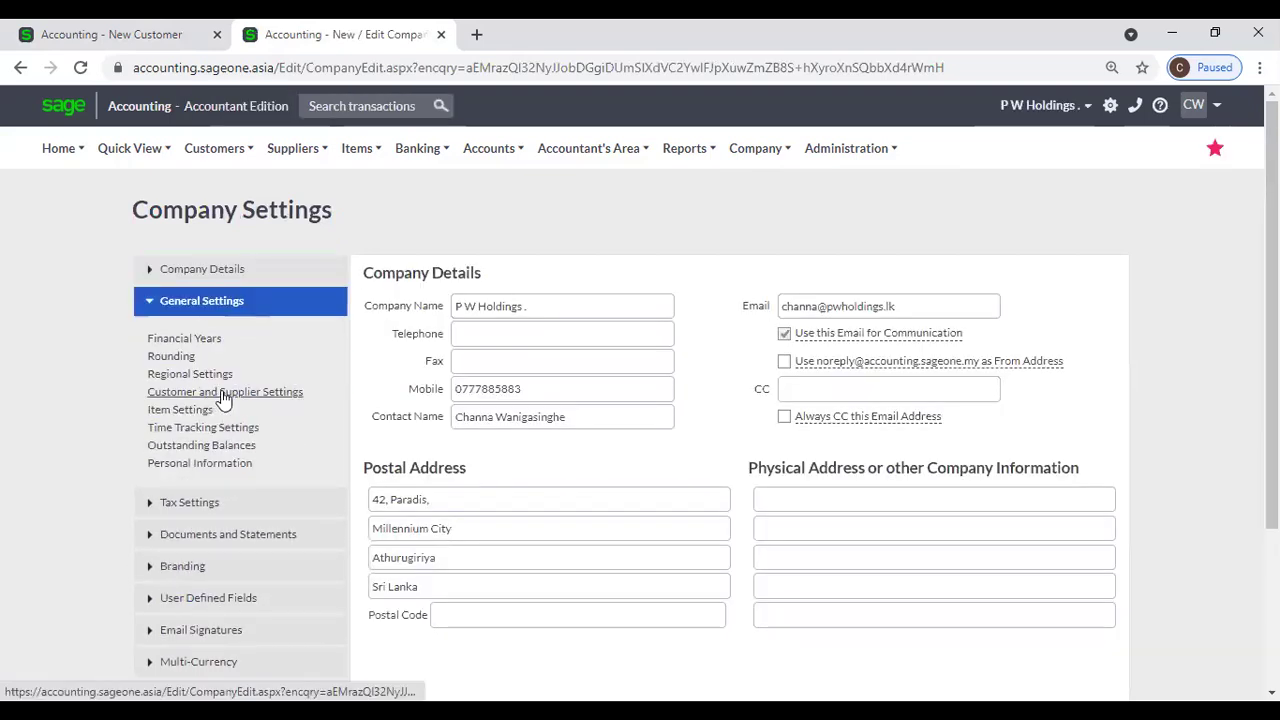
left_click(224, 396)
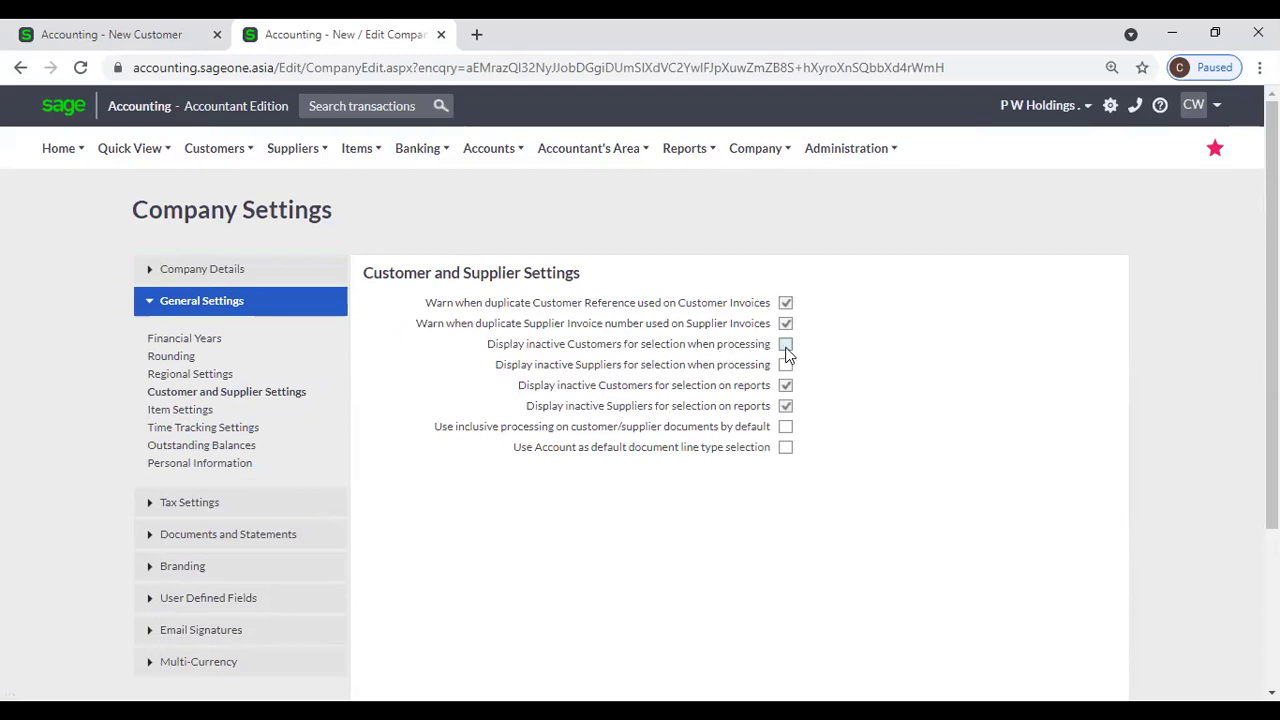
Compare the new customer's Active option with the company setting for displaying inactive customers when processing
left_click(127, 37)
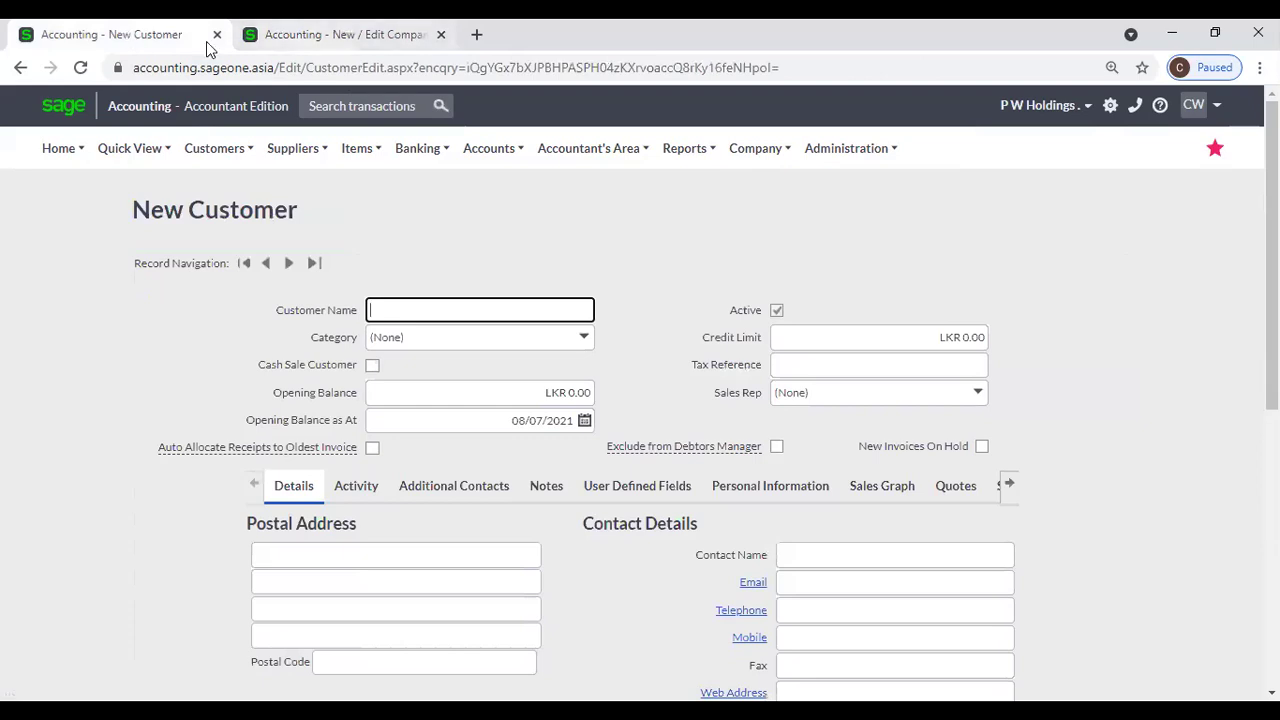
key("ctrl+Tab")
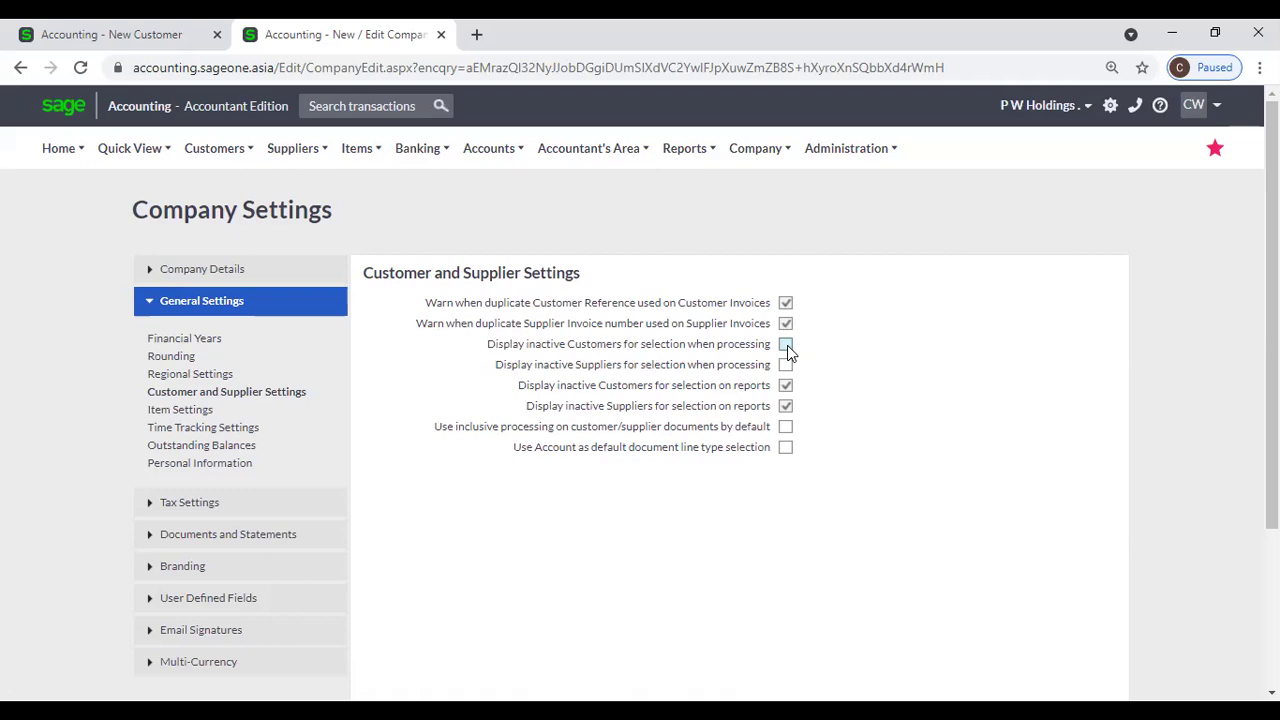
left_click(145, 34)
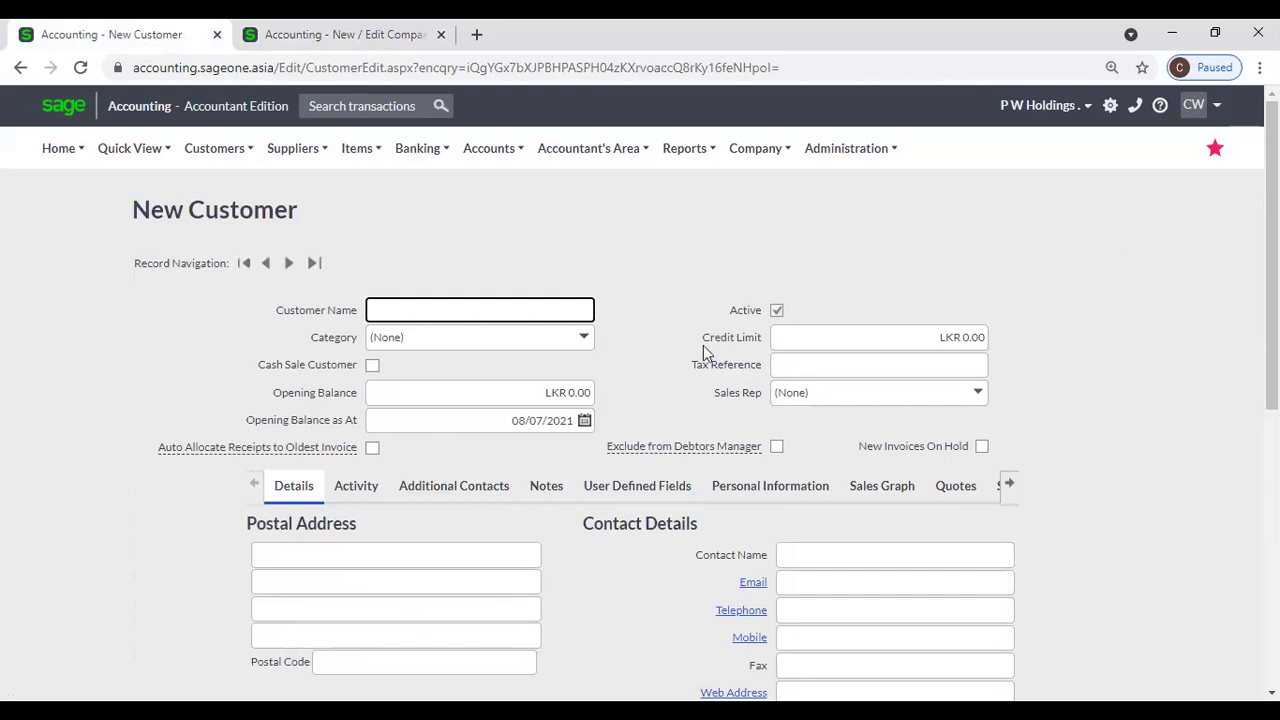
Enable automatic allocation of receipts to the oldest invoice on the new customer form
left_click(677, 357)
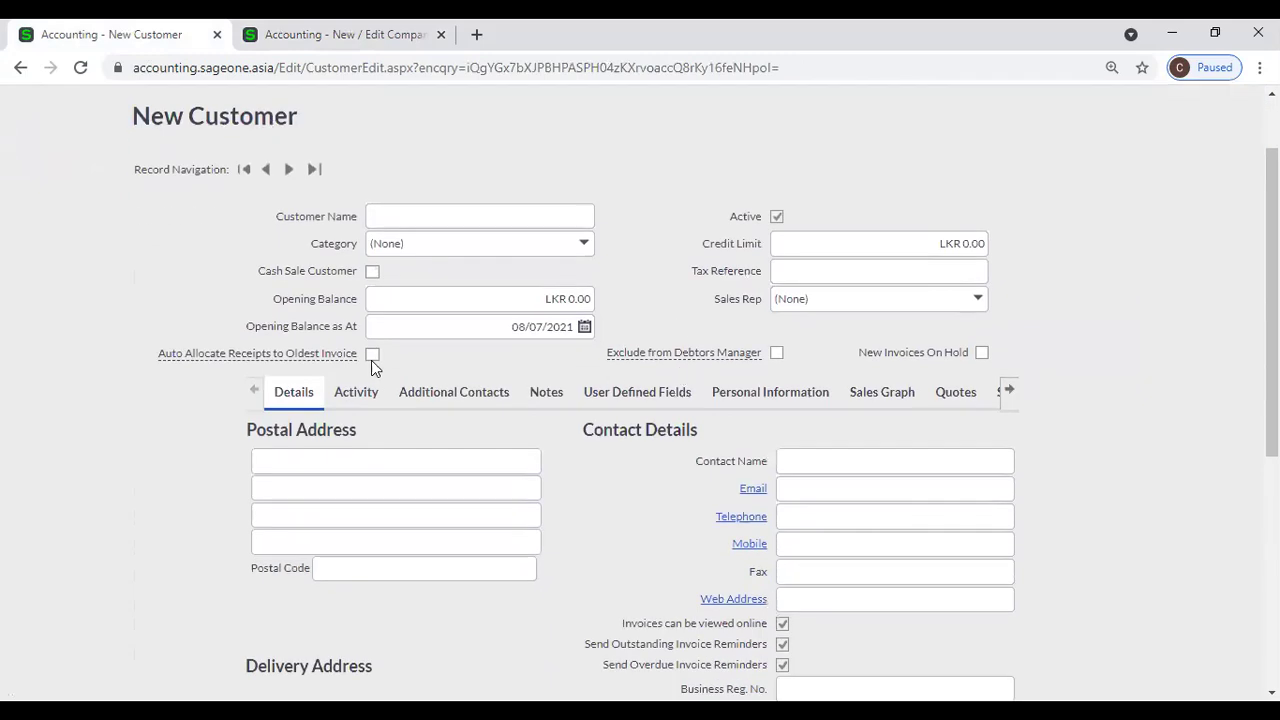
mouse_move(178, 355)
left_click(372, 355)
Start a new customer receipt in the browser tab showing the company settings
left_click(306, 36)
mouse_move(310, 172)
mouse_move(226, 157)
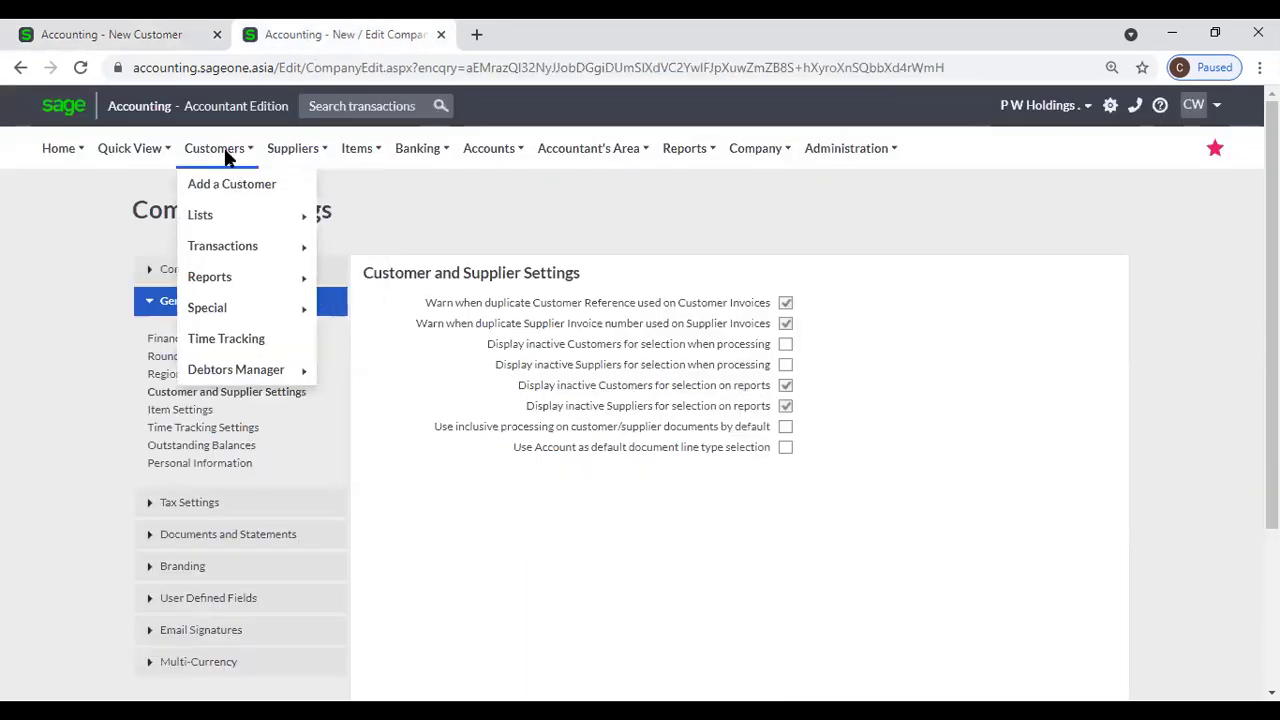
mouse_move(231, 250)
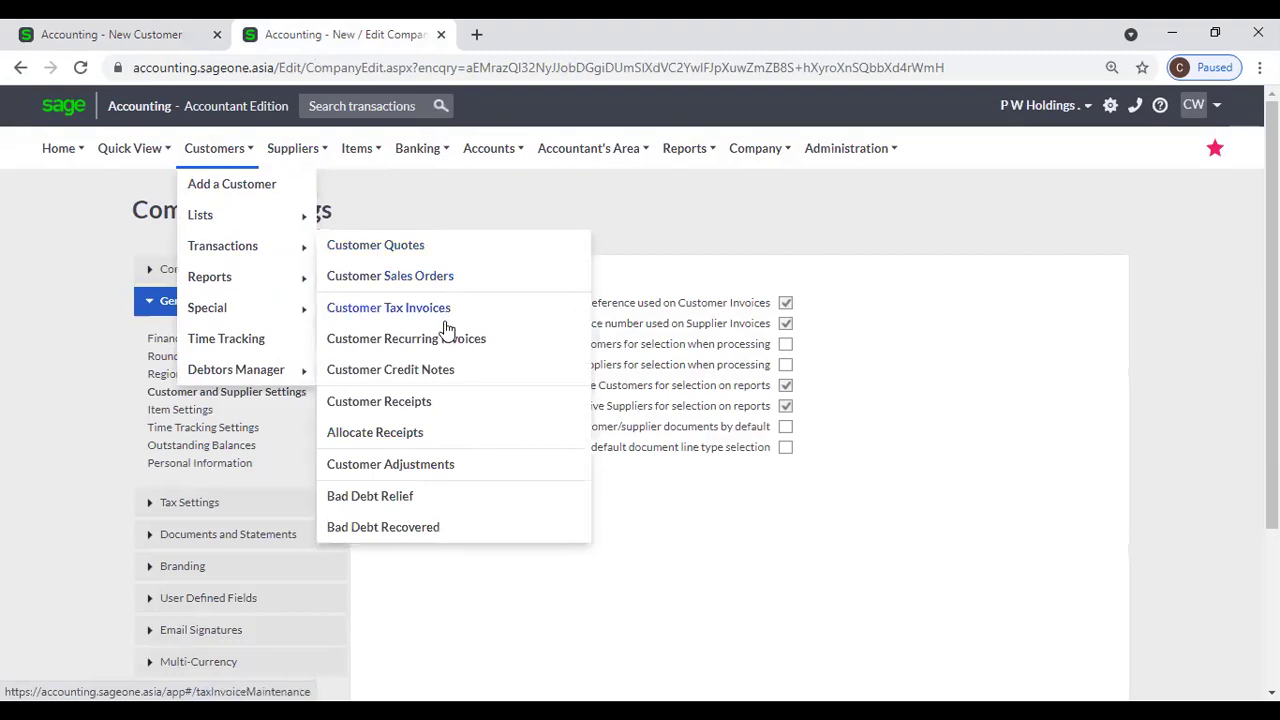
left_click(429, 410)
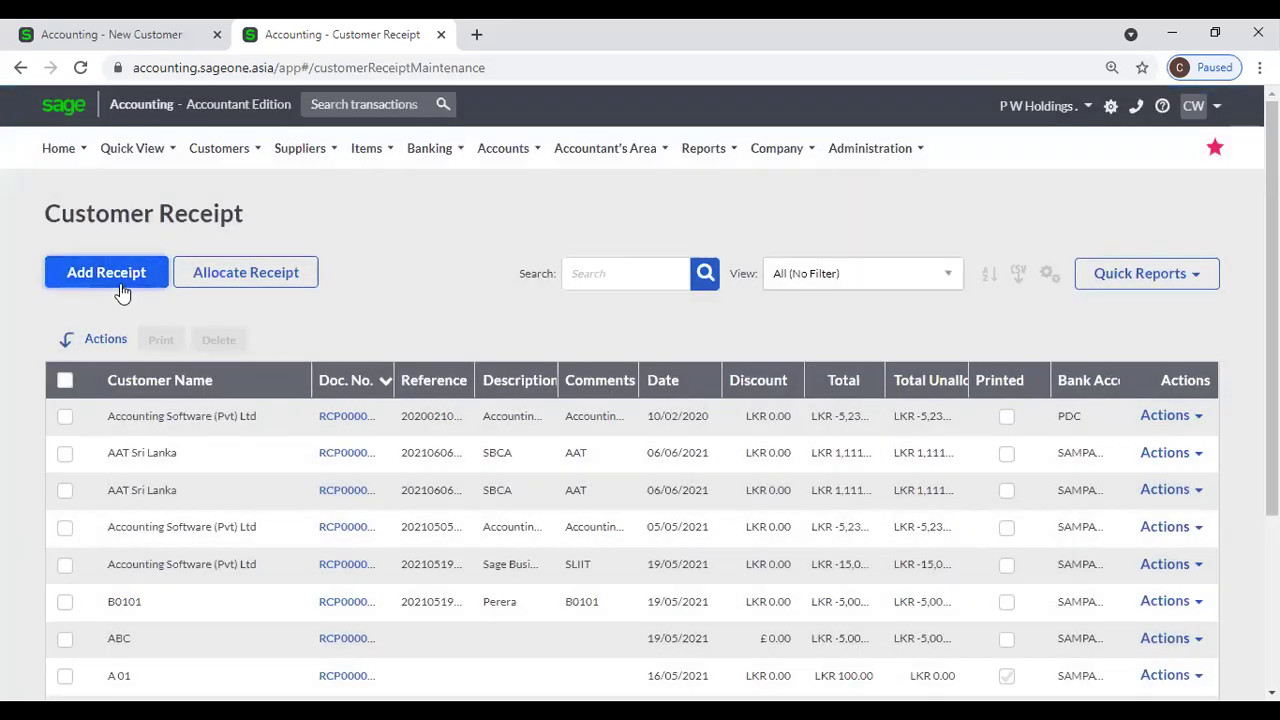
left_click(120, 288)
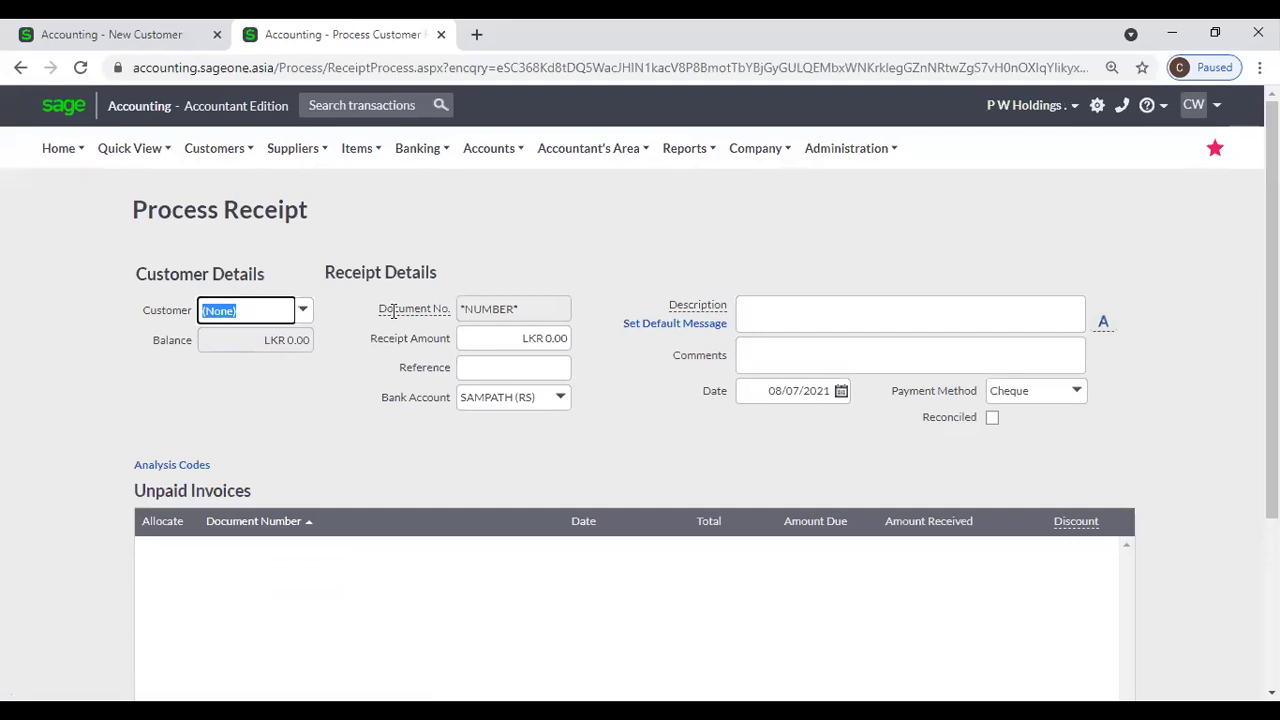
Select Accounting Software (Pvt) Ltd as the receipt's customer and look through its unpaid invoices
type("A")
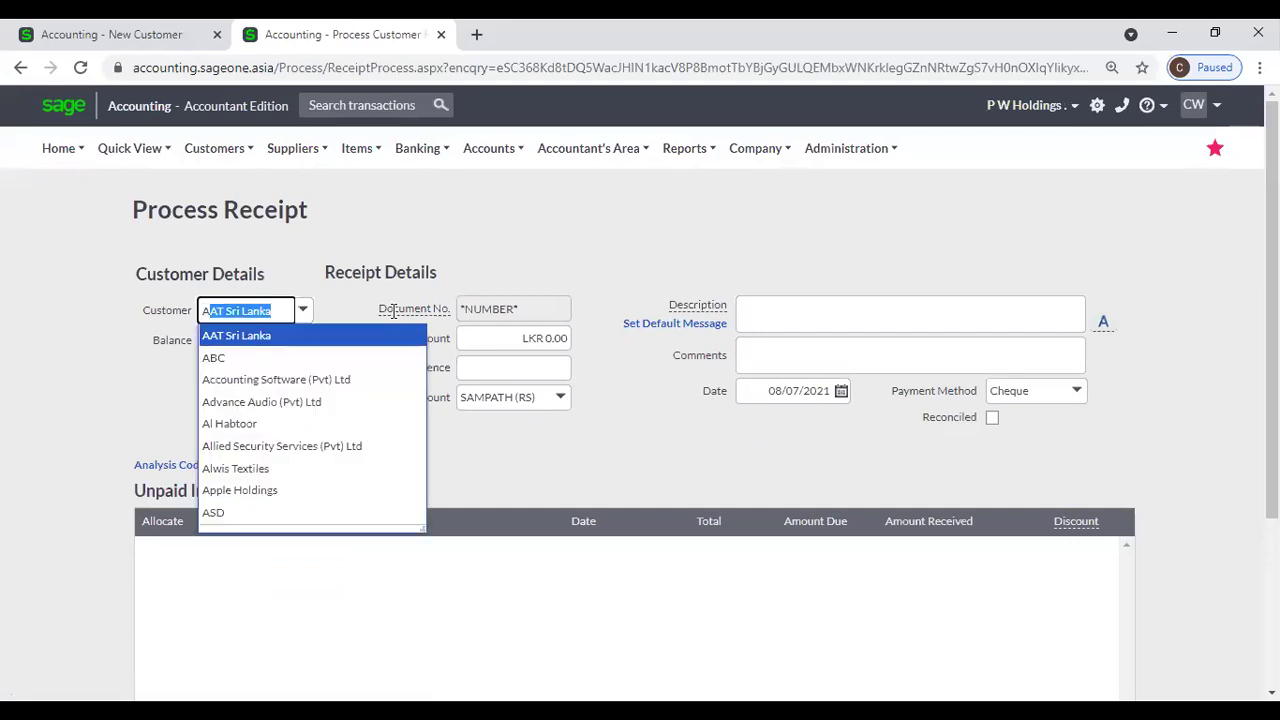
type("ccounting Softw")
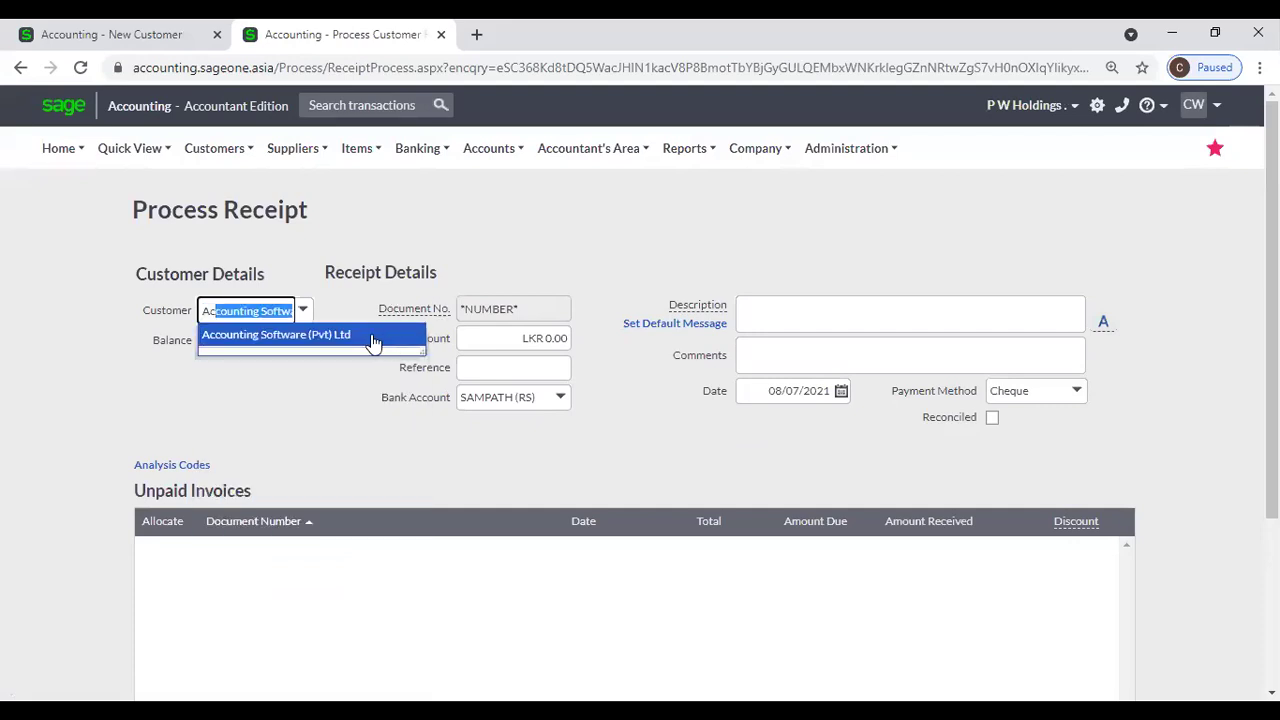
left_click(373, 340)
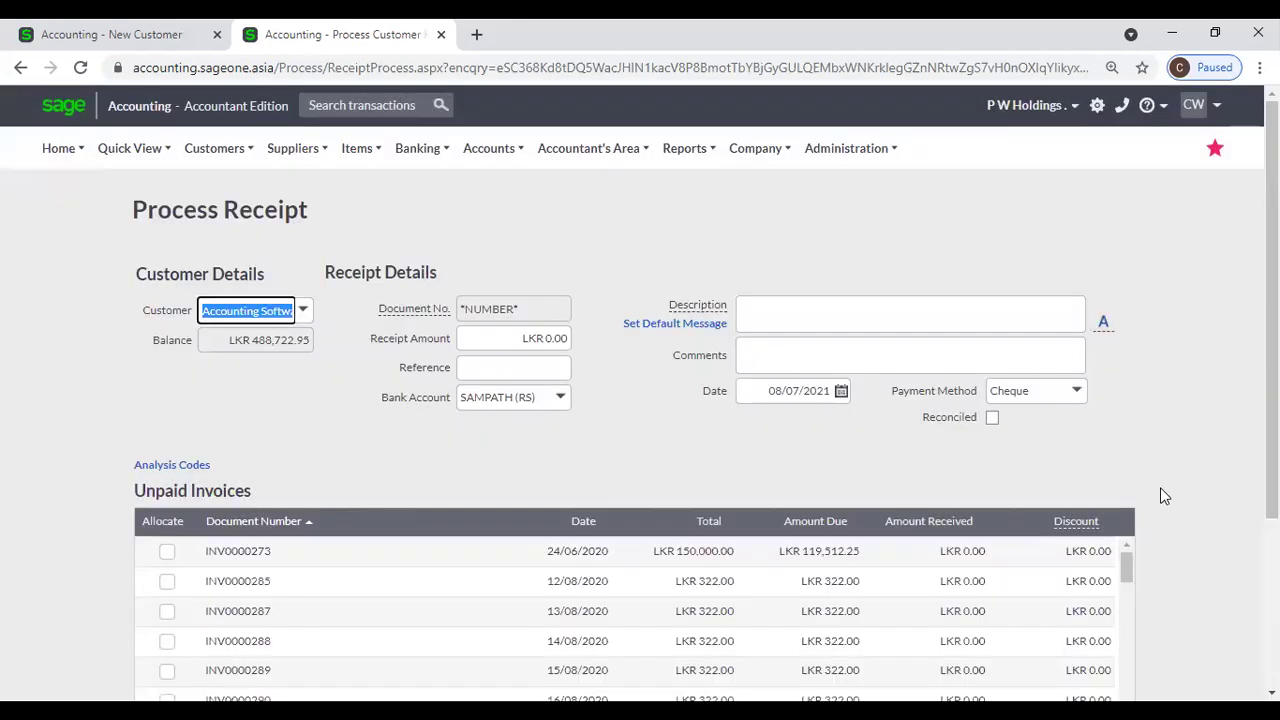
scroll(603, 409, "down", 1)
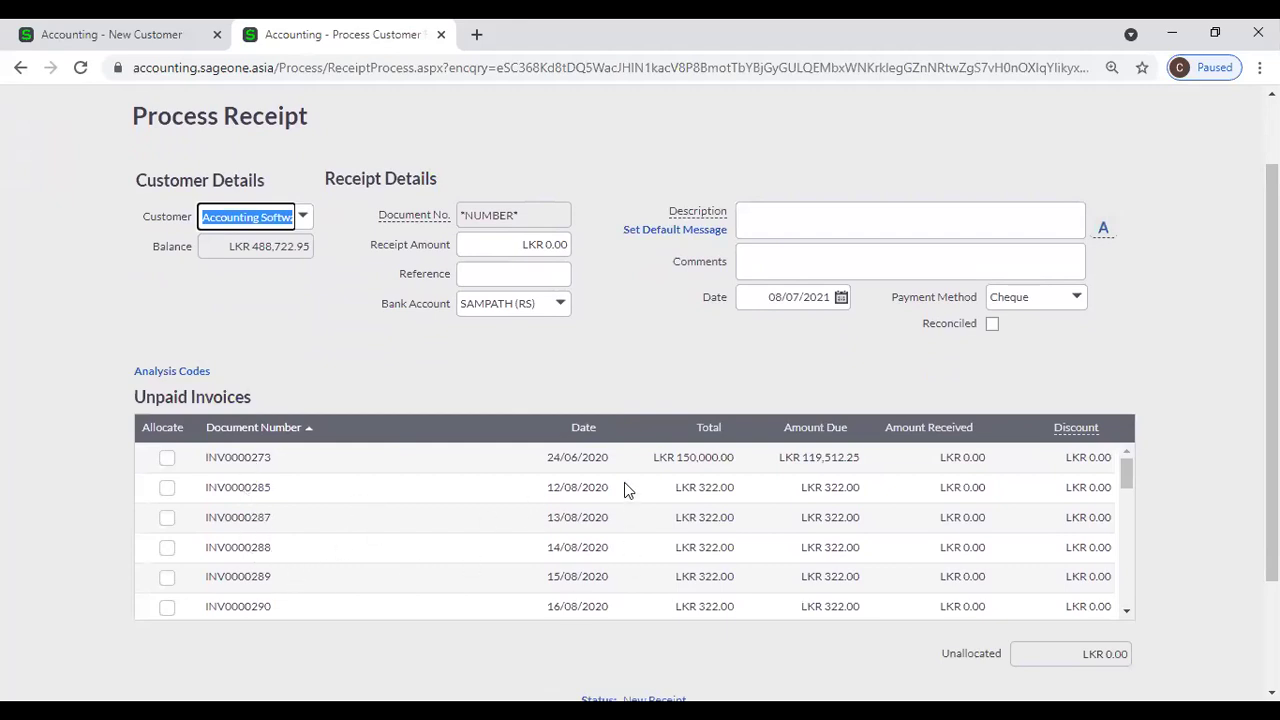
scroll(407, 495, "down", 3)
scroll(407, 495, "up", 3)
left_click(545, 276)
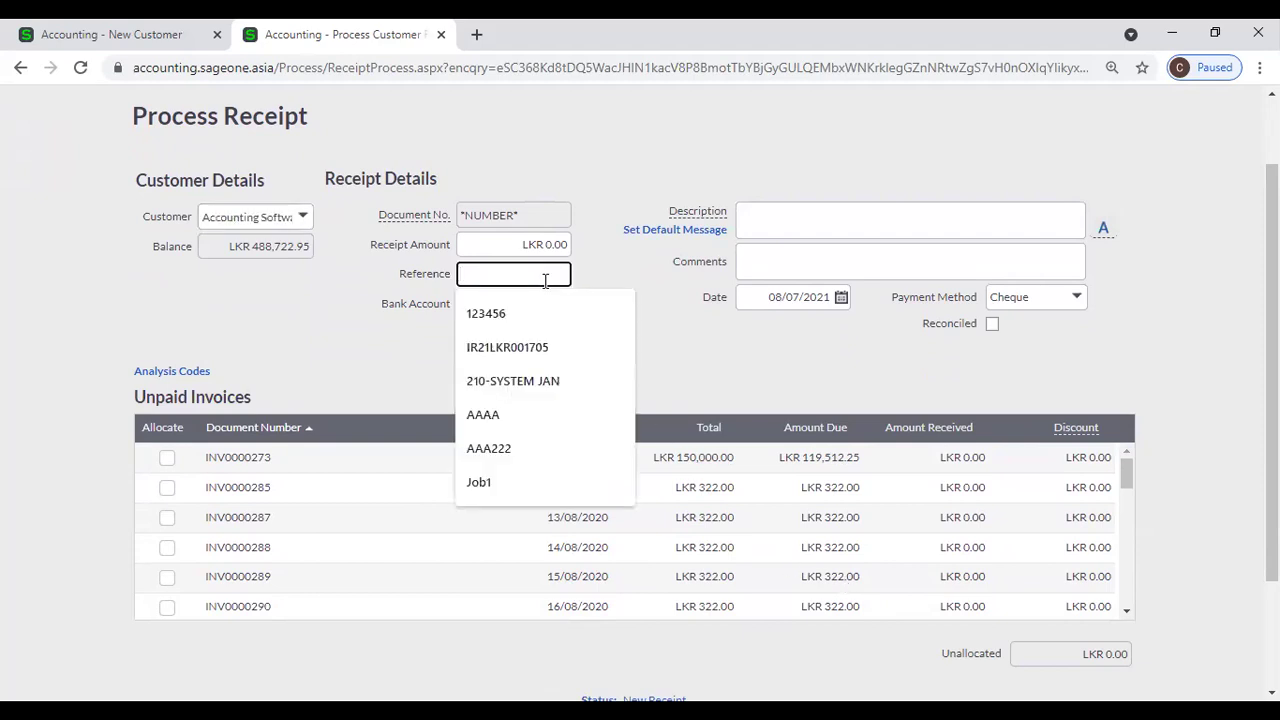
type("121")
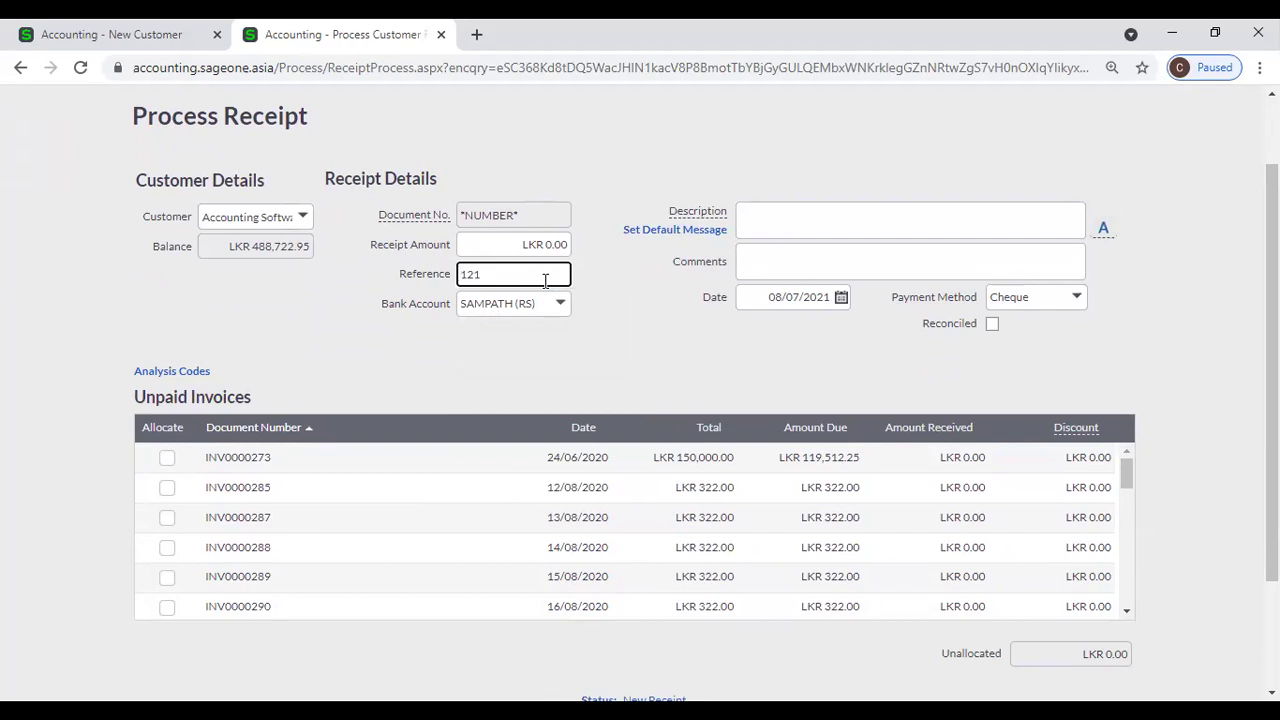
type("000")
key("Tab")
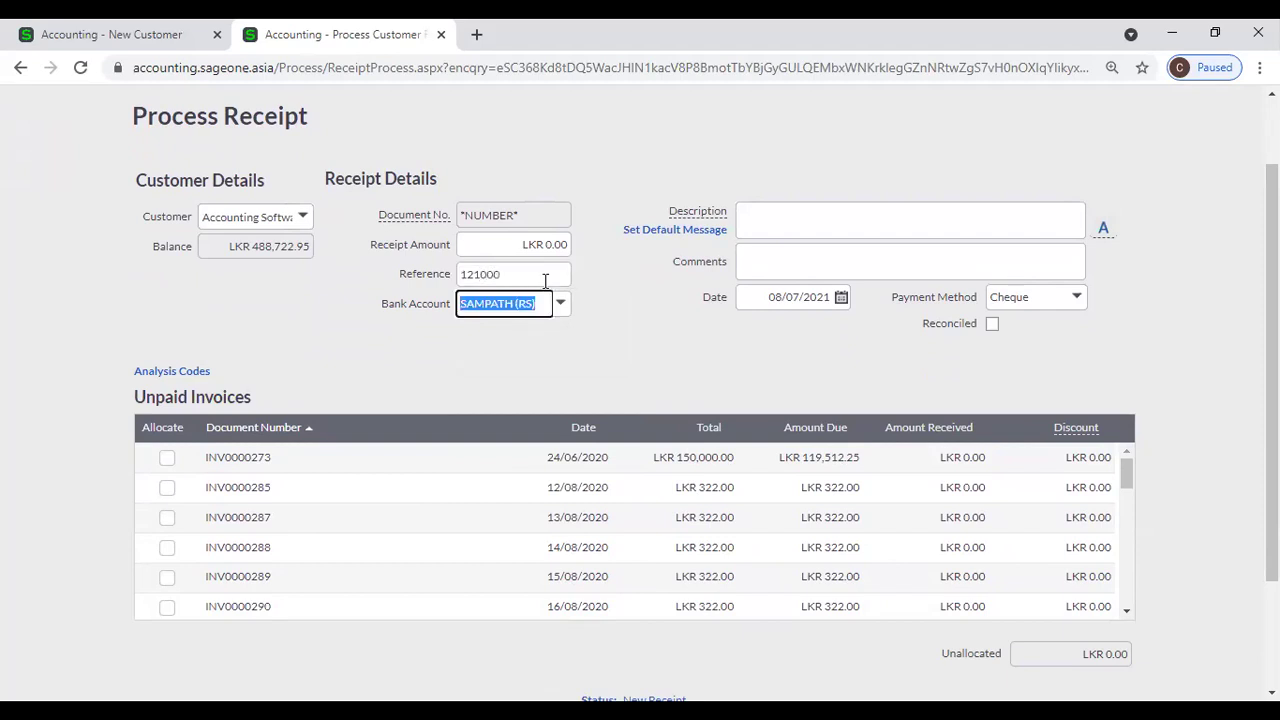
left_click(598, 346)
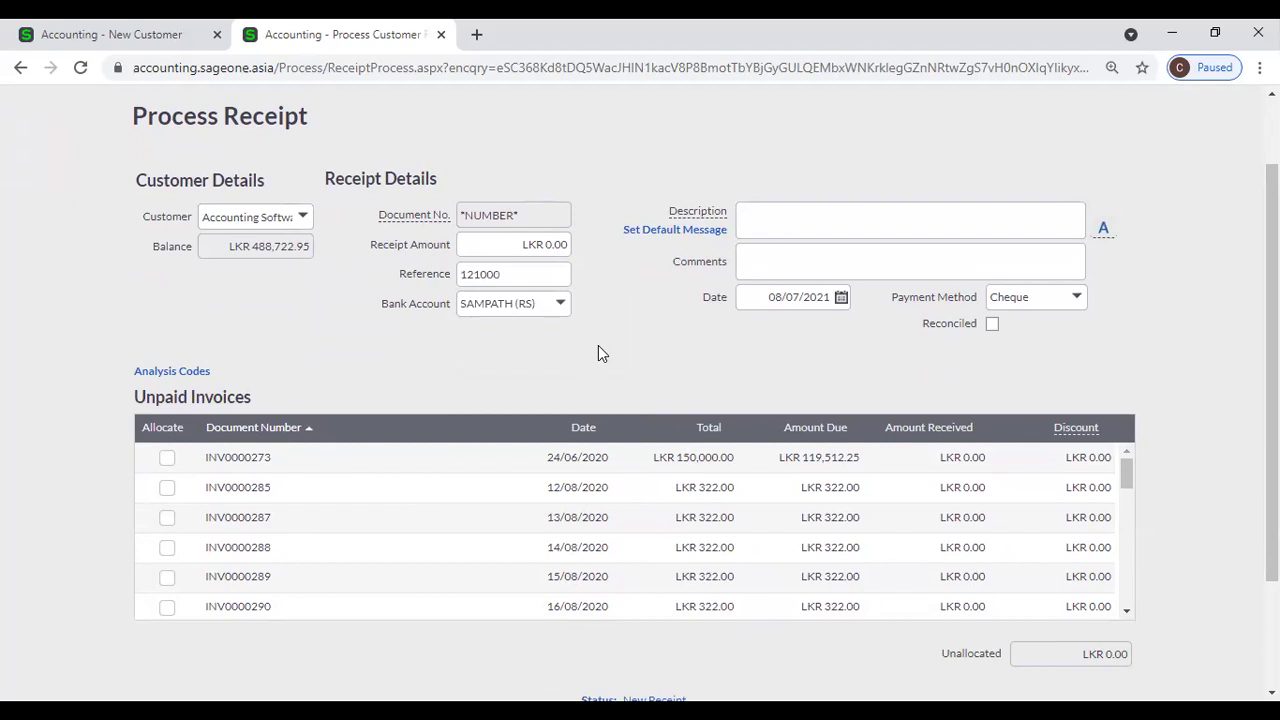
double_click(521, 275)
key("BackSpace")
Set the receipt amount to LKR 121,000.00 and review its allocation across the unpaid invoices
left_click(494, 246)
type("121000")
key("Tab")
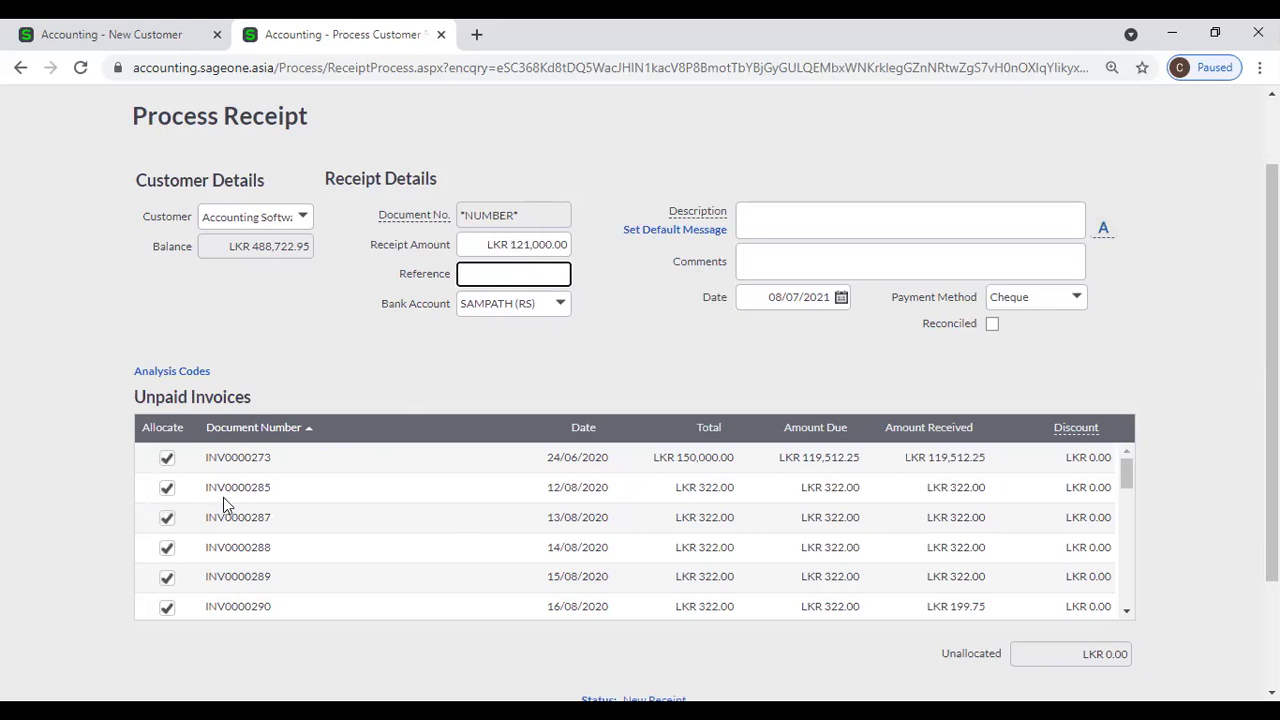
scroll(223, 497, "down", 3)
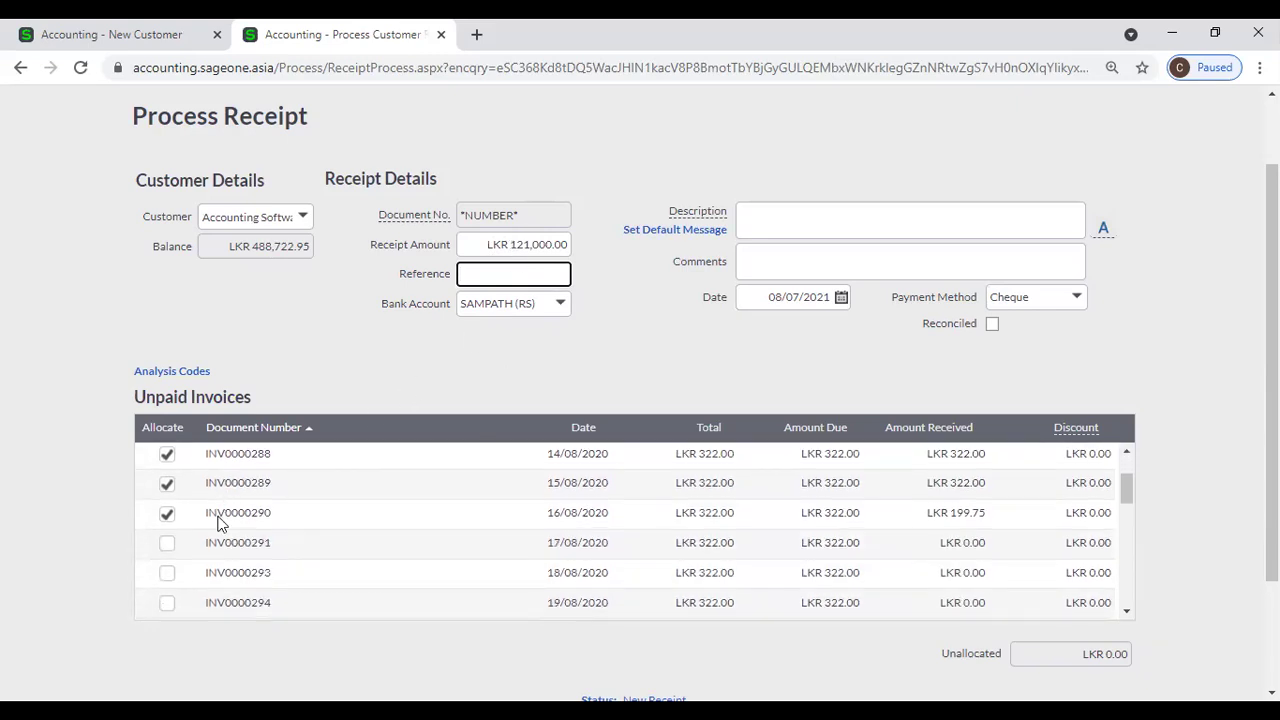
scroll(214, 543, "up", 3)
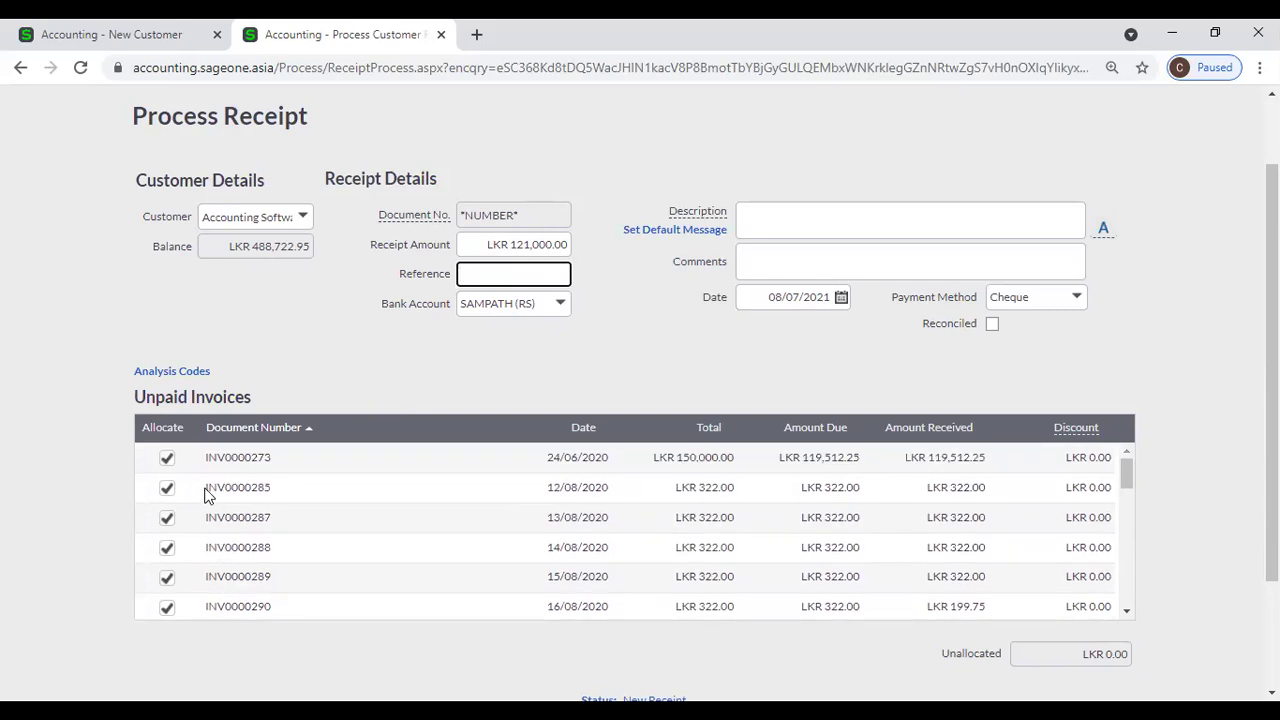
Clear the receipt amount and set it to LKR 120,000.00 to see the allocation across the unpaid invoices
left_click(484, 244)
key("BackSpace")
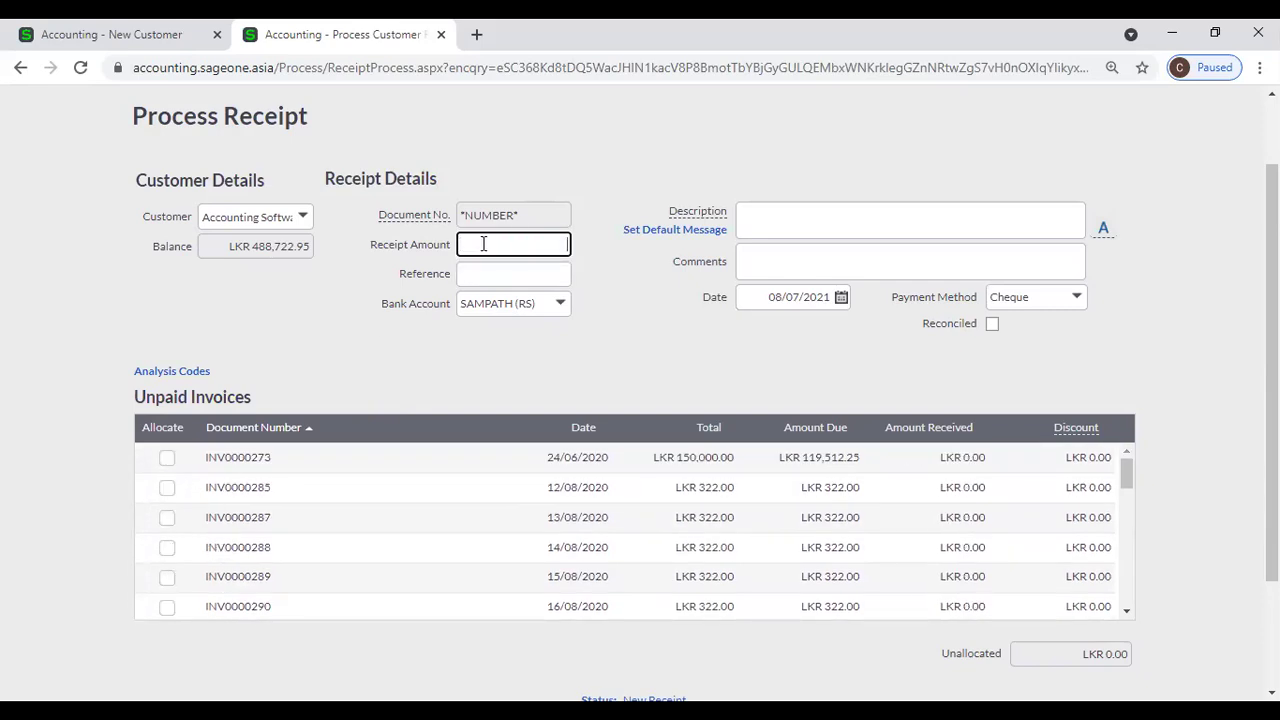
left_click(544, 274)
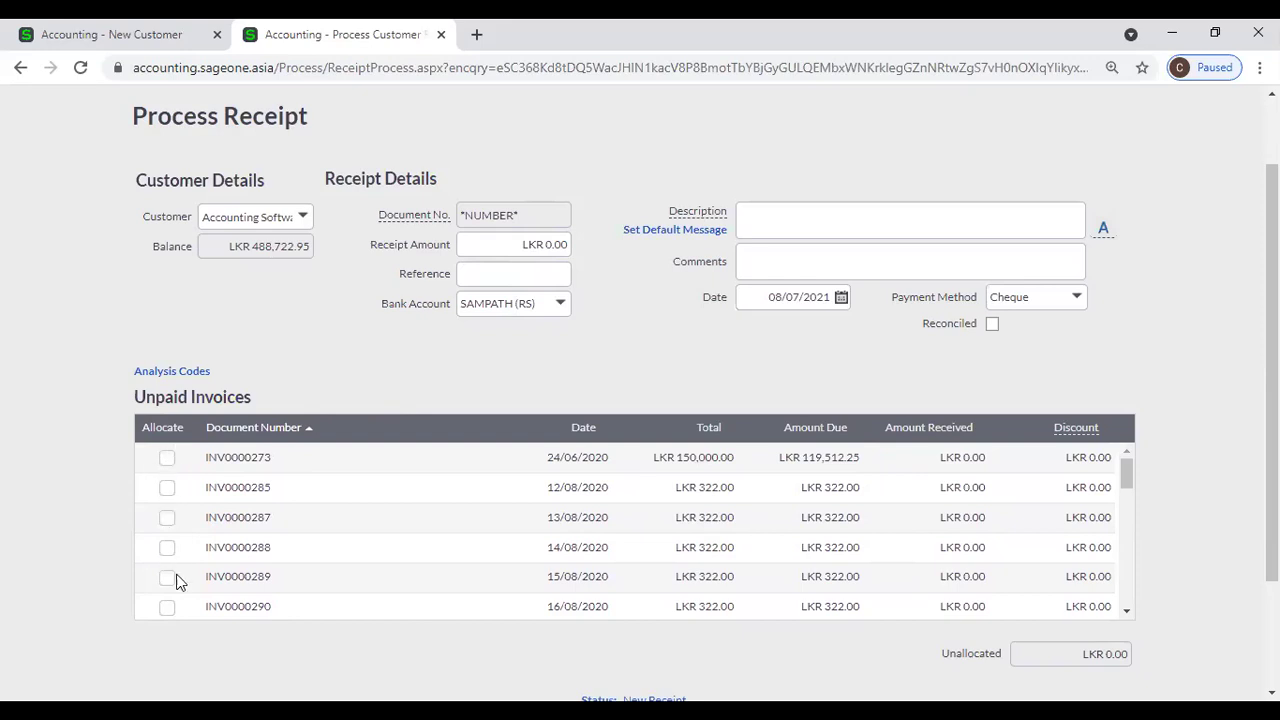
left_click(491, 244)
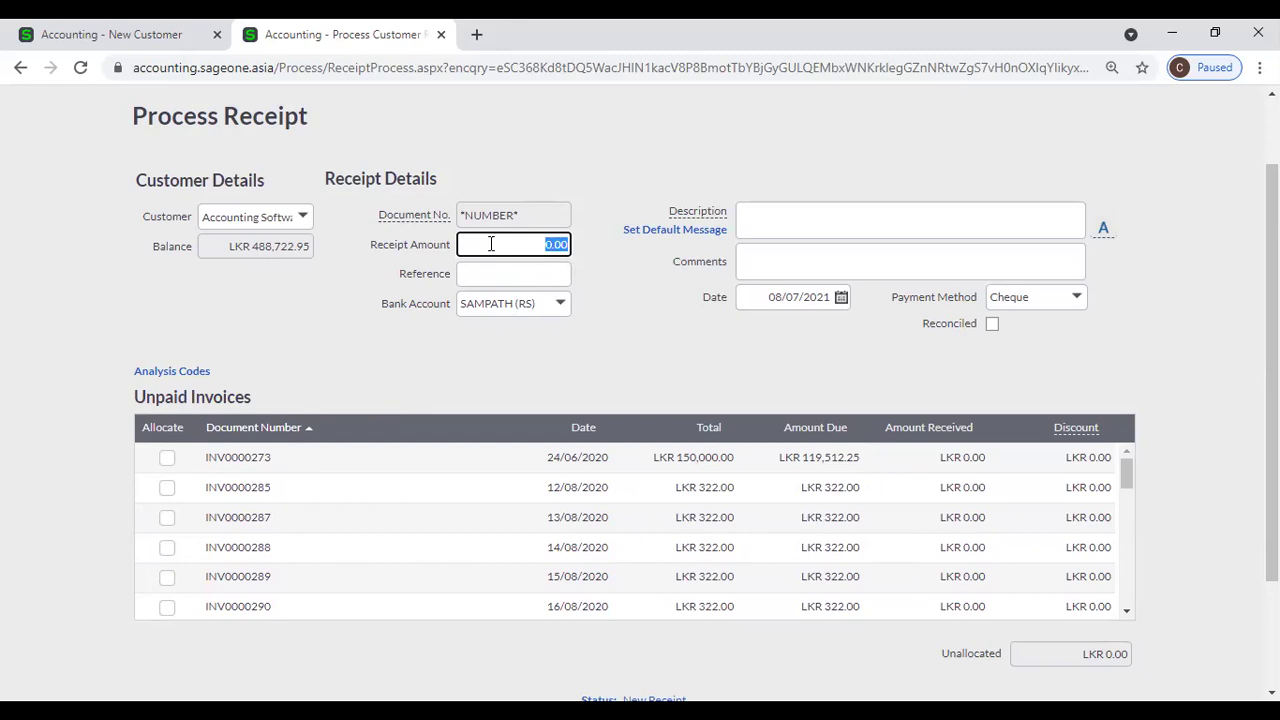
type("120,000")
key("Tab")
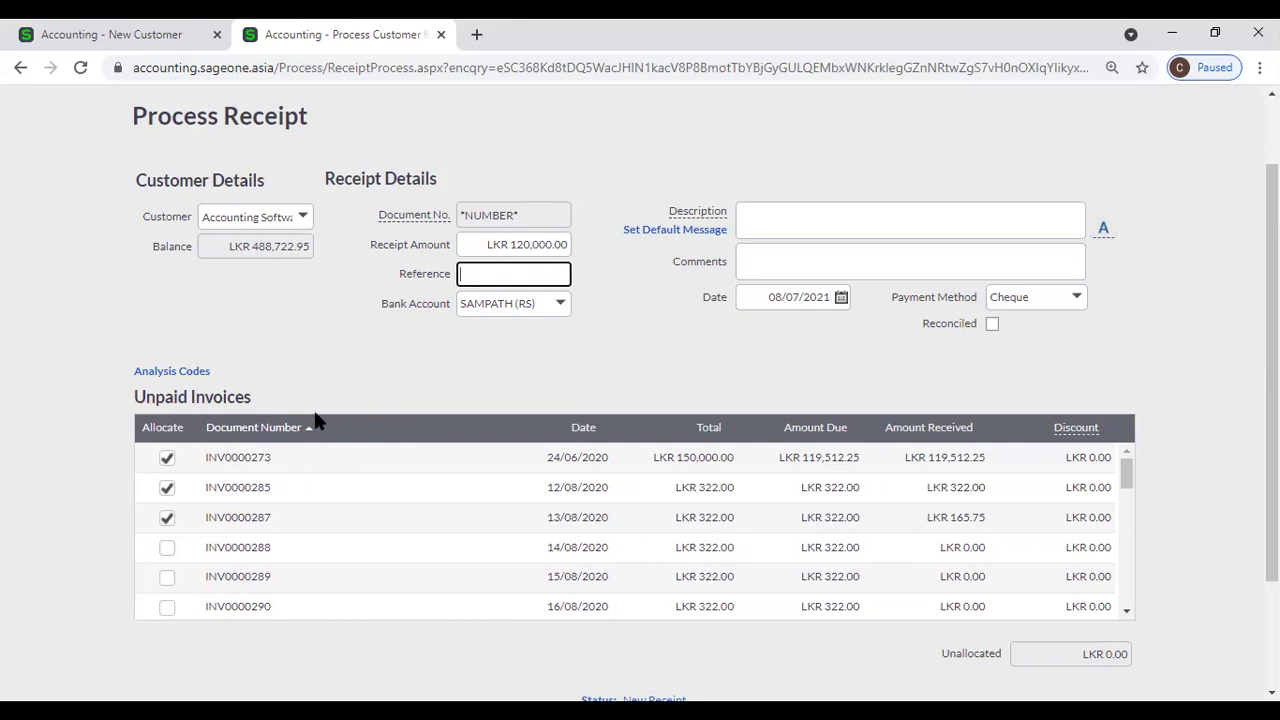
Change the receipt amount to LKR 120,500.00 to see how the allocation across the unpaid invoices adjusts
left_click(502, 245)
type("1")
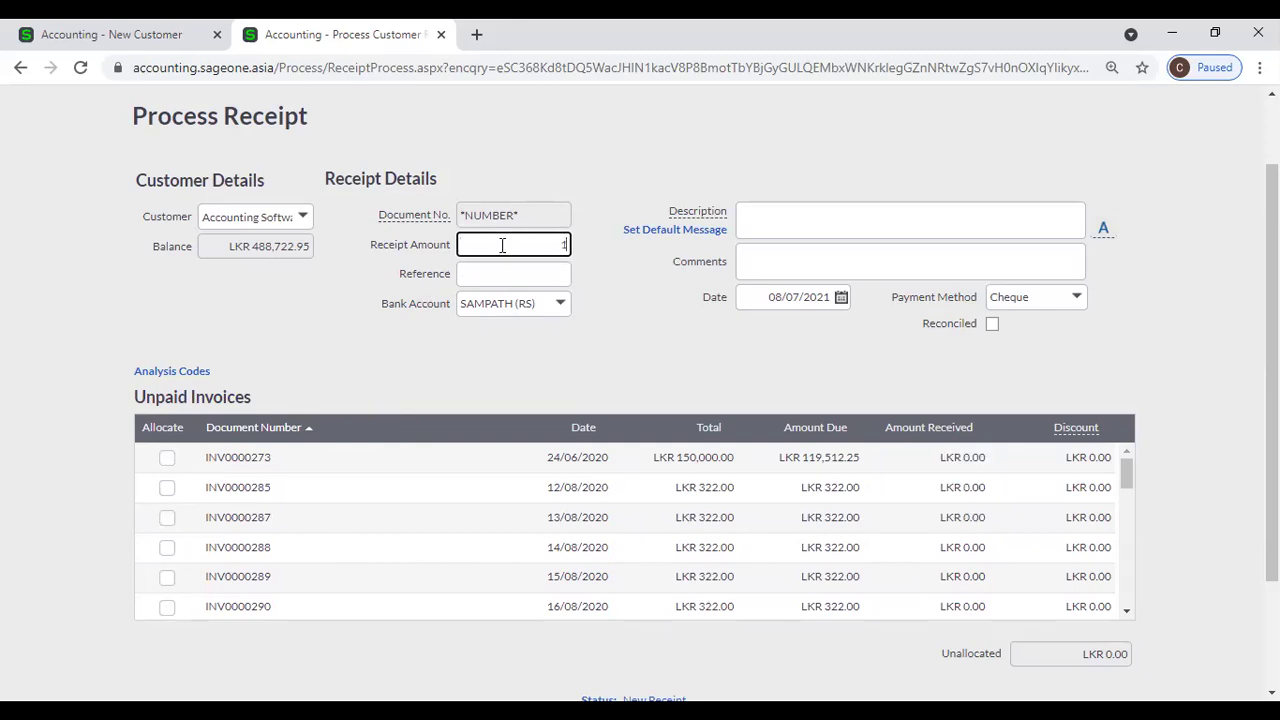
key("BackSpace")
key("Tab")
left_click(502, 245)
type("120,500")
key("Tab")
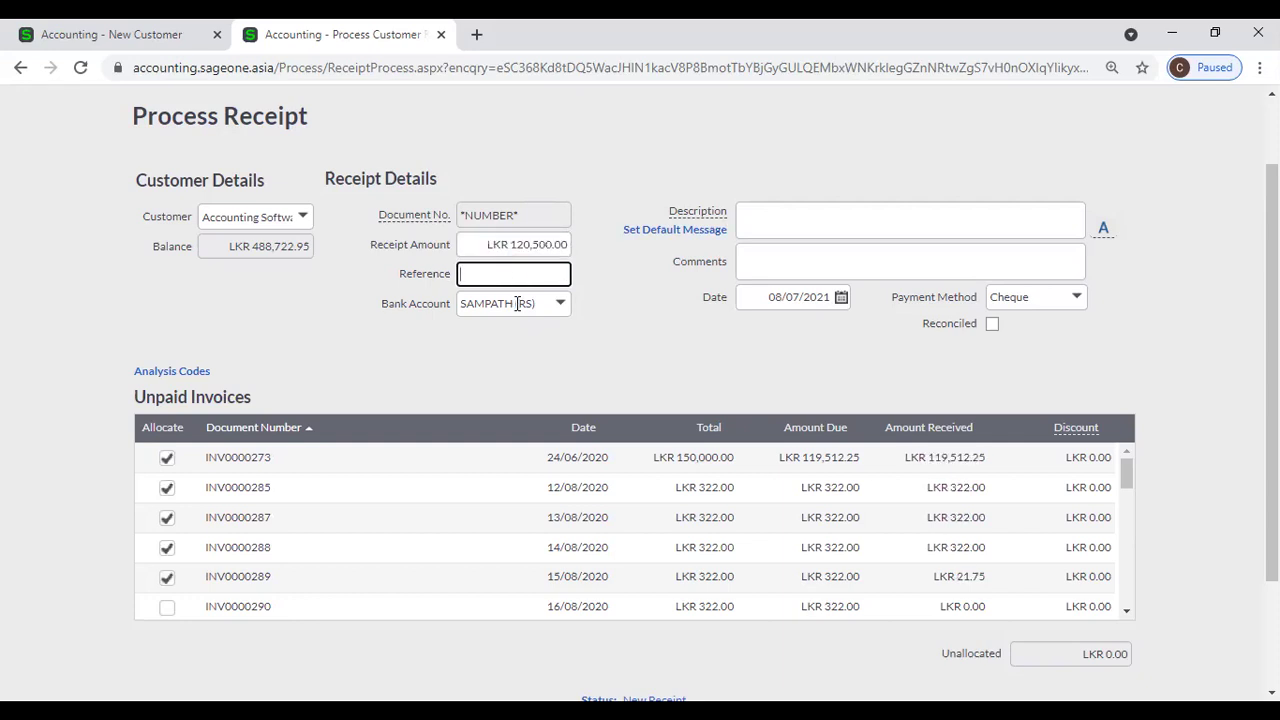
Clear the receipt amount and check the automatic receipt allocation option on the new customer form
left_click(518, 249)
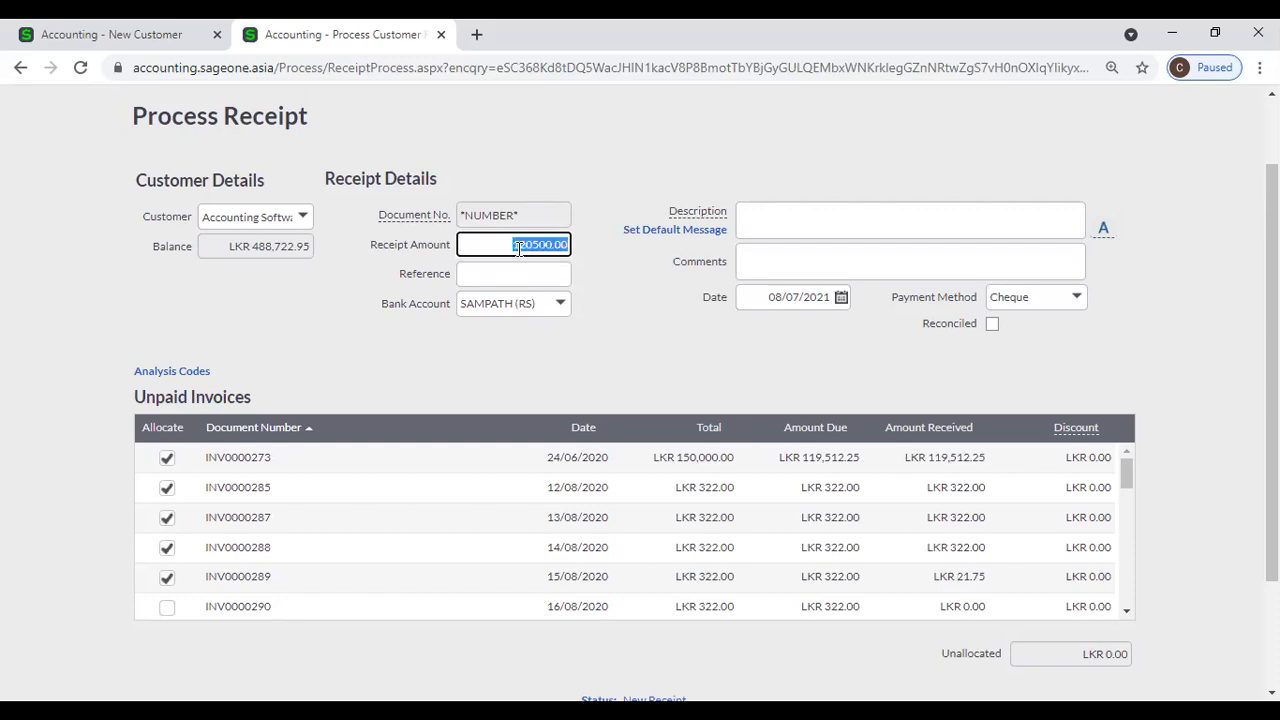
key("BackSpace")
left_click(92, 36)
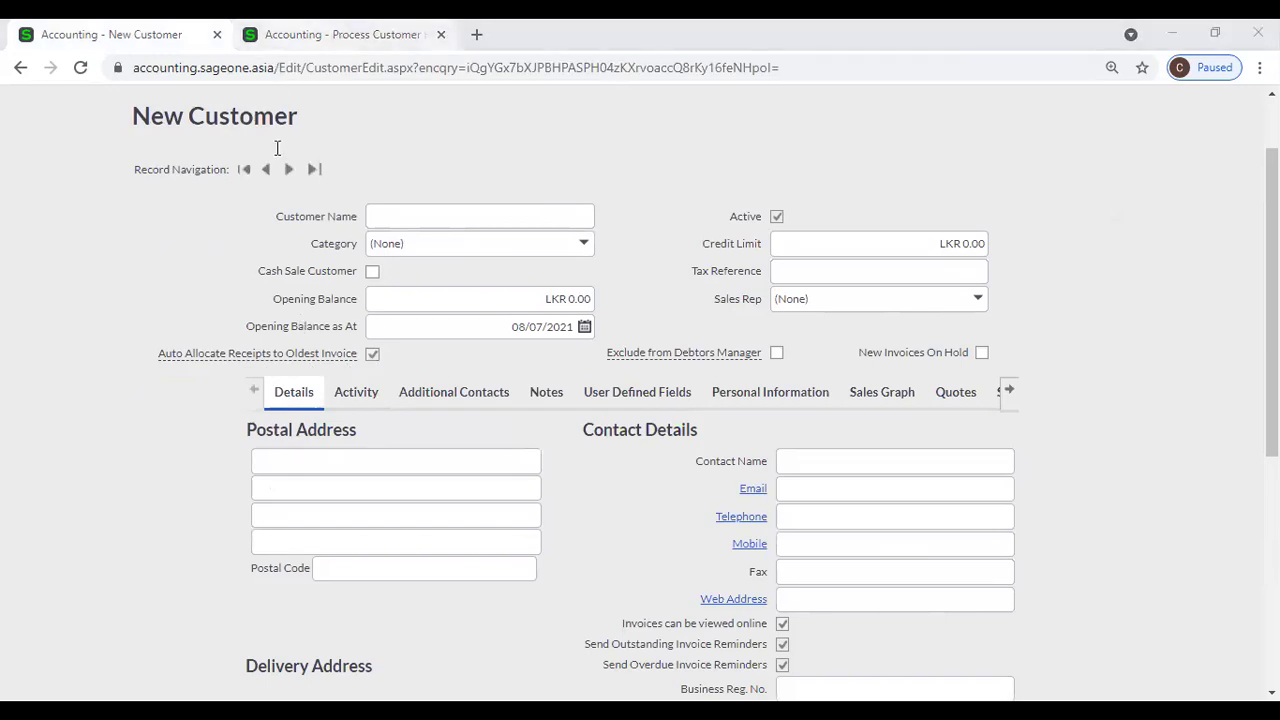
left_click(268, 36)
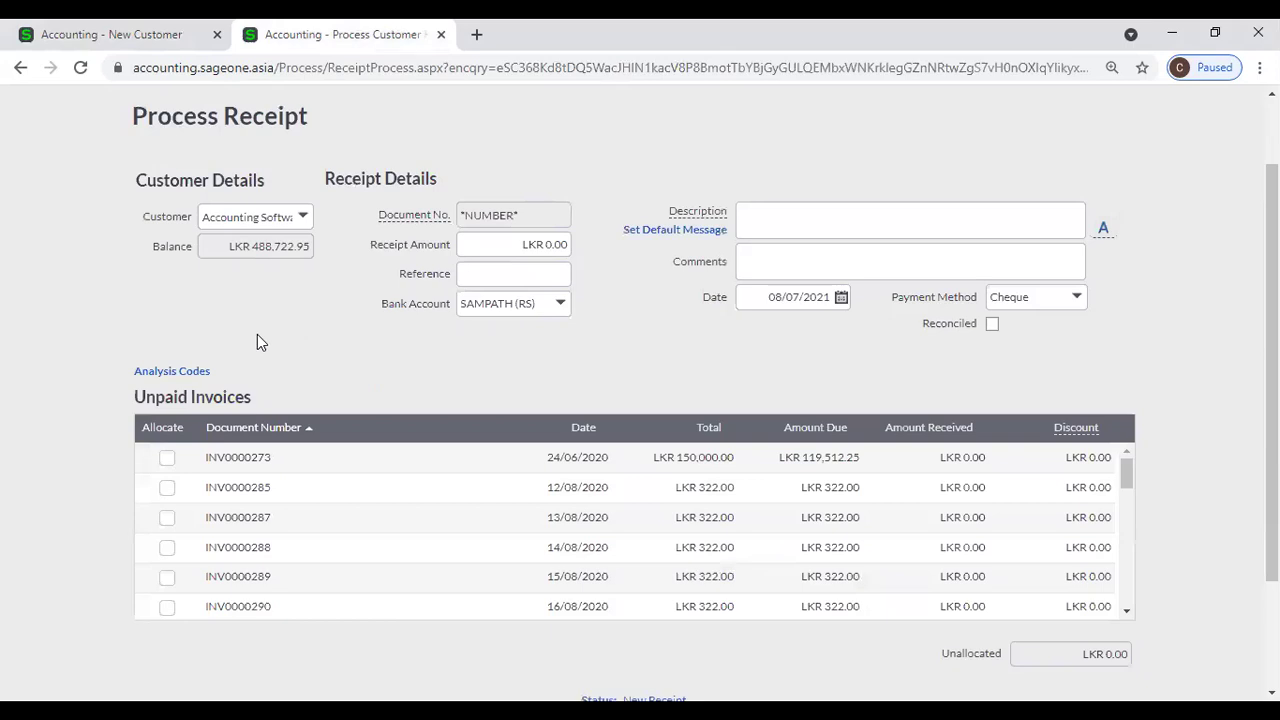
Set the receipt amount to LKR 120,000.00
left_click(510, 246)
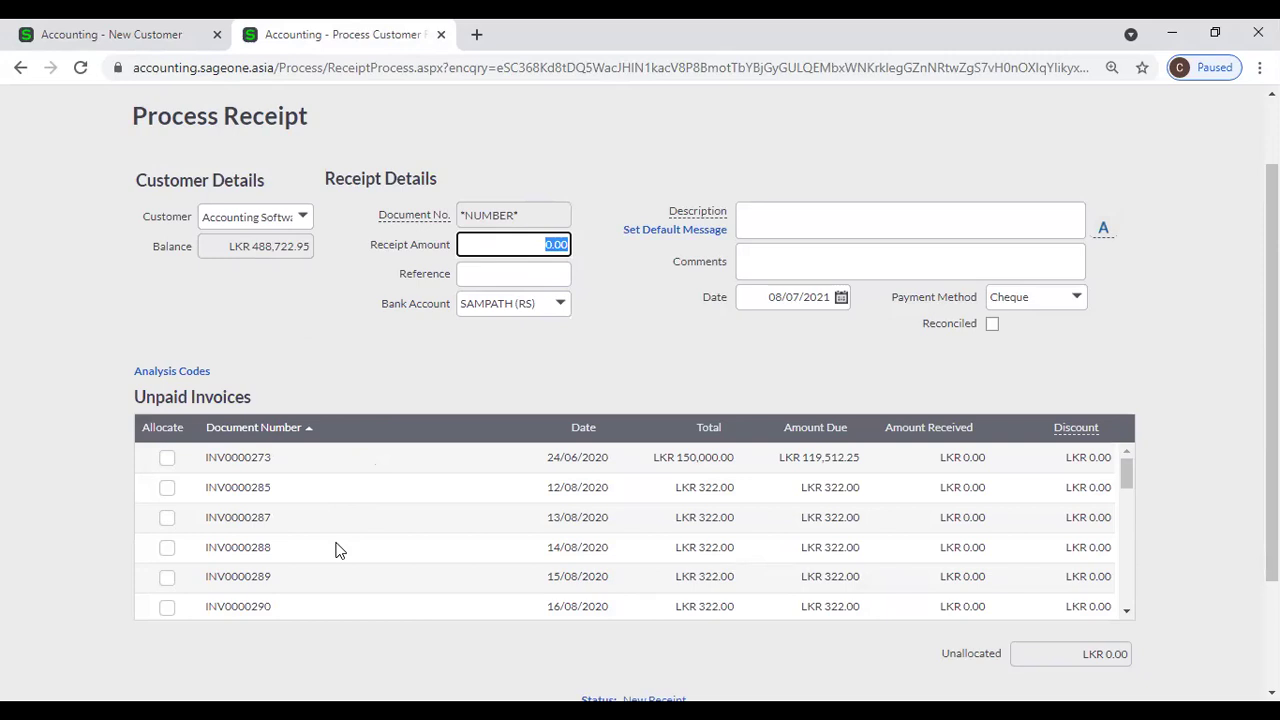
type("120000")
key("Tab")
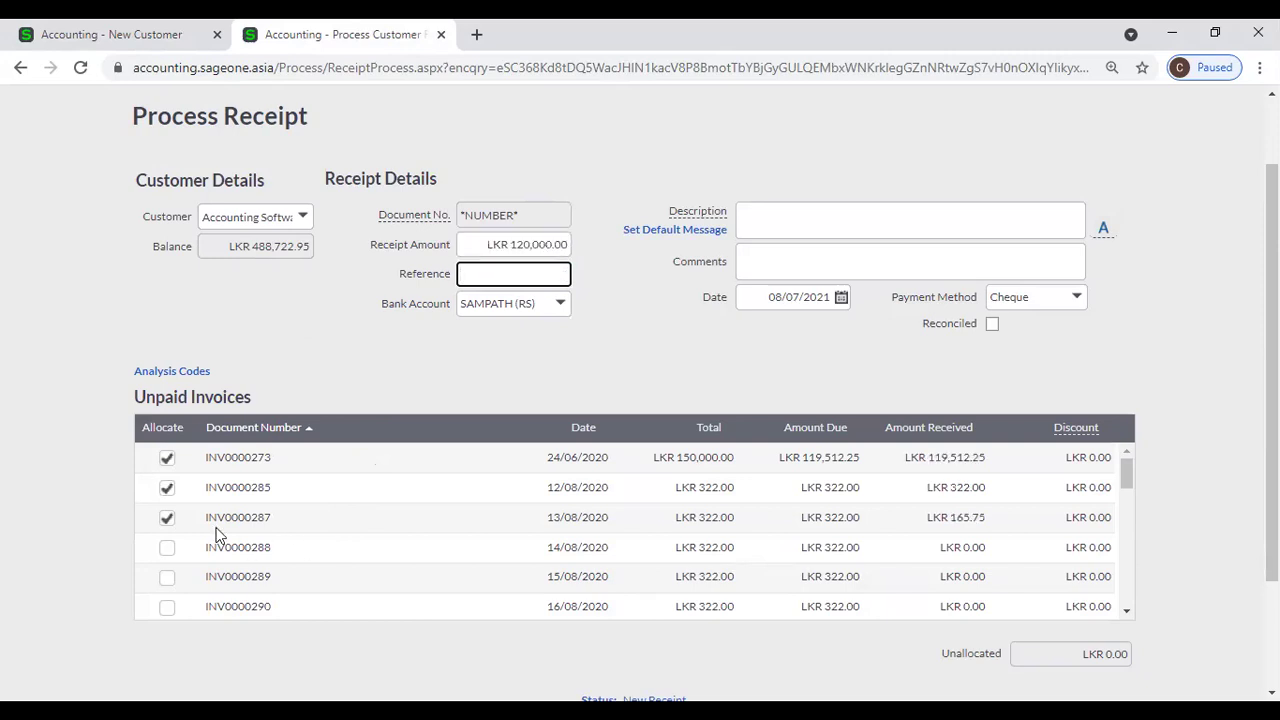
Remove the receipt's allocation from the three oldest unpaid invoices and allocate it to the following three instead
left_click(167, 458)
left_click(167, 489)
left_click(167, 517)
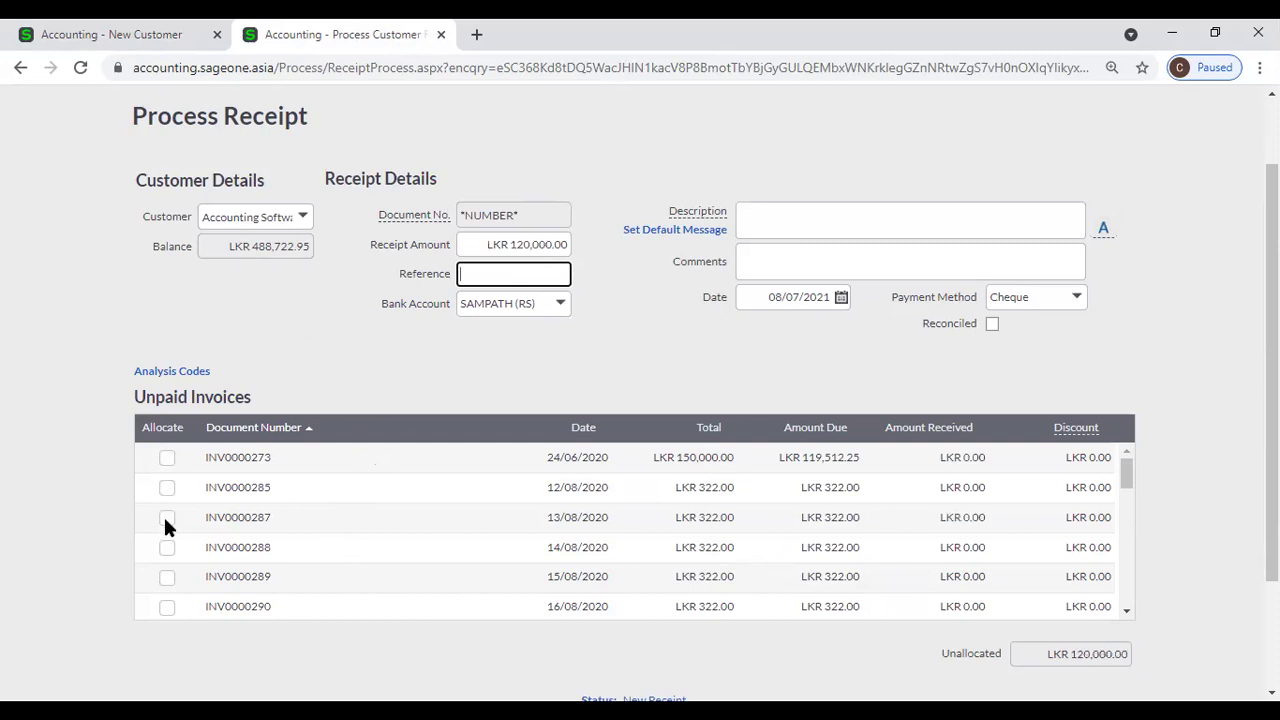
left_click(168, 549)
left_click(167, 578)
left_click(167, 606)
Check the automatic allocation option on the new customer form and look through the receipt's remaining unpaid invoices
left_click(94, 36)
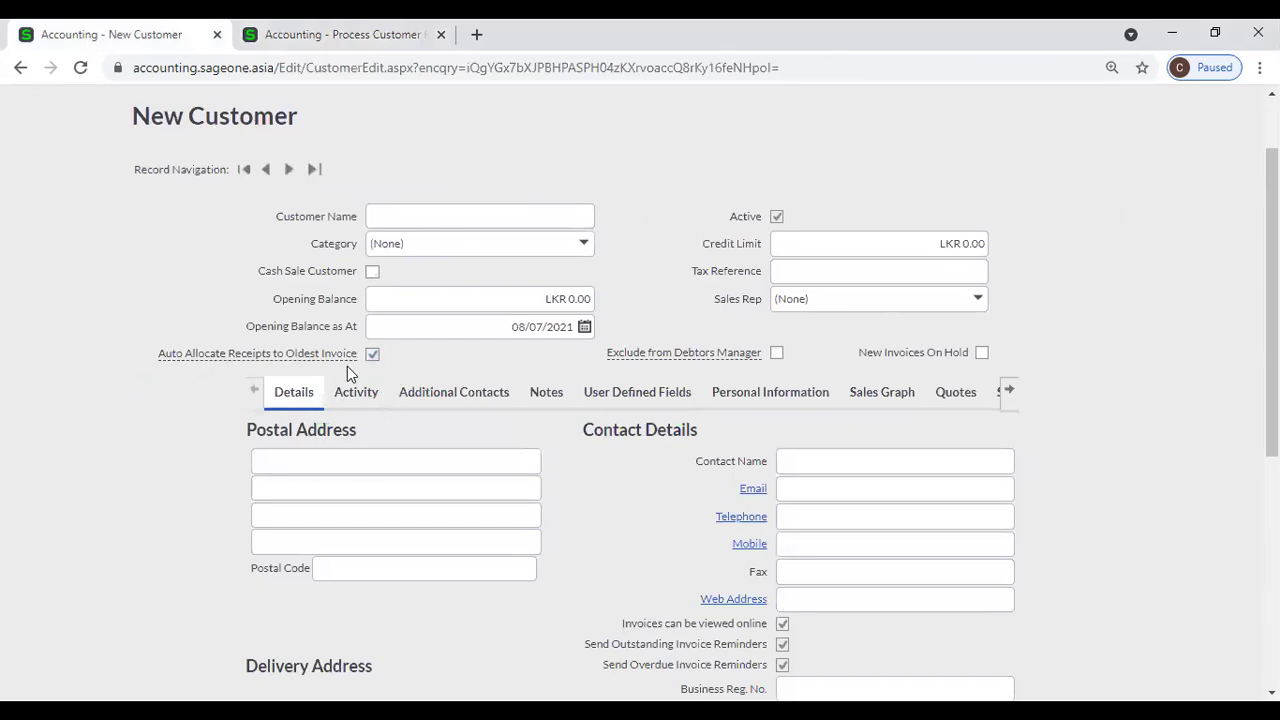
left_click(325, 45)
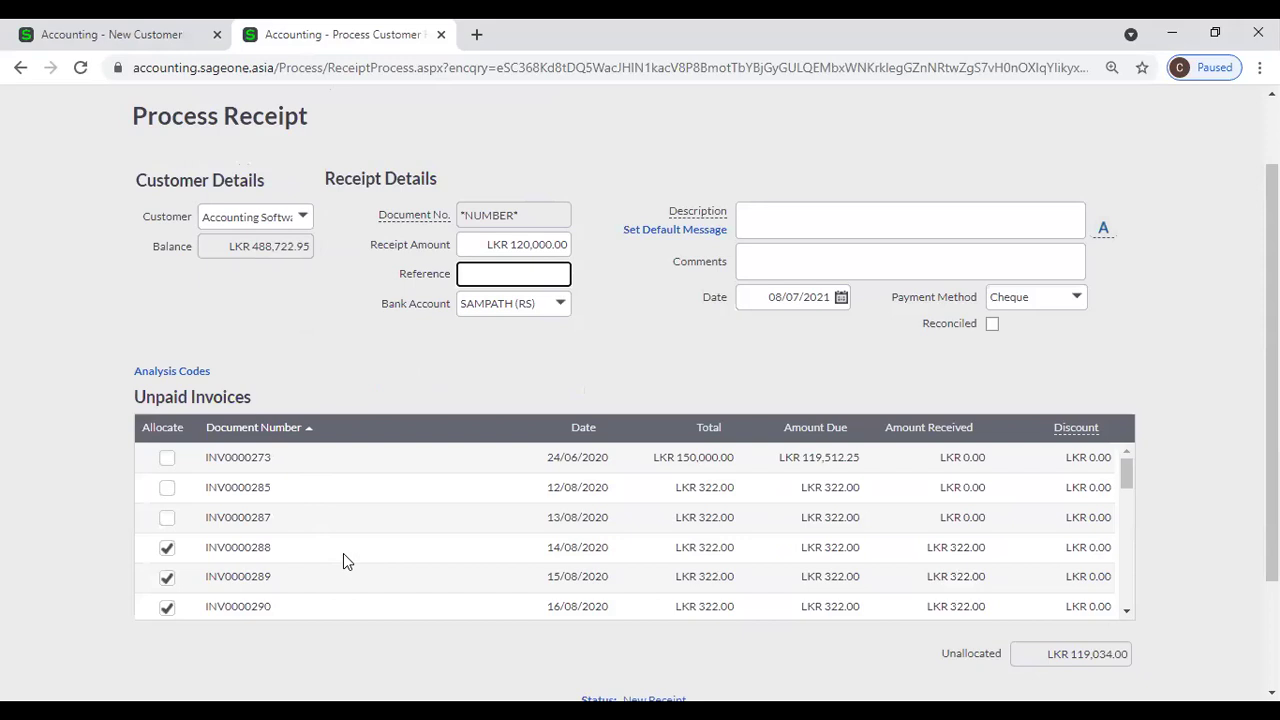
scroll(343, 553, "down", 3)
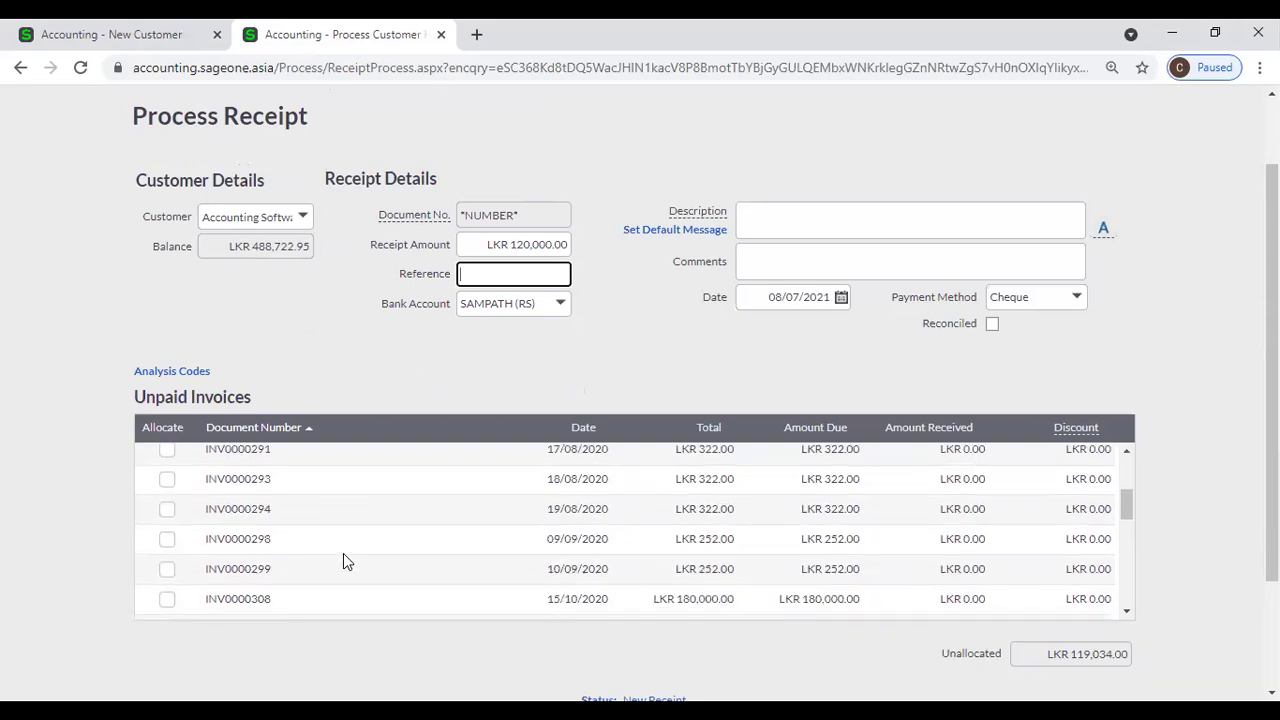
Read the explanation of the Exclude from Debtors Manager option on the new customer form
left_click(80, 28)
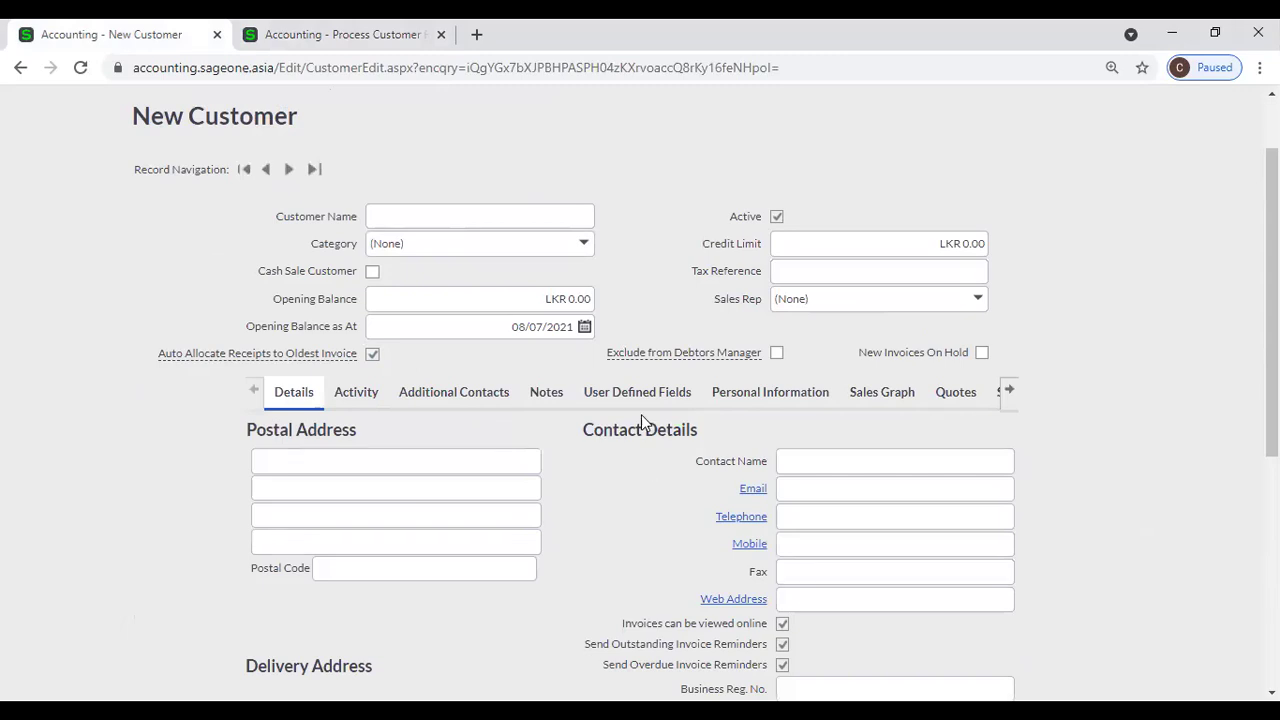
mouse_move(658, 350)
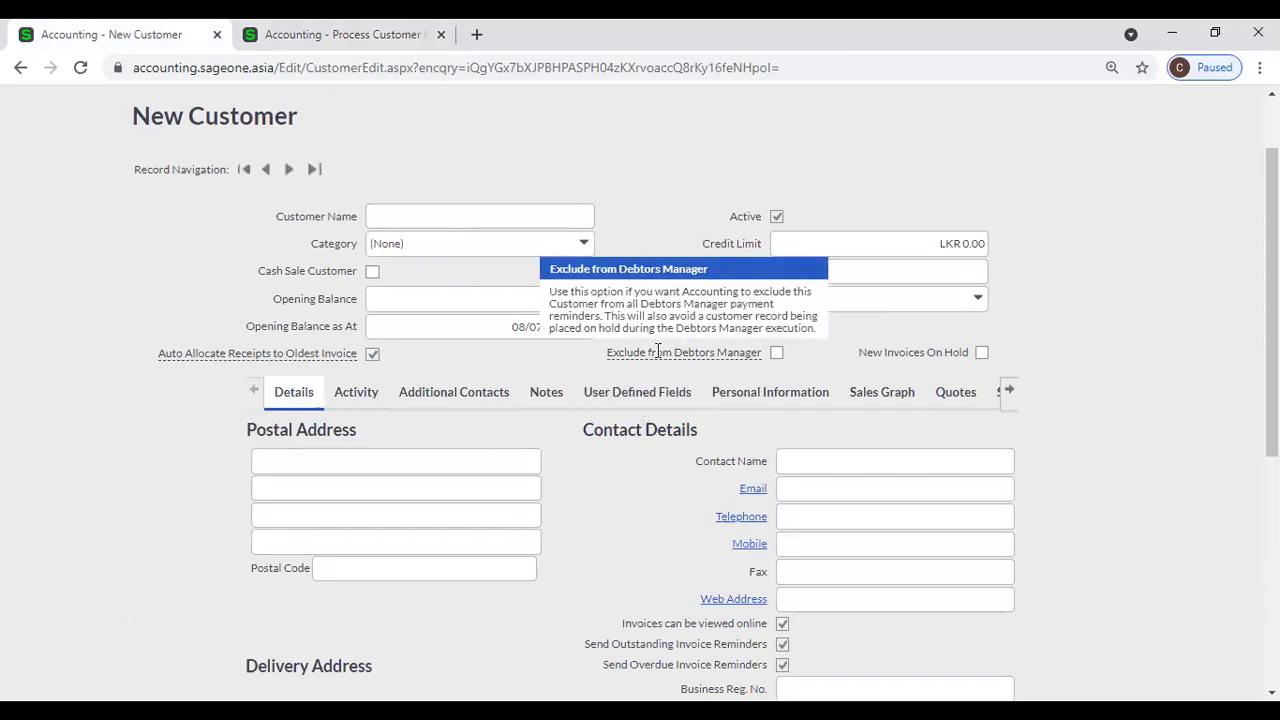
Leave the unsaved receipt and open the Debtors Manager's Outstanding Invoices Workflow
left_click(334, 42)
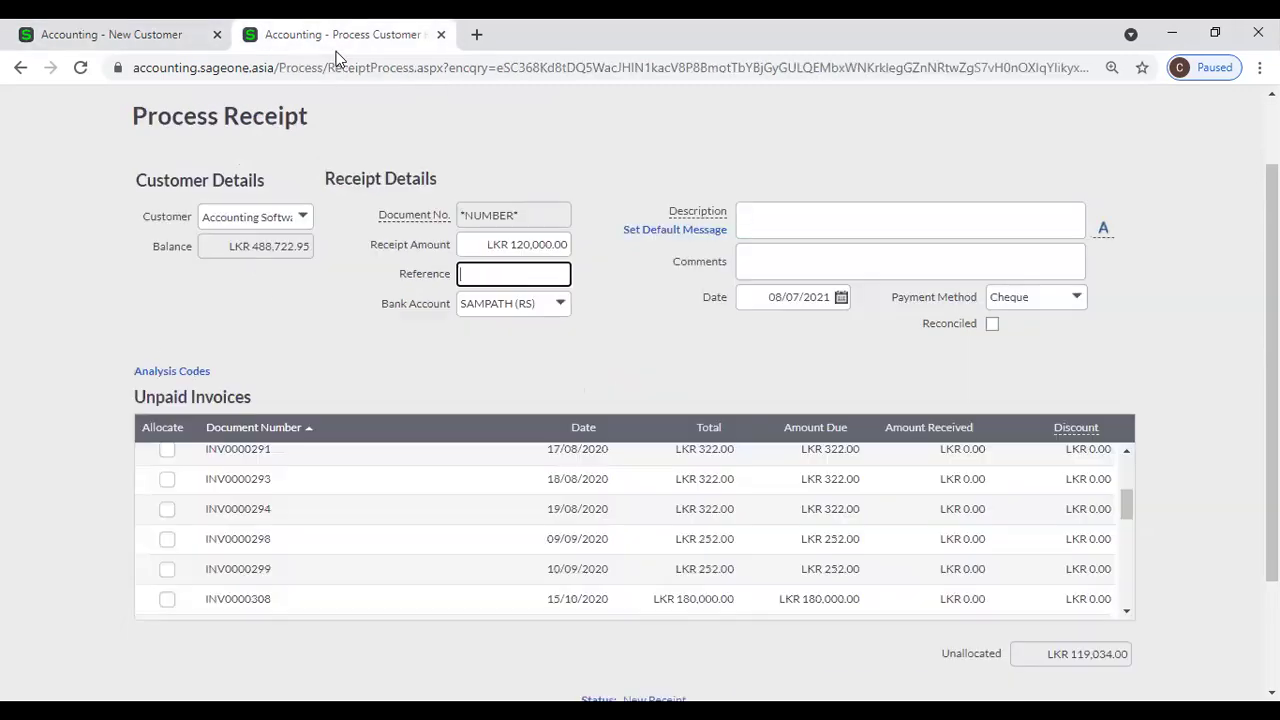
scroll(268, 134, "up", 2)
left_click(214, 148)
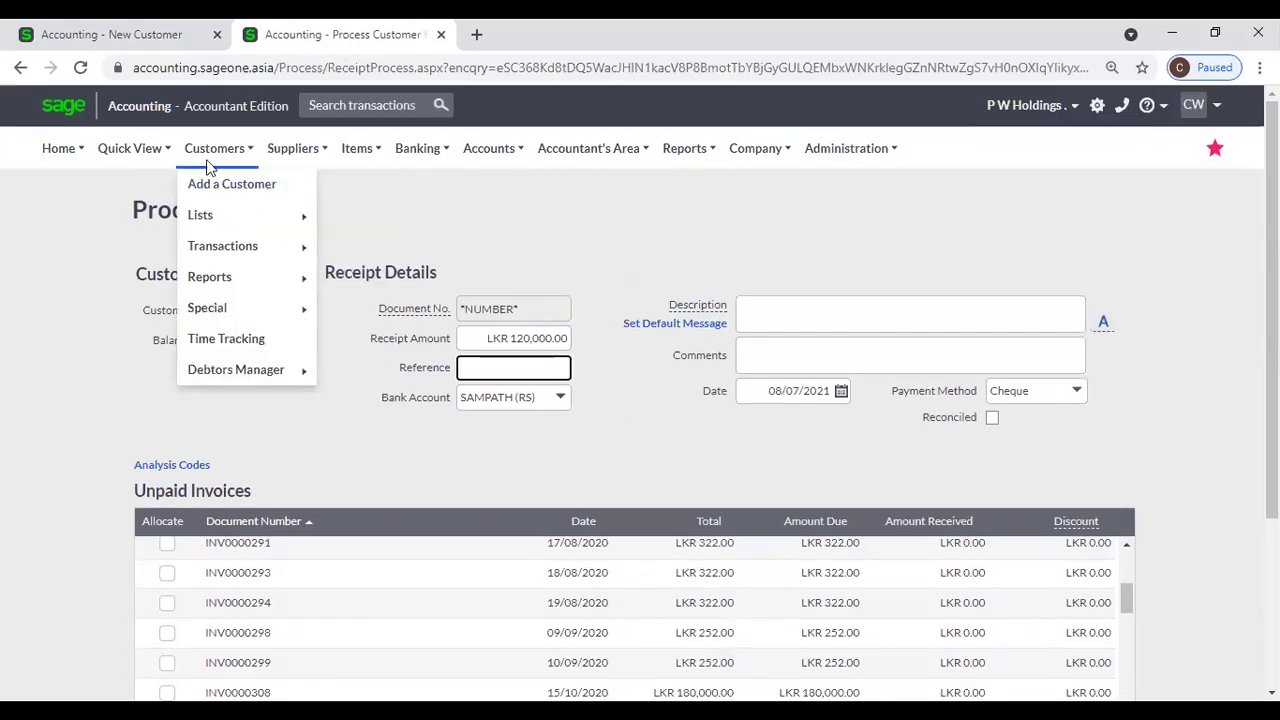
mouse_move(222, 369)
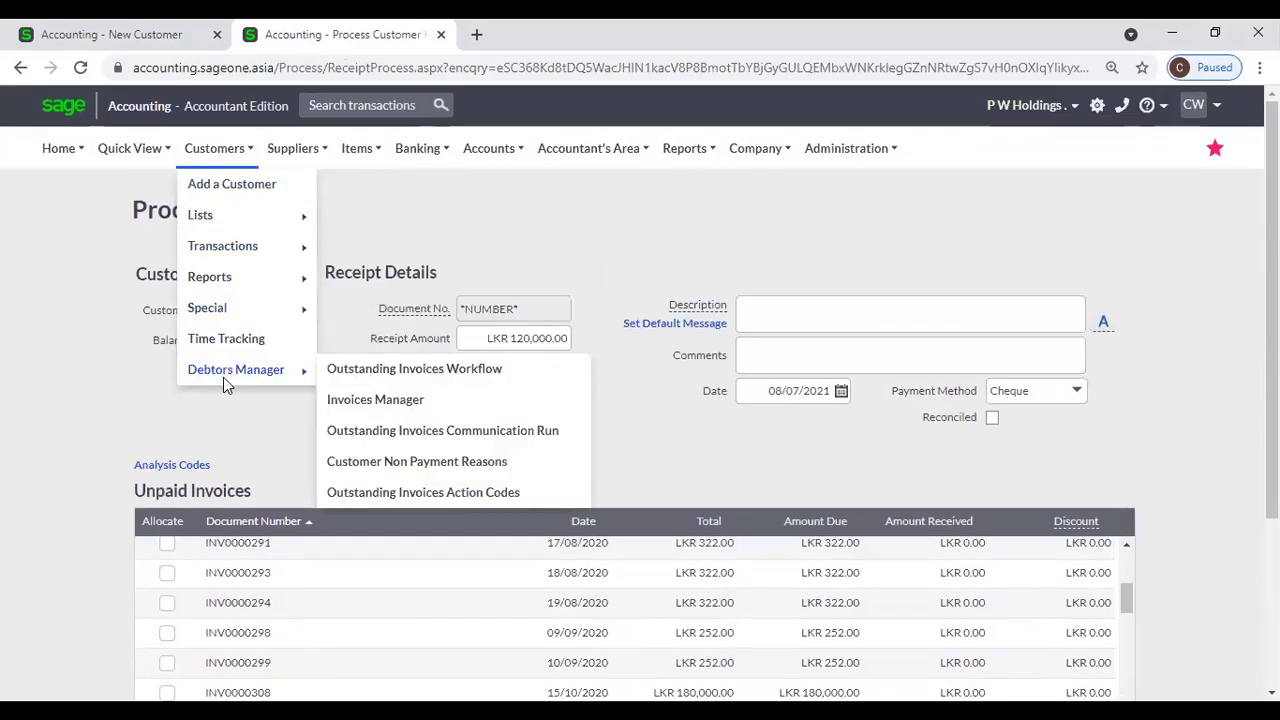
left_click(403, 370)
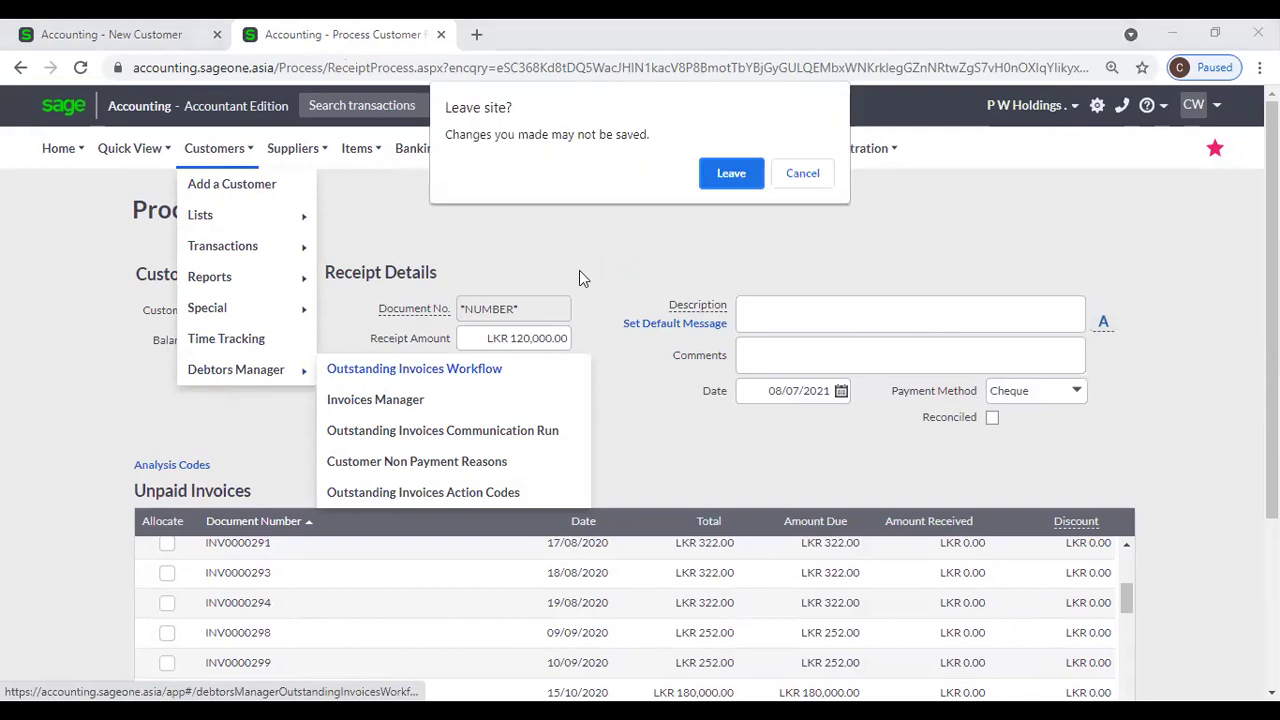
left_click(724, 180)
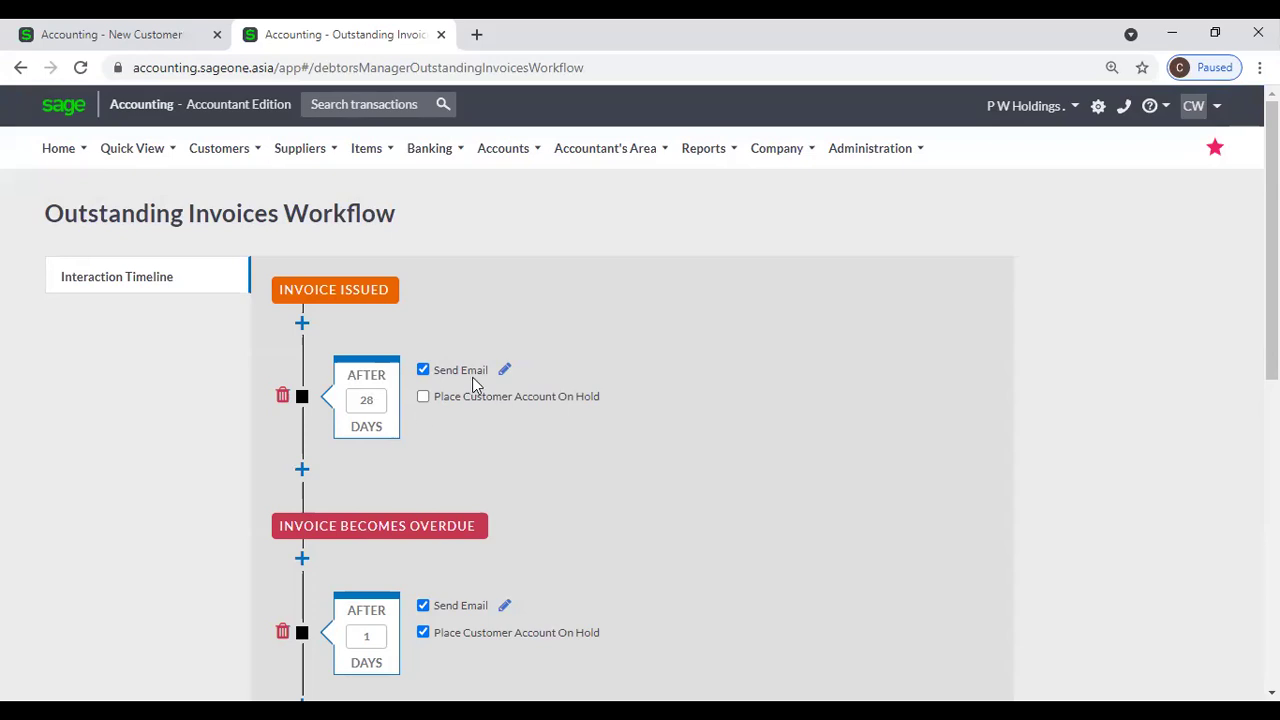
Examine the workflow timeline's email and account hold actions, from invoice issued through overdue to payment received
scroll(474, 387, "down", 2)
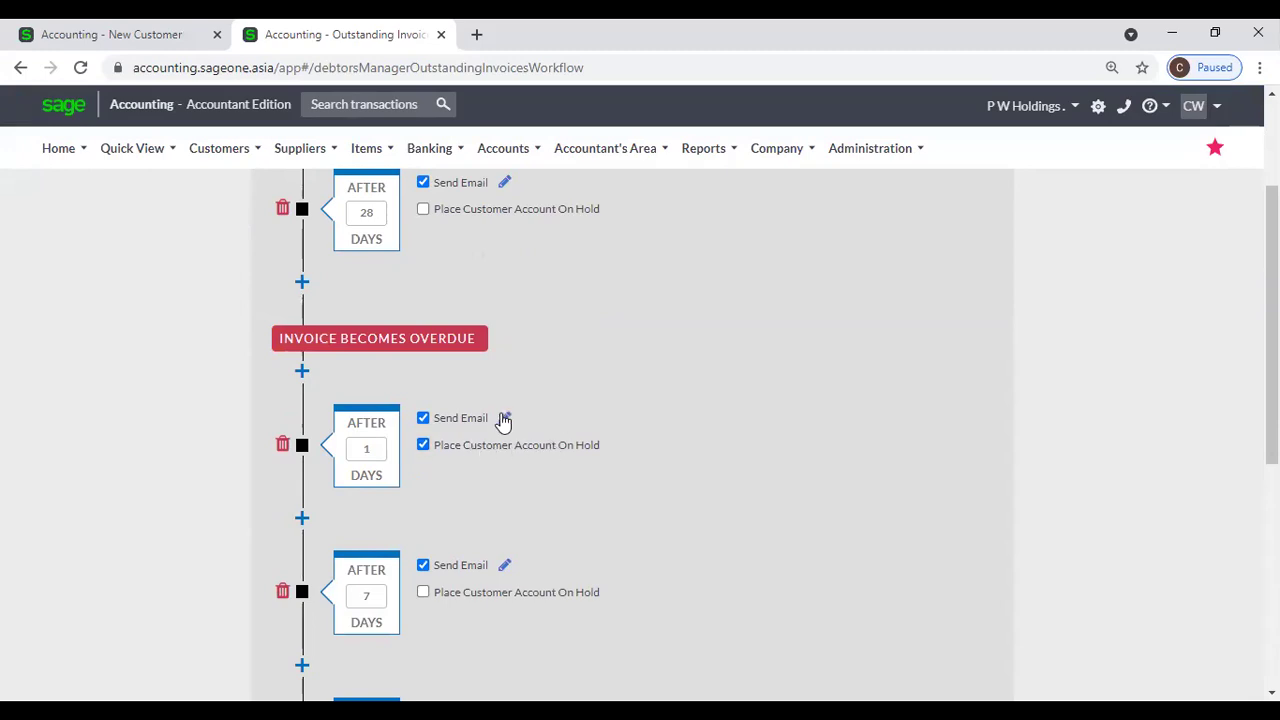
scroll(373, 470, "down", 2)
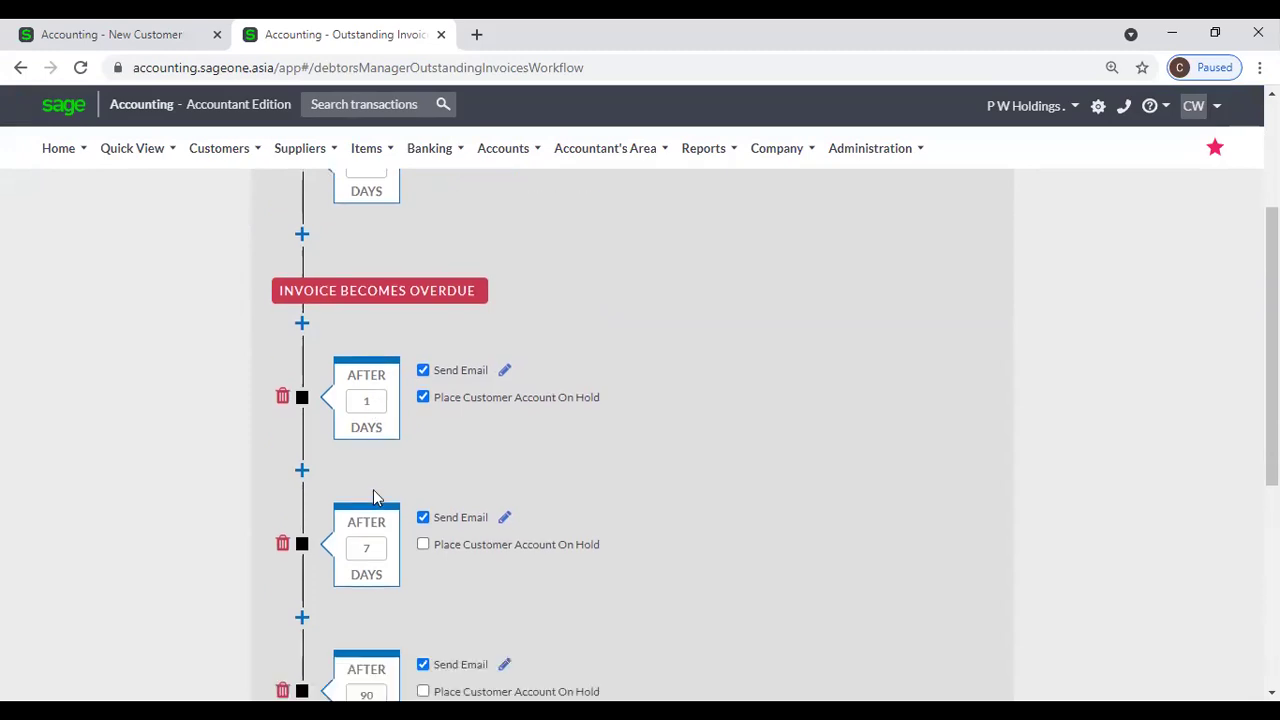
scroll(366, 471, "up", 4)
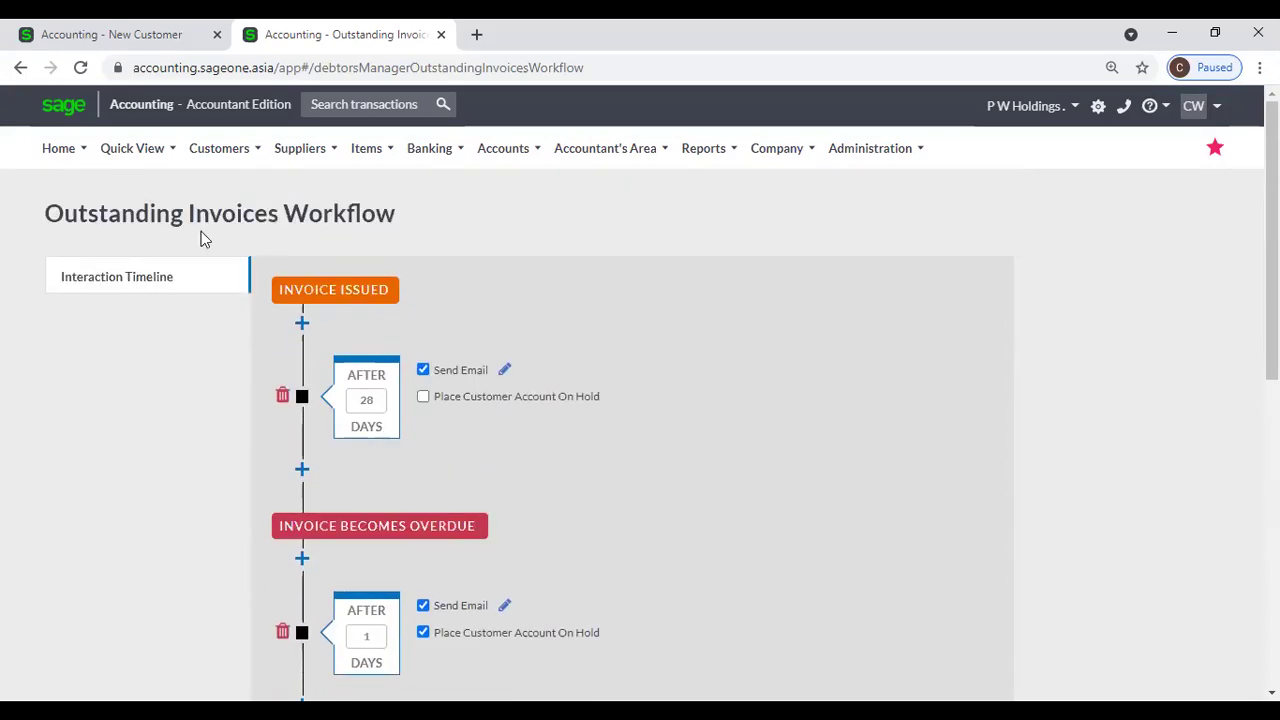
left_click(219, 148)
mouse_move(250, 388)
left_click(598, 390)
scroll(640, 382, "down", 6)
scroll(639, 388, "down", 1)
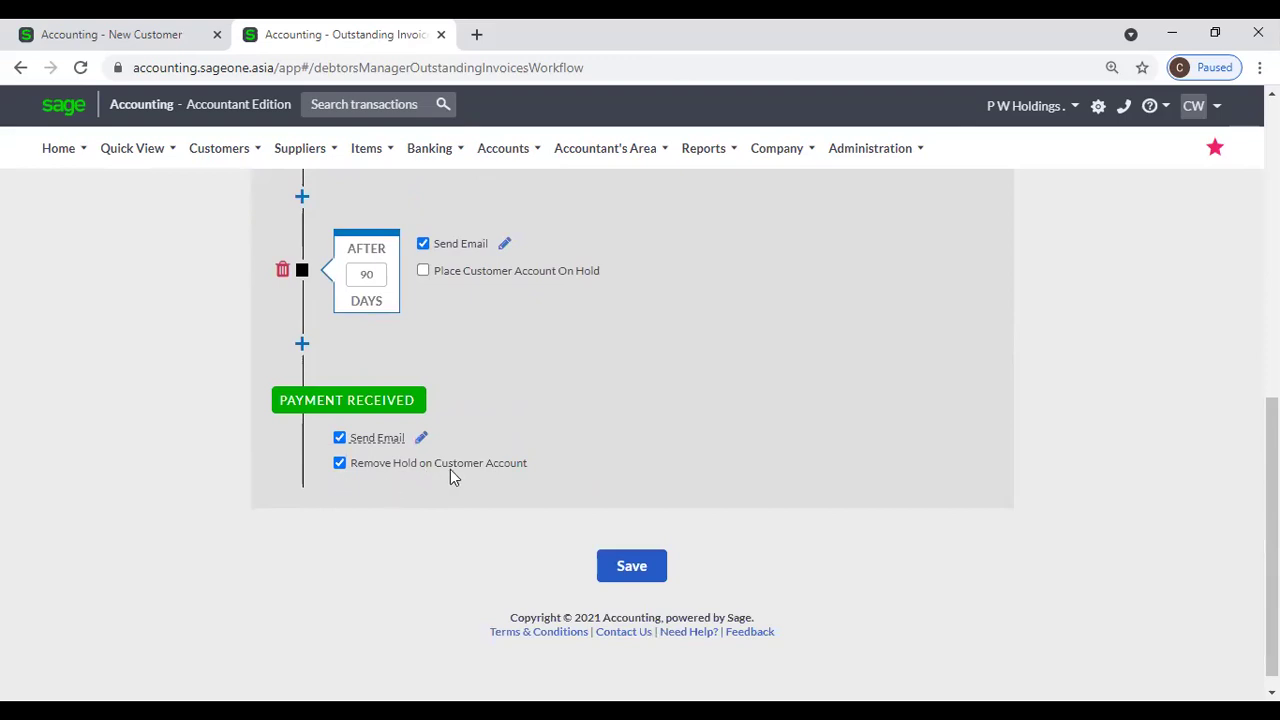
scroll(521, 463, "up", 10)
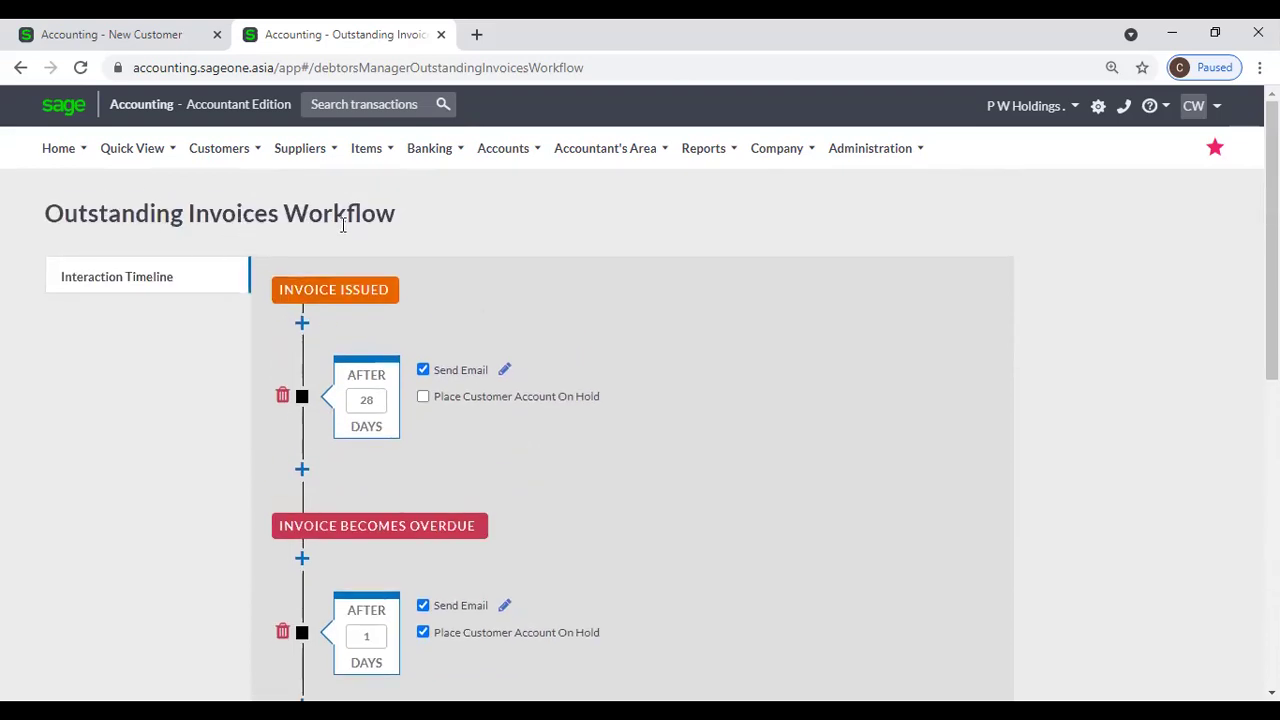
Compare the Exclude from Debtors Manager option on the new customer form with the outstanding invoices workflow
left_click(116, 37)
mouse_move(684, 356)
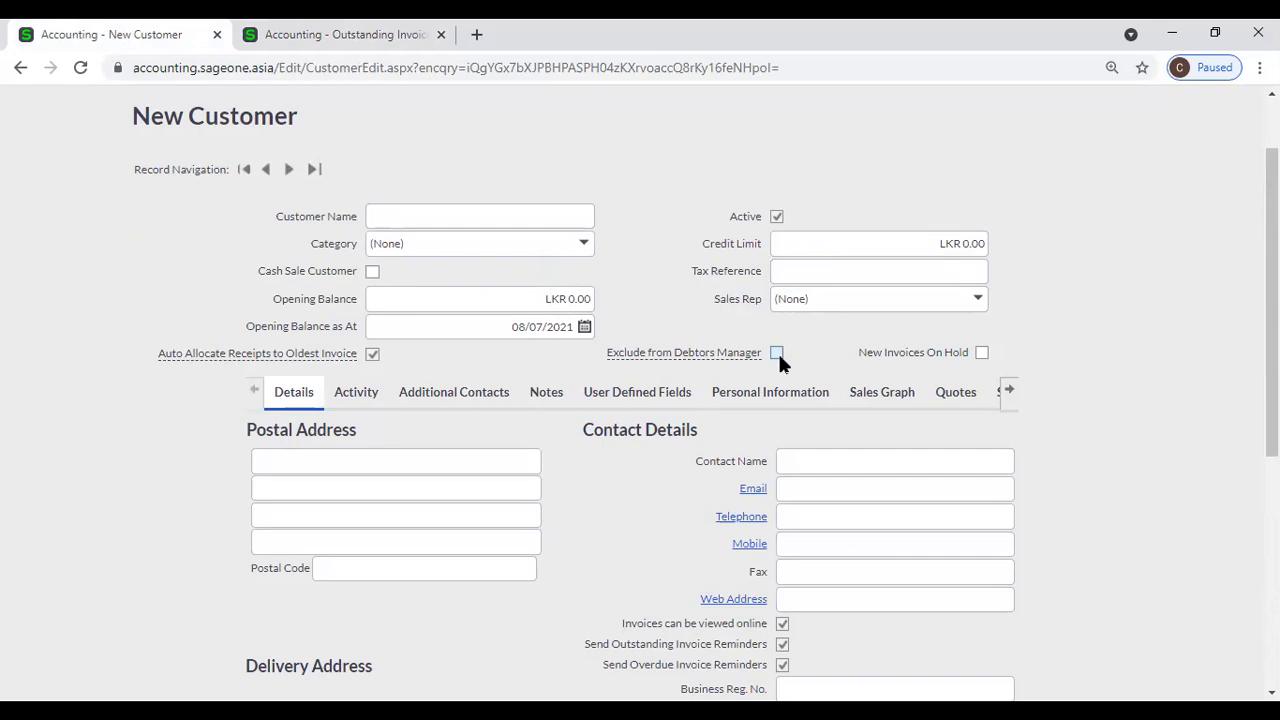
left_click(312, 34)
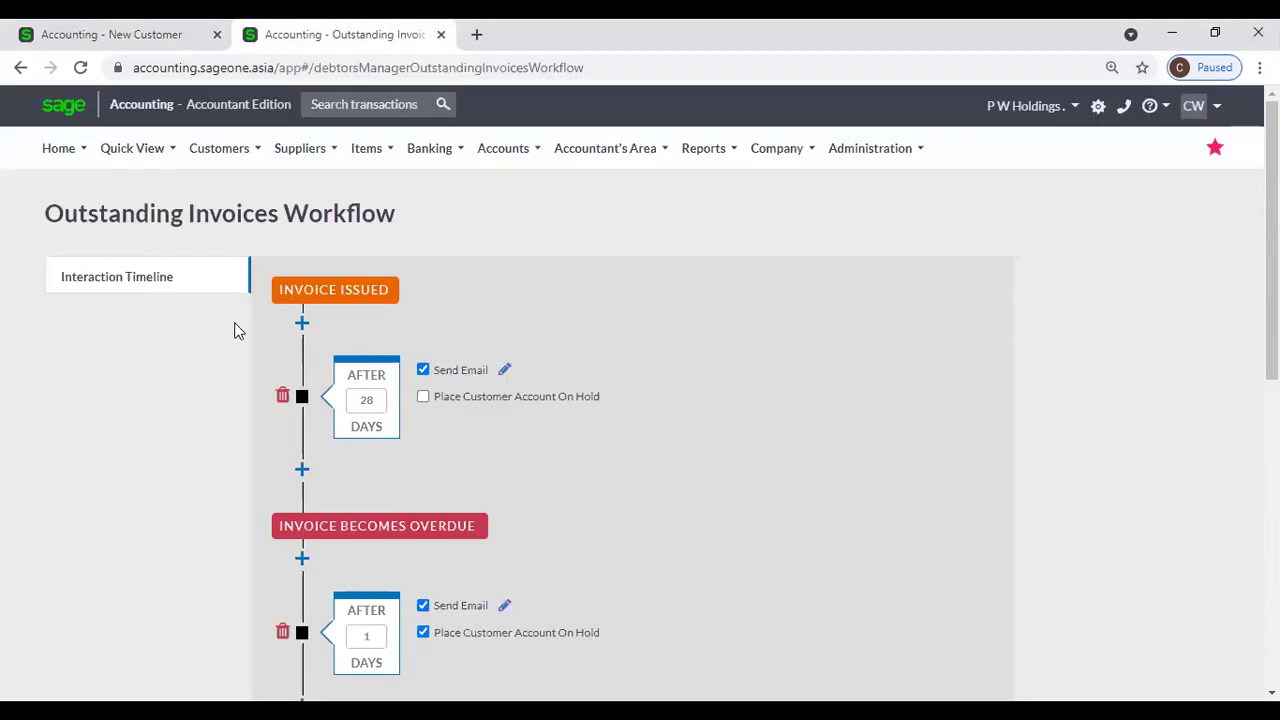
left_click(152, 30)
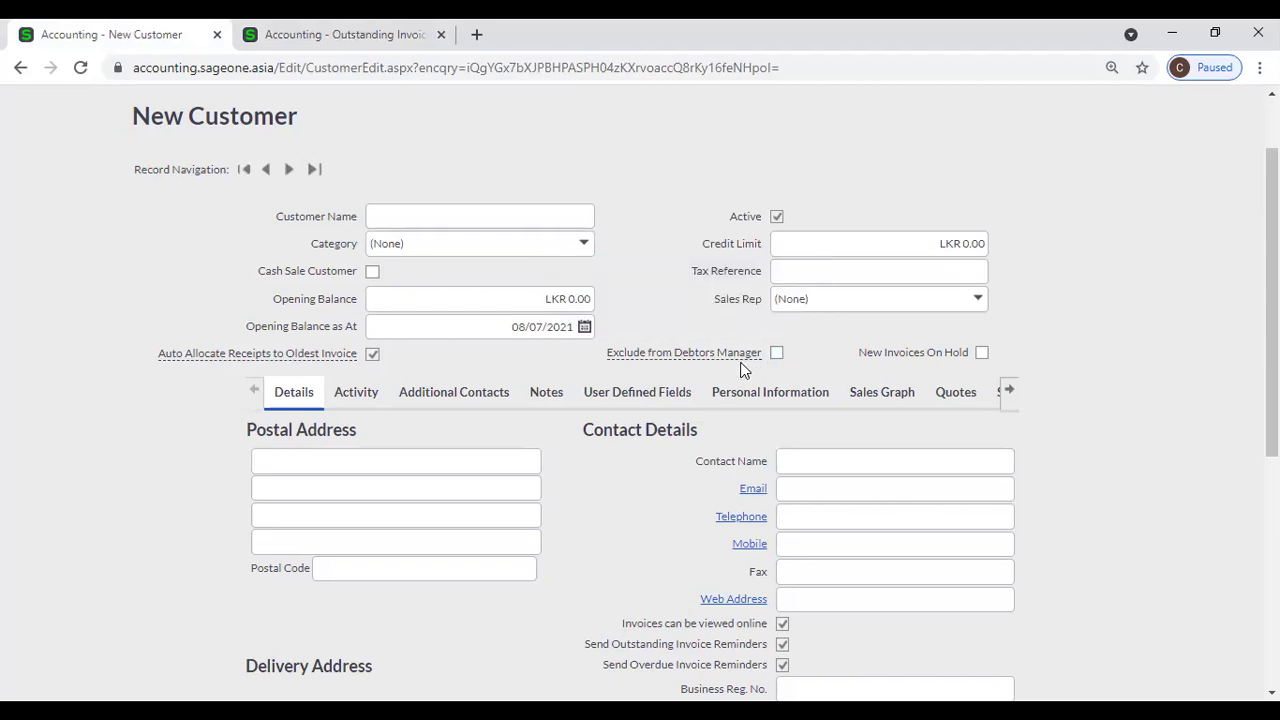
Review the workflow's overdue and payment received stages, and return to the new customer form
left_click(360, 38)
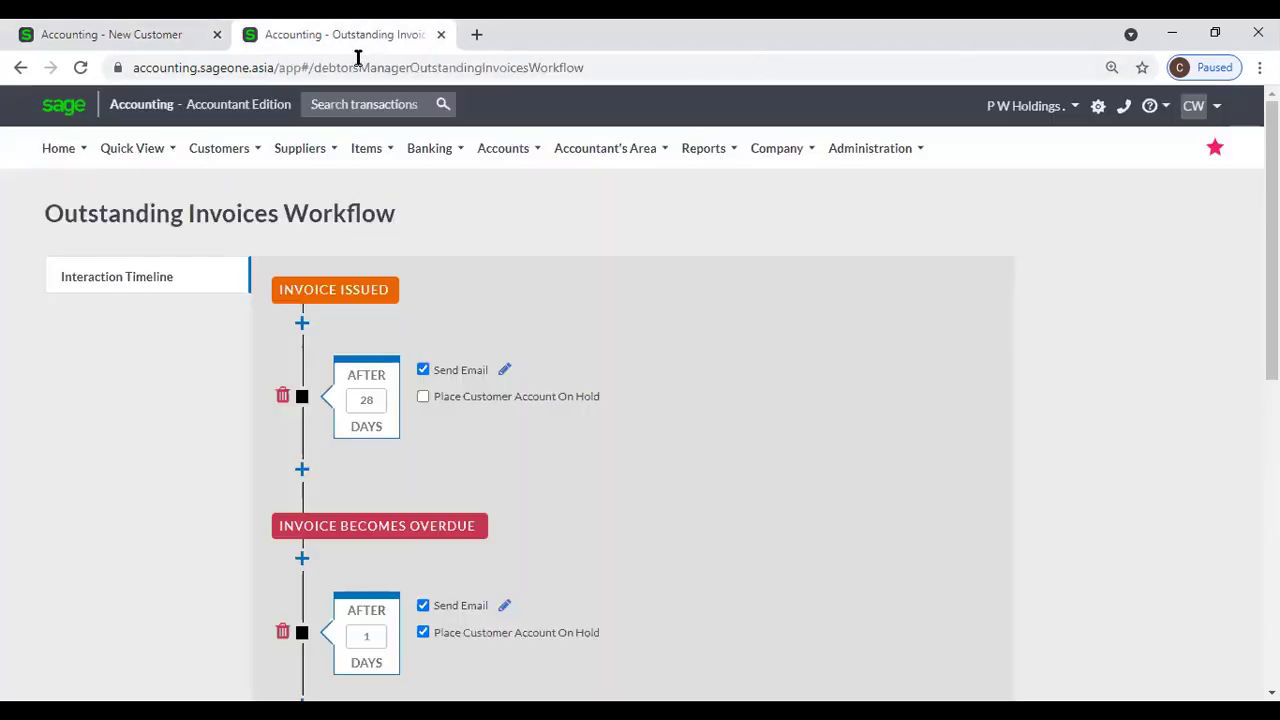
scroll(480, 420, "down", 5)
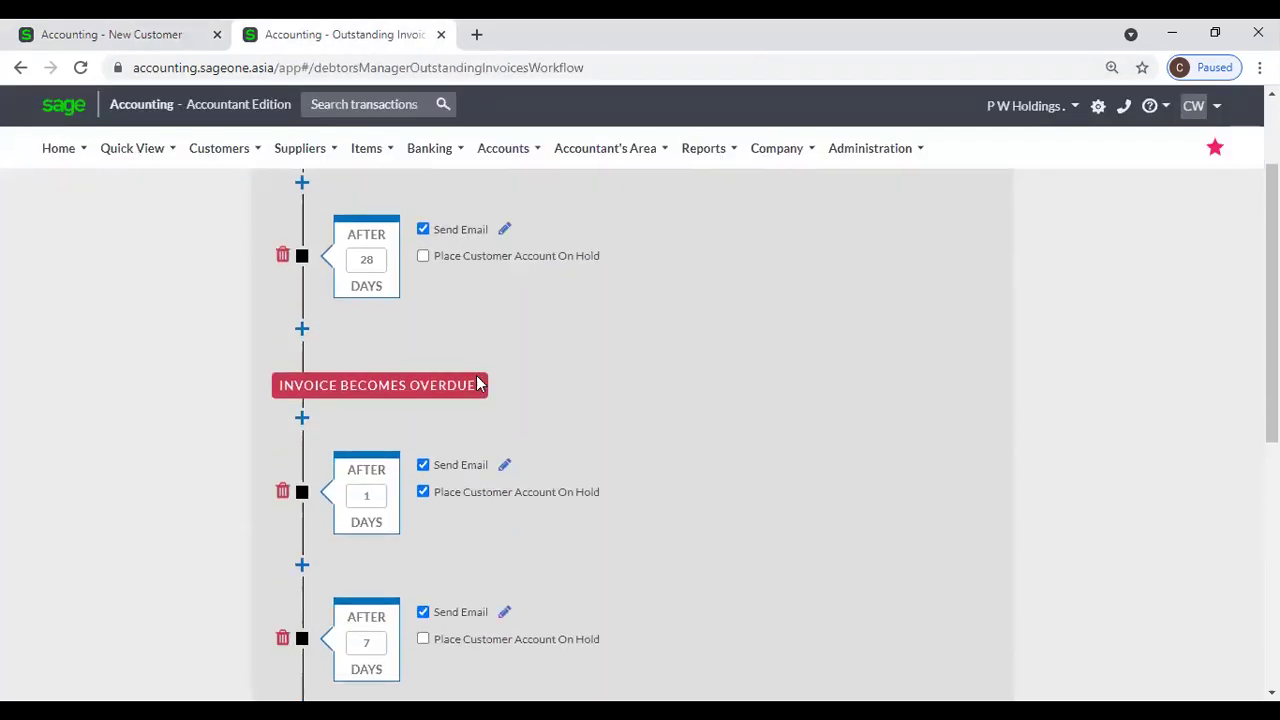
scroll(482, 460, "up", 2)
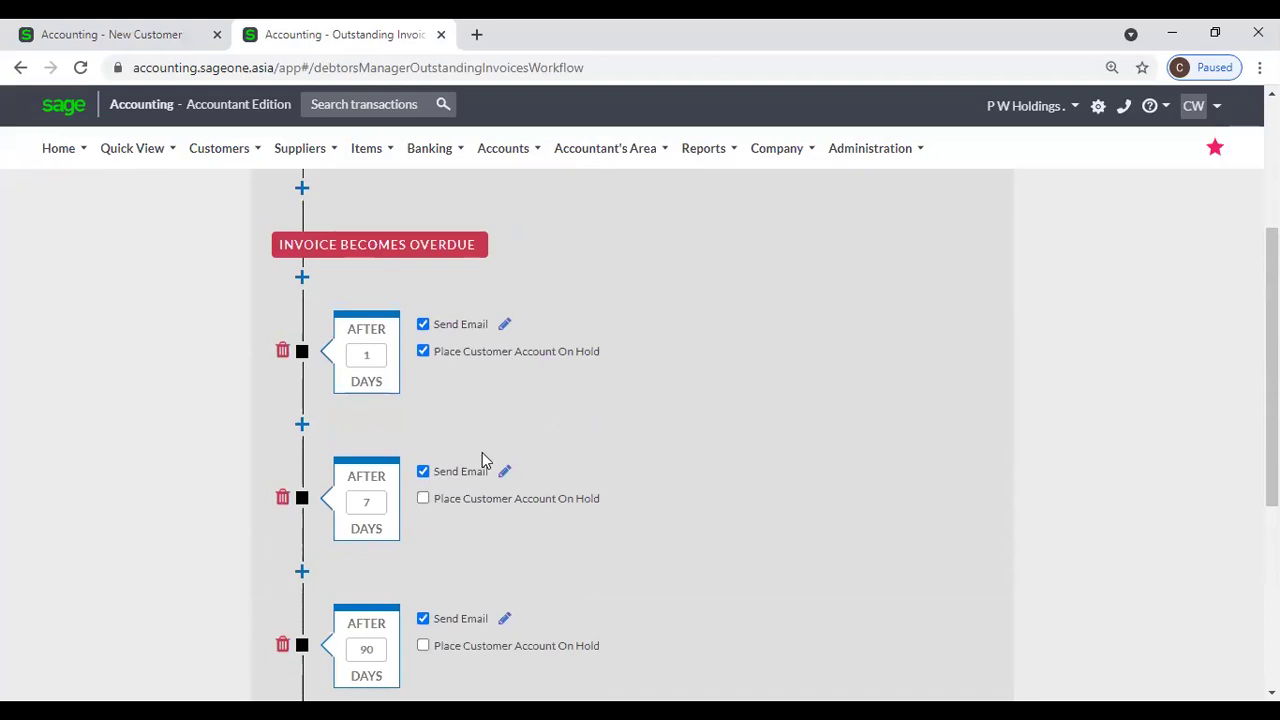
scroll(482, 460, "down", 4)
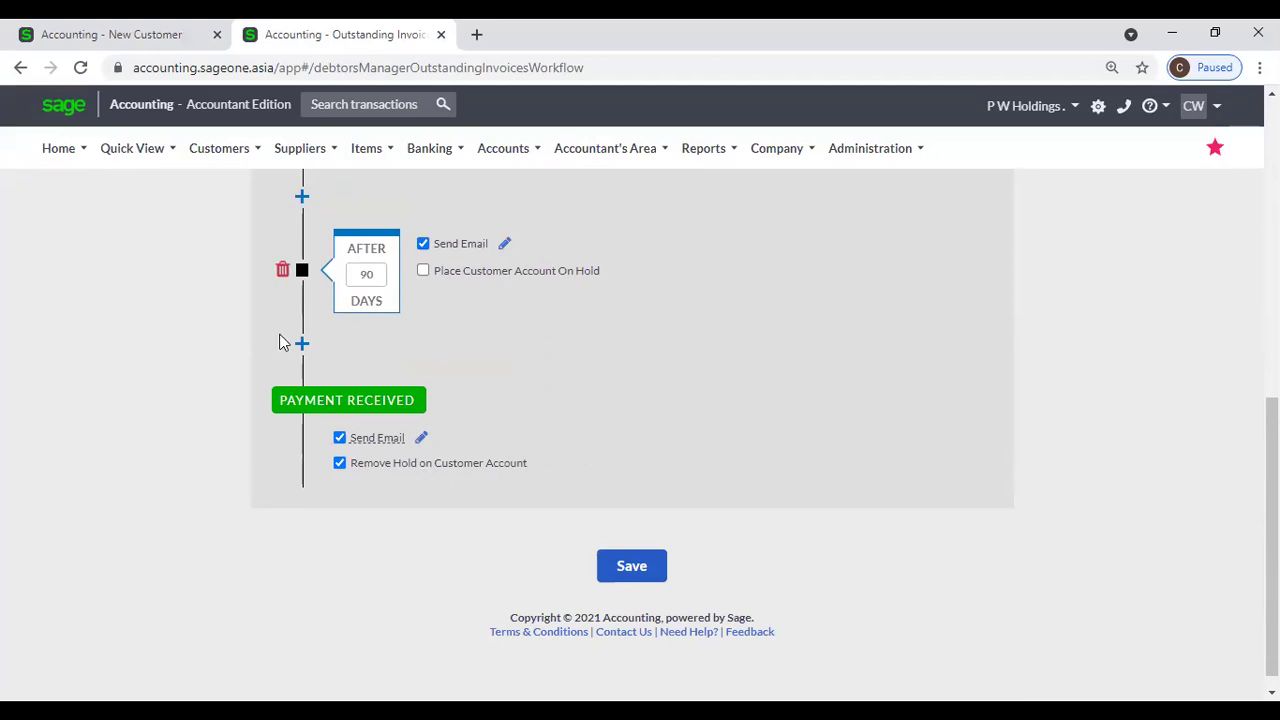
left_click(150, 35)
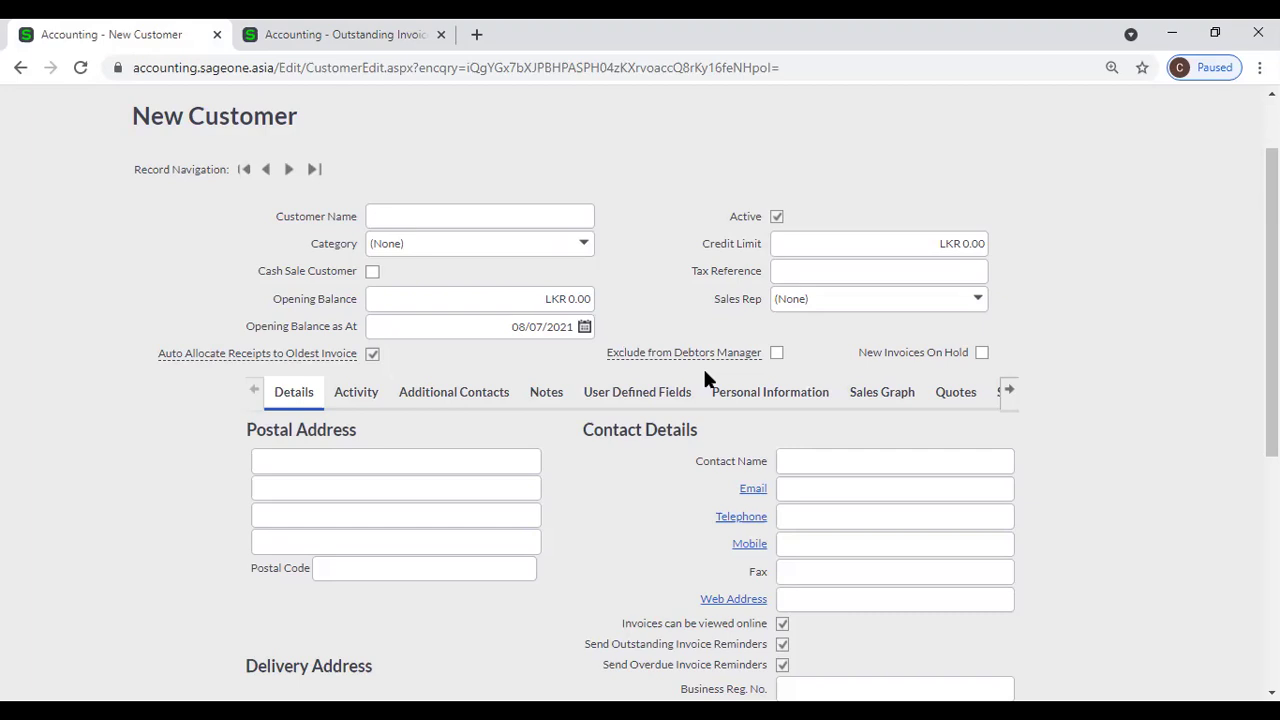
Toggle Exclude from Debtors Manager on and back off for the new customer, and turn on New Invoices On Hold
left_click(776, 353)
mouse_move(721, 355)
left_click(778, 357)
left_click(982, 352)
Look over the postal address, delivery address and contact detail fields on the new customer form
scroll(1147, 291, "down", 3)
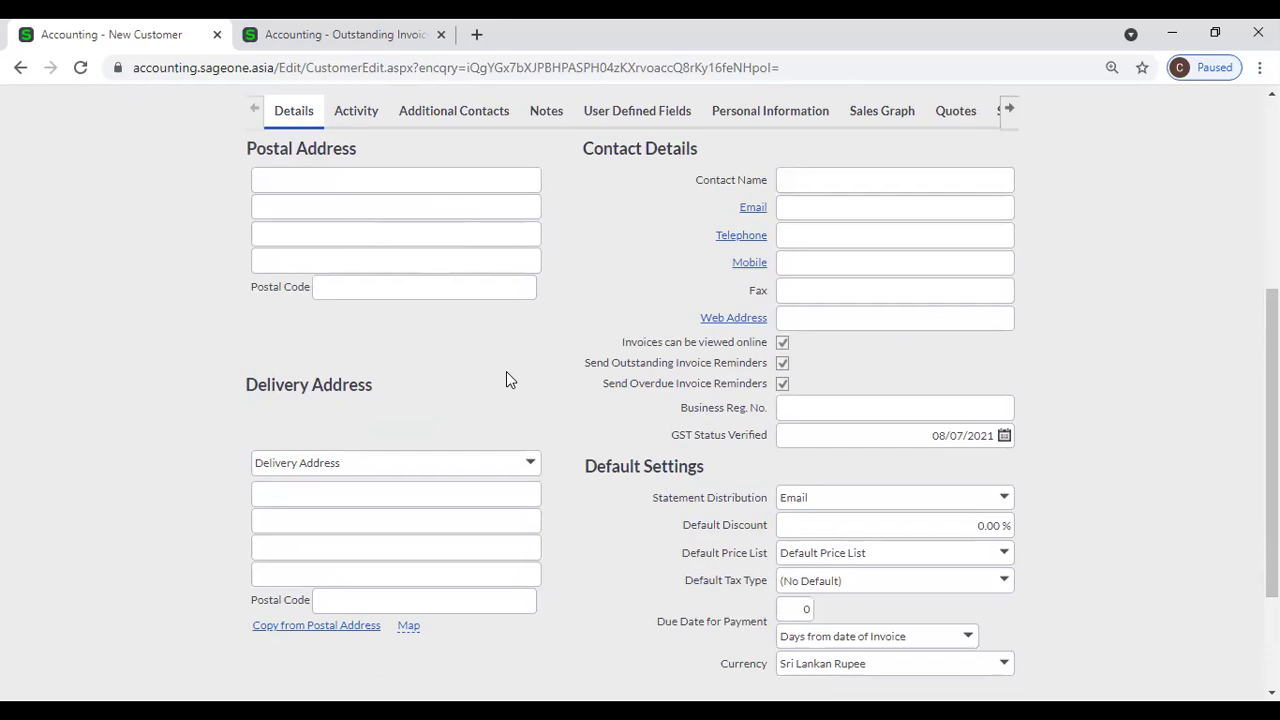
scroll(506, 380, "up", 2)
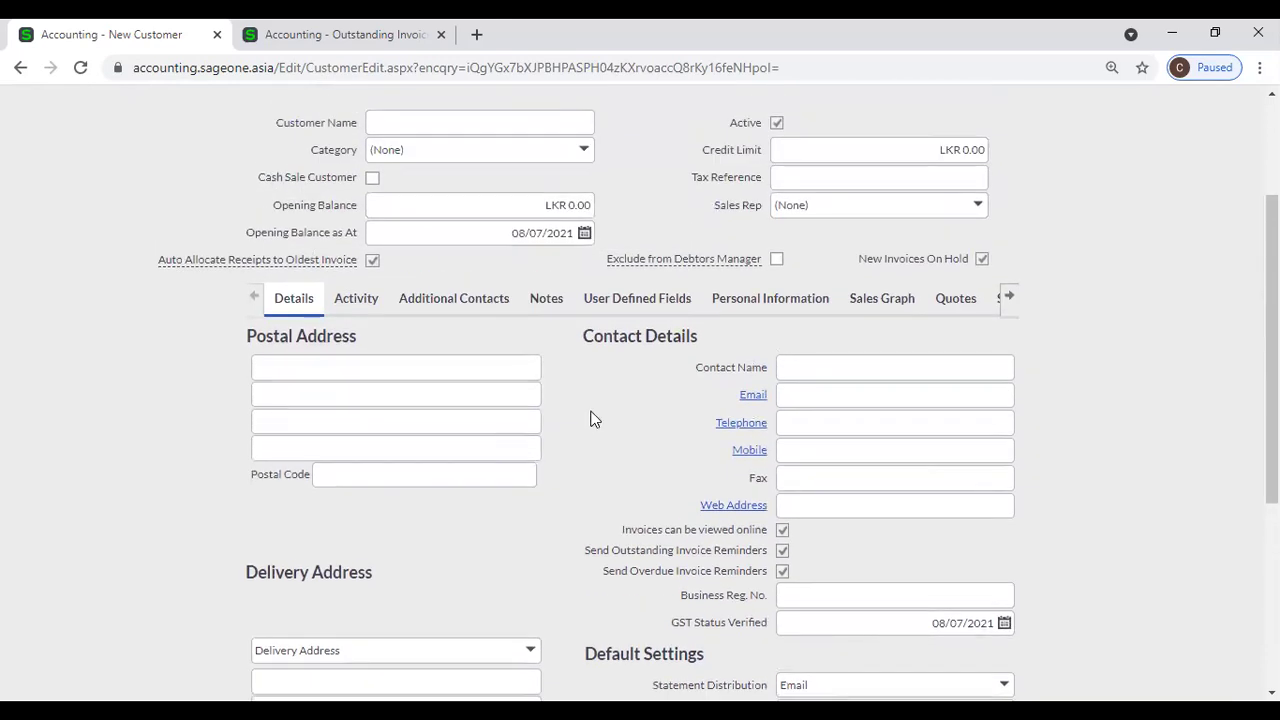
left_click(412, 368)
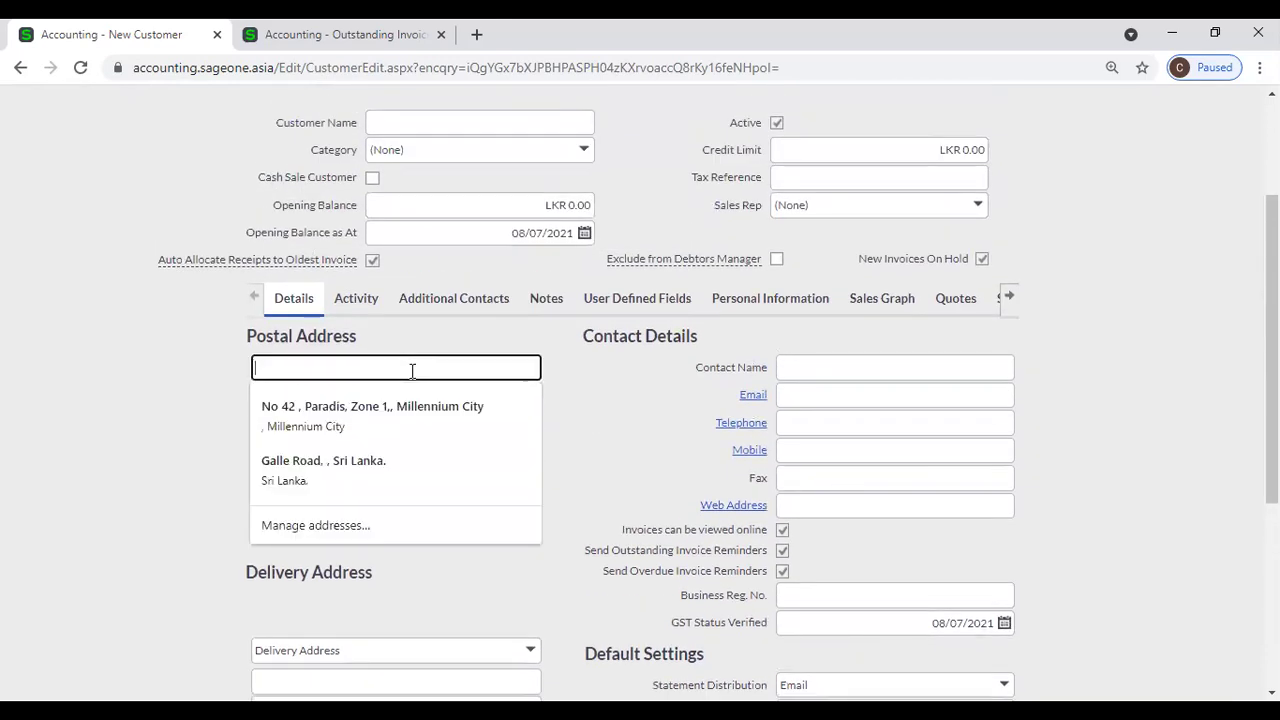
left_click(590, 418)
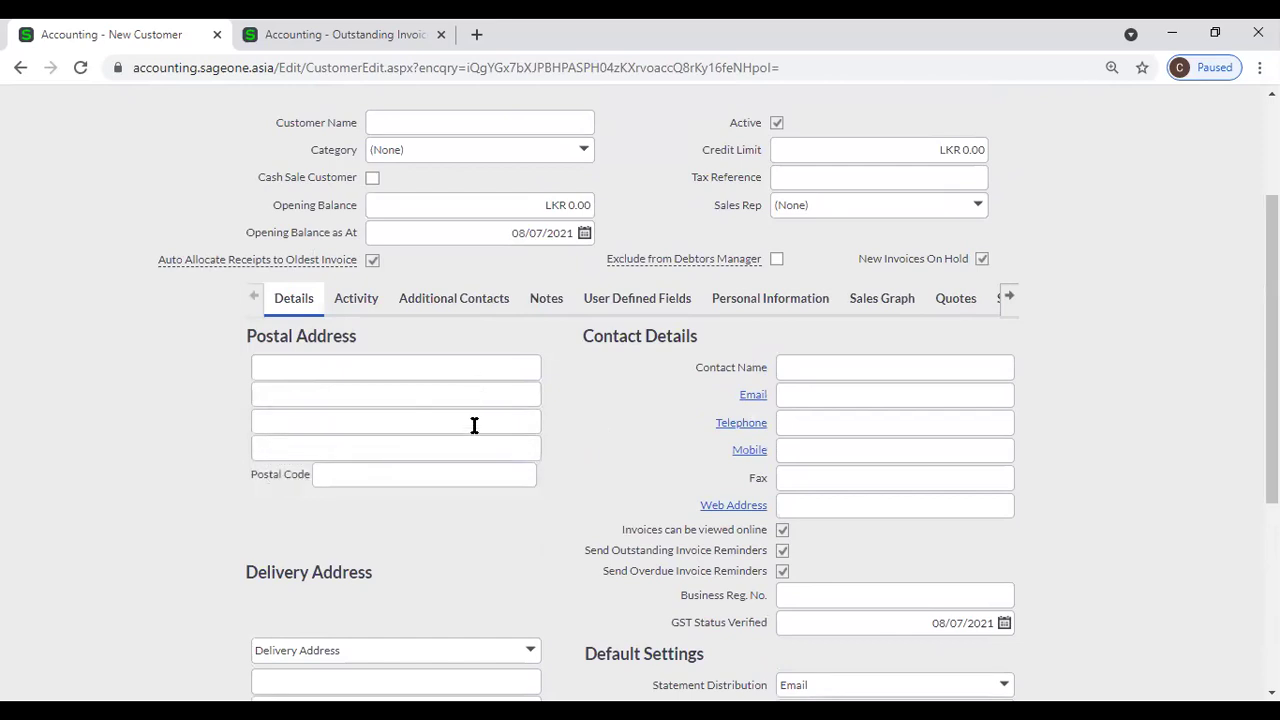
scroll(474, 428, "down", 2)
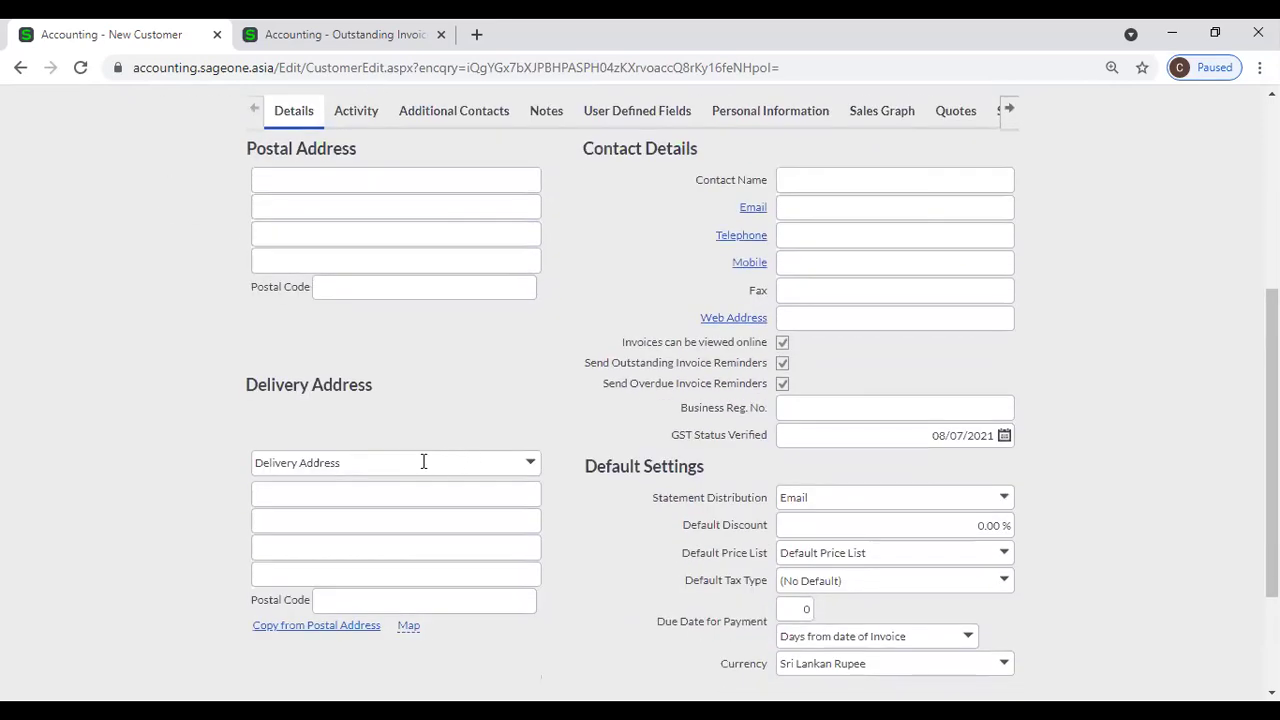
In the other browser tab, search the List of Customers for "oak" and open the Oak Integrated Systems (Pvt) Ltd record
left_click(332, 48)
scroll(249, 197, "up", 4)
mouse_move(209, 149)
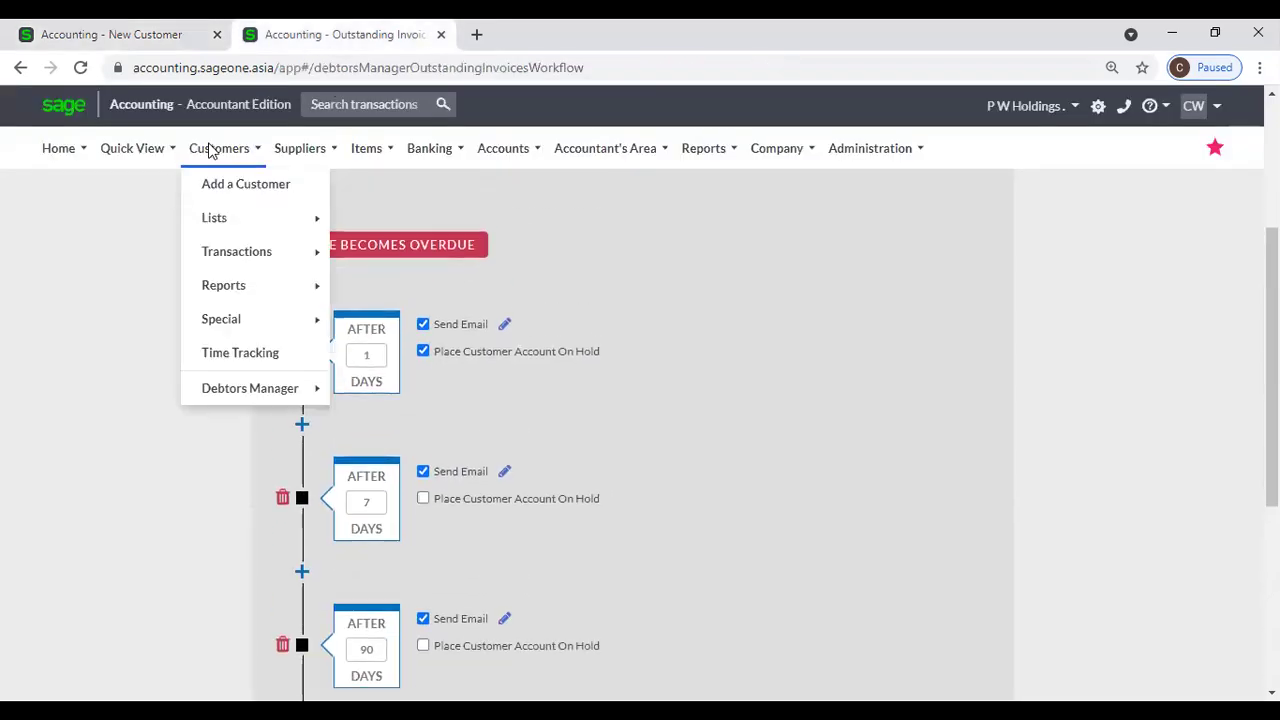
mouse_move(231, 219)
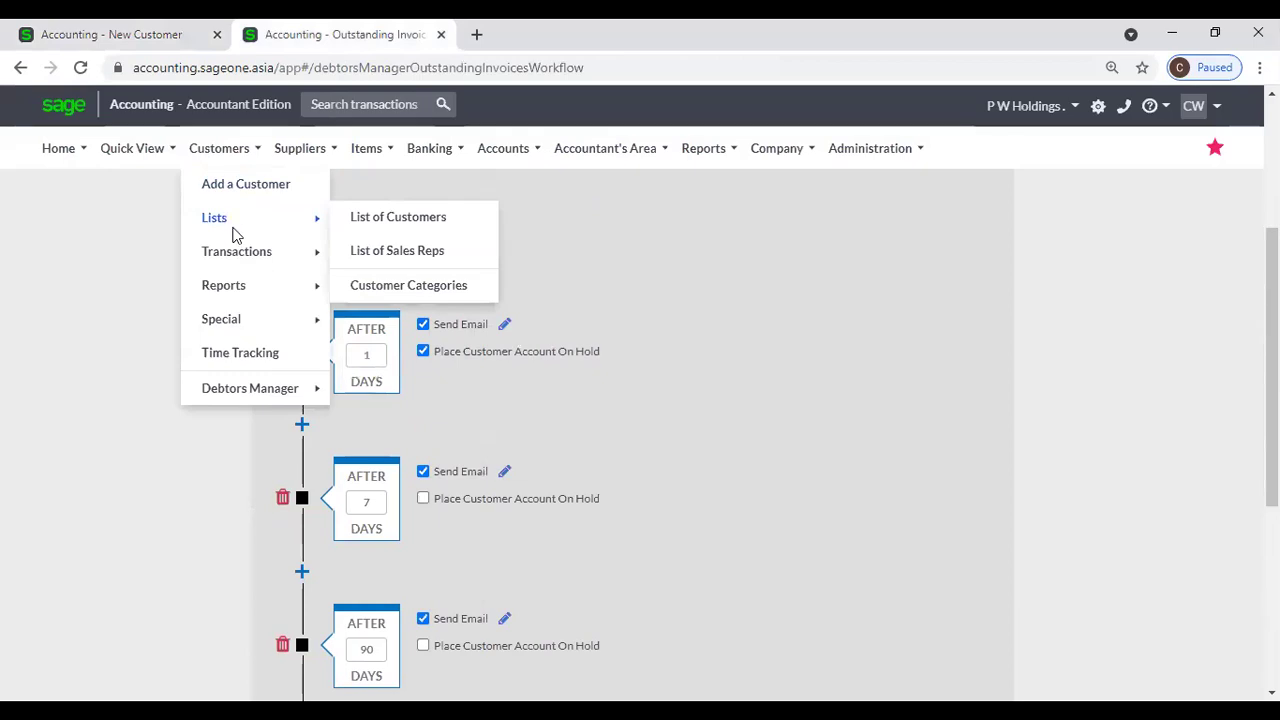
left_click(367, 225)
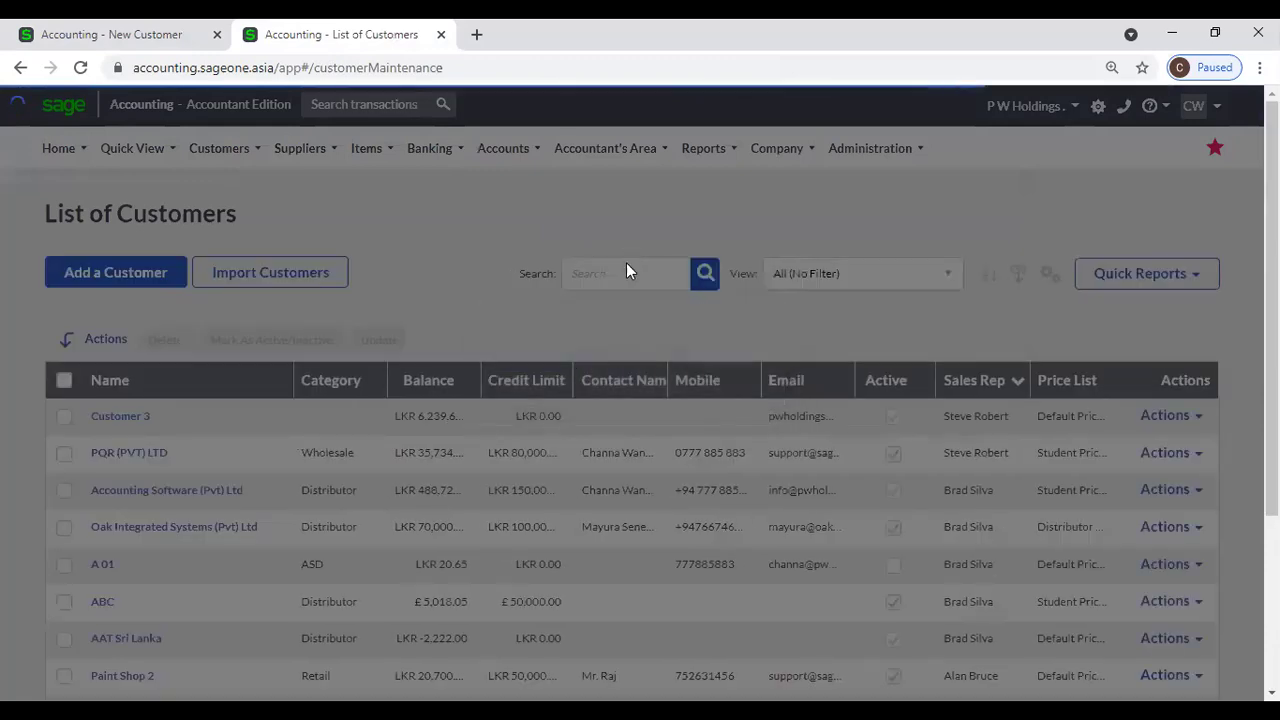
type("c")
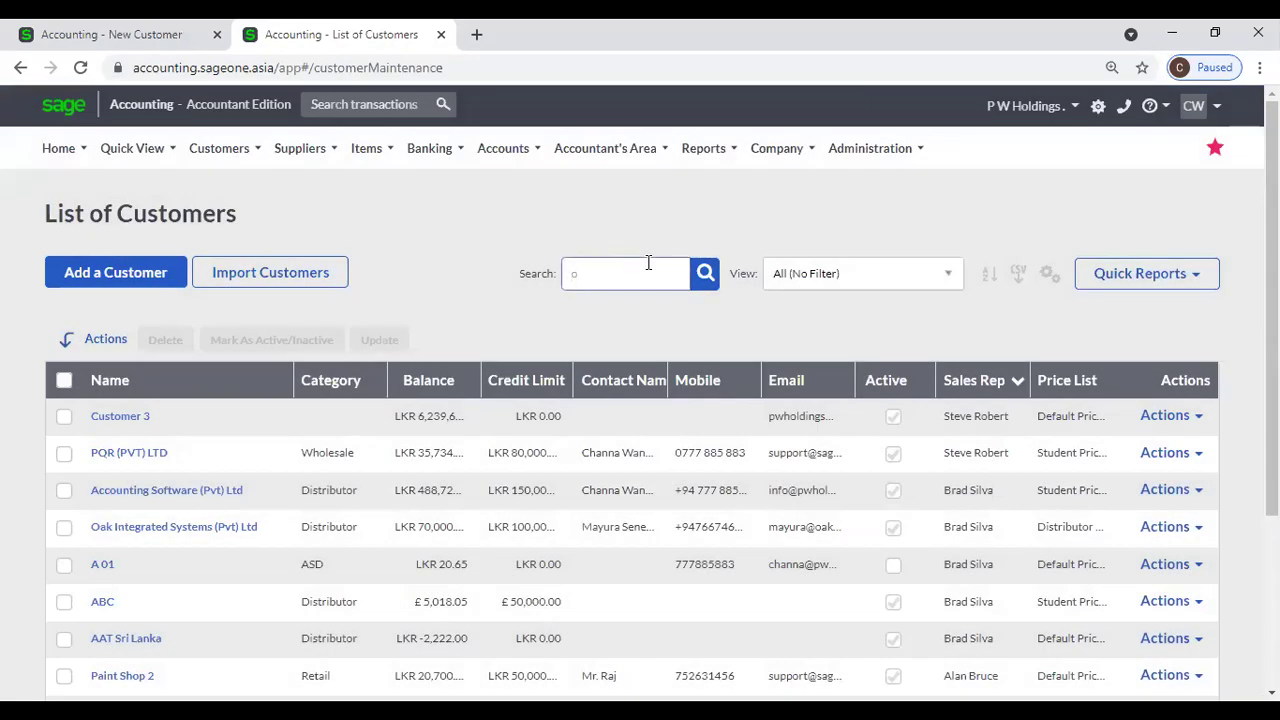
type("ak")
key("Return")
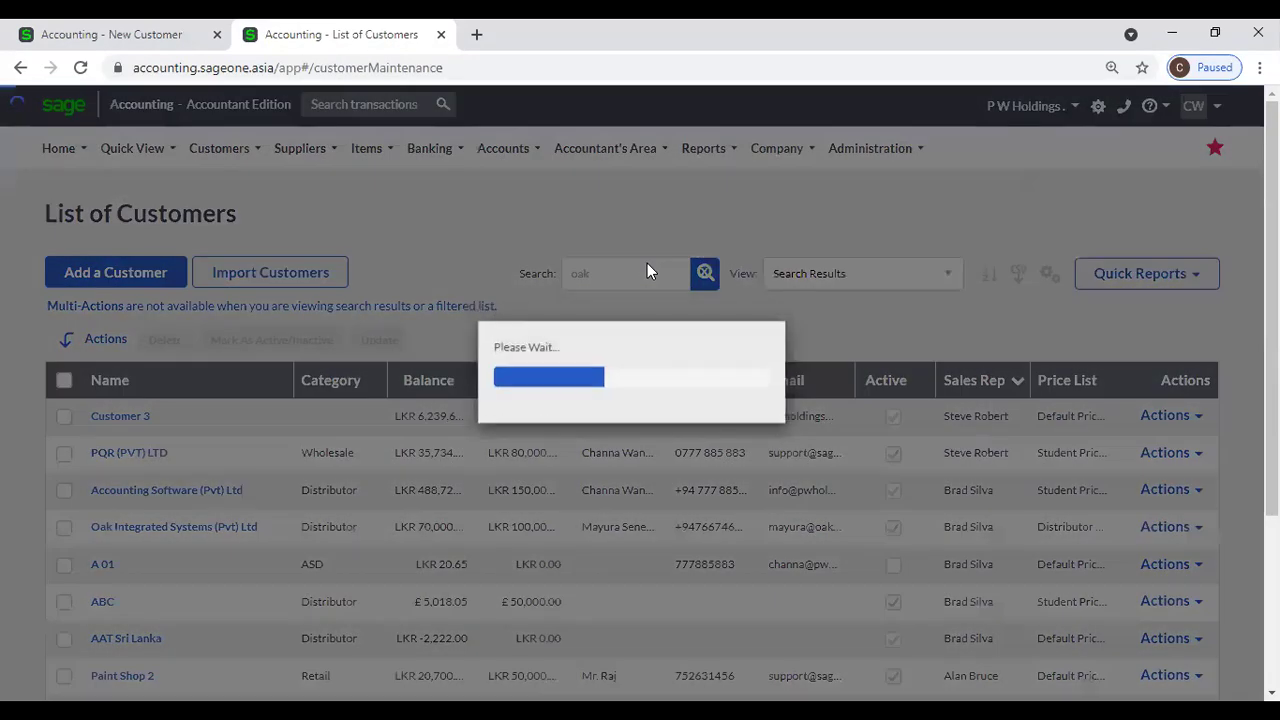
left_click(212, 420)
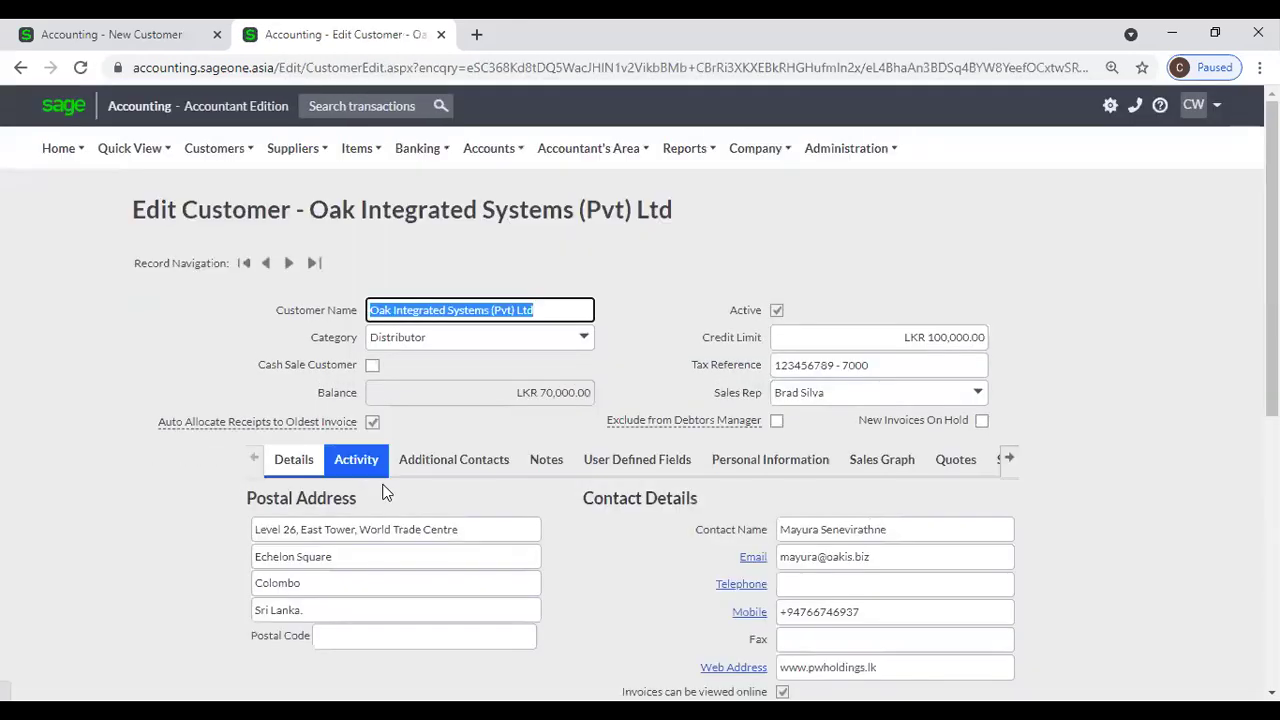
Copy the customer's postal address into the delivery address
scroll(586, 453, "down", 3)
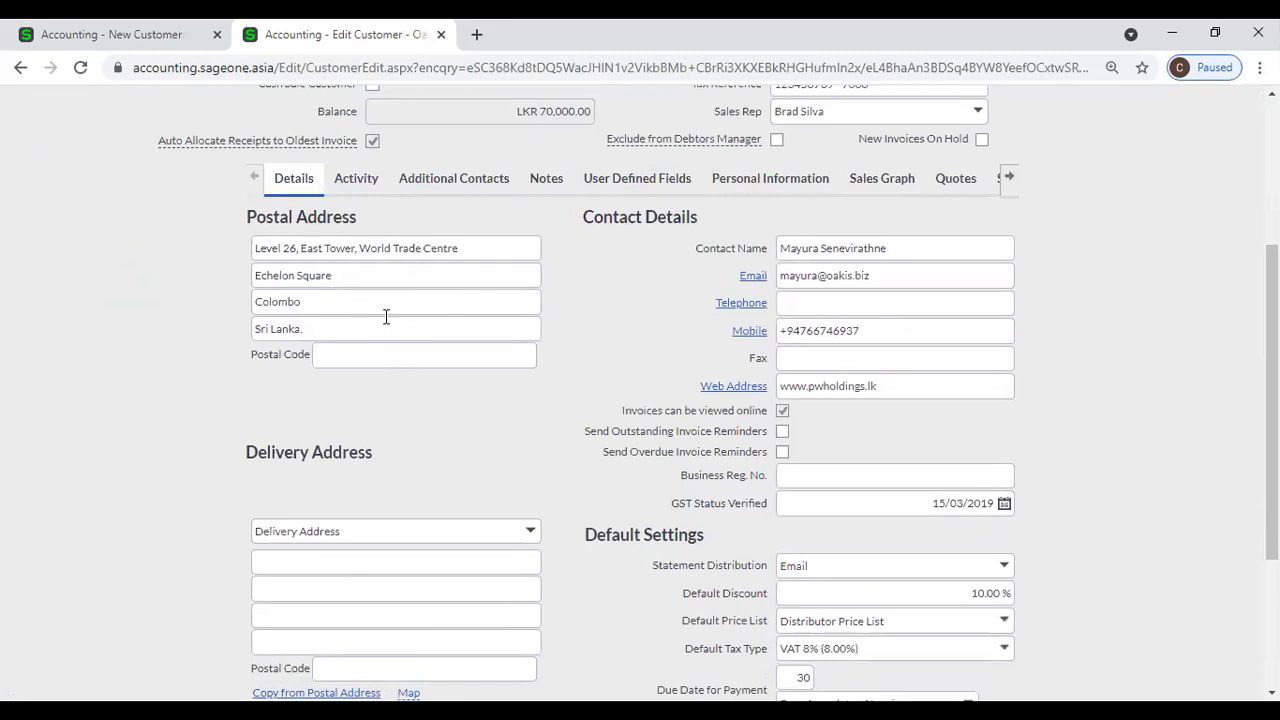
scroll(411, 337, "down", 1)
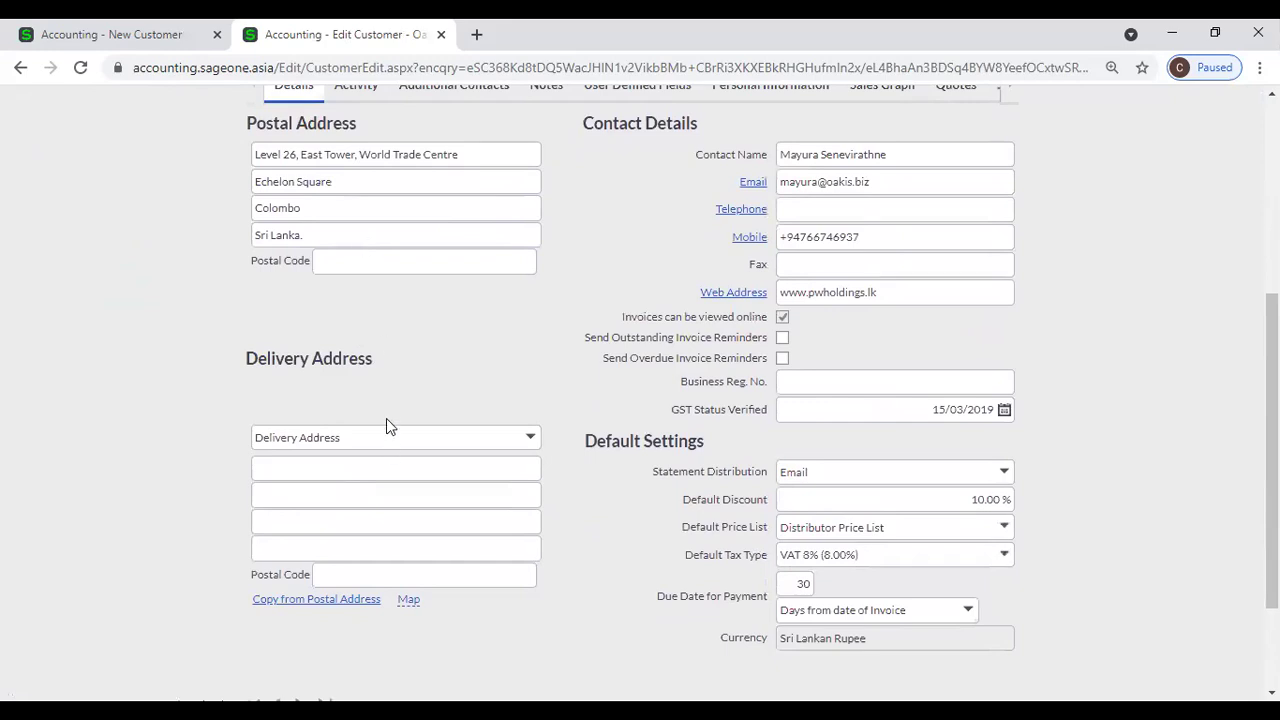
left_click(320, 600)
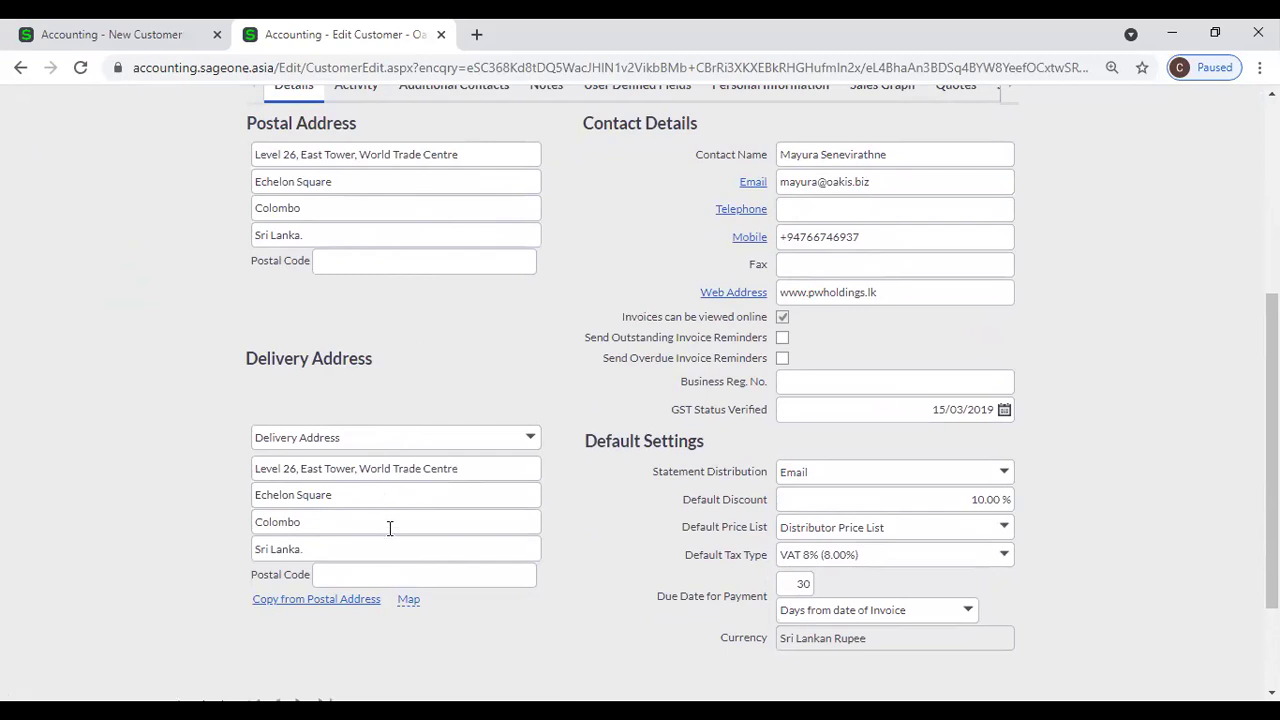
View the customer's delivery address in Google Maps, and return to the customer record's delivery address lines
mouse_move(413, 608)
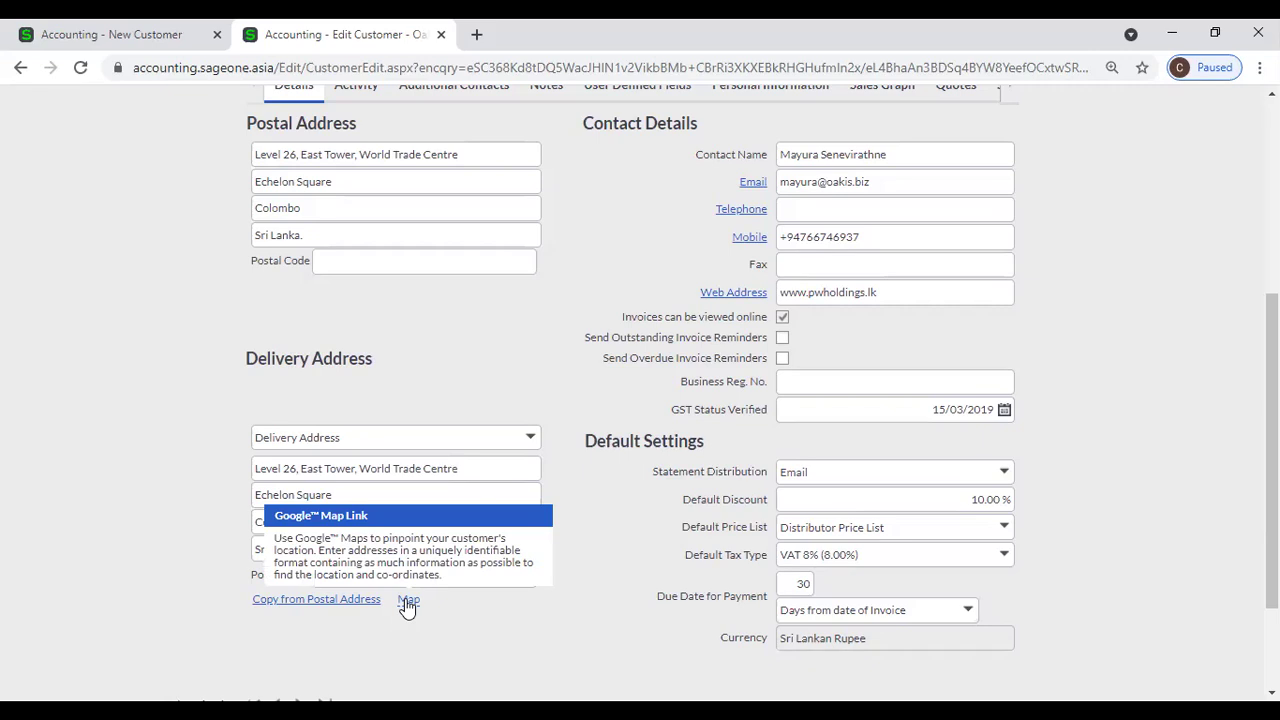
left_click(407, 603)
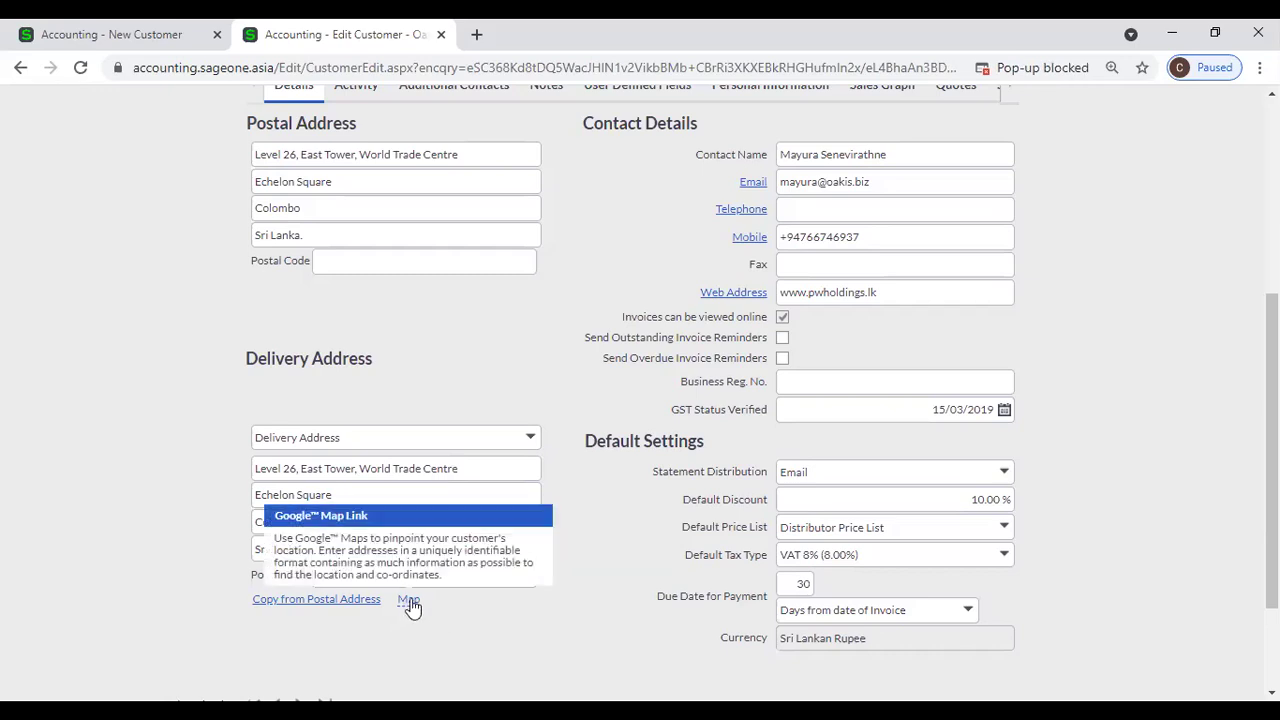
left_click(410, 601)
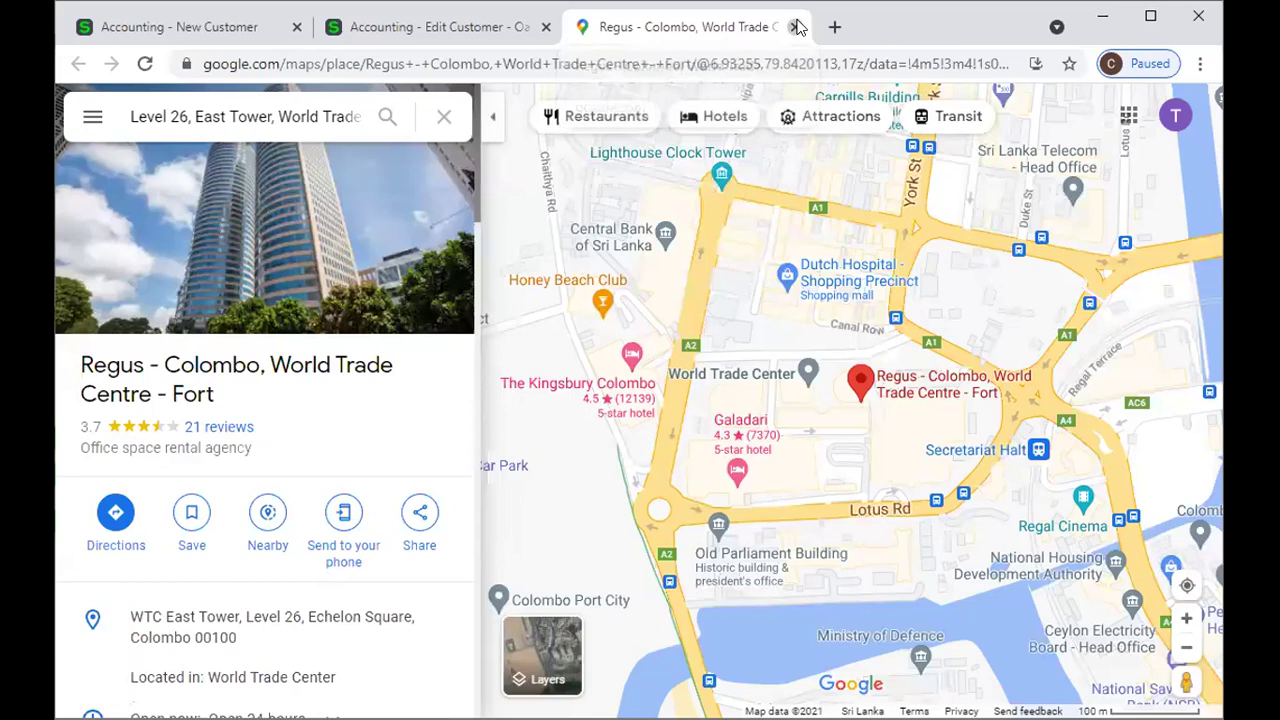
left_click(795, 27)
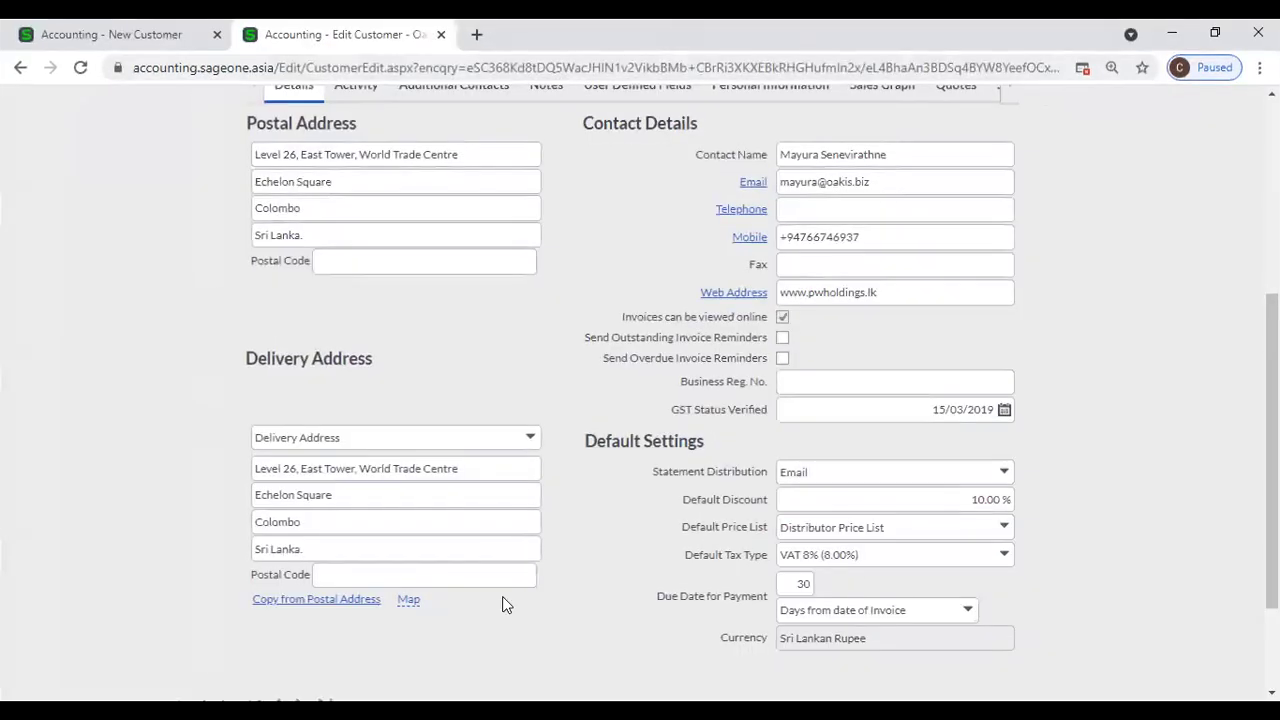
triple_click(348, 545)
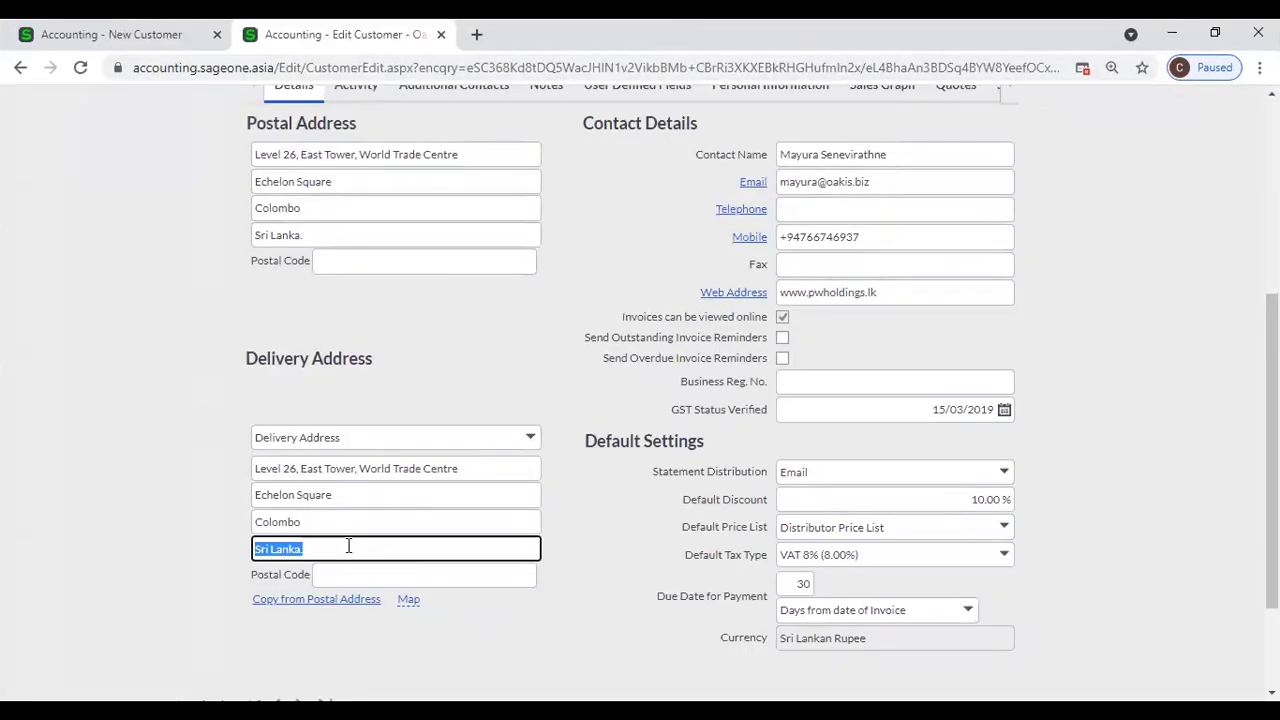
left_click(1107, 377)
Examine the contact name and email fields in the customer's contact details
scroll(1069, 358, "up", 1)
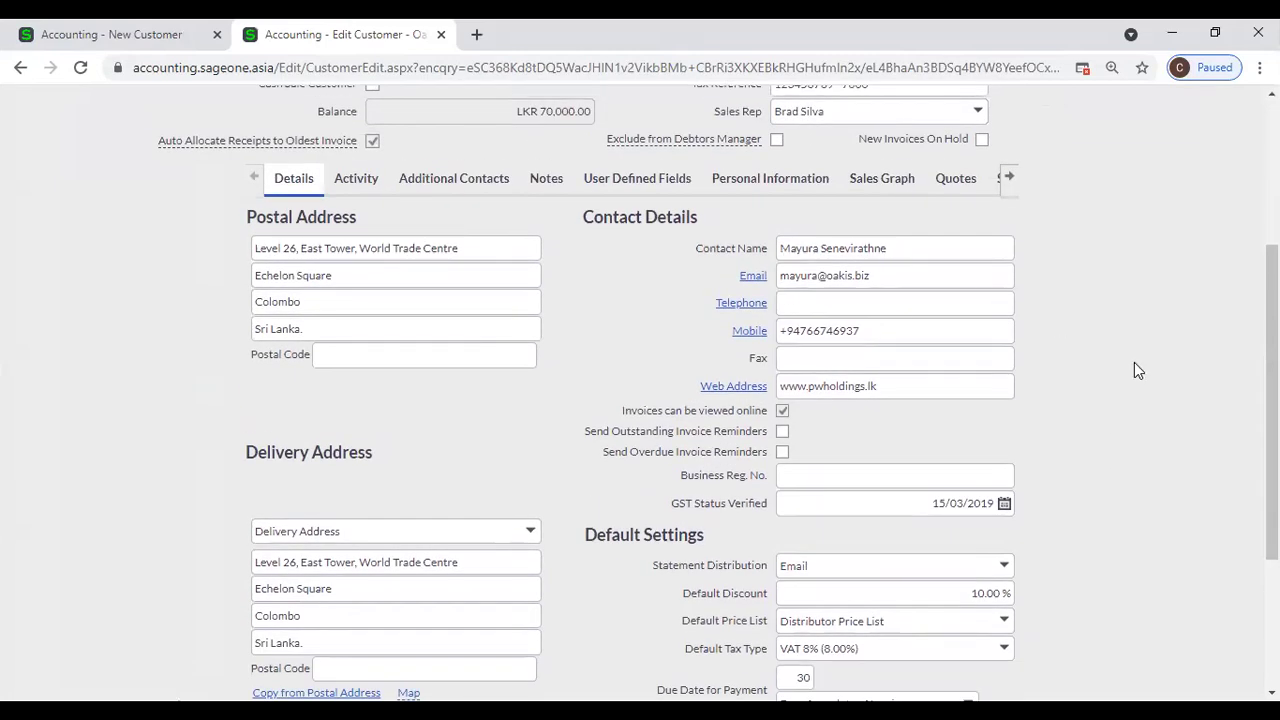
scroll(1135, 366, "up", 1)
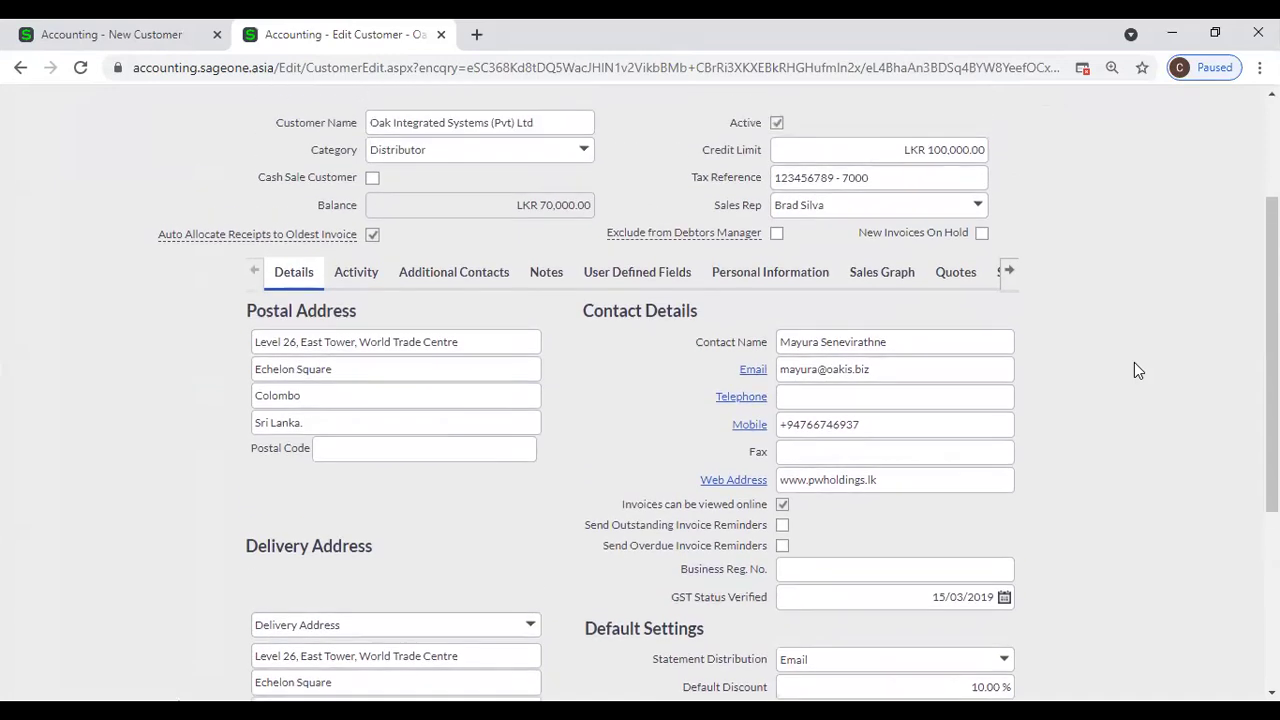
left_click(911, 341)
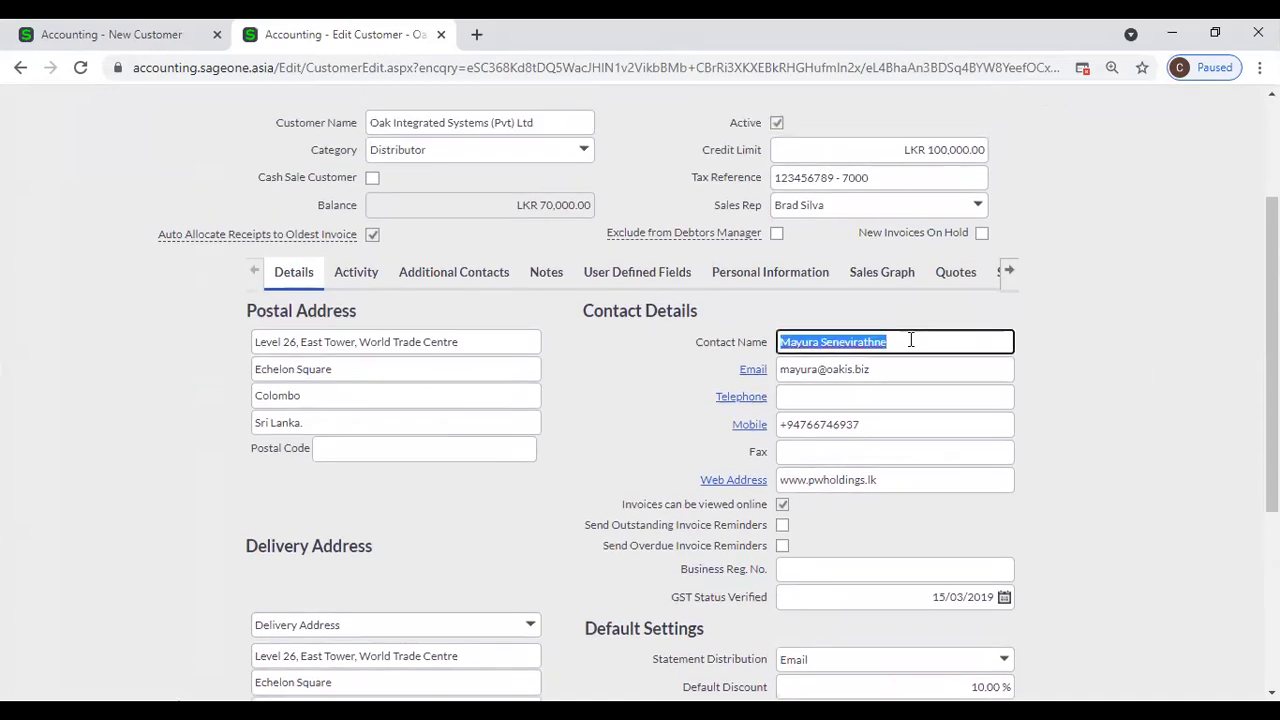
left_click(1105, 446)
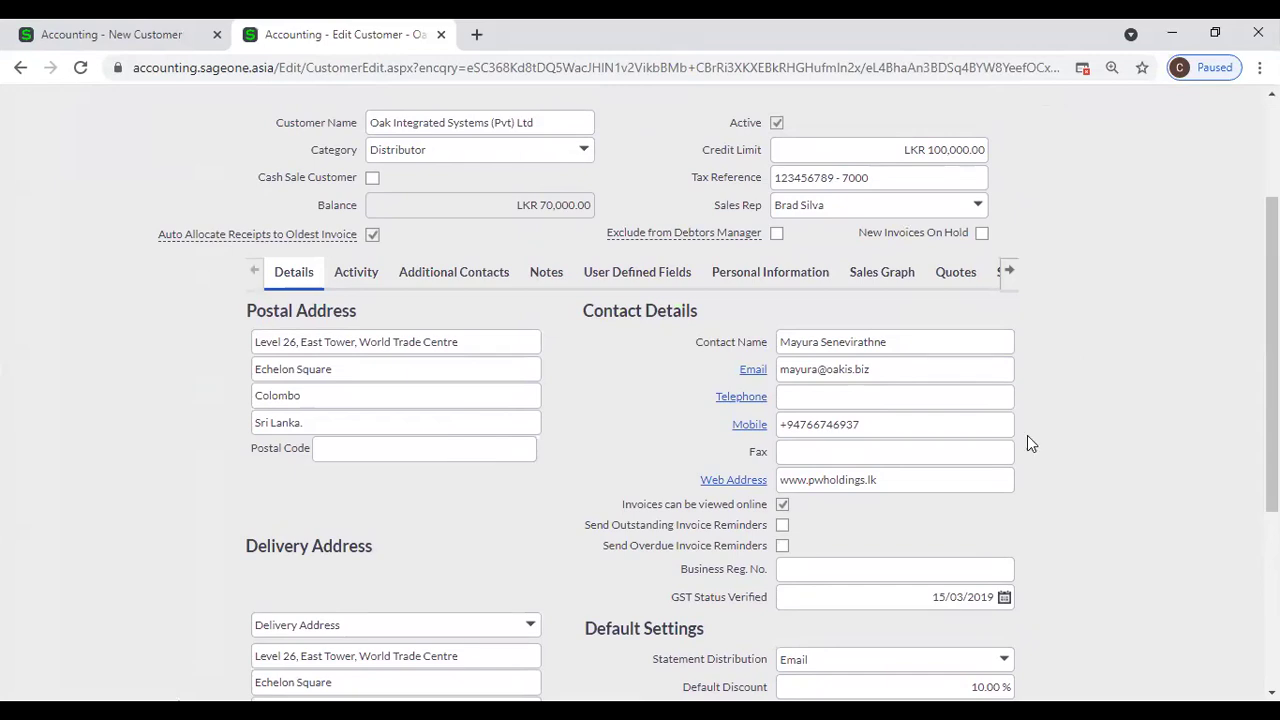
left_click(969, 376)
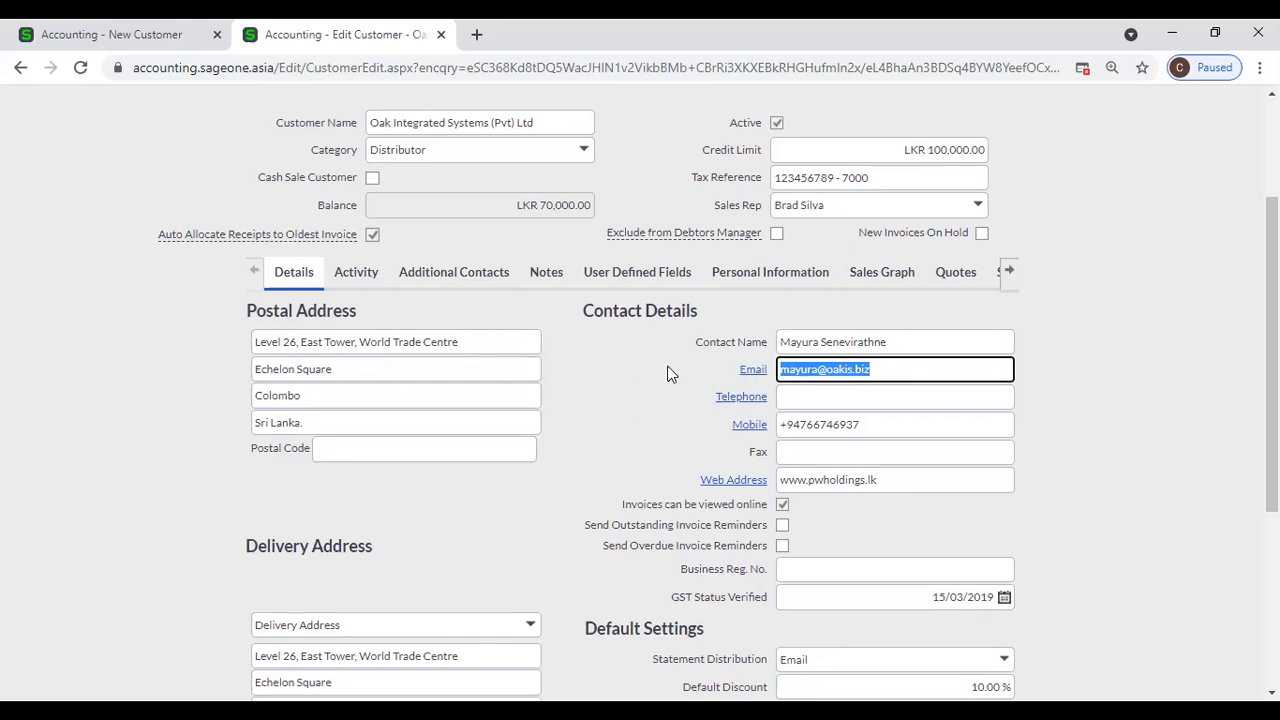
left_click(1226, 411)
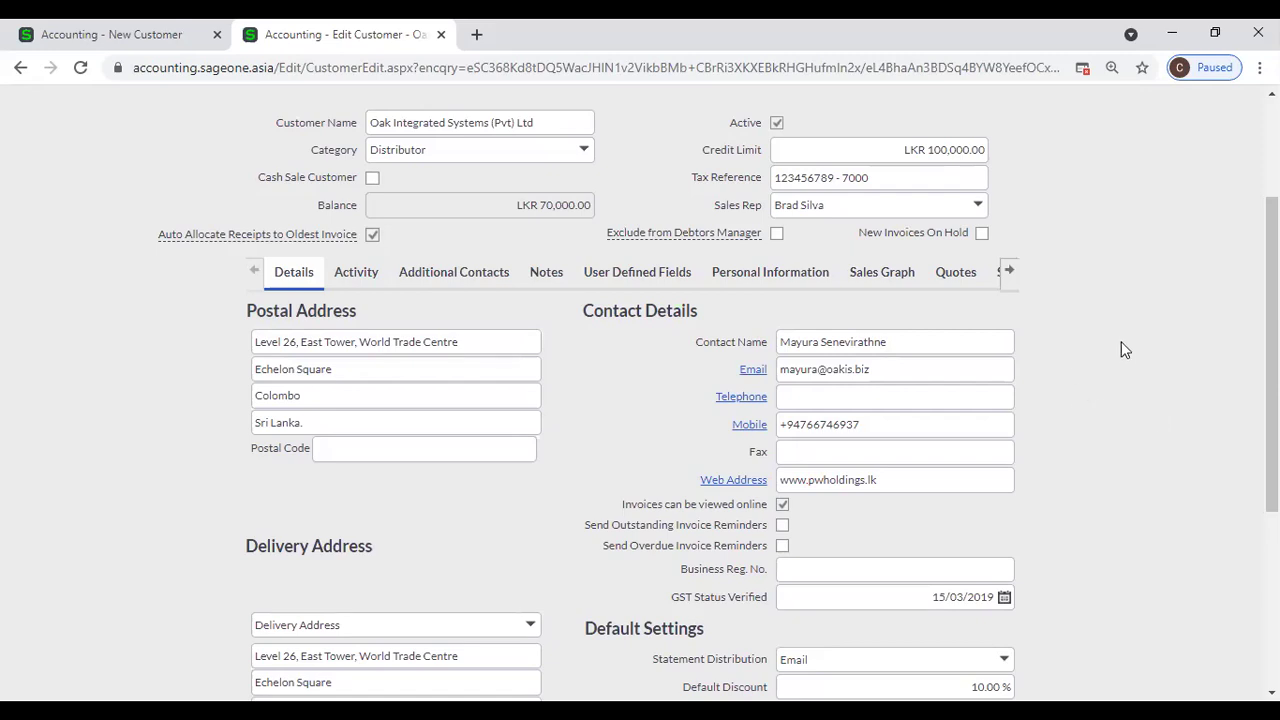
Try the email and mobile links in the customer's contact details, declining to open Skype for the call
left_click(752, 375)
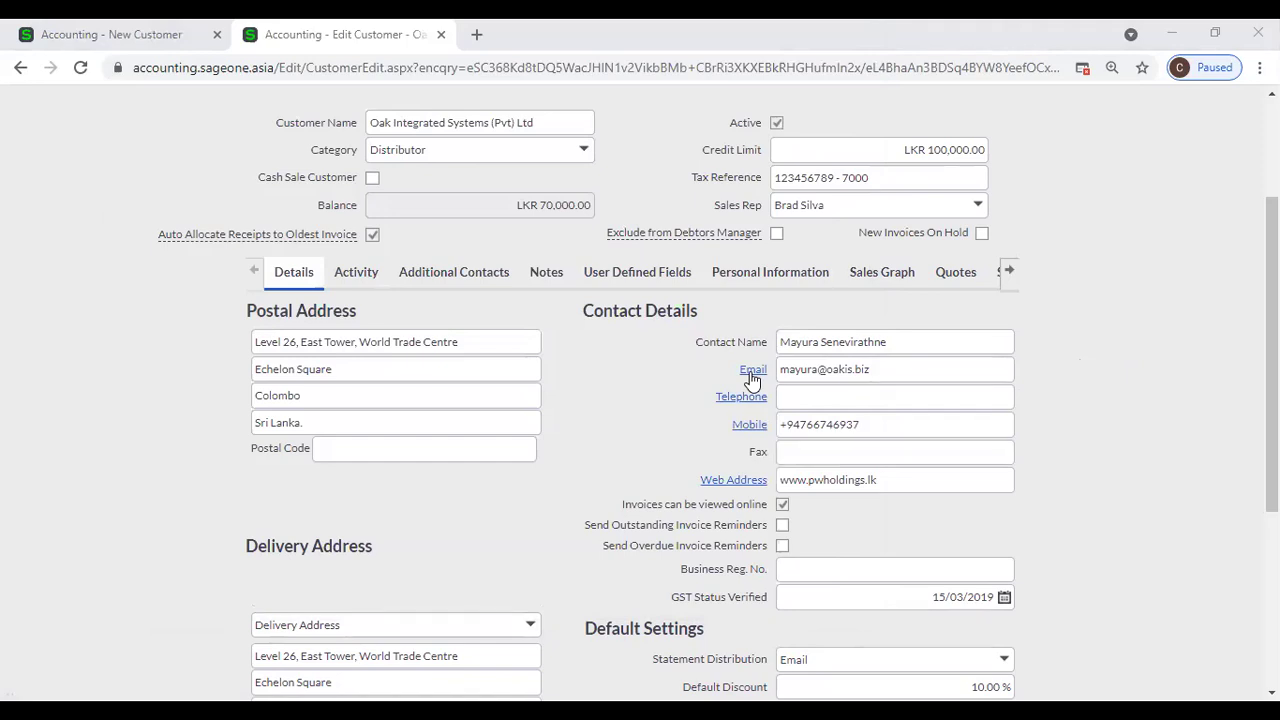
left_click(1111, 409)
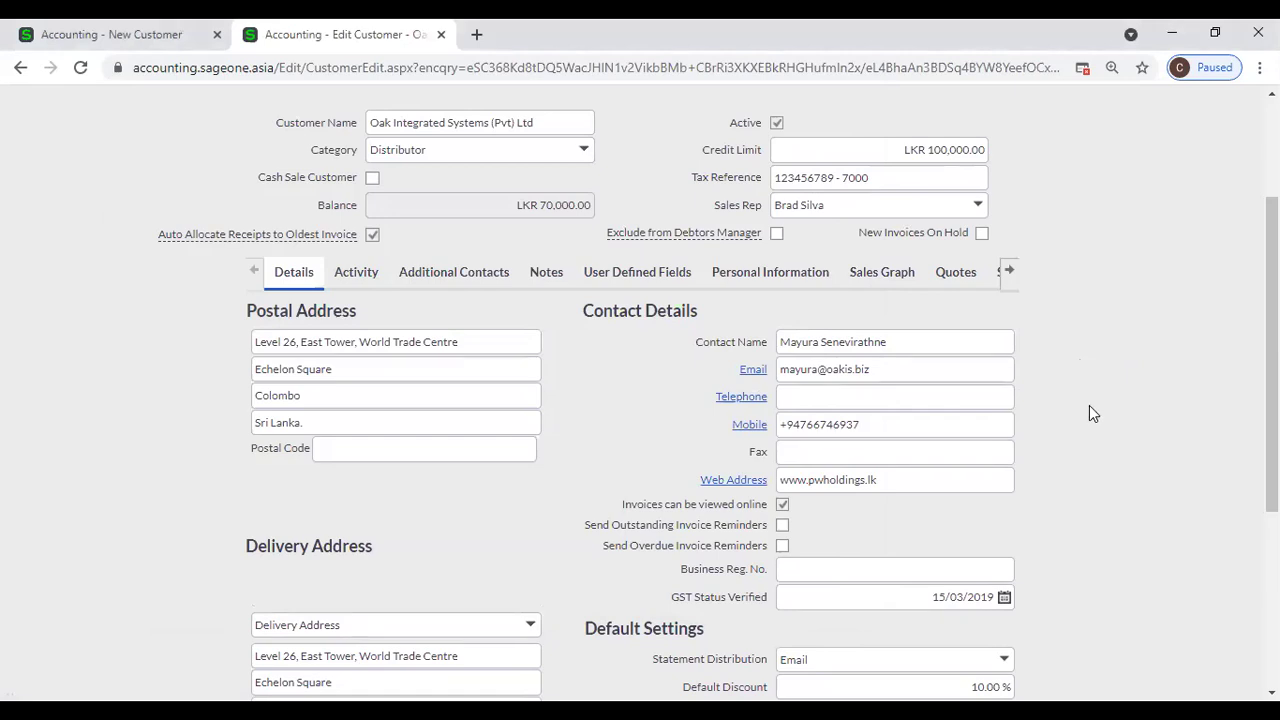
left_click(751, 433)
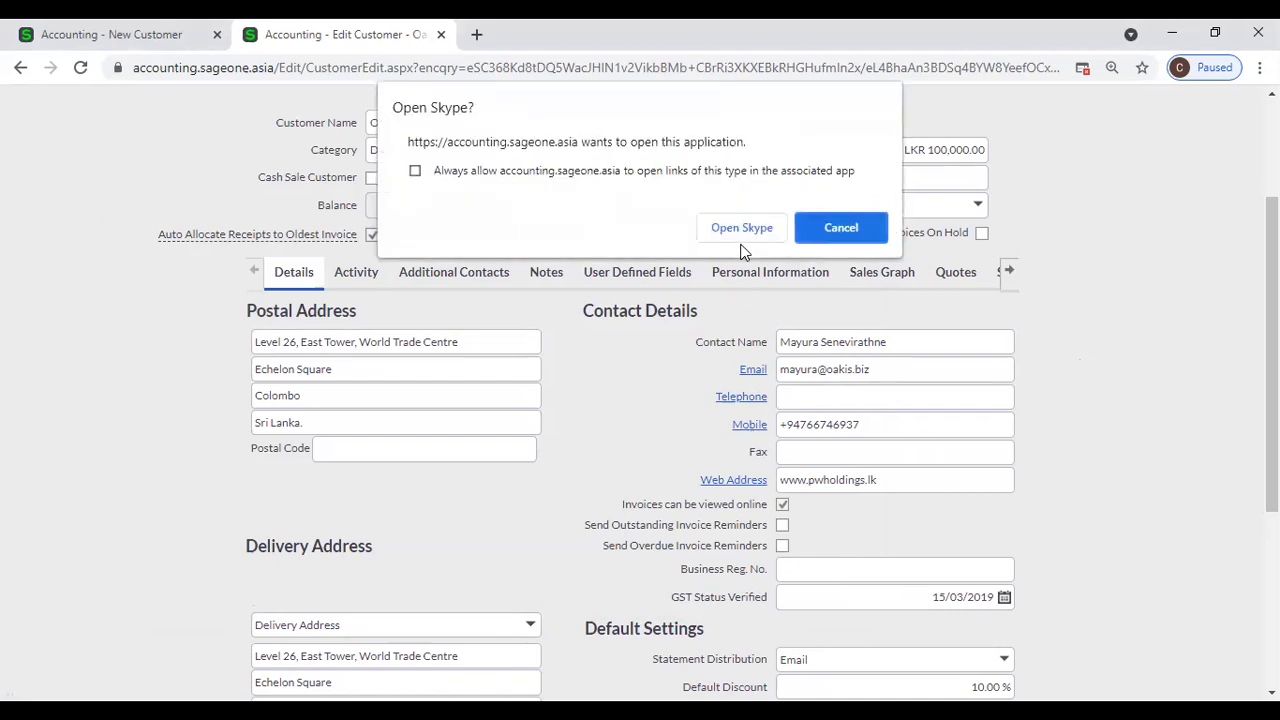
left_click(872, 236)
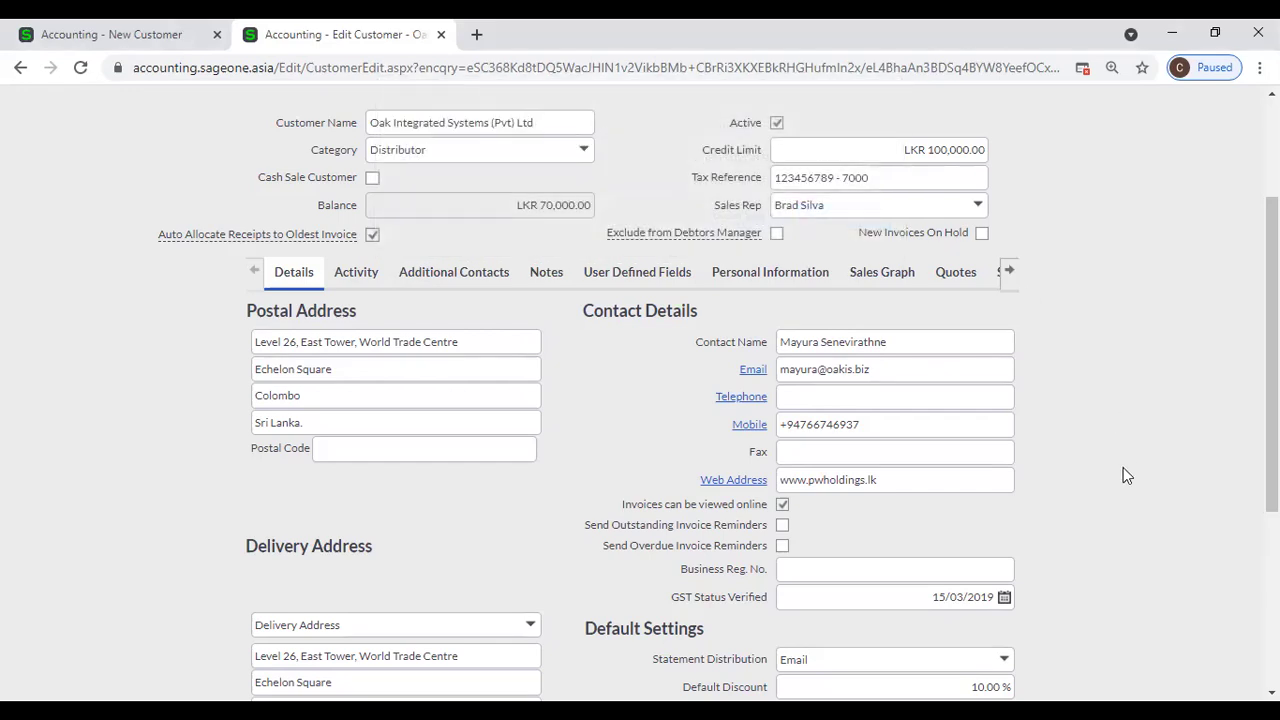
View the website linked from the customer's web address, and close it to return to the customer record
scroll(1123, 467, "down", 1)
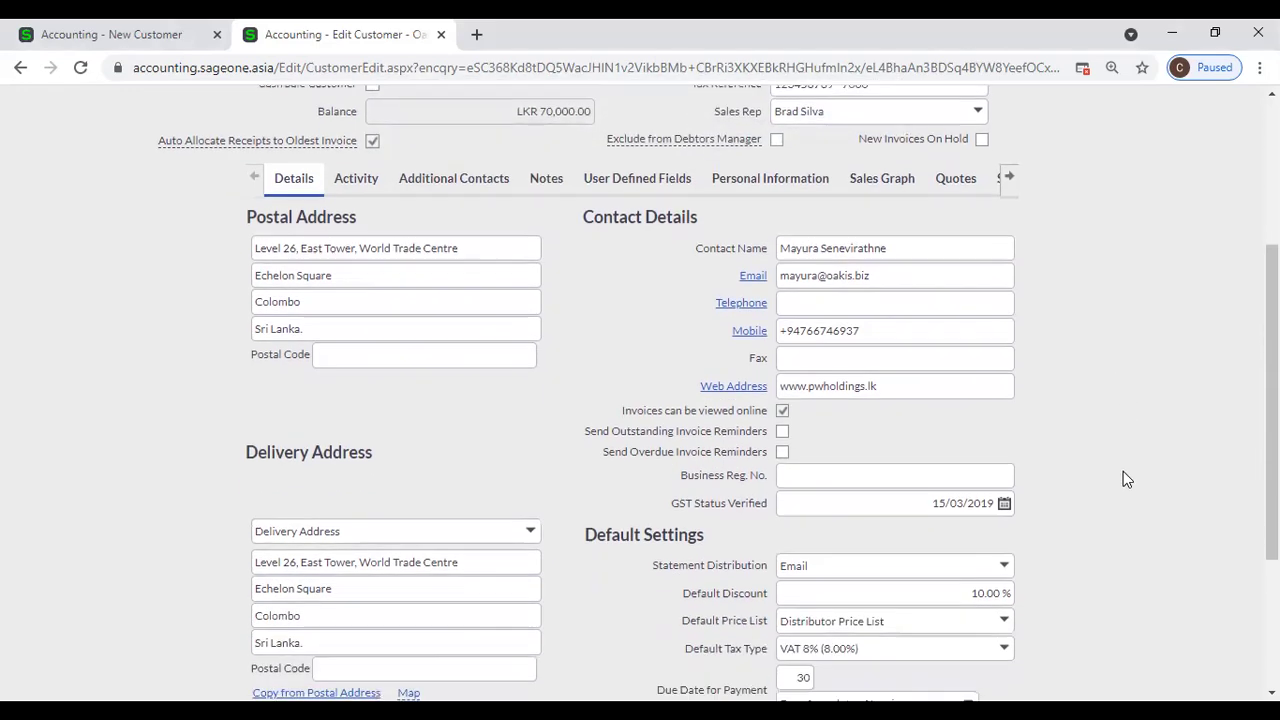
left_click(750, 391)
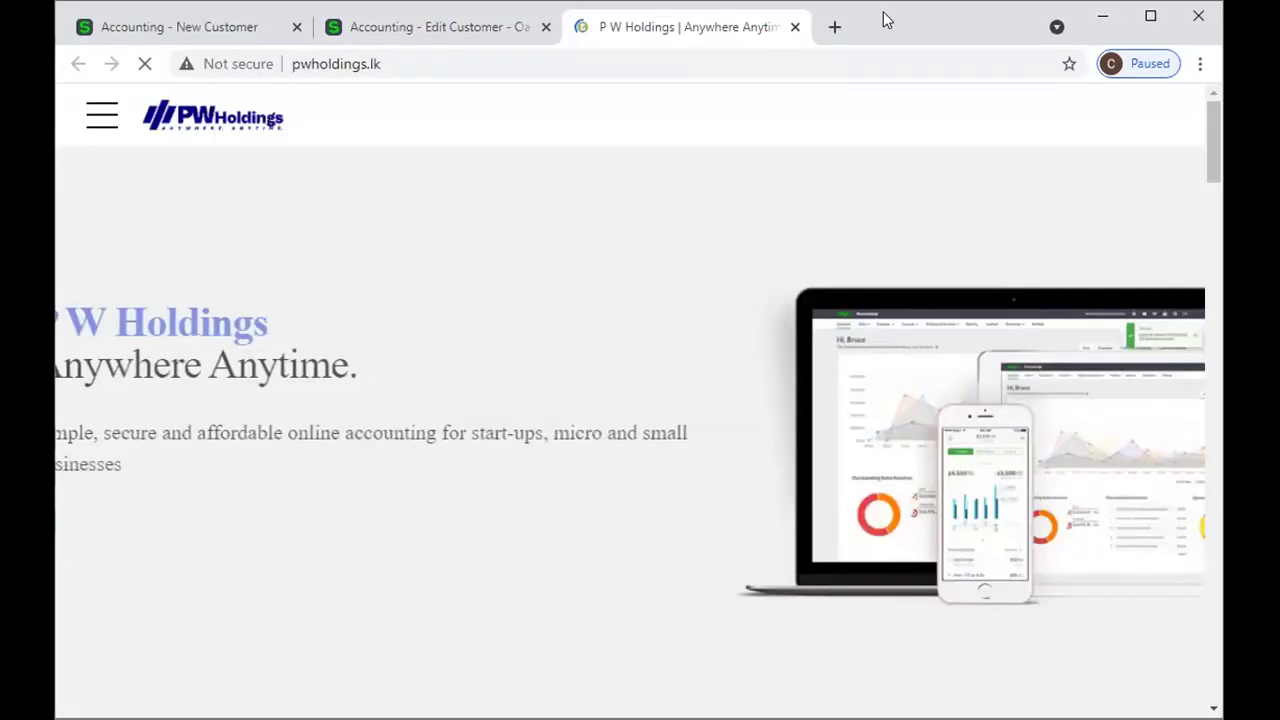
left_click(795, 27)
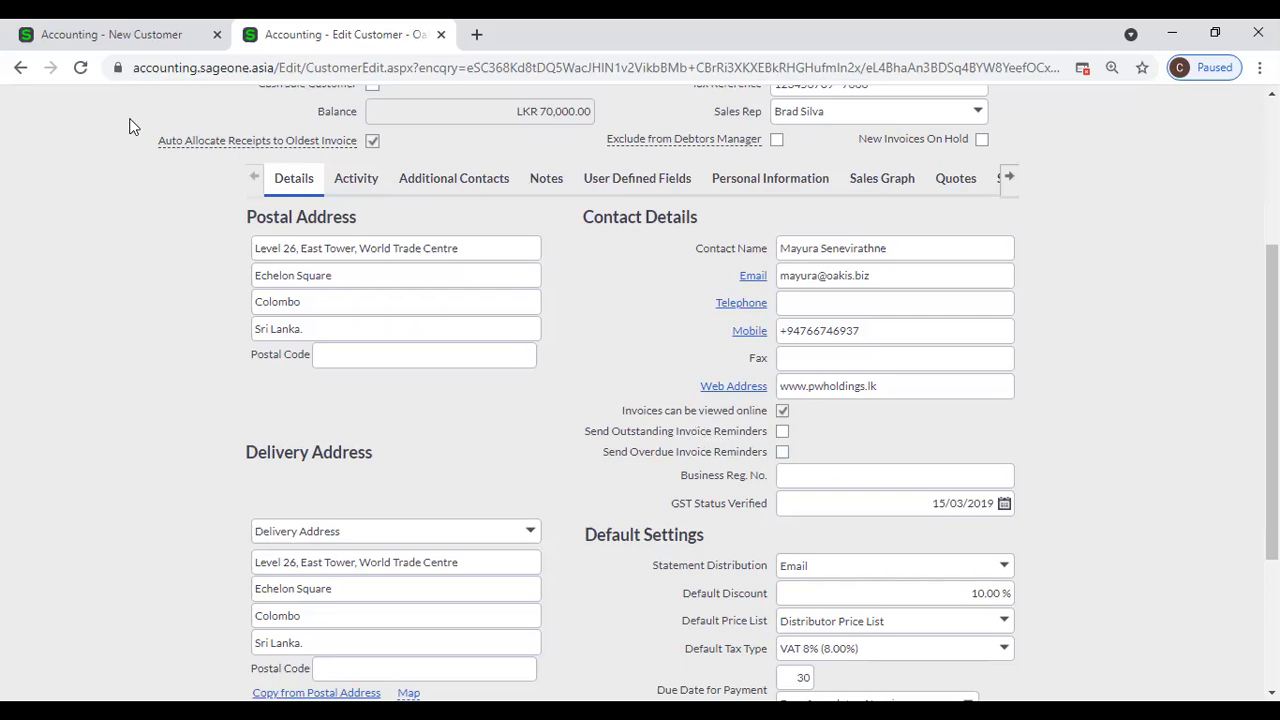
From the new customer form's browser tab, open the Customer Zone section of Company Settings
left_click(126, 36)
scroll(116, 185, "up", 4)
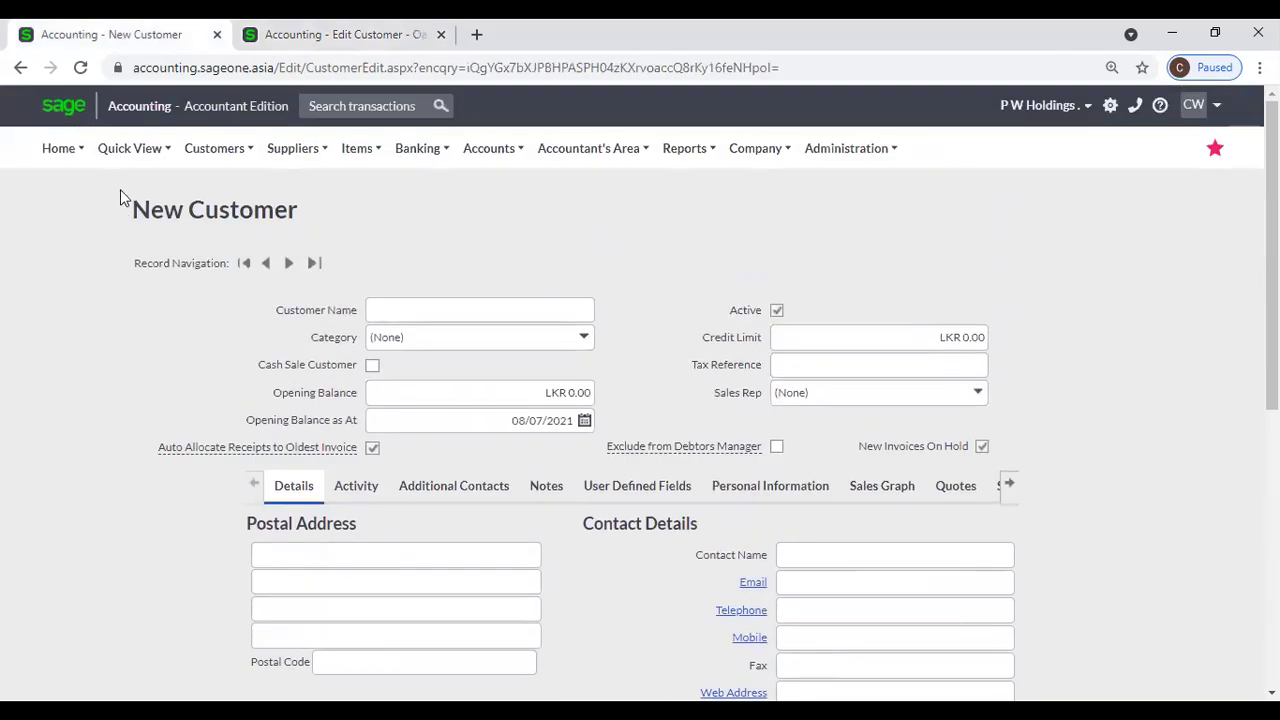
mouse_move(755, 150)
left_click(757, 216)
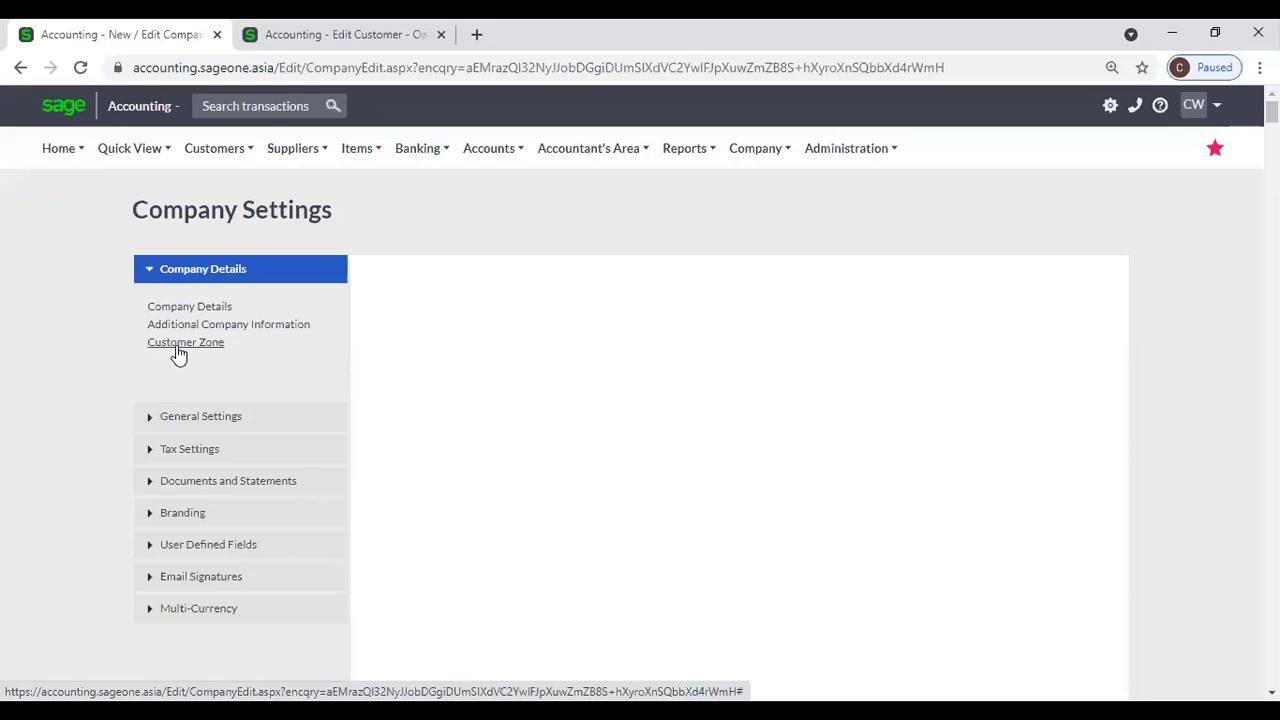
left_click(178, 348)
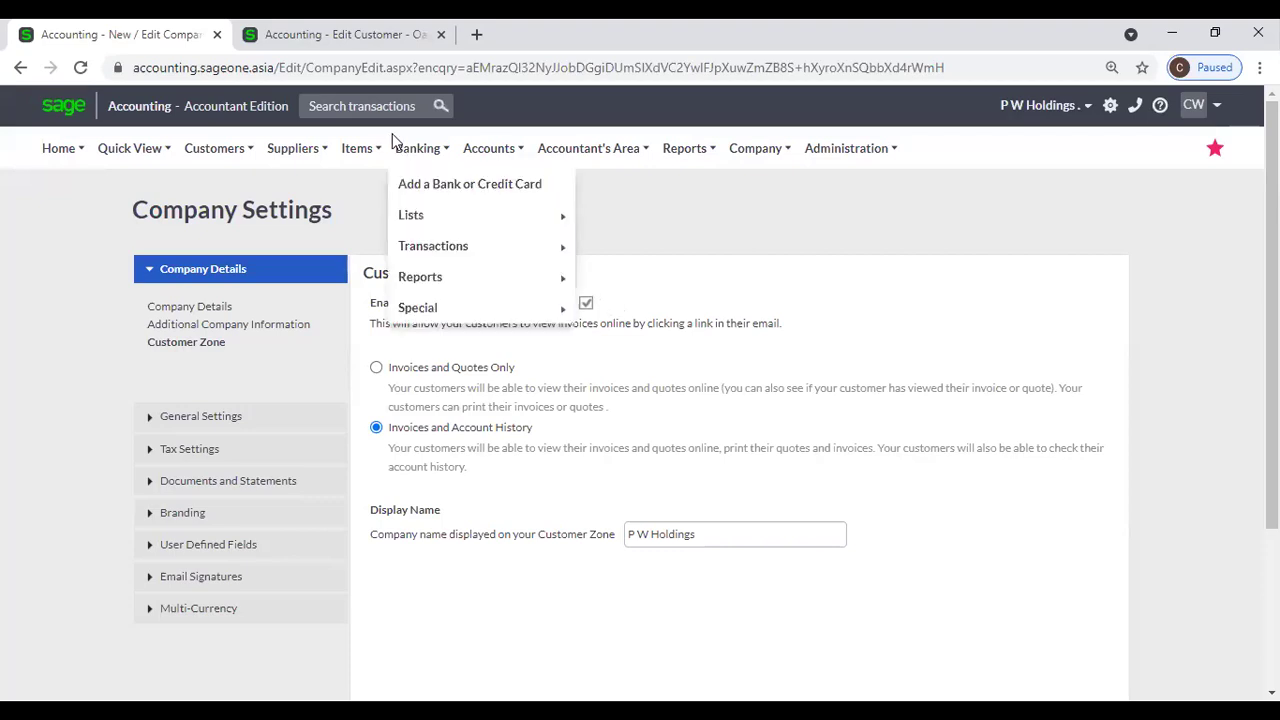
Return to the open customer record and turn off online viewing of invoices
left_click(340, 36)
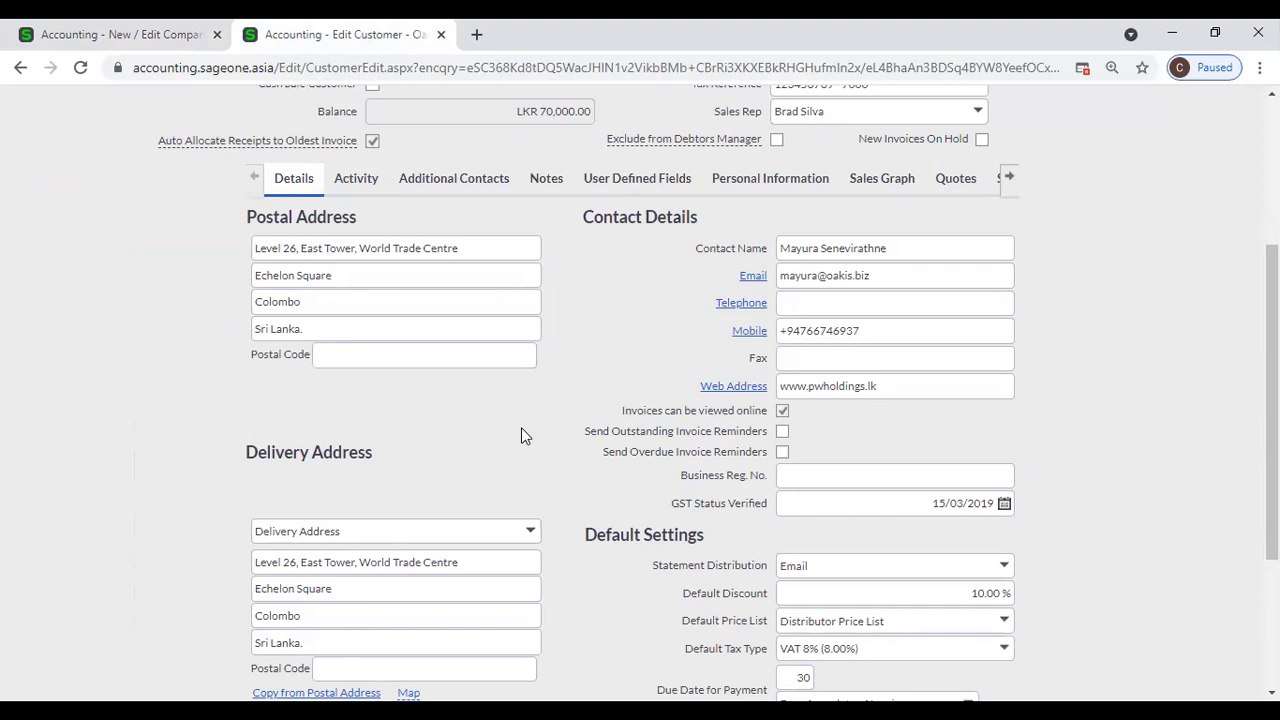
left_click(782, 412)
Open Debtors Manager's Outstanding Invoices Workflow in the Company Settings browser tab and review its interaction timeline
left_click(113, 38)
mouse_move(214, 148)
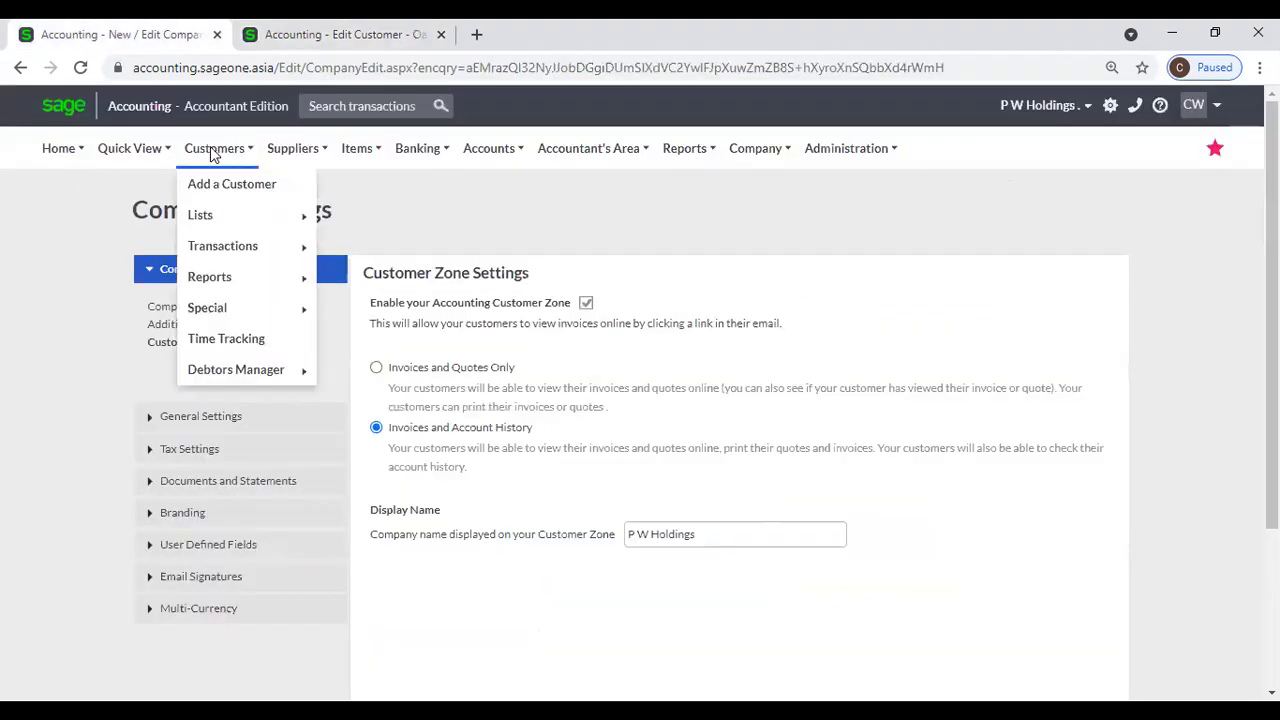
mouse_move(225, 280)
mouse_move(224, 372)
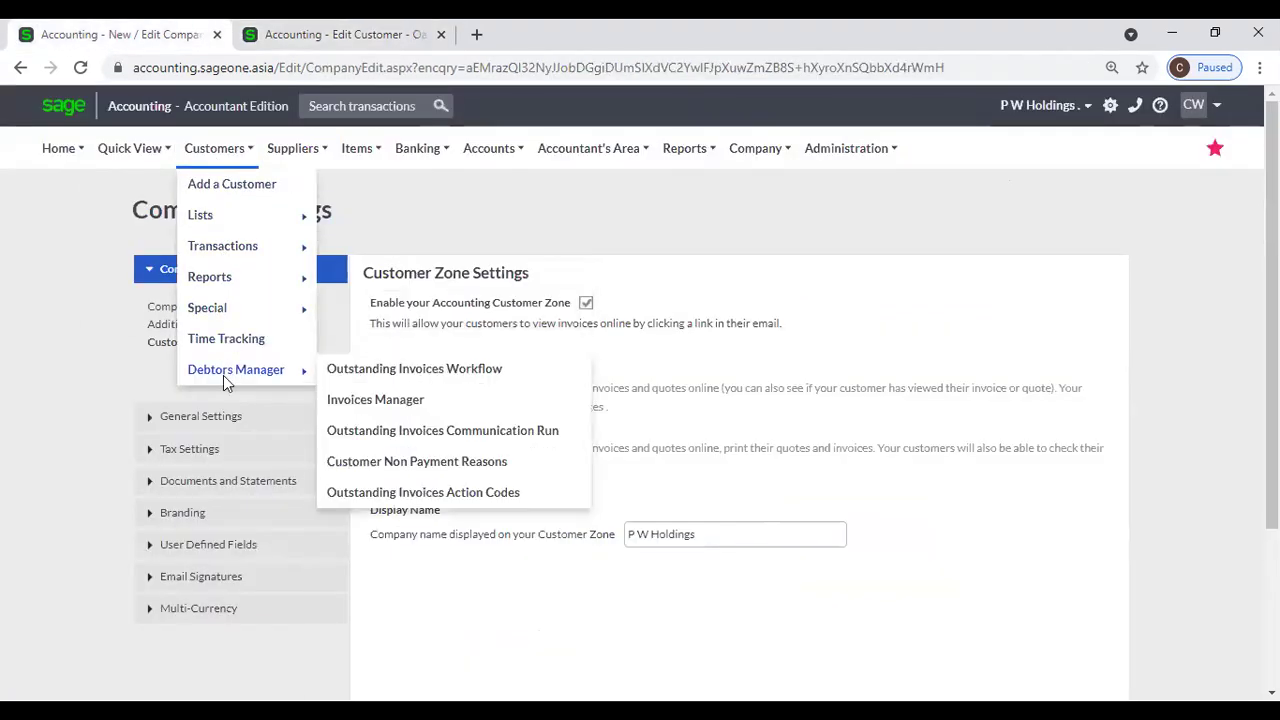
left_click(372, 380)
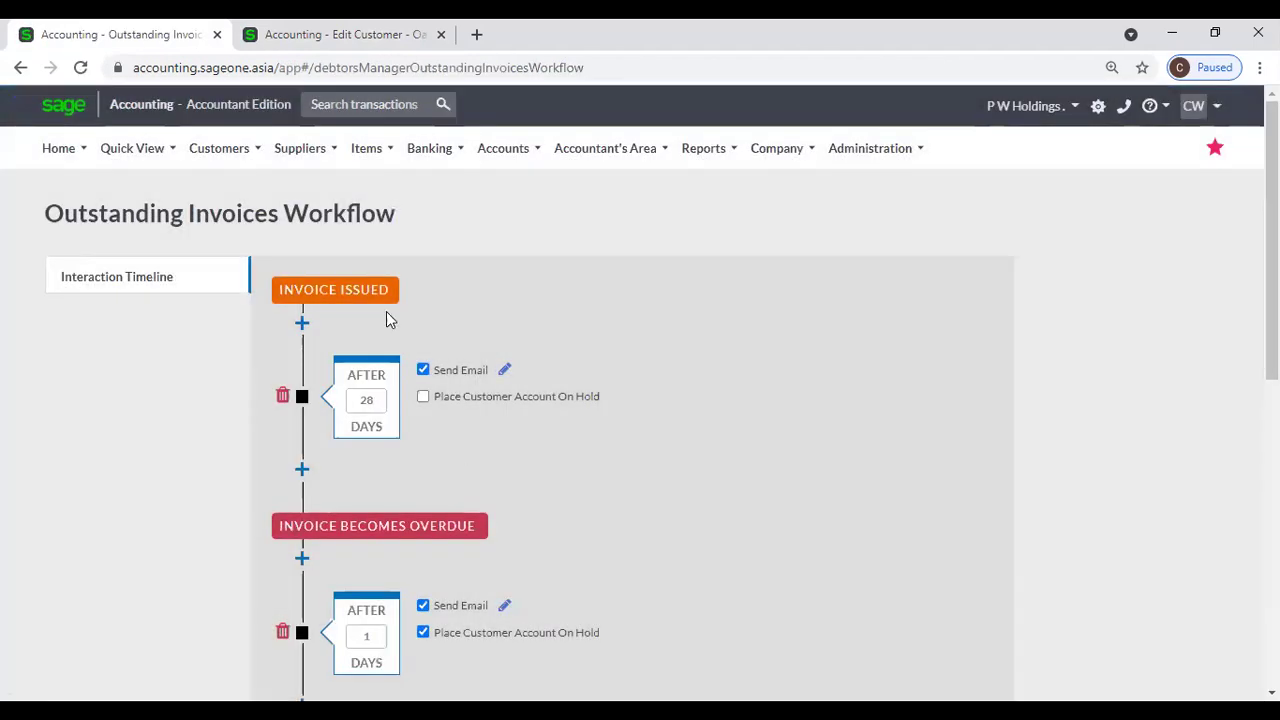
scroll(497, 311, "down", 2)
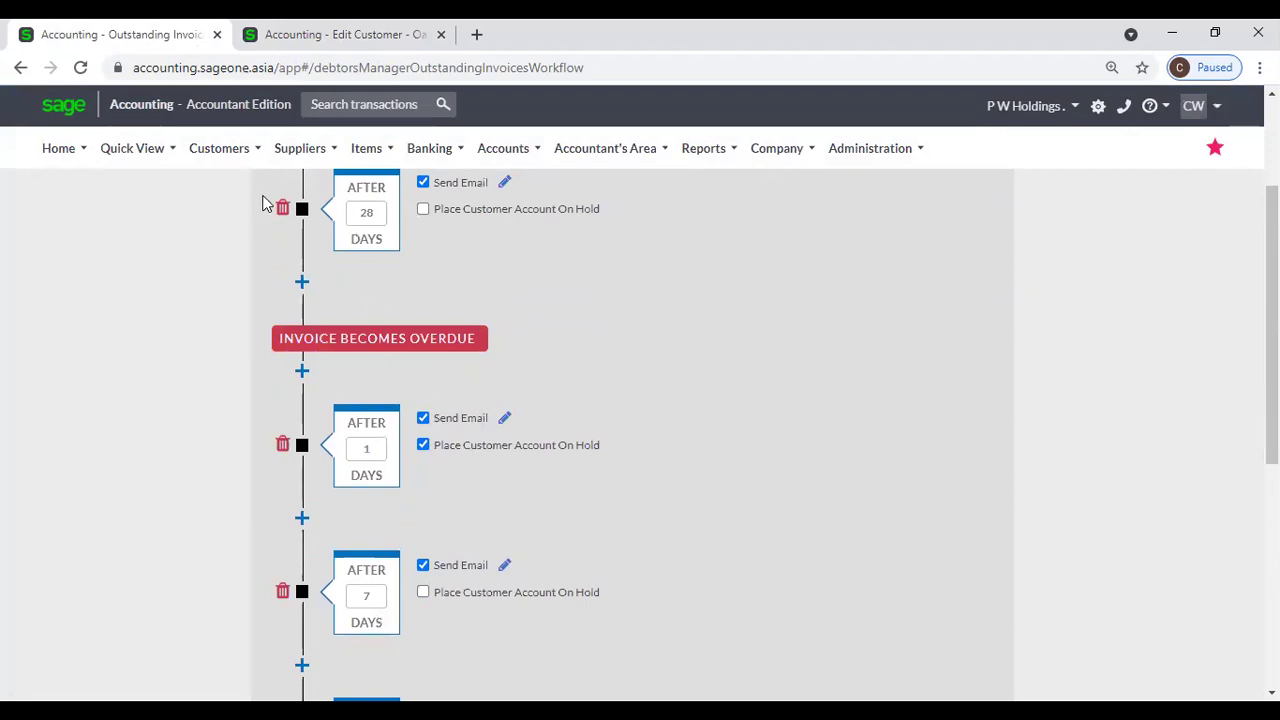
Back in the customer record, turn on both outstanding and overdue invoice reminders
left_click(309, 48)
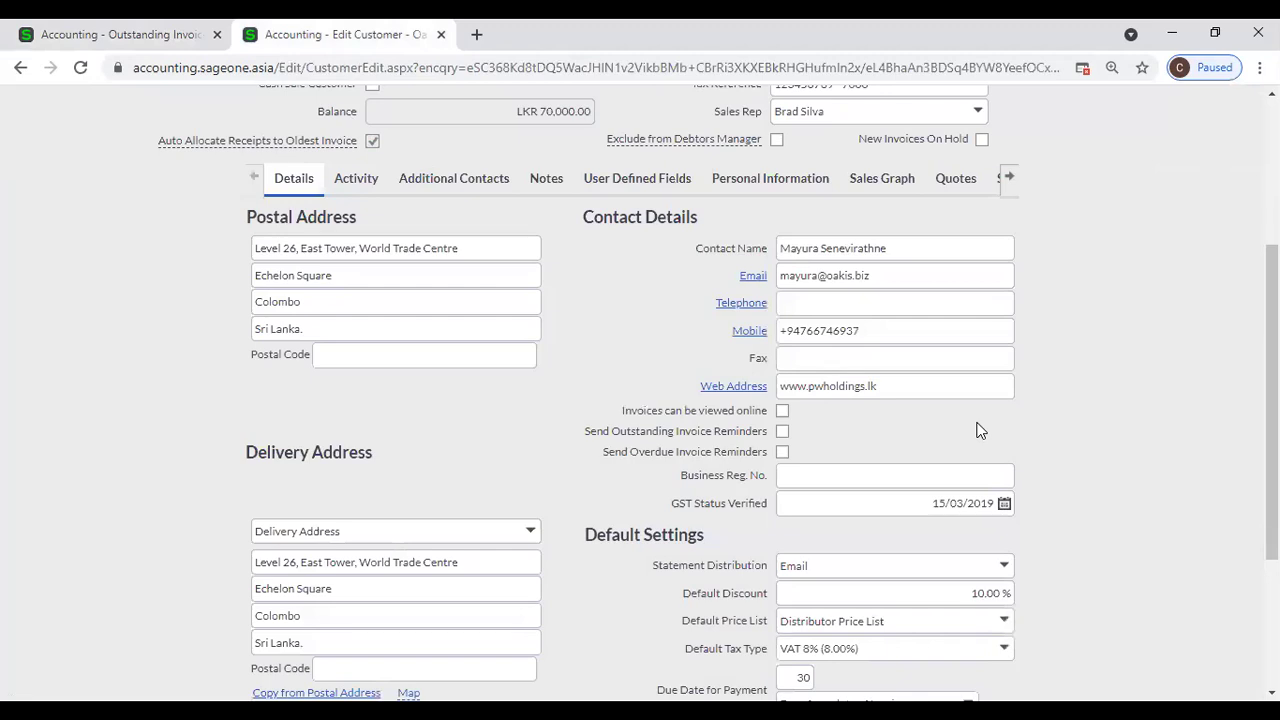
left_click(782, 432)
left_click(784, 455)
Review the invoice issued stage of the Outstanding Invoices Workflow, and return to the customer record
left_click(80, 33)
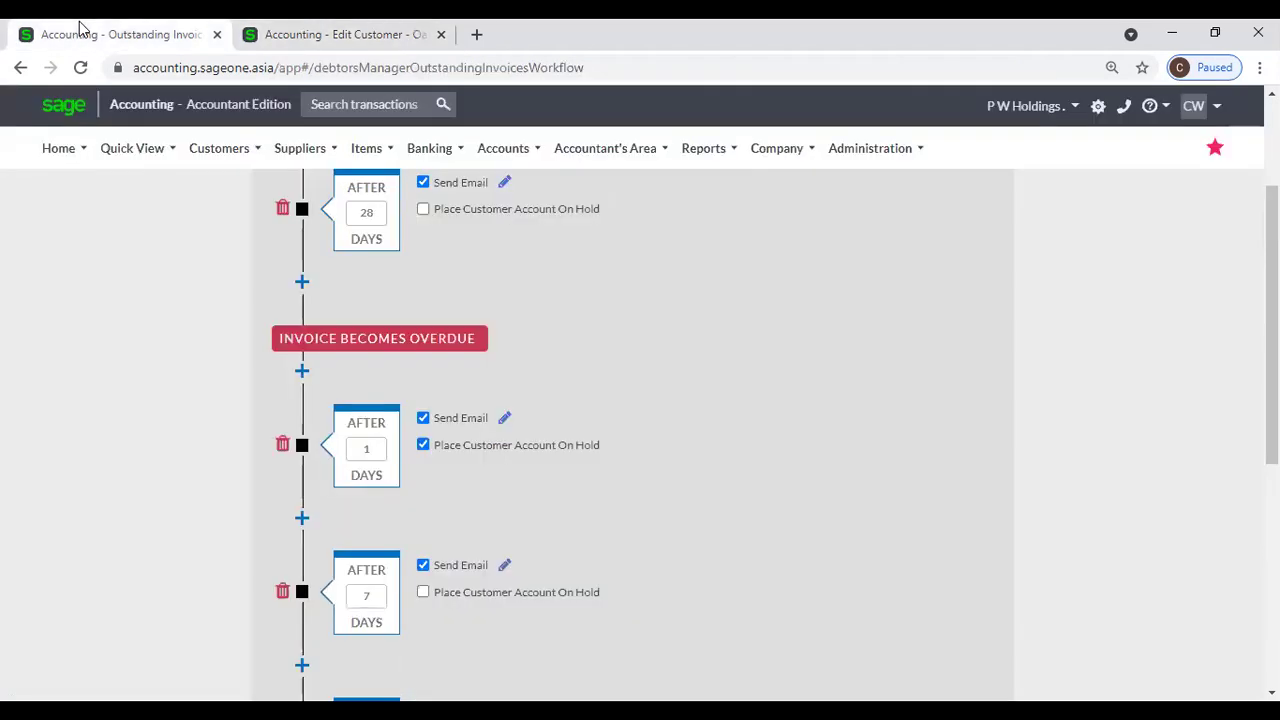
scroll(523, 320, "up", 2)
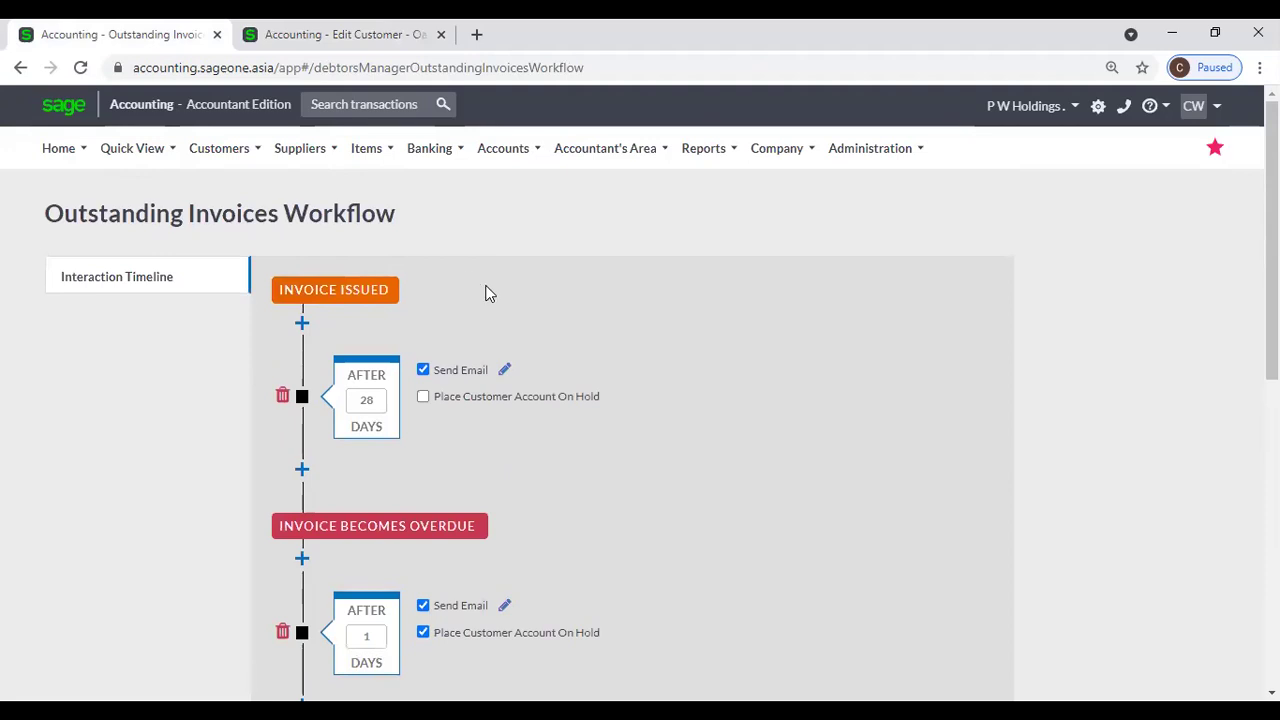
left_click(345, 34)
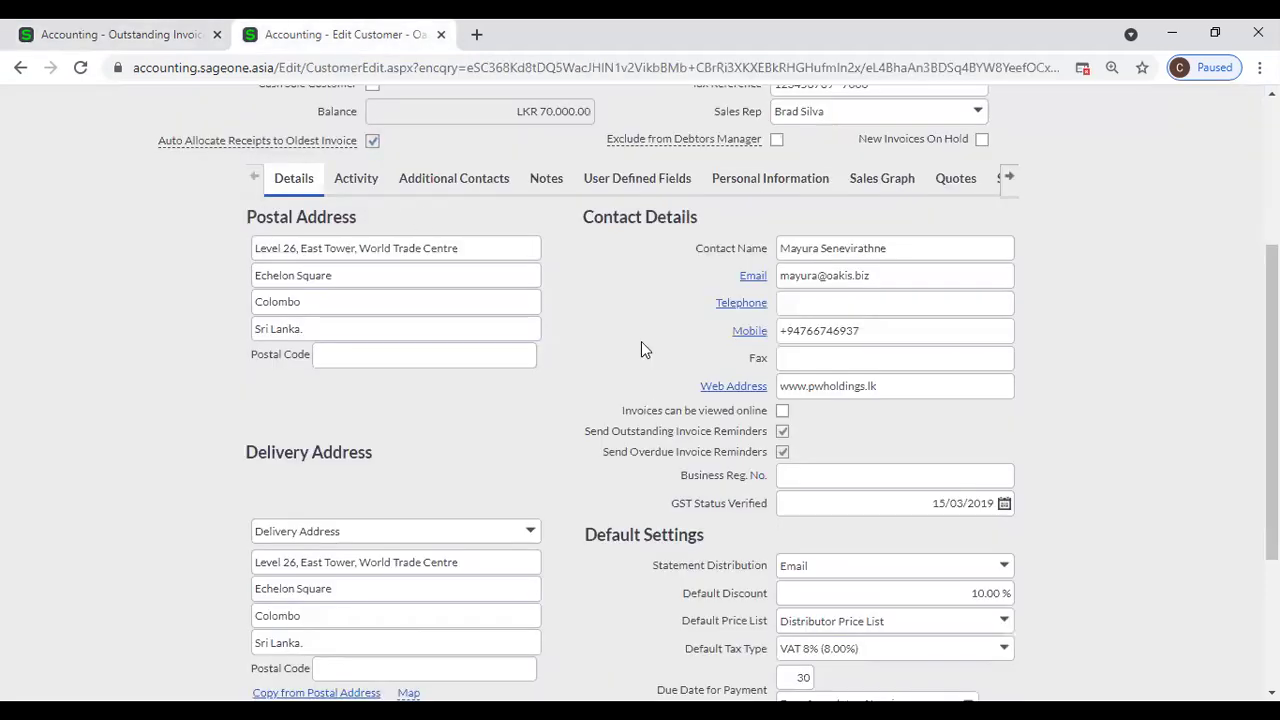
Turn off the customer's outstanding and overdue invoice reminders, and turn online invoice viewing back on
scroll(641, 357, "up", 2)
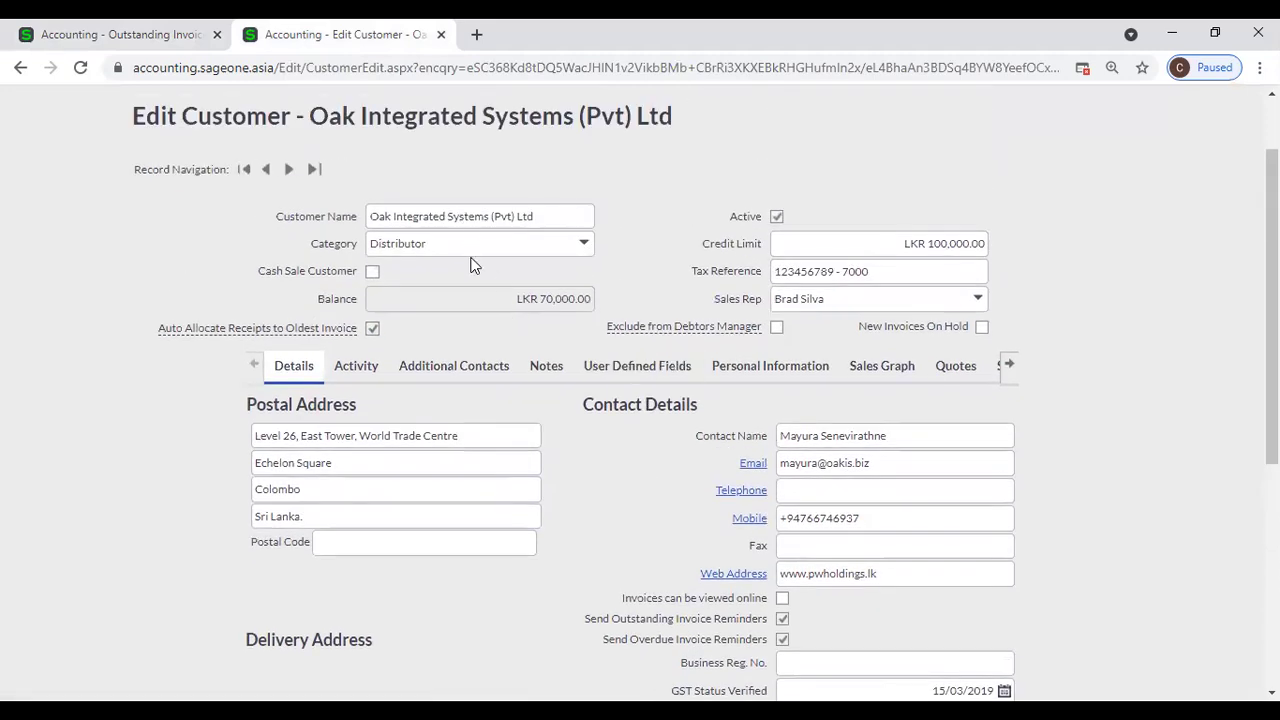
scroll(536, 390, "down", 1)
scroll(536, 386, "down", 3)
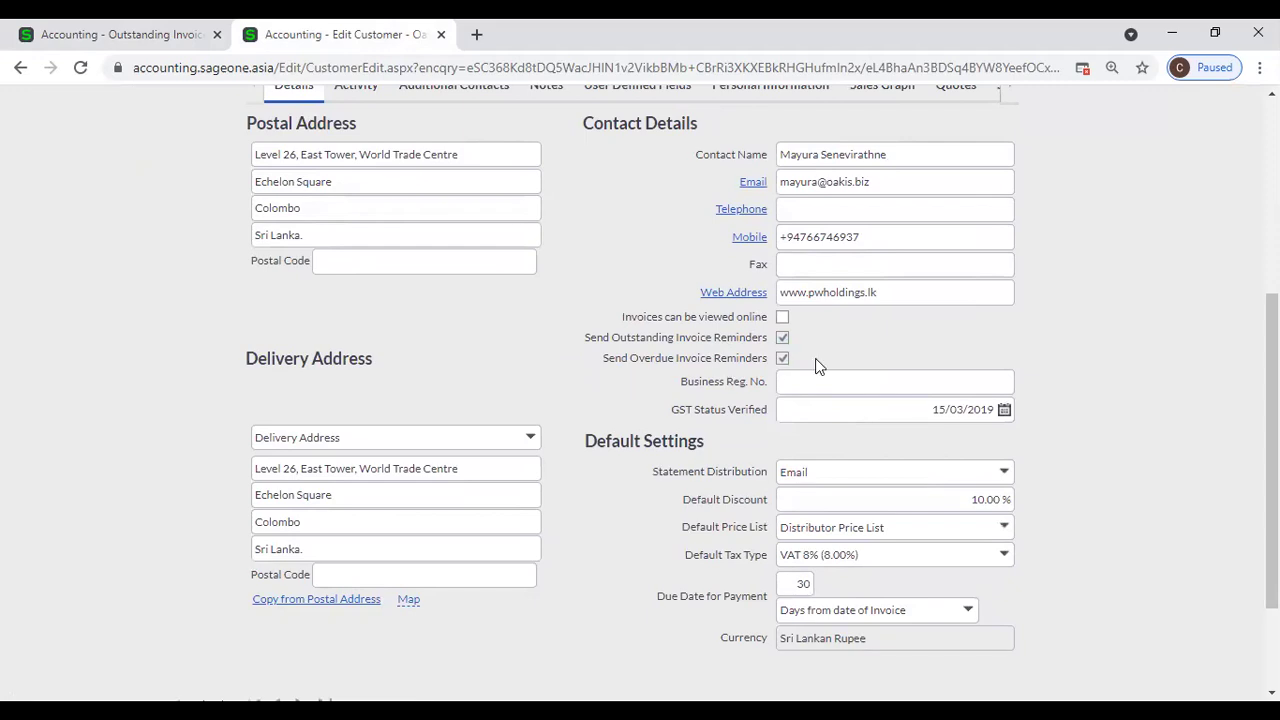
left_click(783, 359)
left_click(784, 317)
Examine the customer's business registration number field and the date picker for GST Status Verified, leaving both as they are
scroll(1149, 334, "down", 2)
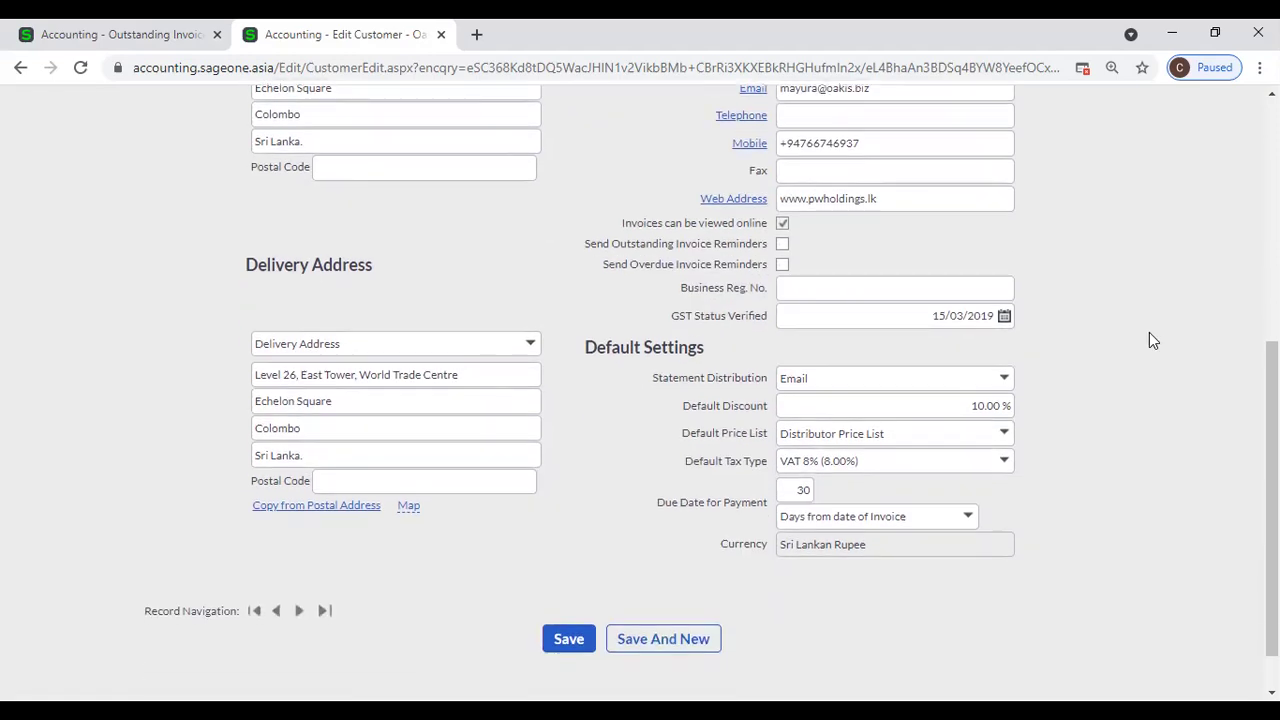
left_click(871, 287)
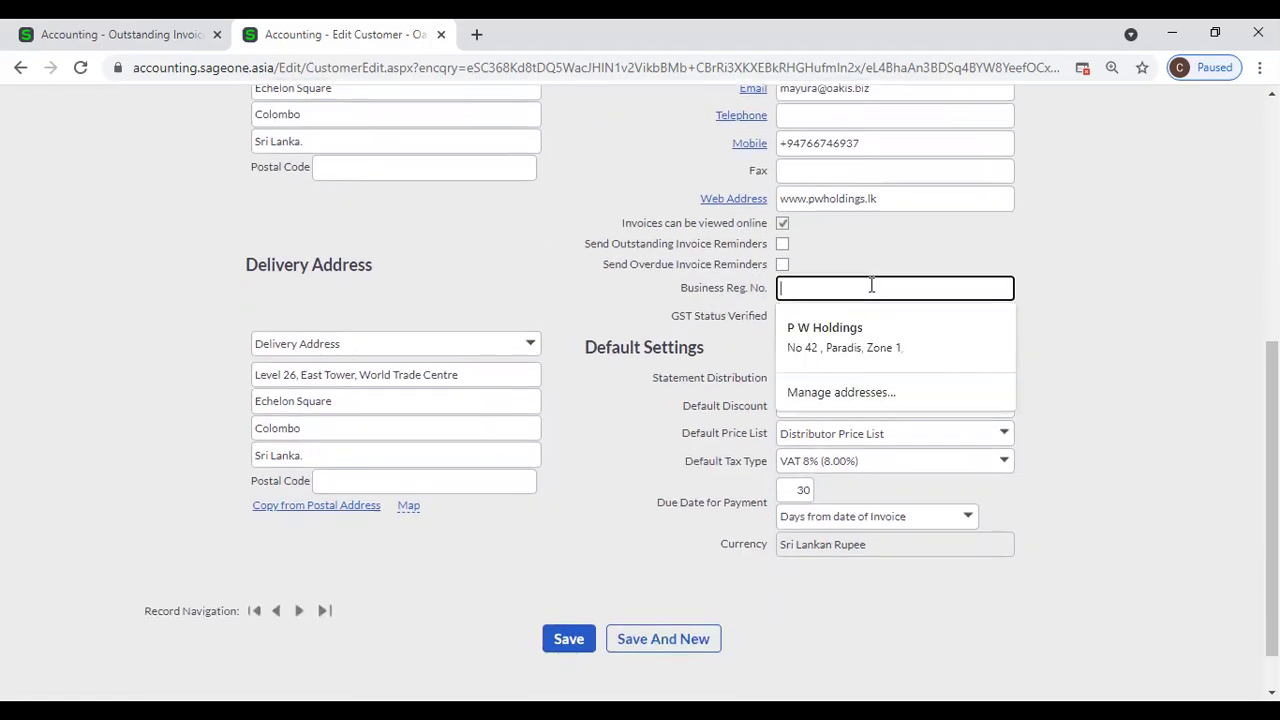
left_click(905, 270)
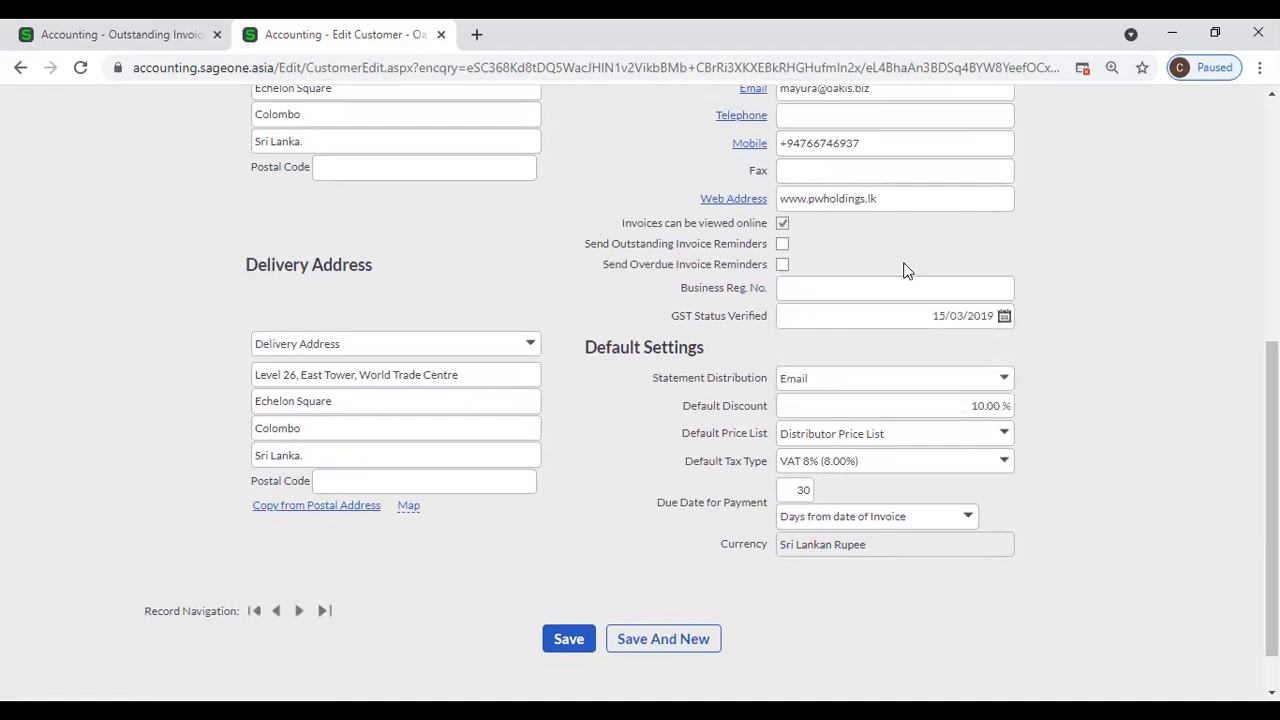
left_click(811, 292)
left_click(1068, 328)
left_click(1004, 317)
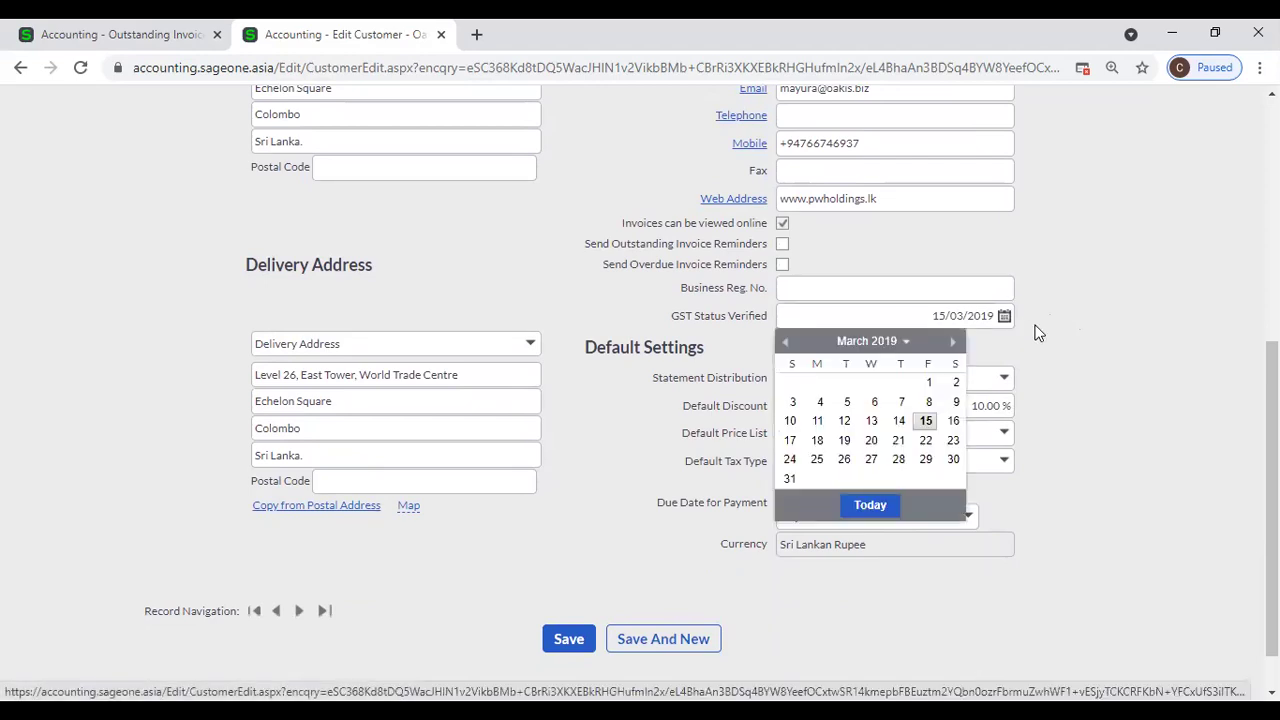
left_click(1059, 345)
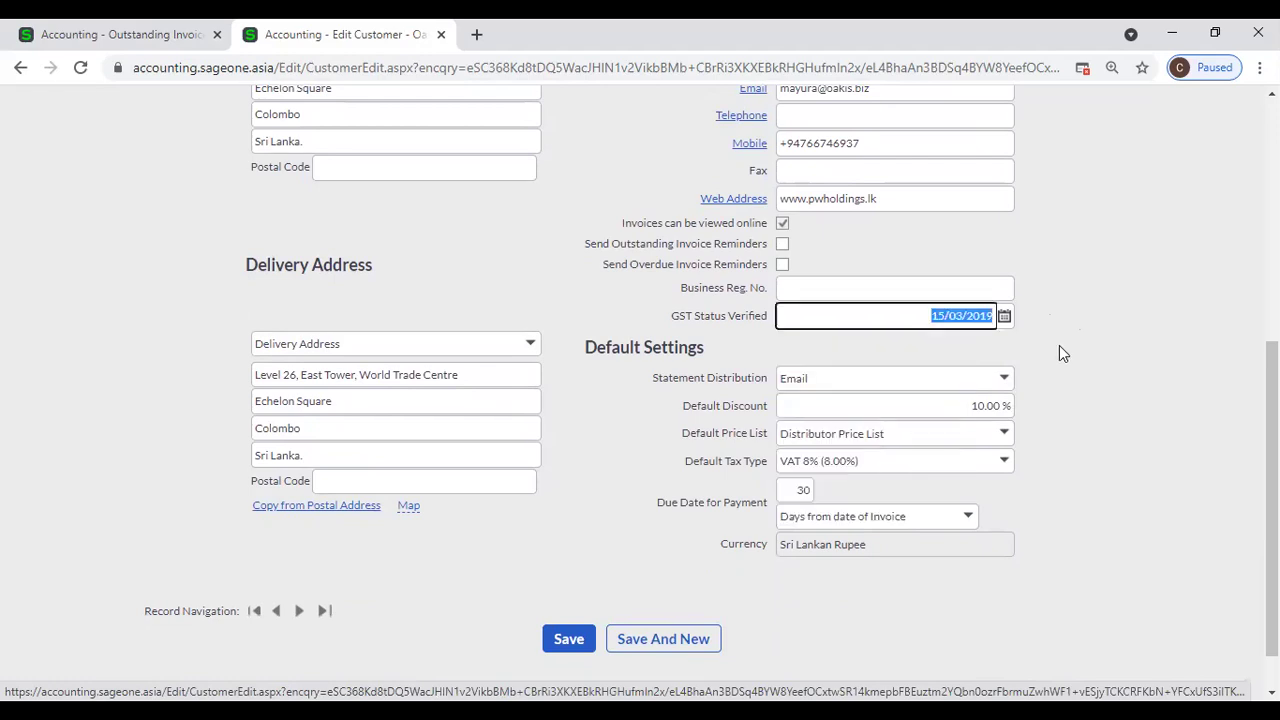
left_click(1063, 353)
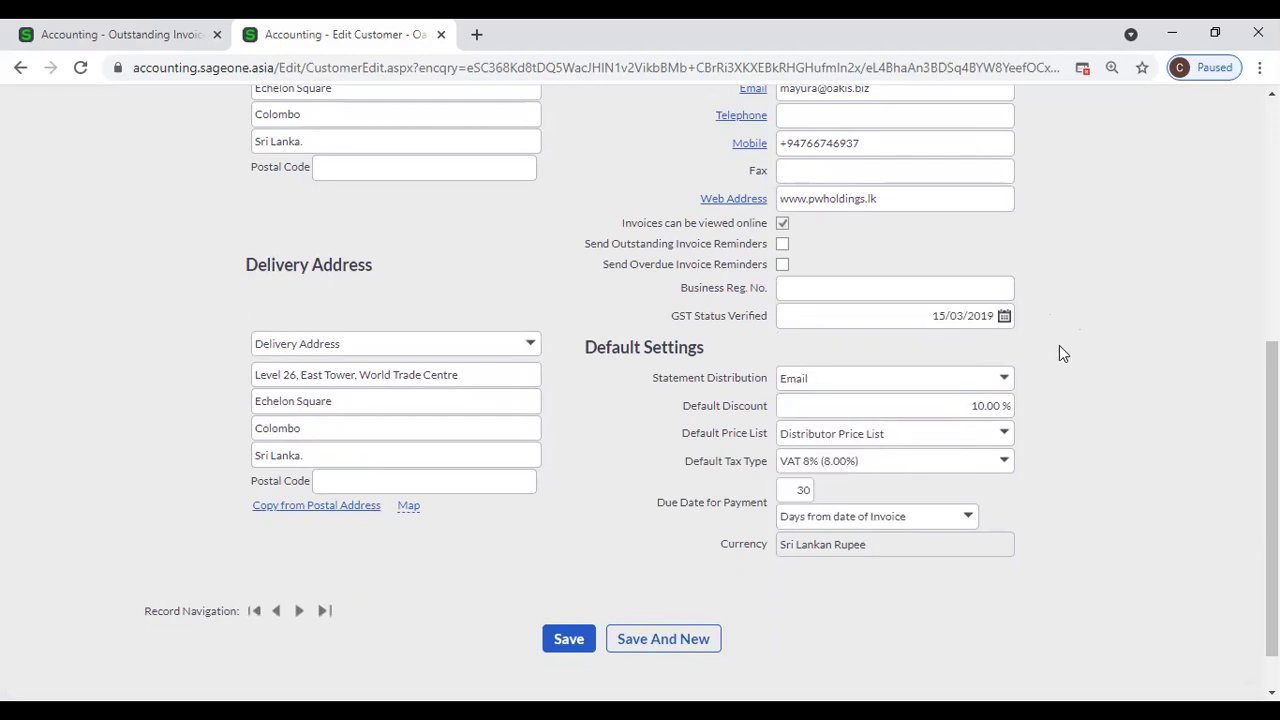
Examine the default discount field and the available statement distribution options in the customer's default settings
scroll(1063, 353, "up", 2)
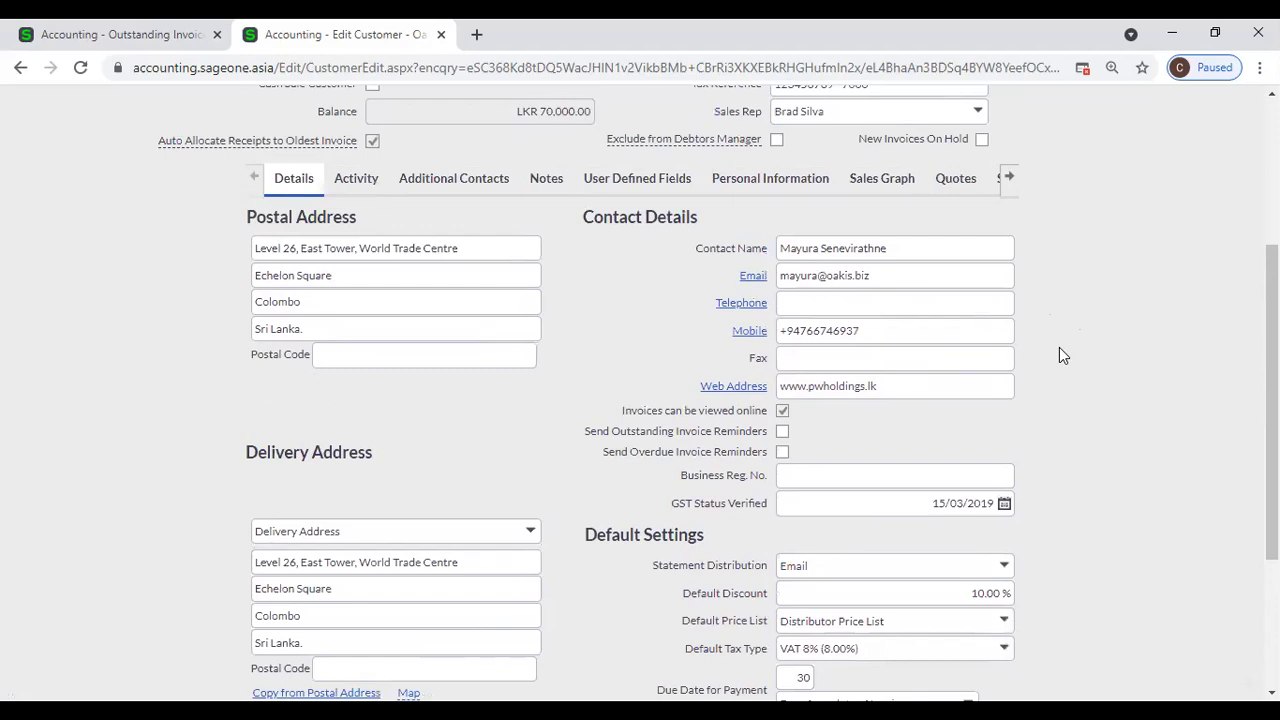
scroll(1063, 355, "down", 2)
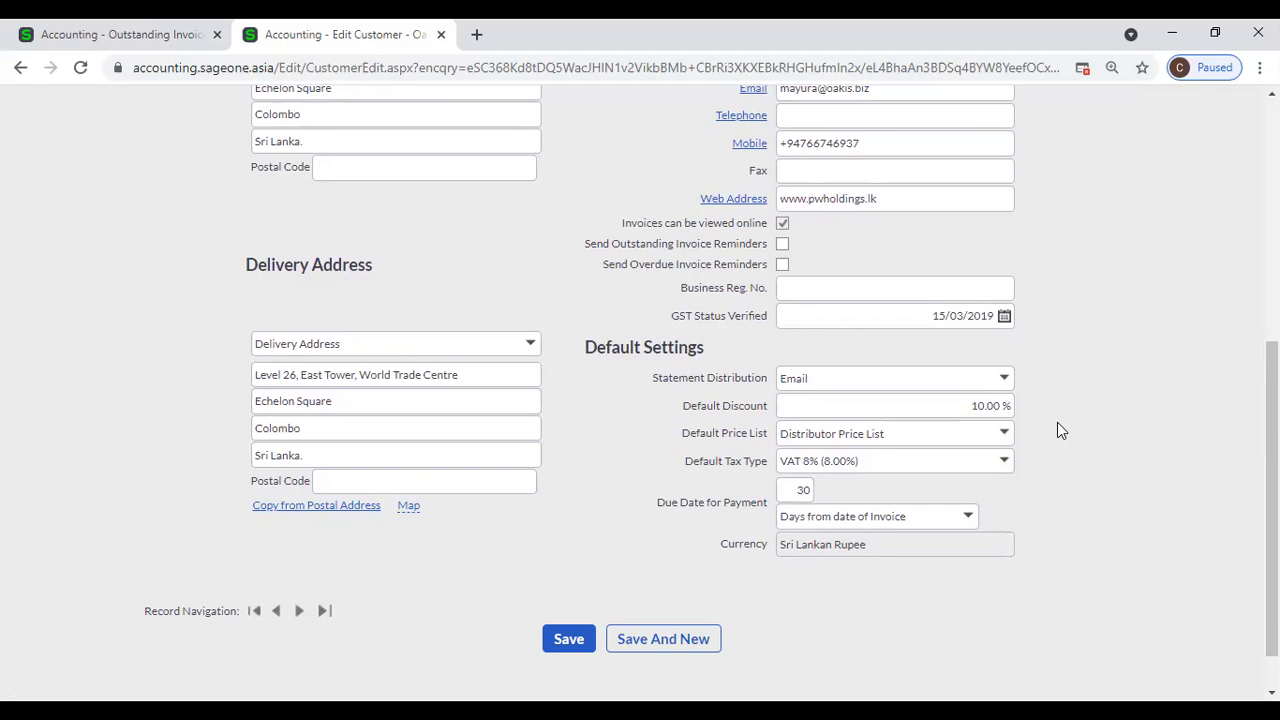
left_click(984, 410)
left_click(1098, 431)
scroll(1060, 380, "up", 2)
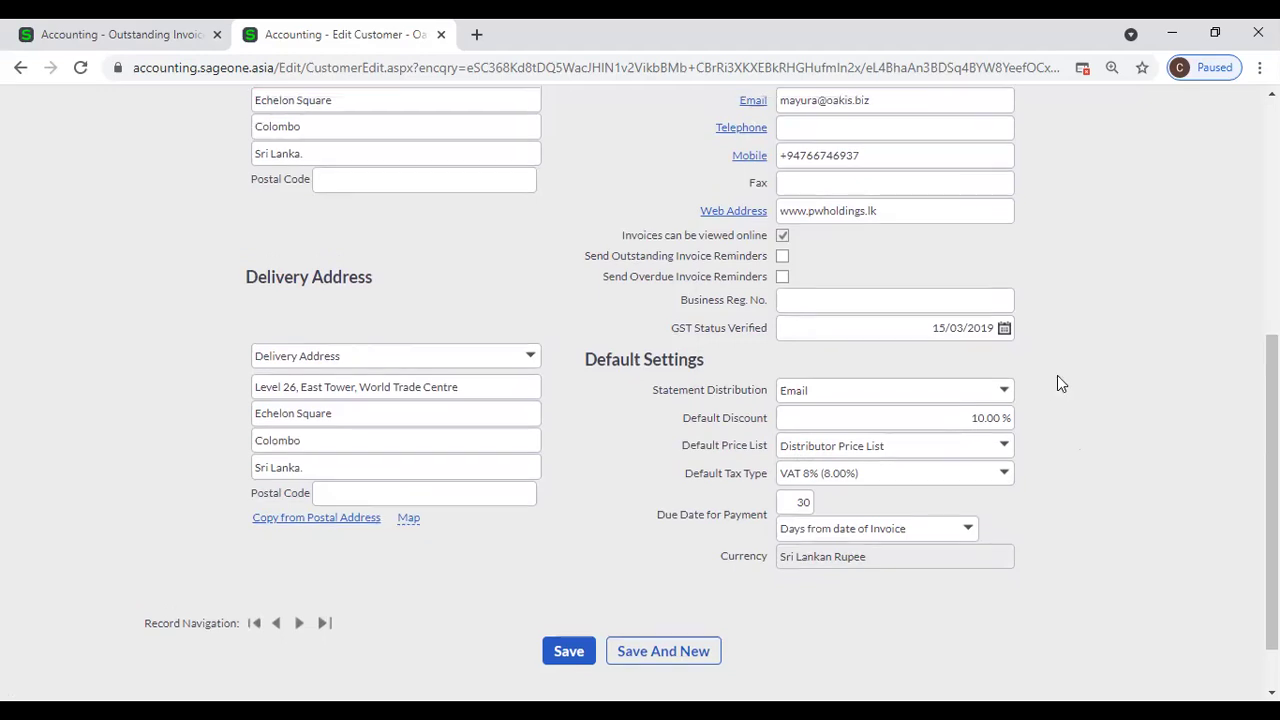
left_click(1003, 567)
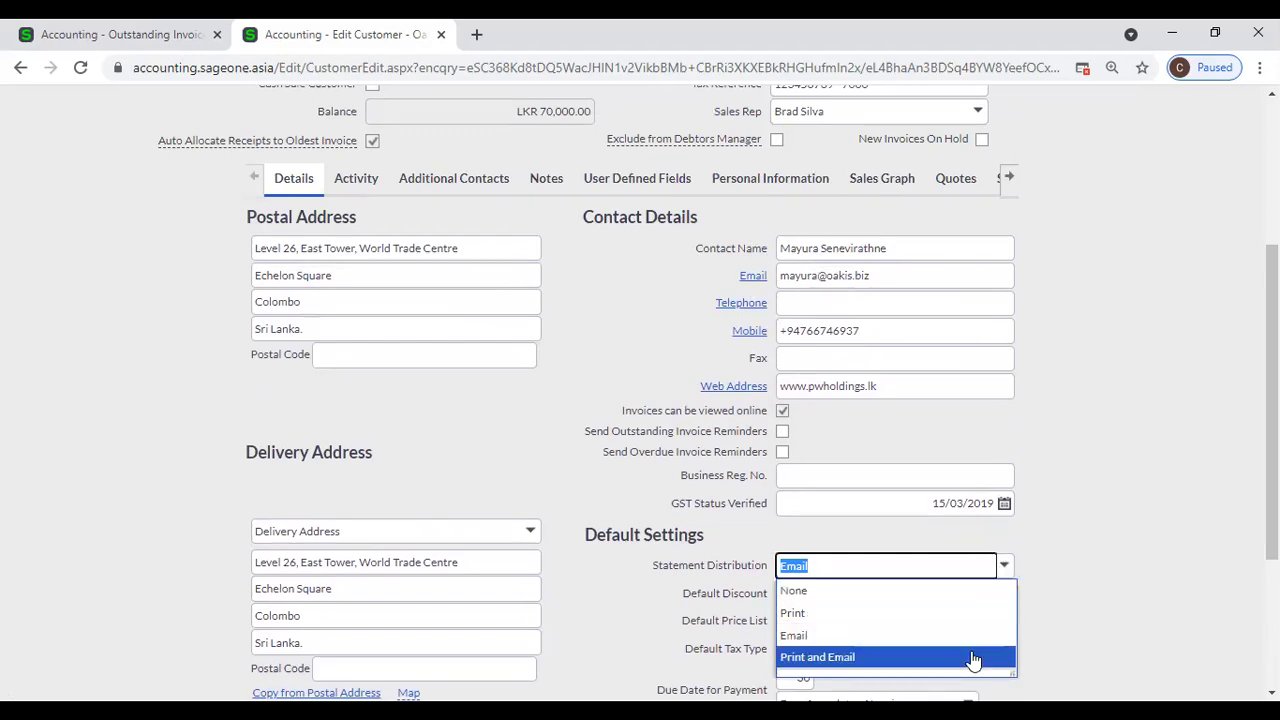
left_click(1106, 556)
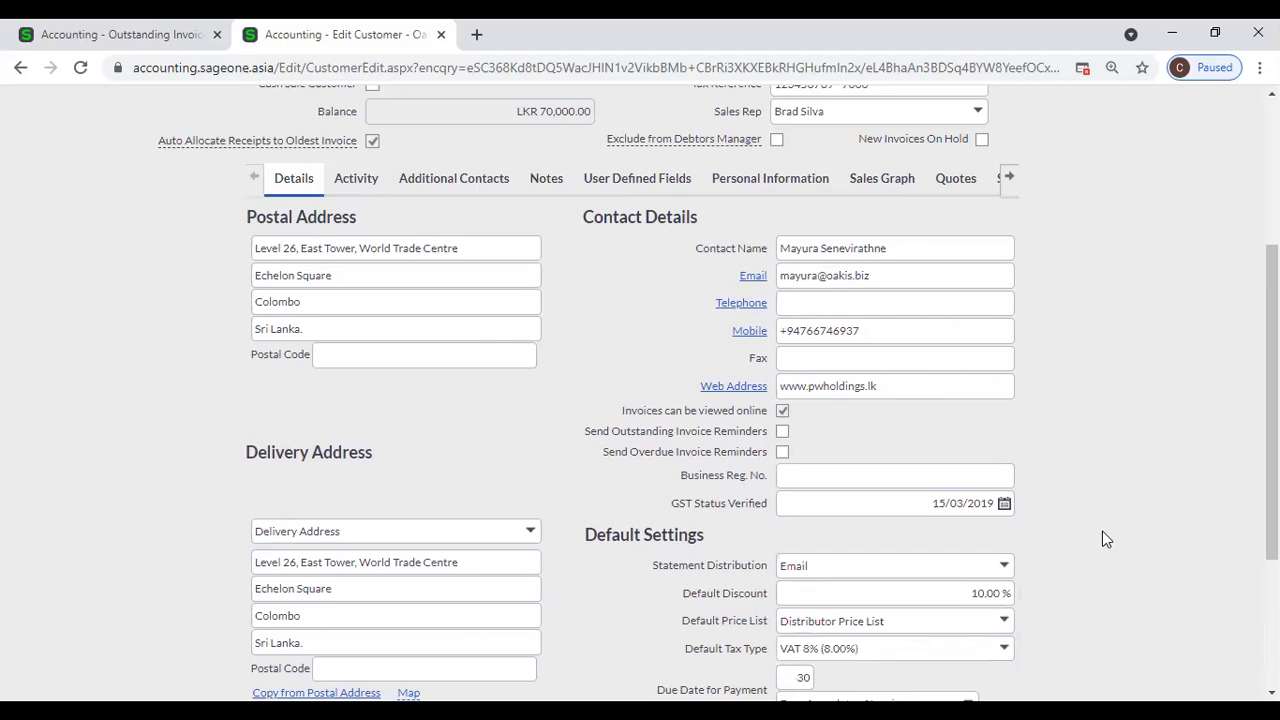
Try None, Print and Email in turn as the customer's statement distribution
scroll(1102, 539, "down", 2)
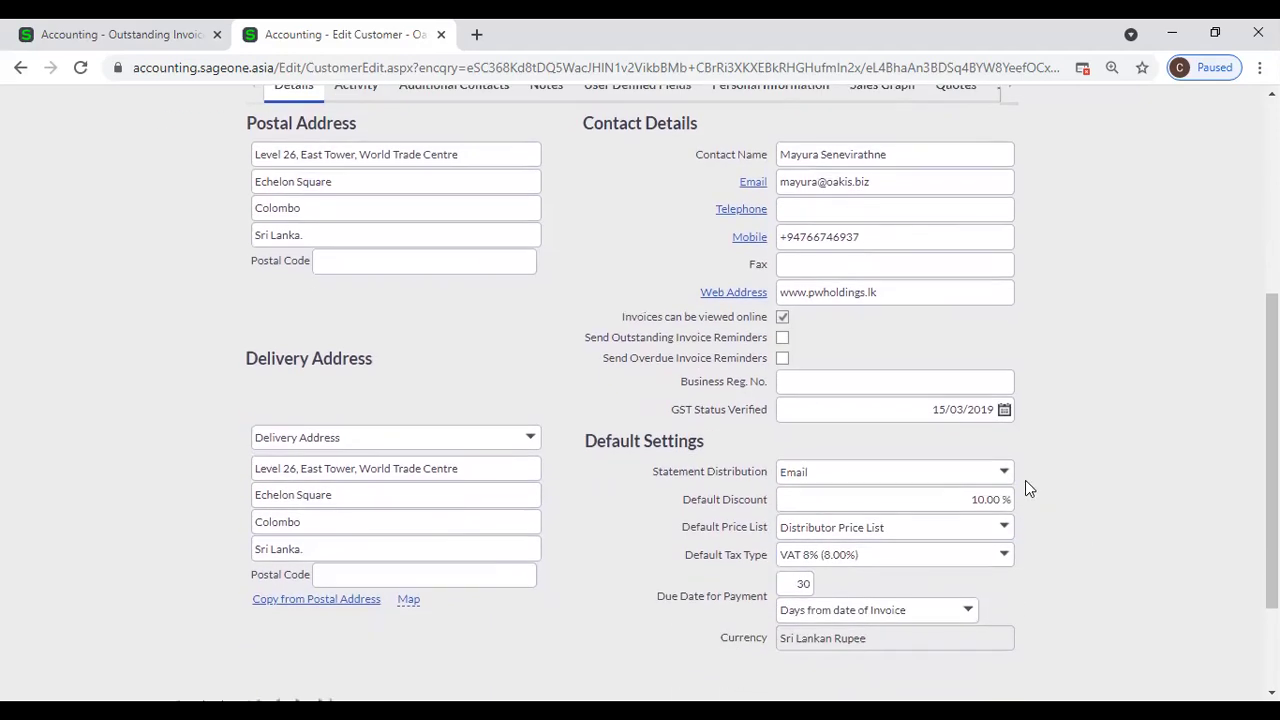
left_click(1006, 474)
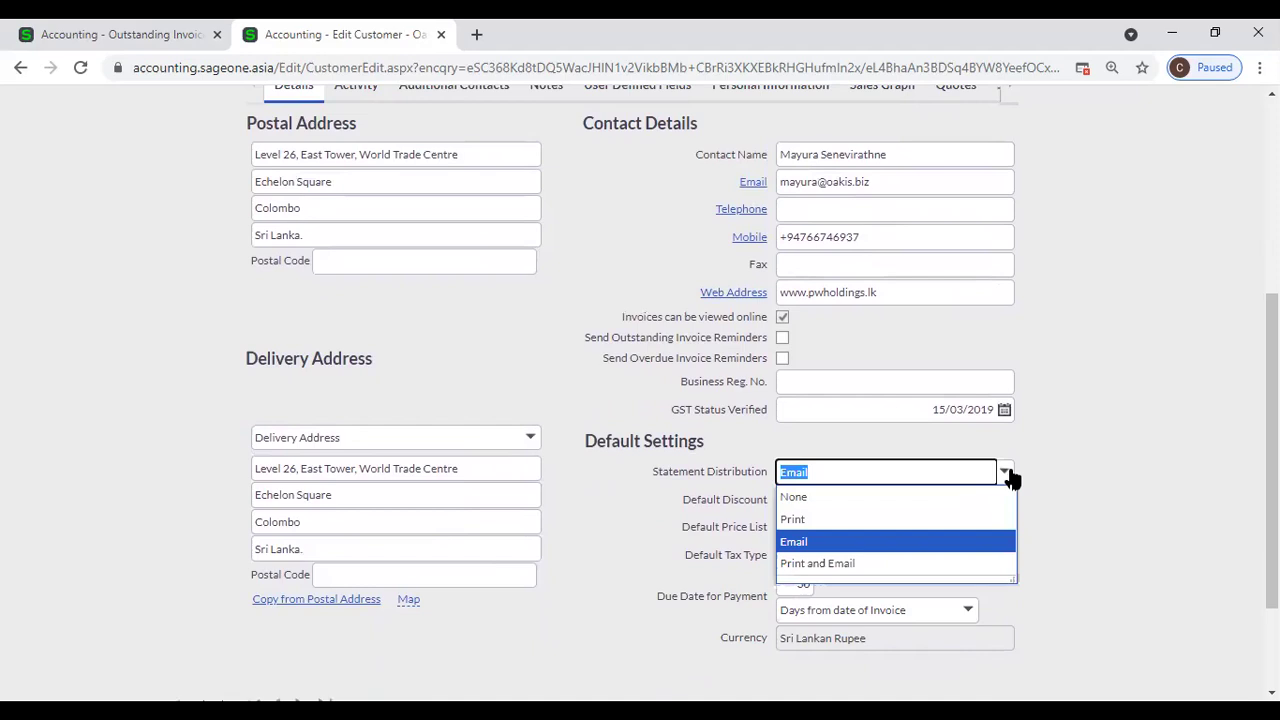
left_click(991, 498)
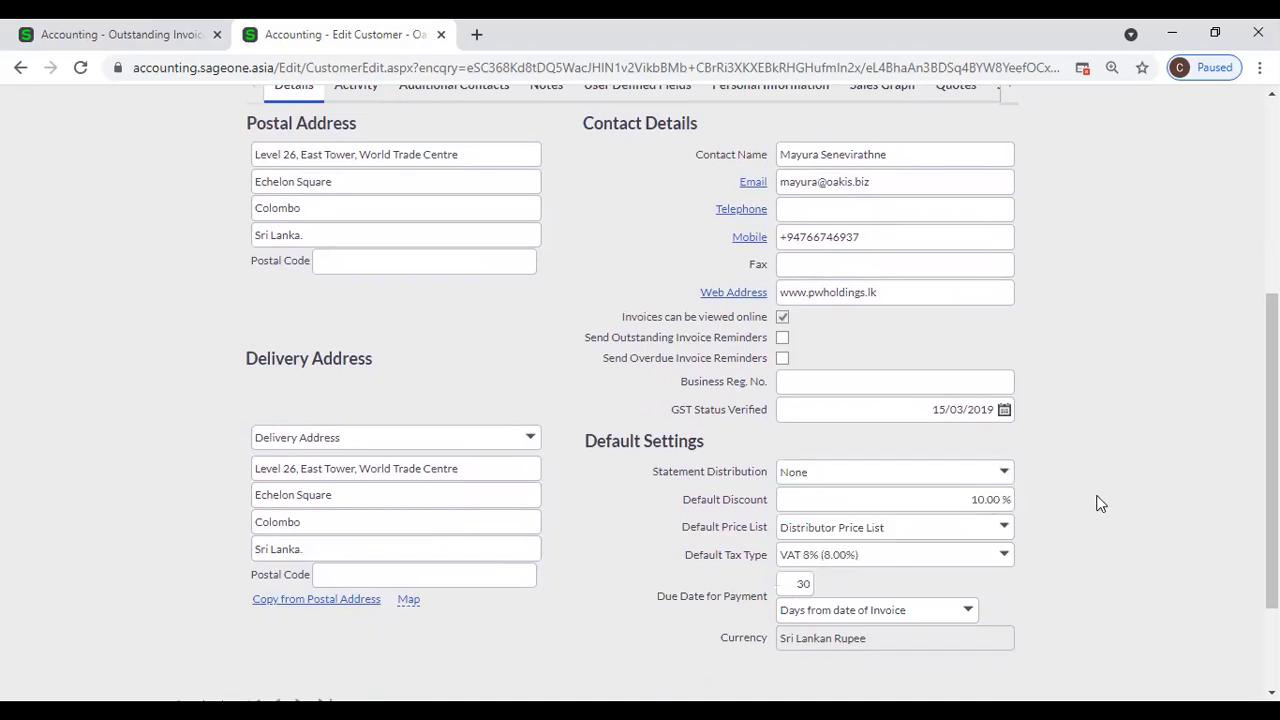
left_click(993, 475)
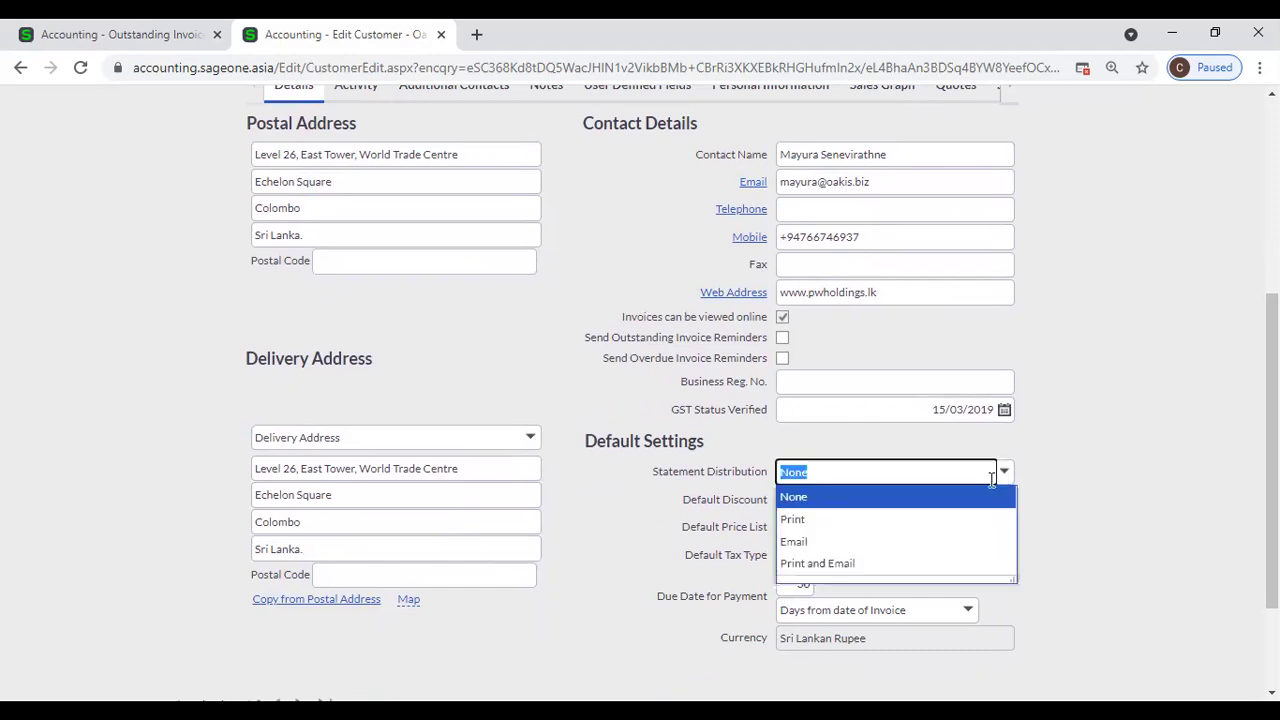
left_click(977, 533)
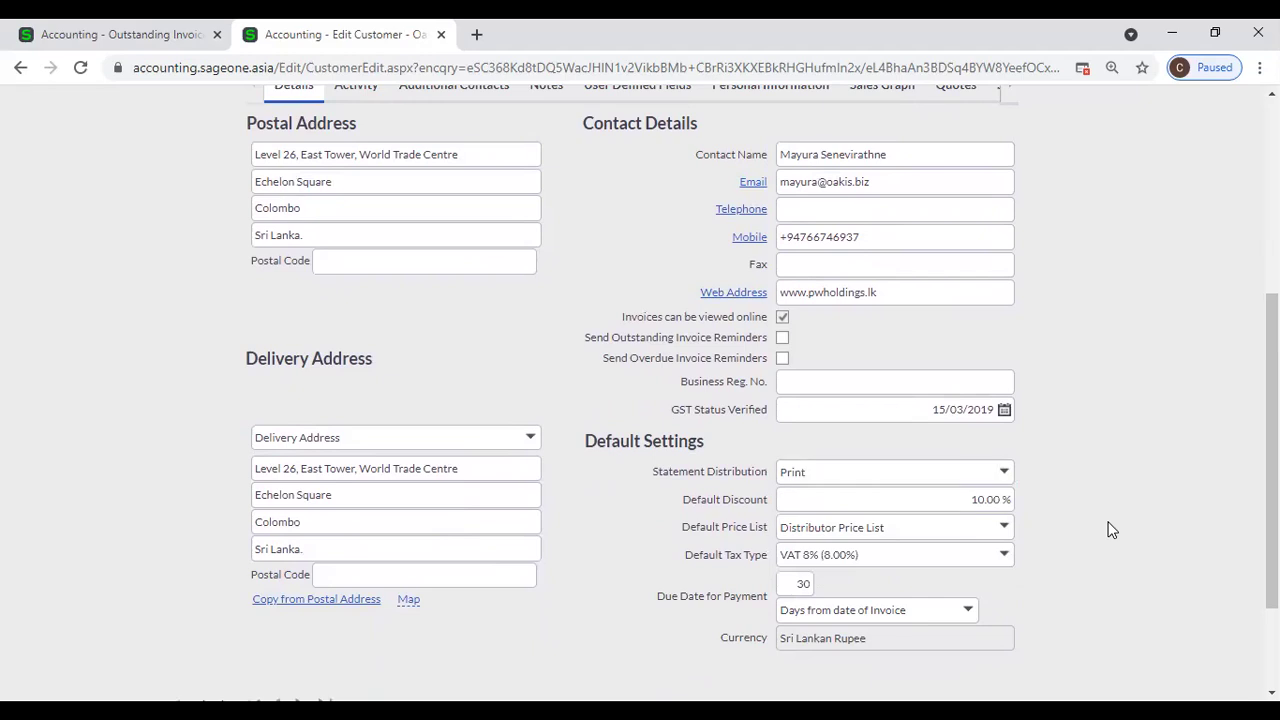
left_click(1006, 474)
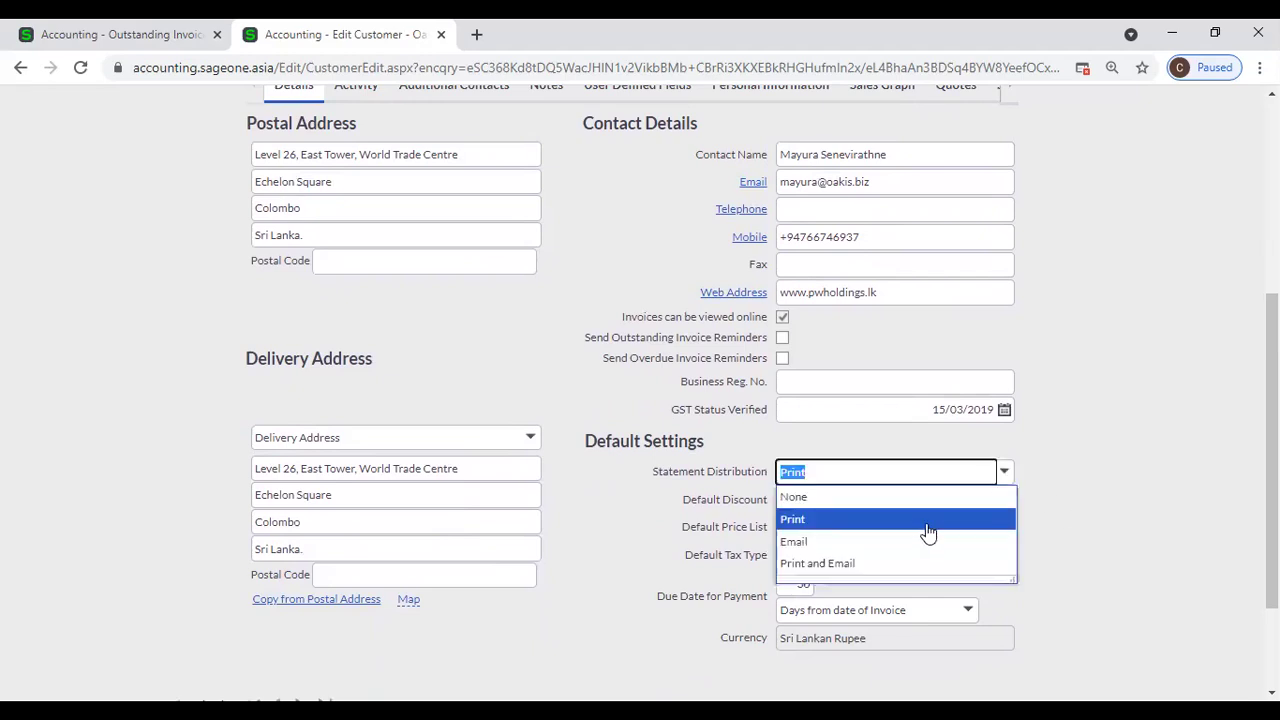
left_click(921, 541)
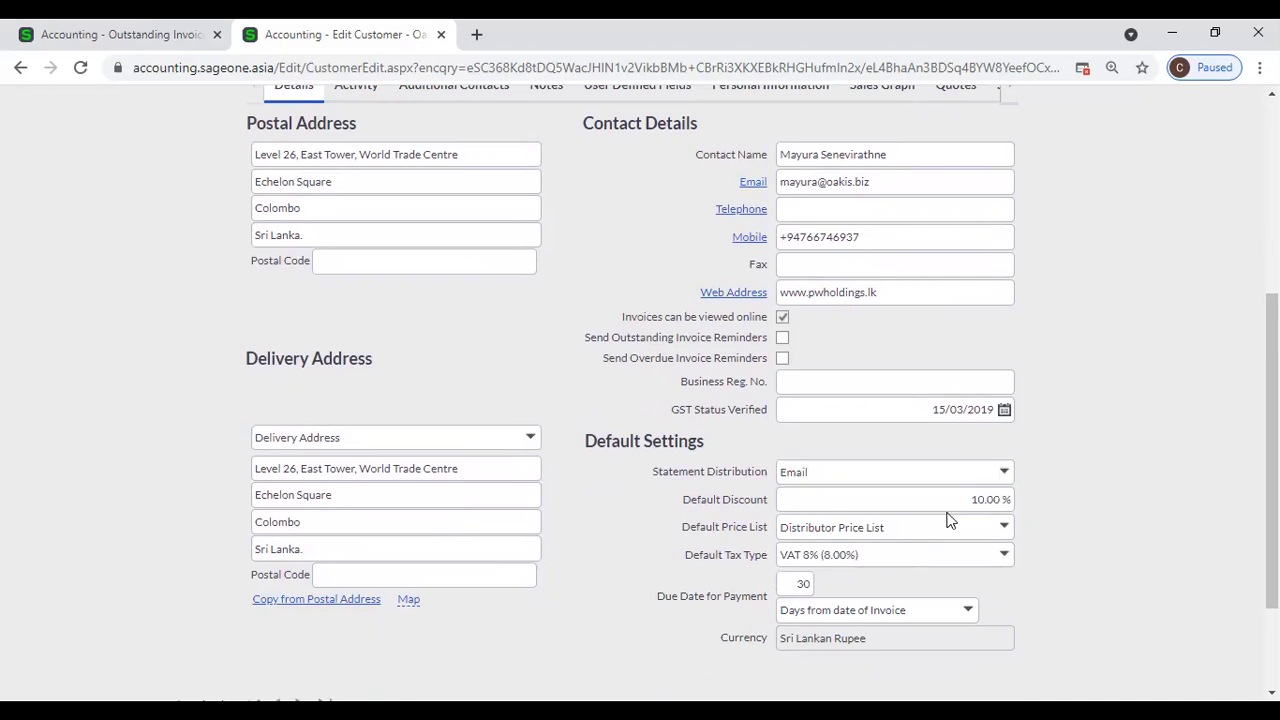
Set the customer's statement distribution to Print and Email, switching once to Email and back
left_click(1005, 475)
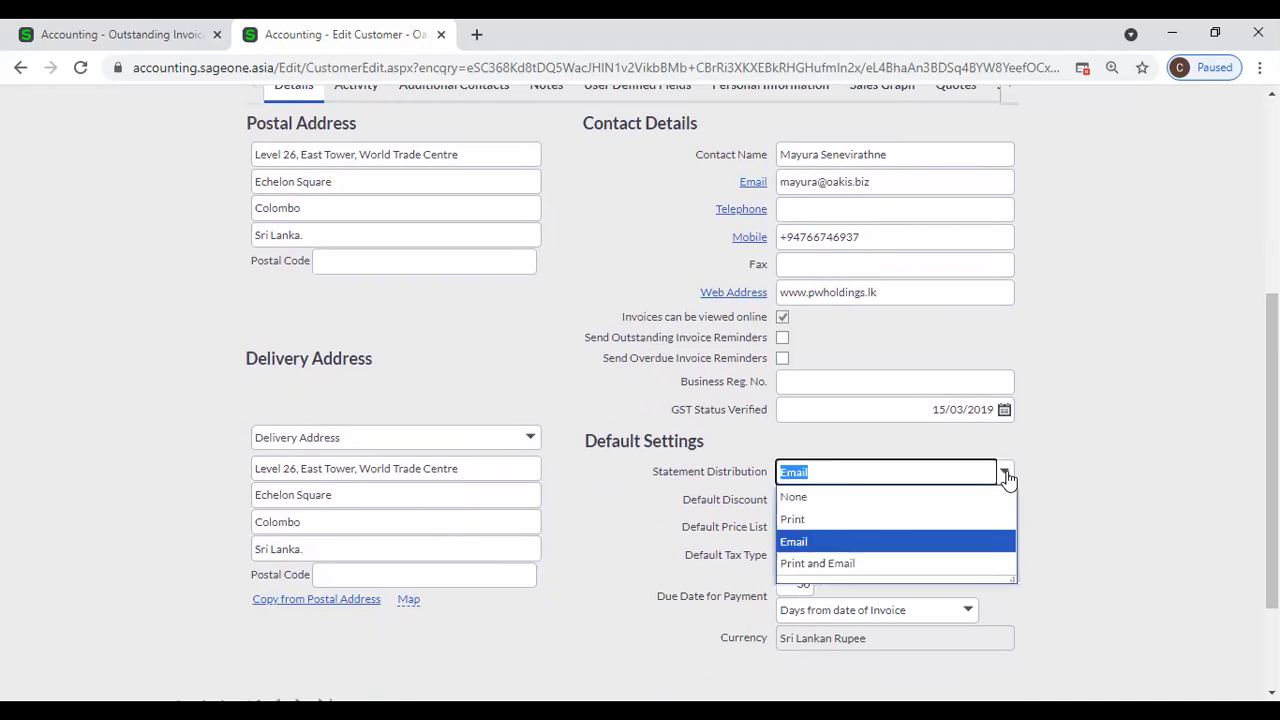
left_click(928, 565)
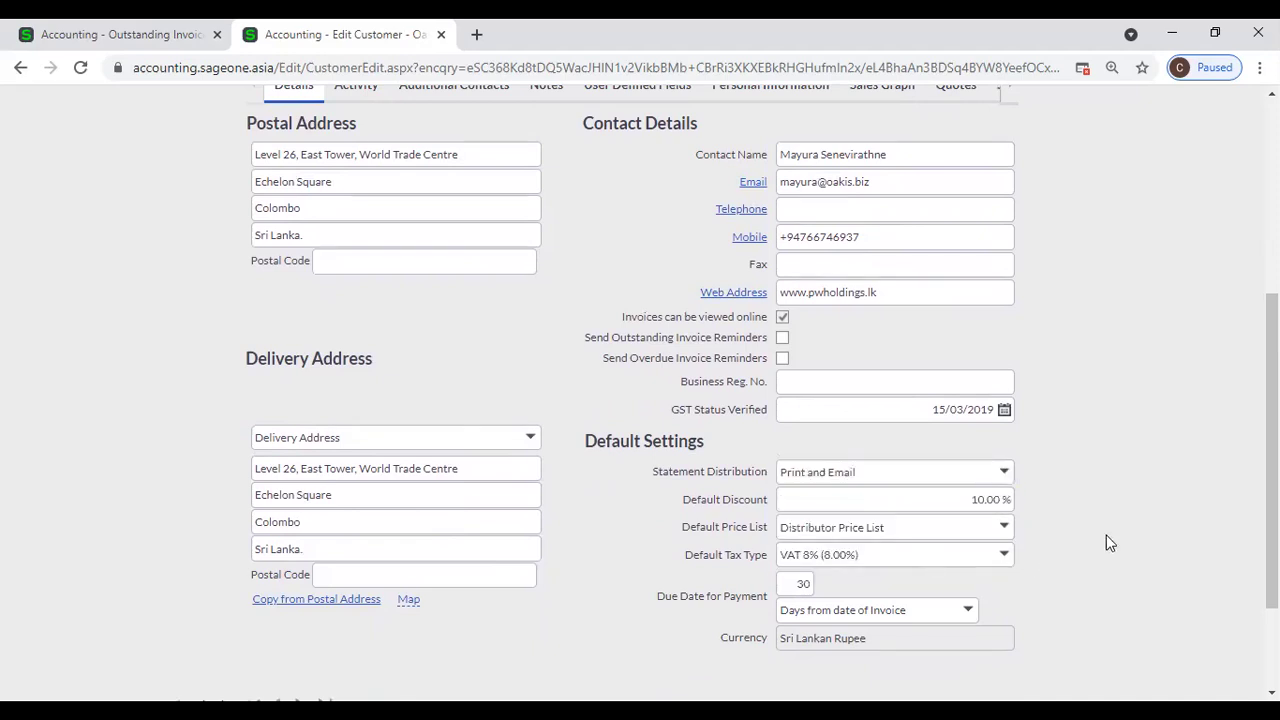
left_click(1001, 474)
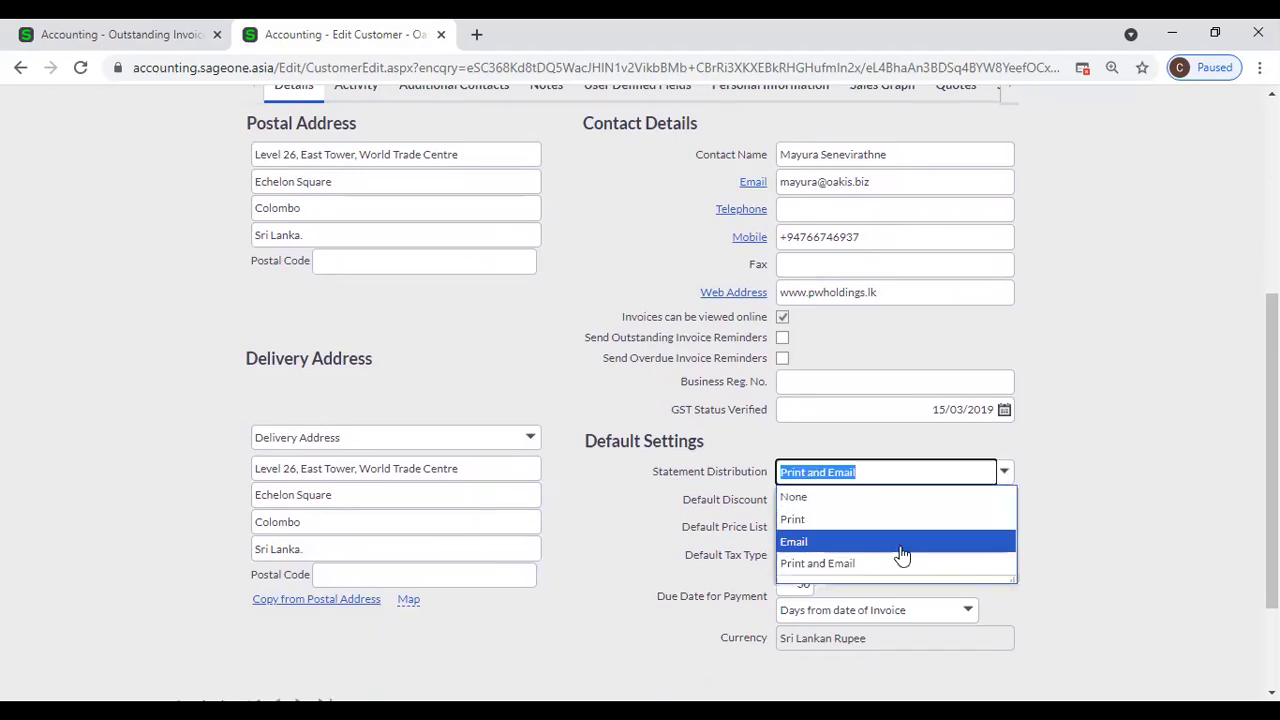
left_click(905, 543)
left_click(1001, 476)
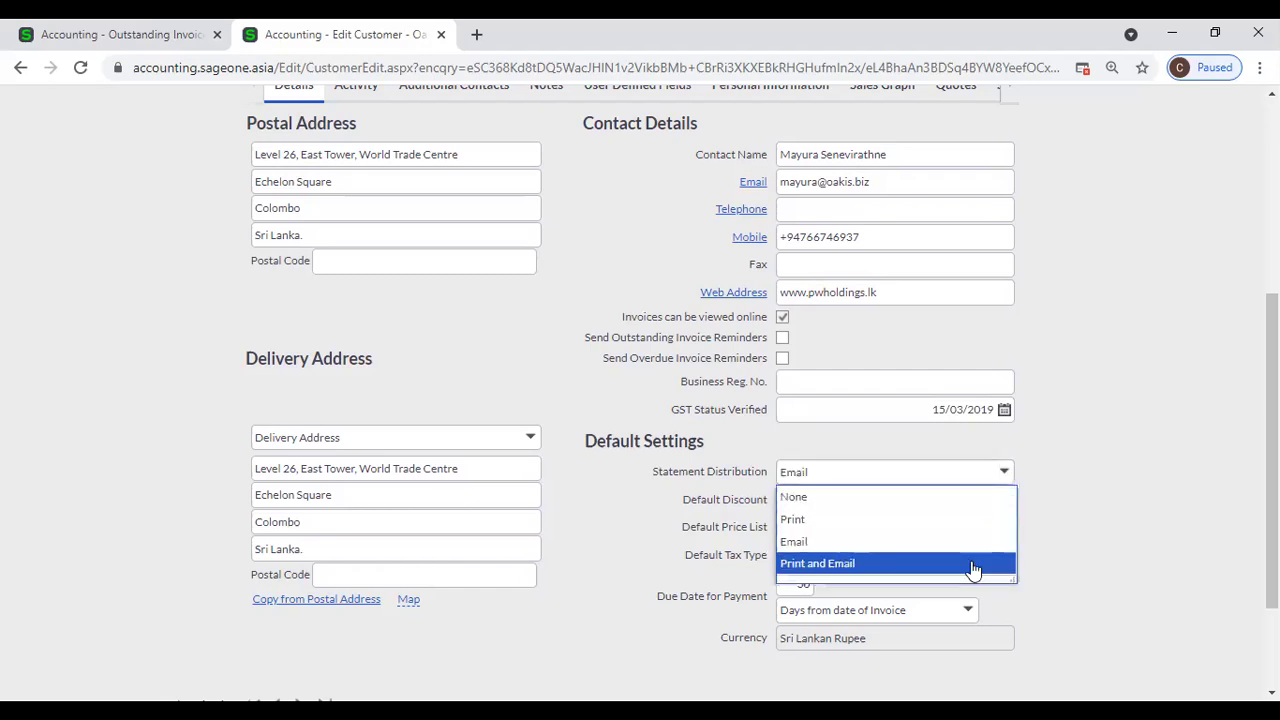
left_click(974, 564)
Examine the customer's email field, and view the default settings with the save options below
triple_click(890, 183)
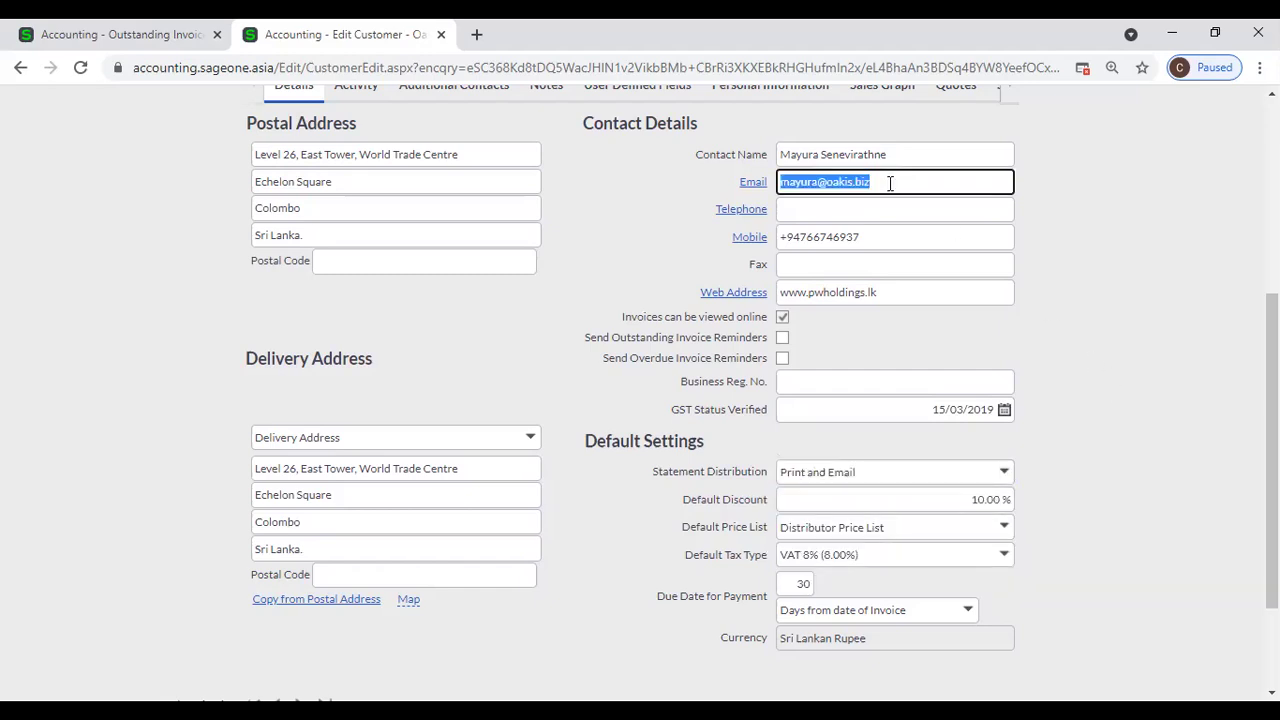
left_click(1116, 326)
scroll(1102, 397, "down", 2)
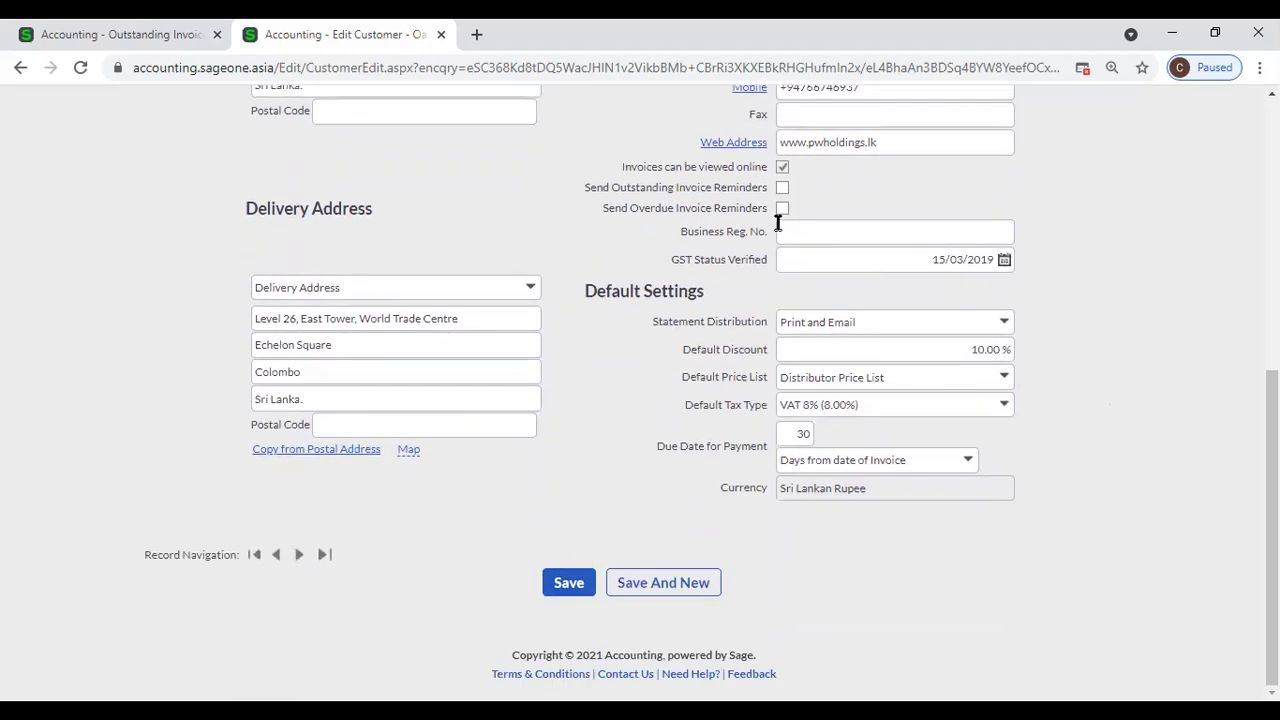
Examine the customer's email field together with the available statement distribution options in the default settings
scroll(909, 234, "up", 2)
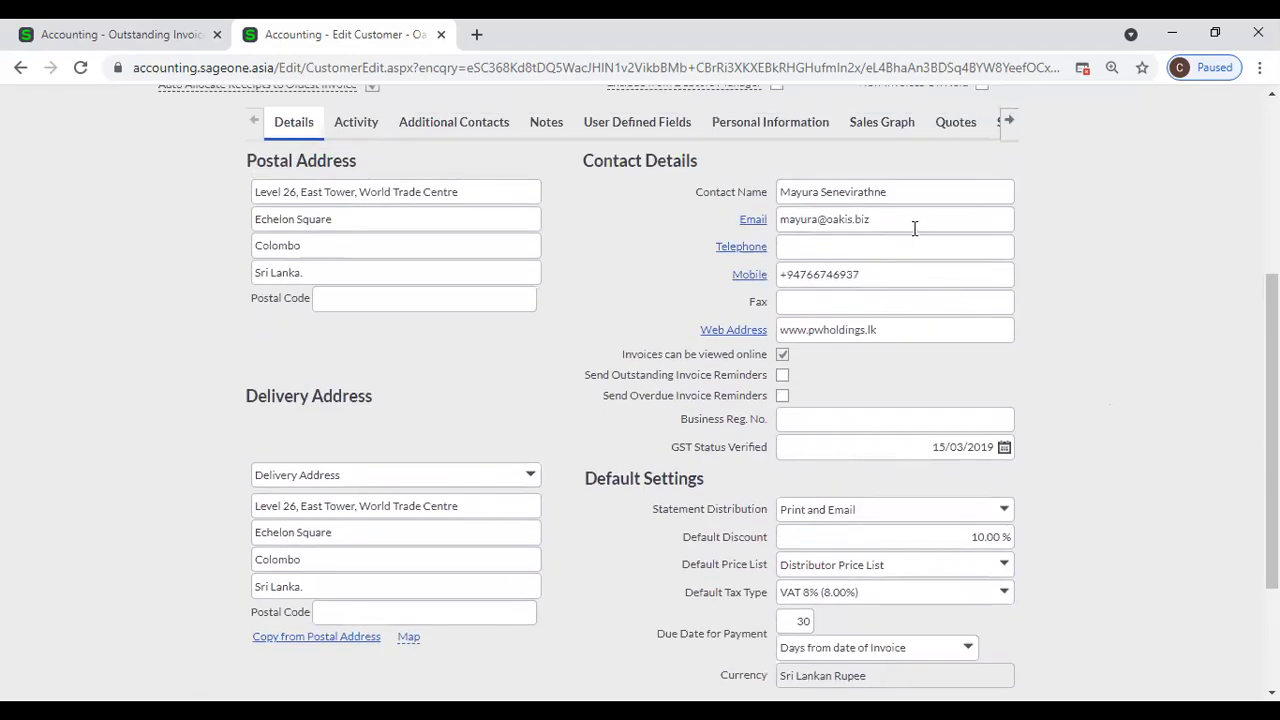
triple_click(912, 218)
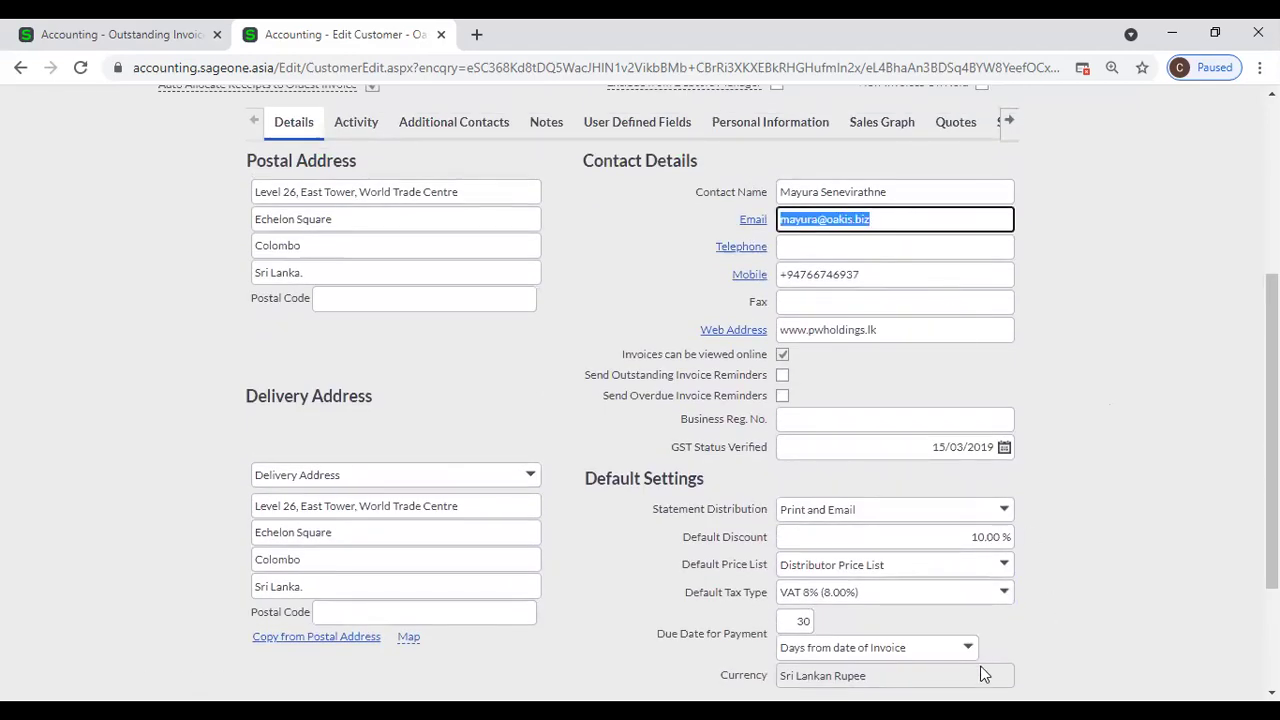
scroll(1031, 613, "down", 2)
left_click(1000, 323)
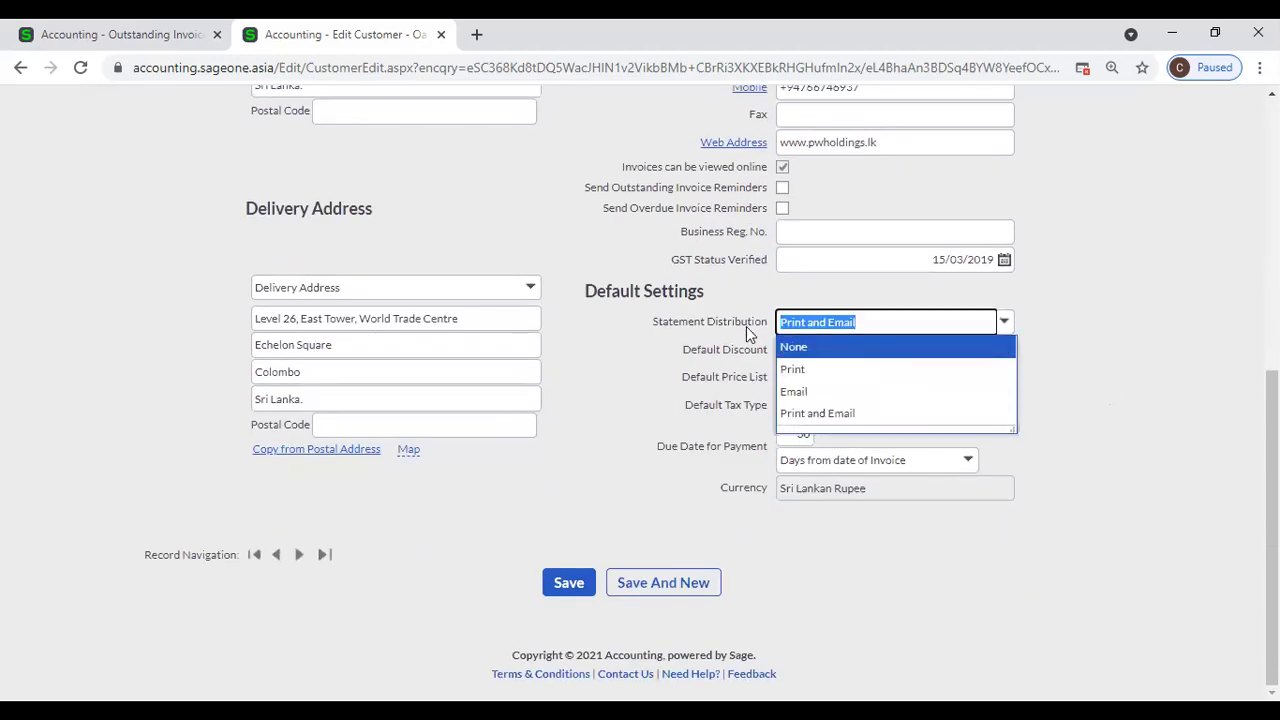
left_click(1068, 345)
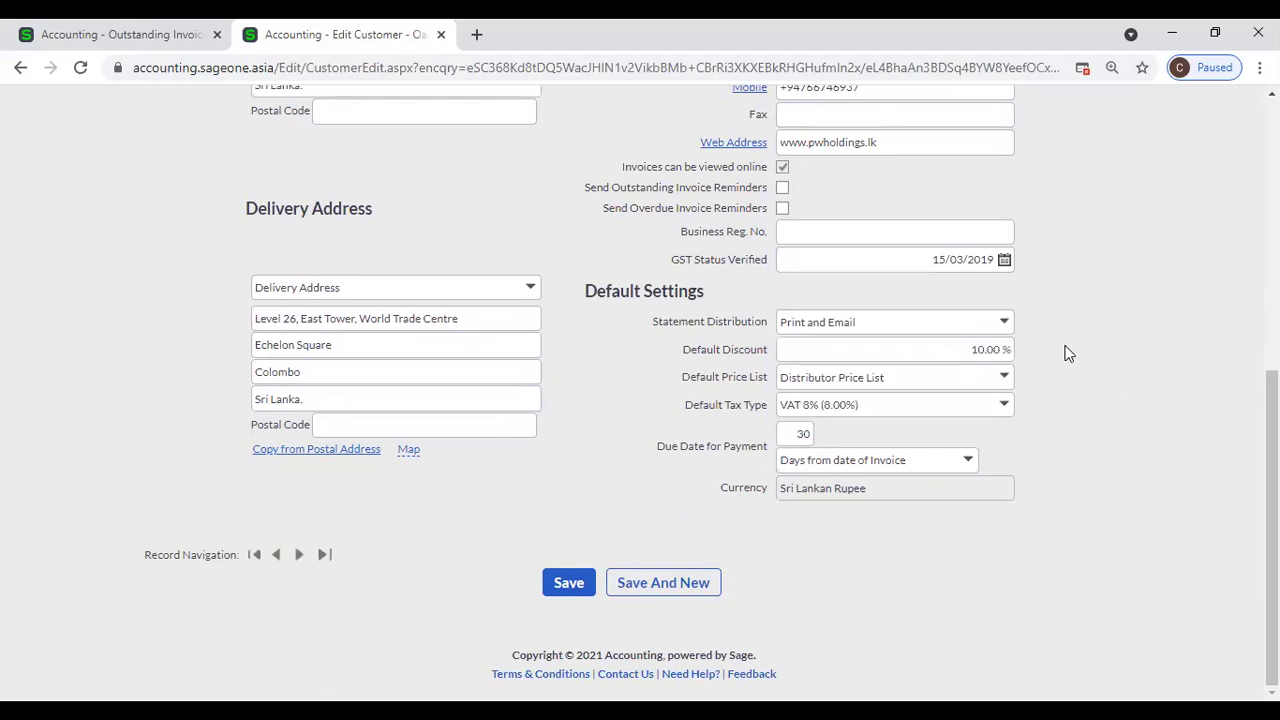
scroll(1066, 349, "up", 1)
left_click(1004, 417)
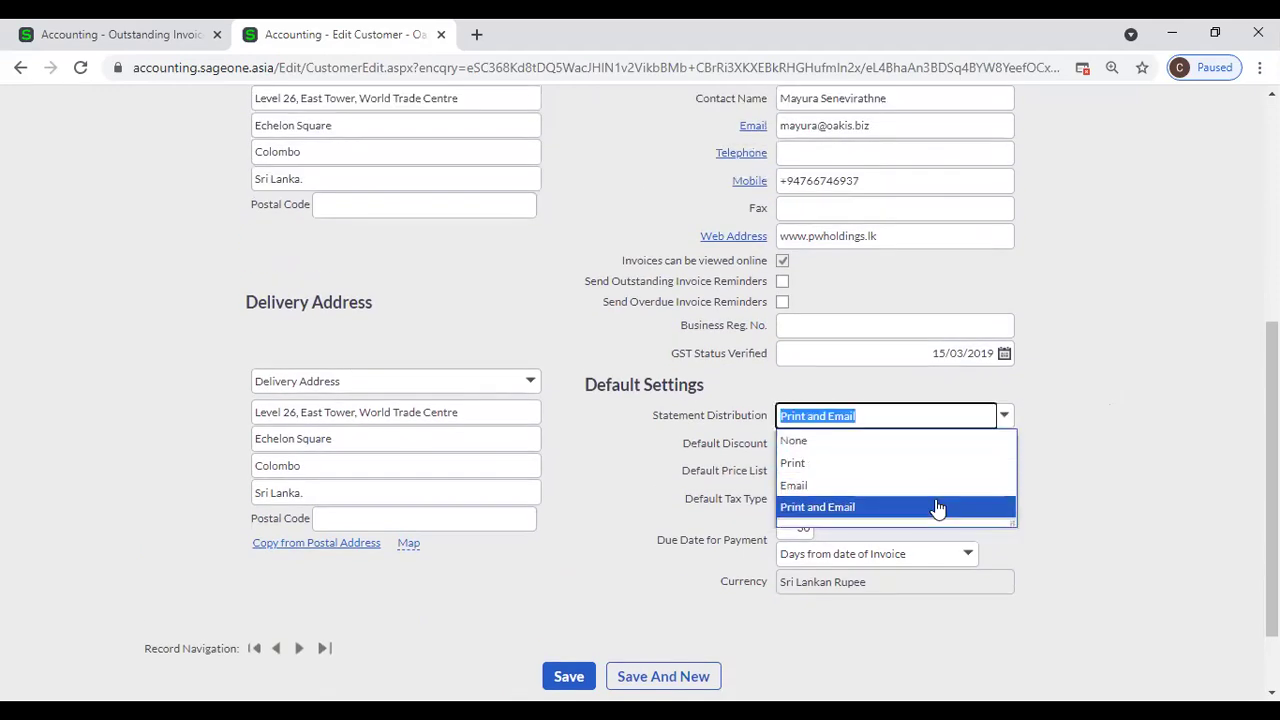
left_click(1129, 427)
left_click(915, 124)
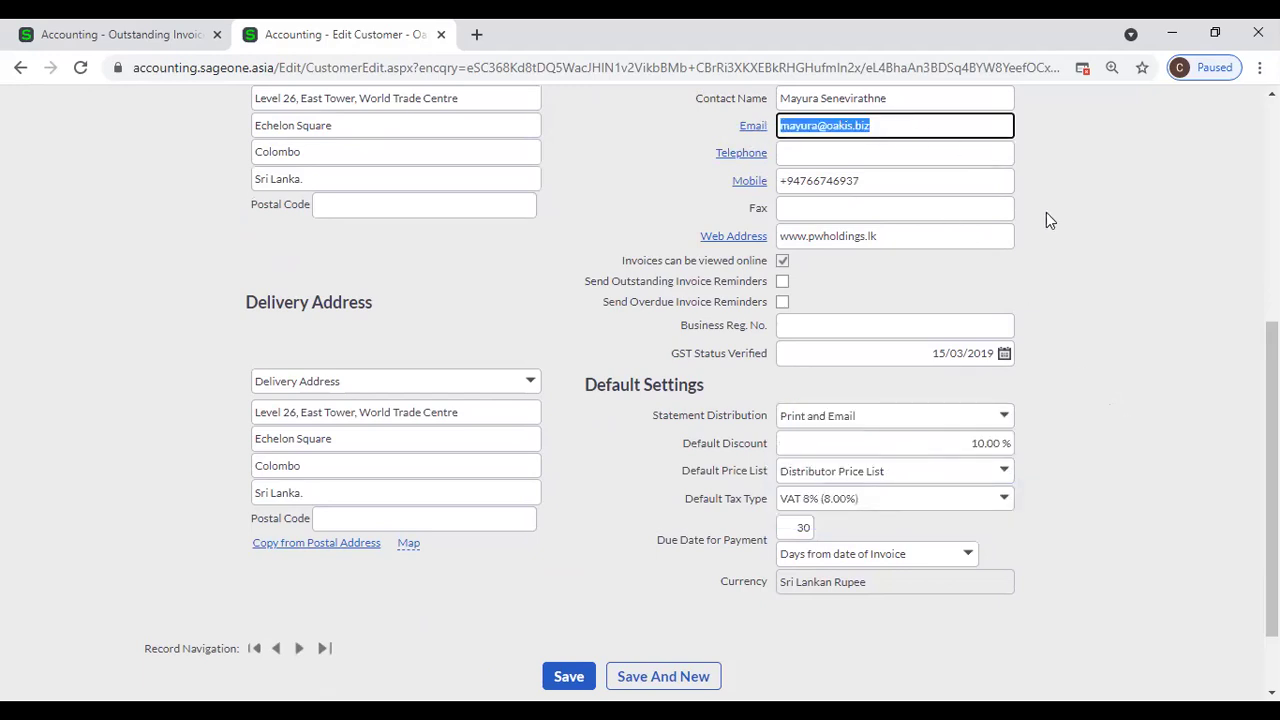
left_click(1088, 254)
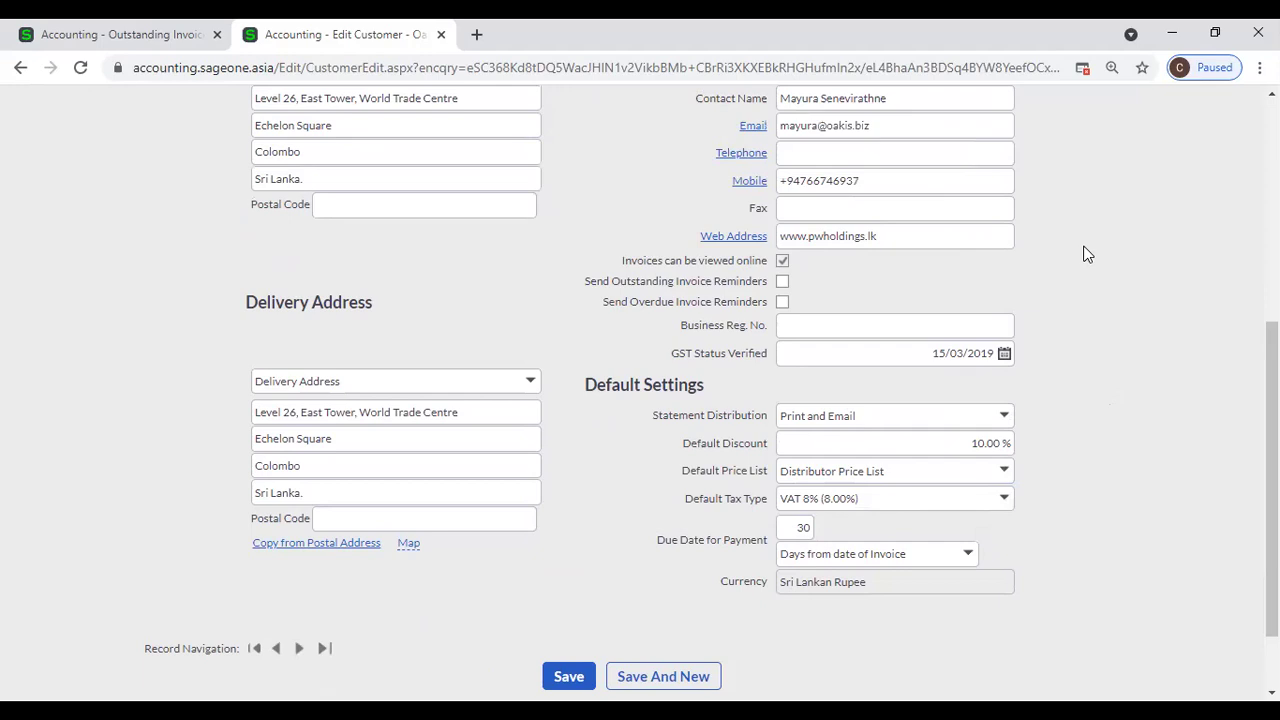
Examine the default discount field in the customer's default settings
scroll(1088, 254, "down", 2)
left_click(914, 347)
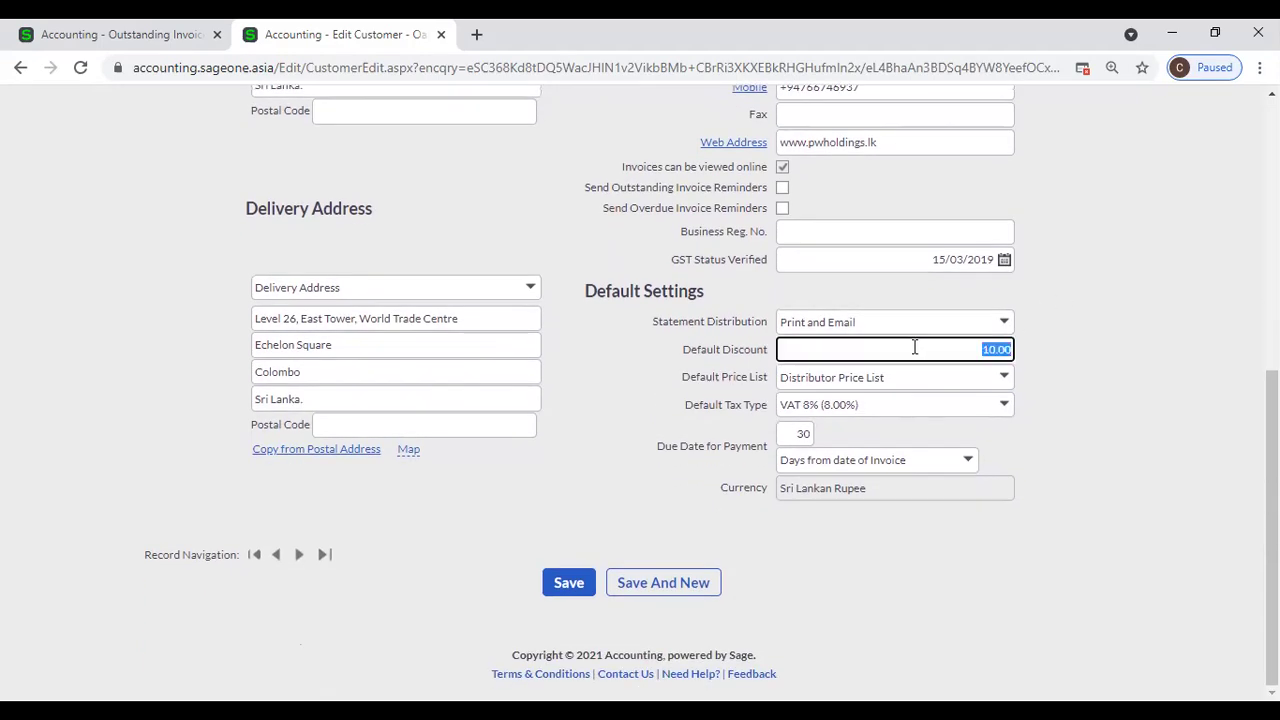
left_click(1096, 376)
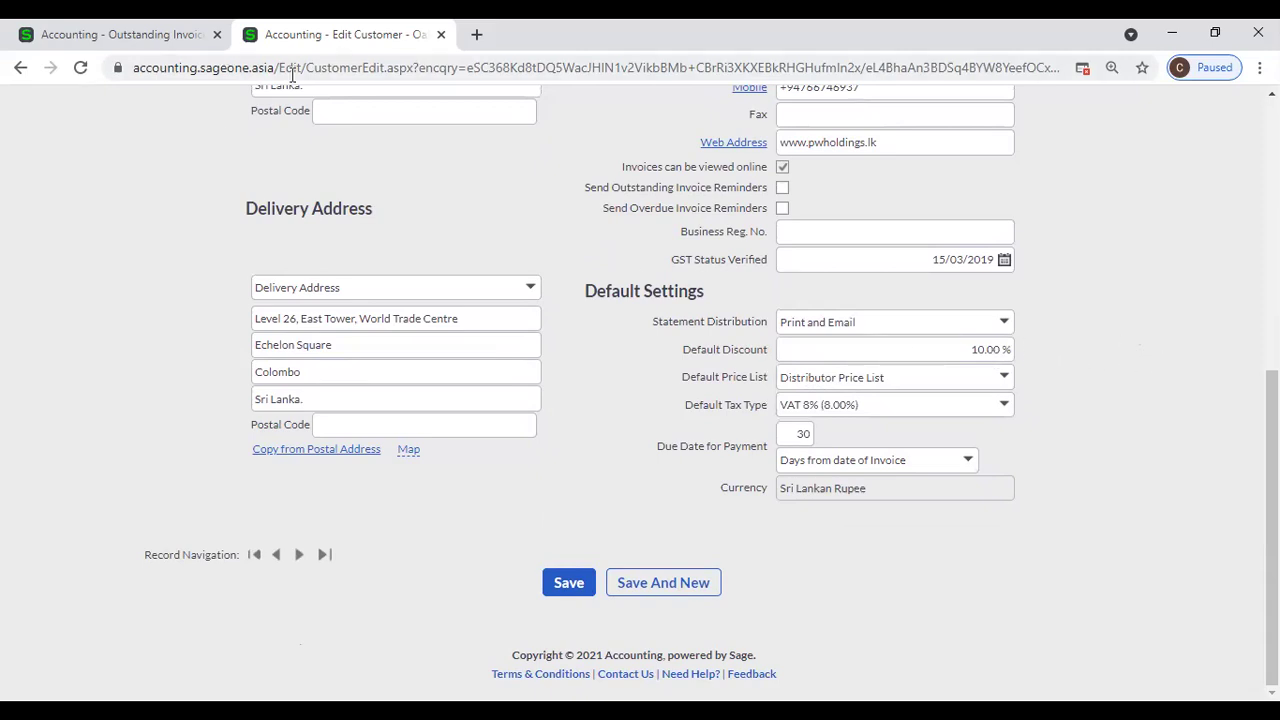
Start a new customer quote from the Customer Quotes list and choose Oak Integrated Systems (Pvt) Ltd as the customer
scroll(251, 155, "up", 2)
left_click(108, 34)
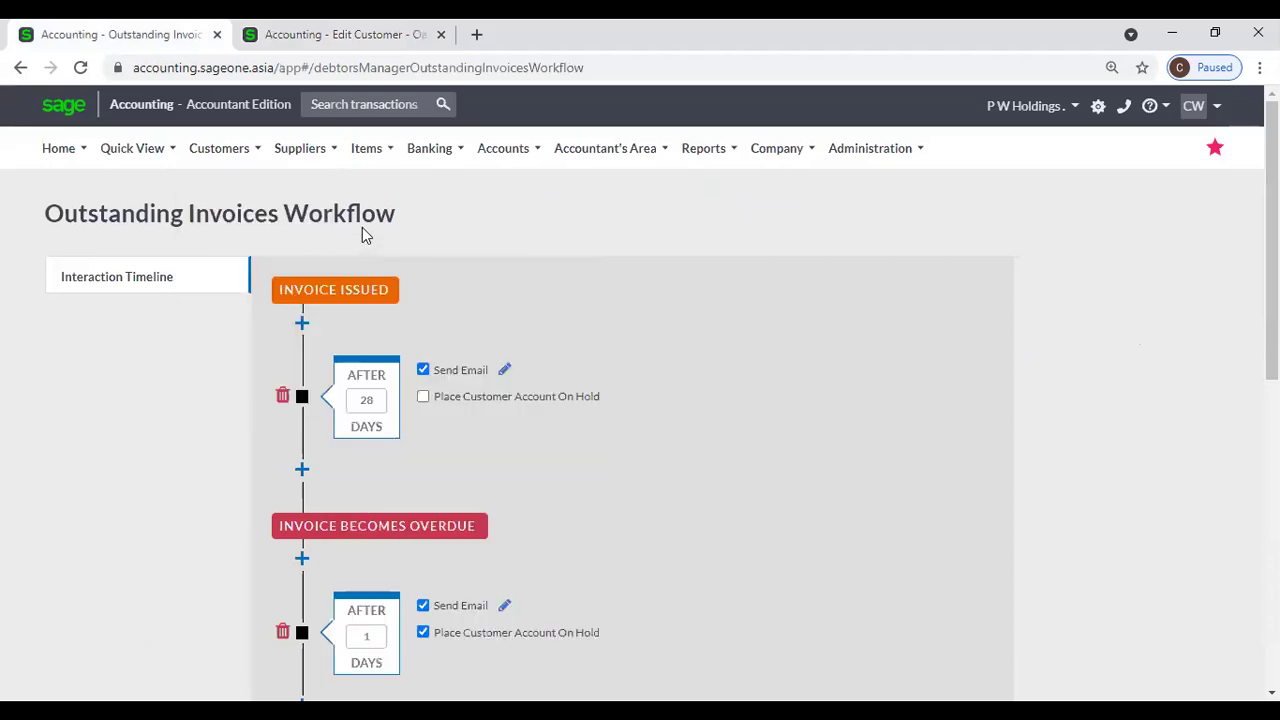
left_click(220, 152)
mouse_move(270, 251)
left_click(401, 253)
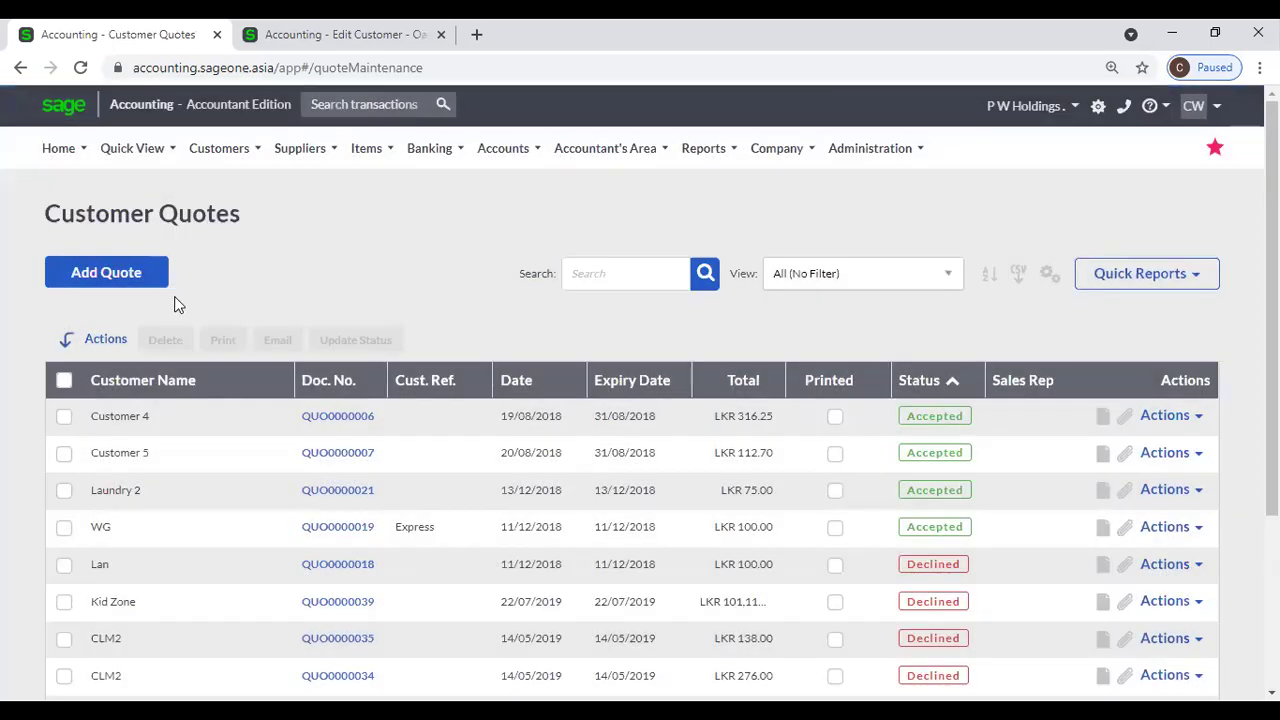
left_click(125, 278)
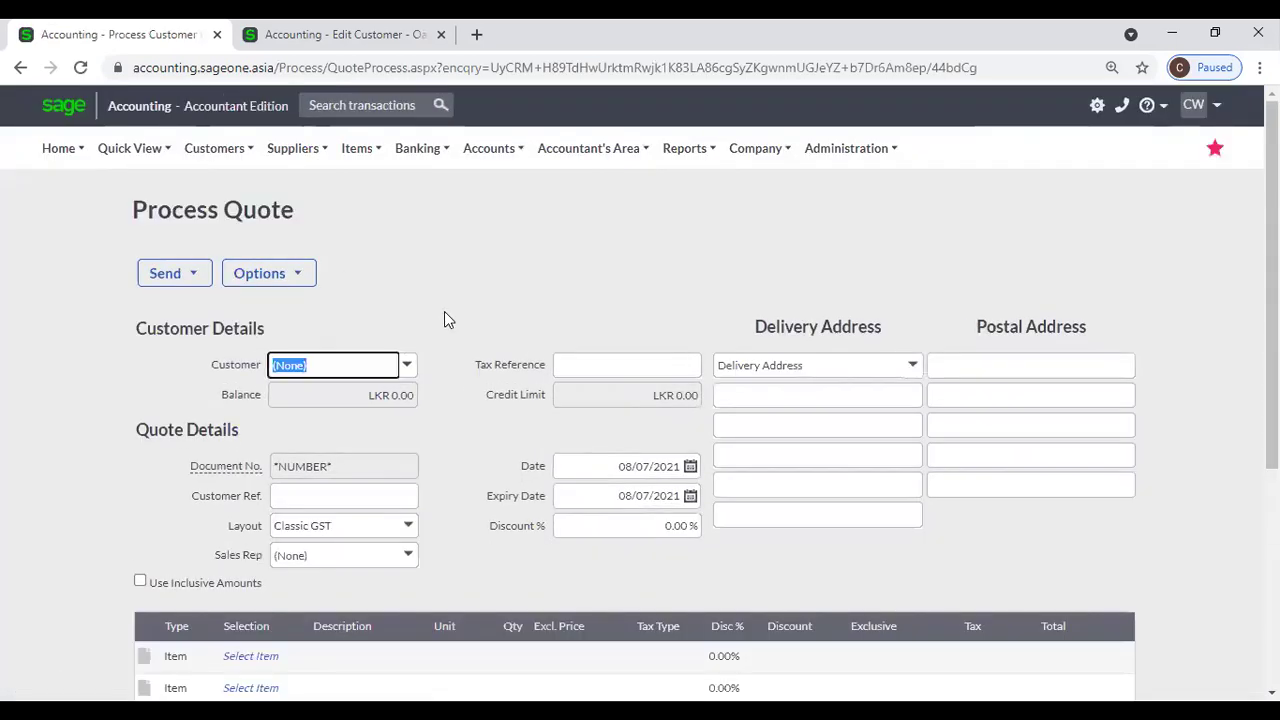
type("o")
left_click(413, 380)
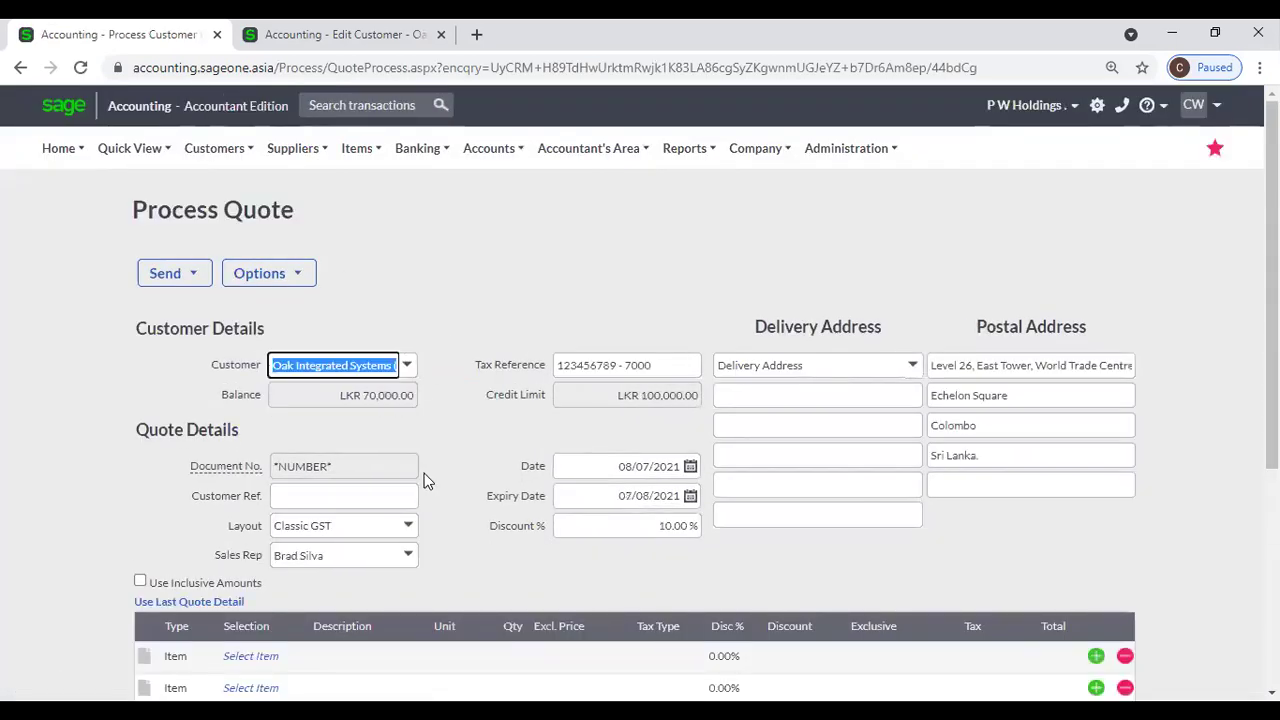
Add item S50U5Prm to the first line of the quote
scroll(424, 473, "down", 2)
left_click(251, 470)
type("s50")
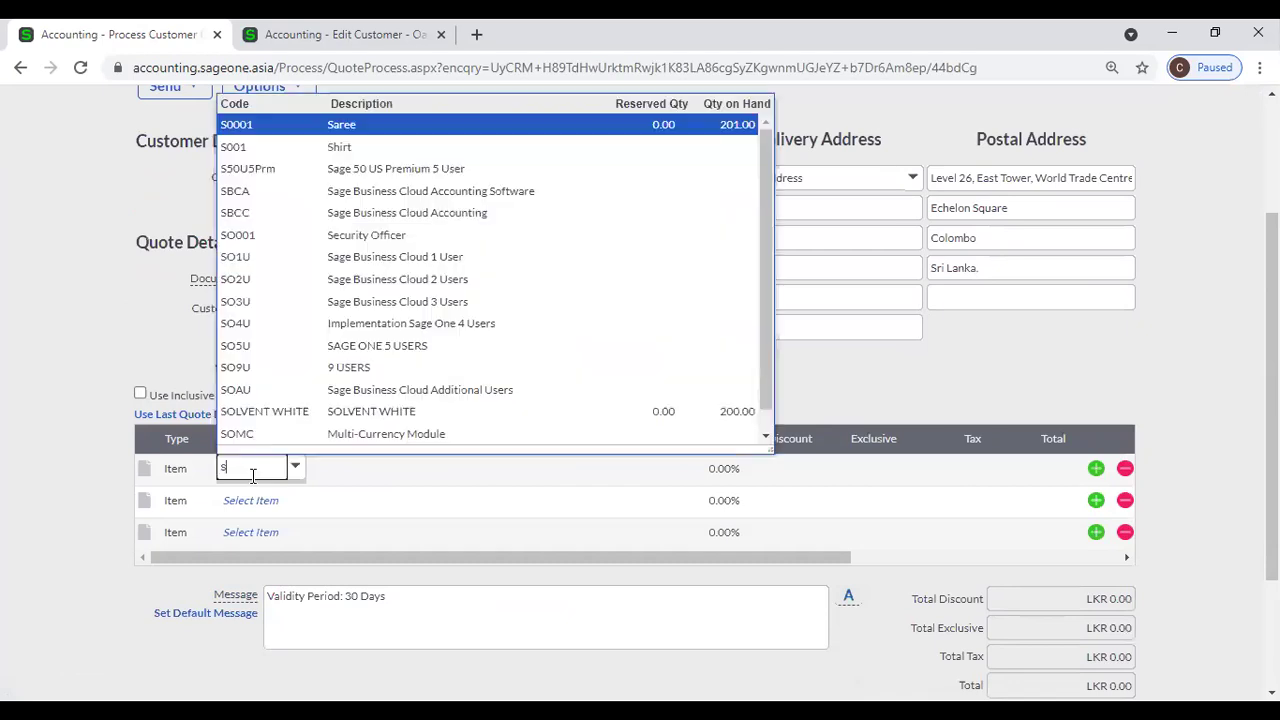
key("Tab")
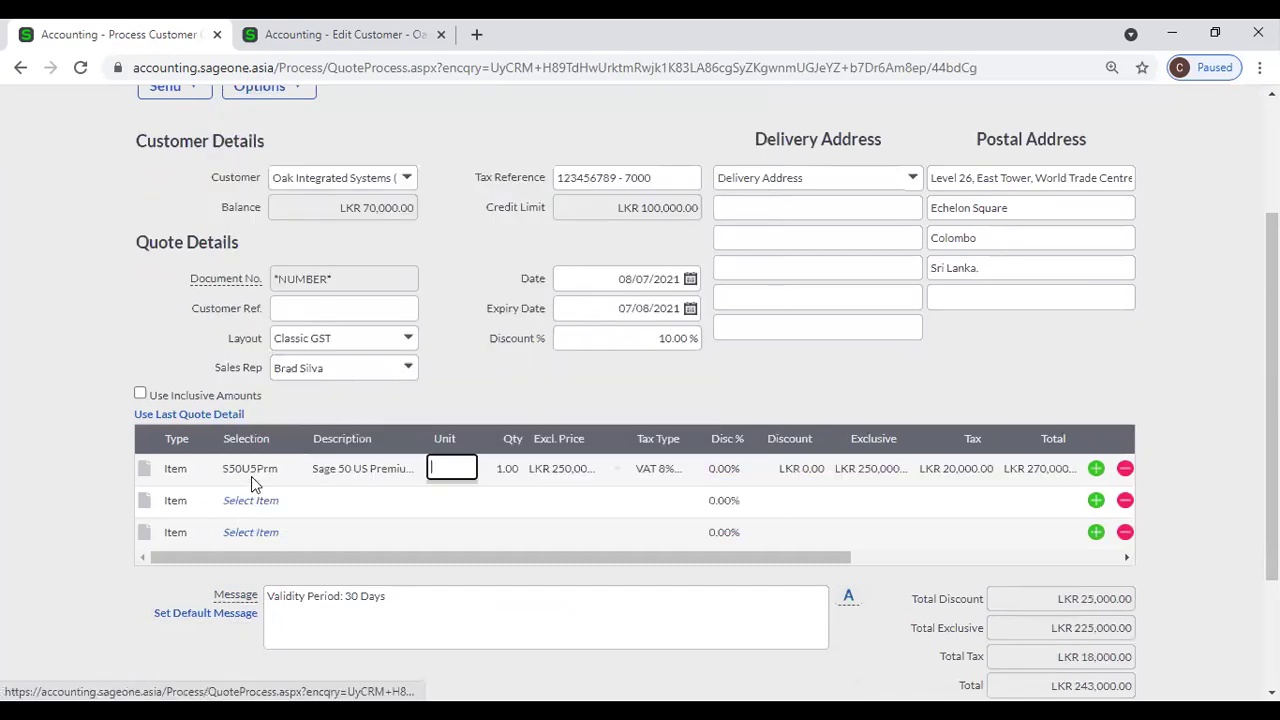
Override the quote's overall discount percentage with 5 %
left_click(636, 341)
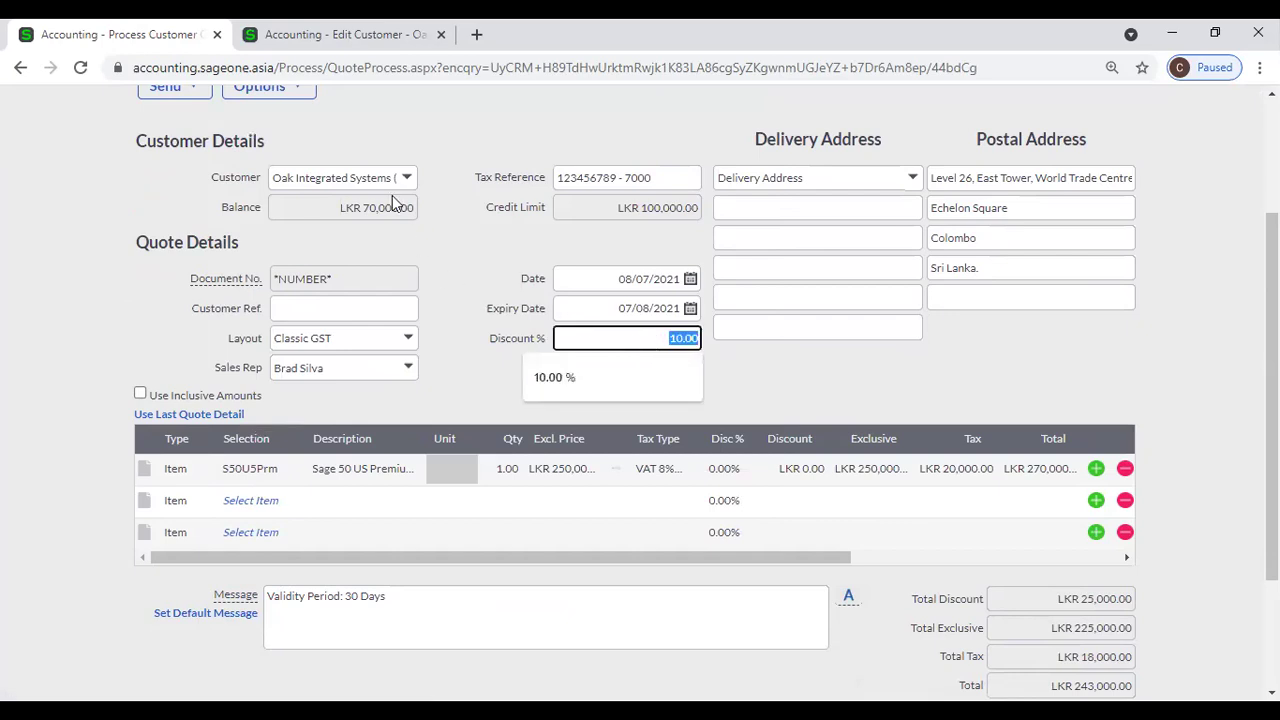
left_click(683, 339)
left_click(786, 333)
left_click(679, 340)
type("5")
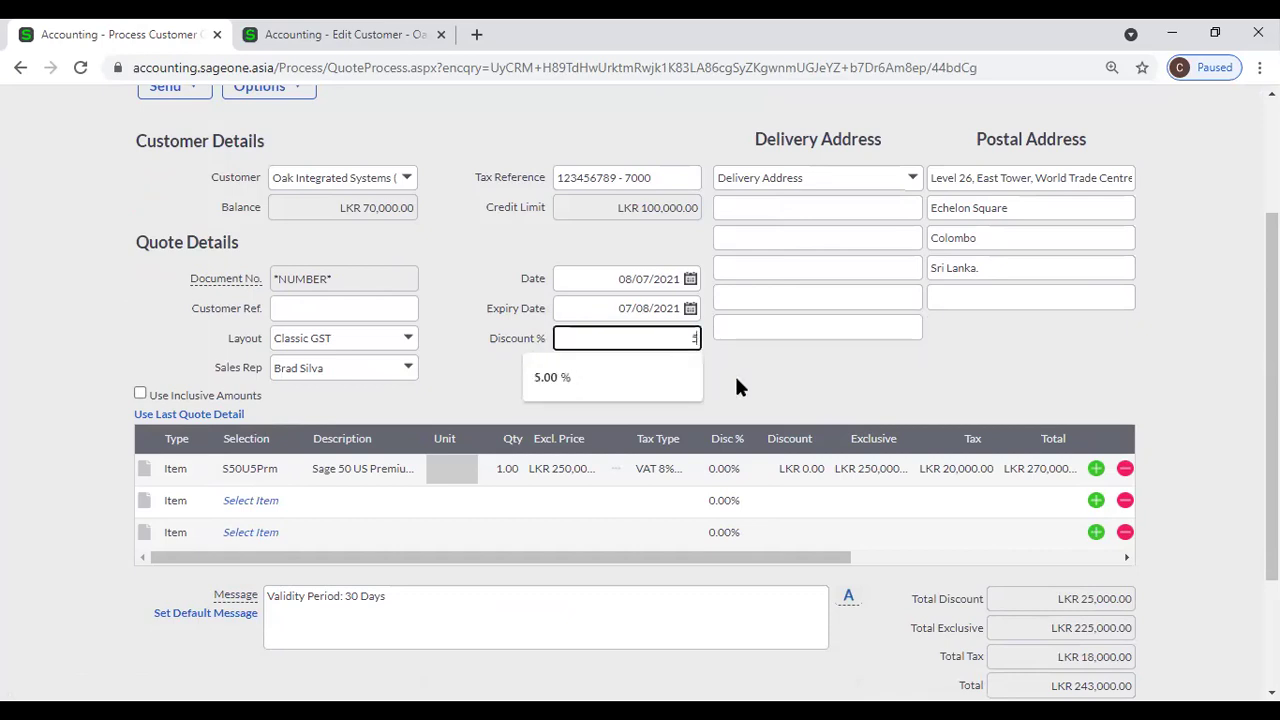
key("Tab")
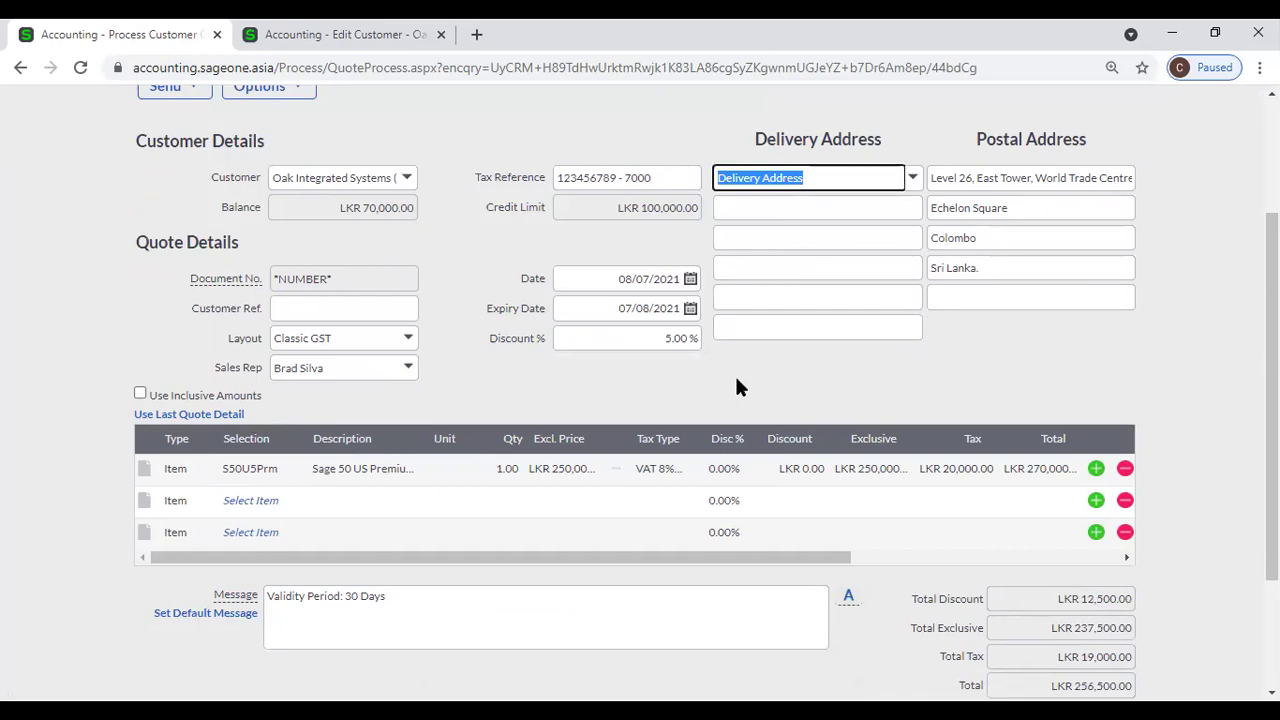
Review the discount percentage field in the quote's header details
left_click(622, 339)
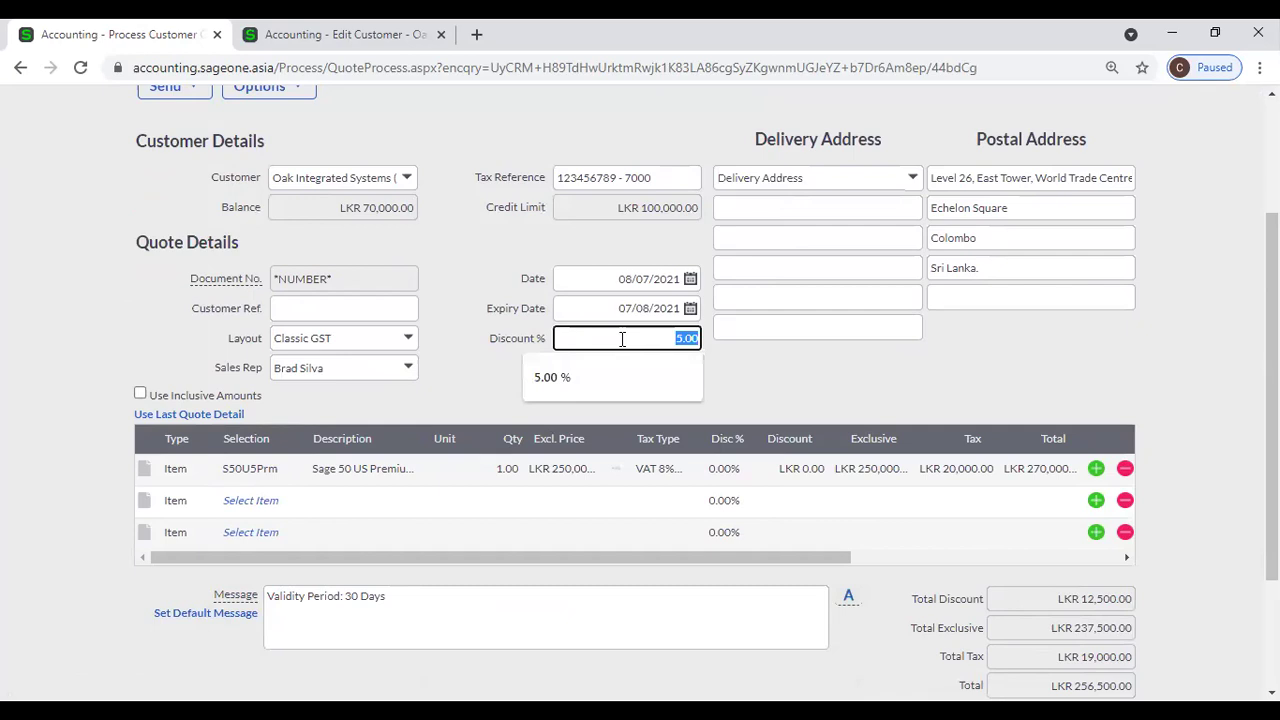
left_click(759, 386)
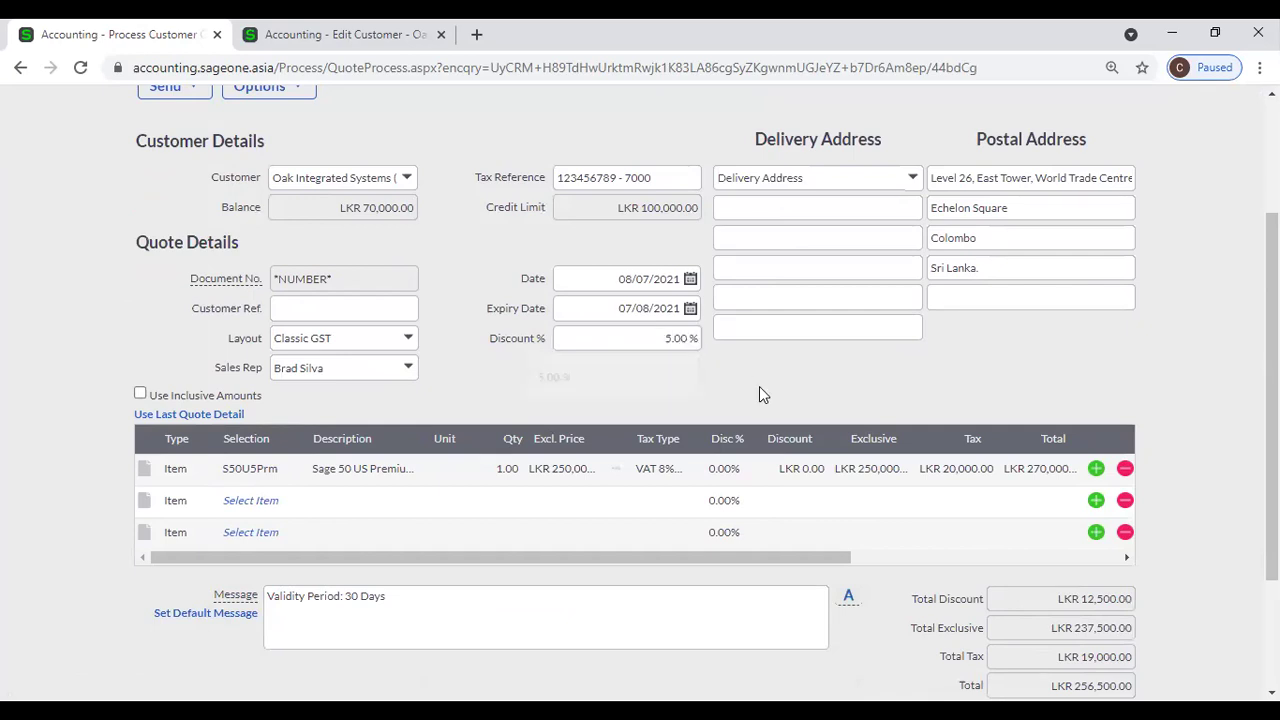
left_click(658, 338)
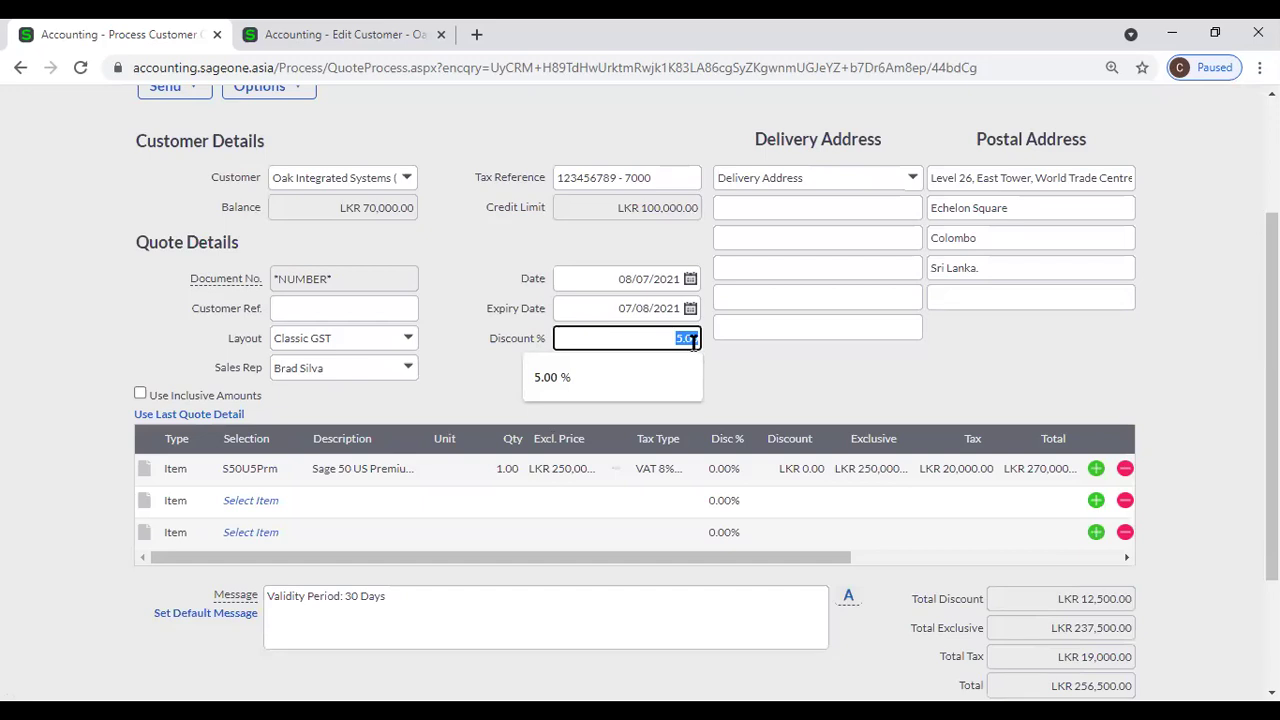
left_click(738, 368)
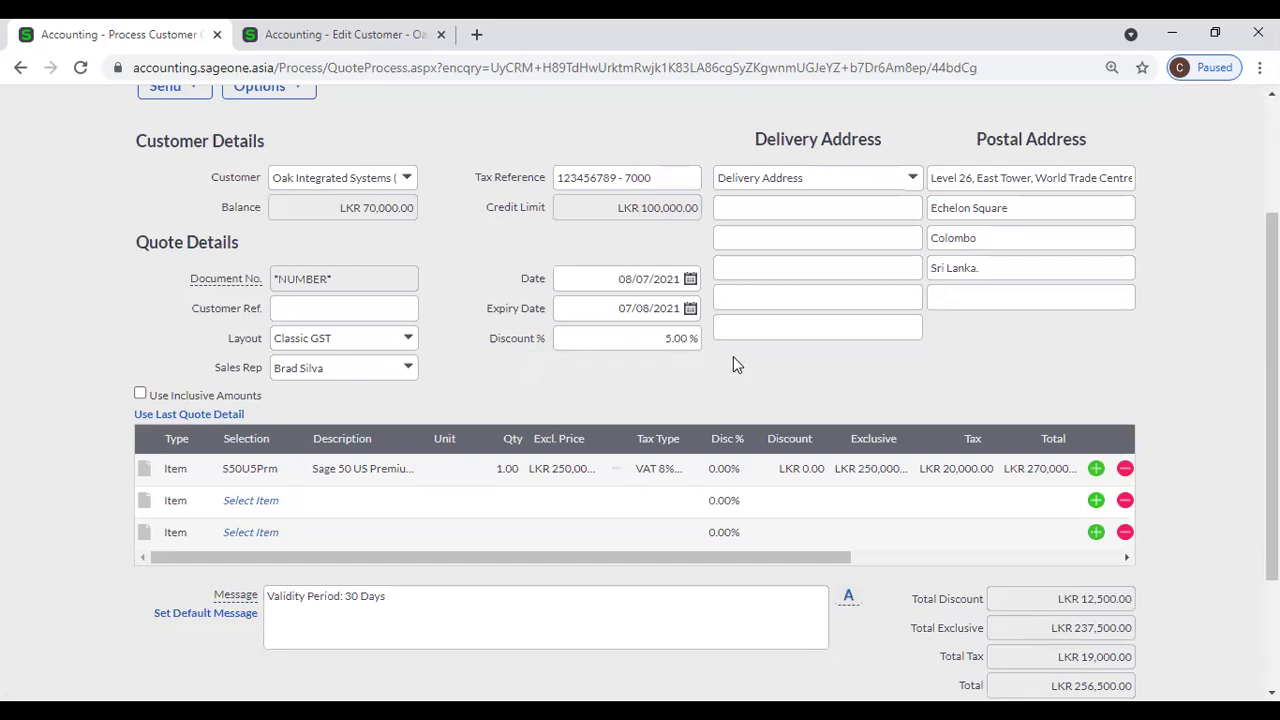
Return to the customer record and examine the available default price list options
left_click(272, 50)
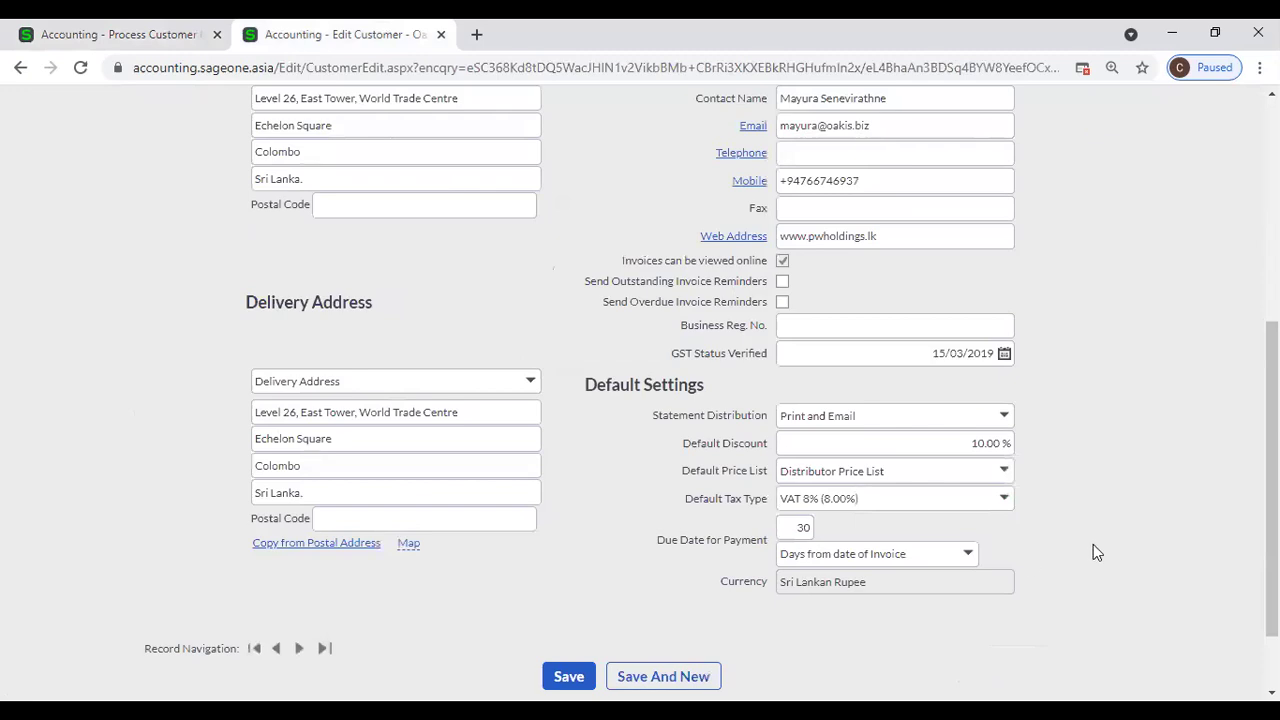
left_click(1005, 471)
left_click(1138, 440)
left_click(1005, 475)
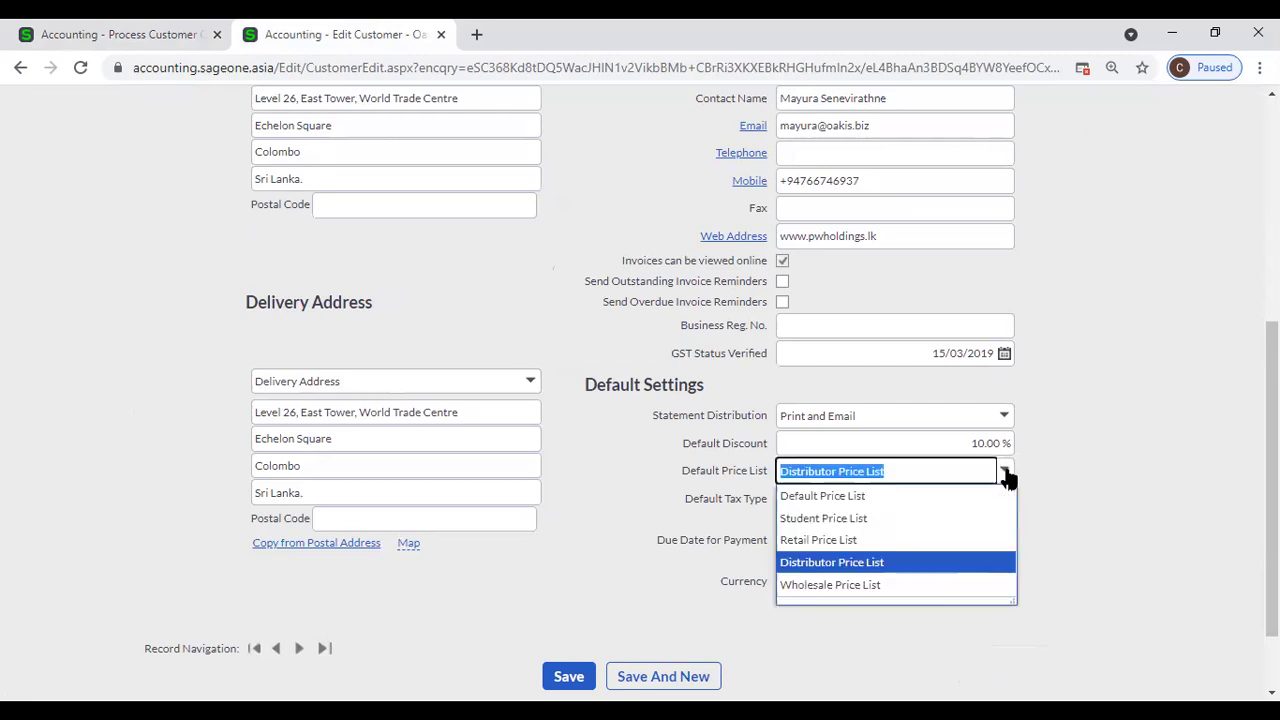
left_click(1037, 507)
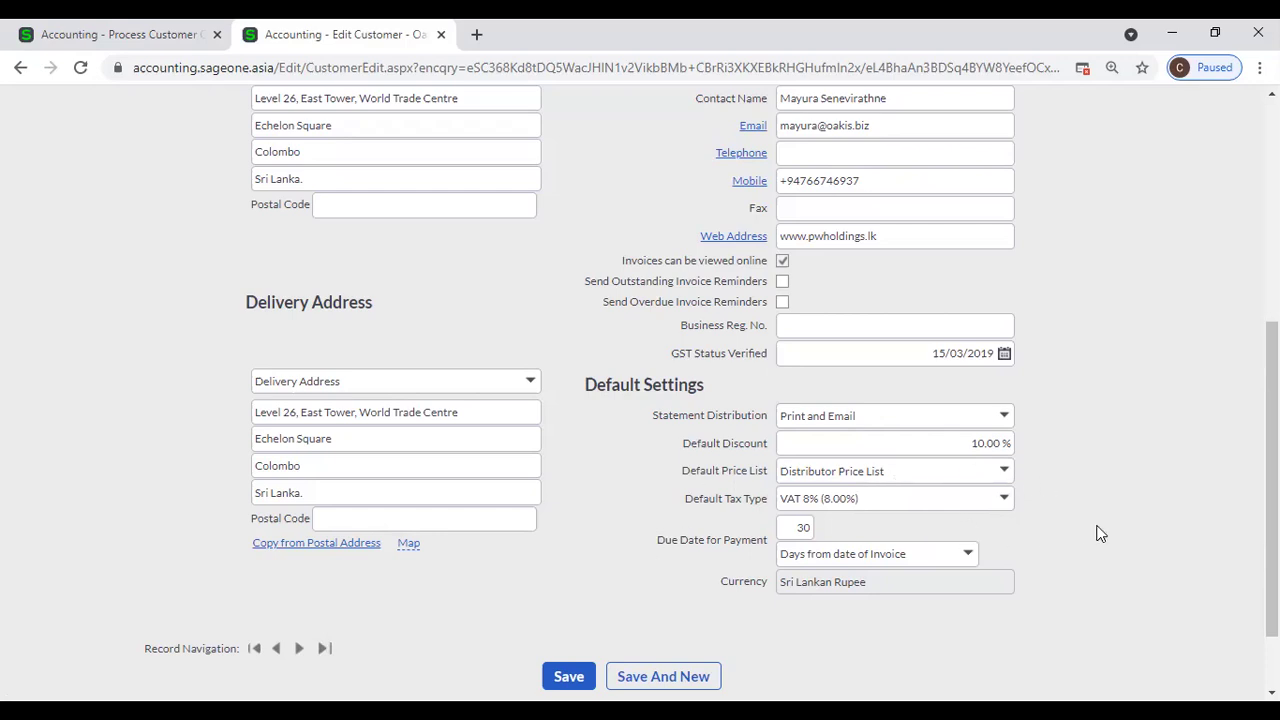
Leave the unsaved quote and open the company settings for editing
scroll(1100, 534, "up", 1)
scroll(1100, 534, "up", 2)
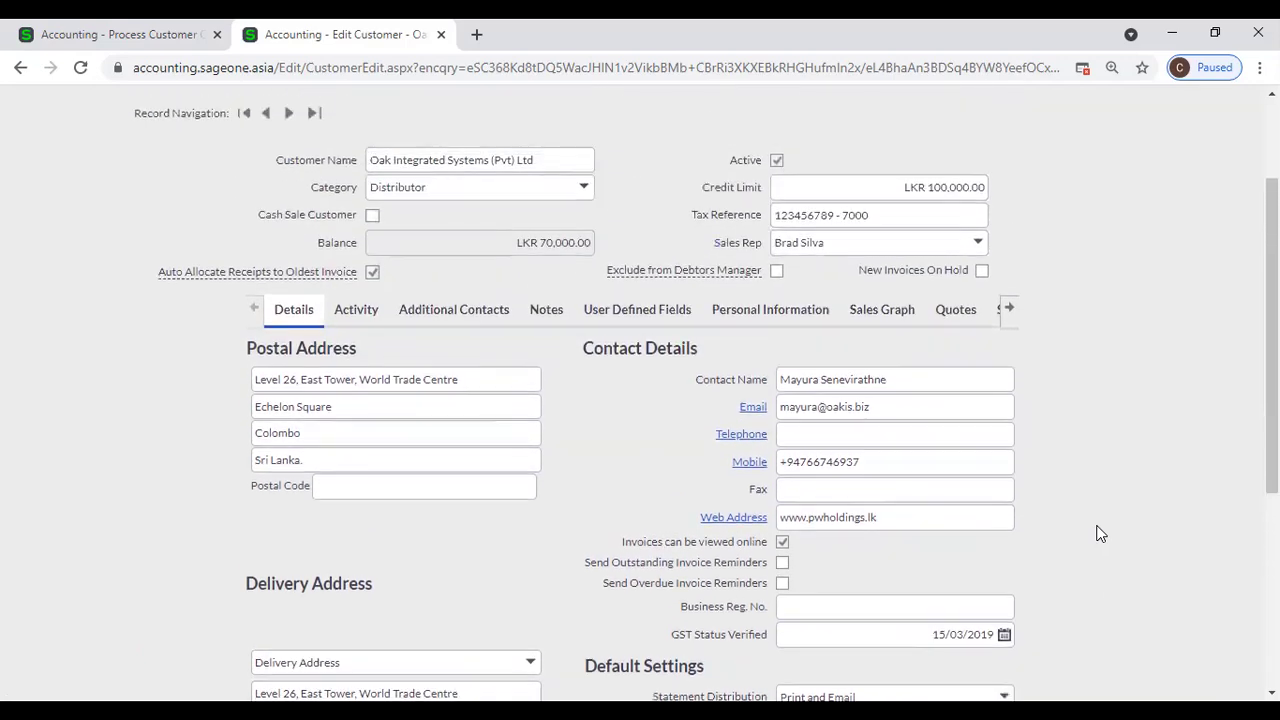
left_click(95, 36)
scroll(856, 234, "up", 2)
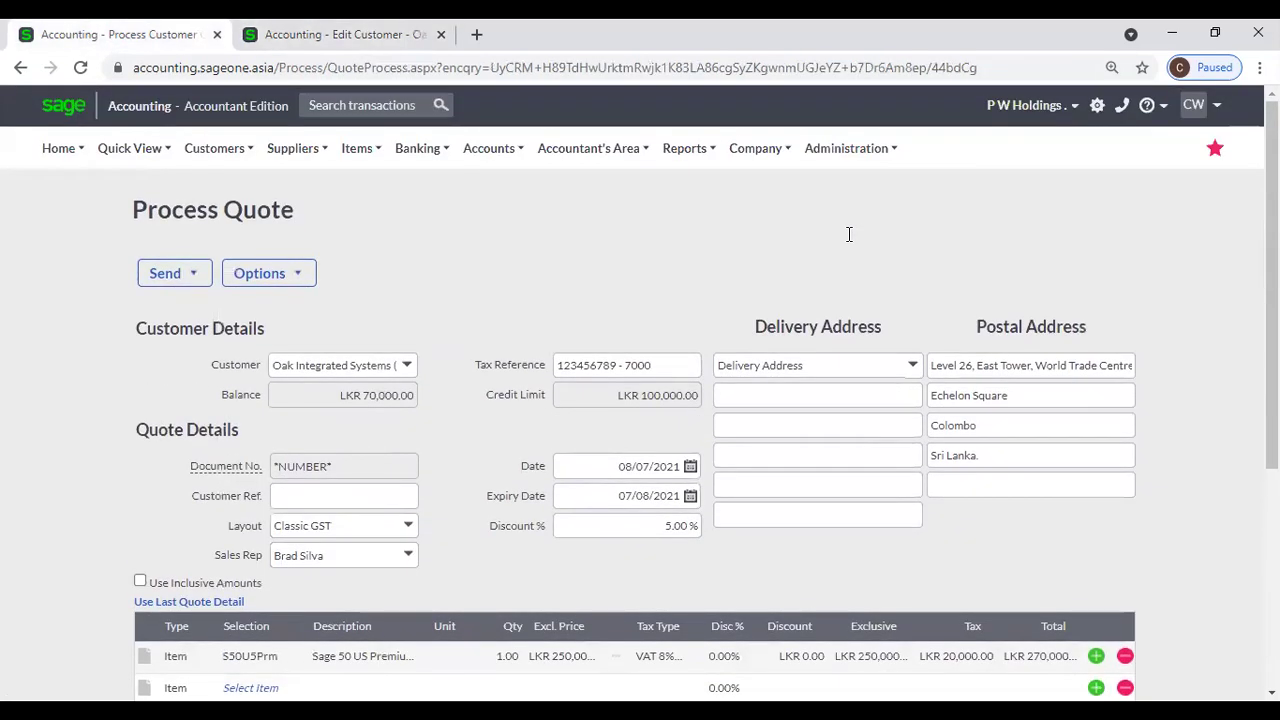
mouse_move(742, 160)
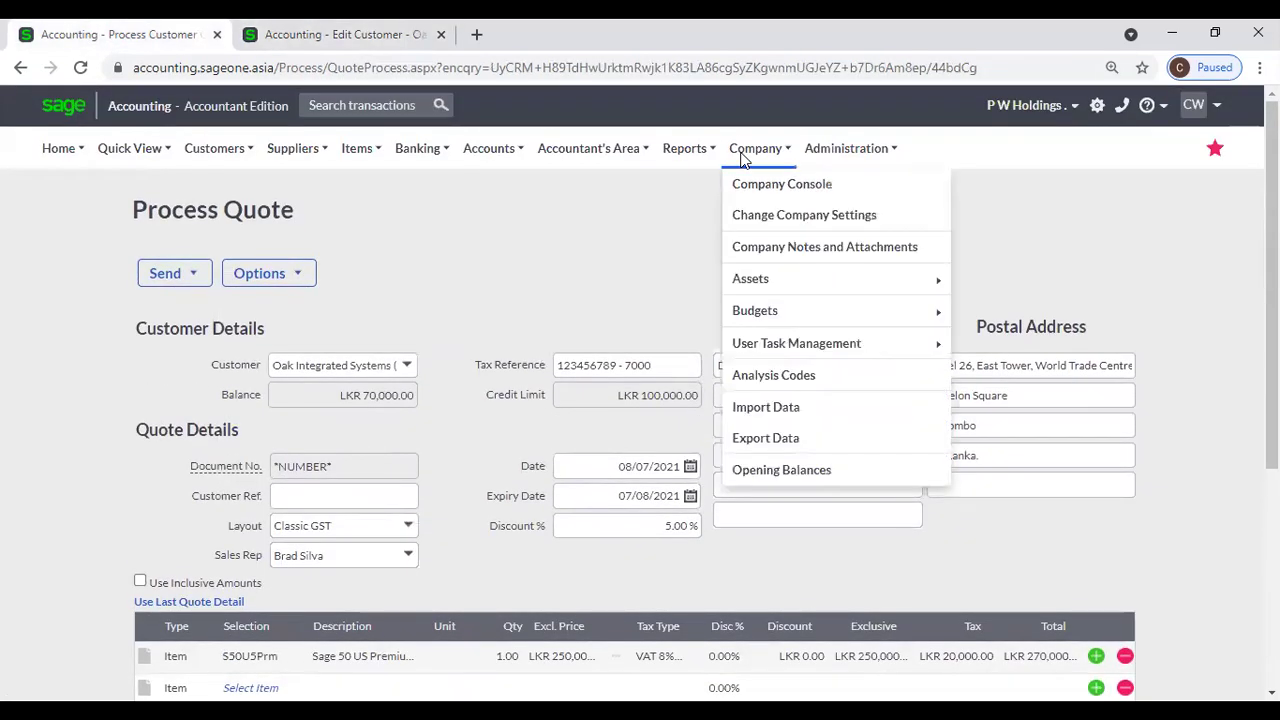
left_click(788, 222)
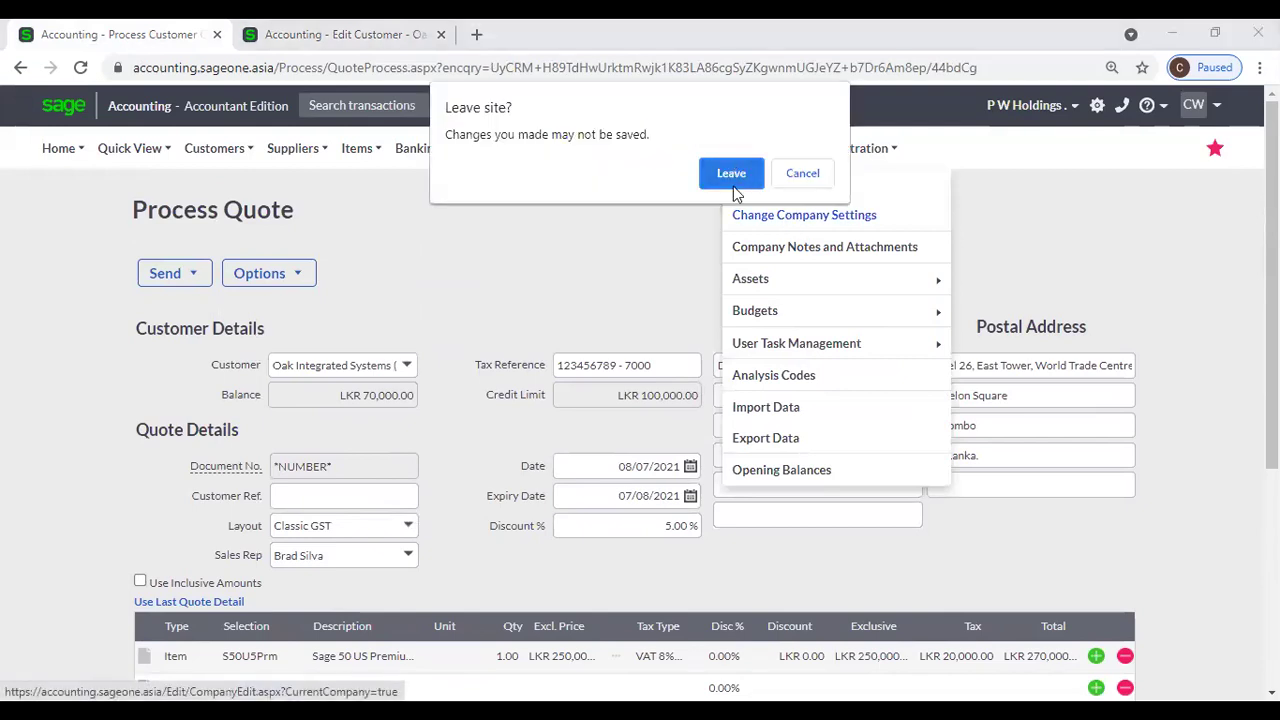
left_click(734, 186)
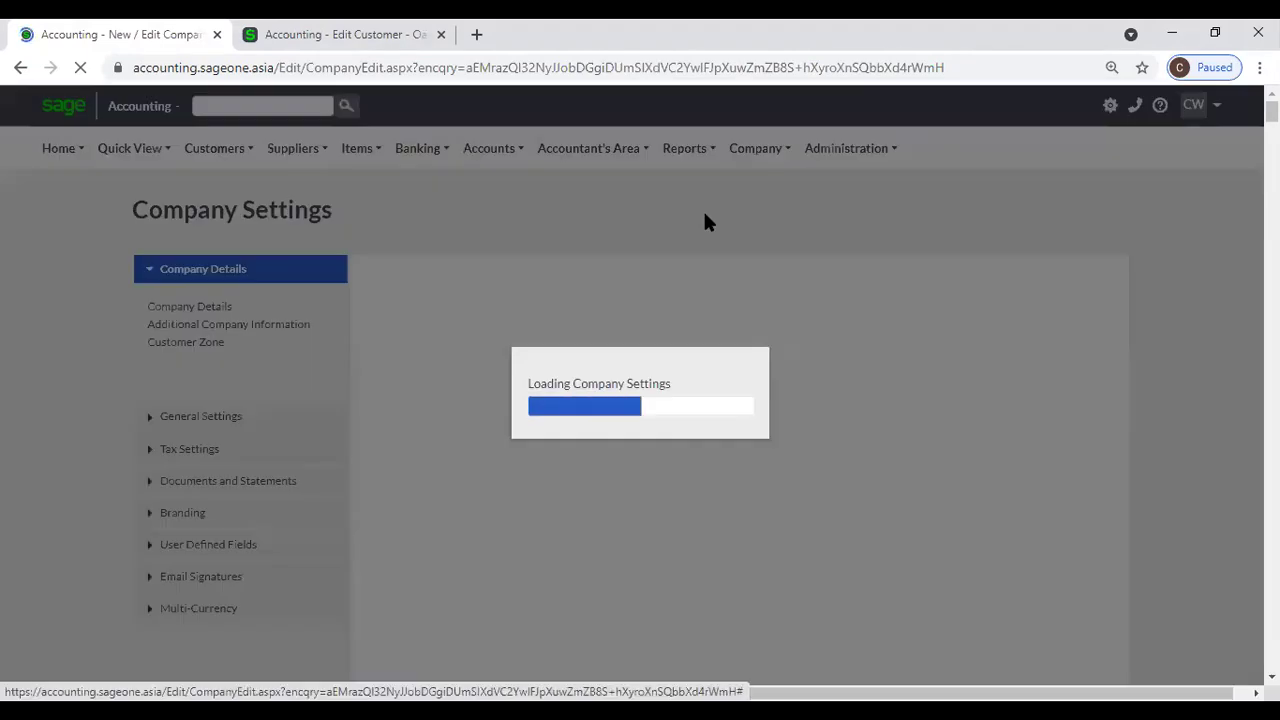
mouse_move(740, 149)
left_click(763, 221)
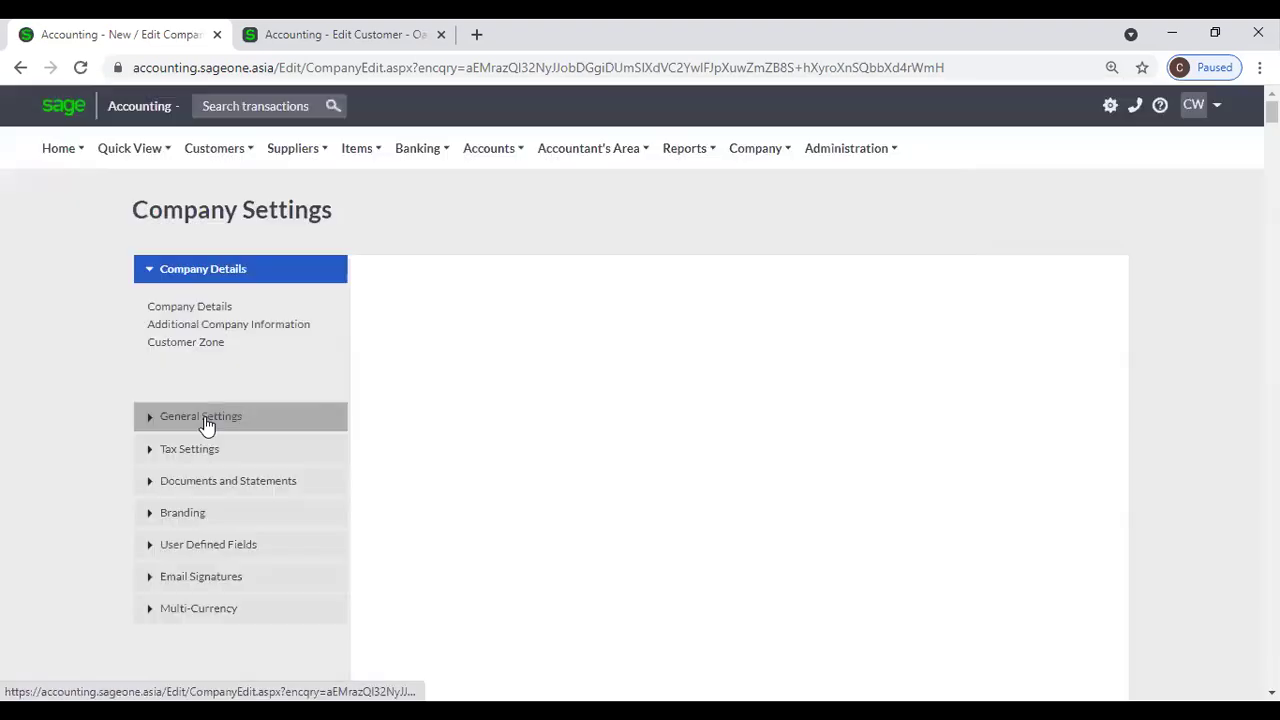
Examine the price lists in the company's item settings within General Settings
left_click(204, 418)
left_click(194, 410)
scroll(863, 486, "down", 3)
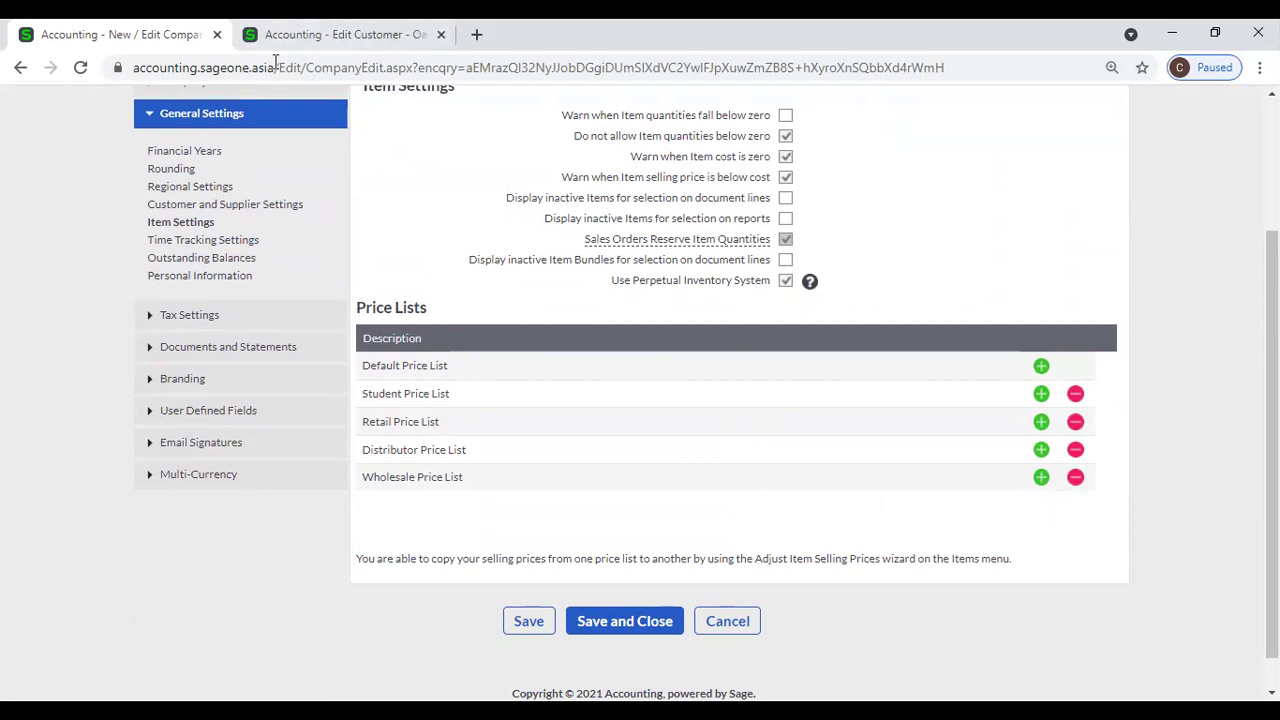
Go back to the customer record and review its default settings and contact details
key("ctrl+Tab")
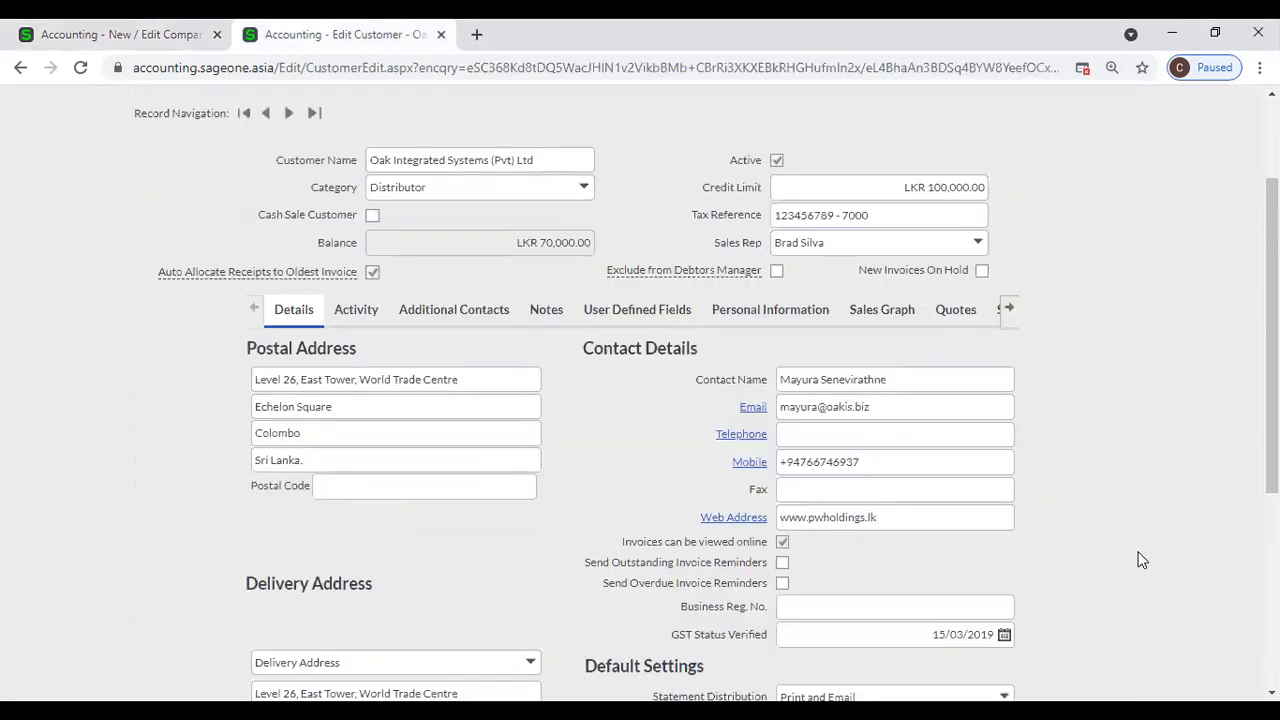
scroll(1192, 554, "down", 1)
scroll(1192, 554, "down", 1)
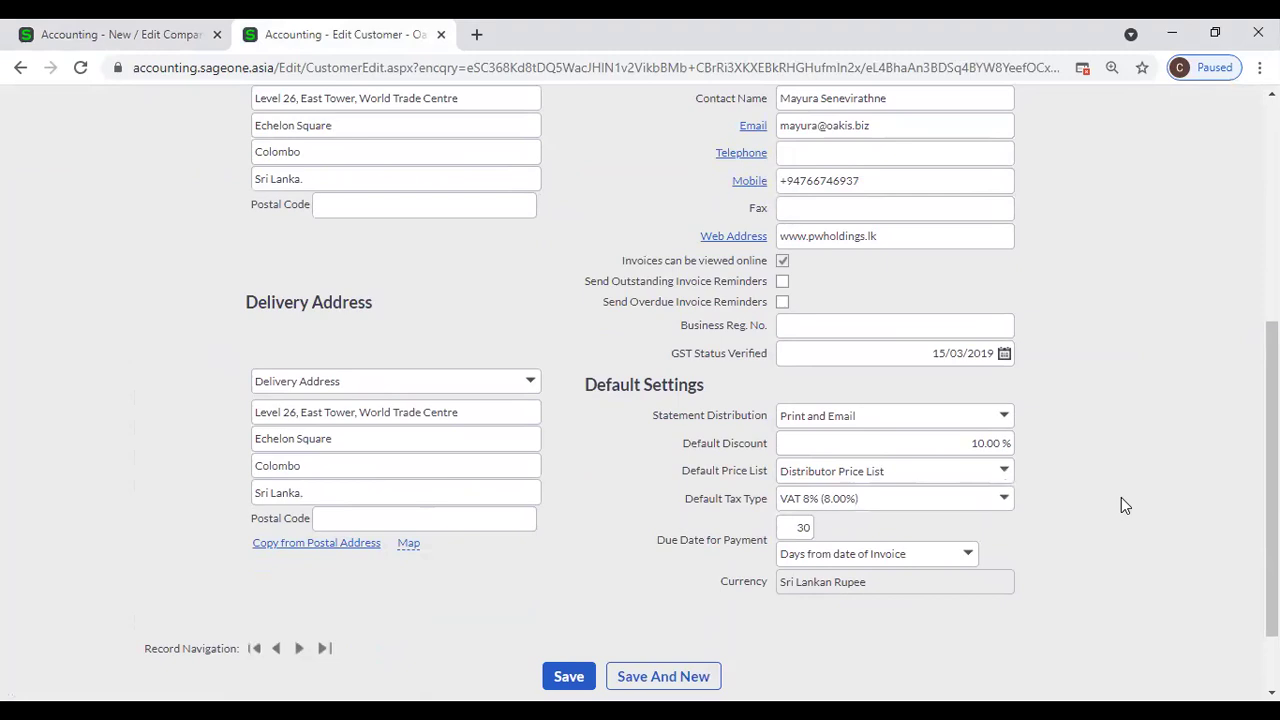
scroll(491, 449, "up", 2)
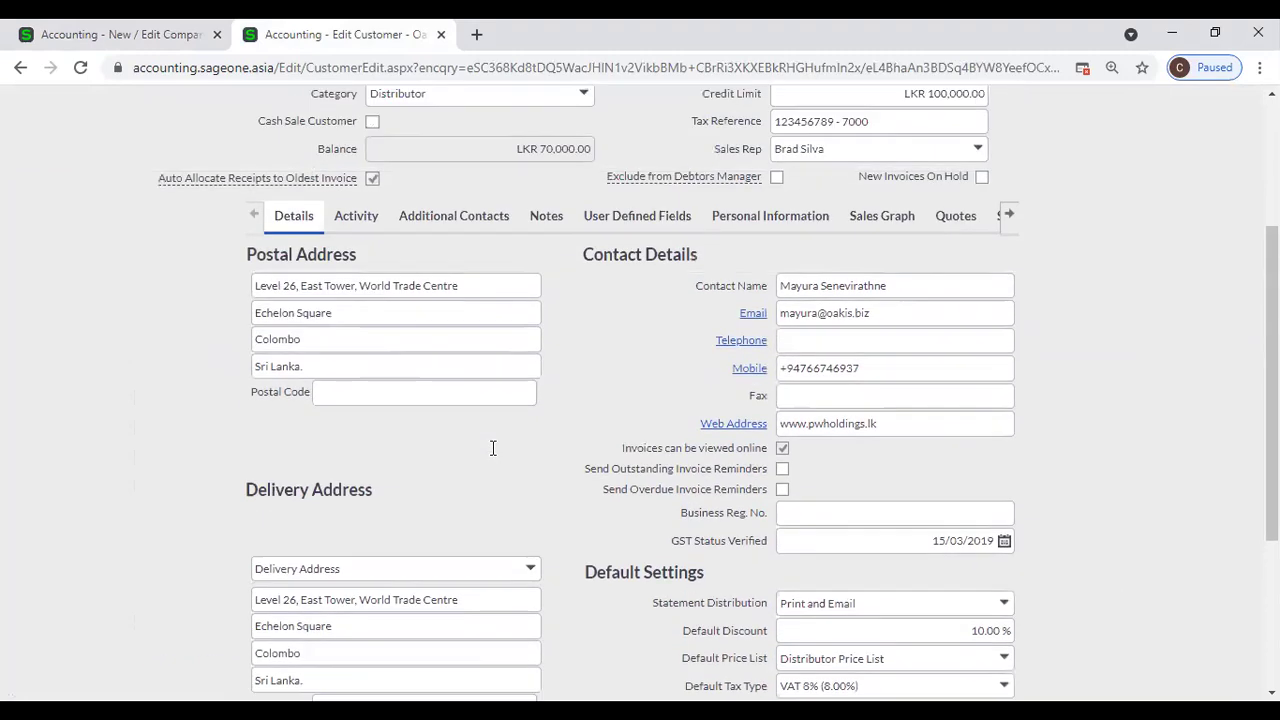
Review the customer's default settings and examine the tax types in the company's Tax Settings
scroll(748, 534, "down", 2)
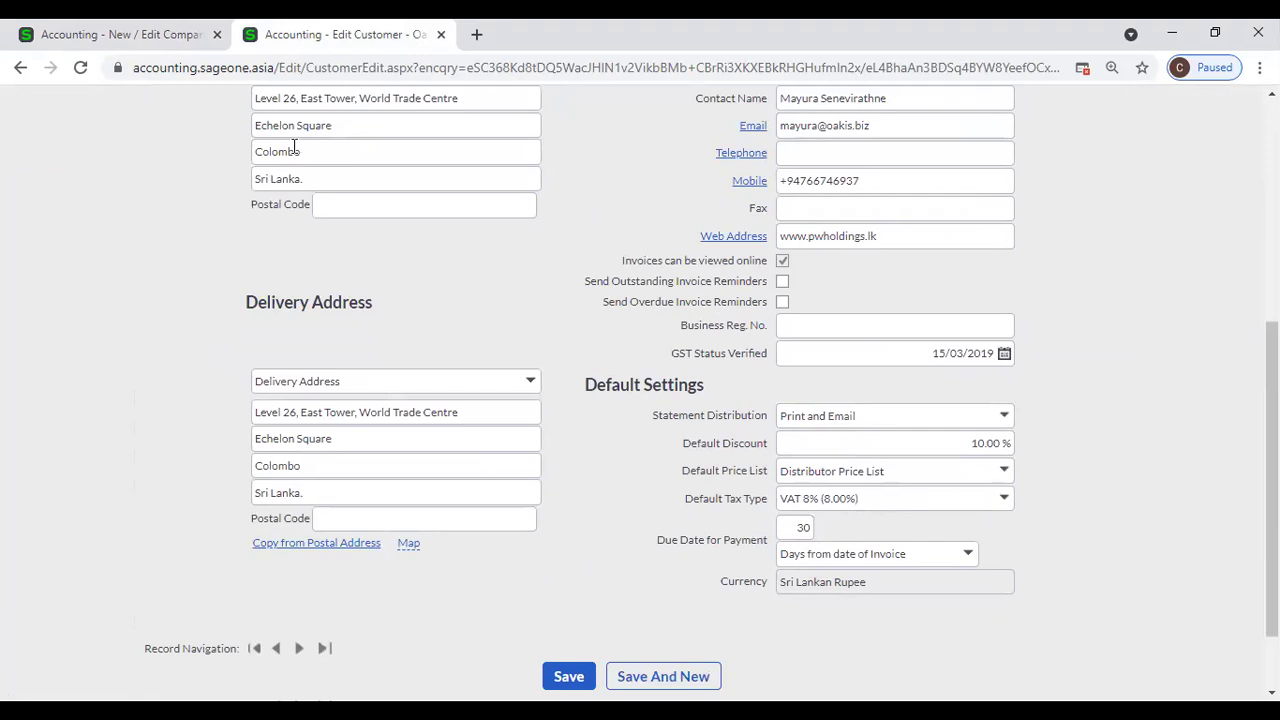
left_click(133, 36)
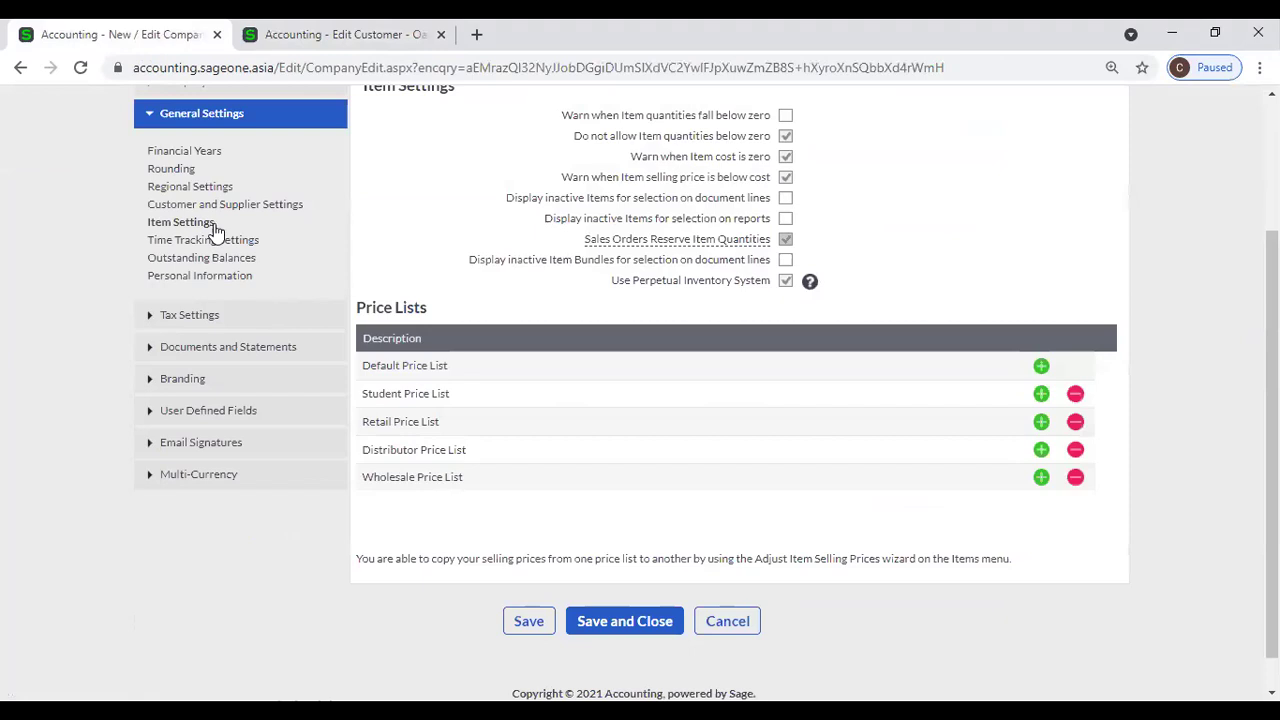
left_click(214, 326)
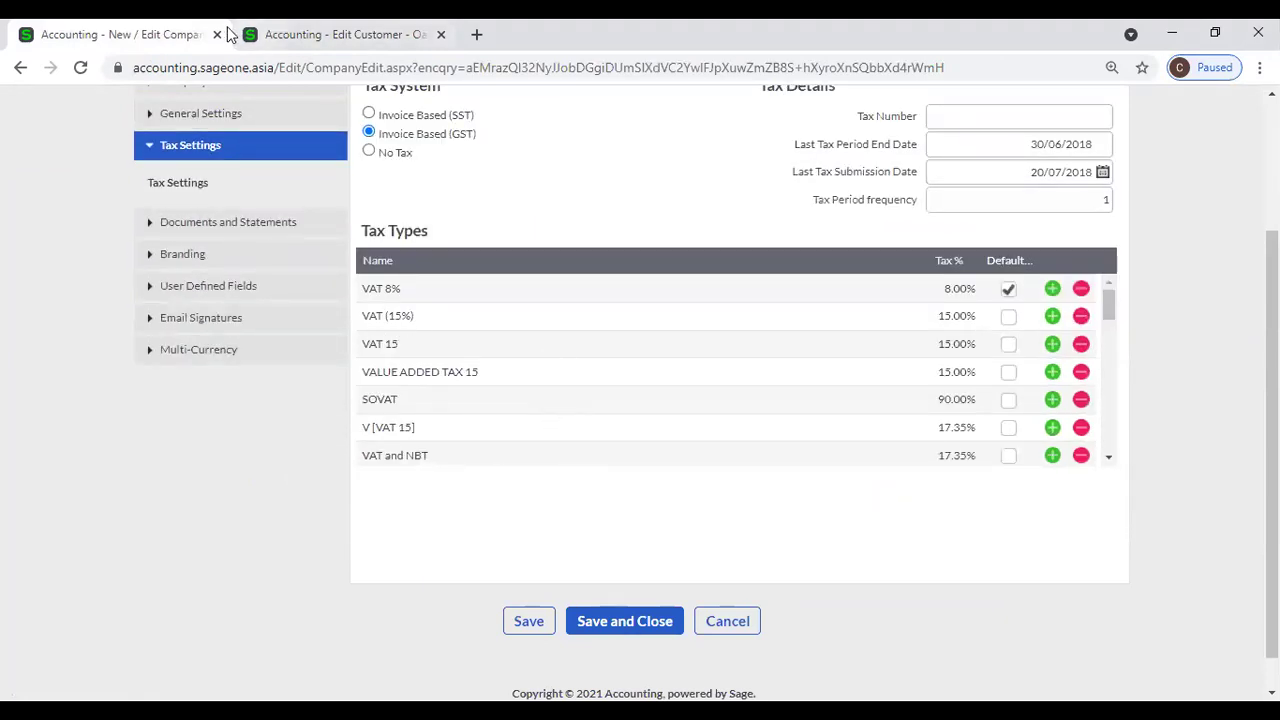
Return to the customer record and examine the default tax type options, selecting VAT 8% (8.00%)
left_click(262, 36)
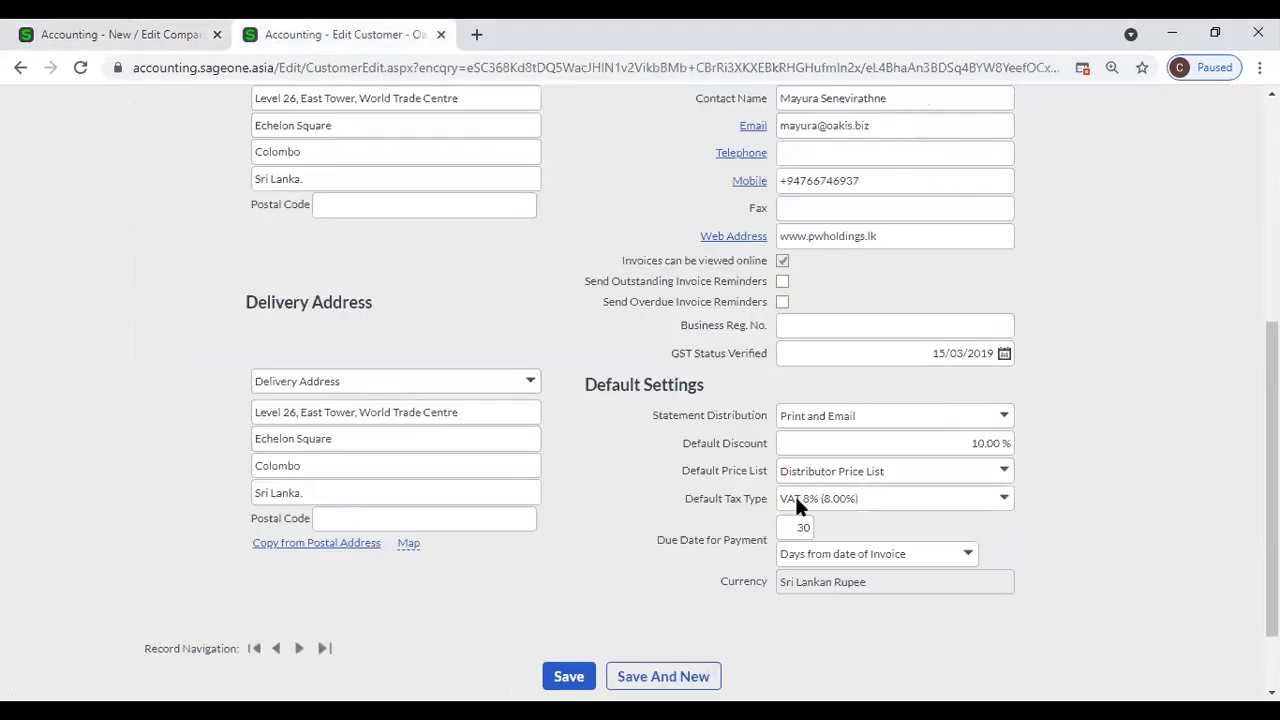
left_click(1005, 500)
left_click(1160, 514)
left_click(1004, 499)
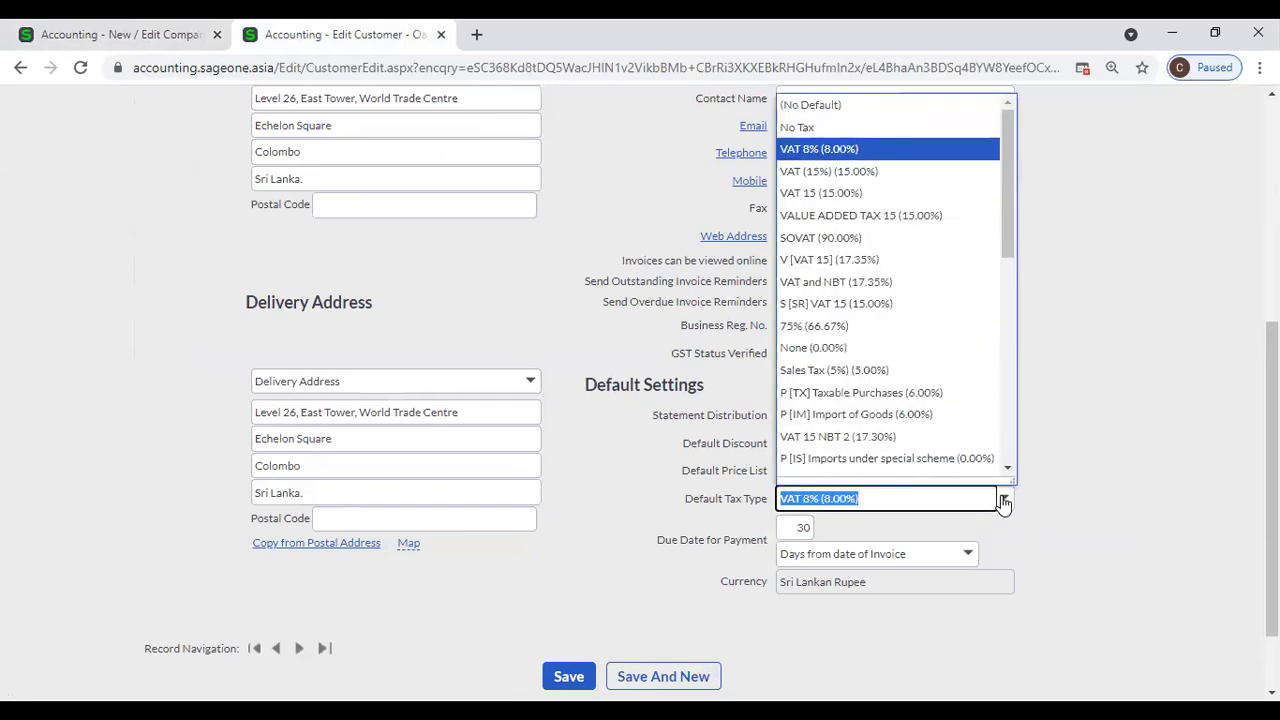
left_click(834, 149)
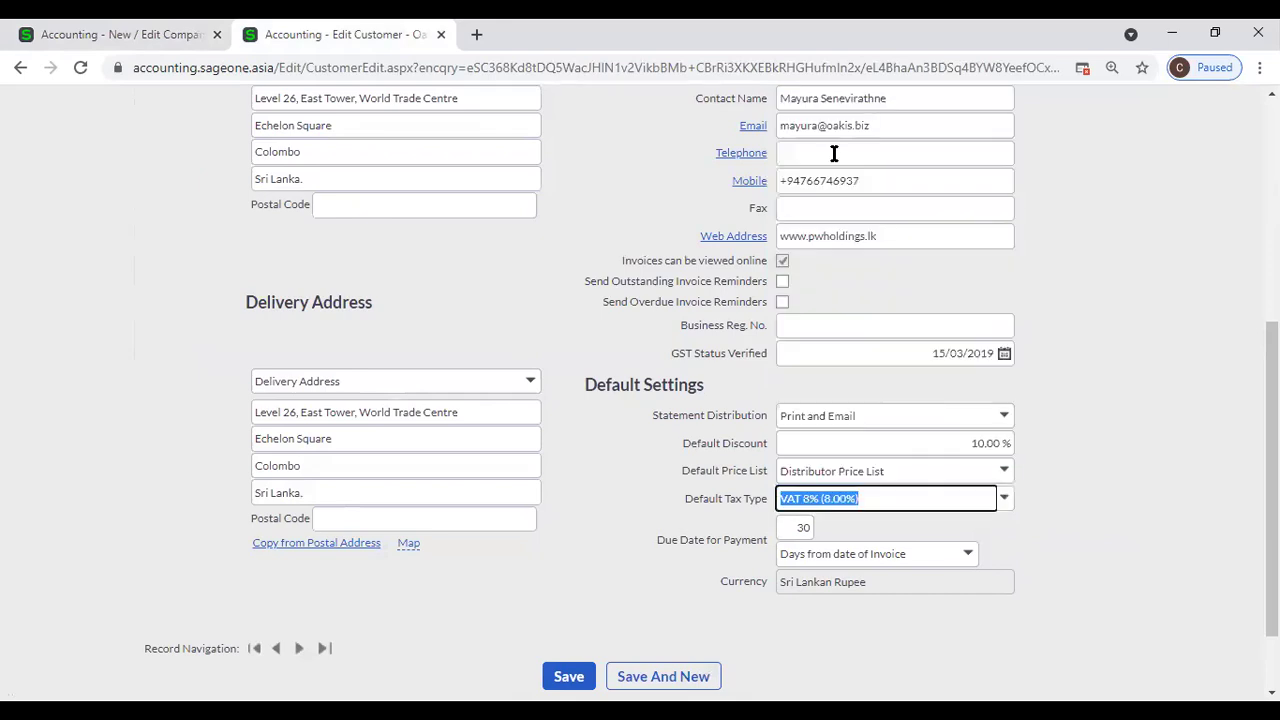
left_click(1072, 588)
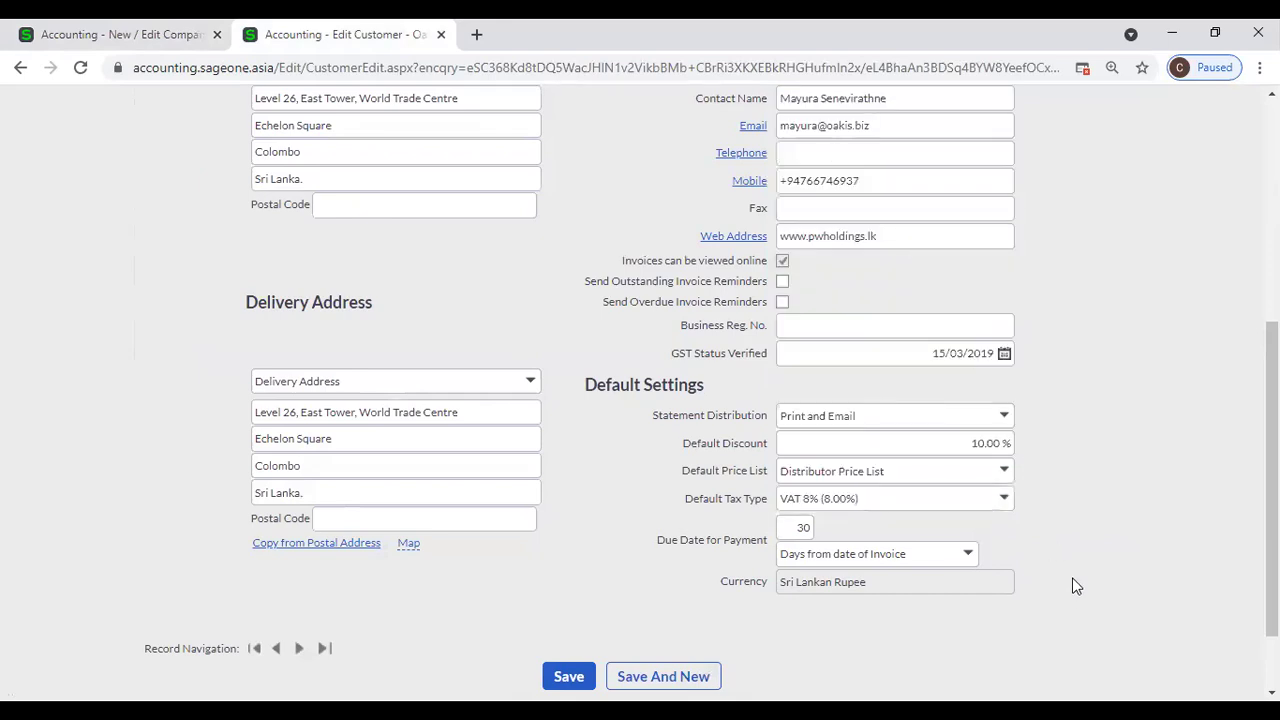
Set the customer's default tax type to No Tax
left_click(1005, 505)
left_click(880, 126)
left_click(1136, 566)
Switch to the company settings and start a new customer quote for Oak Integrated Systems (Pvt) Ltd
left_click(197, 34)
scroll(340, 345, "up", 1)
scroll(340, 345, "up", 1)
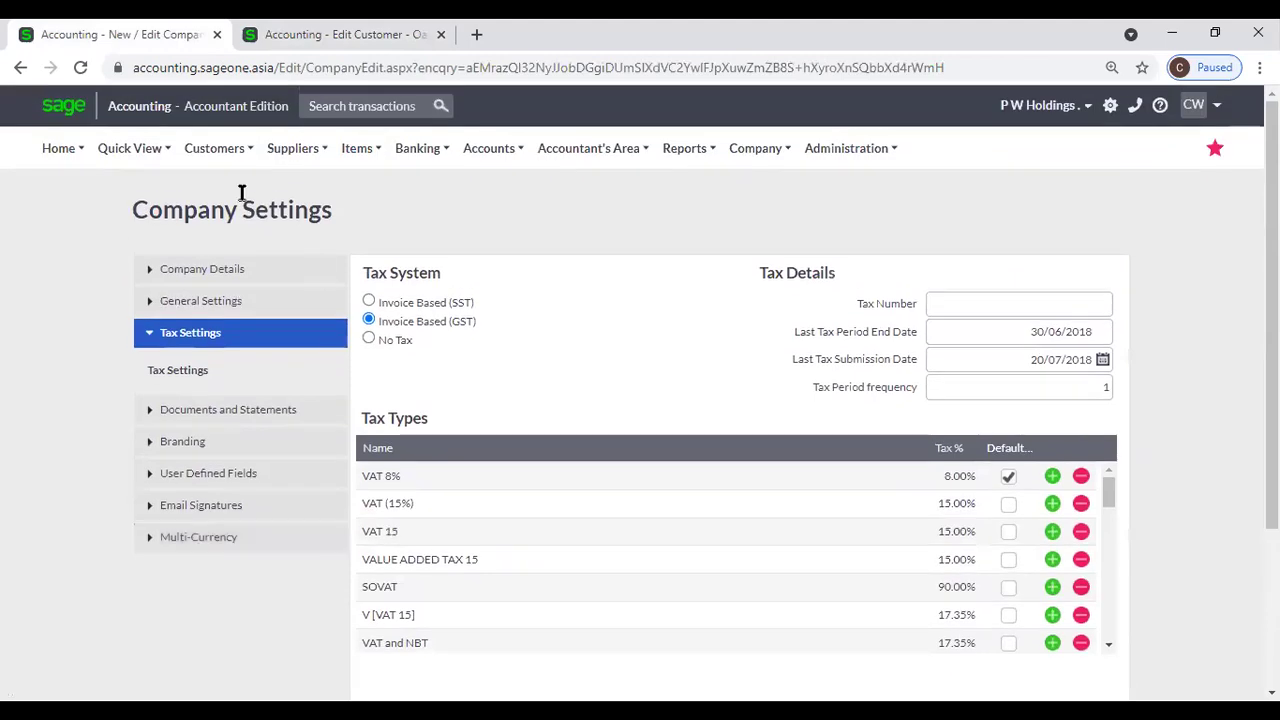
left_click(229, 152)
mouse_move(230, 245)
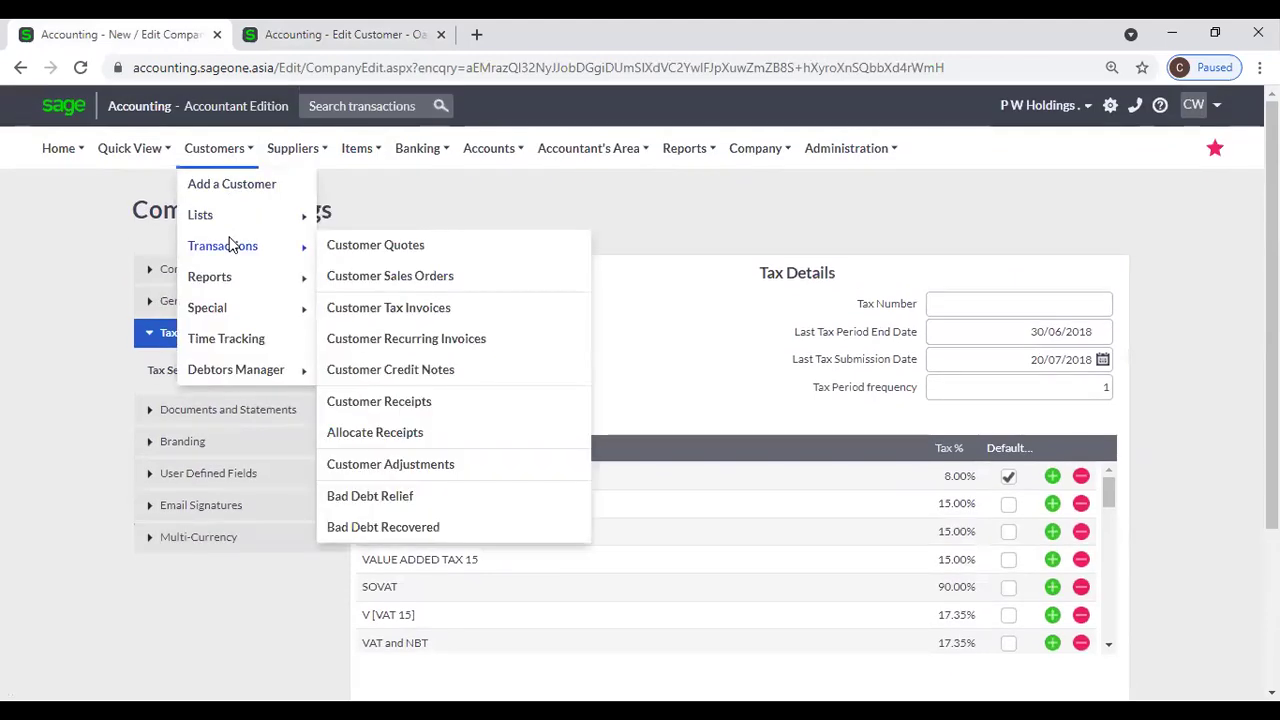
left_click(380, 247)
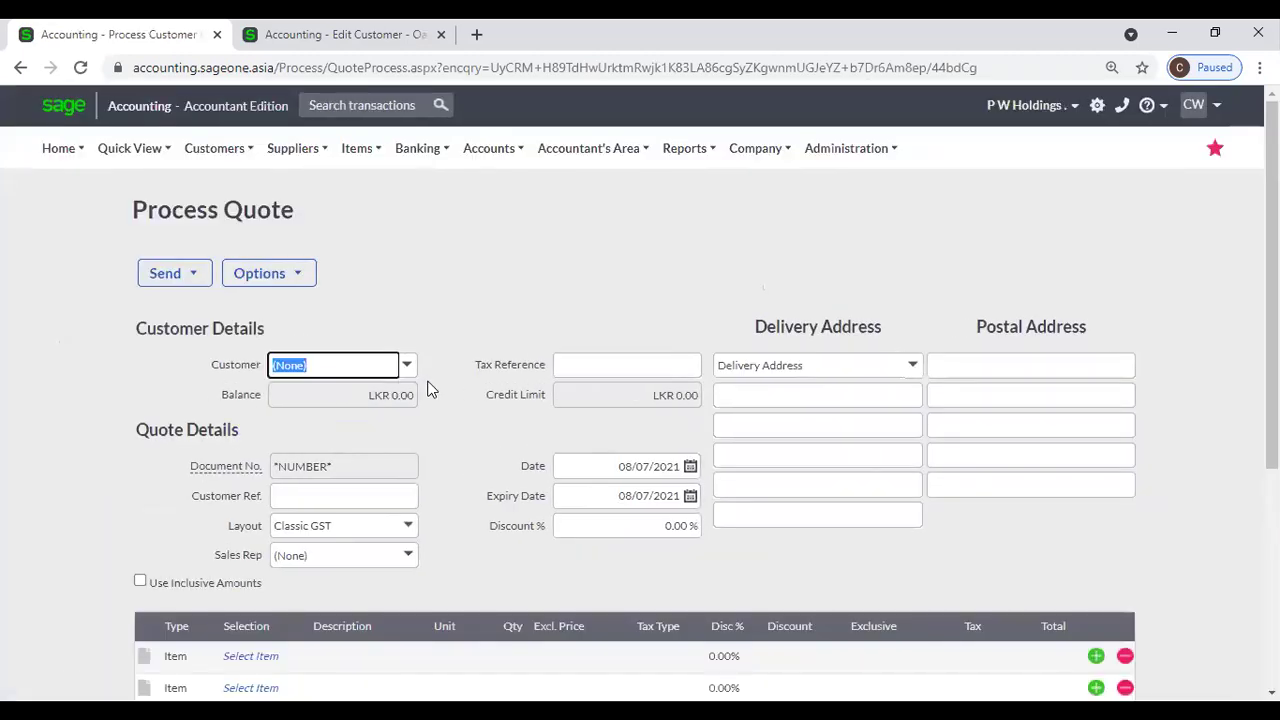
type("Oa")
left_click(429, 389)
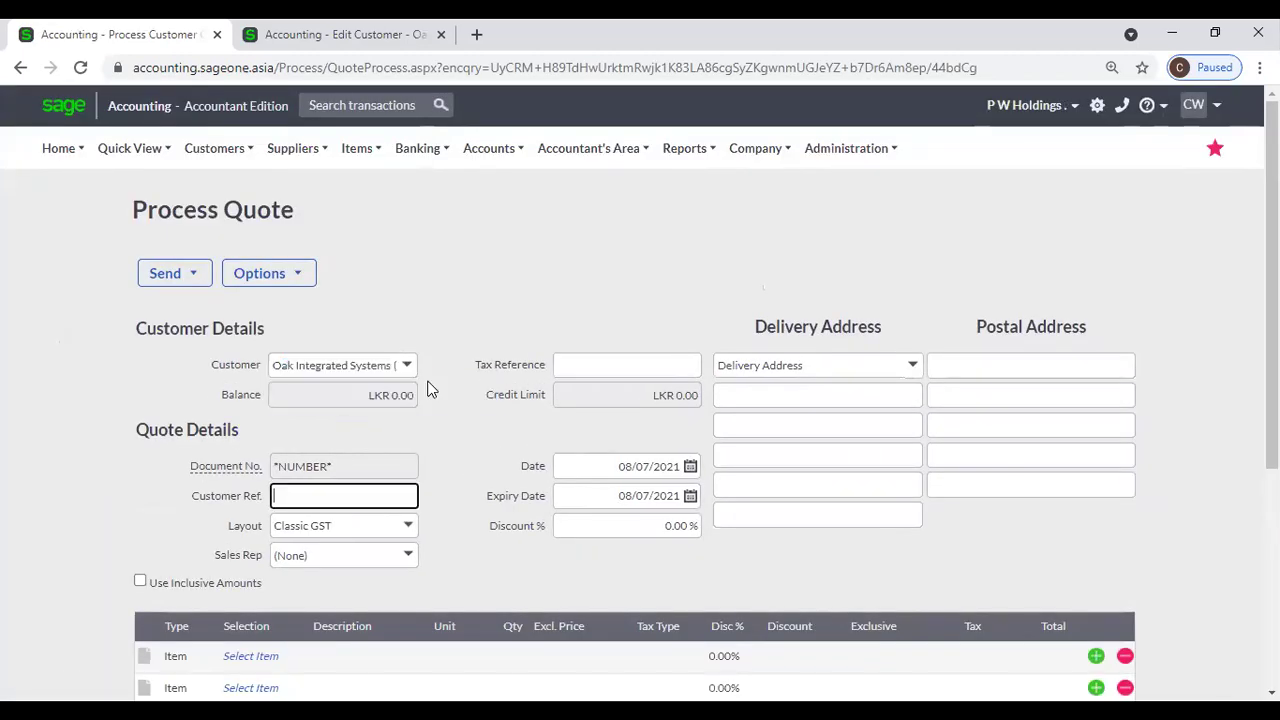
Add item S50U5Prm to the quote's first line and examine the tax type options for that line
scroll(489, 418, "down", 2)
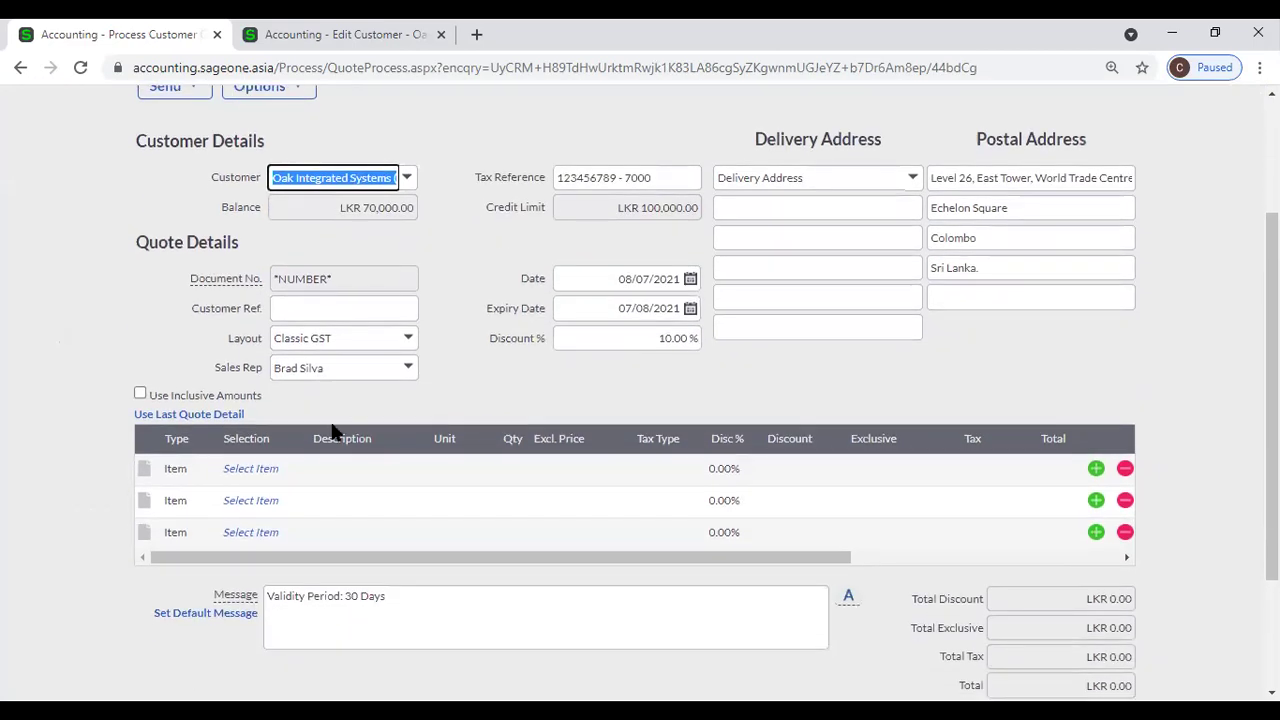
left_click(267, 478)
type("s5")
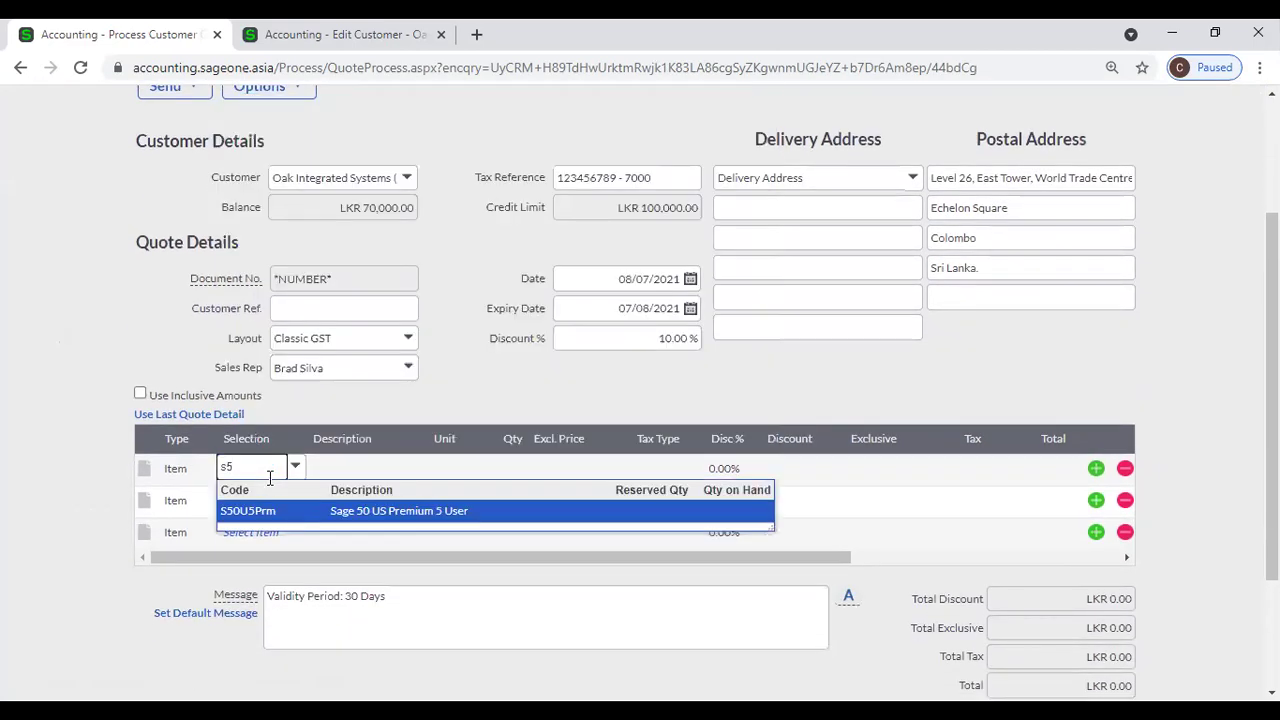
key("Tab")
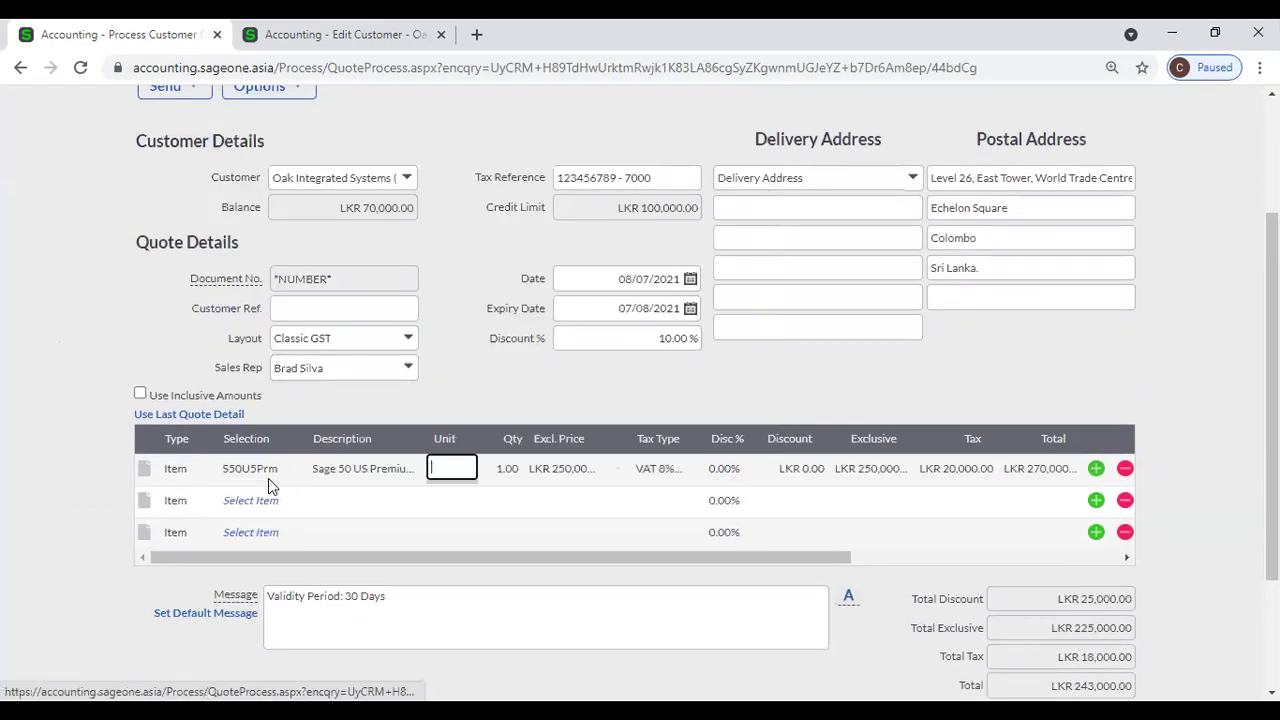
left_click(662, 470)
left_click(677, 469)
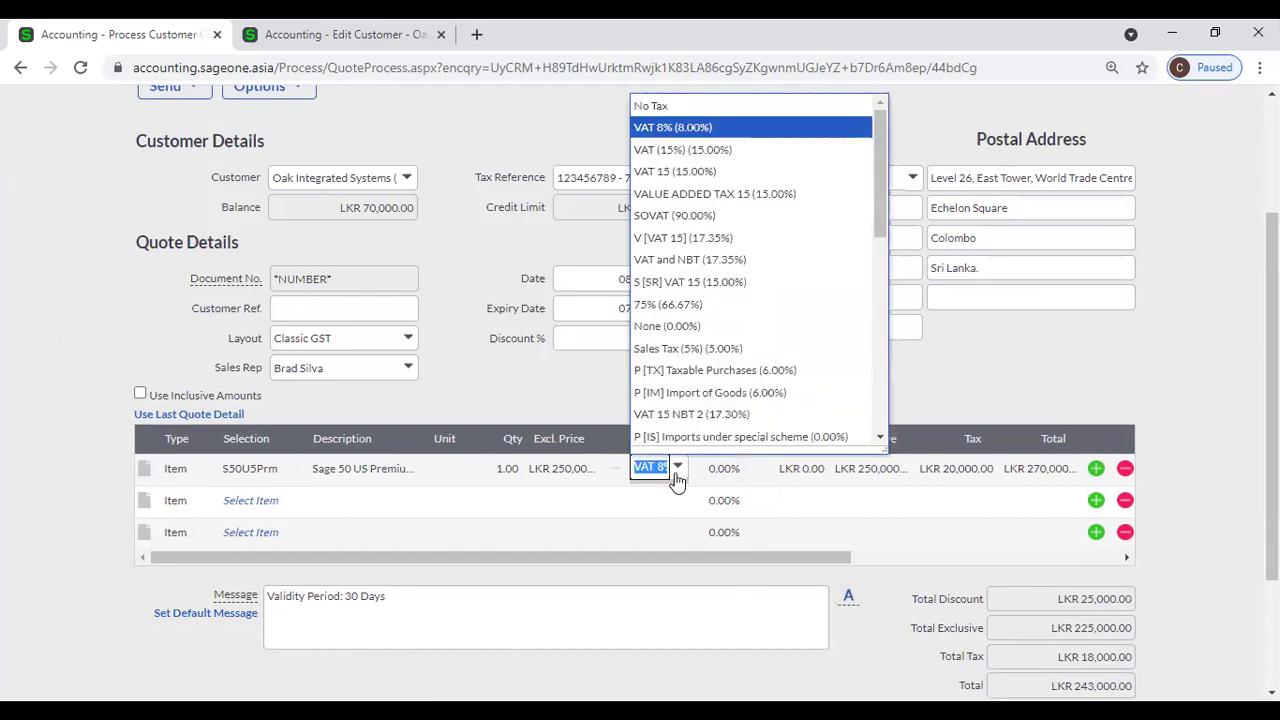
left_click(677, 469)
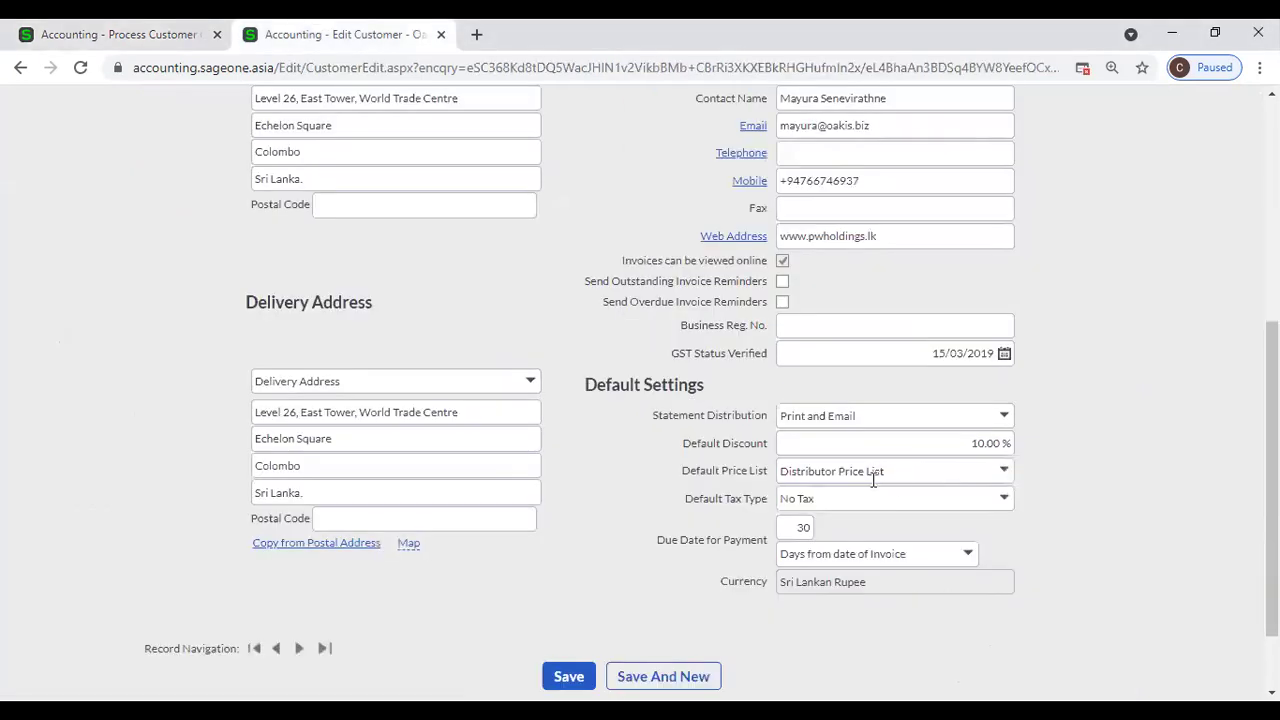
Return to the customer record and set the default tax type to VAT 8% (8.00%)
left_click(238, 30)
left_click(1004, 498)
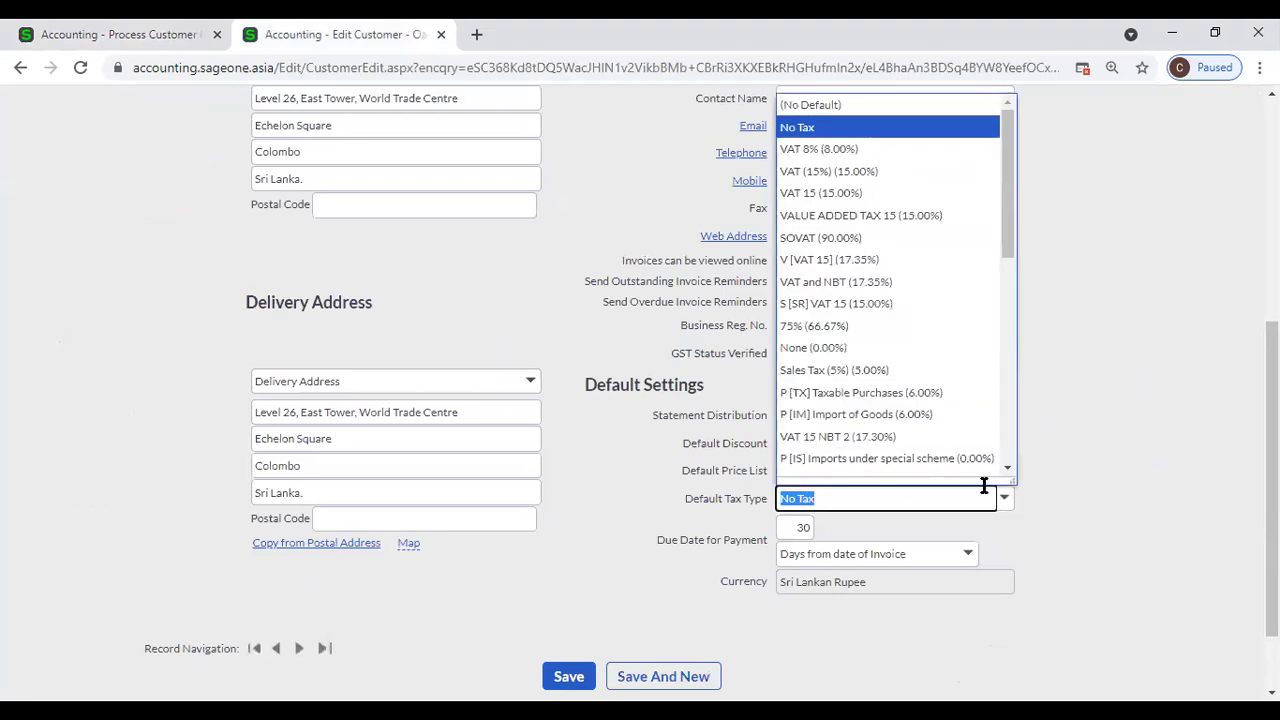
left_click(800, 150)
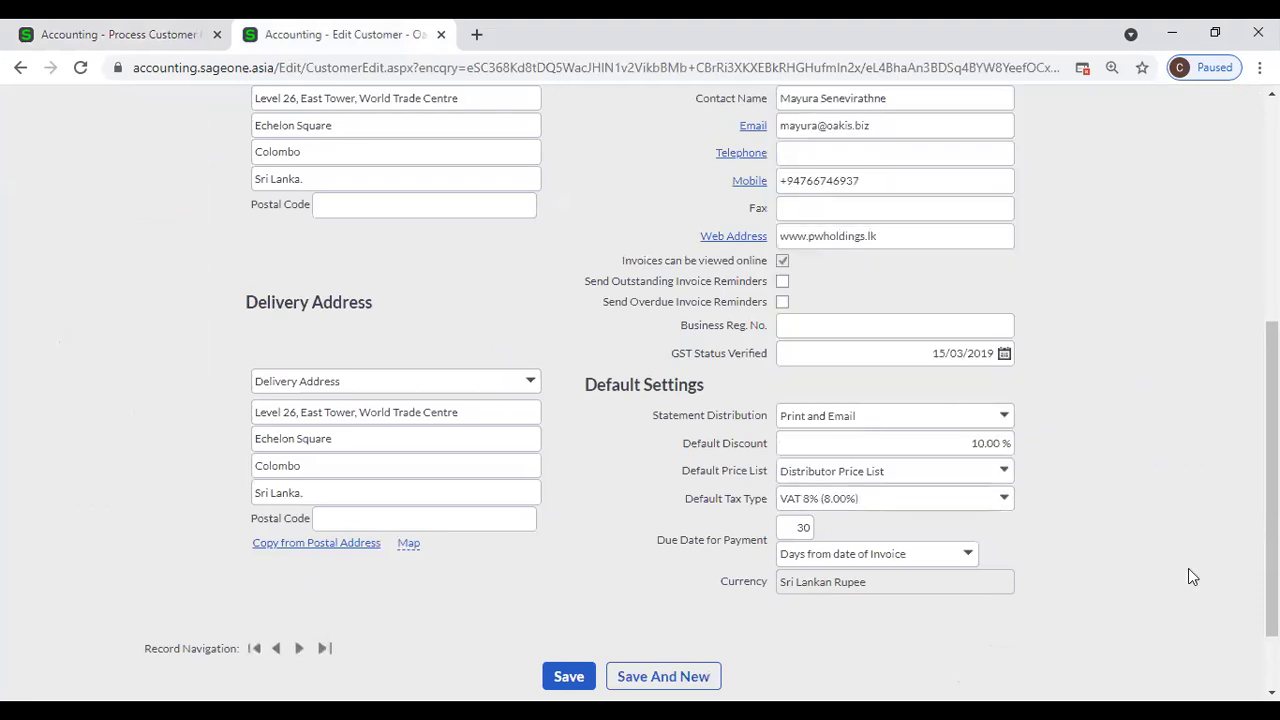
Examine the Due Date for Payment terms in the customer's default settings
double_click(800, 530)
left_click(1129, 608)
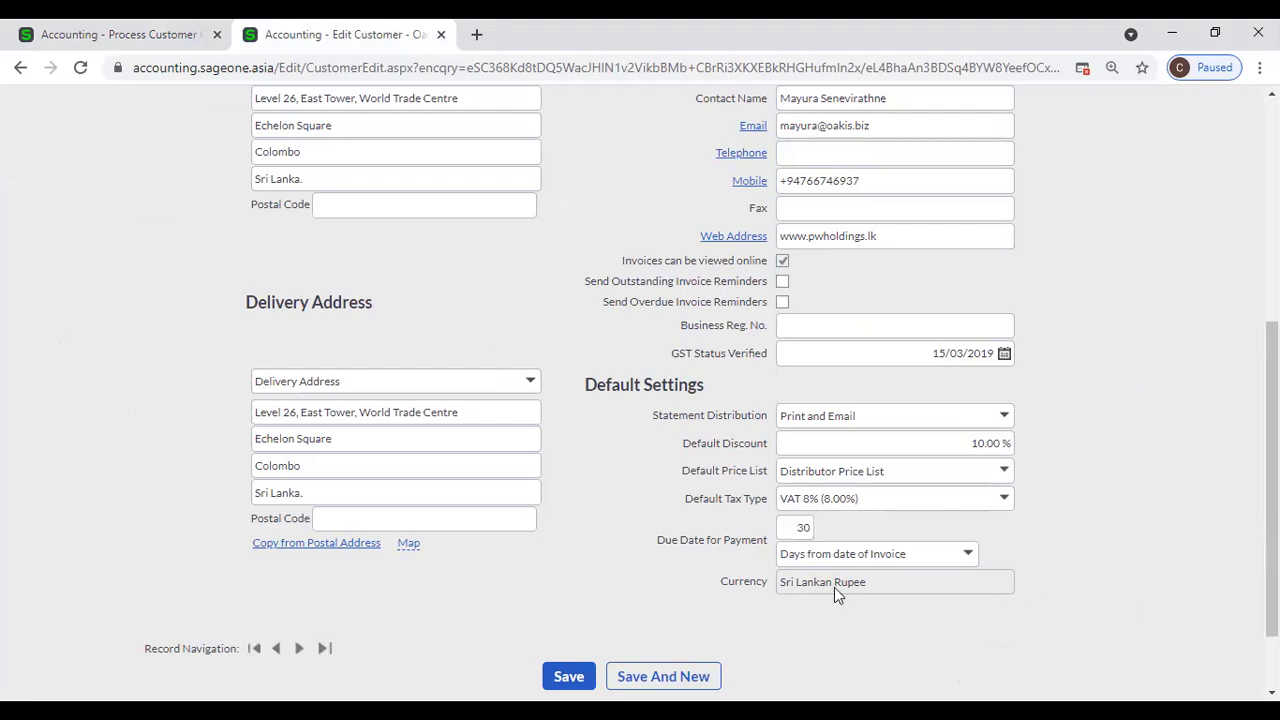
left_click(785, 526)
Leave the unsaved quote and start a new customer tax invoice
left_click(86, 41)
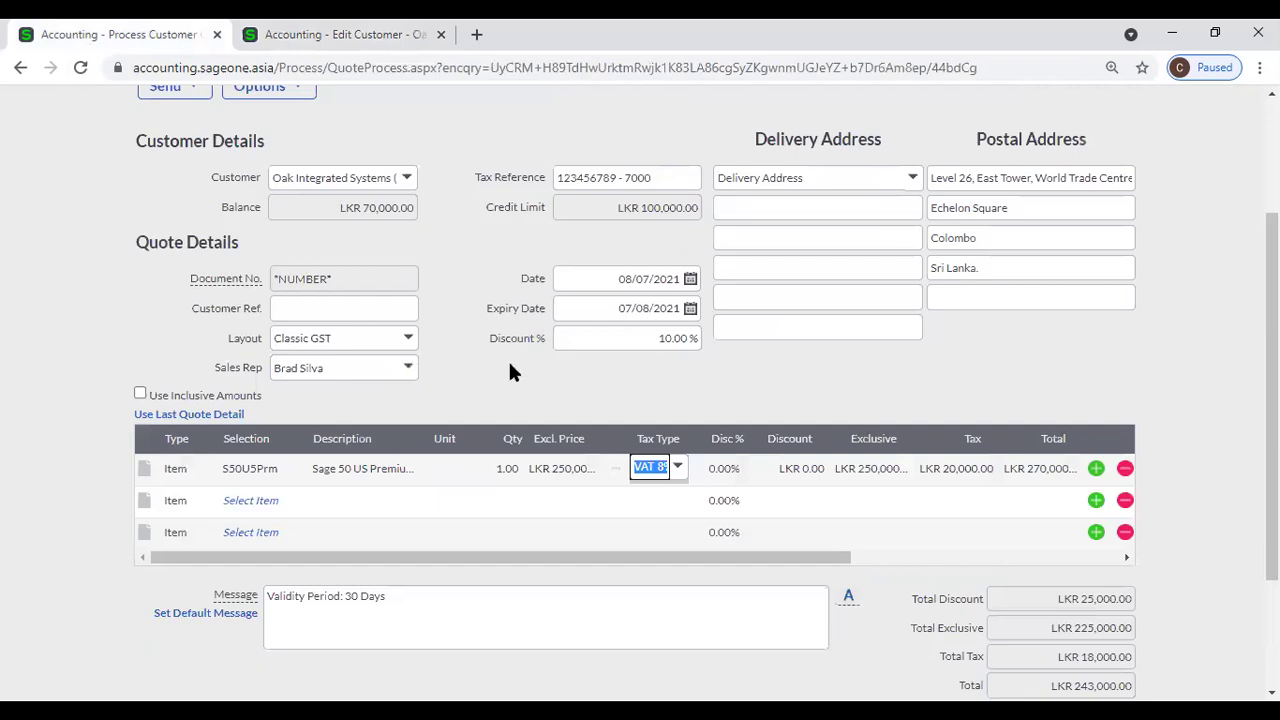
scroll(510, 371, "up", 2)
mouse_move(232, 158)
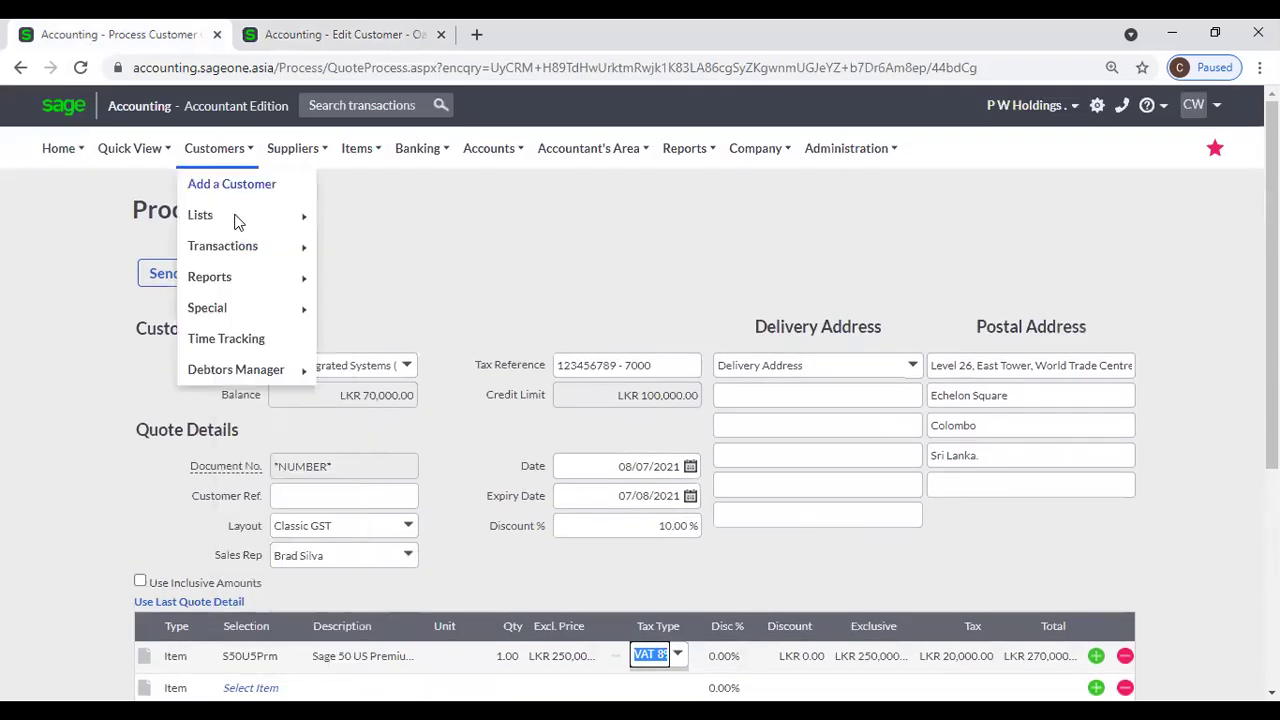
mouse_move(238, 248)
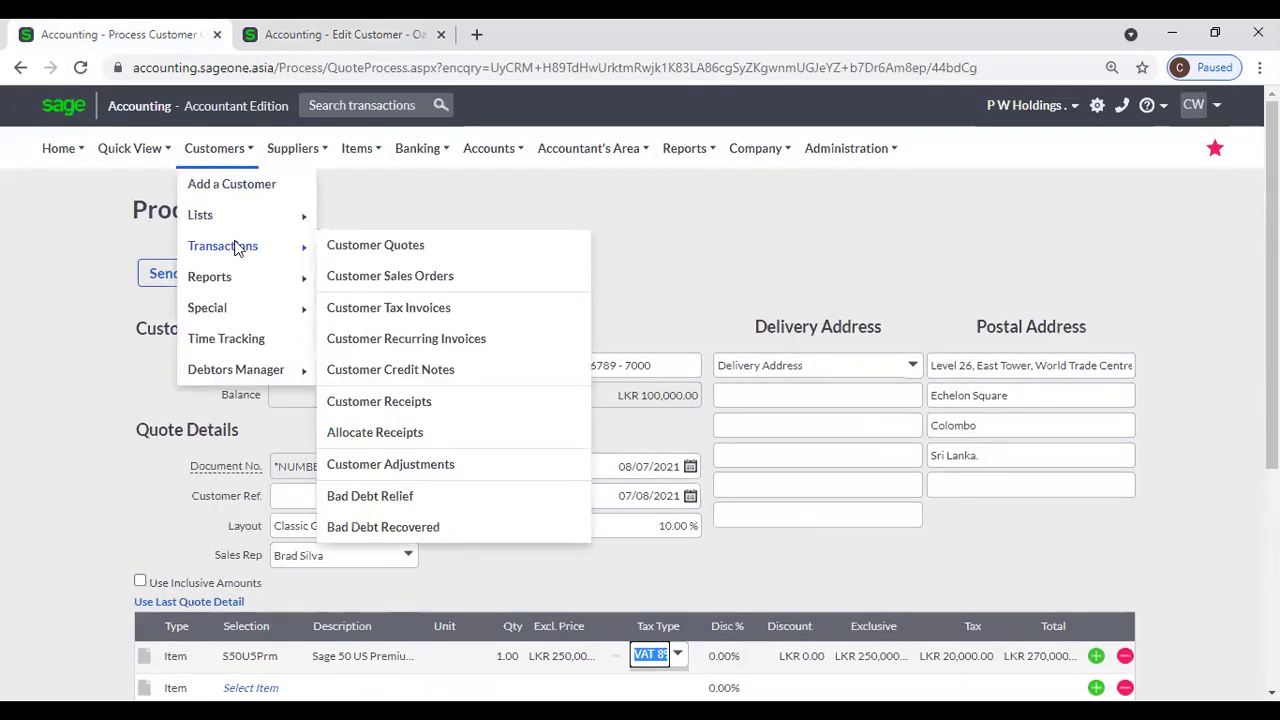
left_click(370, 306)
left_click(740, 175)
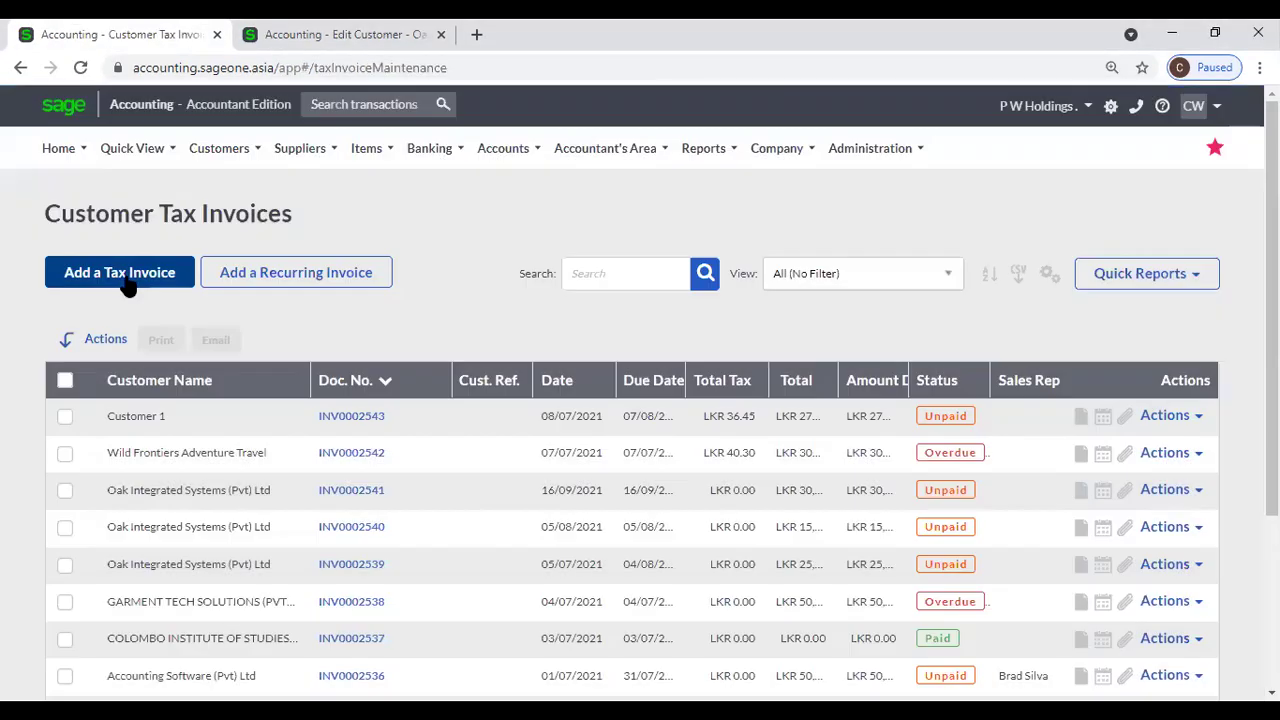
left_click(126, 285)
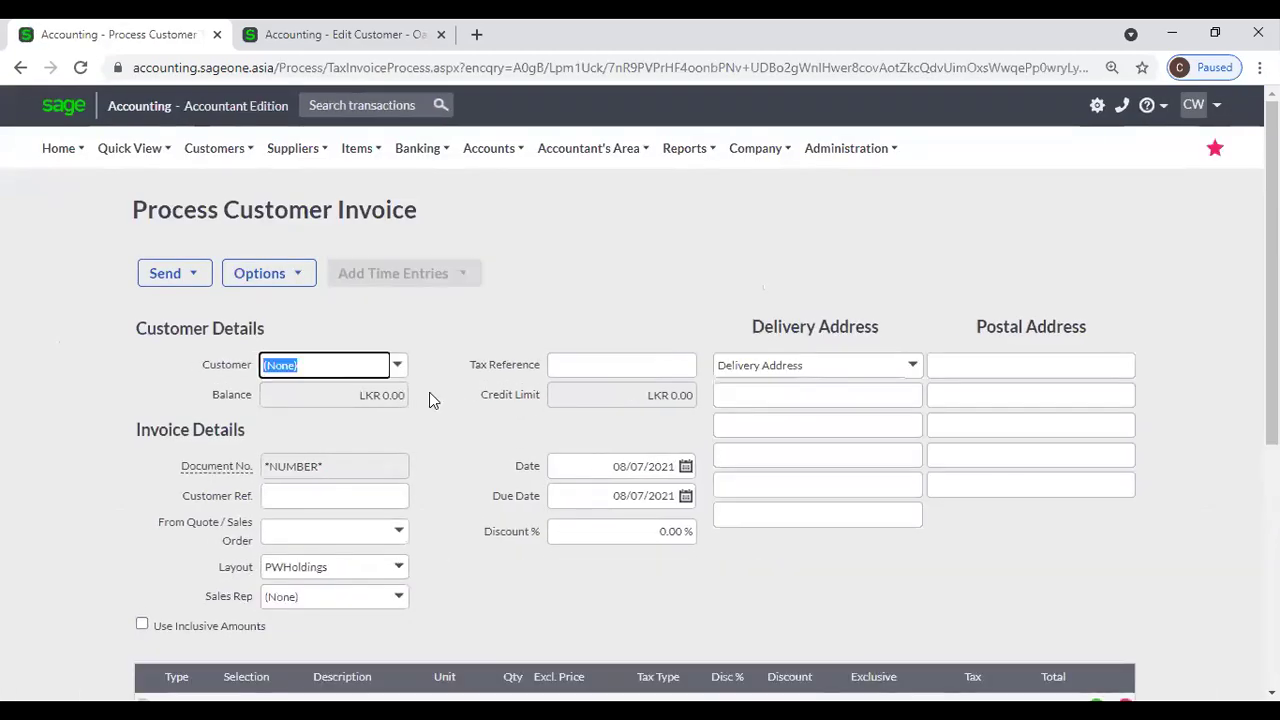
Select Oak Integrated Systems (Pvt) Ltd as the invoice's customer without invoicing its outstanding sales orders
type("Oa")
left_click(431, 392)
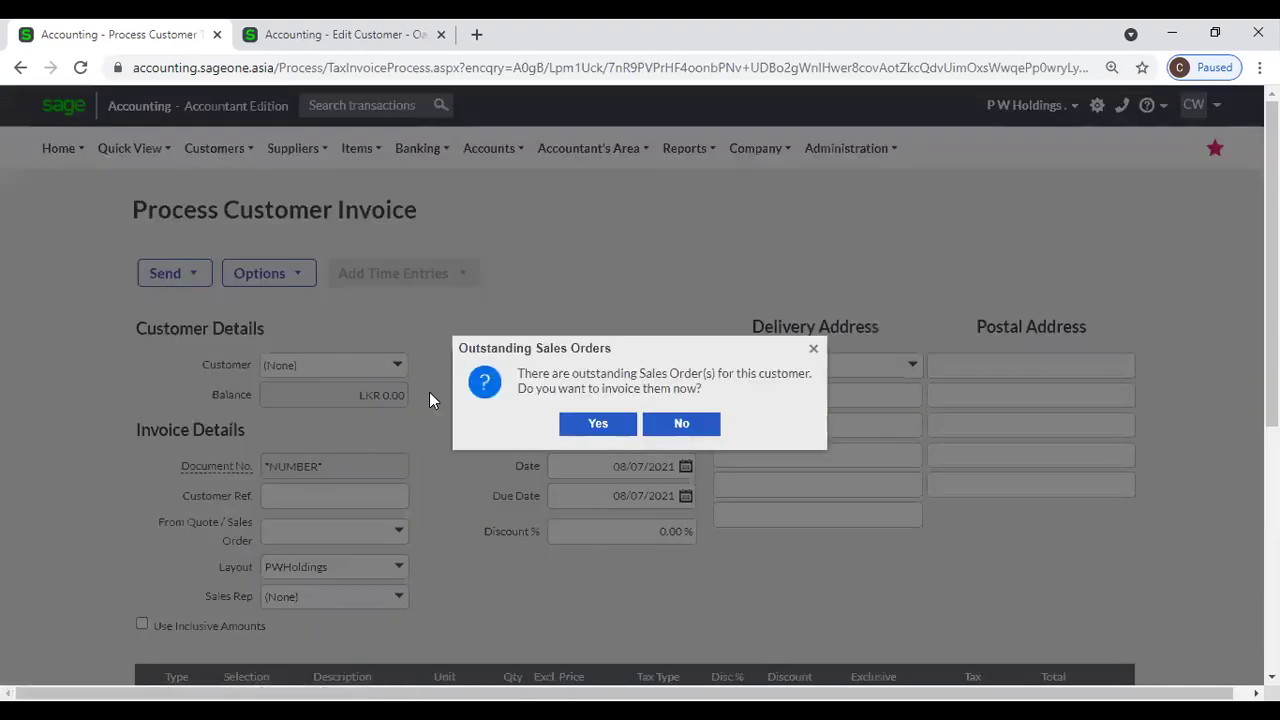
left_click(693, 428)
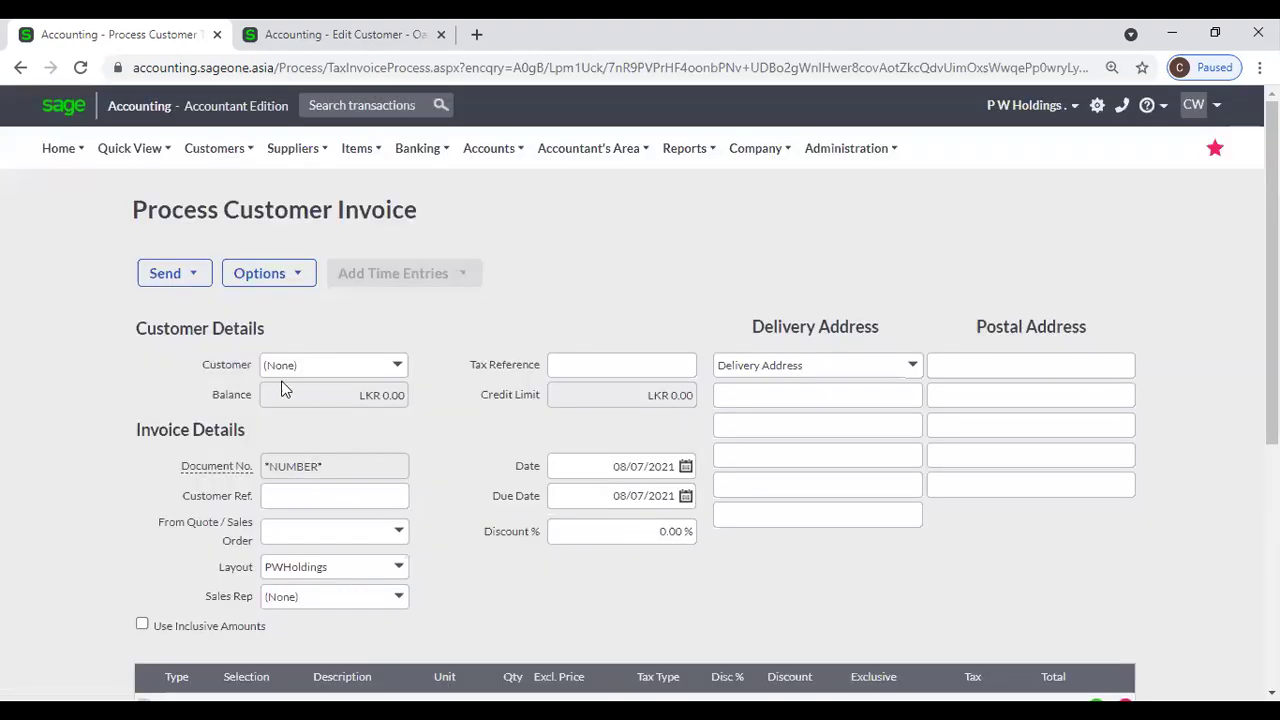
left_click(398, 367)
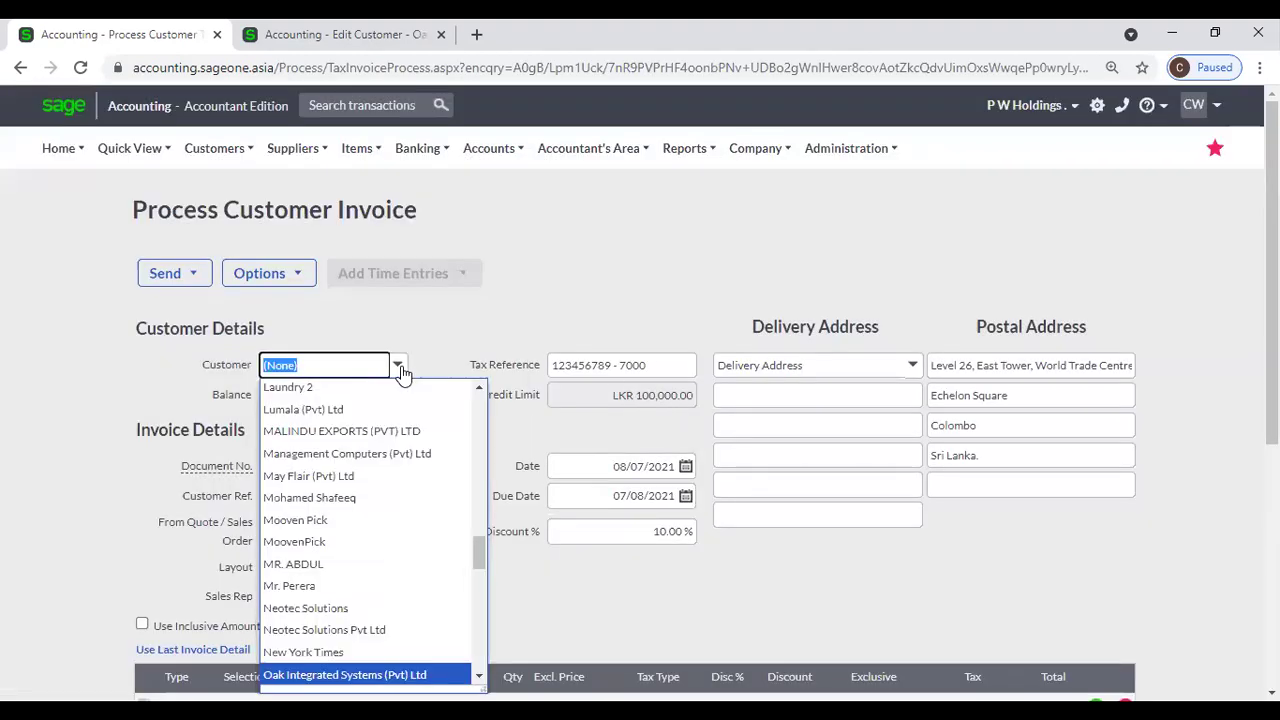
type("Oak Integrated Systems (")
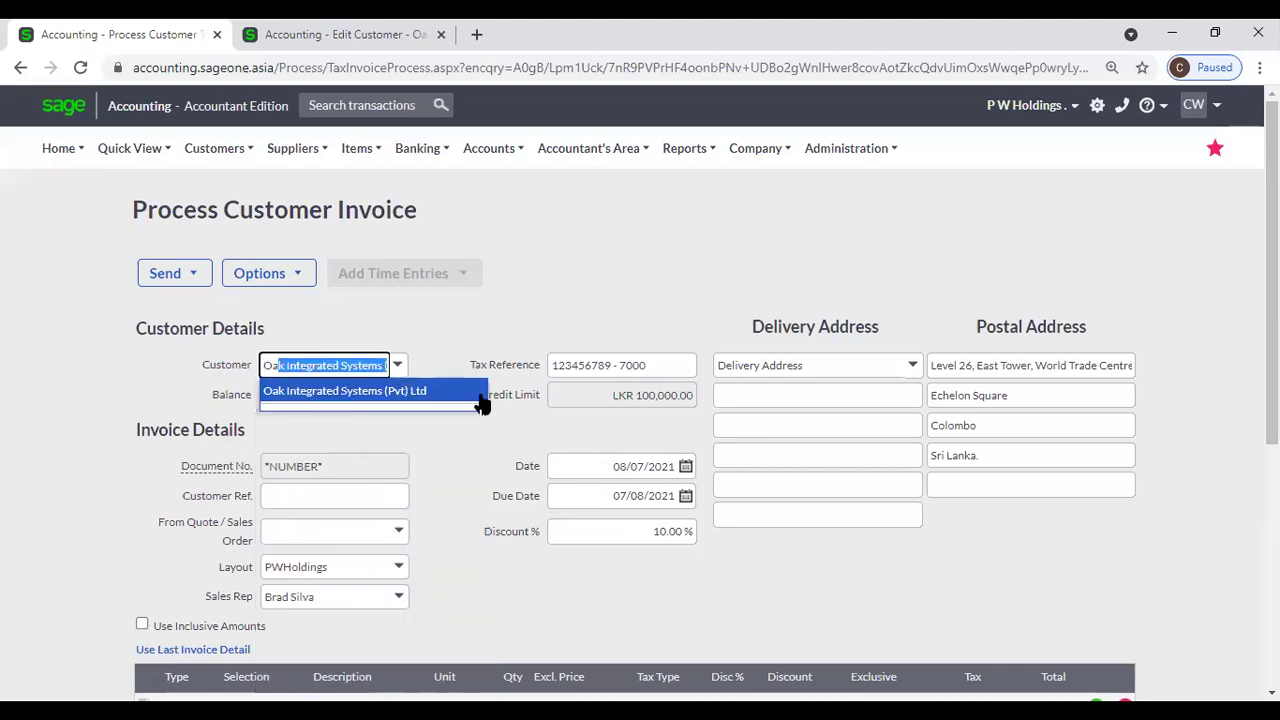
left_click(478, 390)
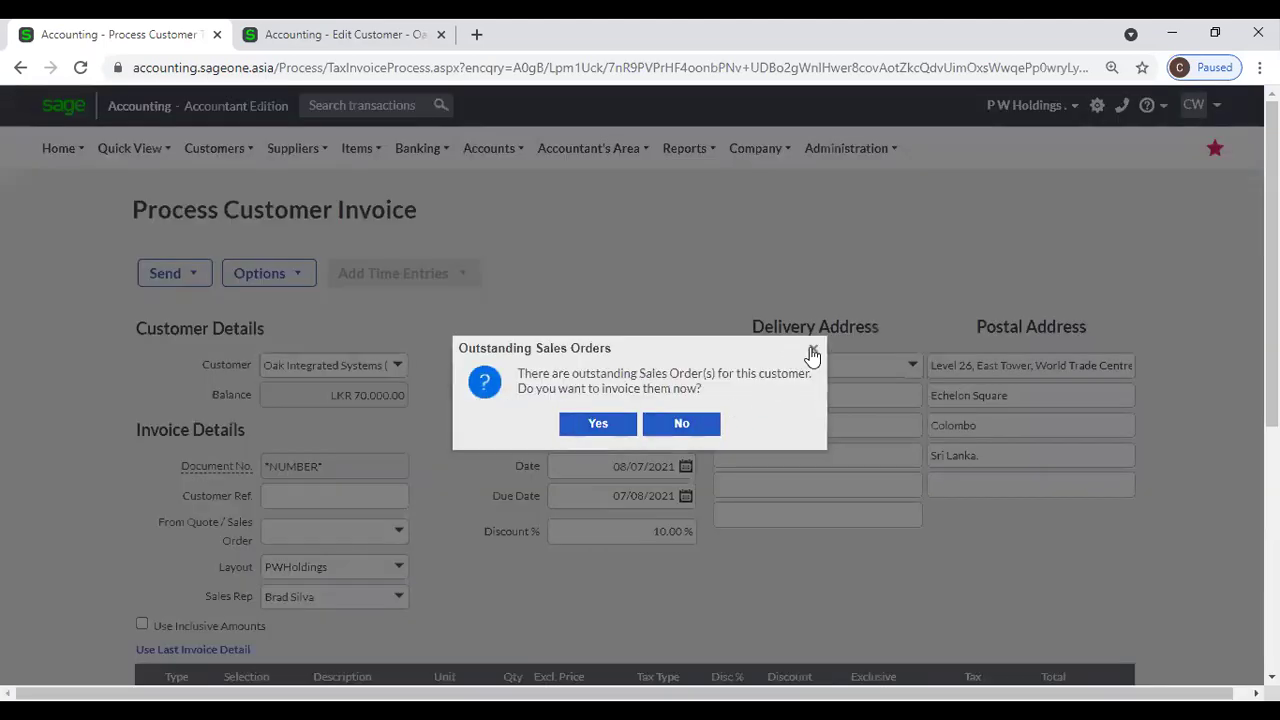
left_click(812, 352)
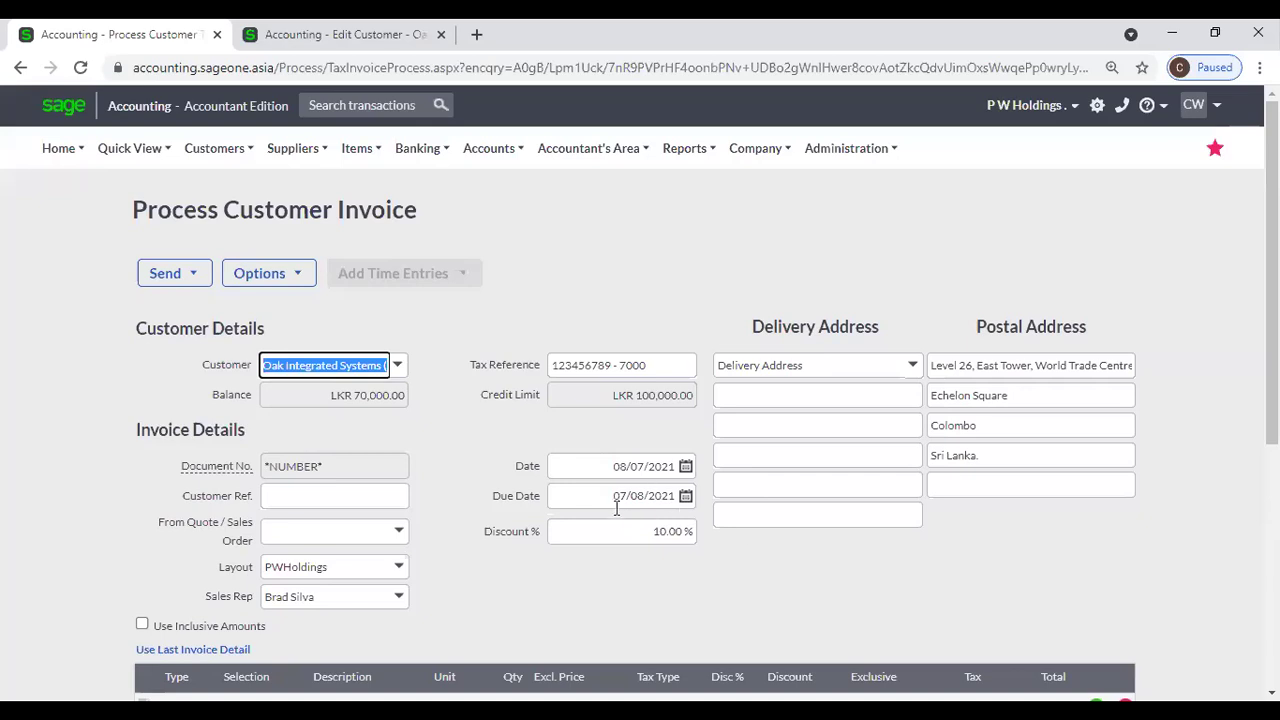
Compare the invoice's date and due date with the payment terms in the customer record
scroll(617, 515, "down", 1)
left_click(580, 371)
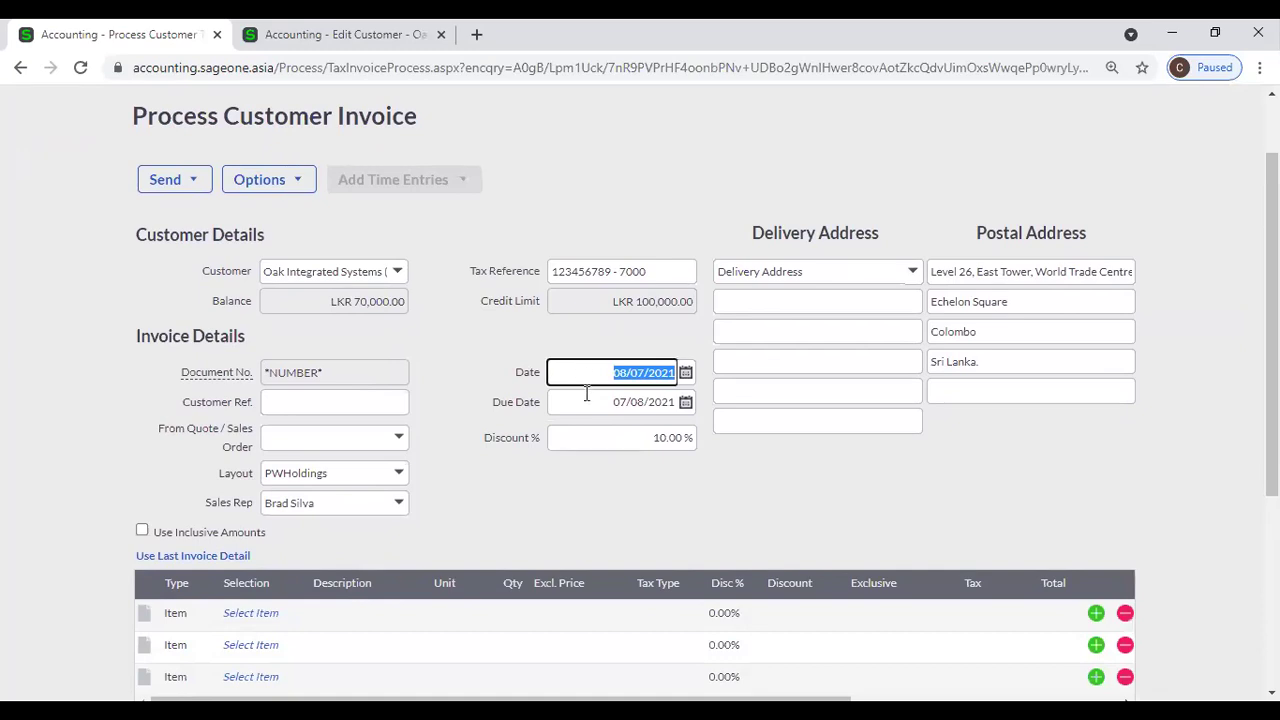
left_click(588, 403)
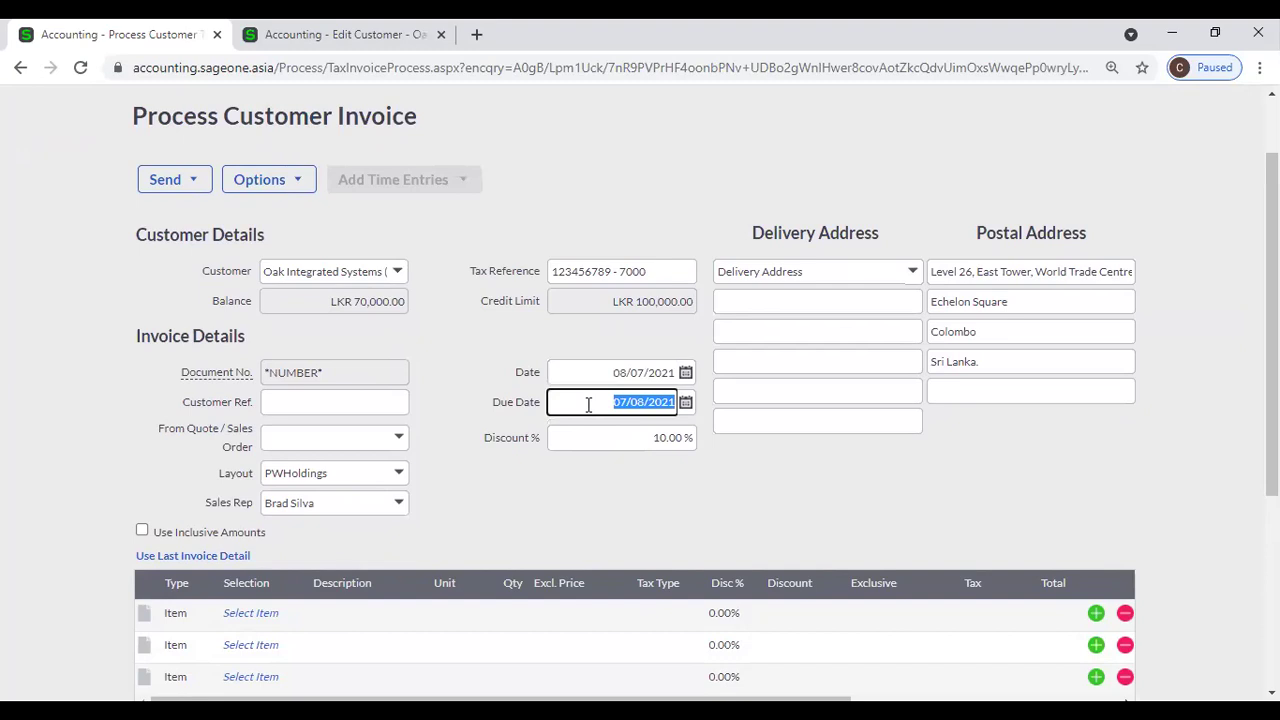
left_click(592, 489)
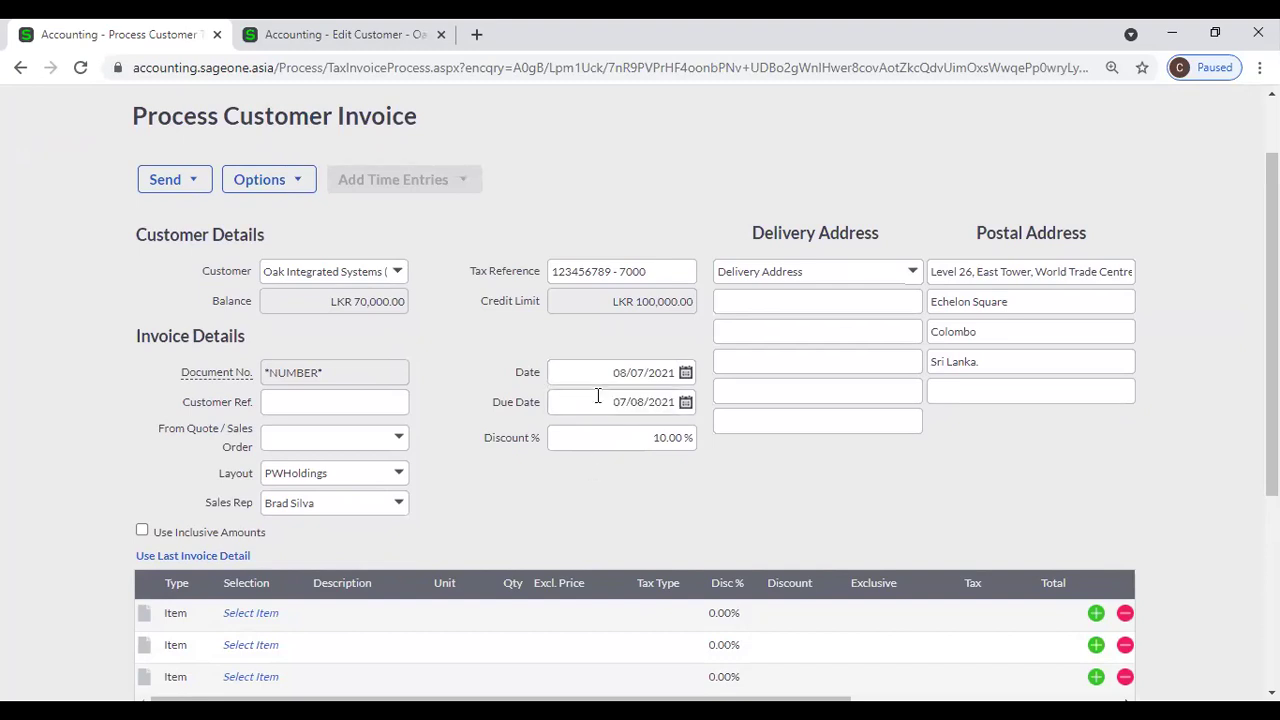
left_click(340, 34)
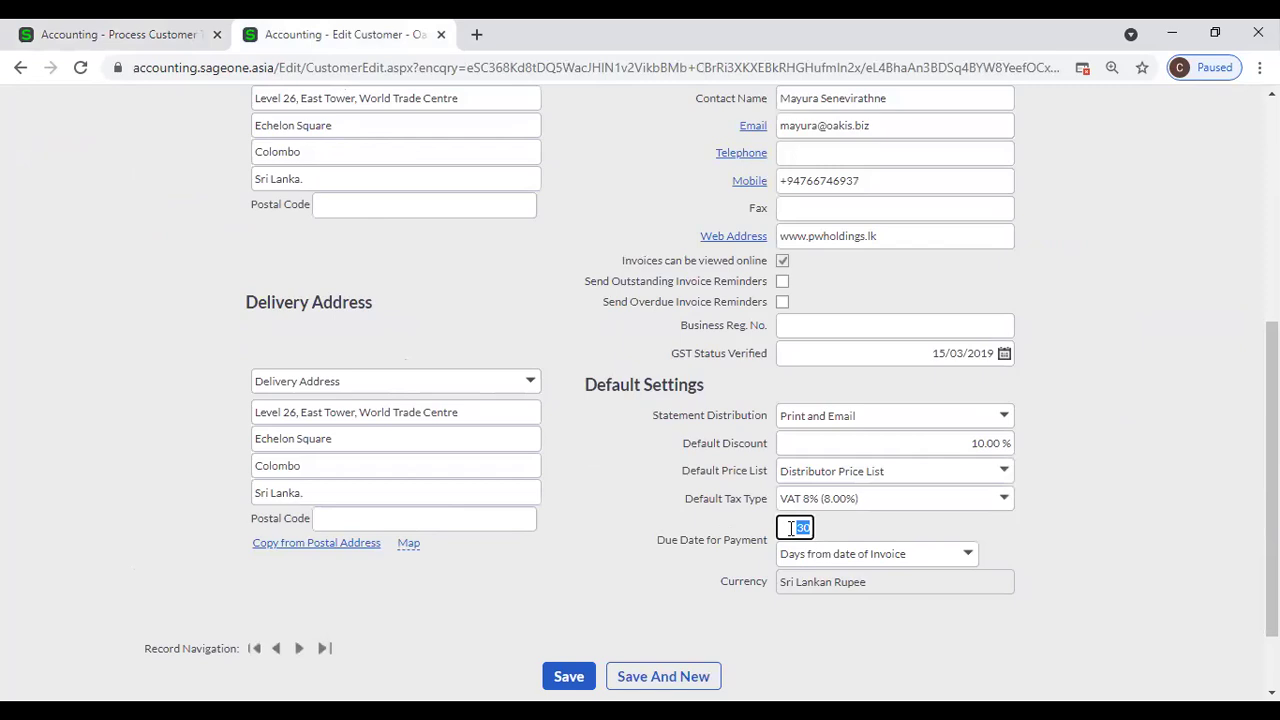
left_click(157, 45)
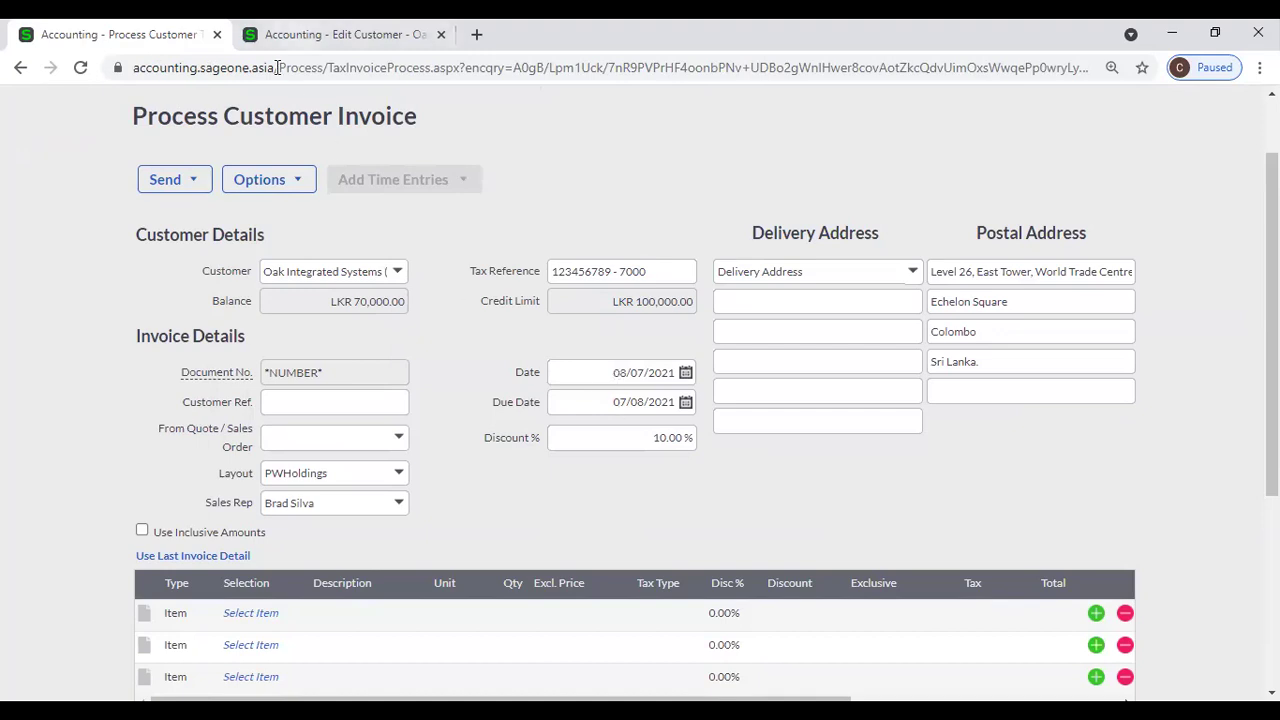
Leave the unsaved customer invoice and start a new customer record
left_click(305, 34)
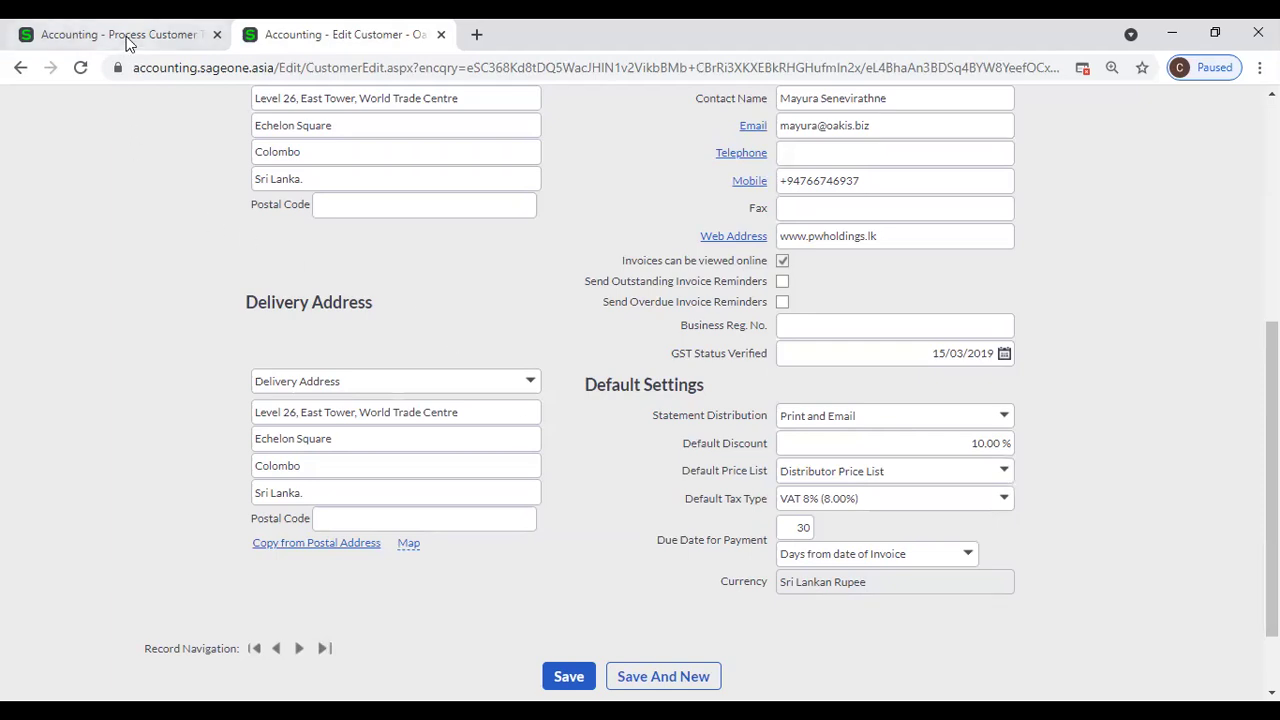
left_click(73, 41)
scroll(157, 196, "up", 1)
mouse_move(206, 160)
mouse_move(217, 255)
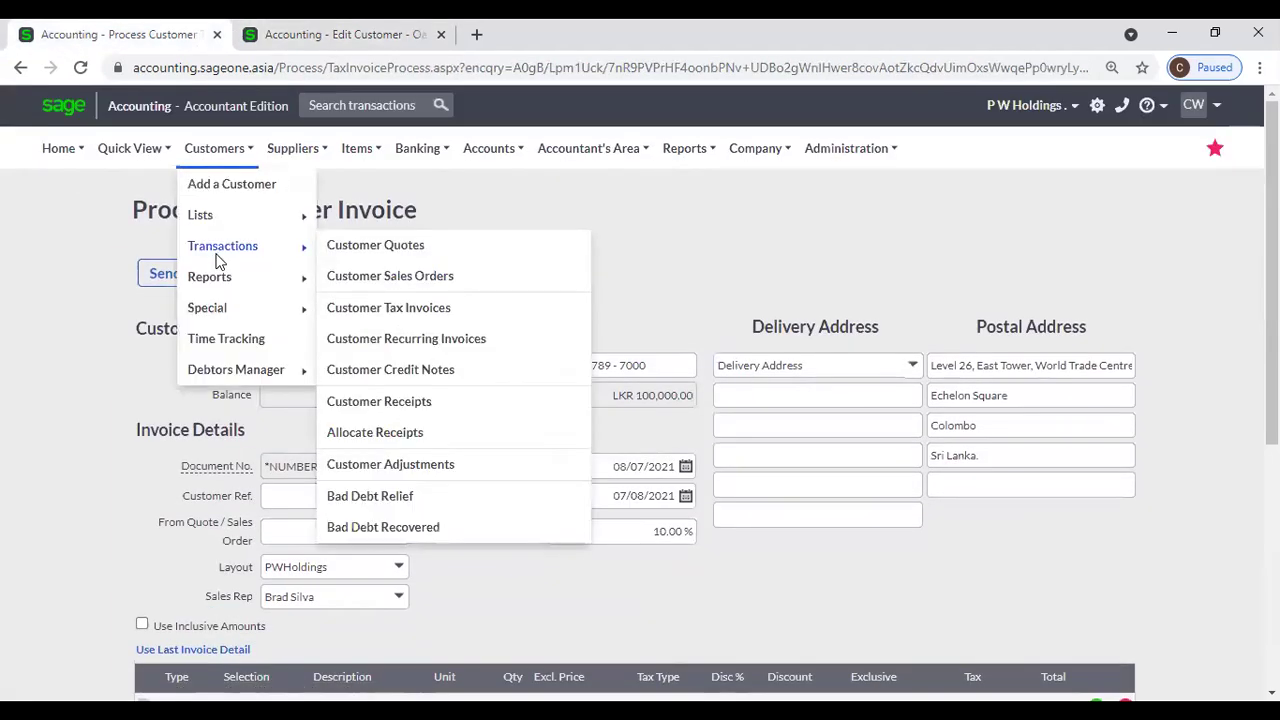
left_click(220, 190)
left_click(718, 173)
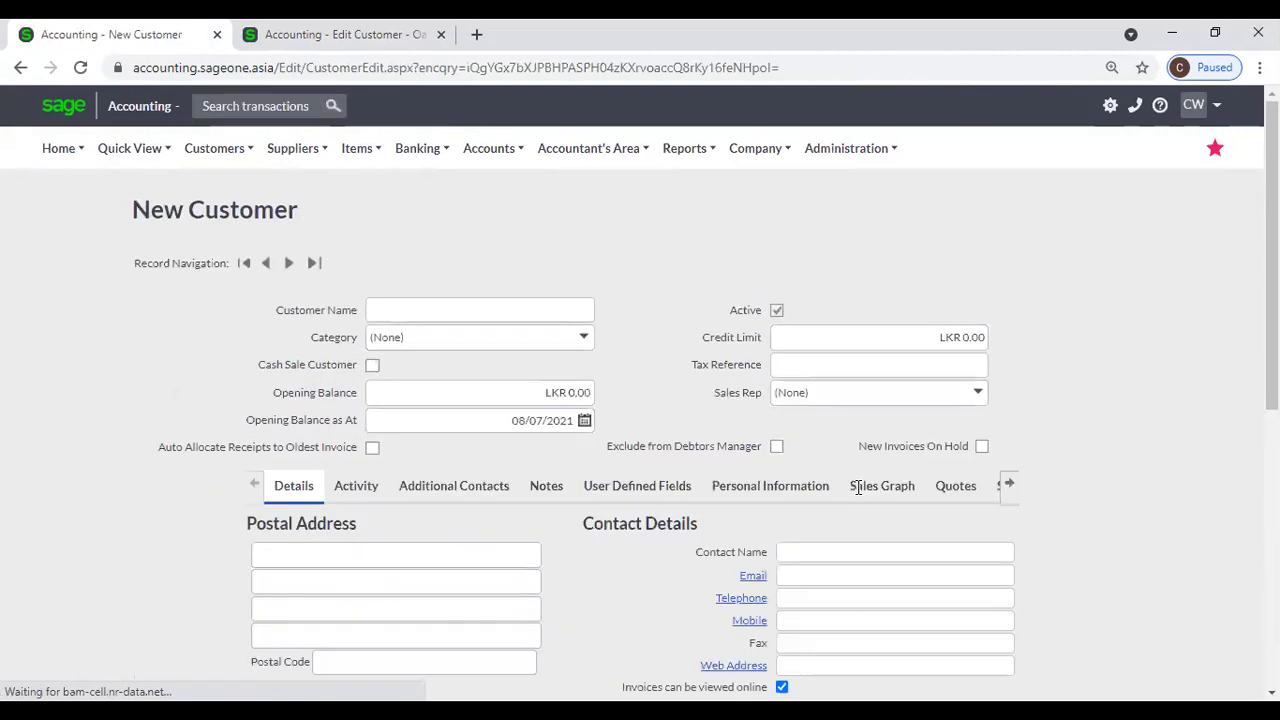
Examine the currency choices in the new customer's default settings and compare them with the Currency field of the existing customer record
scroll(857, 487, "down", 10)
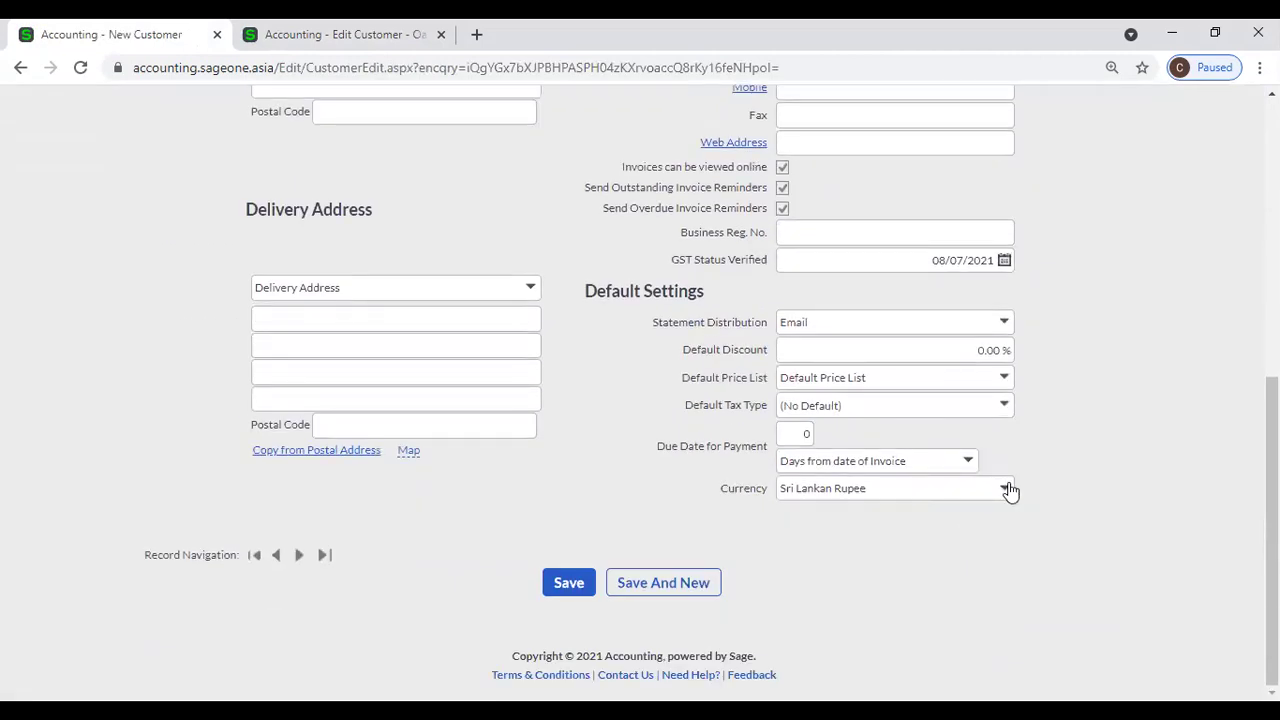
left_click(1008, 489)
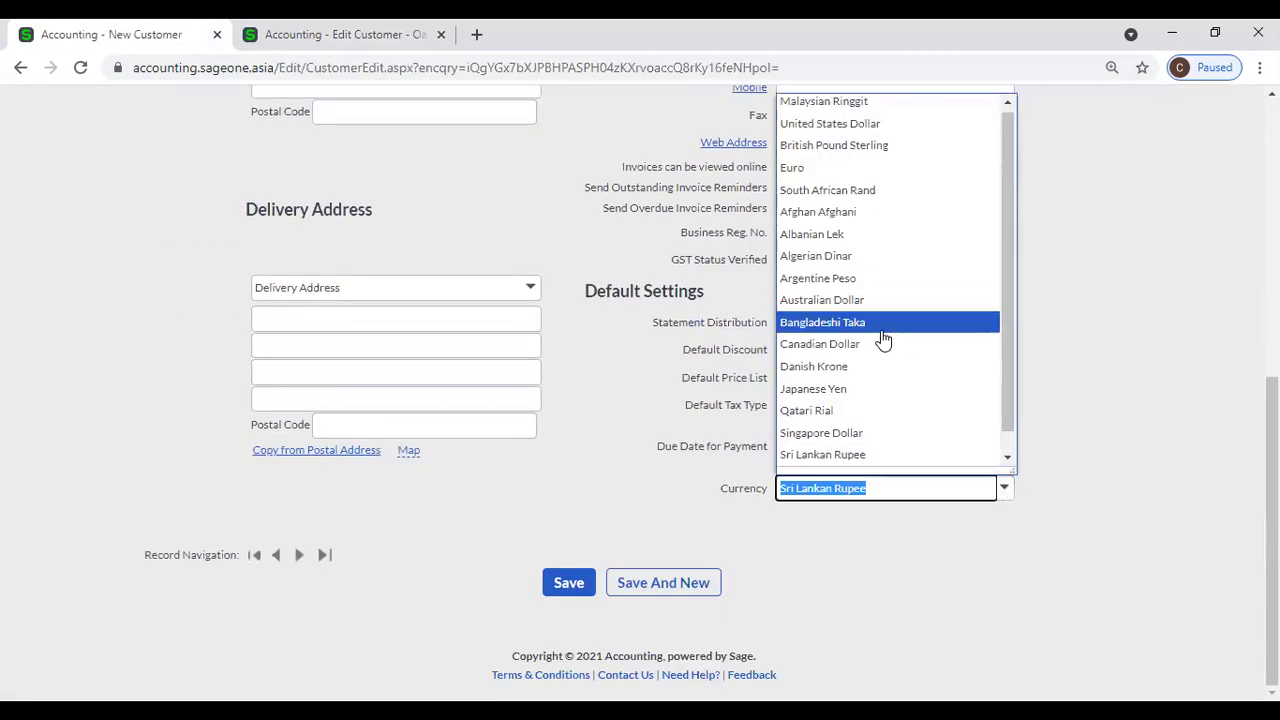
scroll(883, 347, "down", 1)
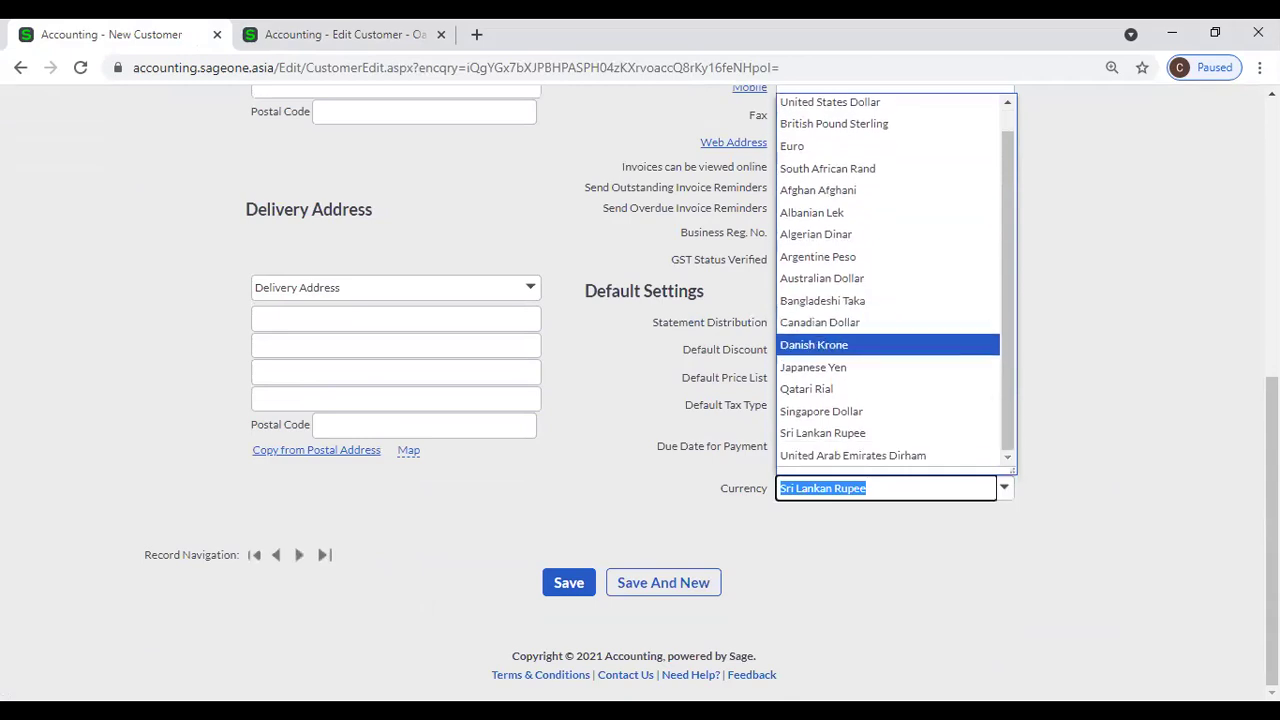
left_click(1085, 352)
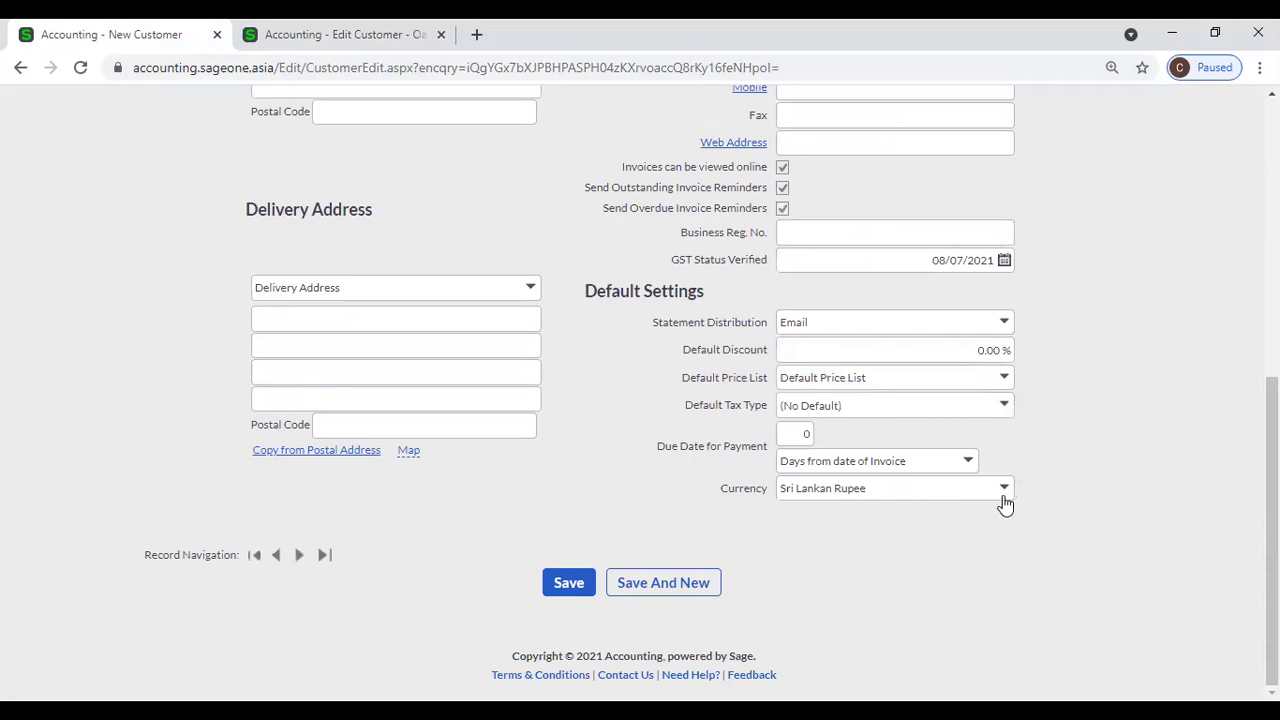
left_click(266, 46)
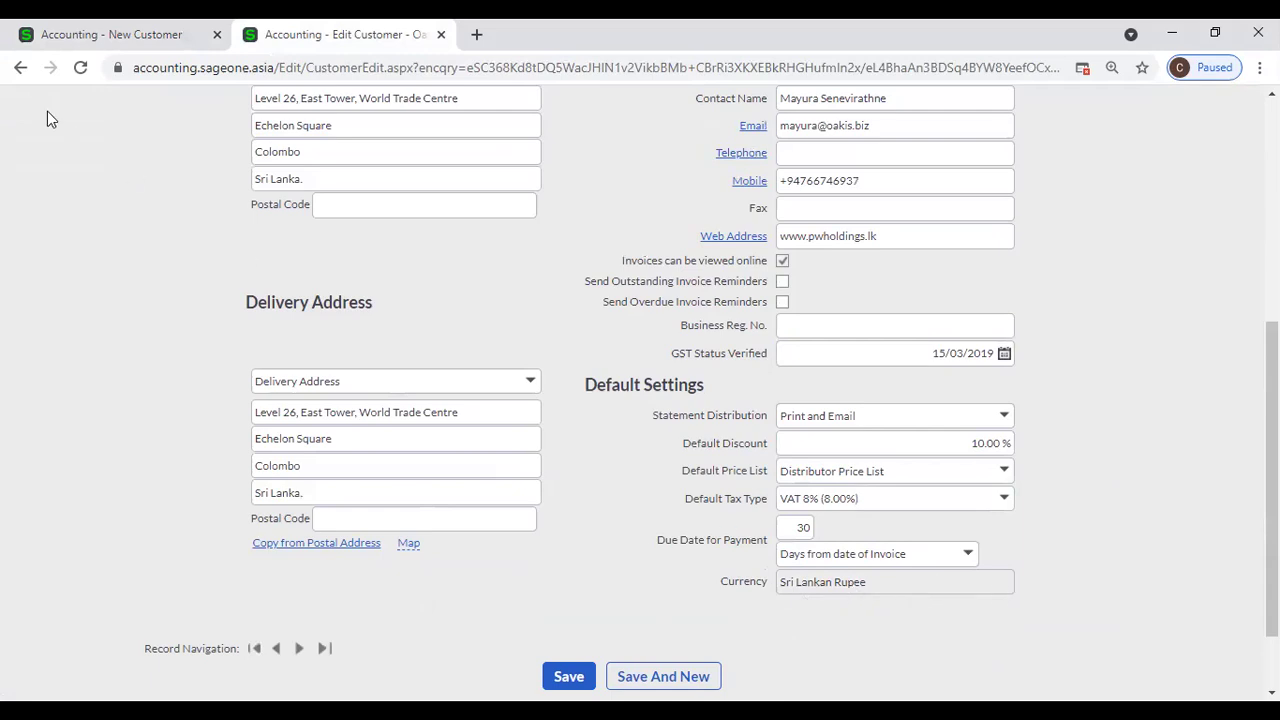
left_click(97, 38)
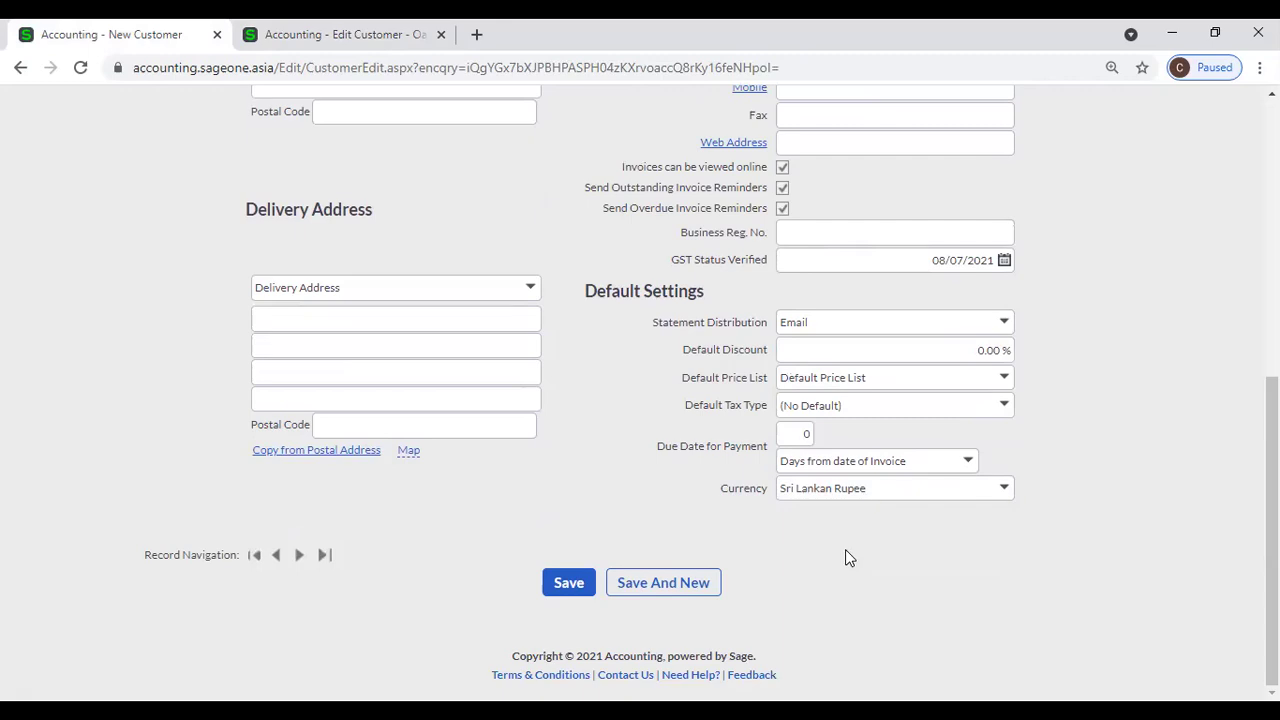
Look through the sections available on the new customer record, from Details to Report Layouts
scroll(845, 550, "up", 4)
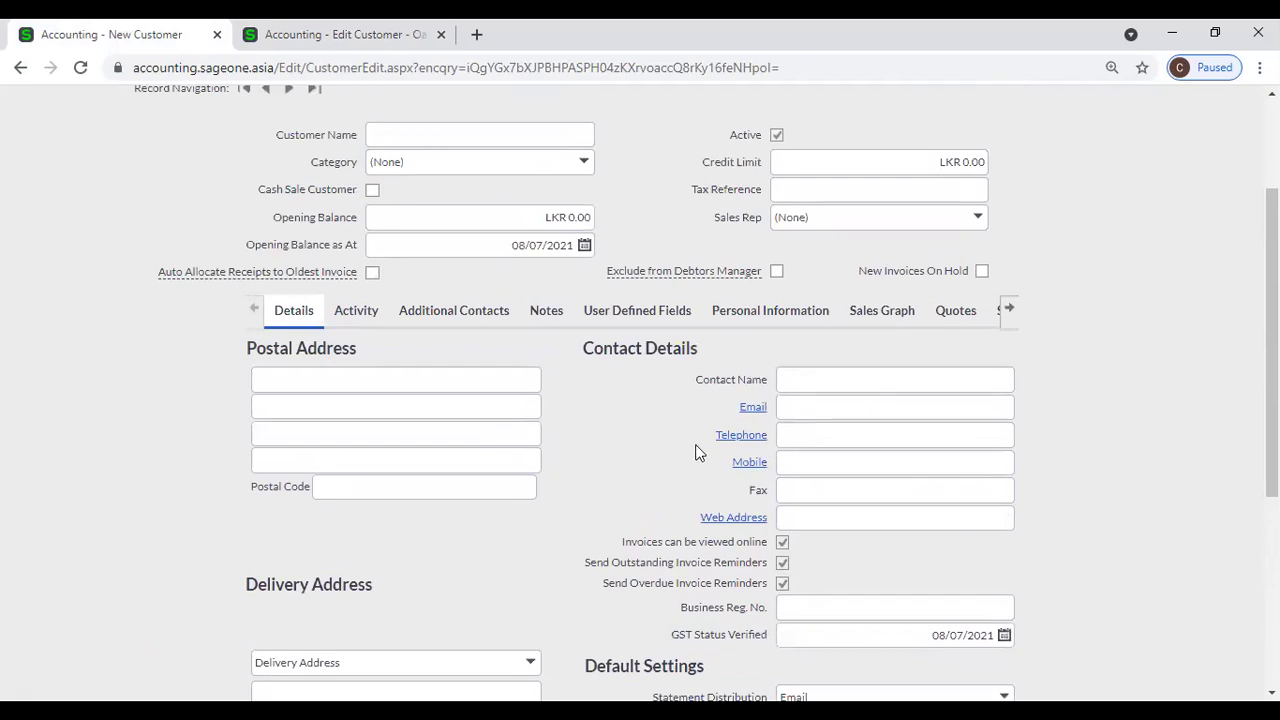
left_click(1009, 312)
left_click(1009, 312)
left_click(1009, 312)
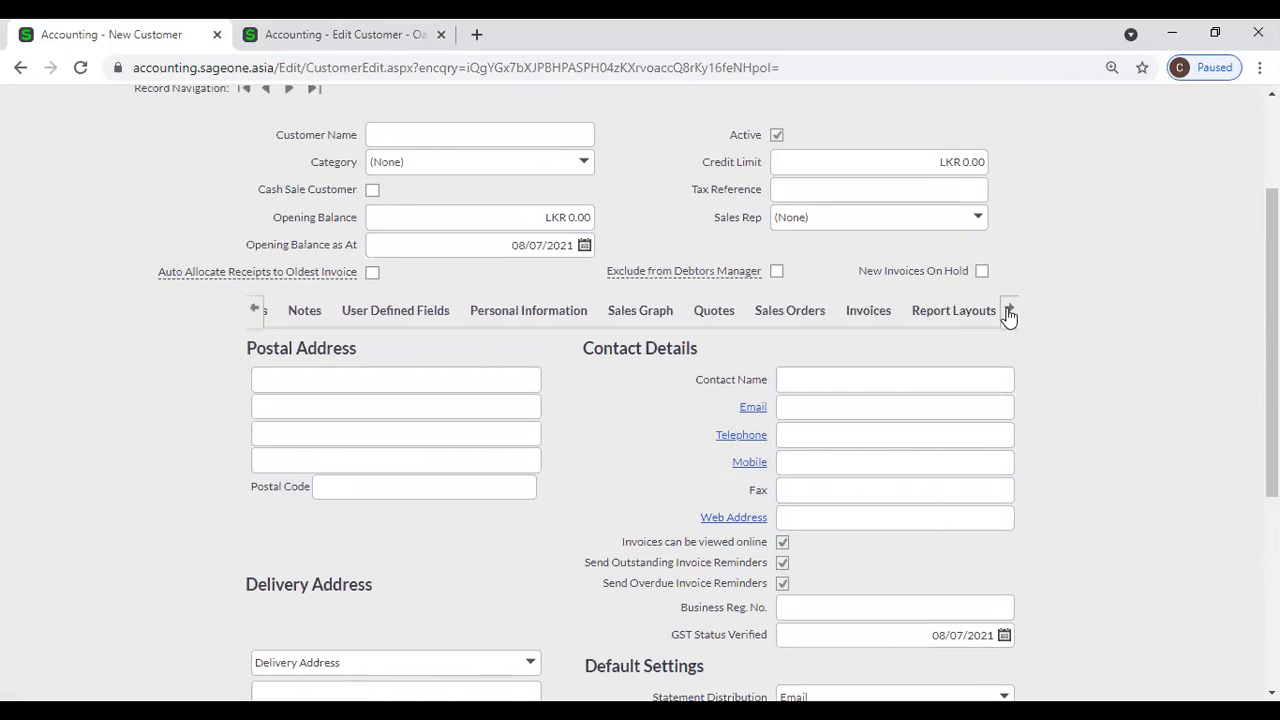
left_click(255, 309)
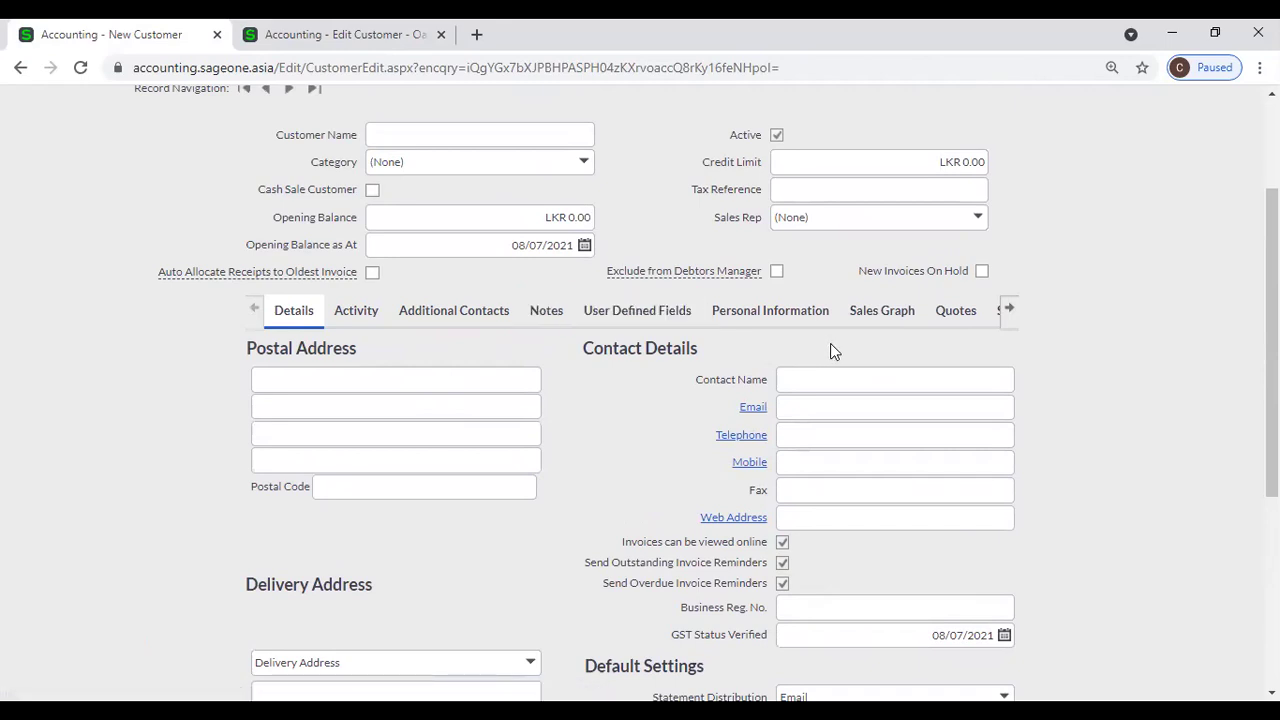
left_click(1008, 312)
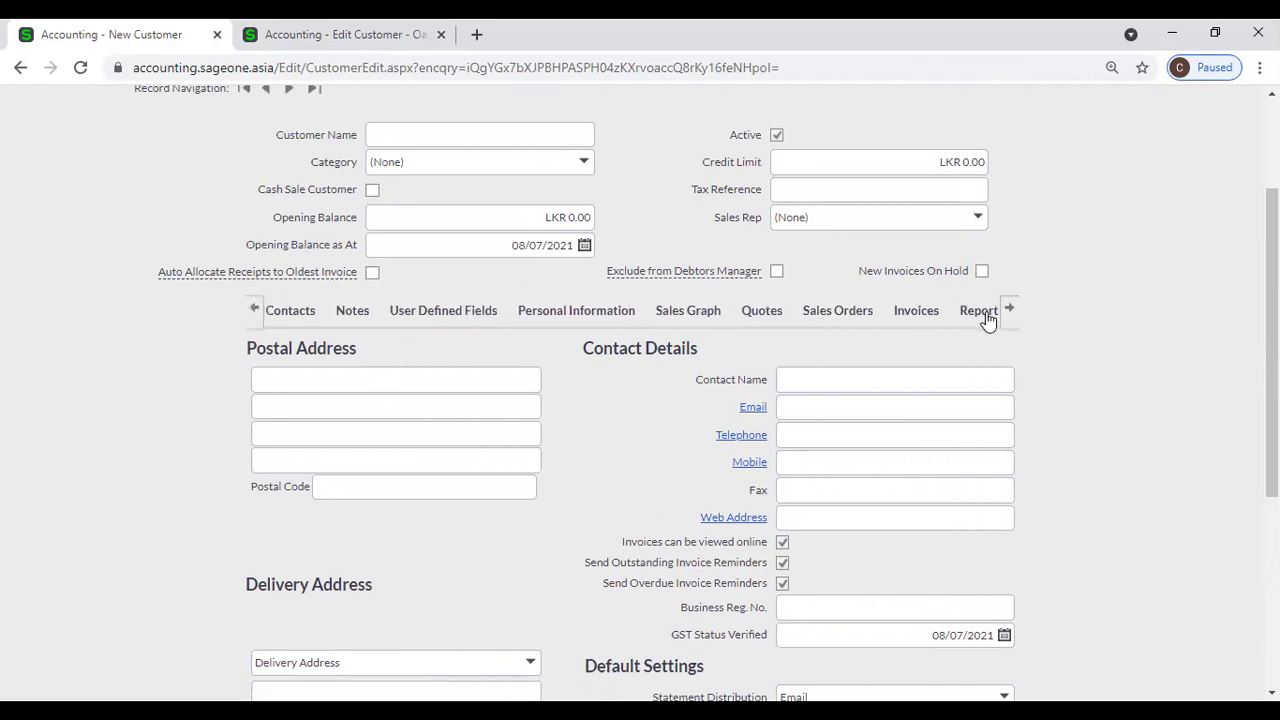
left_click(1009, 312)
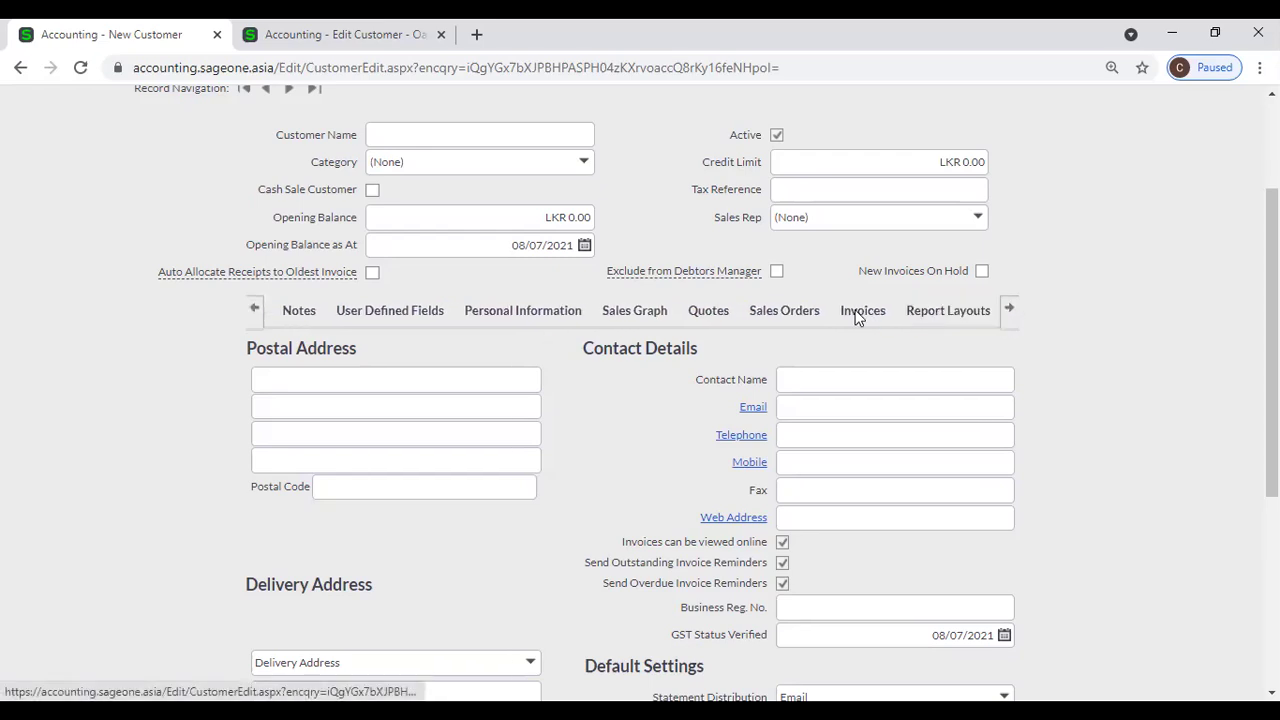
Review the activity of Oak Integrated Systems (Pvt) Ltd, drilling down through its tax invoices to the invoice dated 16/09/2021
left_click(347, 50)
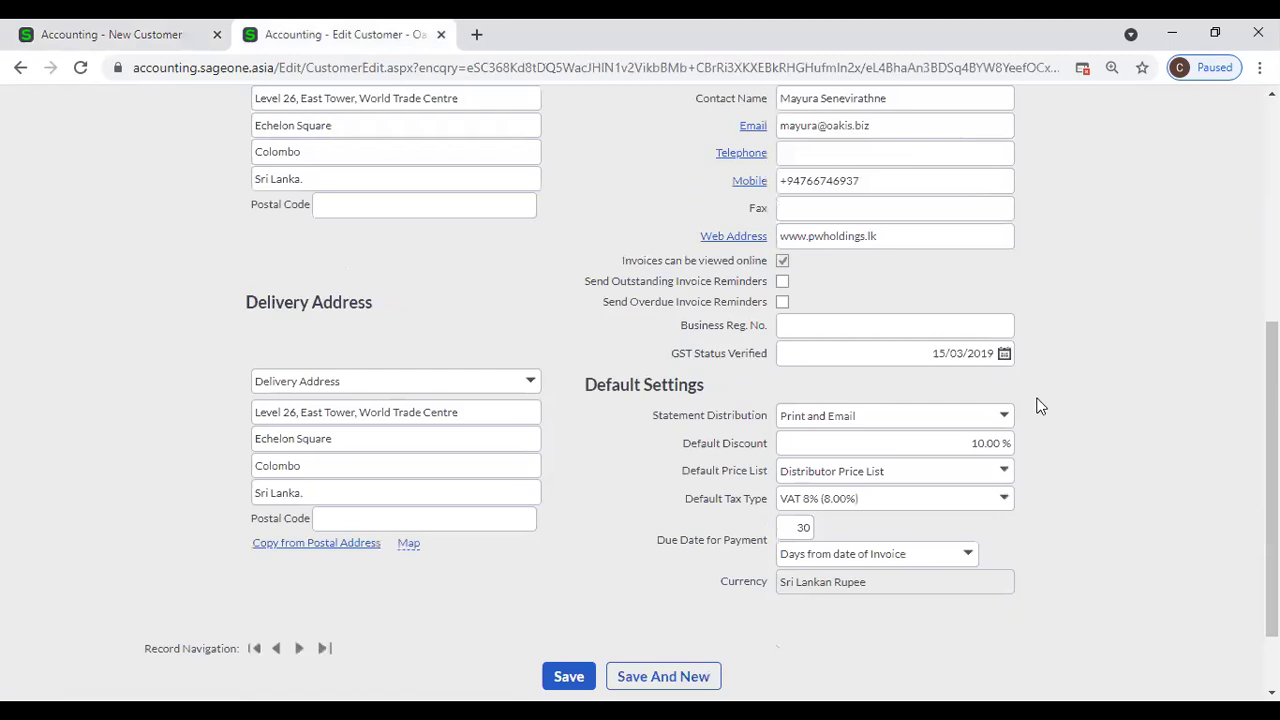
scroll(1040, 400, "up", 3)
left_click(356, 312)
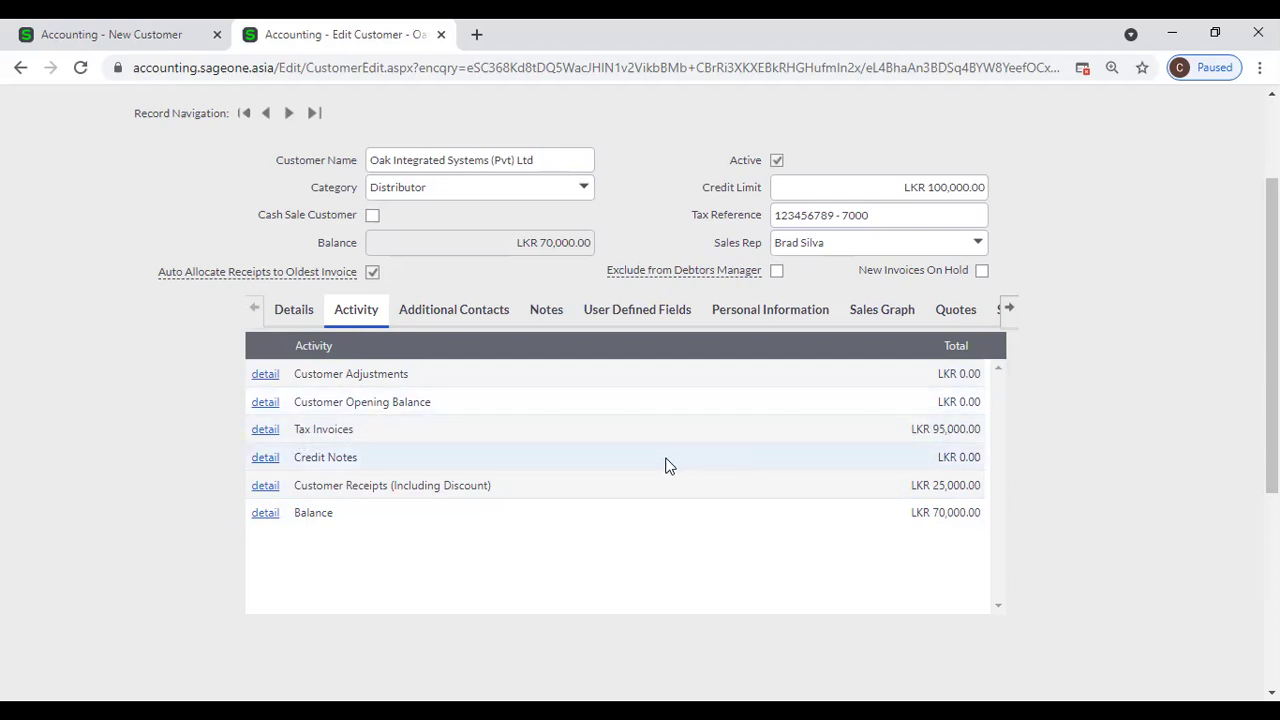
left_click(265, 430)
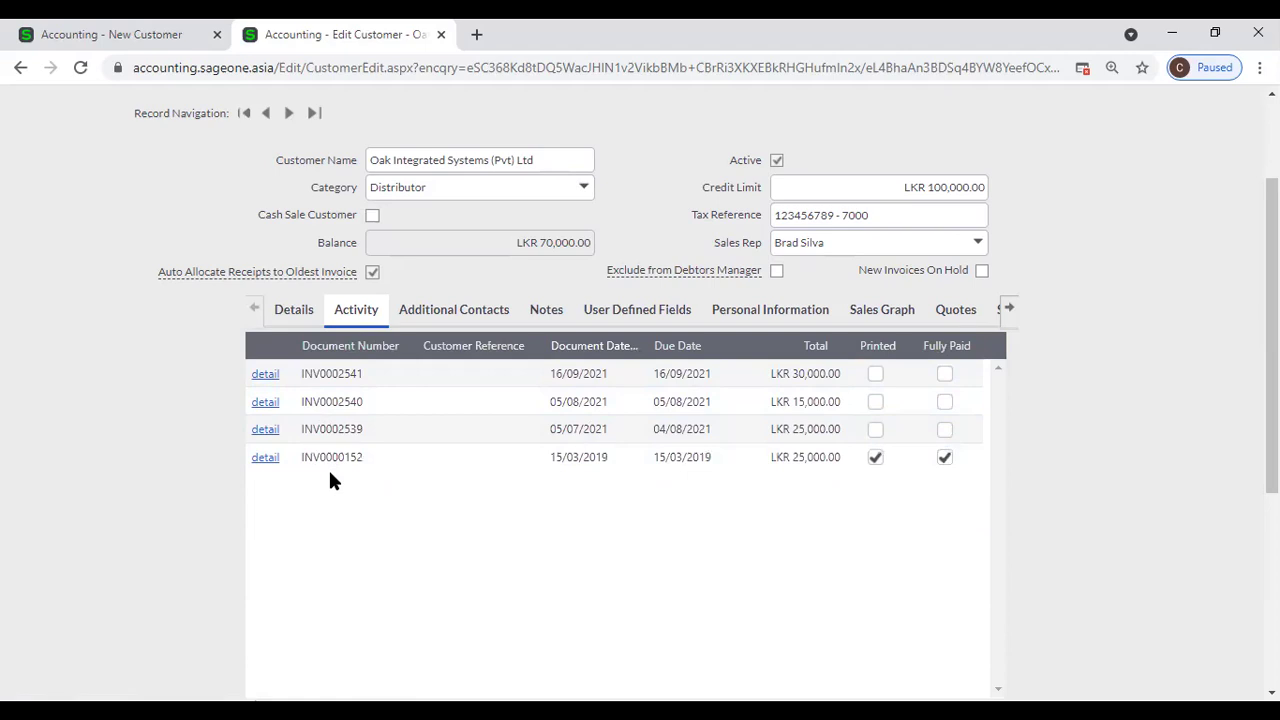
left_click(266, 376)
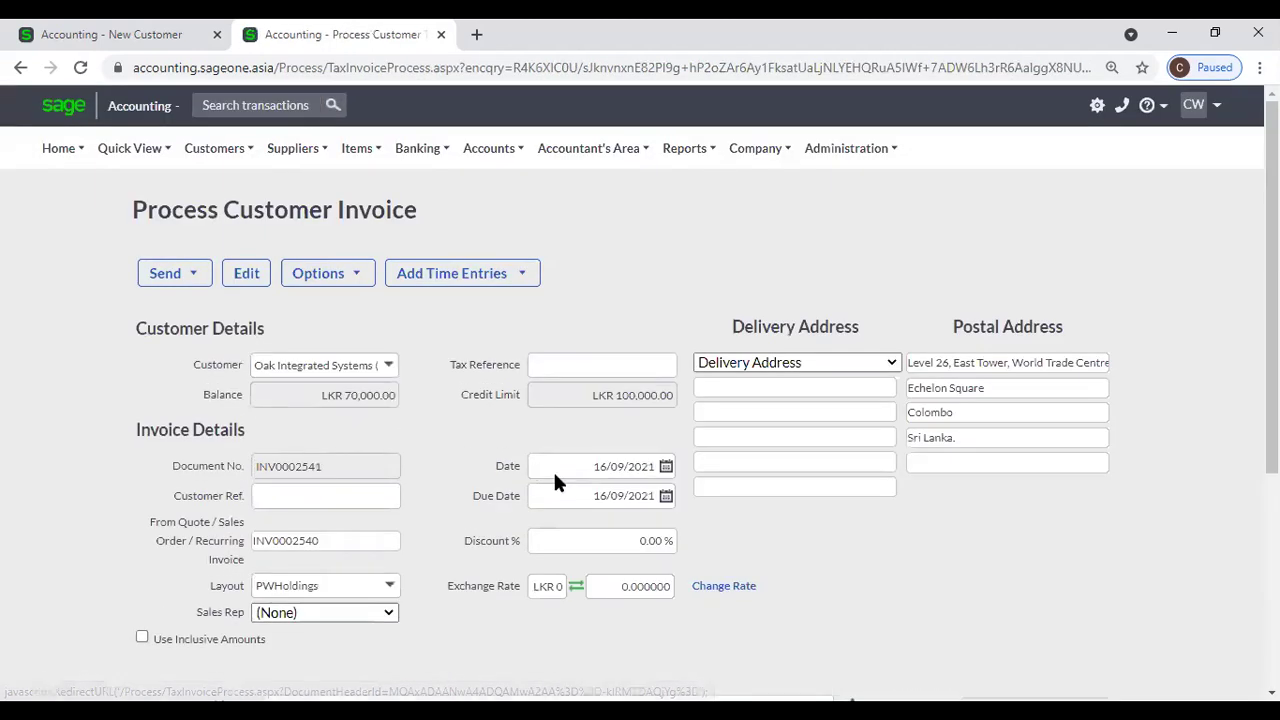
scroll(480, 453, "down", 5)
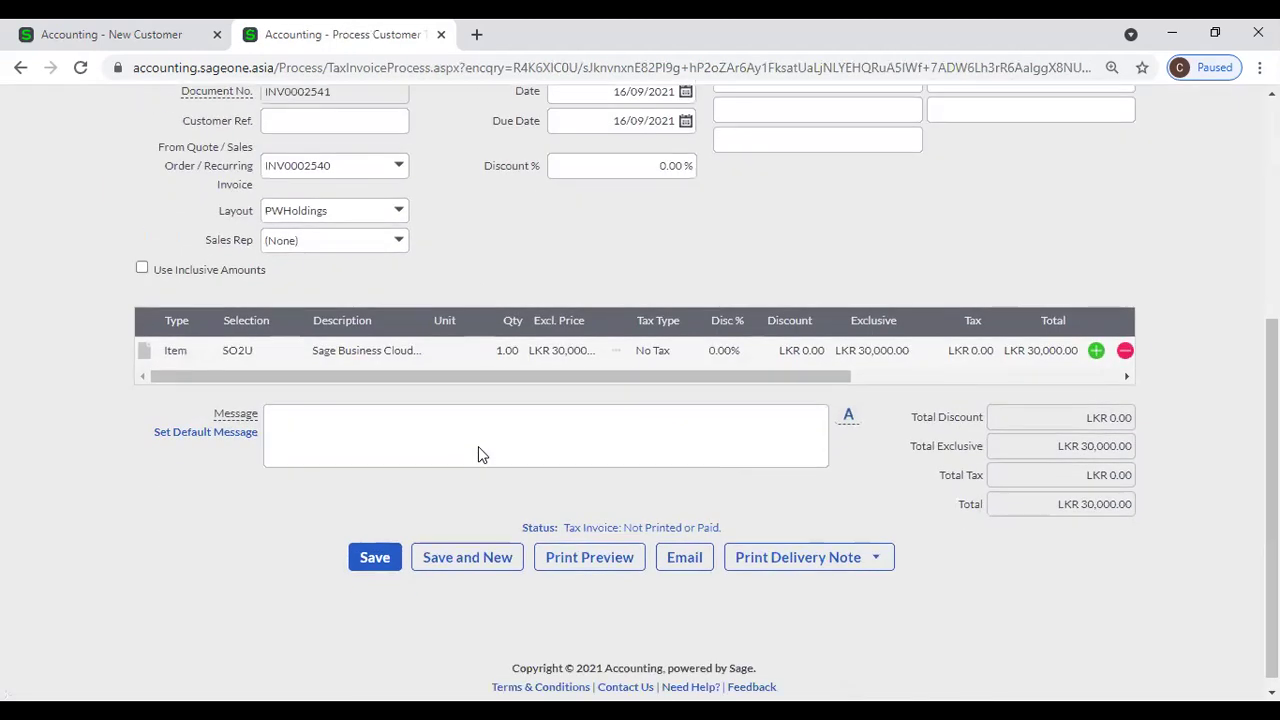
scroll(480, 448, "up", 5)
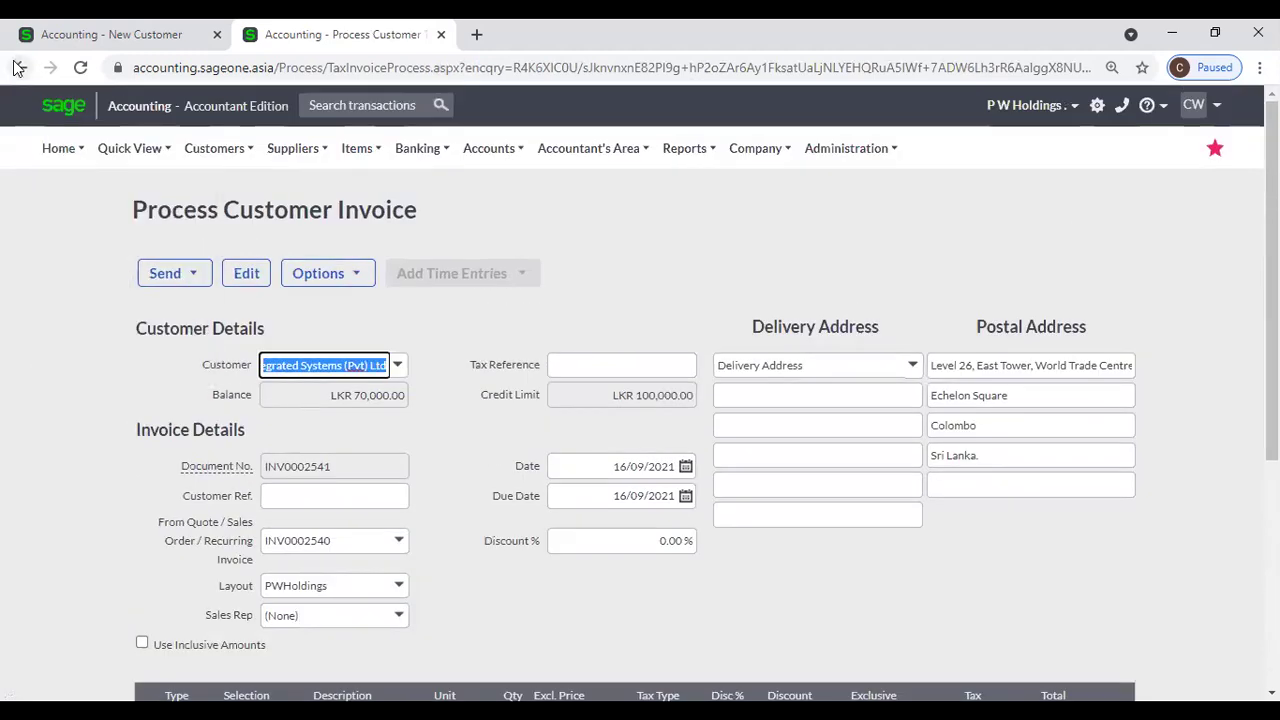
Leave the invoice, search the customer list for "oak" and reopen the Oak Integrated Systems (Pvt) Ltd record
left_click(17, 67)
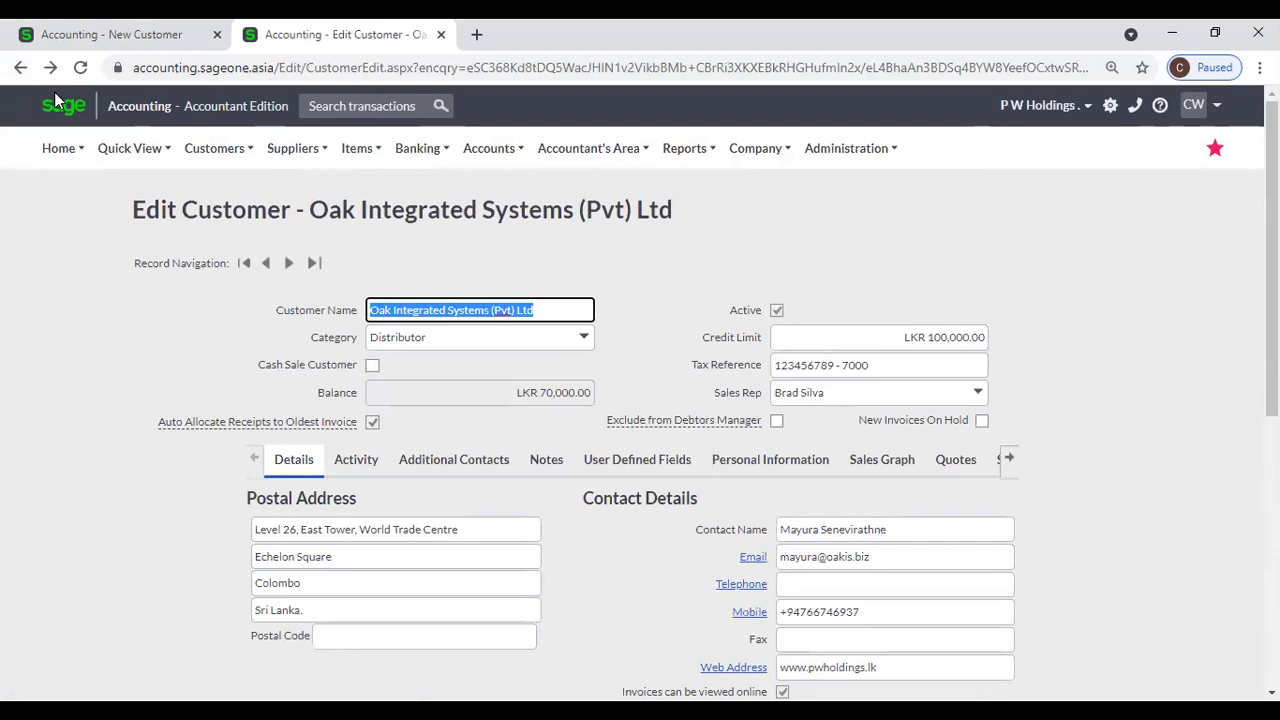
mouse_move(62, 150)
left_click(20, 67)
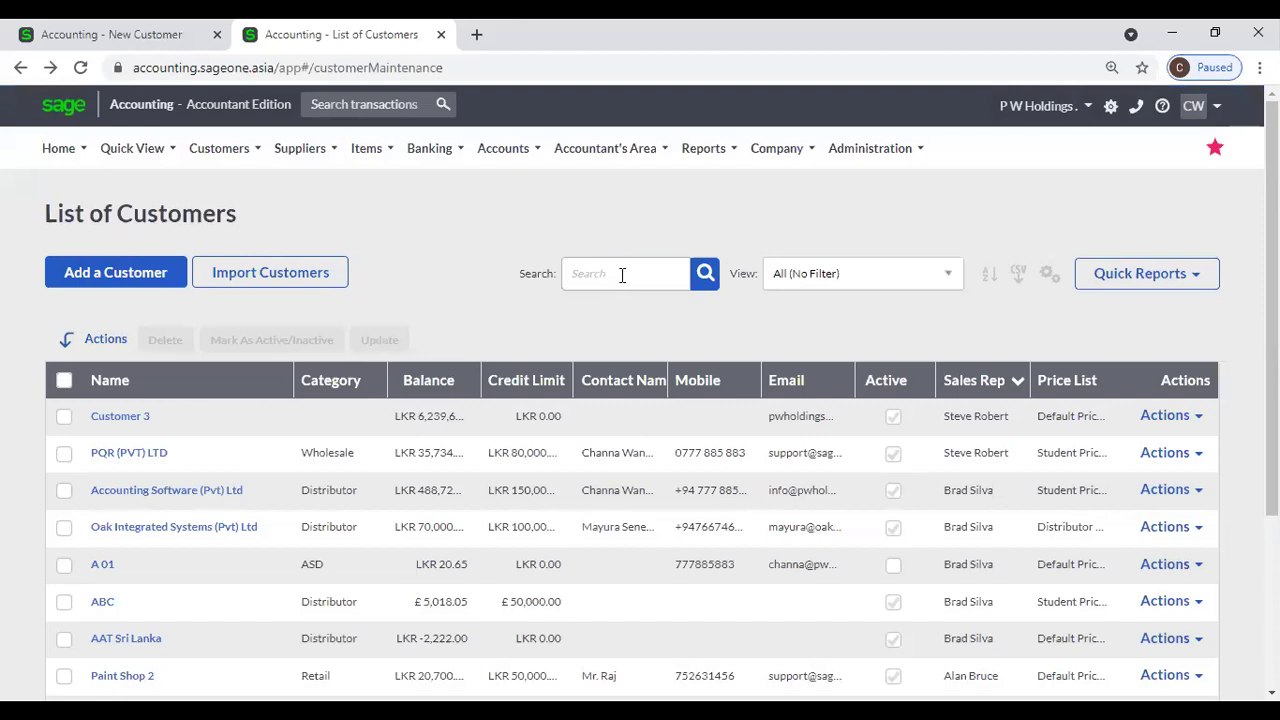
left_click(624, 274)
type("oak")
key("Return")
left_click(230, 424)
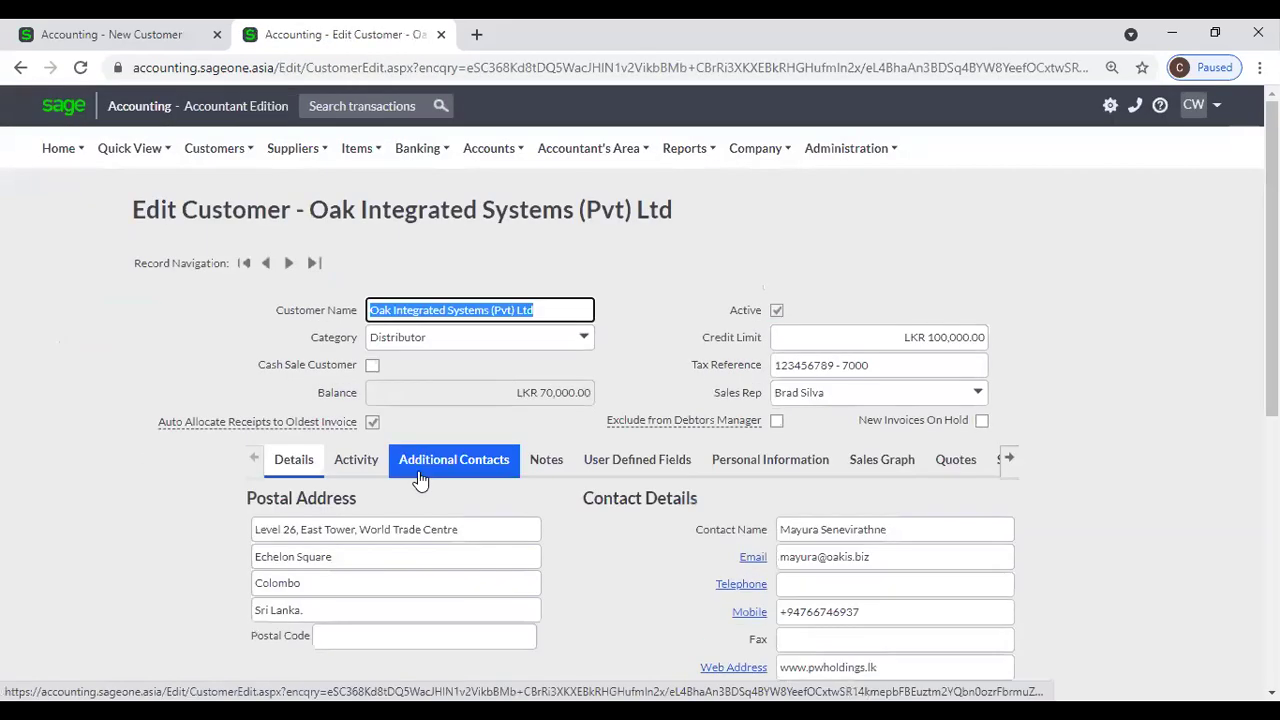
Examine the transactions behind the customer's balance and return to the activity summary
scroll(1151, 495, "down", 3)
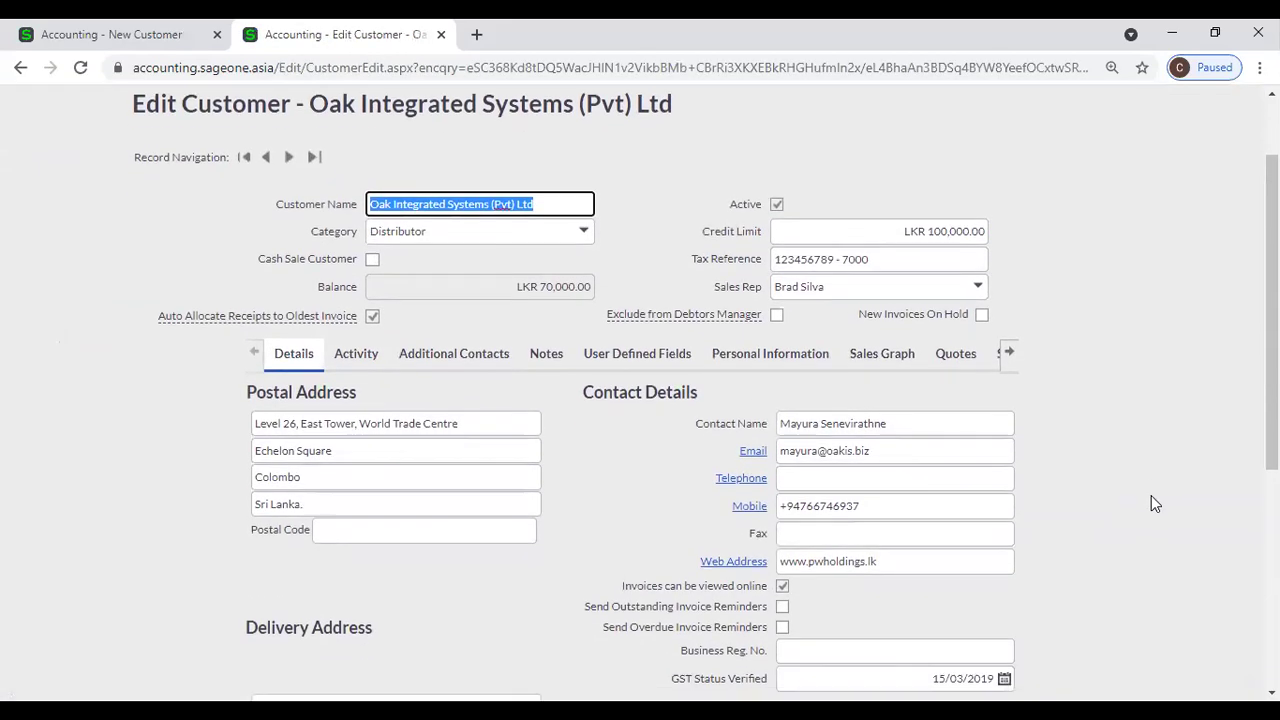
scroll(1151, 495, "down", 2)
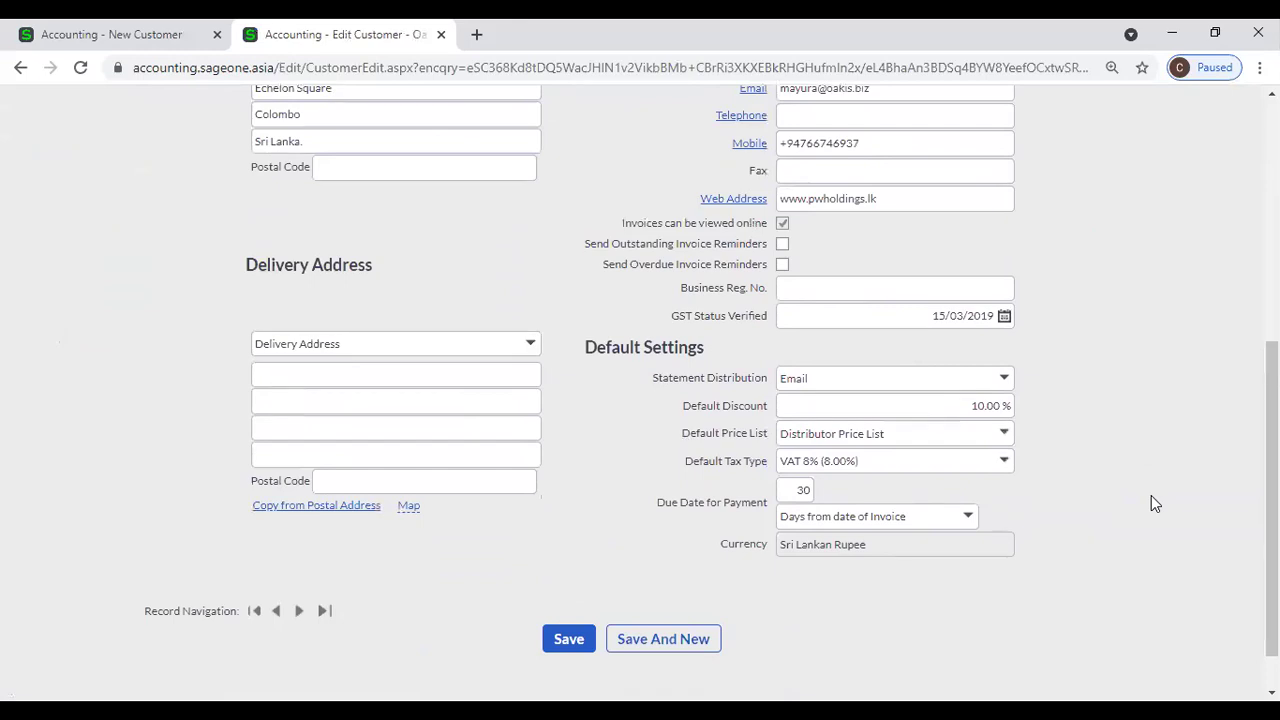
scroll(863, 449, "up", 5)
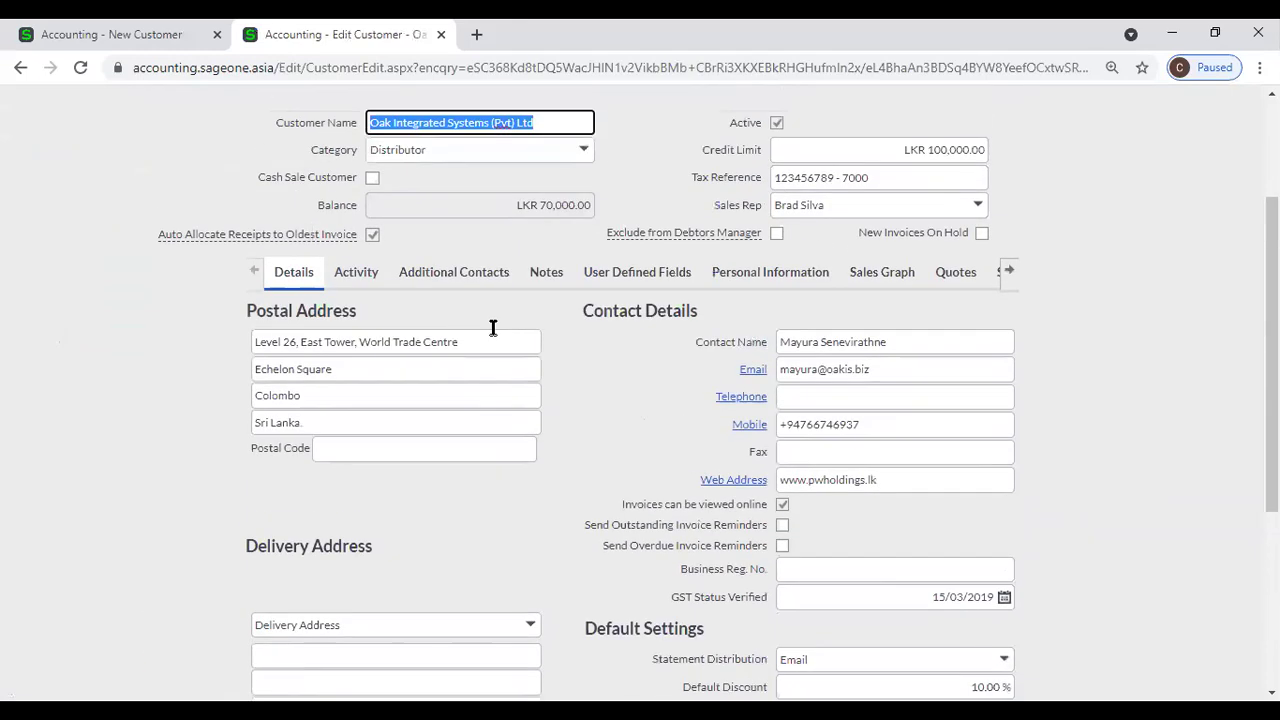
left_click(356, 272)
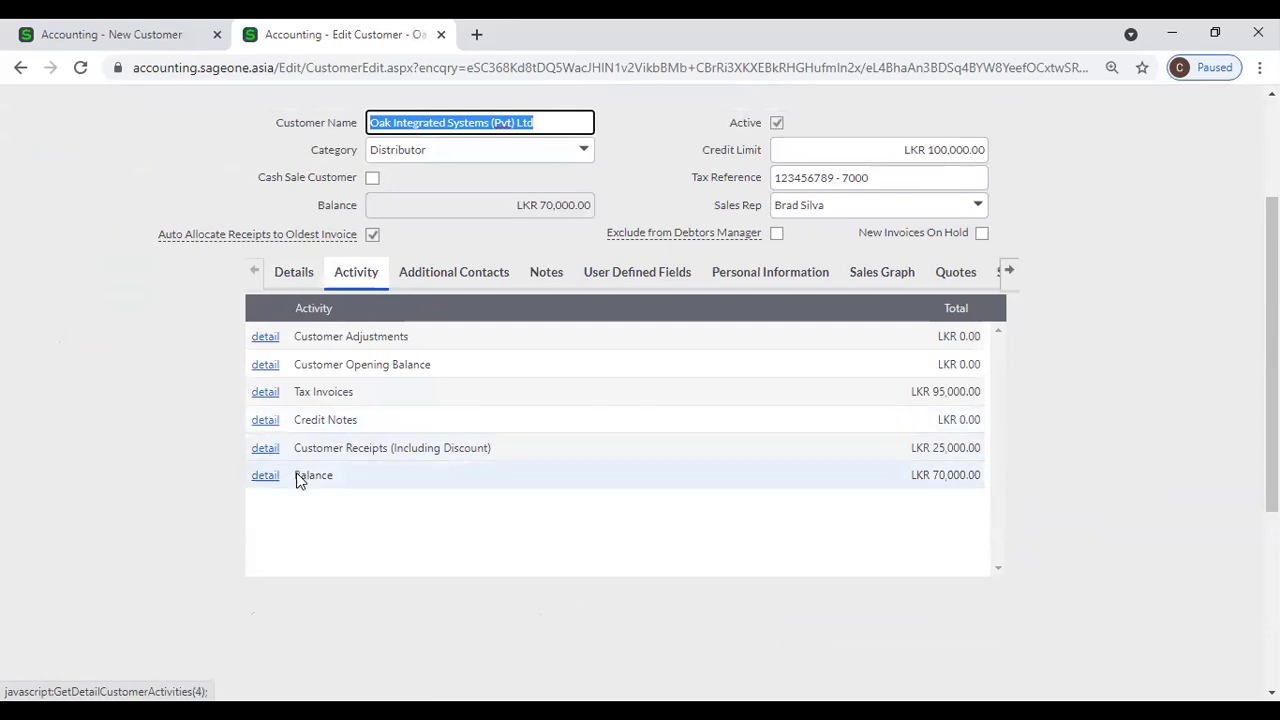
left_click(258, 477)
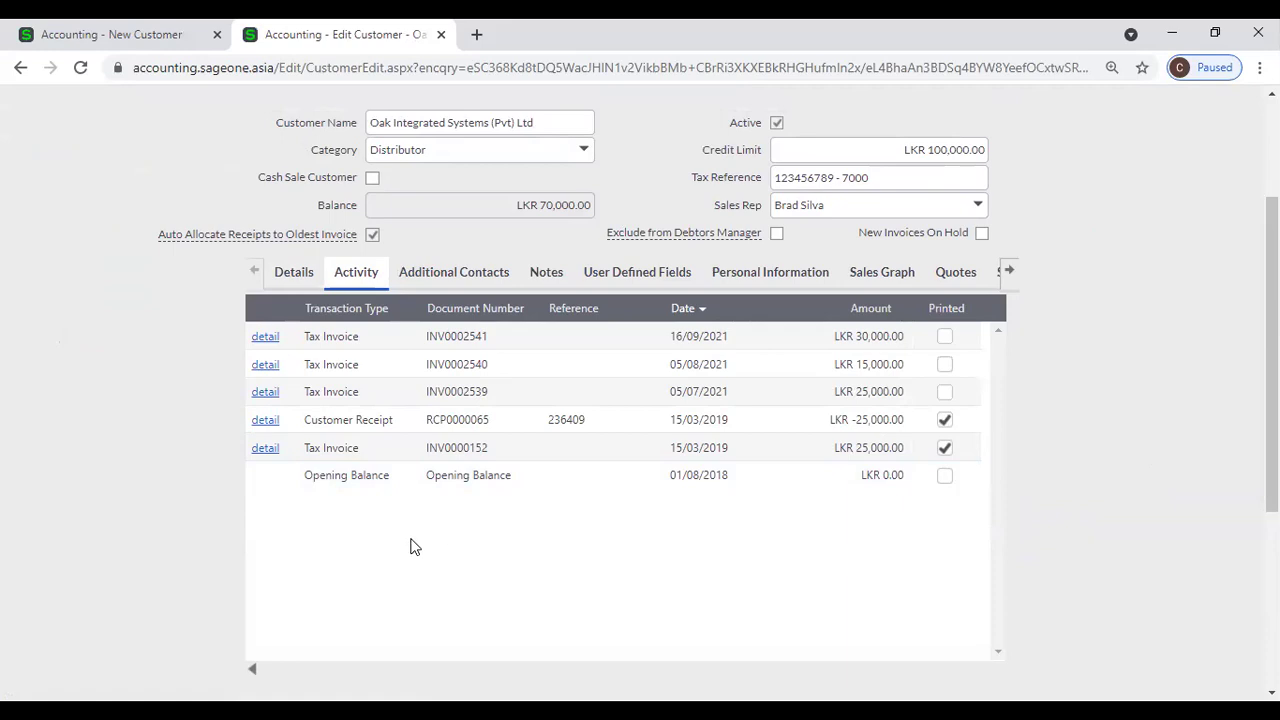
left_click(252, 670)
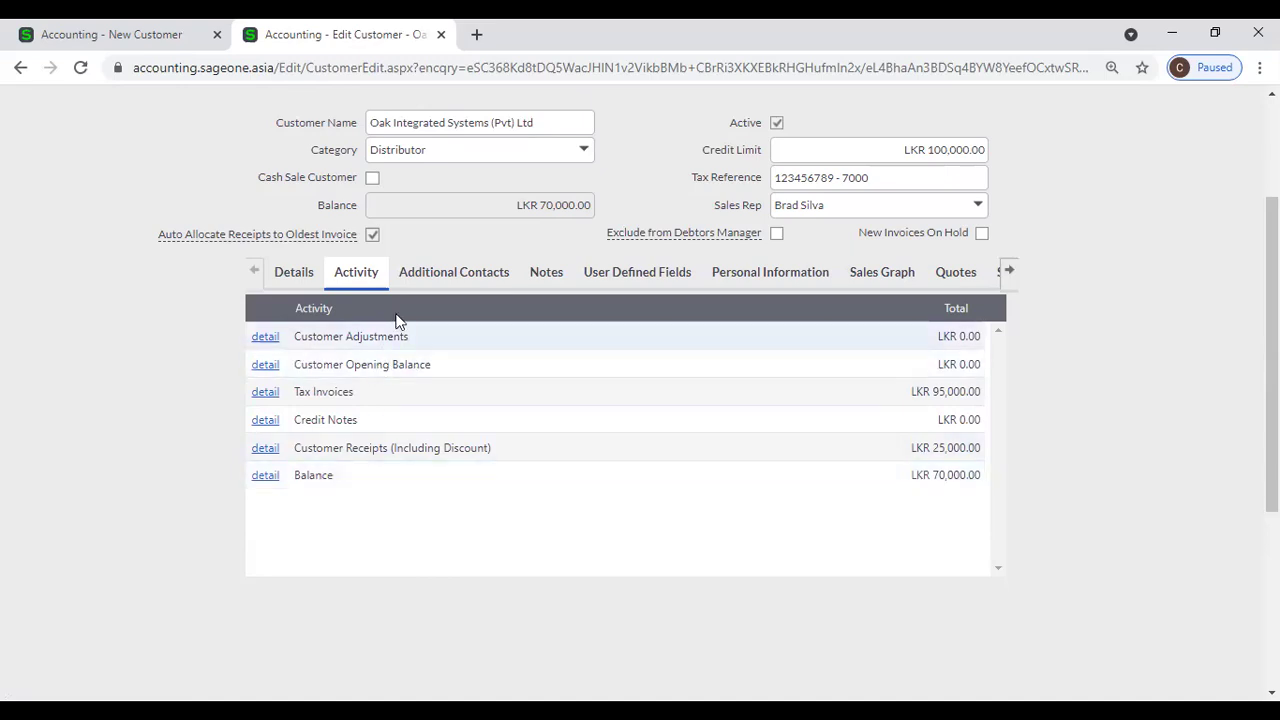
Examine the Additional Contacts fields of the customer record, from contact name to email, alongside the main contact details
left_click(429, 272)
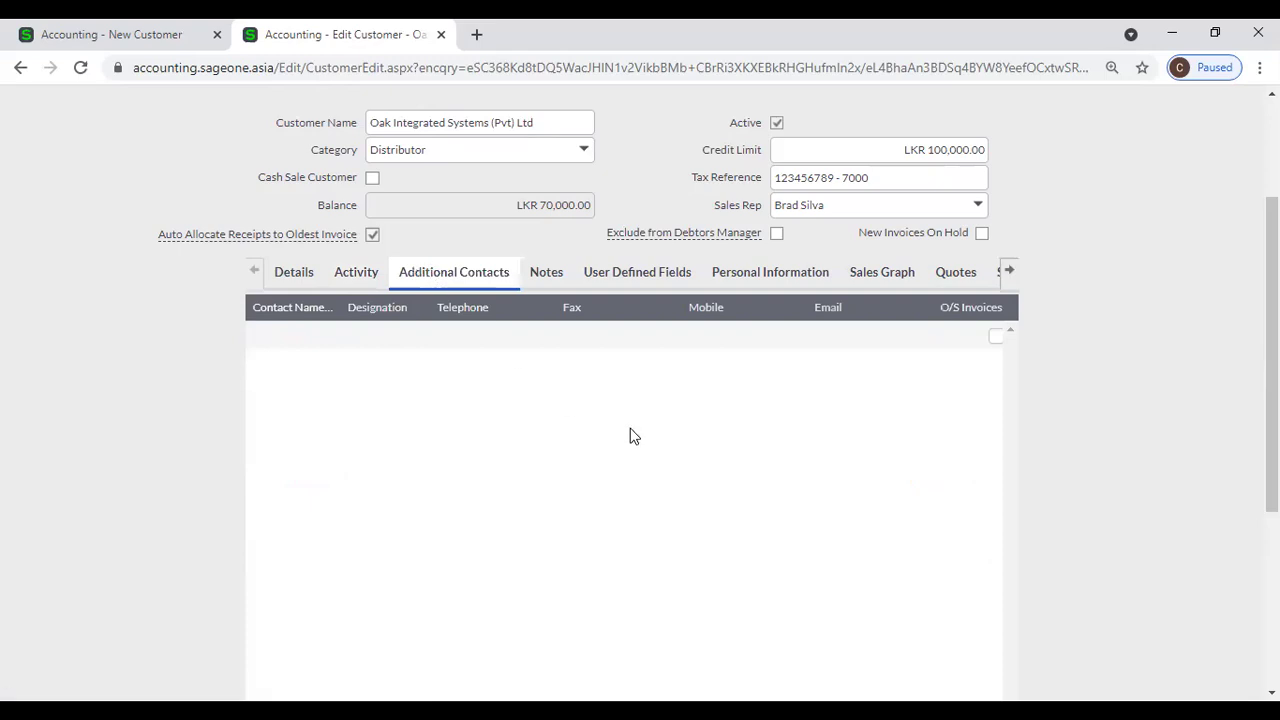
left_click(294, 272)
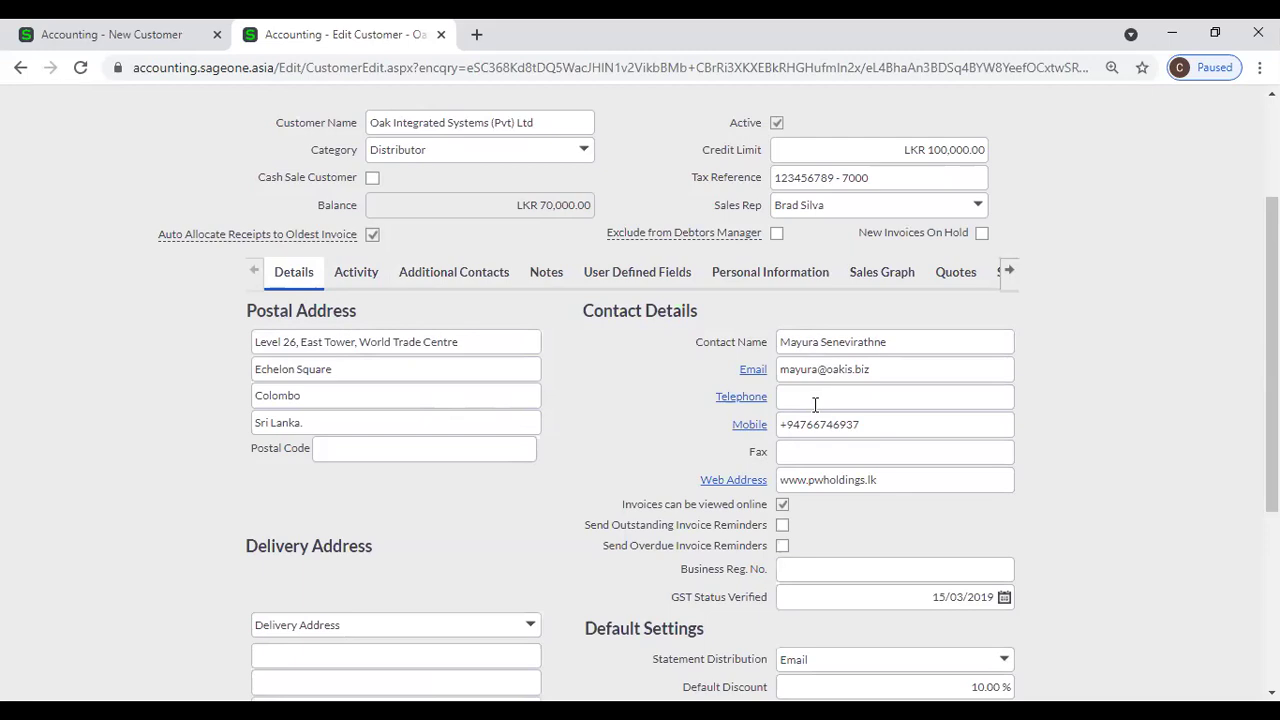
left_click(457, 280)
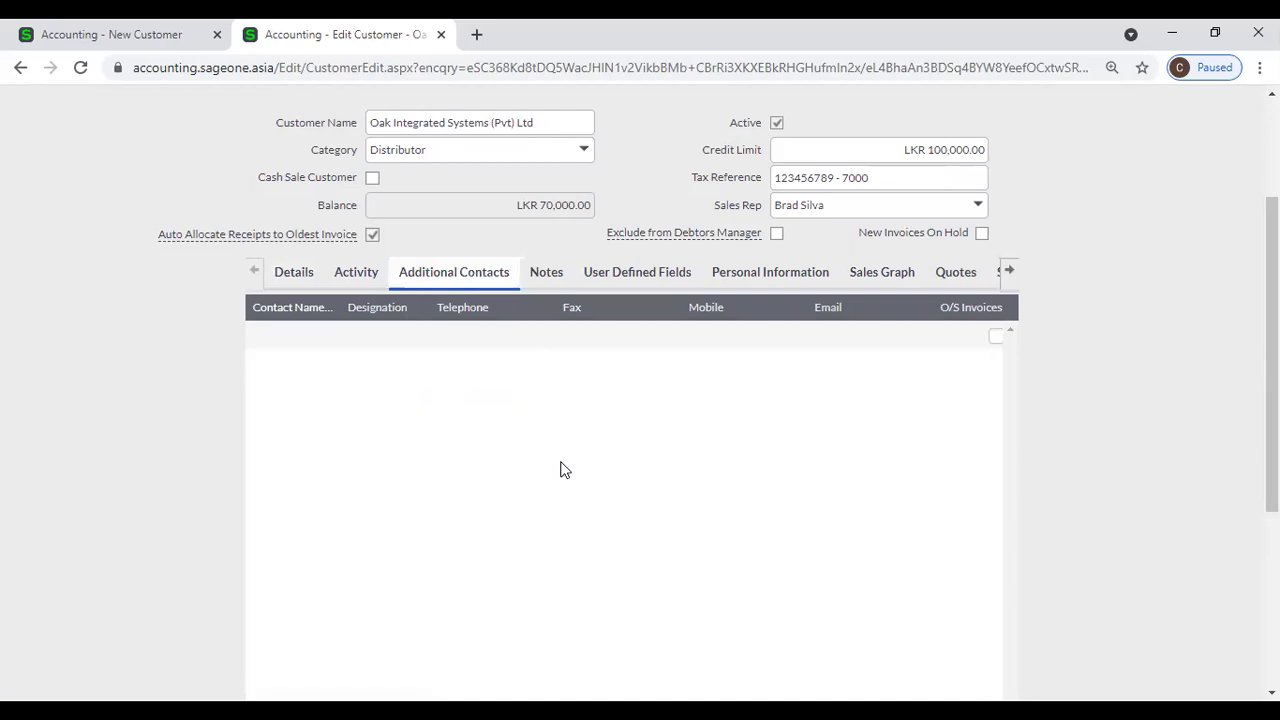
left_click(296, 340)
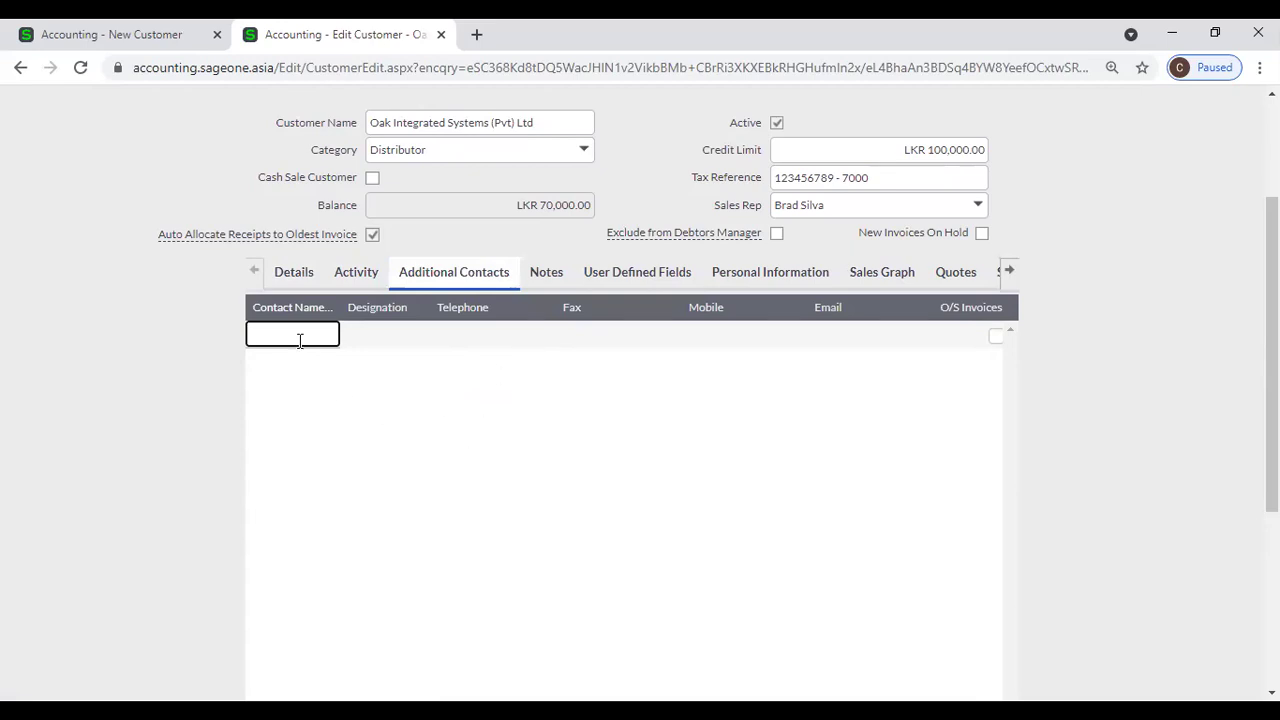
left_click(365, 337)
left_click(466, 333)
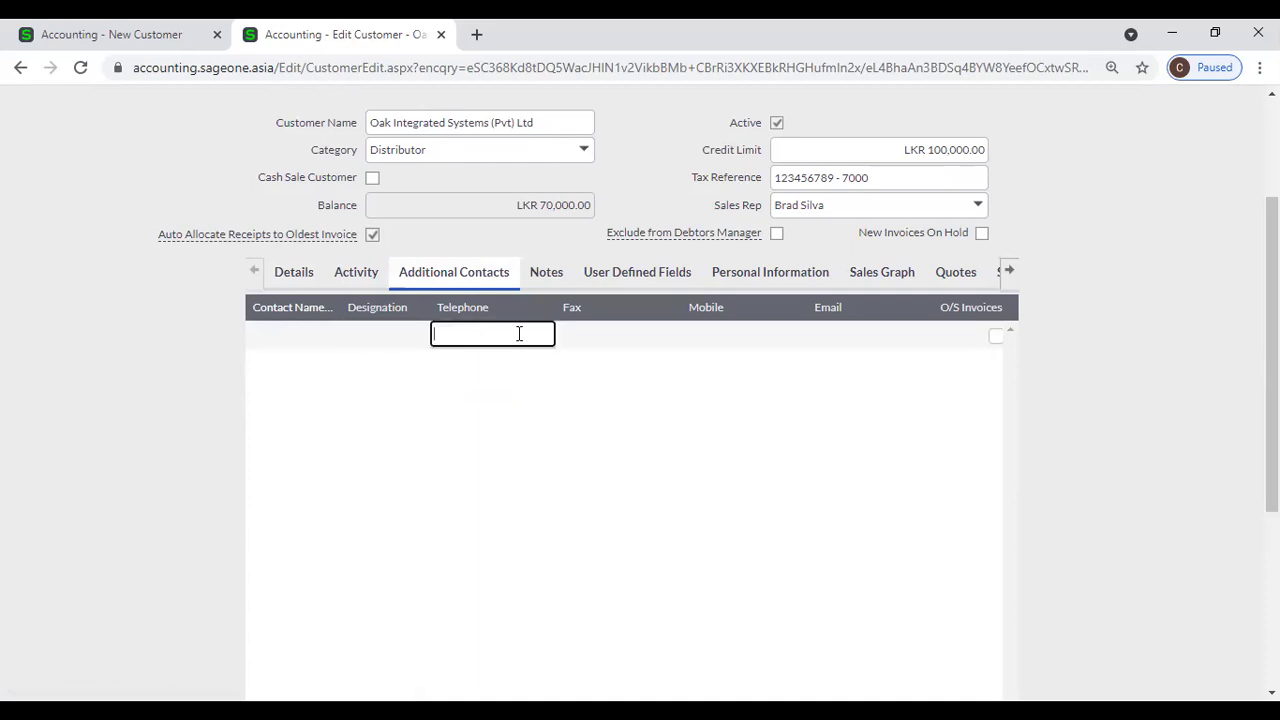
left_click(591, 333)
left_click(706, 331)
left_click(846, 335)
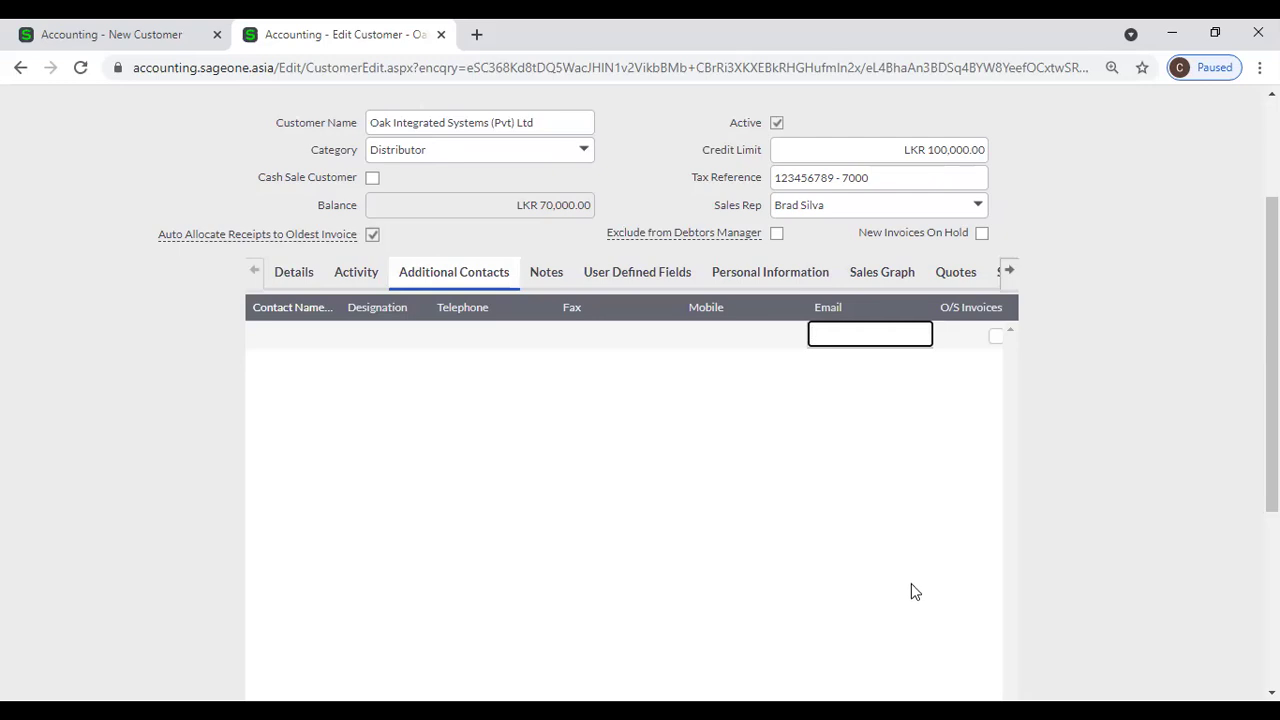
Add two more blank contact rows to the customer's Additional Contacts and bring the O/S Invoices and Overdue Invoices columns into view
scroll(872, 608, "down", 5)
scroll(819, 504, "up", 5)
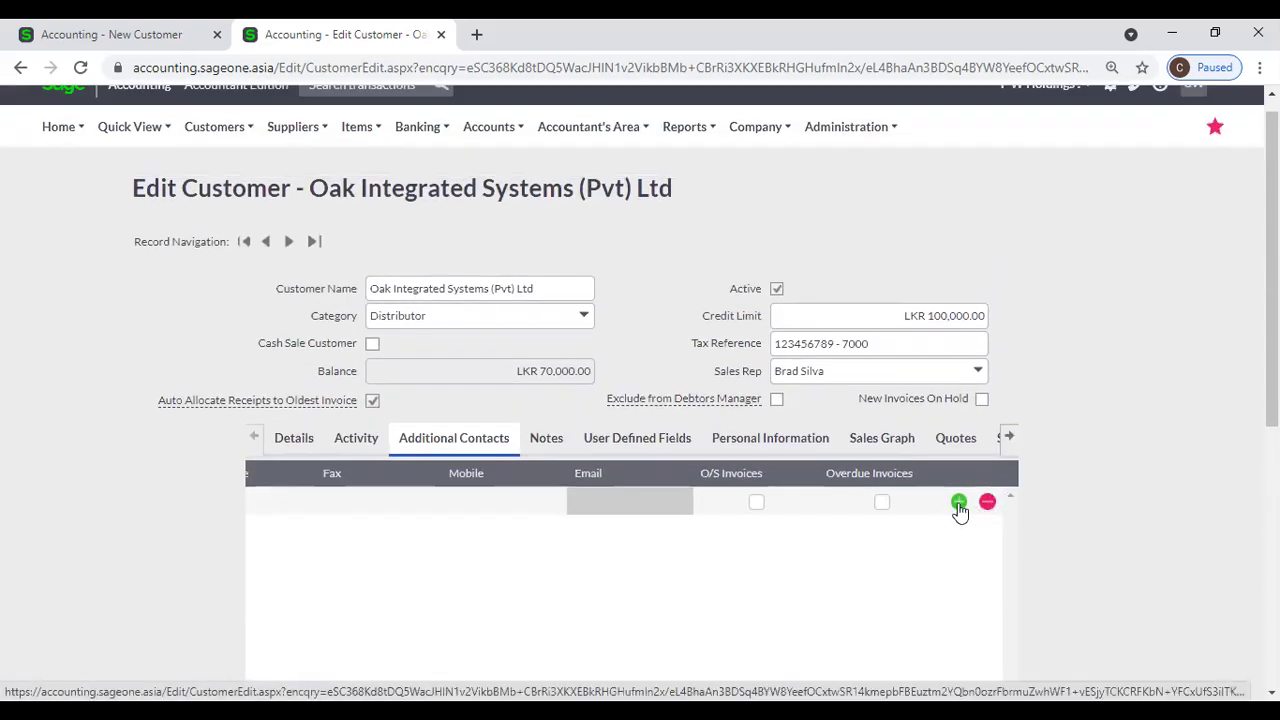
left_click(958, 501)
scroll(934, 643, "down", 5)
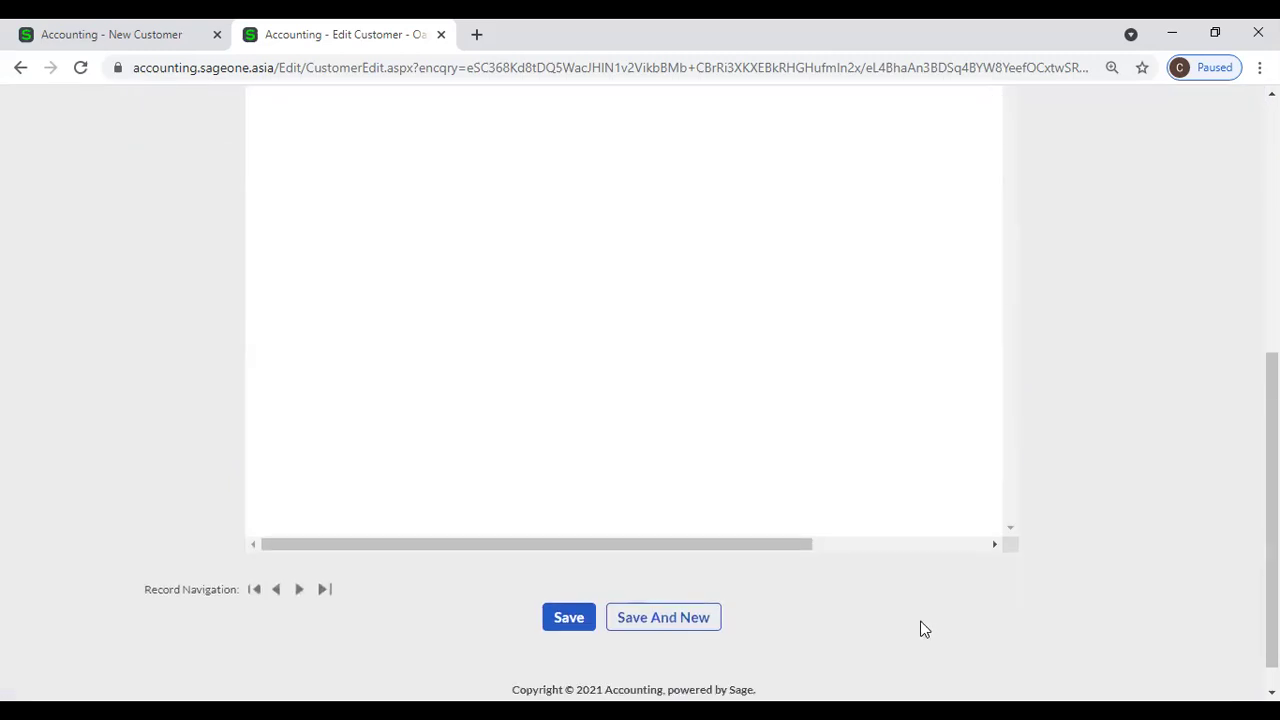
scroll(923, 628, "up", 4)
scroll(914, 523, "up", 2)
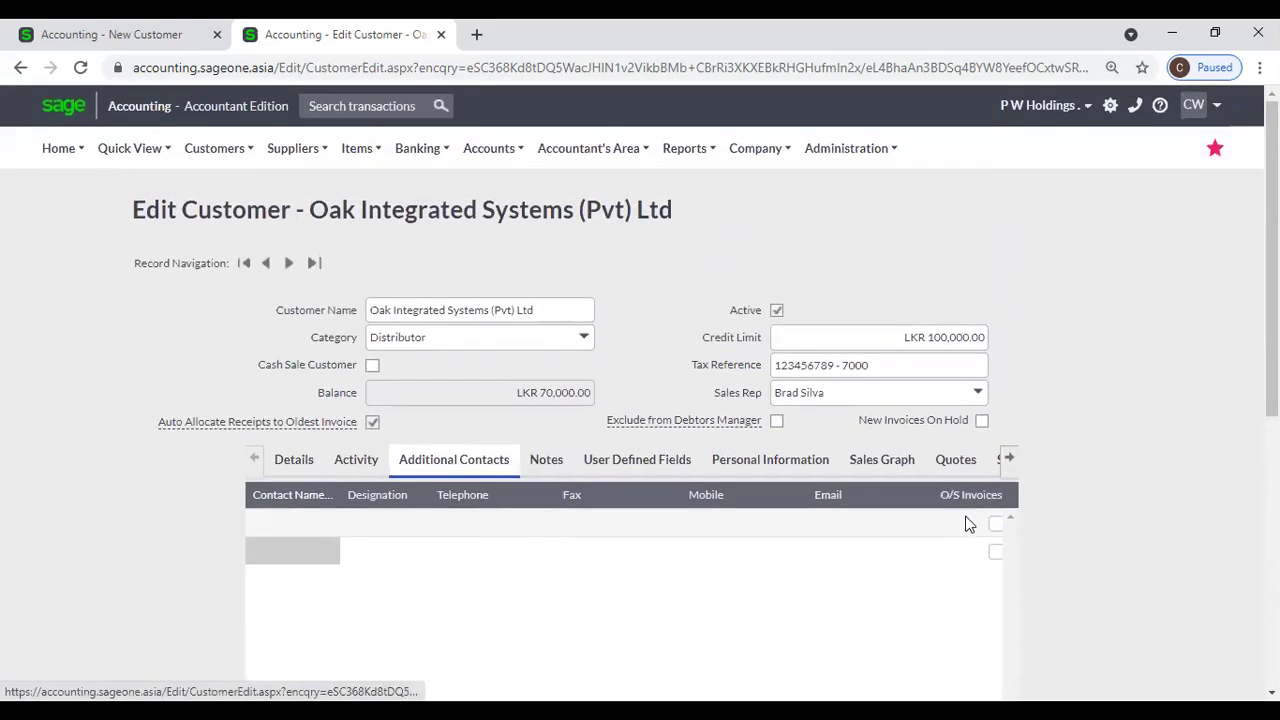
scroll(986, 620, "down", 4)
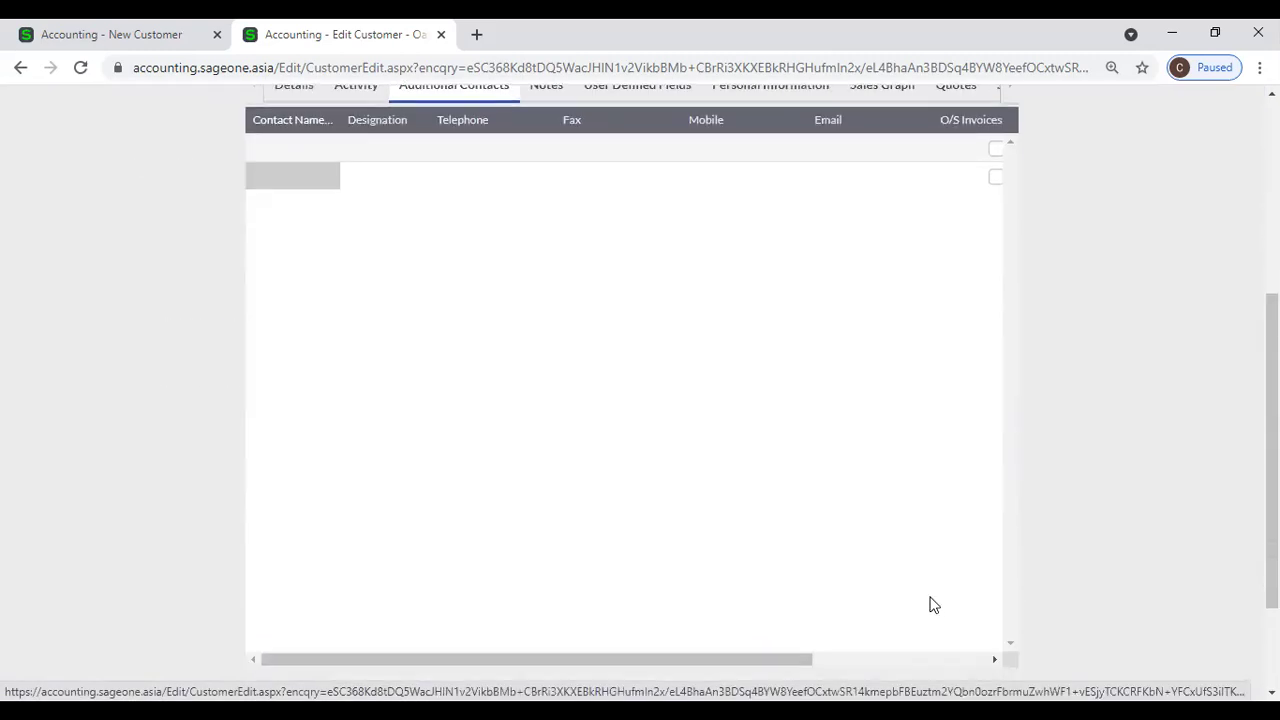
left_click(935, 662)
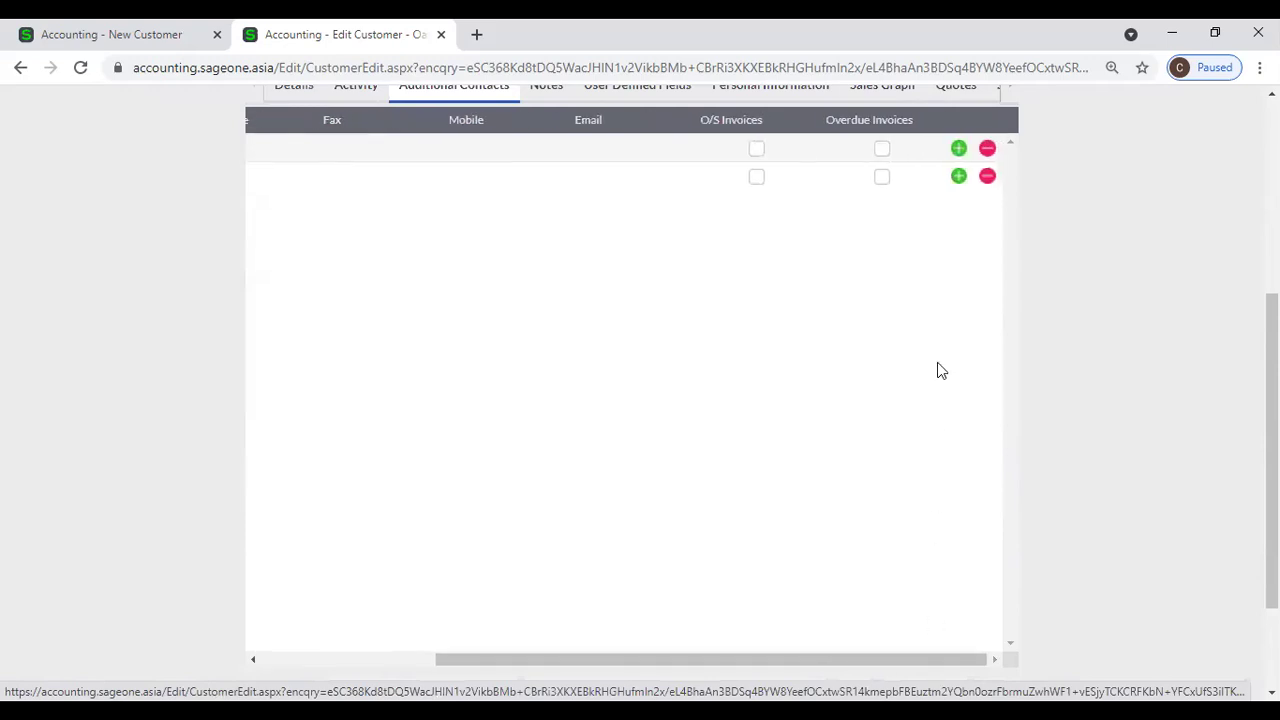
left_click(958, 177)
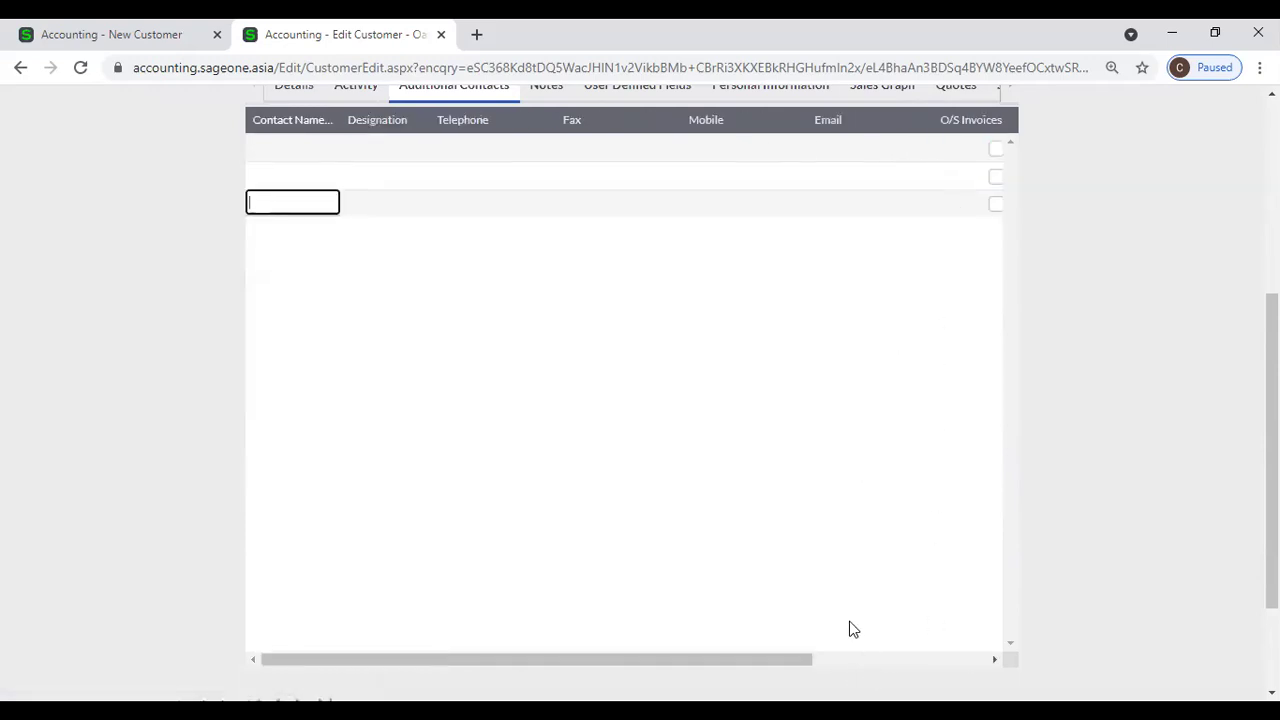
left_click(862, 659)
scroll(810, 545, "up", 1)
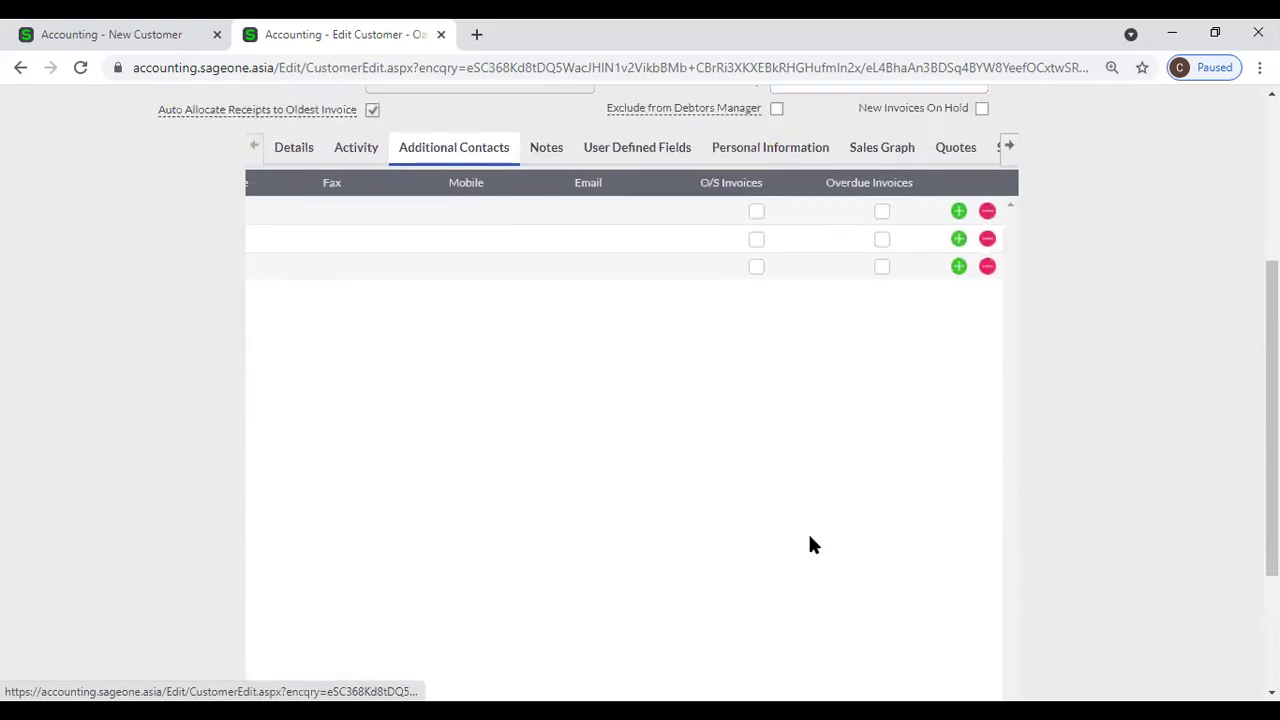
scroll(810, 545, "up", 2)
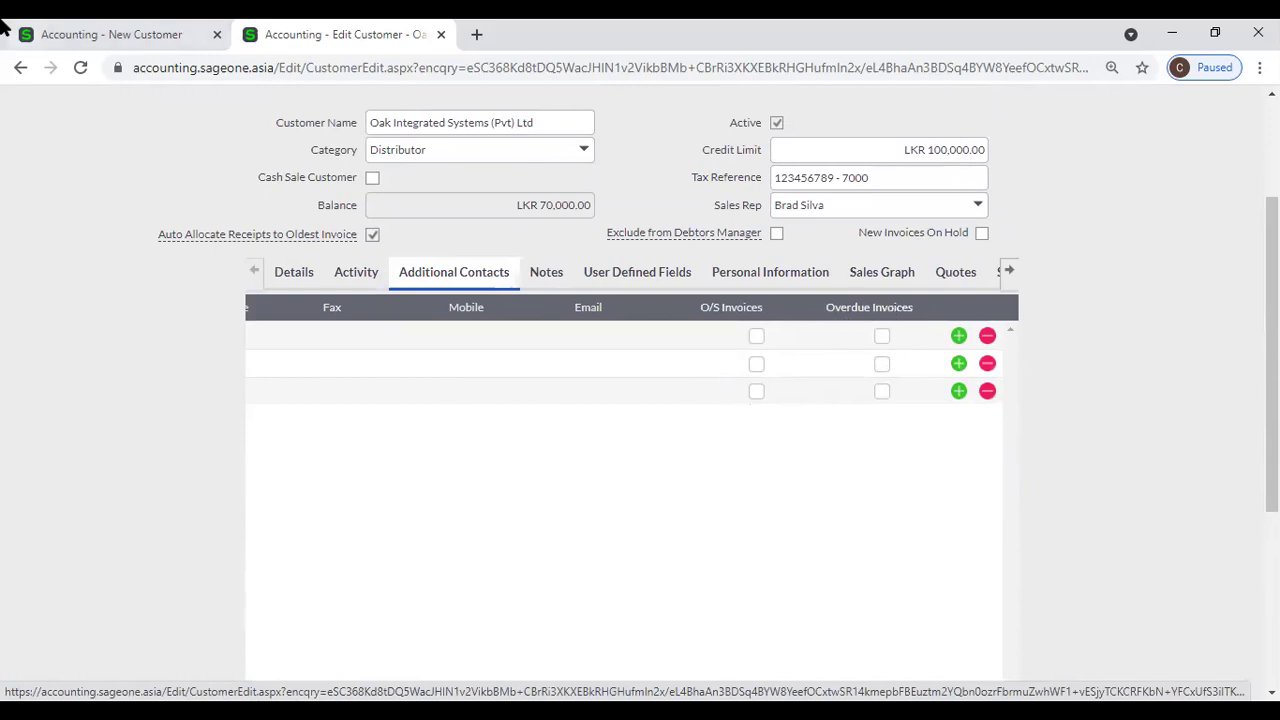
Open the Debtors Manager's Outstanding Invoices Workflow in the other browser tab, then return to the Oak Integrated Systems (Pvt) Ltd record
left_click(70, 32)
scroll(116, 165, "up", 3)
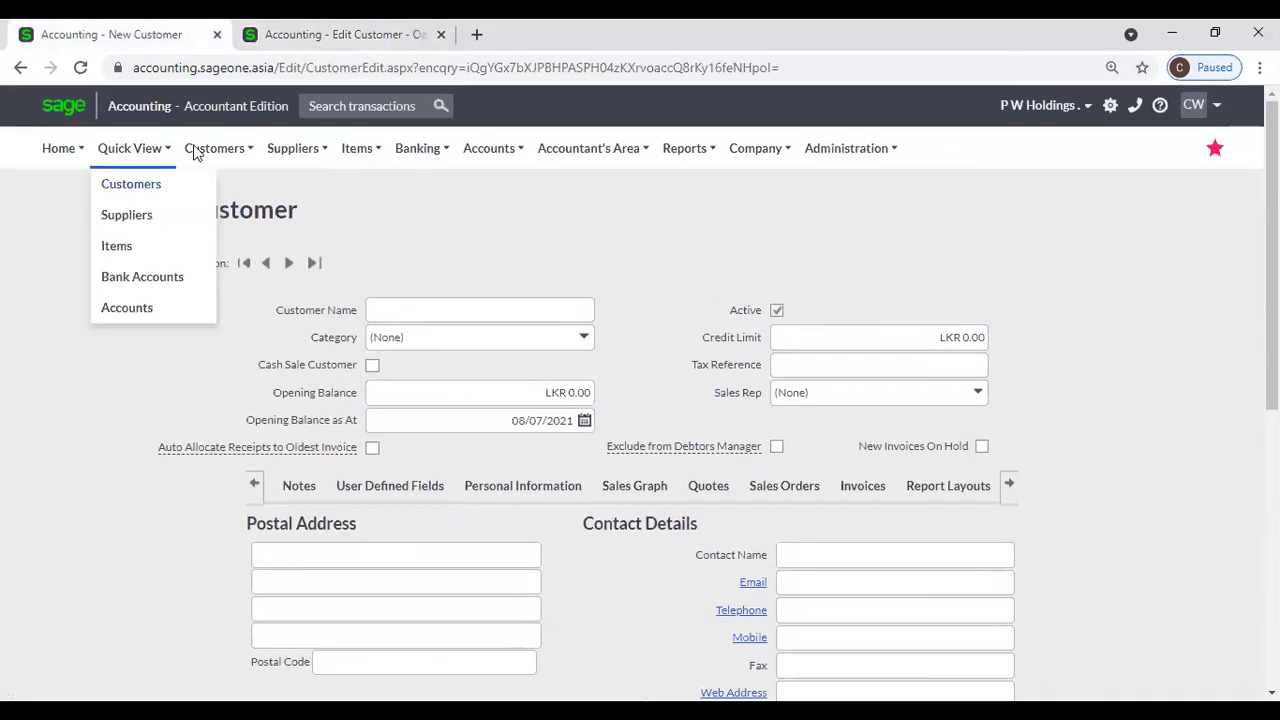
mouse_move(212, 149)
mouse_move(212, 310)
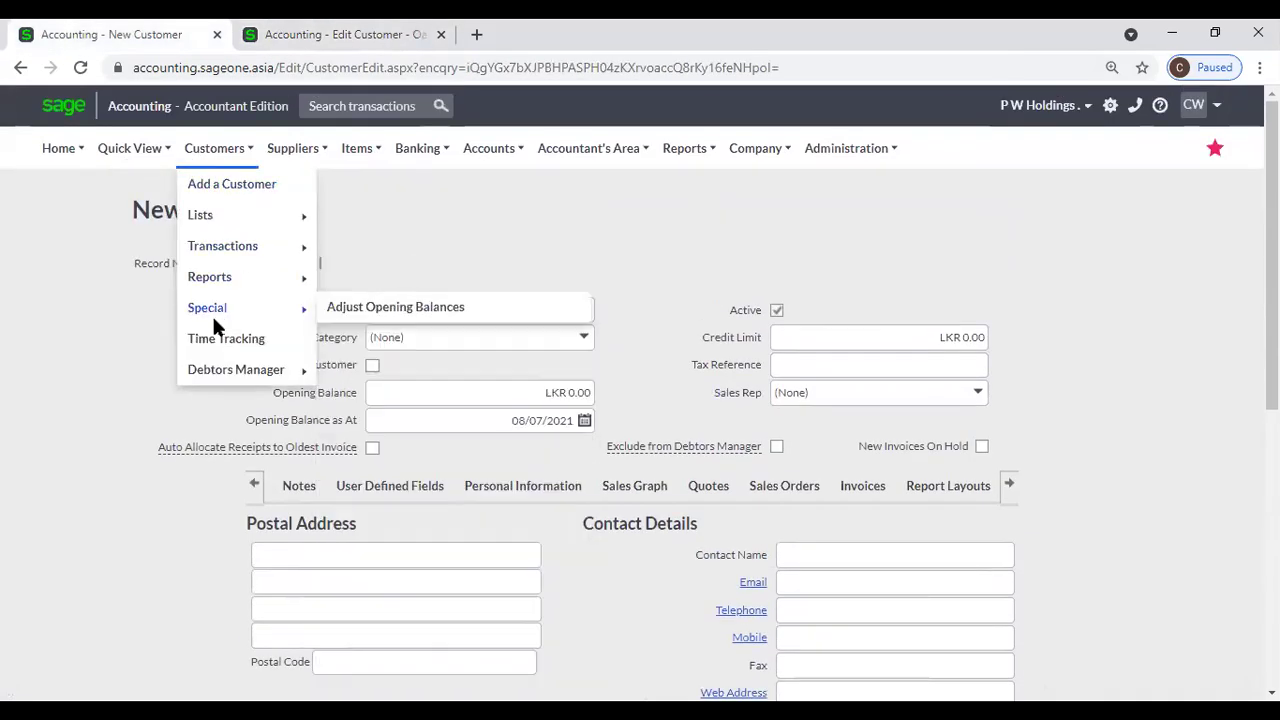
mouse_move(232, 369)
left_click(352, 368)
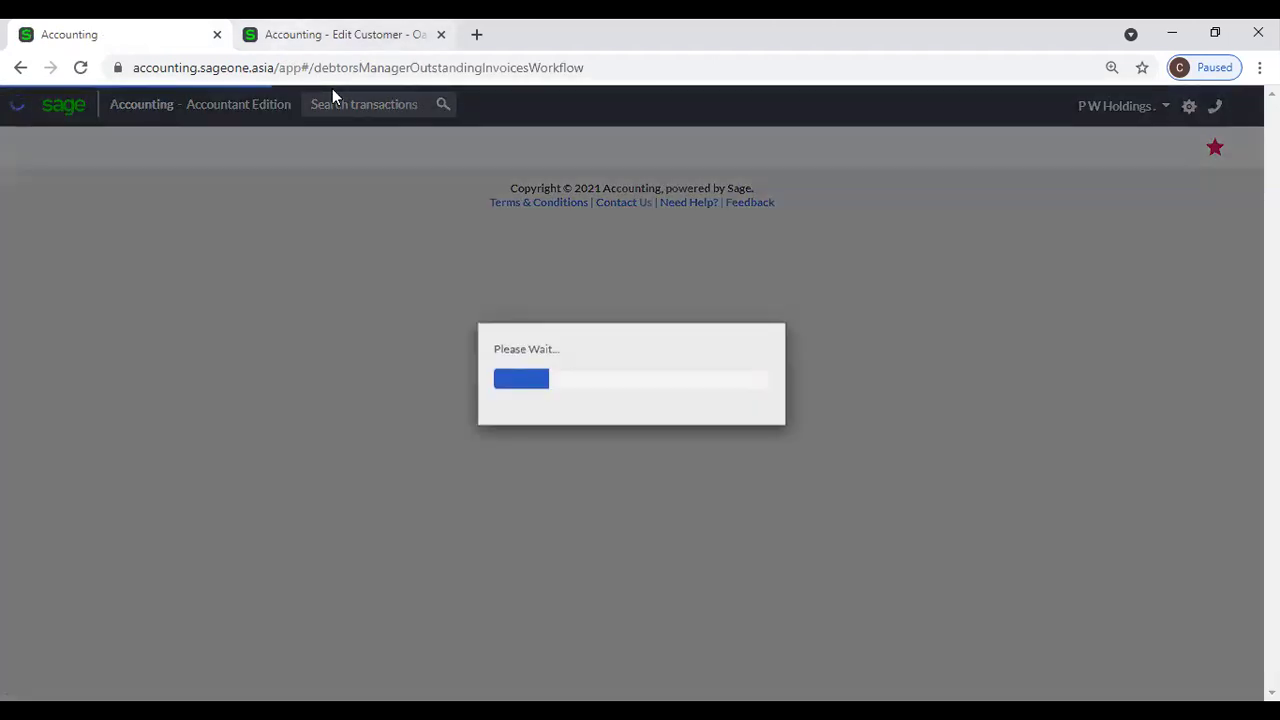
left_click(330, 34)
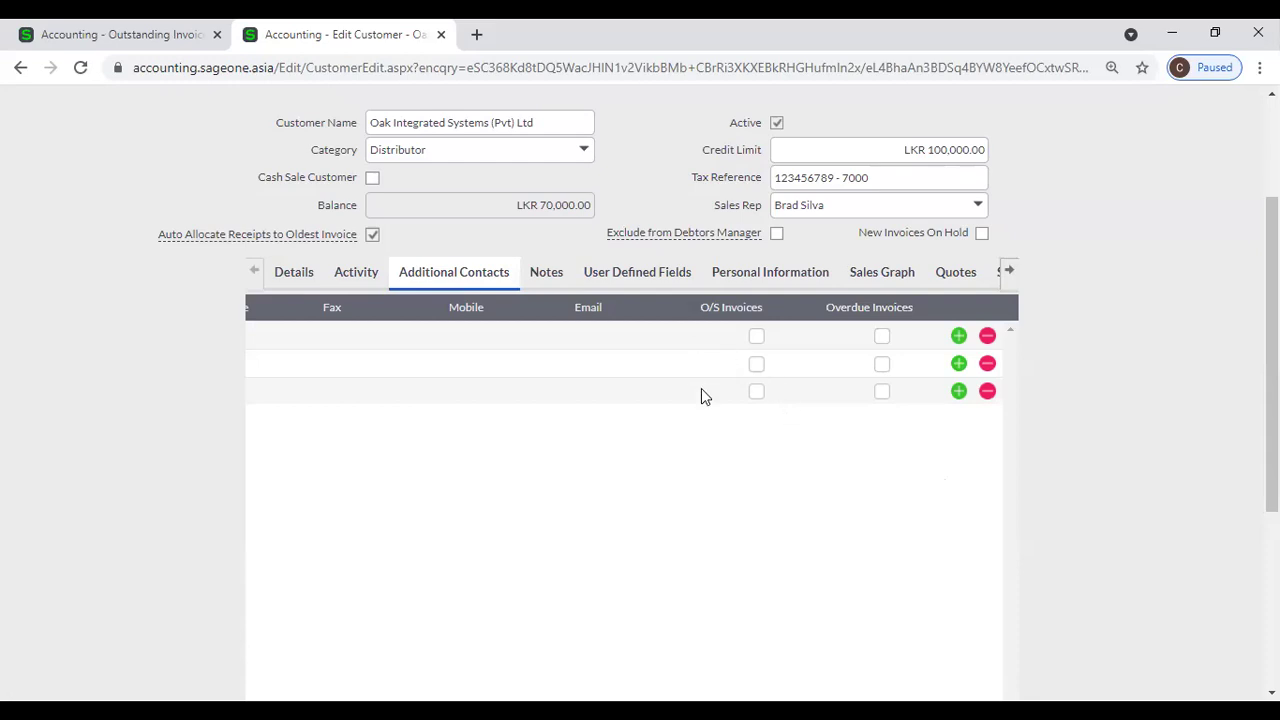
Enable both O/S Invoices and Overdue Invoices for all three additional contact rows
left_click(756, 336)
left_click(756, 364)
left_click(756, 391)
left_click(881, 337)
left_click(881, 391)
scroll(815, 418, "down", 1)
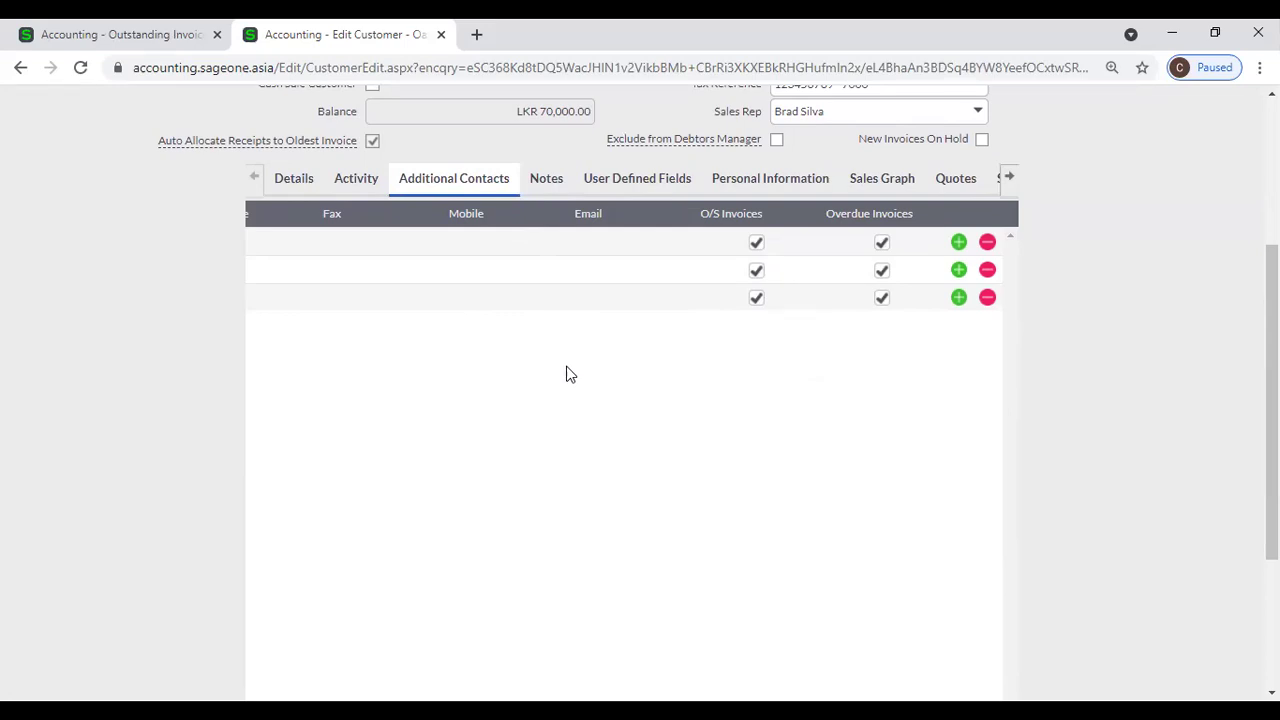
scroll(566, 374, "up", 2)
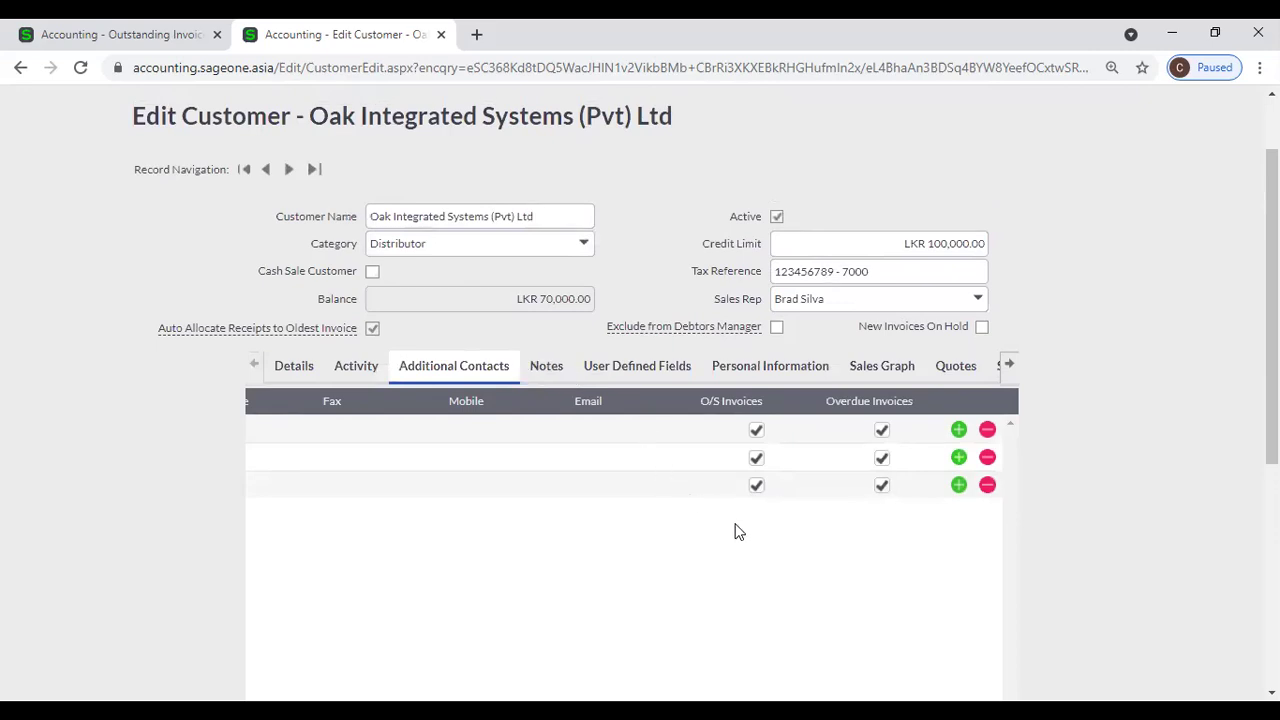
scroll(740, 525, "up", 1)
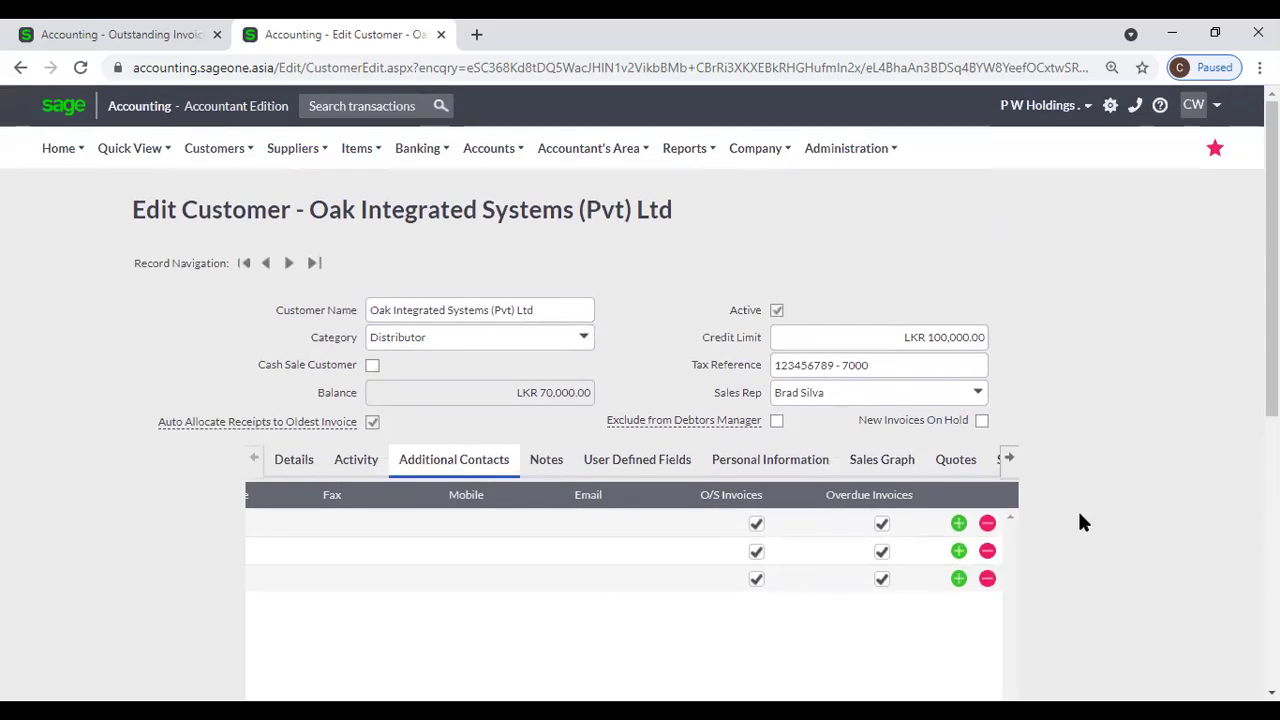
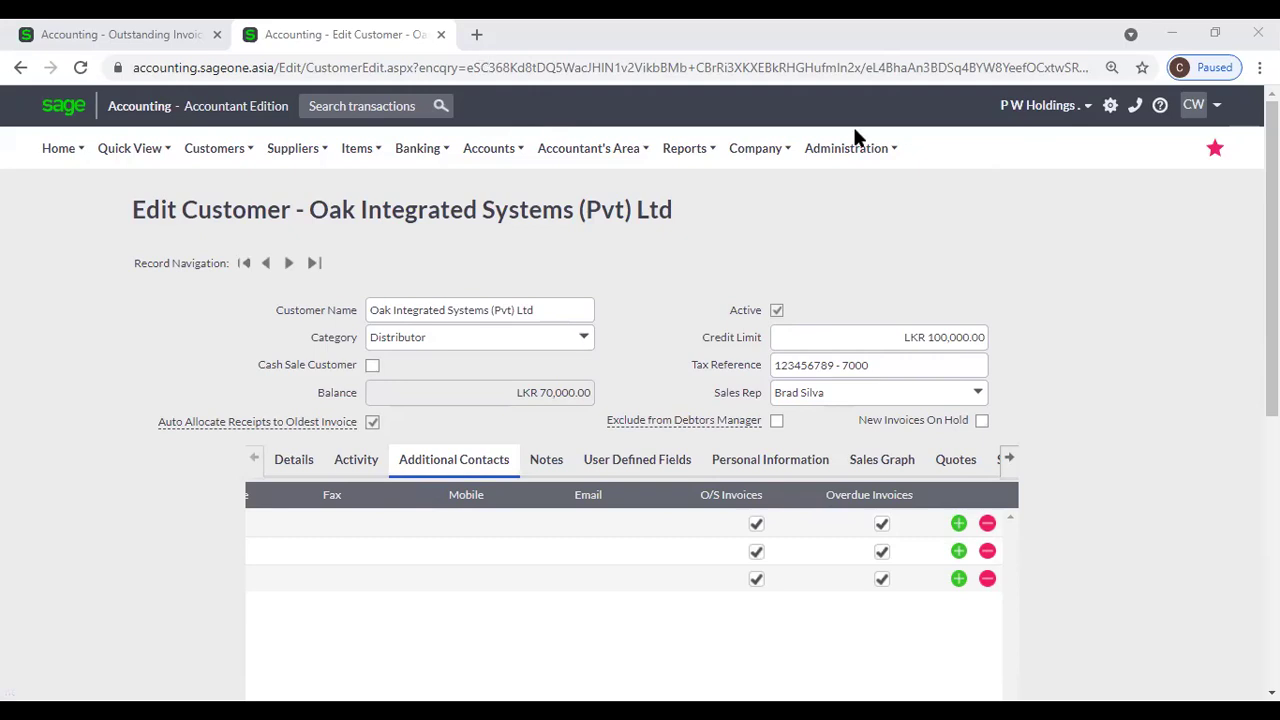
left_click(741, 225)
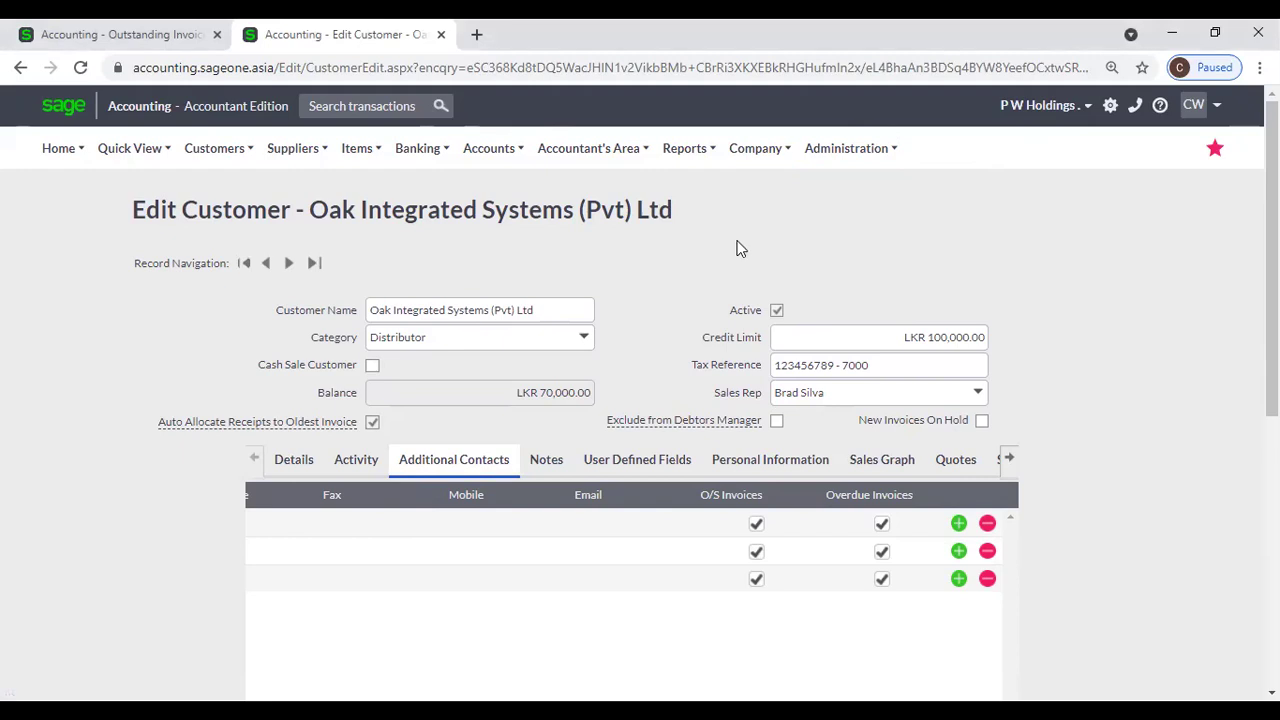
Add a new row to the customer's Notes and set its action date to 15/07/2021
left_click(557, 466)
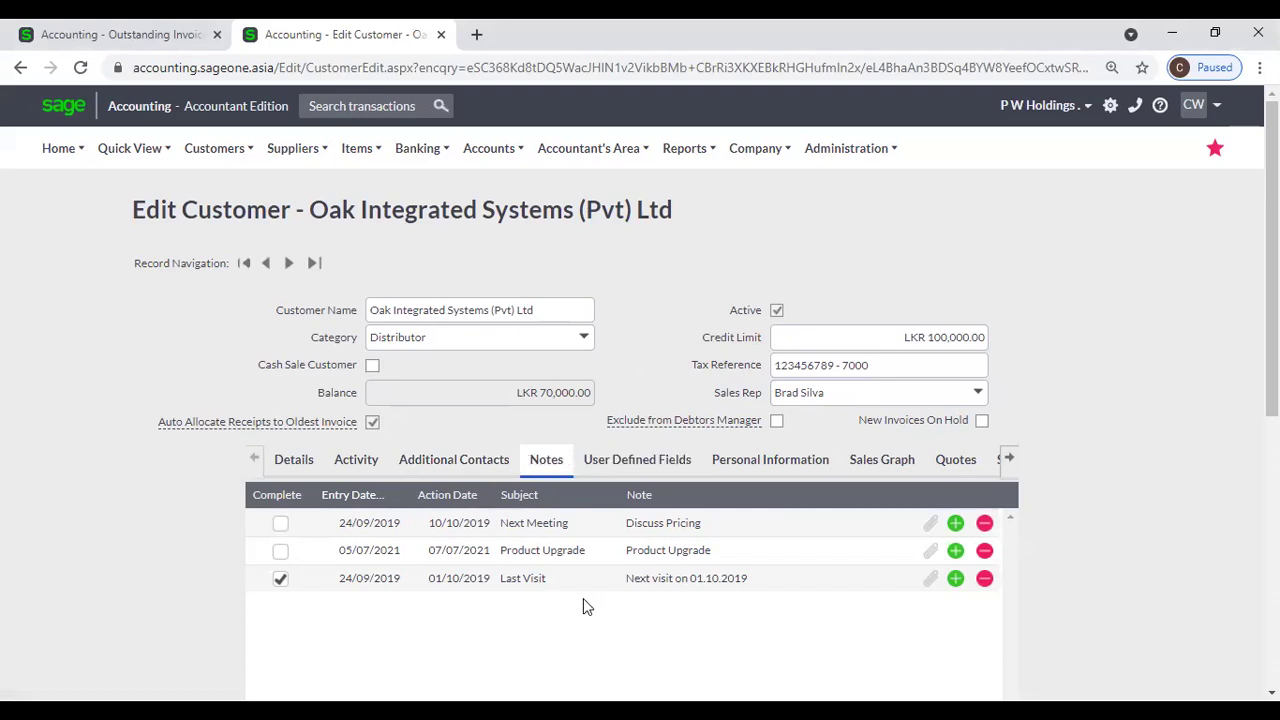
left_click(956, 580)
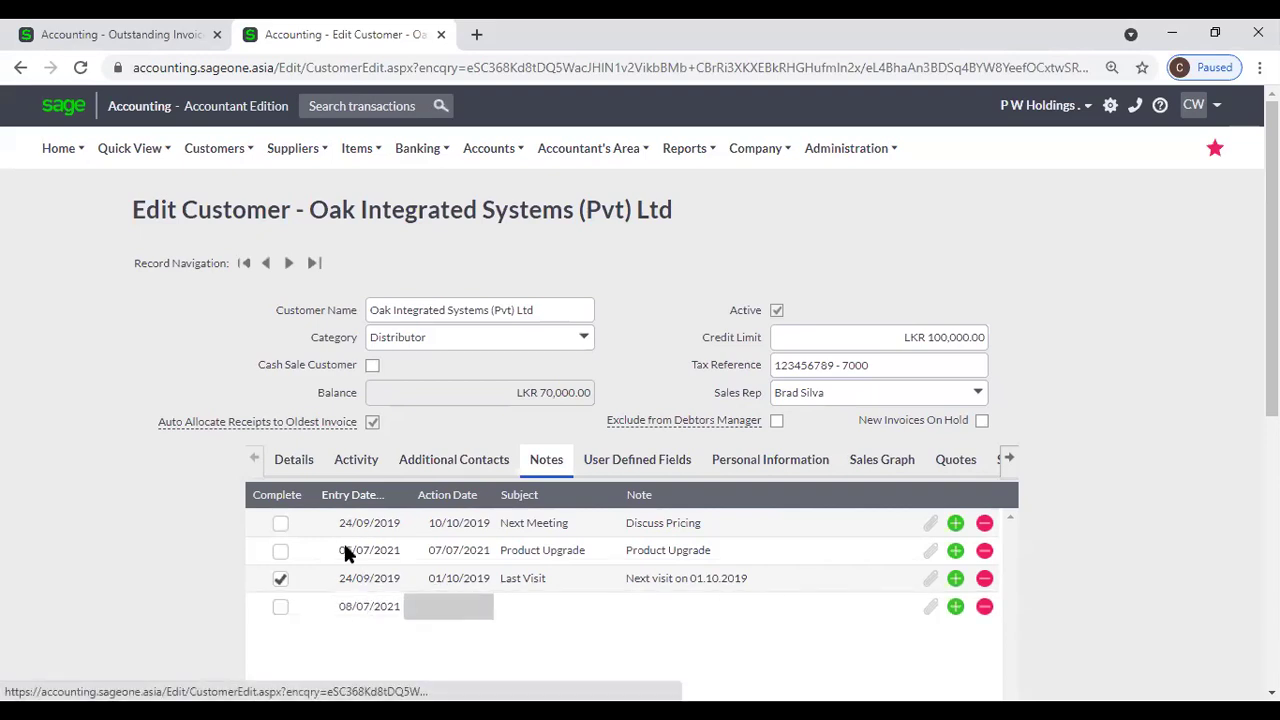
left_click(355, 612)
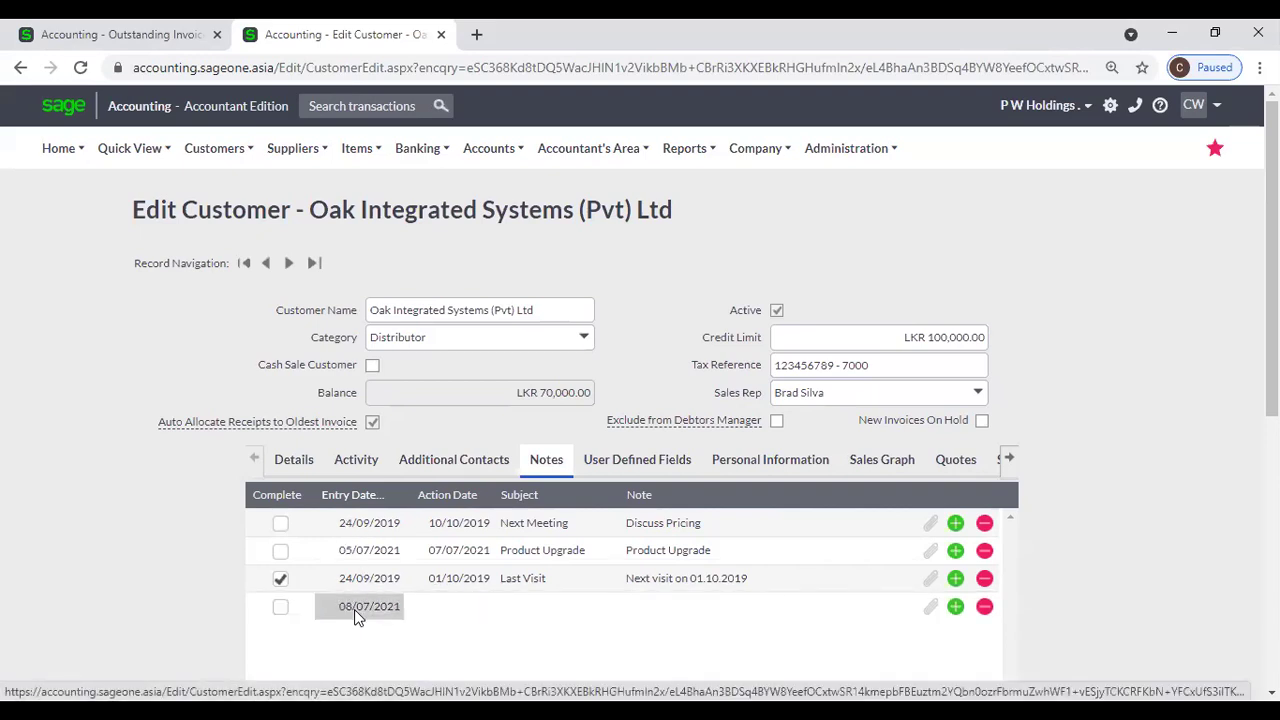
left_click(443, 607)
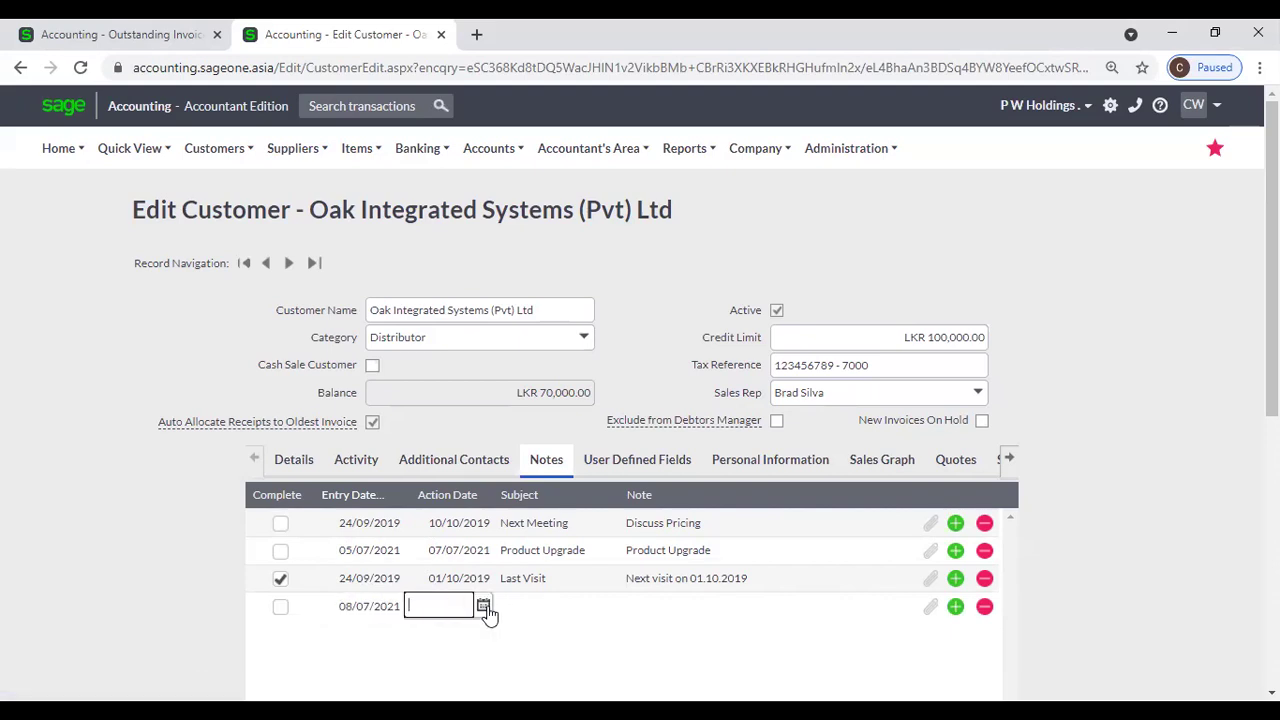
left_click(484, 607)
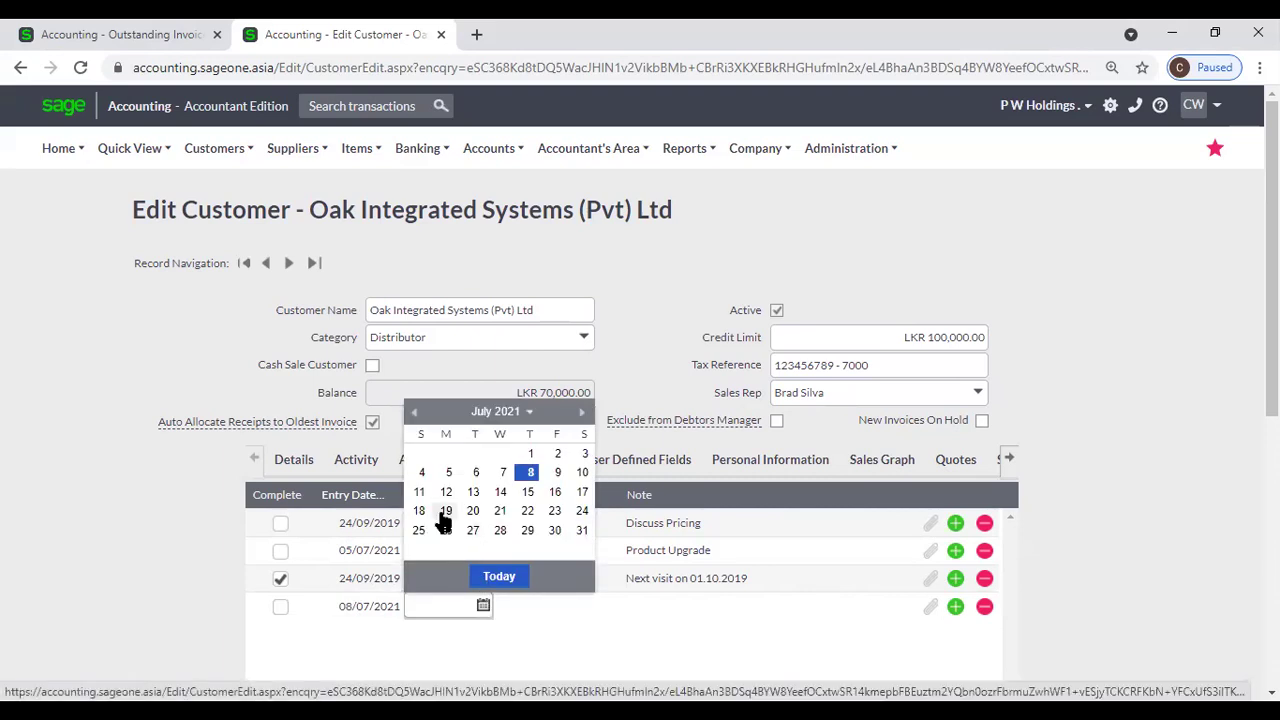
left_click(527, 491)
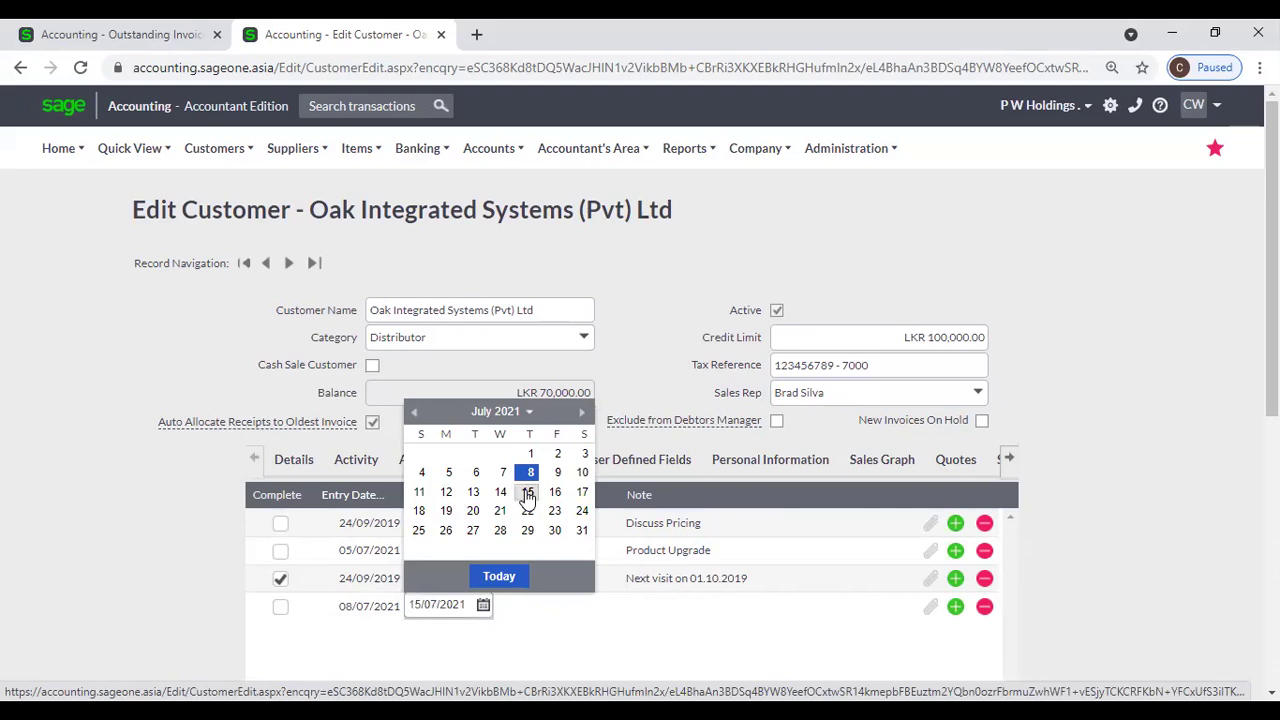
left_click(538, 610)
left_click(482, 612)
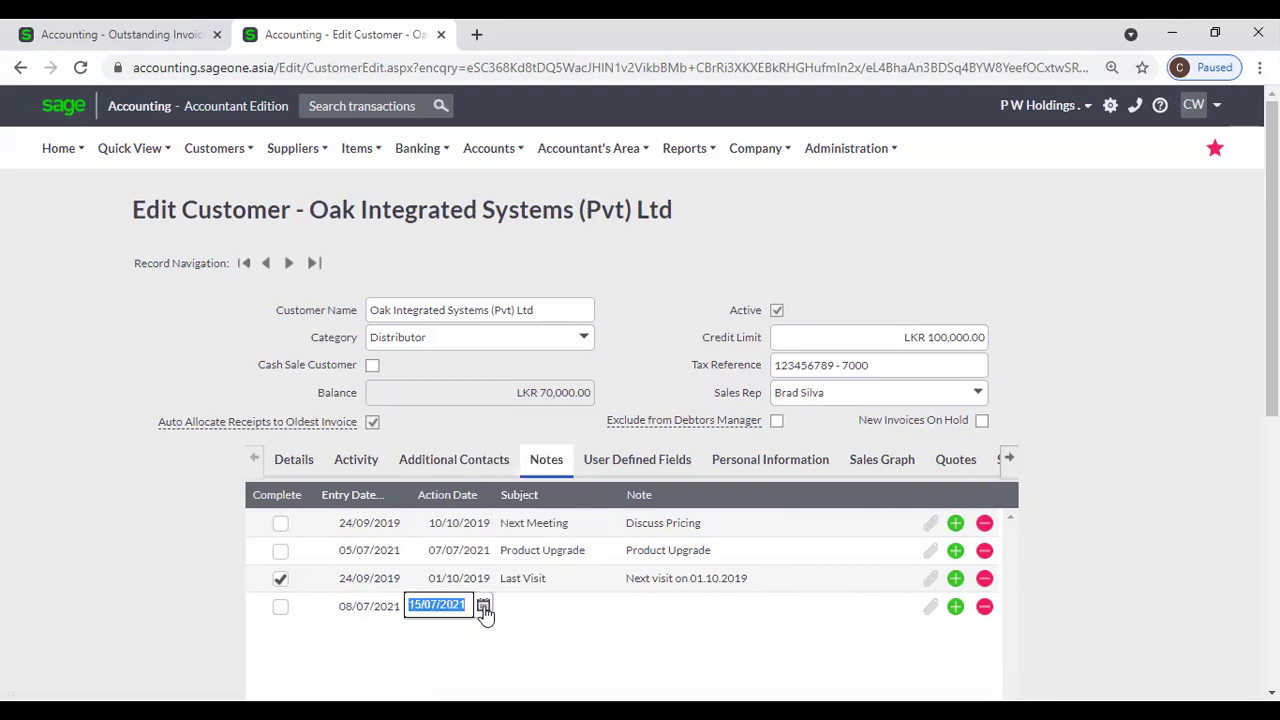
Give the new note the subject "Meeting" and the note text "Meeting Detail"
left_click(551, 611)
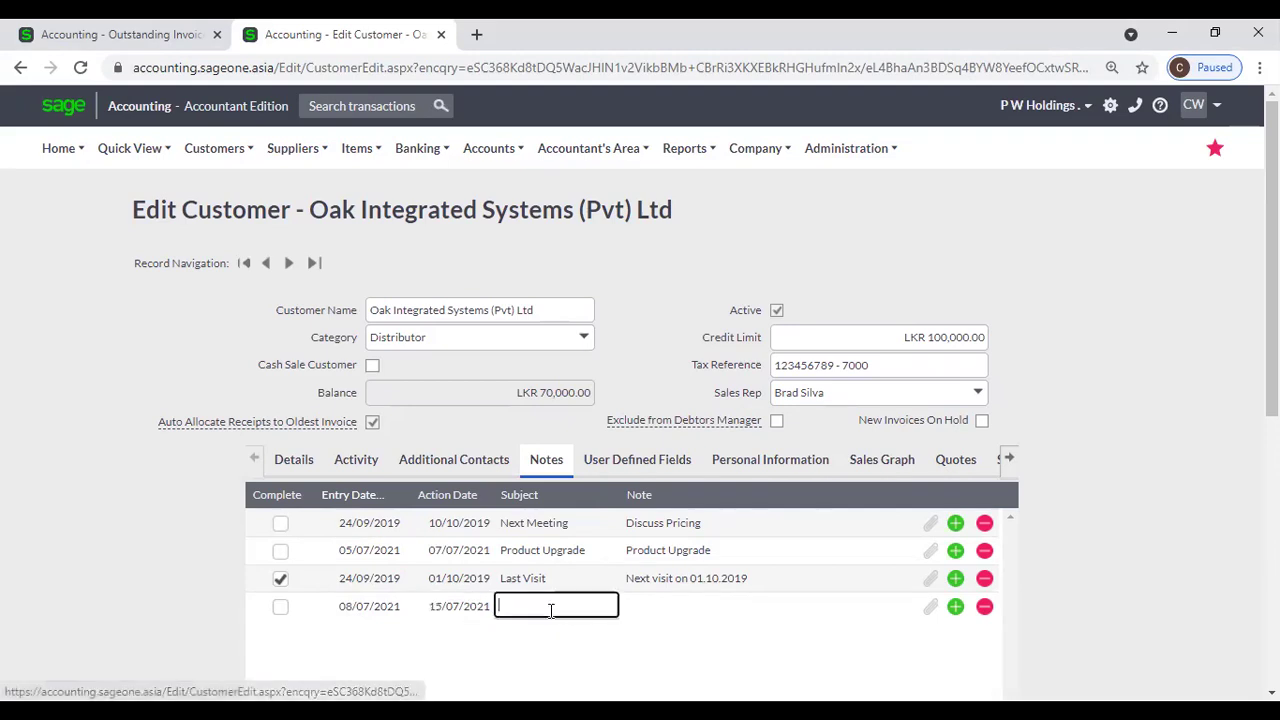
type("M")
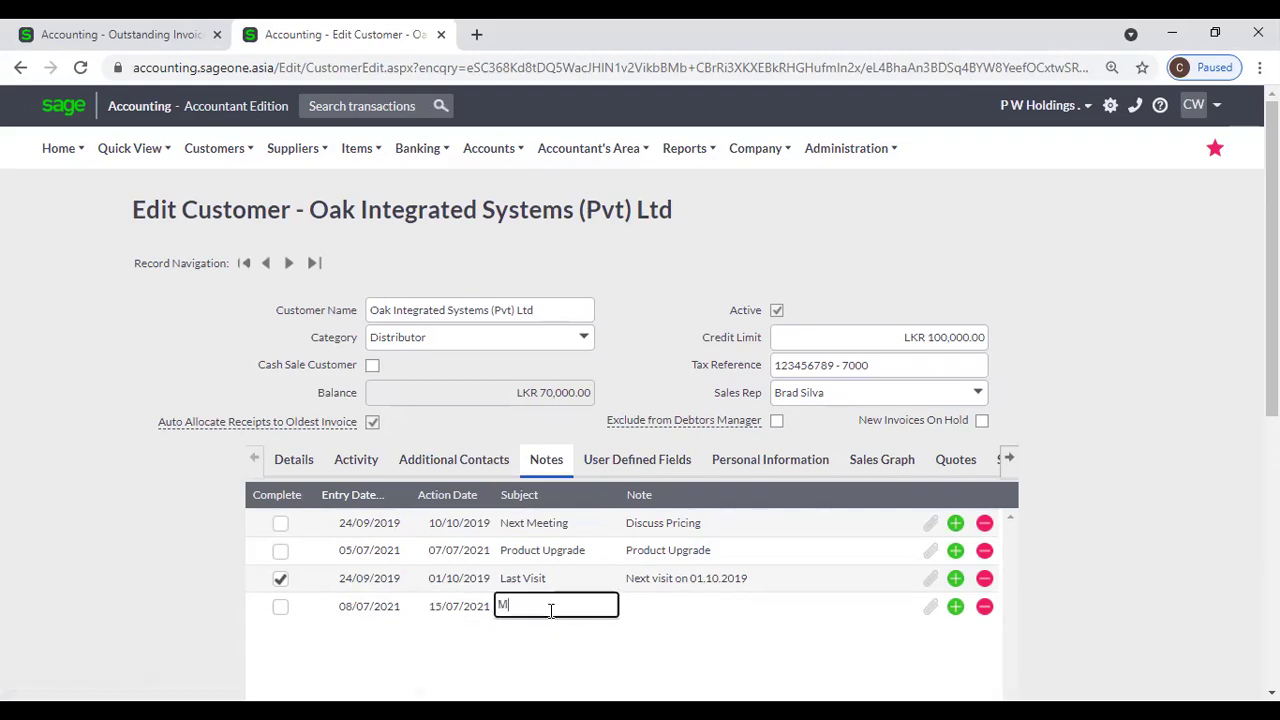
type("eeting")
key("Tab")
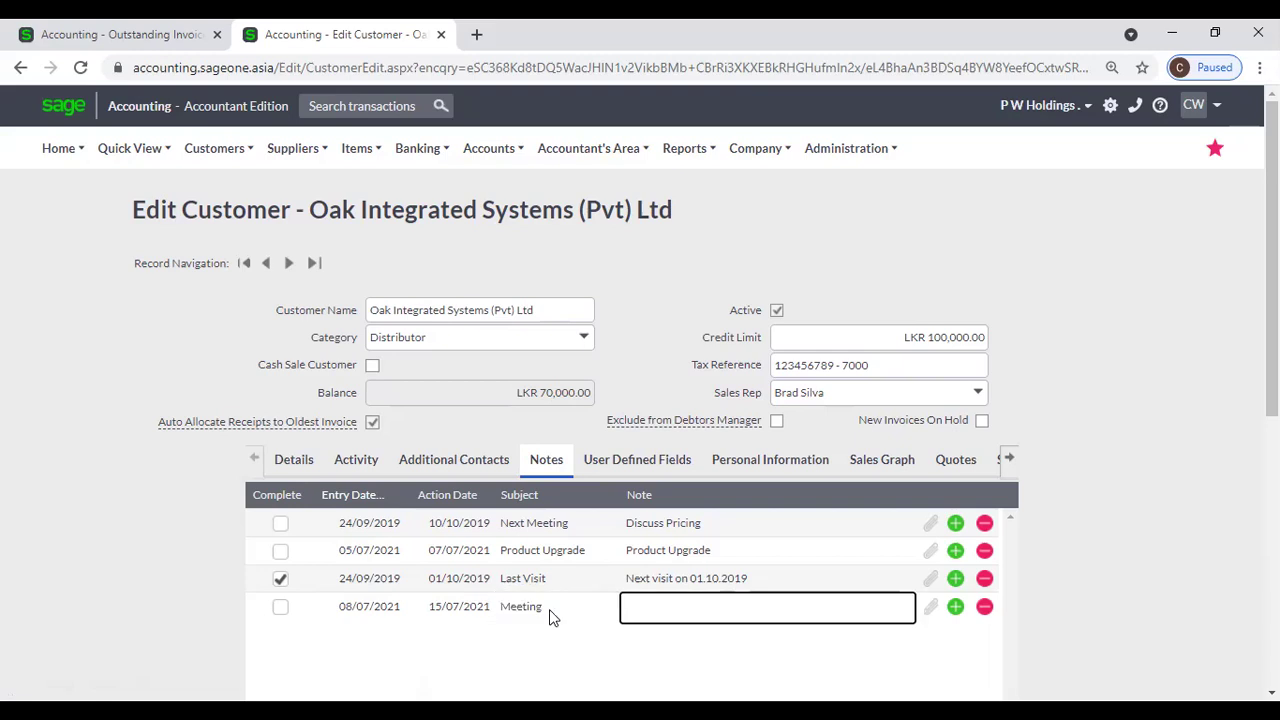
type("Meeting Detail")
In the other browser tab, open the Customer Dashboard and go on to the main Dashboard with the To Do List
left_click(94, 34)
mouse_move(100, 168)
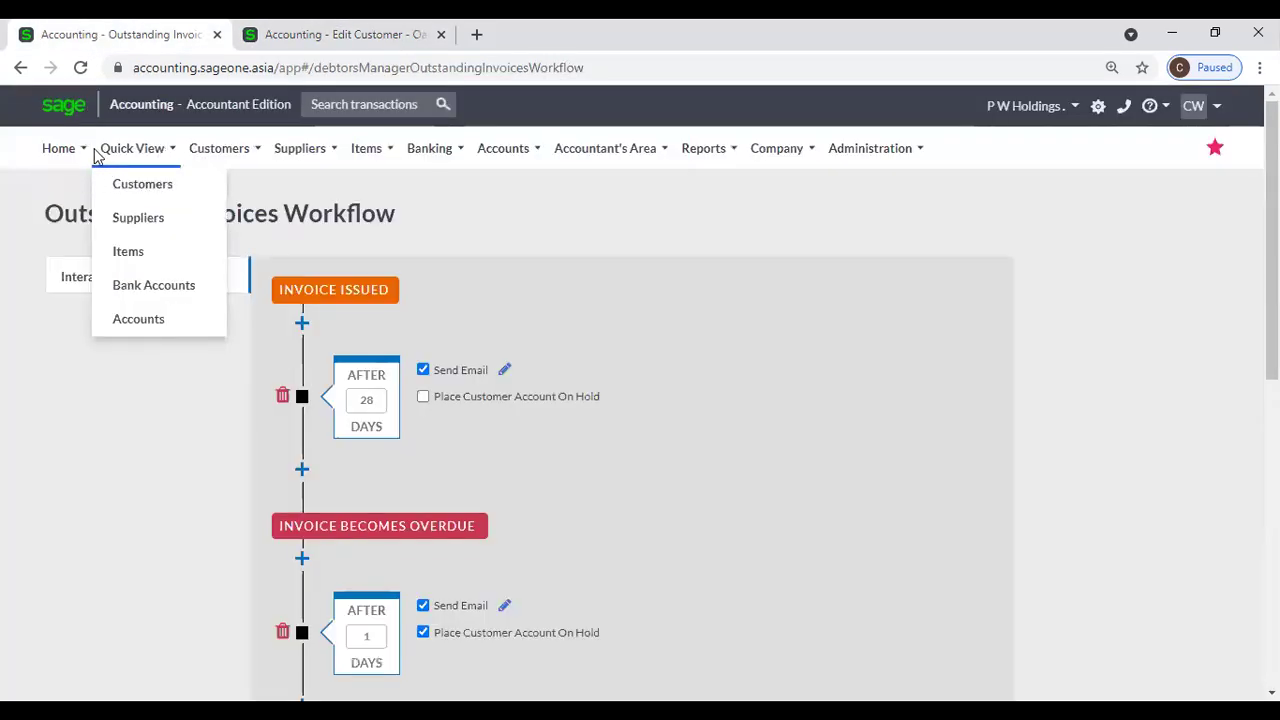
mouse_move(60, 149)
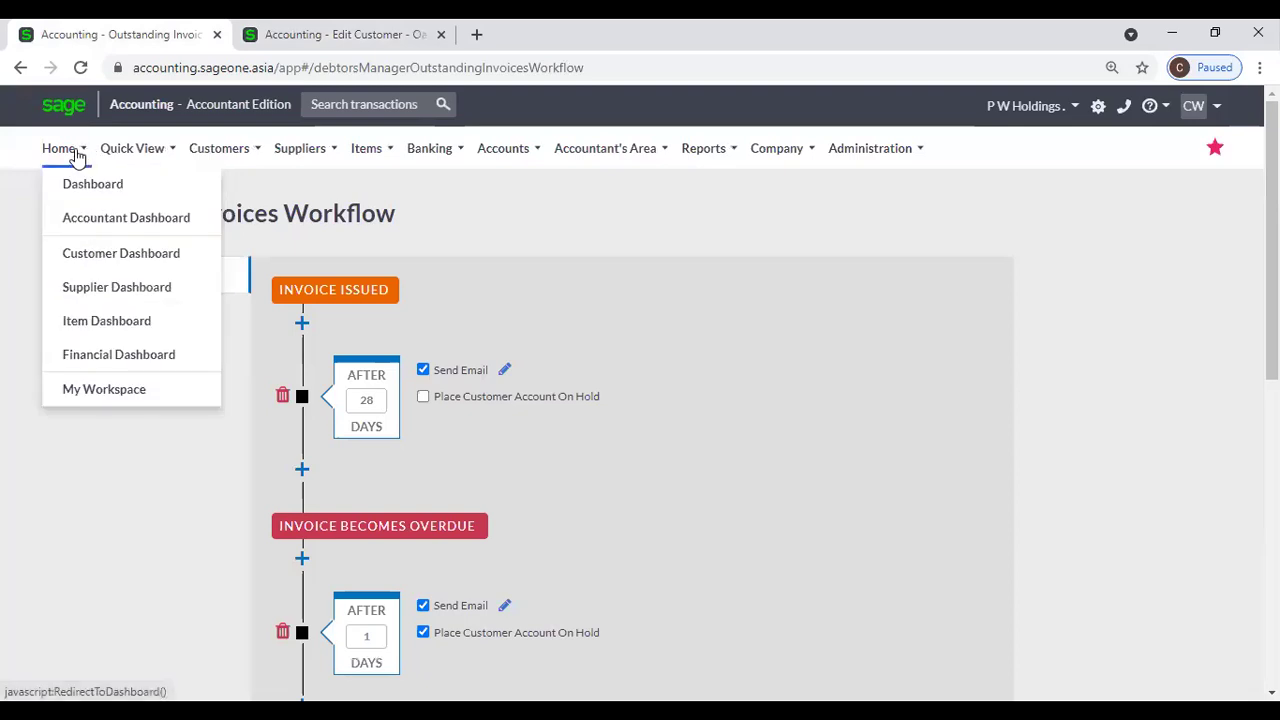
left_click(86, 232)
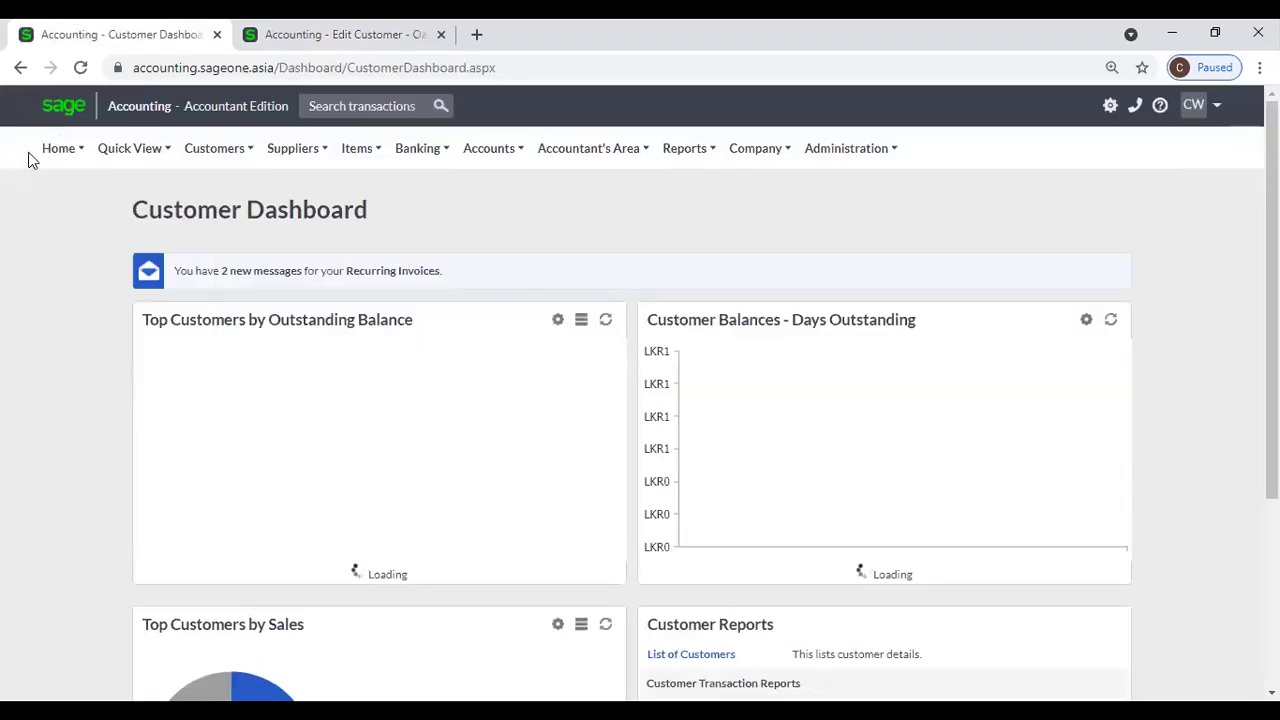
left_click(62, 187)
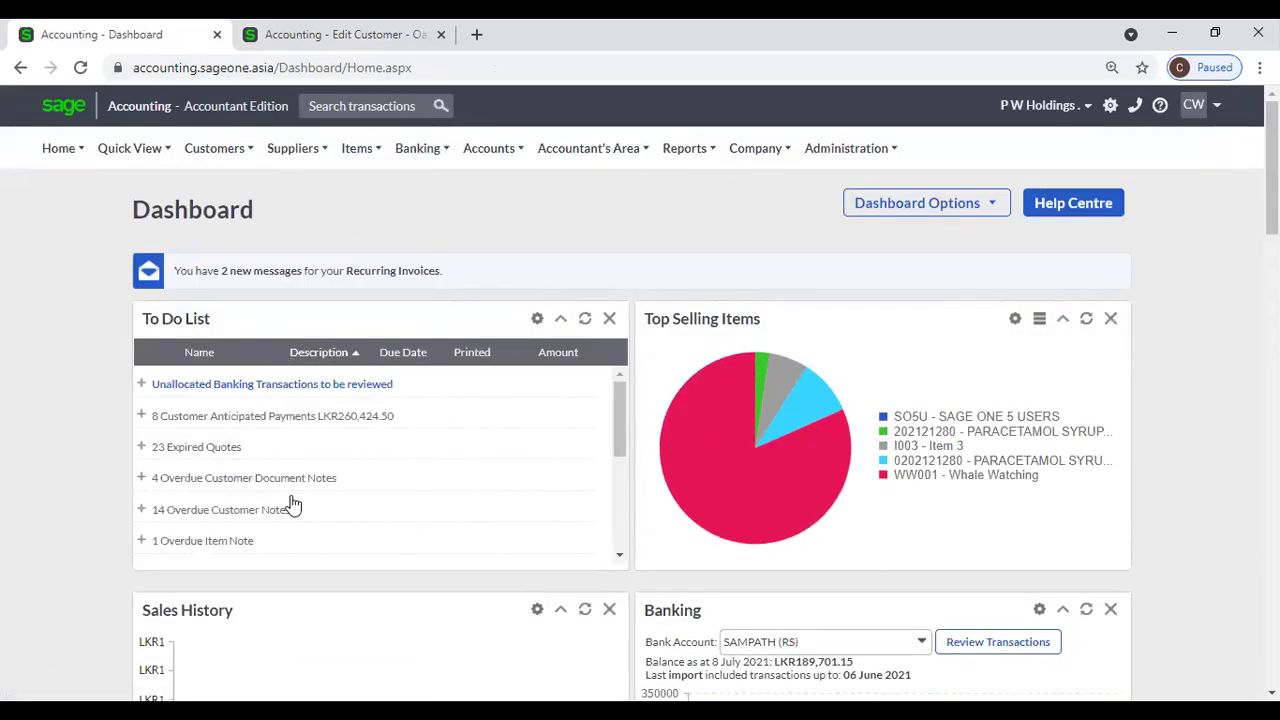
Expand the overdue customer notes in the To Do List, view Oak Integrated Systems' "Next Meeting" note, and return to the customer record
left_click(142, 511)
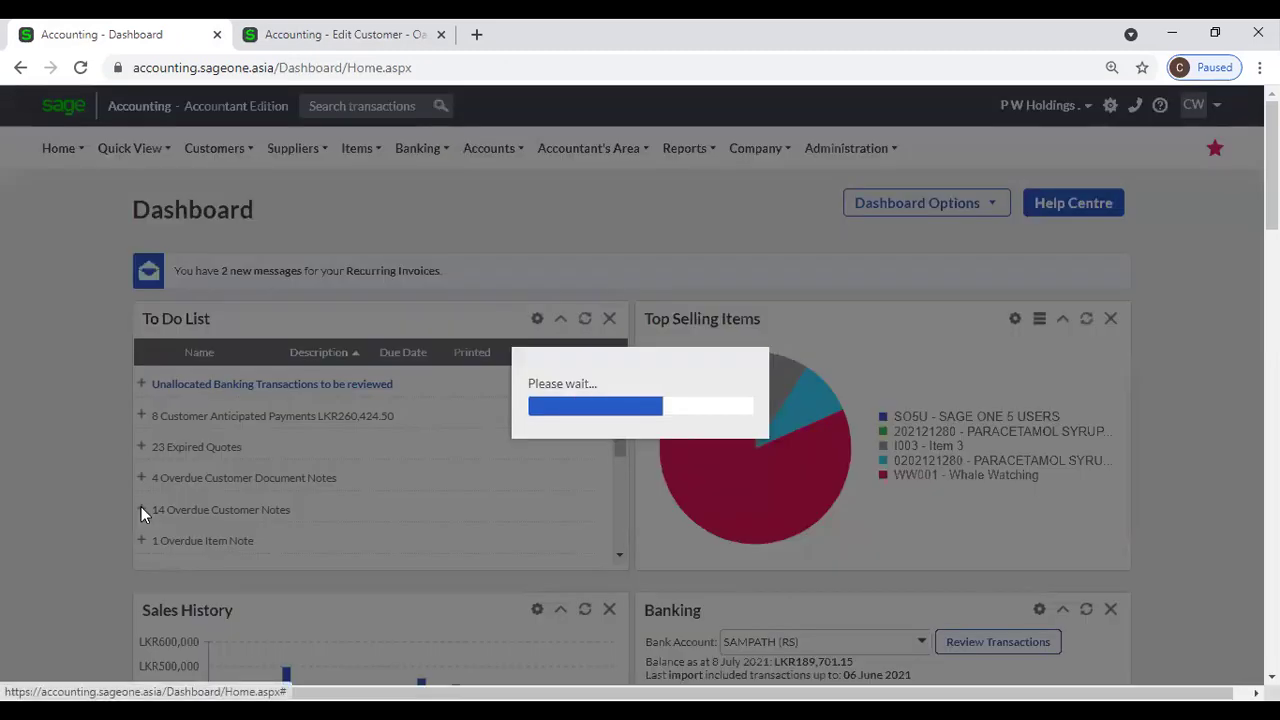
scroll(250, 478, "down", 1)
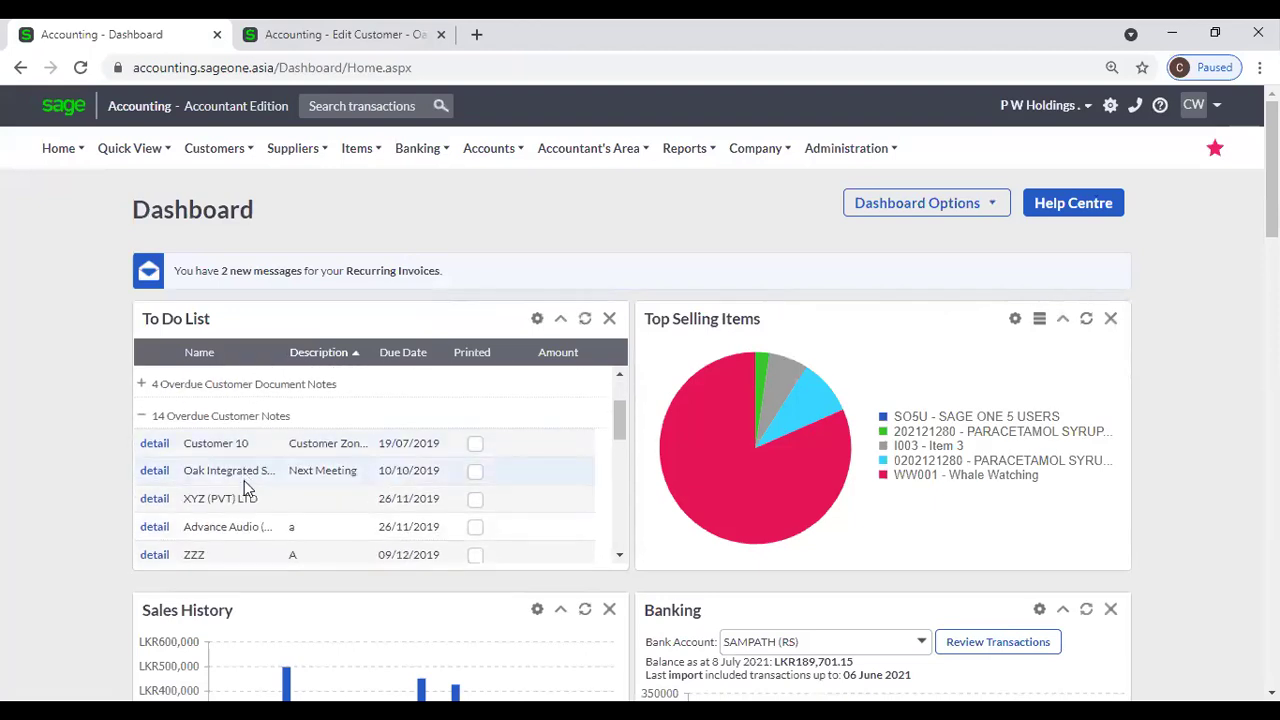
left_click(157, 472)
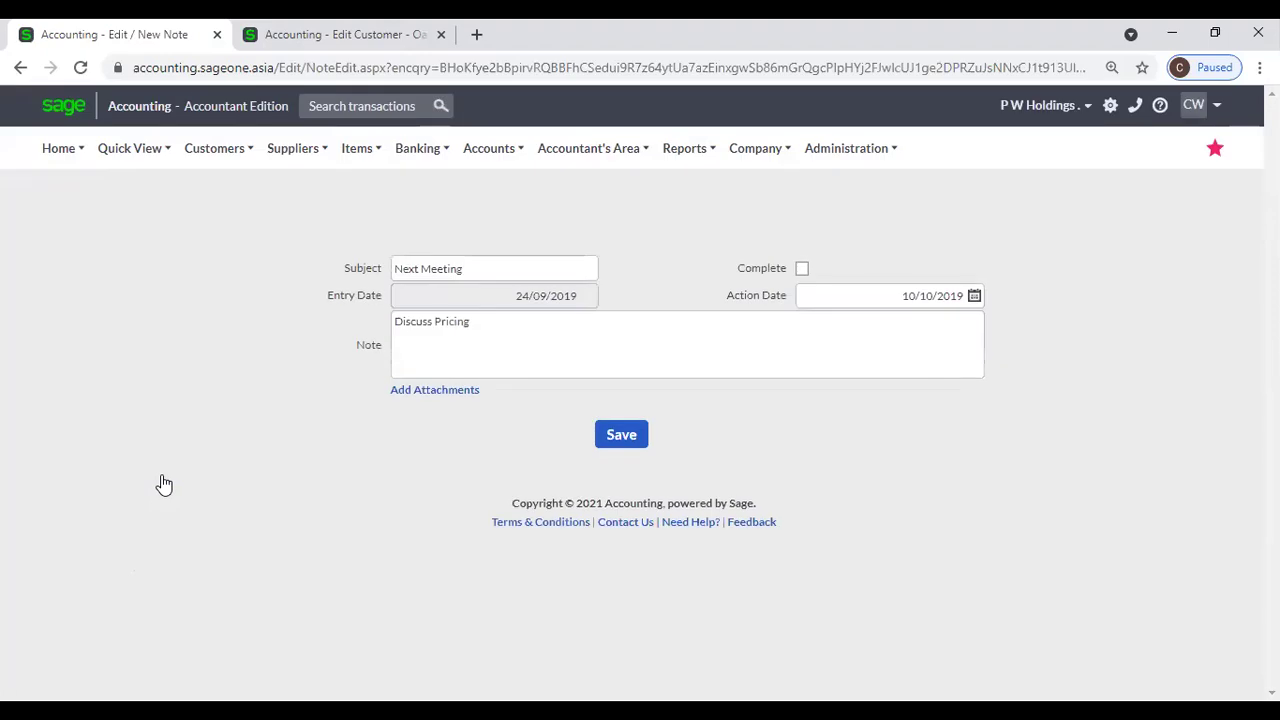
left_click(236, 38)
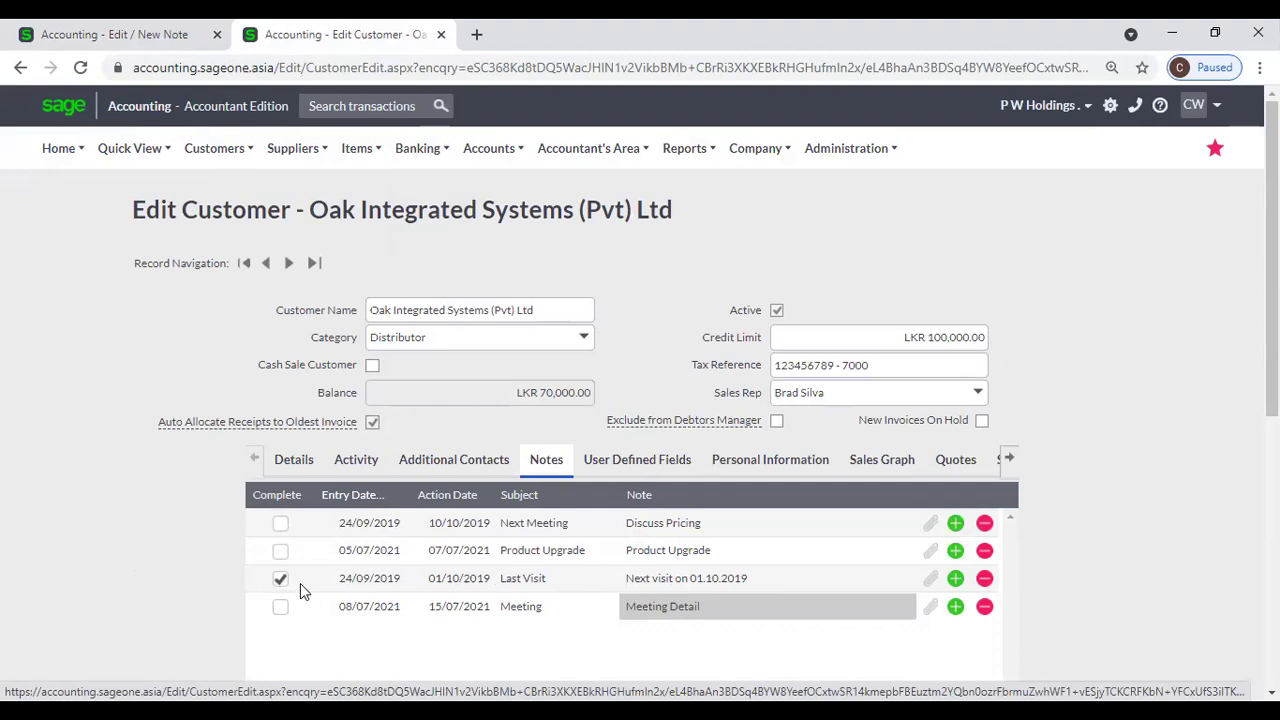
View the attachments window for the "Last Visit" note and close it without adding a file
left_click(931, 588)
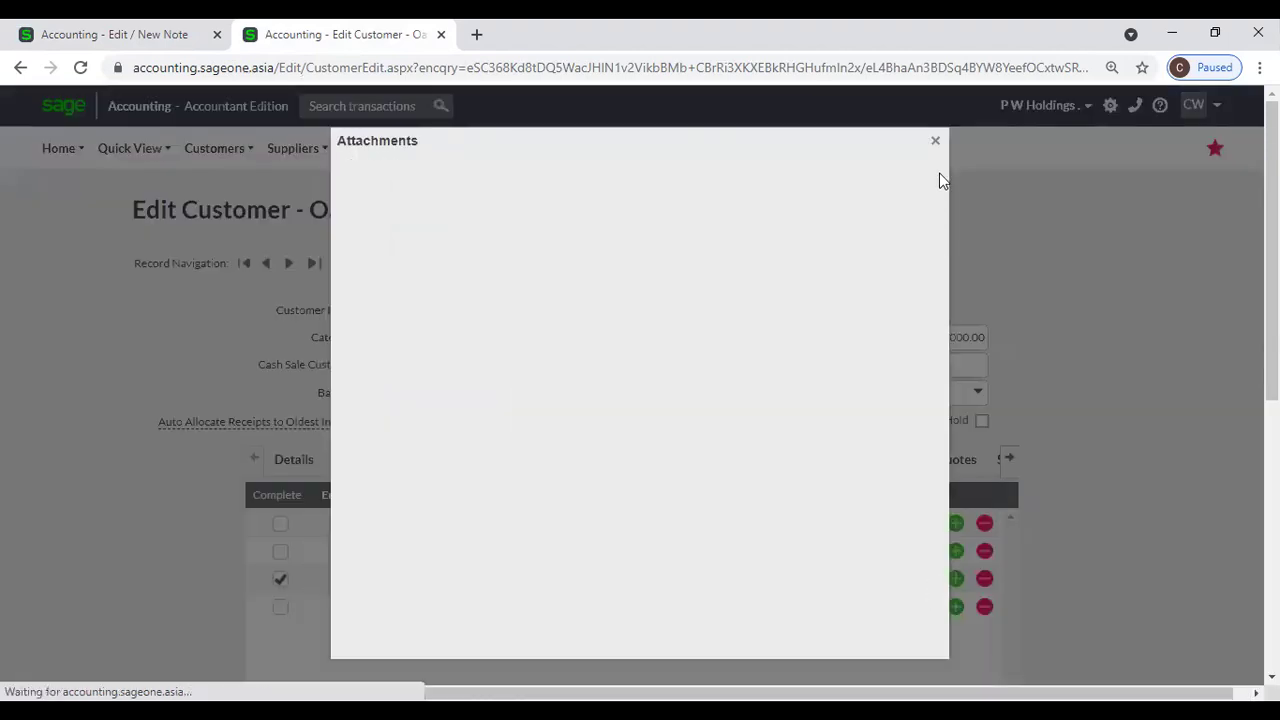
left_click(936, 141)
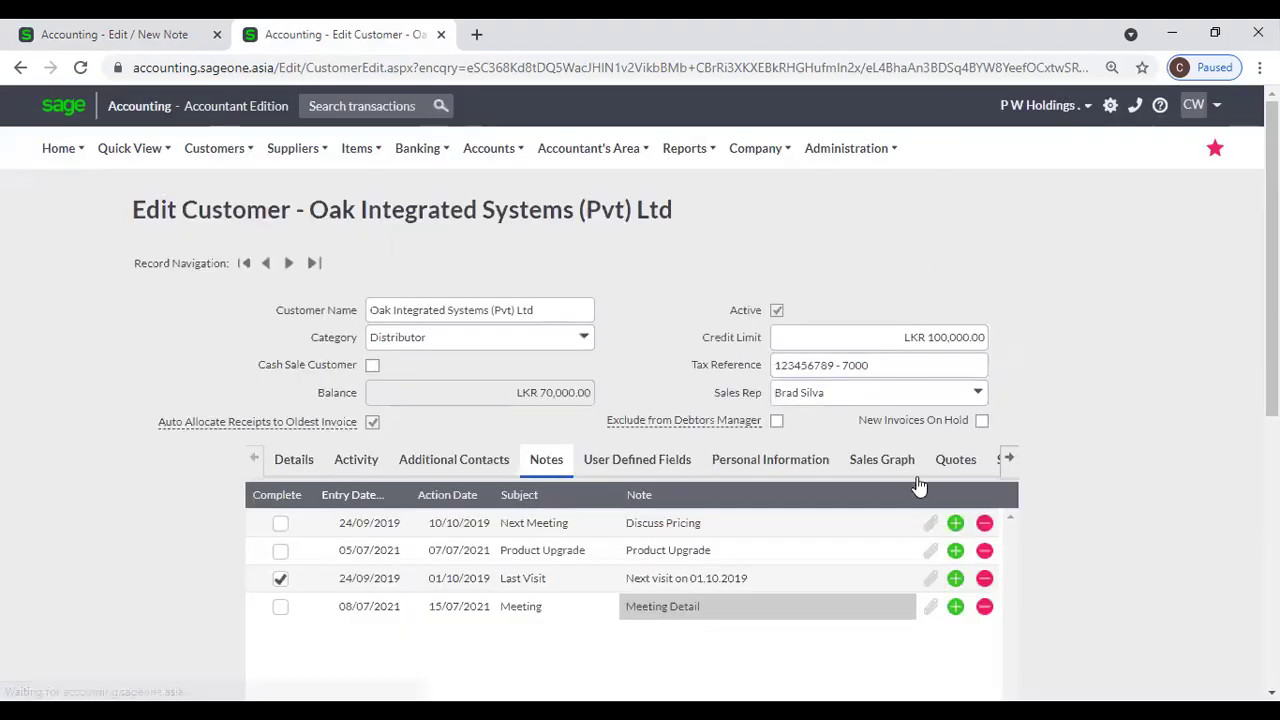
left_click(929, 580)
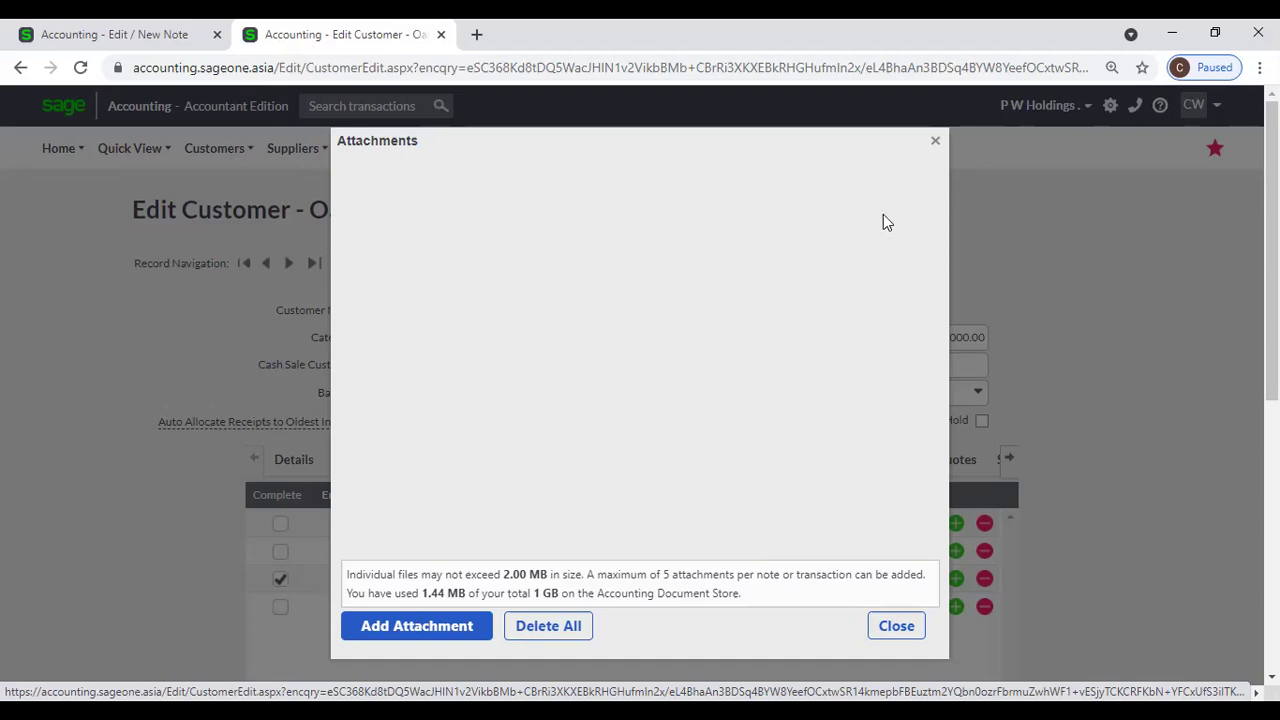
left_click(935, 141)
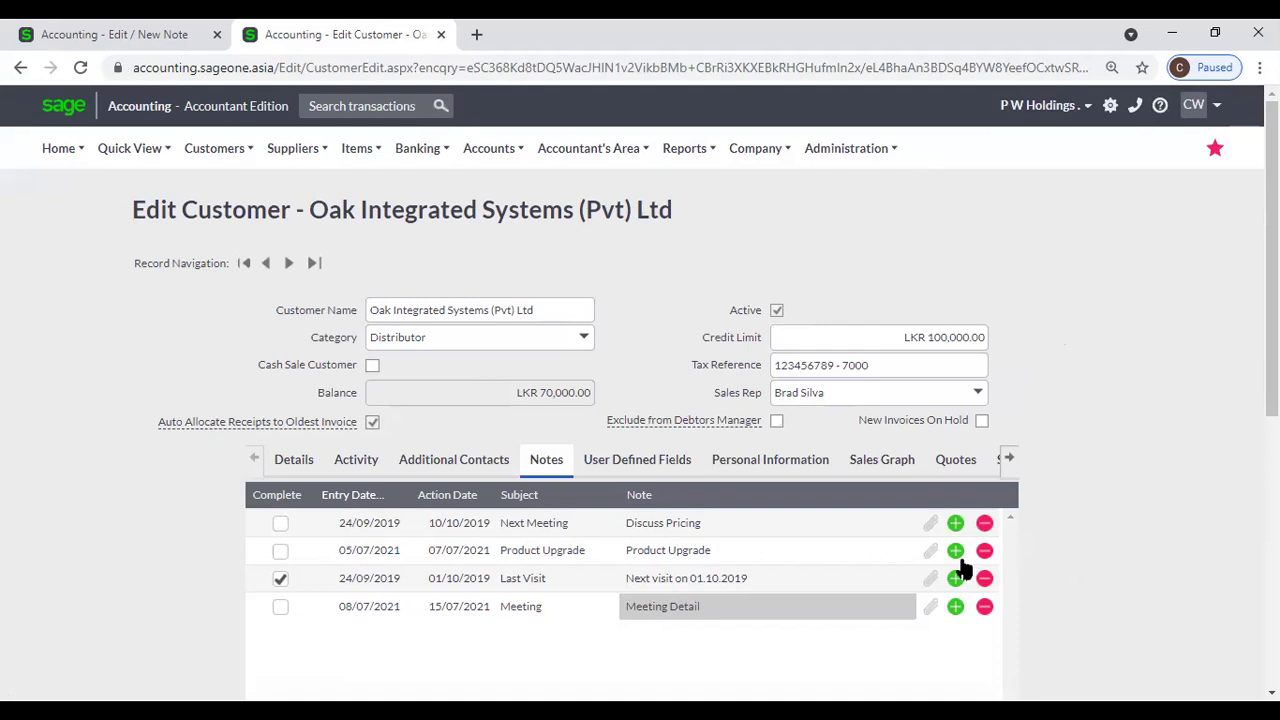
Add a blank note row below the "Meeting" note and delete that row again
scroll(1072, 581, "down", 1)
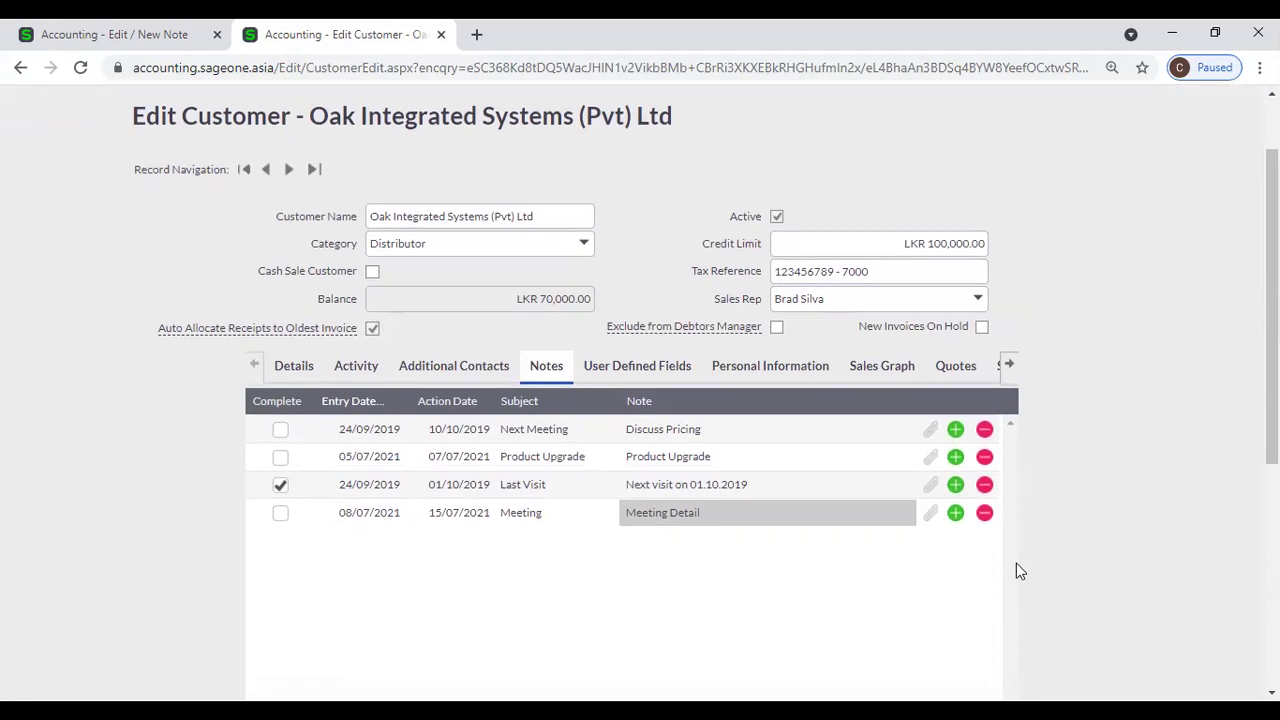
left_click(955, 513)
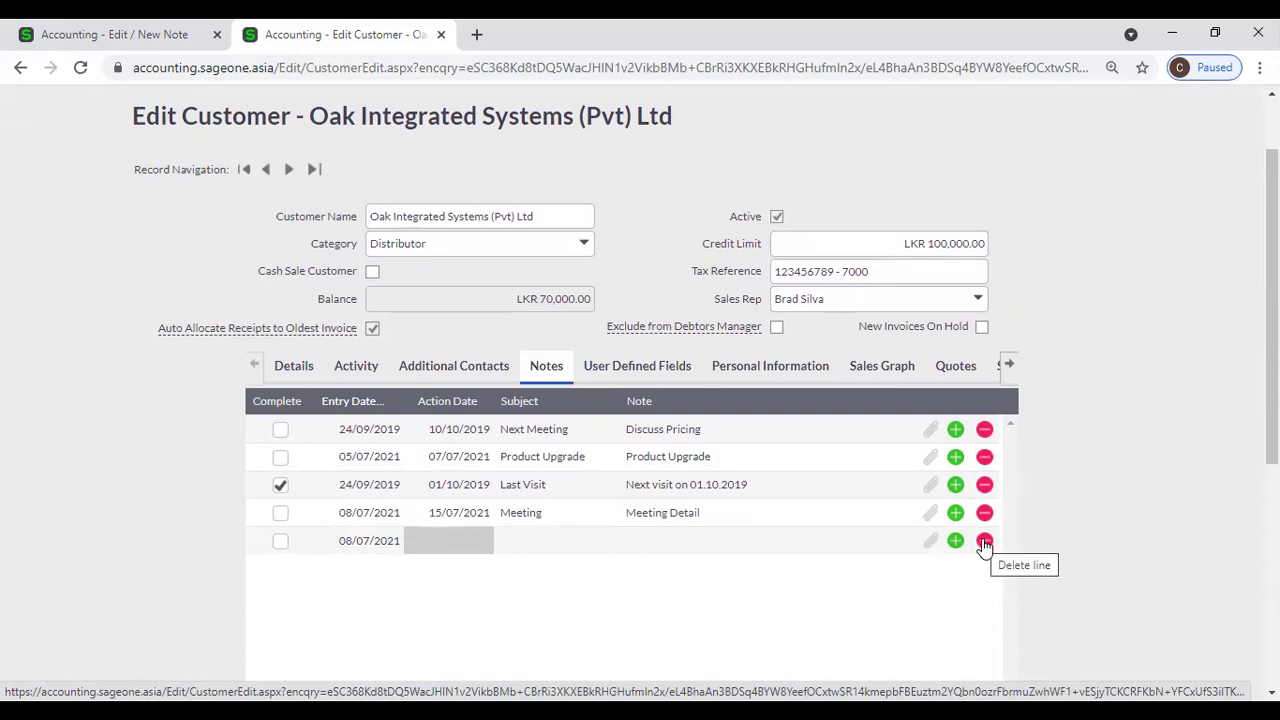
left_click(984, 541)
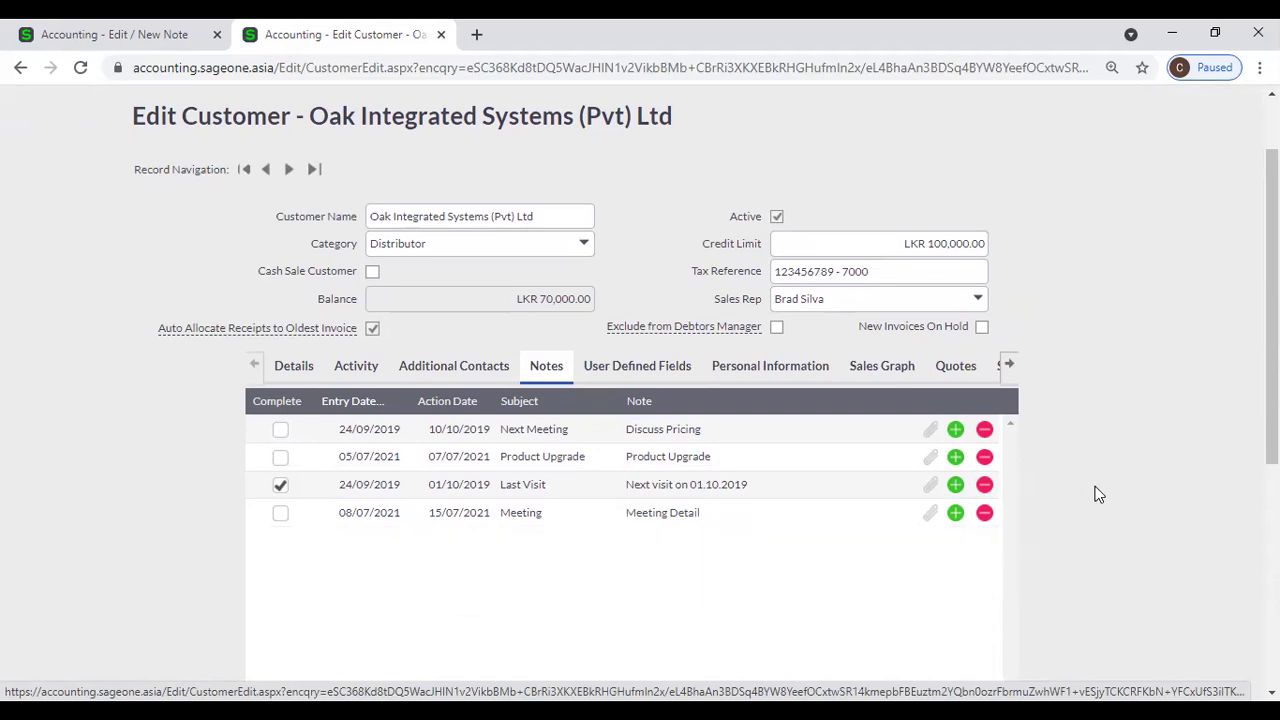
Save the customer record with the new "Meeting" note
scroll(1095, 494, "down", 5)
scroll(1093, 494, "up", 3)
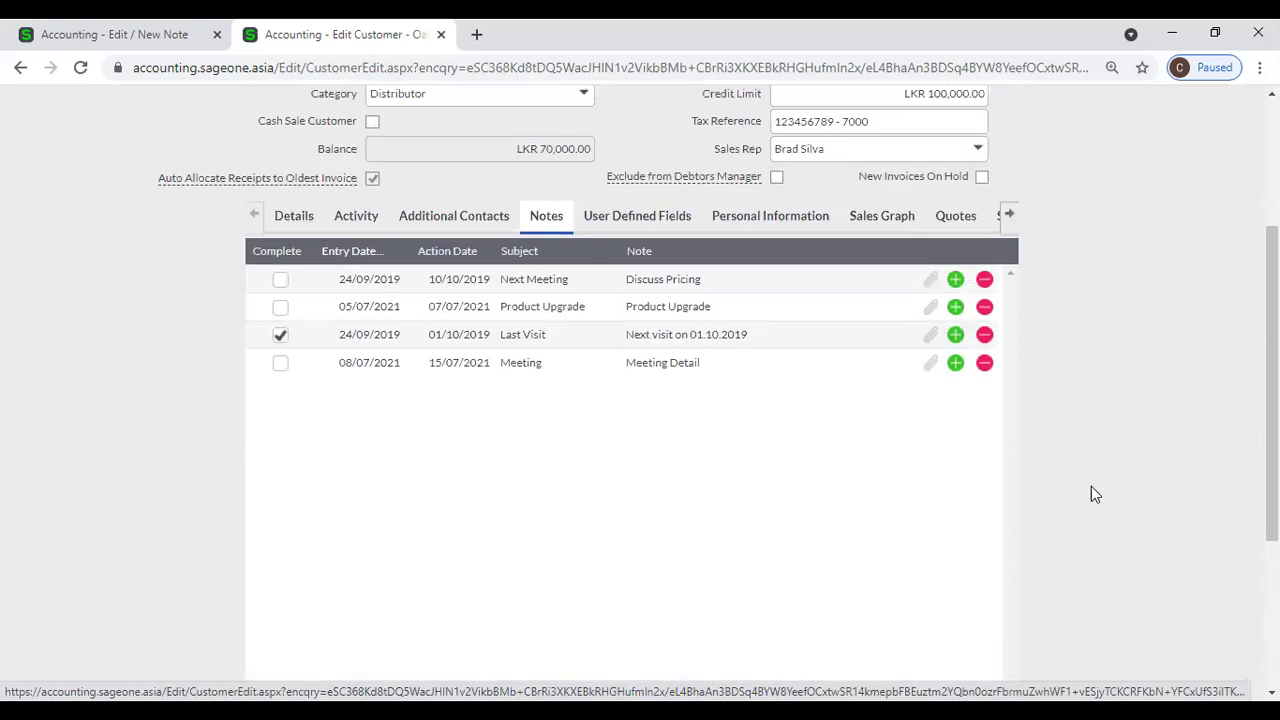
scroll(866, 531, "down", 5)
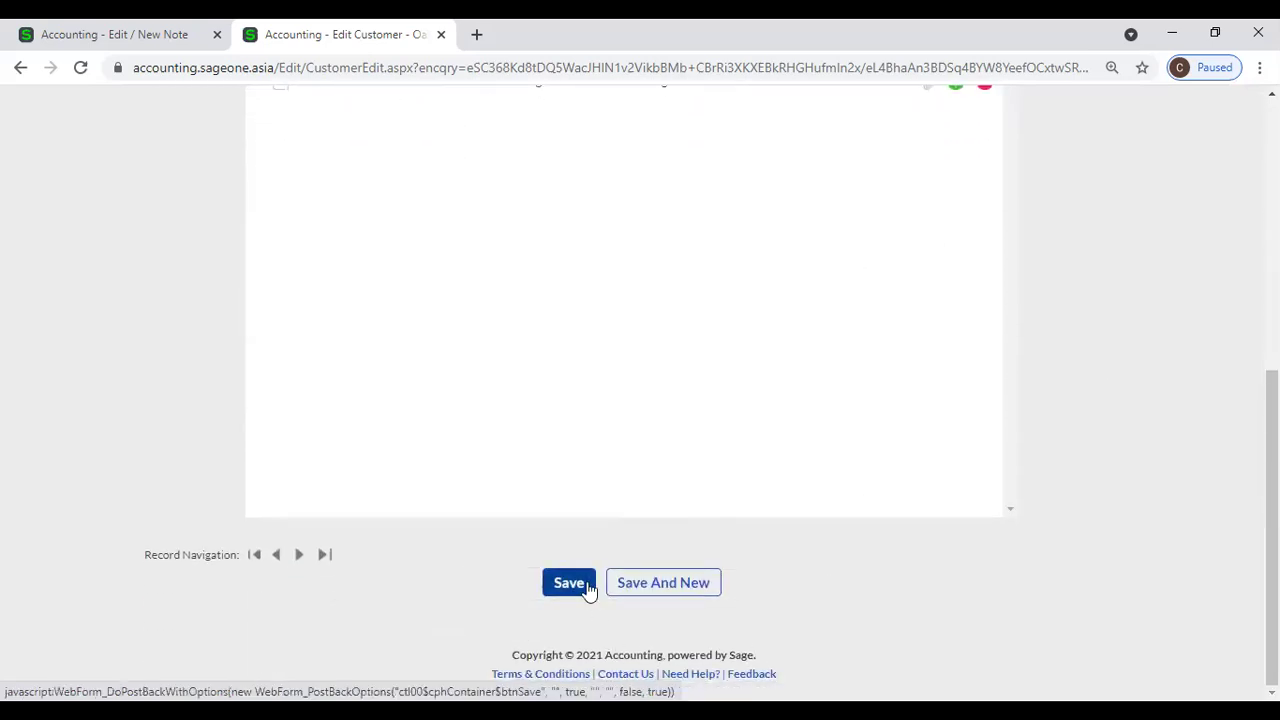
left_click(588, 590)
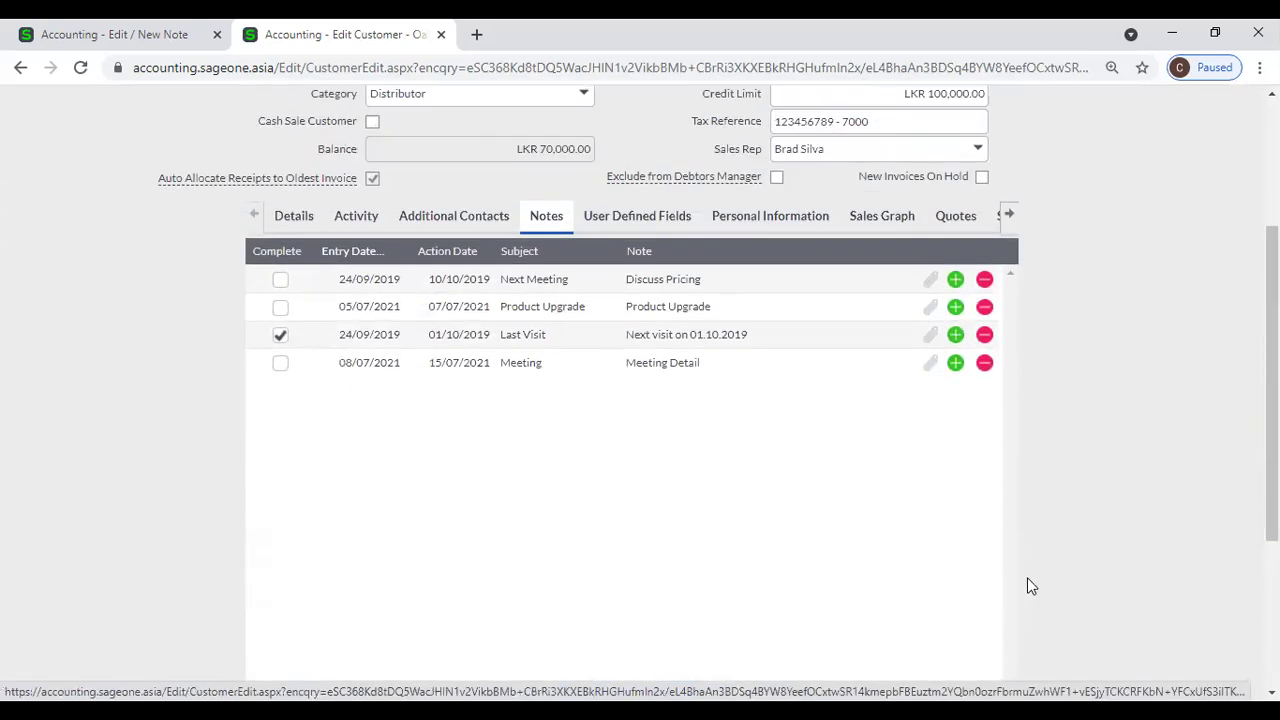
Look at the customer's User Defined Fields, compare them with the standard Details section, and return to the User Defined Fields
scroll(757, 417, "up", 1)
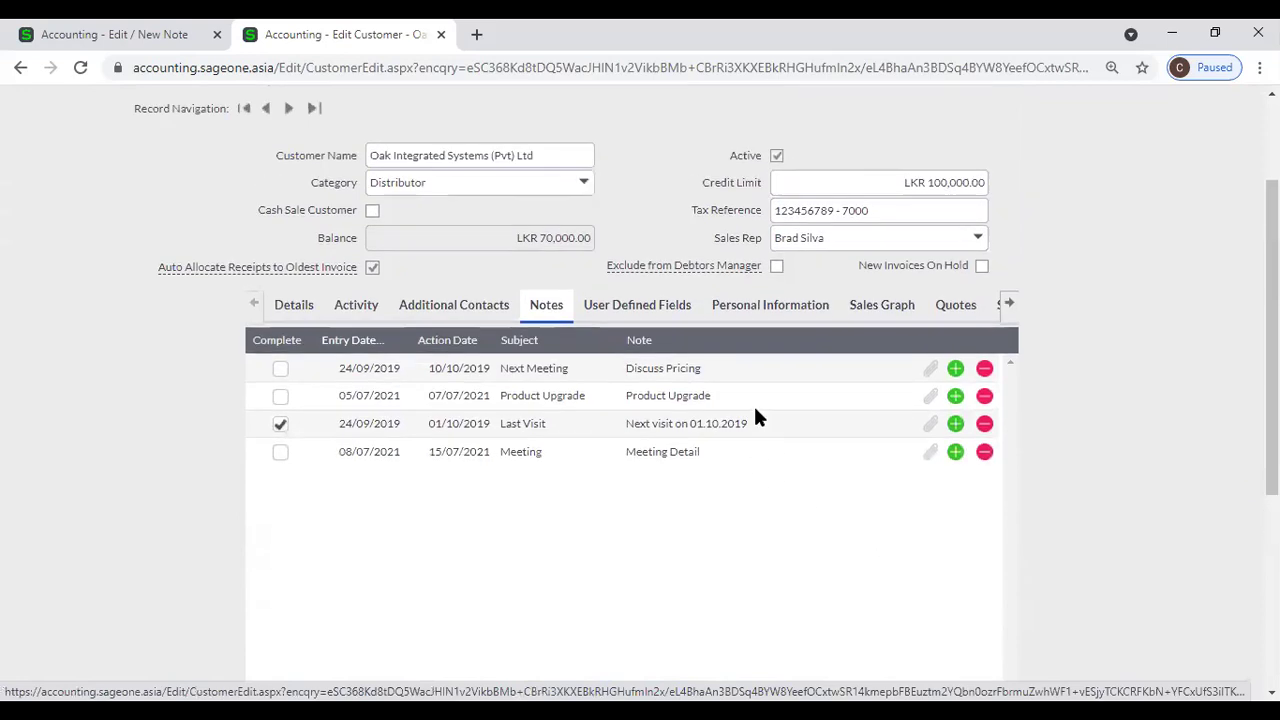
left_click(633, 320)
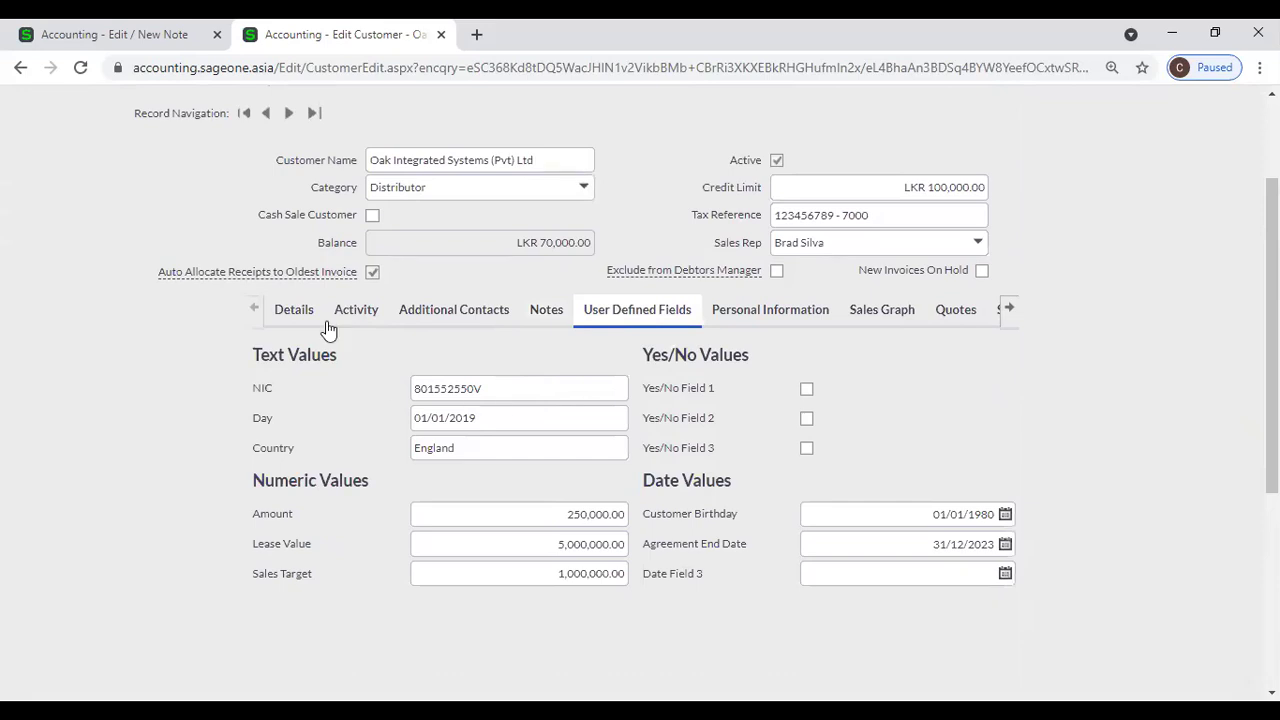
left_click(292, 310)
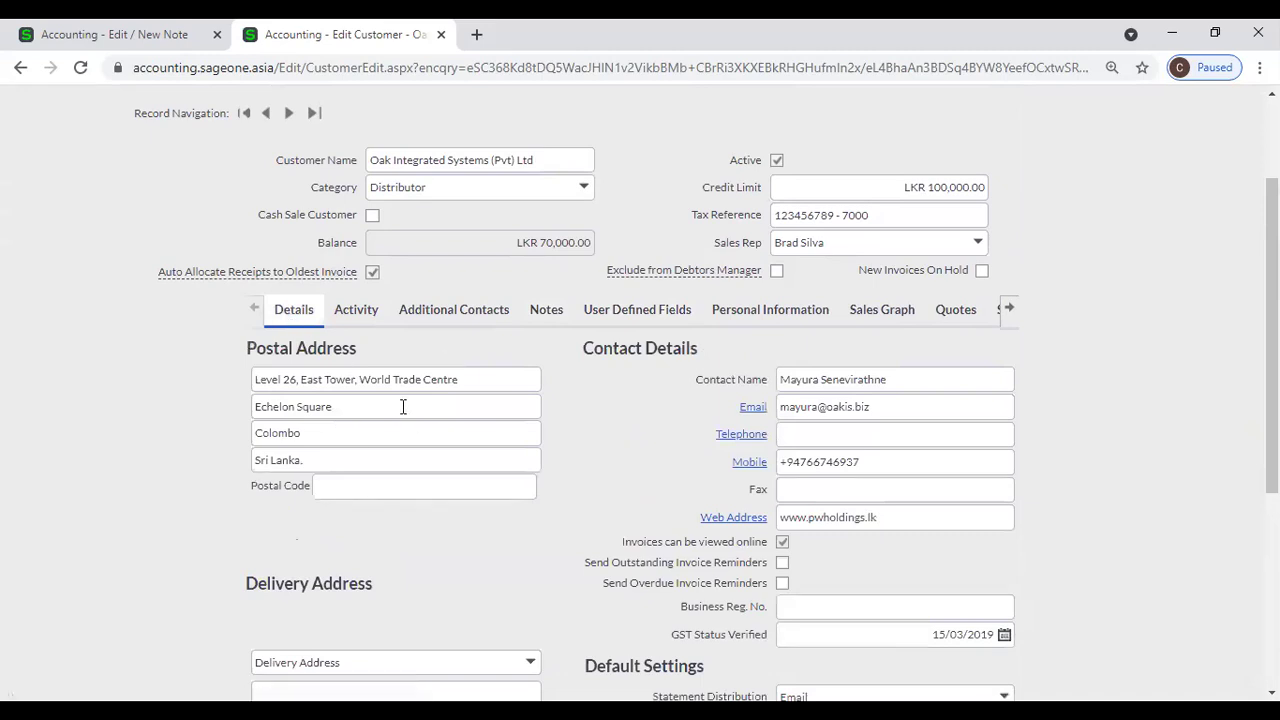
left_click(583, 331)
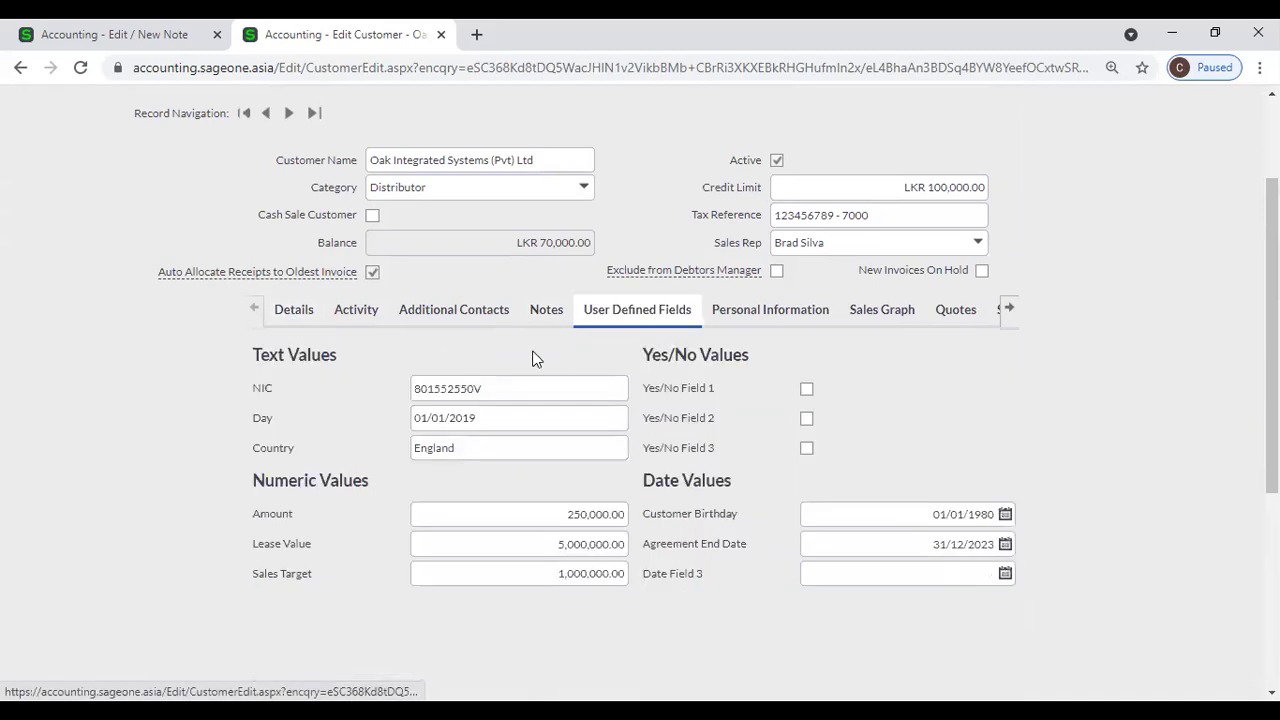
In the other browser tab, open the Company Settings and display the user defined field names for customers
left_click(98, 34)
mouse_move(733, 152)
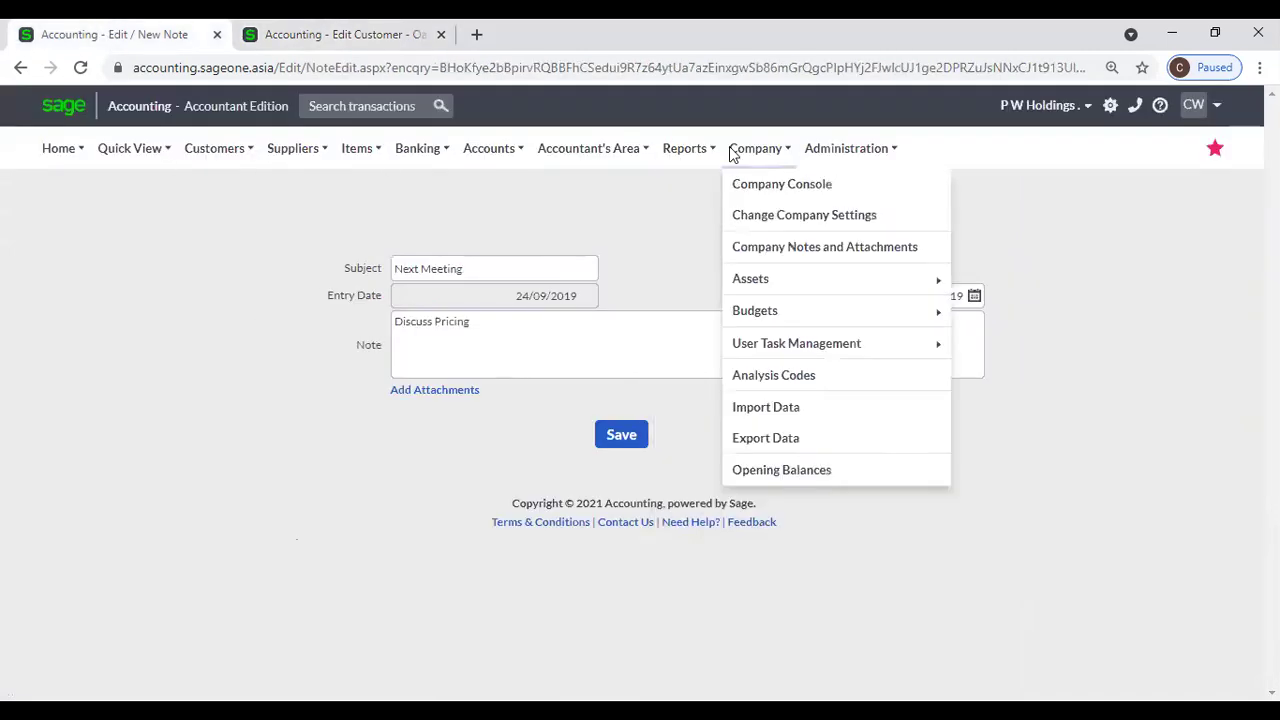
left_click(743, 231)
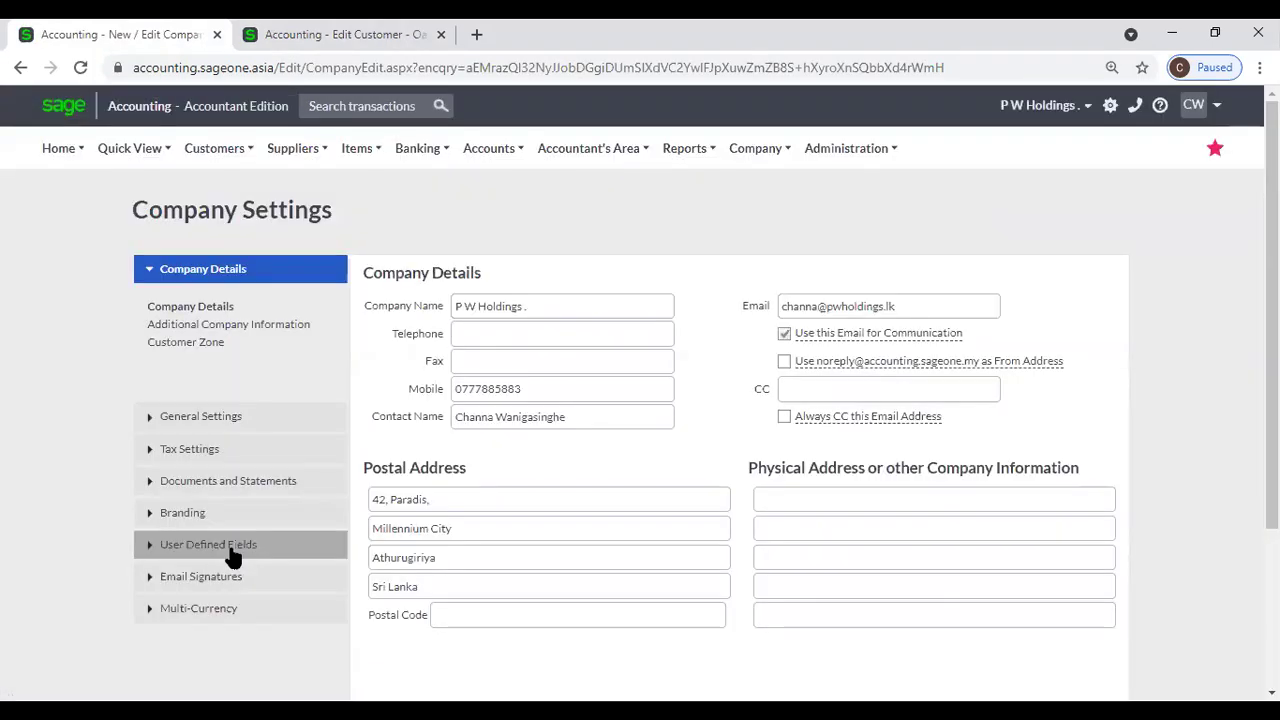
left_click(230, 550)
left_click(192, 470)
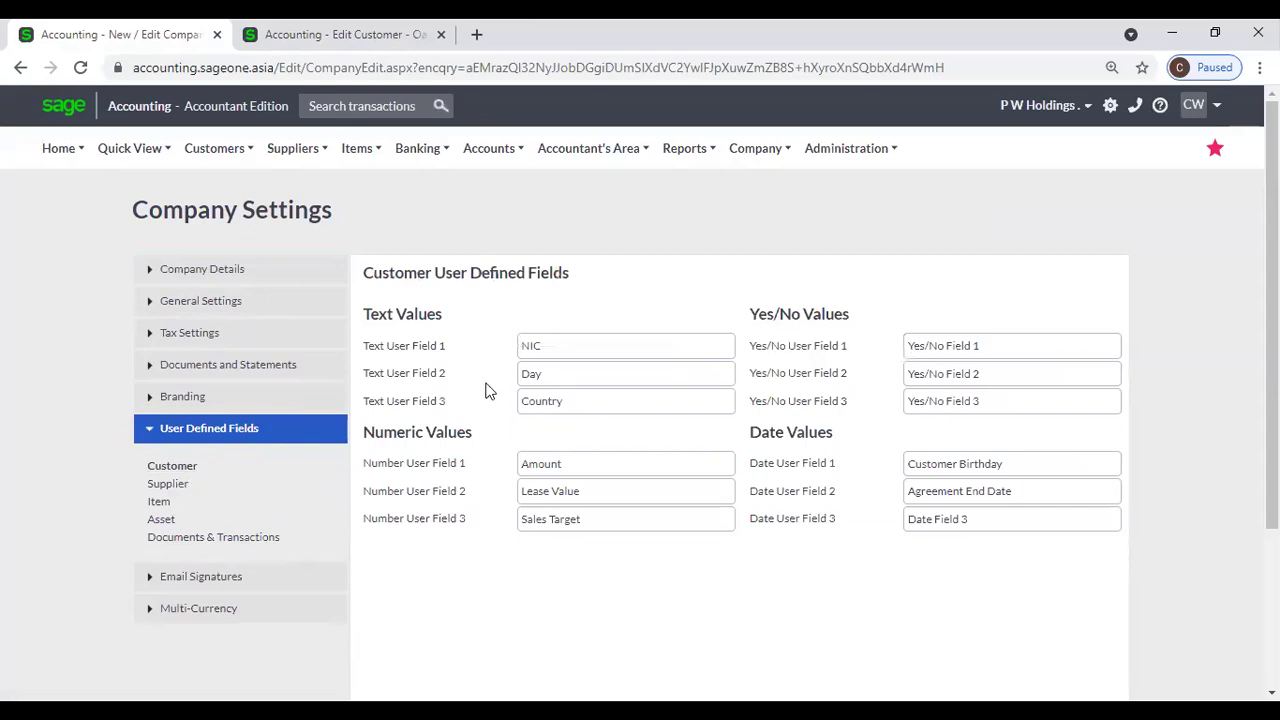
Return to the customer record's User Defined Fields, check the text values, and save the record
left_click(321, 44)
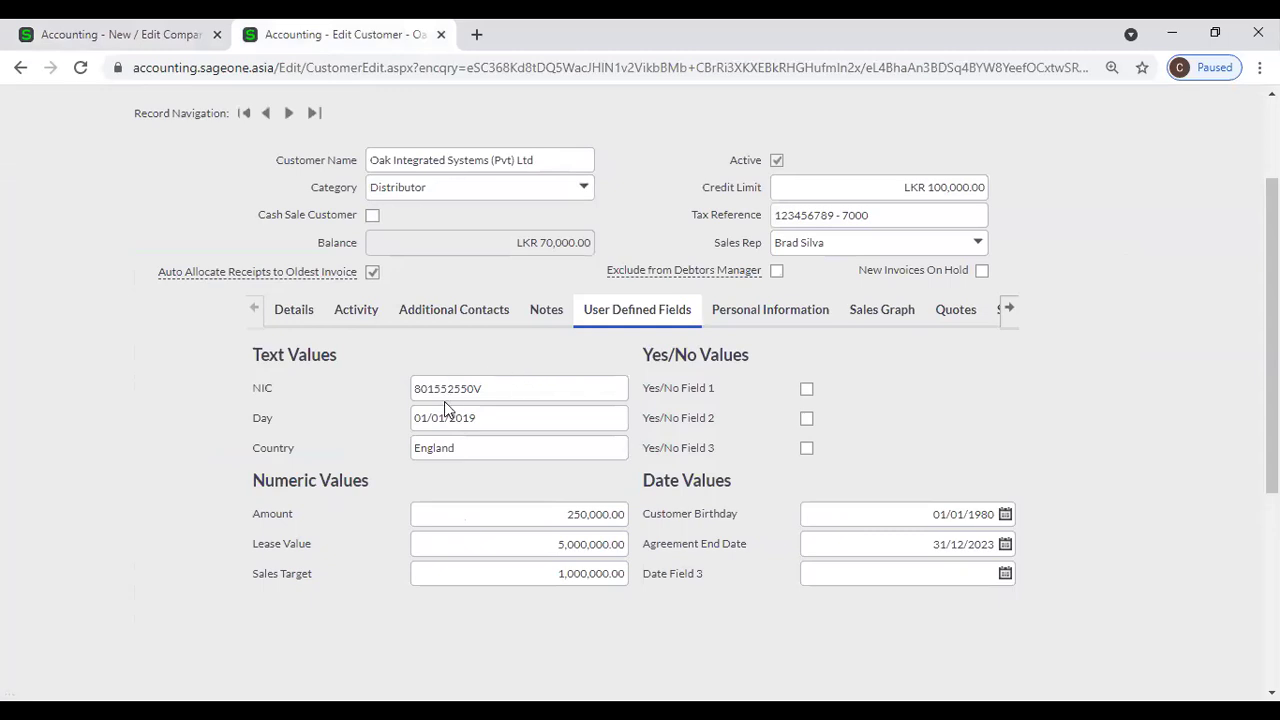
double_click(534, 380)
left_click(467, 362)
scroll(478, 561, "down", 4)
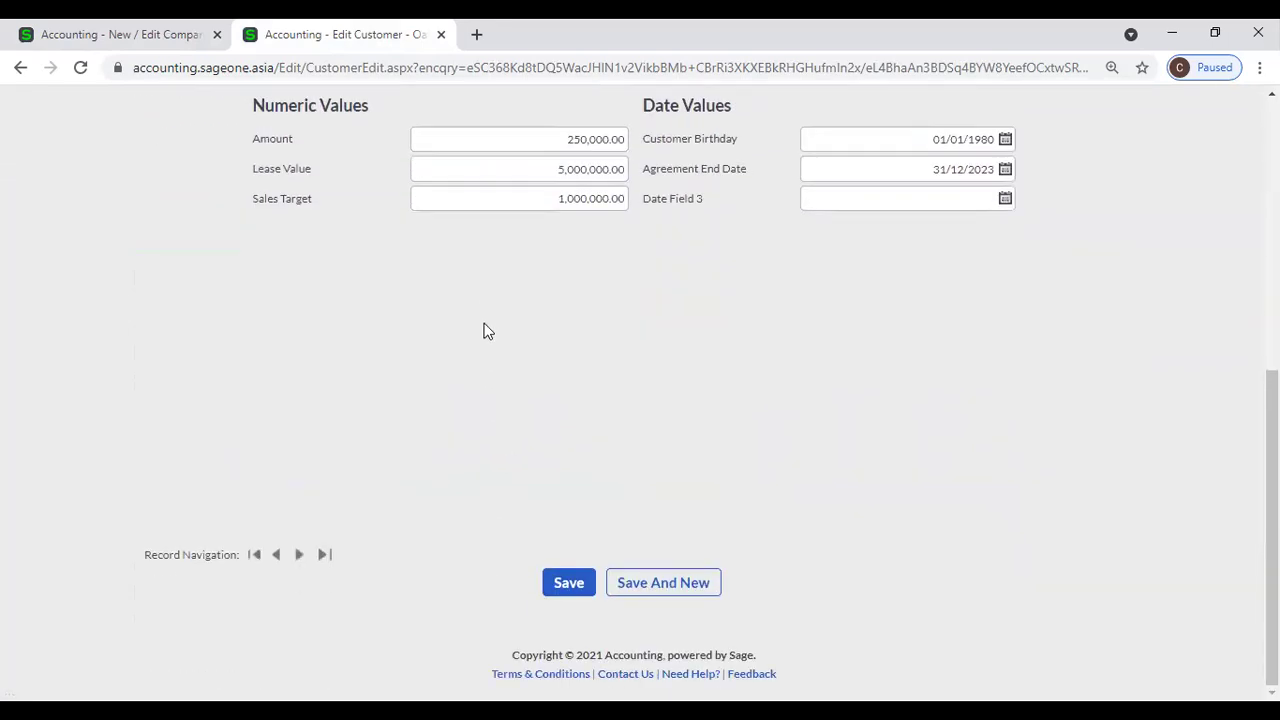
left_click(569, 584)
scroll(546, 511, "up", 3)
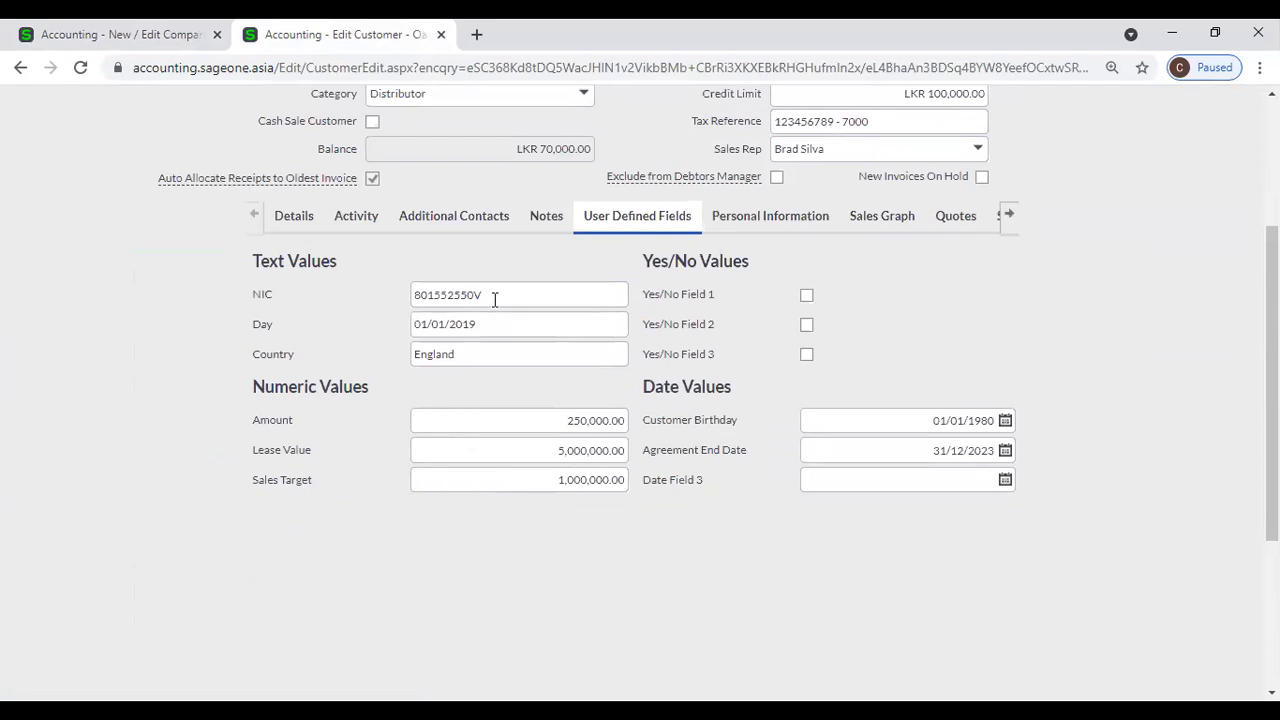
Examine the NIC text value, the Amount numeric value and the Yes/No Field 1 option among the User Defined Fields
double_click(494, 297)
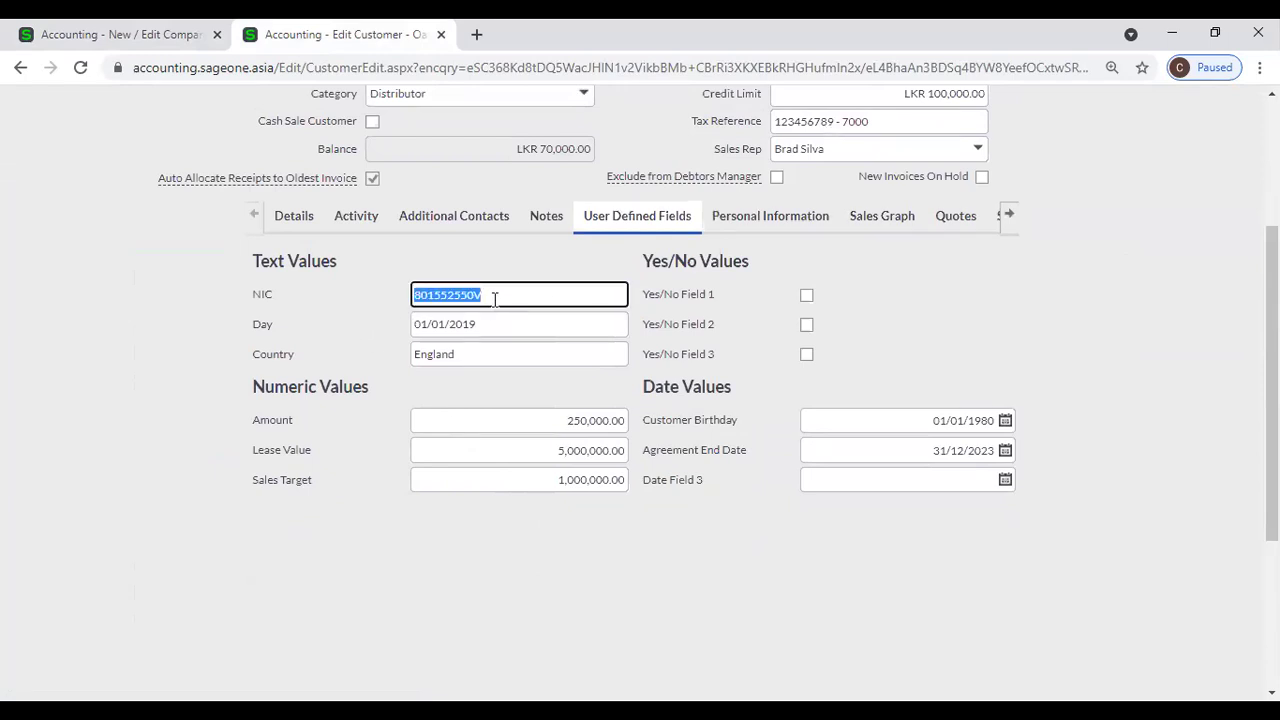
left_click(482, 410)
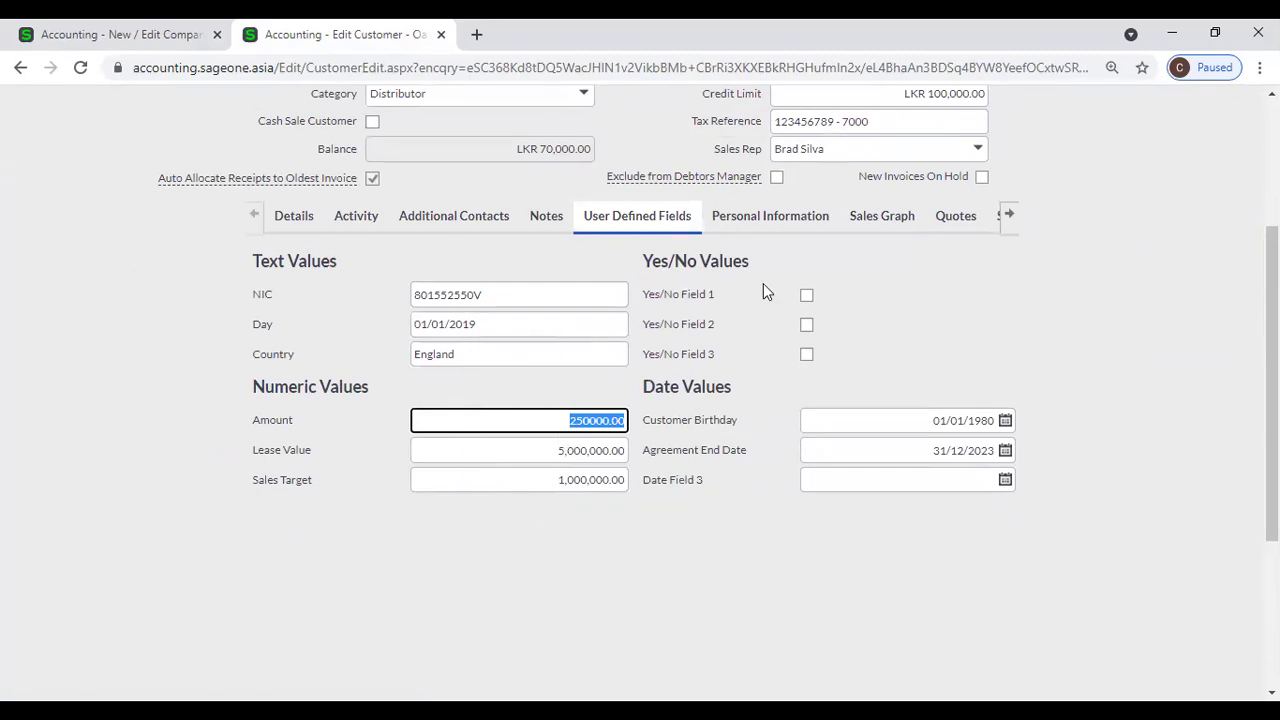
left_click(806, 296)
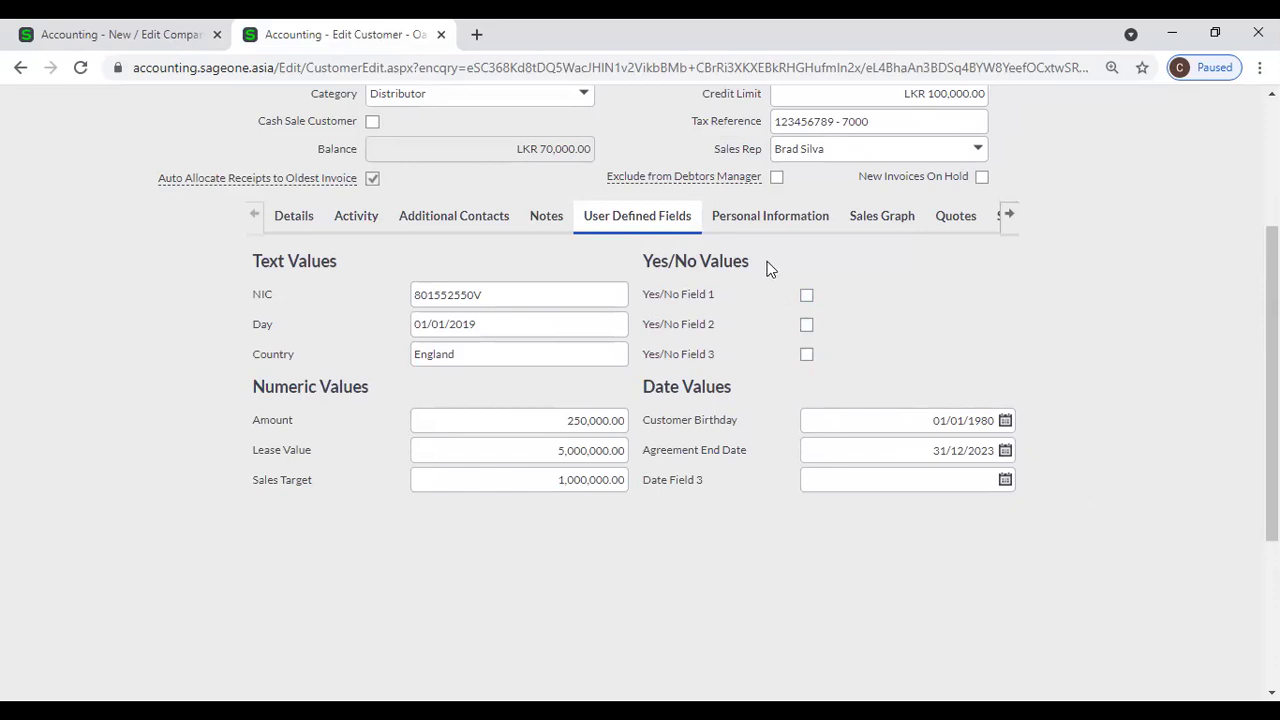
View the customer's Personal Information section, and inspect the Retention Period options under Personal Information in the Company Settings' General Settings
left_click(758, 224)
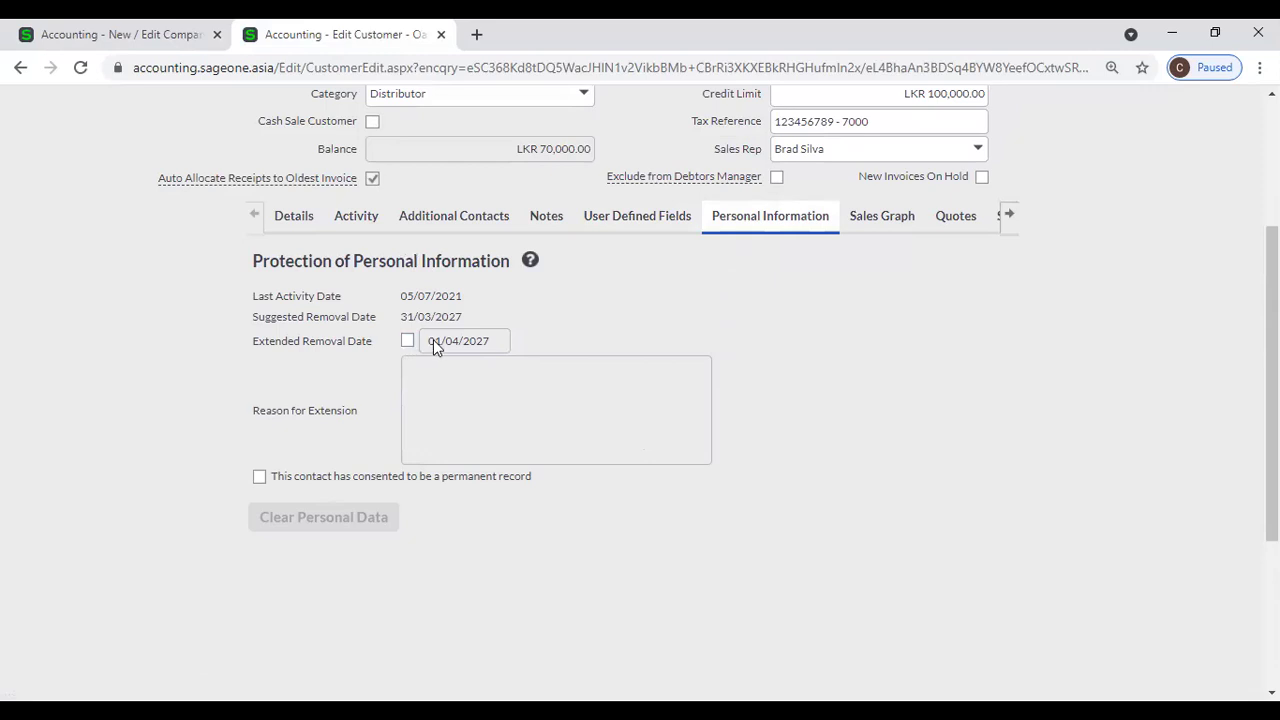
left_click(136, 33)
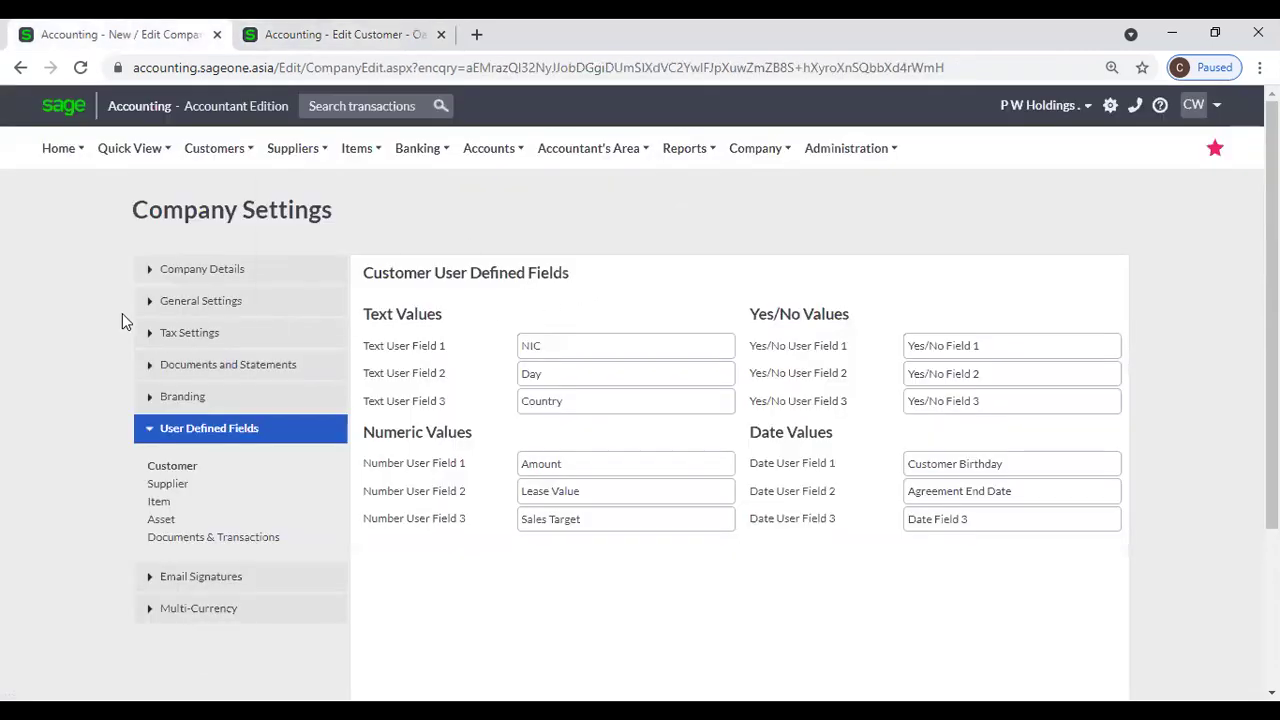
left_click(160, 306)
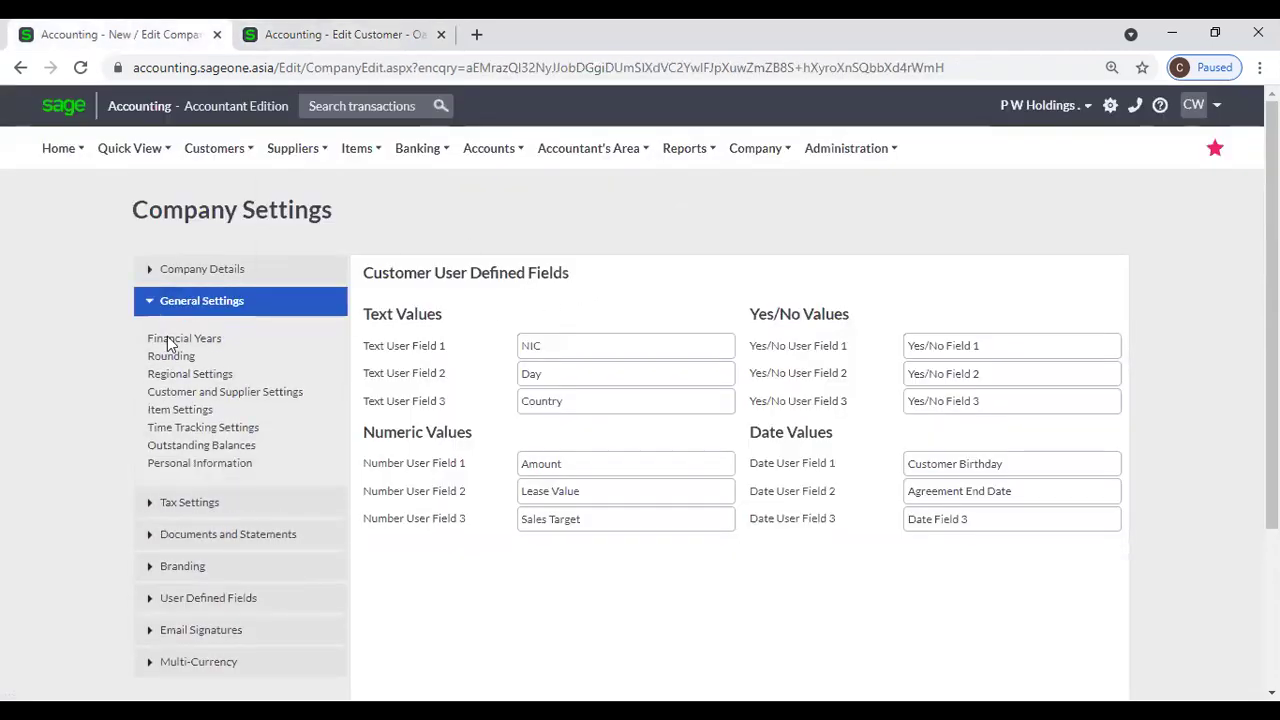
left_click(198, 468)
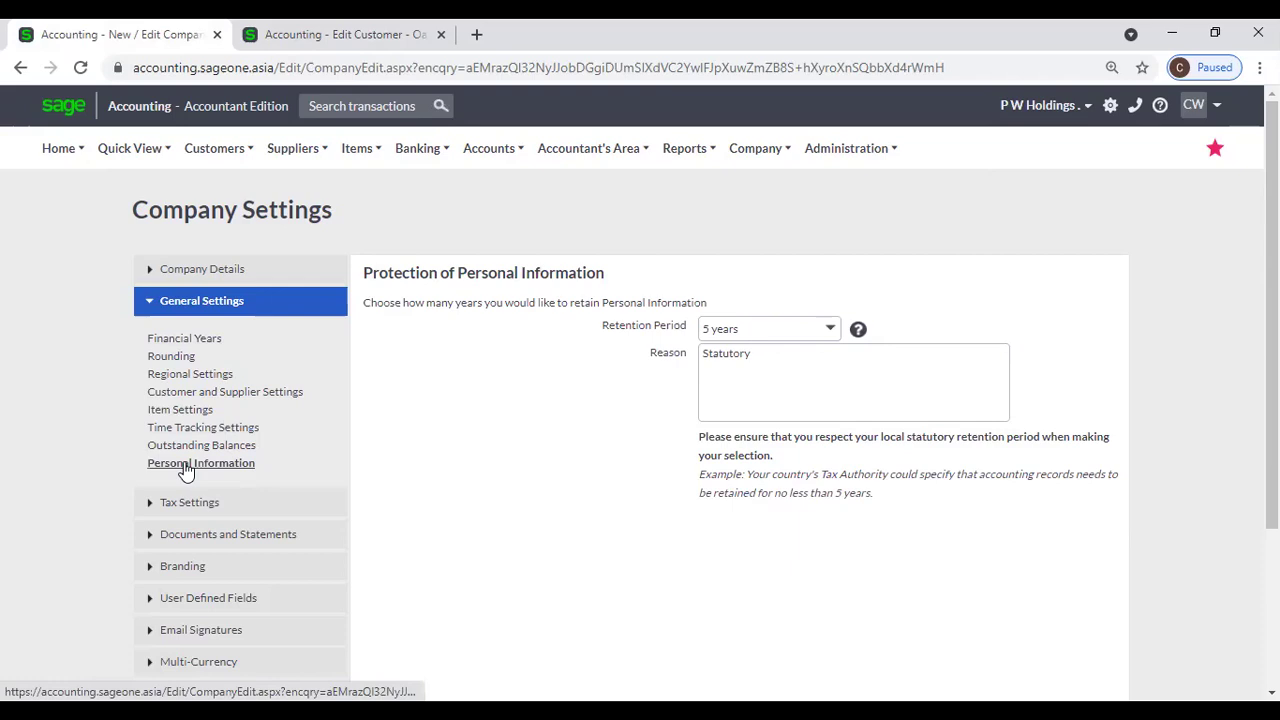
left_click(831, 329)
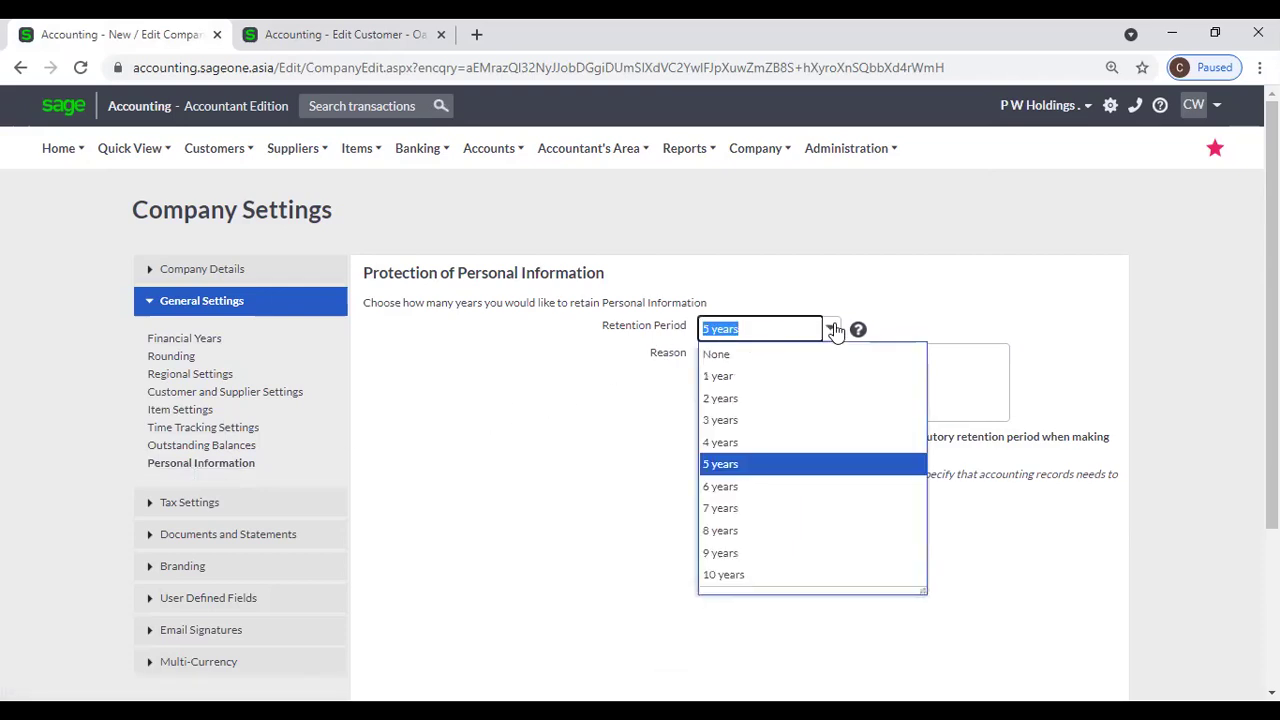
left_click(825, 289)
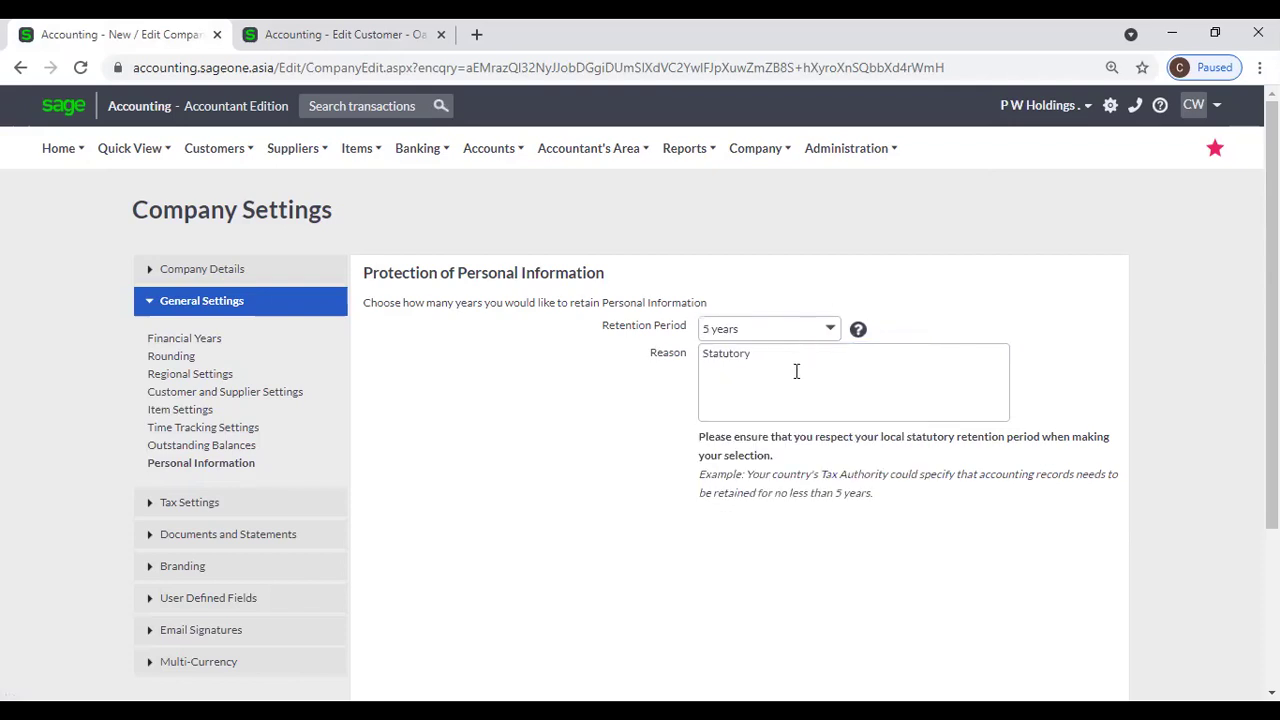
Return to the customer record's Personal Information section and save the record
left_click(364, 51)
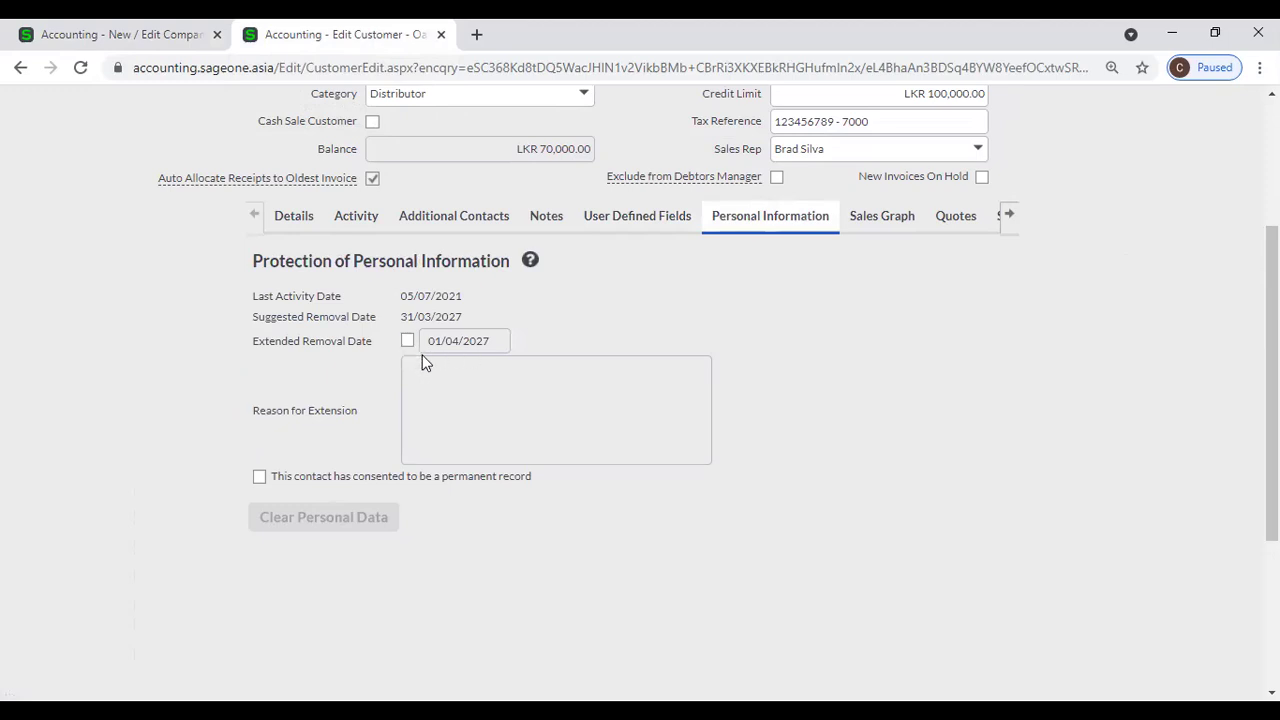
scroll(637, 428, "down", 3)
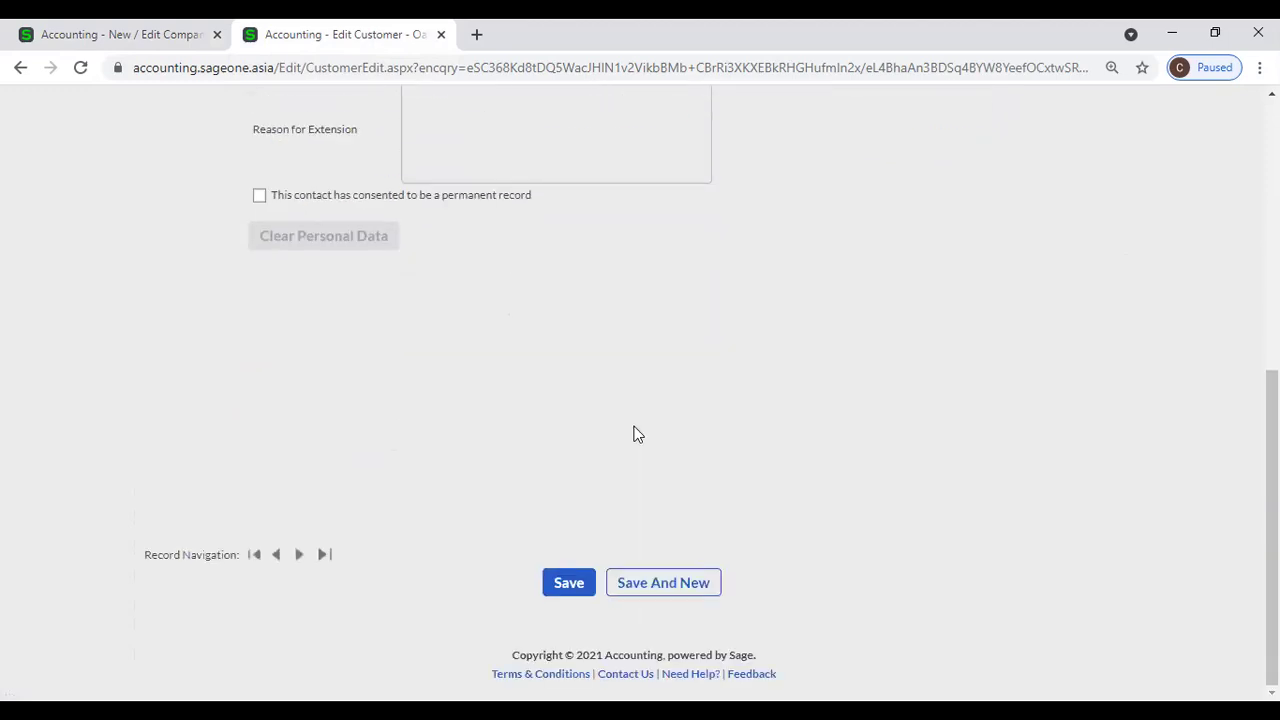
left_click(556, 592)
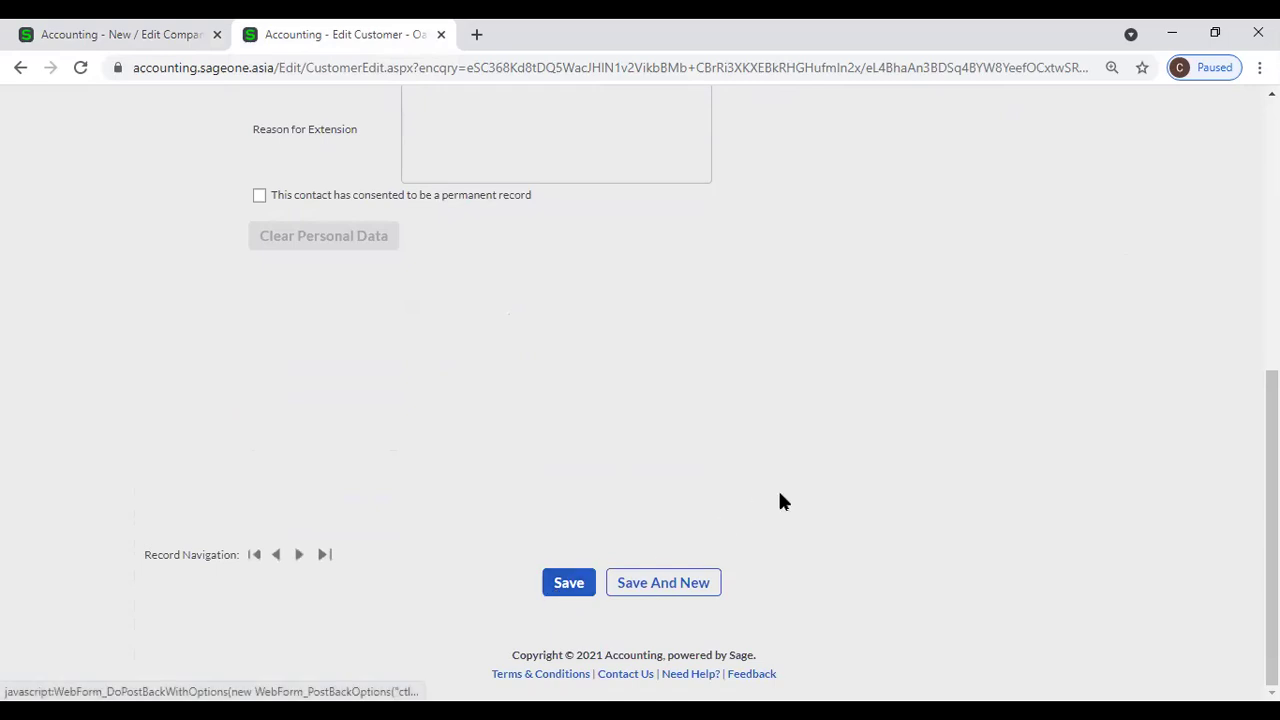
Display the customer's Sales Graph and examine the monthly sales for this year and last year
scroll(779, 494, "up", 2)
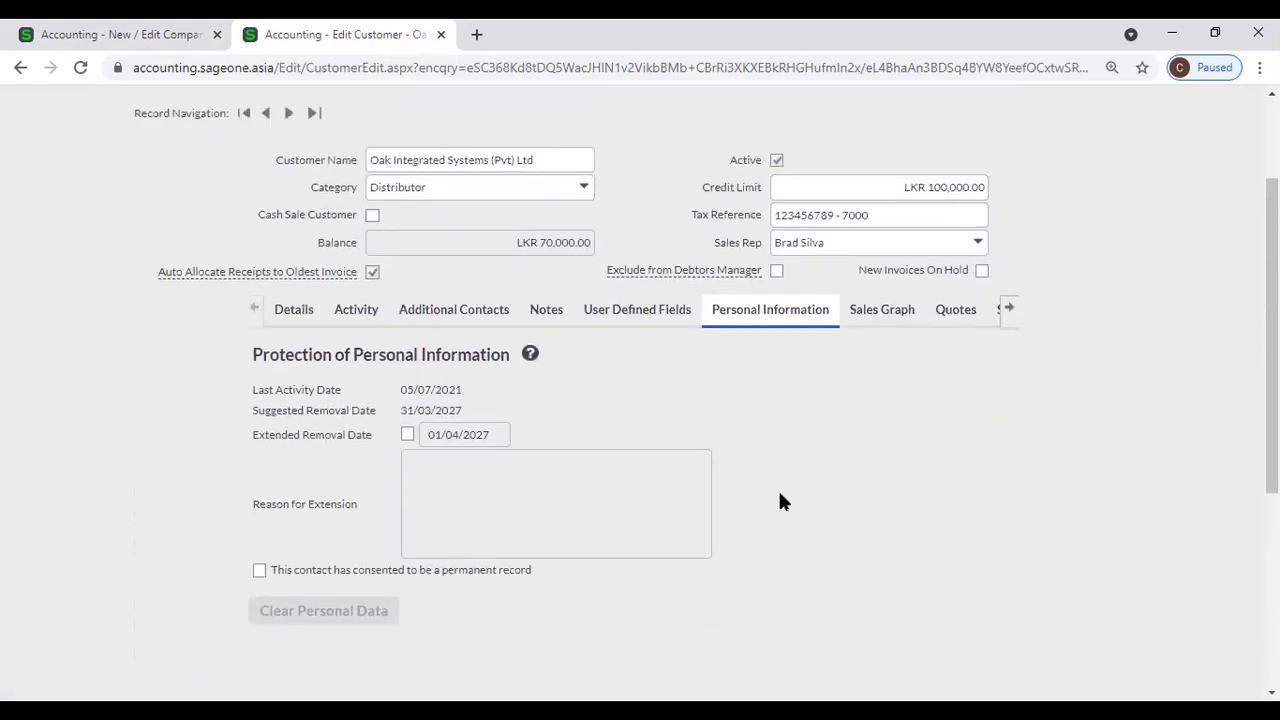
left_click(868, 314)
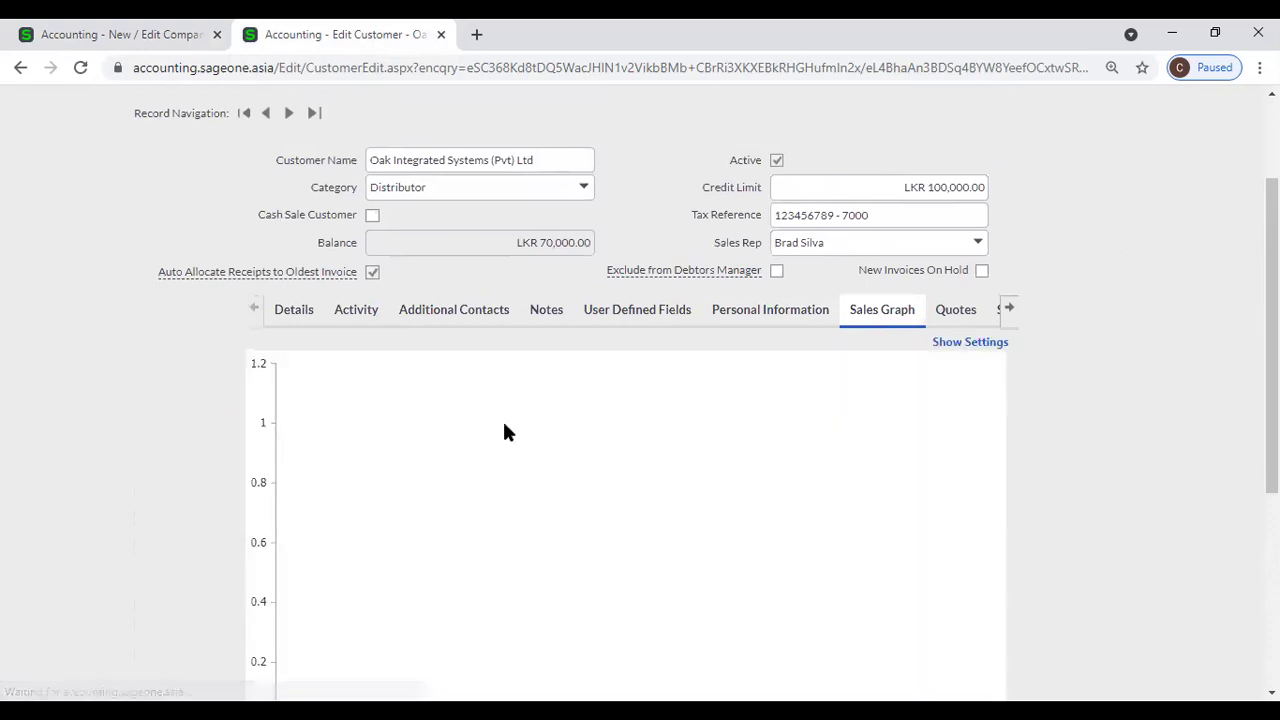
scroll(686, 528, "down", 1)
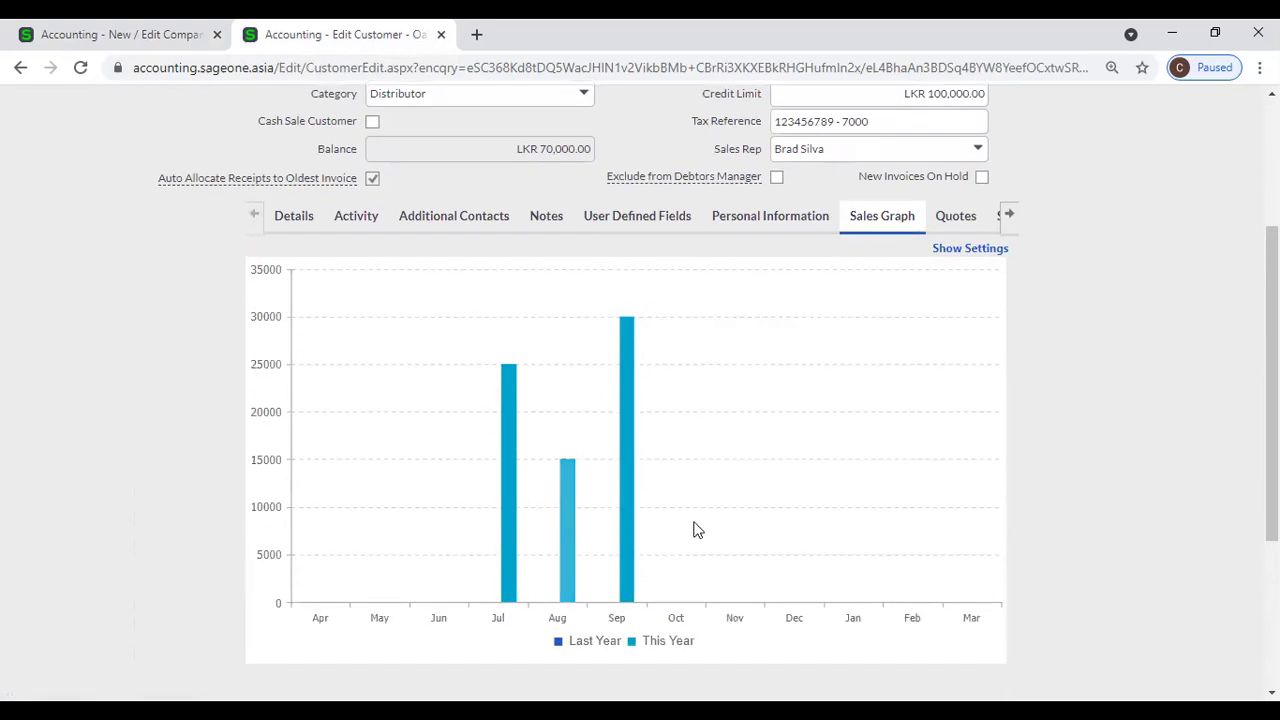
Drill down from the Sales Graph's July 2021 bar to its day 5 sales and open the underlying invoice's detail
mouse_move(510, 481)
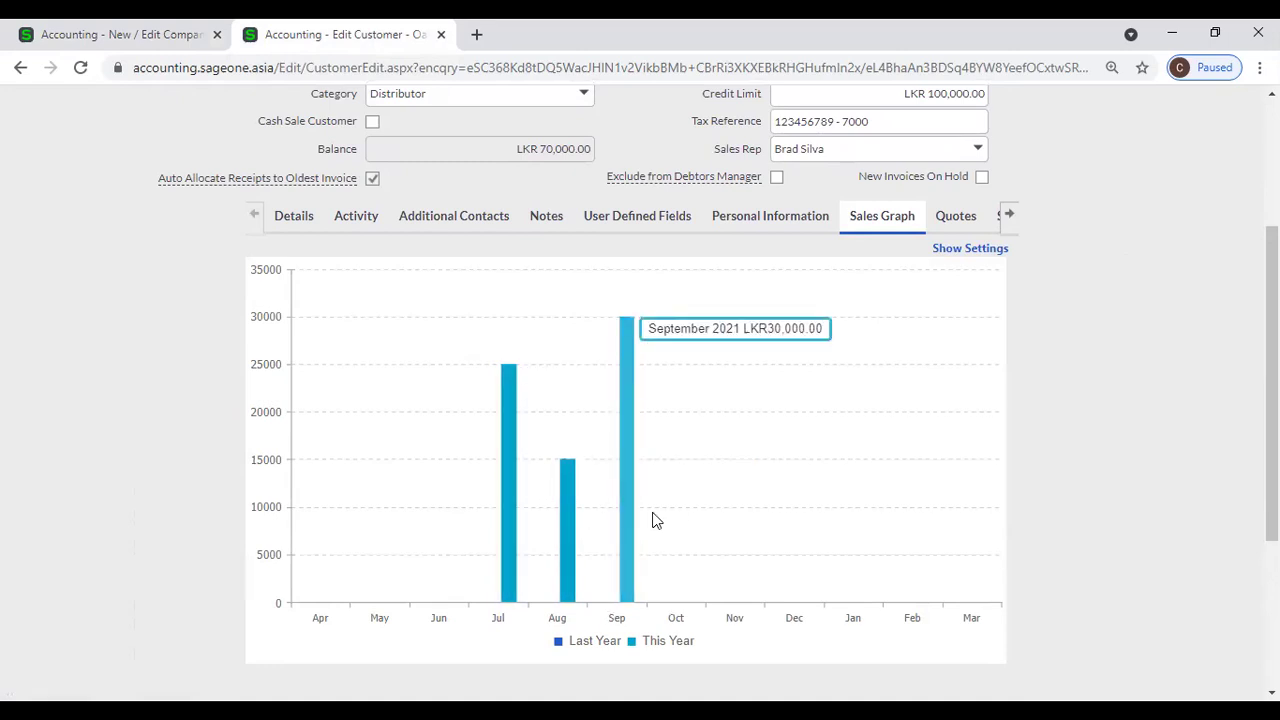
left_click(506, 487)
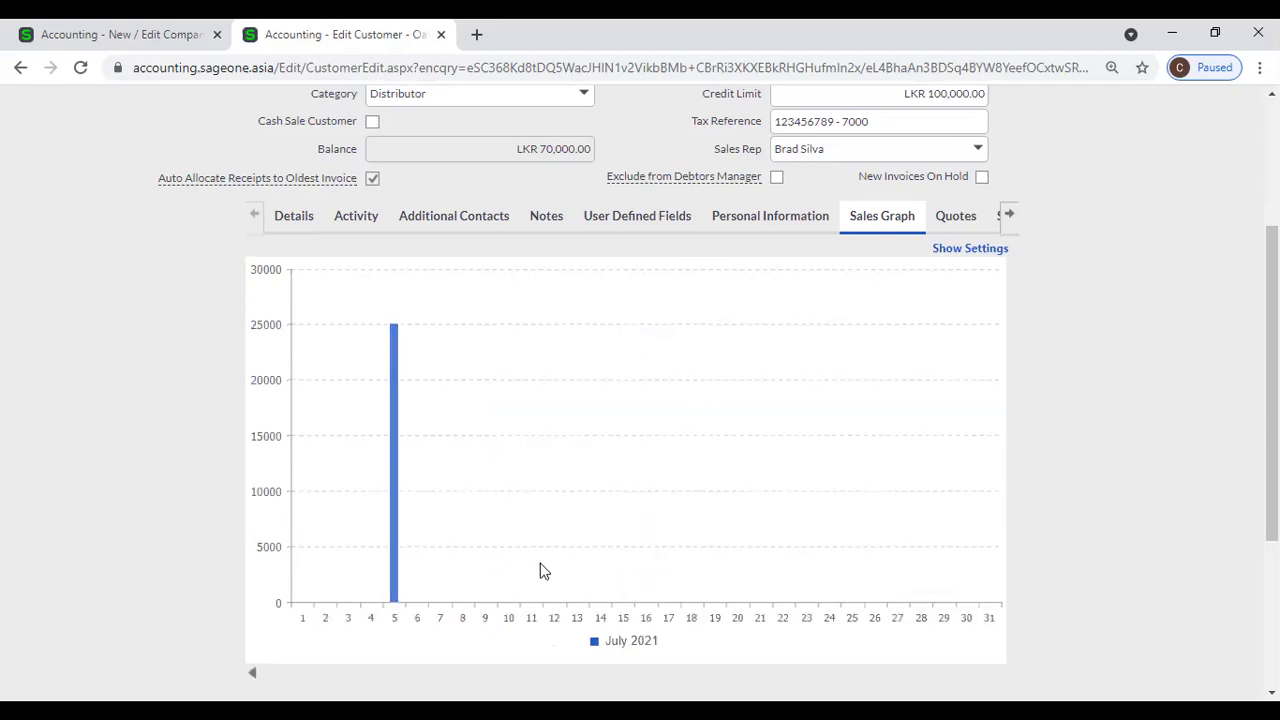
left_click(417, 614)
mouse_move(507, 569)
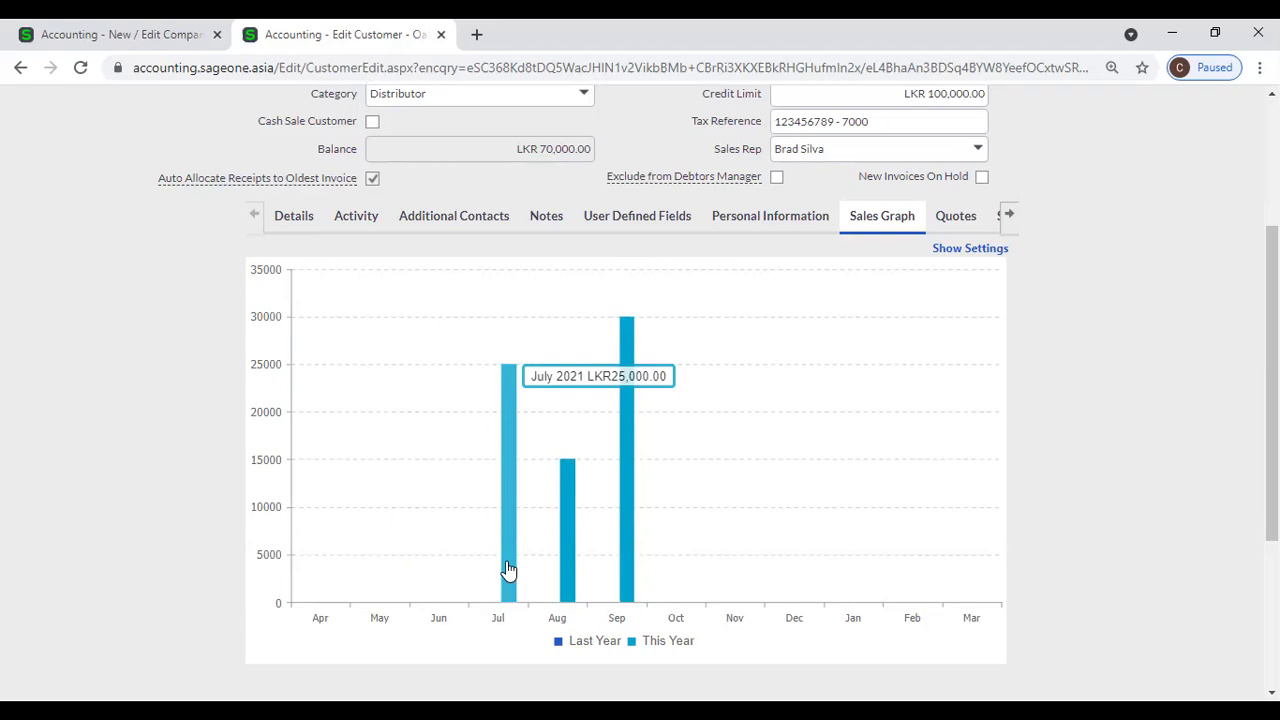
left_click(507, 568)
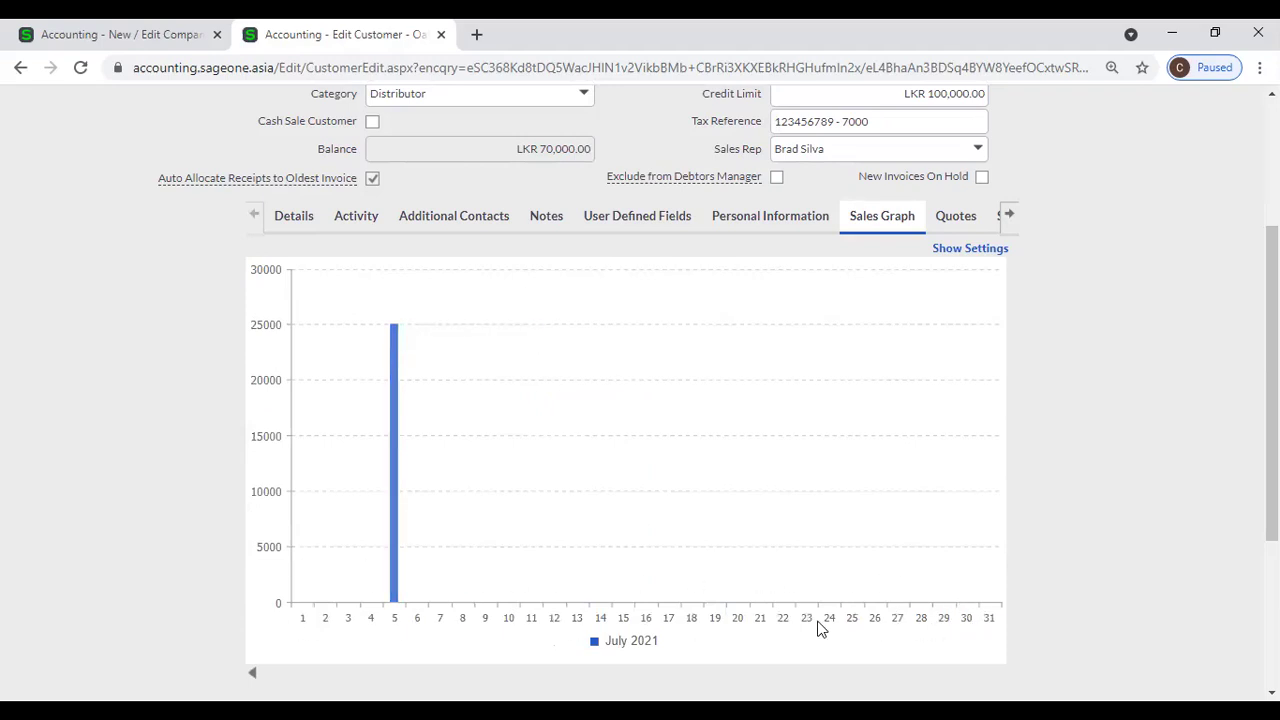
mouse_move(396, 538)
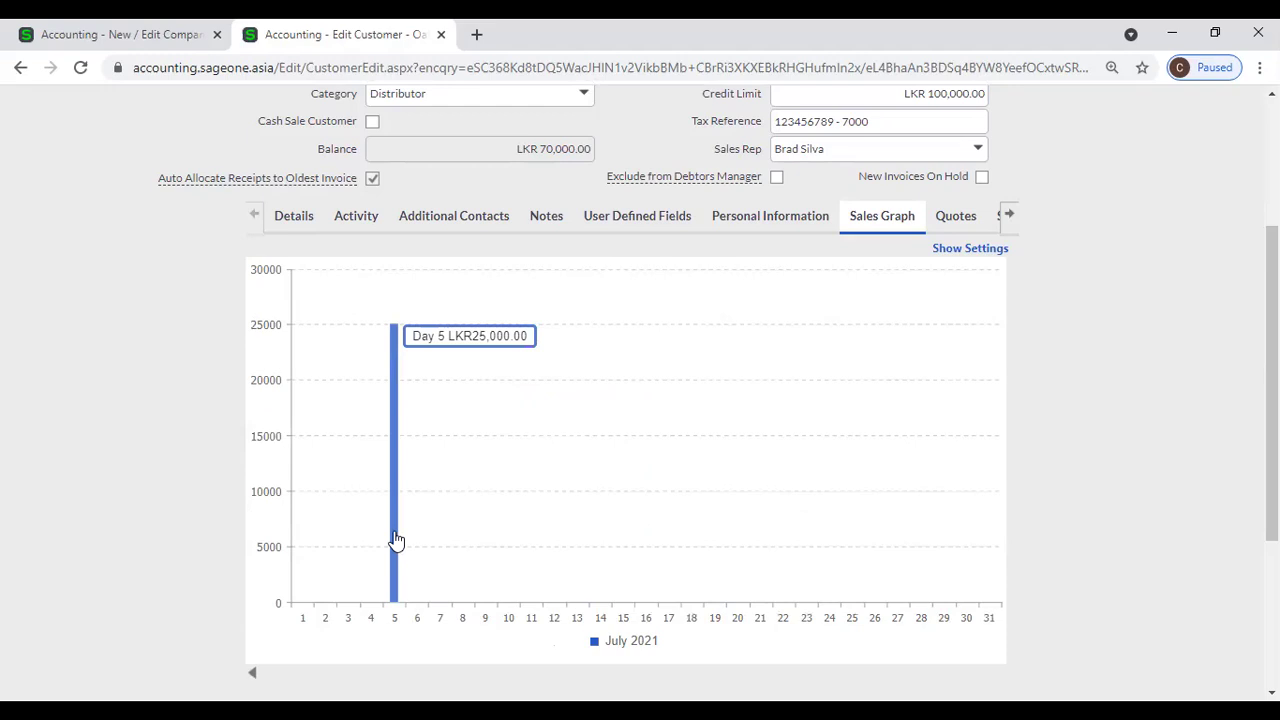
left_click(396, 540)
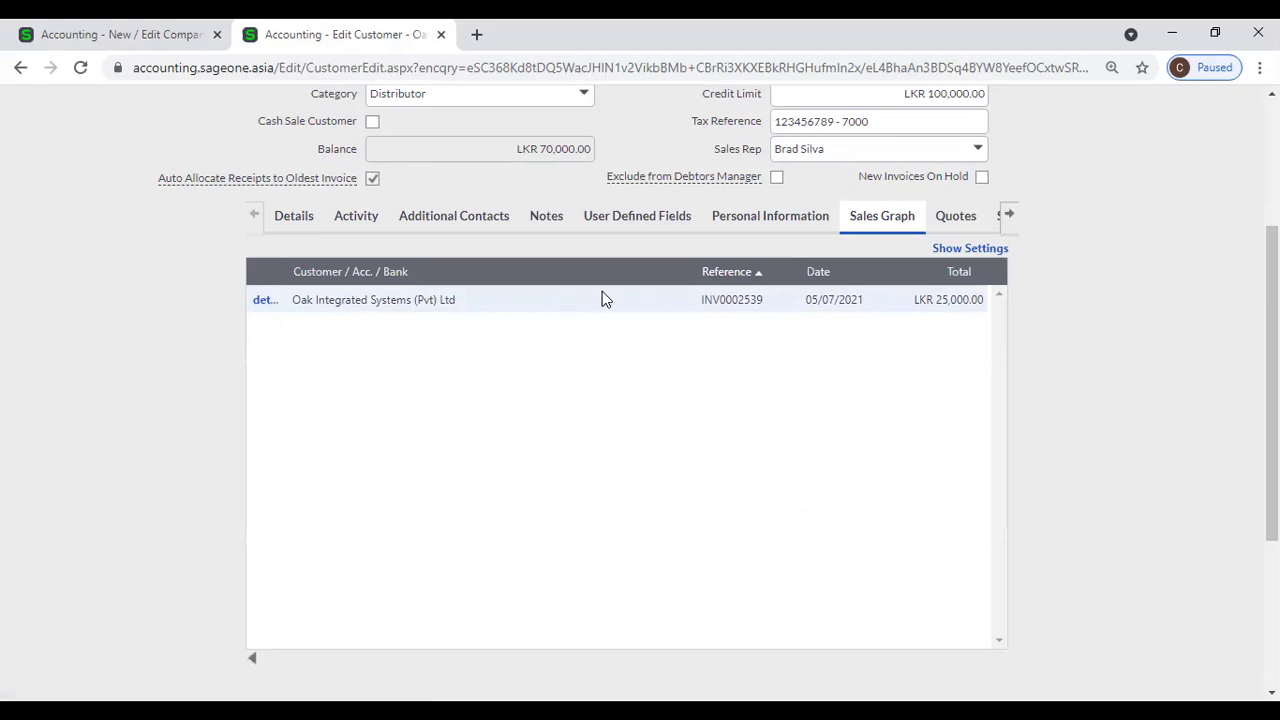
left_click(266, 300)
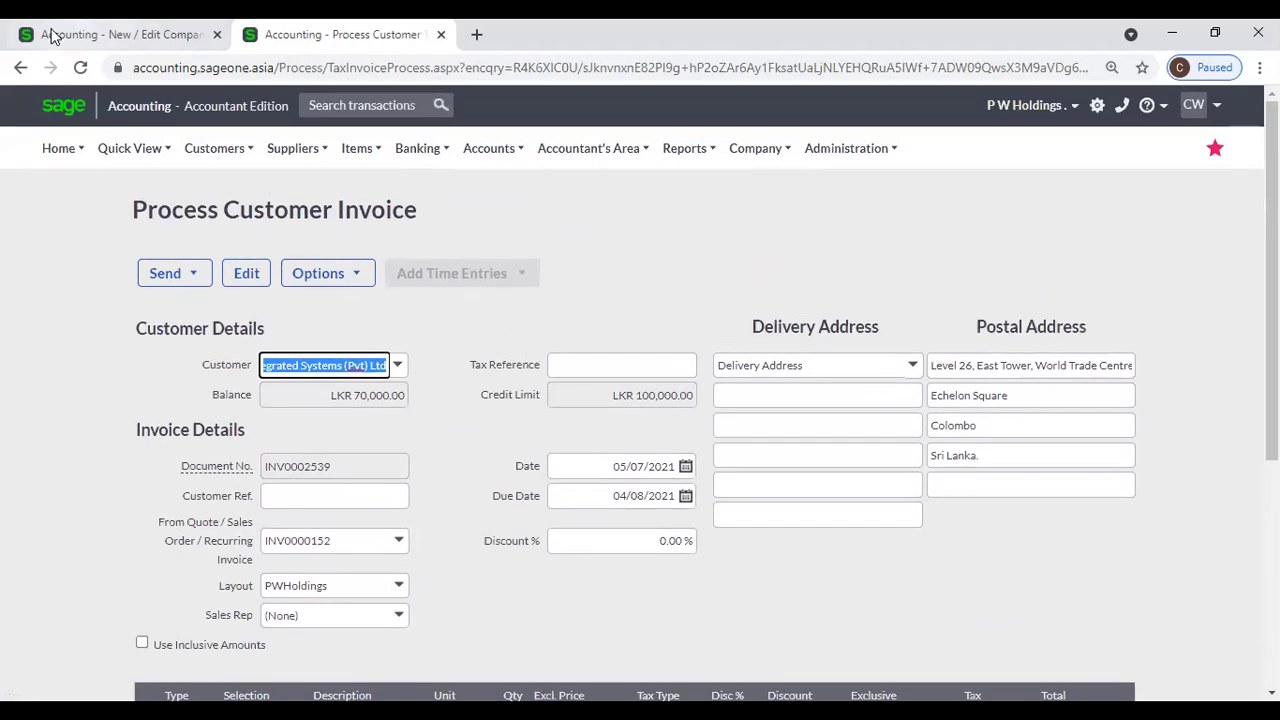
Return to the customer's Sales Graph and inspect its Transaction Type and Financial Category settings, leaving them as they are
left_click(25, 70)
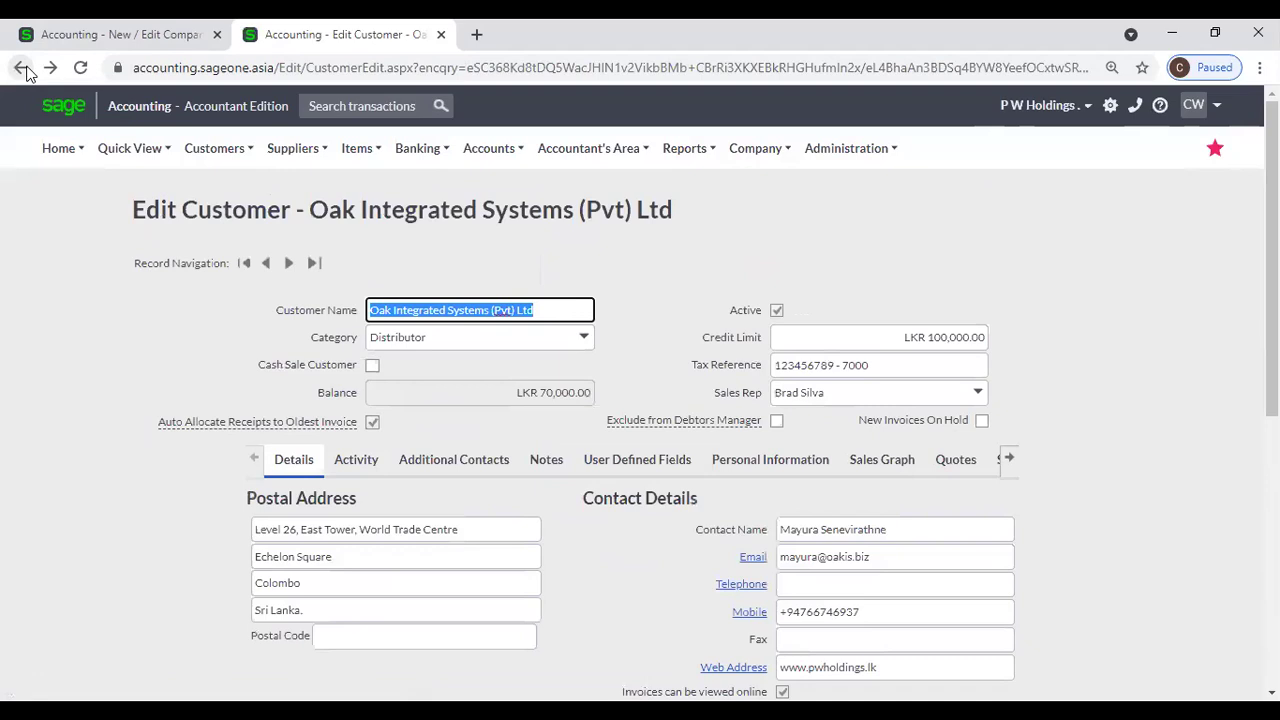
left_click(877, 470)
scroll(1006, 480, "down", 5)
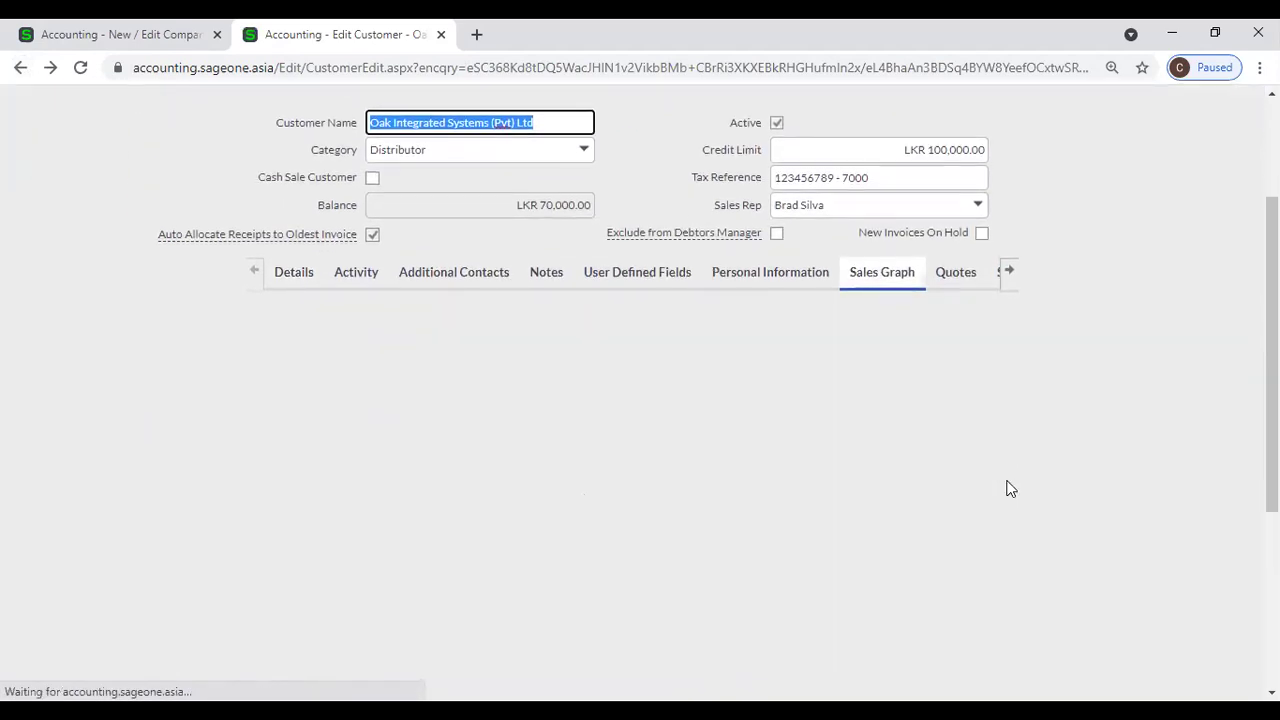
scroll(1008, 488, "up", 3)
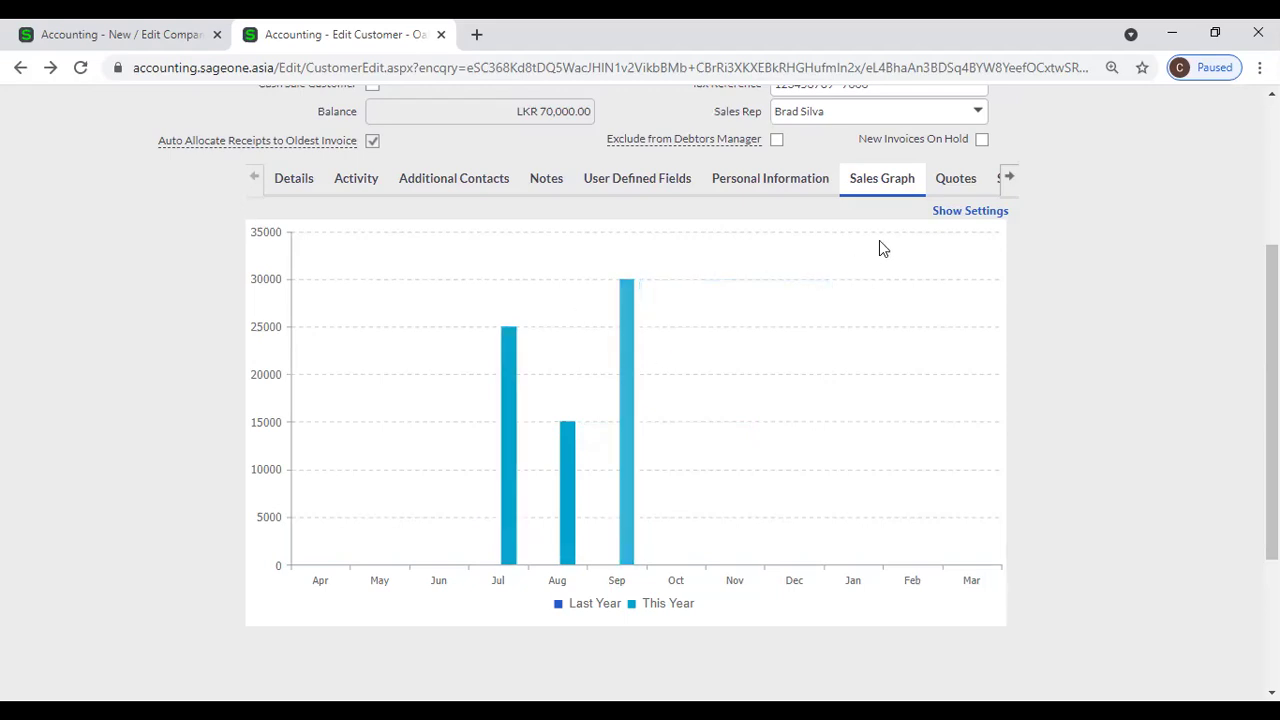
left_click(955, 213)
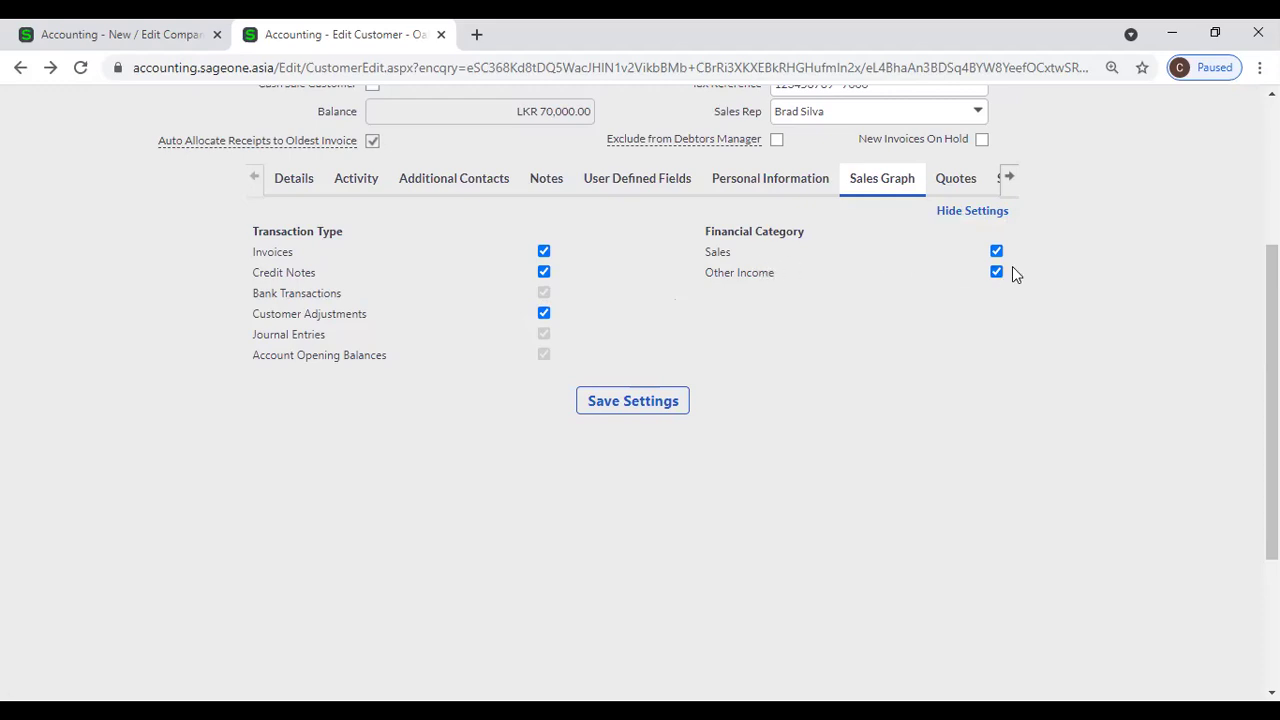
left_click(984, 213)
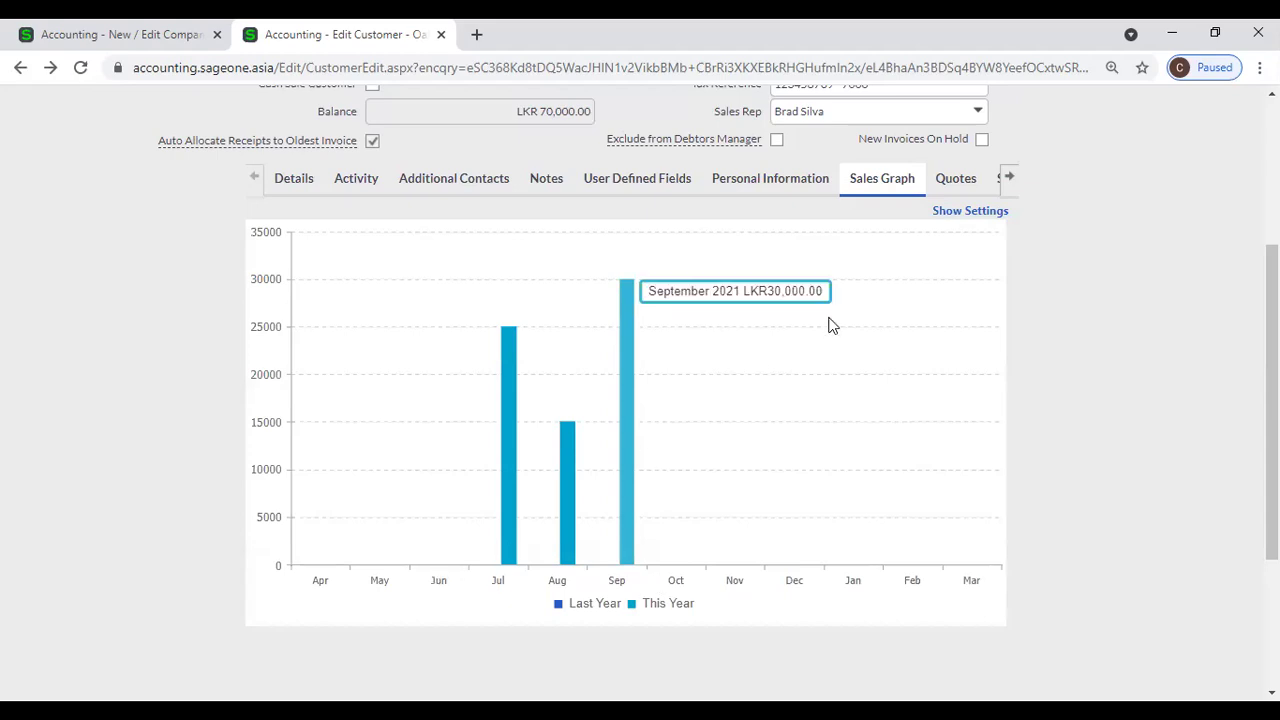
View the customer's Quotes with their statuses and the customer's Sales Orders
left_click(950, 186)
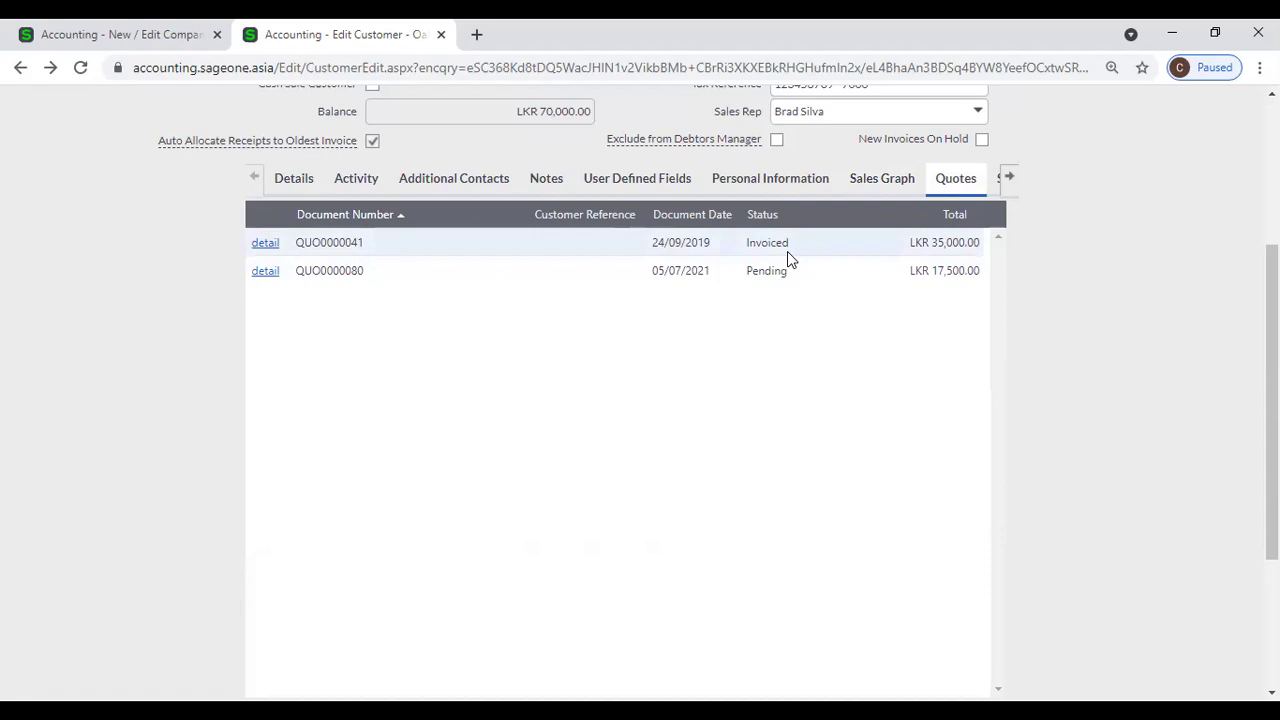
scroll(788, 318, "down", 5)
scroll(788, 318, "up", 6)
scroll(787, 311, "up", 2)
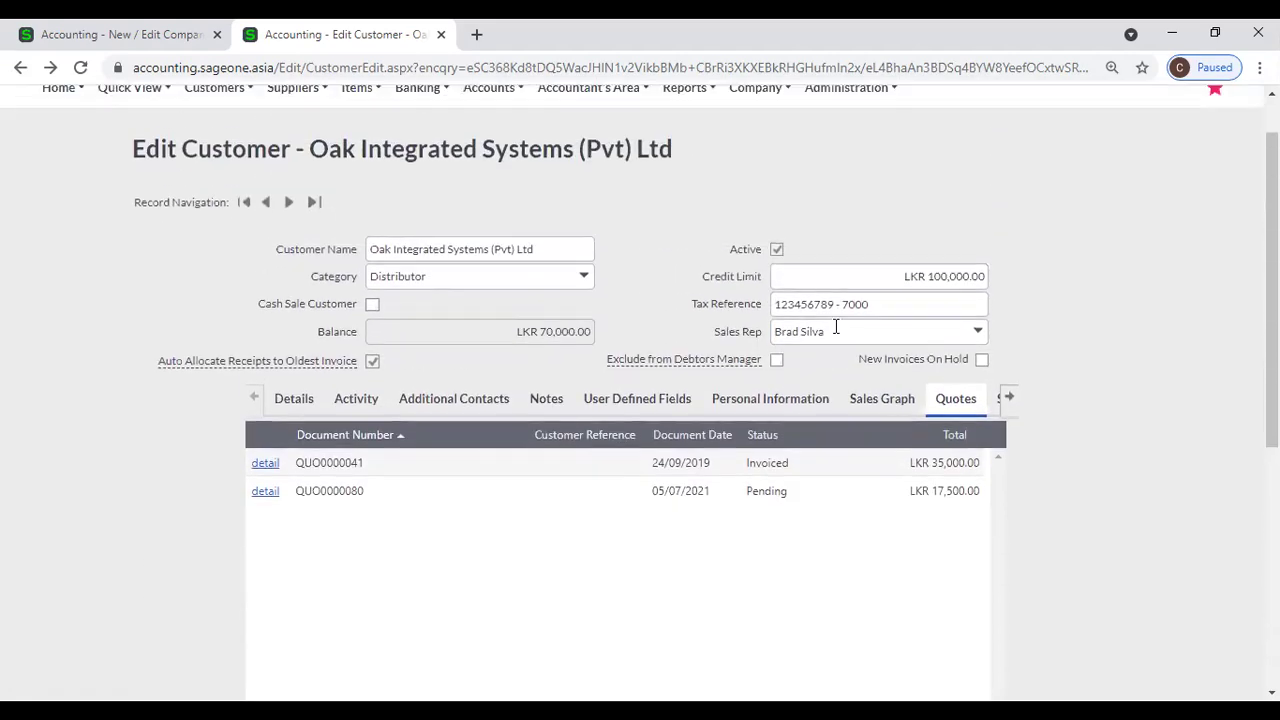
left_click(1010, 403)
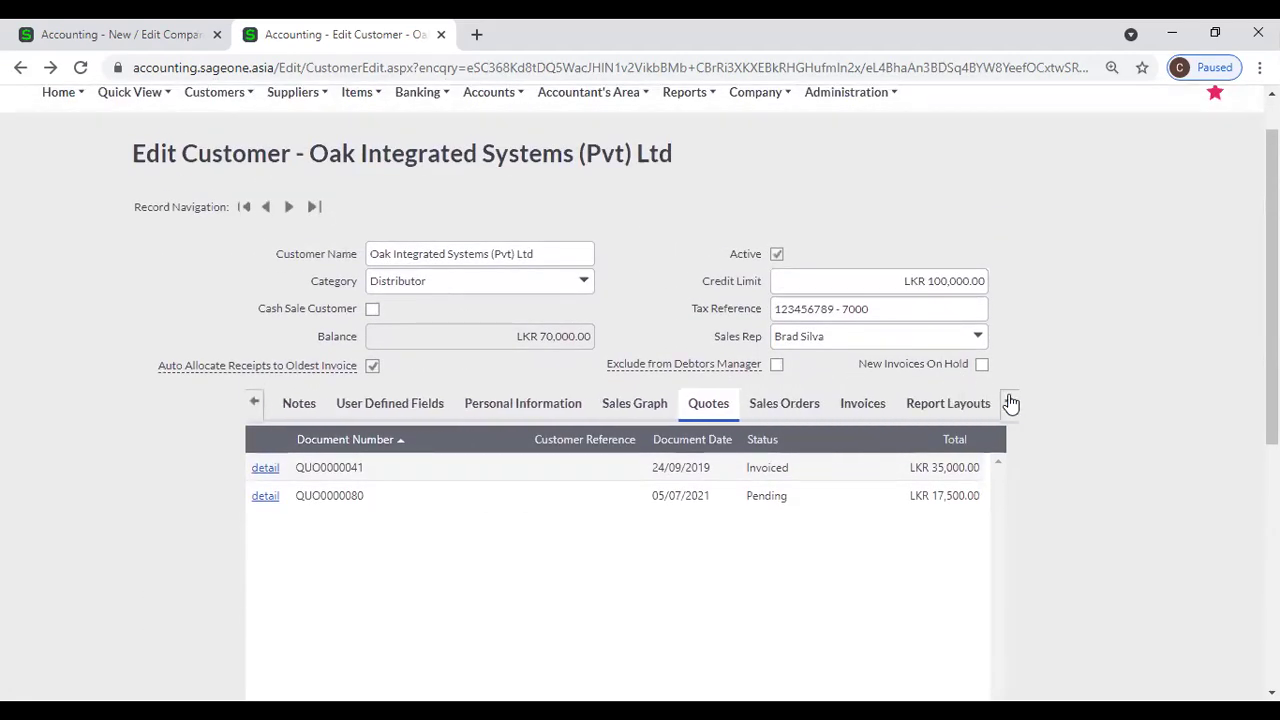
left_click(818, 405)
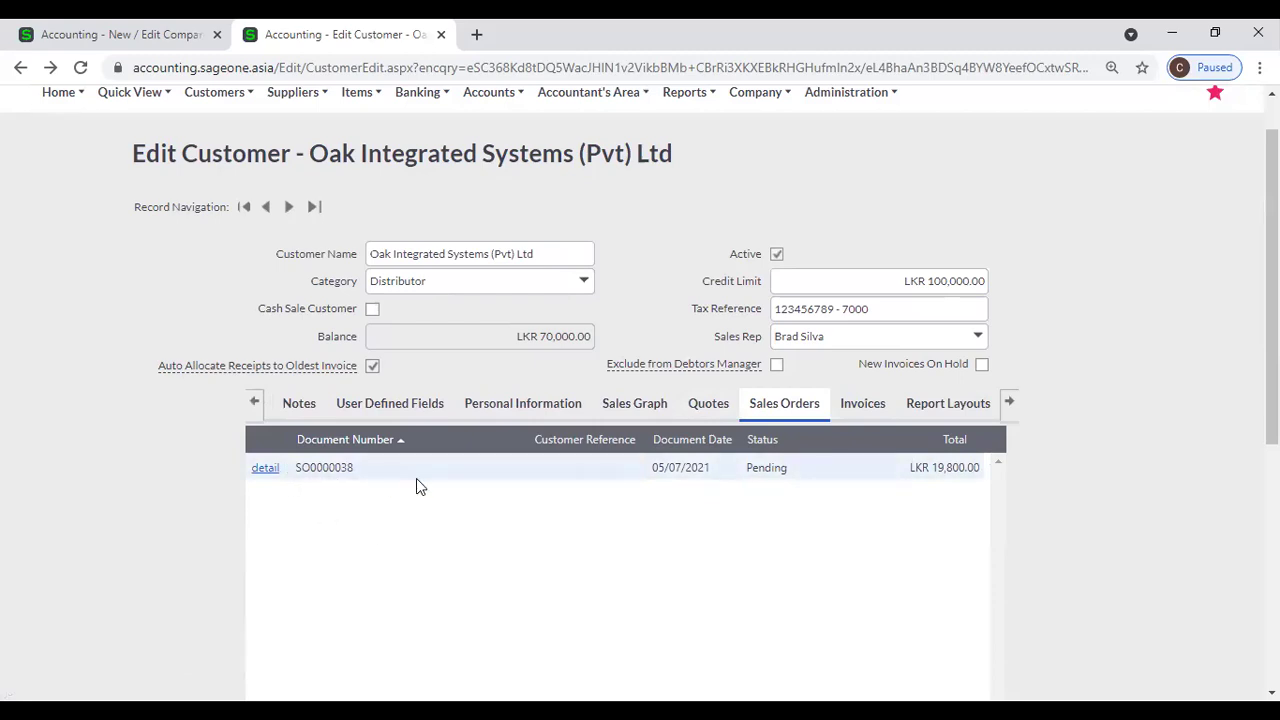
Display the customer's Invoices and include the paid invoices in the list
left_click(848, 408)
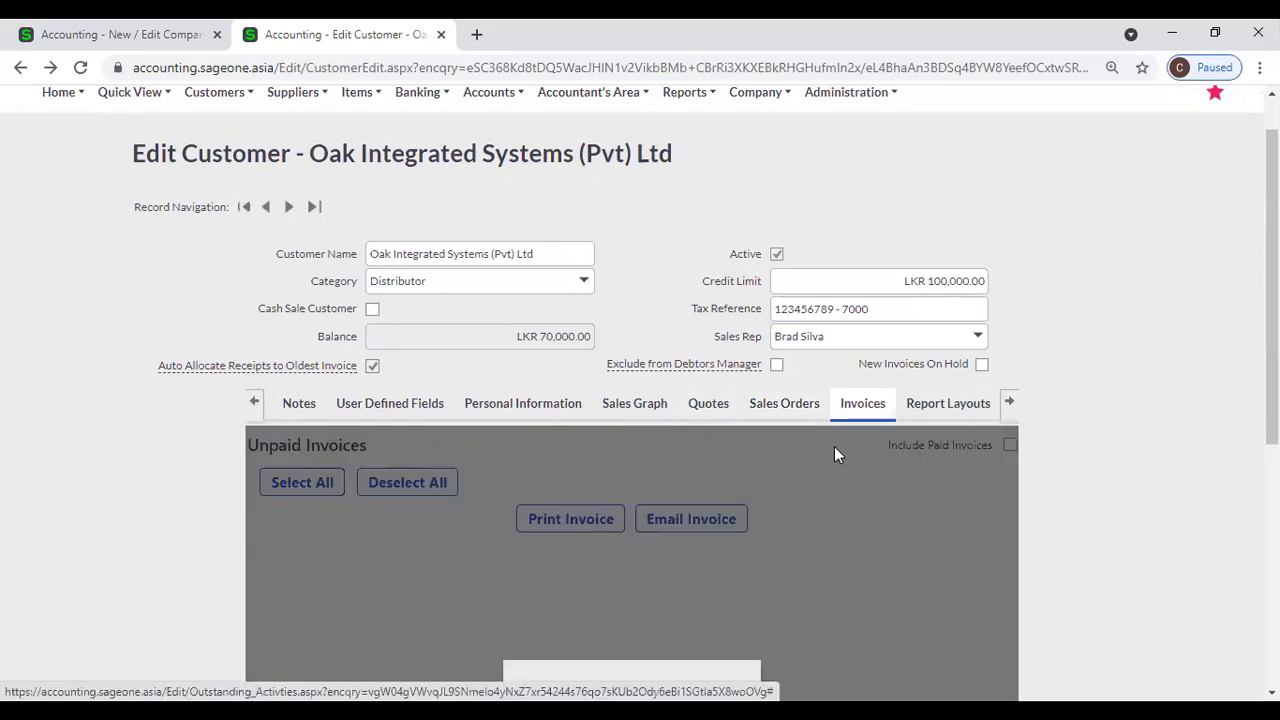
scroll(837, 455, "down", 2)
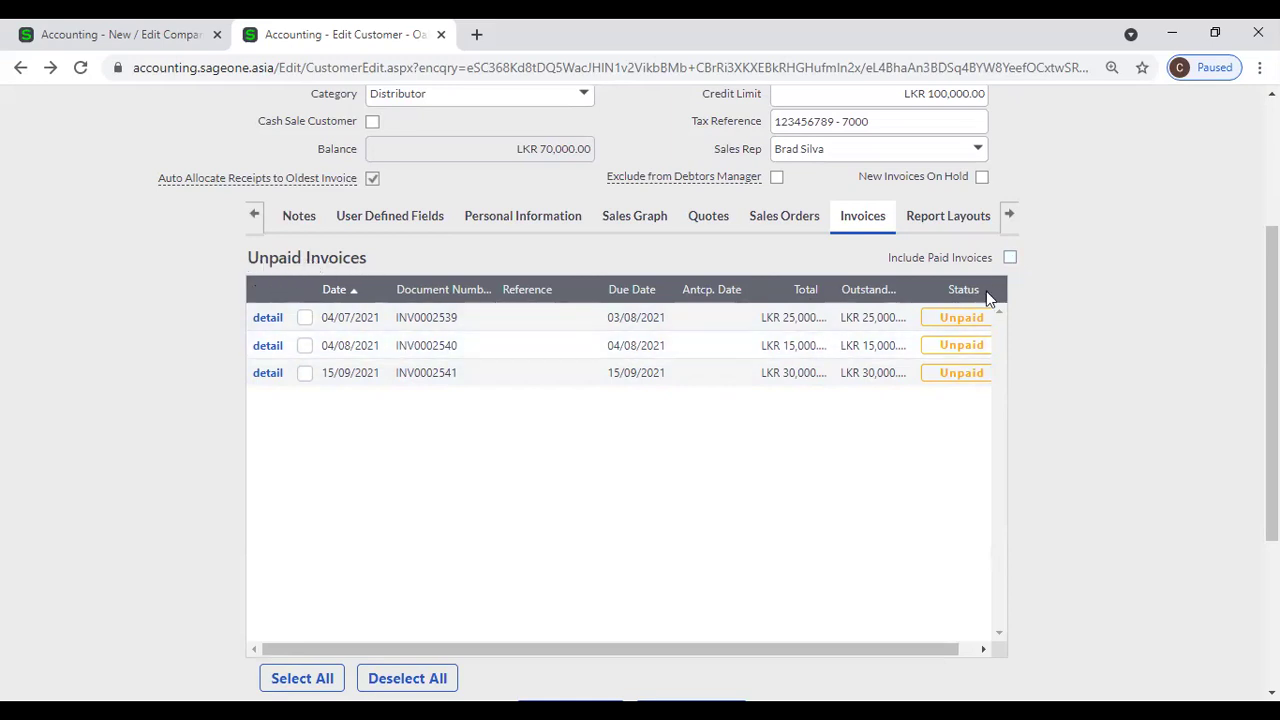
left_click(1010, 258)
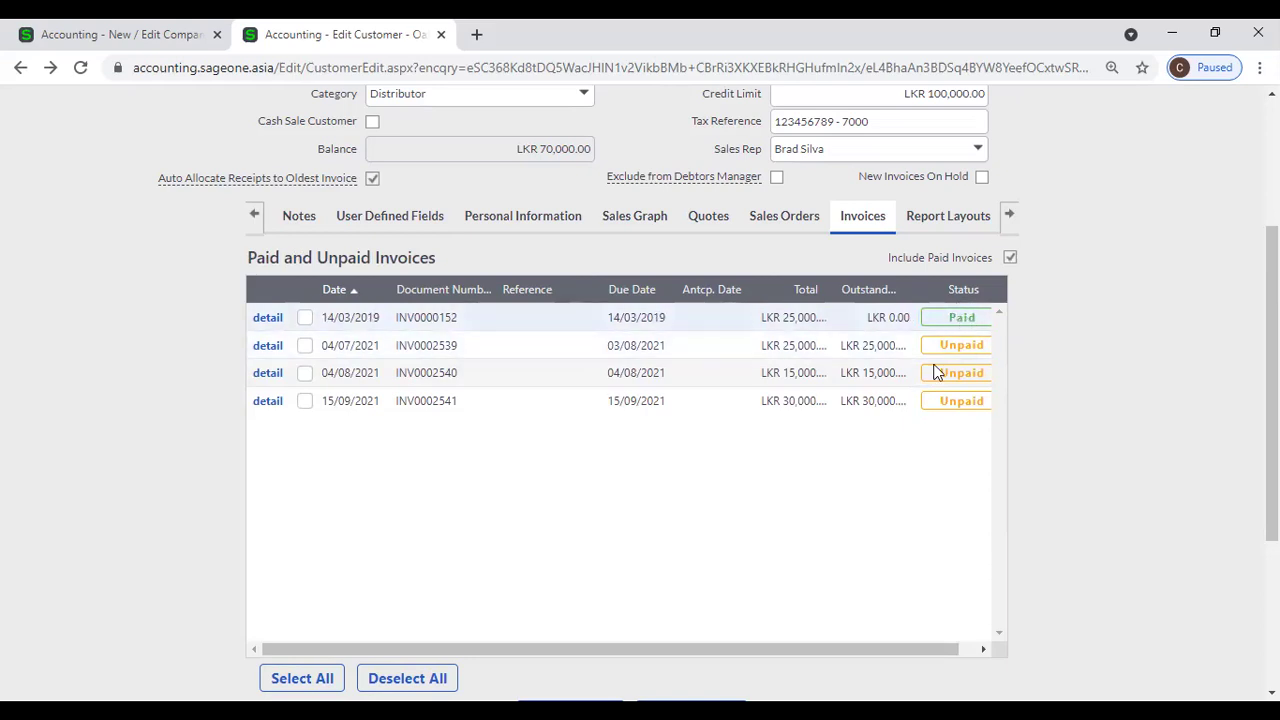
Select the two unpaid invoices dated 04/07/2021 and 04/08/2021 and check the list's Status column
scroll(830, 558, "down", 1)
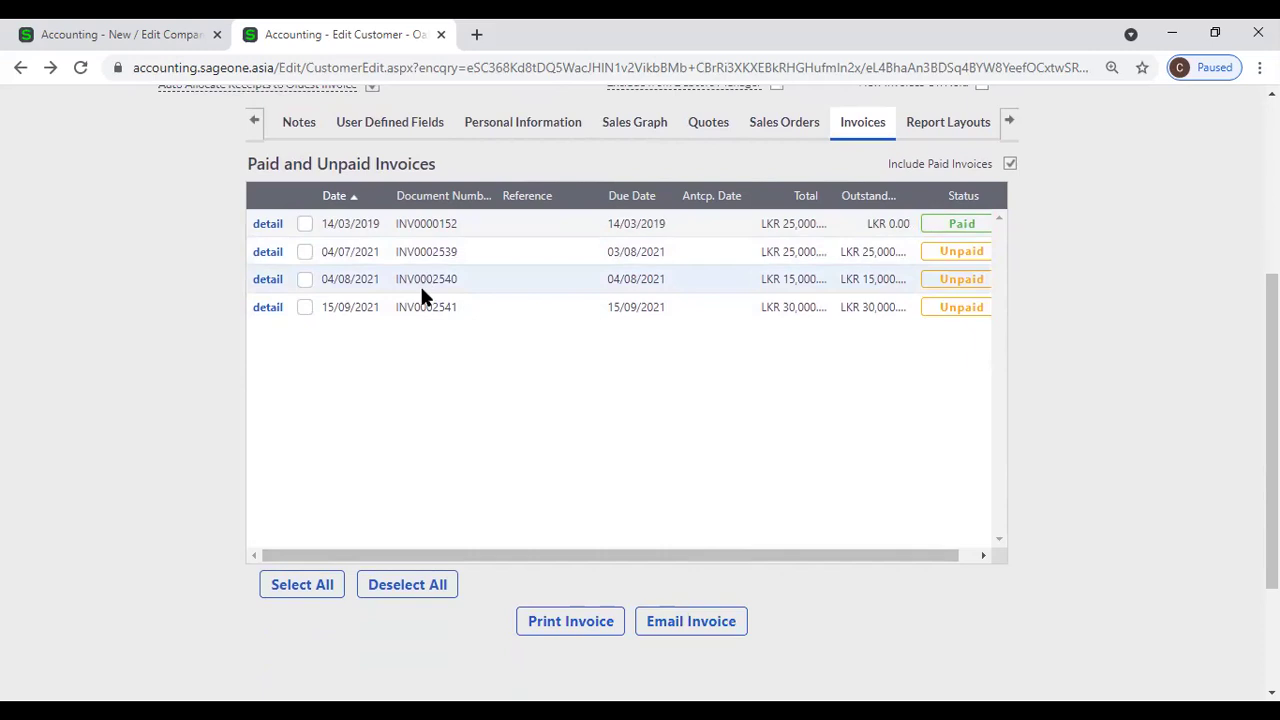
left_click(306, 253)
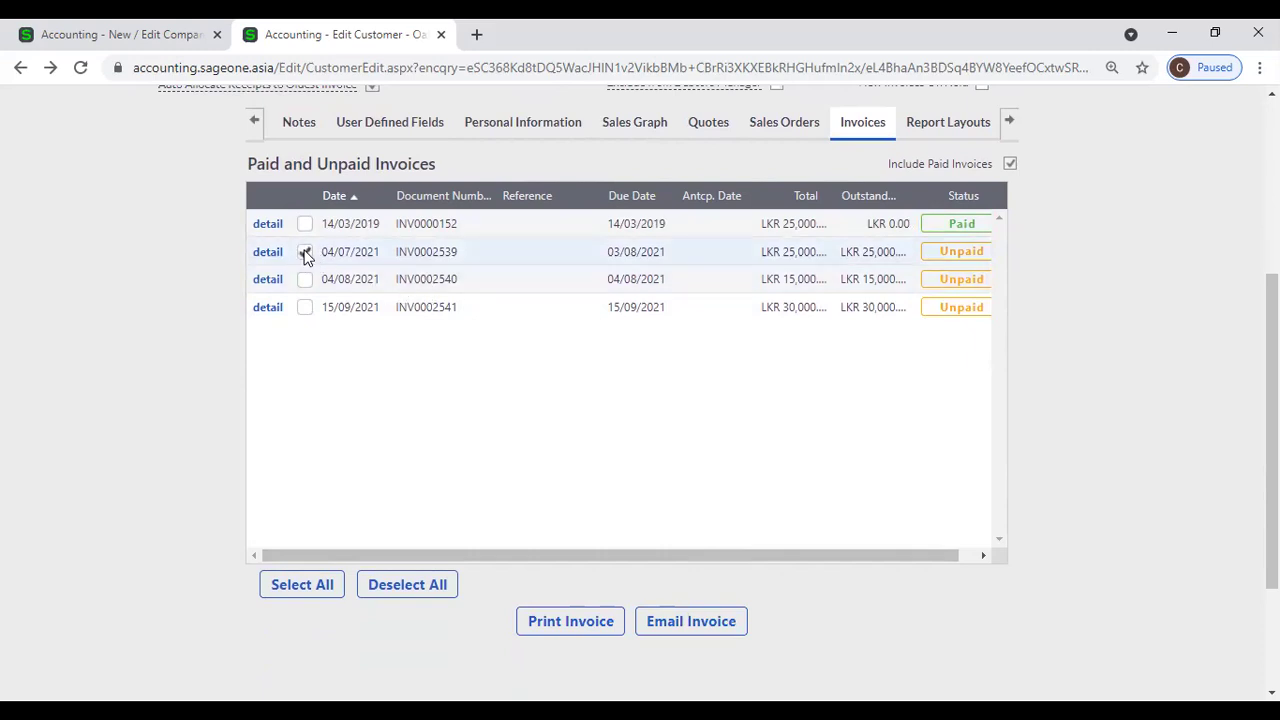
left_click(305, 281)
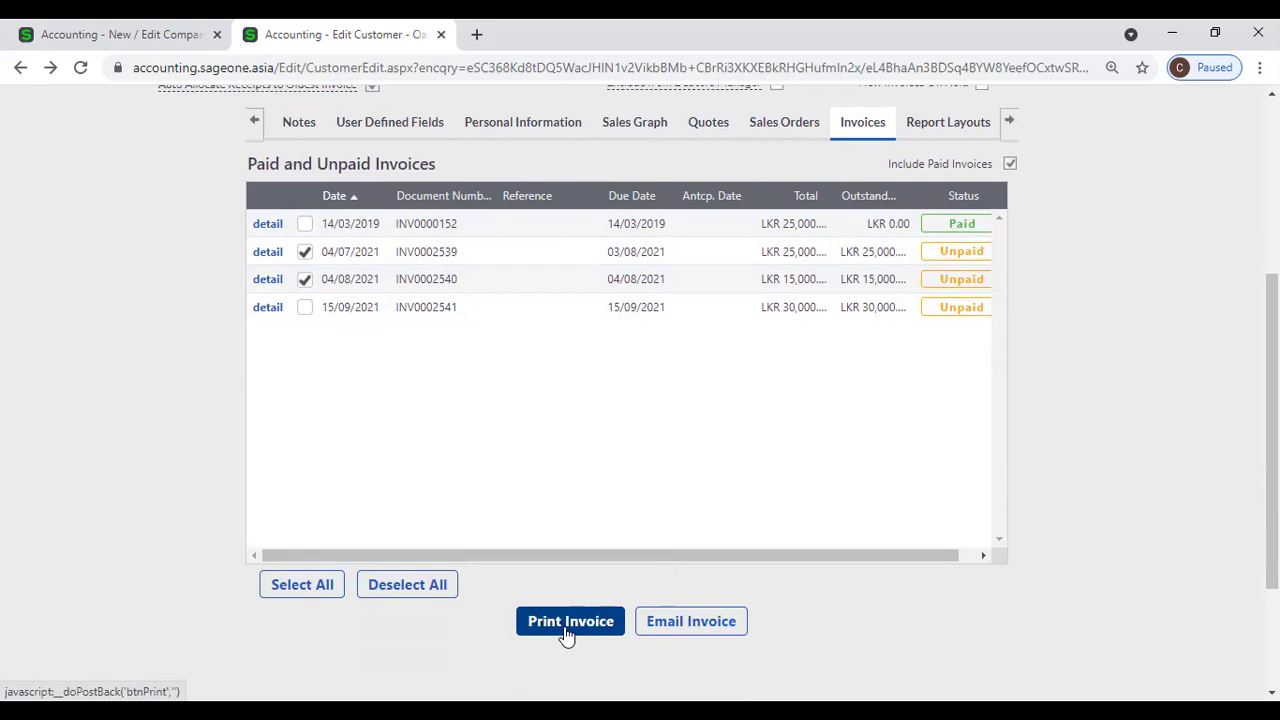
left_click(963, 560)
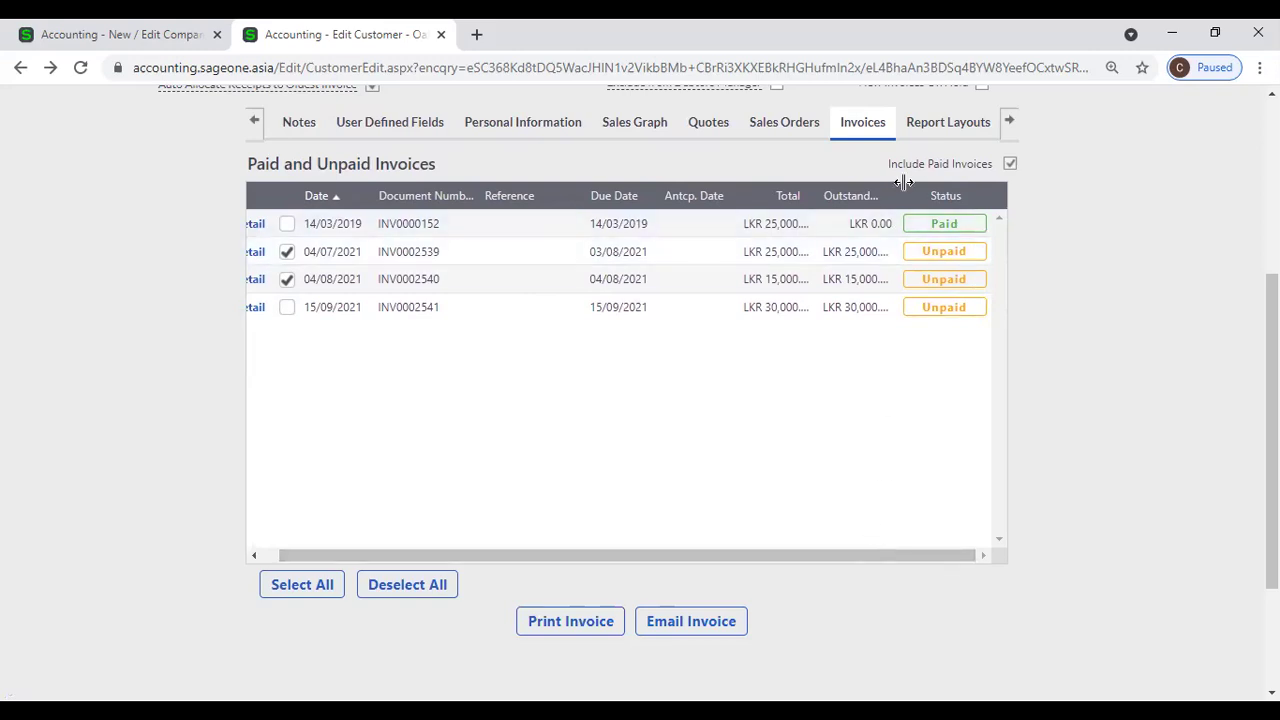
View the customer's Report Layouts and the Invoice and Statement Layouts under Documents and Statements in the Company Settings
left_click(935, 137)
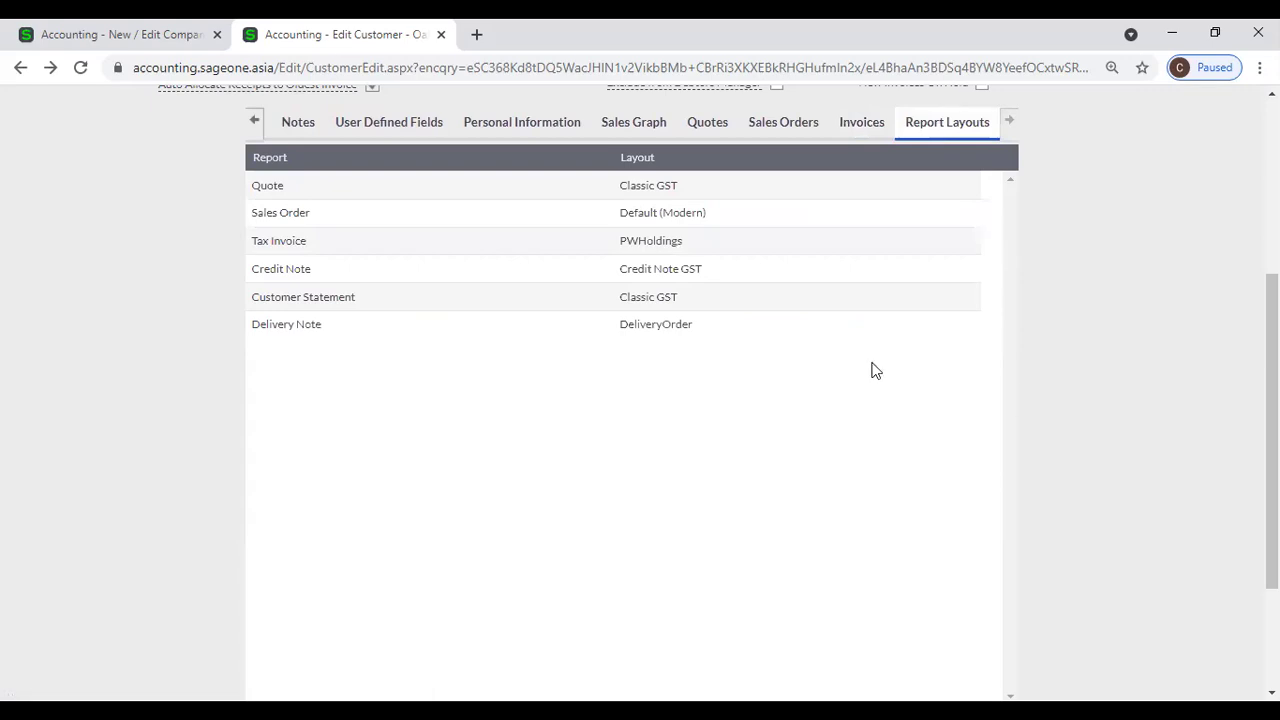
left_click(70, 28)
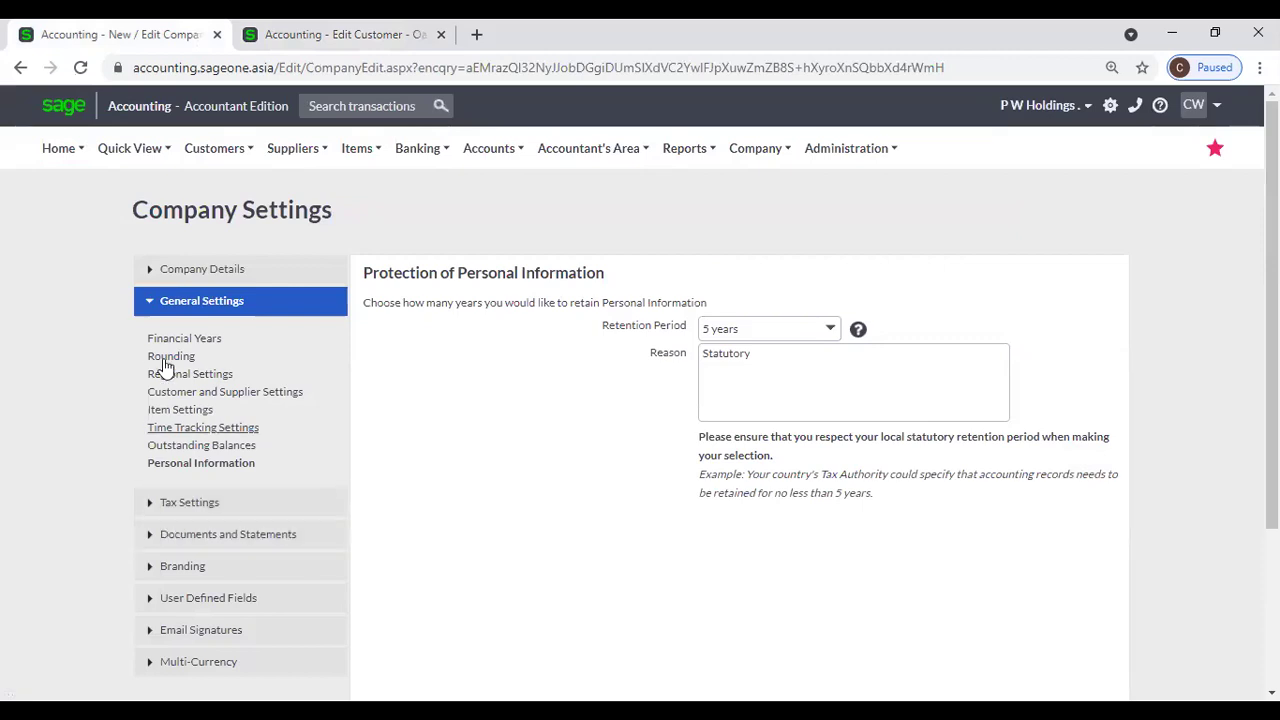
left_click(198, 540)
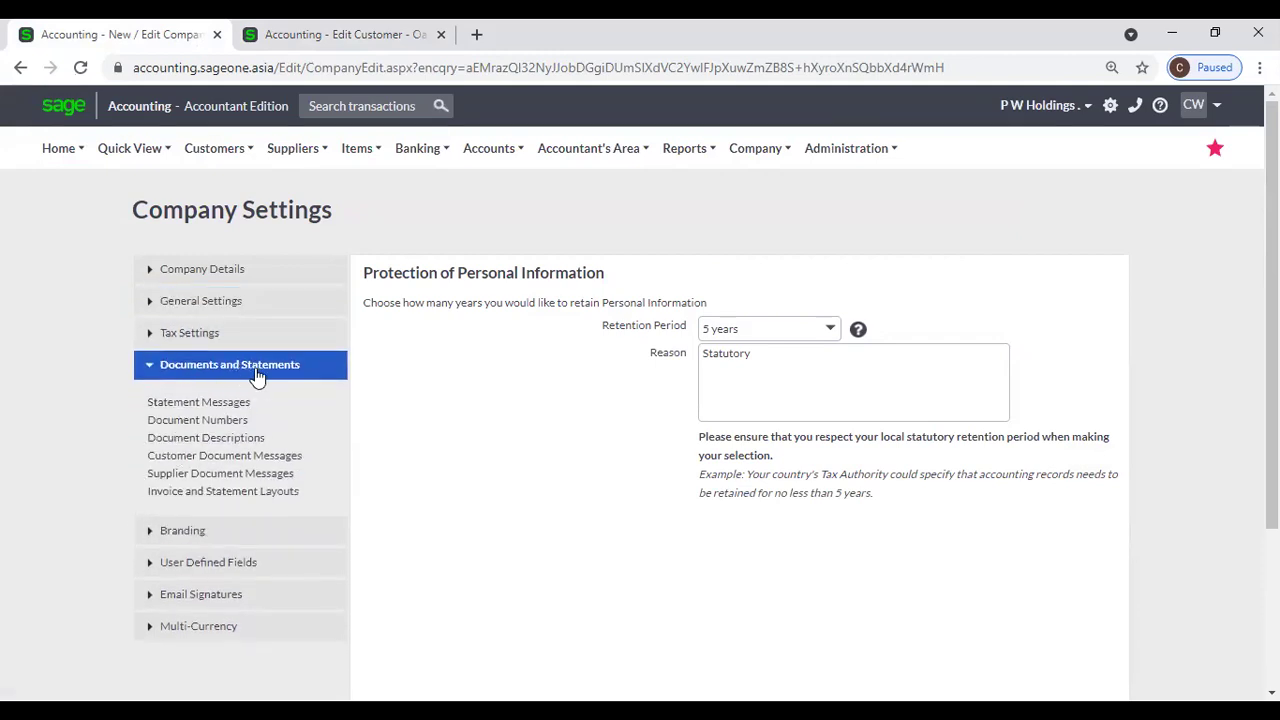
left_click(243, 494)
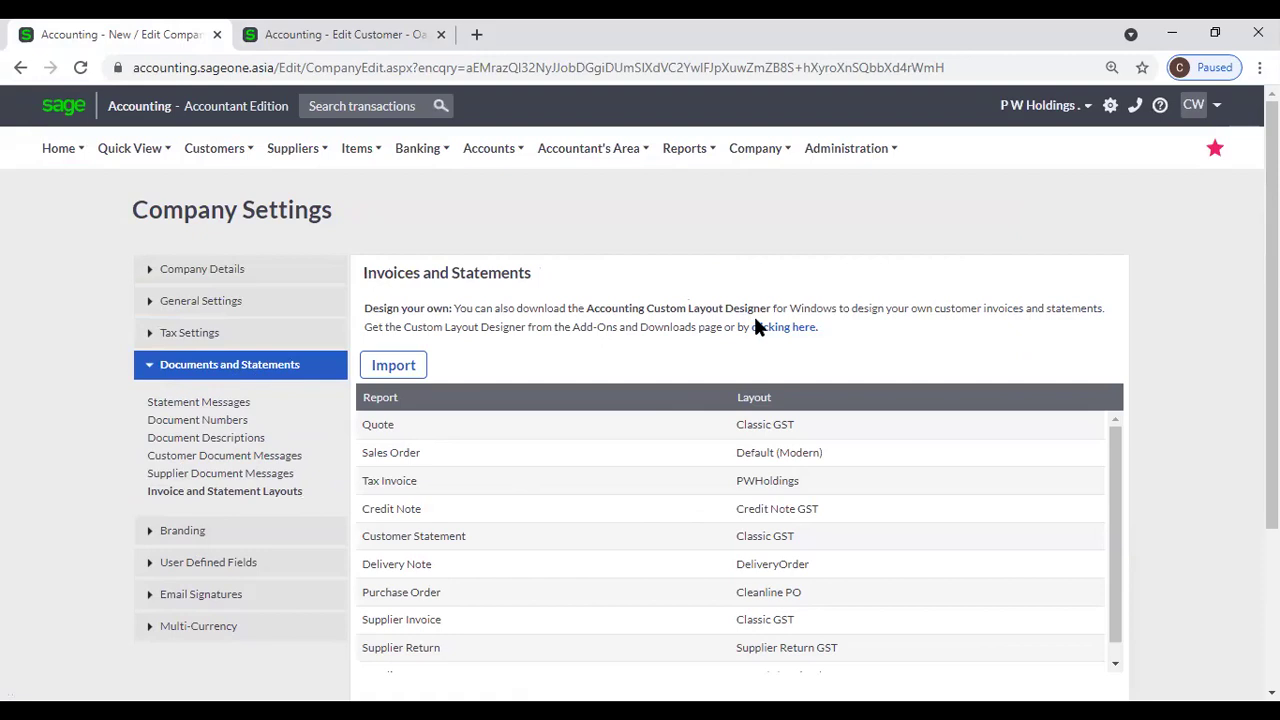
Return to the customer's Report Layouts and inspect the layout options available for the Tax Invoice report, keeping PWHoldings
left_click(285, 45)
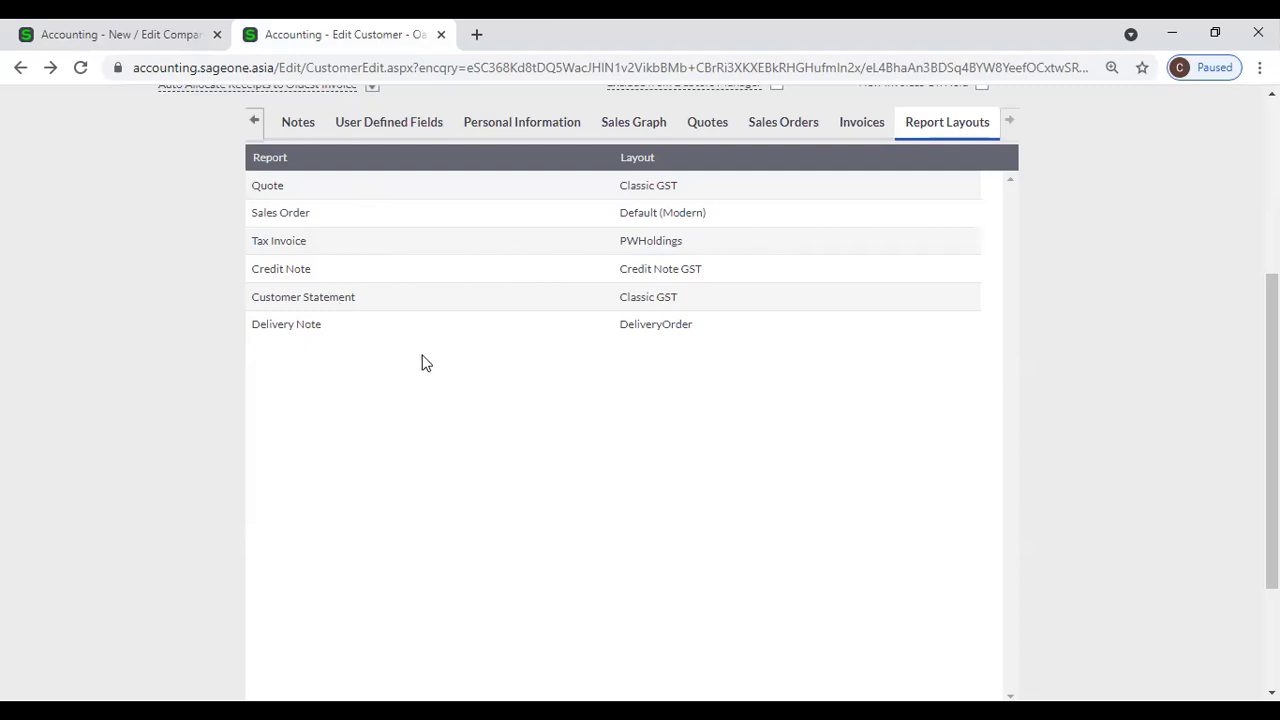
scroll(568, 343, "down", 2)
scroll(568, 358, "up", 4)
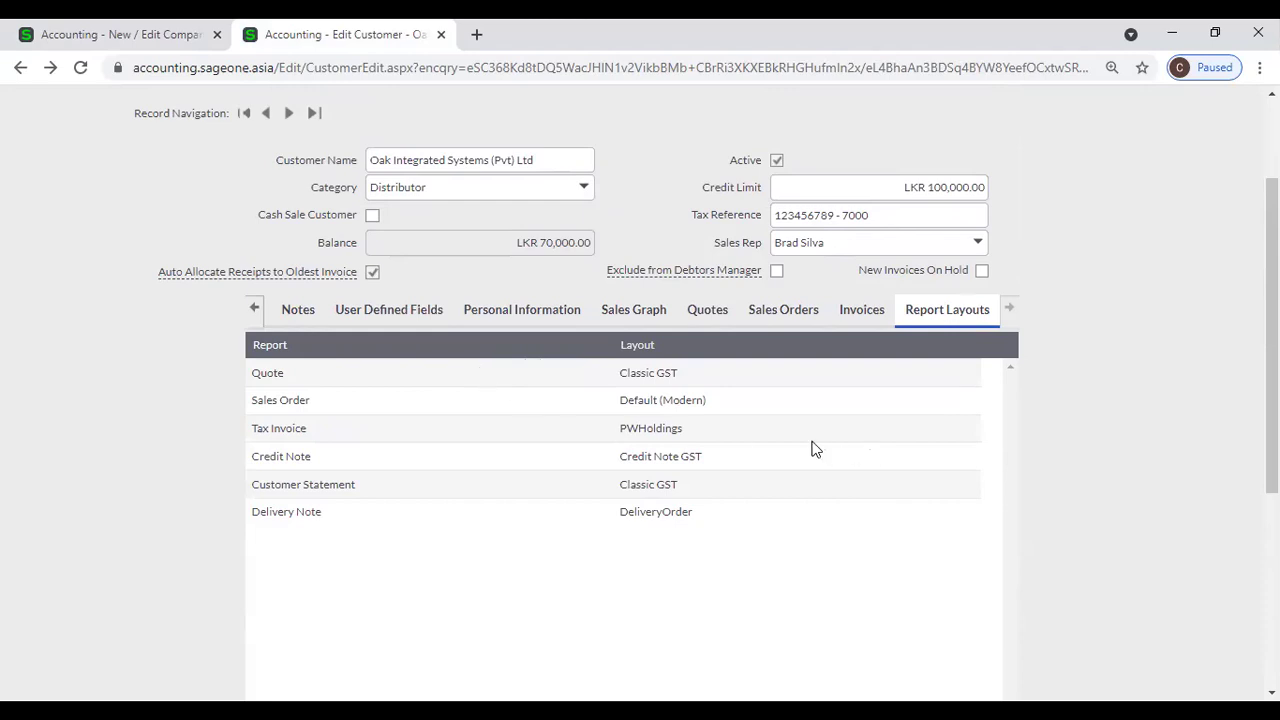
left_click(965, 432)
left_click(970, 430)
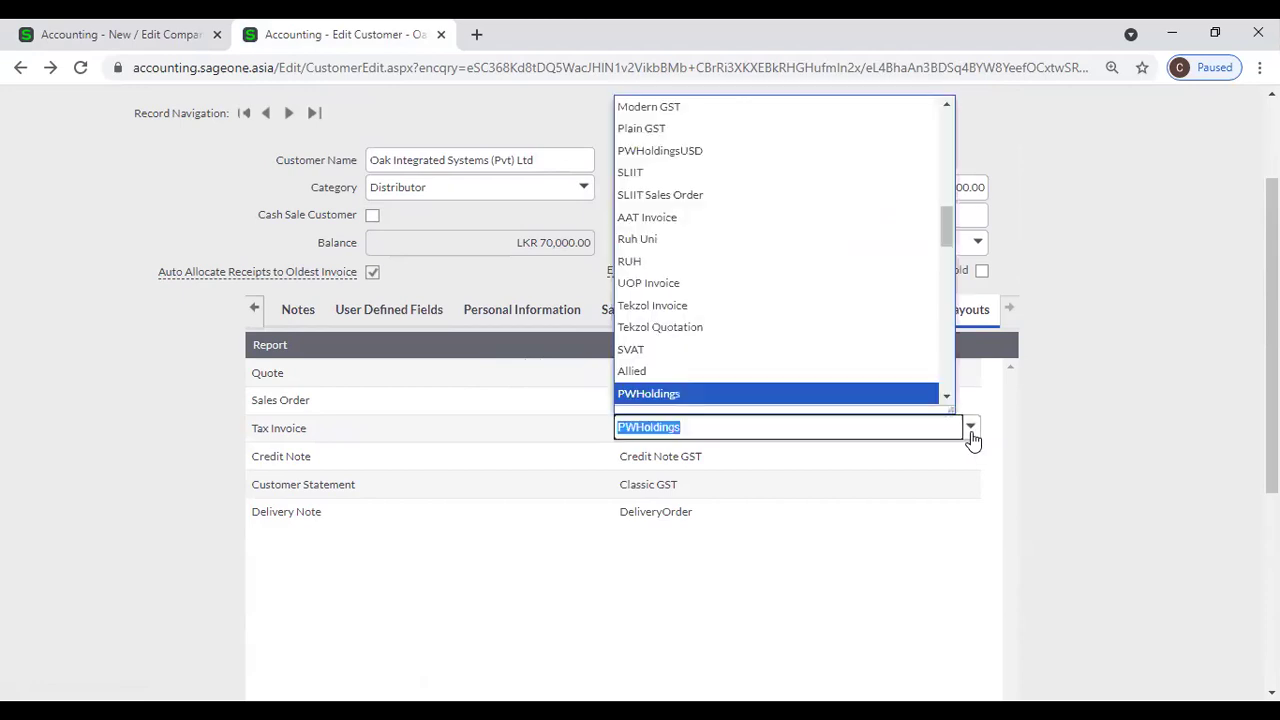
left_click(971, 436)
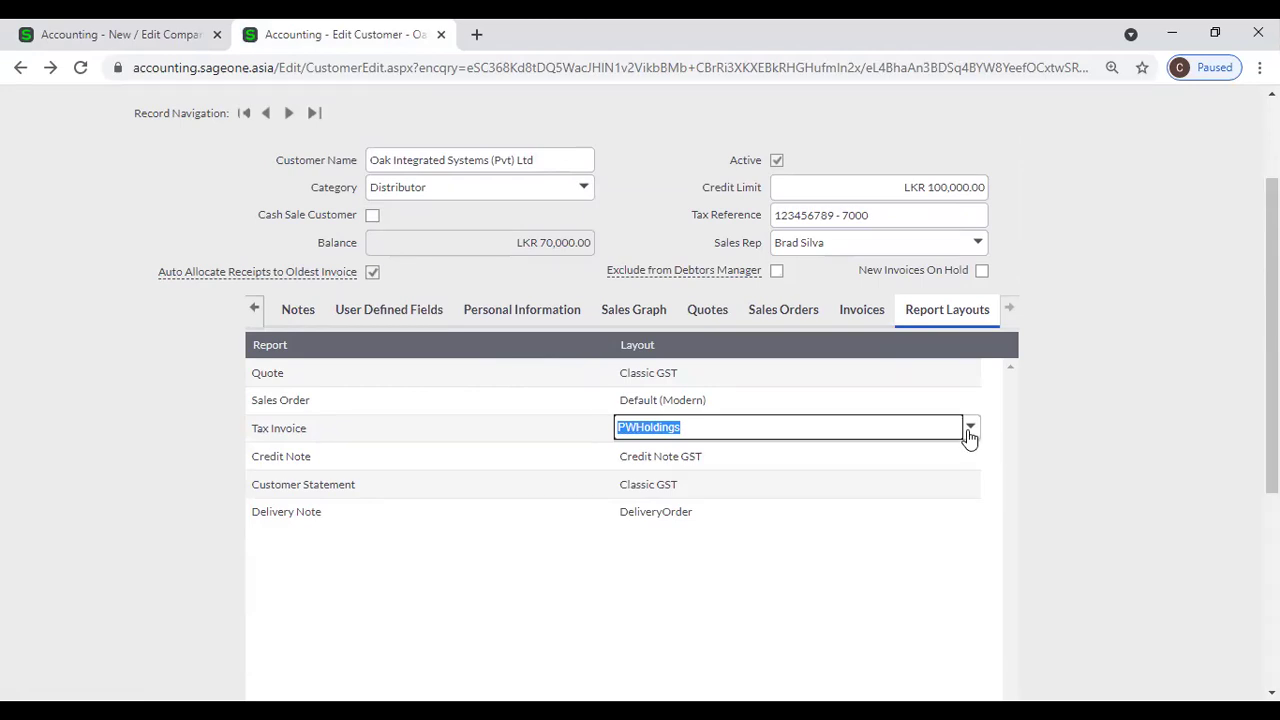
scroll(508, 345, "up", 3)
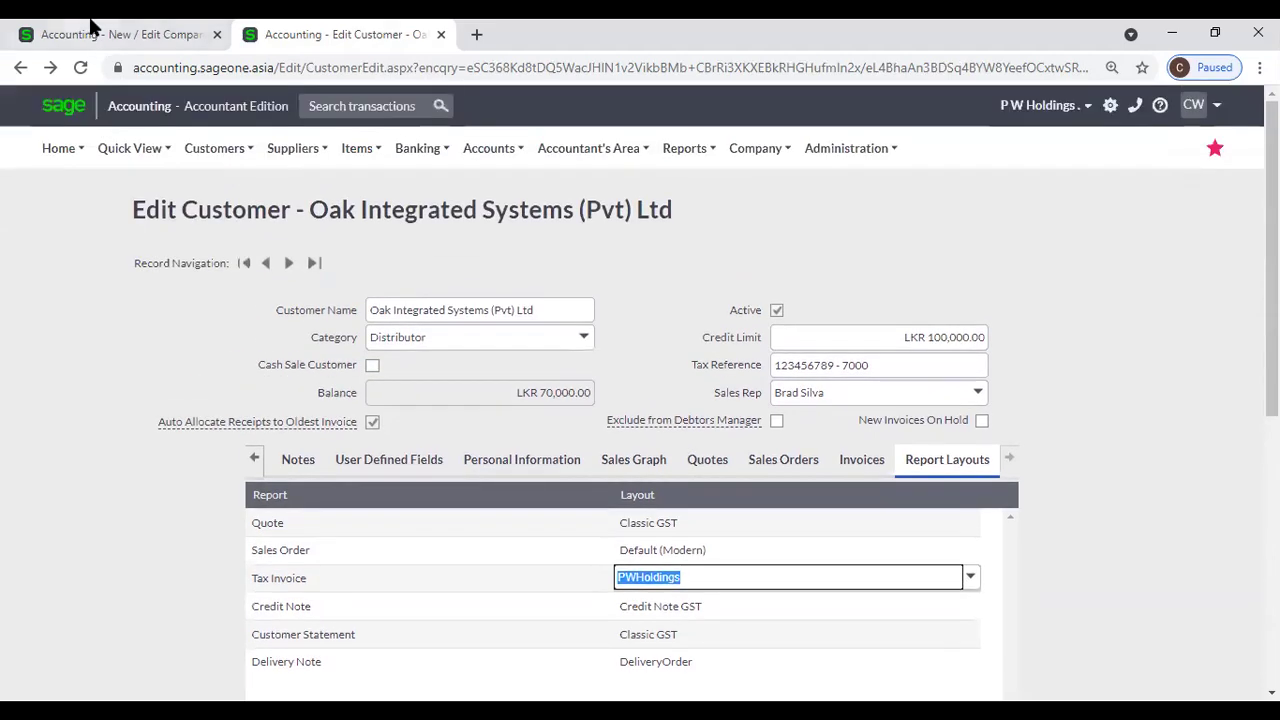
Open the Tax Invoice layout for editing in the Company Settings' Invoices and Statements, and go back to the customer's Report Layouts
left_click(100, 30)
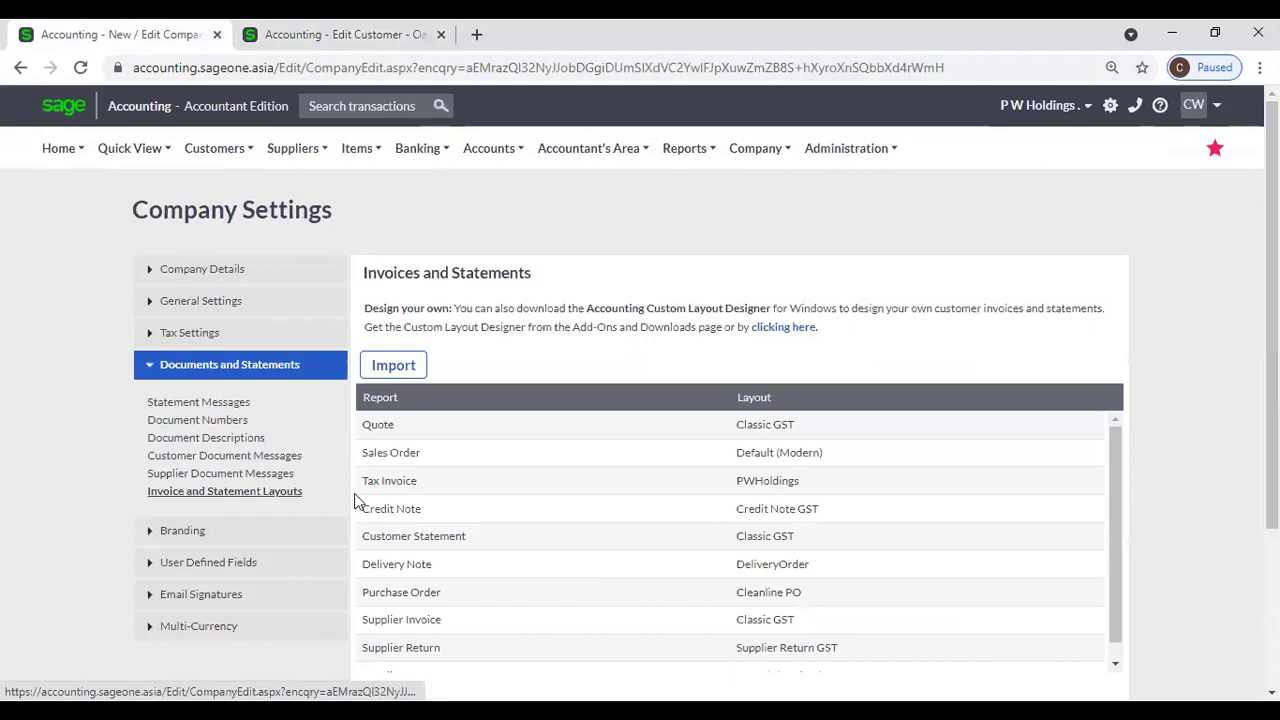
left_click(780, 488)
left_click(780, 488)
left_click(1170, 503)
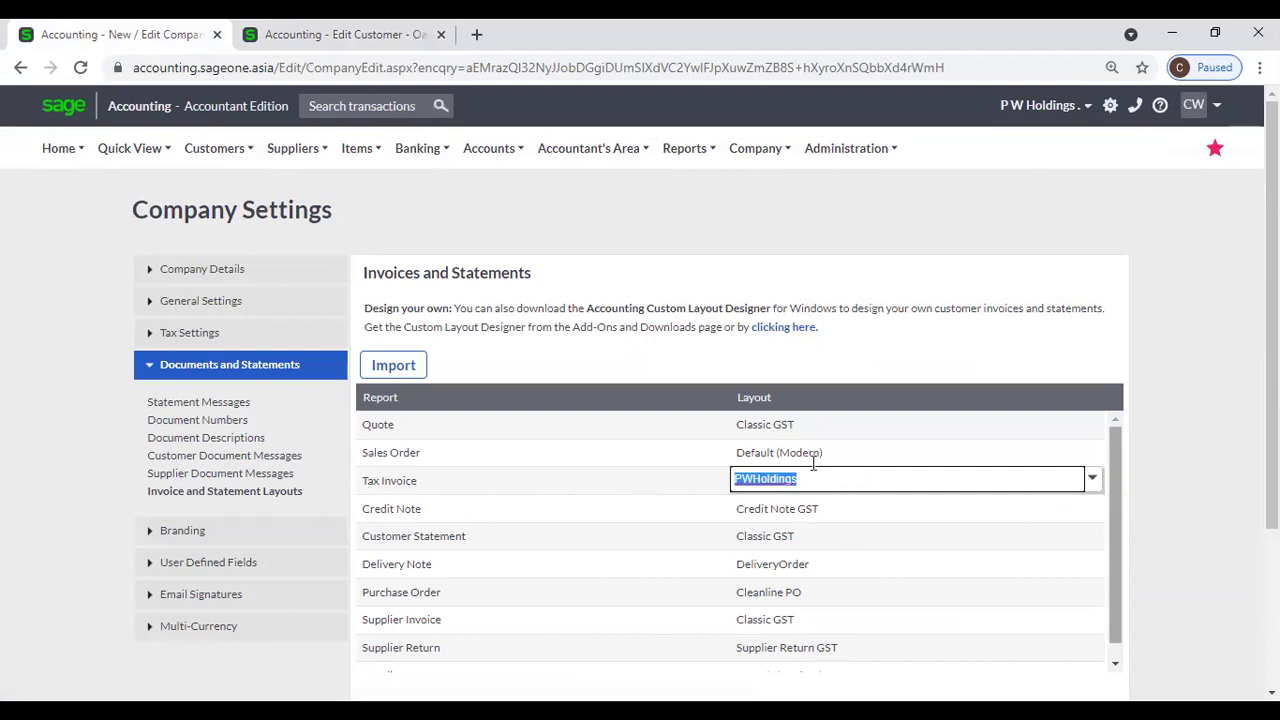
left_click(302, 50)
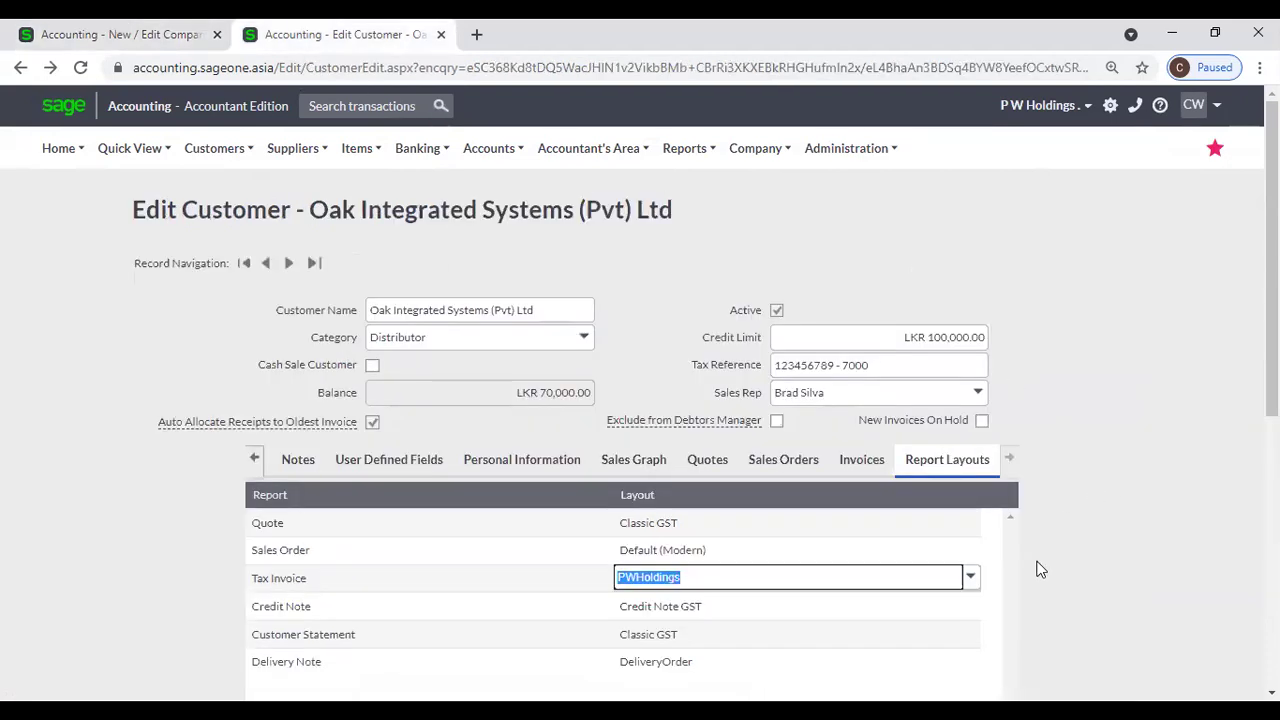
Compare the Tax Invoice layout in the customer's Report Layouts with the one in the Company Settings' Invoice and Statement Layouts
left_click(1149, 590)
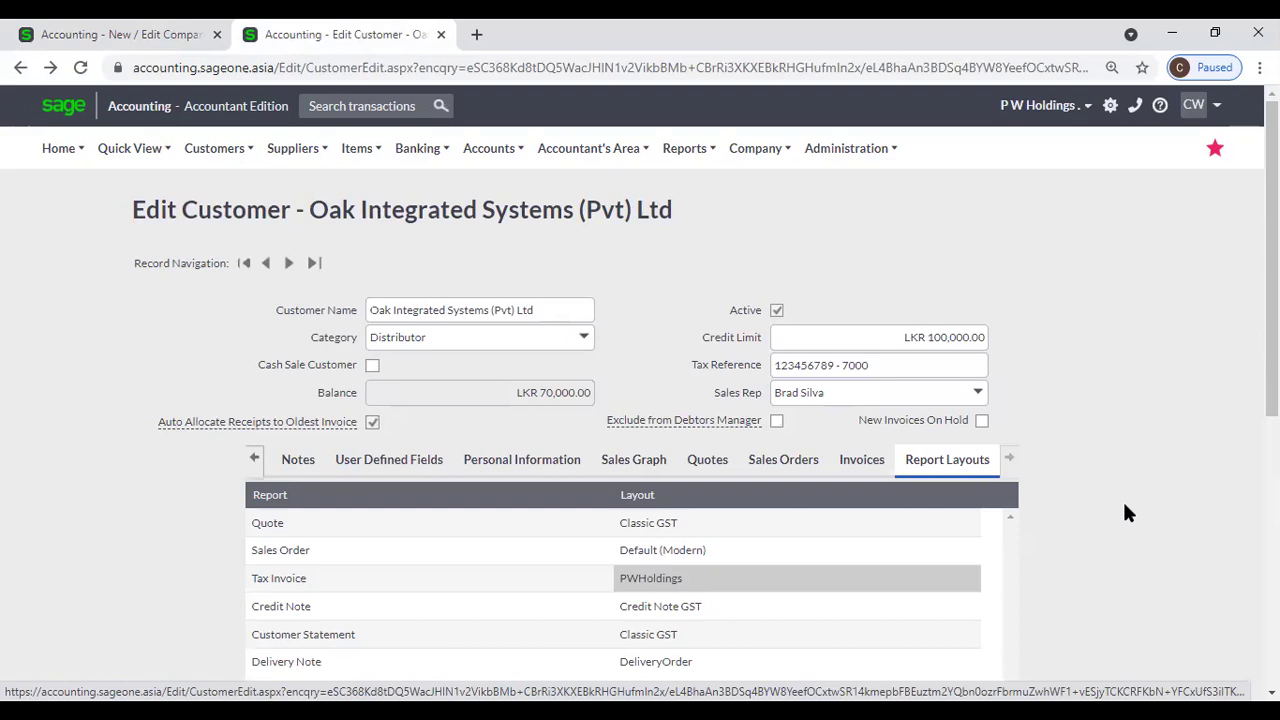
left_click(137, 35)
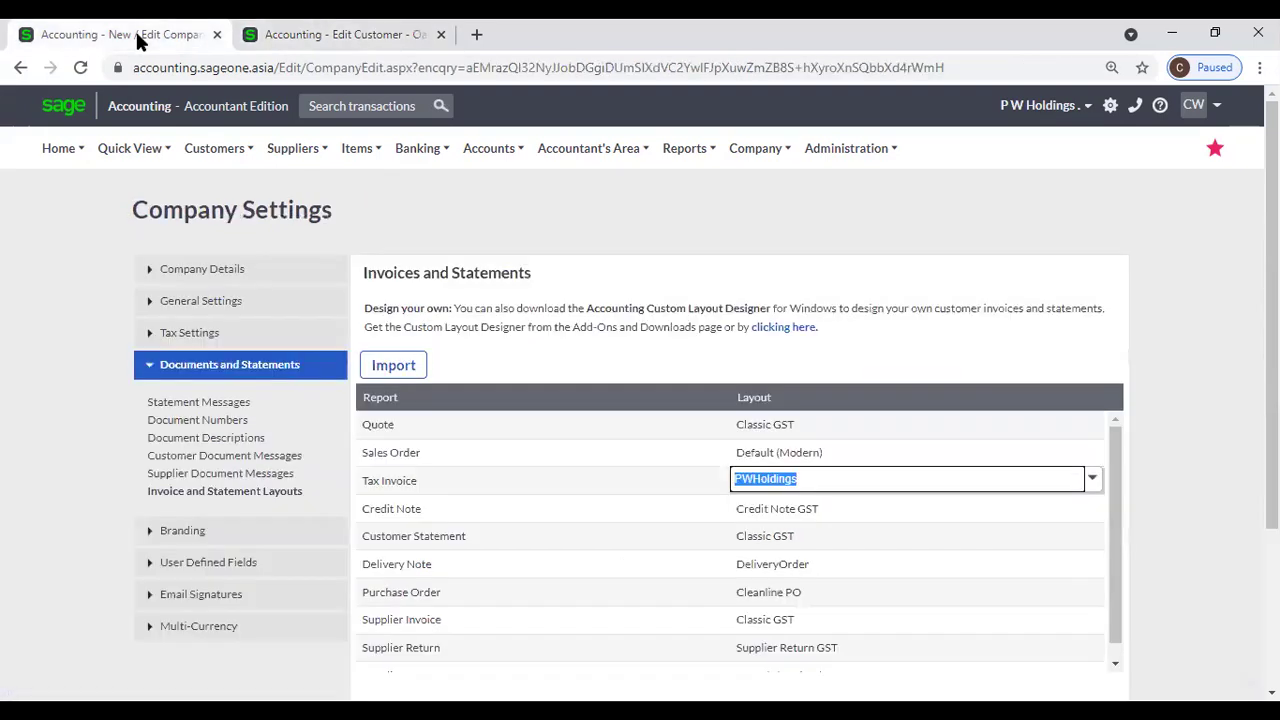
left_click(205, 499)
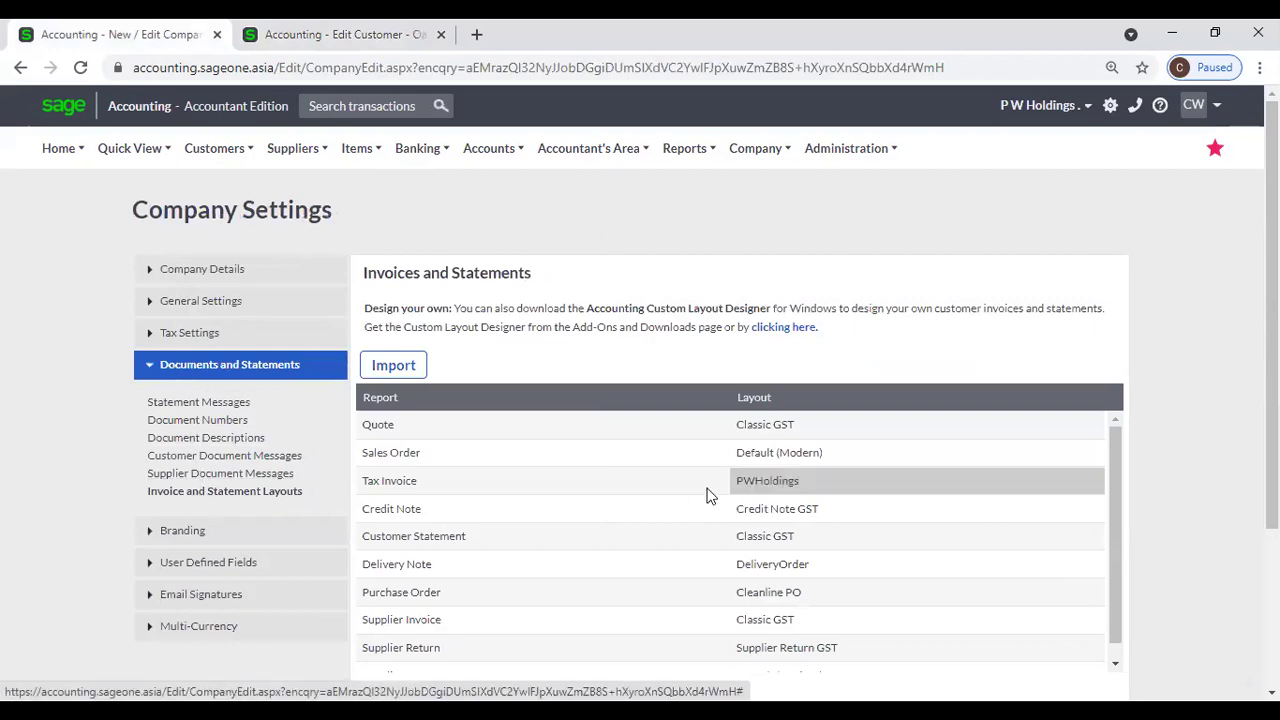
left_click(843, 481)
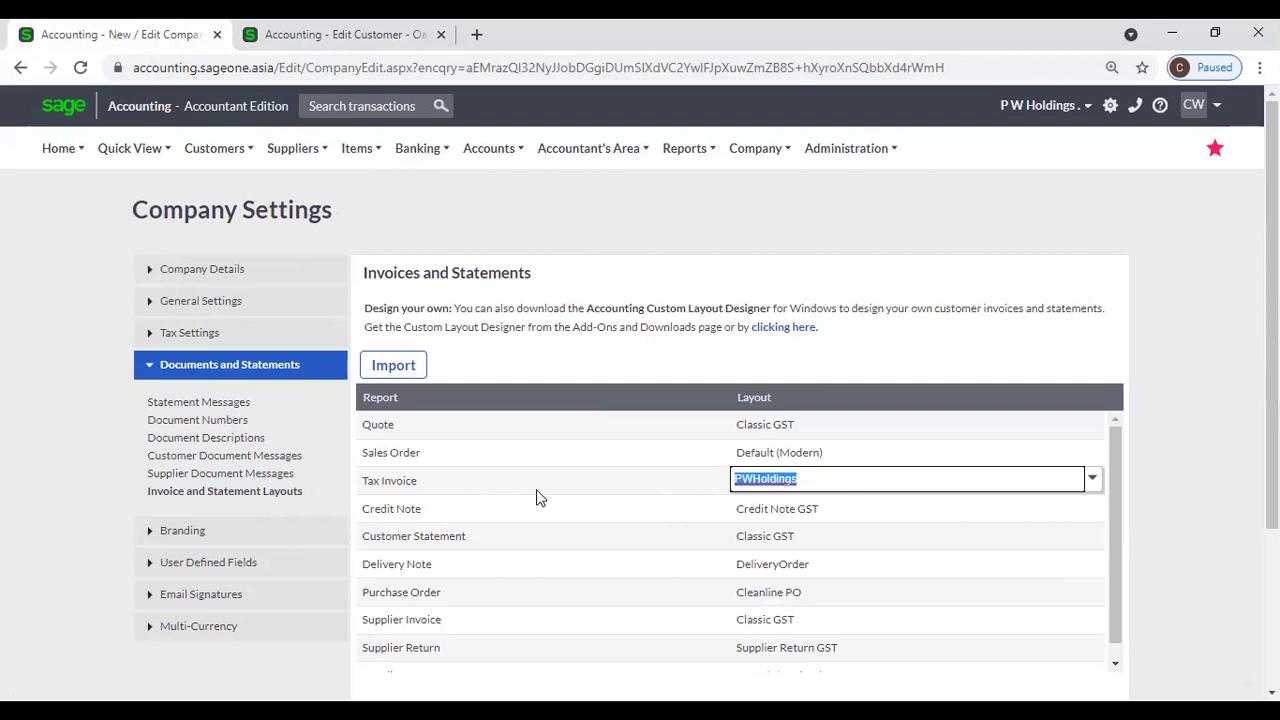
left_click(304, 40)
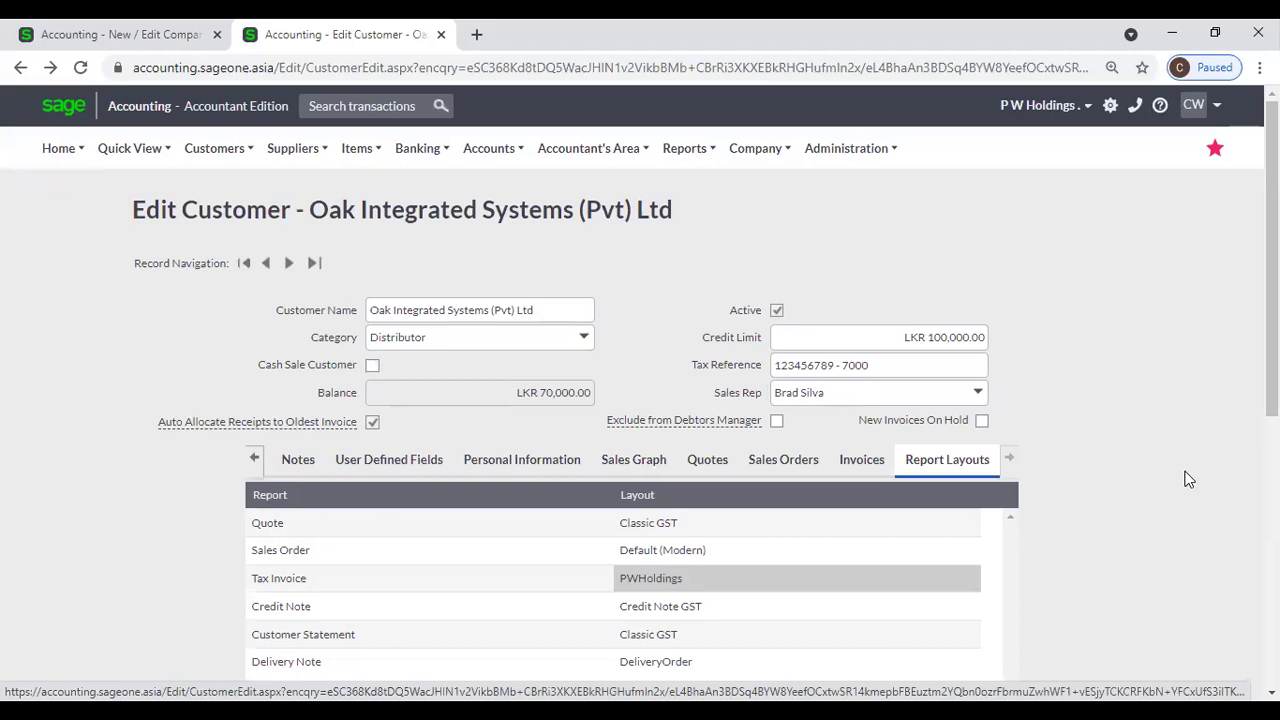
left_click(965, 577)
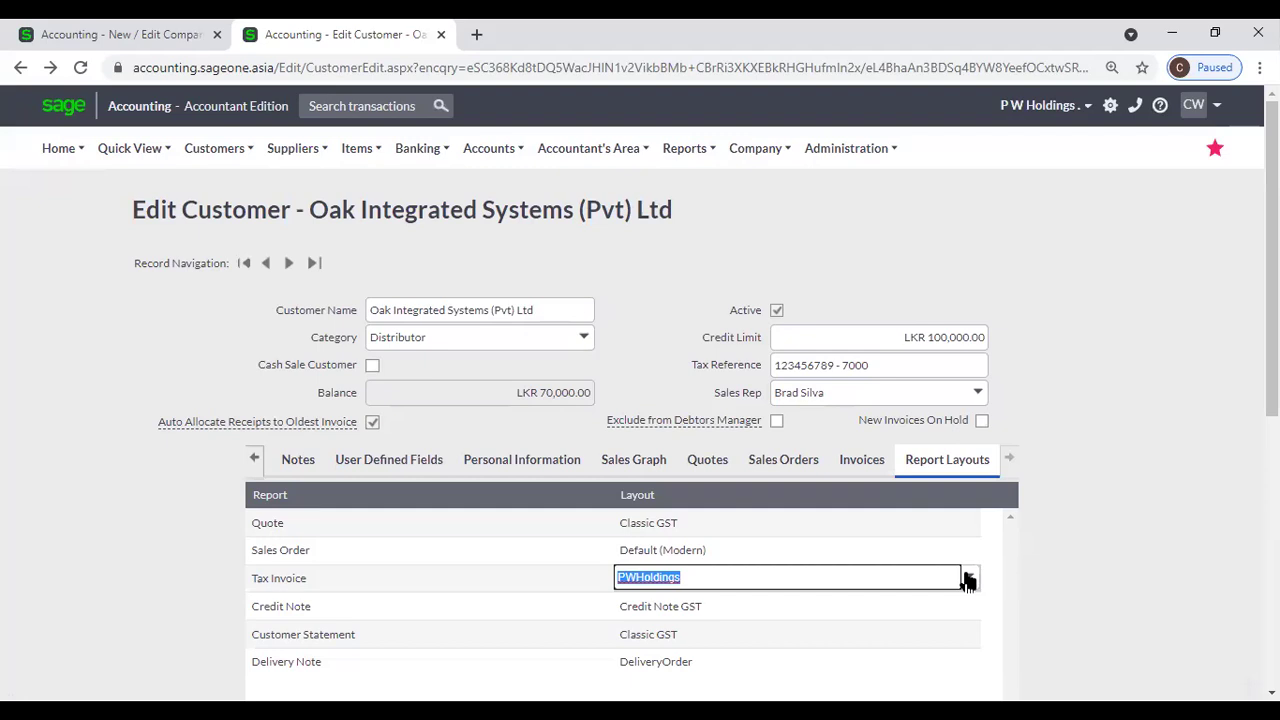
left_click(150, 34)
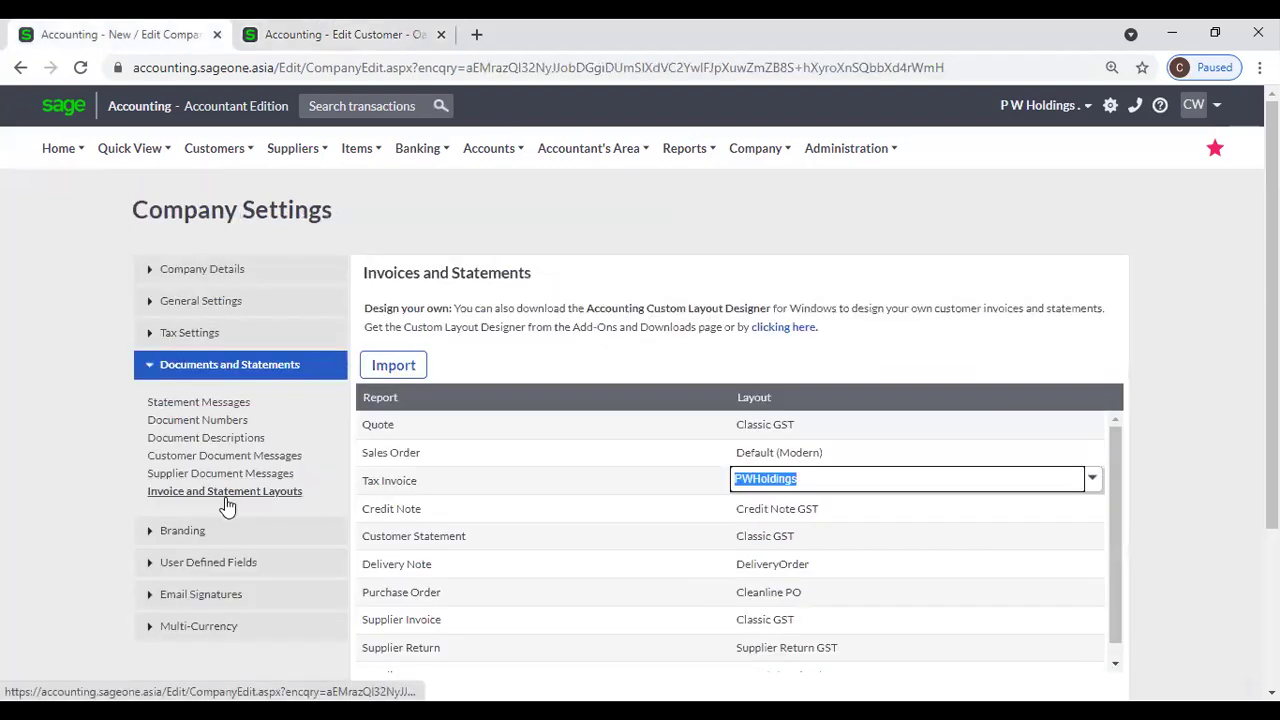
left_click(287, 50)
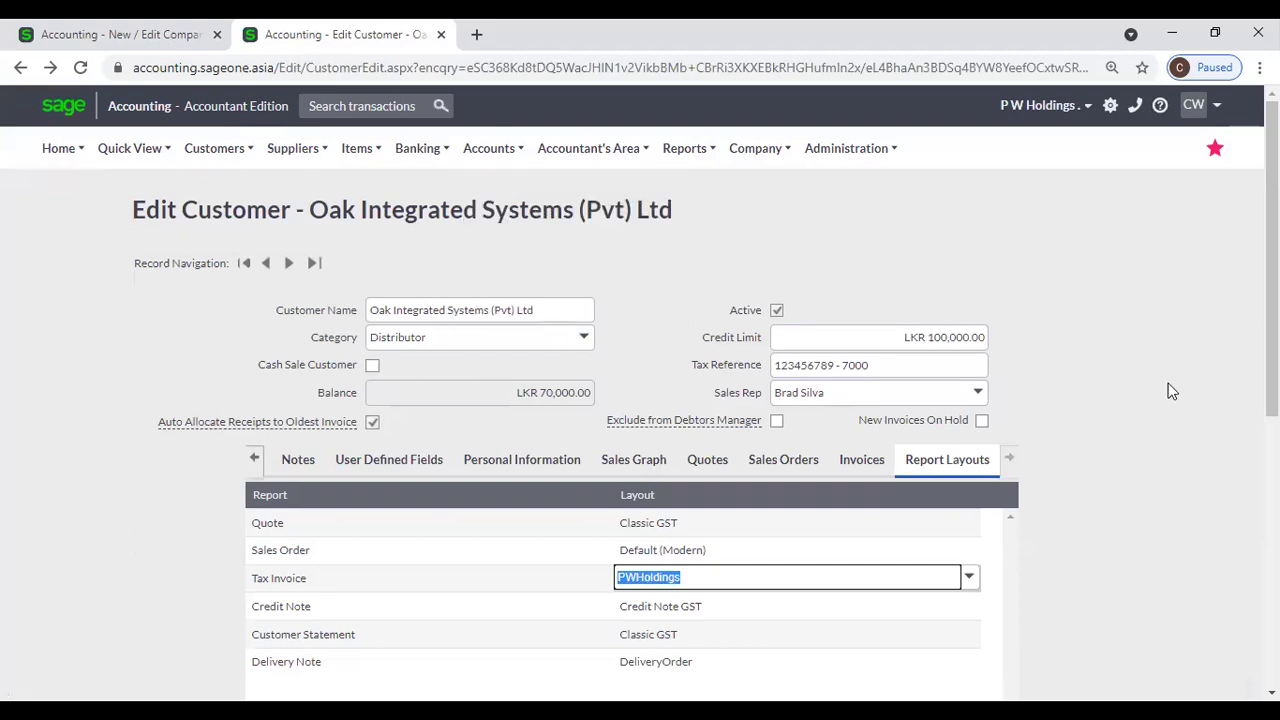
Check the save options at the end of the customer record and return to its Details section
scroll(1172, 391, "down", 2)
scroll(1008, 450, "down", 2)
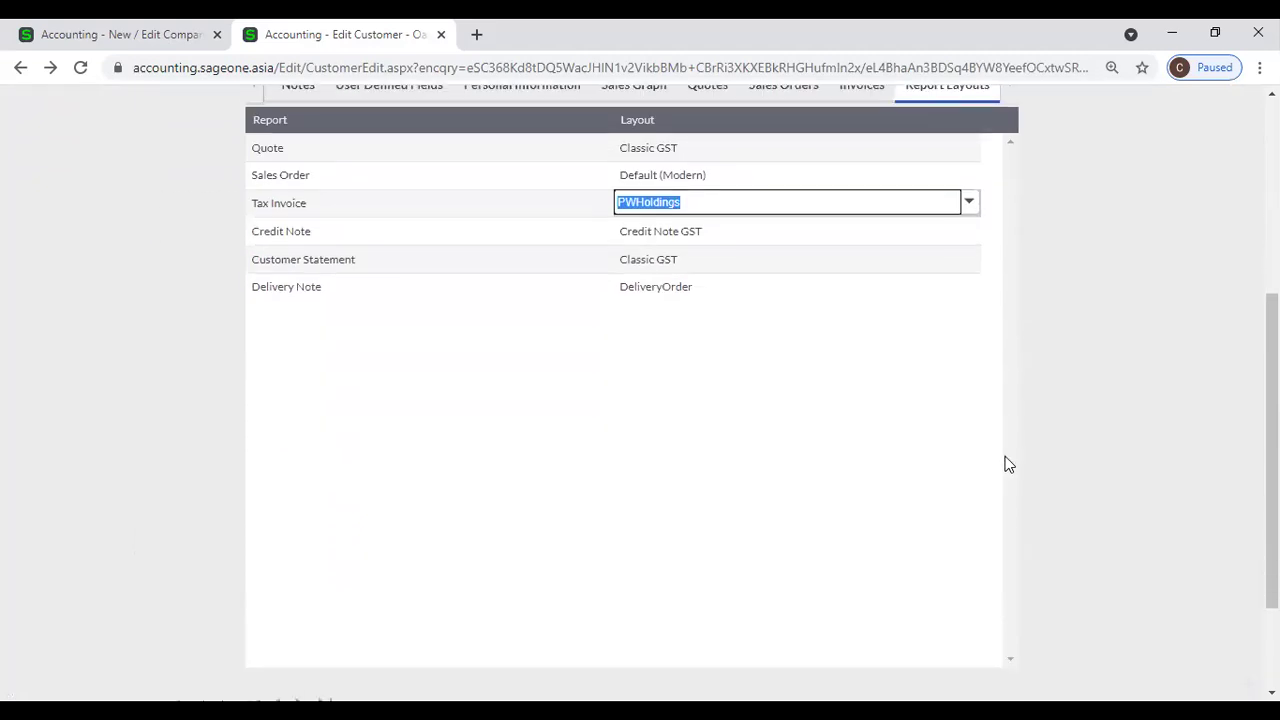
scroll(1008, 464, "down", 2)
scroll(768, 411, "up", 1)
scroll(770, 411, "down", 1)
left_click(572, 583)
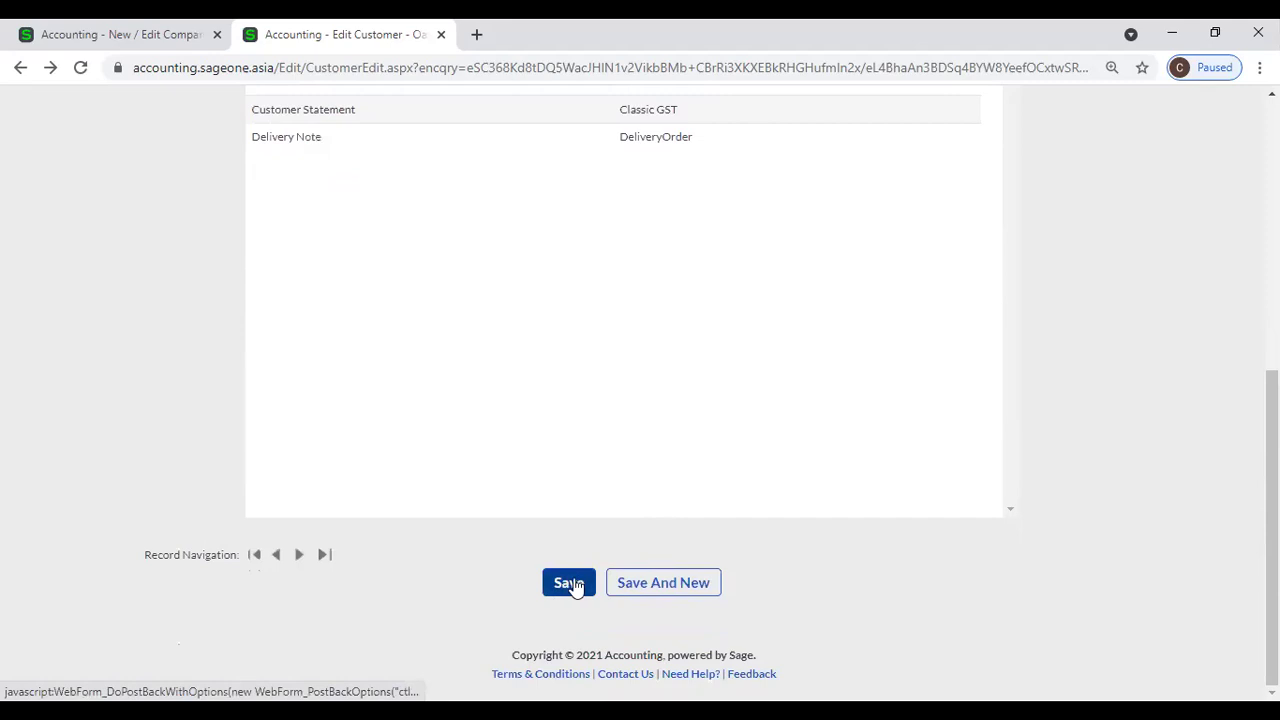
scroll(906, 434, "up", 5)
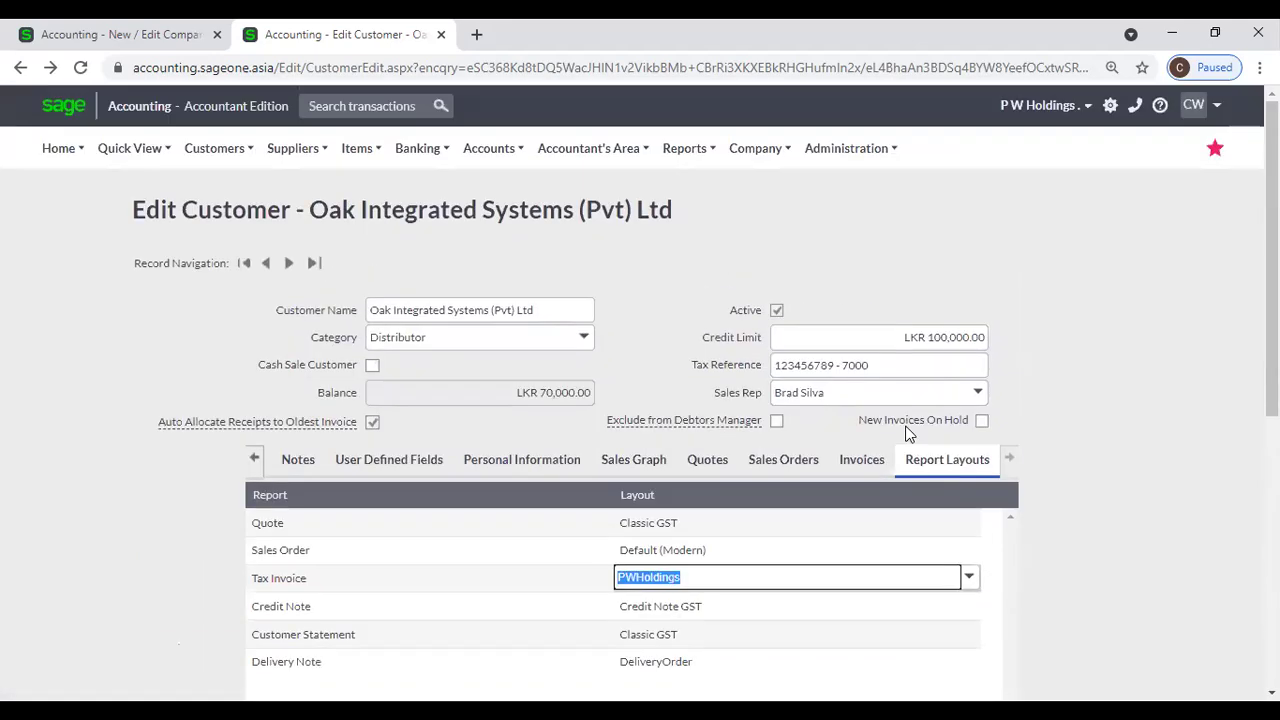
left_click(256, 460)
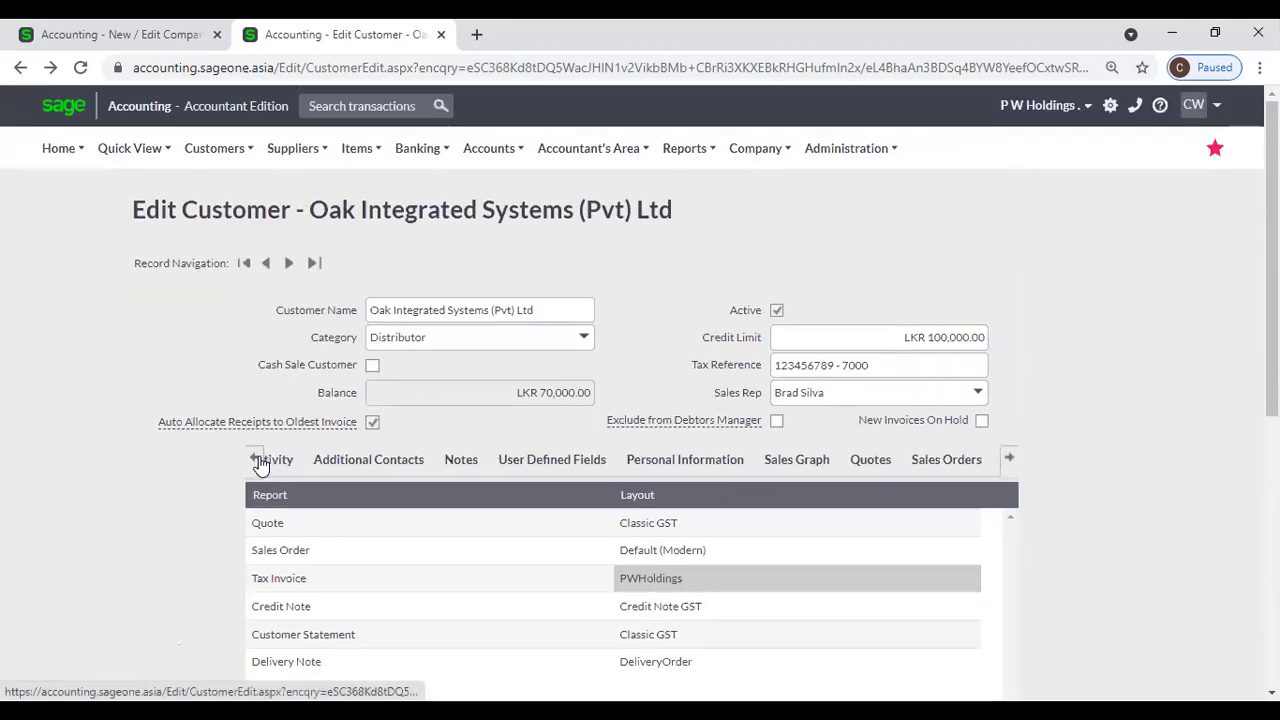
left_click(288, 460)
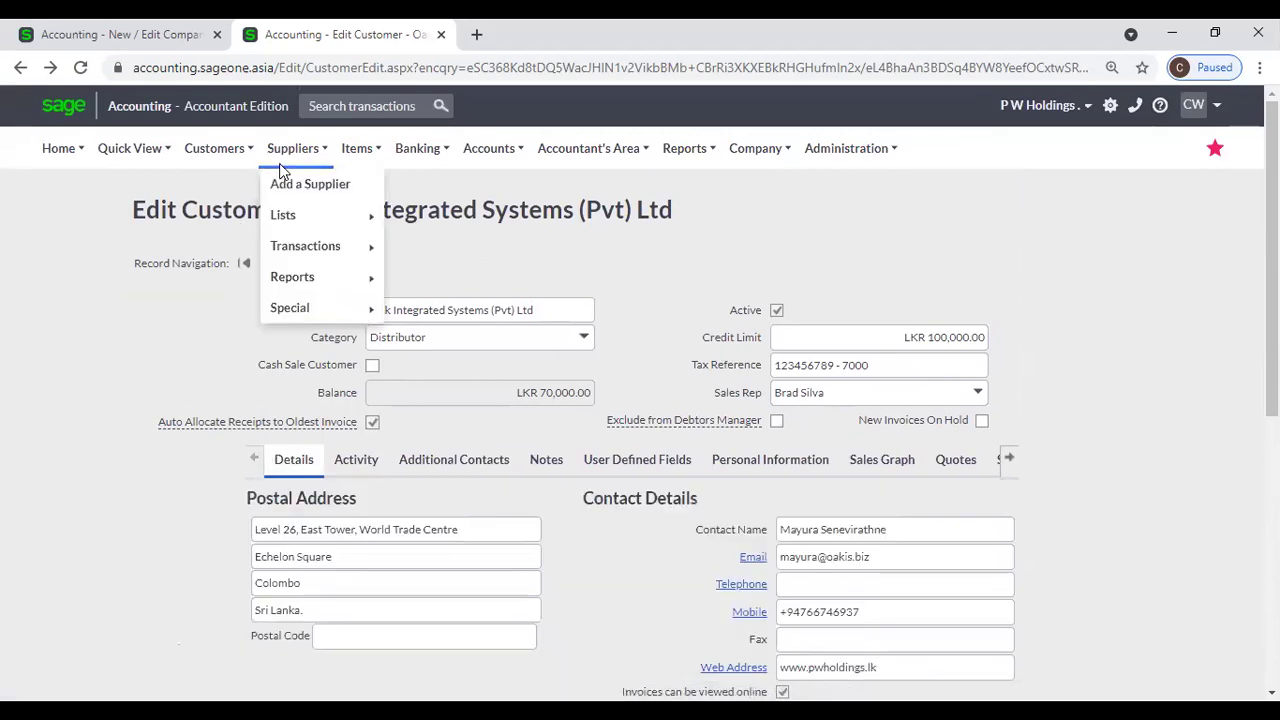
Open a blank new customer form in place of the Company Settings page
left_click(150, 40)
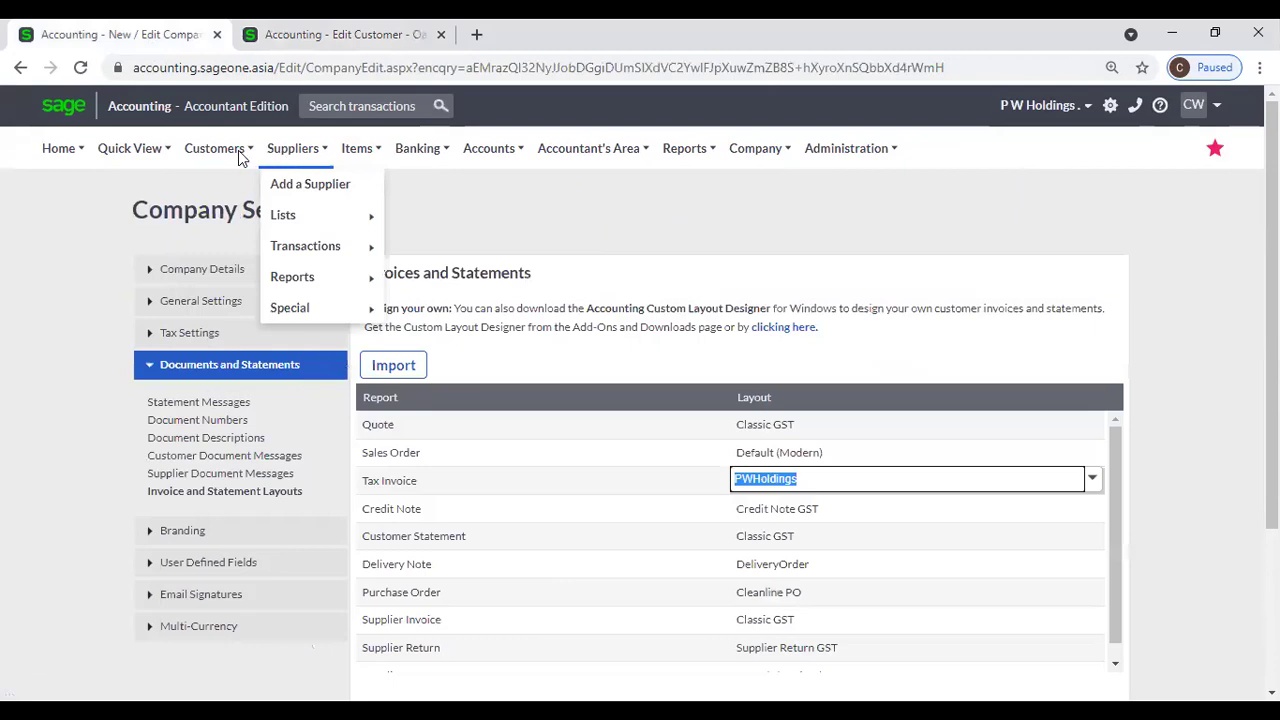
mouse_move(214, 150)
left_click(210, 194)
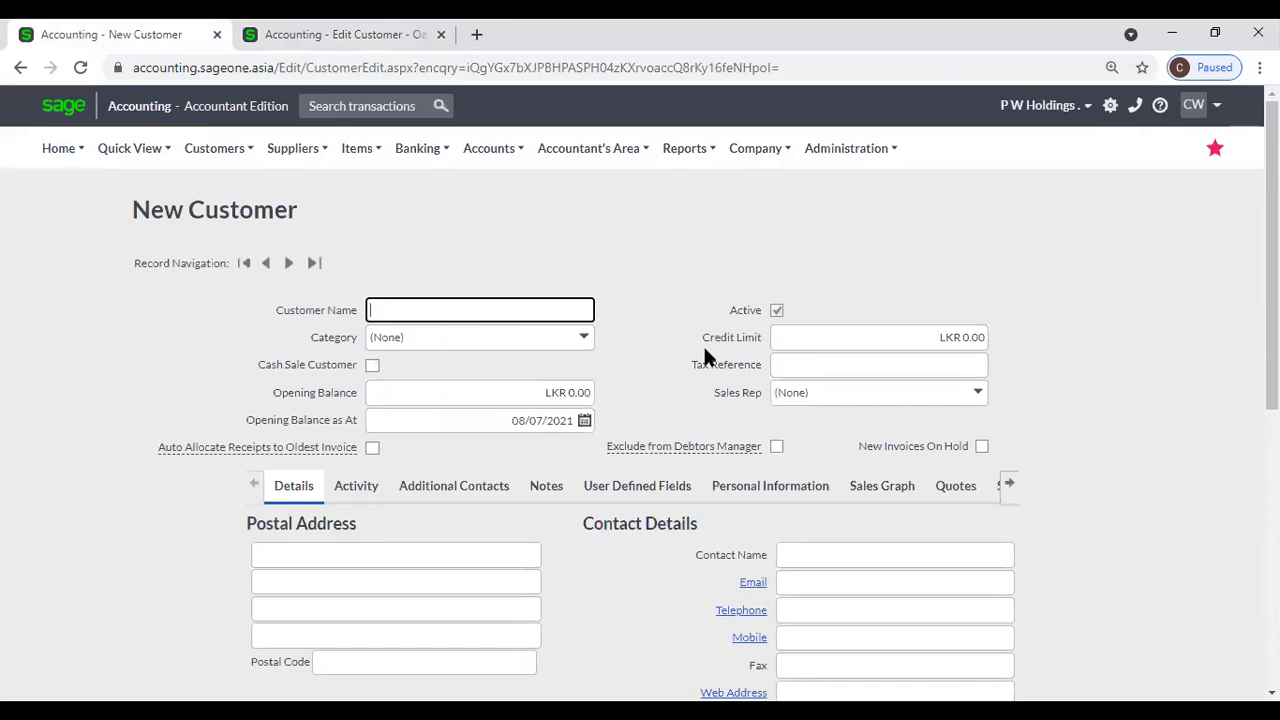
Examine the new customer form's general, postal and delivery address, contact and default settings fields, down to the save options
scroll(705, 355, "down", 4)
scroll(703, 344, "up", 3)
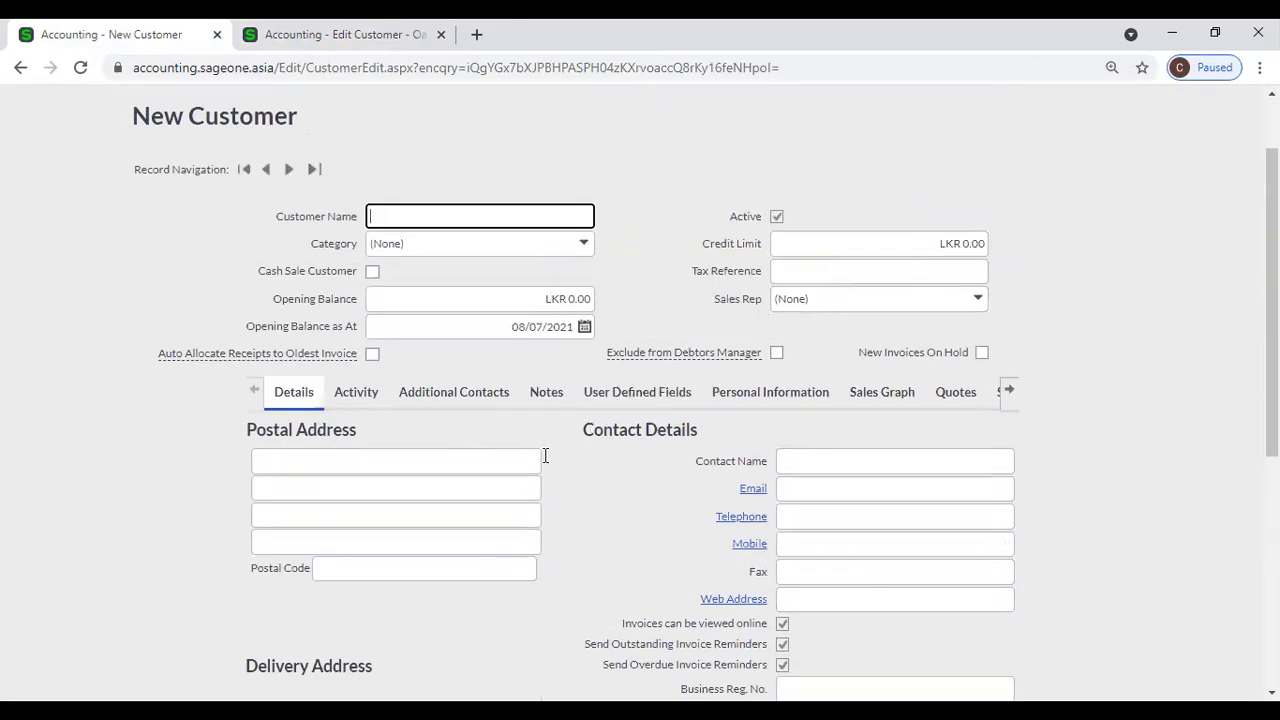
scroll(678, 490, "down", 1)
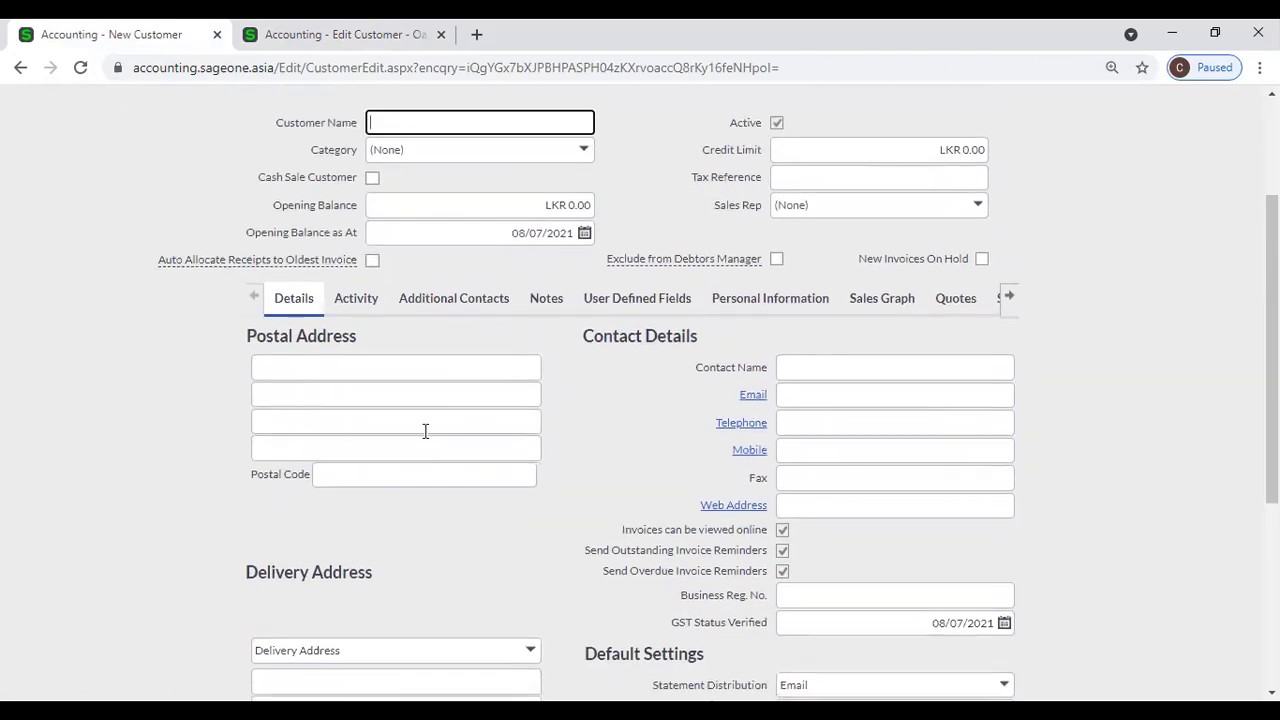
scroll(652, 403, "down", 4)
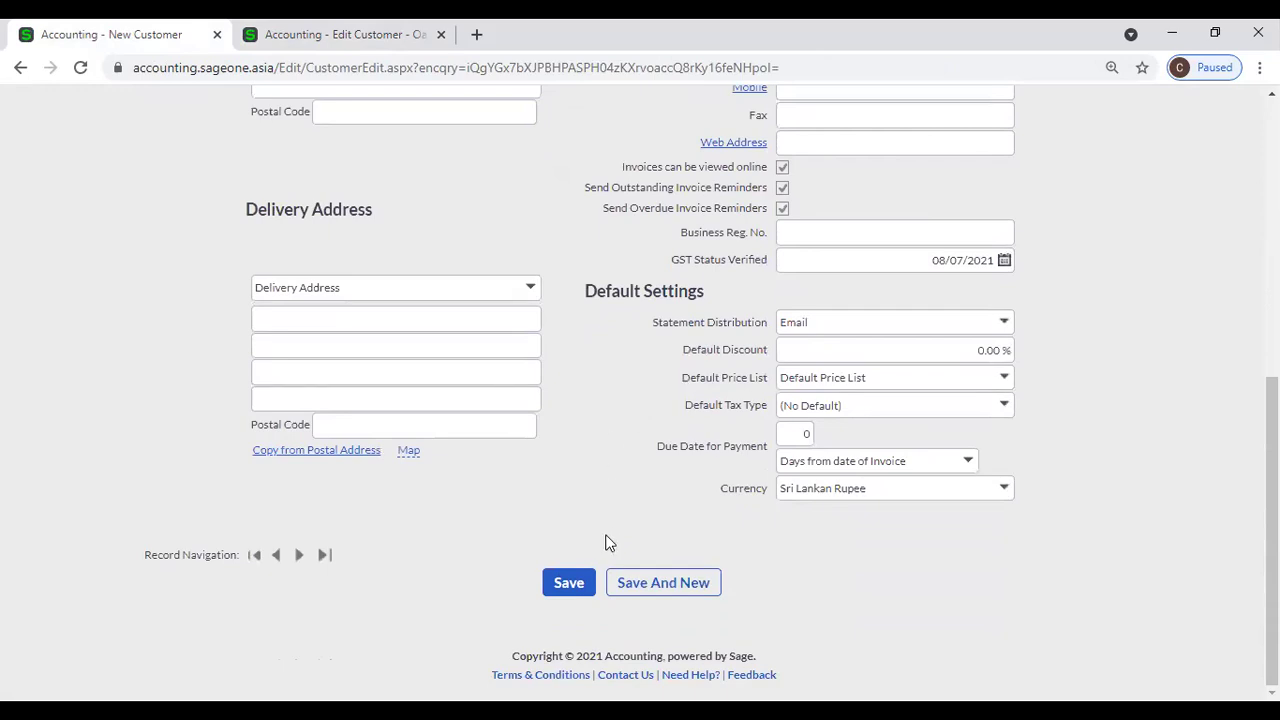
scroll(600, 402, "up", 1)
scroll(600, 402, "up", 4)
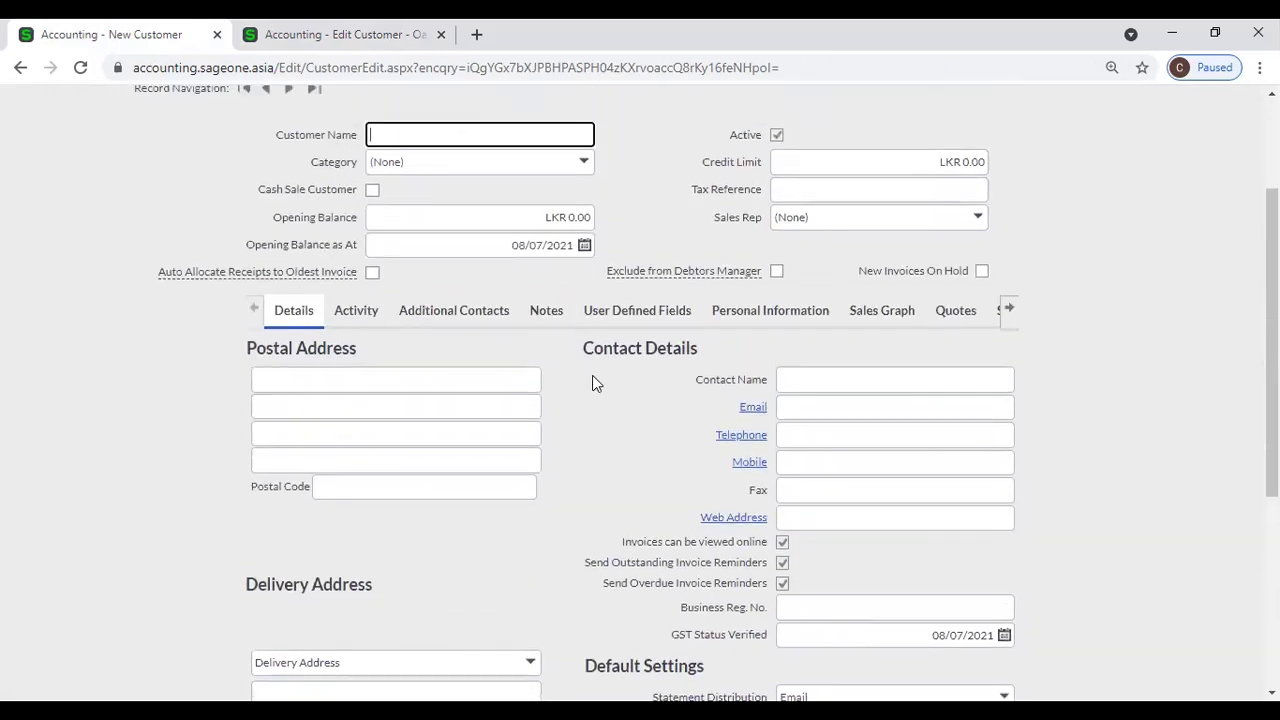
scroll(594, 380, "down", 4)
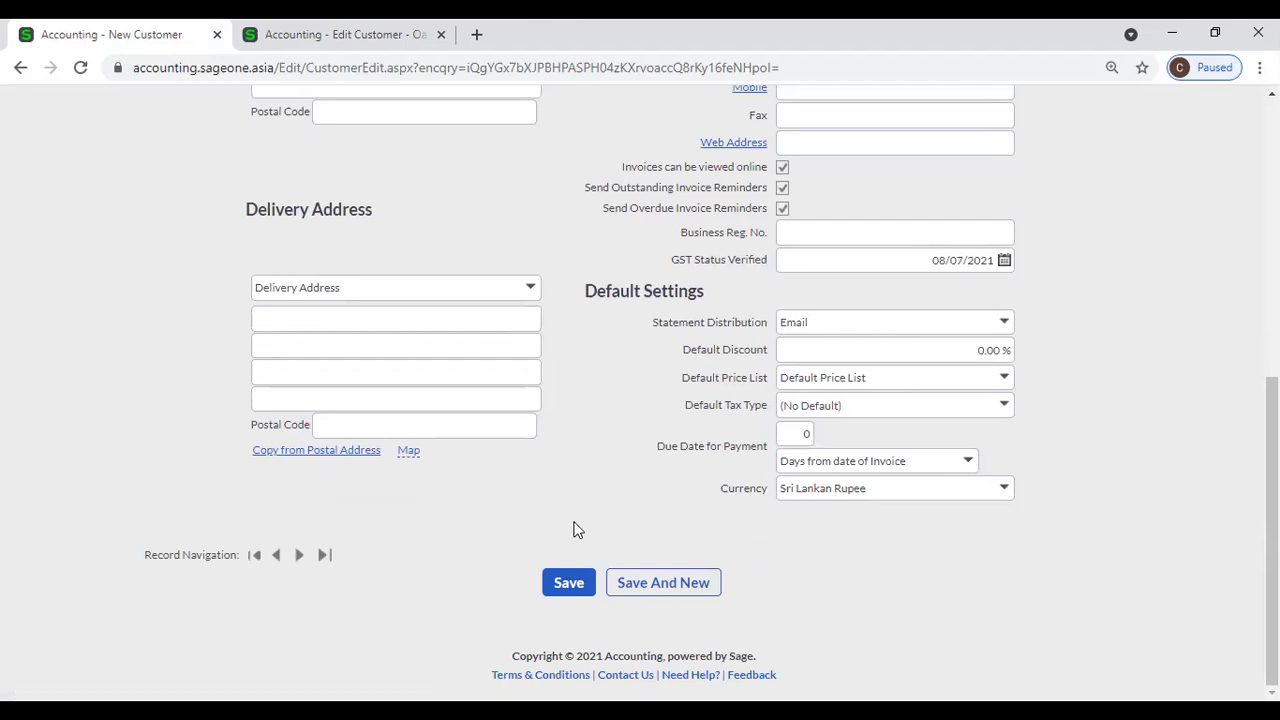
scroll(572, 455, "up", 3)
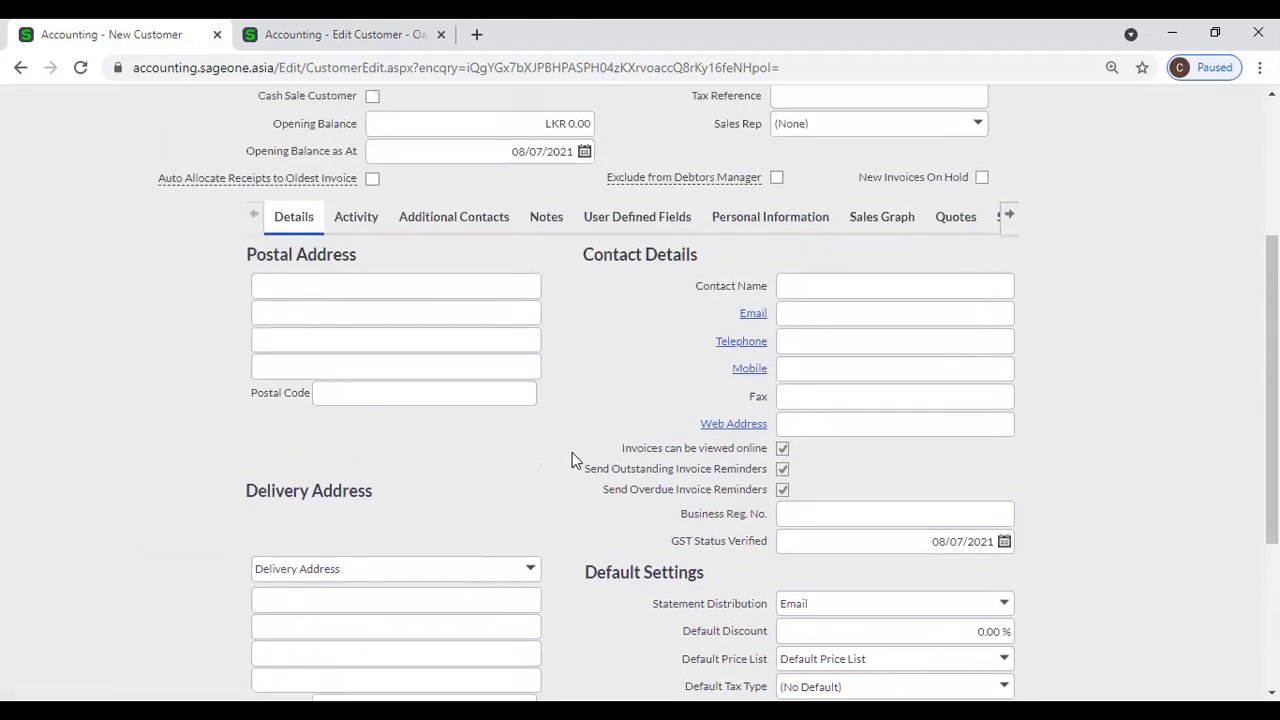
scroll(942, 395, "down", 1)
scroll(942, 395, "down", 1)
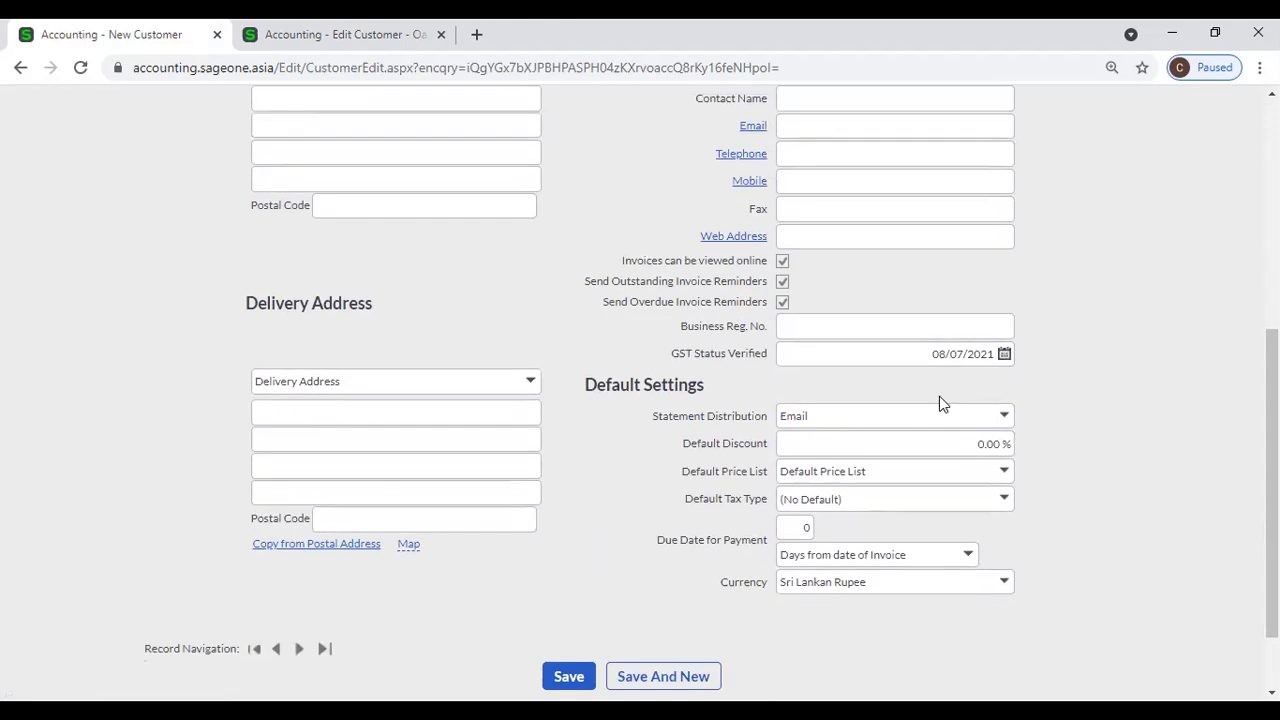
scroll(939, 403, "up", 1)
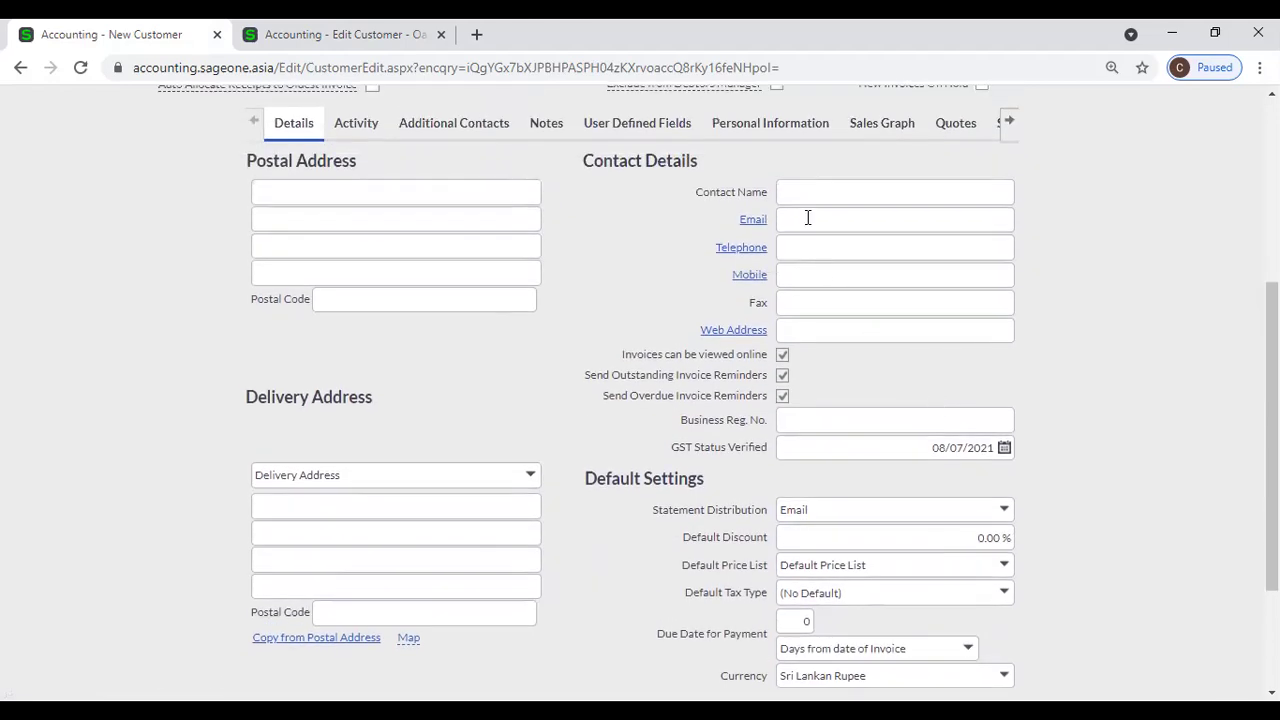
Inspect the Statement Distribution options, keeping Email, and review the new customer form's general and contact fields again
left_click(1002, 510)
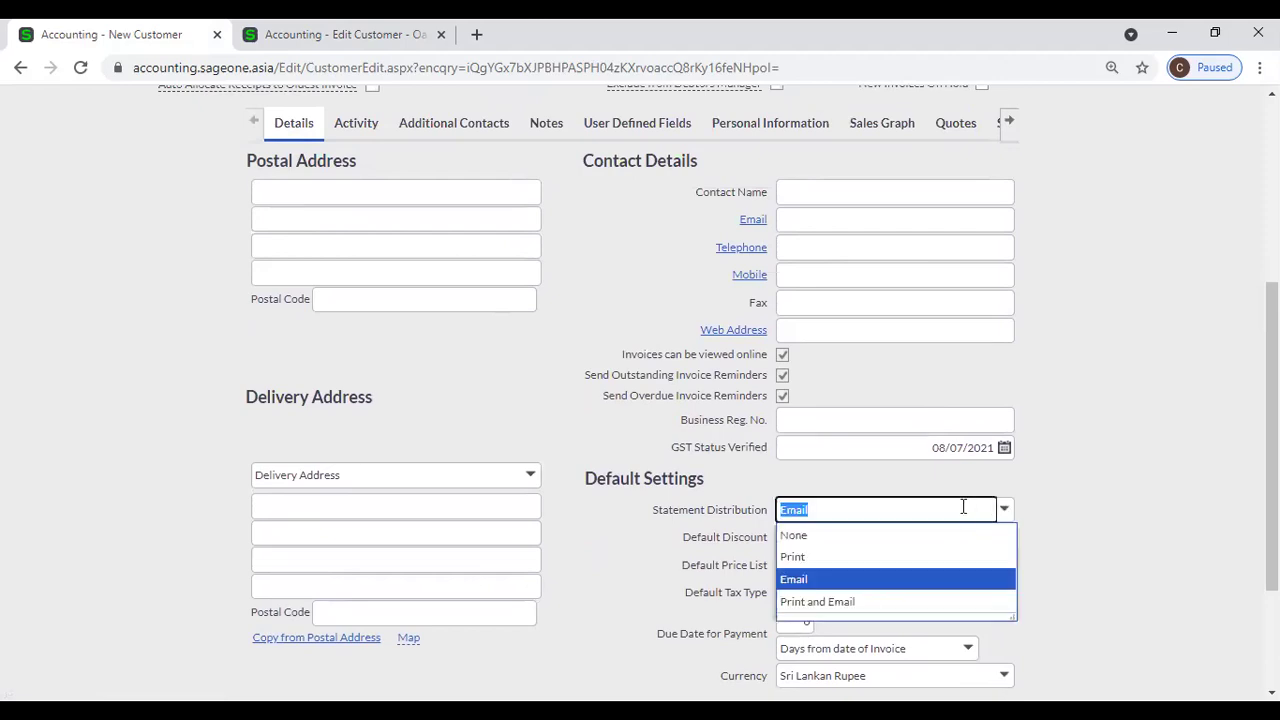
left_click(1134, 527)
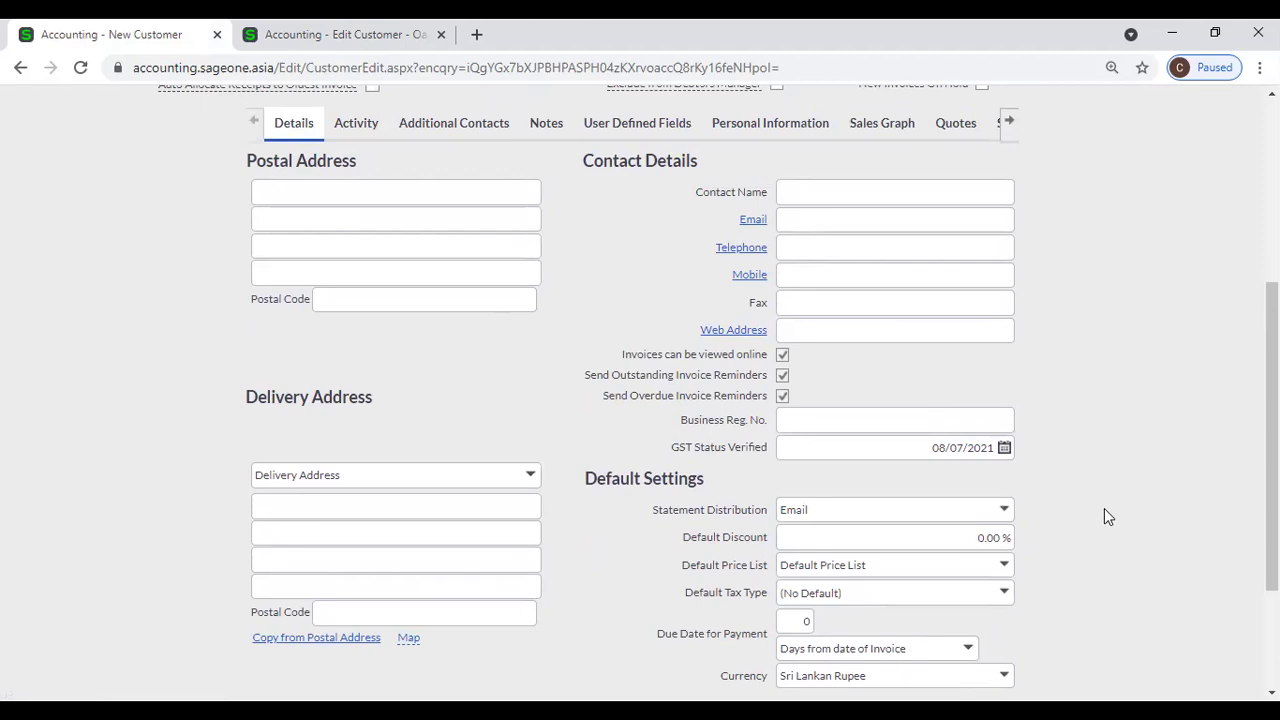
scroll(1104, 508, "up", 3)
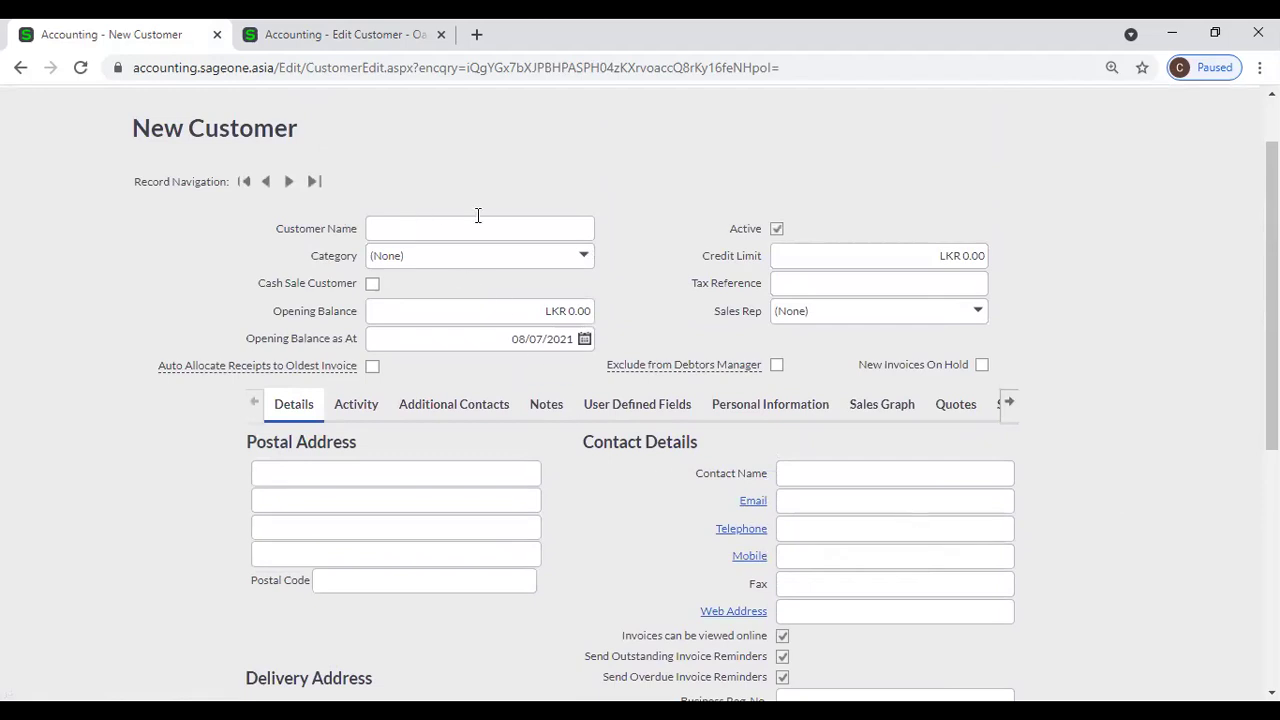
scroll(443, 474, "down", 2)
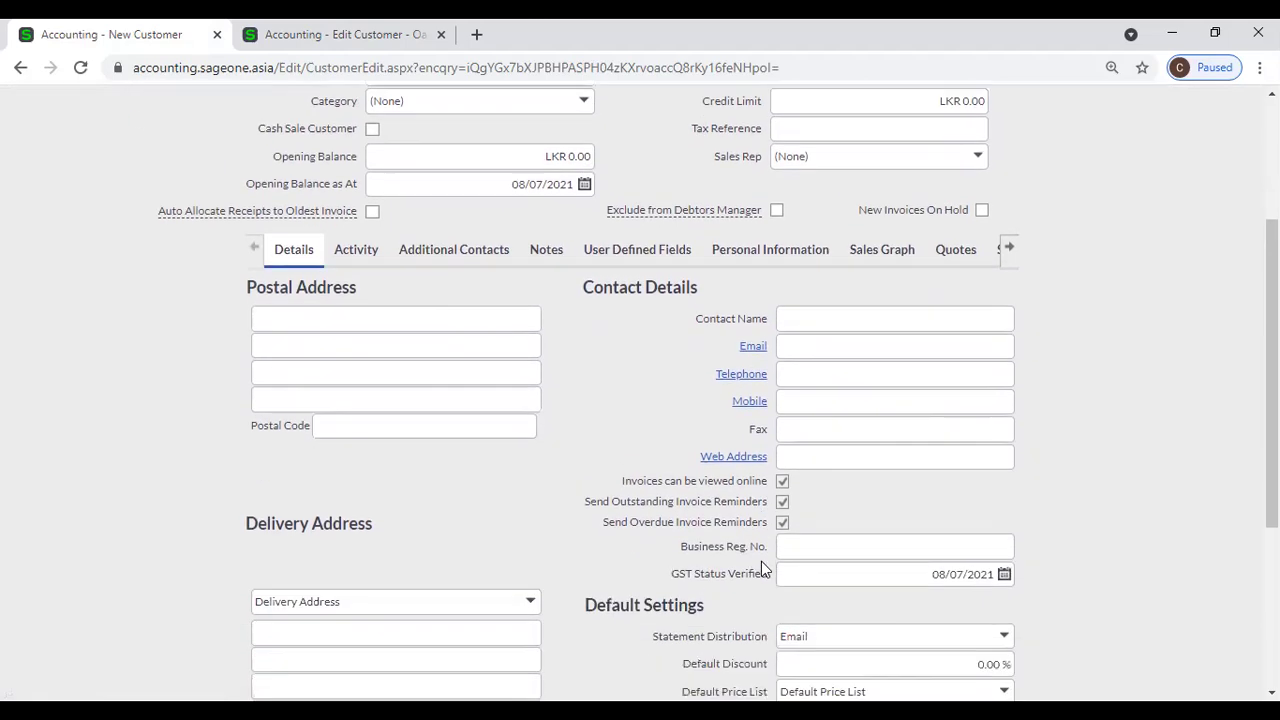
scroll(761, 561, "down", 4)
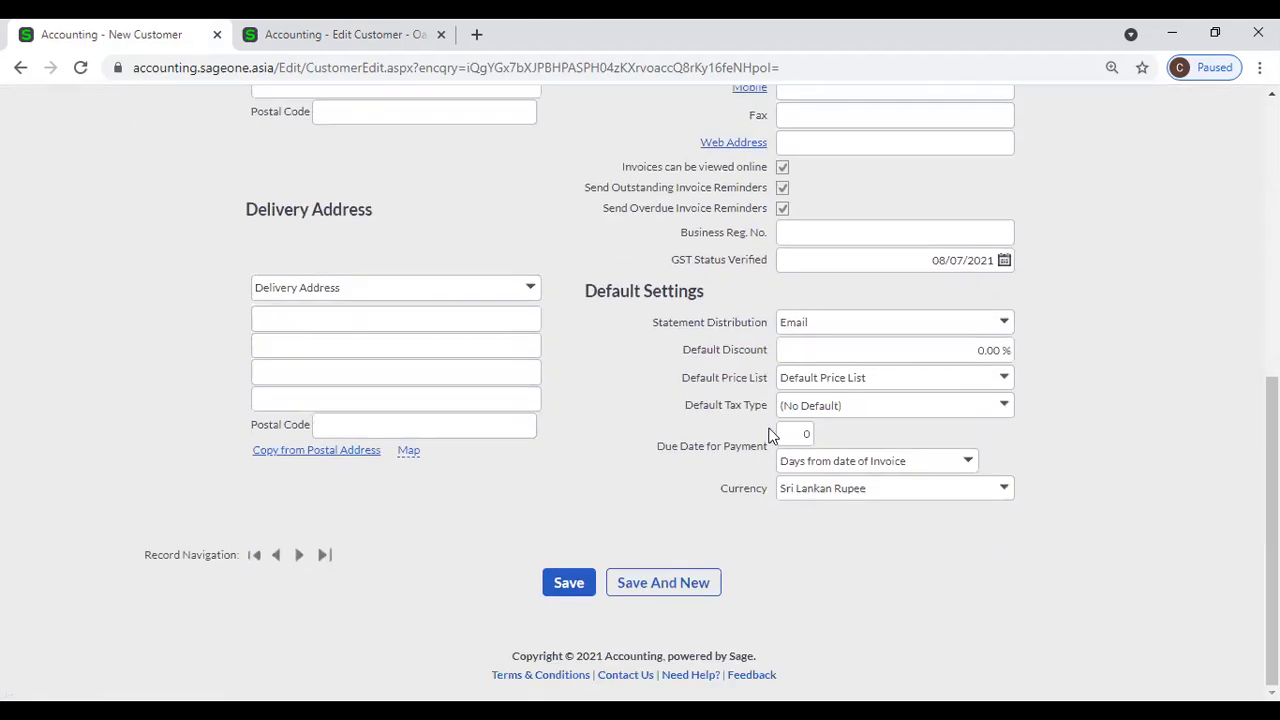
scroll(1089, 415, "up", 5)
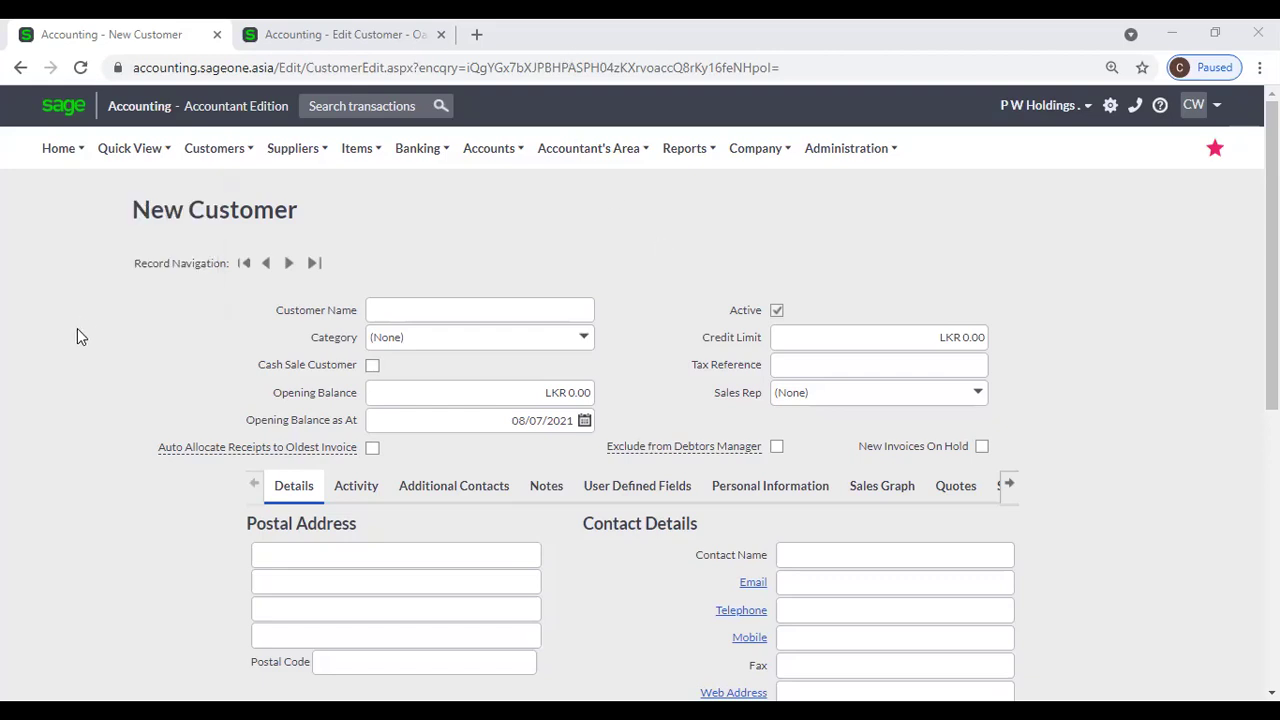
left_click(191, 368)
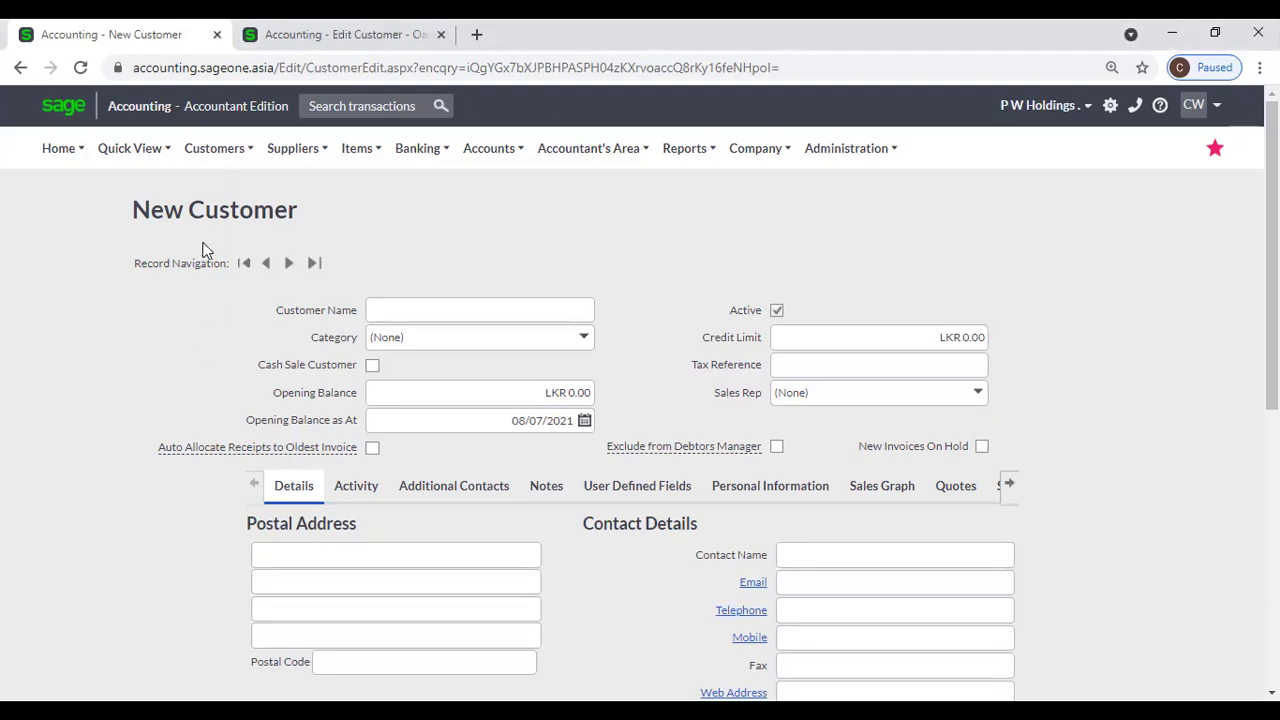
Open the list of customers, view the blank form for adding a customer from it, and return to the list
left_click(204, 160)
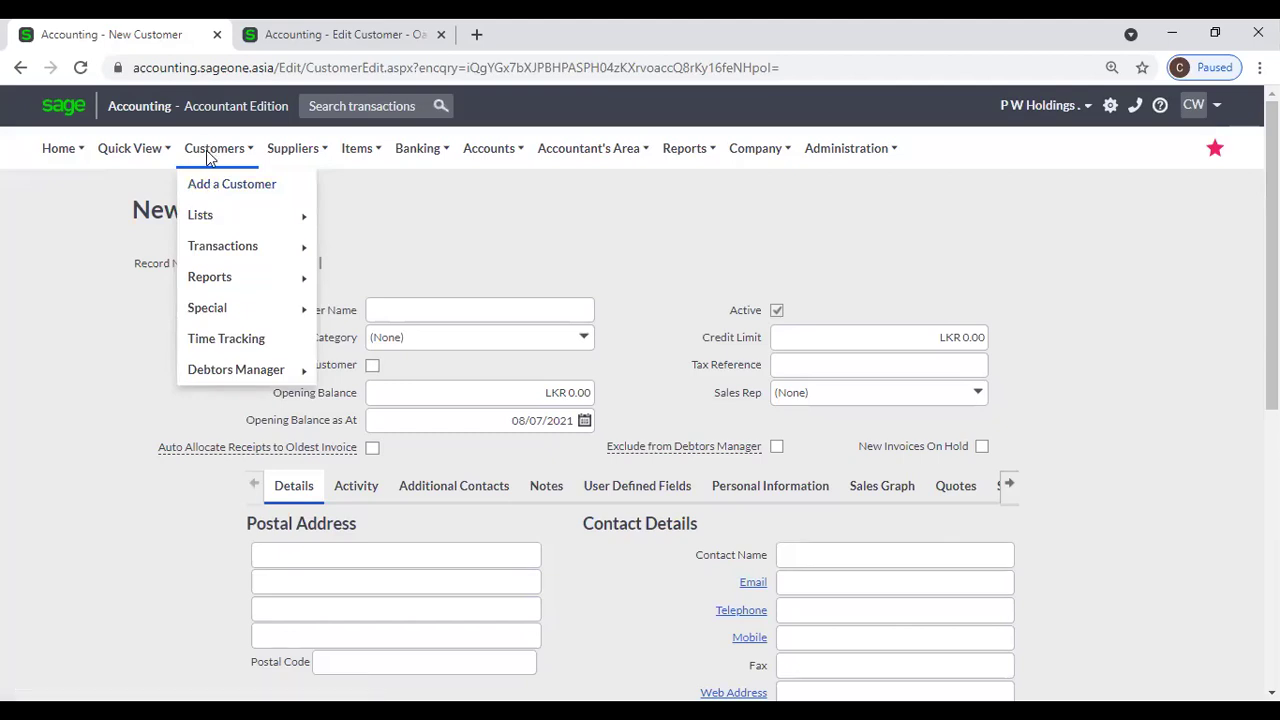
mouse_move(206, 219)
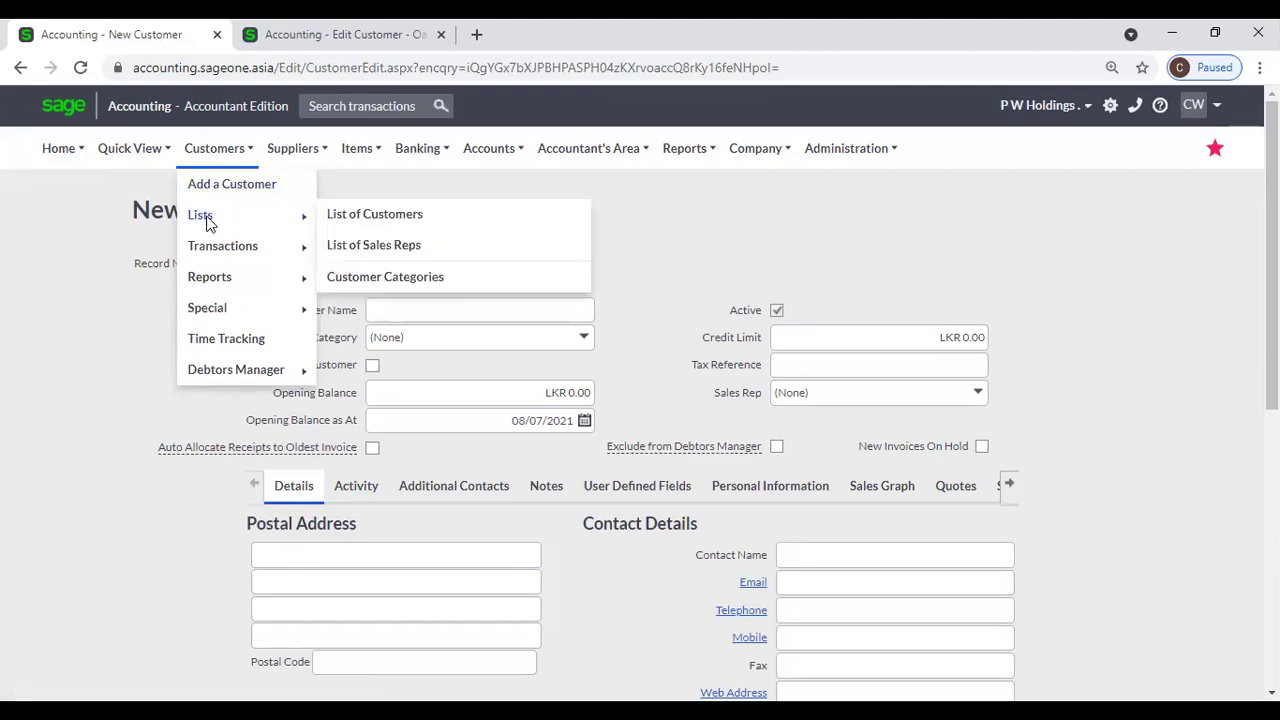
left_click(362, 218)
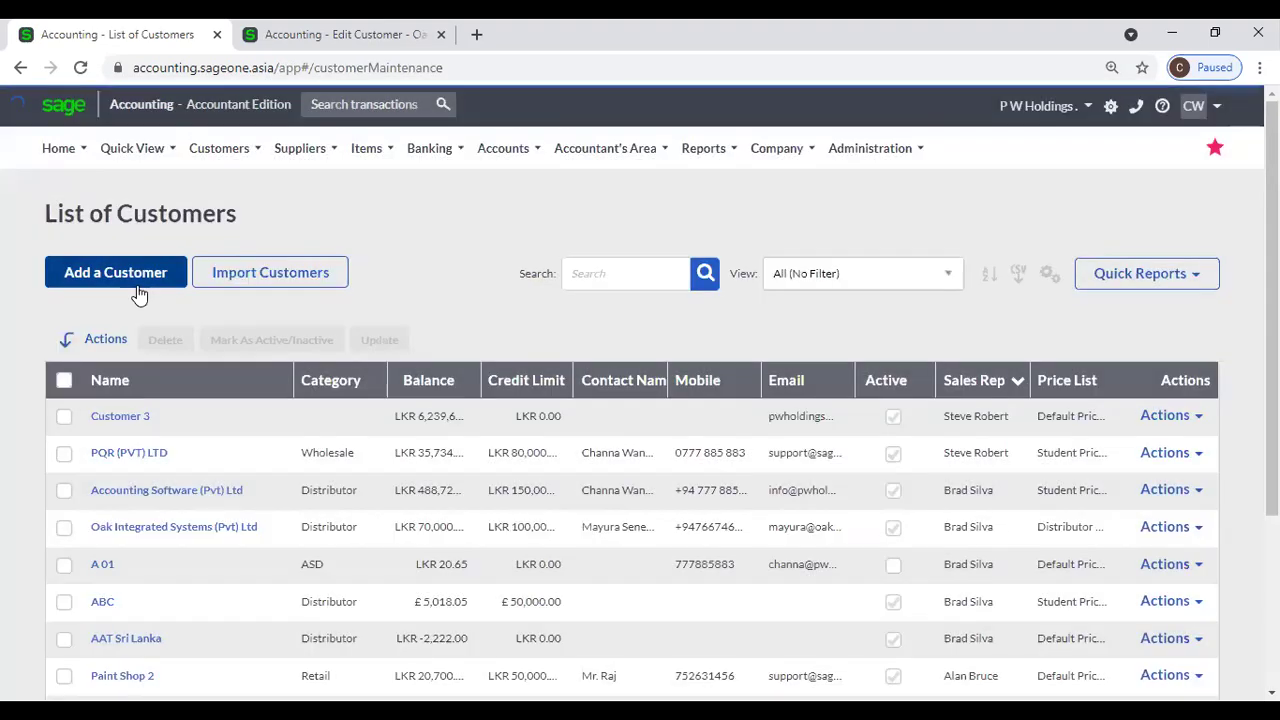
left_click(139, 287)
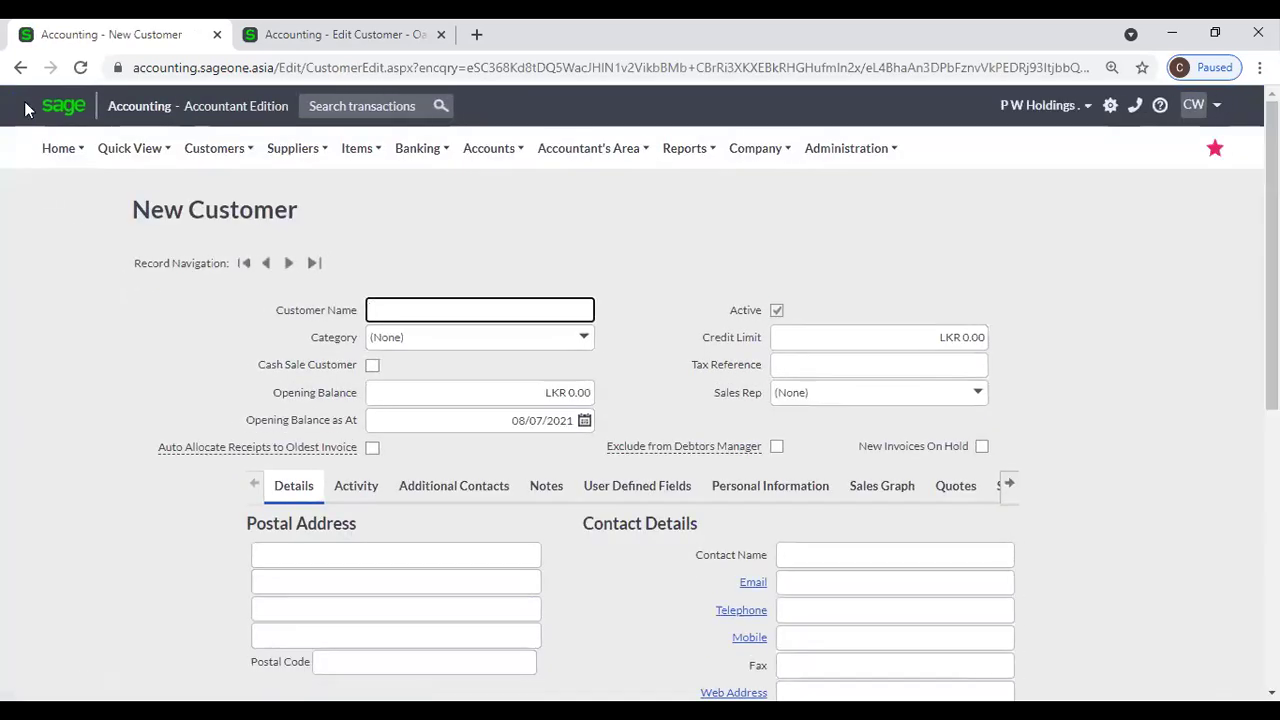
left_click(20, 67)
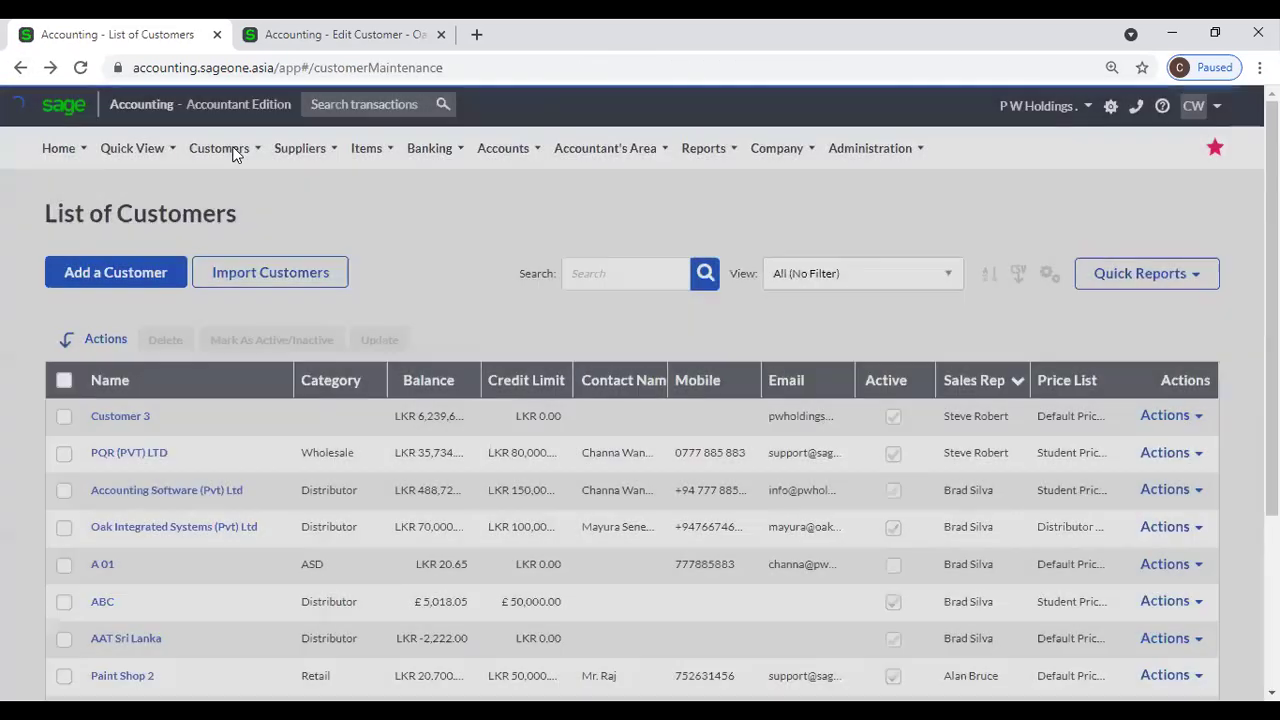
Open the list of sales reps and bring up a blank form for adding a sales rep
left_click(225, 150)
mouse_move(223, 228)
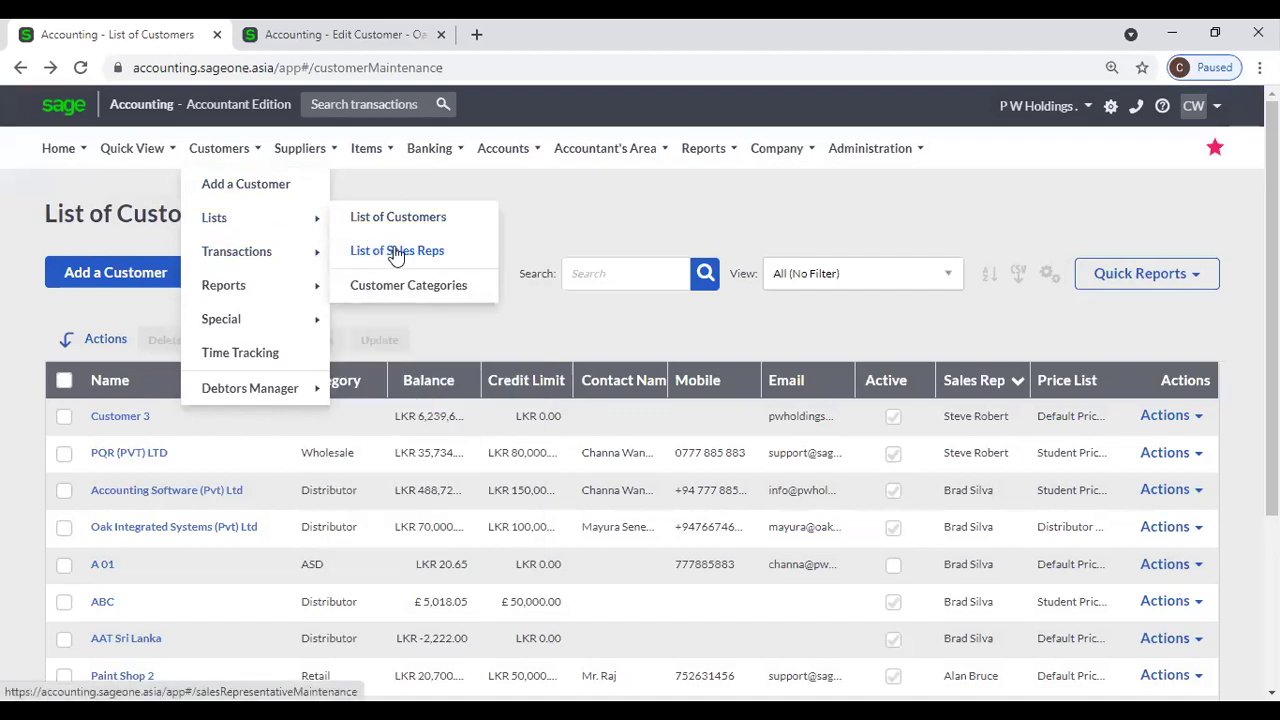
left_click(440, 252)
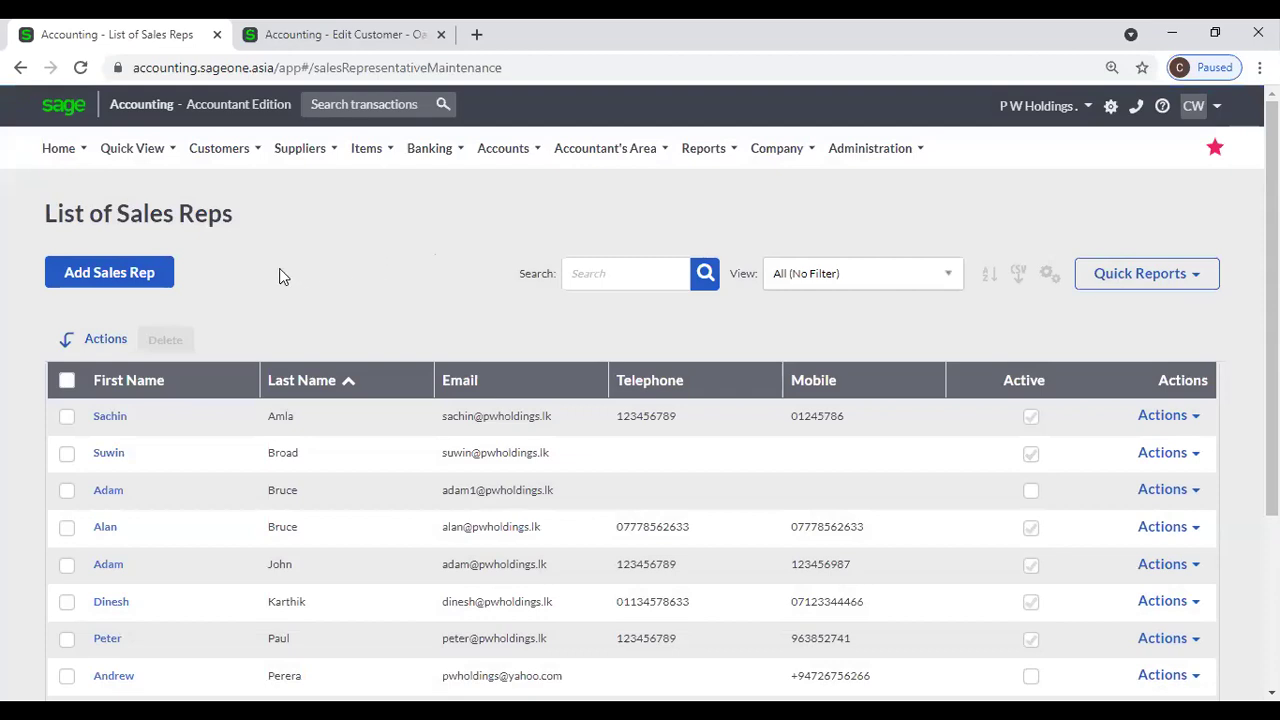
left_click(143, 289)
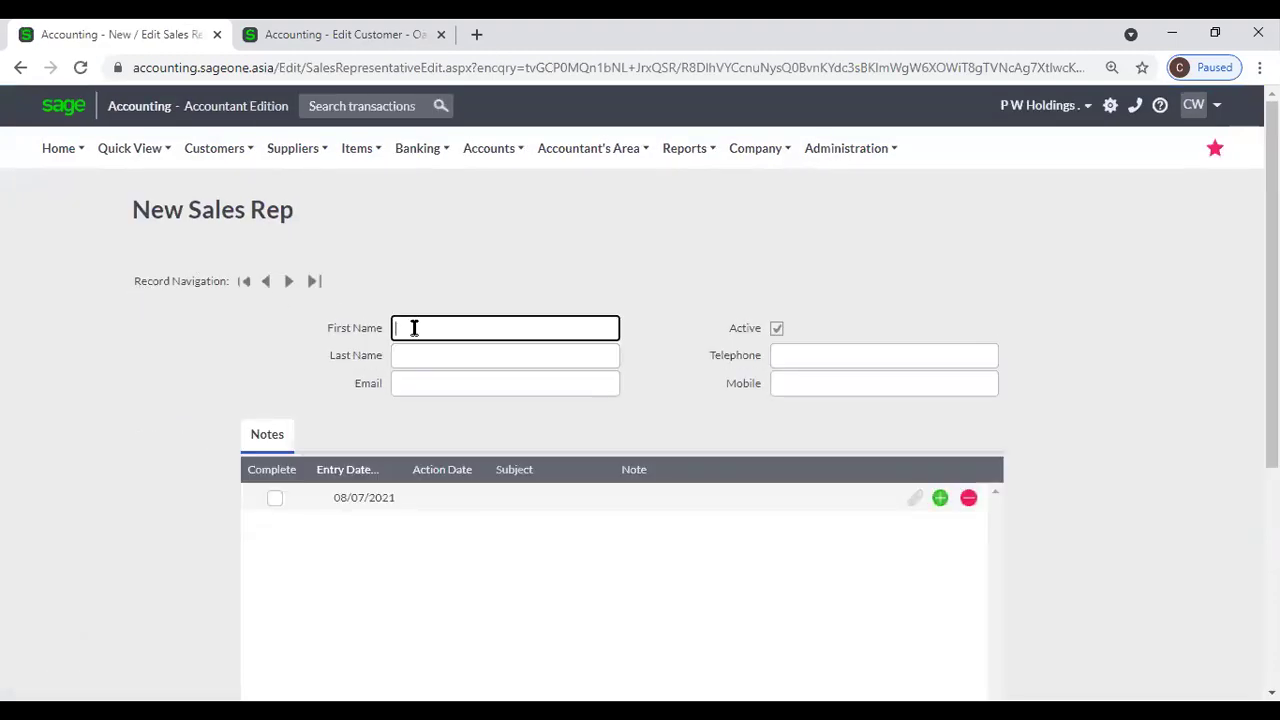
Examine the new sales rep form's name, email, phone and notes fields, and return to the sales rep list without saving
left_click(418, 330)
left_click(398, 357)
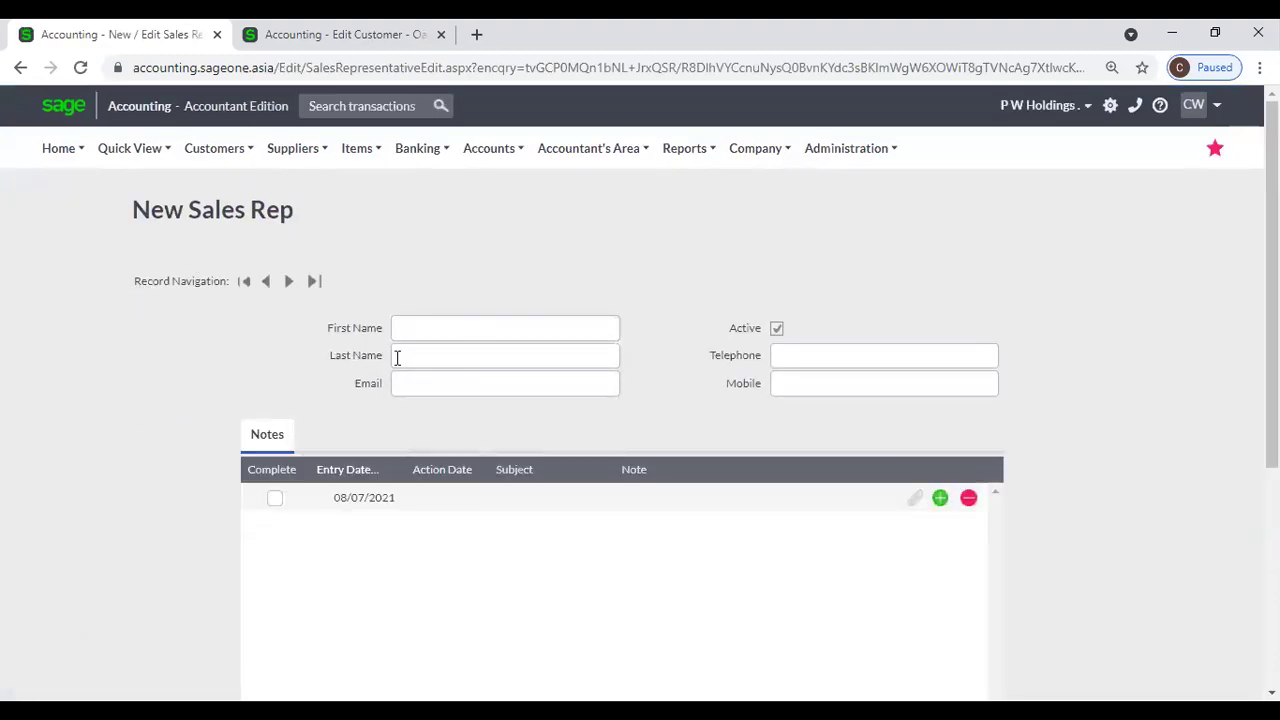
left_click(423, 388)
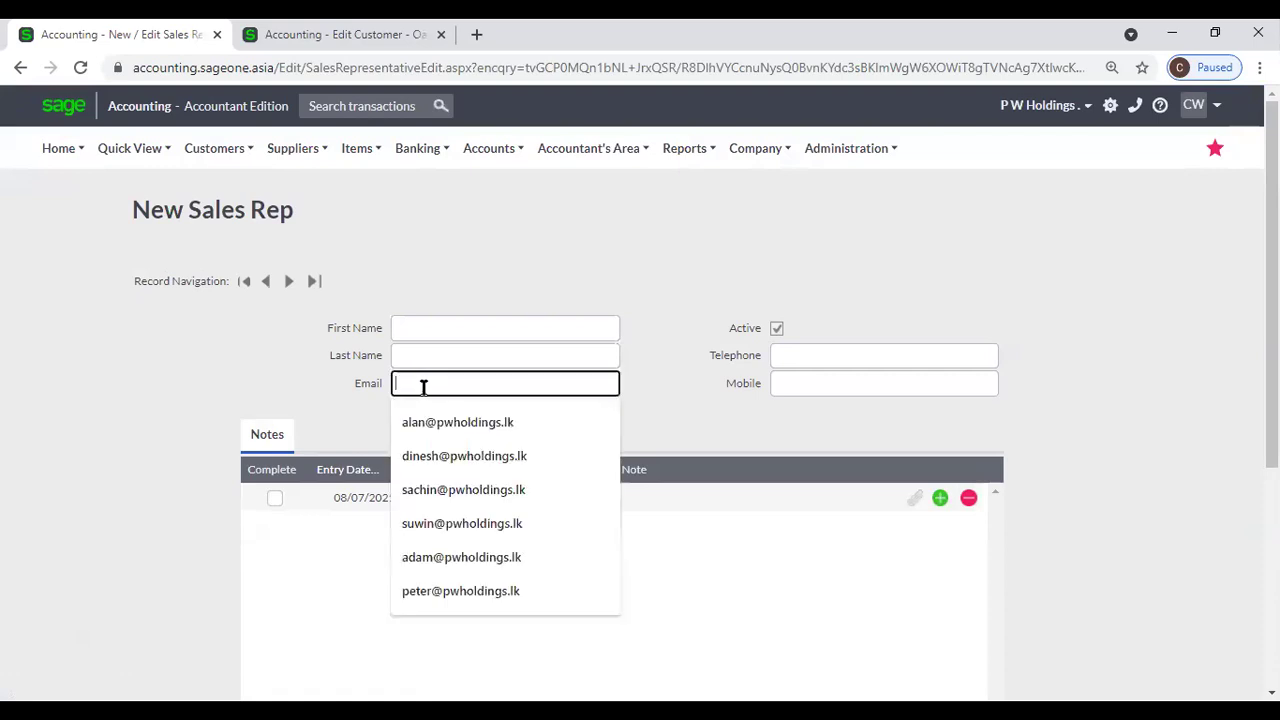
left_click(727, 399)
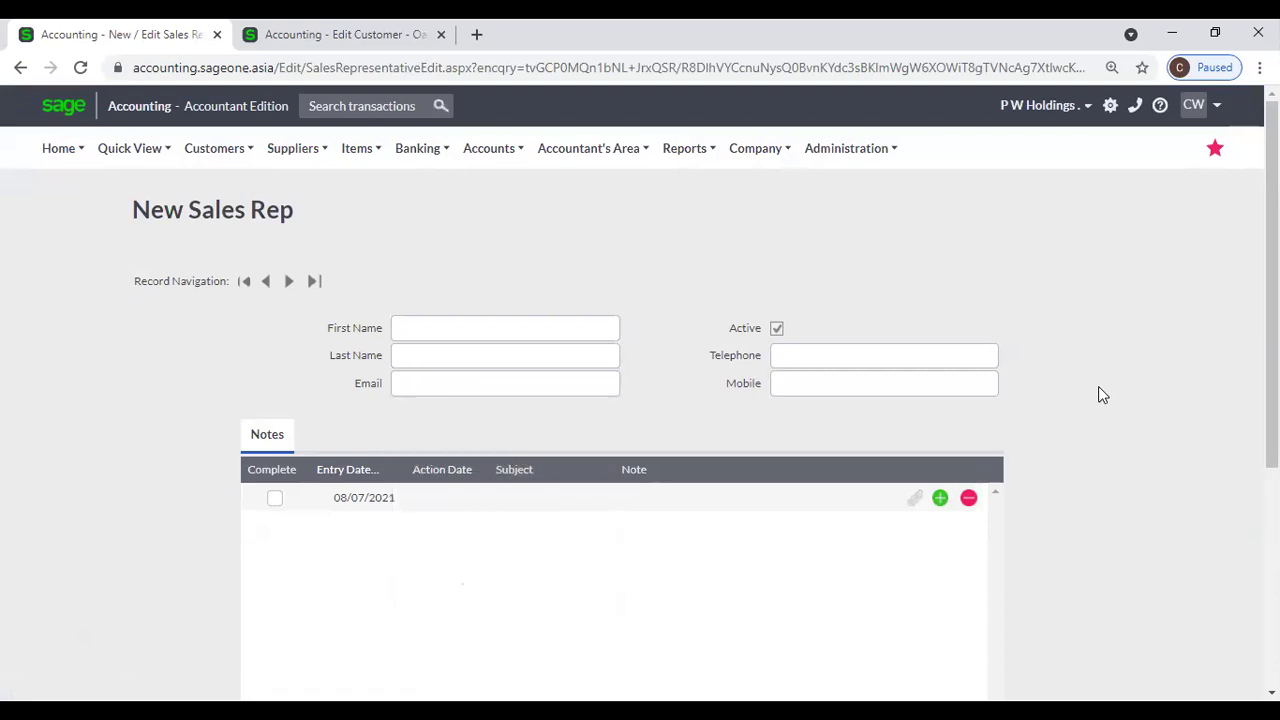
scroll(1100, 390, "down", 4)
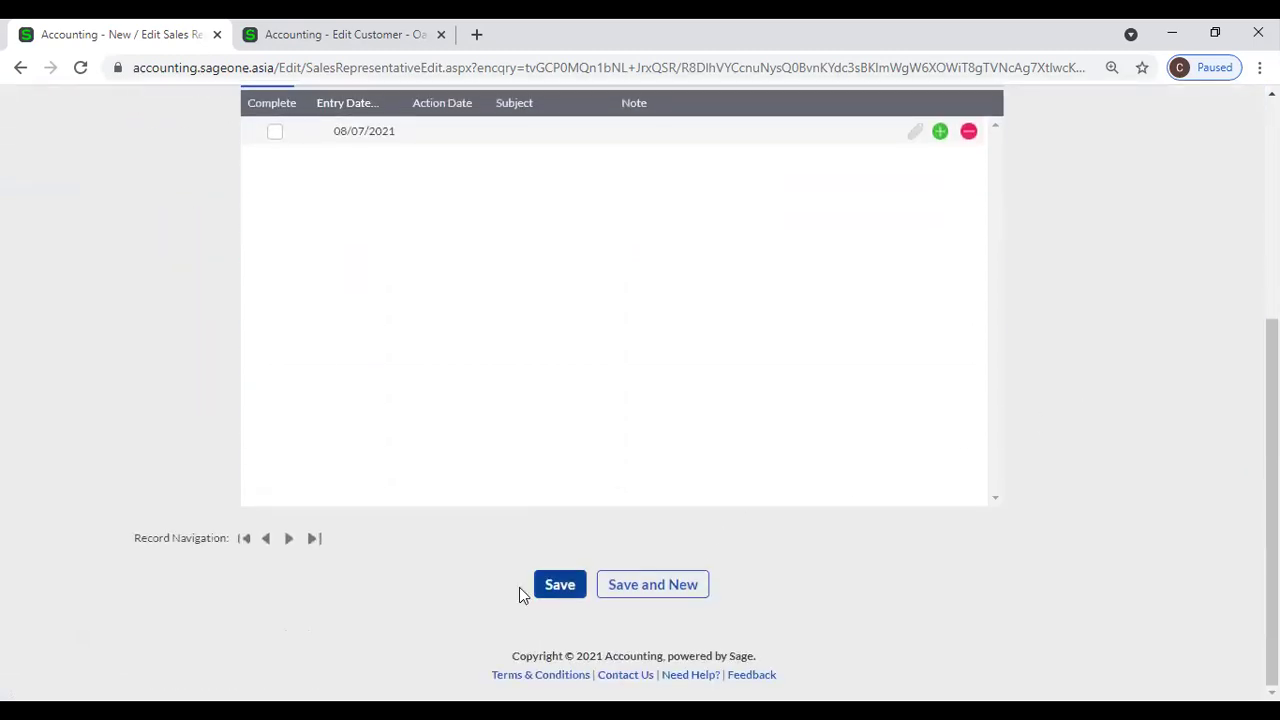
scroll(470, 450, "up", 2)
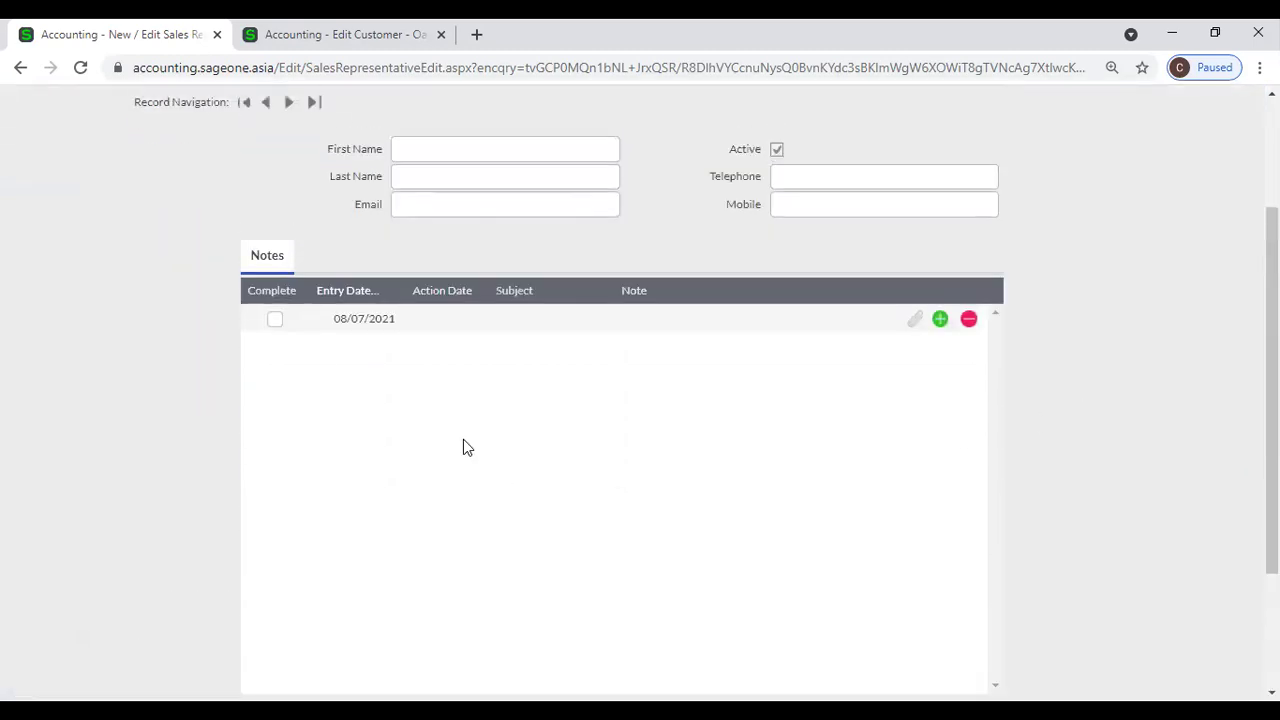
left_click(460, 330)
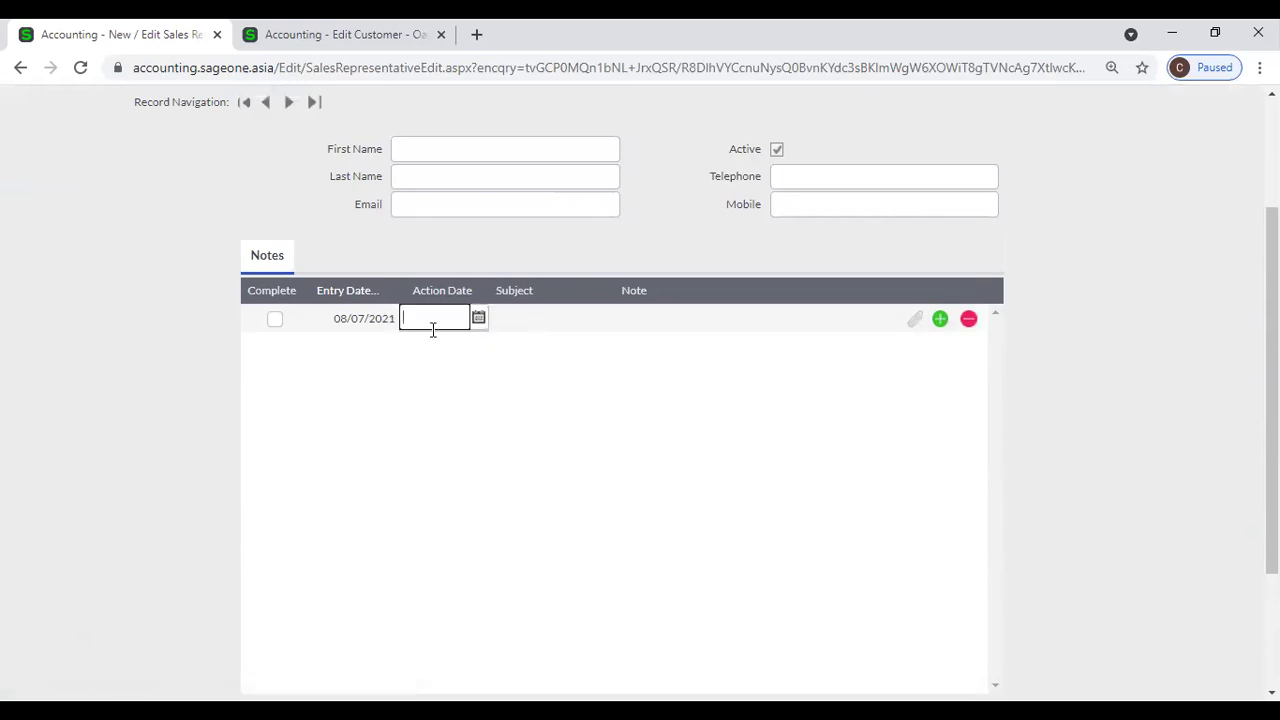
scroll(545, 414, "up", 1)
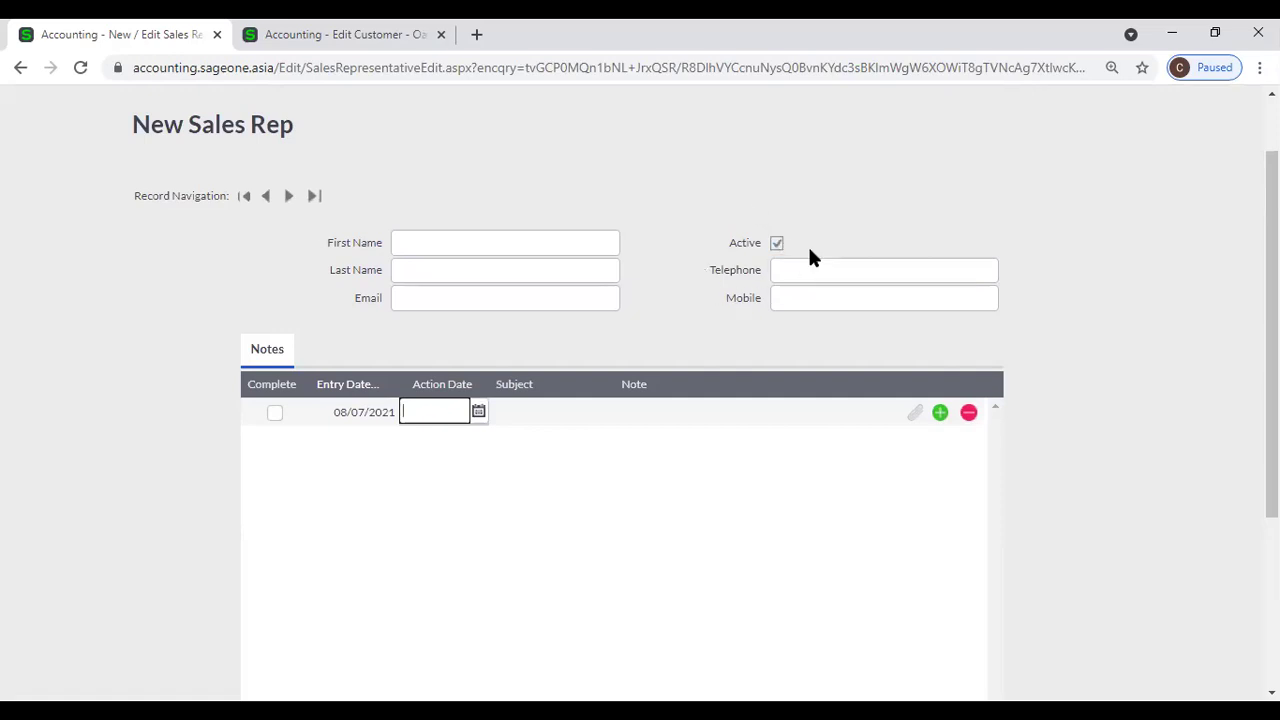
scroll(794, 470, "down", 3)
scroll(289, 303, "up", 3)
left_click(20, 67)
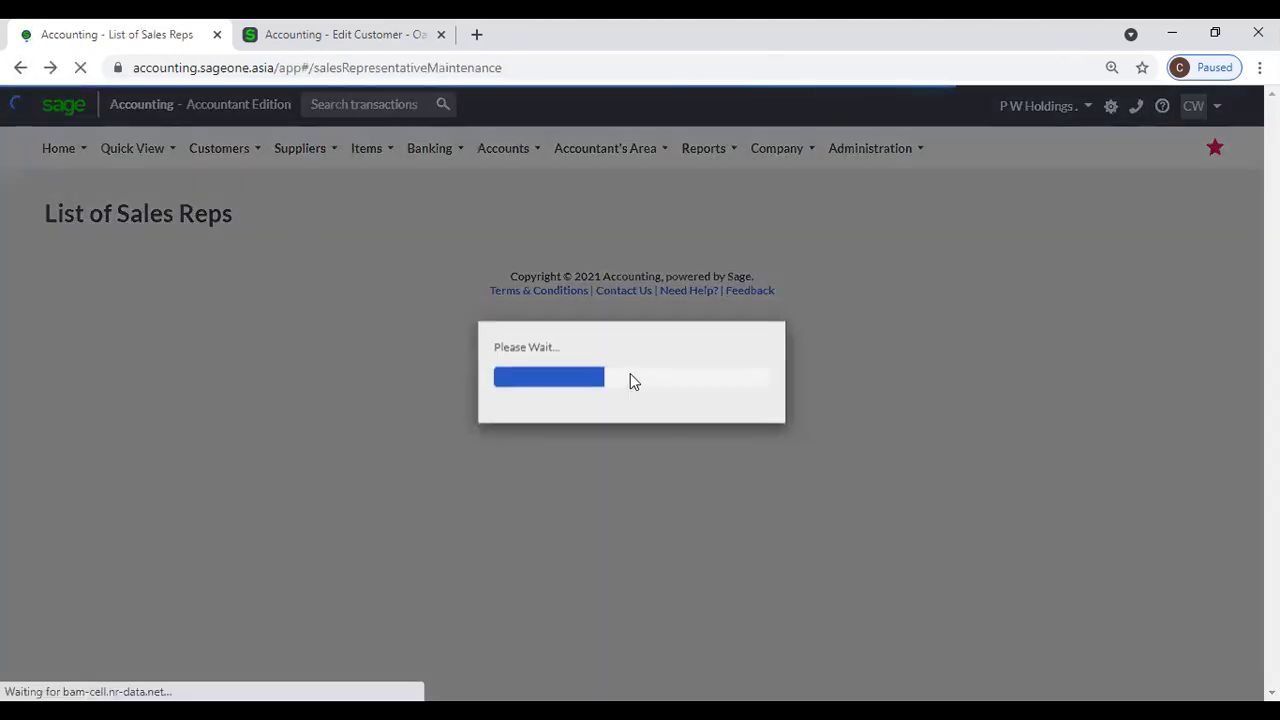
Open the customer categories list, view the blank form for a new category, and return to the list without saving
left_click(222, 149)
mouse_move(280, 228)
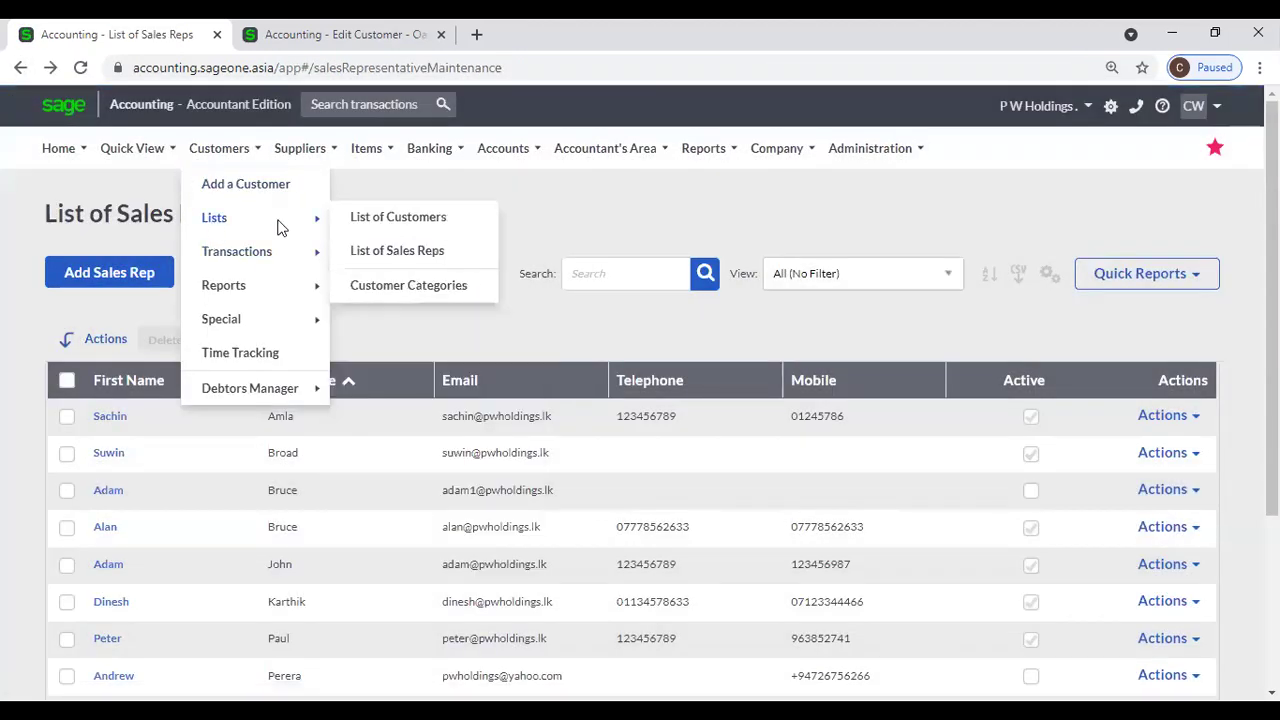
left_click(358, 288)
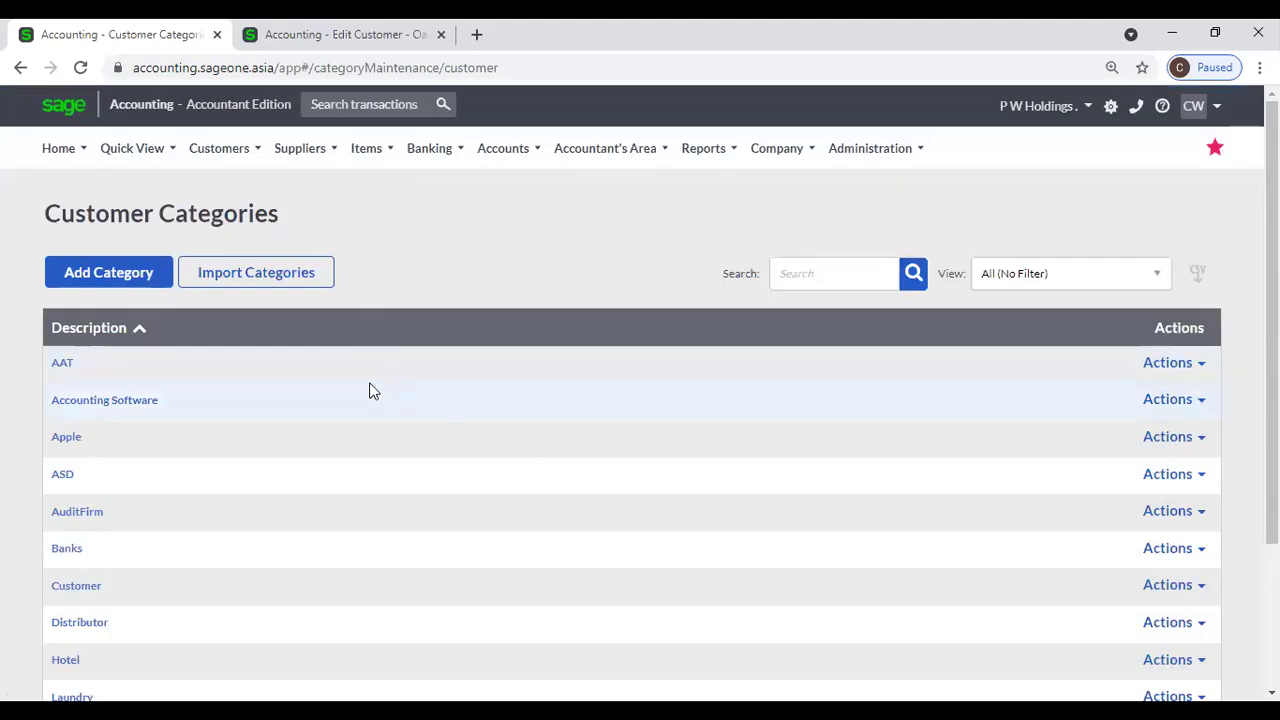
left_click(100, 278)
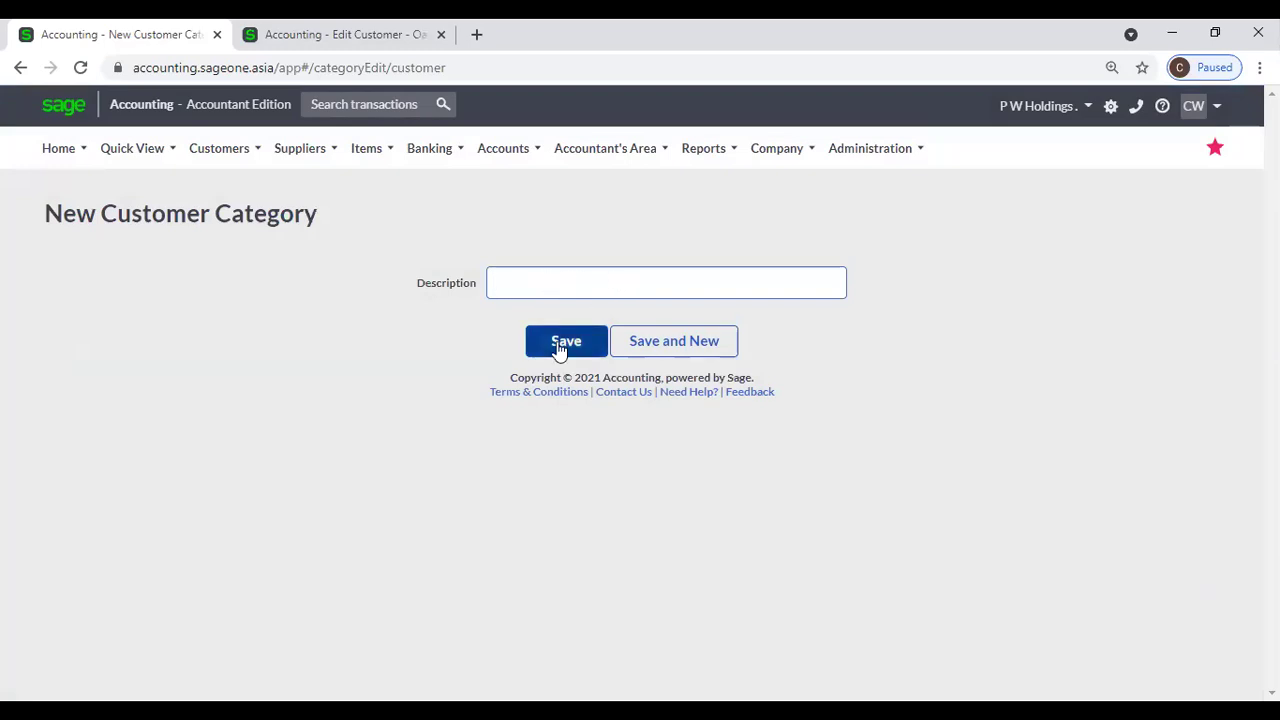
left_click(20, 67)
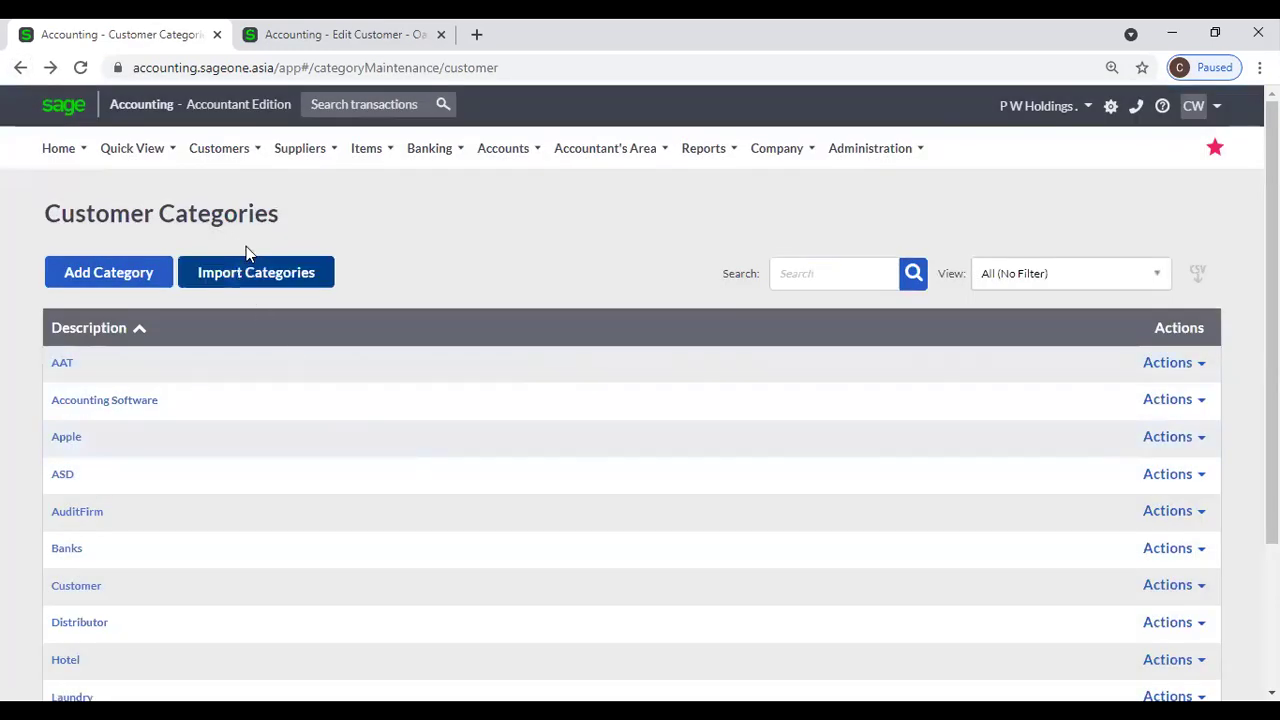
mouse_move(222, 150)
mouse_move(232, 250)
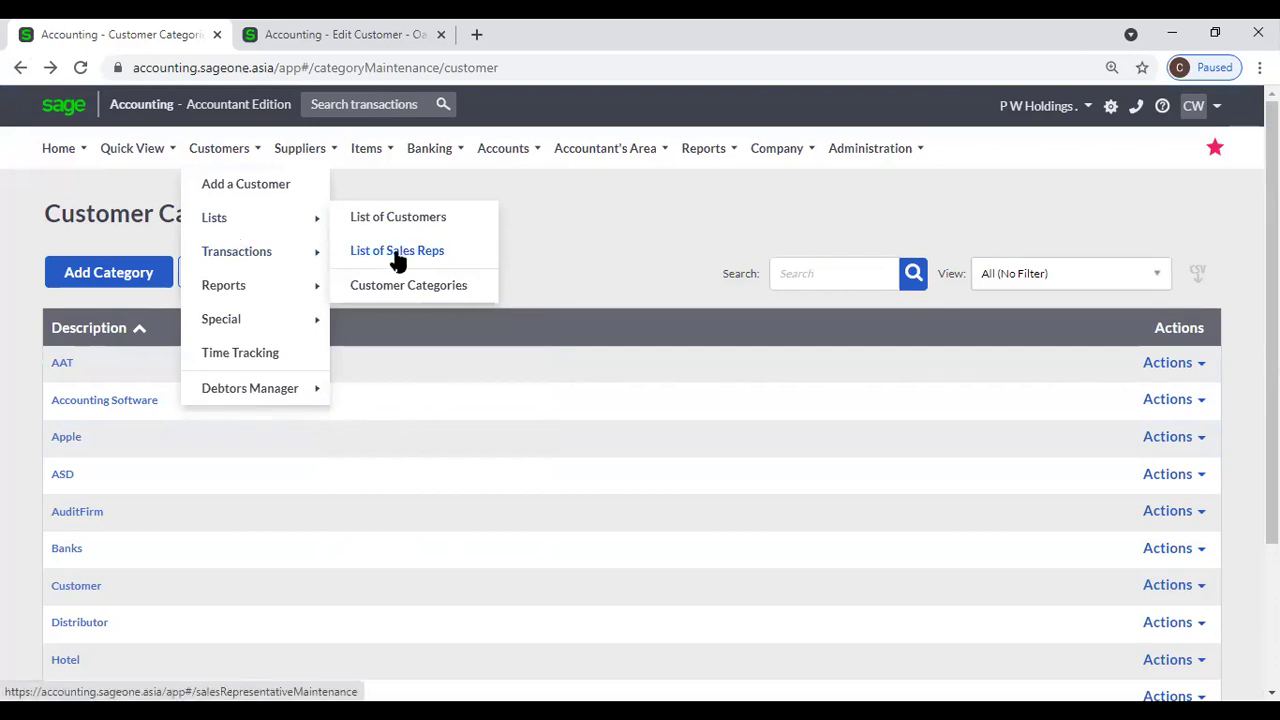
left_click(394, 287)
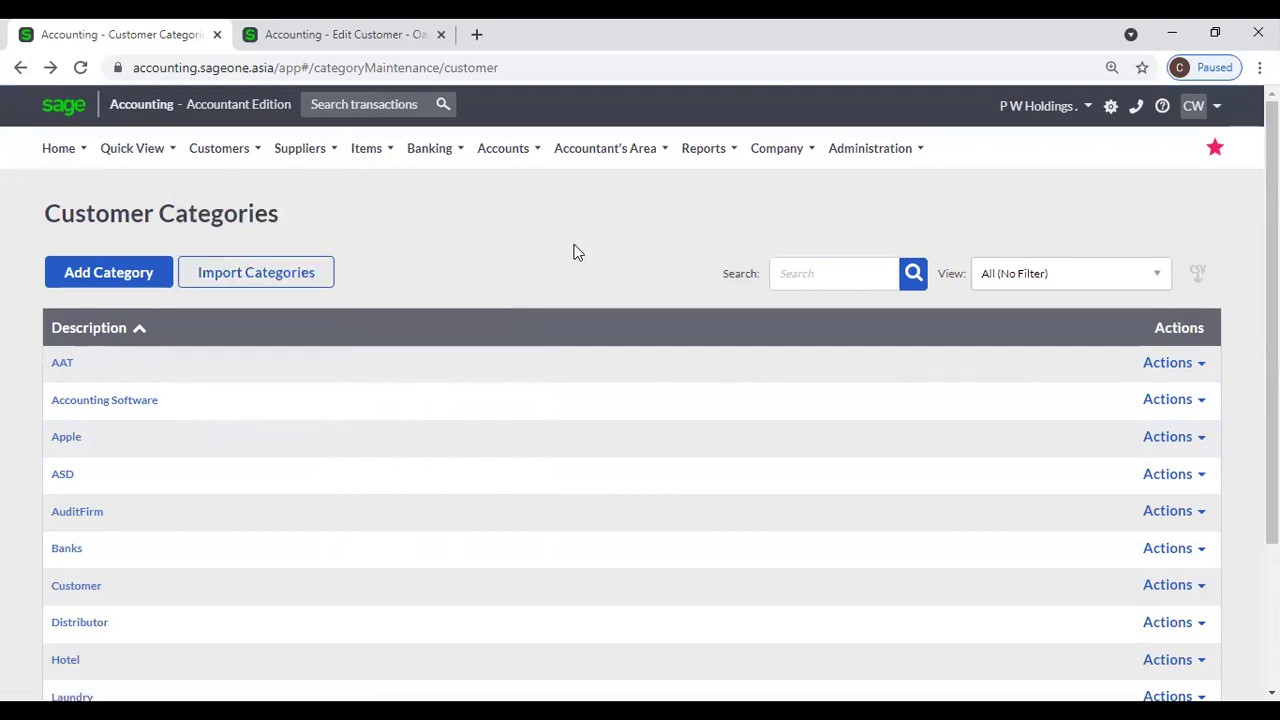
Start a new customer record, view the Add New Category form offered by its Category field, and close it unsaved
mouse_move(213, 140)
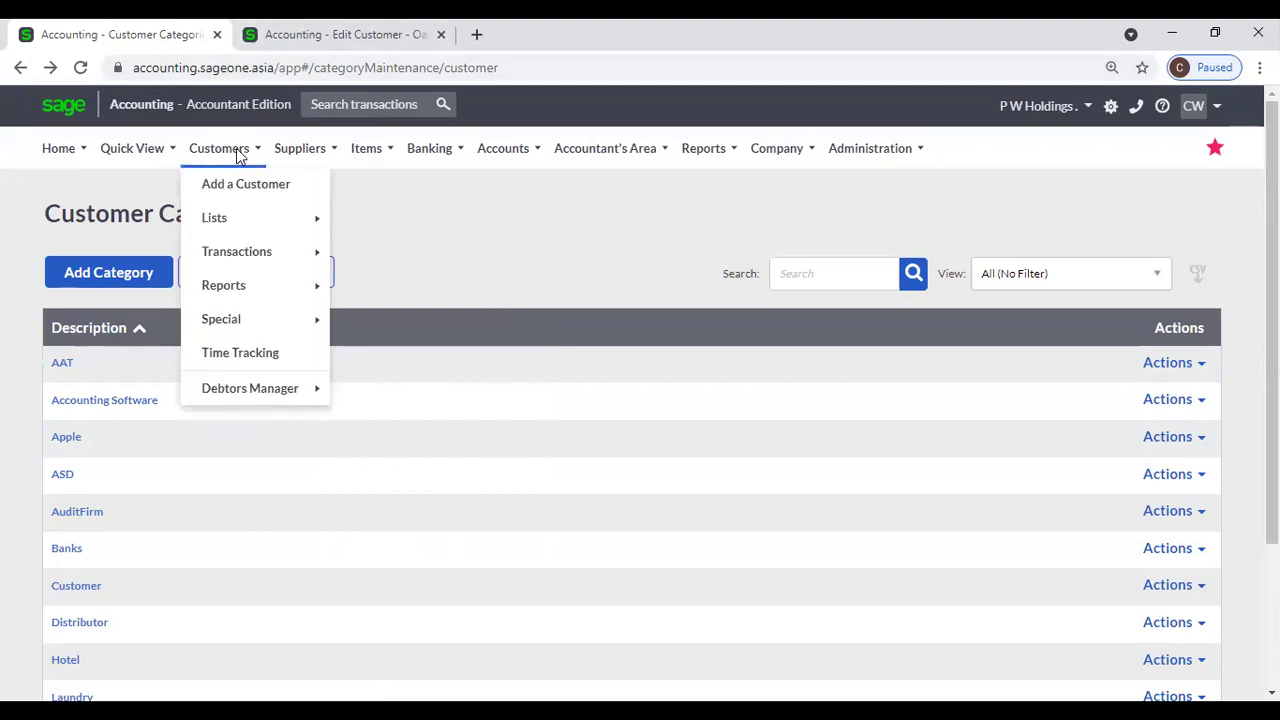
left_click(223, 188)
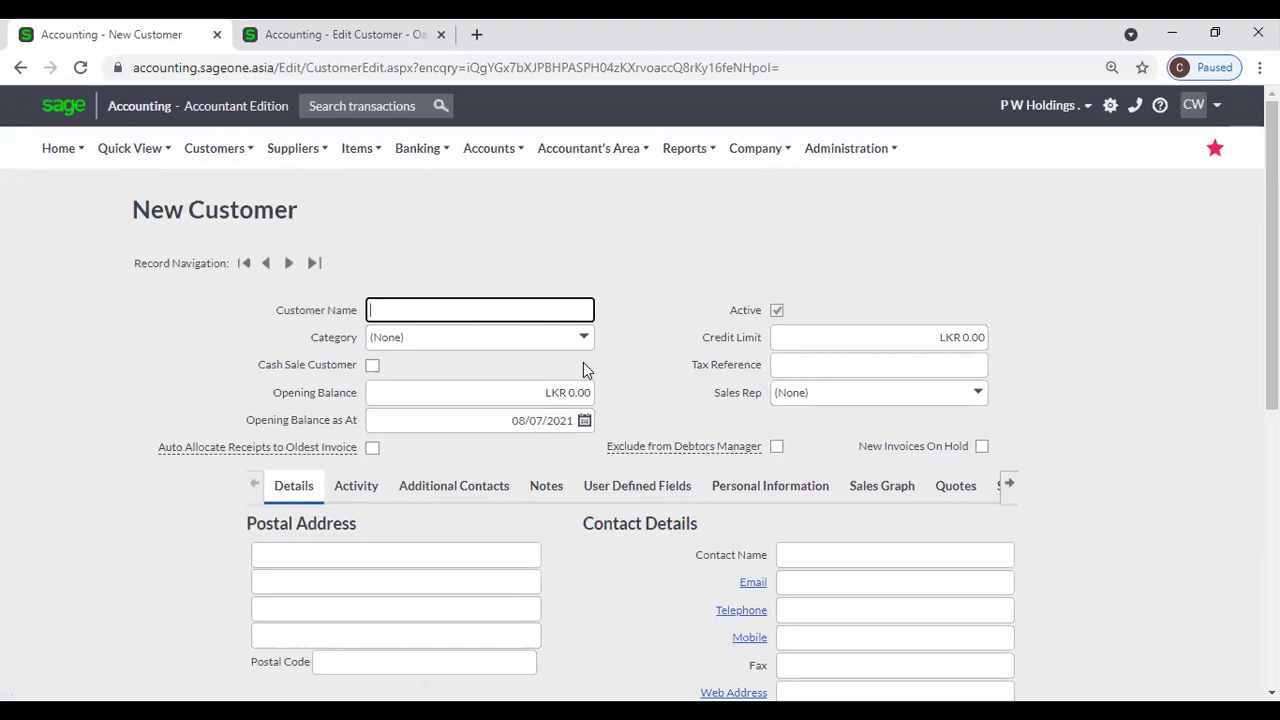
left_click(585, 340)
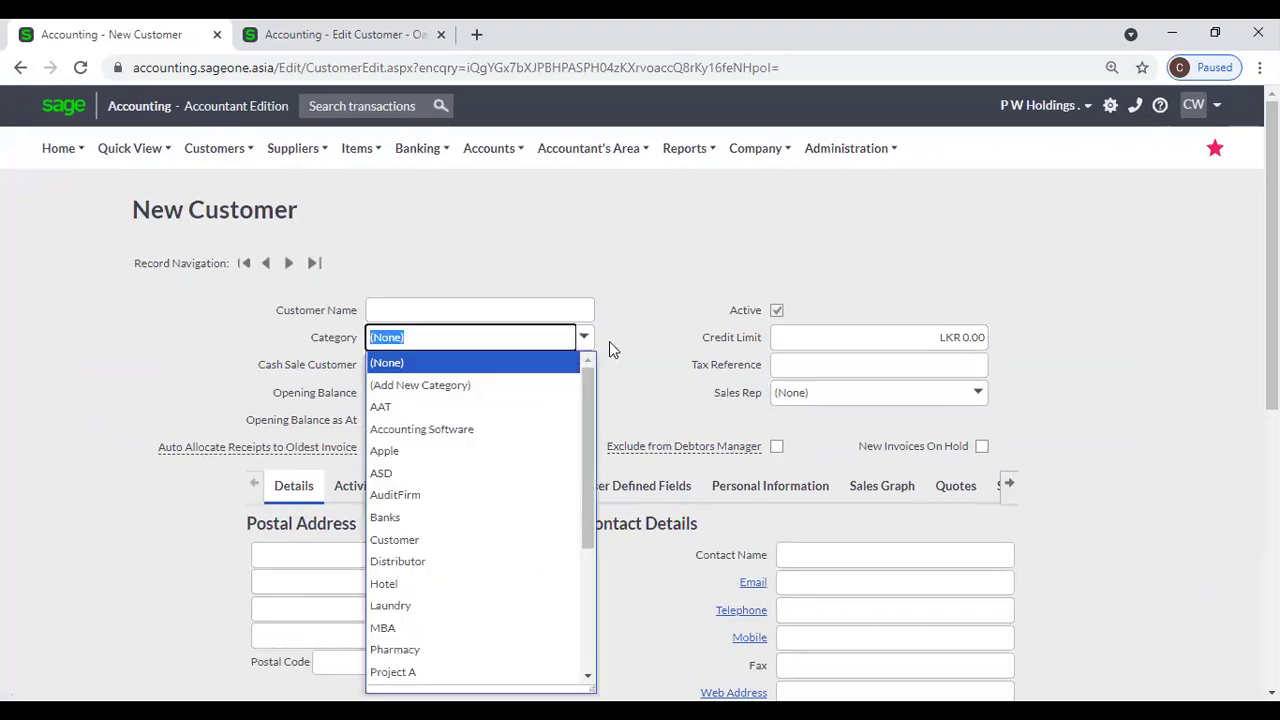
left_click(585, 341)
left_click(585, 345)
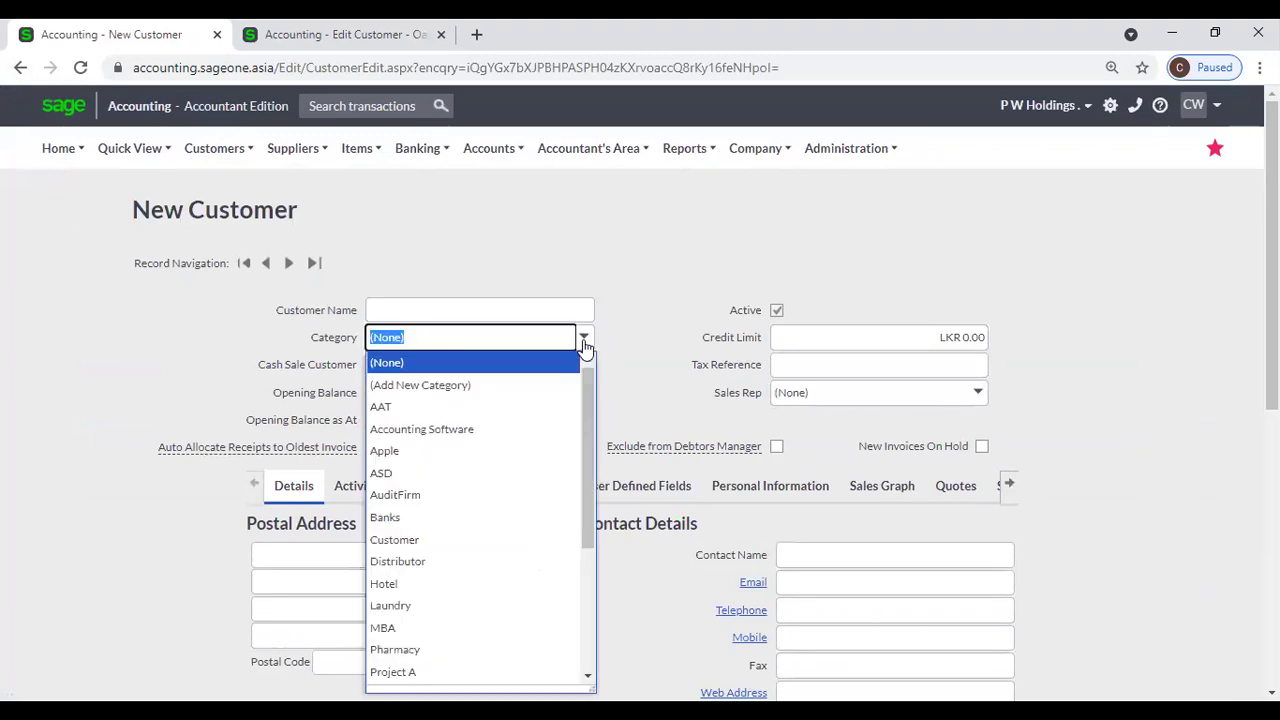
left_click(493, 388)
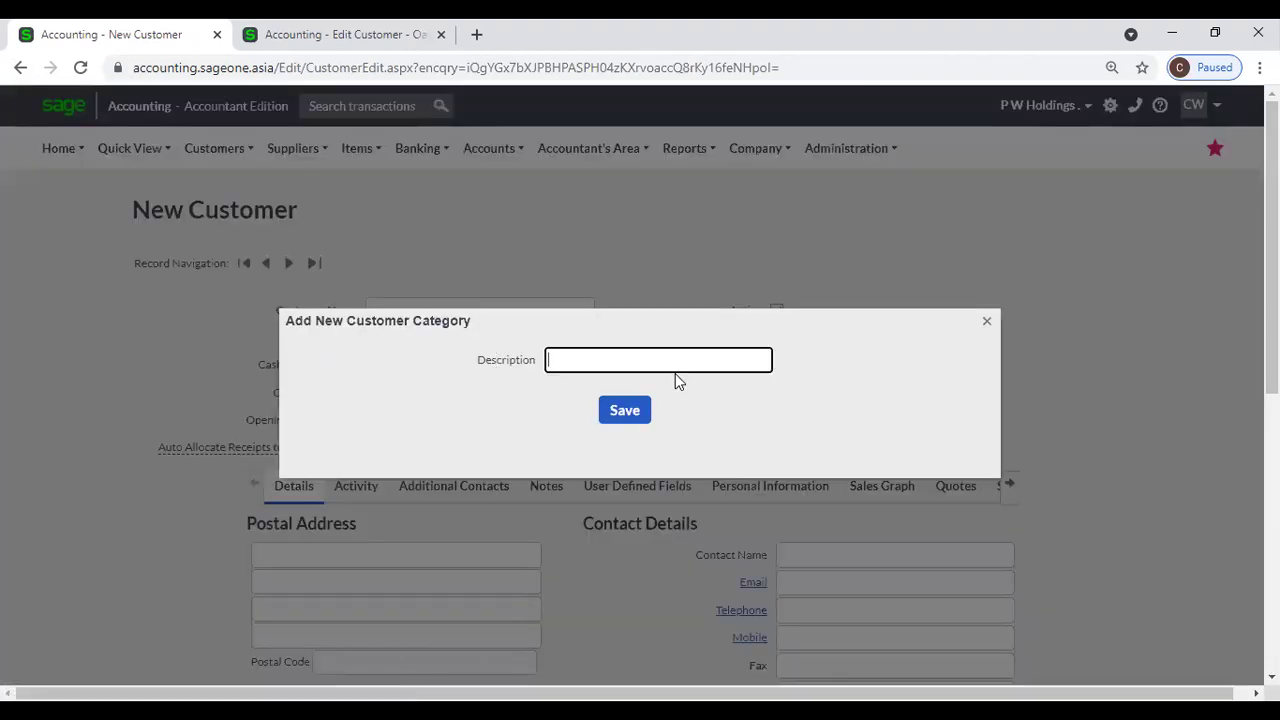
left_click(987, 324)
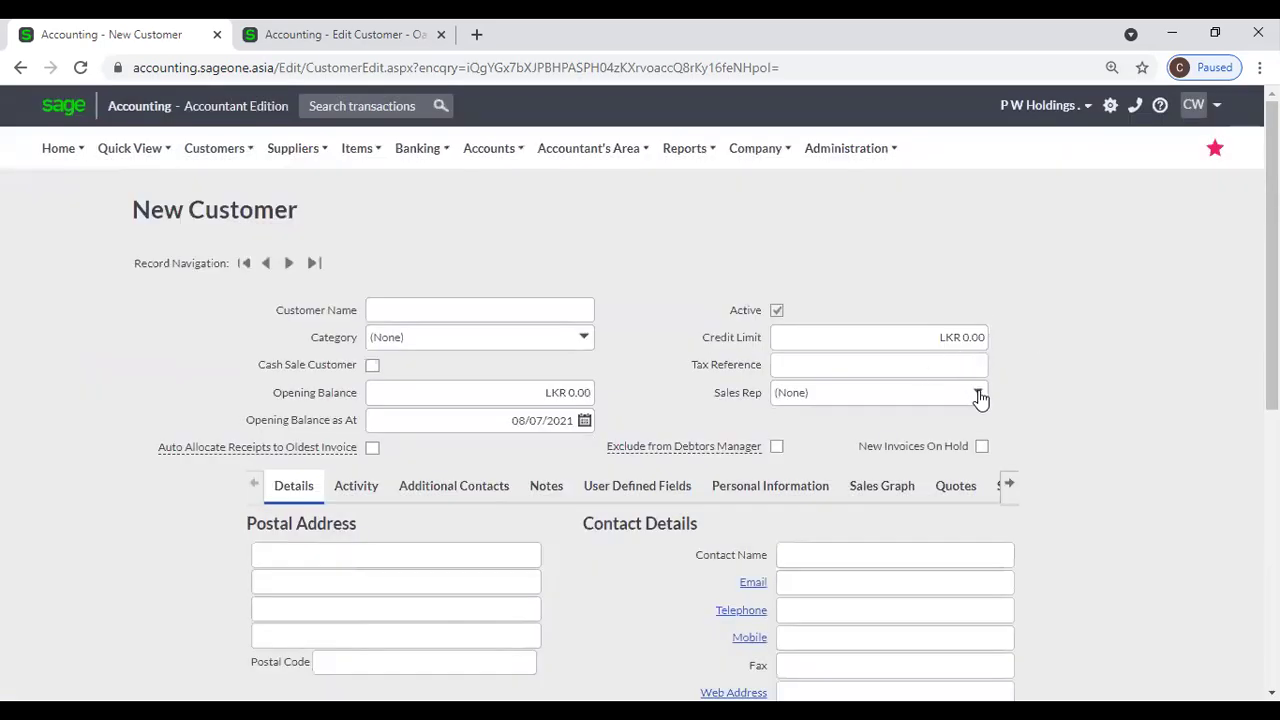
View the Add New Sales Rep form offered by the customer record's Sales Rep field, and close it unsaved
left_click(979, 396)
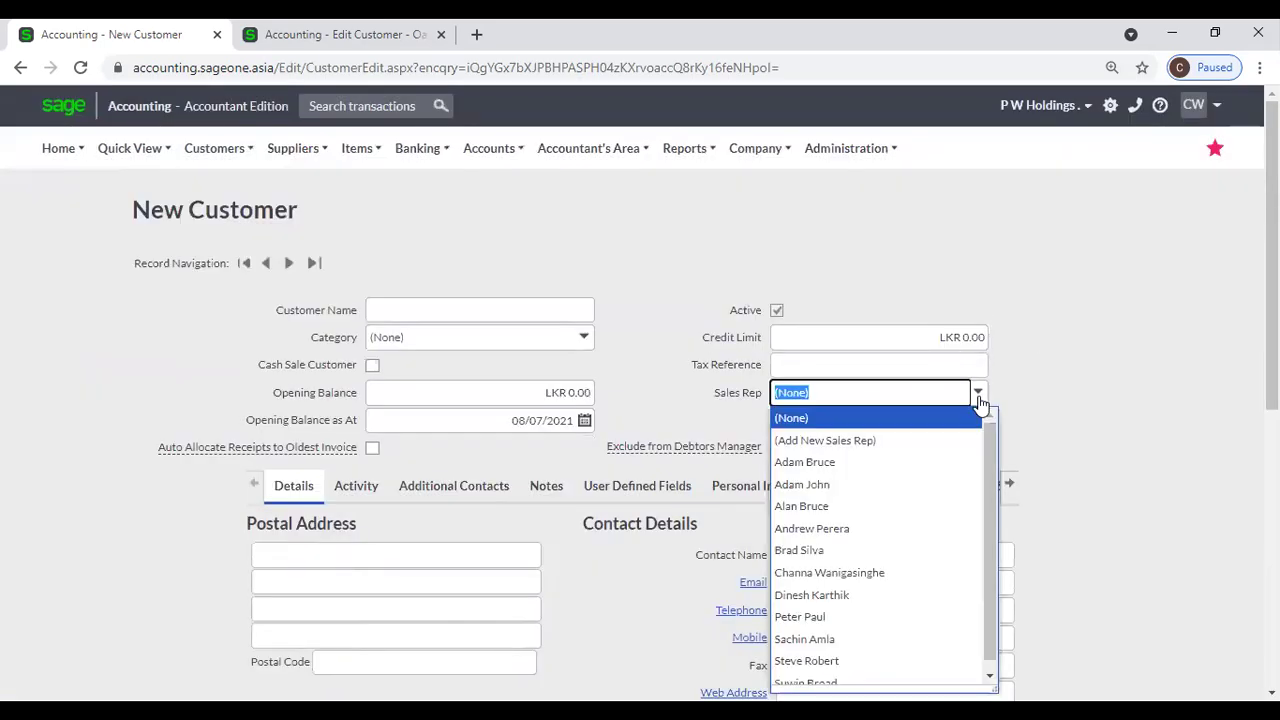
left_click(873, 442)
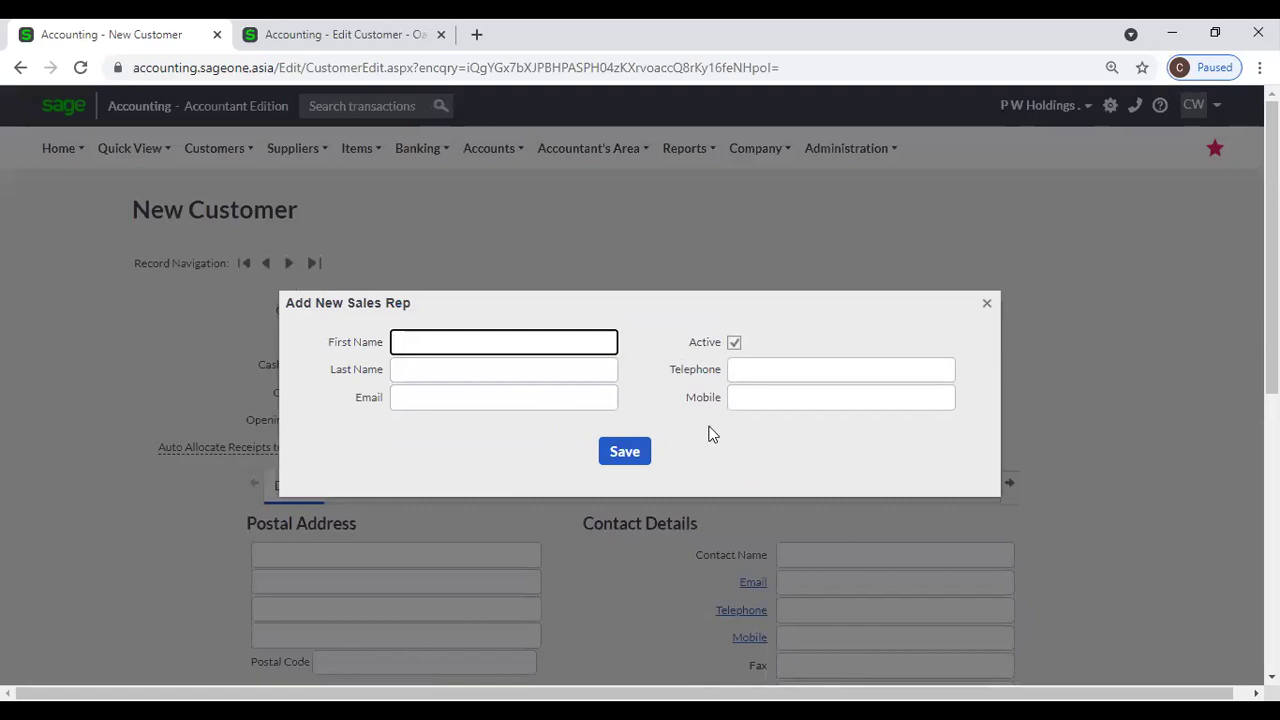
left_click(986, 303)
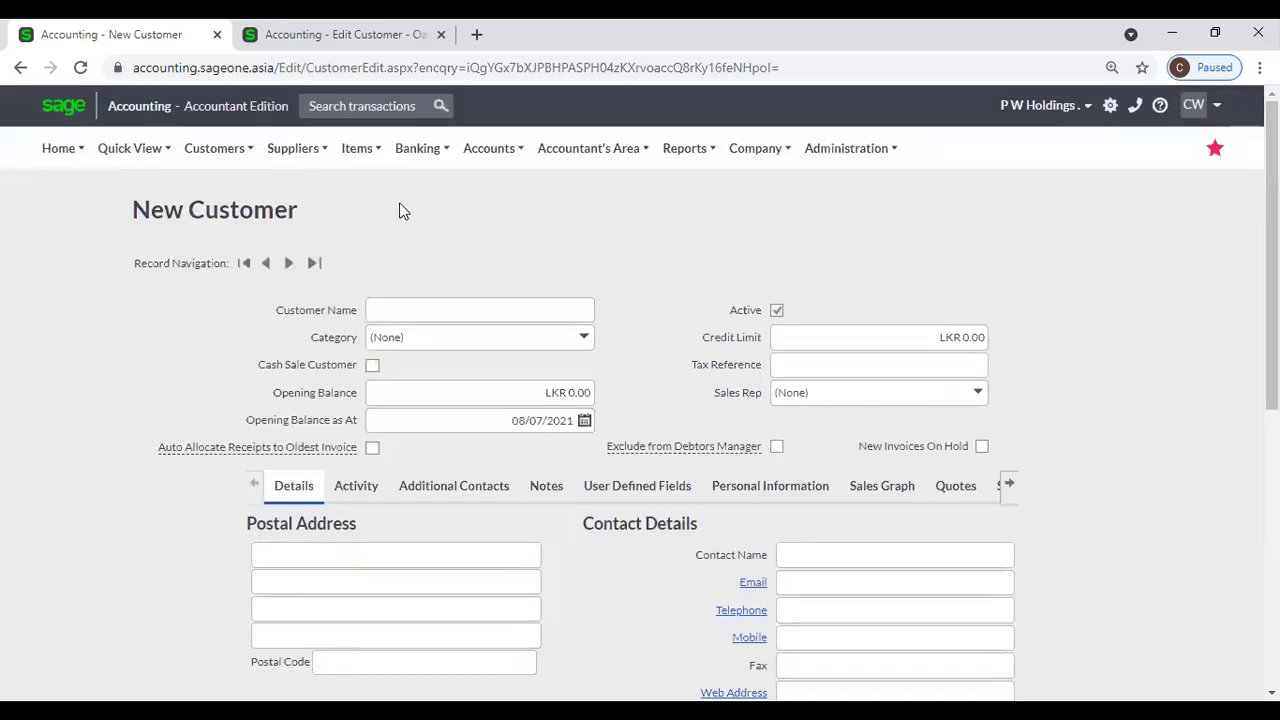
left_click(214, 149)
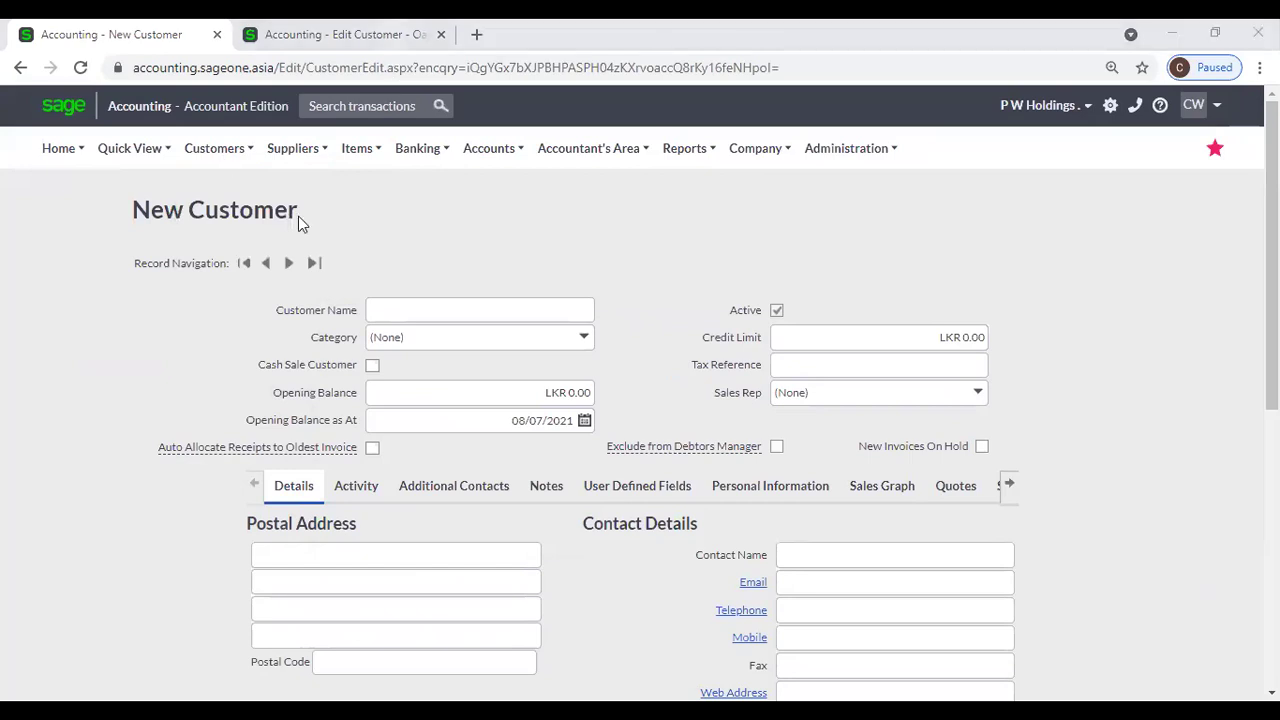
mouse_move(228, 160)
mouse_move(298, 216)
mouse_move(238, 152)
mouse_move(238, 218)
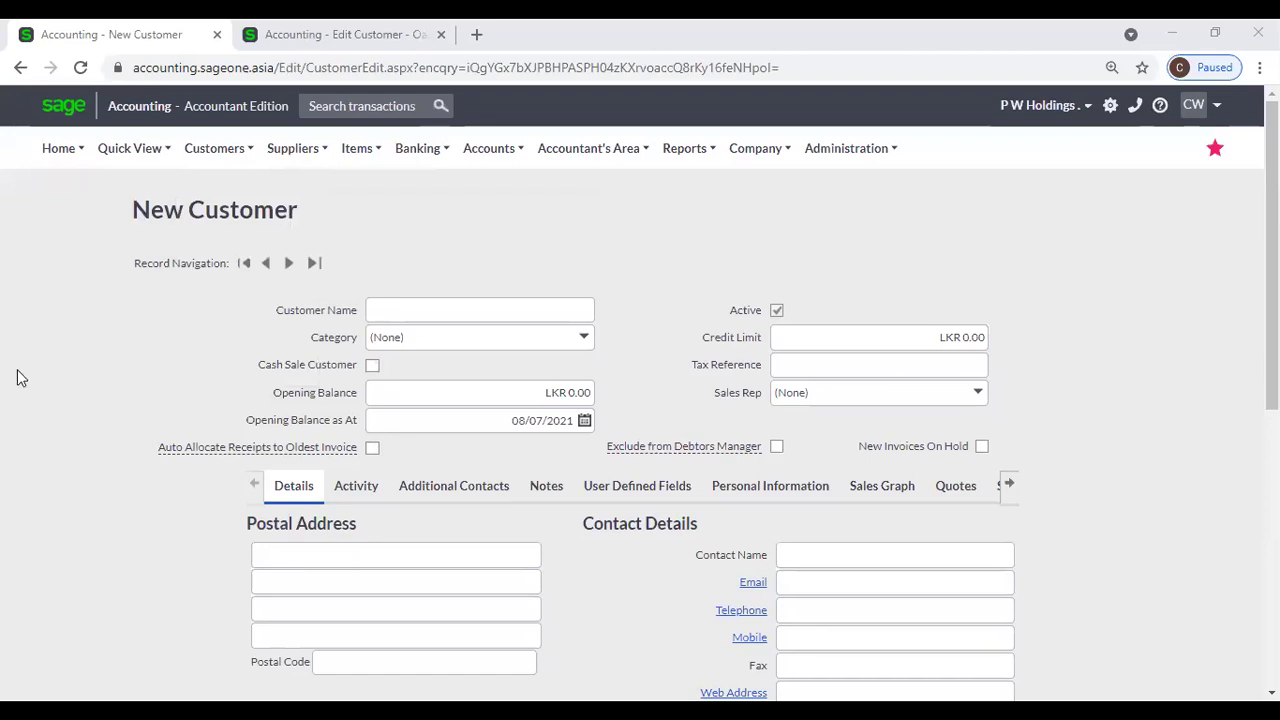
Open the list of customers and add the Default Tax Type column to its grid
mouse_move(203, 163)
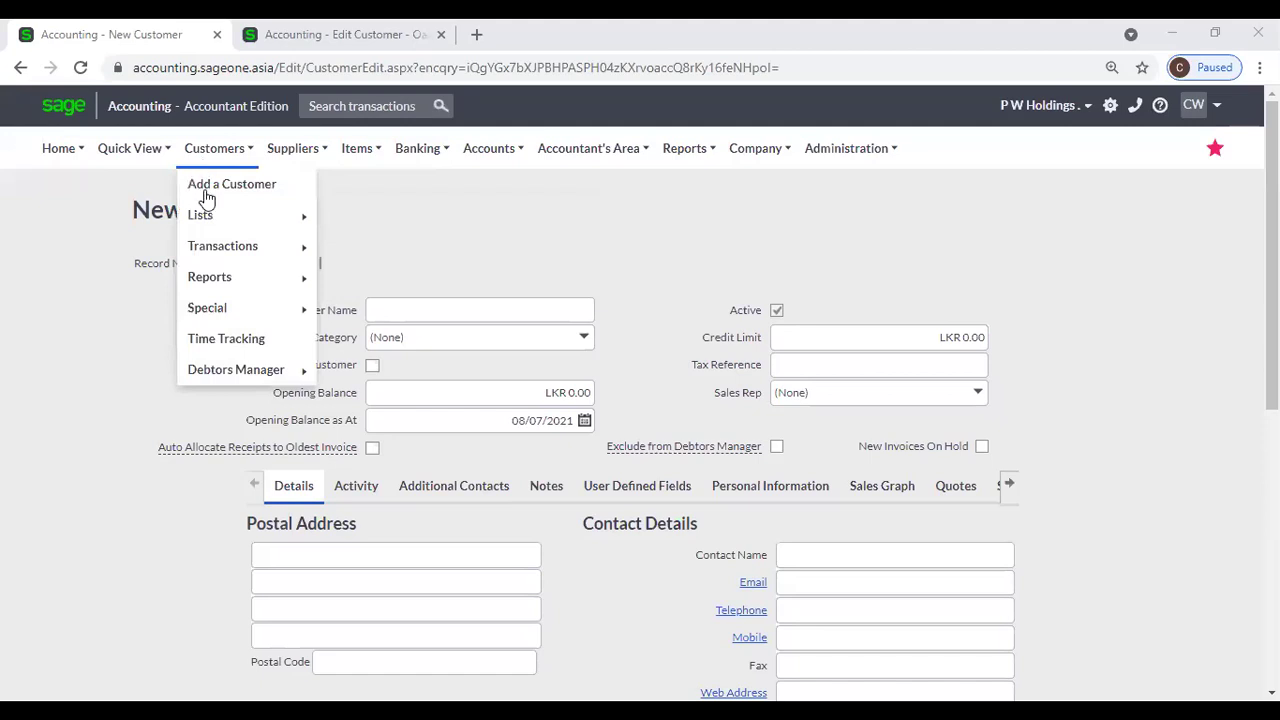
mouse_move(210, 216)
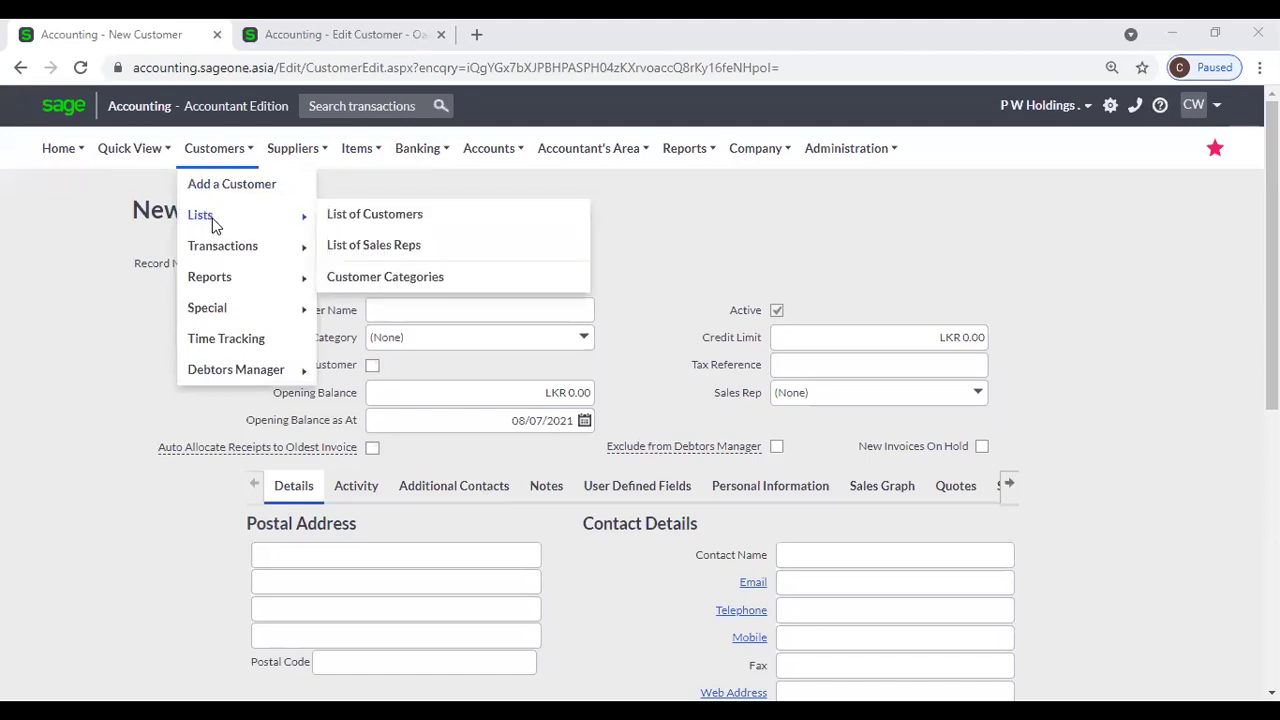
left_click(338, 229)
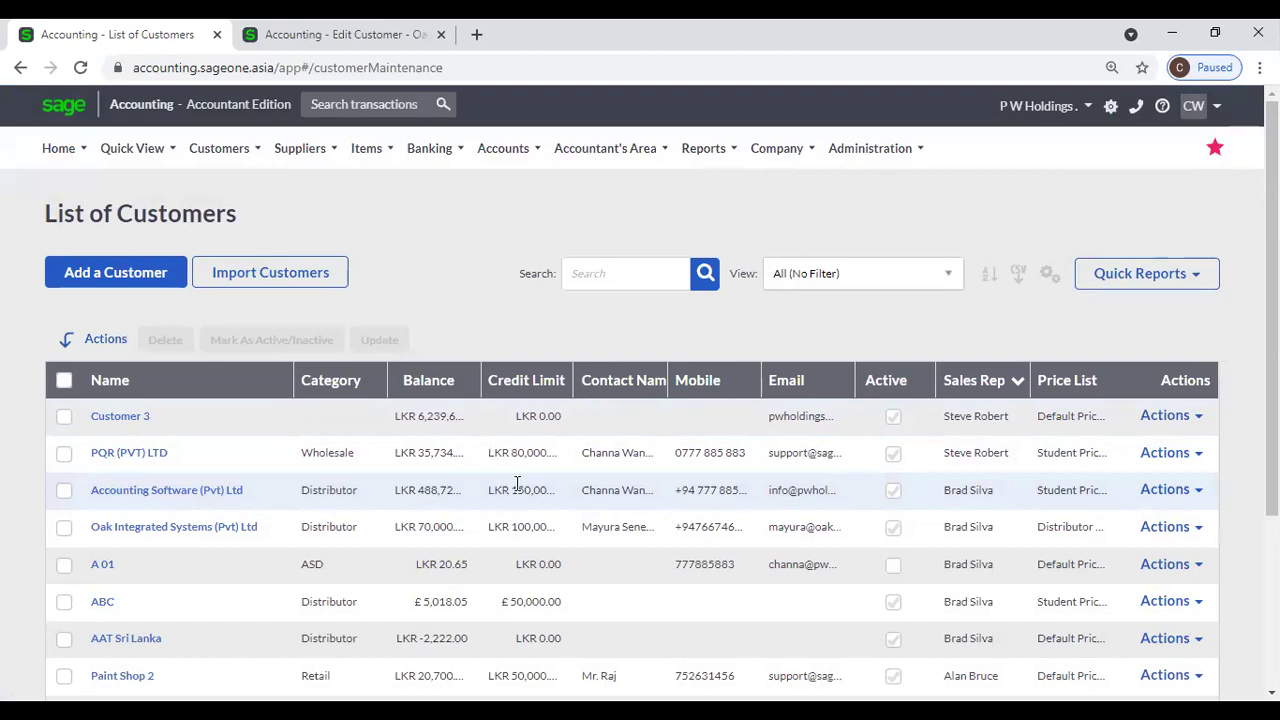
left_click(1049, 275)
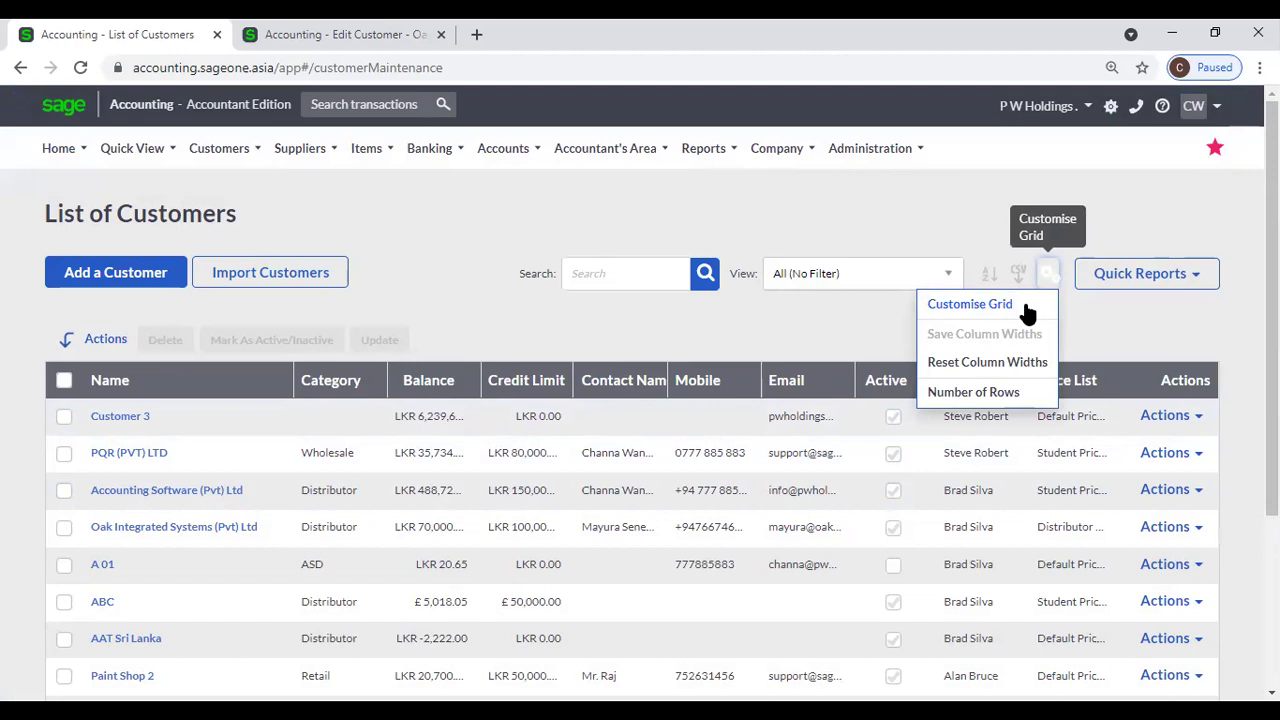
left_click(1027, 308)
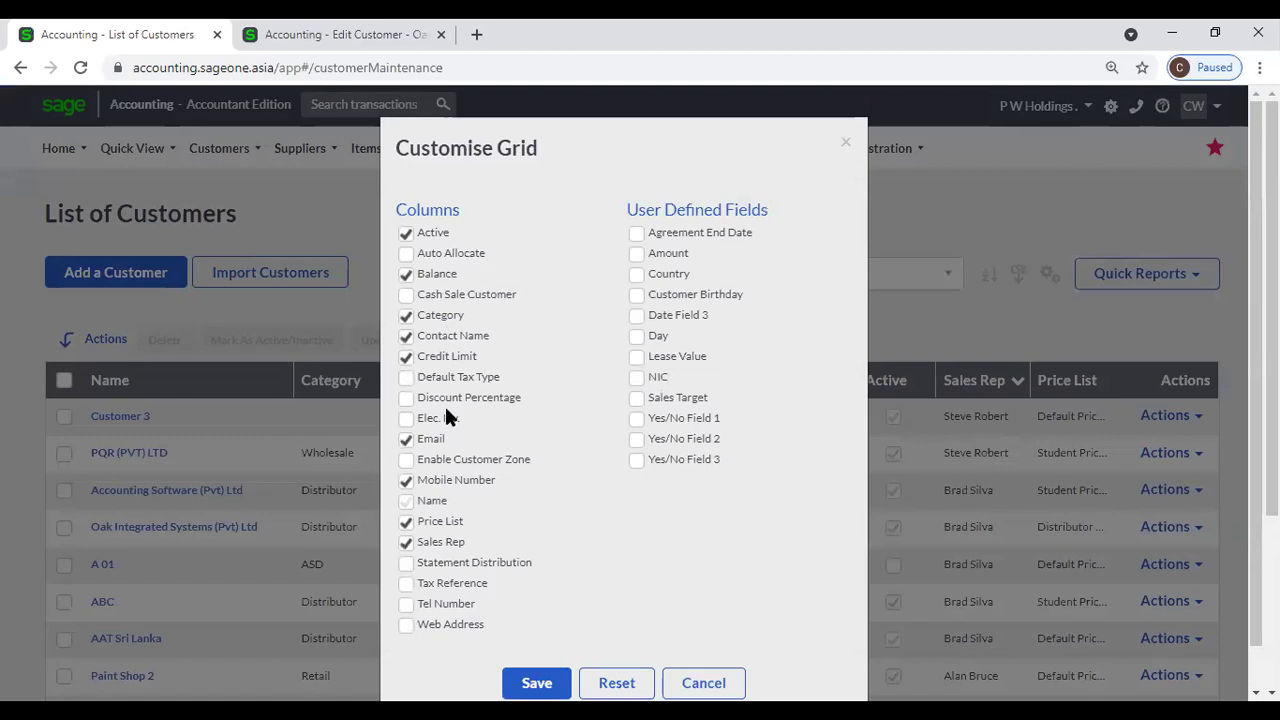
left_click(406, 381)
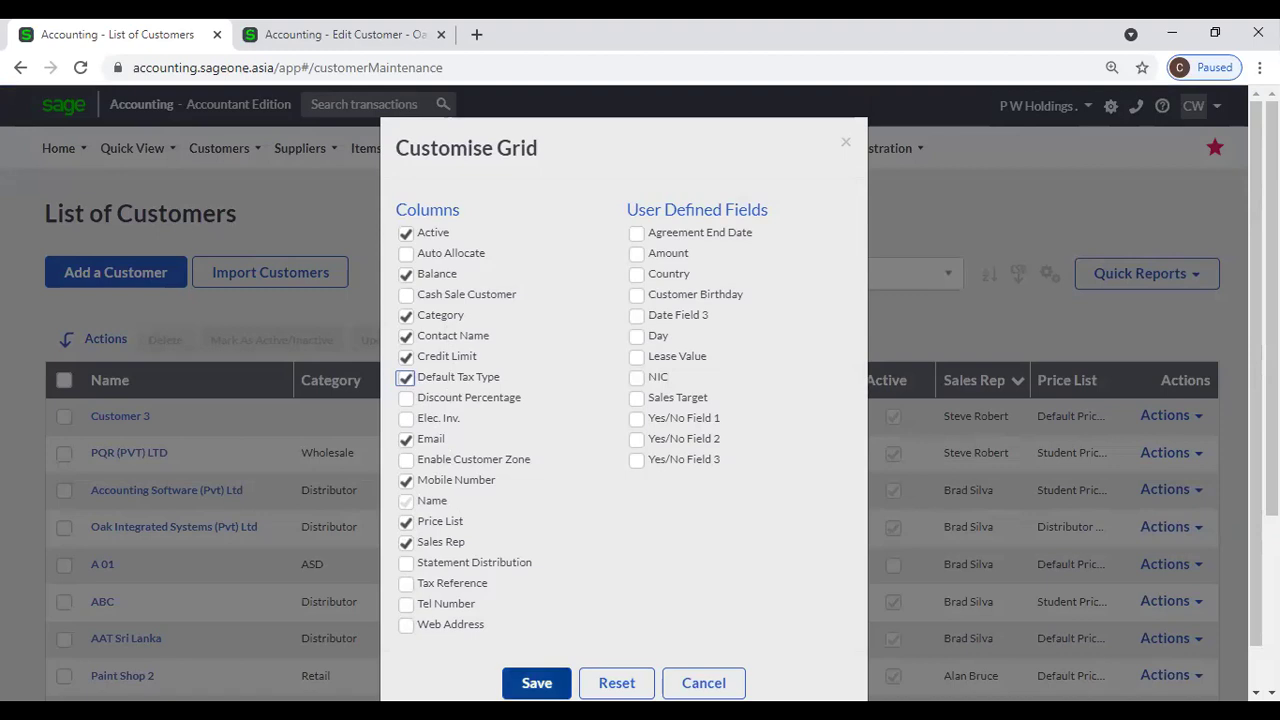
left_click(536, 682)
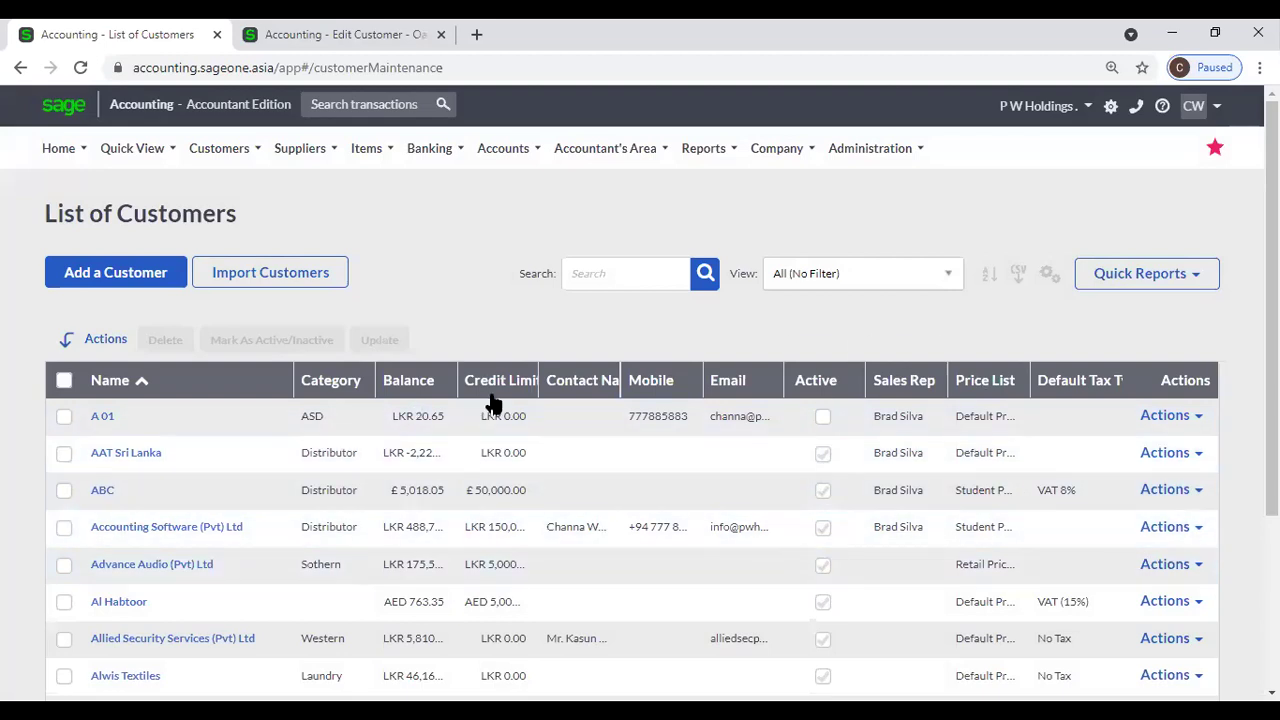
Widen the Credit Limit, Contact Name and Balance columns, and sort the customers by balance in ascending and descending order
left_click_drag(538, 381, 560, 381)
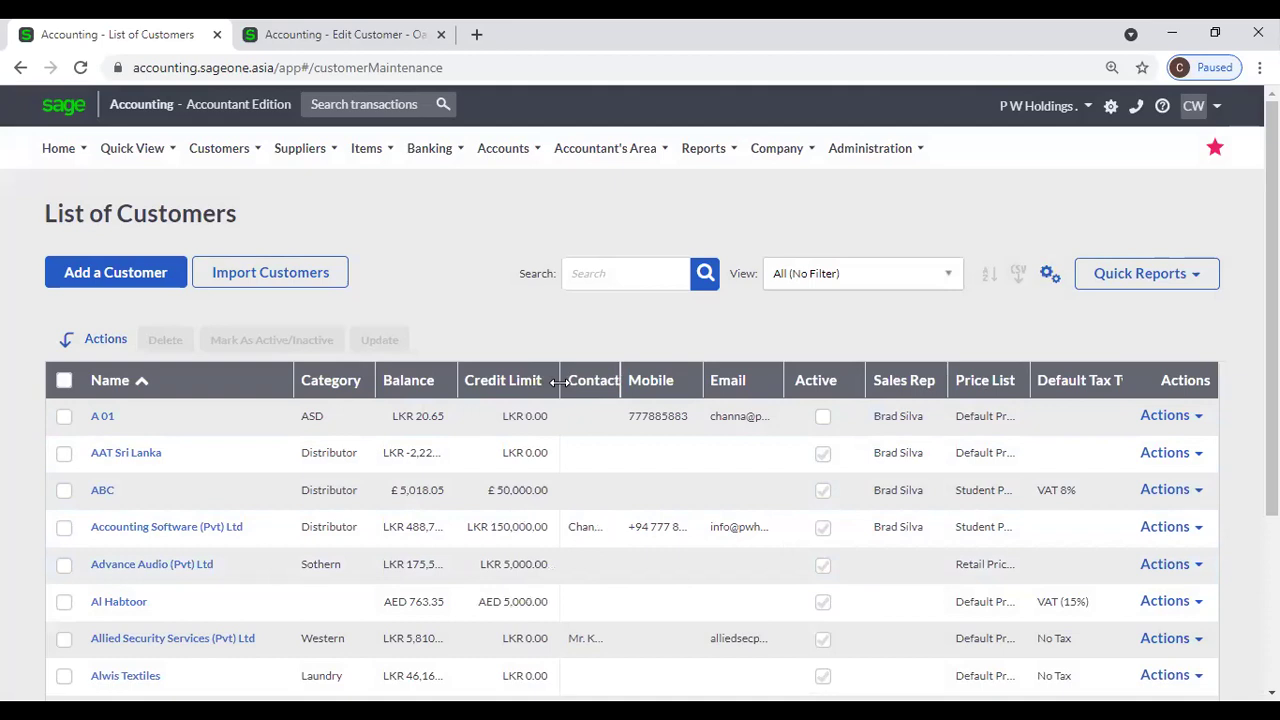
left_click_drag(620, 381, 722, 382)
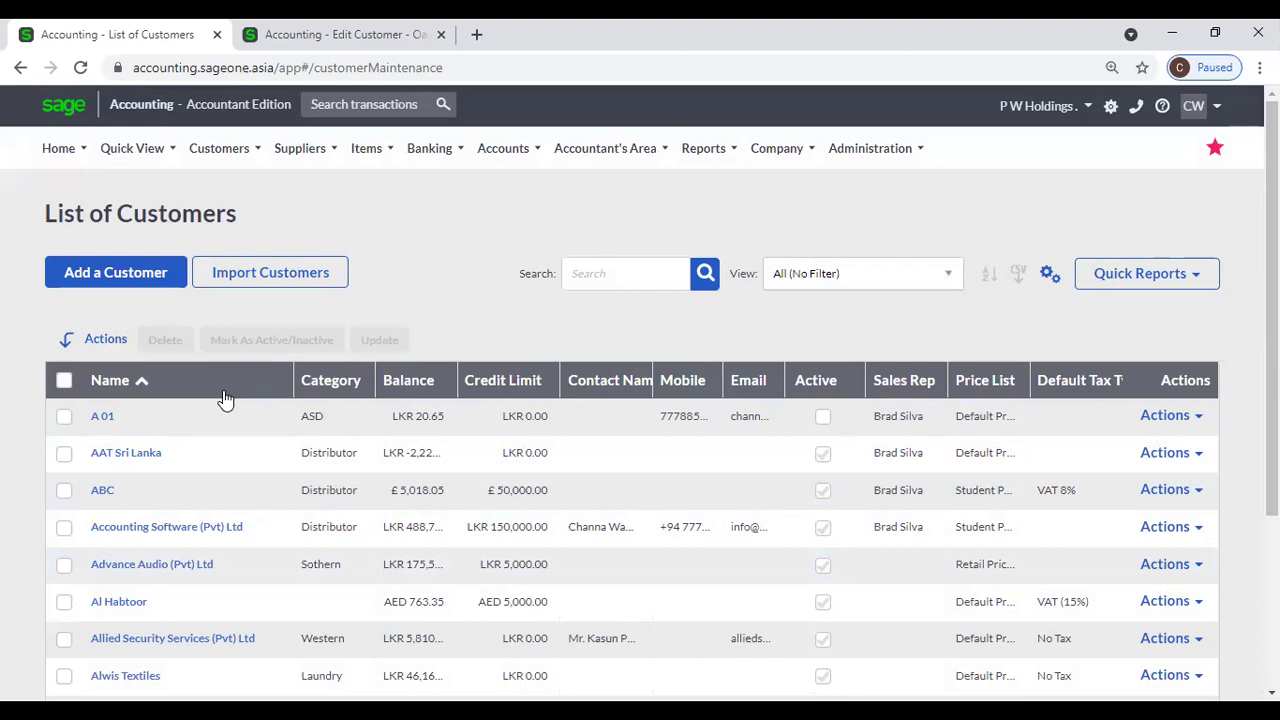
left_click(416, 384)
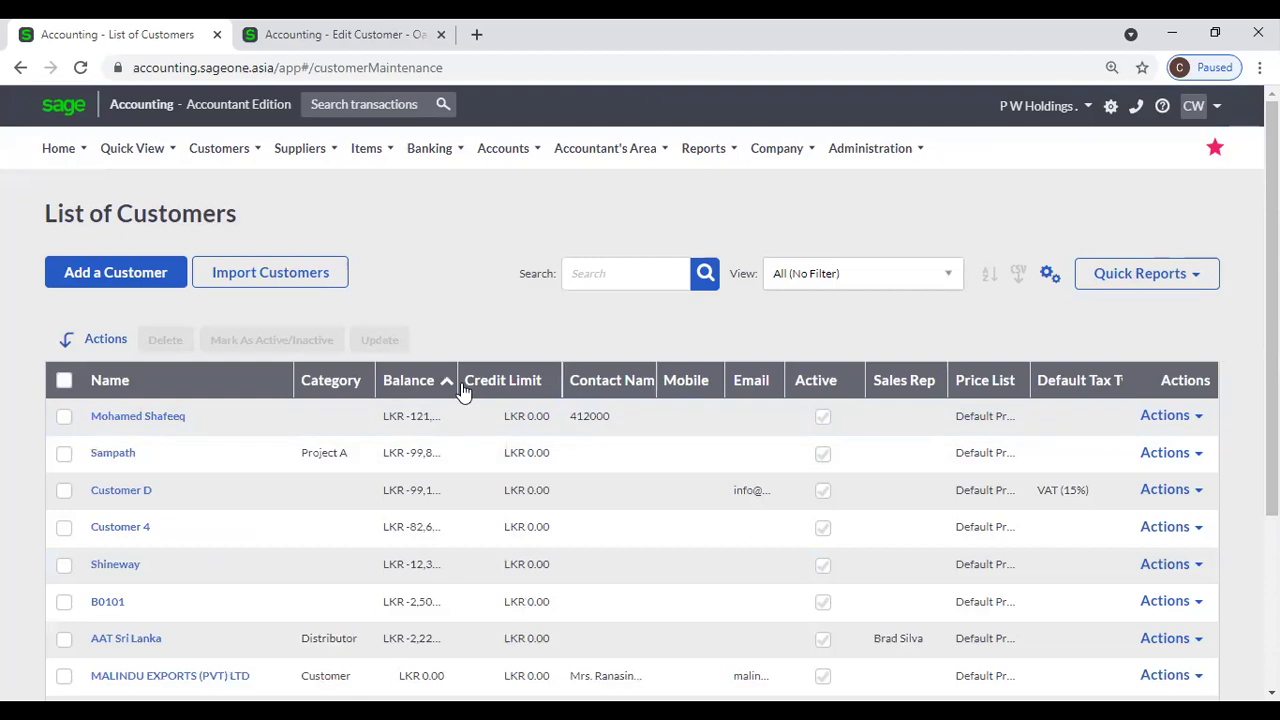
left_click_drag(457, 380, 481, 380)
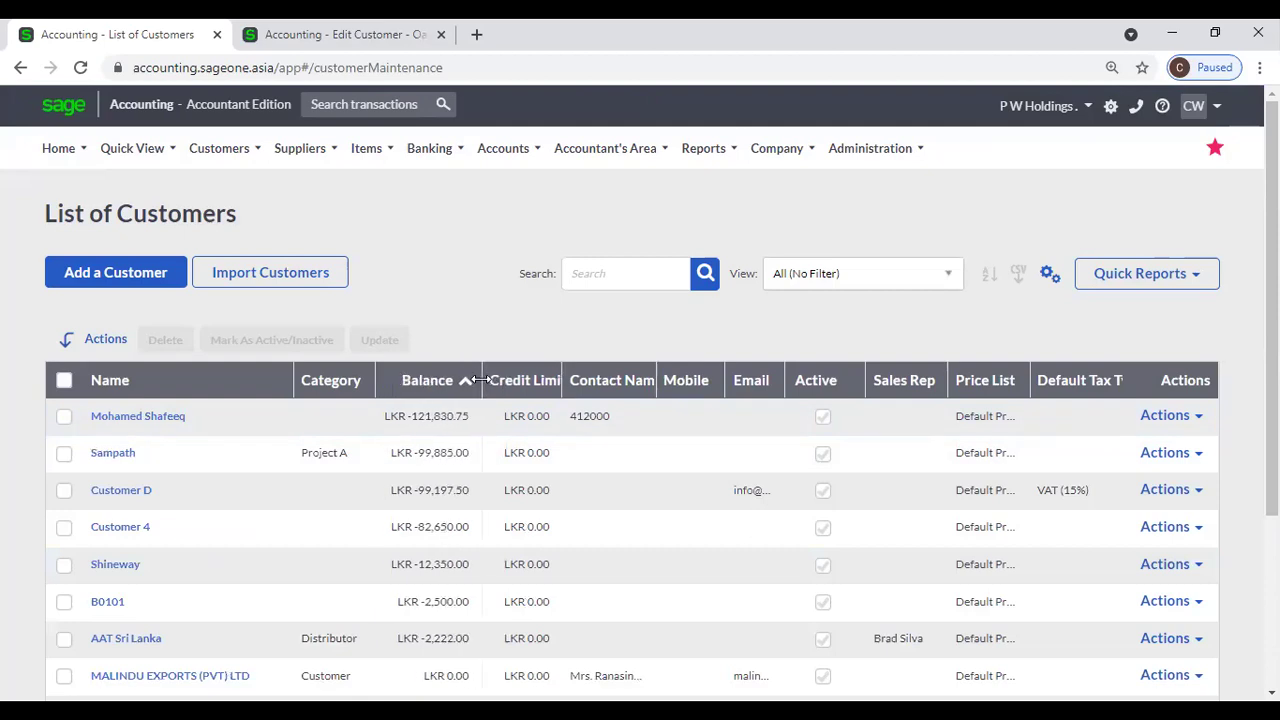
left_click(430, 385)
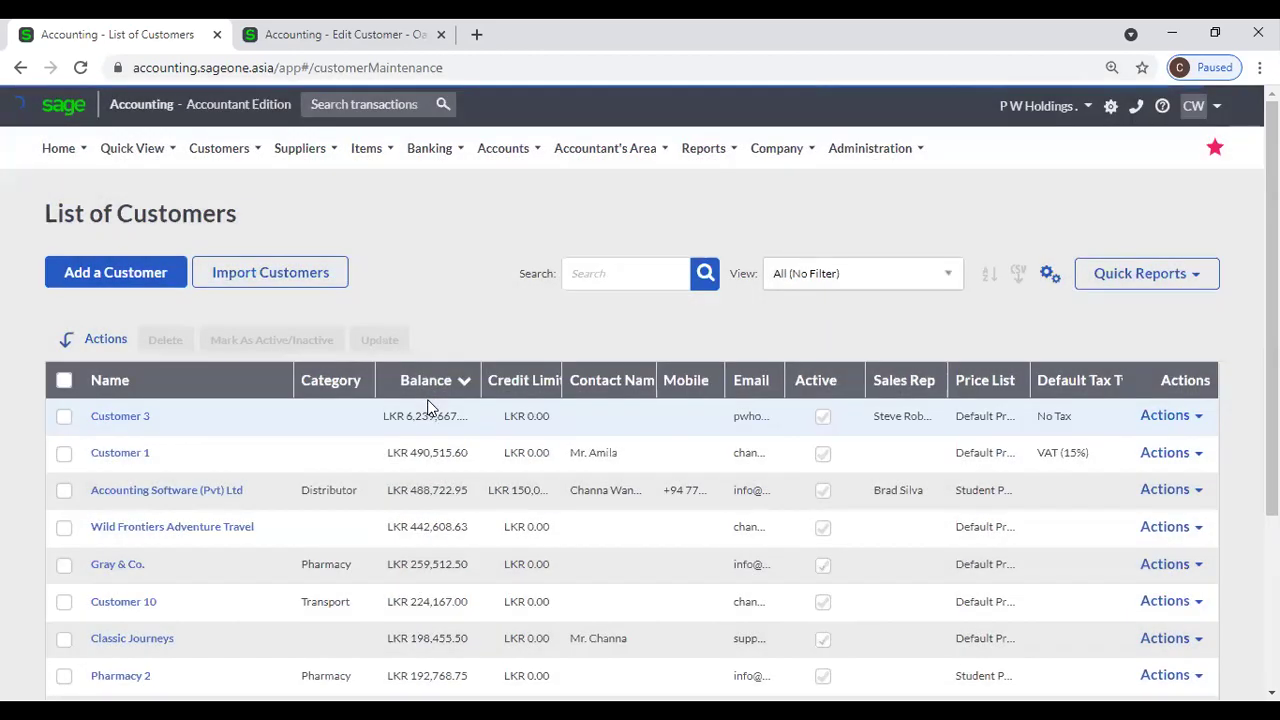
Sort the customers by name, by credit limit in both directions, and by name again from A to Z
left_click(227, 388)
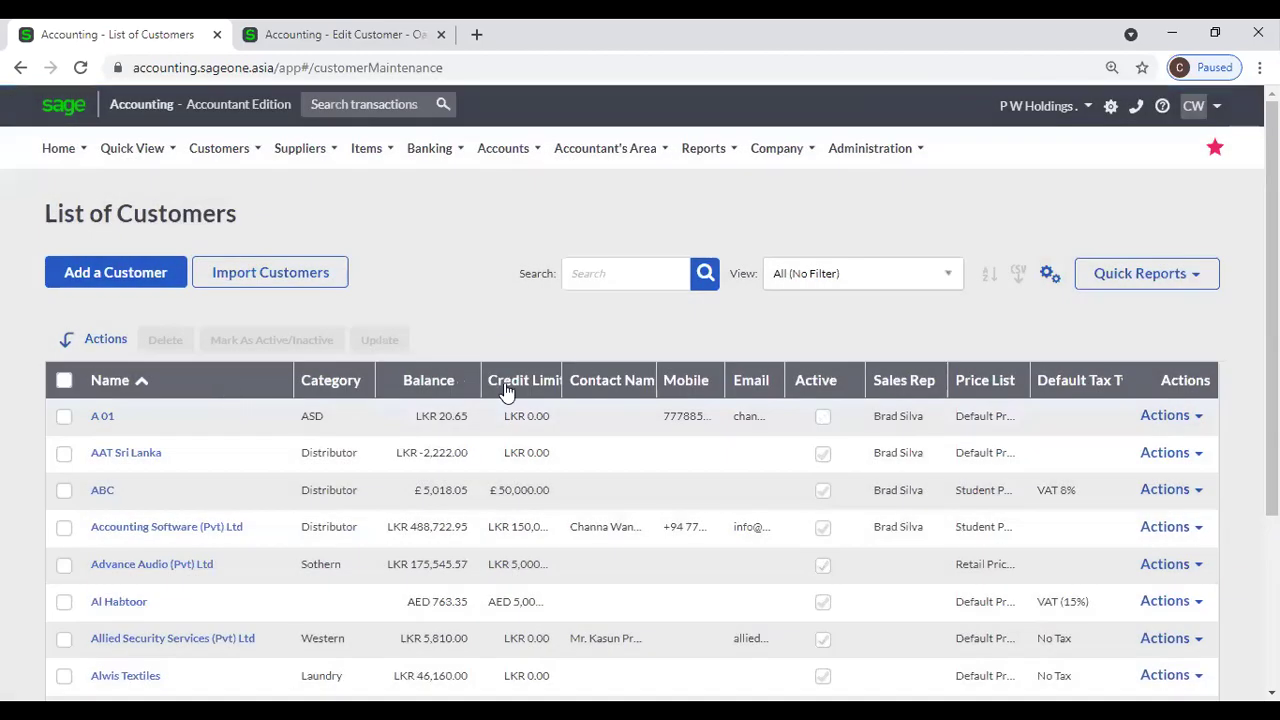
left_click(536, 388)
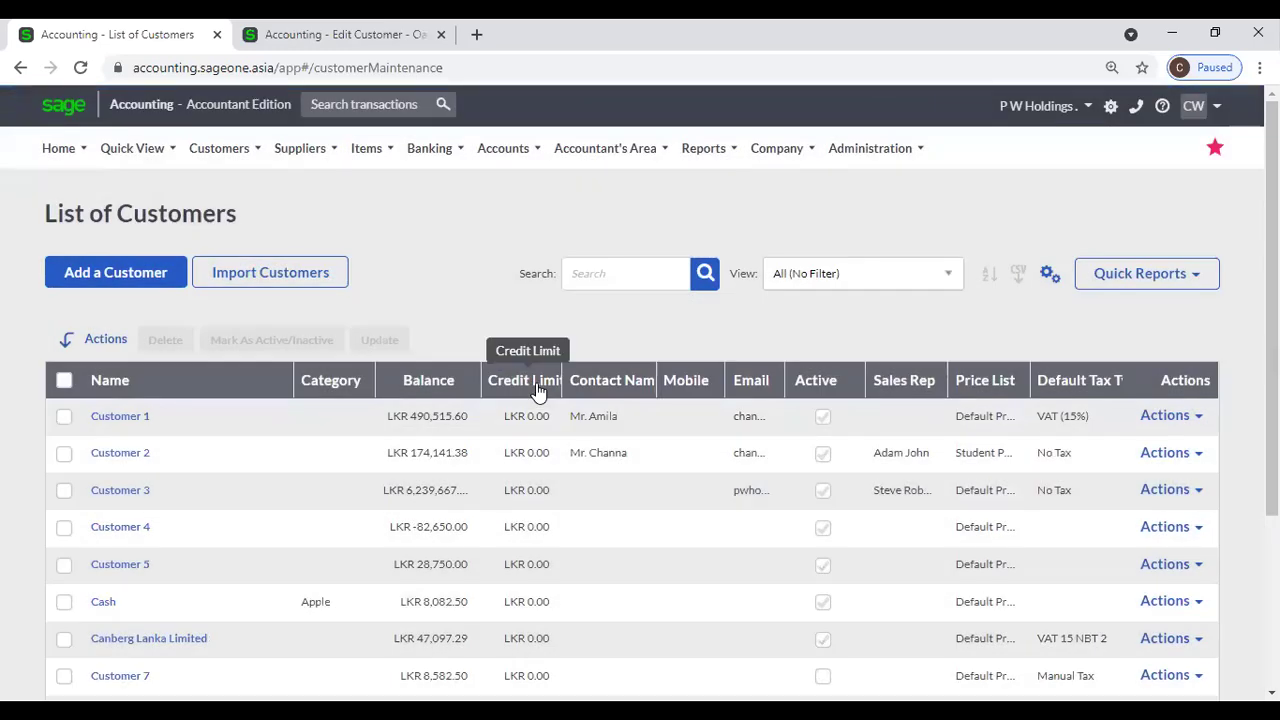
left_click(536, 388)
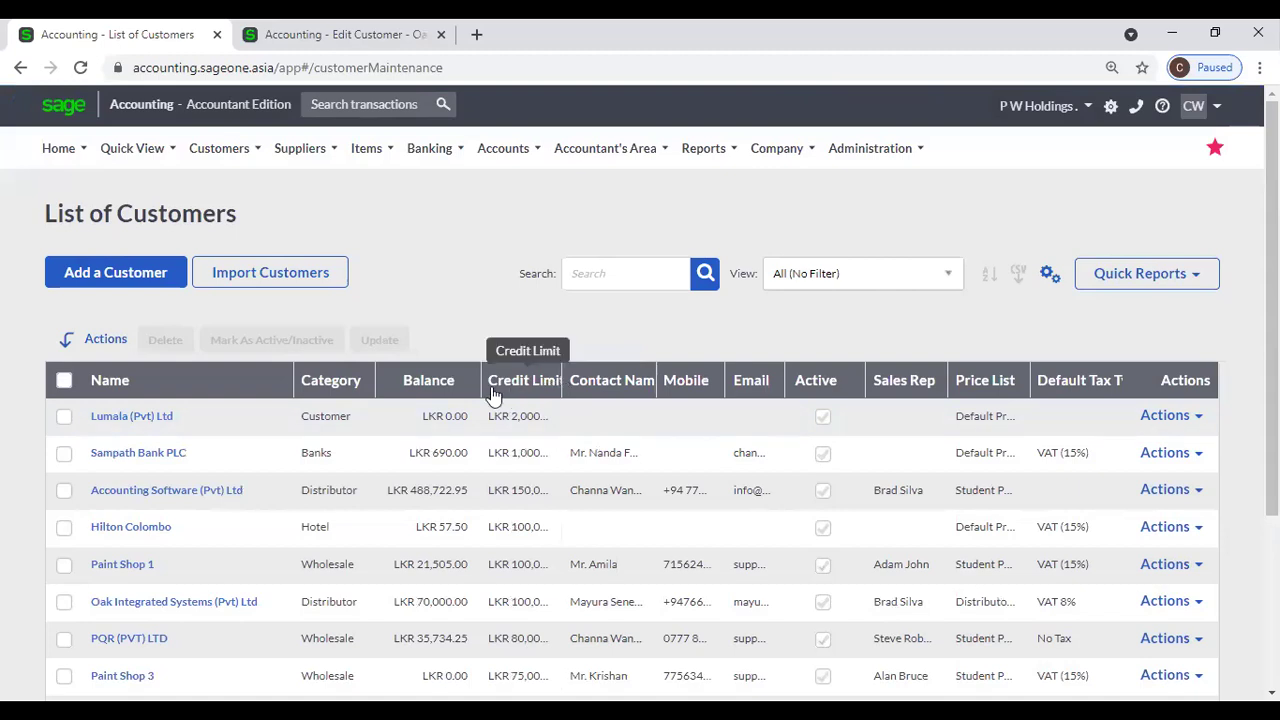
left_click(193, 386)
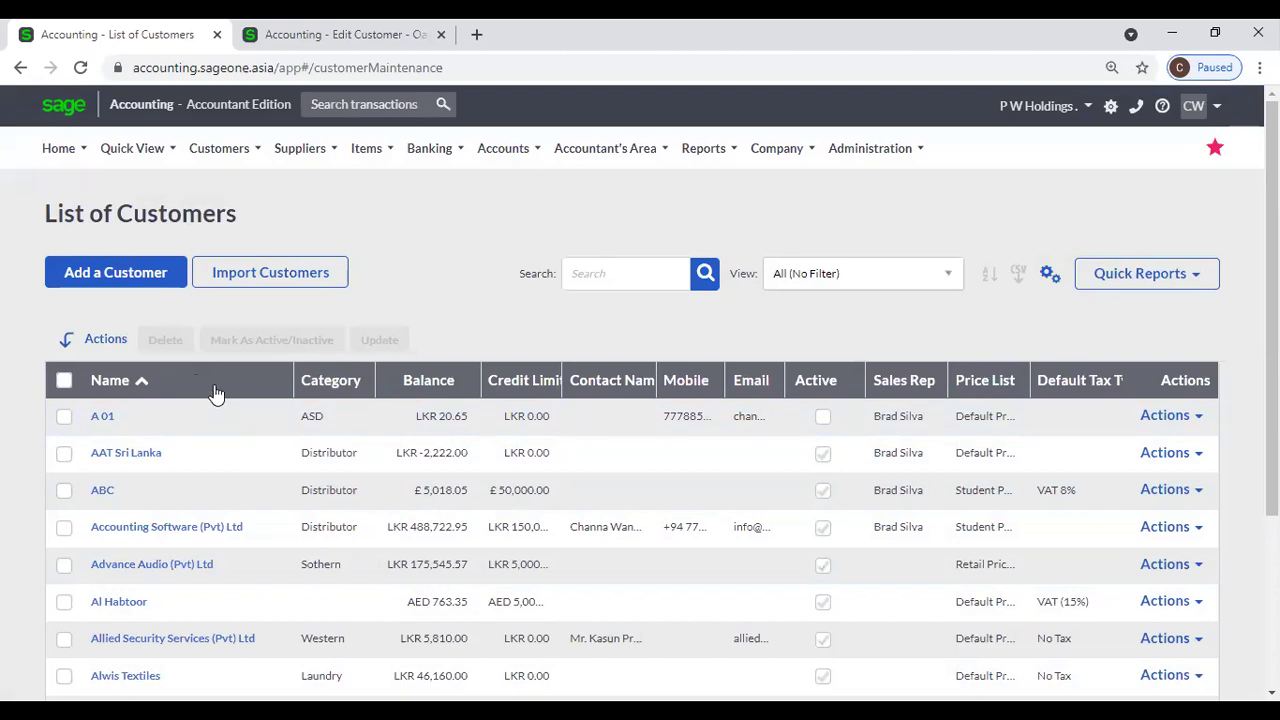
Set up a multi-column sort with a second level, sorting the first level by Name from A to Z
left_click(989, 278)
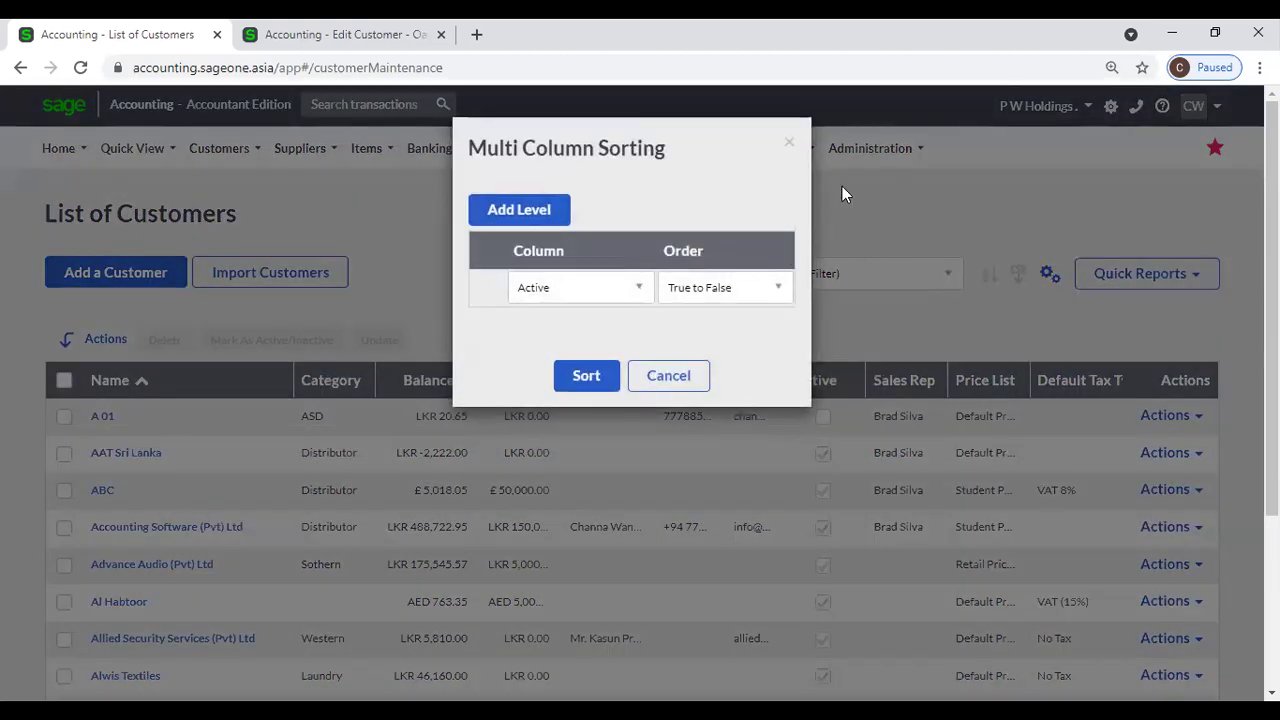
left_click(791, 144)
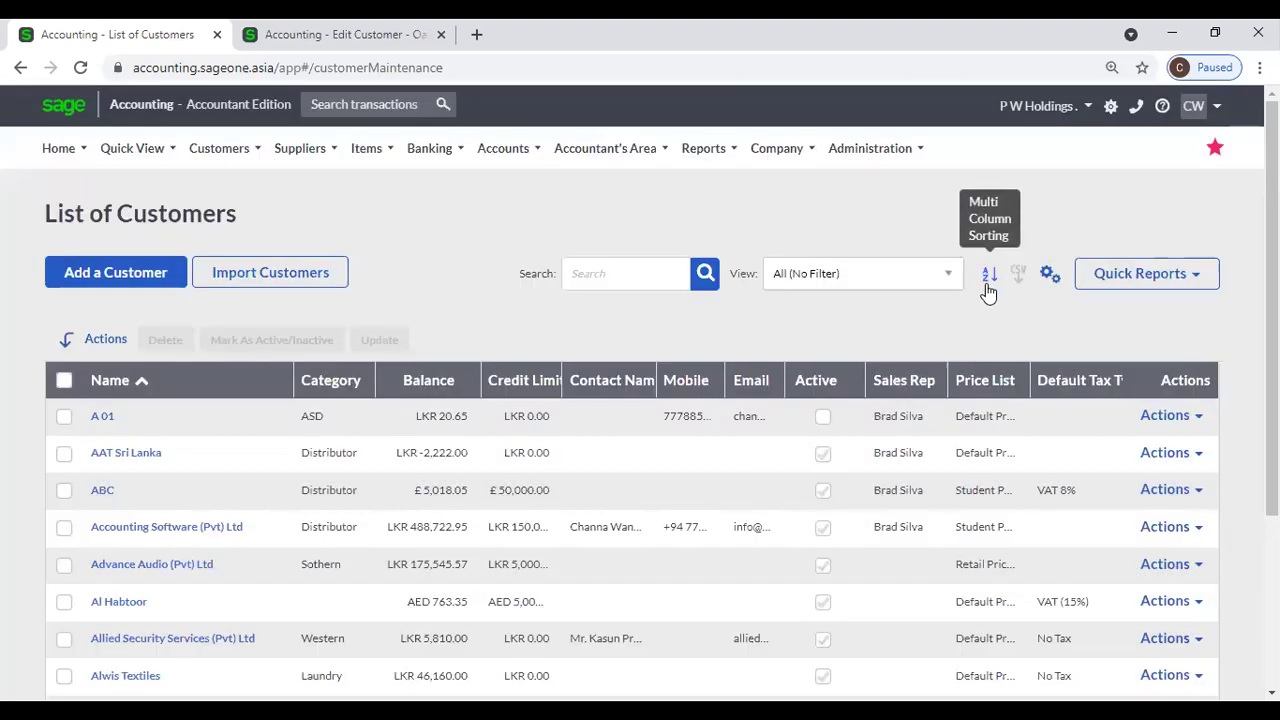
left_click(988, 285)
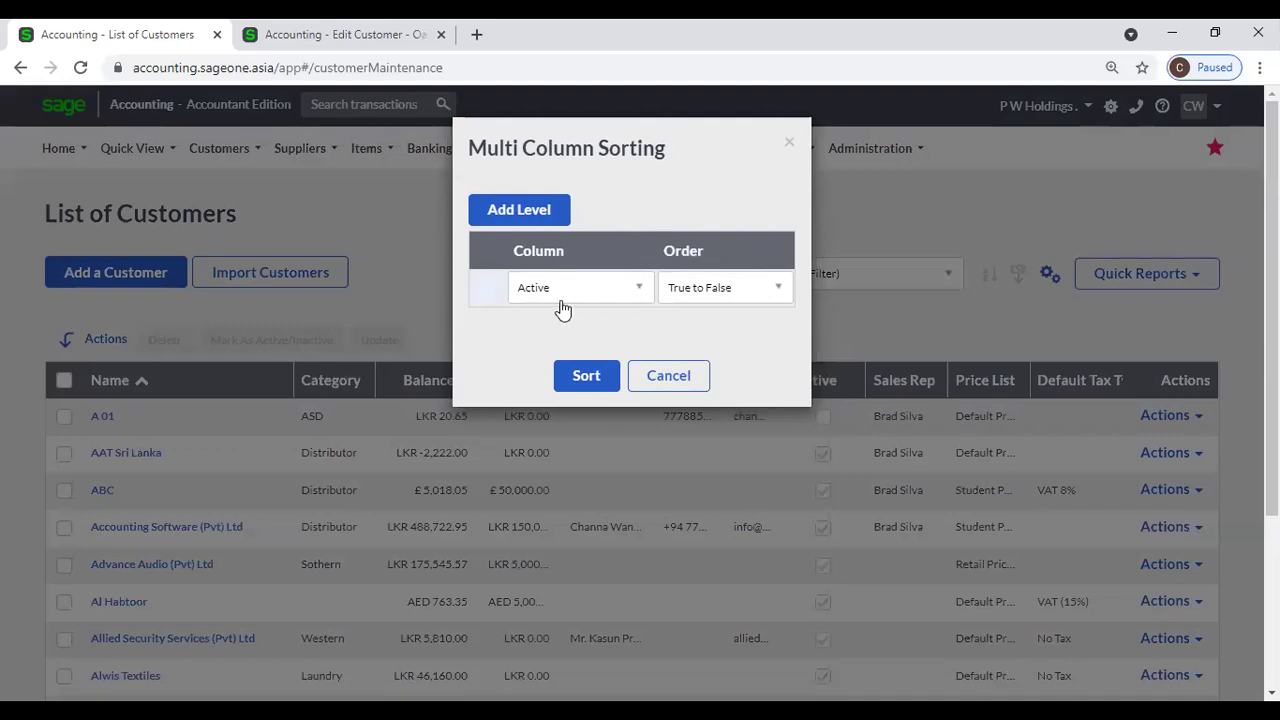
left_click(490, 218)
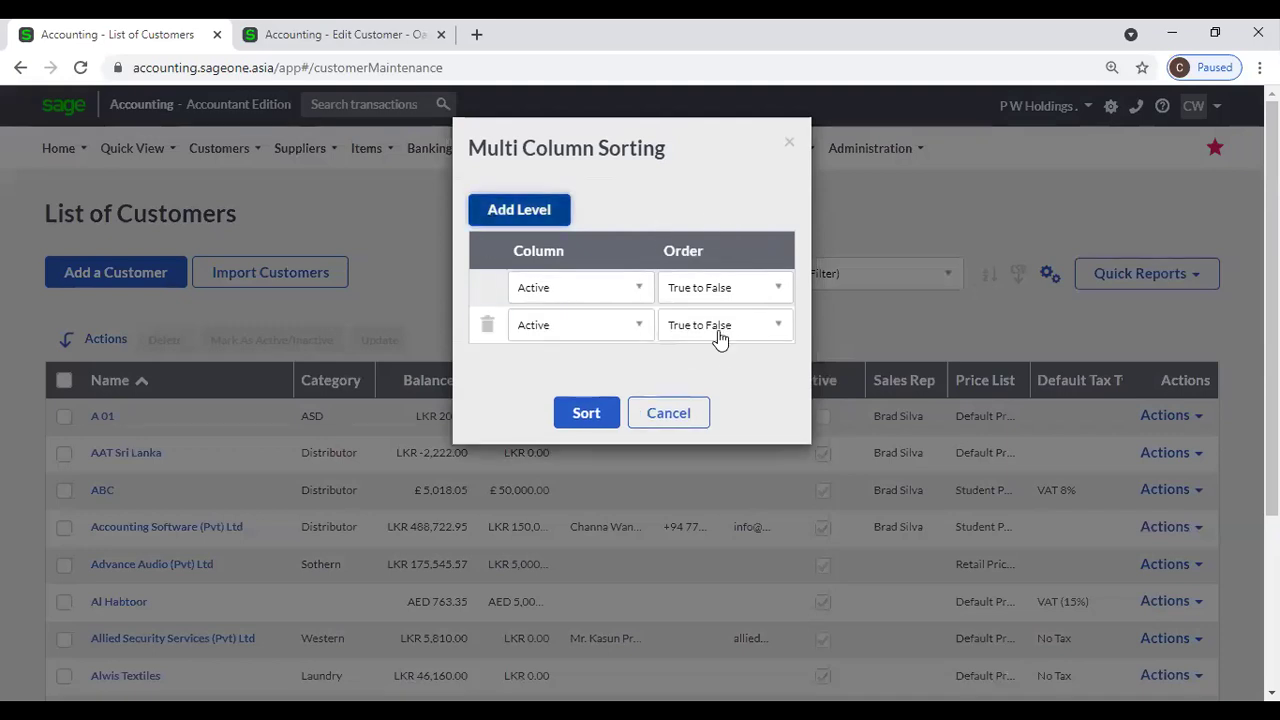
left_click(635, 289)
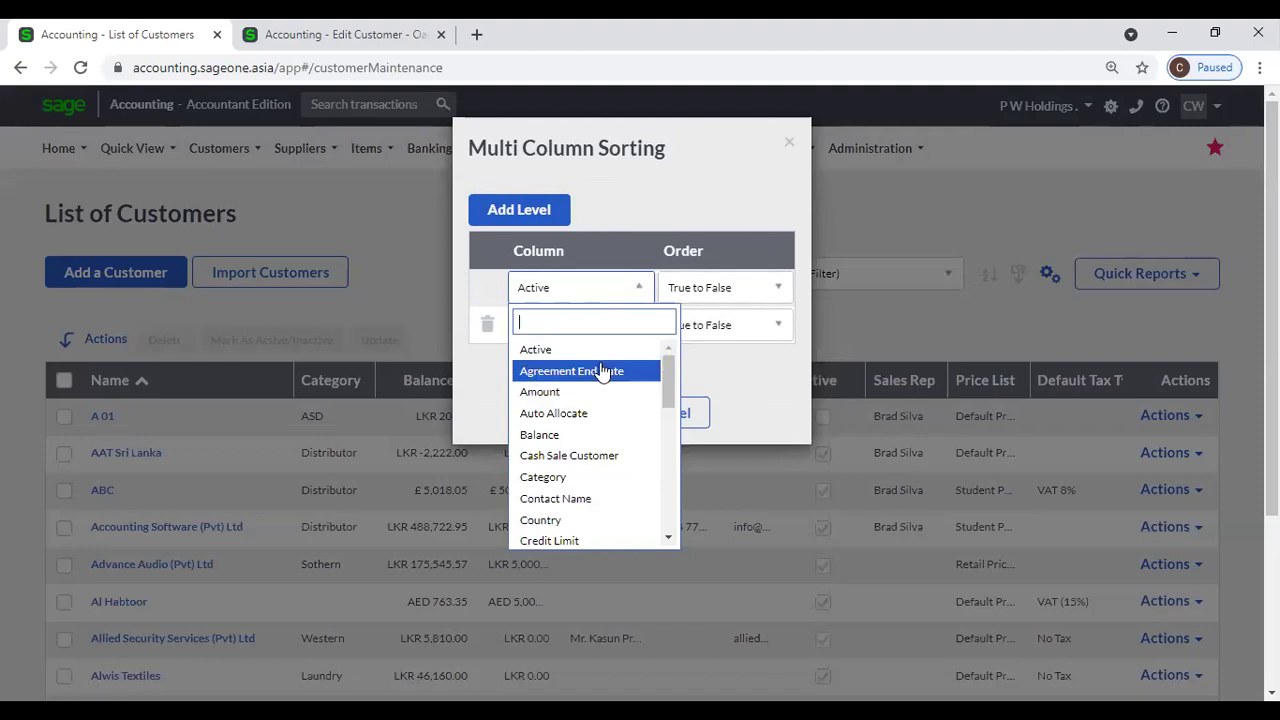
scroll(600, 405, "down", 3)
type("n")
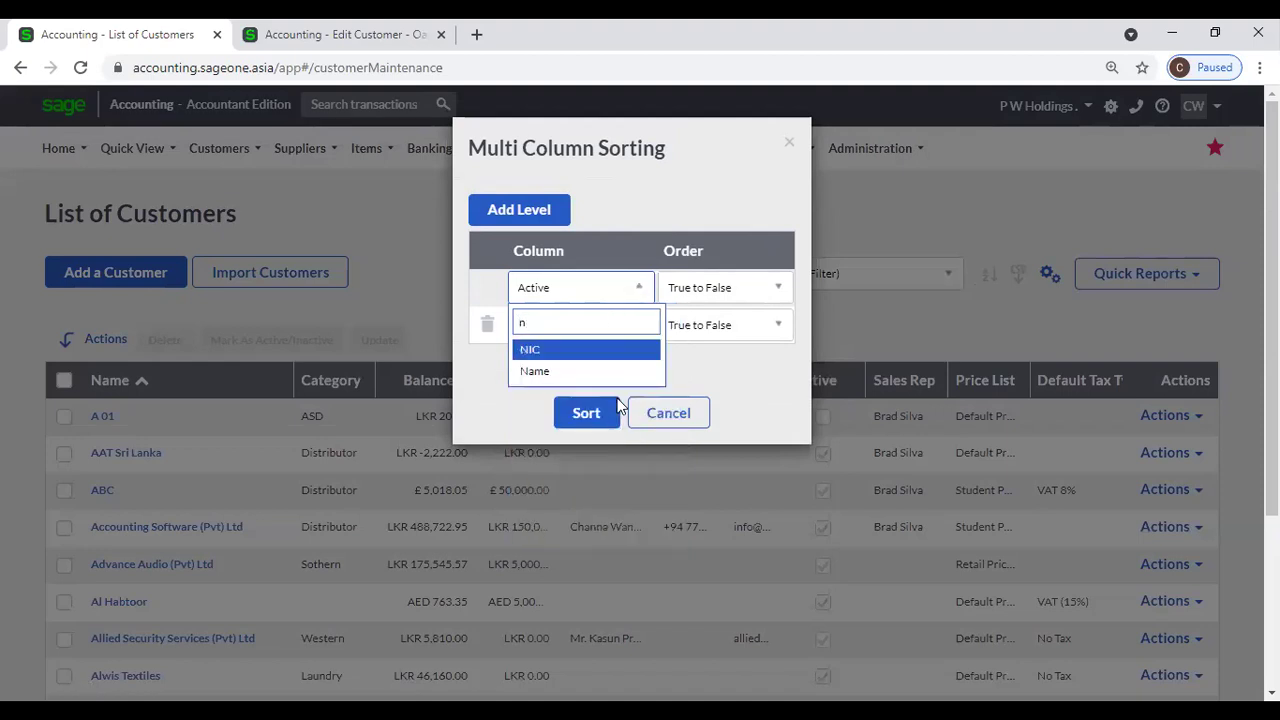
left_click(571, 372)
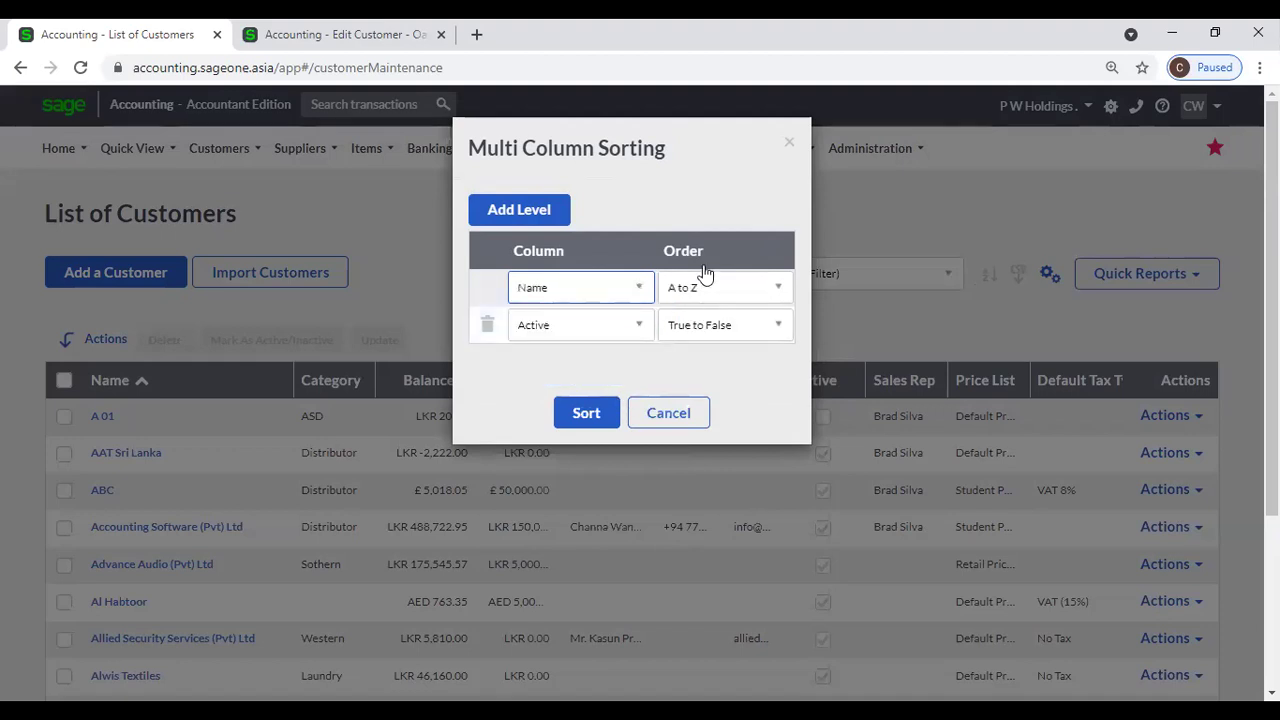
left_click(706, 290)
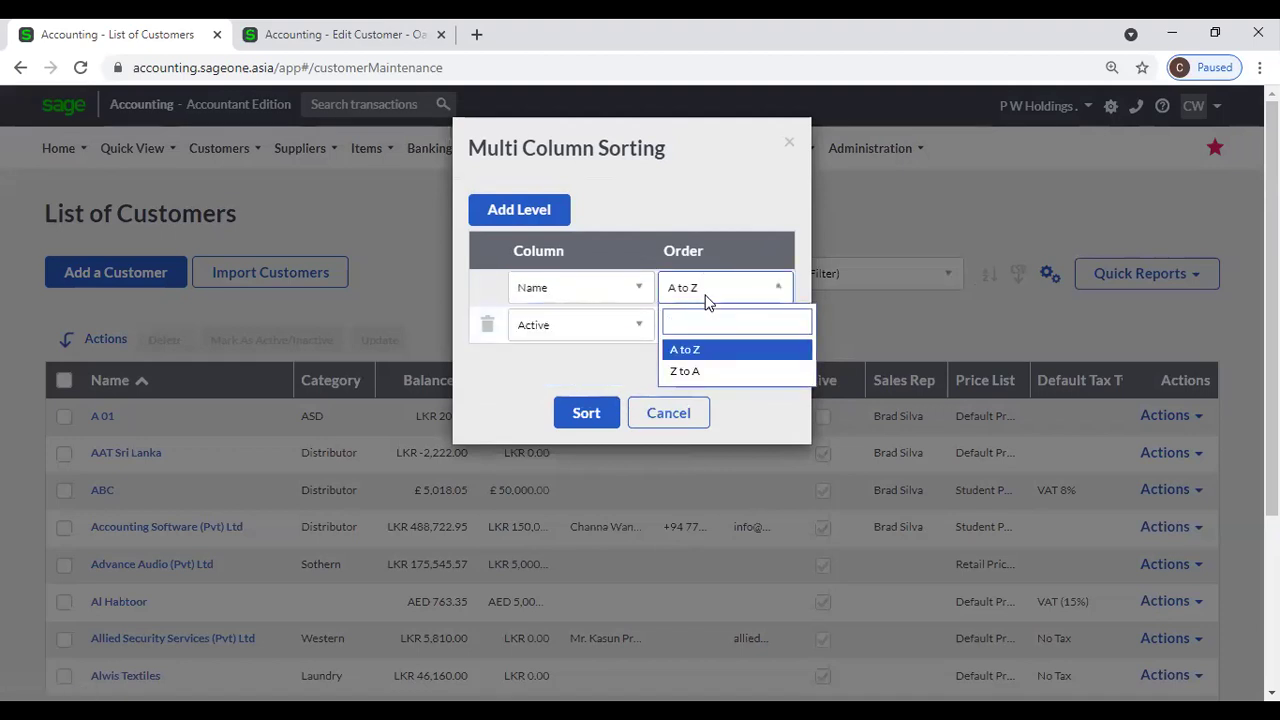
left_click(725, 188)
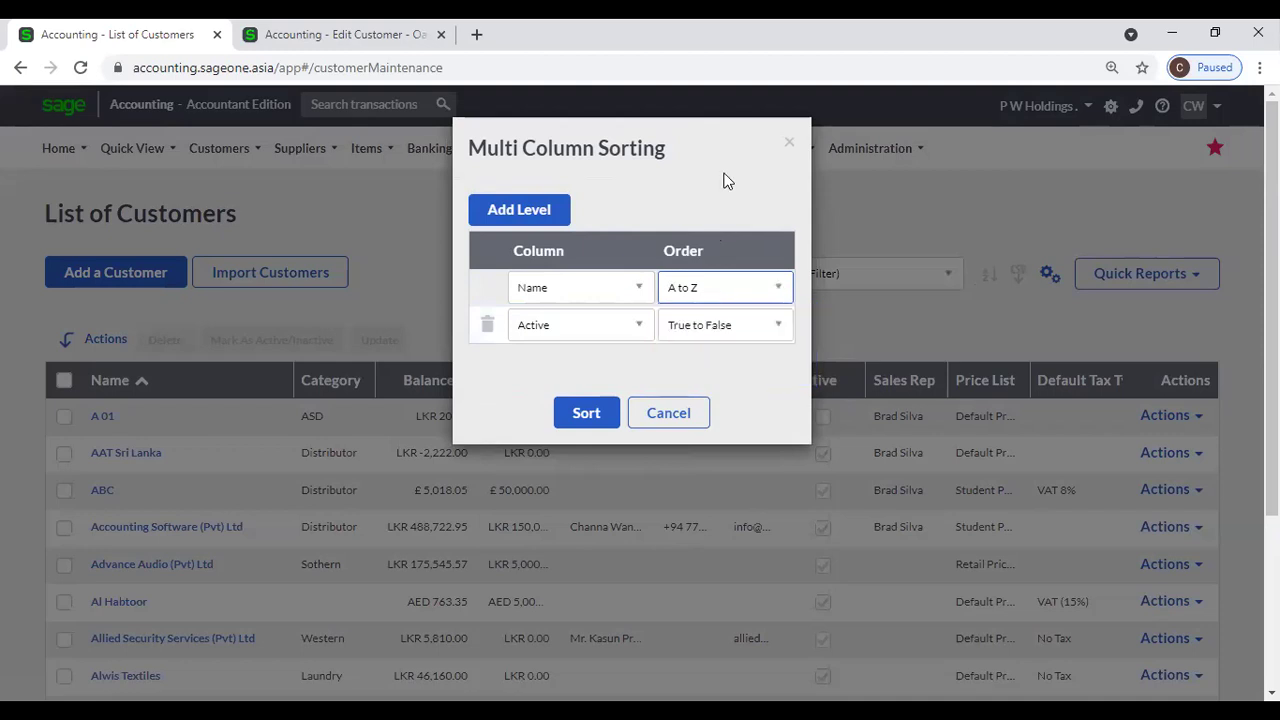
Set the second sort level to Balance, smallest to largest, add a third level on Active, True to False, and apply the sort
left_click(566, 334)
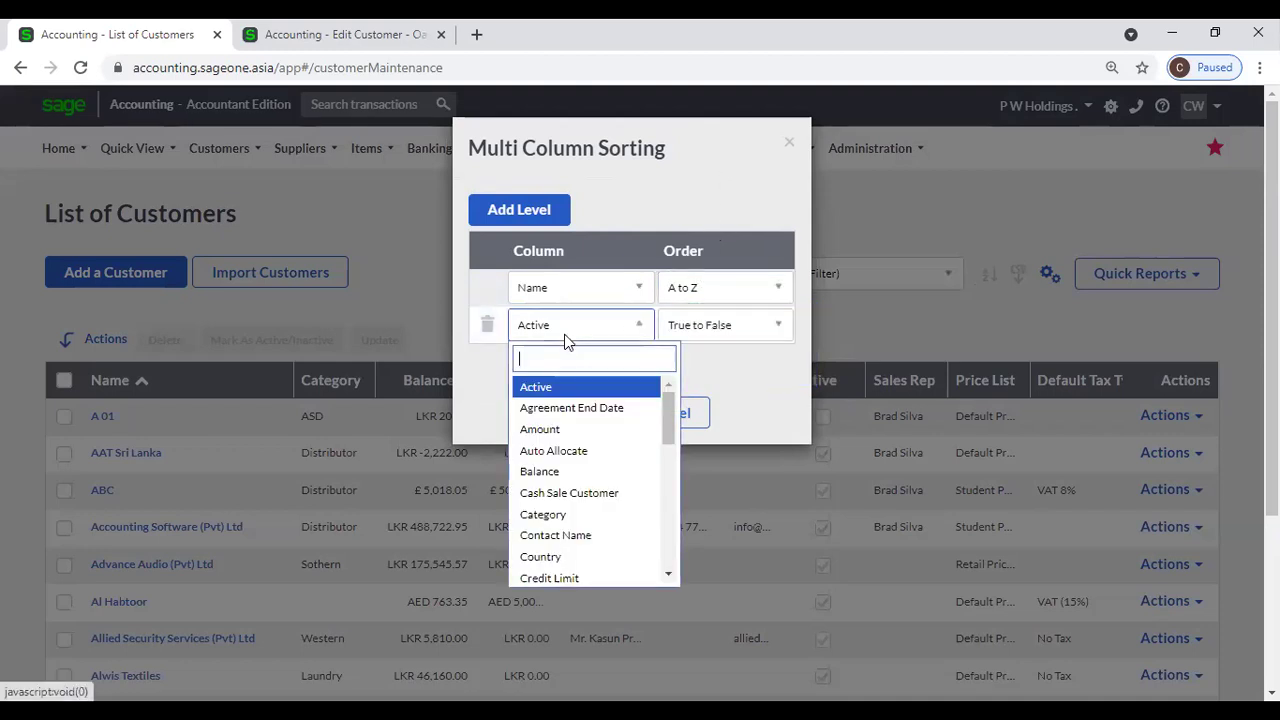
left_click(566, 471)
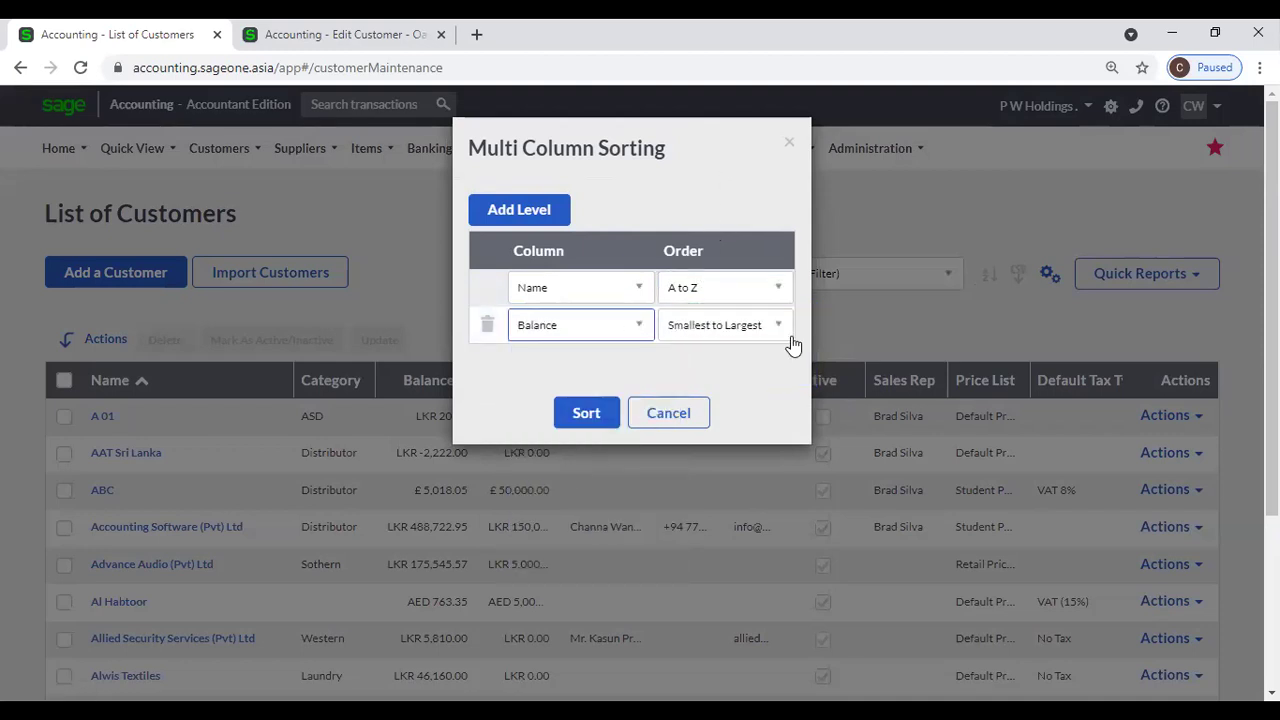
left_click(503, 219)
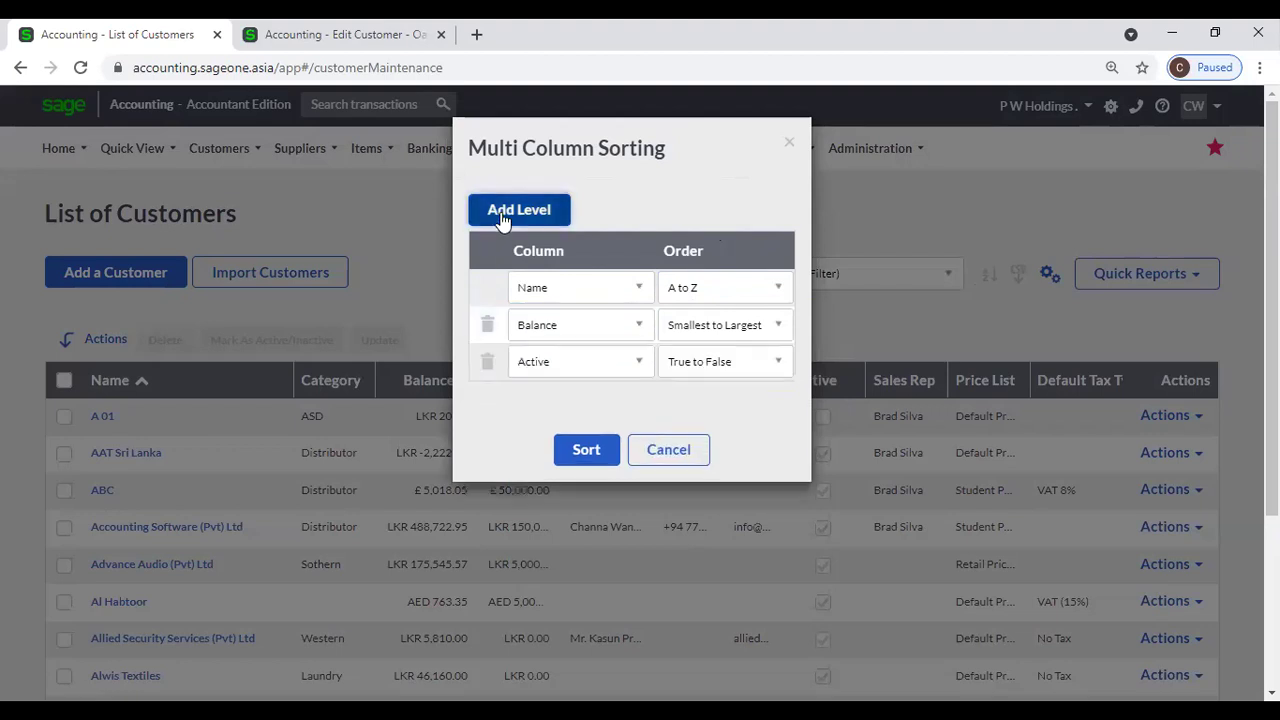
left_click(574, 450)
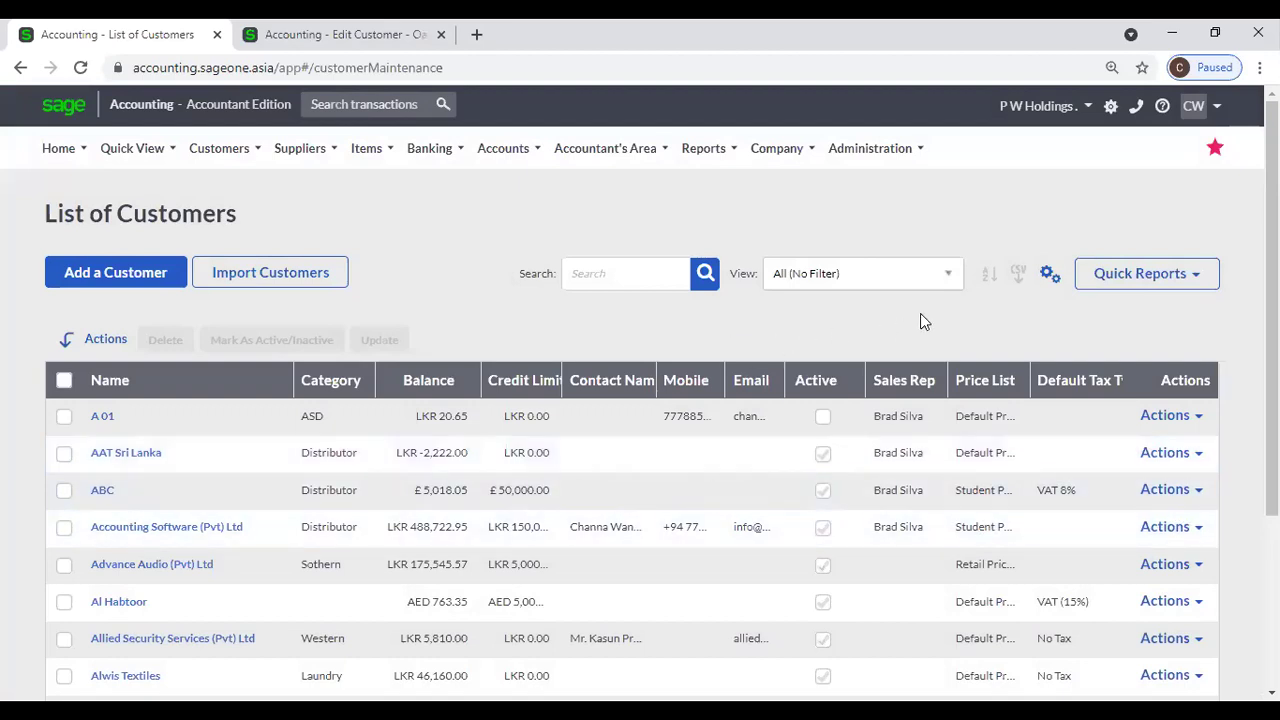
View the customers who have bought this month and those who have bought today, and return the list to All (No Filter)
left_click(944, 281)
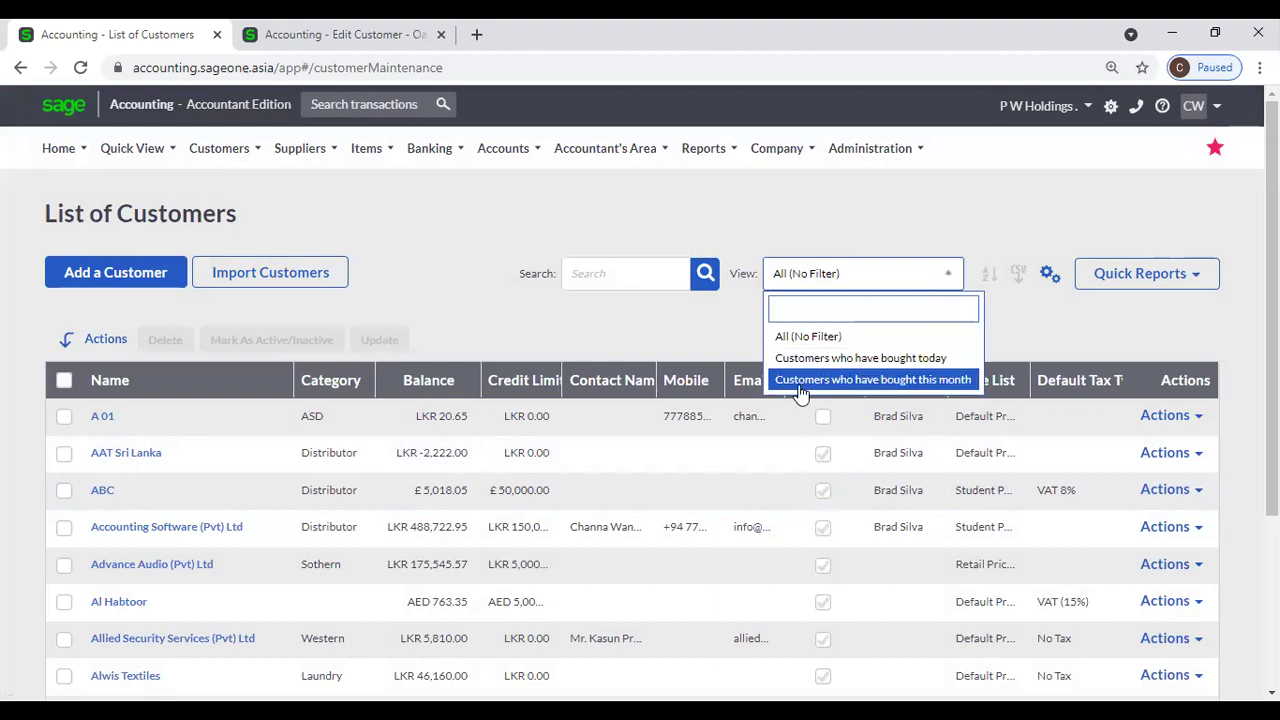
left_click(858, 386)
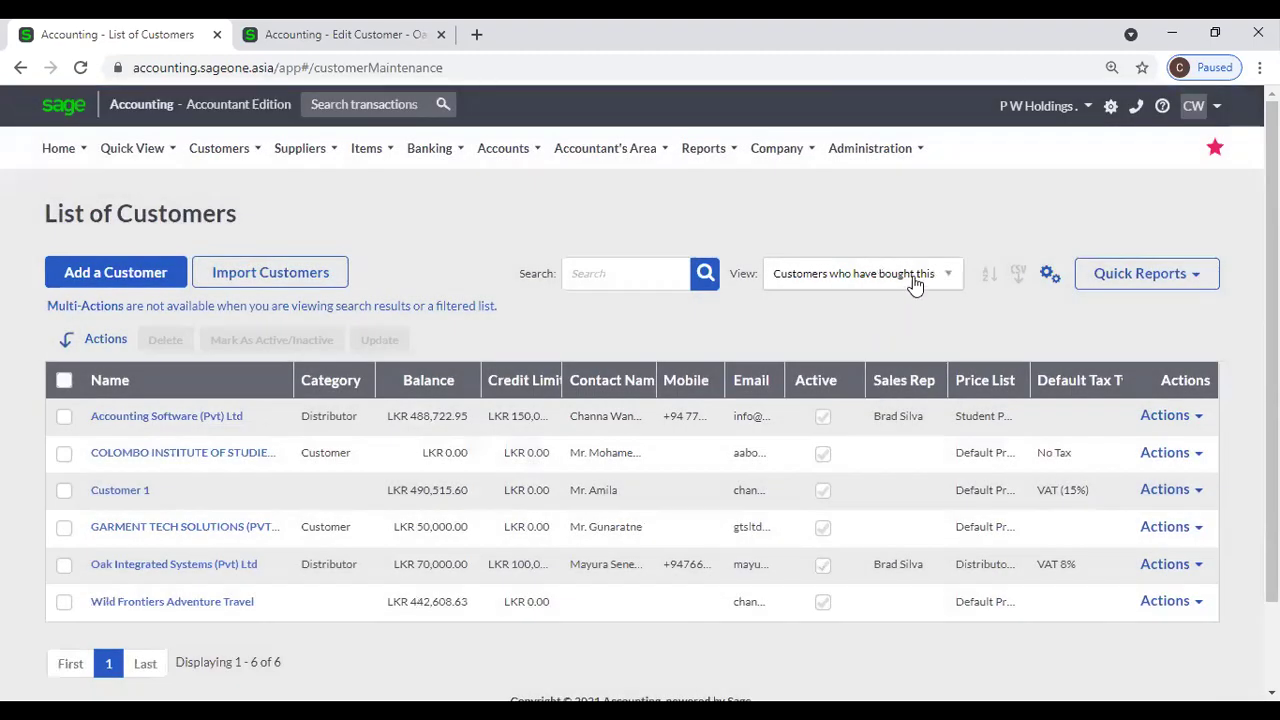
left_click(913, 285)
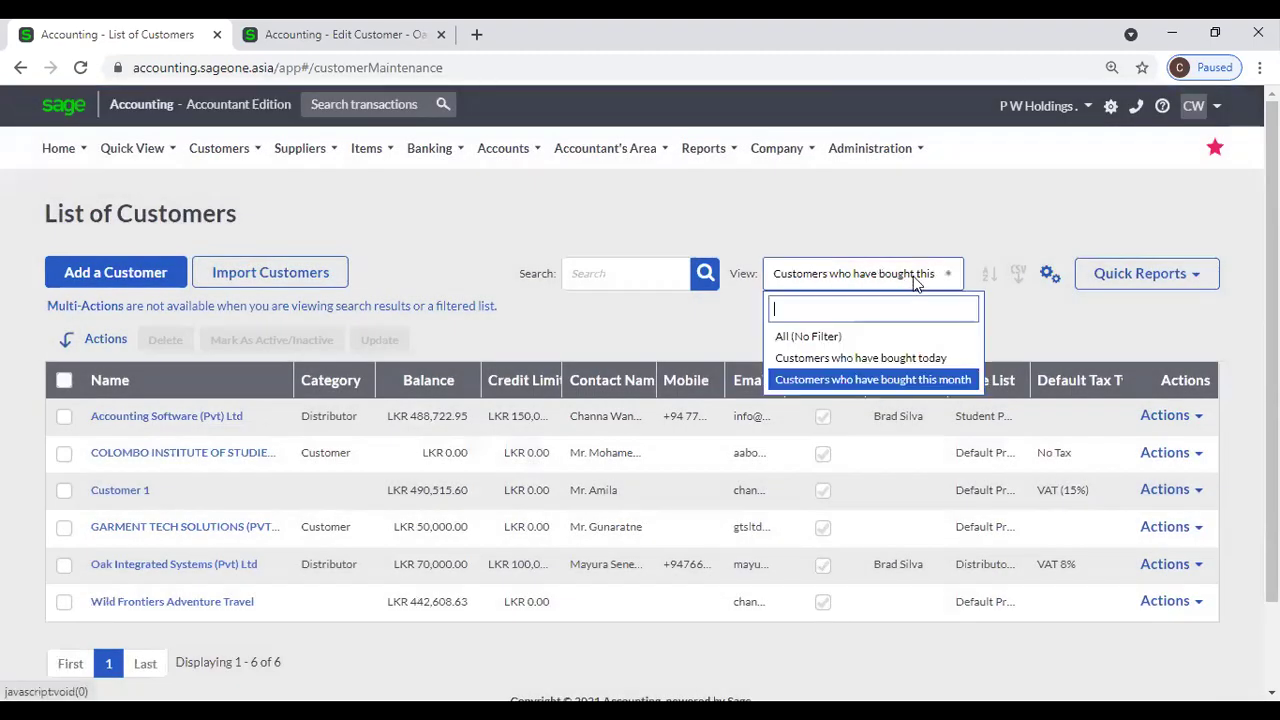
left_click(877, 360)
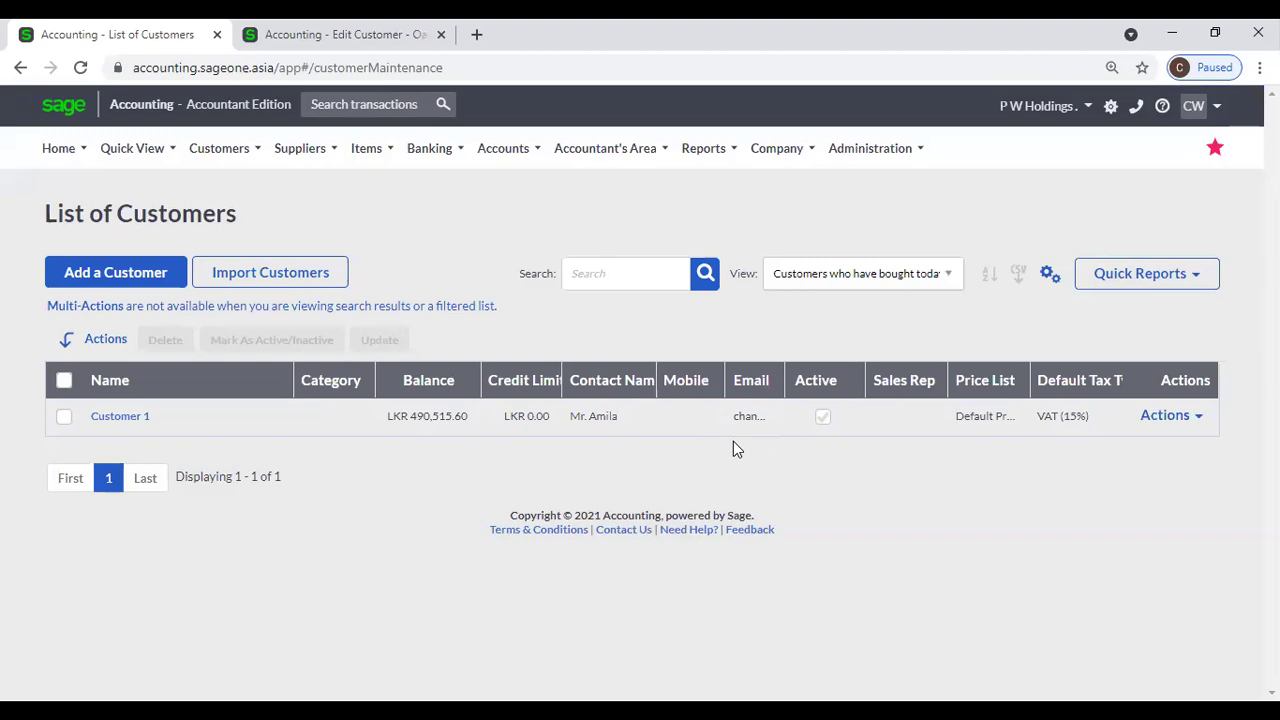
left_click(933, 278)
left_click(823, 338)
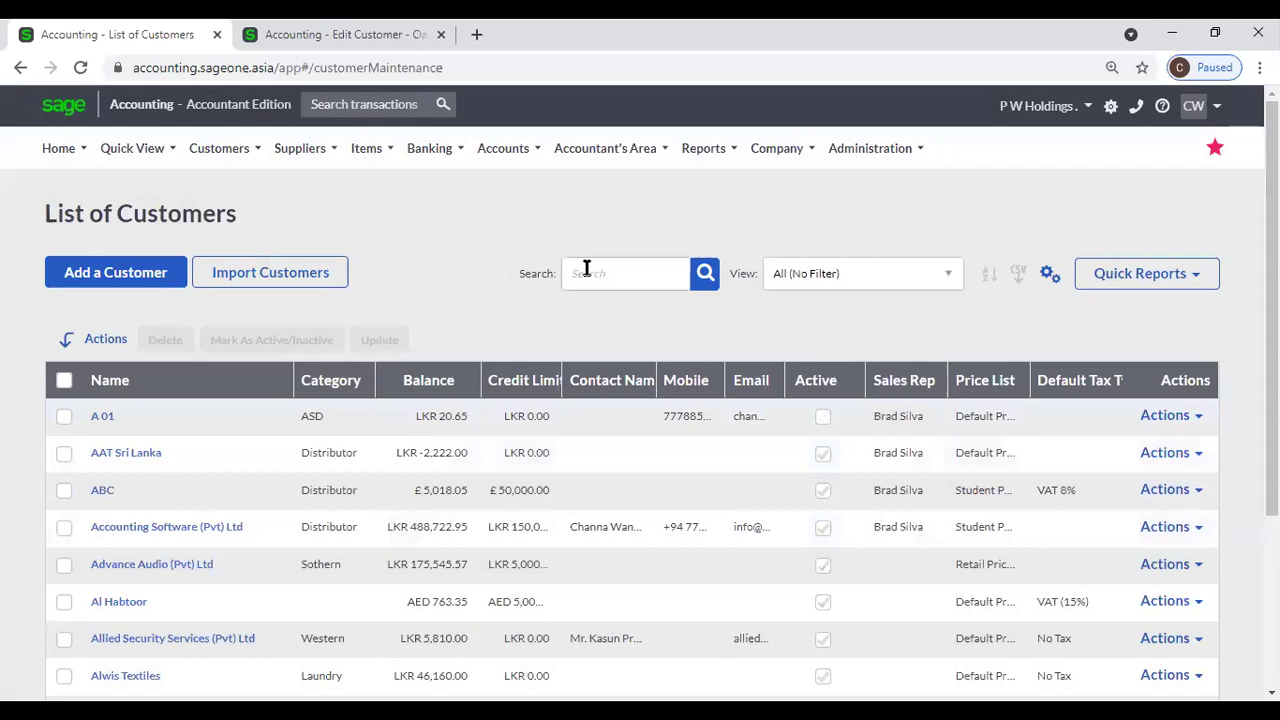
Search the customer list for "Acc", and clear the search to list all customers again
left_click(588, 270)
type("Acc")
key("Return")
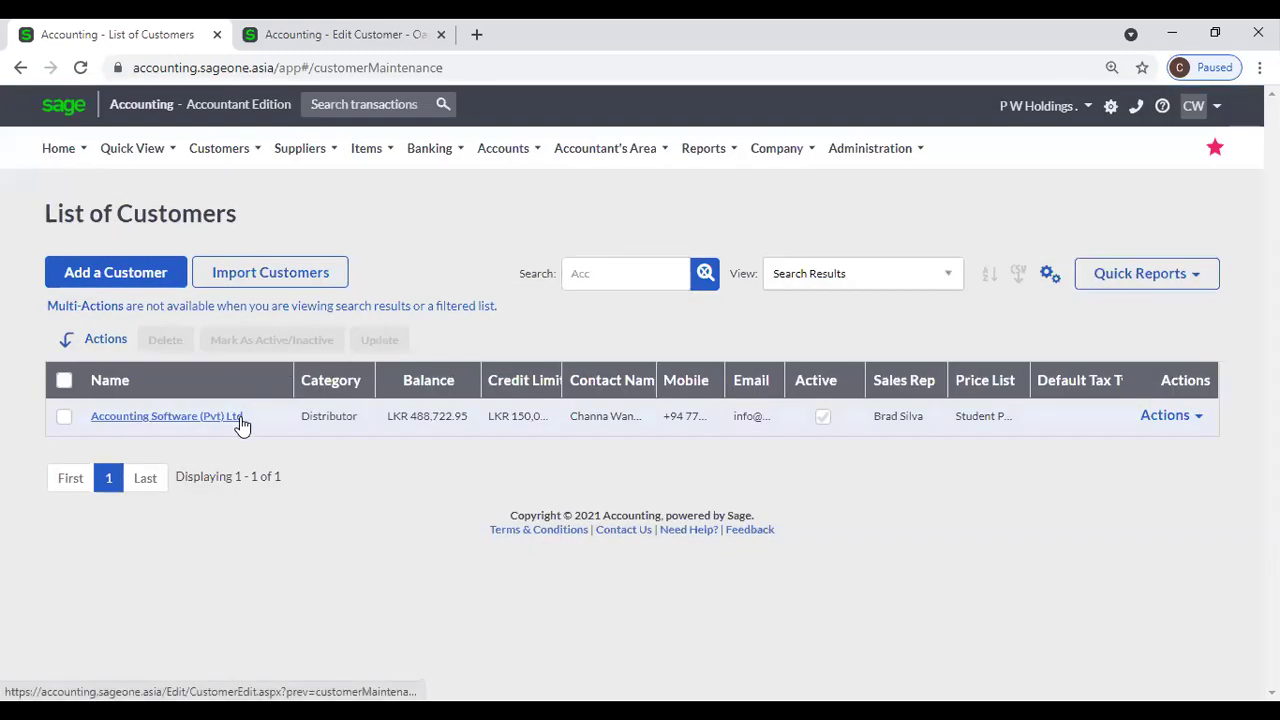
left_click_drag(598, 274, 536, 274)
key("BackSpace")
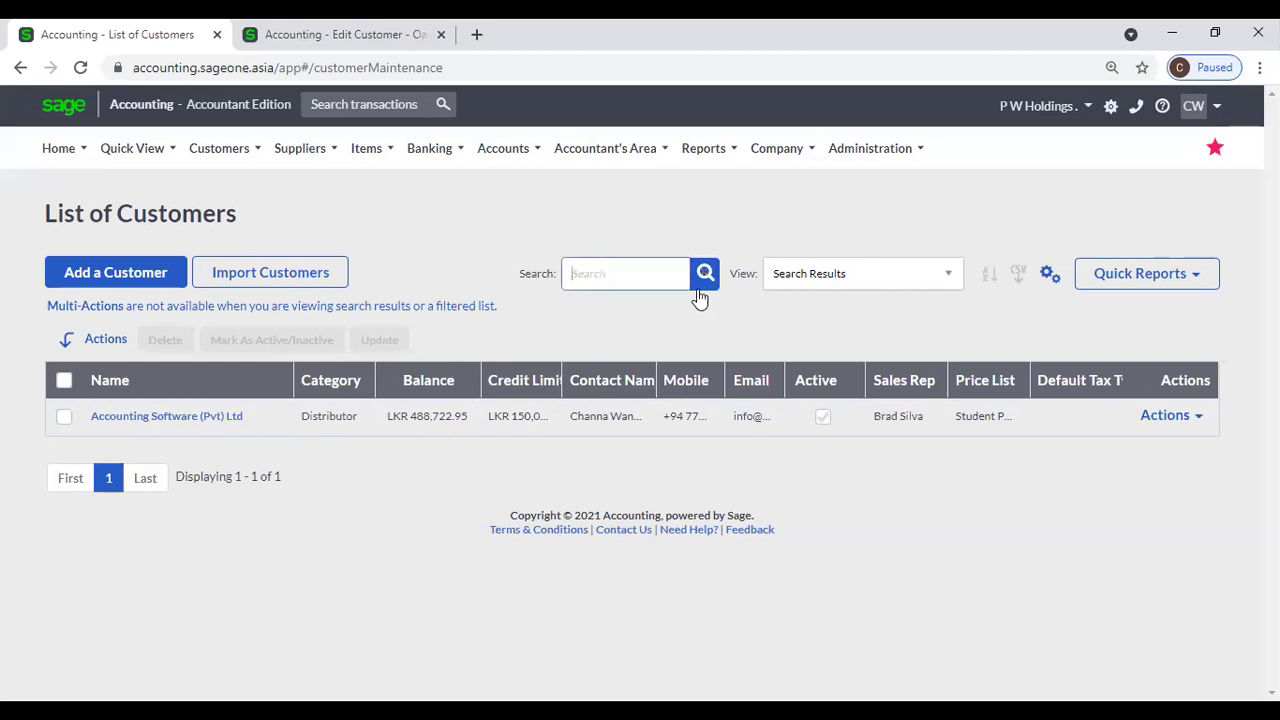
left_click(705, 275)
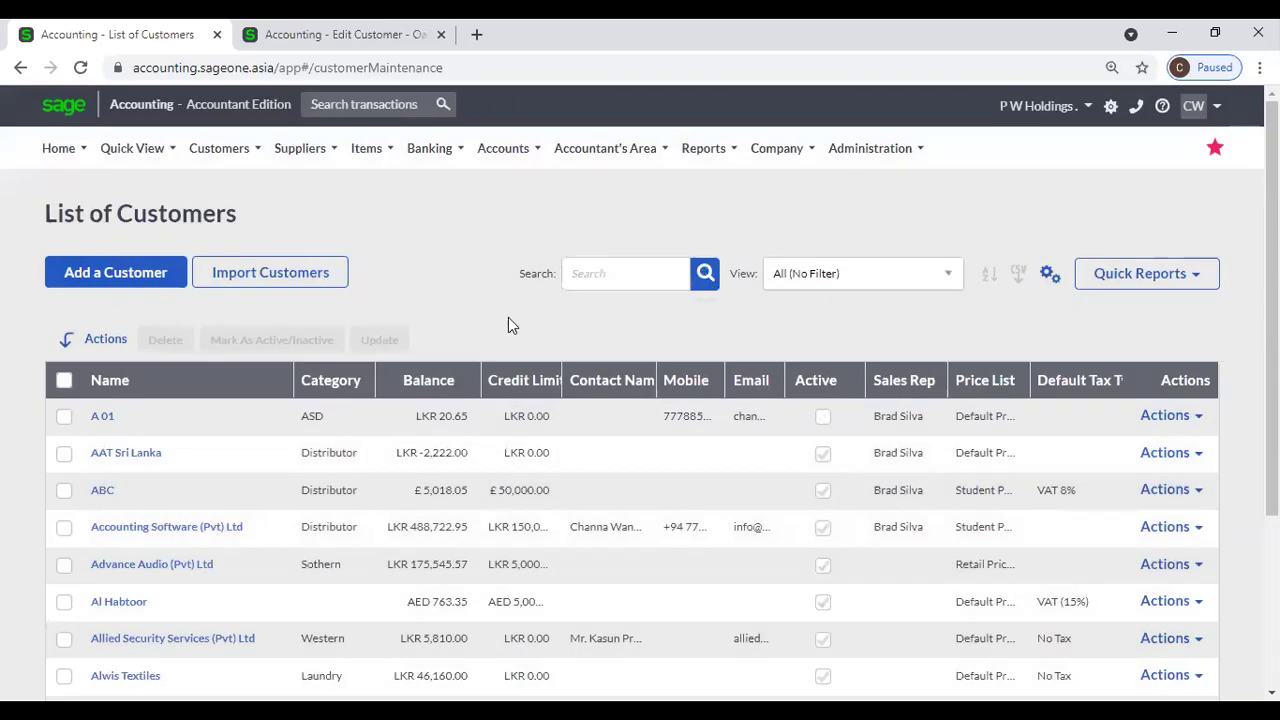
Try to delete the customers A 01 and AAT Sri Lanka together from the customer list
scroll(512, 325, "down", 1)
scroll(515, 328, "up", 1)
left_click(63, 419)
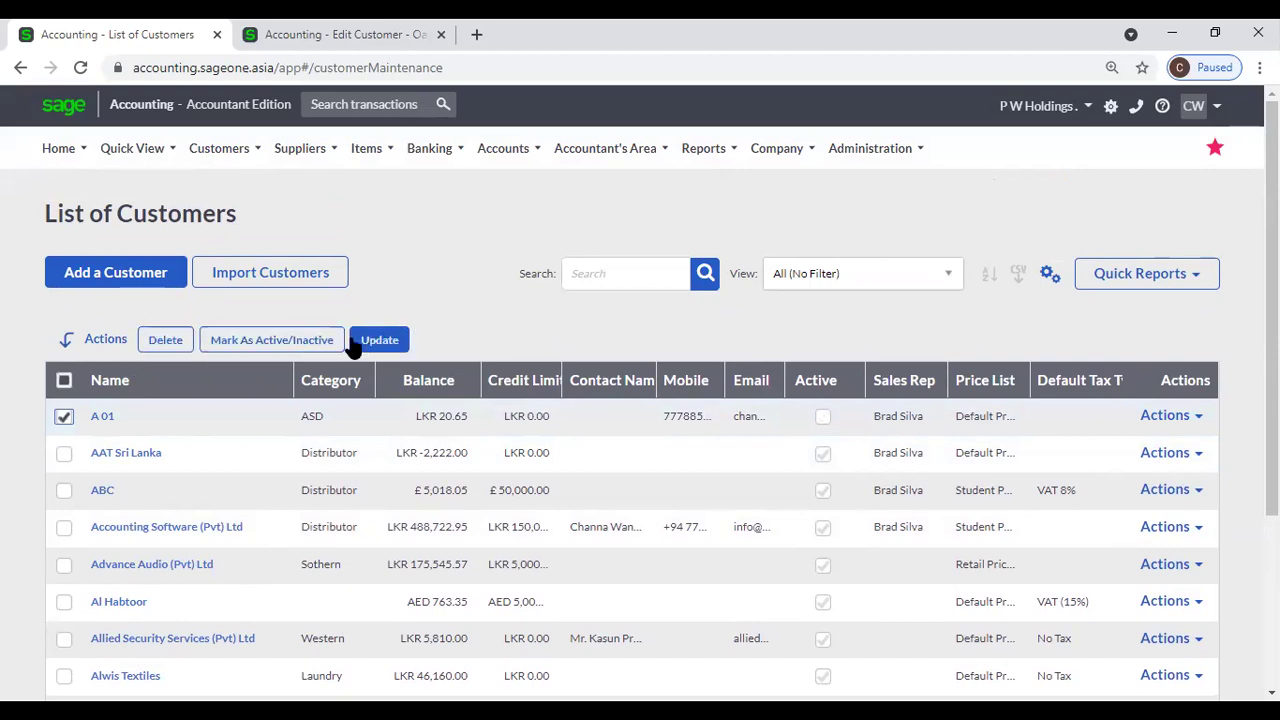
left_click(63, 454)
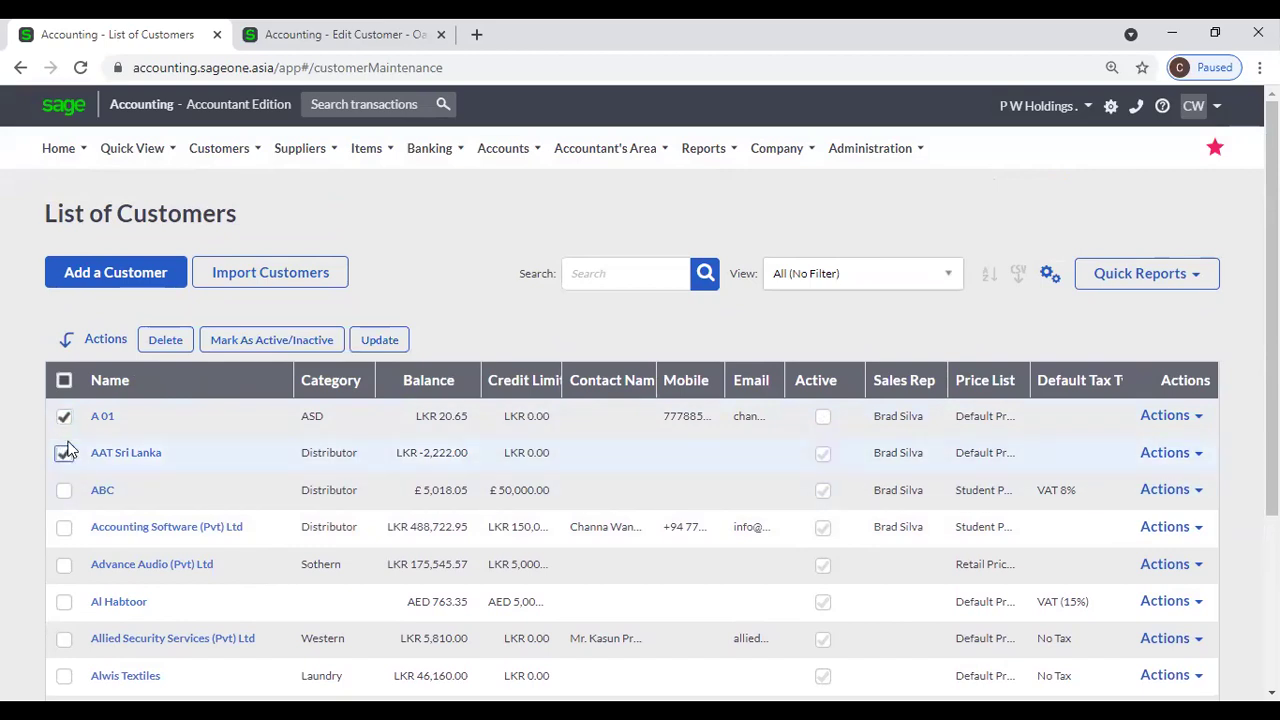
left_click(165, 345)
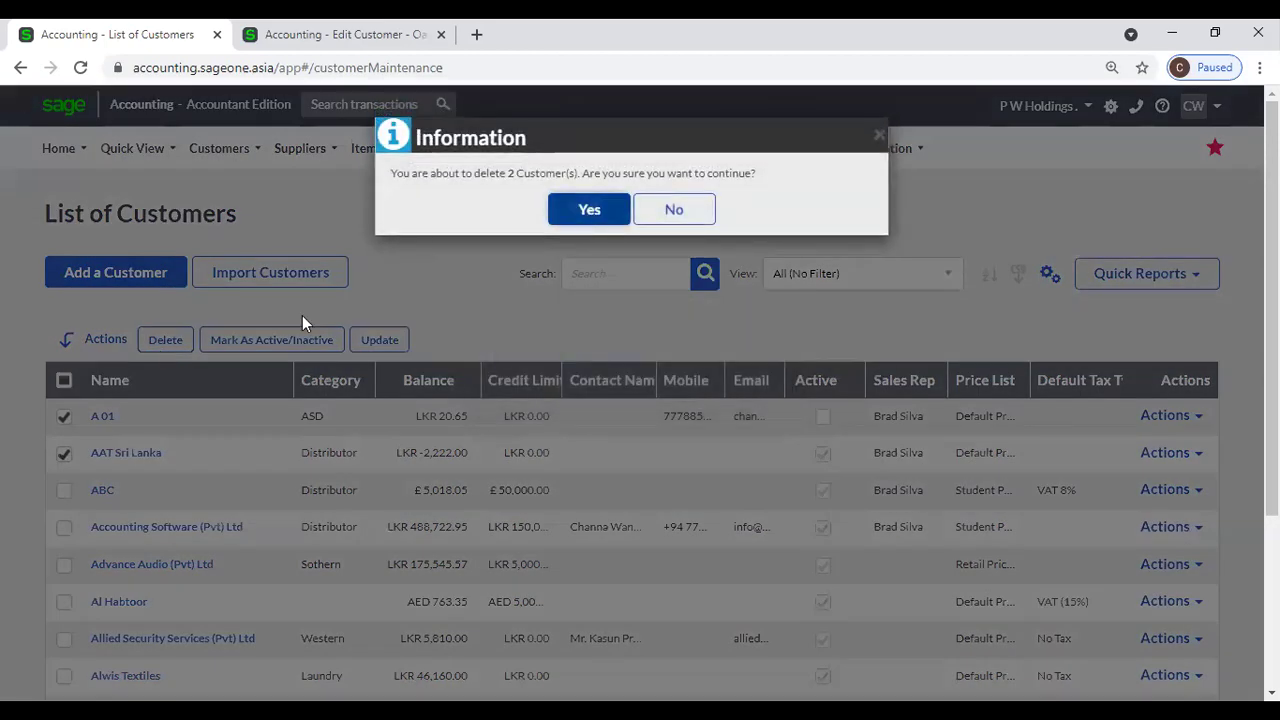
left_click(586, 218)
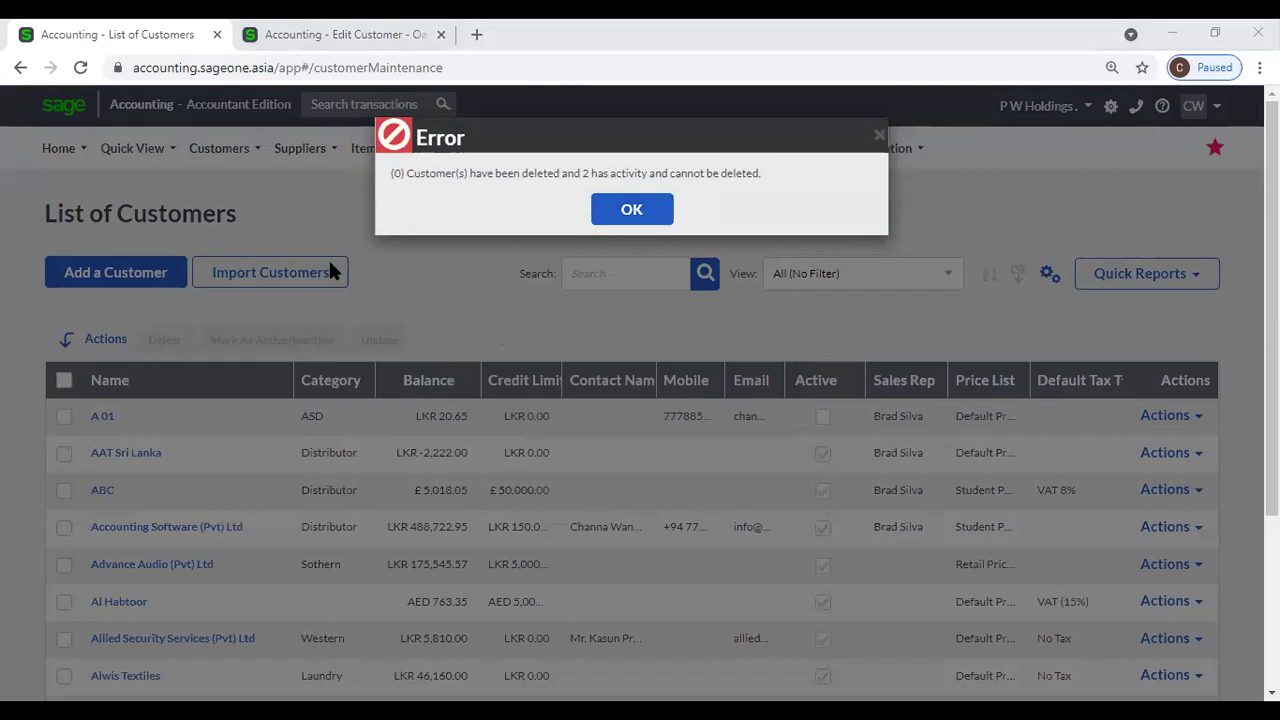
left_click(650, 215)
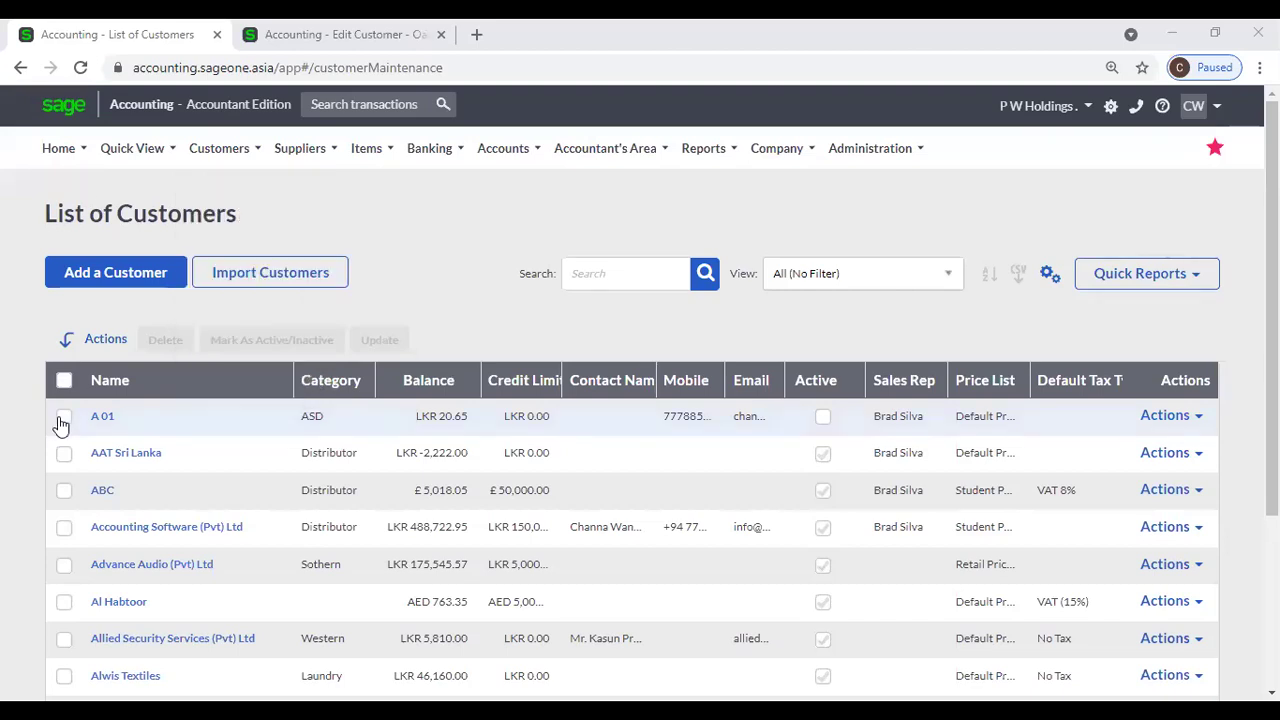
Mark AAT Sri Lanka, ABC and Accounting Software (Pvt) Ltd as inactive together, and check the Active setting in AAT Sri Lanka's record
left_click(62, 419)
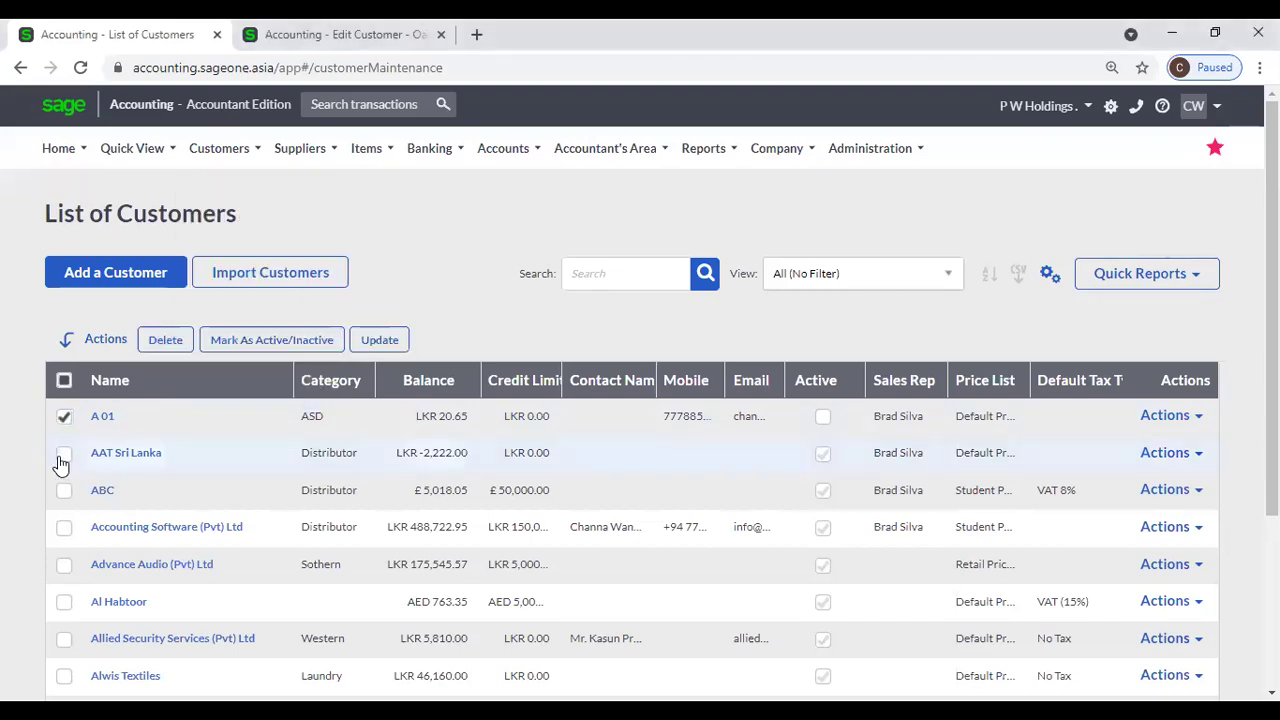
left_click(61, 458)
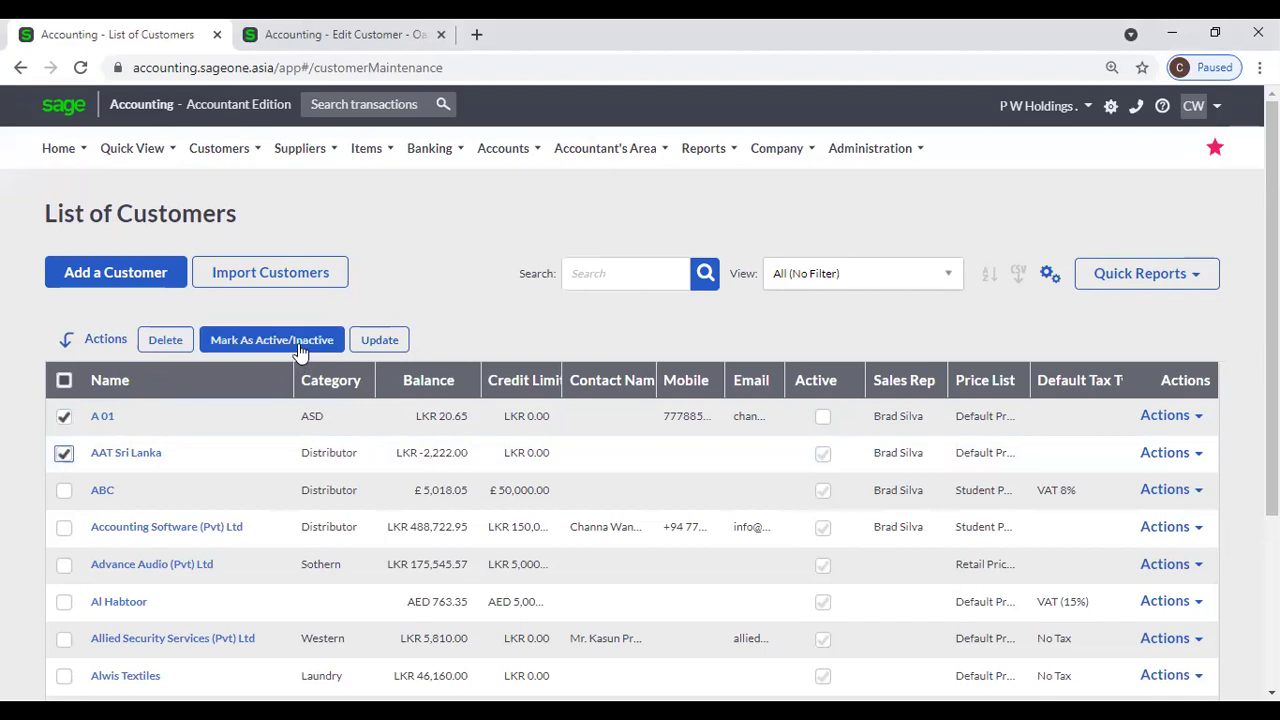
left_click(63, 417)
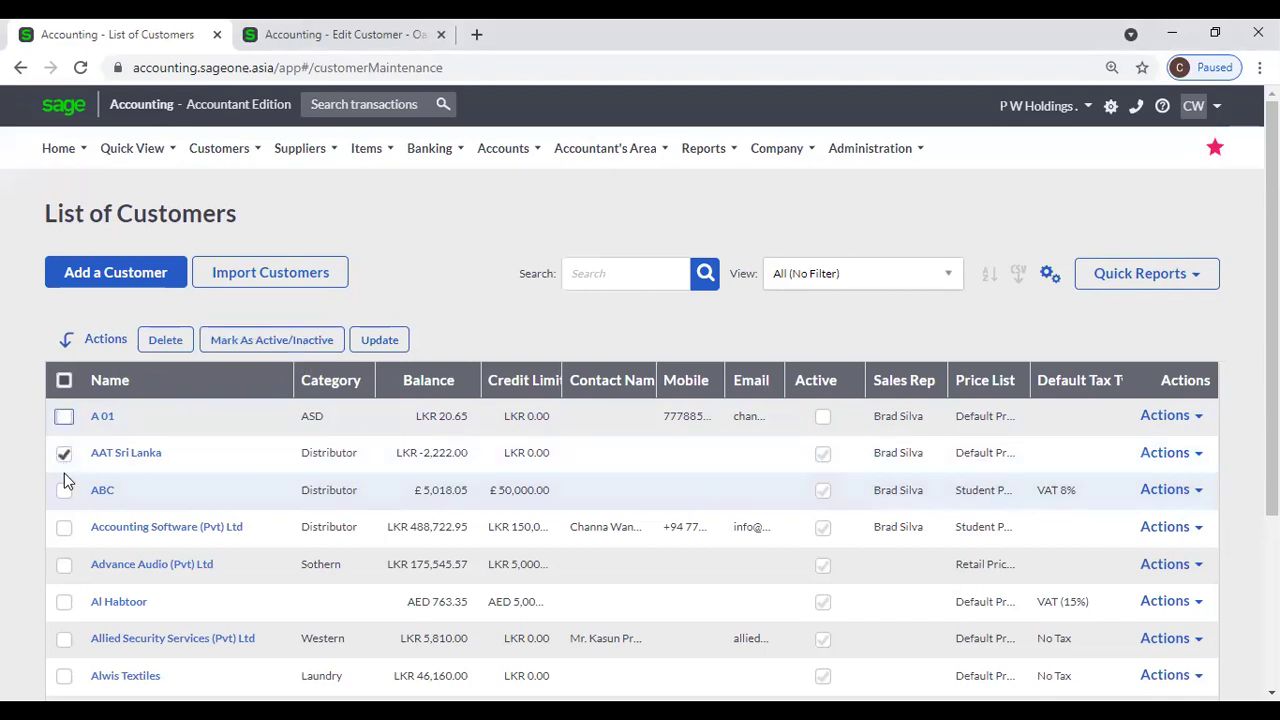
left_click(64, 490)
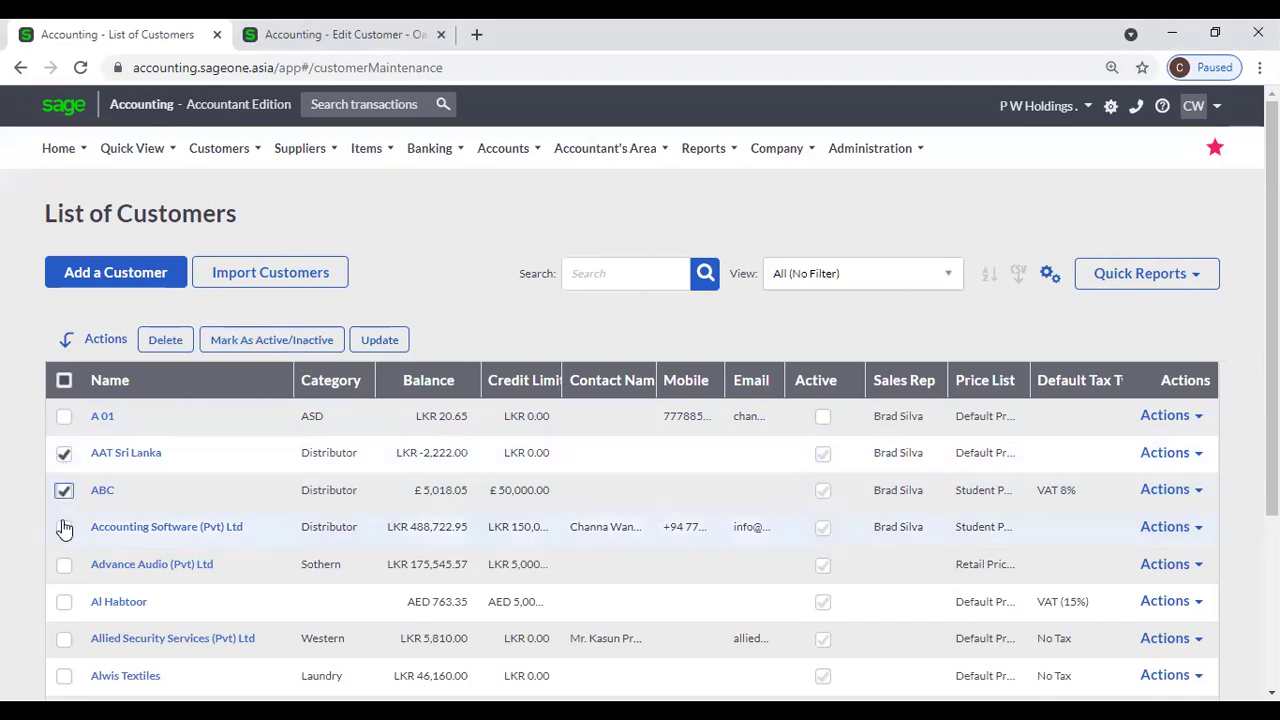
left_click(64, 527)
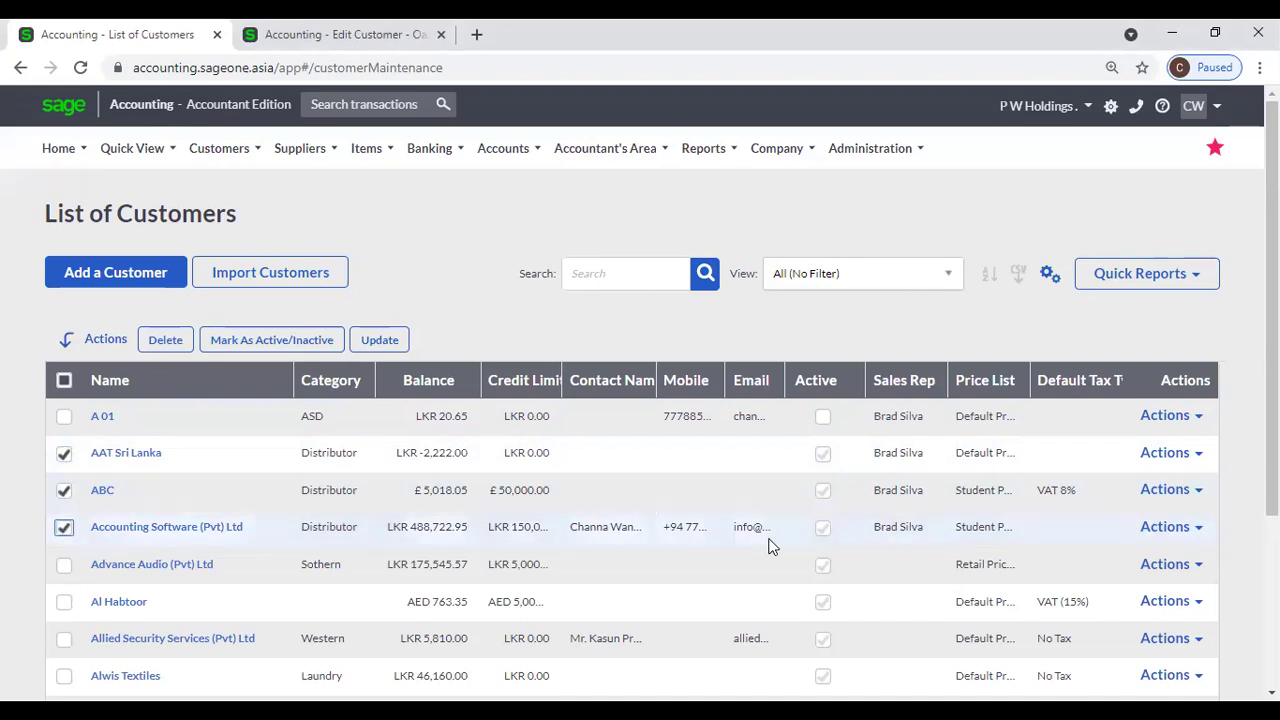
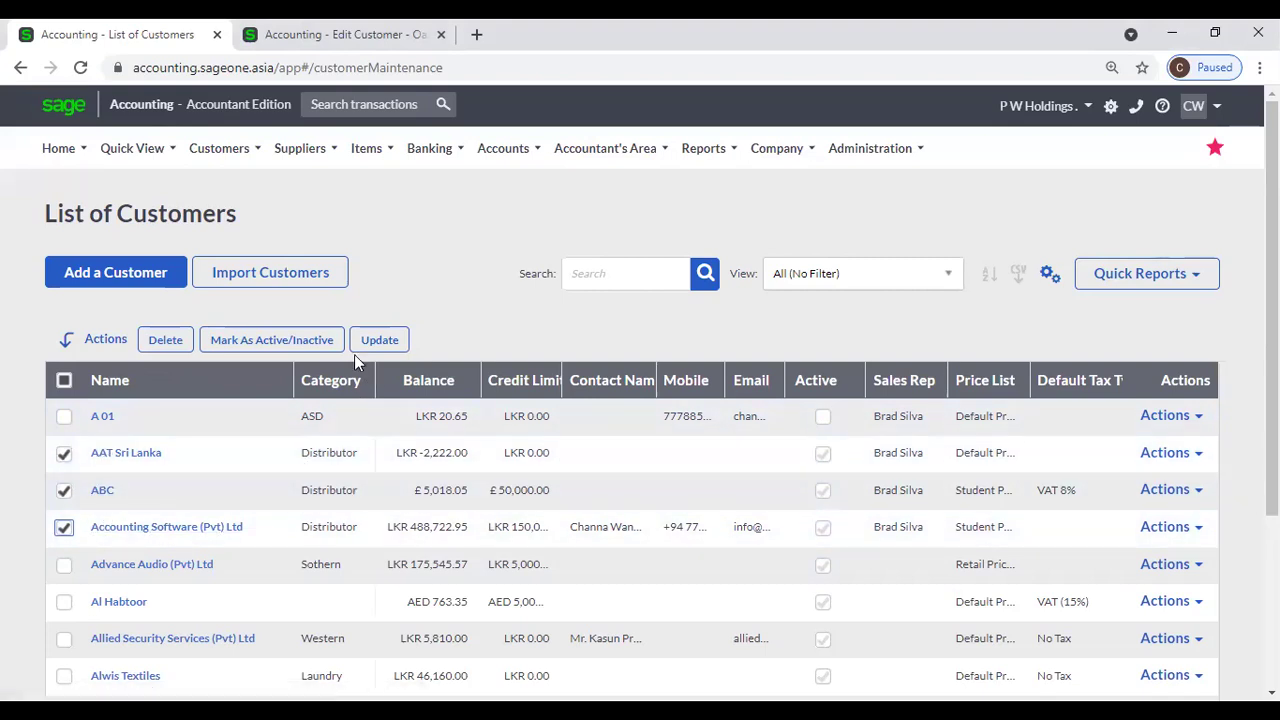
left_click(332, 342)
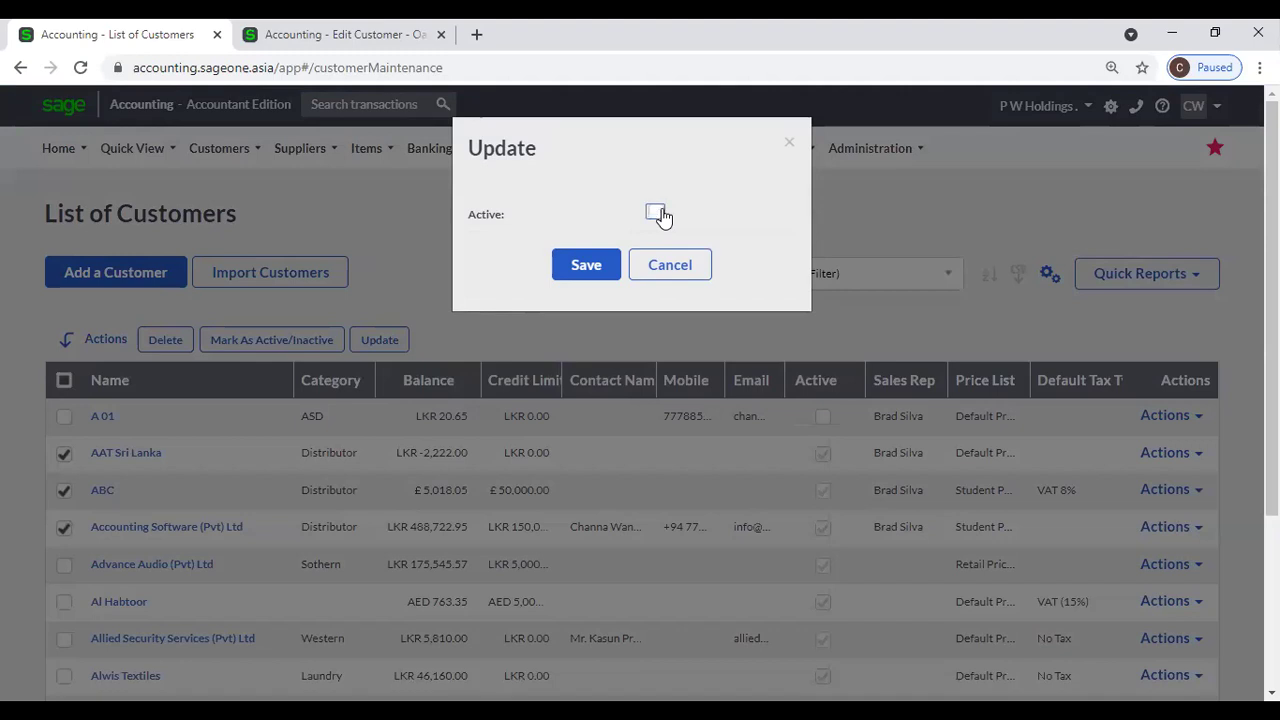
left_click(592, 266)
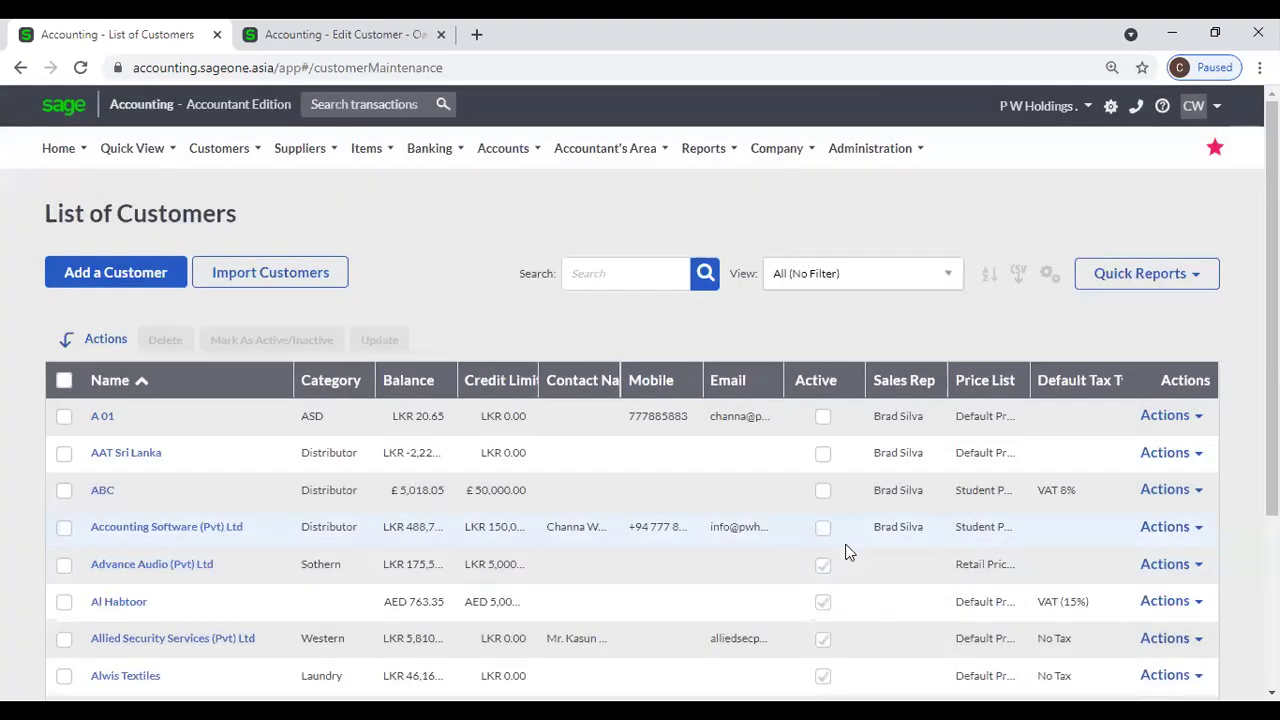
left_click(139, 455)
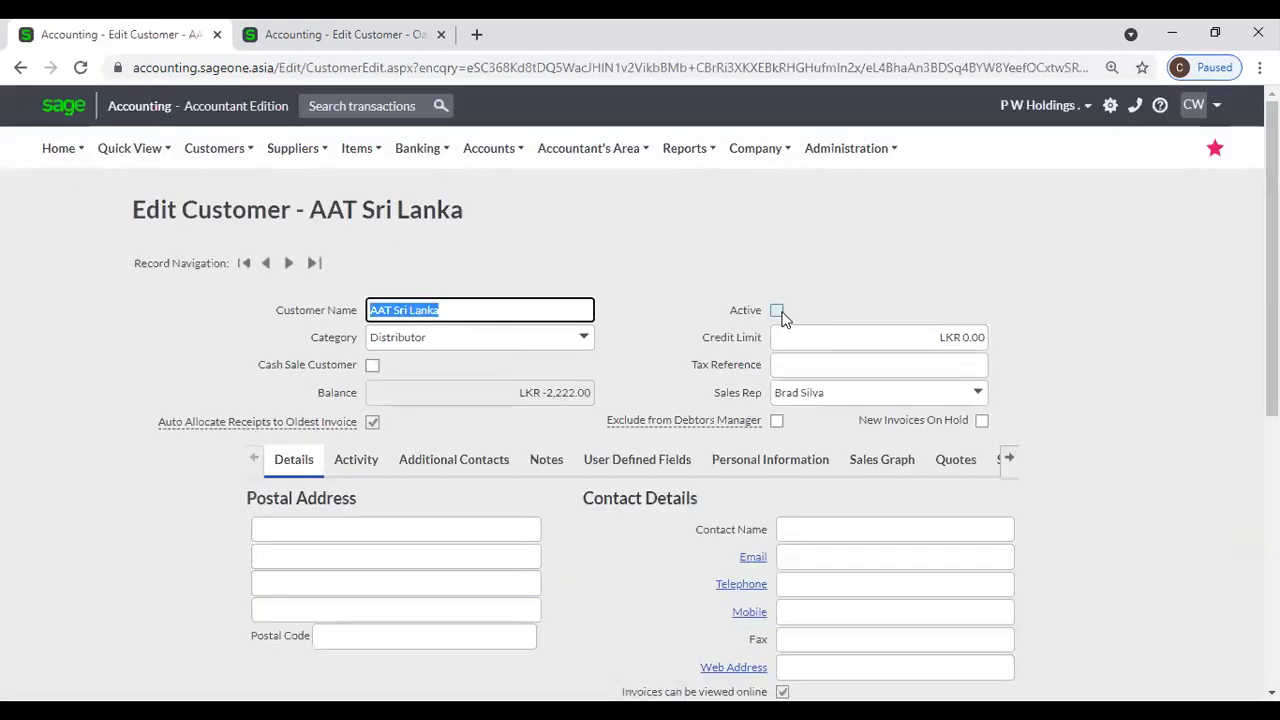
left_click(20, 67)
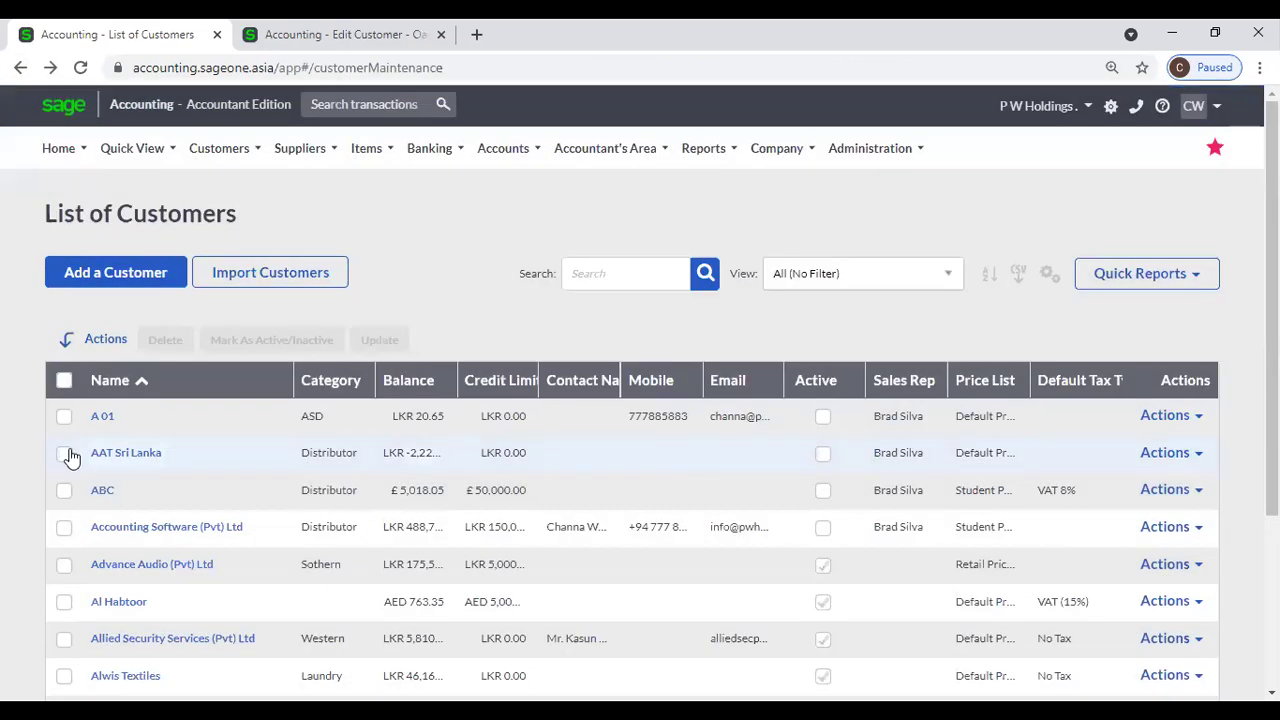
Mark AAT Sri Lanka, ABC and Accounting Software (Pvt) Ltd as active again in one bulk change
left_click(70, 457)
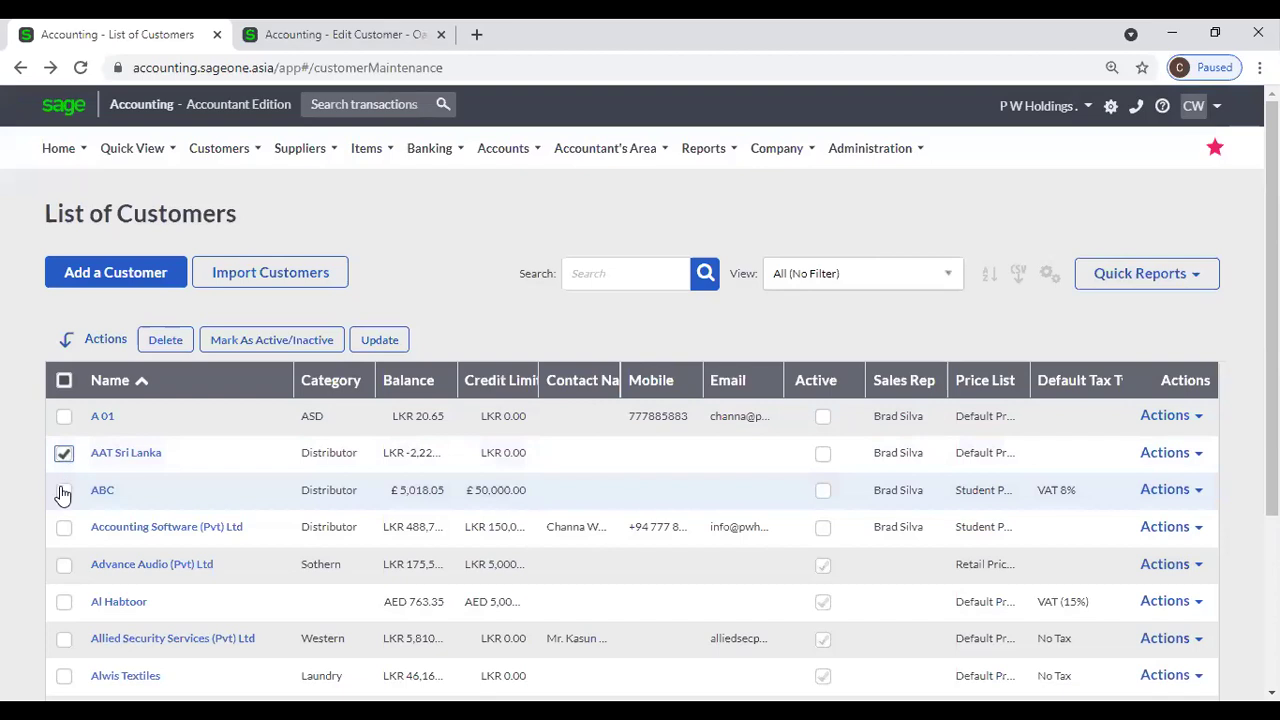
left_click(64, 490)
left_click(242, 343)
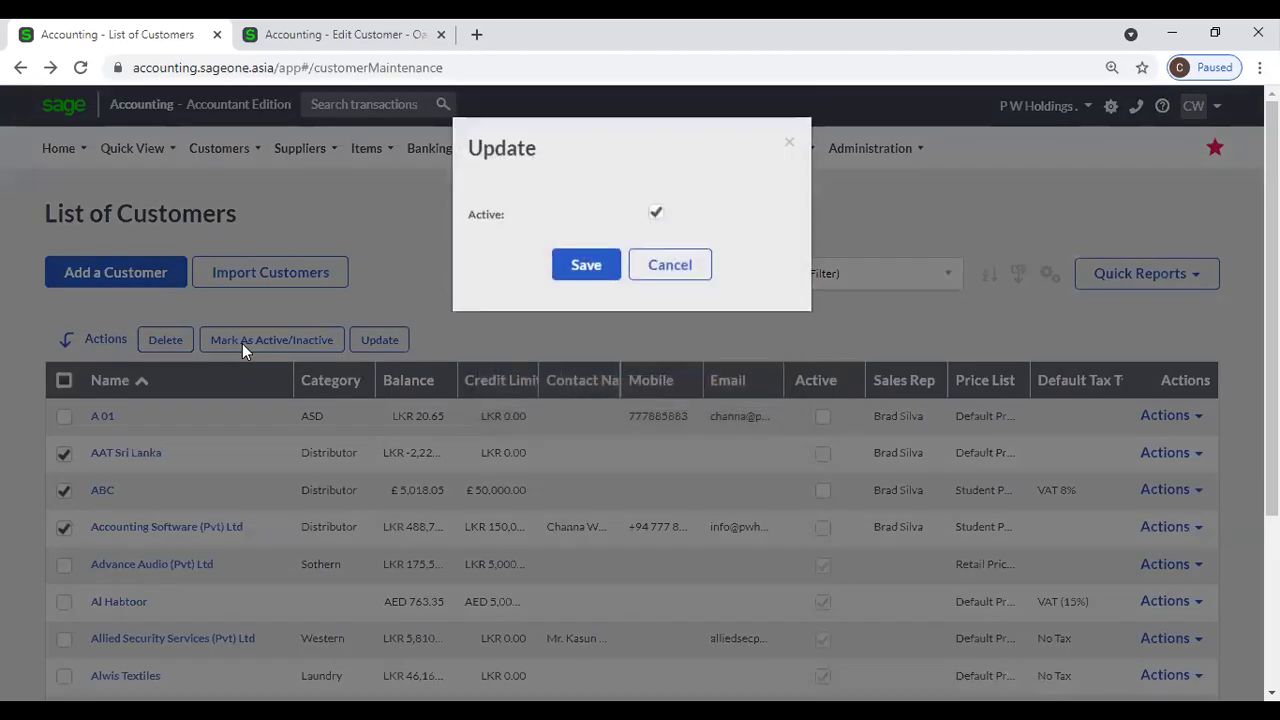
left_click(583, 264)
left_click(596, 262)
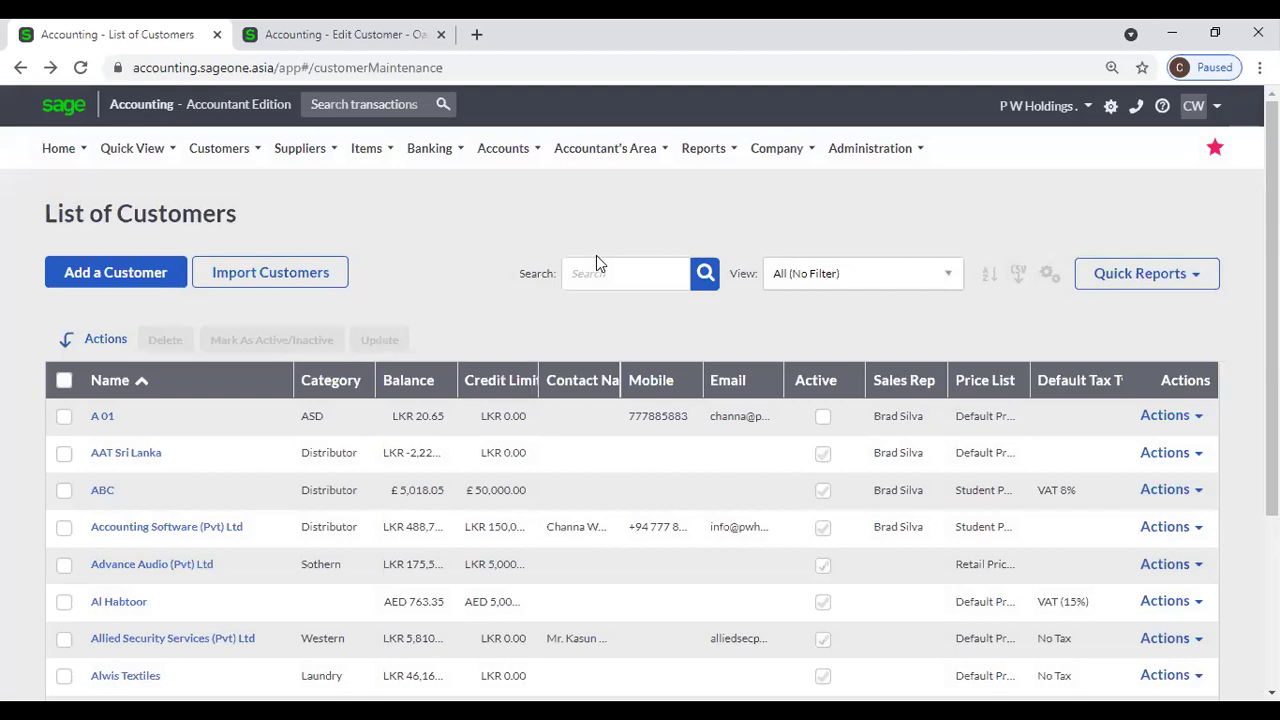
left_click(64, 453)
left_click(64, 490)
left_click(64, 527)
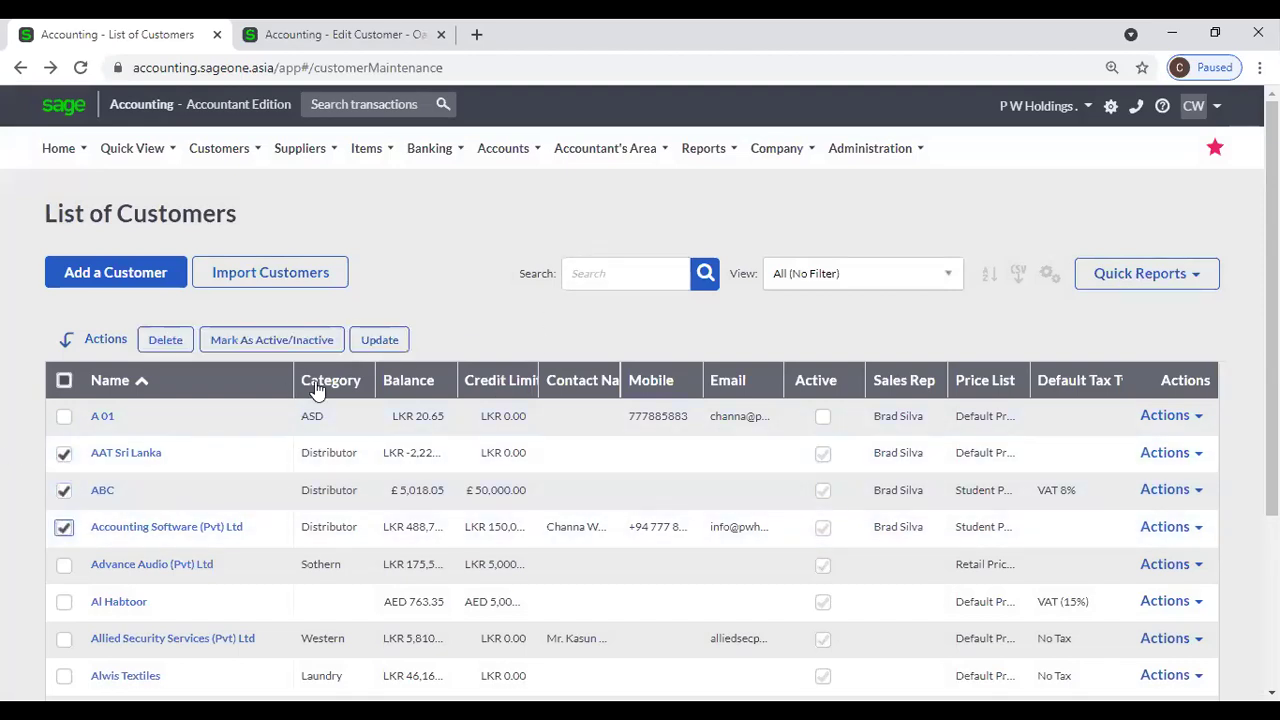
left_click(380, 340)
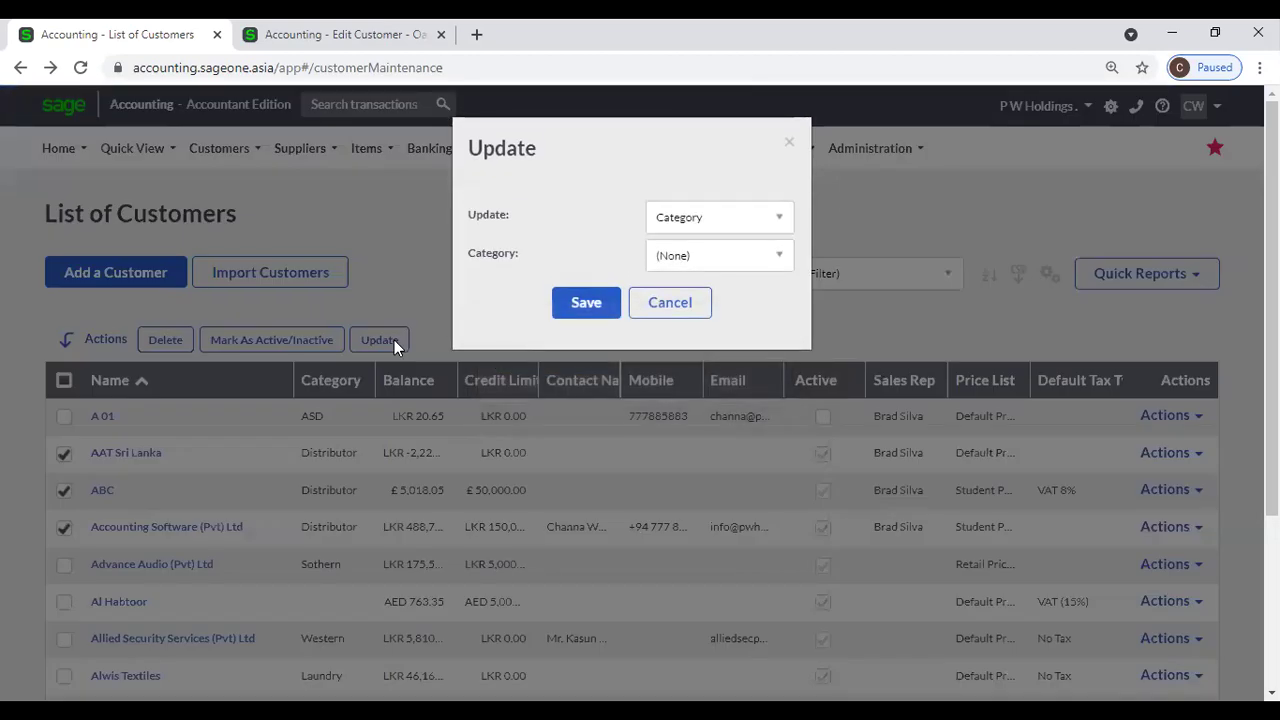
left_click(708, 217)
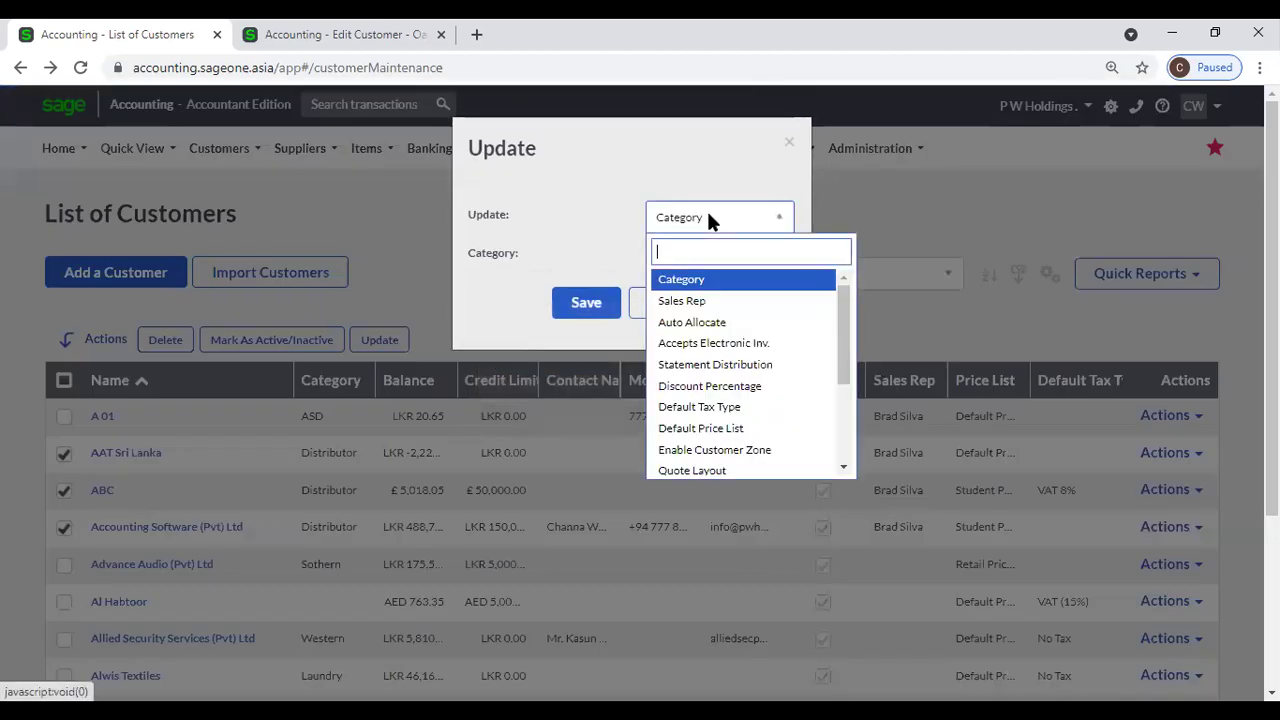
left_click(566, 252)
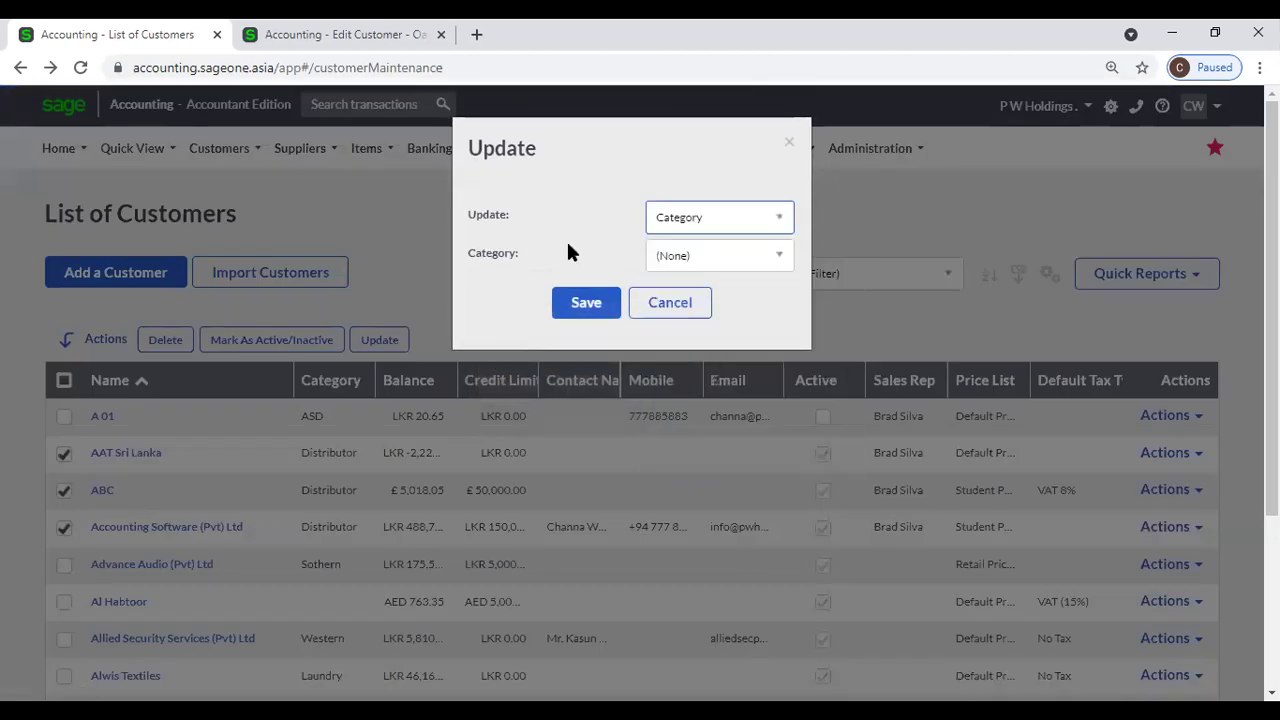
left_click(790, 147)
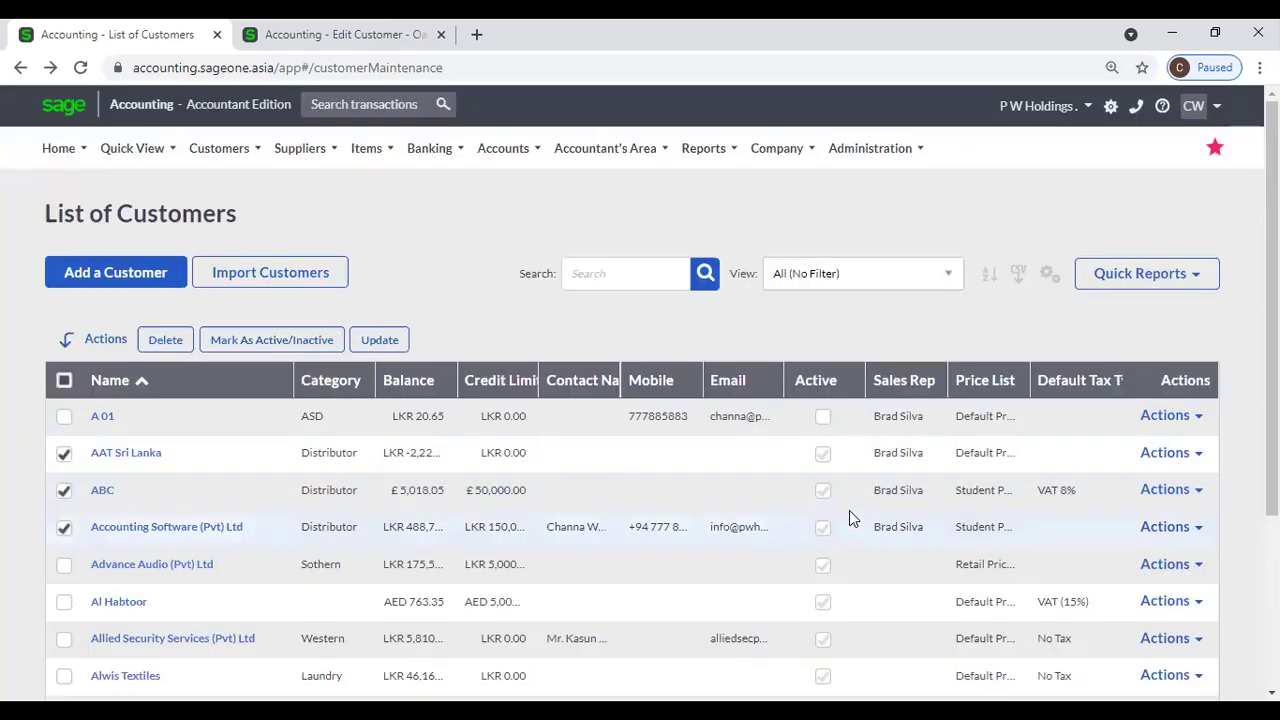
left_click(62, 492)
left_click(63, 454)
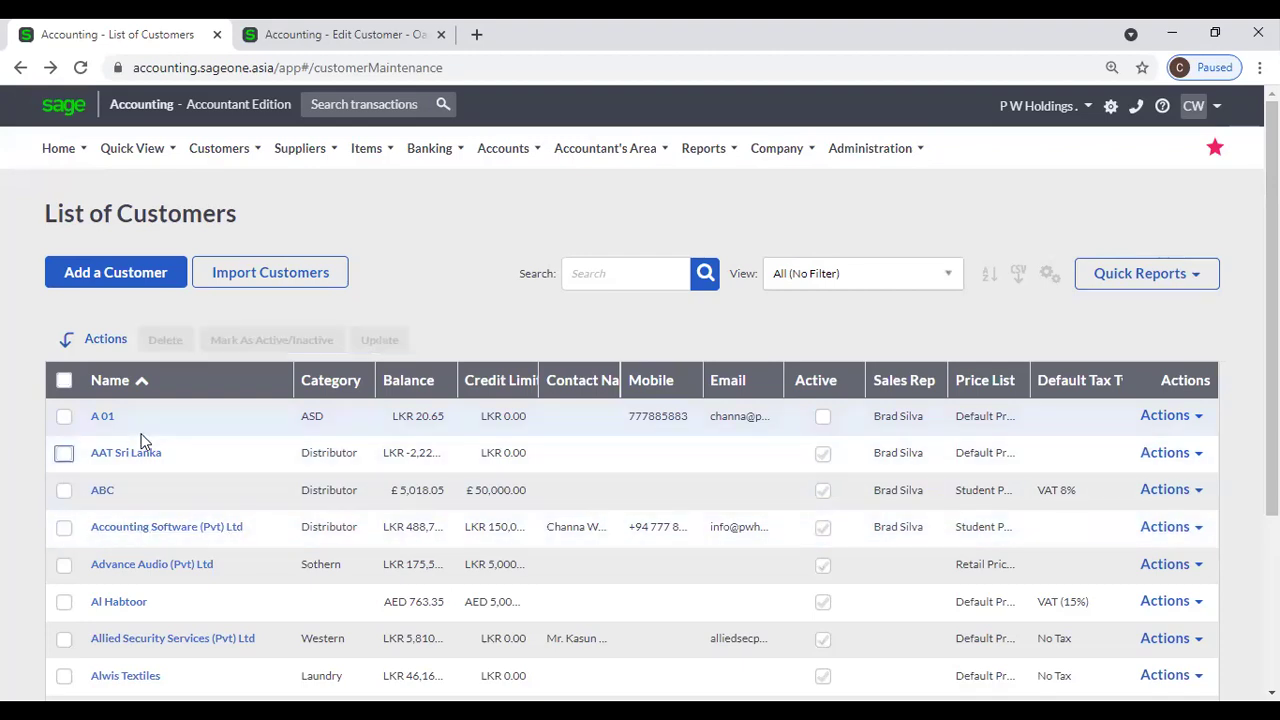
Bulk-update the Sales Rep of Advance Audio (Pvt) Ltd, Al Habtoor and Allied Security Services (Pvt) Ltd to the rep already assigned to ABC
scroll(143, 441, "down", 1)
left_click(64, 470)
left_click(65, 509)
left_click(64, 545)
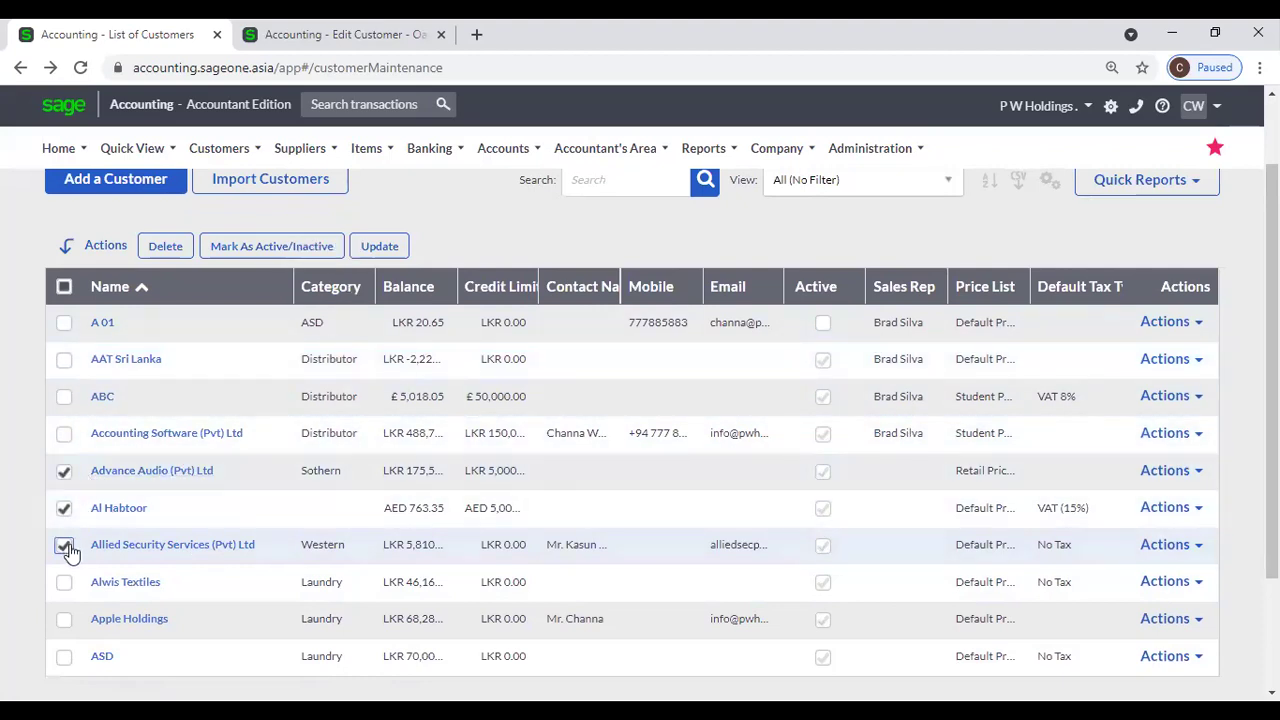
left_click(379, 248)
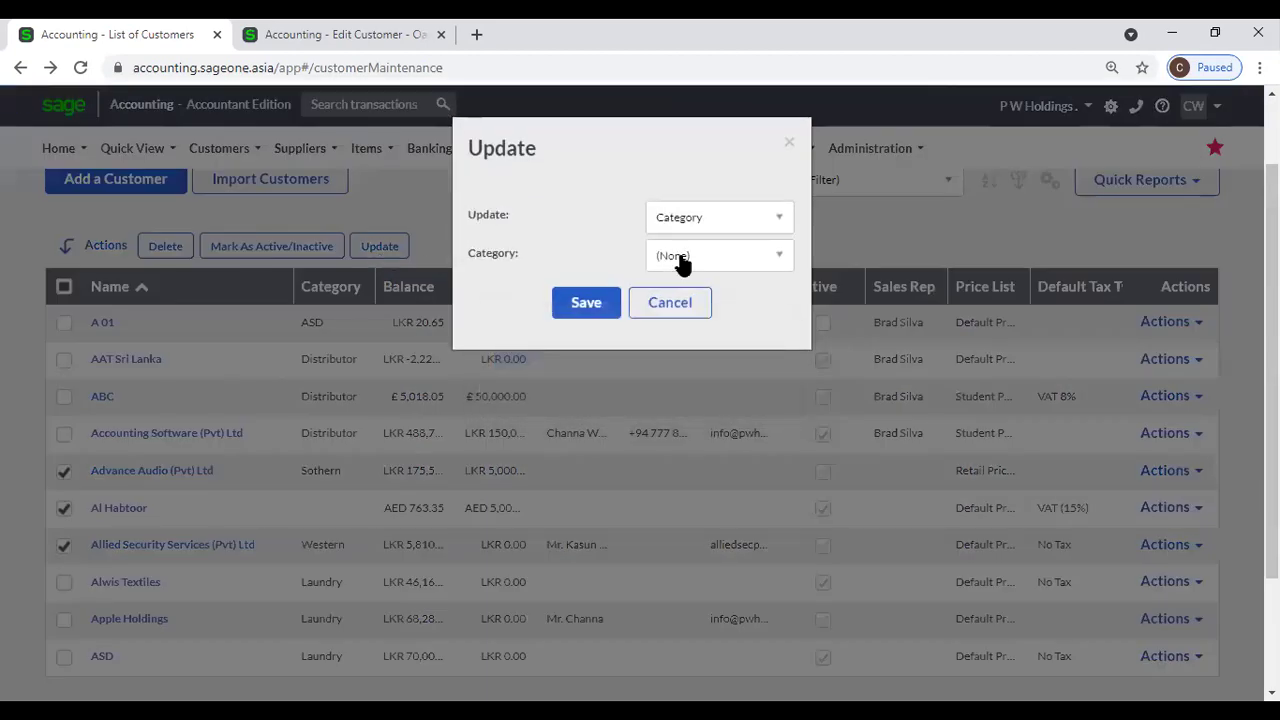
left_click(777, 219)
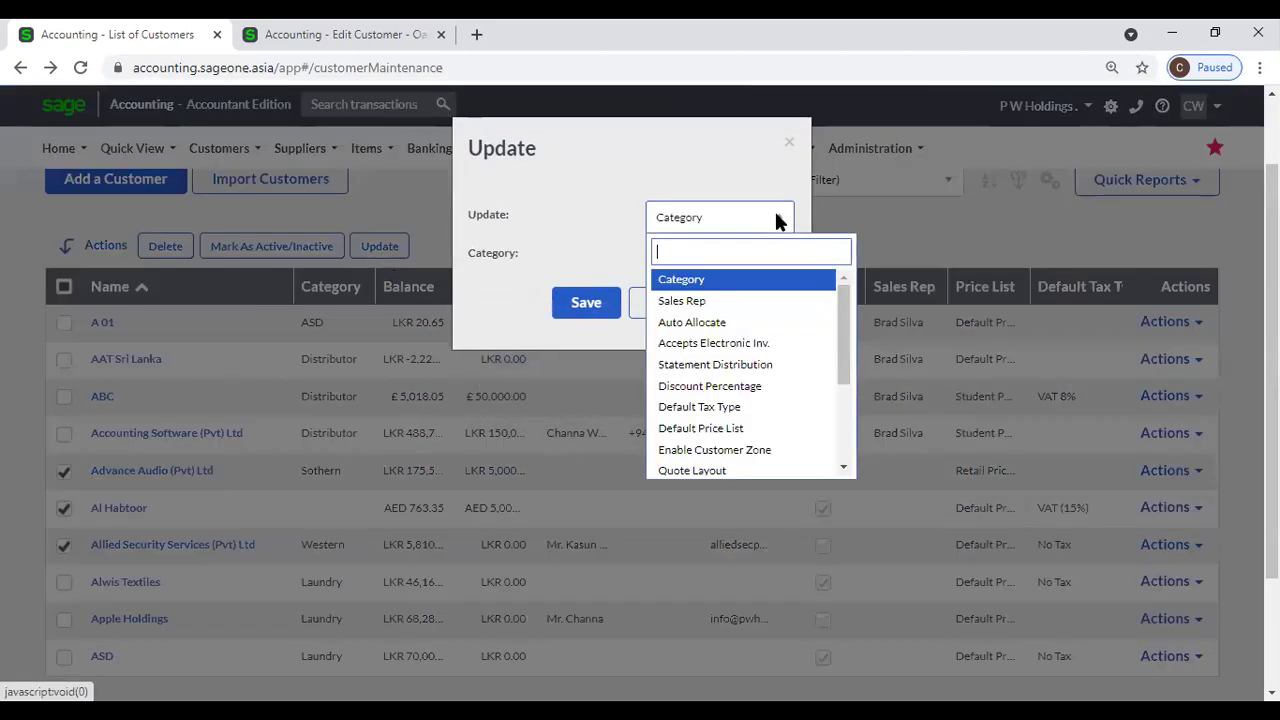
left_click(752, 304)
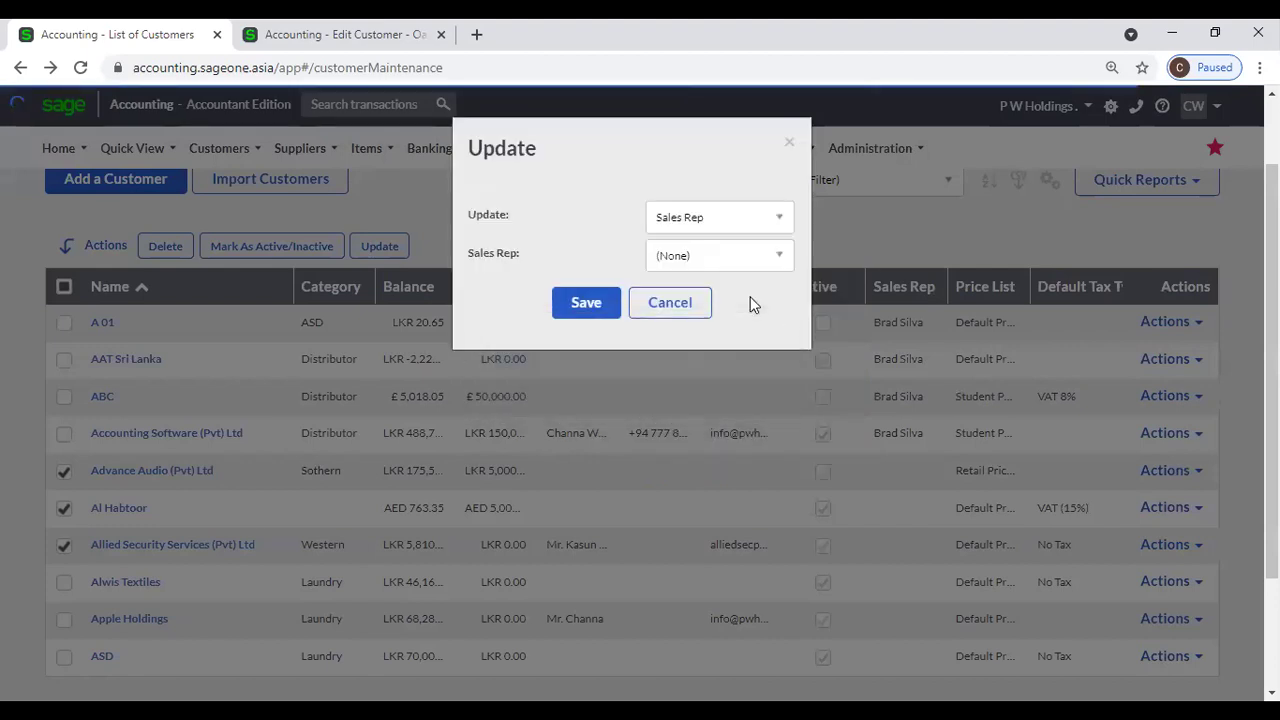
left_click(718, 257)
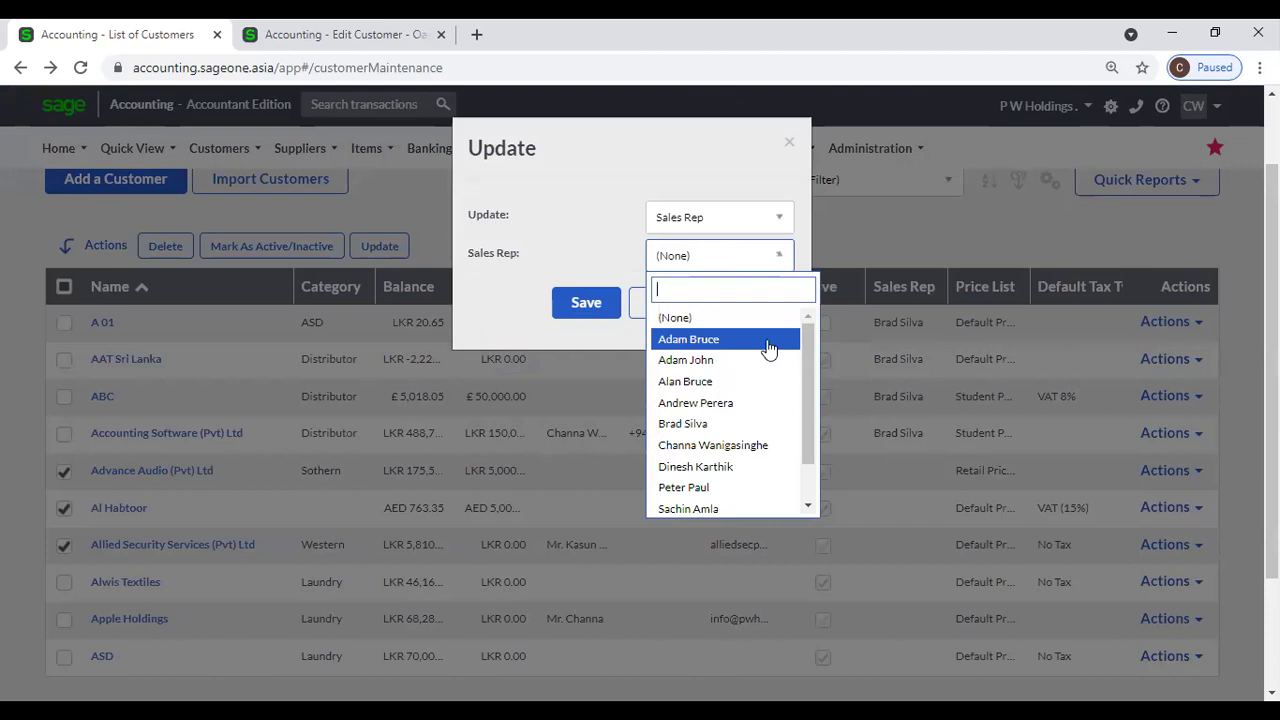
left_click(750, 424)
left_click(585, 305)
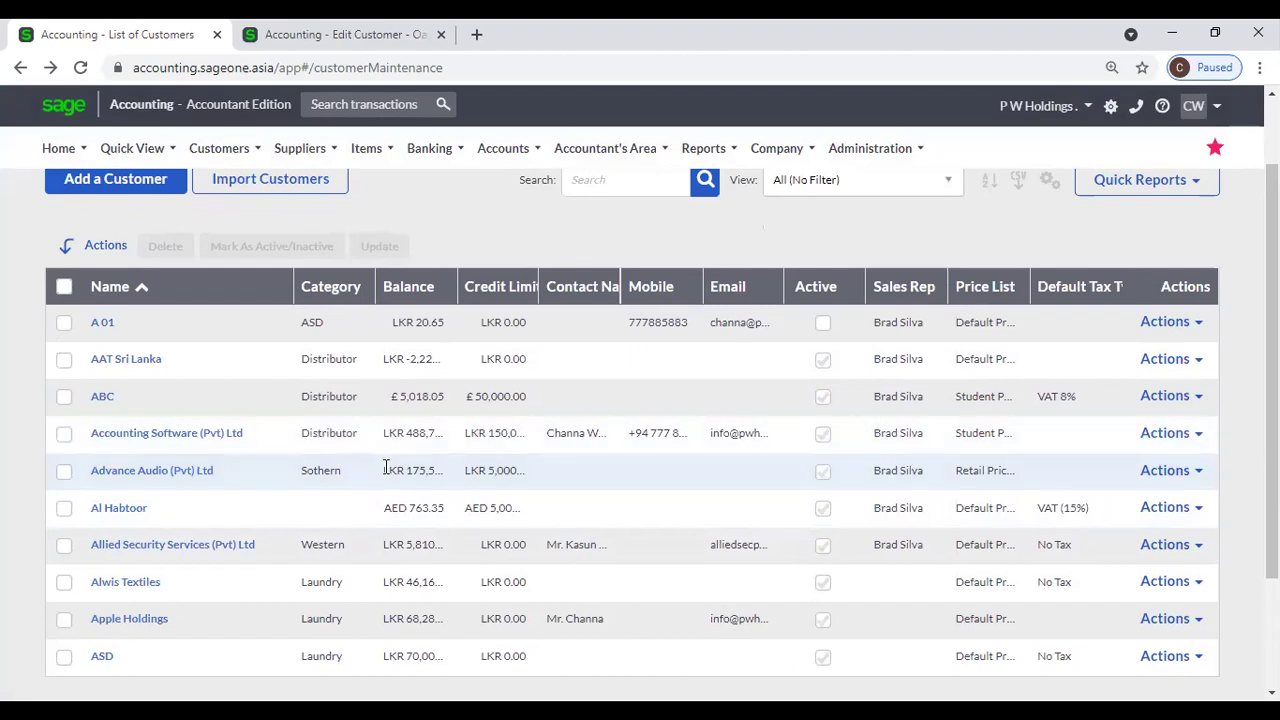
Review which fields can be bulk-updated for Advance Audio (Pvt) Ltd and Al Habtoor, leaving both customers unchanged and deselected
left_click(64, 470)
left_click(64, 508)
left_click(379, 246)
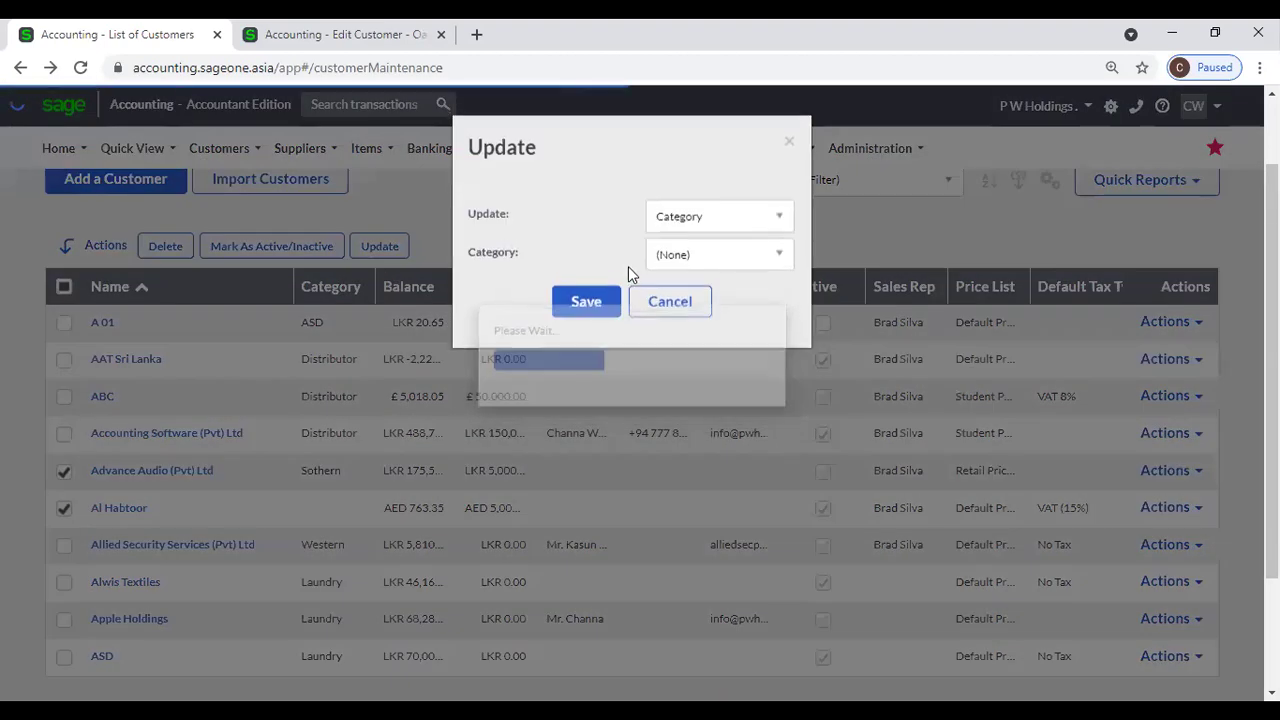
left_click(775, 213)
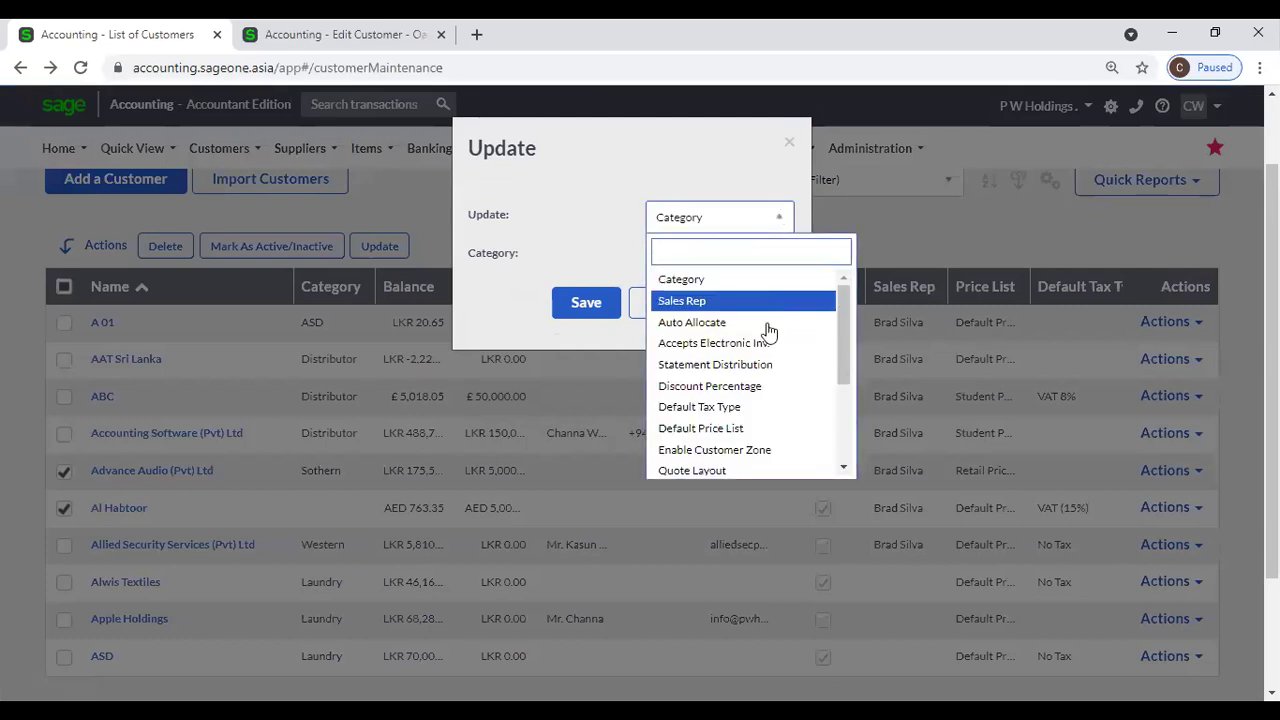
scroll(768, 330, "down", 3)
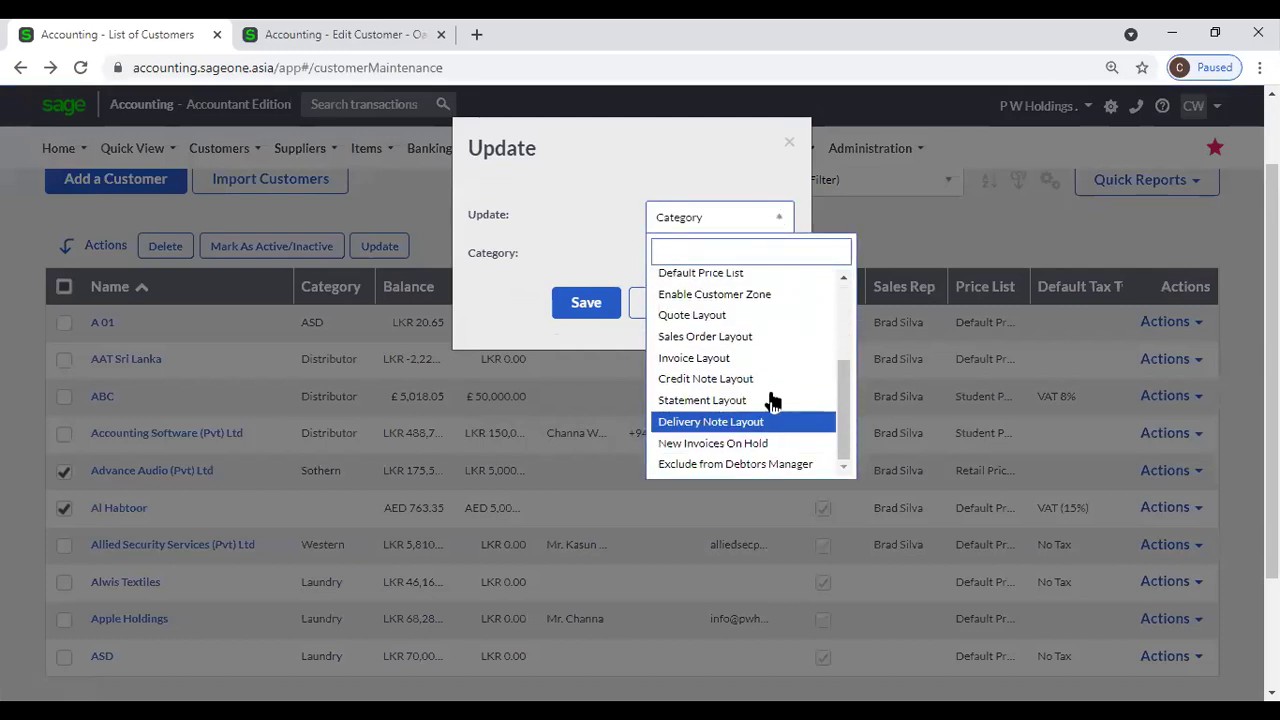
scroll(760, 329, "up", 3)
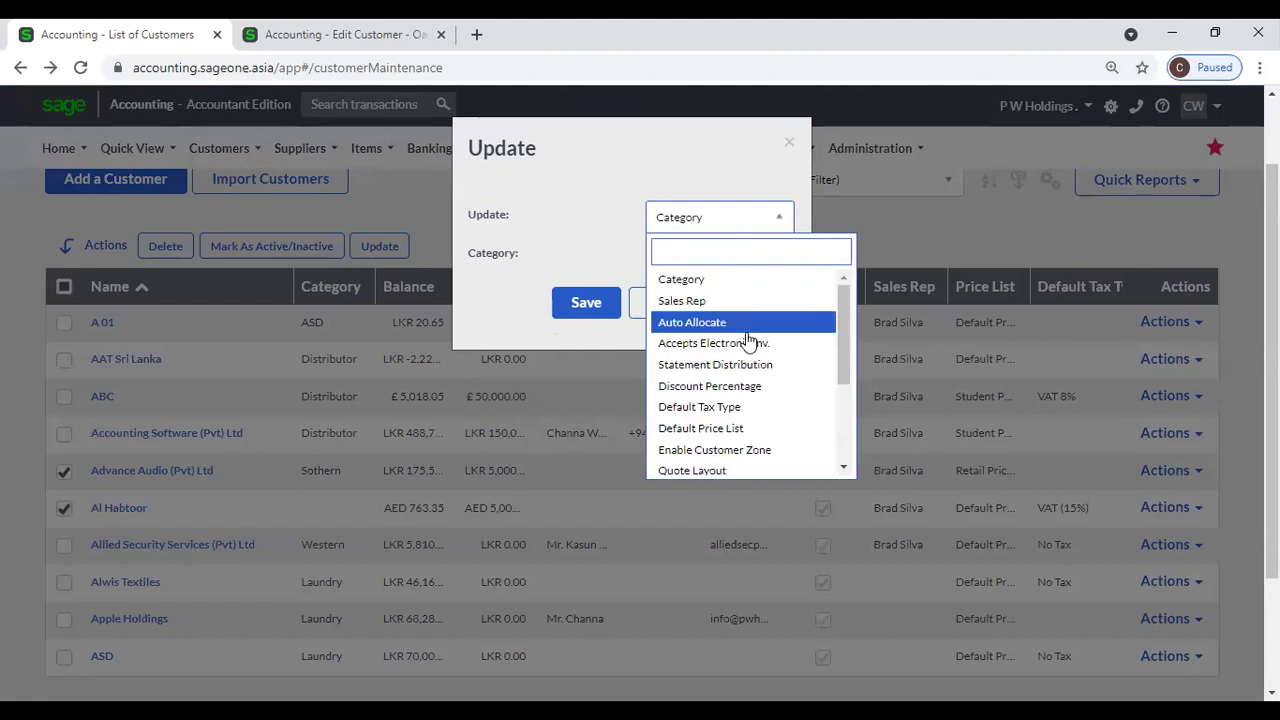
scroll(760, 360, "down", 3)
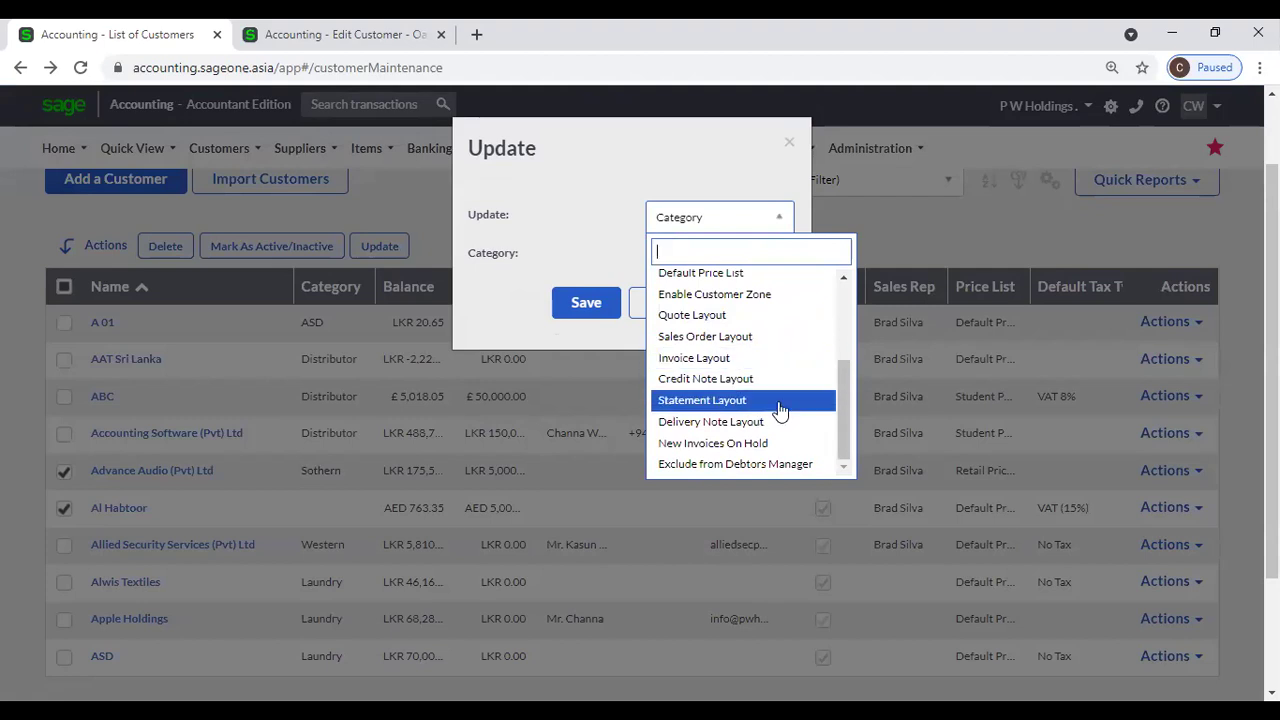
left_click(578, 205)
left_click(665, 308)
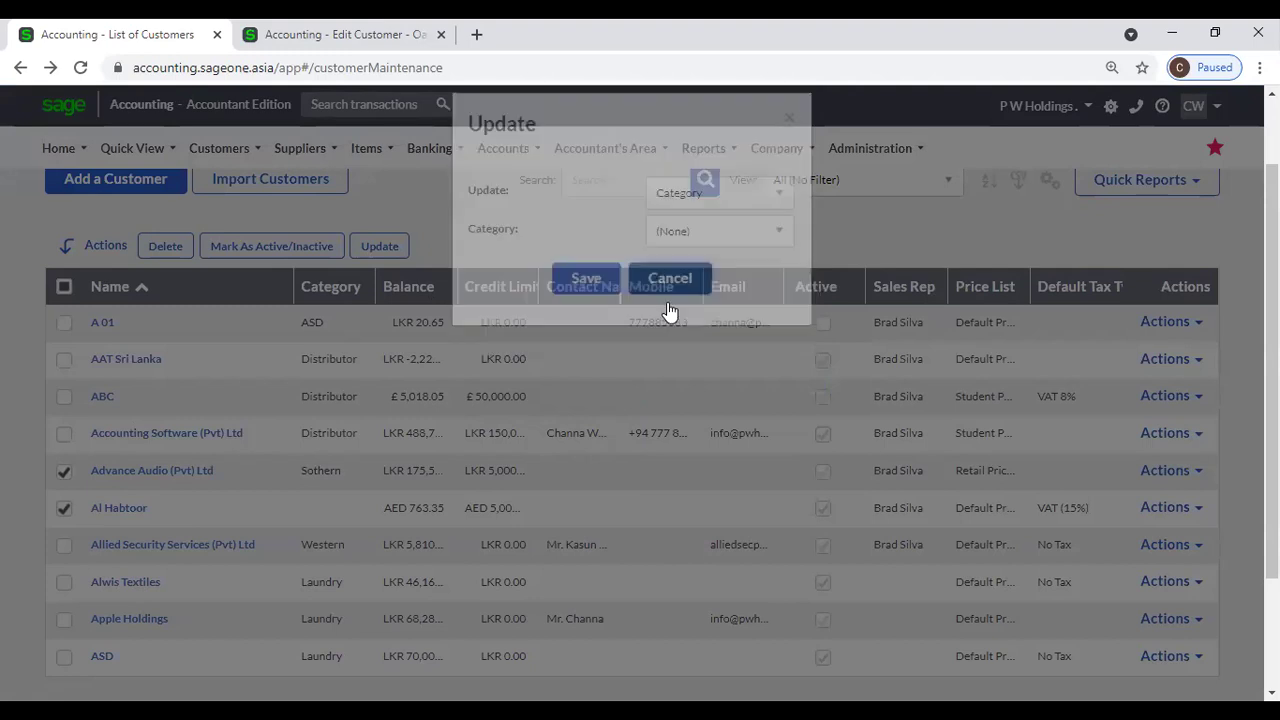
left_click(63, 471)
left_click(63, 508)
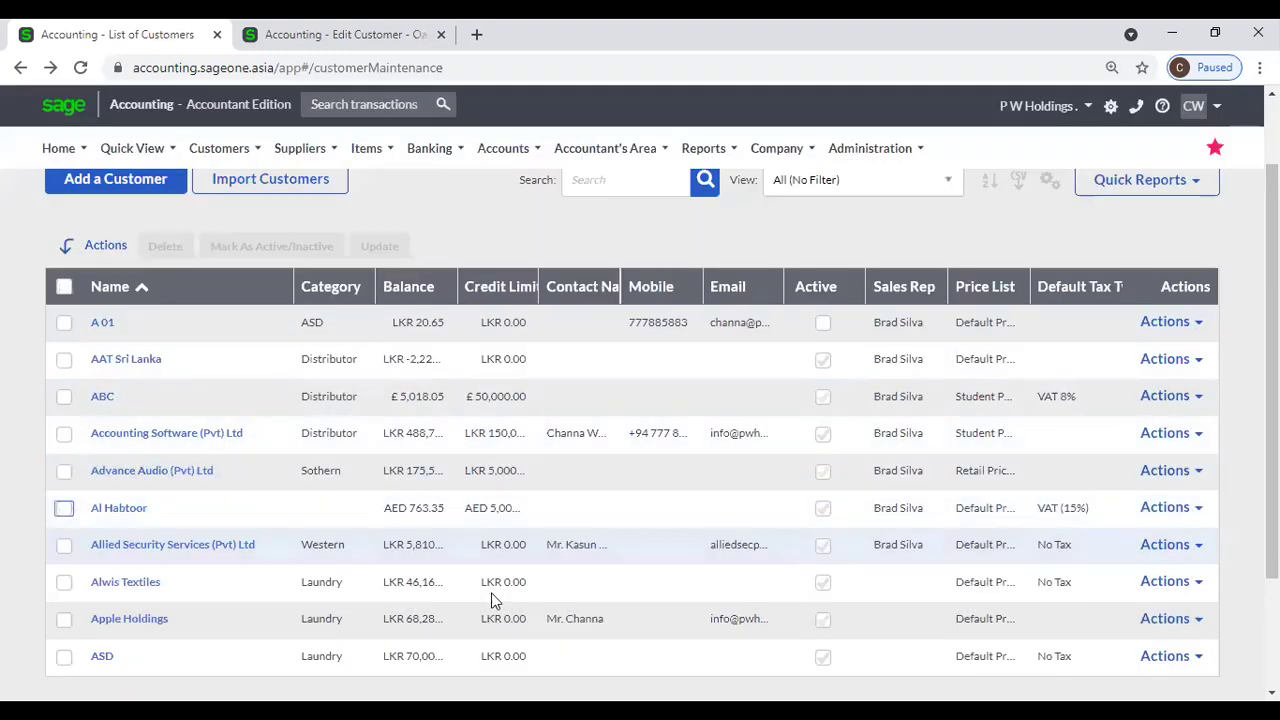
Remove the Default Tax Type column from the customer list grid and save the layout
scroll(1085, 415, "up", 1)
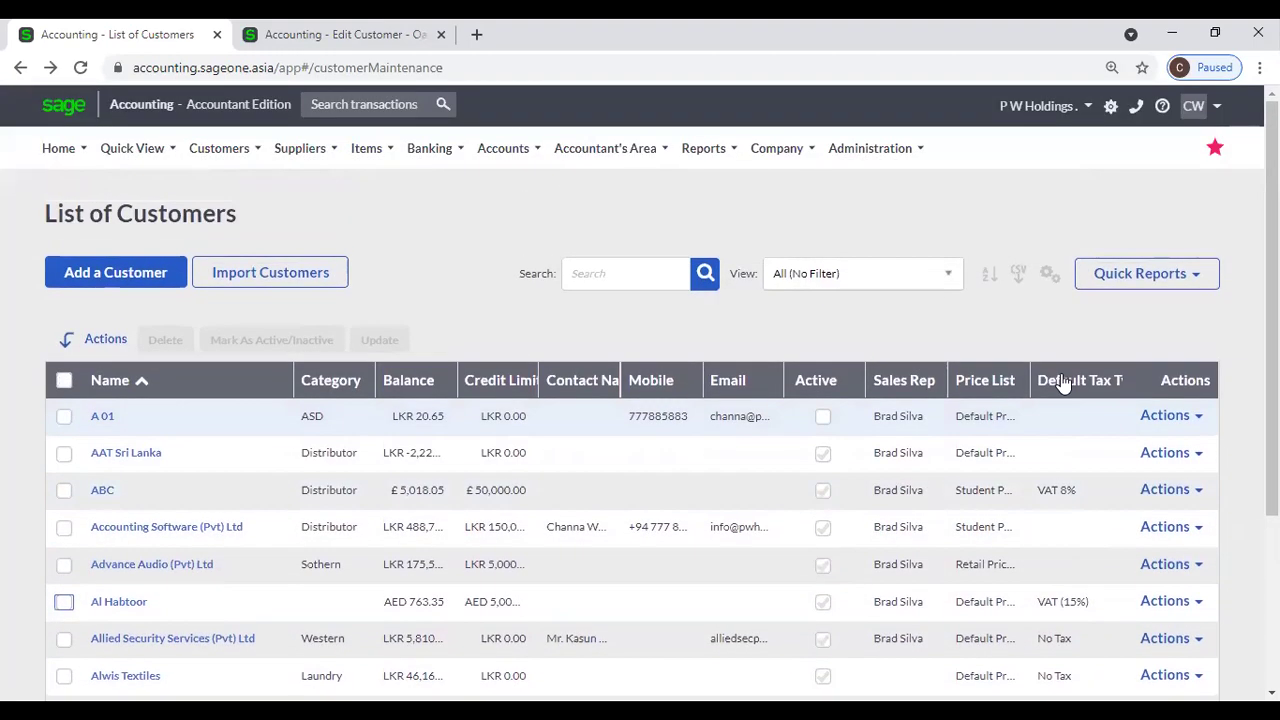
left_click(1048, 273)
left_click(970, 304)
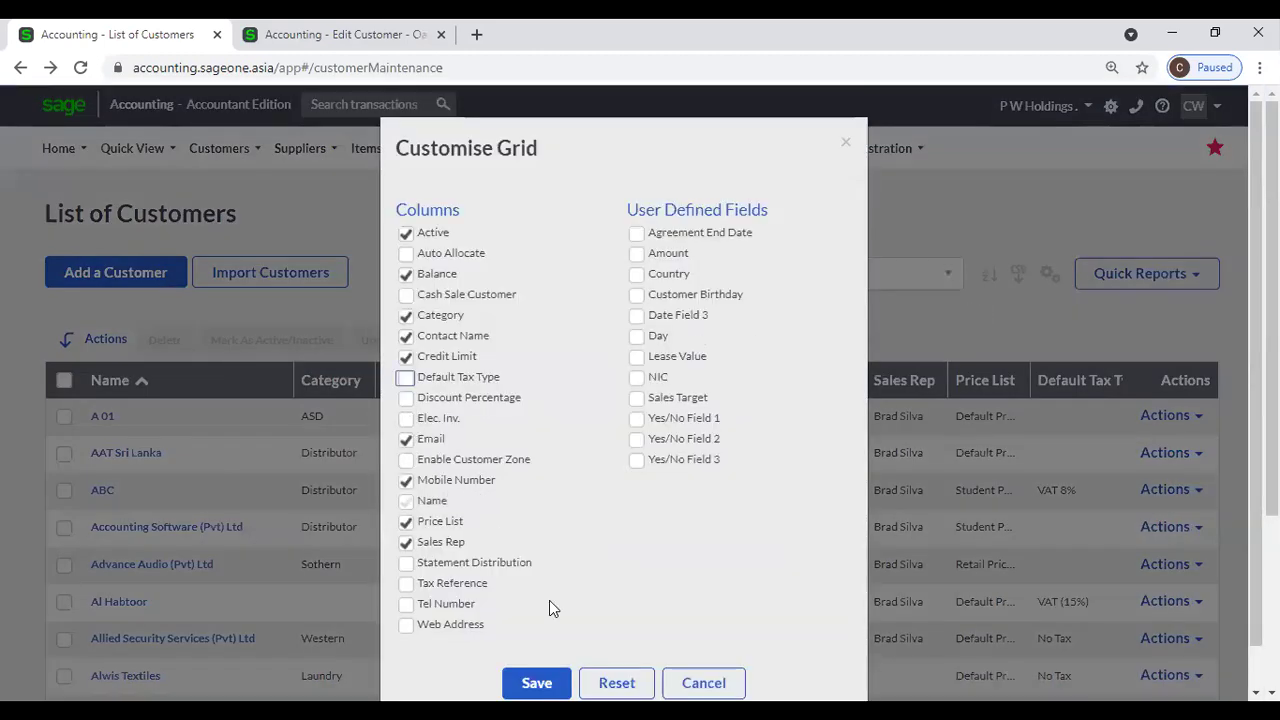
left_click(537, 682)
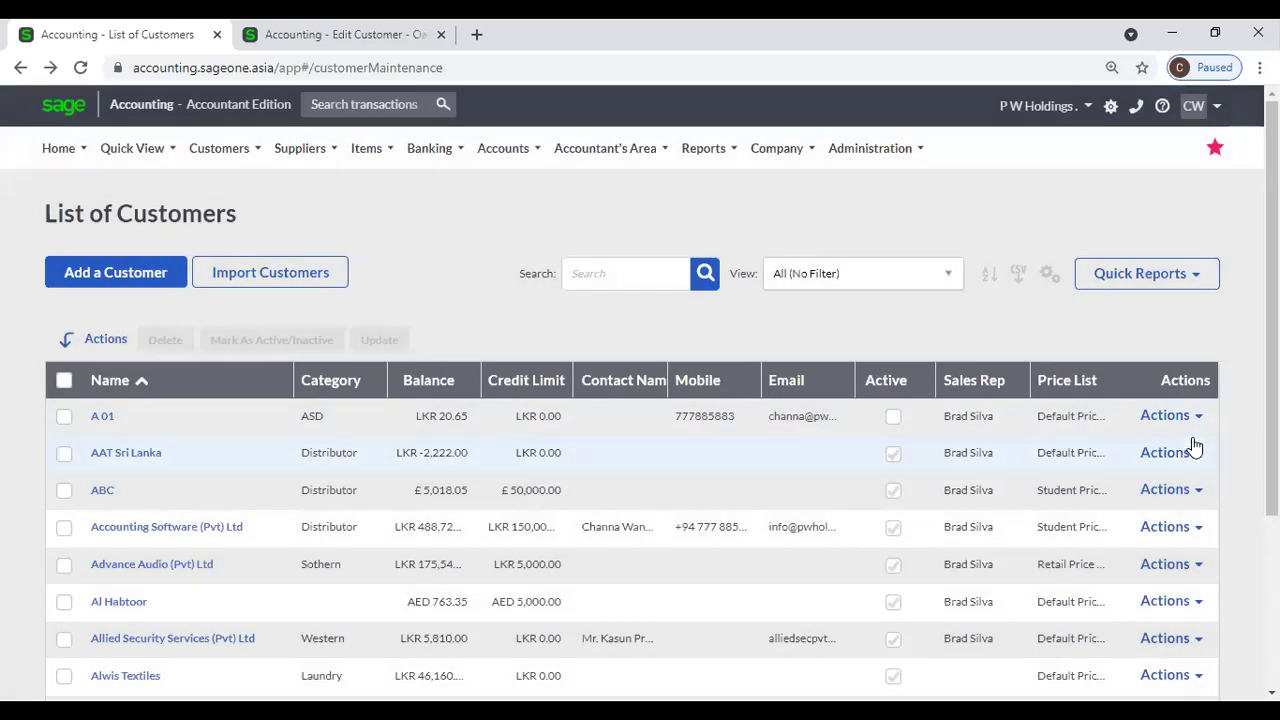
Examine the overview and unpaid invoices of AAT Sri Lanka in its Customer Quick View, and close it
left_click(1194, 453)
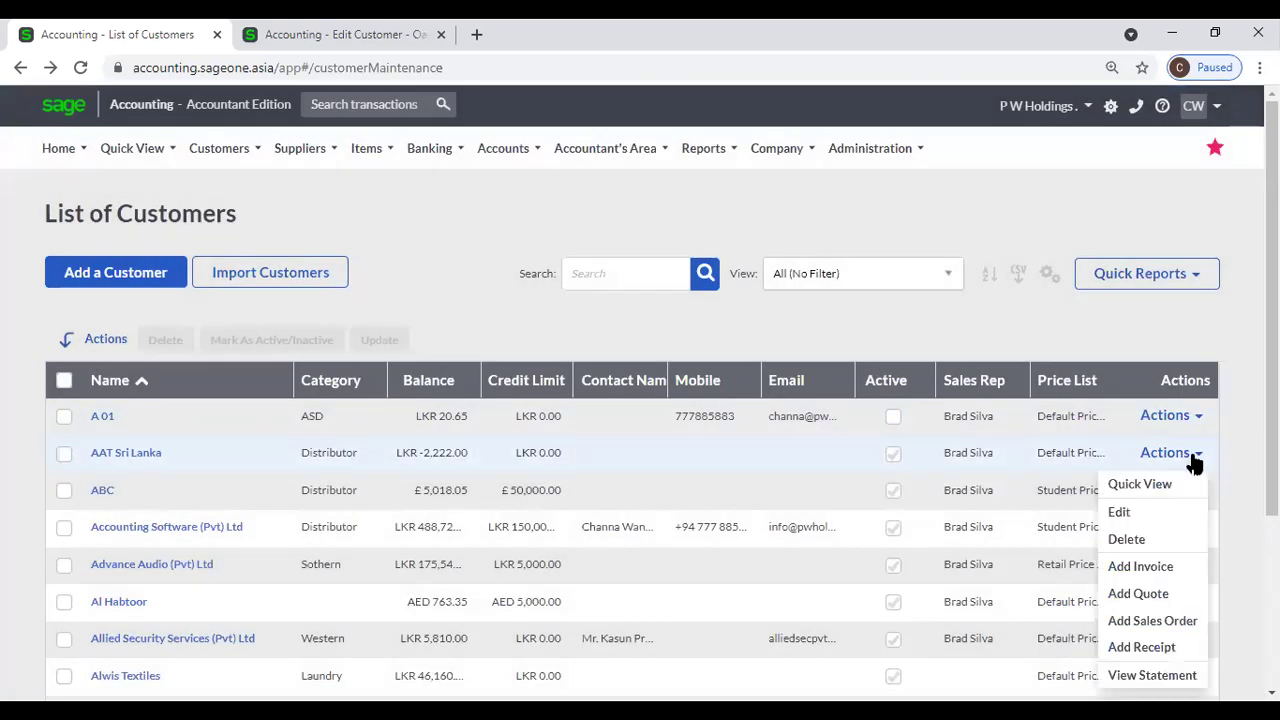
scroll(1205, 457, "down", 1)
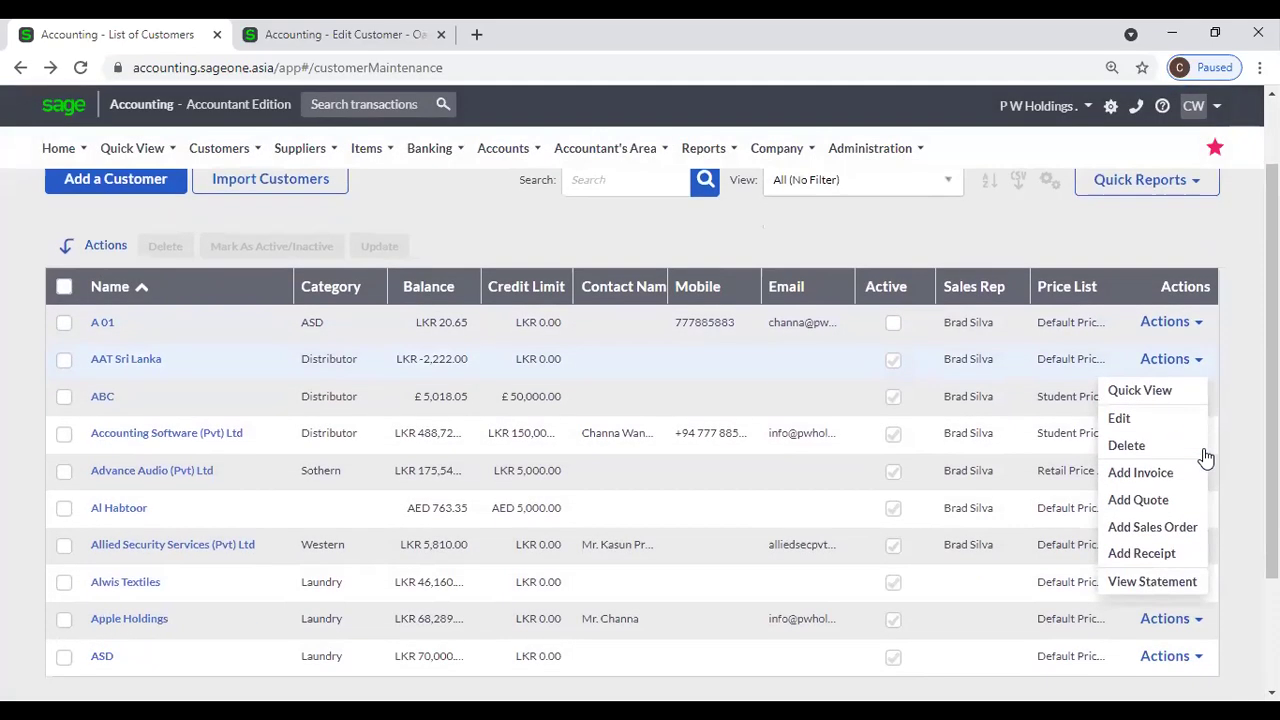
left_click(1140, 390)
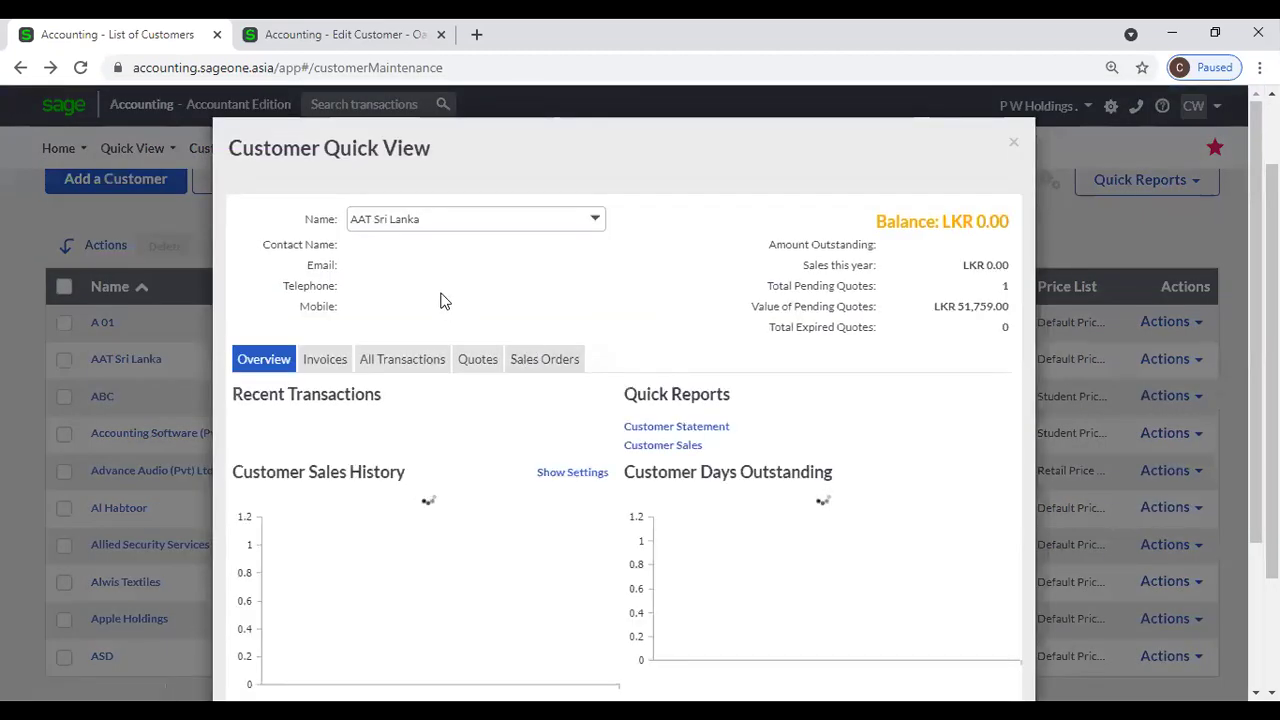
scroll(373, 456, "down", 1)
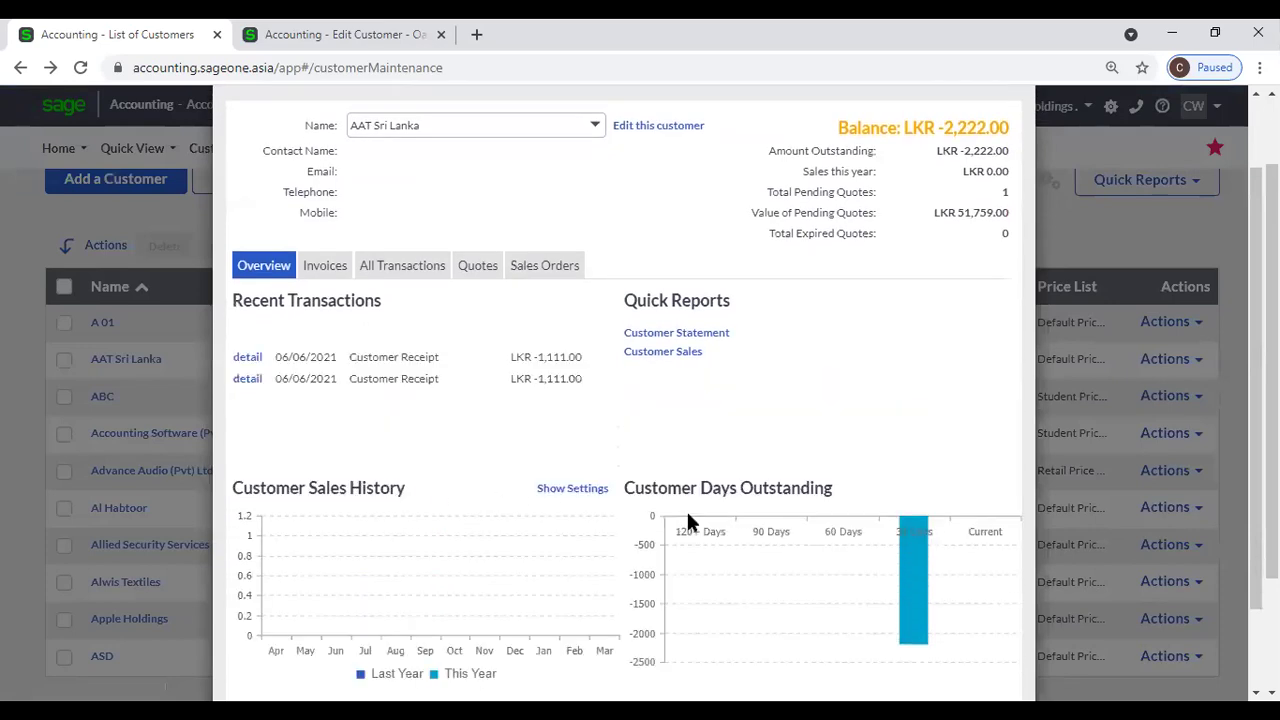
left_click(334, 266)
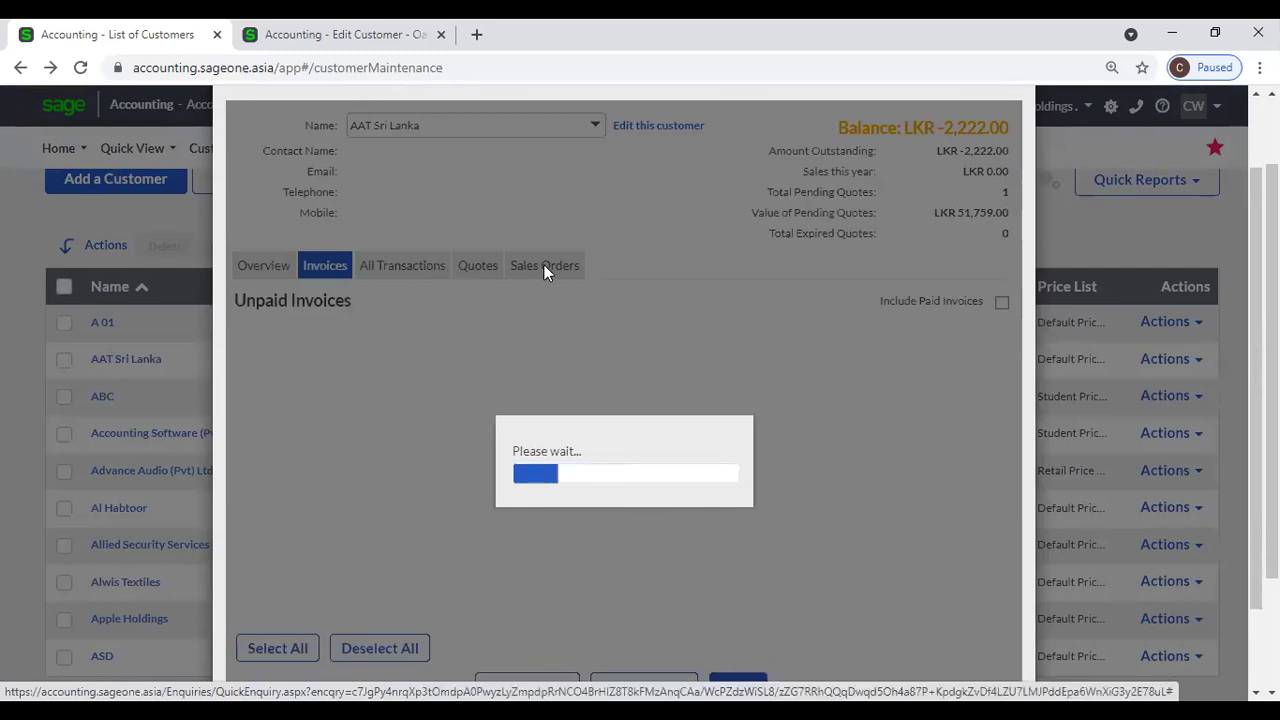
scroll(564, 339, "down", 1)
scroll(598, 377, "up", 2)
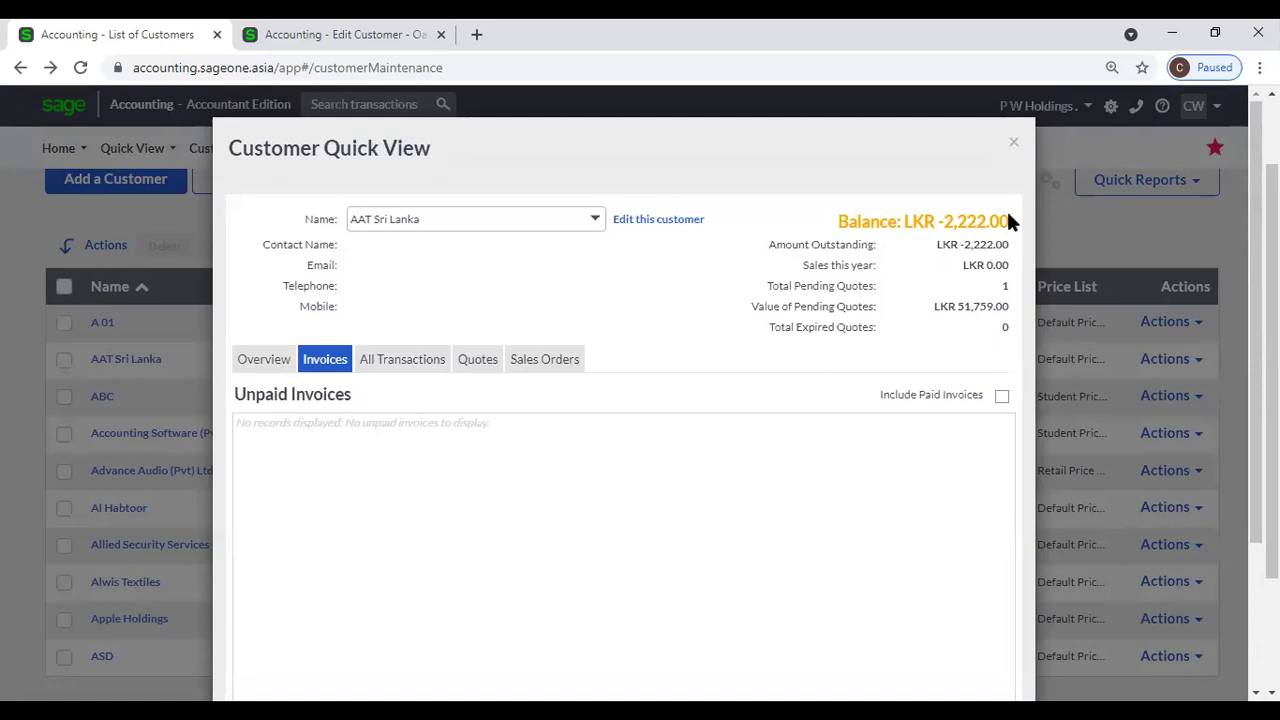
left_click(1014, 148)
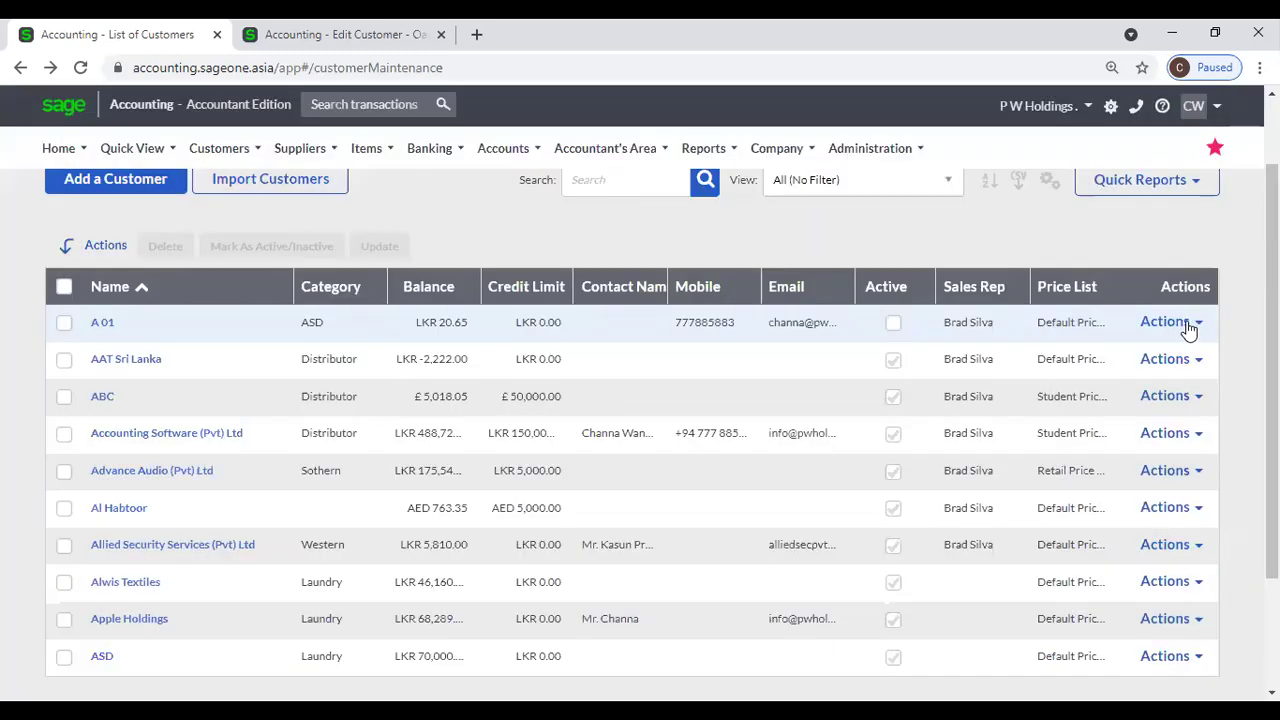
View the edit pages of customers A 01 and AAT Sri Lanka, returning to the customer list after each
left_click(1168, 322)
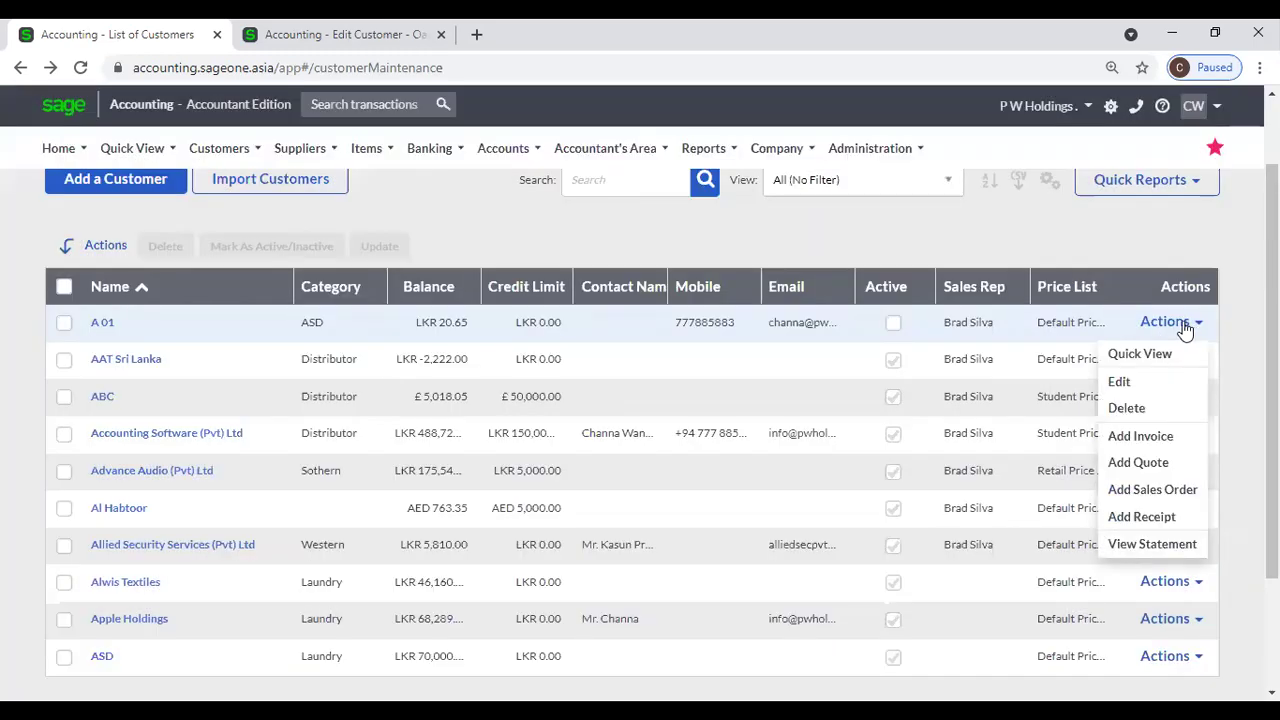
left_click(1137, 383)
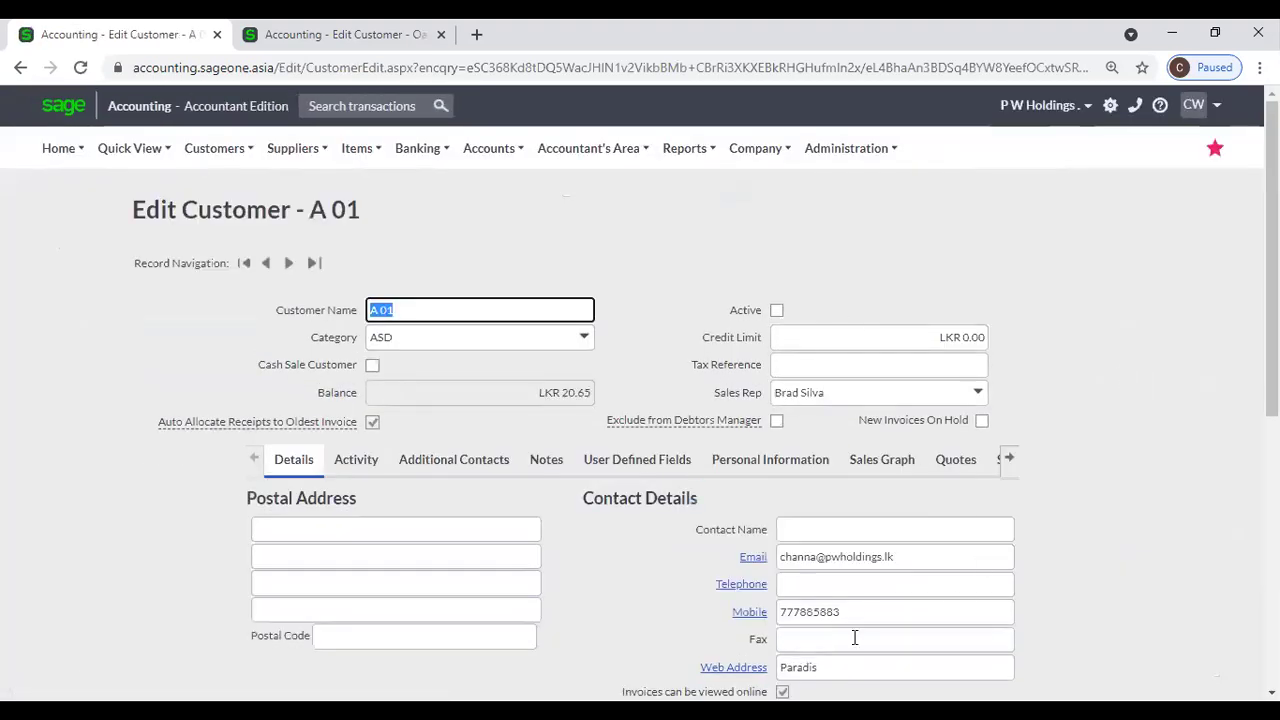
left_click(16, 70)
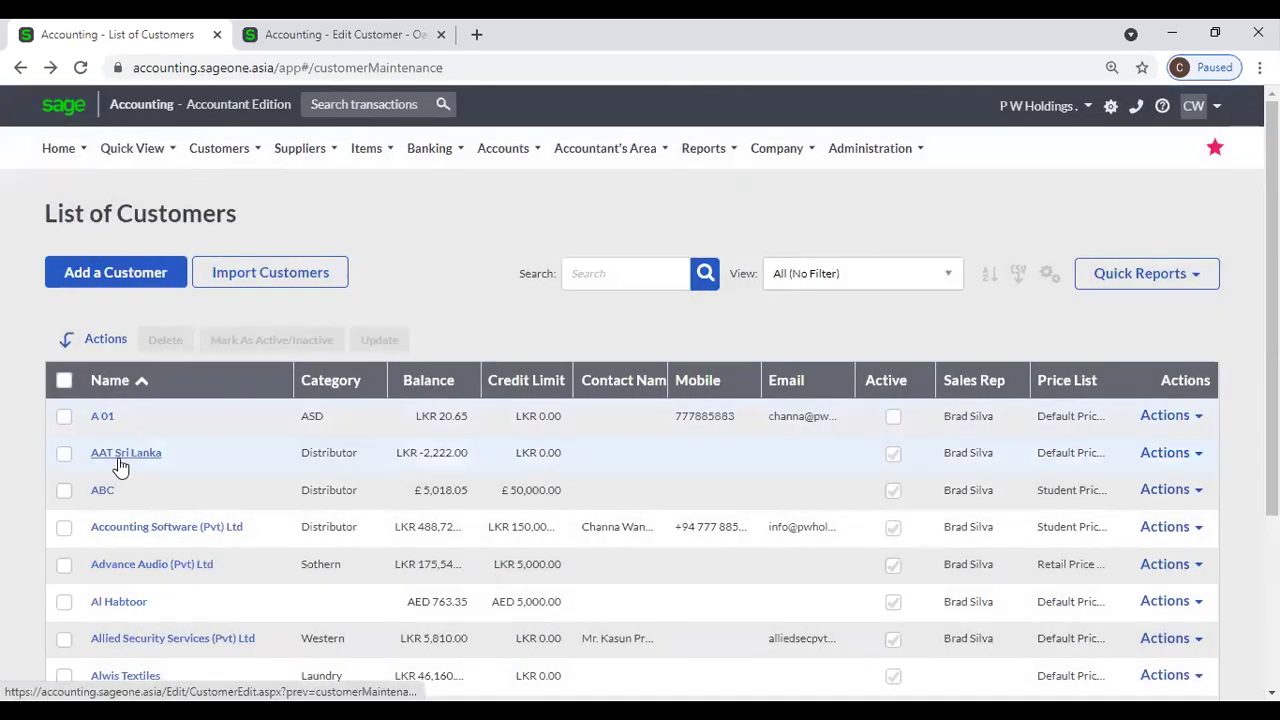
left_click(120, 463)
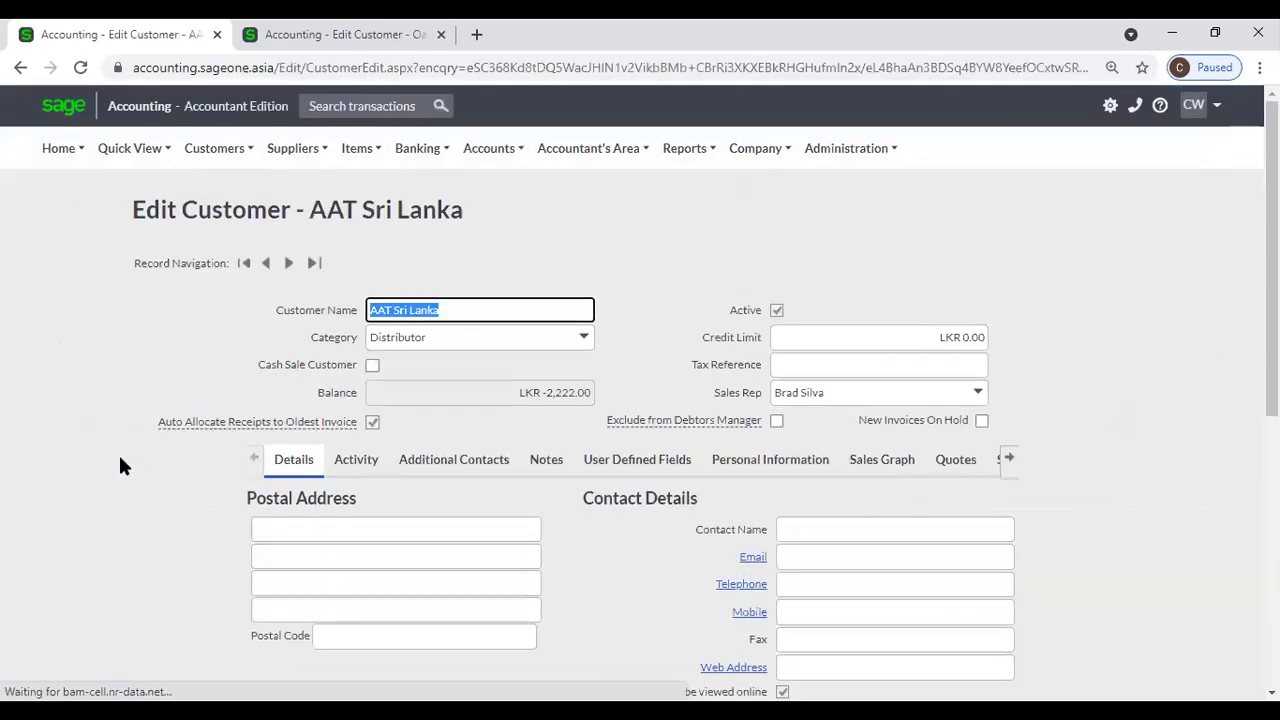
scroll(700, 471, "down", 3)
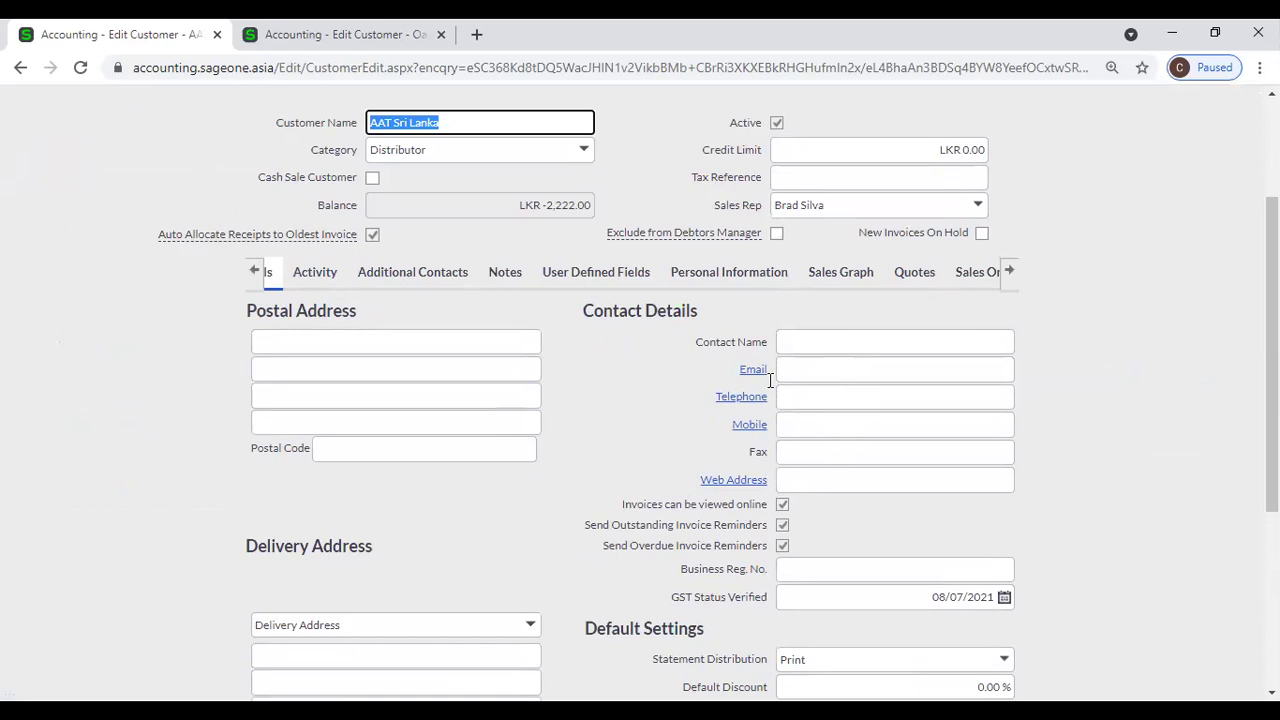
left_click(20, 67)
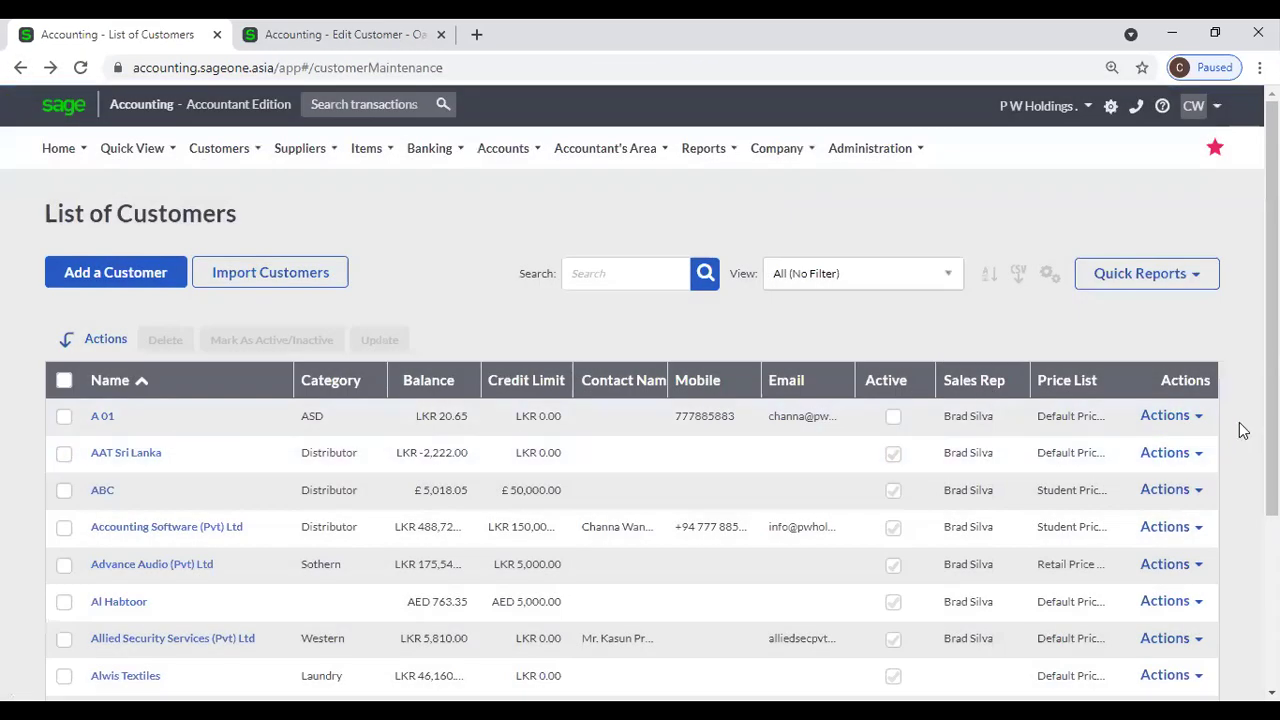
Open a new quote for AAT Sri Lanka from its row in the customer list, and return without processing it
left_click(1198, 418)
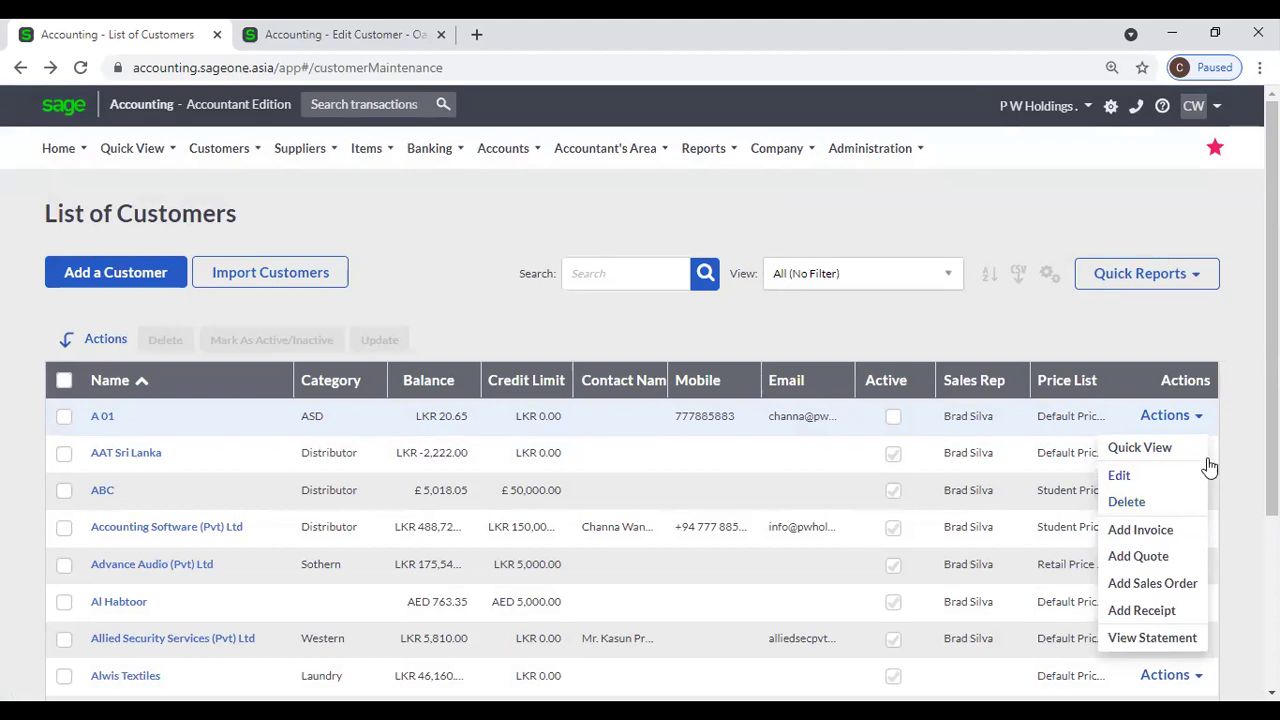
left_click(1194, 417)
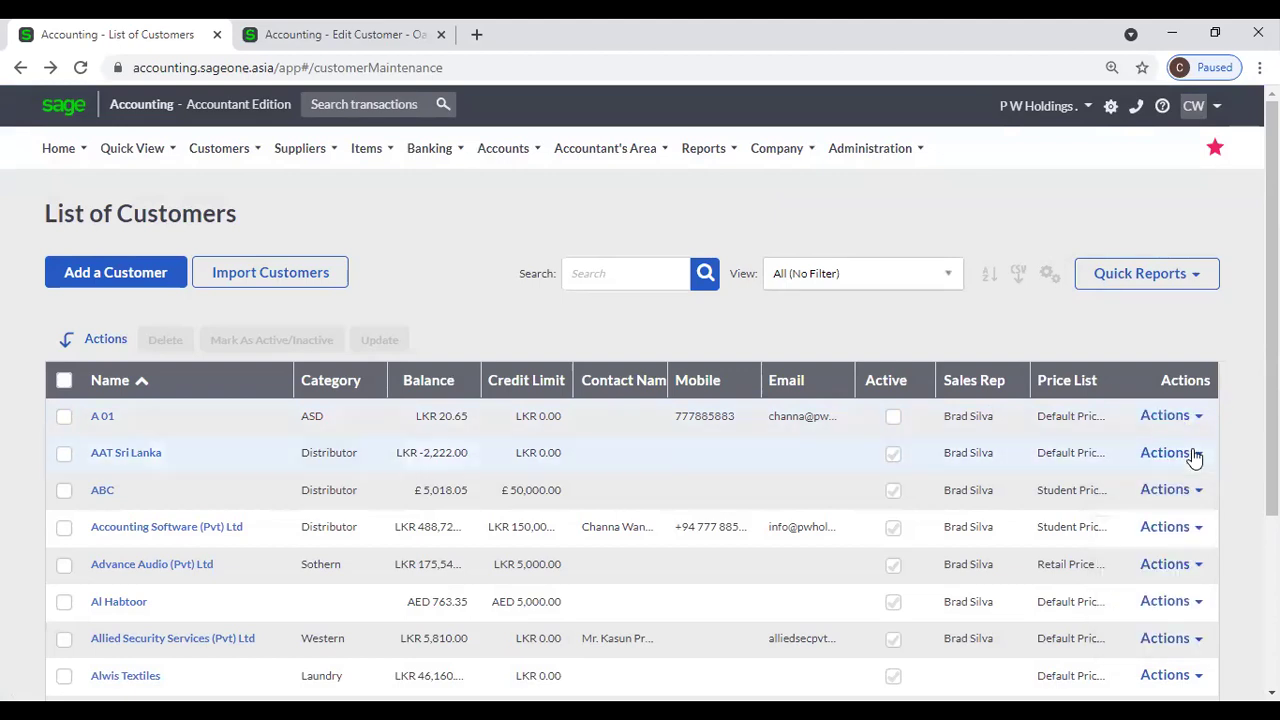
left_click(1193, 454)
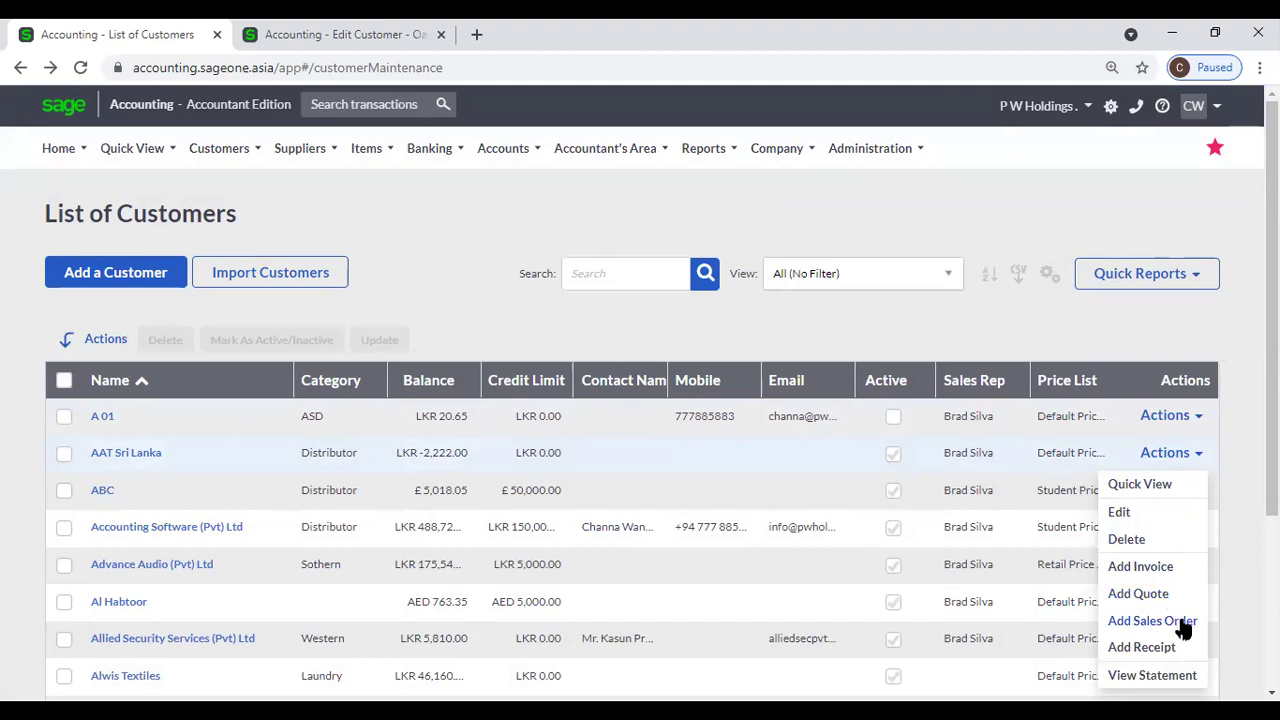
scroll(1160, 647, "down", 1)
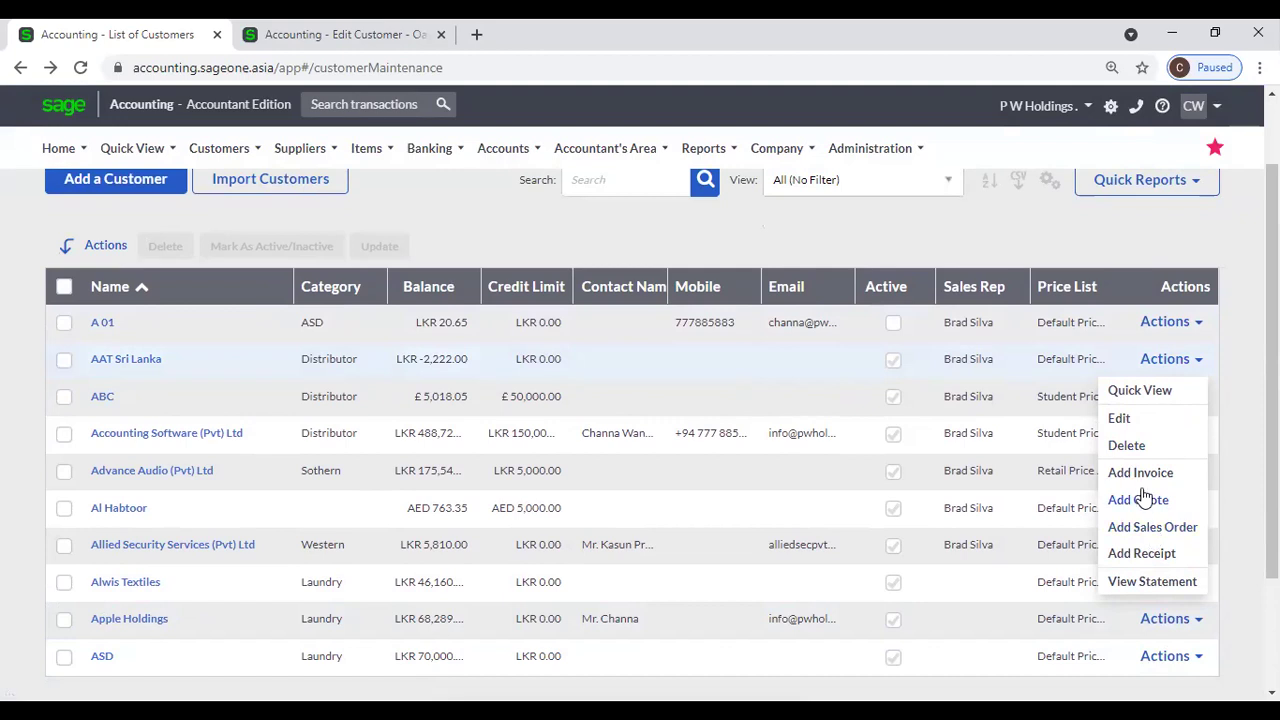
left_click(1141, 500)
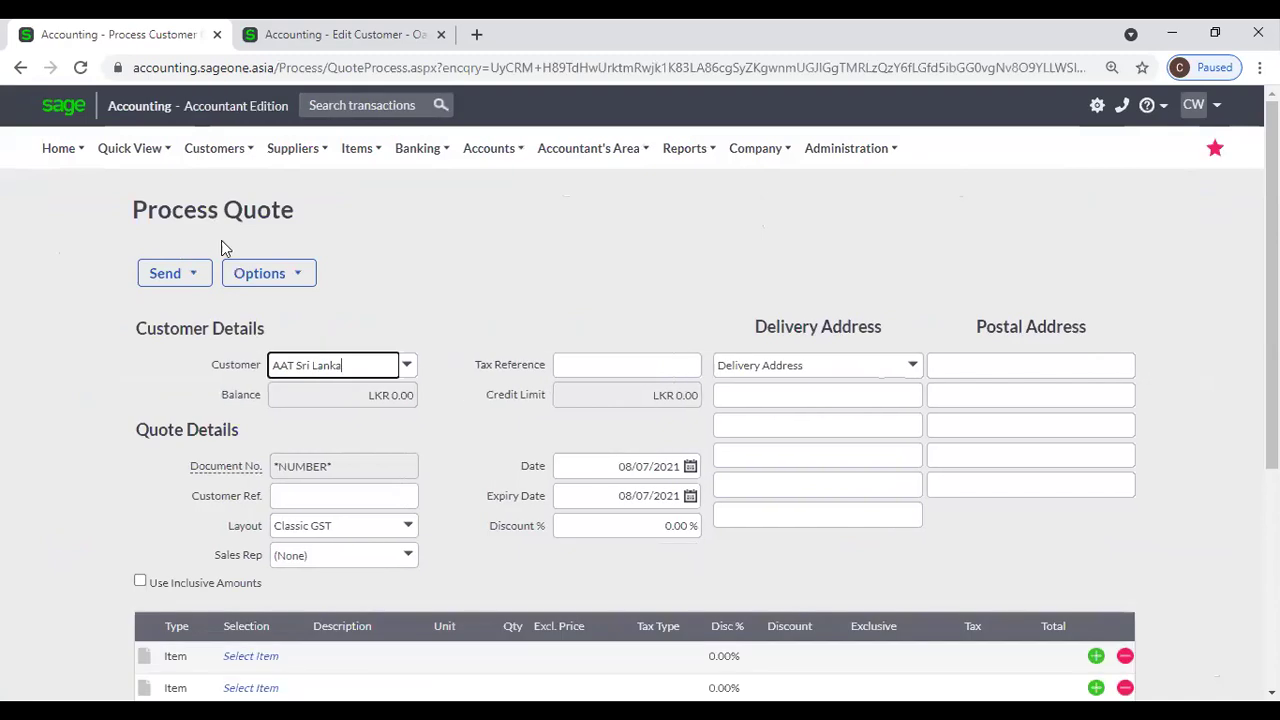
left_click(20, 67)
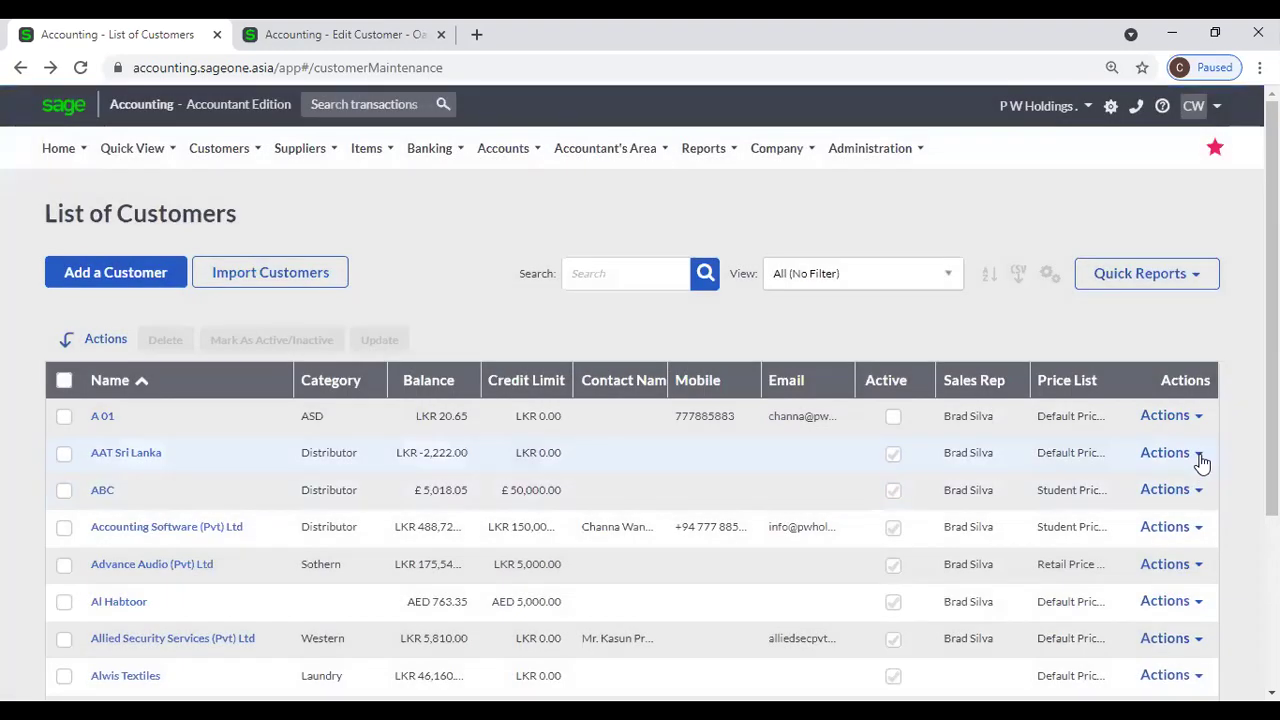
Review the filters and options of the Customer Statements Report for AAT Sri Lanka, and return to the customer list
left_click(1195, 455)
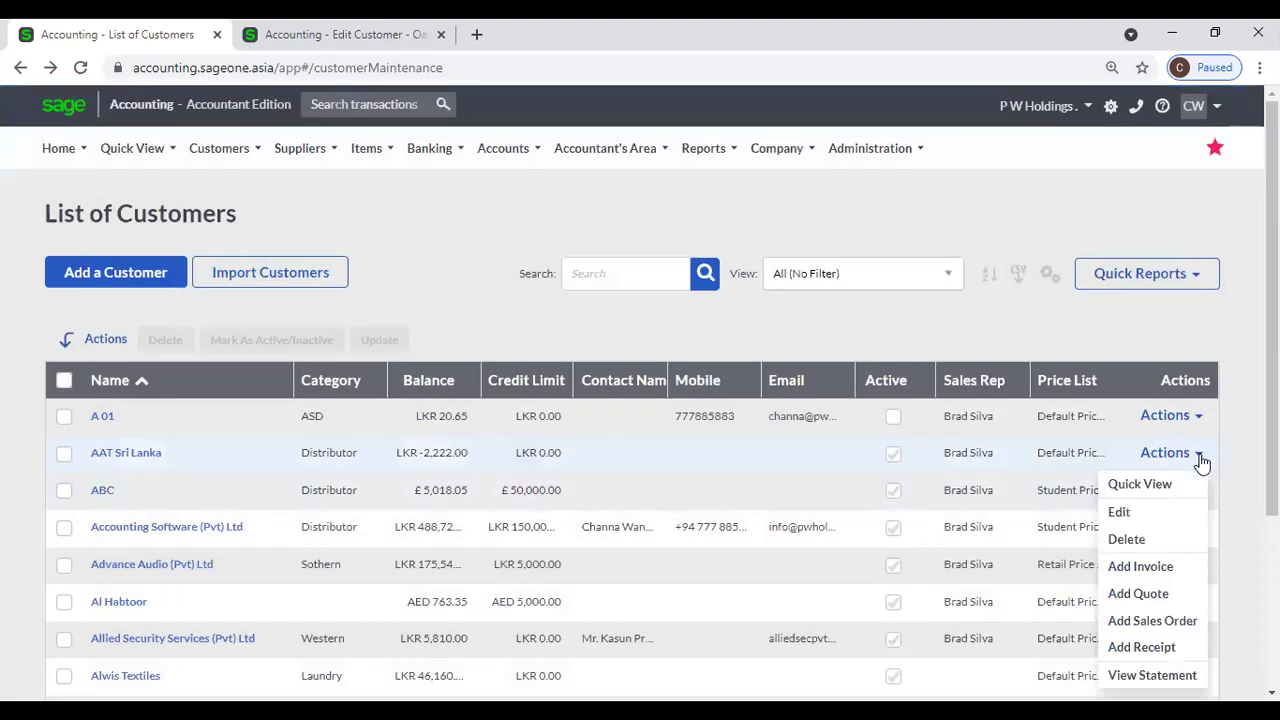
left_click(1178, 680)
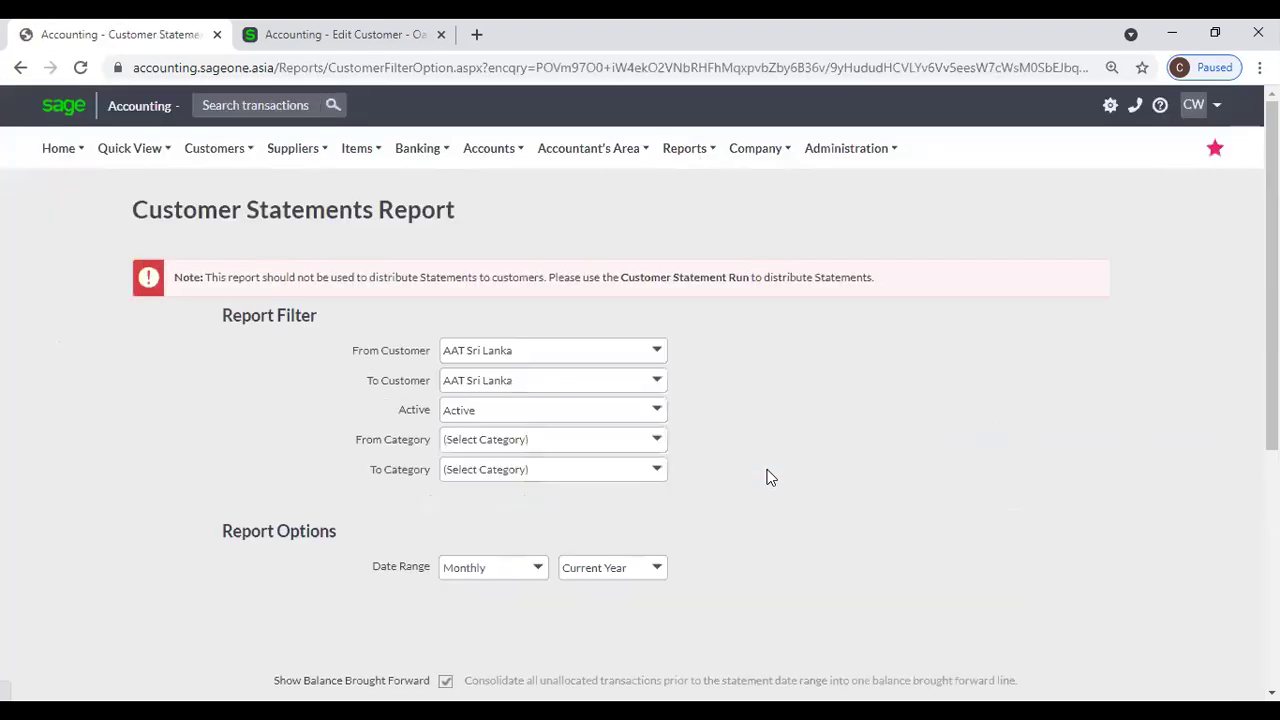
scroll(747, 466, "down", 1)
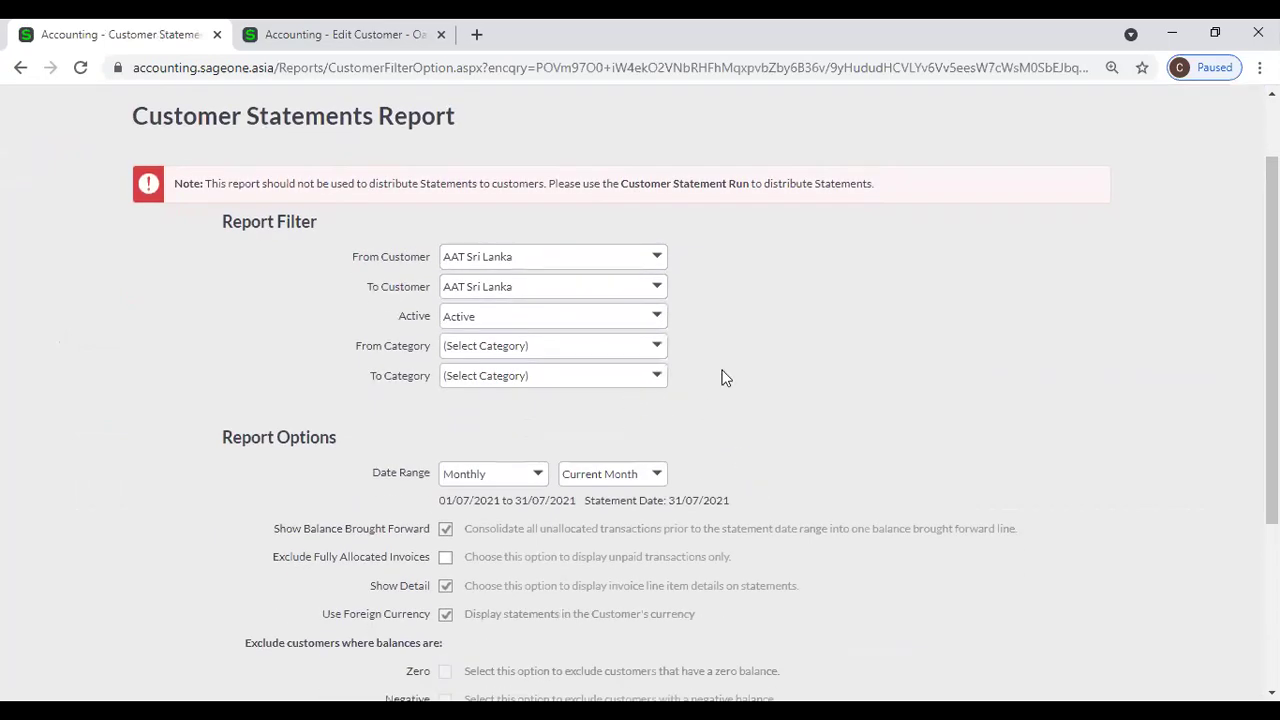
scroll(720, 448, "down", 2)
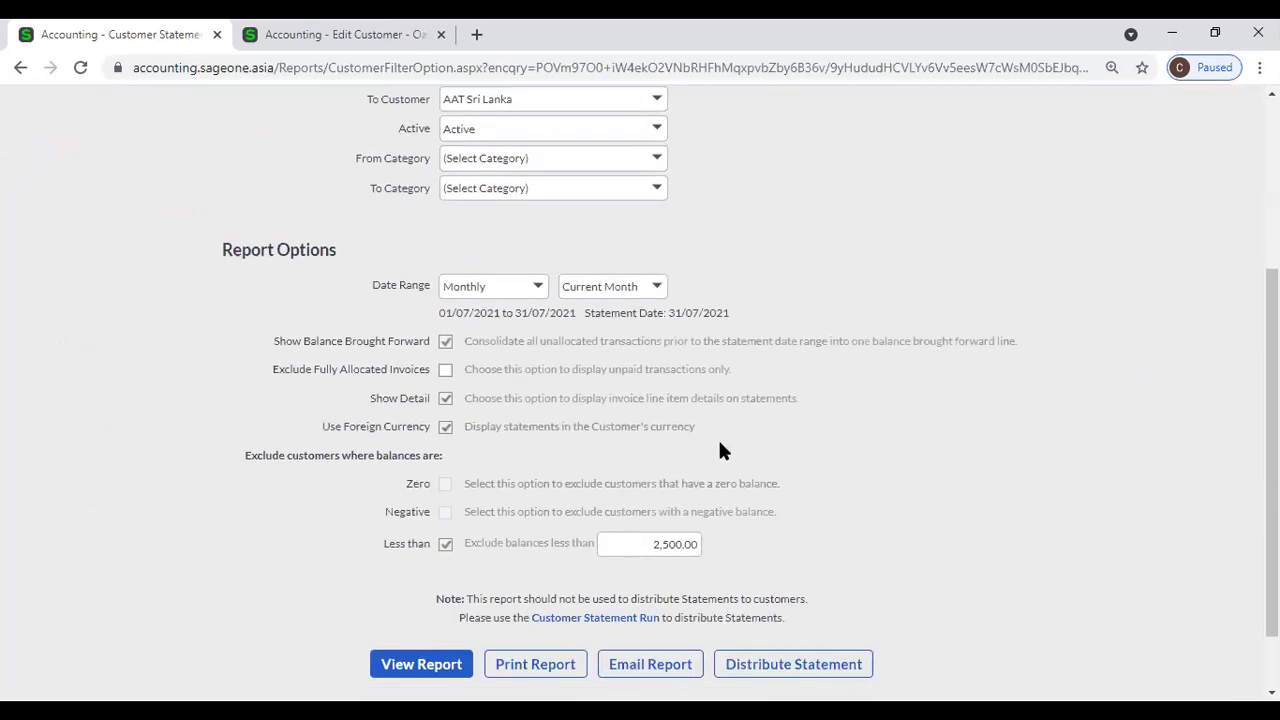
left_click(20, 67)
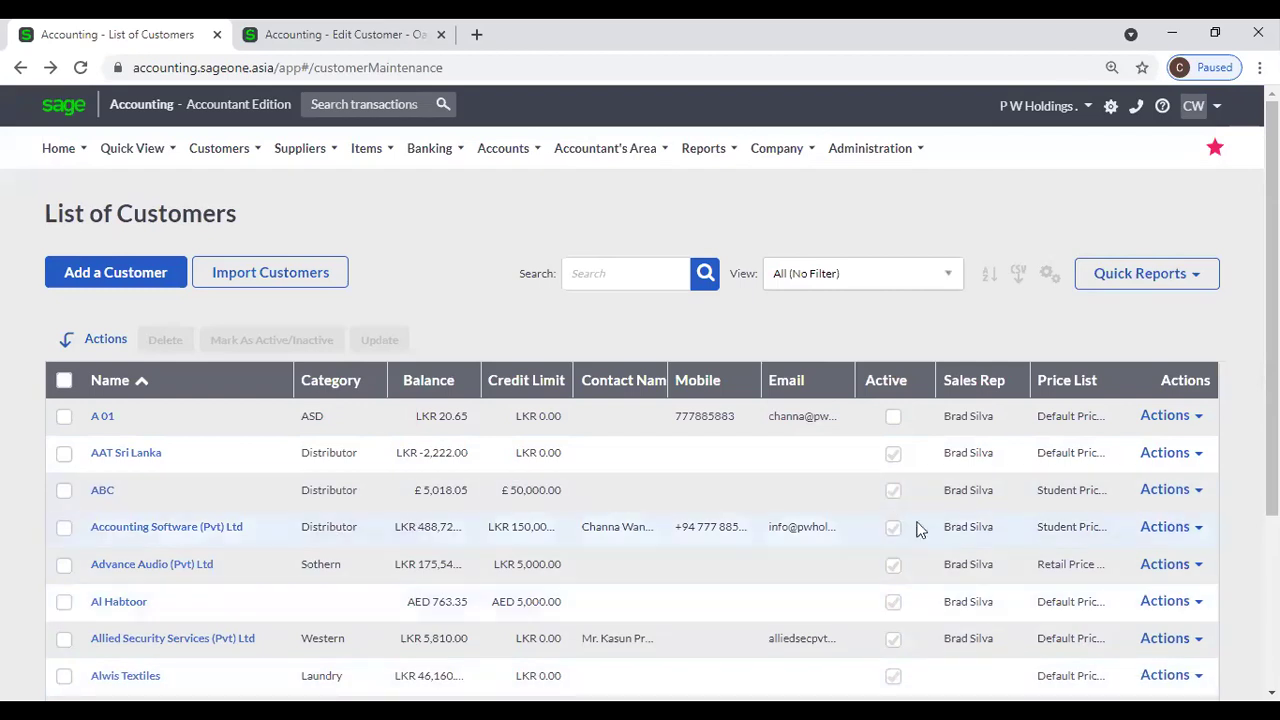
left_click(1048, 275)
left_click(1044, 214)
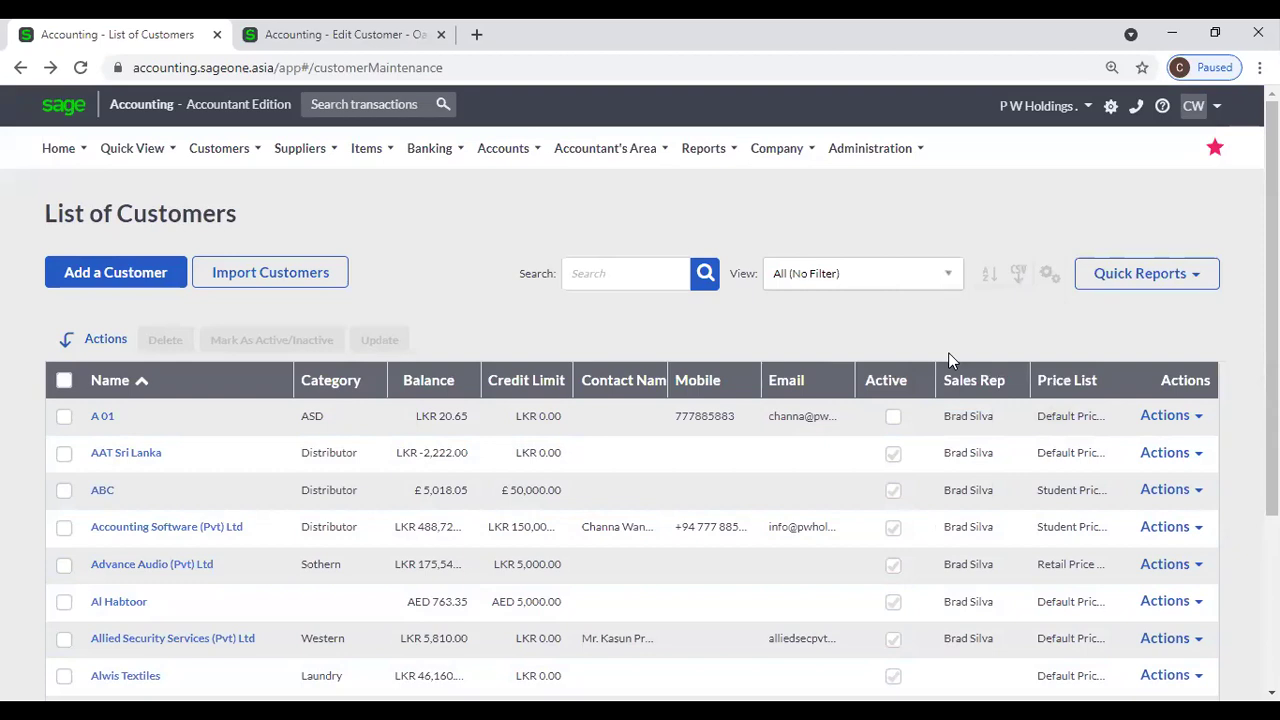
View the list of sales reps and the customer categories, and return to the list of customers
left_click(219, 148)
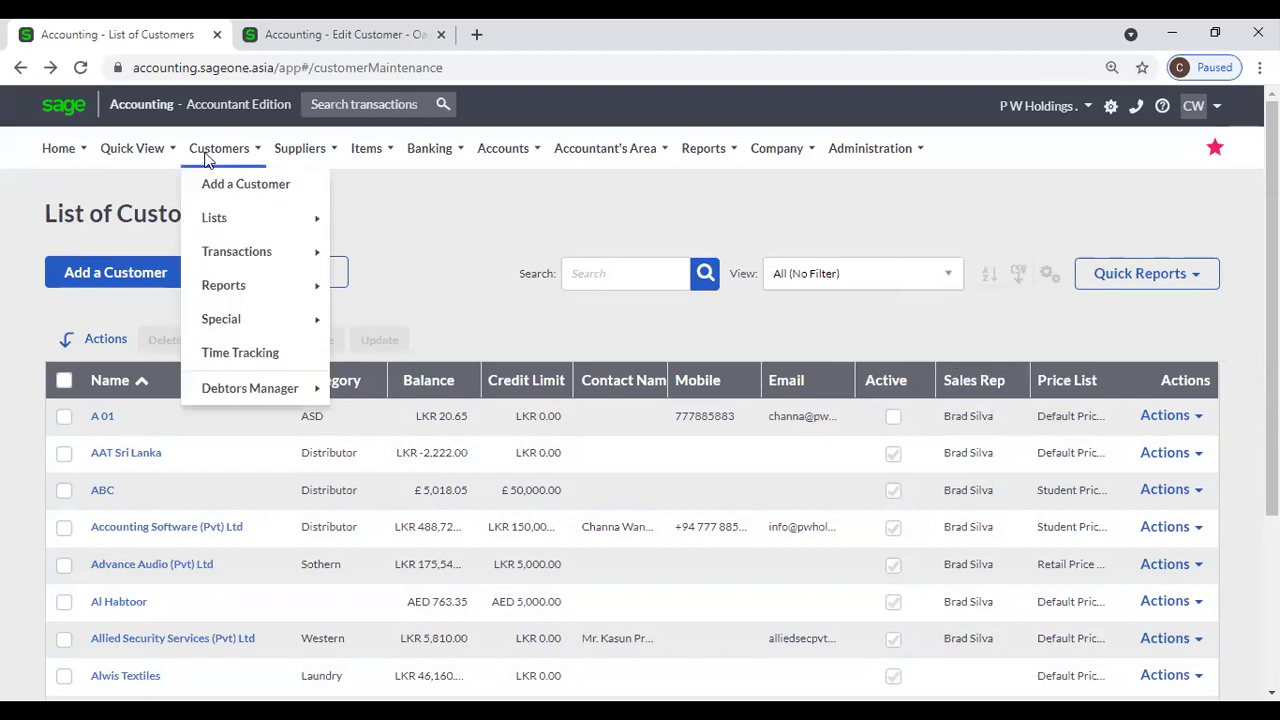
mouse_move(214, 229)
left_click(337, 250)
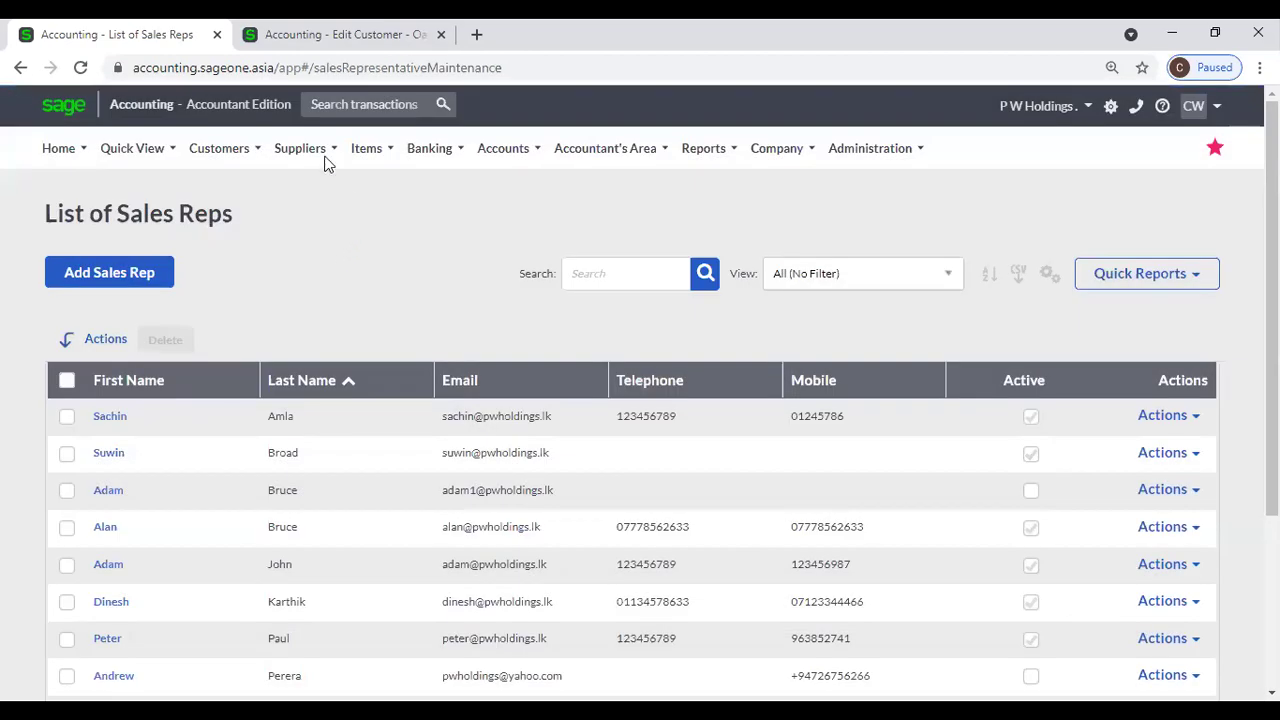
left_click(219, 148)
mouse_move(220, 222)
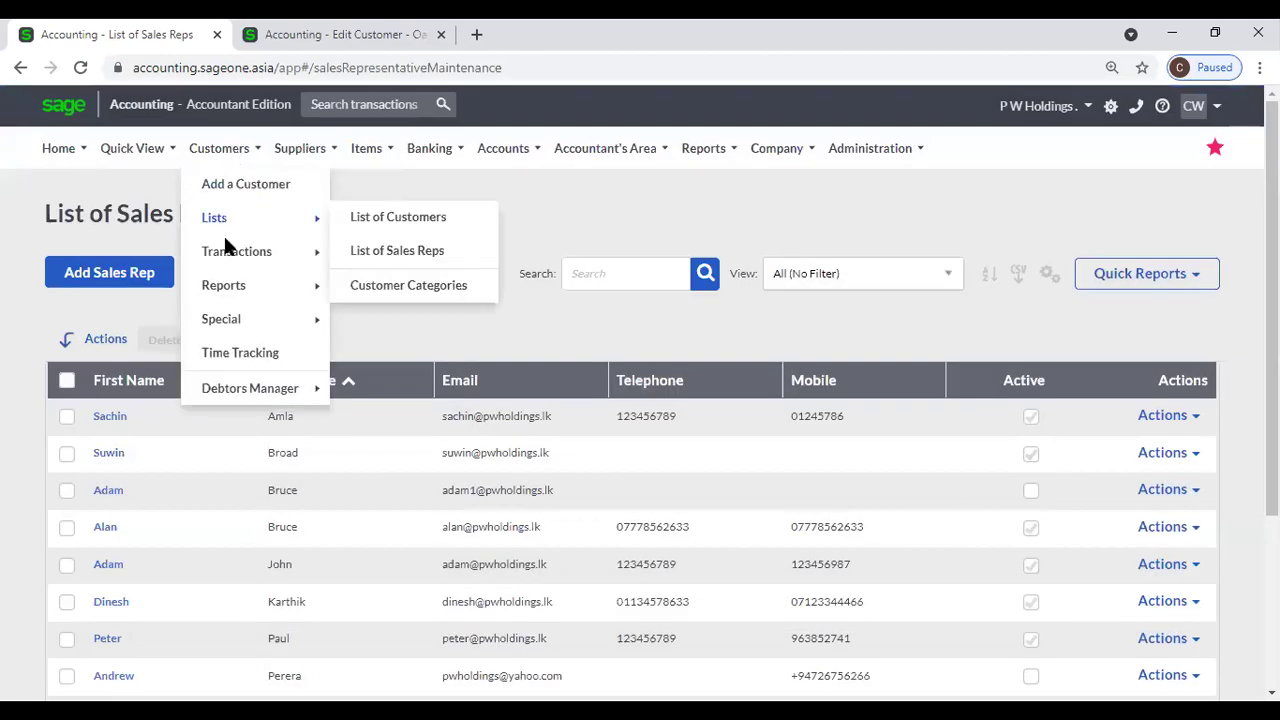
left_click(395, 286)
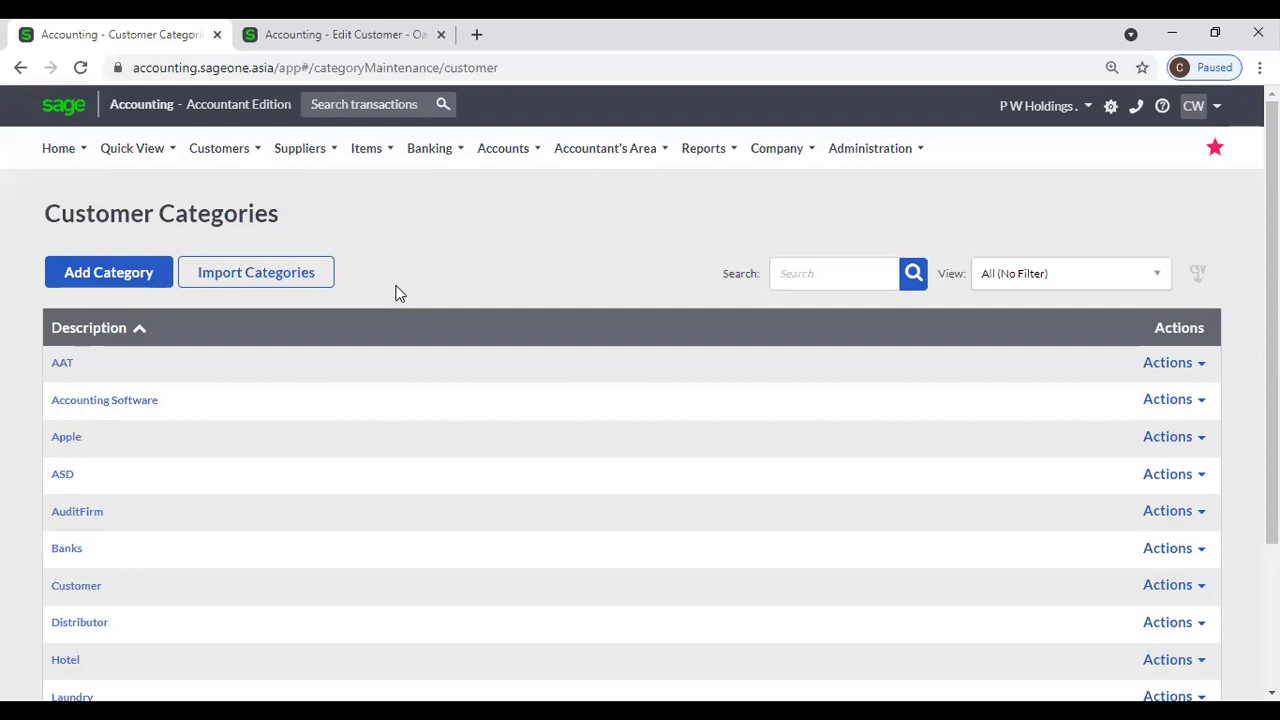
left_click(216, 150)
mouse_move(214, 222)
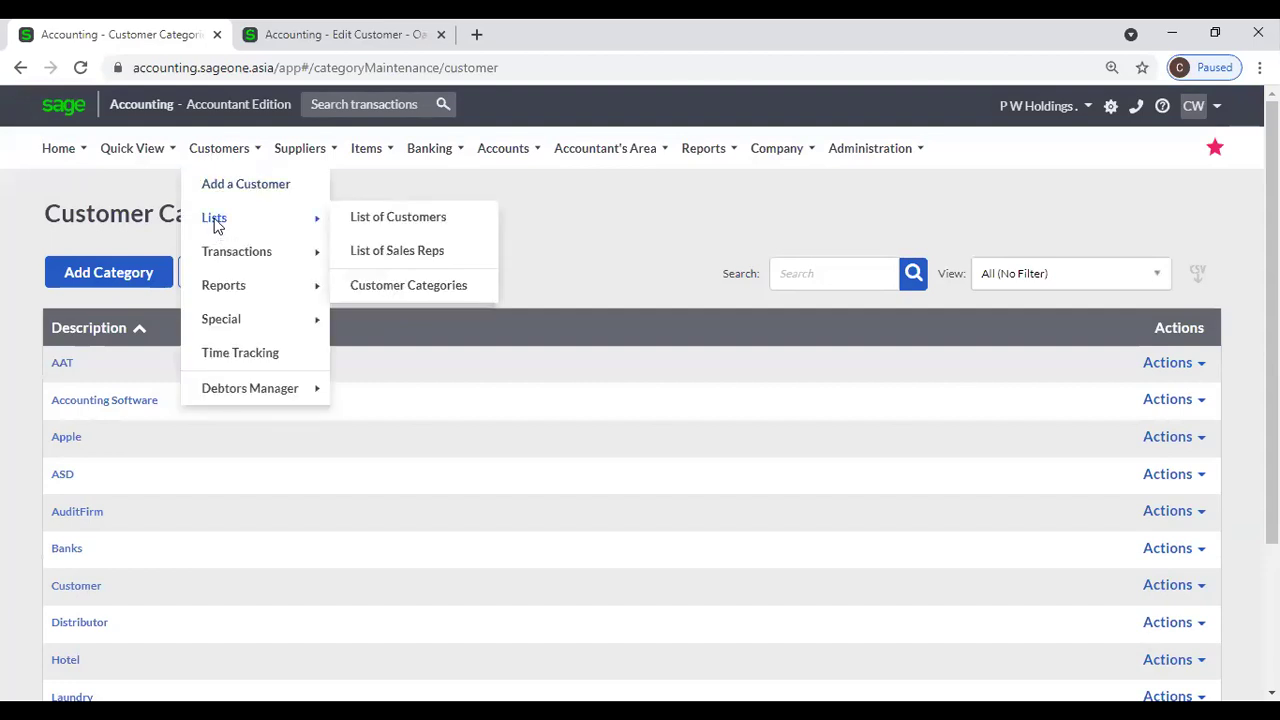
left_click(397, 218)
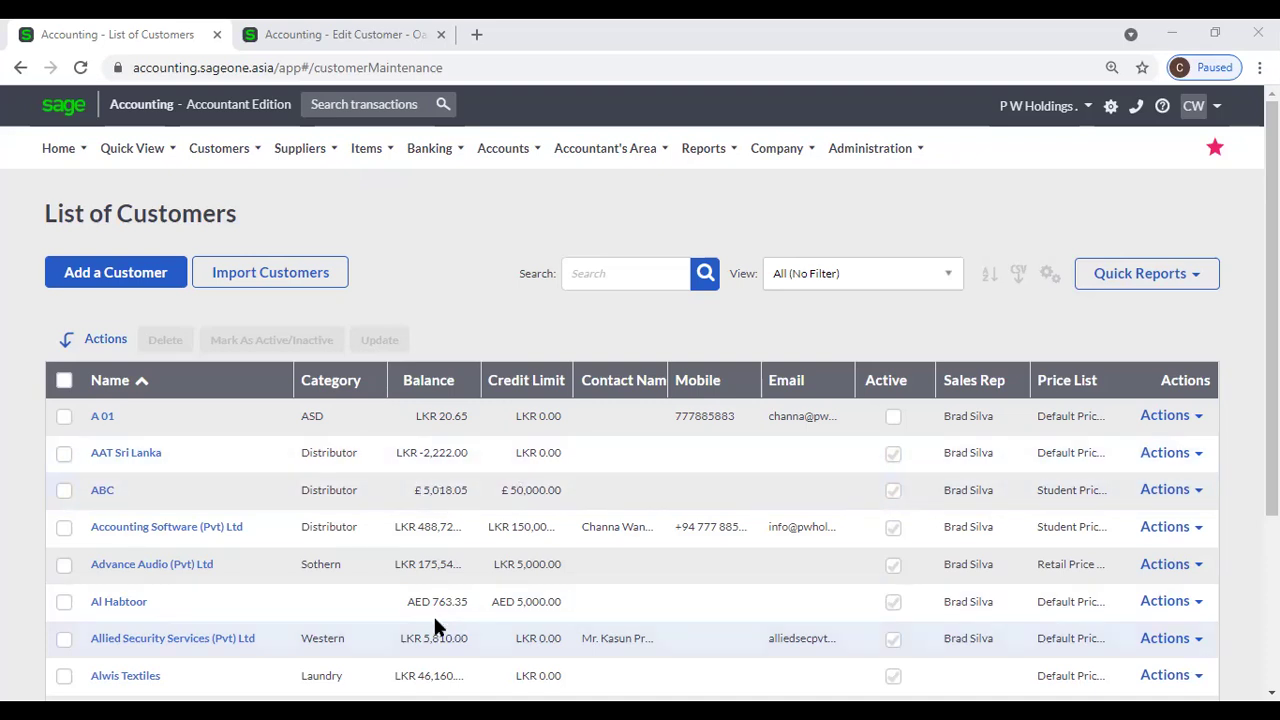
Examine the balances and credit limits of the foreign-currency customers Al Habtoor and ABC in the customer list
left_click_drag(404, 603, 563, 607)
left_click_drag(411, 494, 565, 500)
scroll(564, 500, "down", 3)
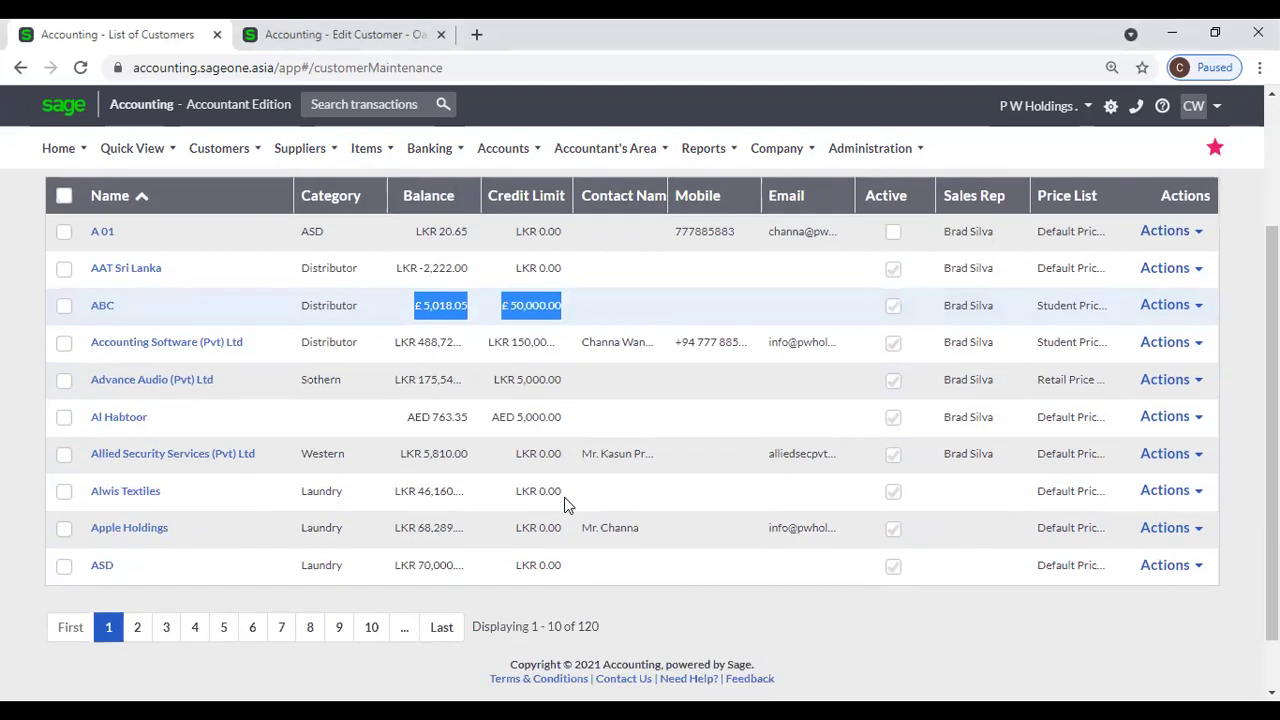
scroll(564, 497, "up", 3)
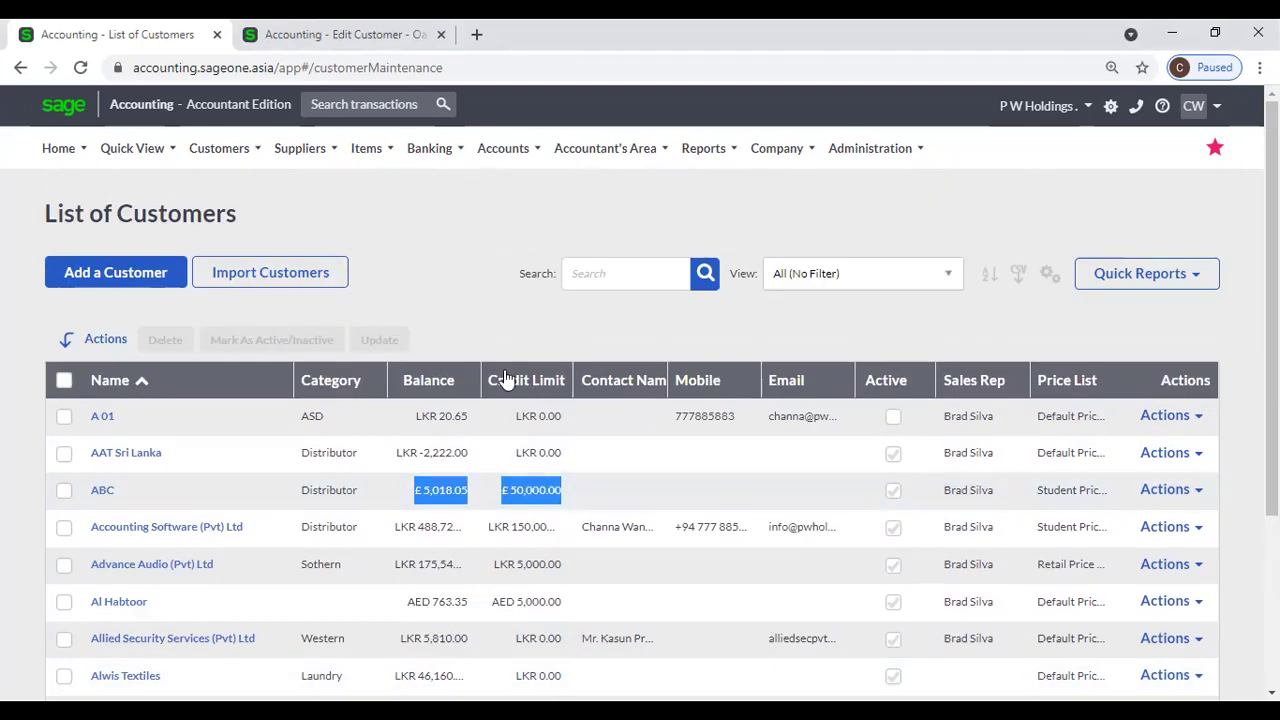
left_click(459, 258)
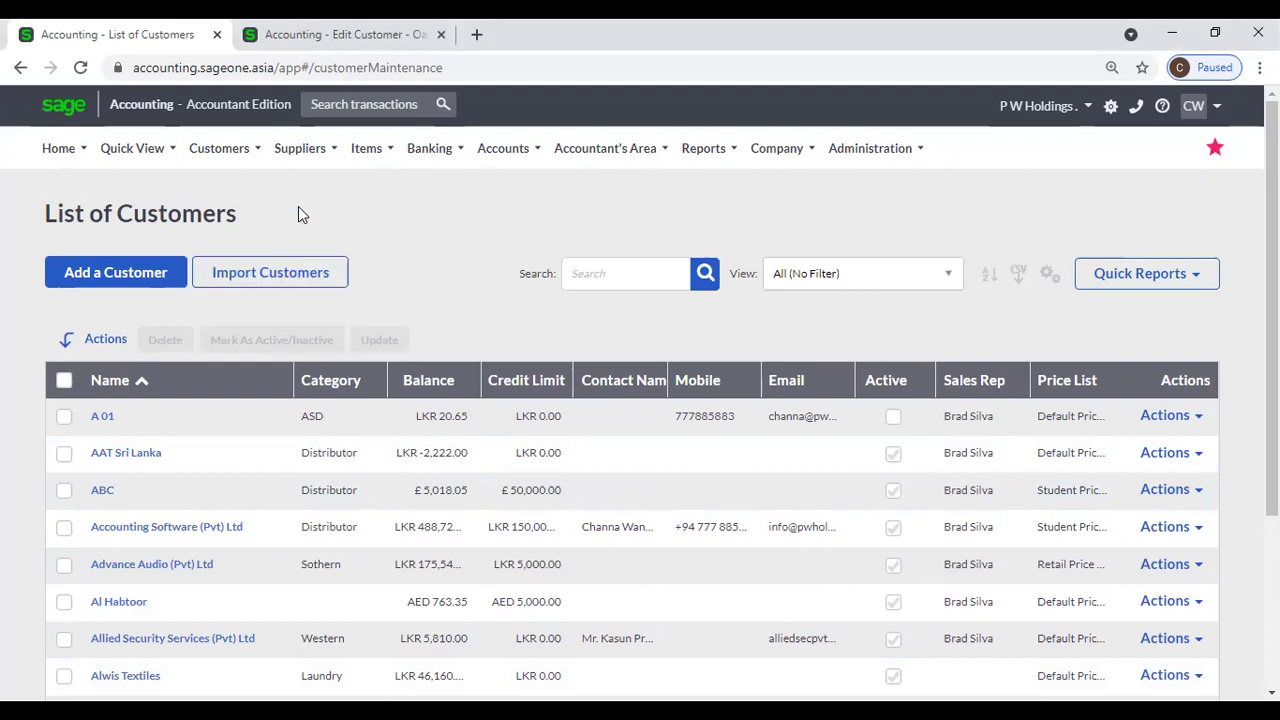
Open a blank supplier form directly, view the list of suppliers, and start a new supplier from that list
mouse_move(297, 167)
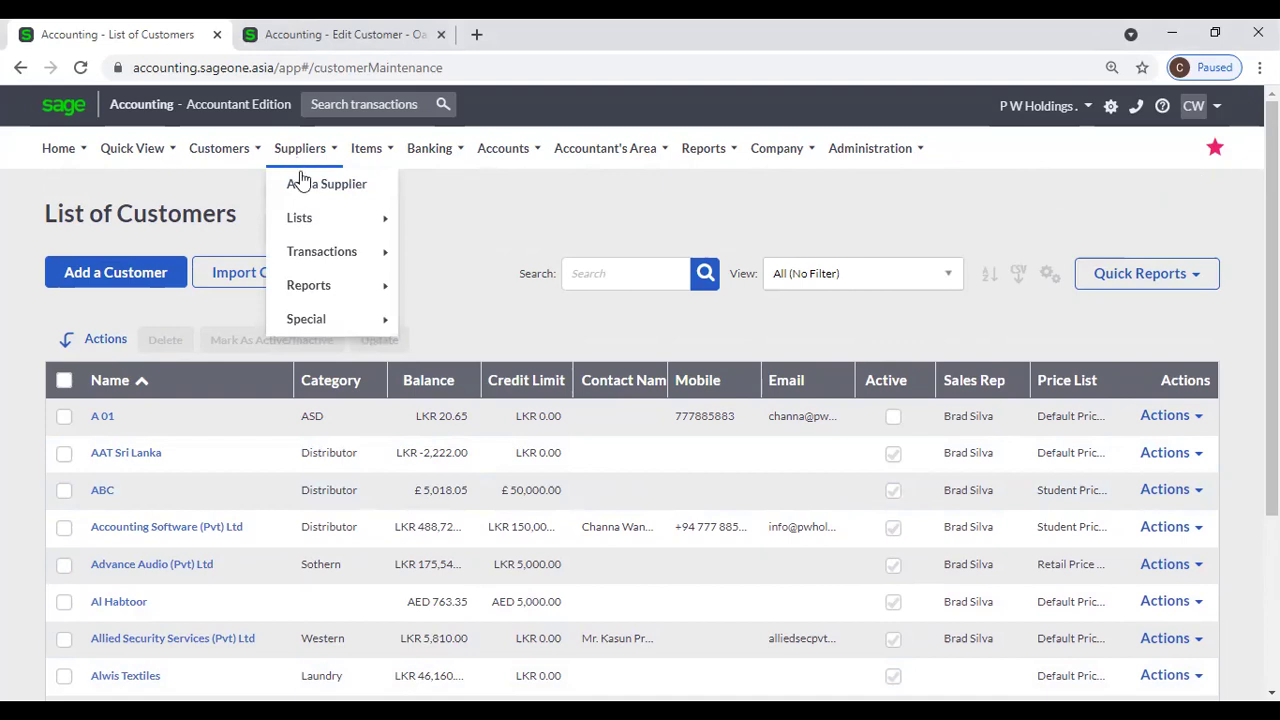
left_click(305, 186)
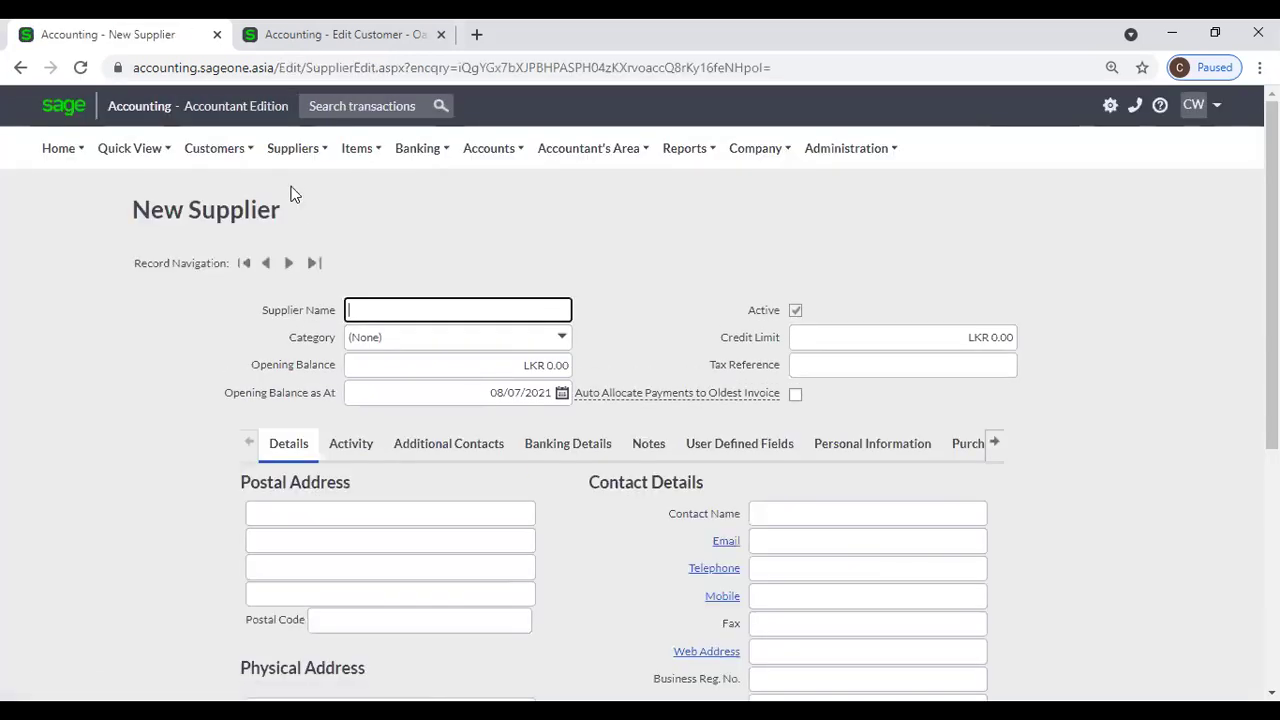
mouse_move(290, 160)
mouse_move(298, 213)
left_click(455, 214)
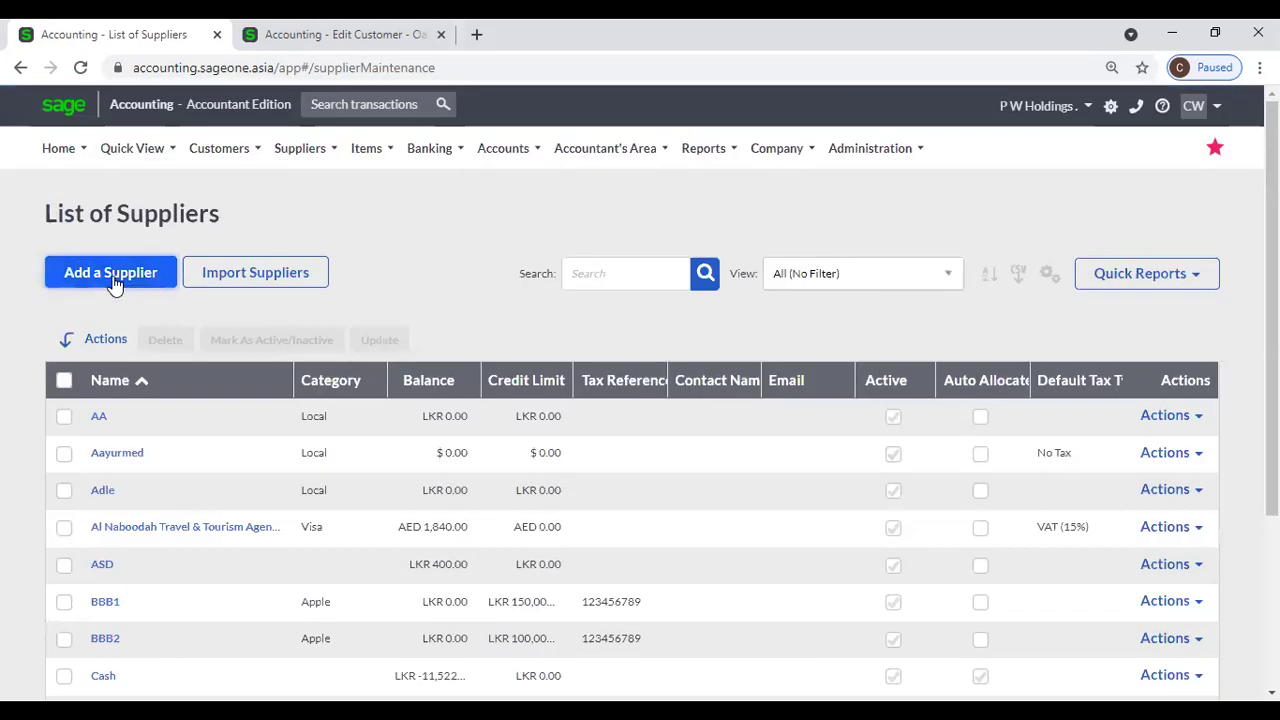
left_click(113, 278)
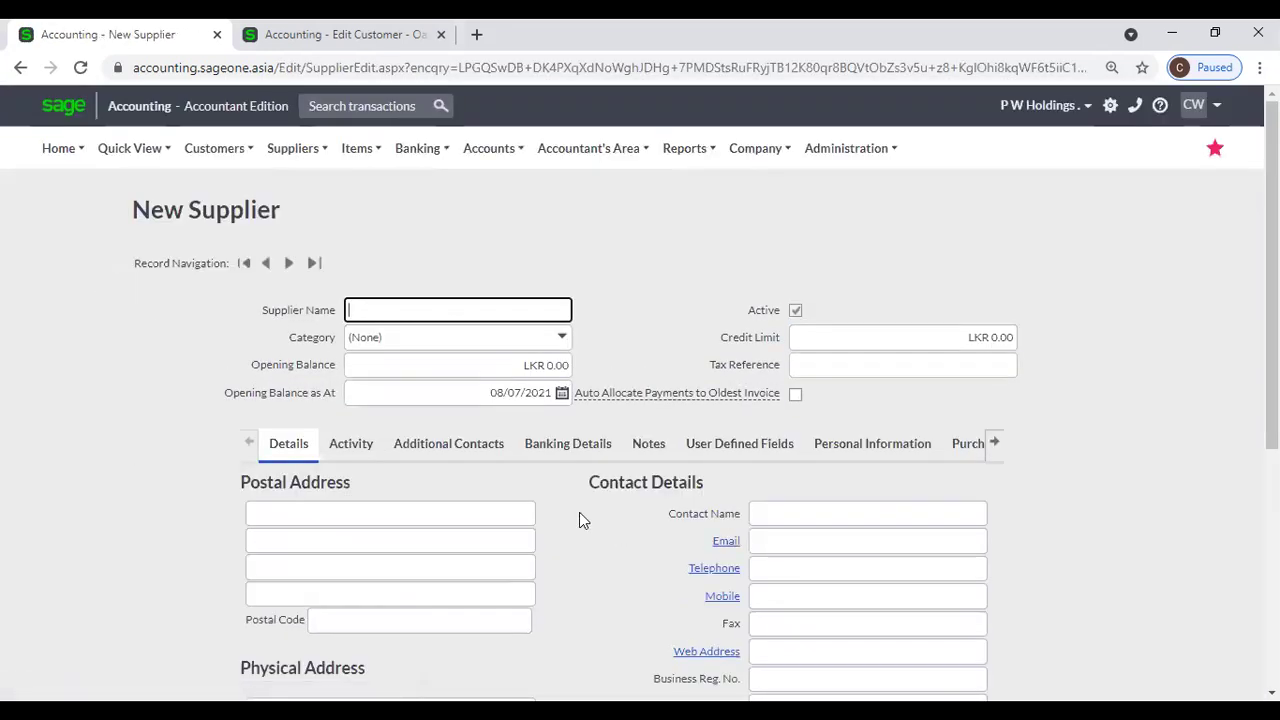
Review the new supplier form's address, contact and default settings fields, and its available supplier categories
scroll(579, 512, "down", 2)
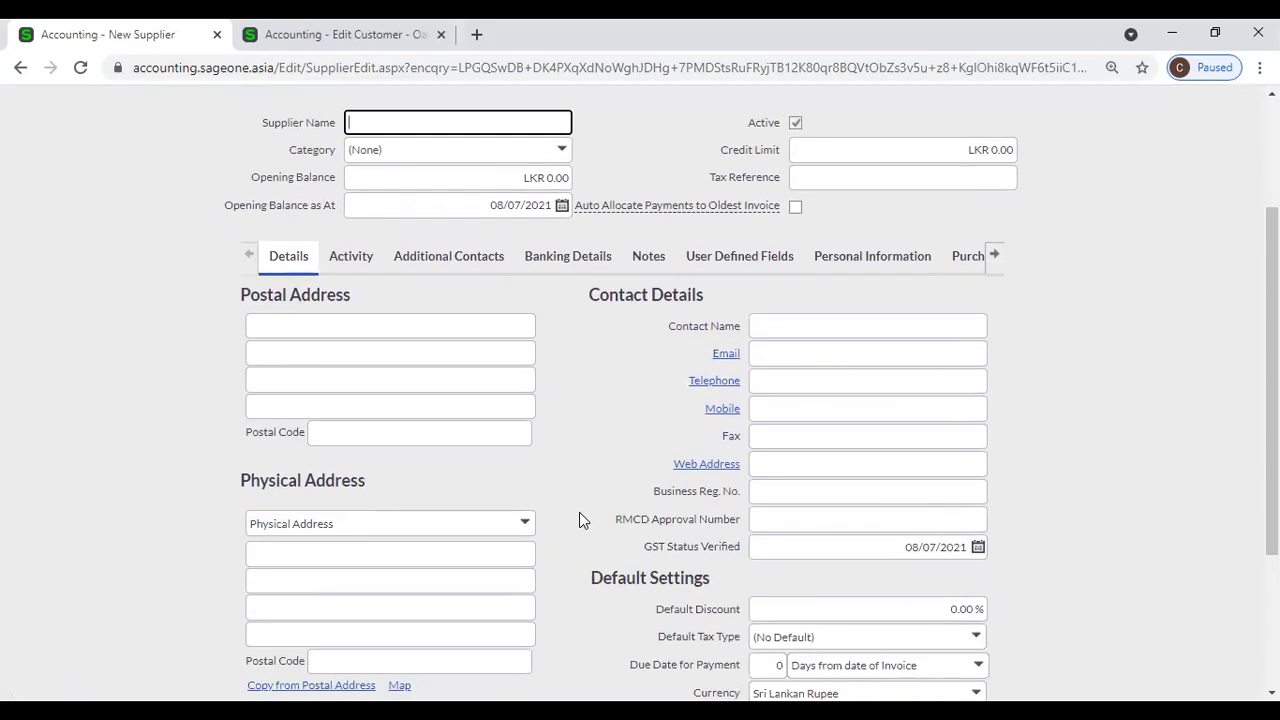
scroll(579, 512, "up", 2)
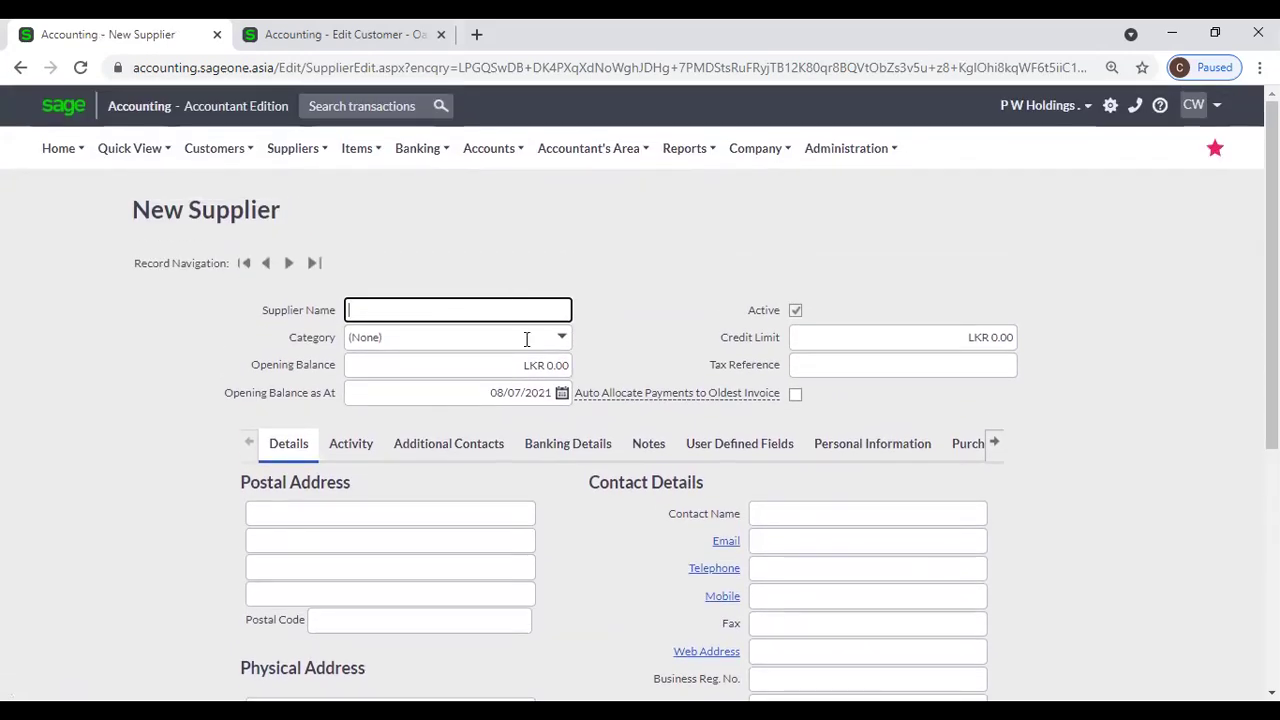
left_click(557, 344)
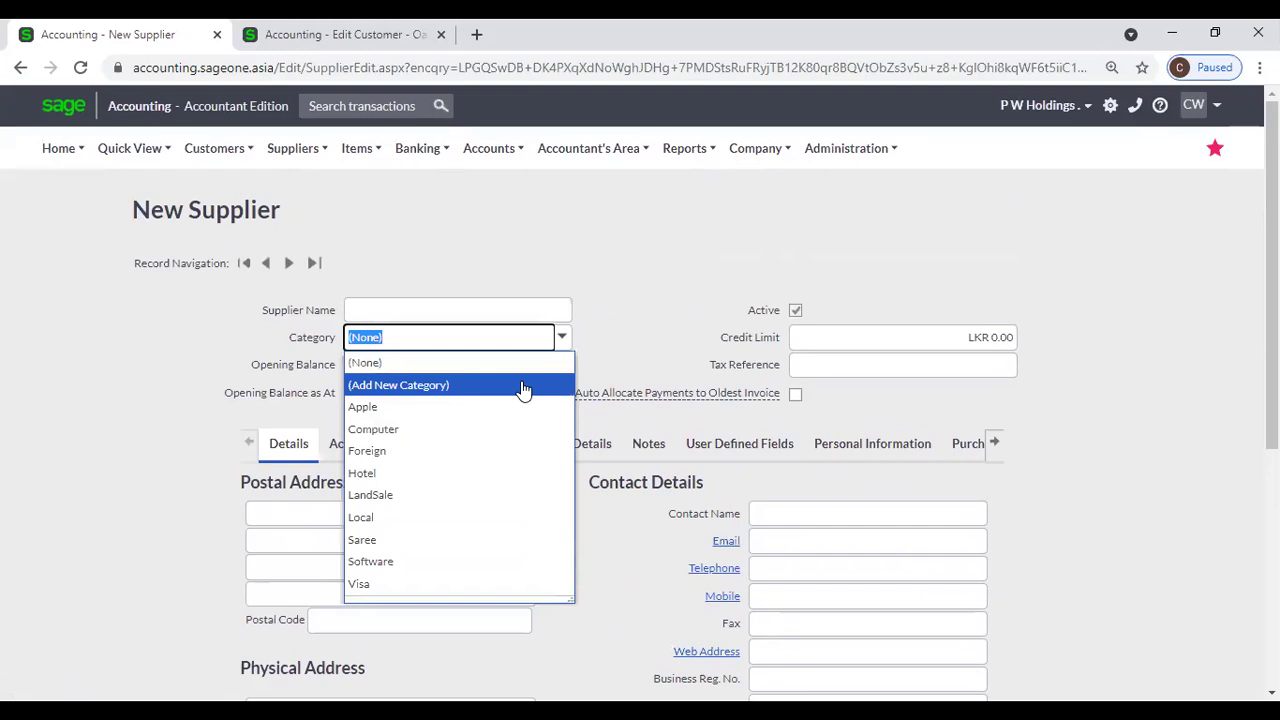
left_click(637, 308)
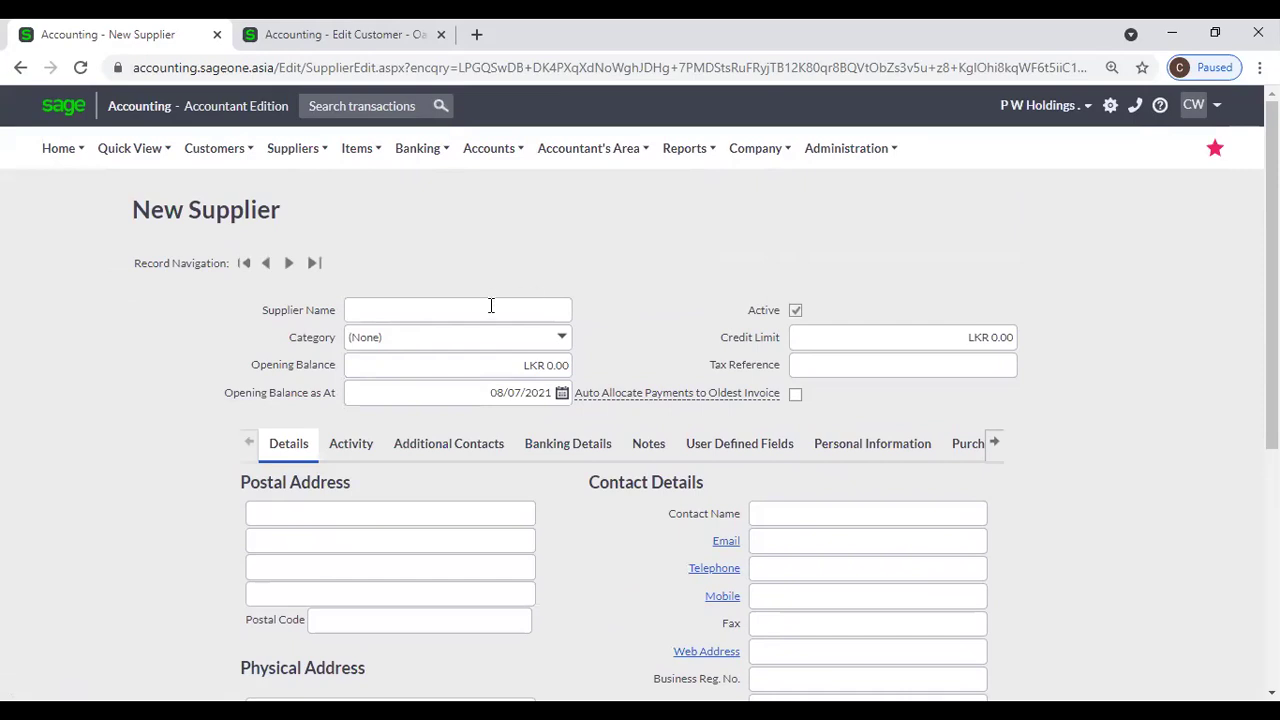
scroll(629, 298, "down", 5)
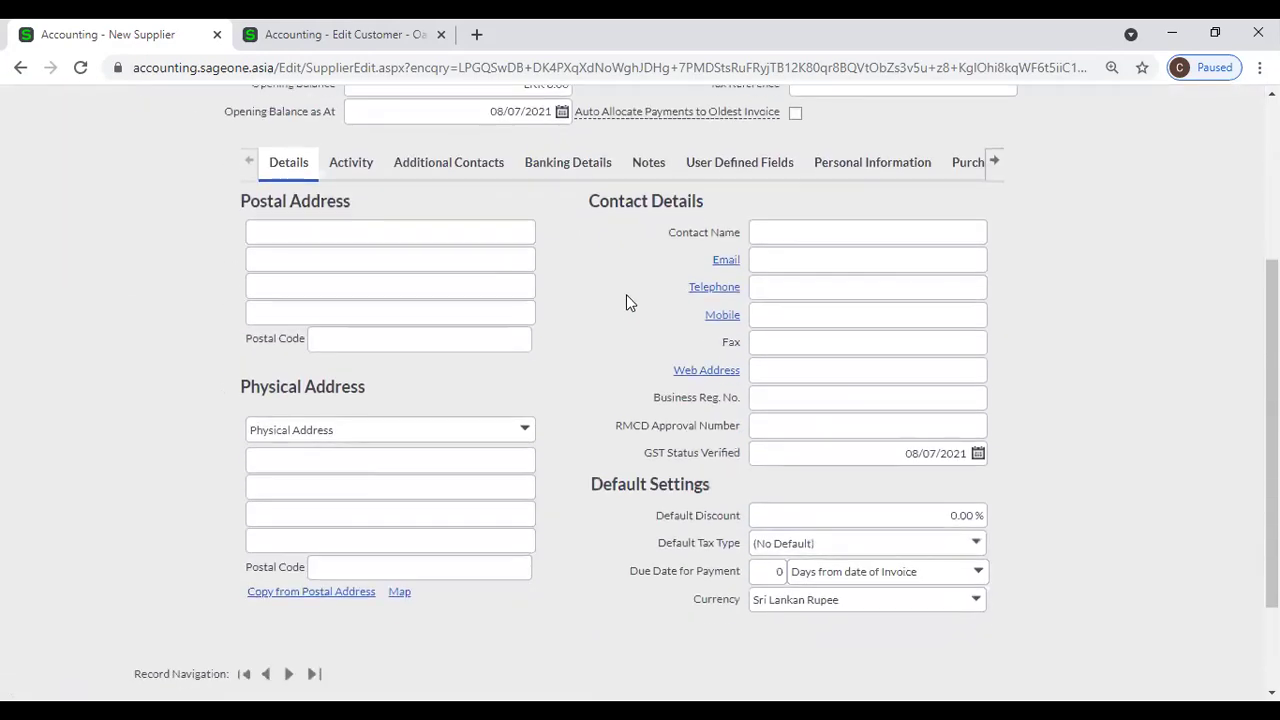
scroll(602, 490, "up", 3)
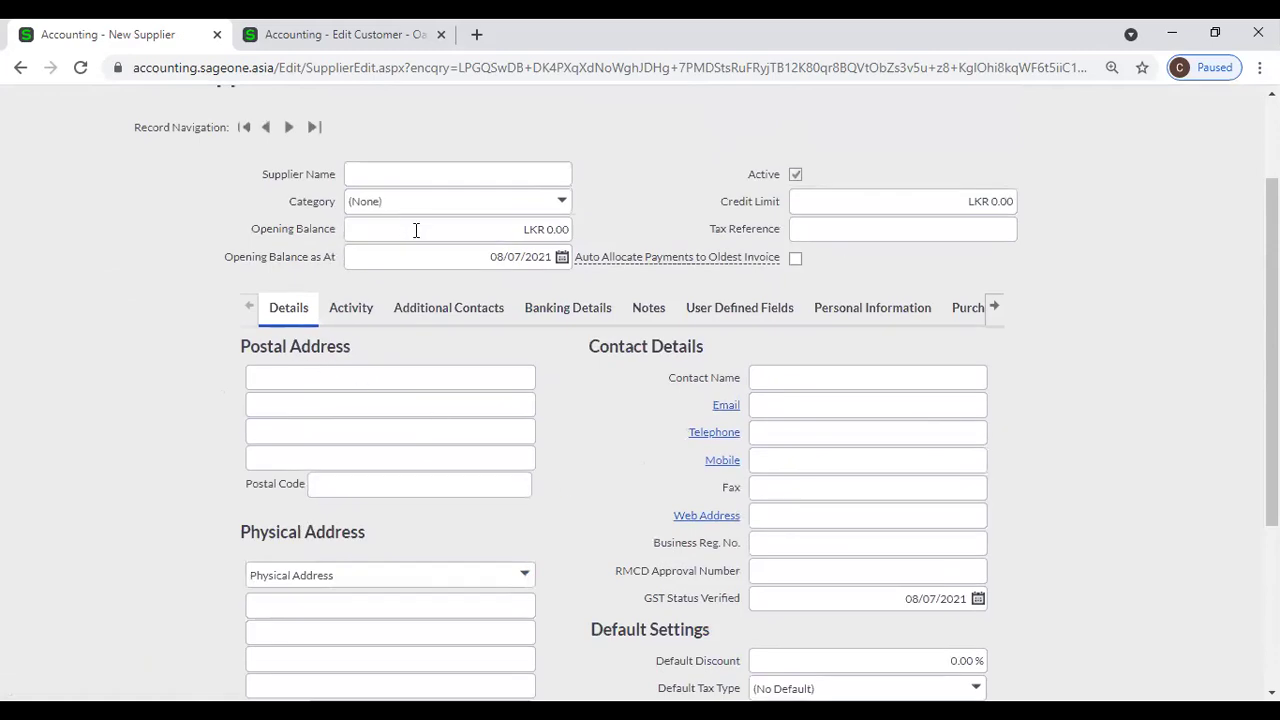
Examine the new supplier's opening balance and opening balance date fields, leaving them without an entry
scroll(566, 354, "up", 1)
scroll(566, 354, "up", 1)
left_click(477, 364)
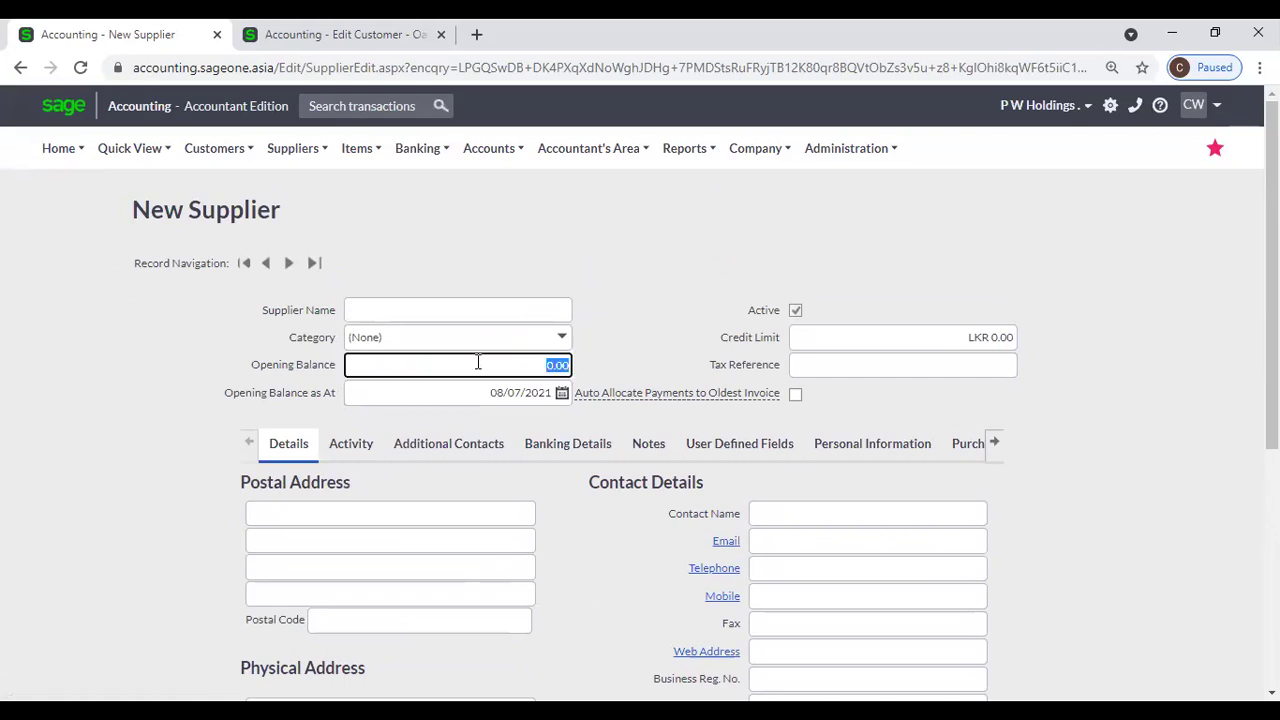
left_click(654, 317)
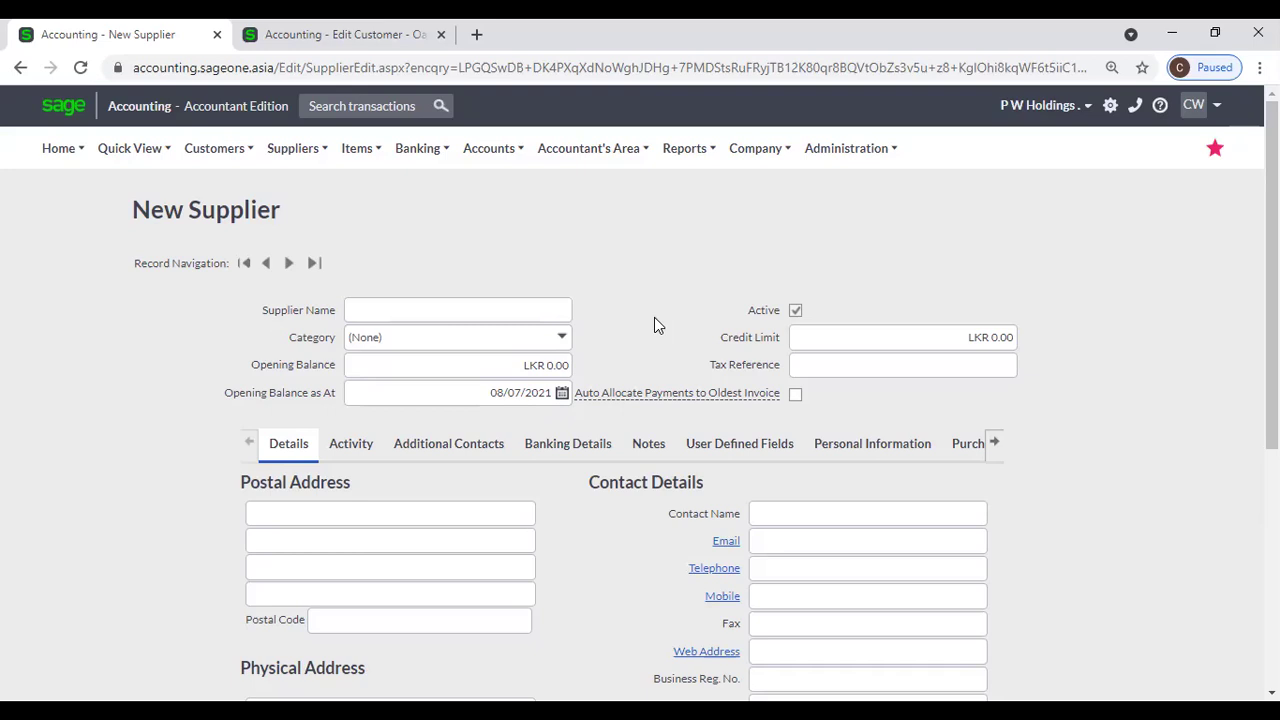
left_click(562, 355)
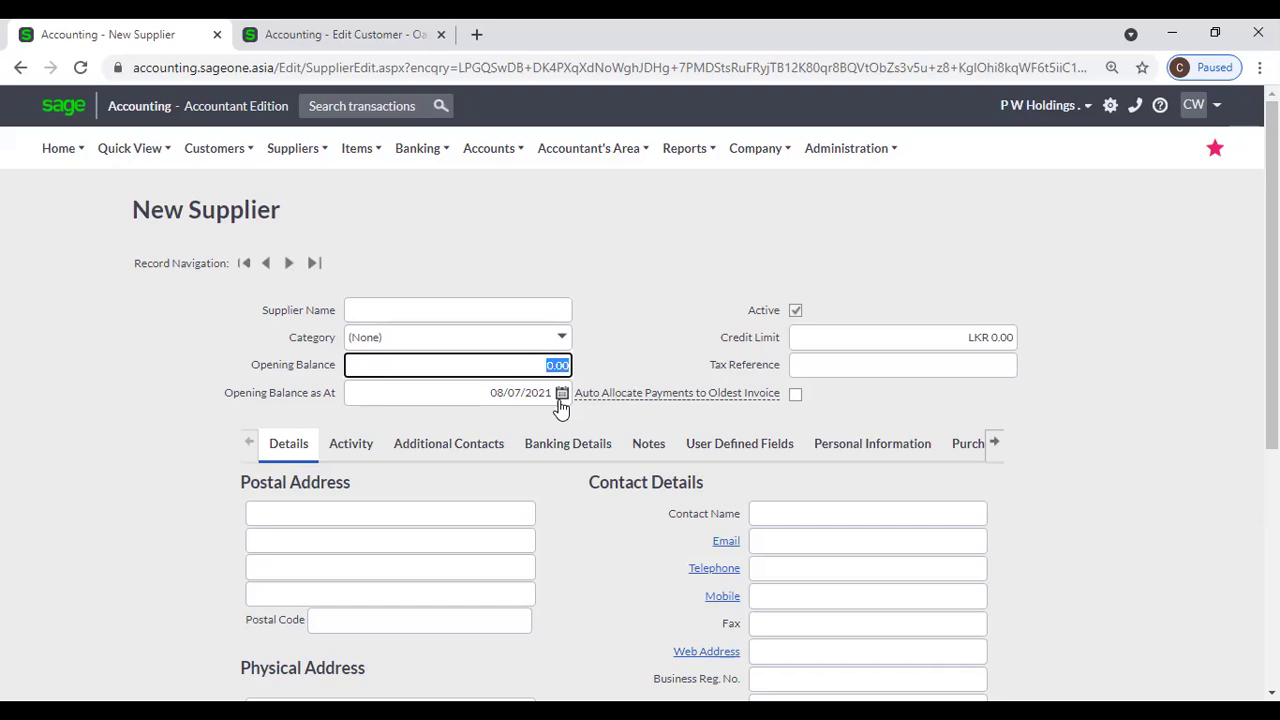
left_click(500, 392)
left_click(671, 330)
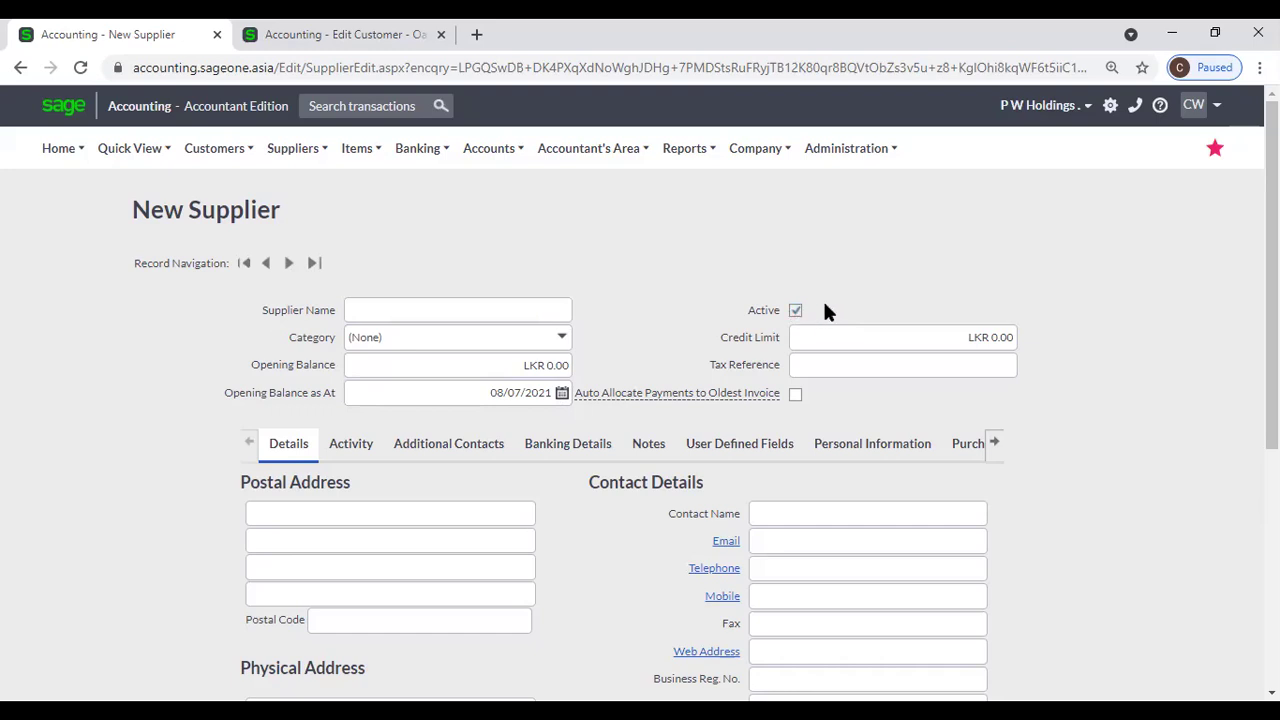
Review the new supplier's credit limit, tax reference and option to auto allocate payments to the oldest invoice
left_click(878, 335)
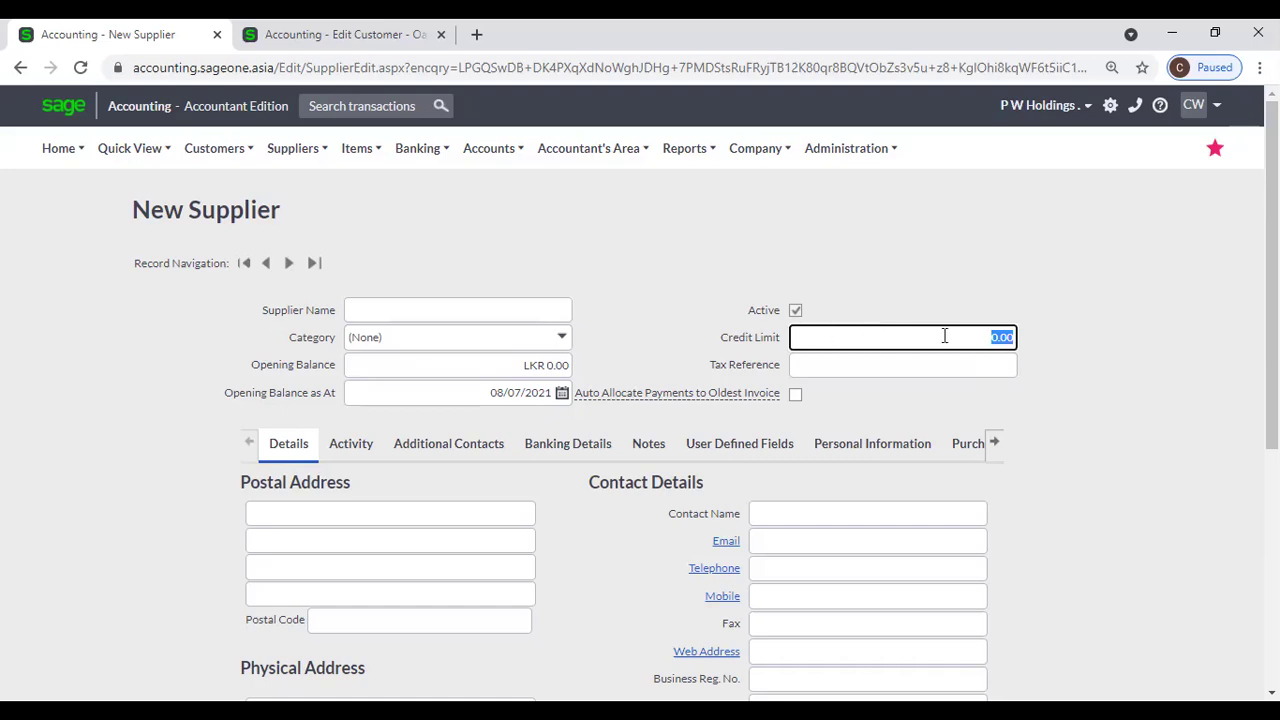
left_click(1093, 360)
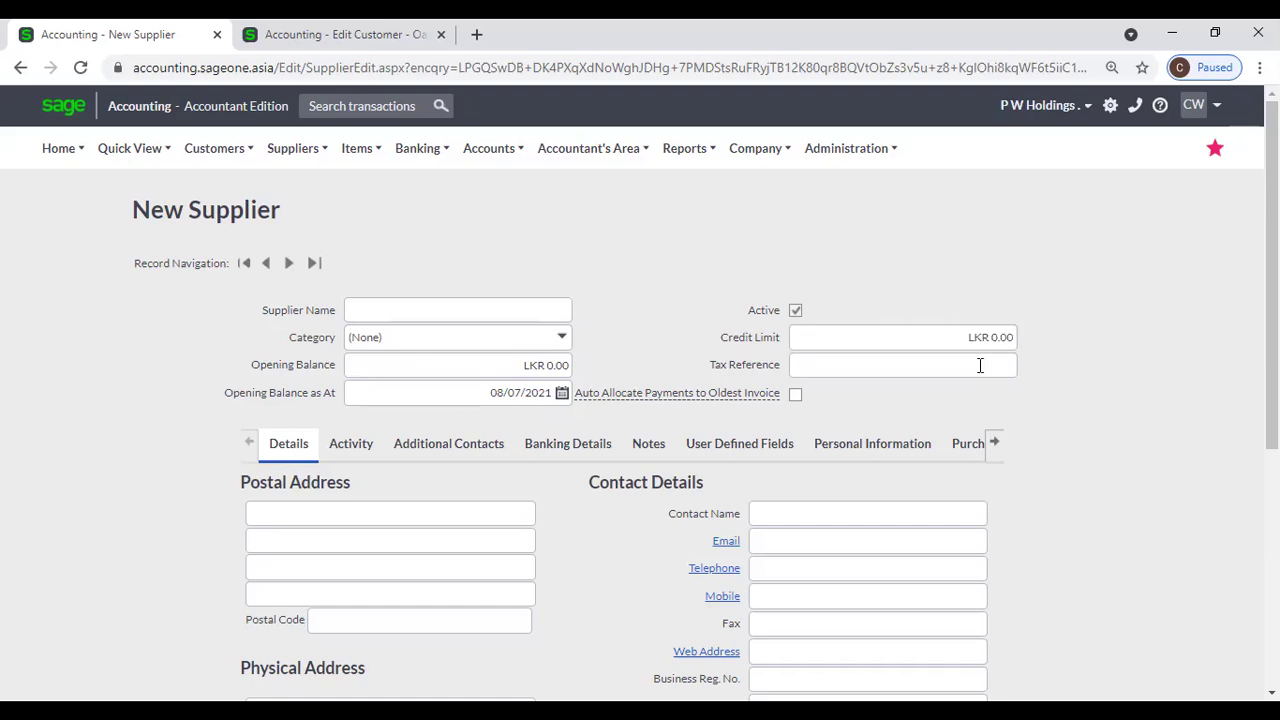
left_click(985, 364)
left_click(1088, 386)
left_click(840, 369)
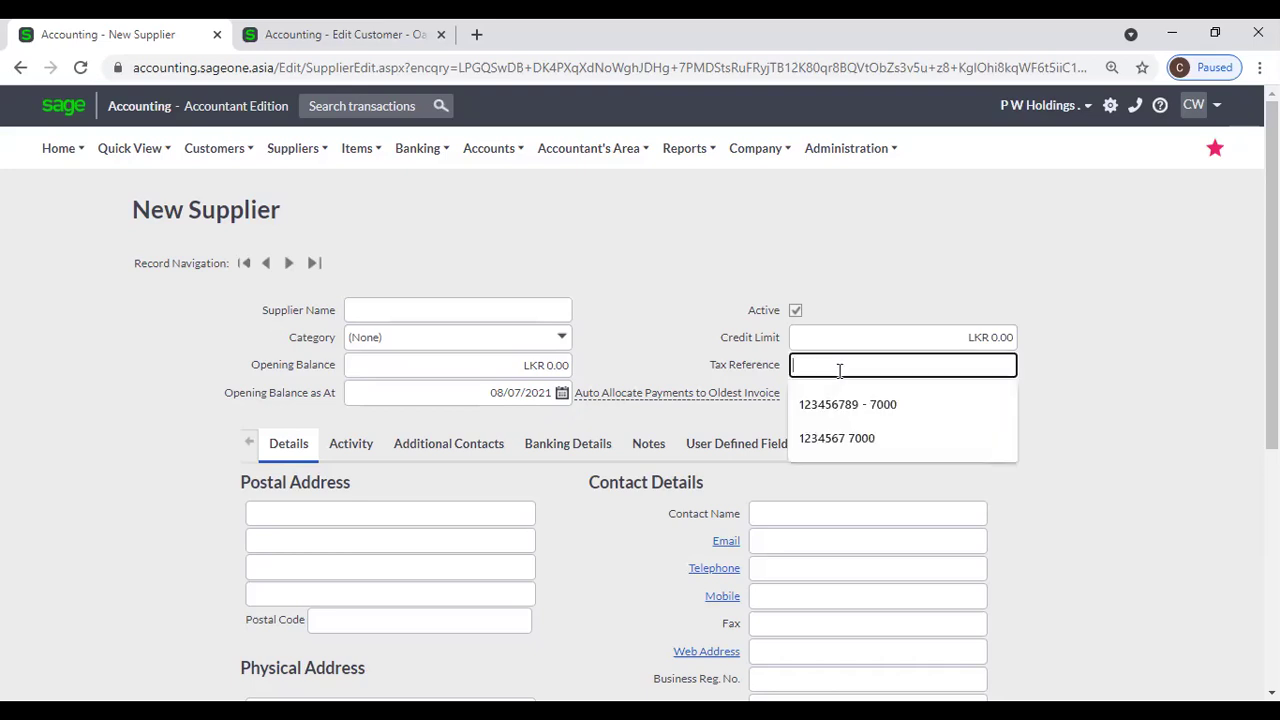
left_click(1073, 378)
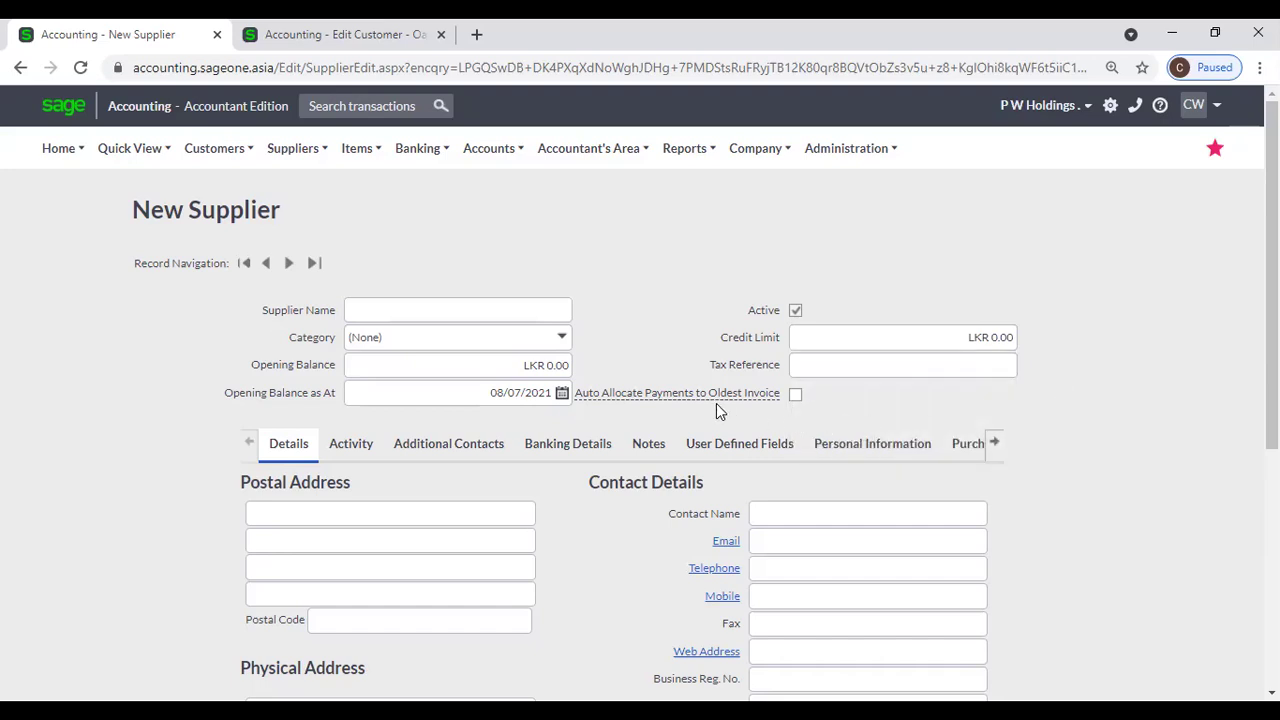
mouse_move(714, 393)
Switch to the Edit Customer browser tab, open Supplier Payments there, and start a new supplier payment
left_click(330, 34)
mouse_move(292, 160)
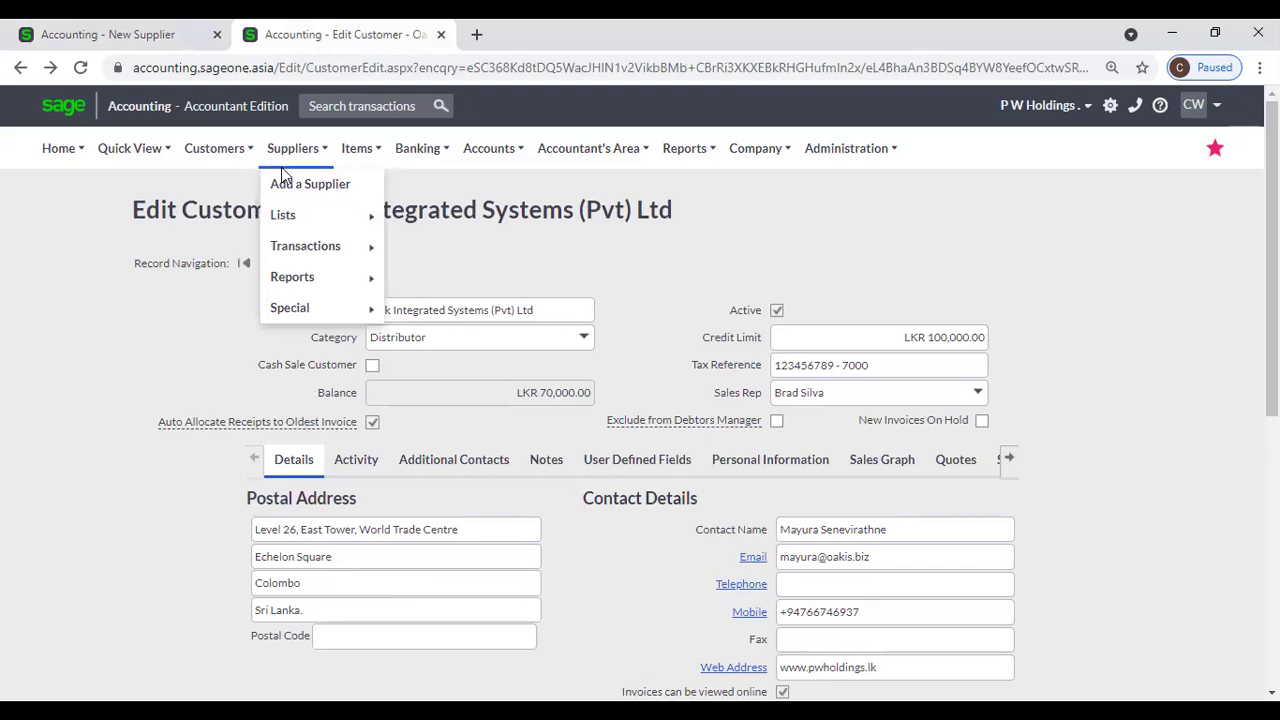
mouse_move(294, 230)
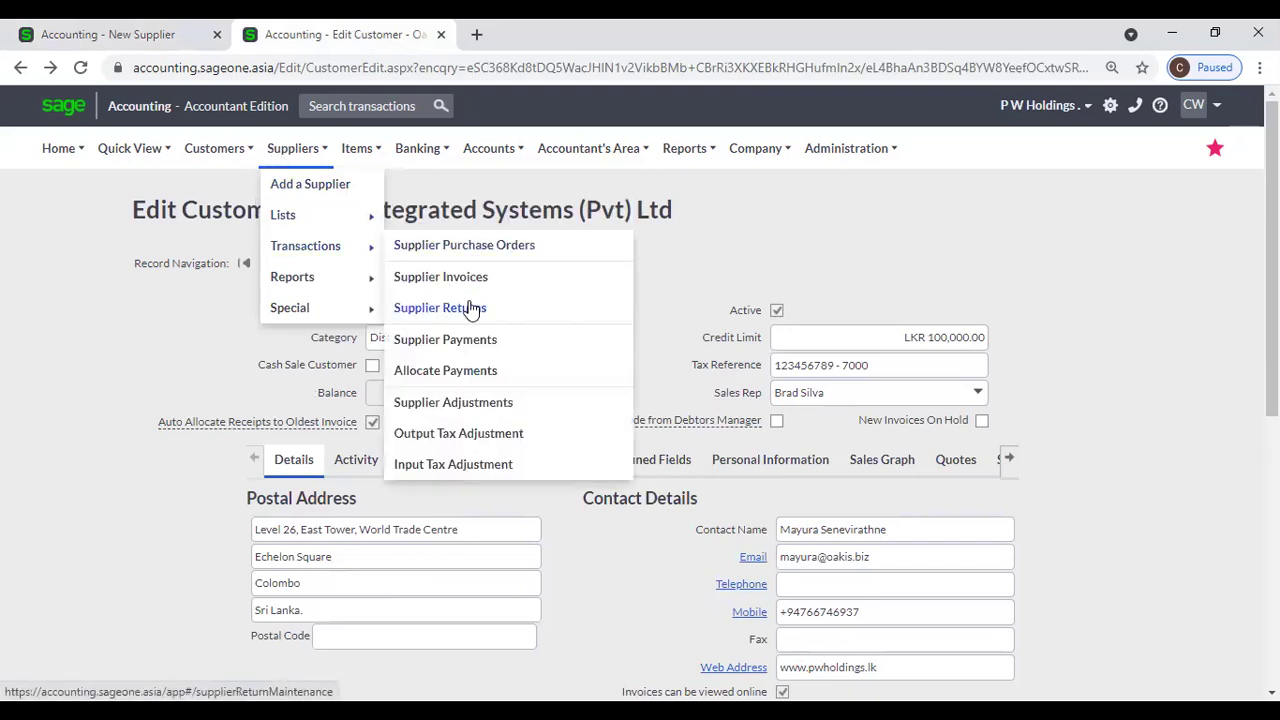
left_click(469, 340)
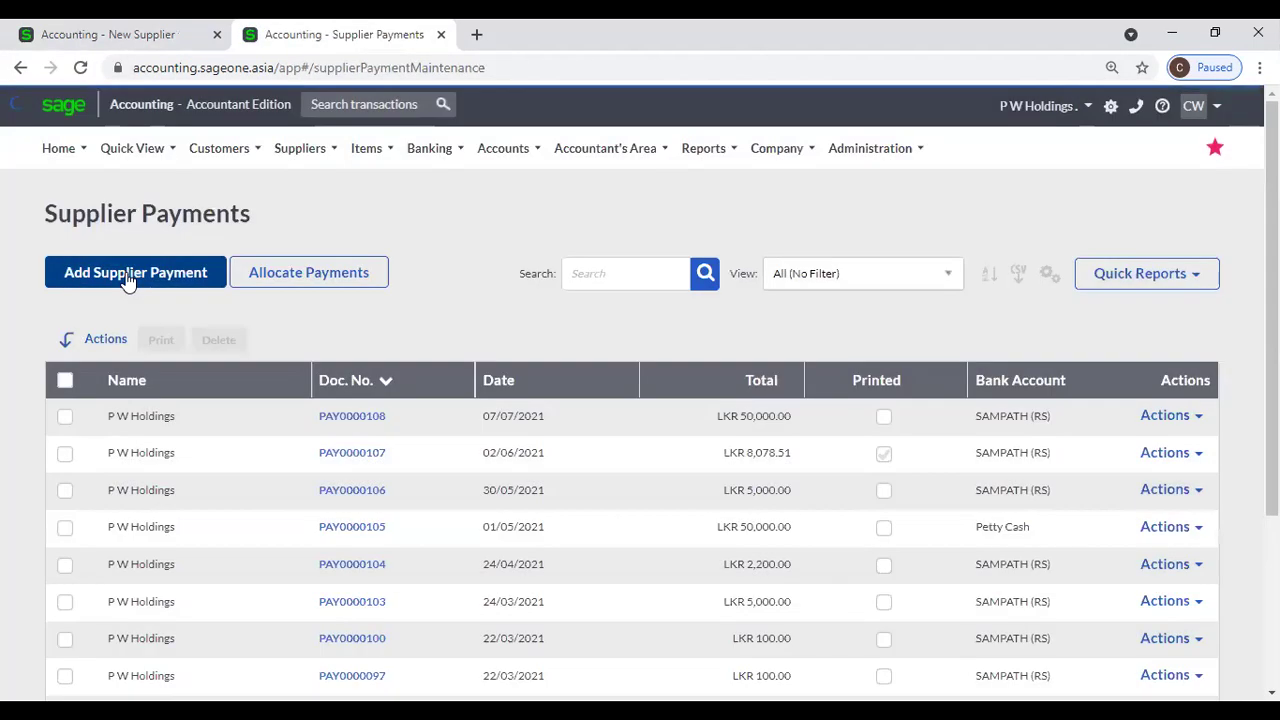
left_click(126, 276)
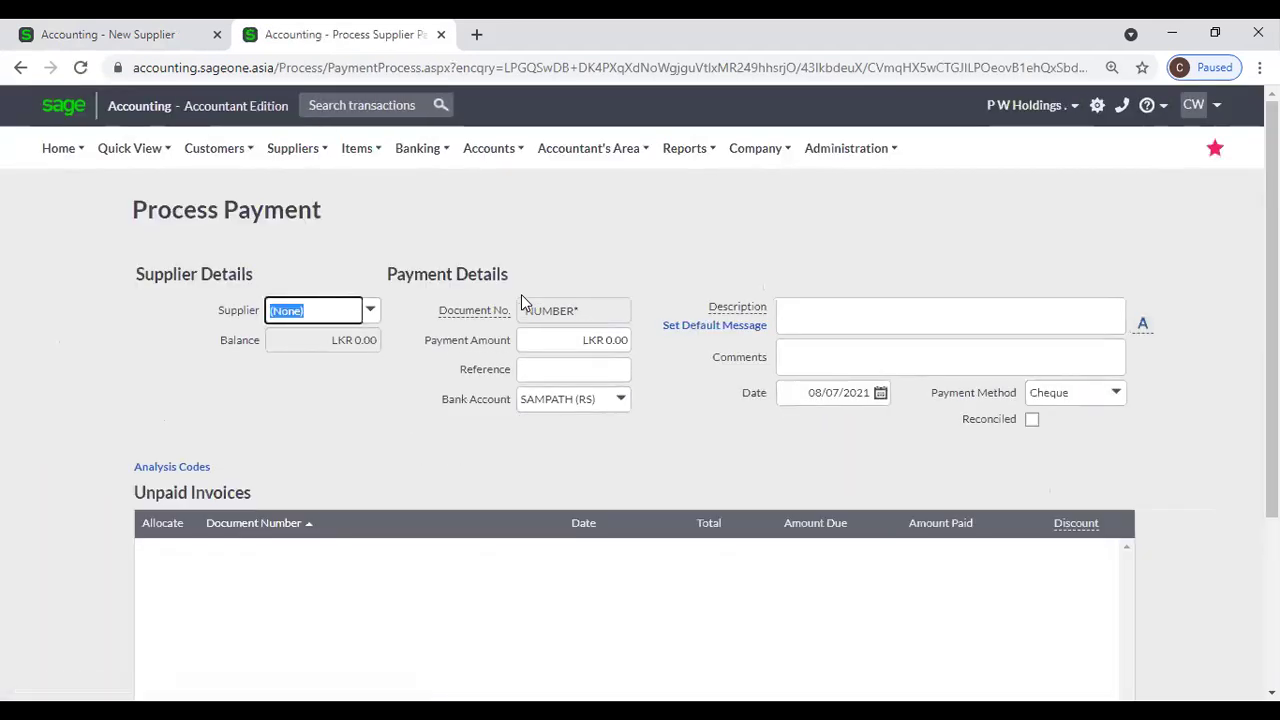
Select P W Holdings as the supplier and set the payment amount to LKR 50,000
type("p")
left_click(421, 336)
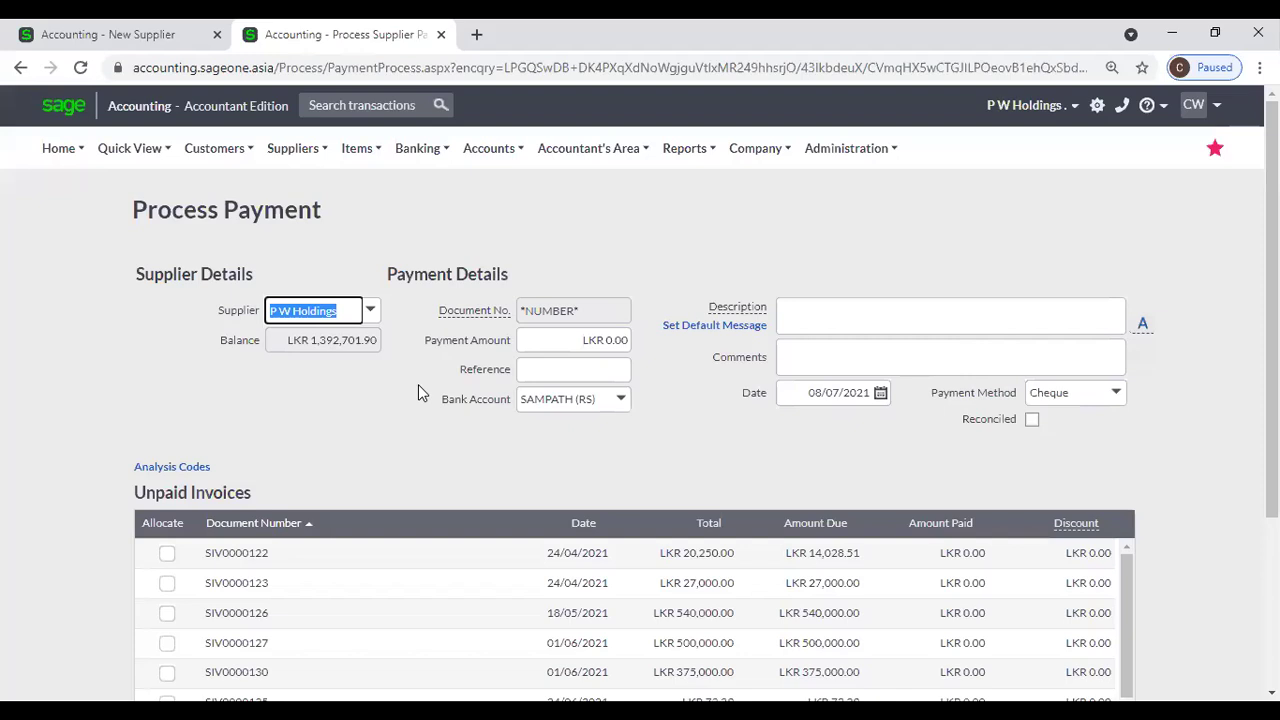
scroll(340, 490, "down", 1)
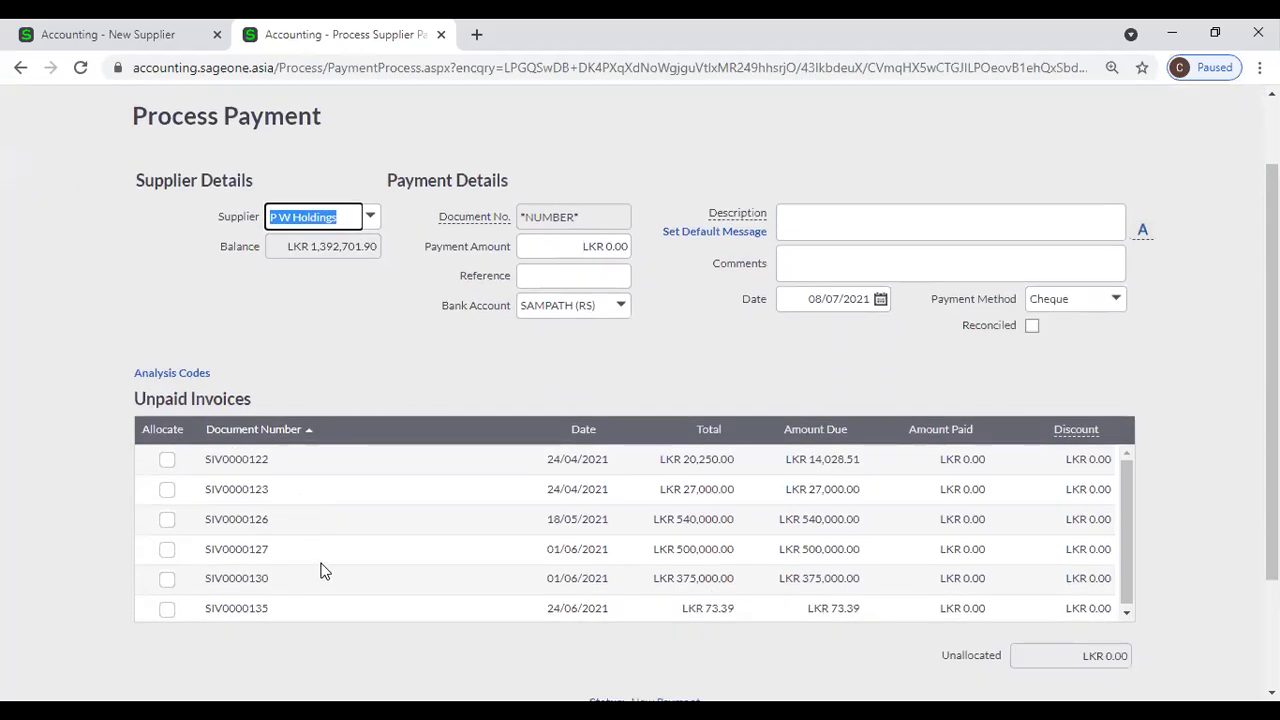
left_click(530, 247)
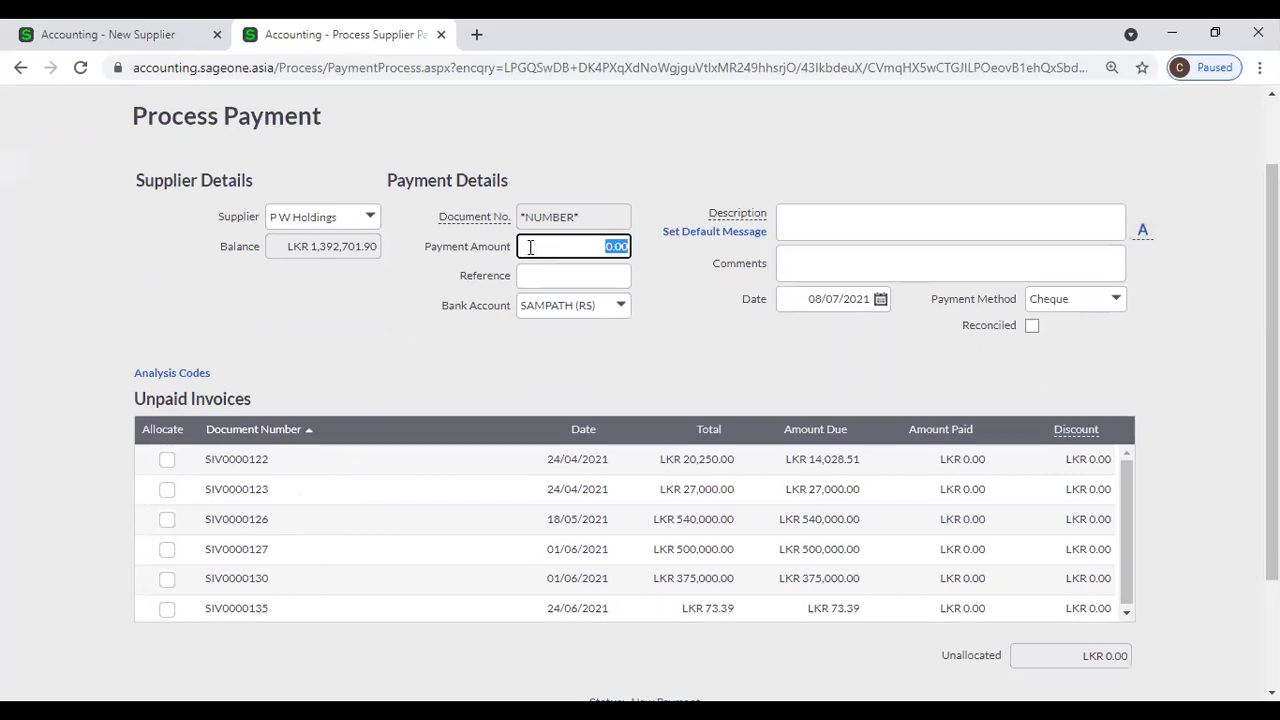
type("50000")
key("Tab")
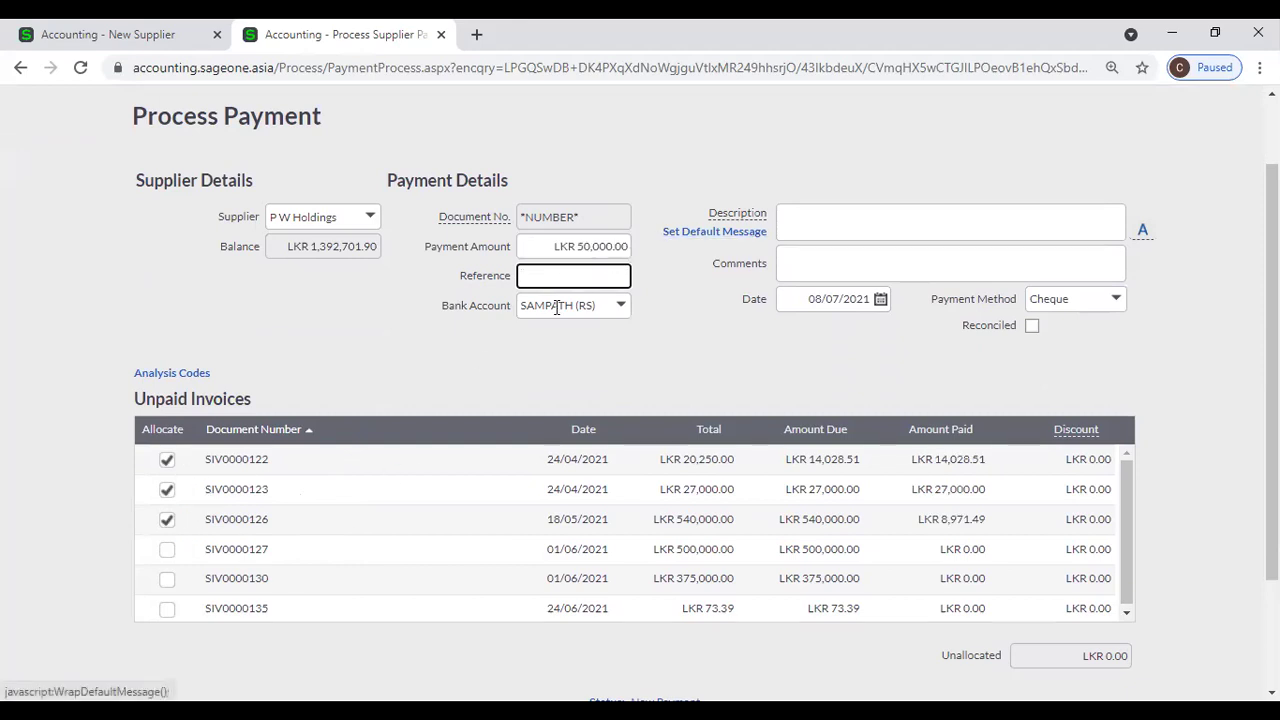
Clear the allocations to unpaid invoices SIV0000123, SIV0000126 and SIV0000122 in the P W Holdings payment
left_click(167, 489)
left_click(167, 519)
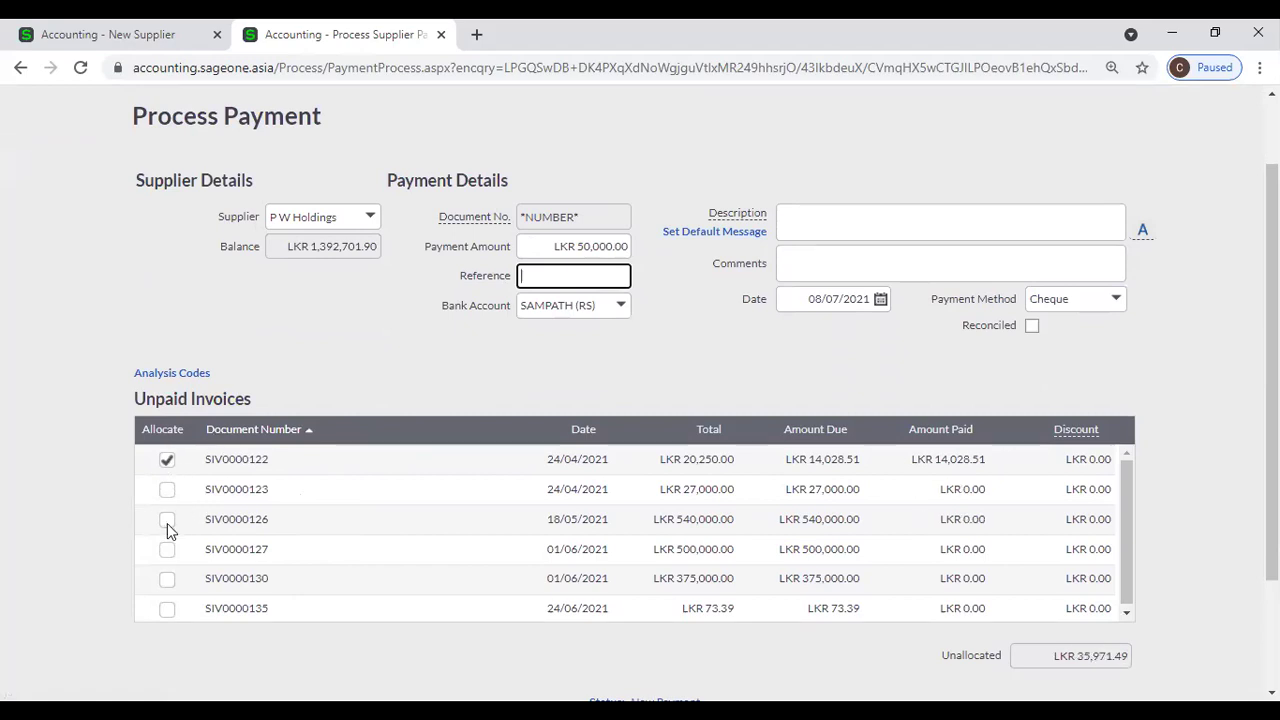
left_click(167, 459)
Return to the New Supplier browser tab and review the auto allocate option and the record's sections through Report Layouts
left_click(107, 36)
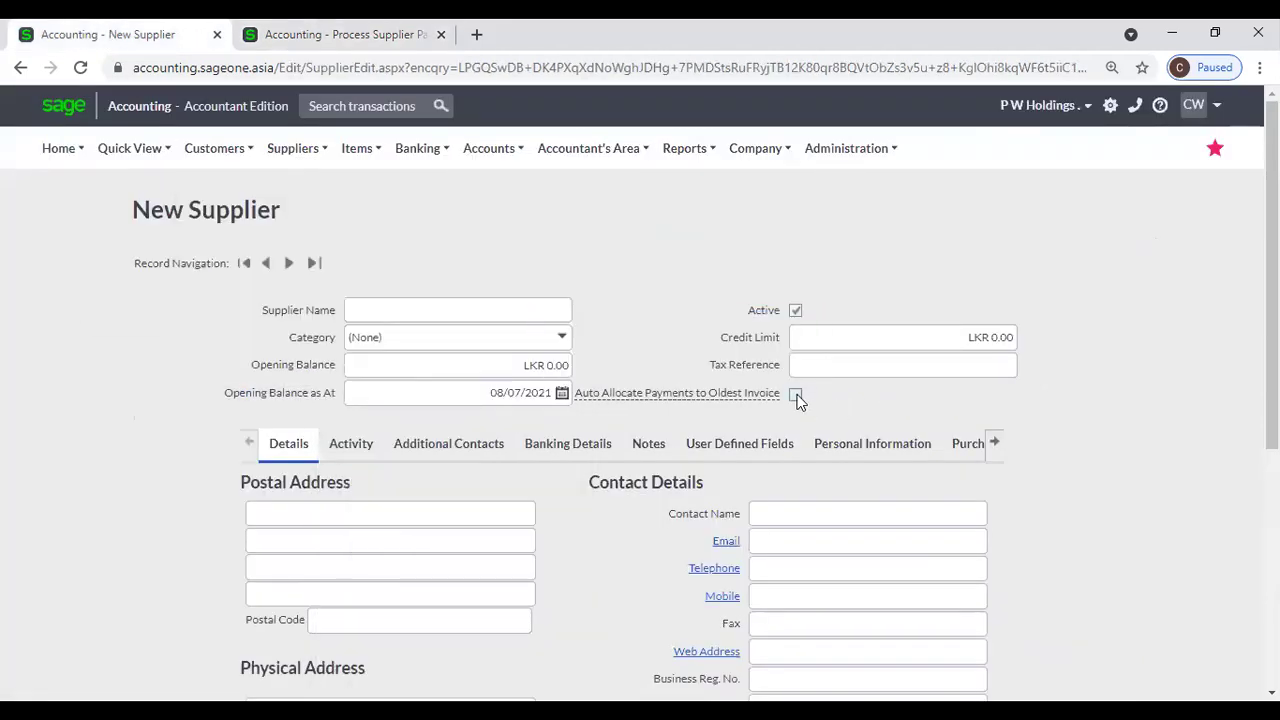
mouse_move(762, 395)
left_click(446, 455)
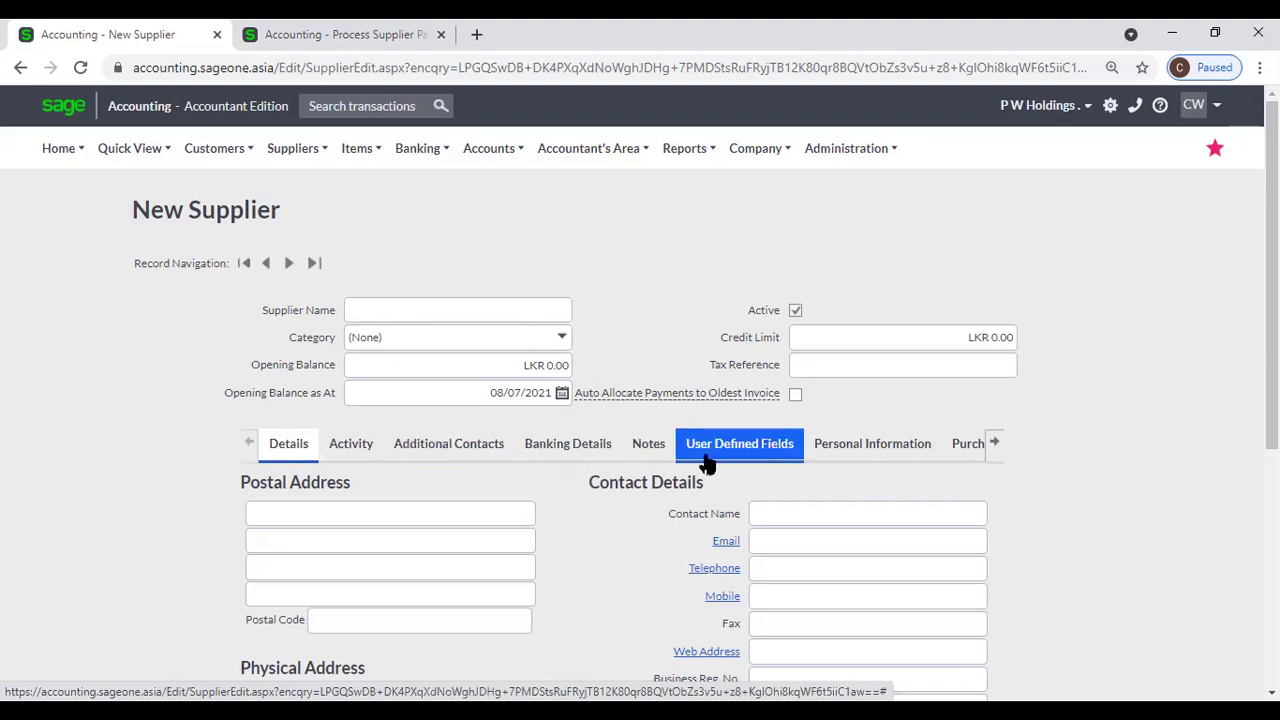
left_click(997, 445)
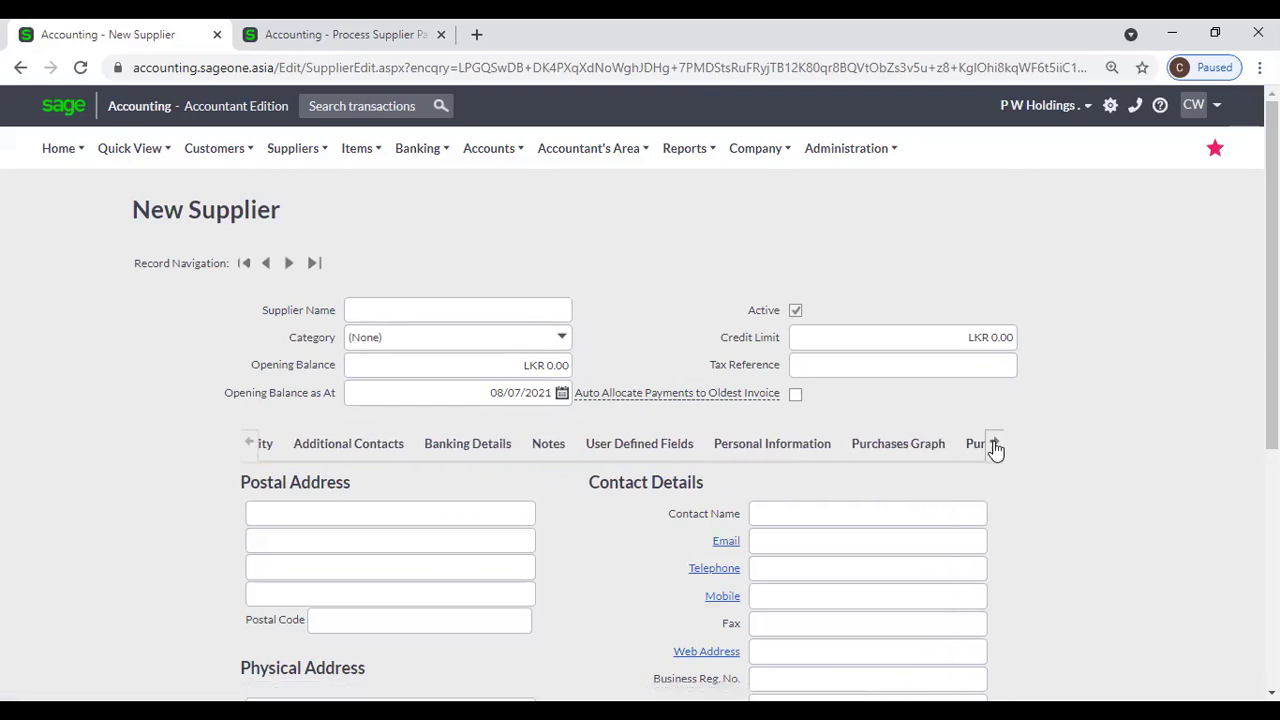
left_click(997, 445)
left_click(997, 445)
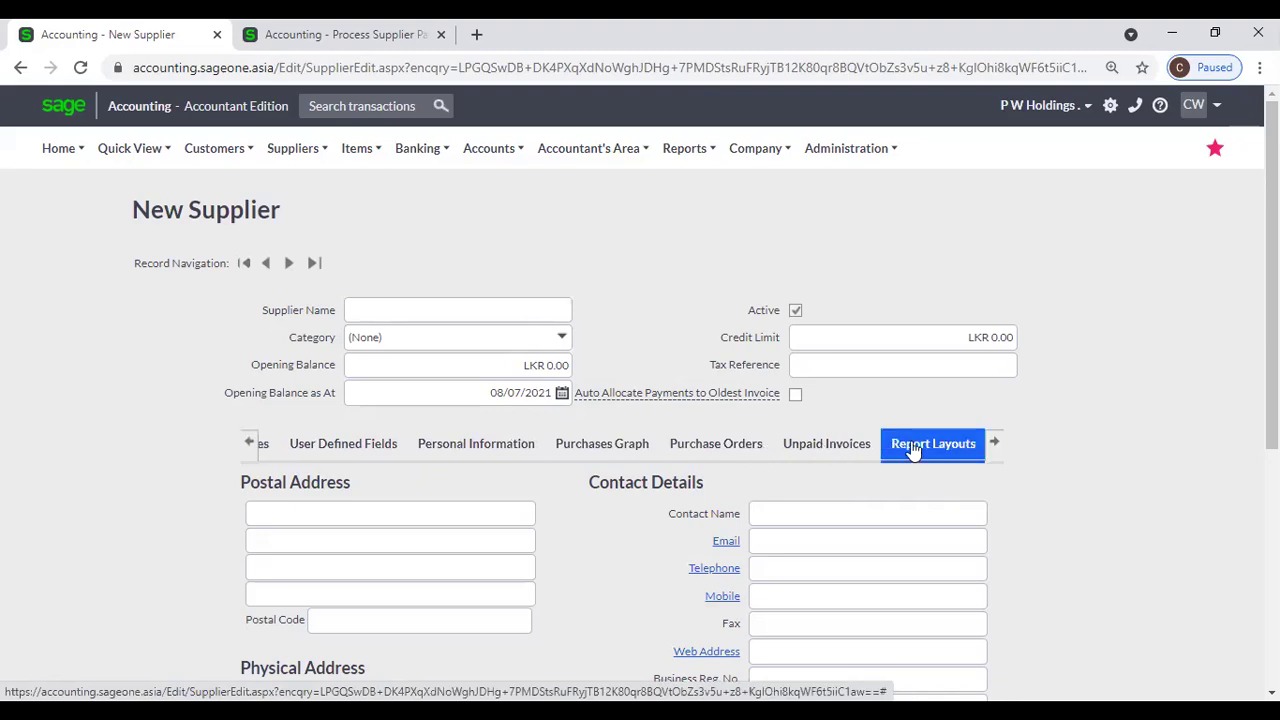
left_click(249, 450)
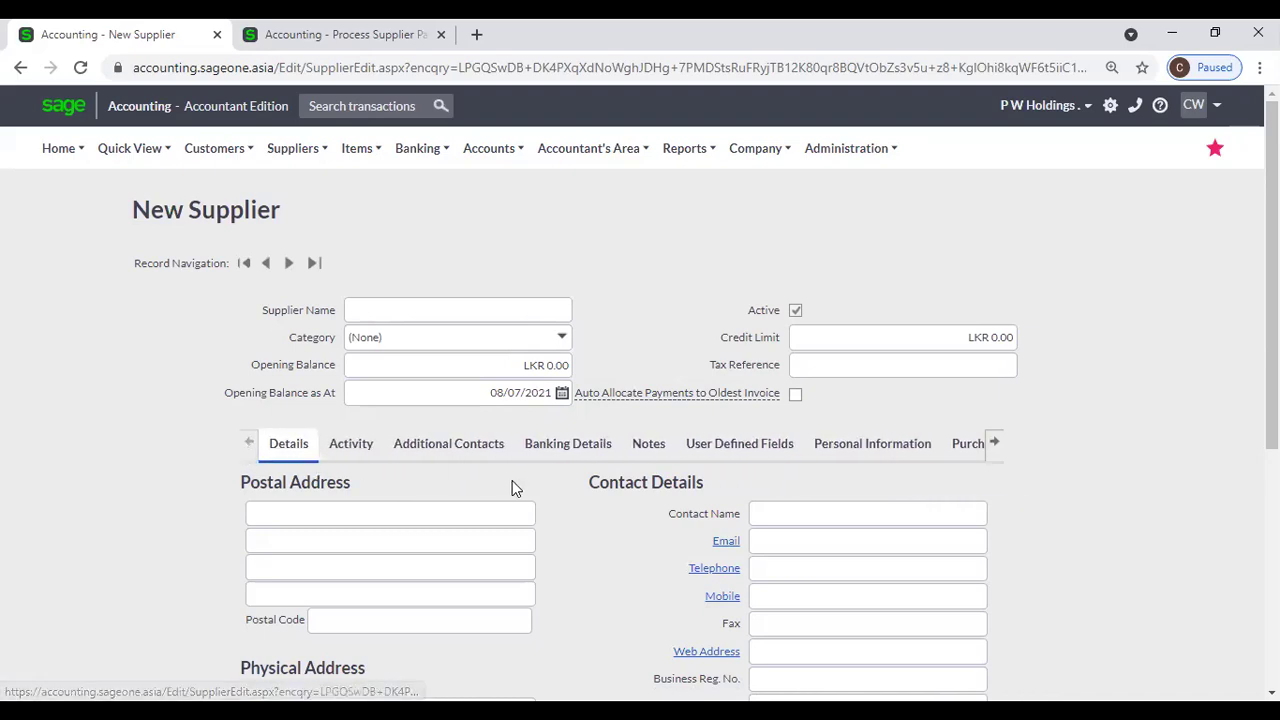
Examine the new supplier's postal and physical address, contact details and default settings fields
scroll(512, 480, "down", 3)
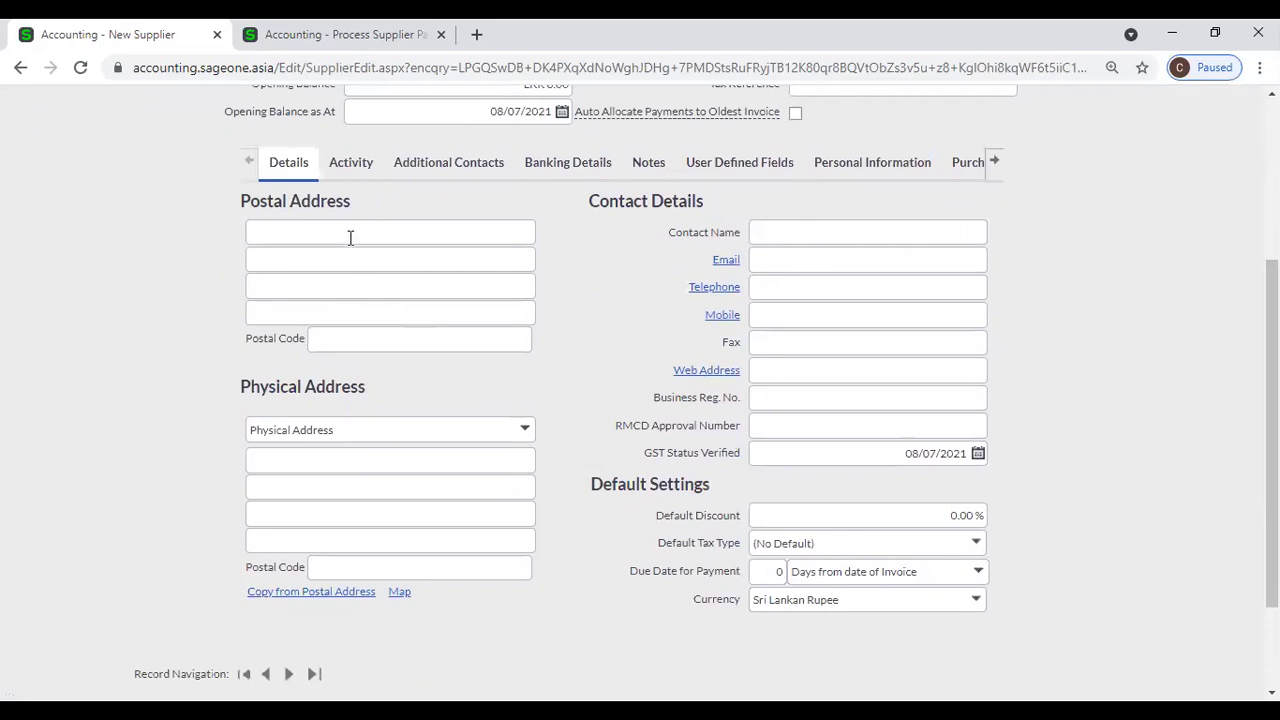
left_click(350, 237)
left_click(615, 322)
scroll(566, 323, "up", 1)
scroll(563, 323, "down", 2)
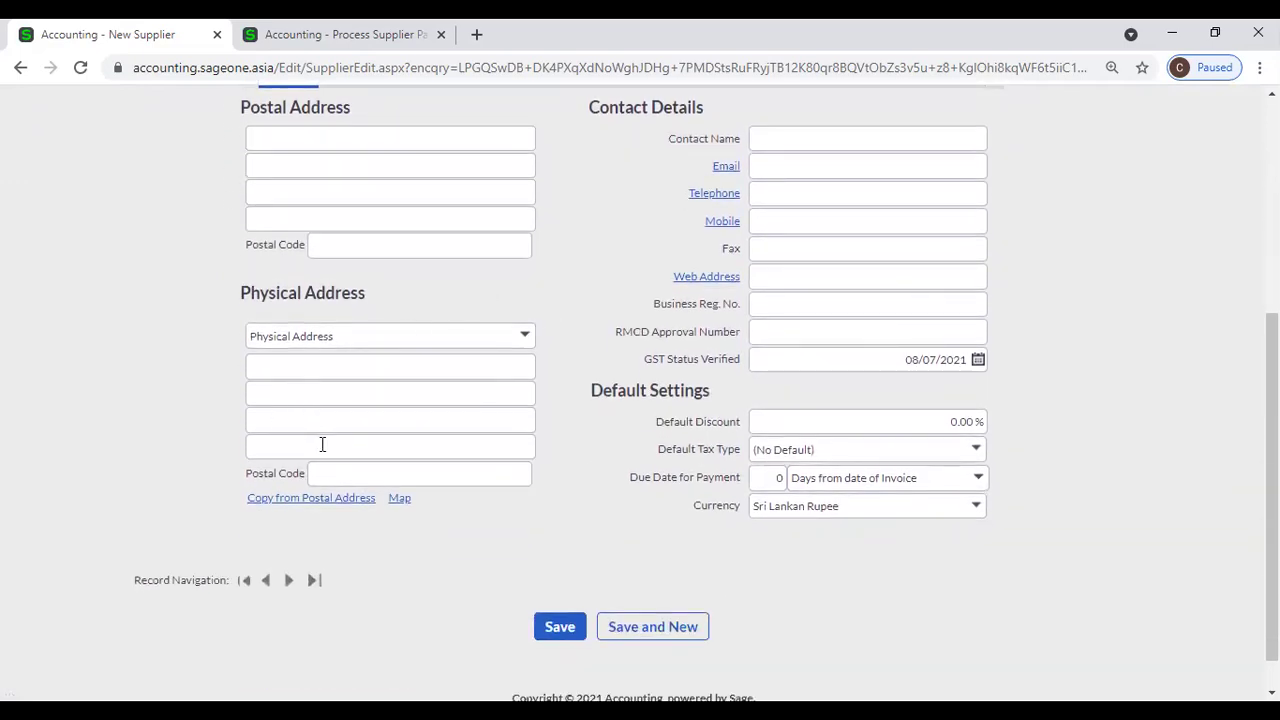
scroll(320, 440, "up", 4)
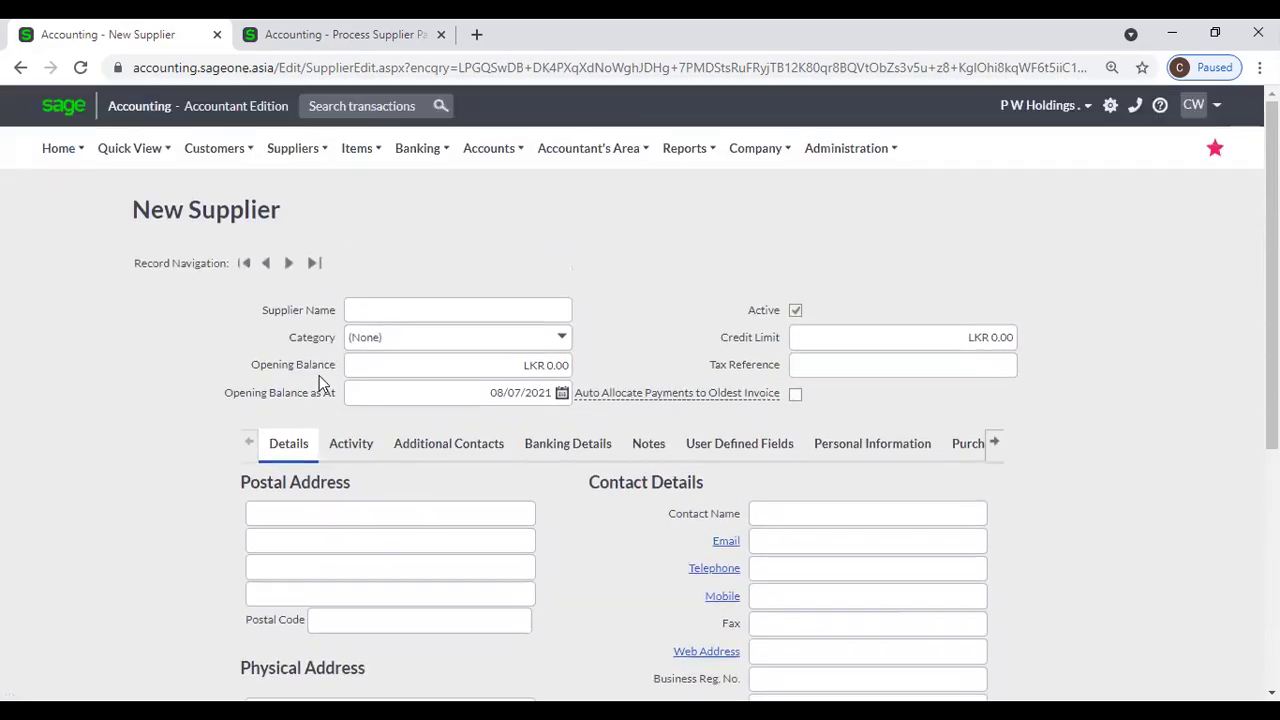
Search the list of suppliers for "p w" and open the P W Holdings record
left_click(282, 162)
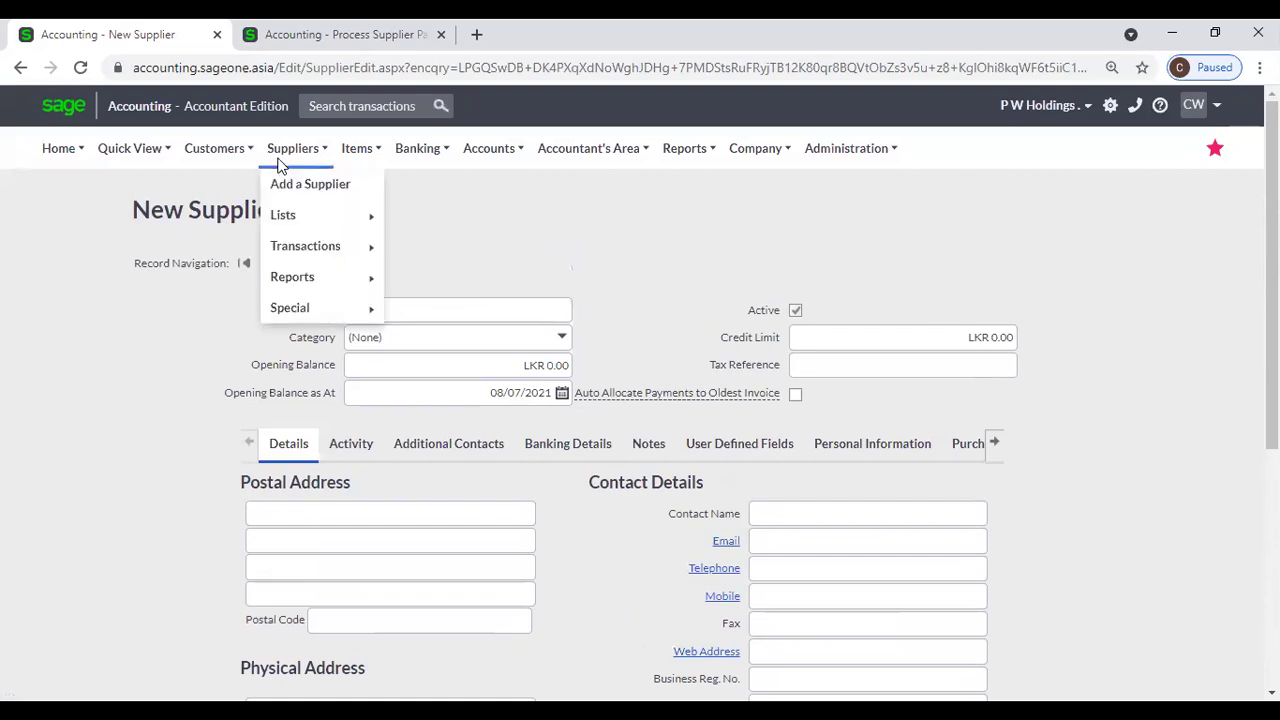
mouse_move(285, 220)
left_click(423, 214)
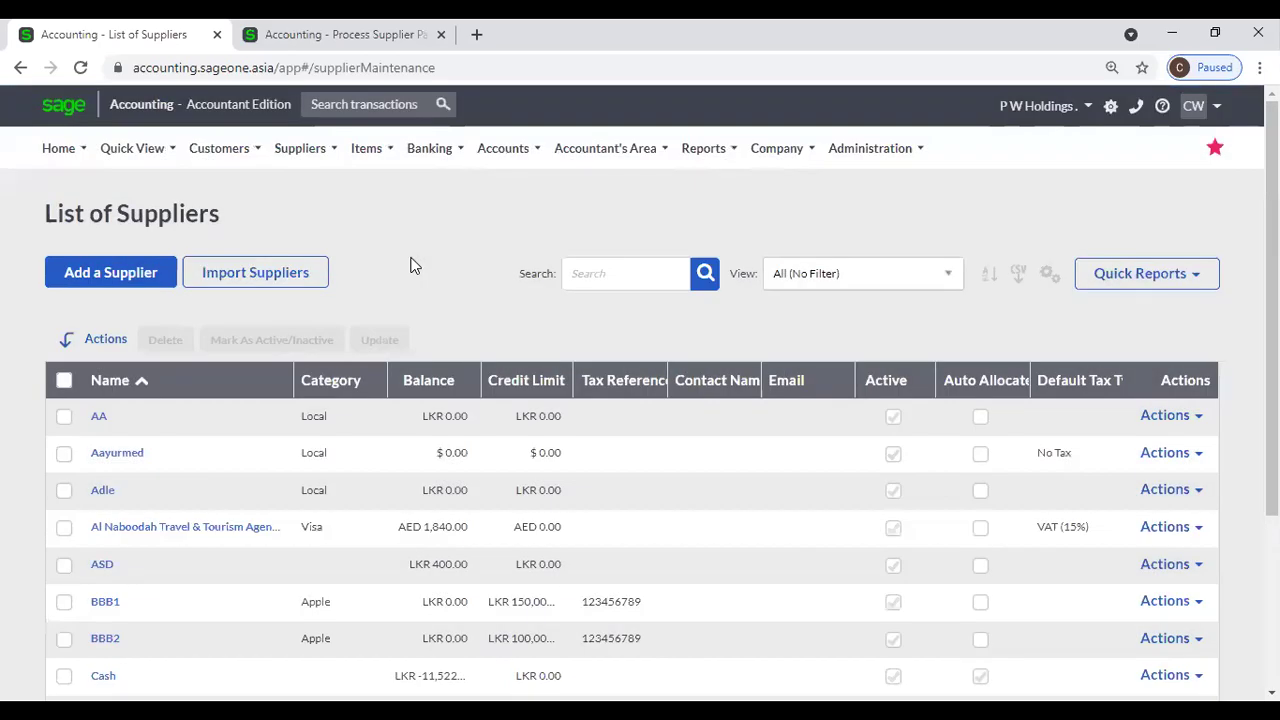
left_click(581, 265)
type("p w")
key("Return")
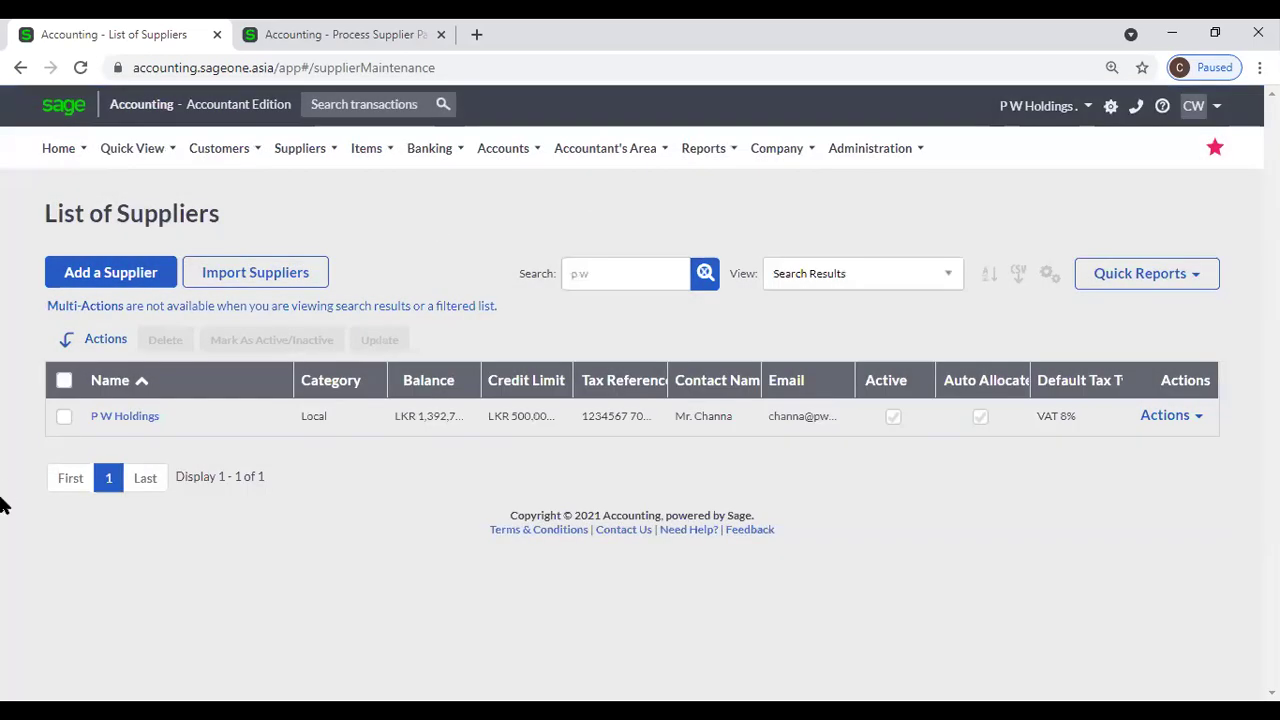
left_click(127, 418)
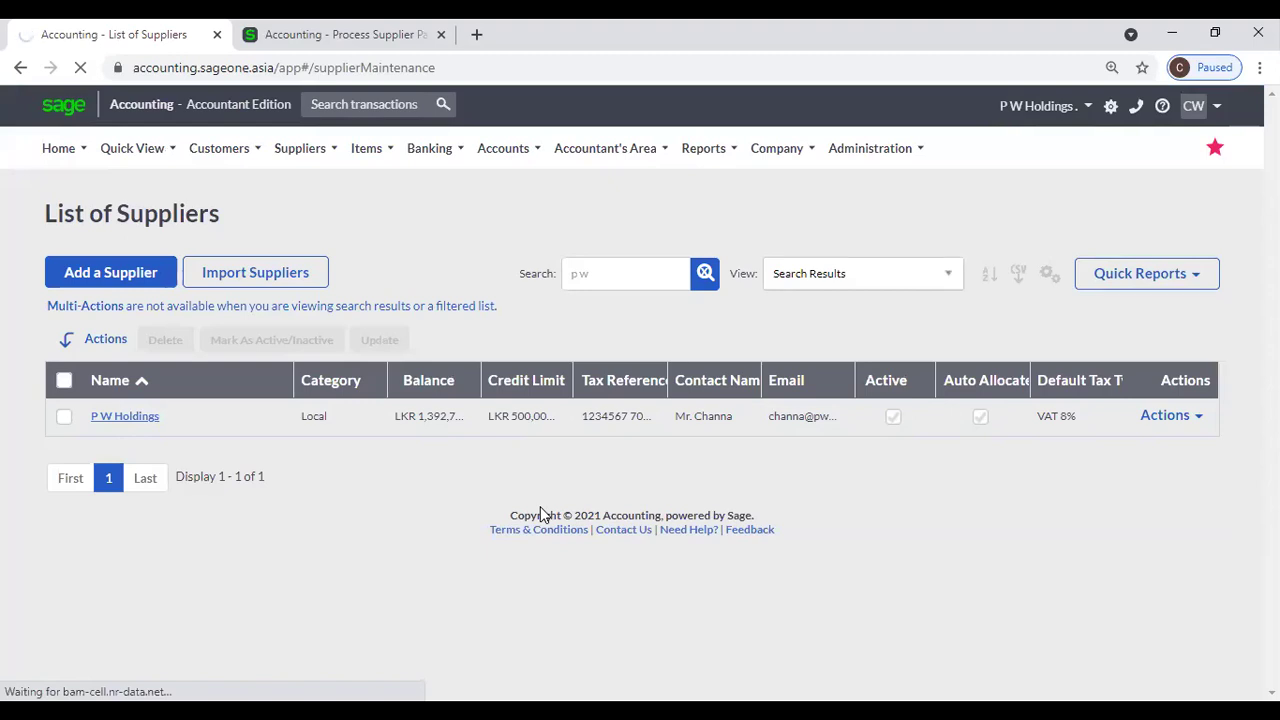
Copy the P W Holdings postal address into the supplier's physical address
scroll(540, 506, "down", 2)
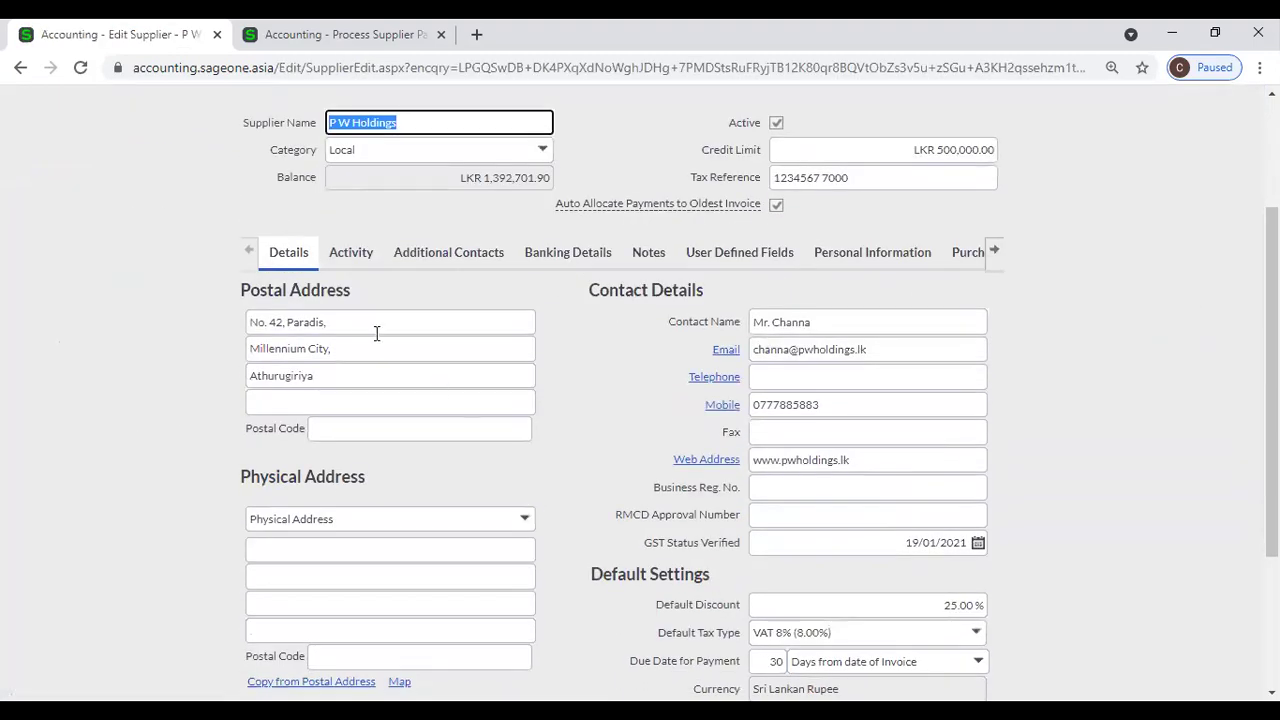
scroll(363, 347, "down", 1)
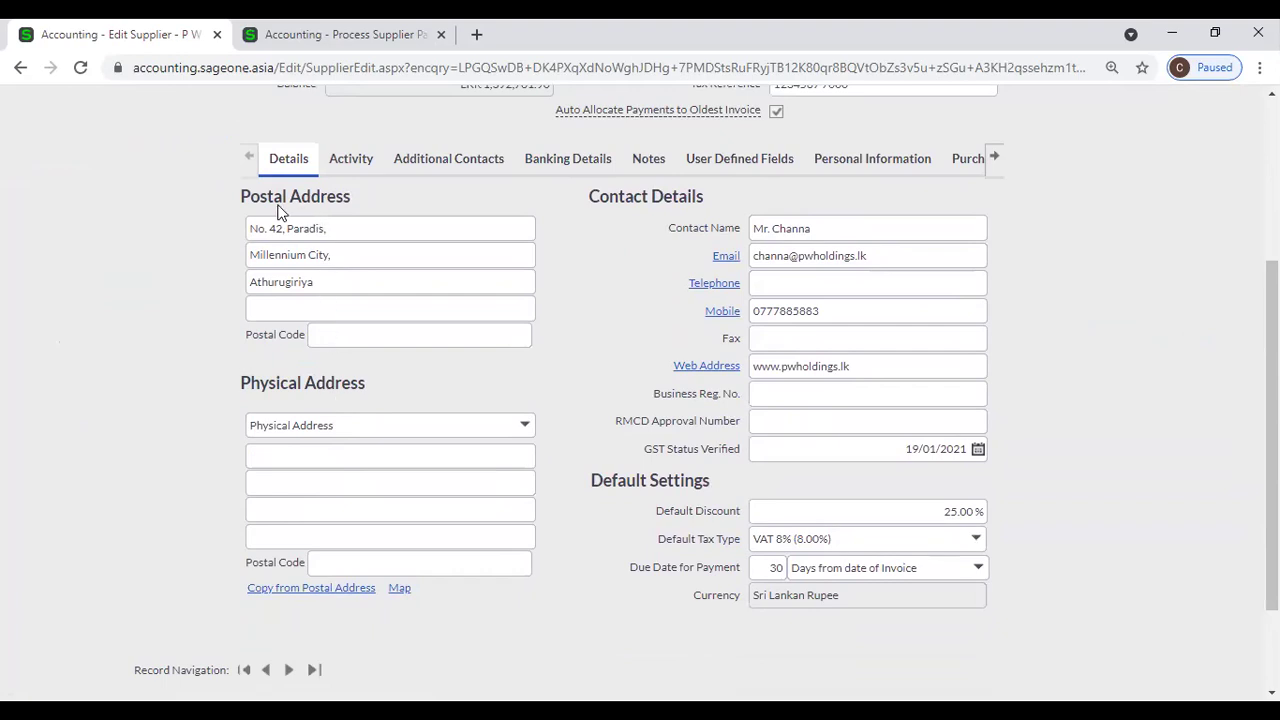
left_click(296, 590)
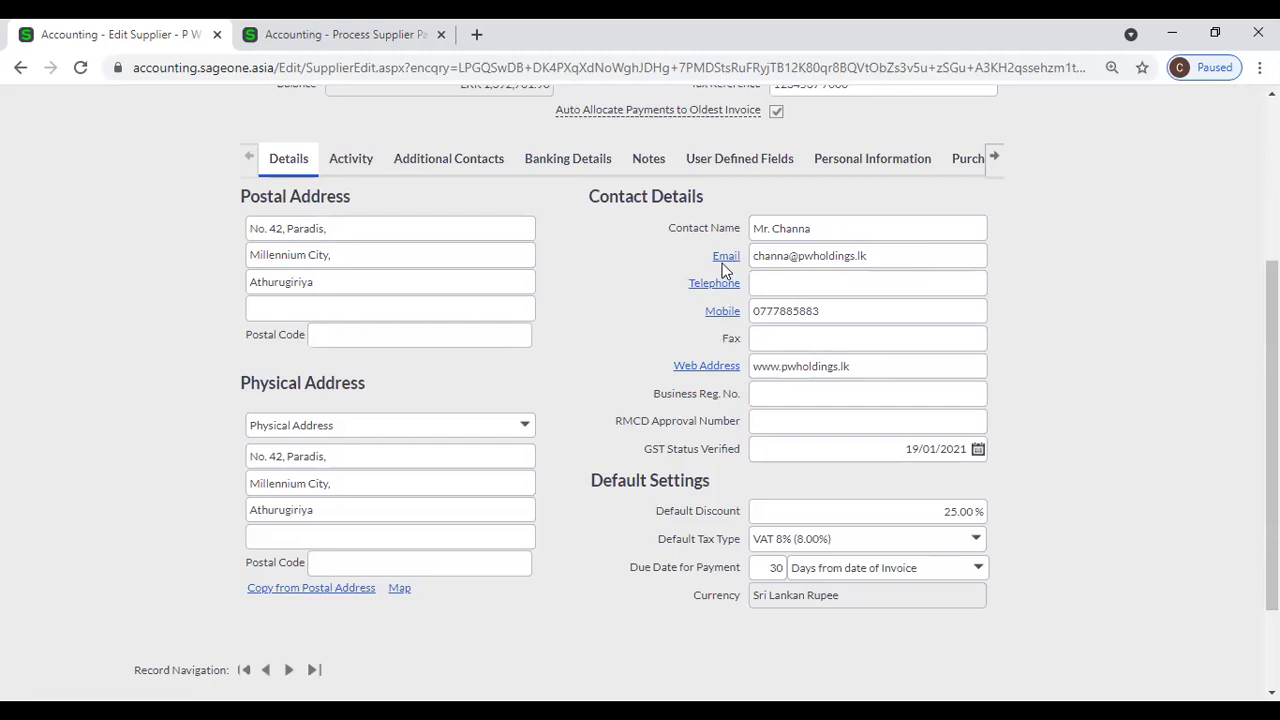
Try the supplier's mobile call link without opening Skype, and view the supplier's website from its web address
left_click(724, 315)
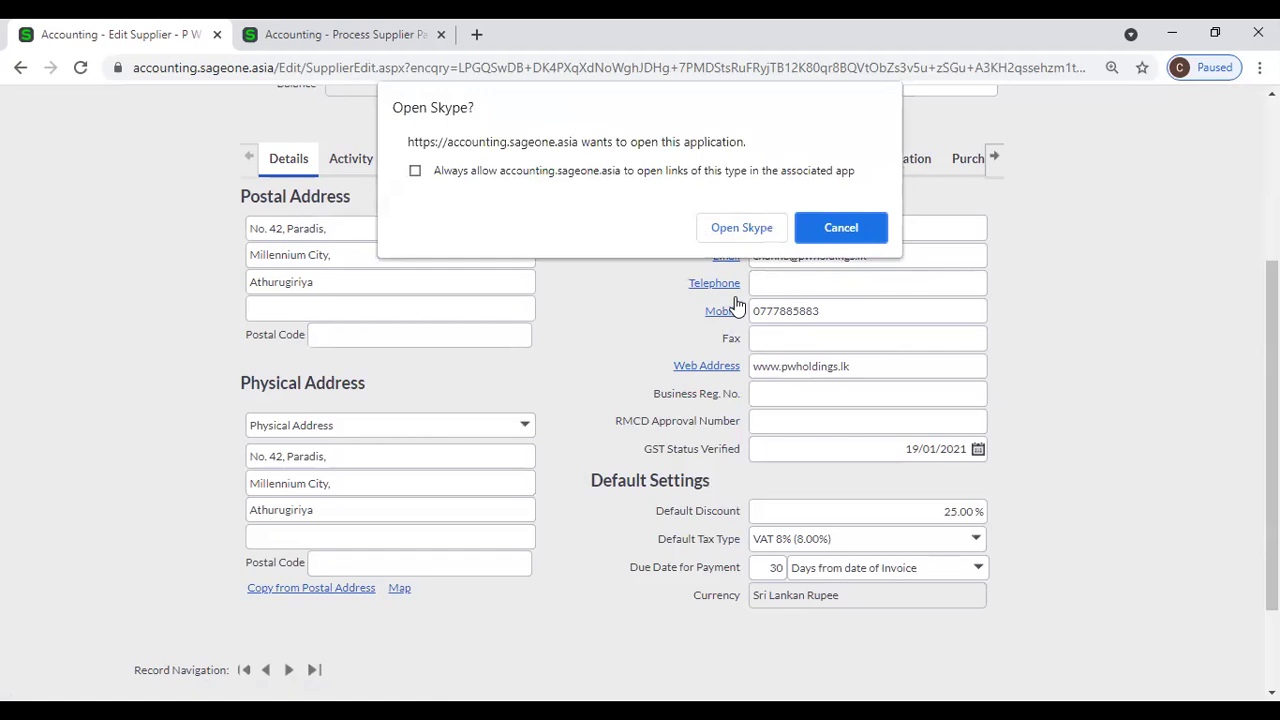
left_click(840, 227)
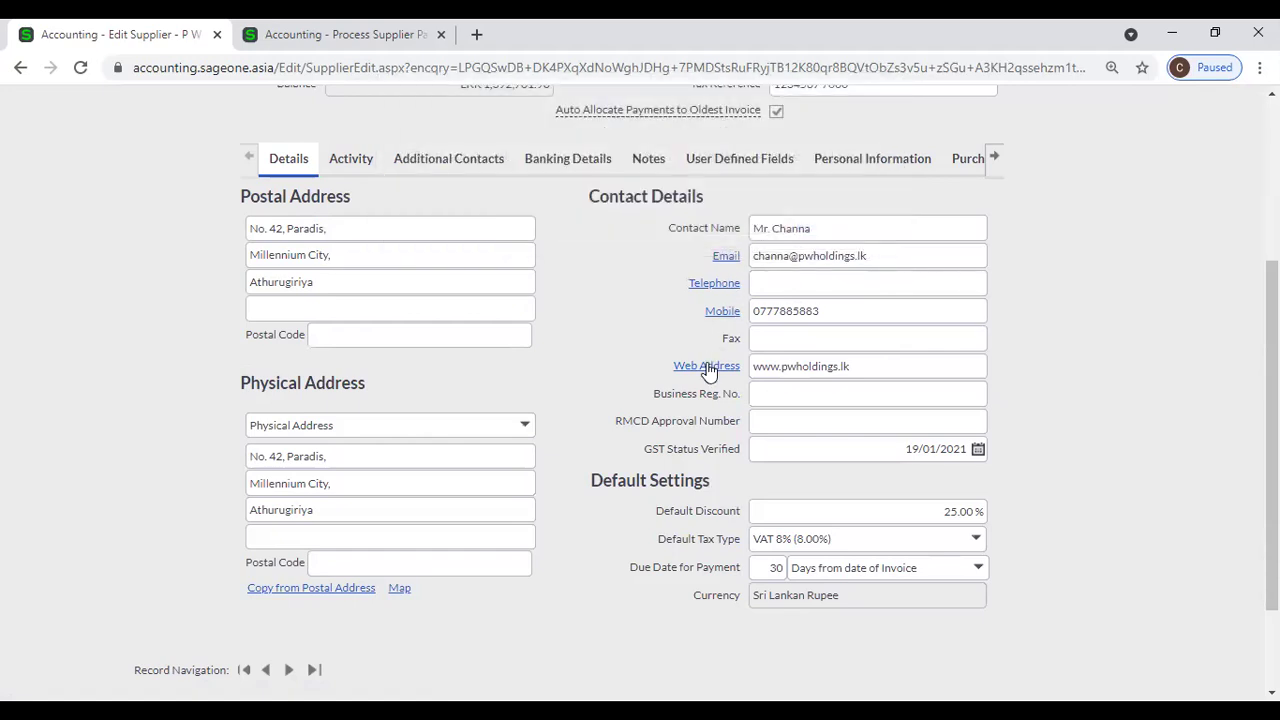
left_click(707, 367)
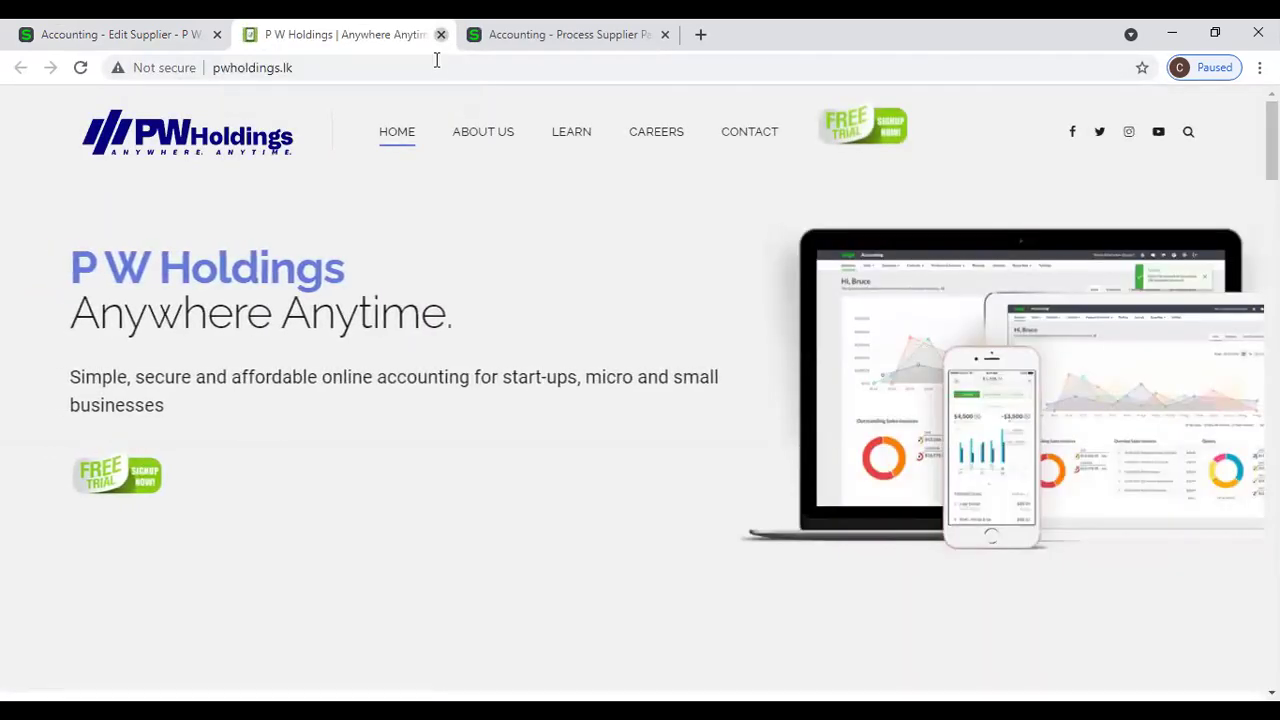
left_click(440, 34)
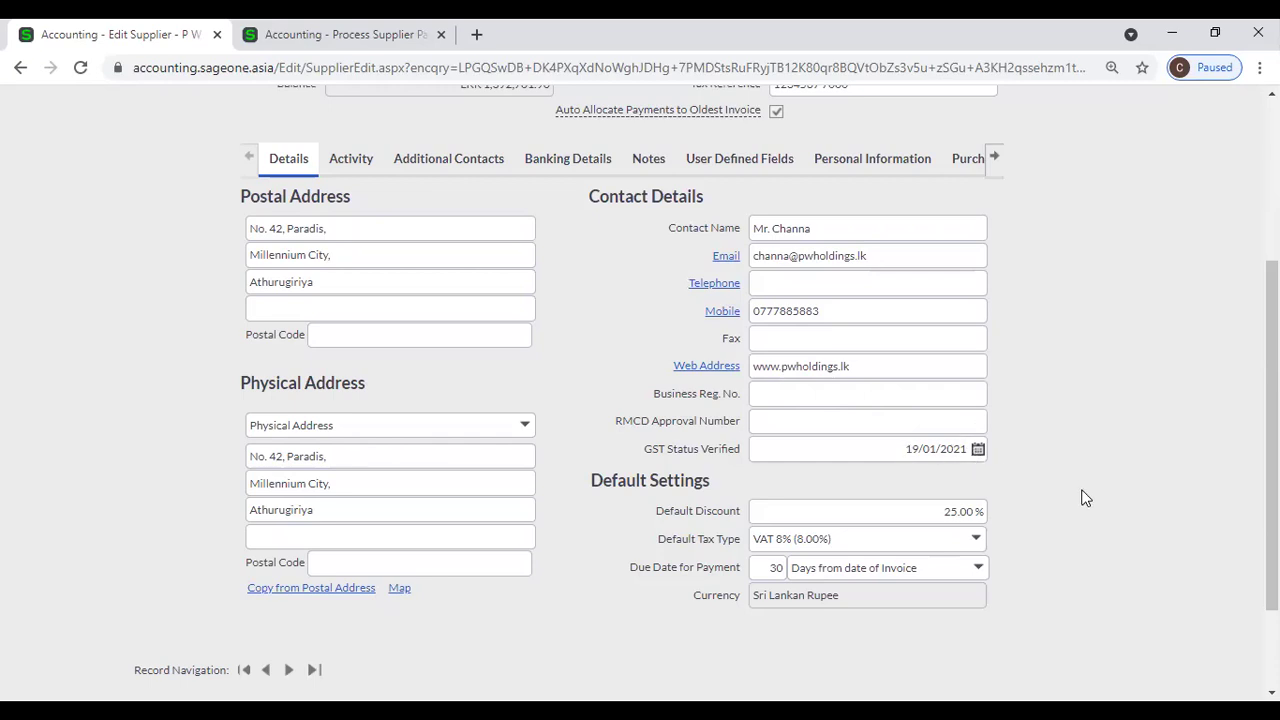
scroll(1080, 490, "up", 2)
scroll(1072, 519, "down", 1)
scroll(1075, 525, "down", 2)
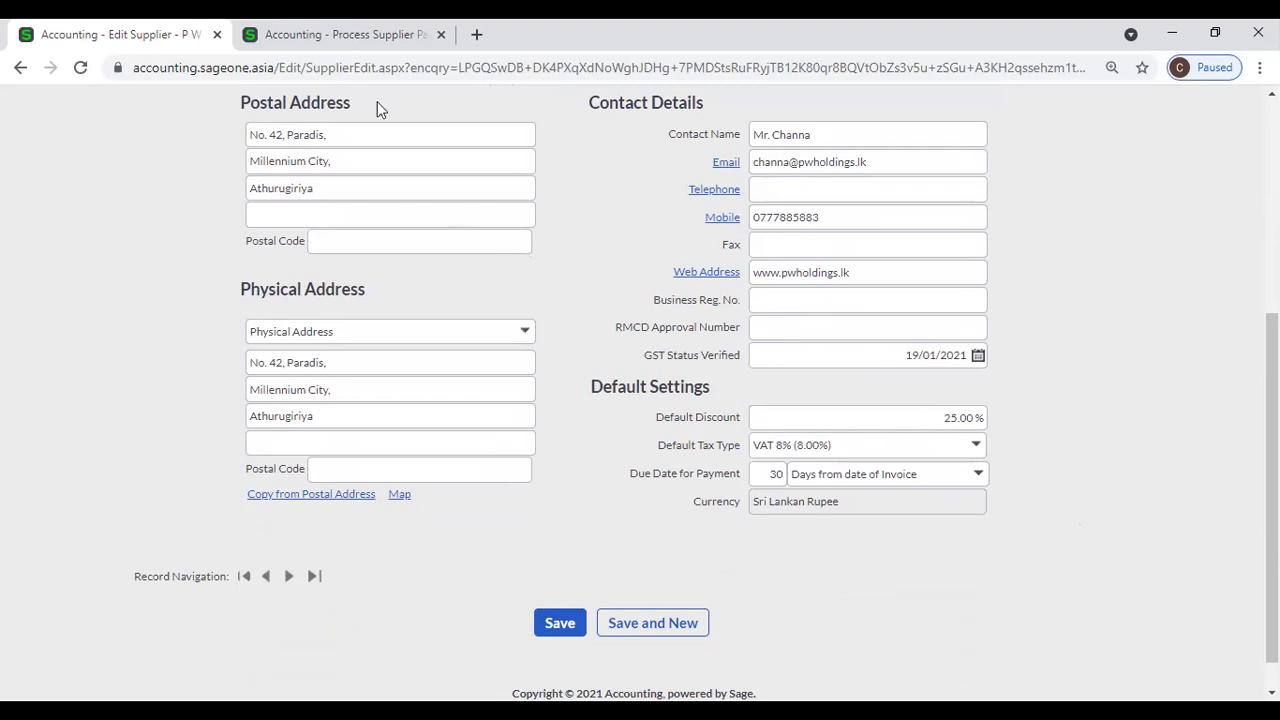
Switch to the Process Supplier Payment browser tab, abandon the unsaved payment and start a new supplier purchase order
left_click(340, 34)
scroll(362, 373, "up", 1)
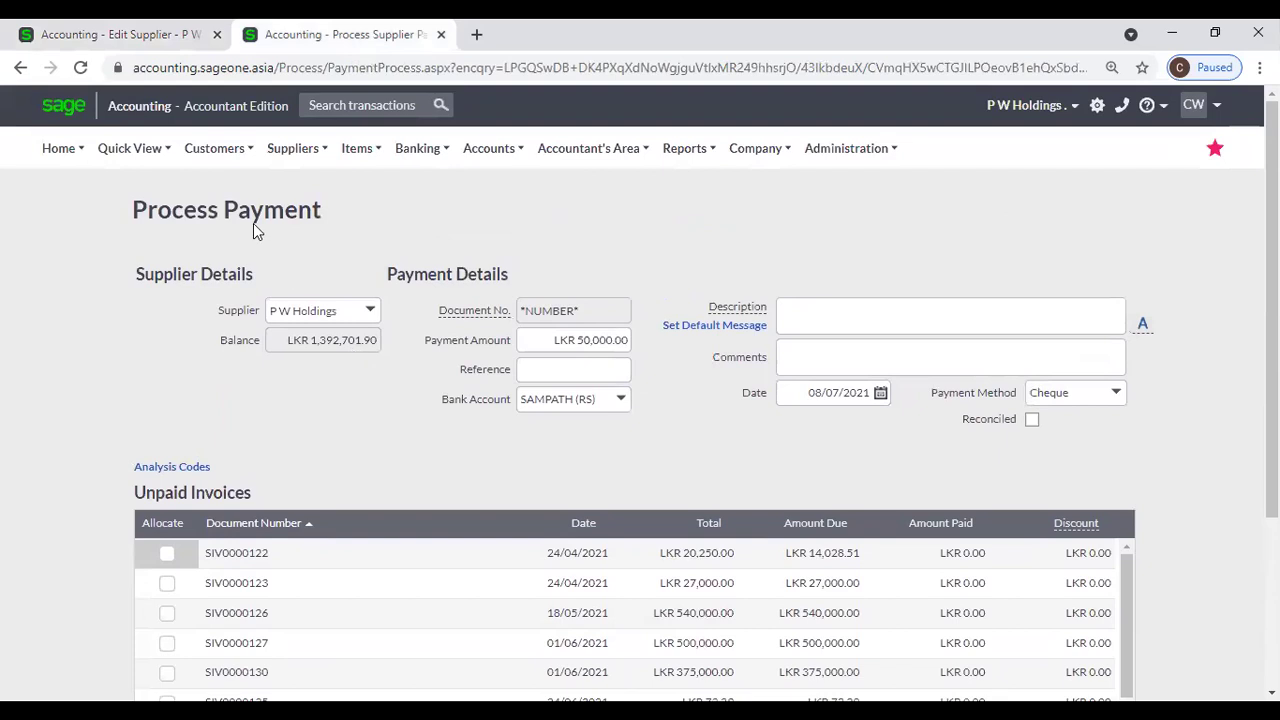
left_click(295, 148)
mouse_move(311, 245)
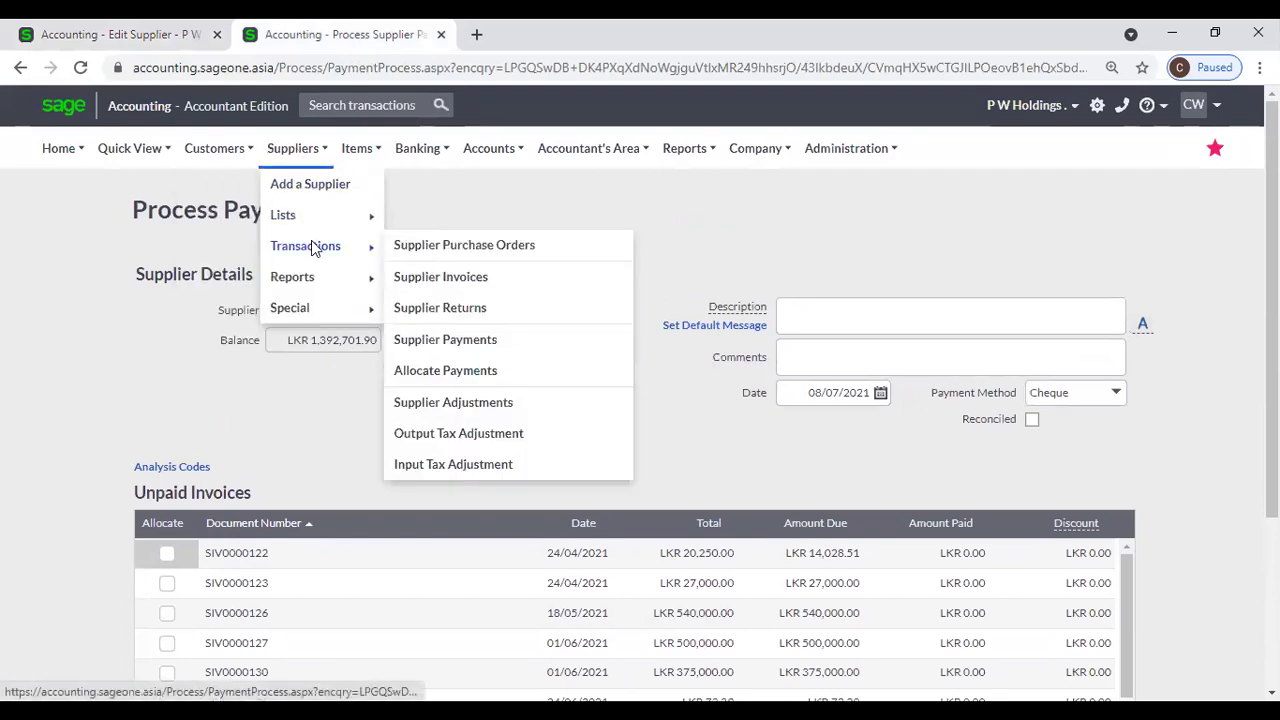
left_click(406, 251)
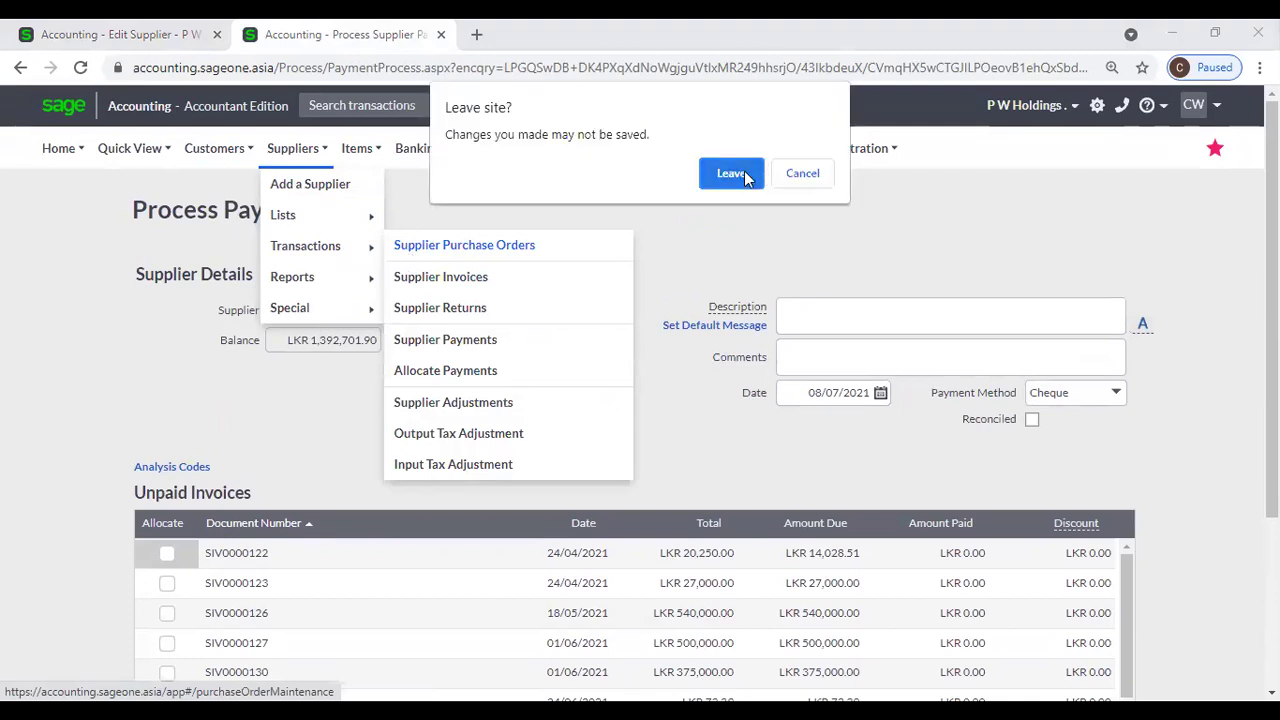
left_click(744, 176)
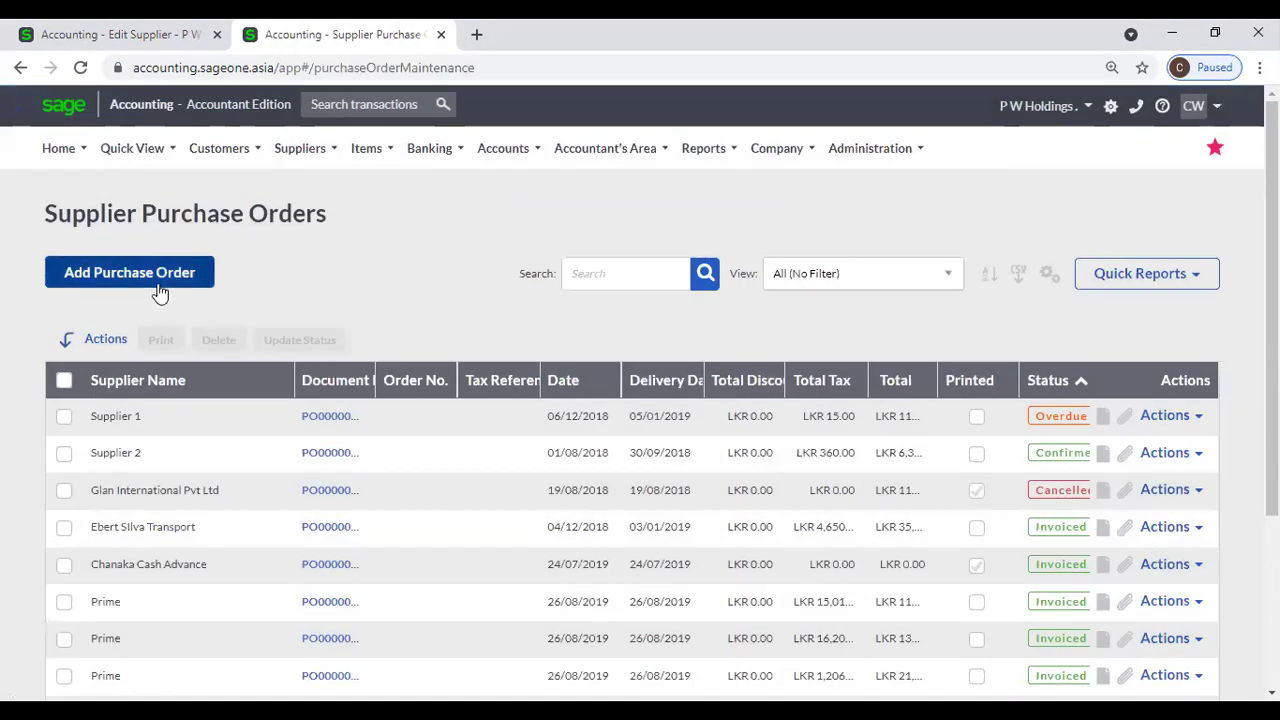
left_click(152, 280)
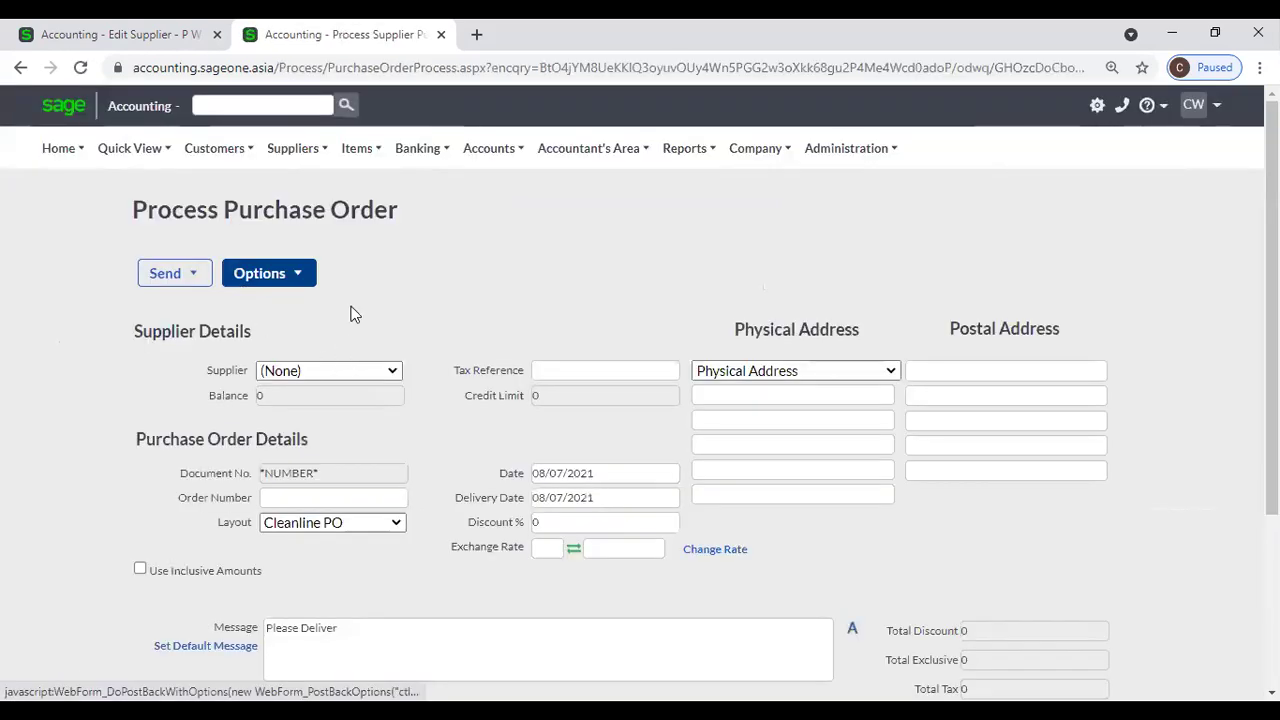
Select P W Holdings as the supplier on the purchase order
left_click(275, 152)
mouse_move(295, 247)
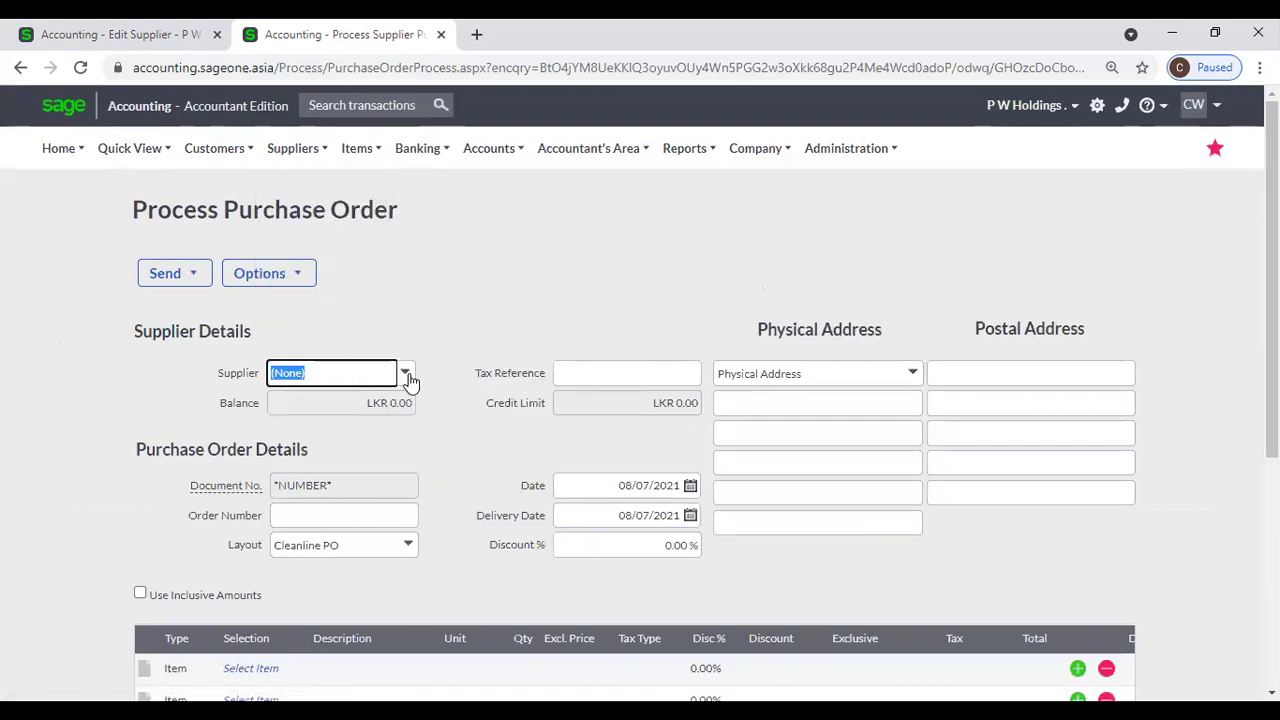
left_click(407, 376)
left_click(403, 396)
Examine the default discount percentage filled in on the P W Holdings purchase order
left_click(648, 551)
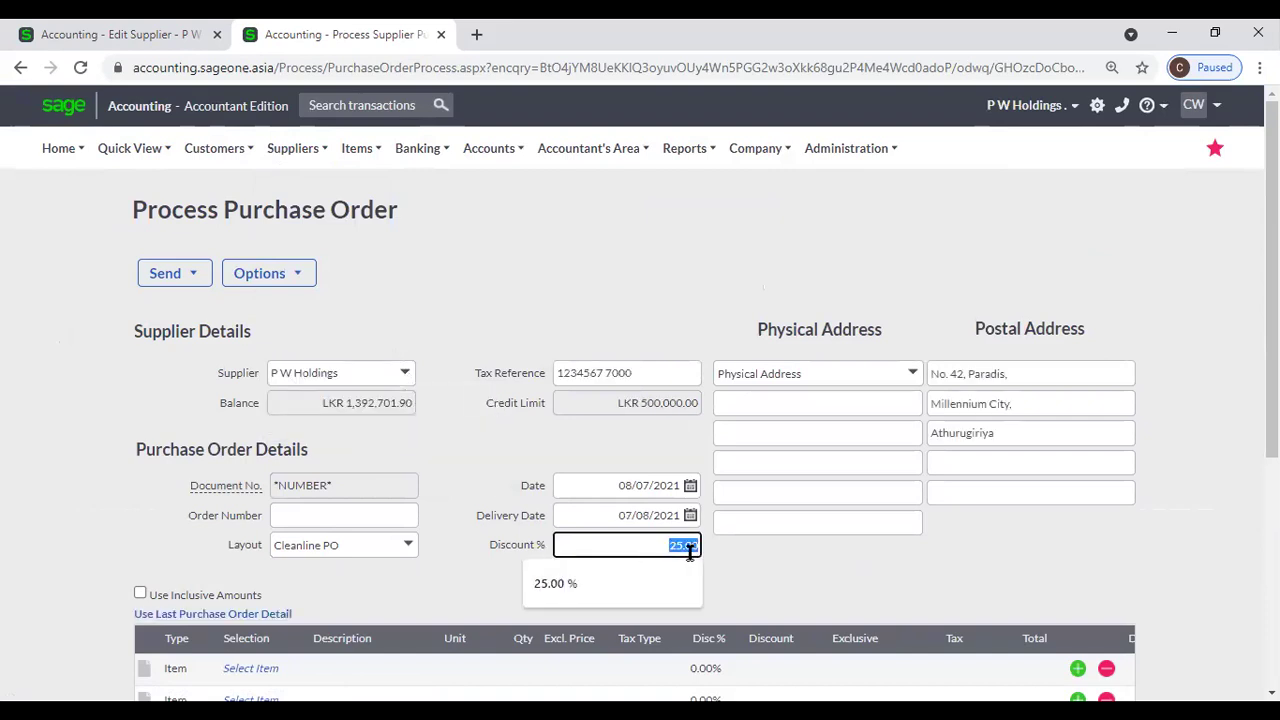
left_click(757, 572)
left_click(656, 548)
left_click(778, 572)
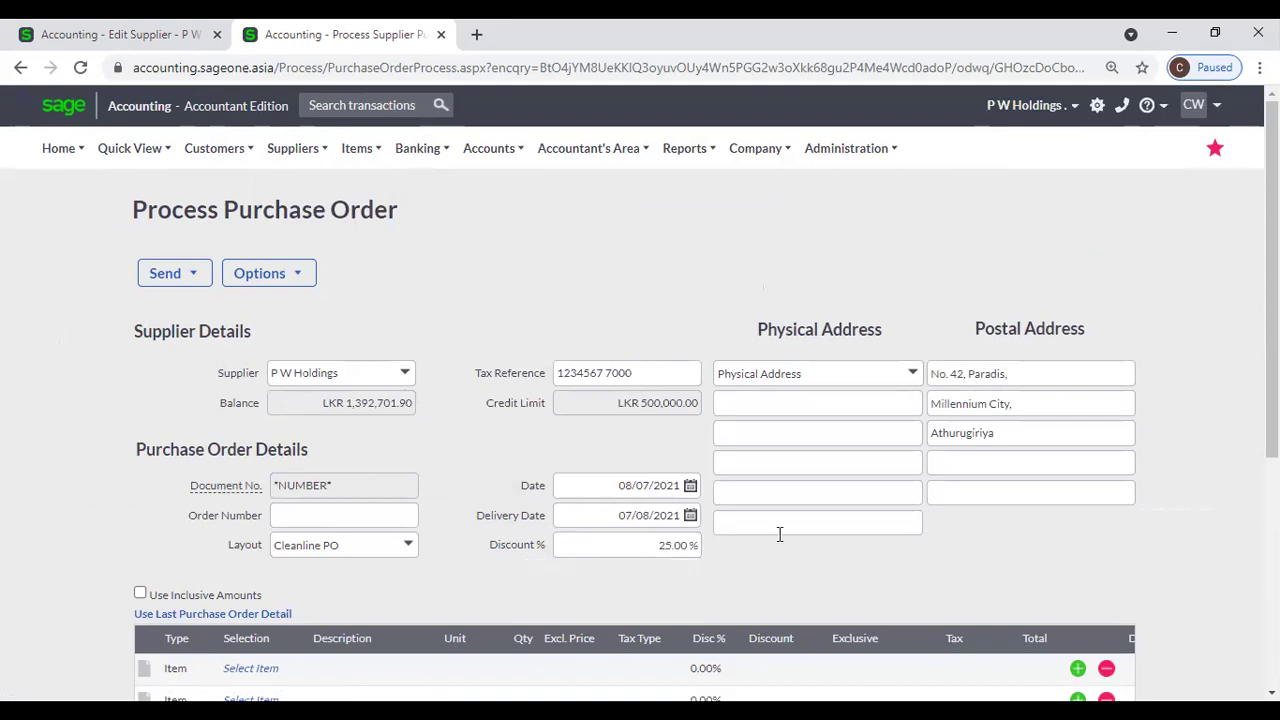
left_click(637, 540)
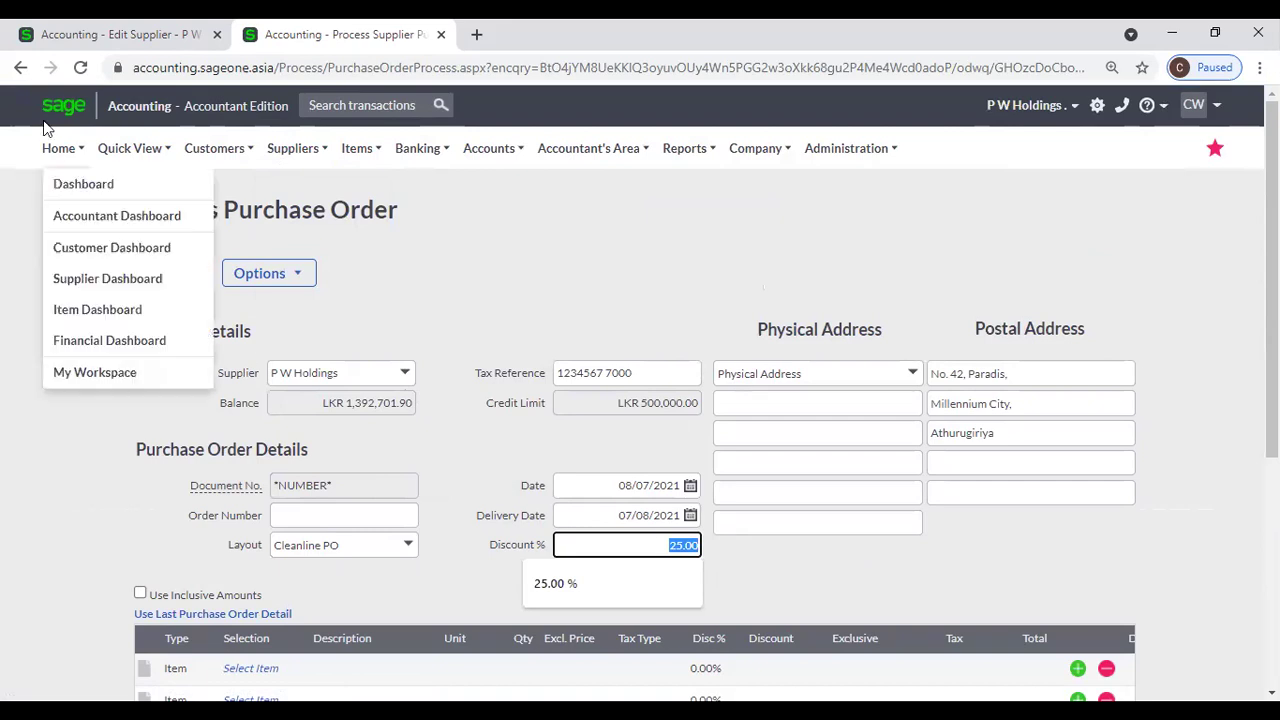
Return to the Edit Supplier browser tab and review the default tax type options and payment due days for P W Holdings
left_click(110, 34)
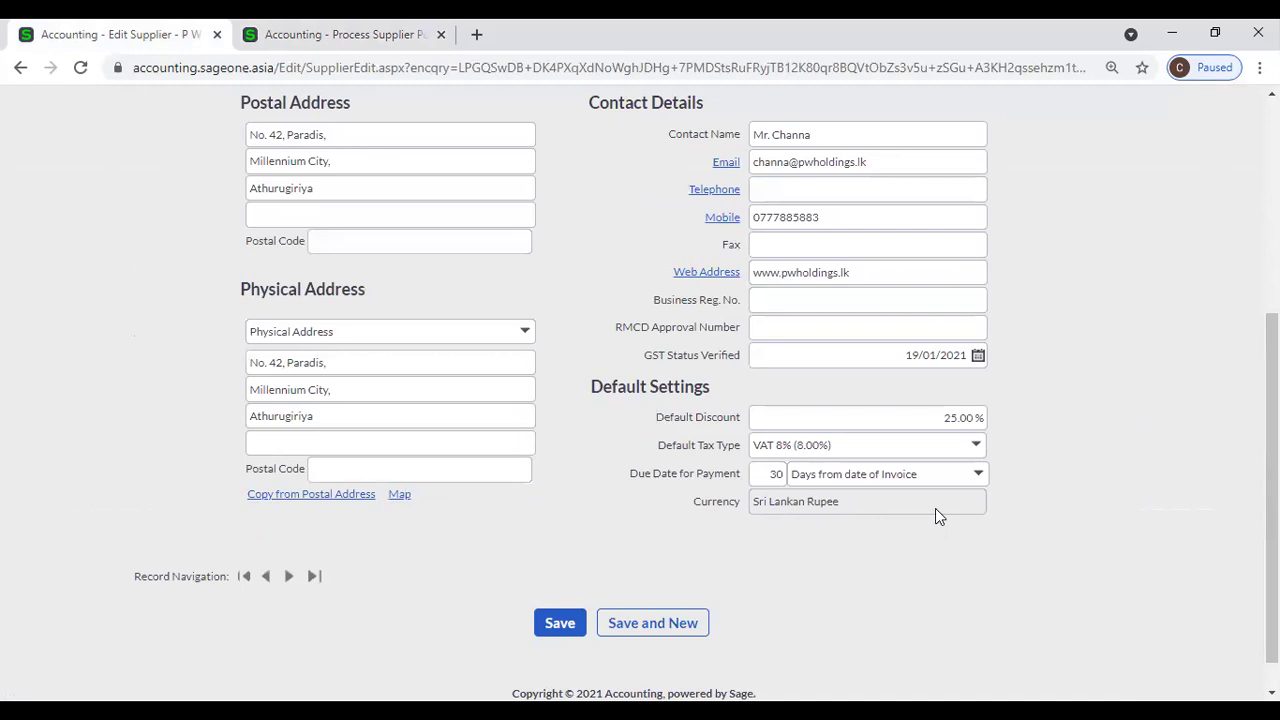
left_click(976, 446)
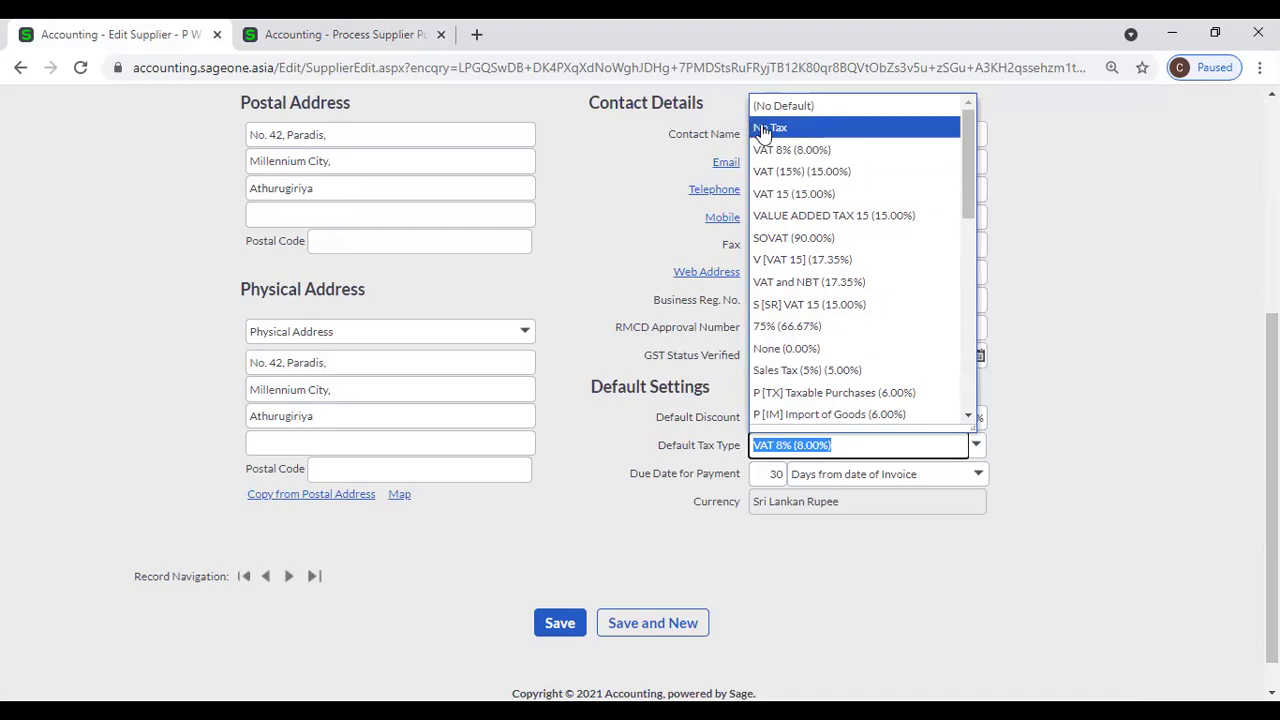
left_click(1090, 475)
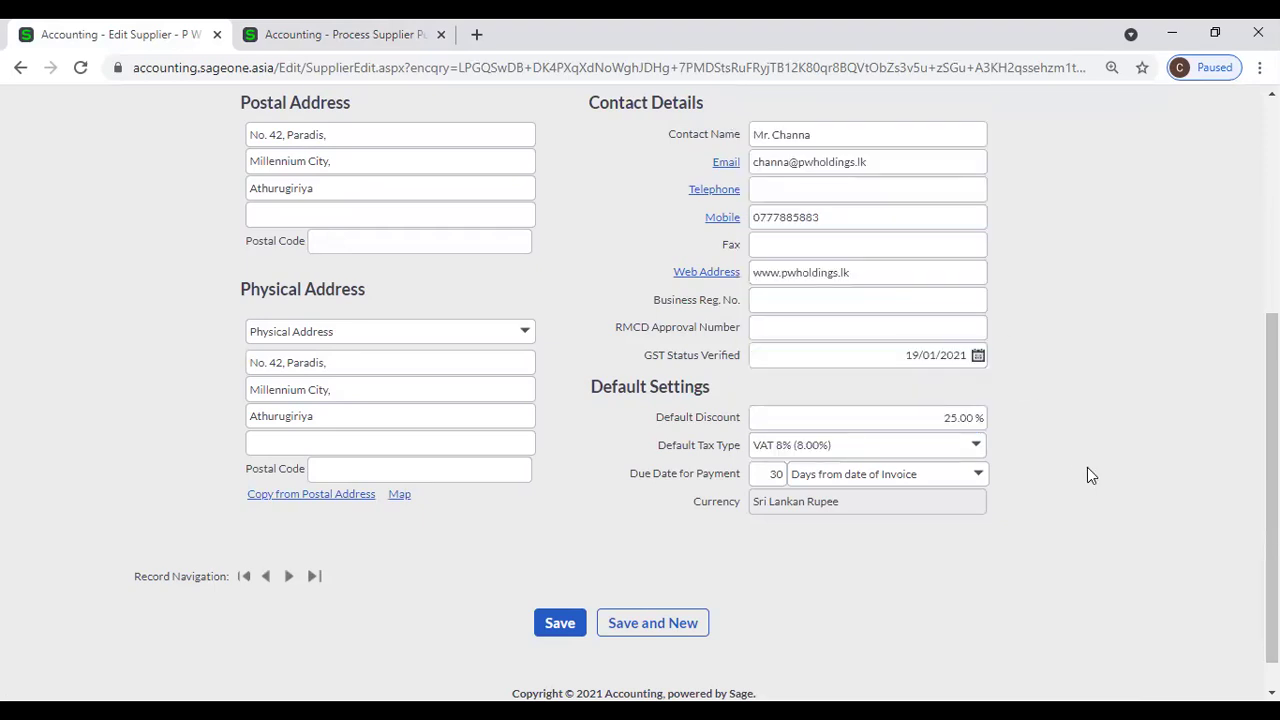
double_click(773, 471)
left_click(760, 477)
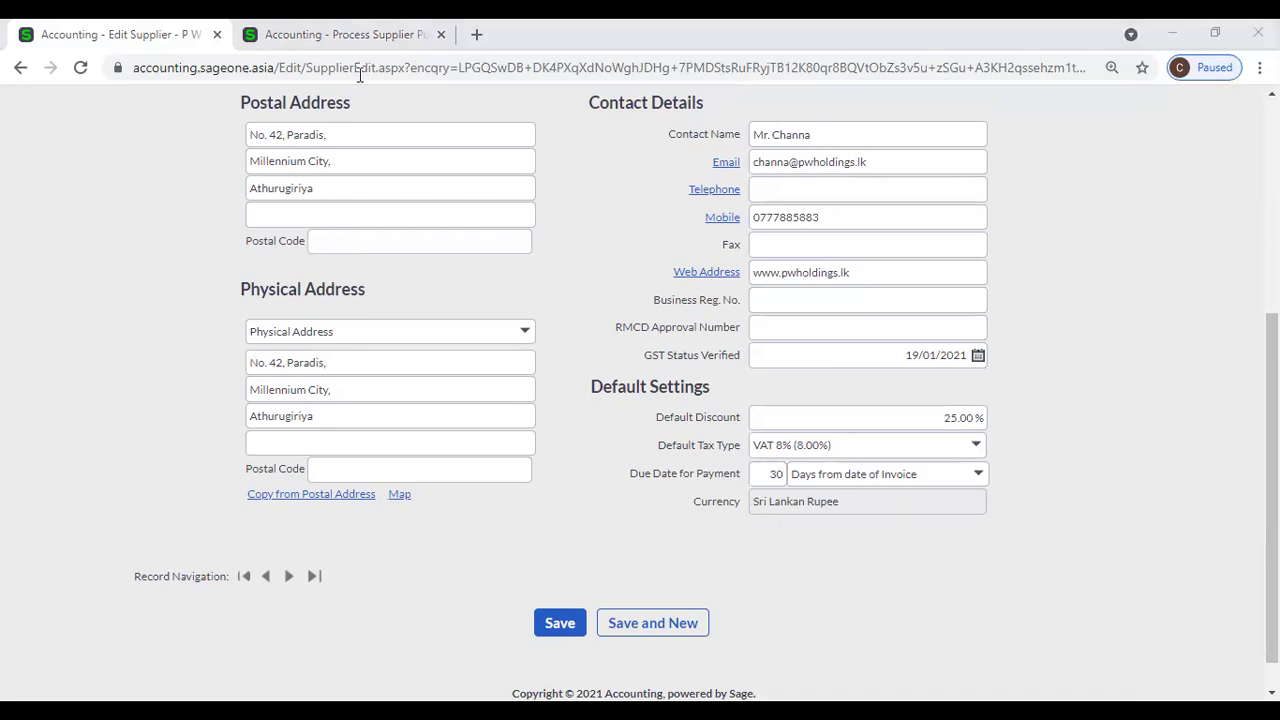
Switch to the purchase order browser tab, abandon the unsaved order and start a new supplier invoice
left_click(350, 37)
mouse_move(298, 155)
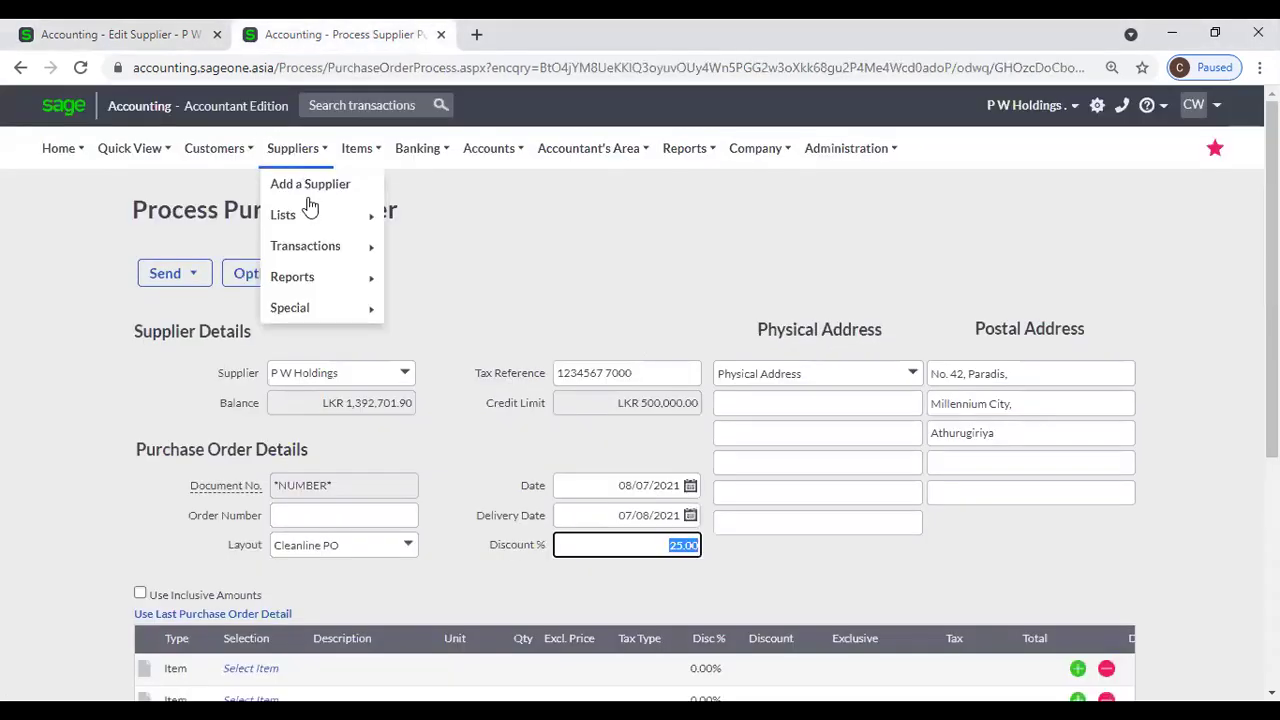
mouse_move(311, 244)
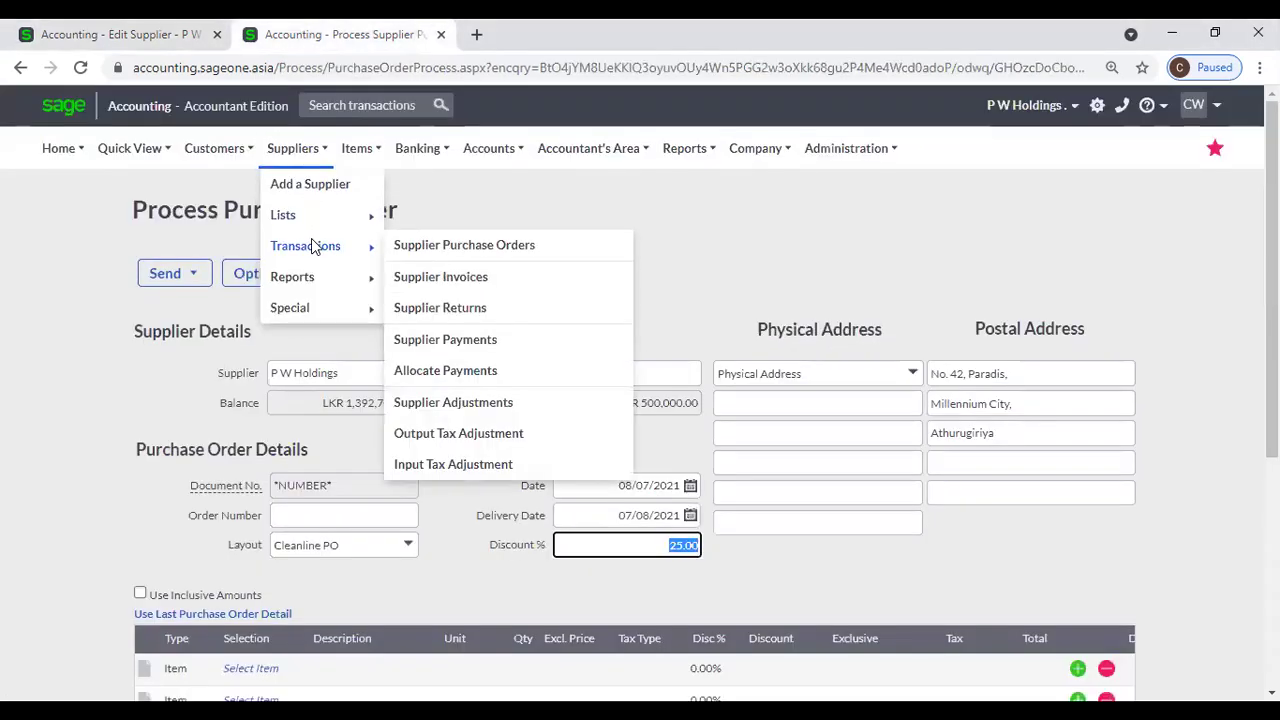
left_click(420, 277)
left_click(728, 182)
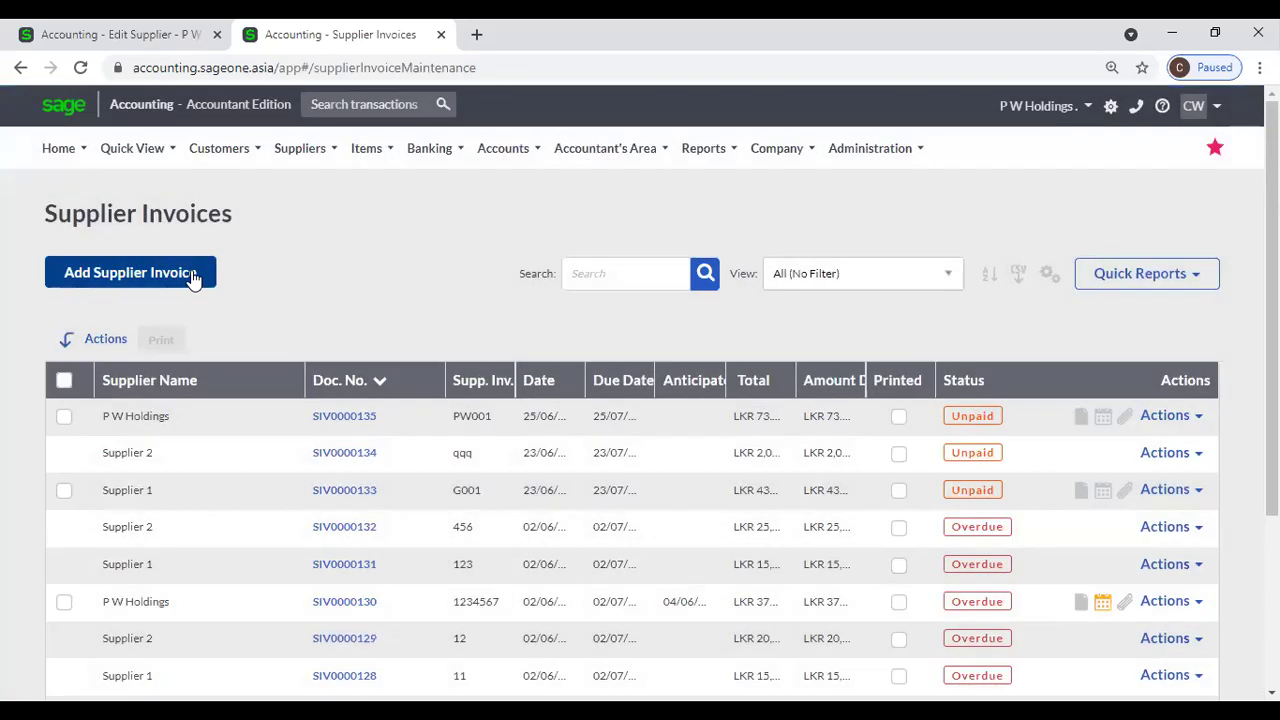
left_click(193, 279)
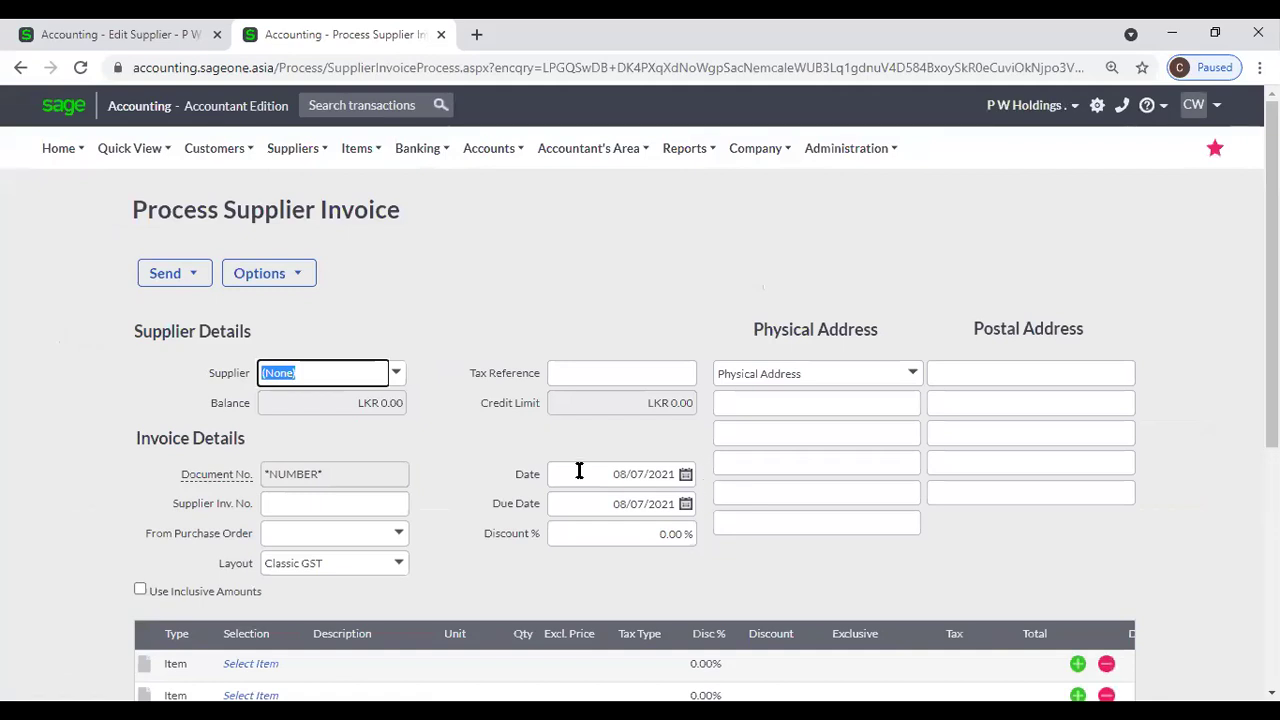
Select P W Holdings as the supplier on the invoice and check the invoice date and due date
type("p")
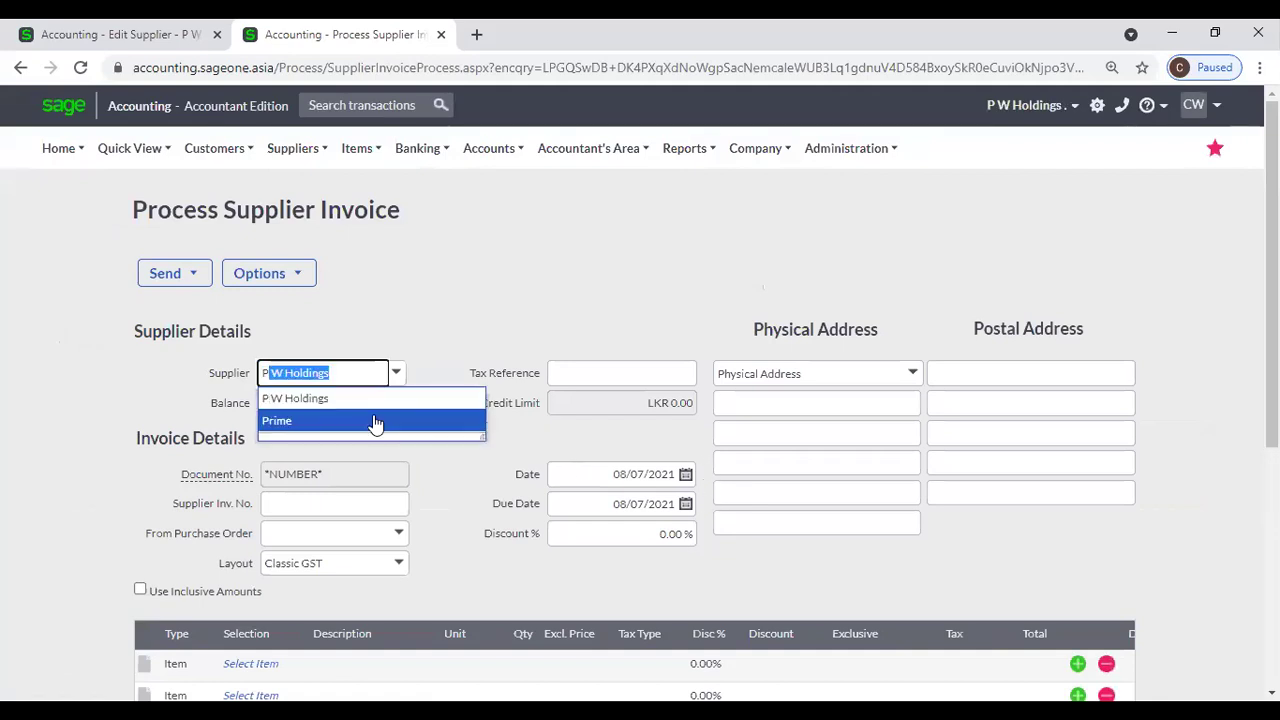
left_click(394, 398)
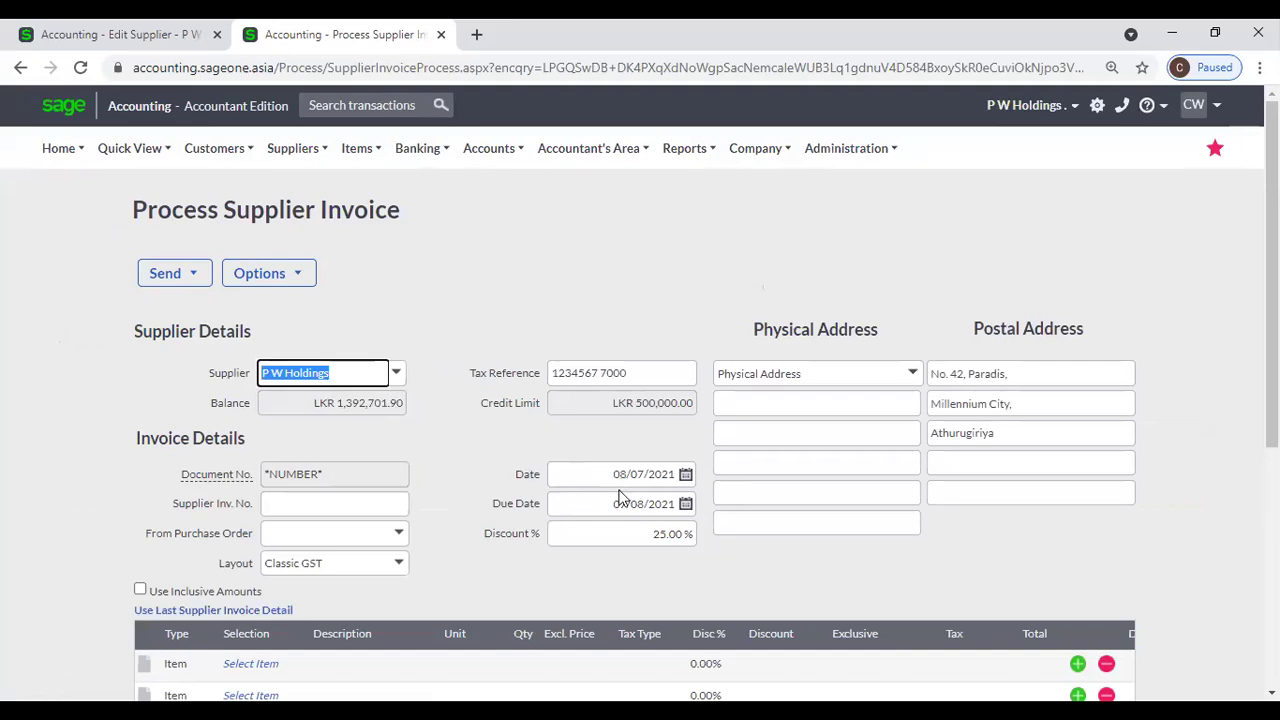
left_click(575, 471)
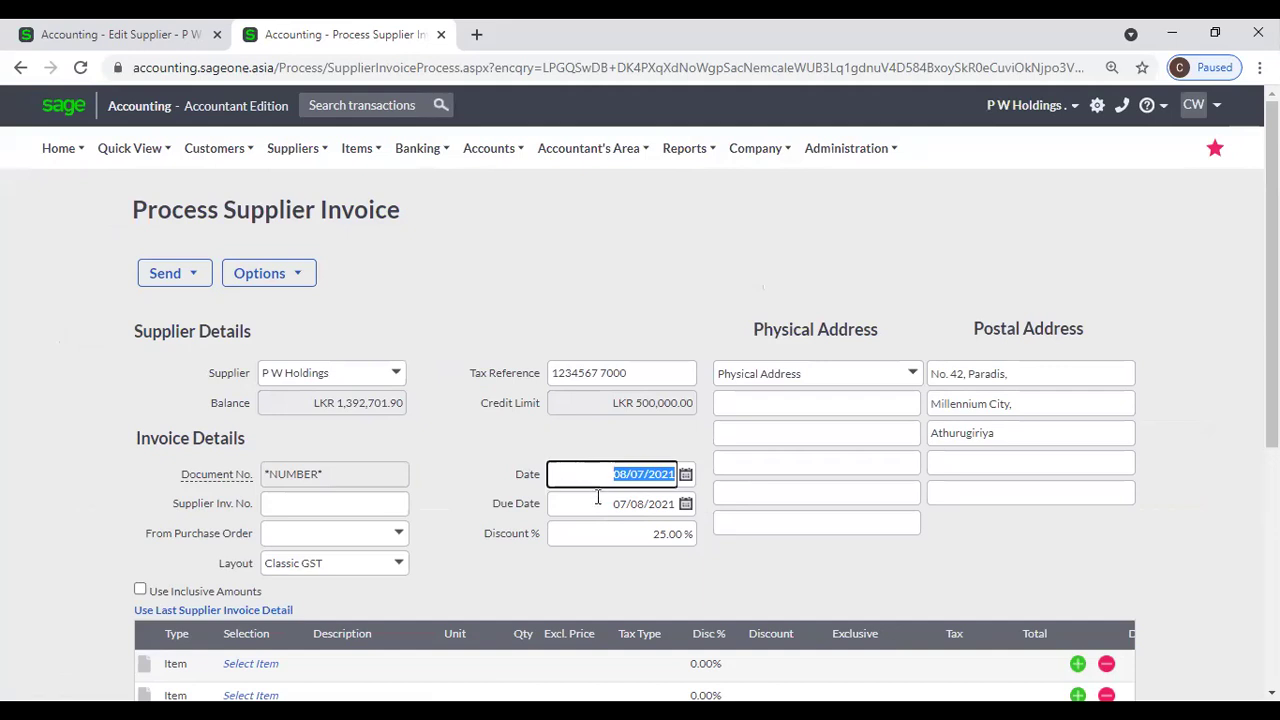
left_click(598, 497)
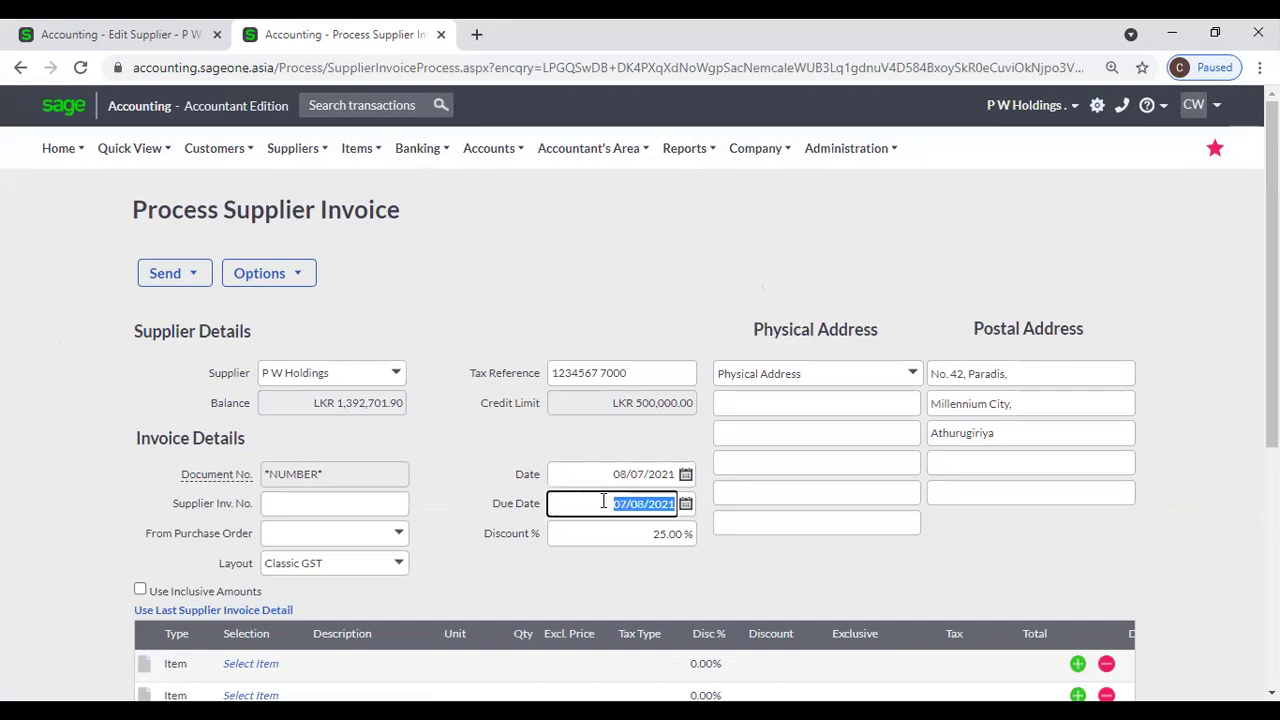
left_click(591, 442)
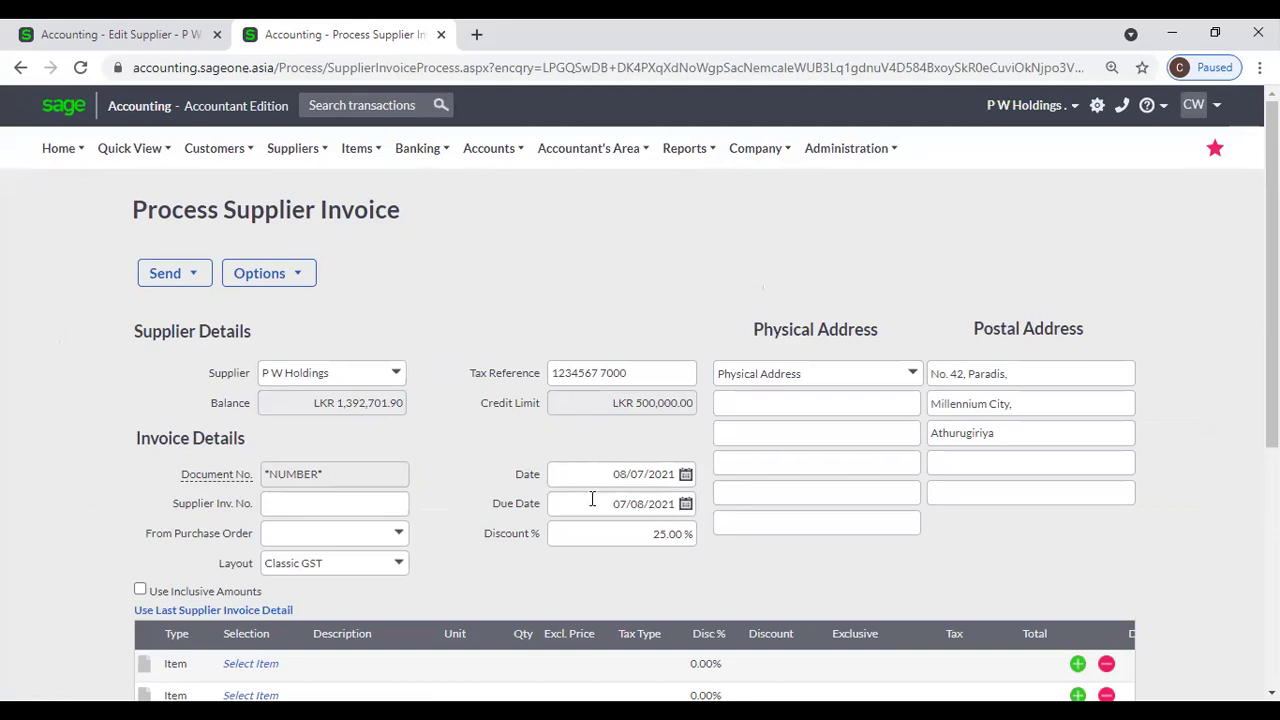
Compare the payment due days and currency in the Edit Supplier browser tab with the P W Holdings supplier invoice
left_click(123, 32)
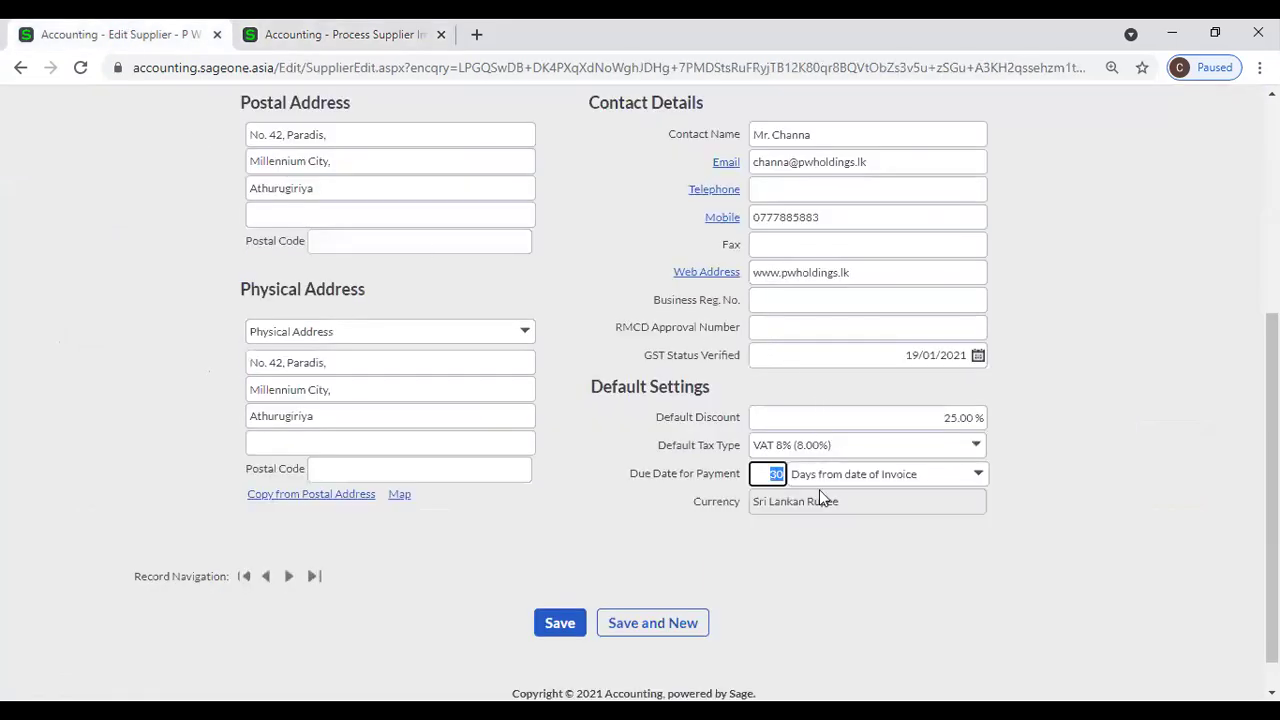
left_click(340, 34)
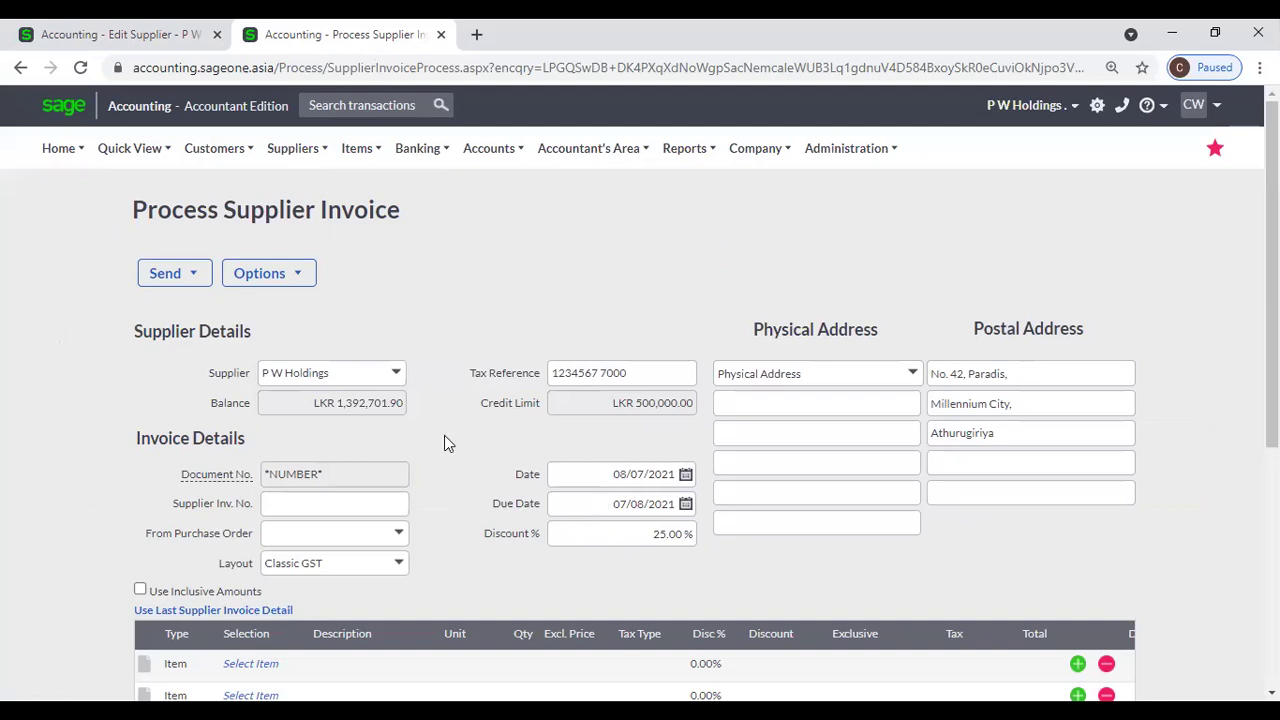
left_click(84, 40)
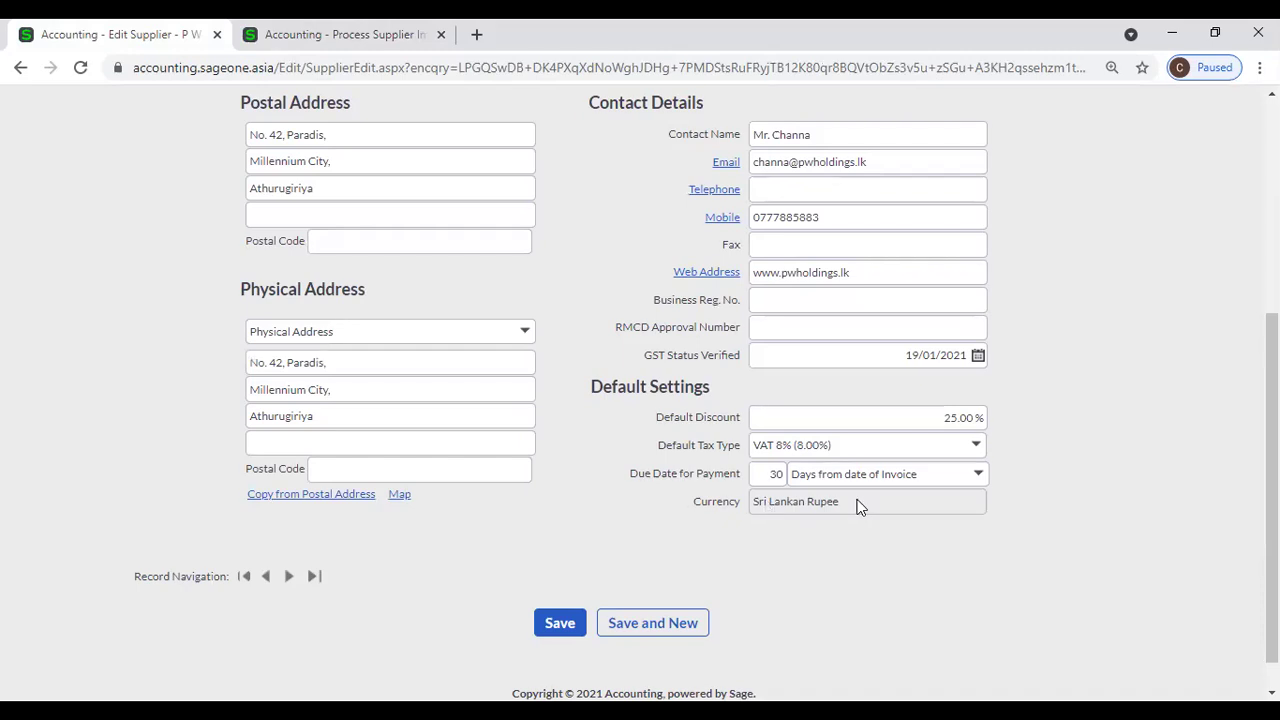
scroll(857, 505, "up", 3)
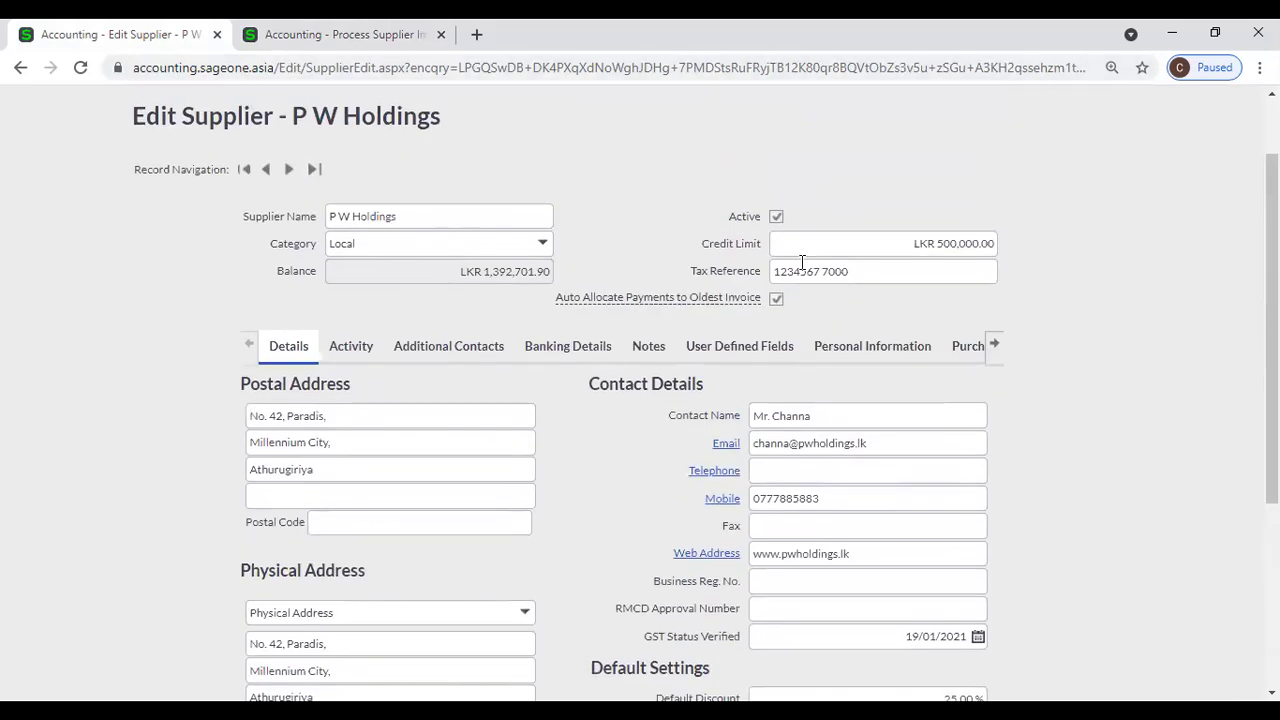
scroll(808, 300, "up", 1)
Return to the supplier invoice browser tab, abandon the unsaved invoice and open a blank new supplier record
left_click(285, 36)
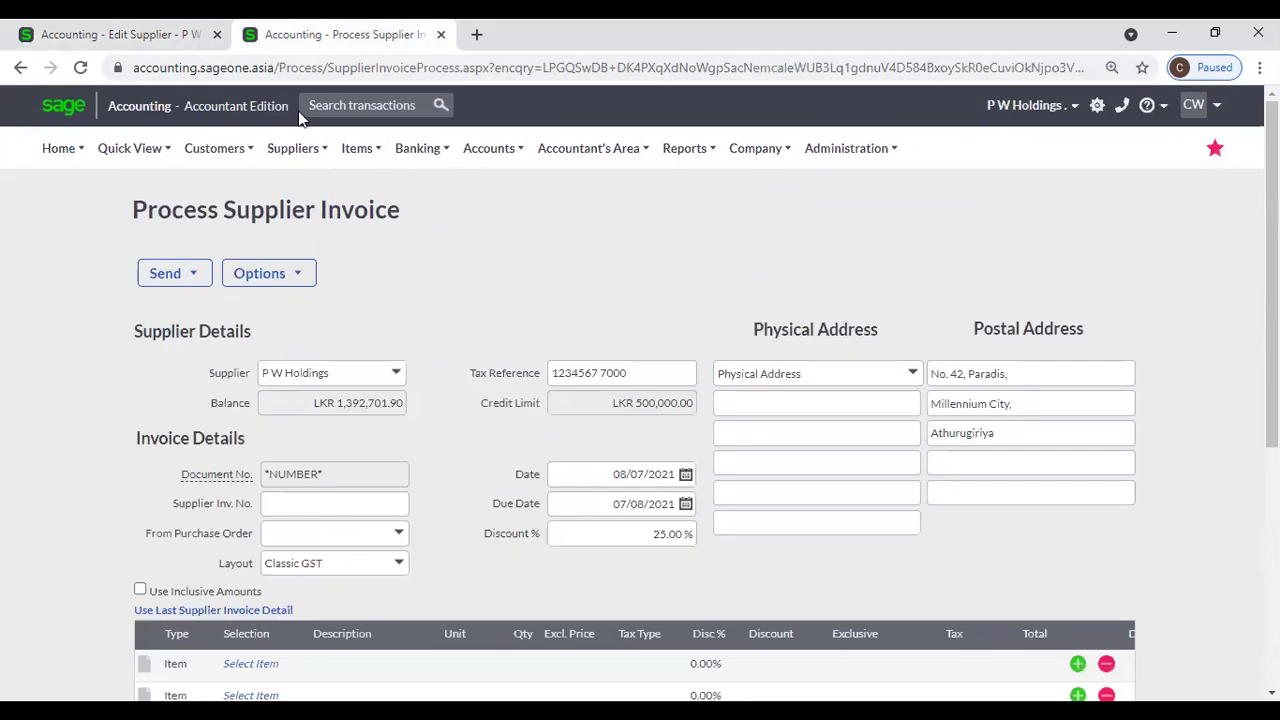
mouse_move(755, 157)
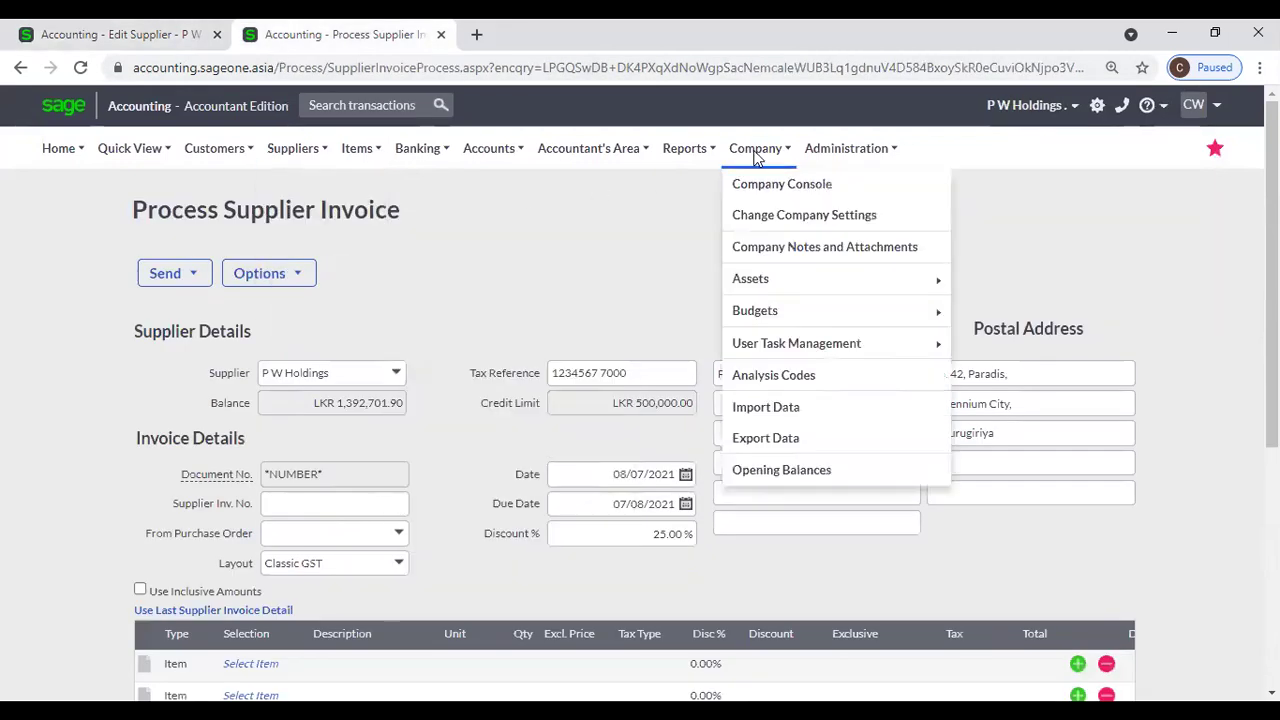
mouse_move(280, 162)
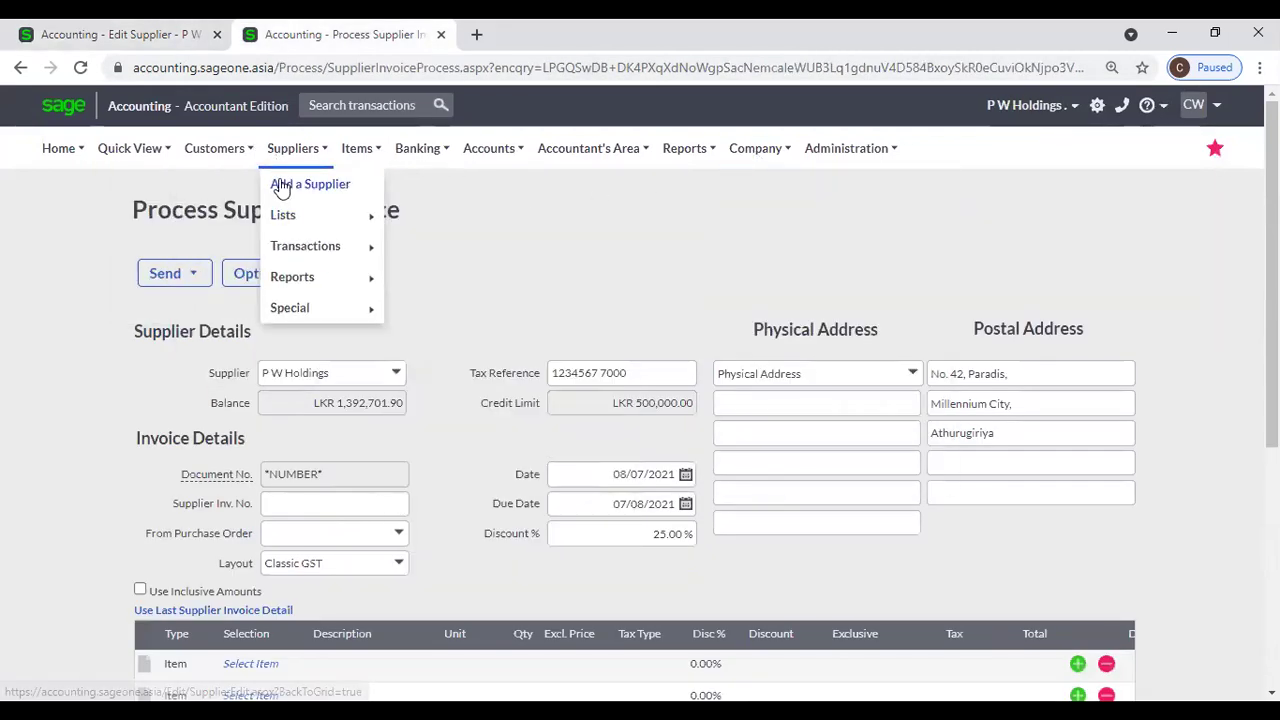
left_click(287, 184)
left_click(707, 176)
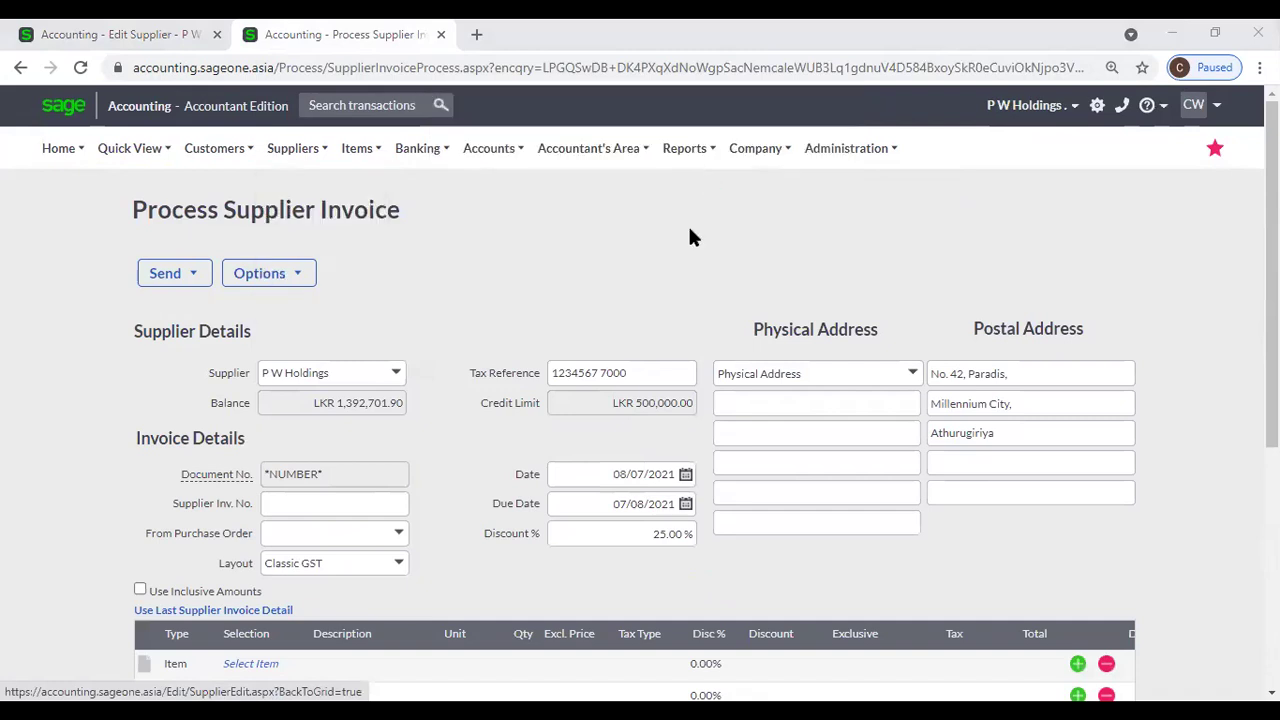
Set the new supplier's currency to Singapore Dollar in the default settings
scroll(690, 237, "down", 5)
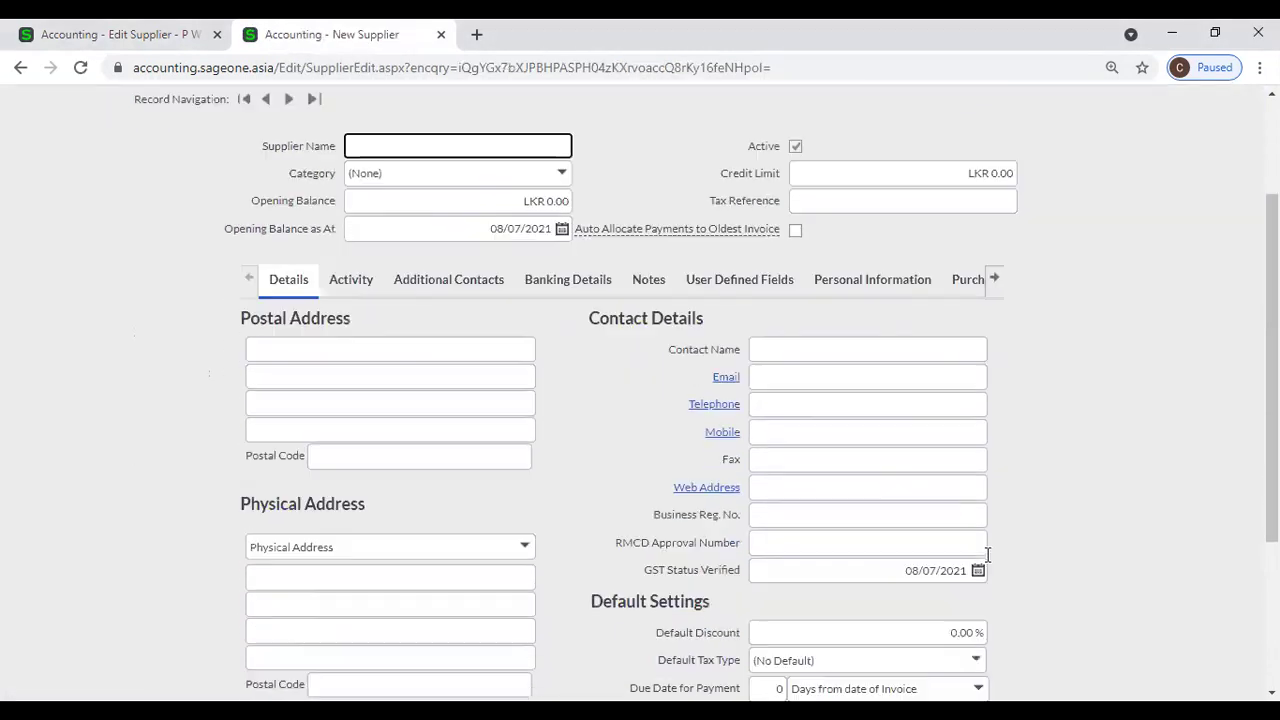
left_click(973, 480)
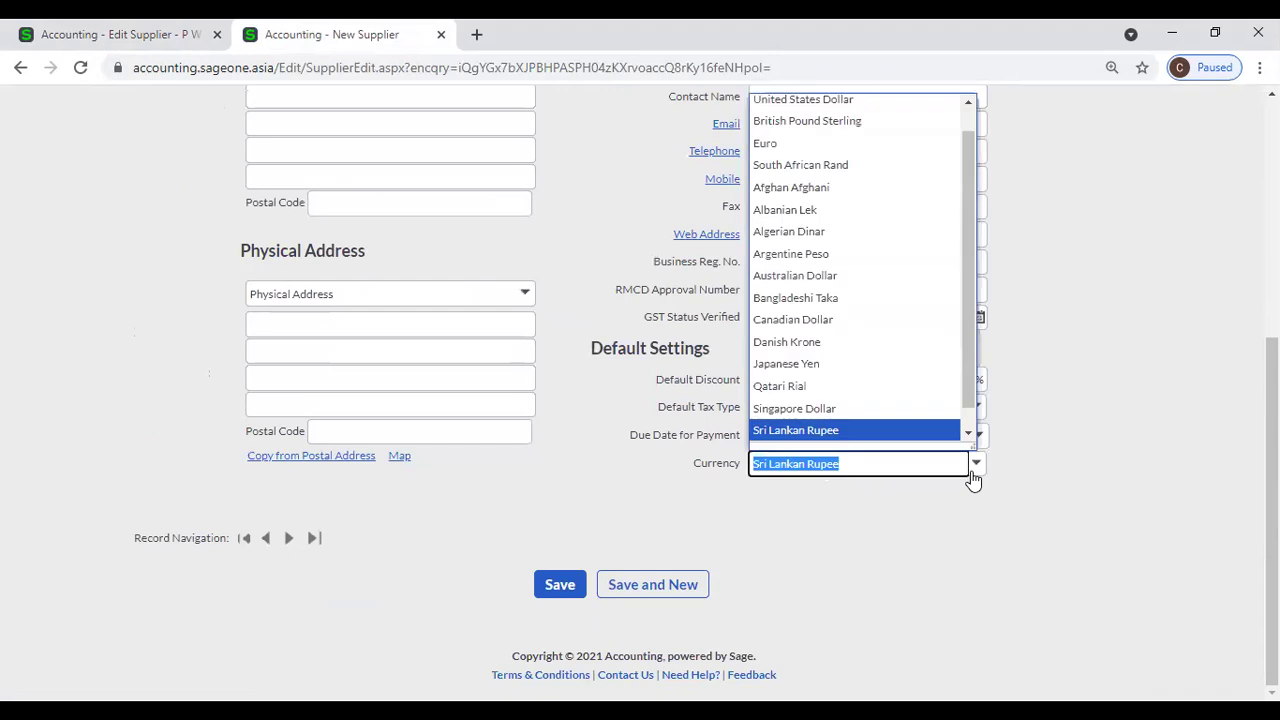
left_click(871, 409)
left_click(924, 559)
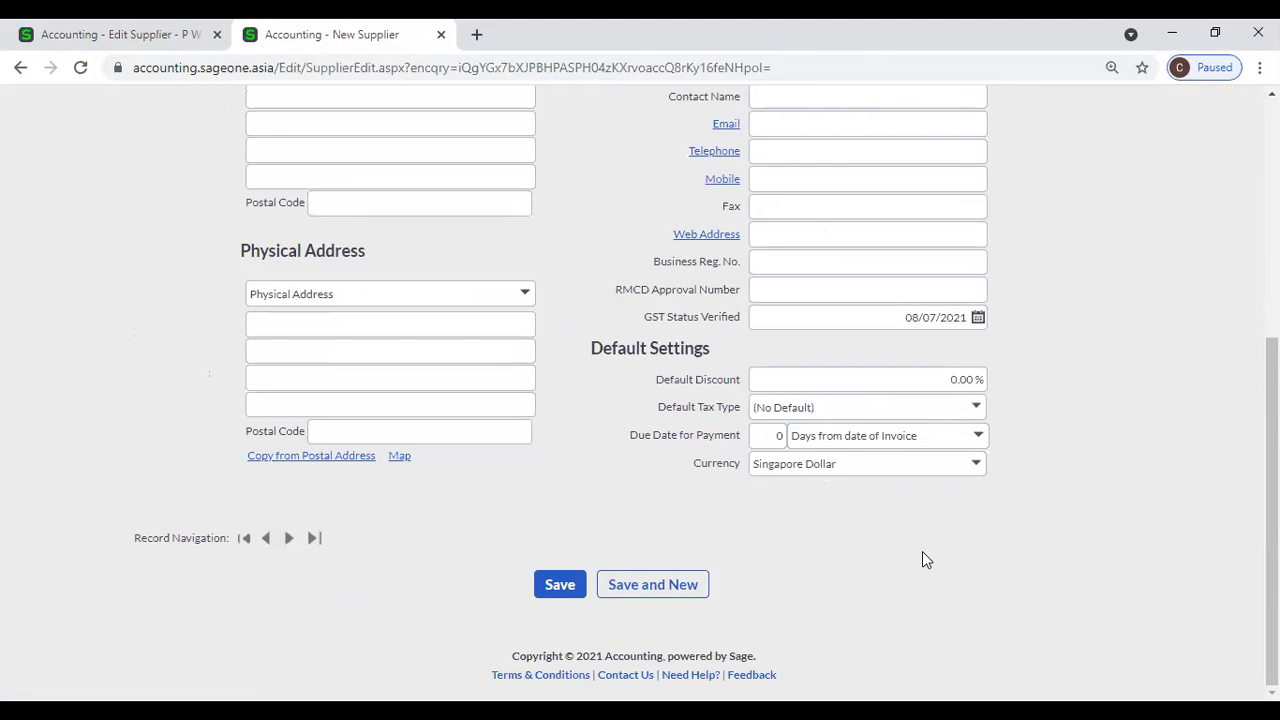
Switch to the Edit Supplier browser tab and view the activity summary for P W Holdings
scroll(923, 552, "up", 1)
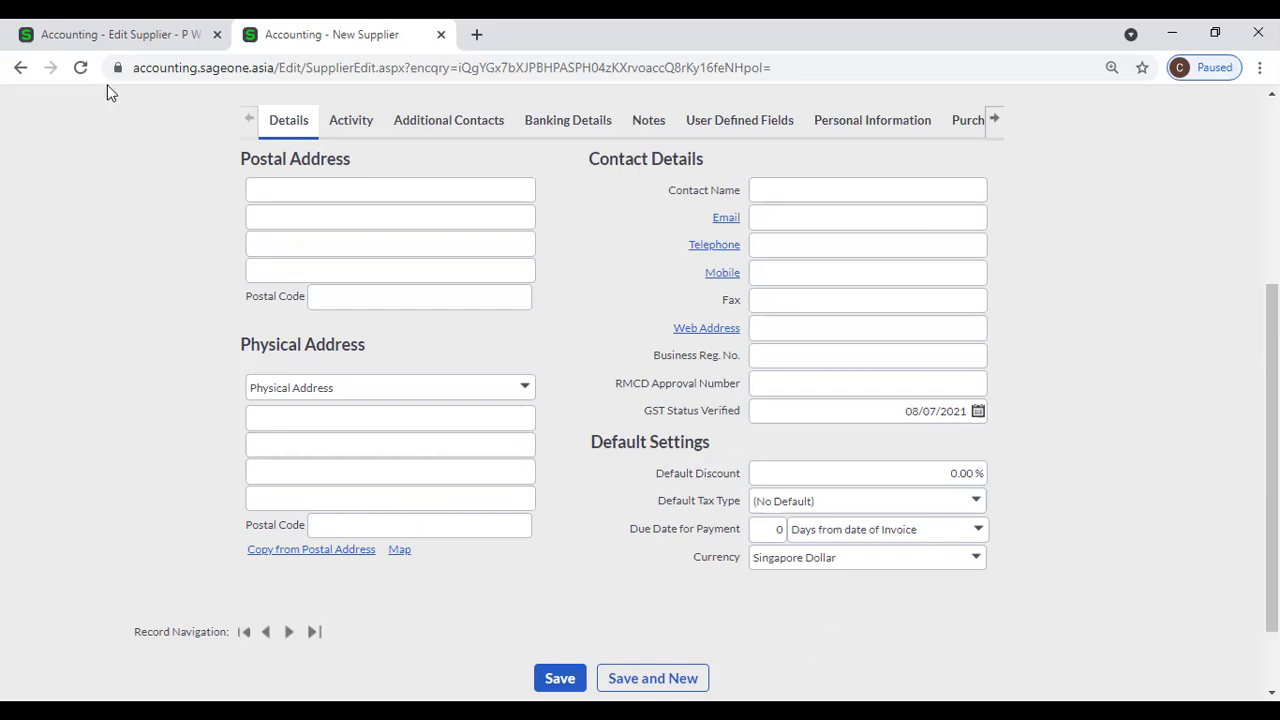
left_click(82, 35)
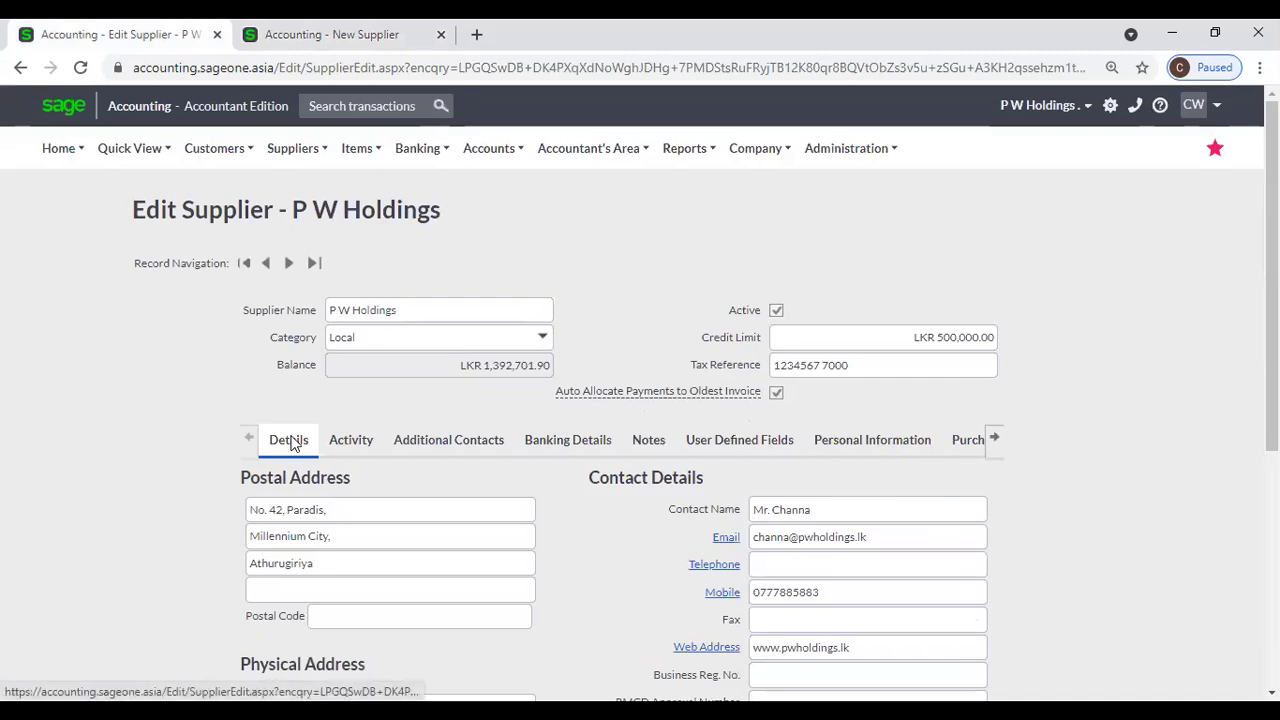
scroll(394, 408, "down", 1)
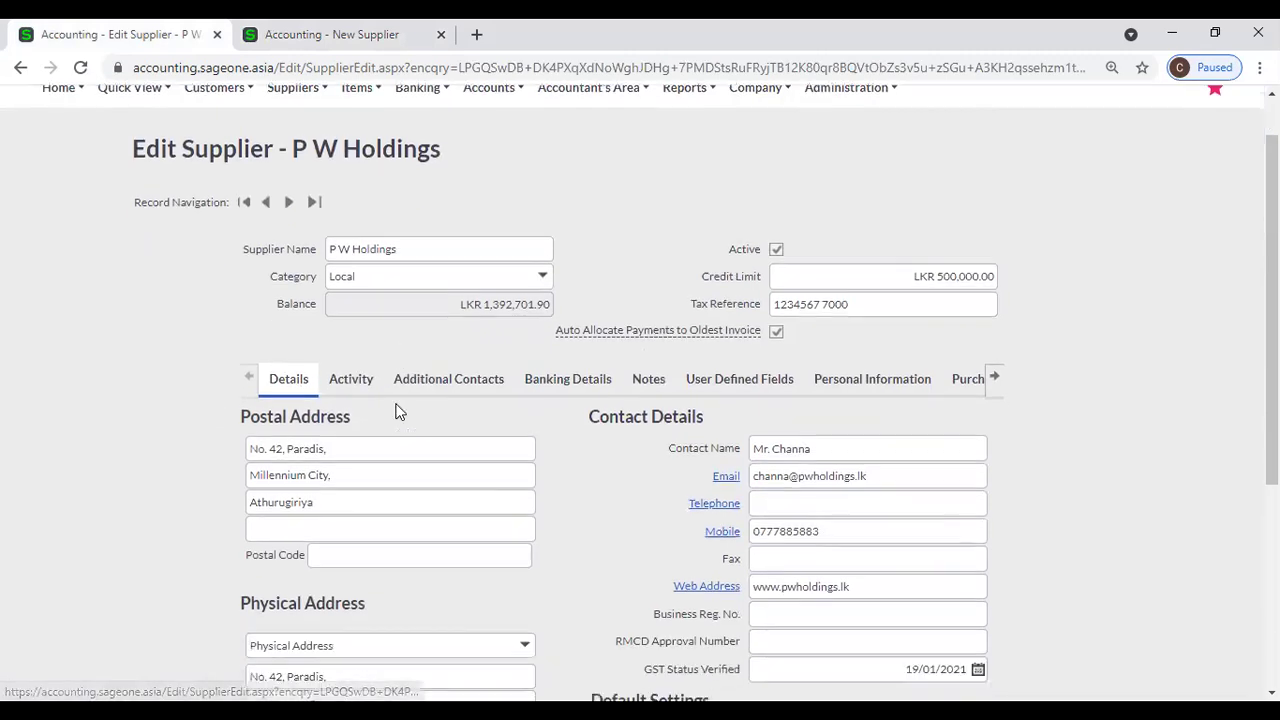
left_click(356, 369)
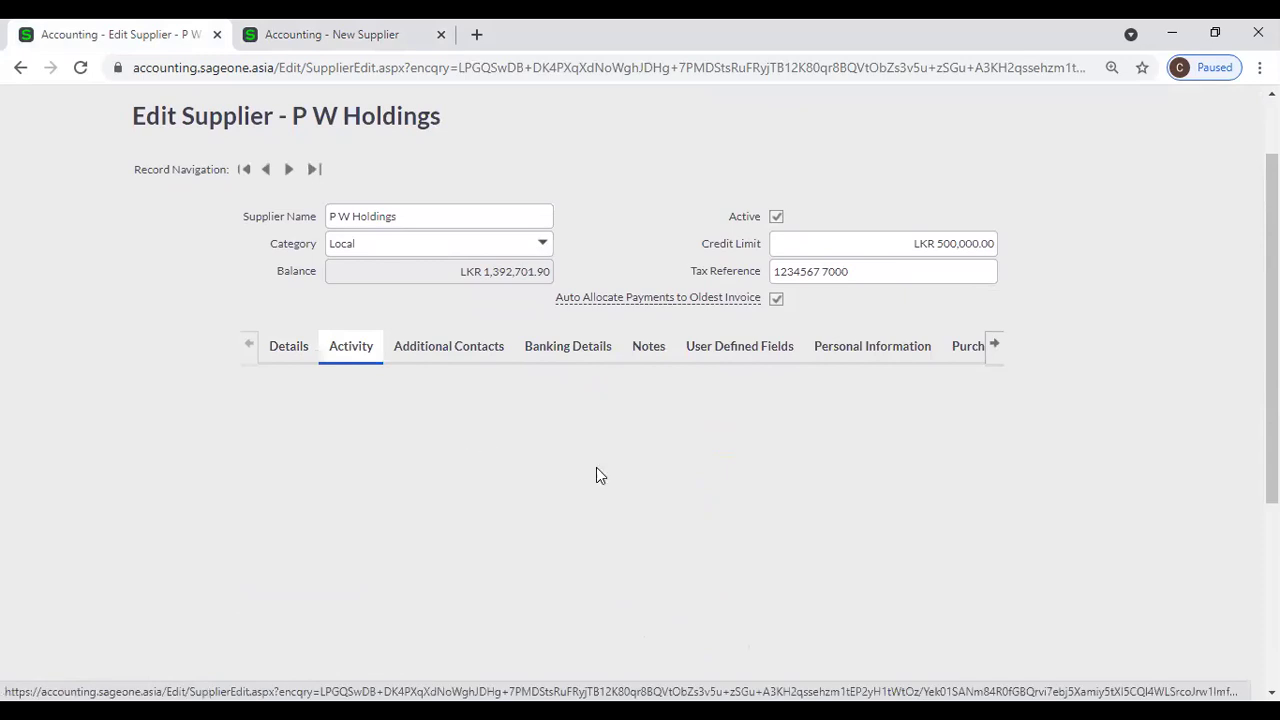
scroll(573, 441, "down", 2)
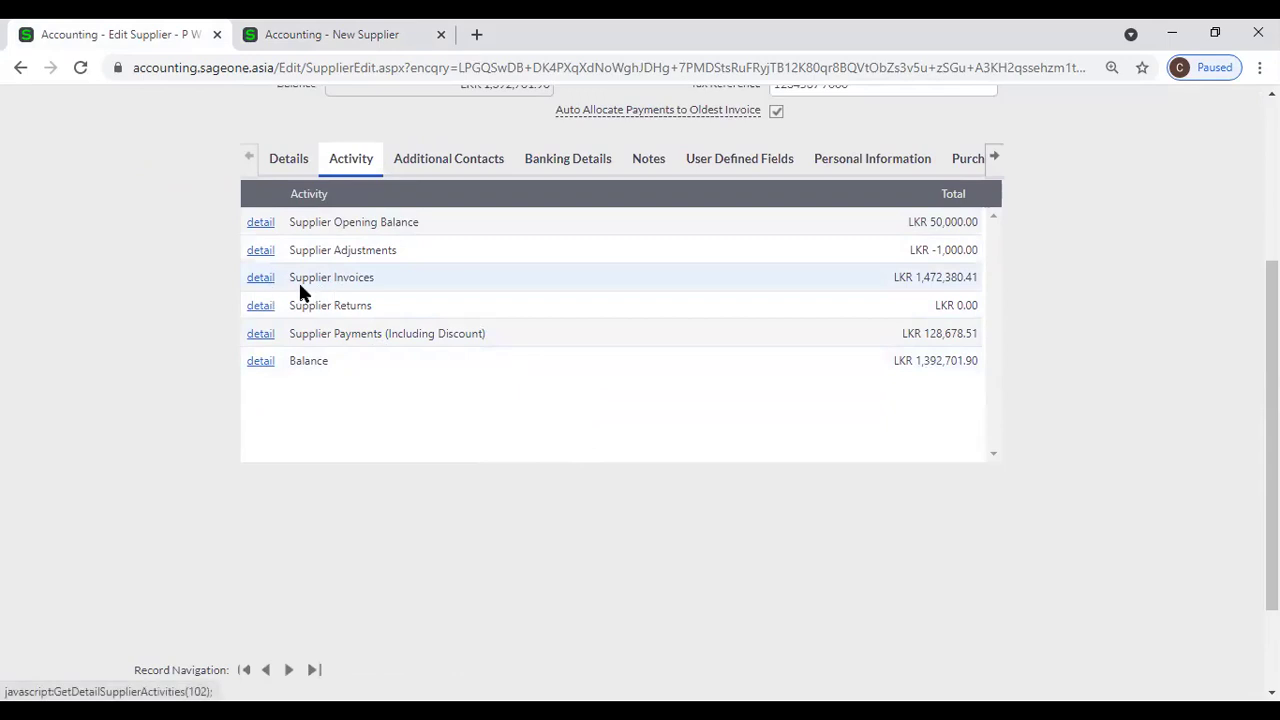
Drill down from the Supplier Invoices activity to the most recent P W Holdings invoice, and return to the supplier's activity summary
left_click(260, 285)
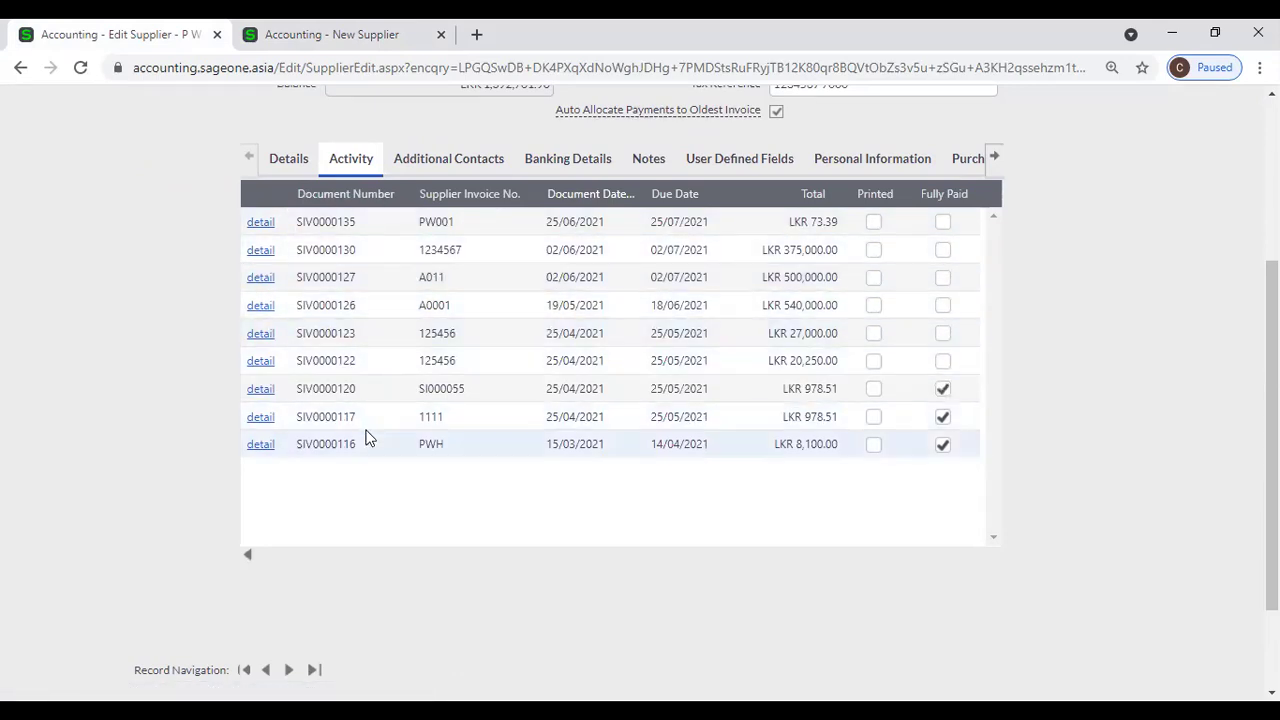
left_click(260, 222)
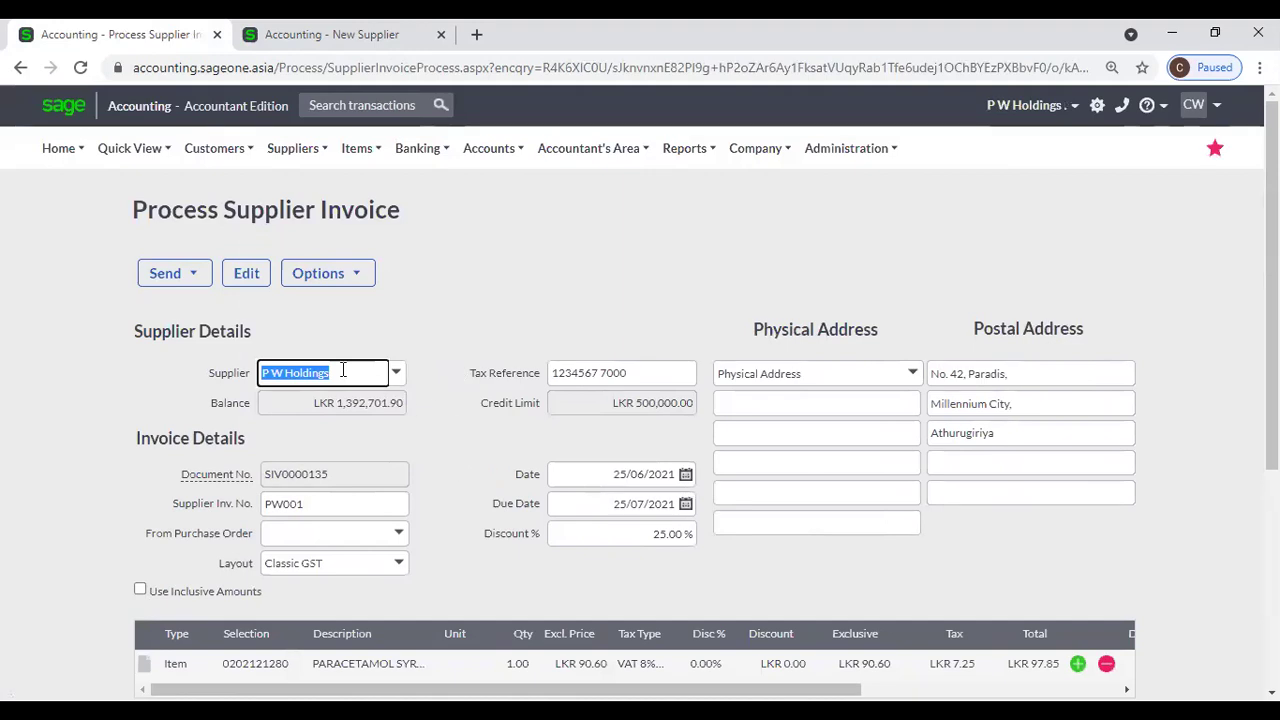
left_click(20, 70)
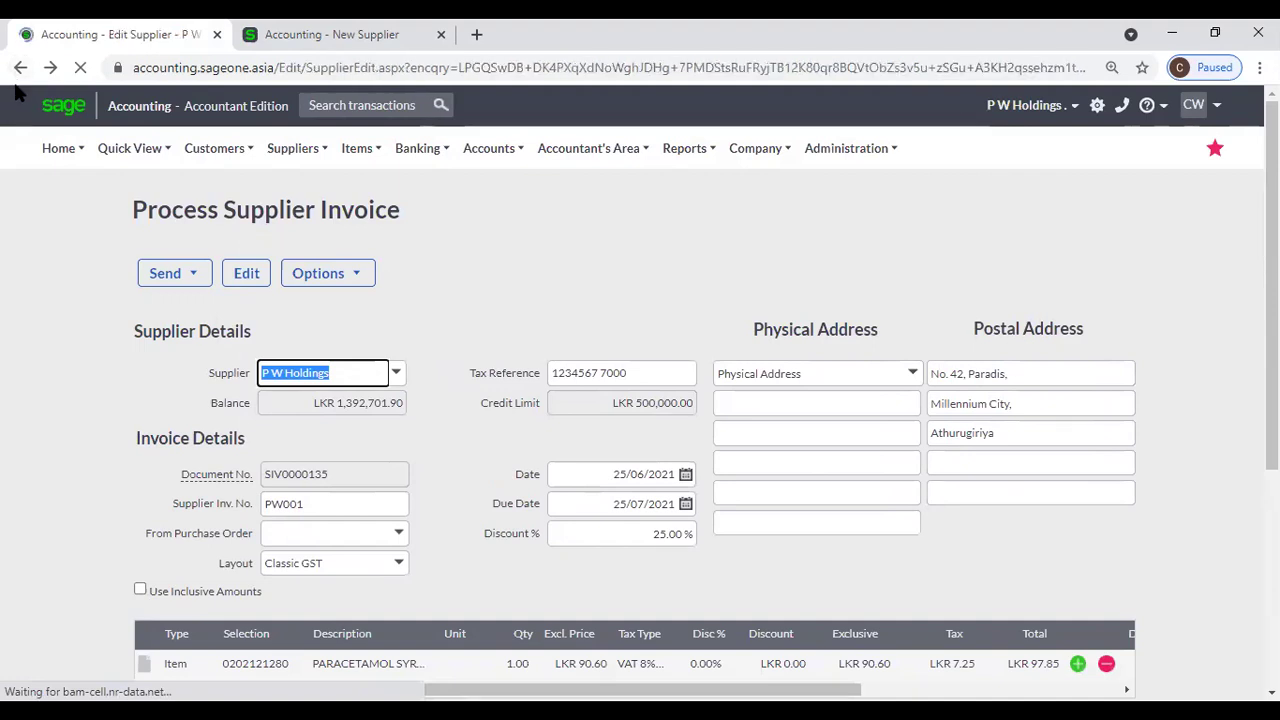
left_click(18, 69)
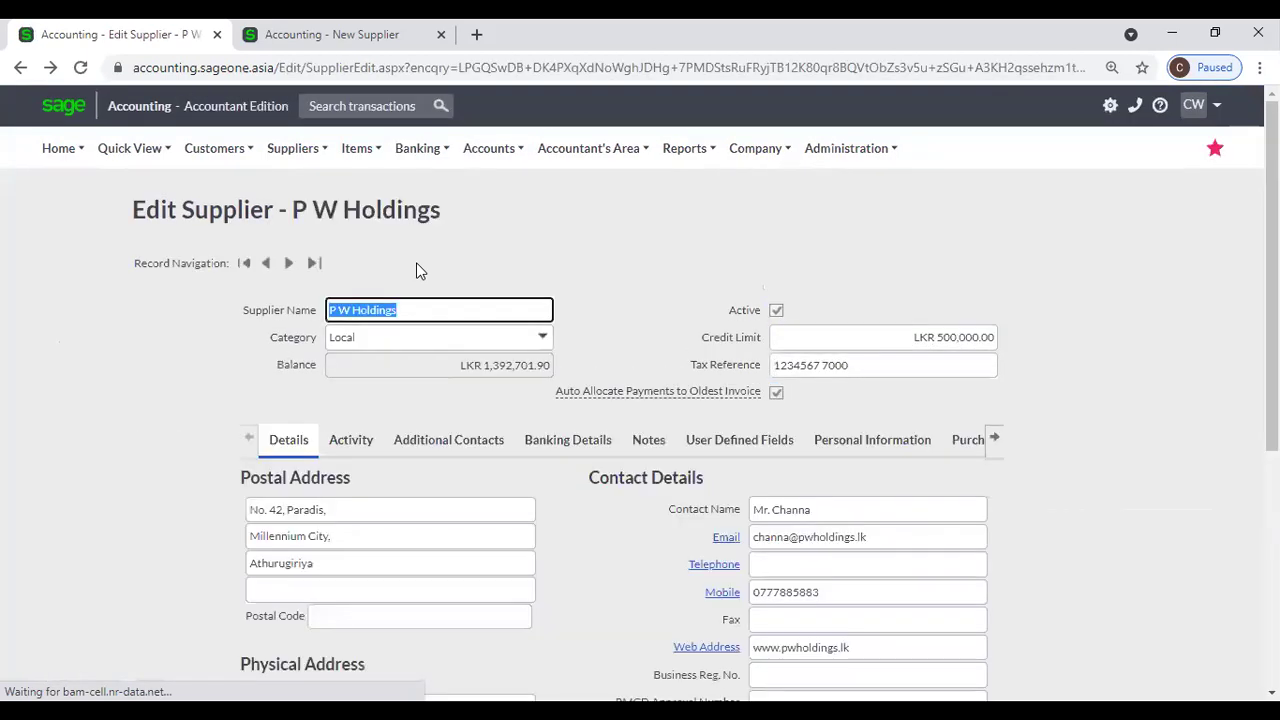
scroll(598, 301, "down", 1)
left_click(355, 358)
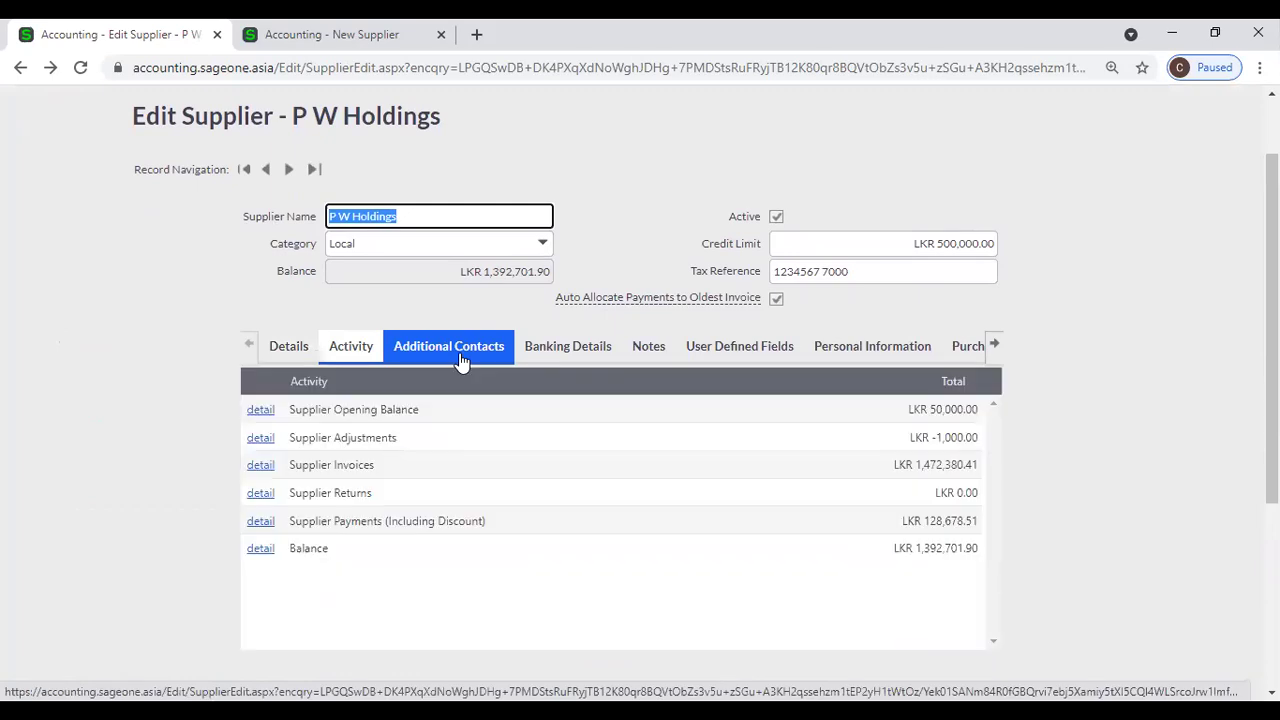
Go through the additional contact fields from contact name to email for P W Holdings and add a second blank contact line
left_click(461, 358)
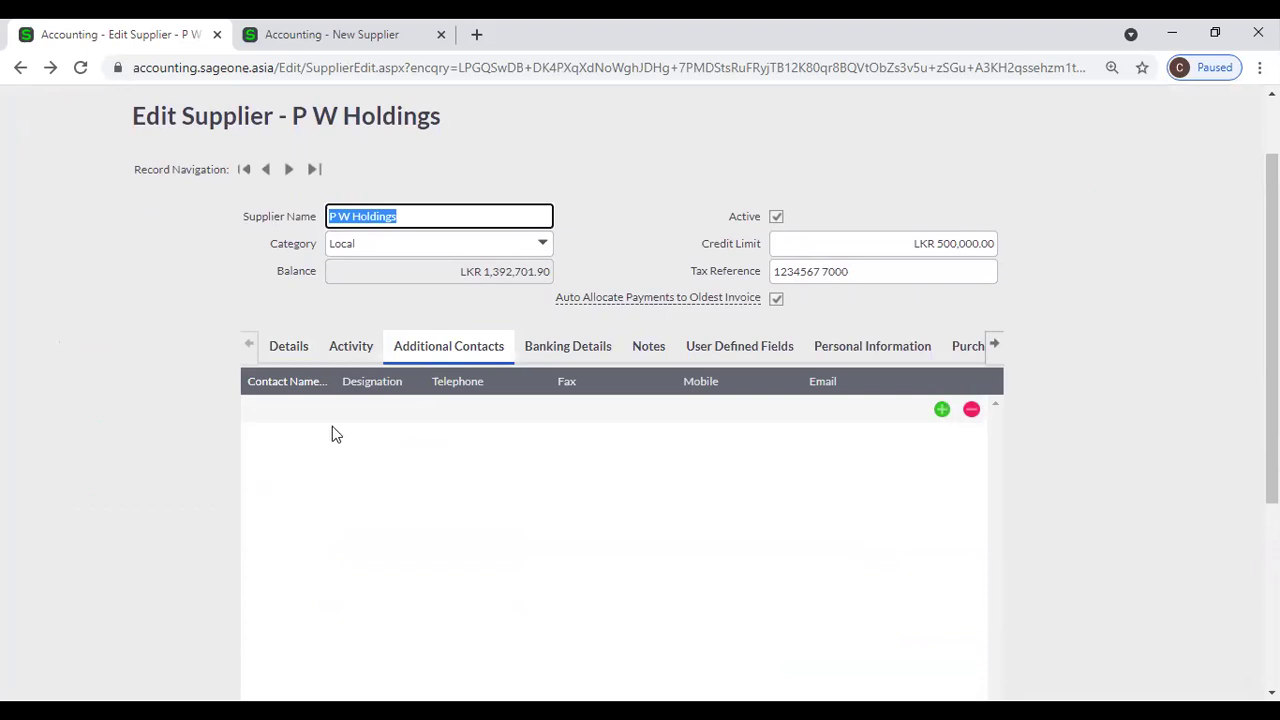
left_click(302, 407)
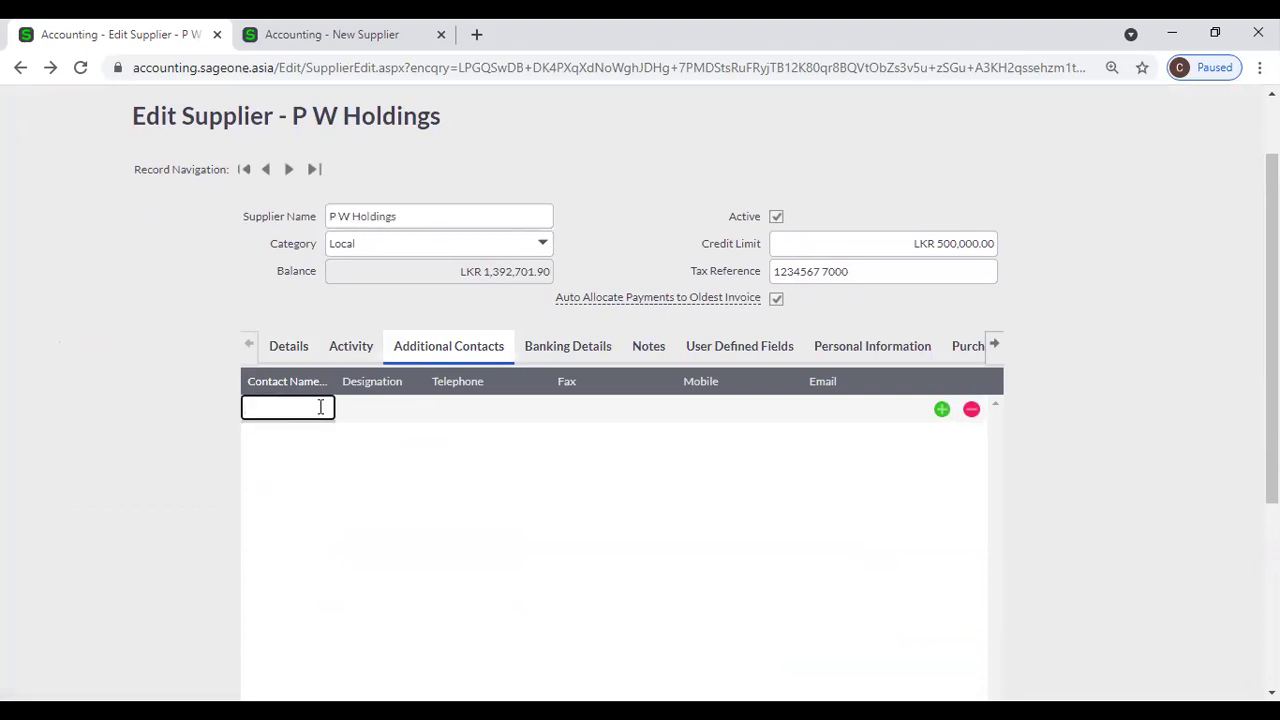
left_click(365, 405)
left_click(480, 411)
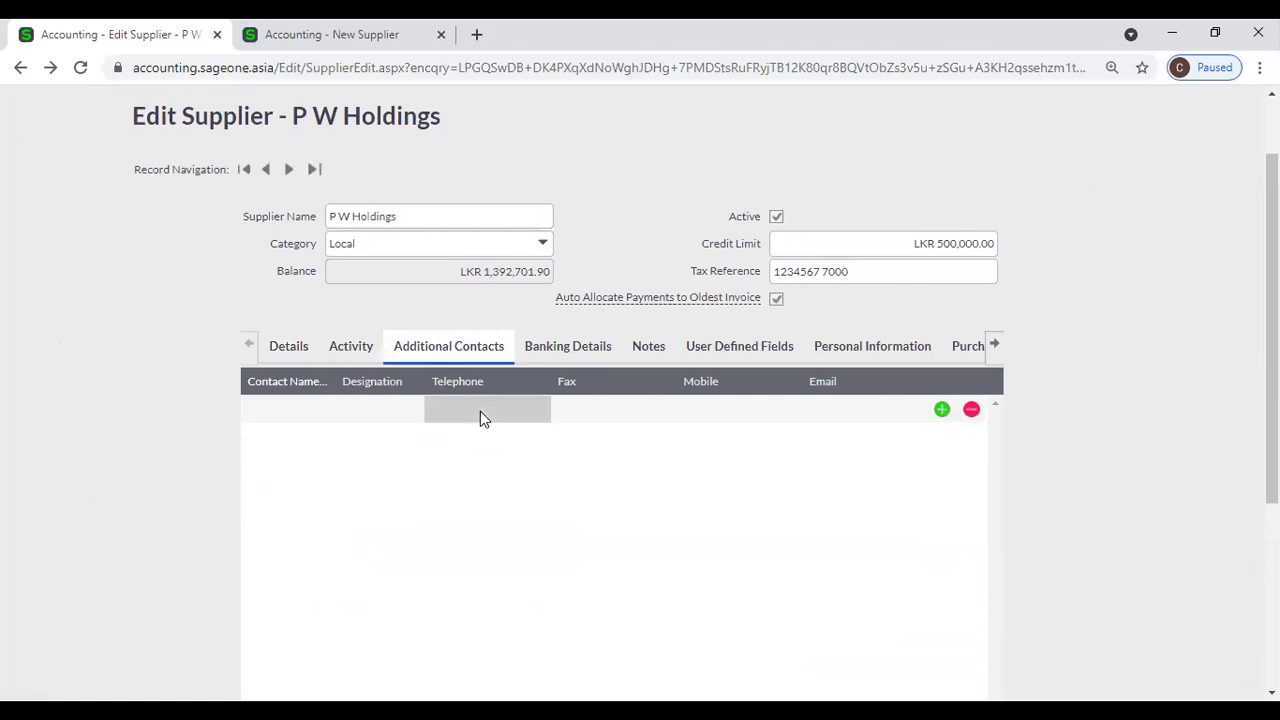
left_click(579, 407)
left_click(742, 410)
left_click(845, 410)
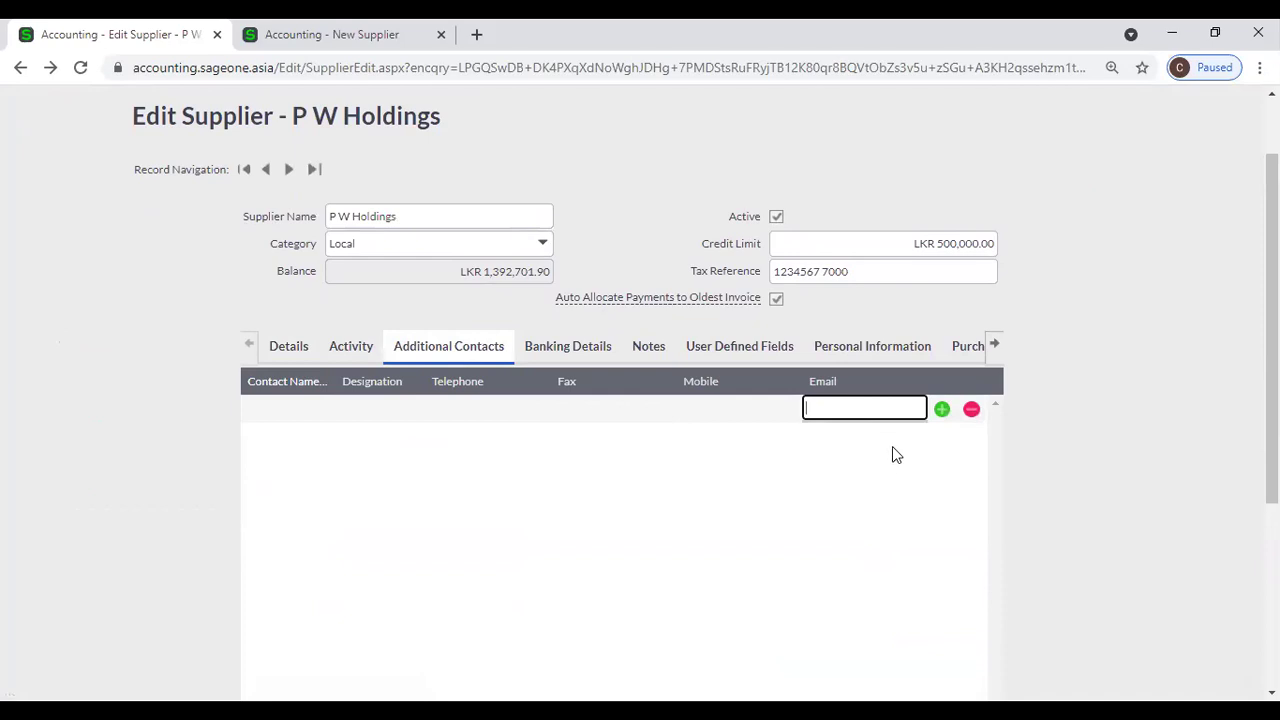
left_click(943, 419)
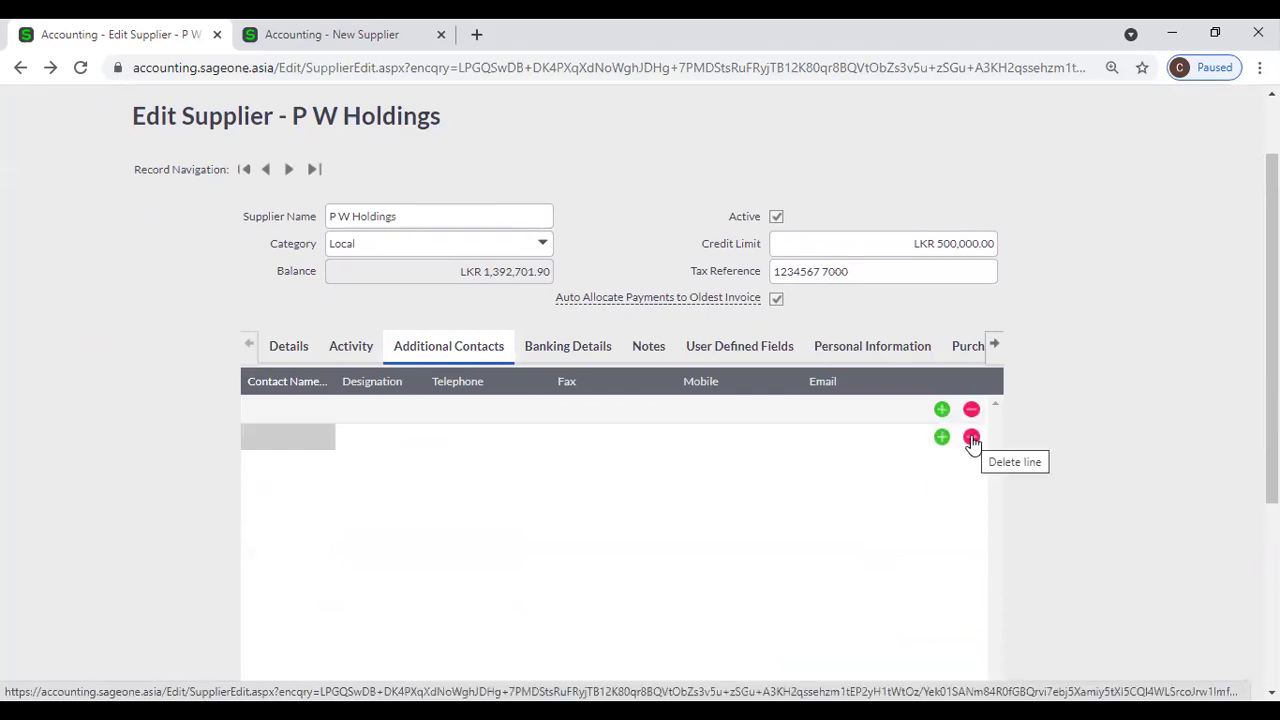
Delete the second blank contact line from the additional contacts of P W Holdings
left_click(971, 437)
scroll(658, 480, "down", 2)
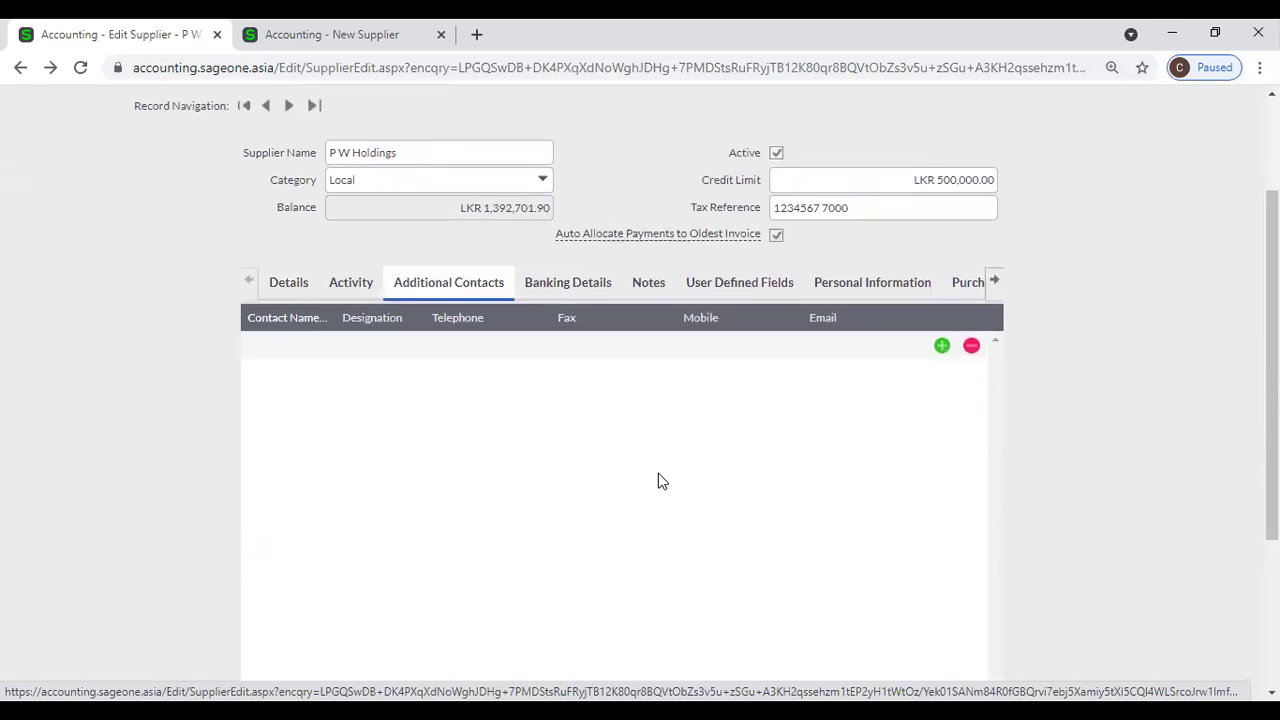
scroll(658, 481, "down", 1)
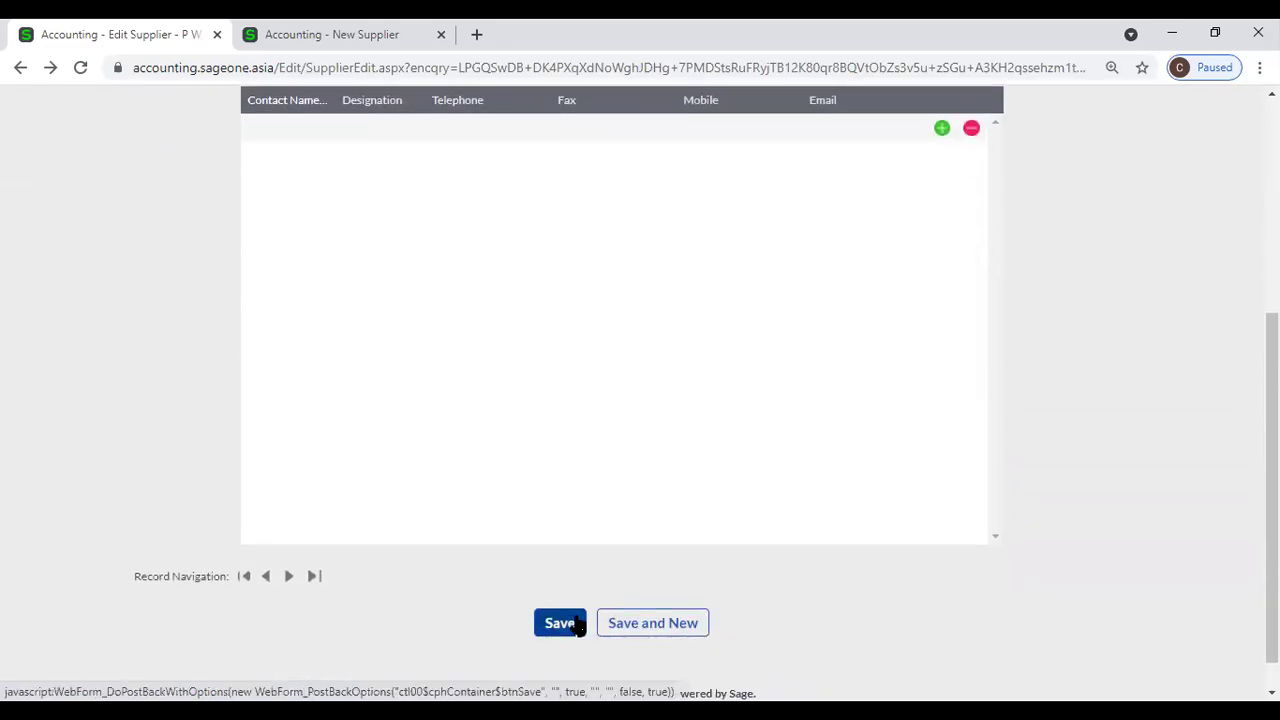
scroll(581, 493, "up", 3)
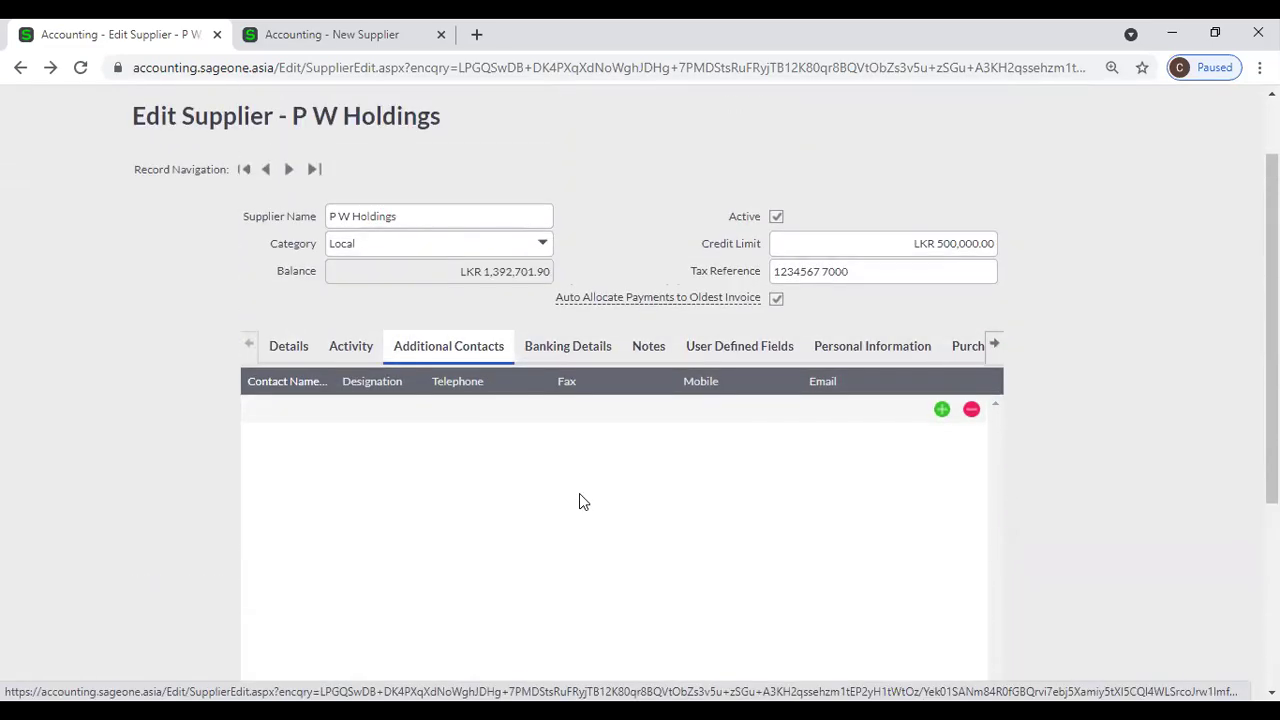
View the supplier banking details fields of P W Holdings, including the available account types, without choosing one
left_click(541, 355)
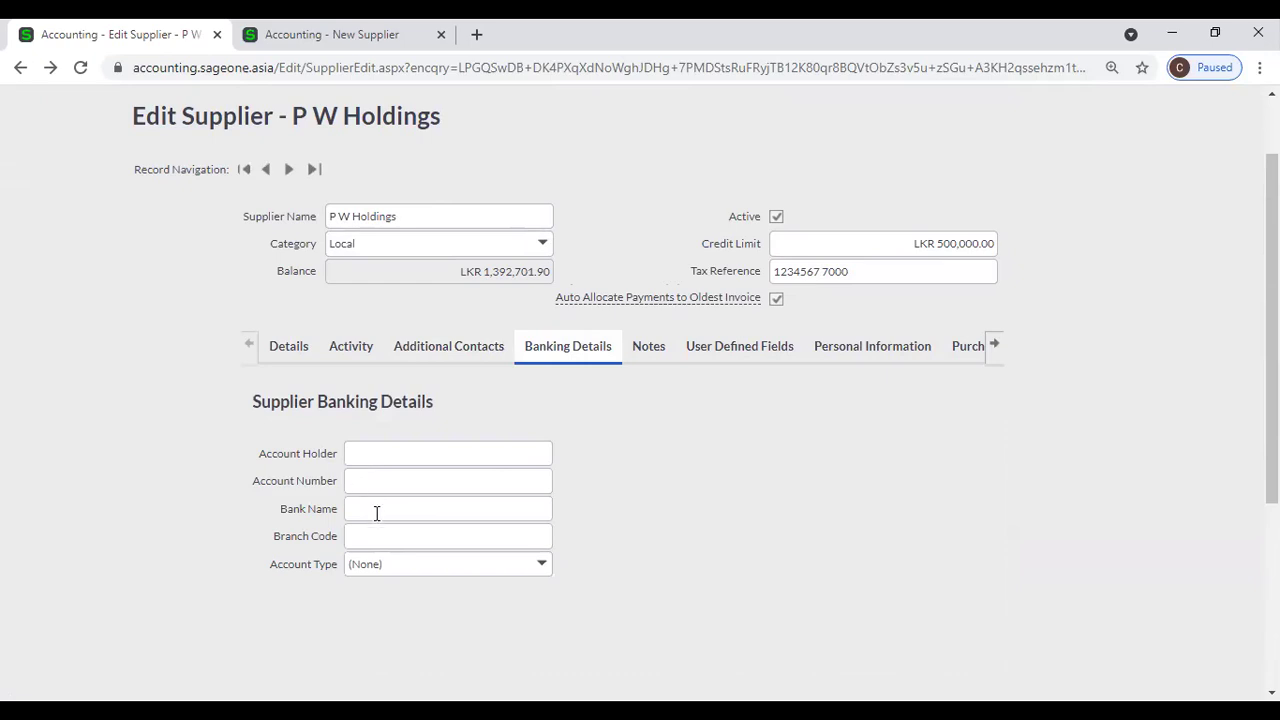
left_click(535, 564)
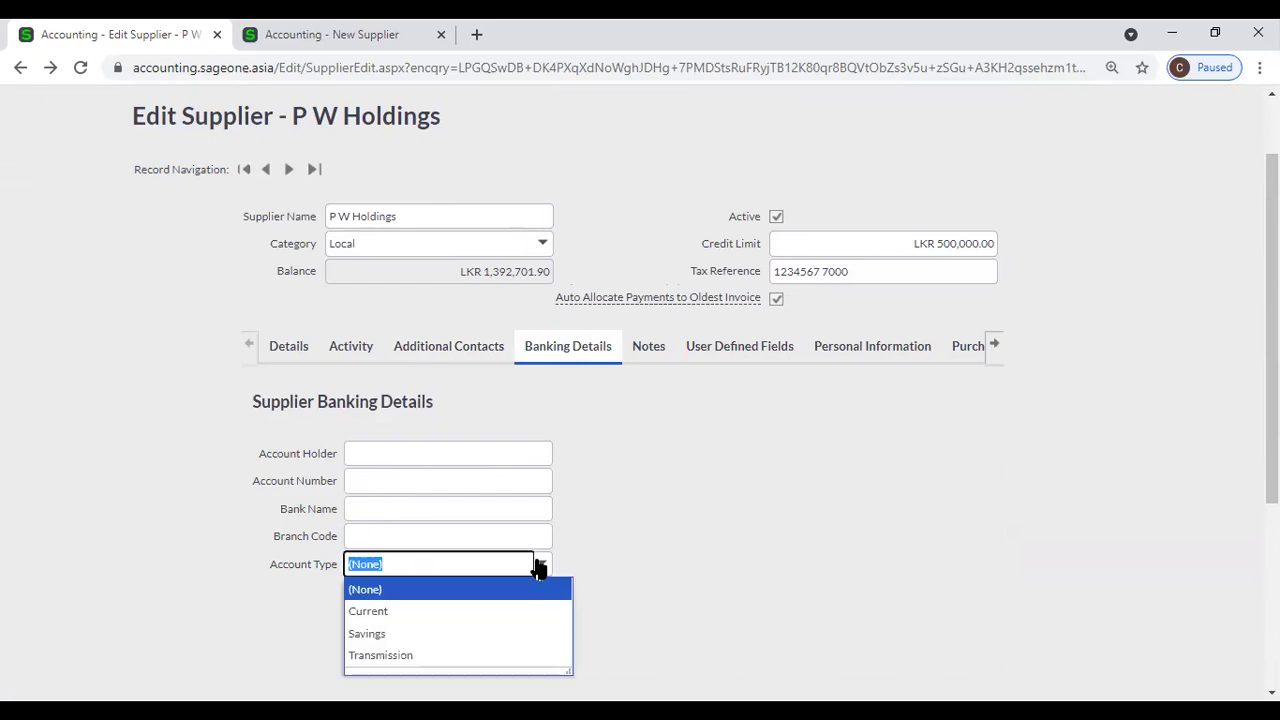
left_click(772, 524)
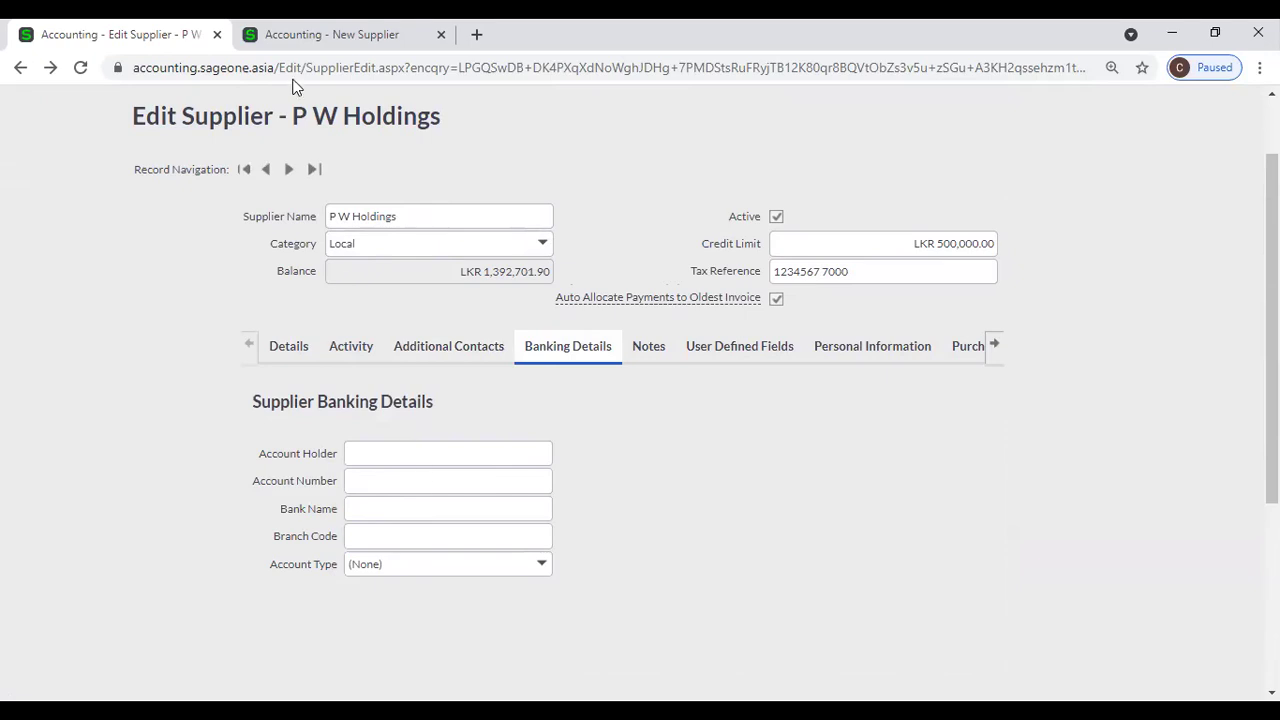
Switch to the New Supplier browser tab, go to Control User Access and open the permissions of the last user with access to P W Holdings
left_click(298, 42)
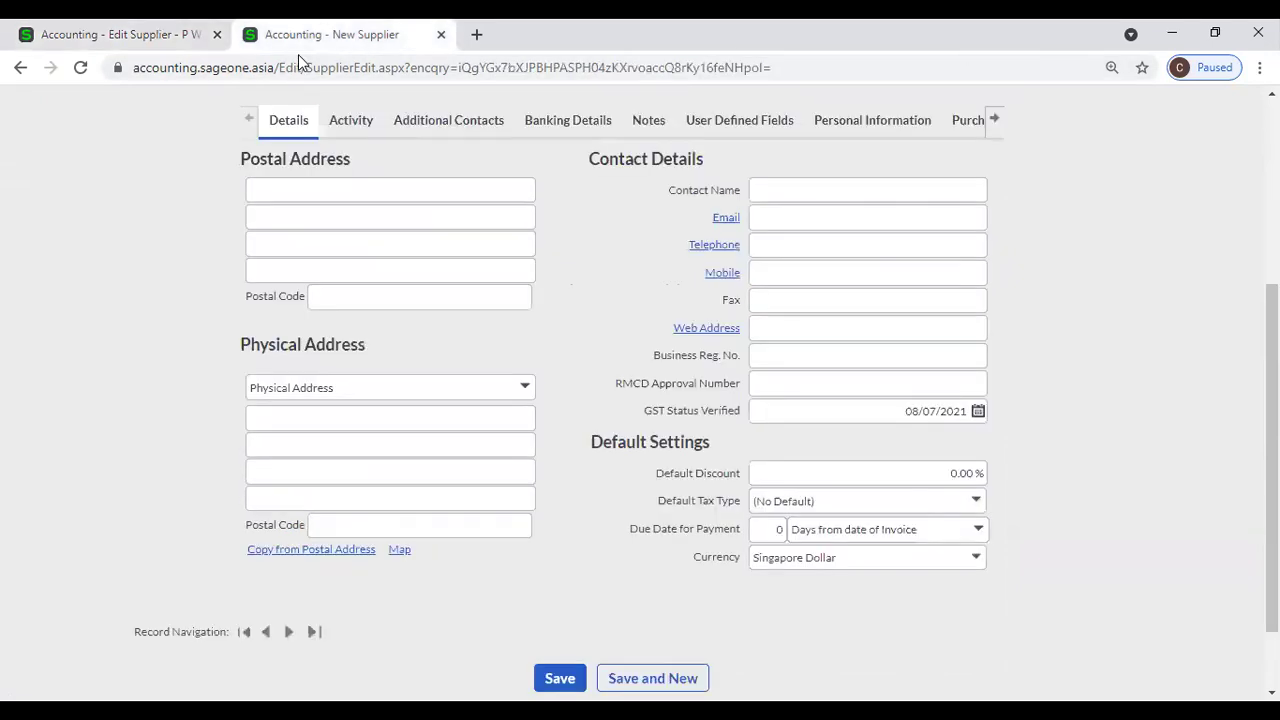
right_click(312, 34)
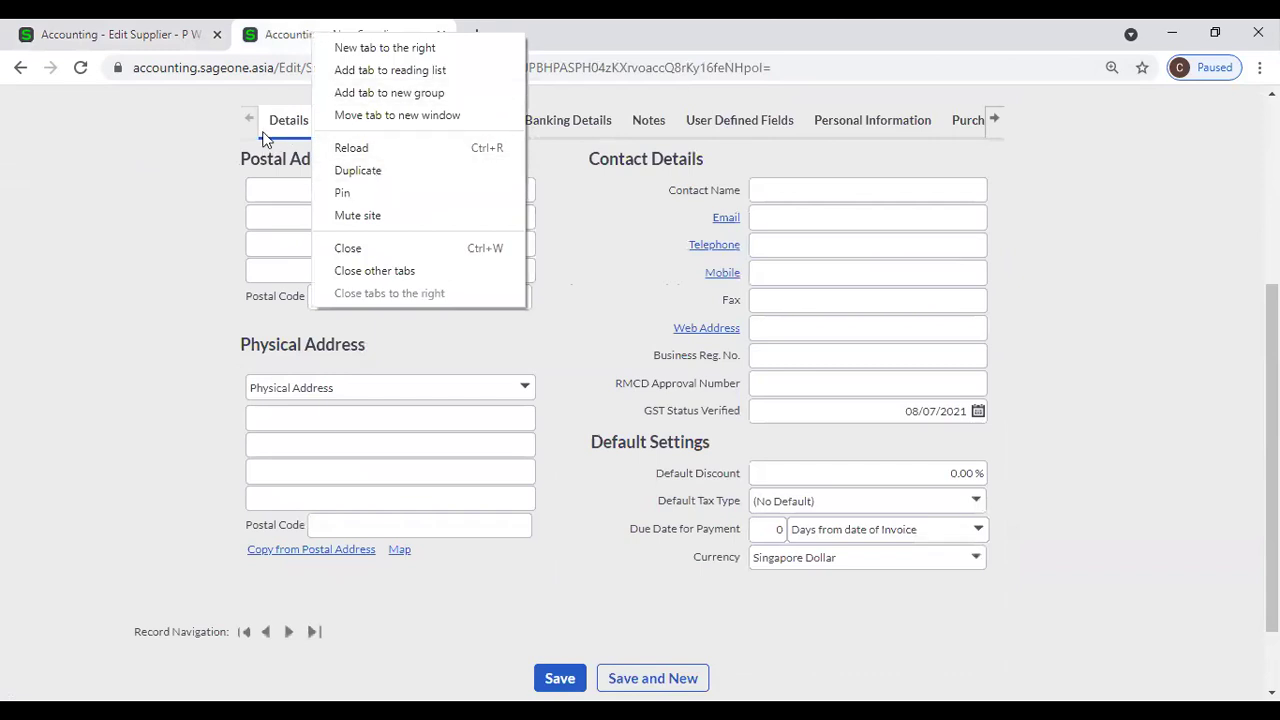
left_click(165, 165)
scroll(165, 165, "up", 3)
mouse_move(316, 114)
mouse_move(830, 115)
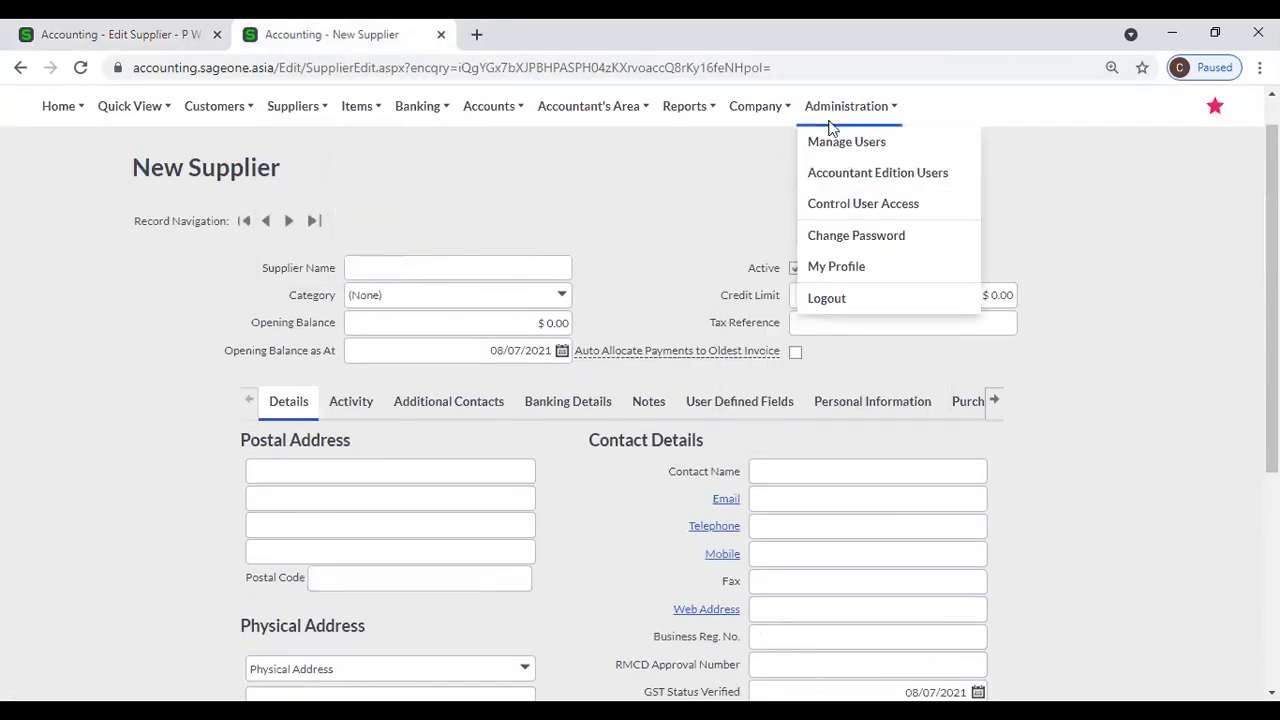
left_click(843, 208)
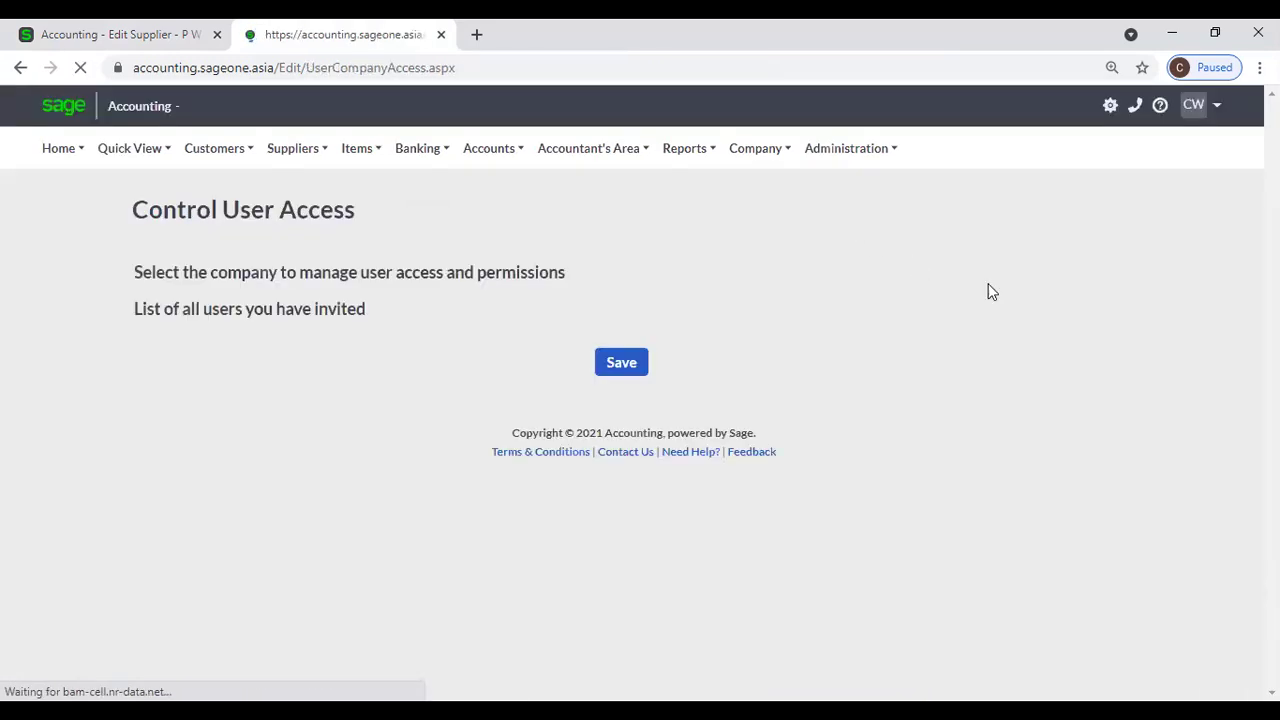
scroll(1015, 295, "down", 2)
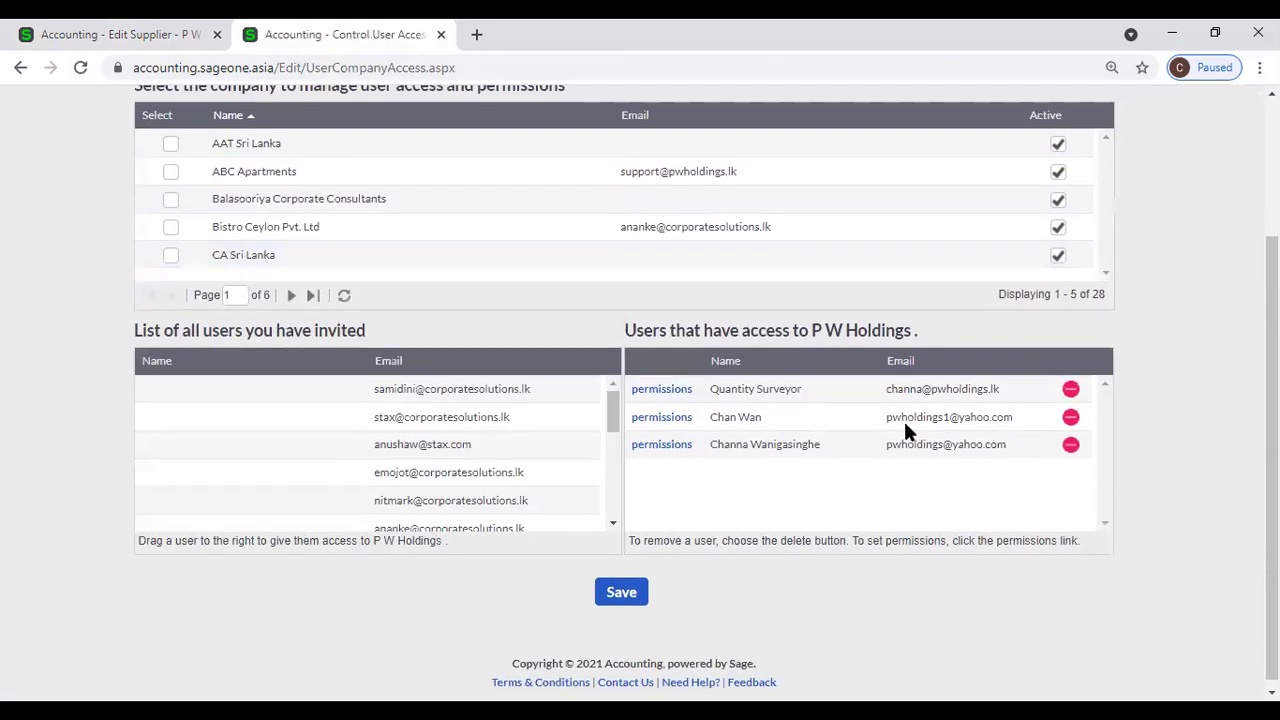
left_click(676, 447)
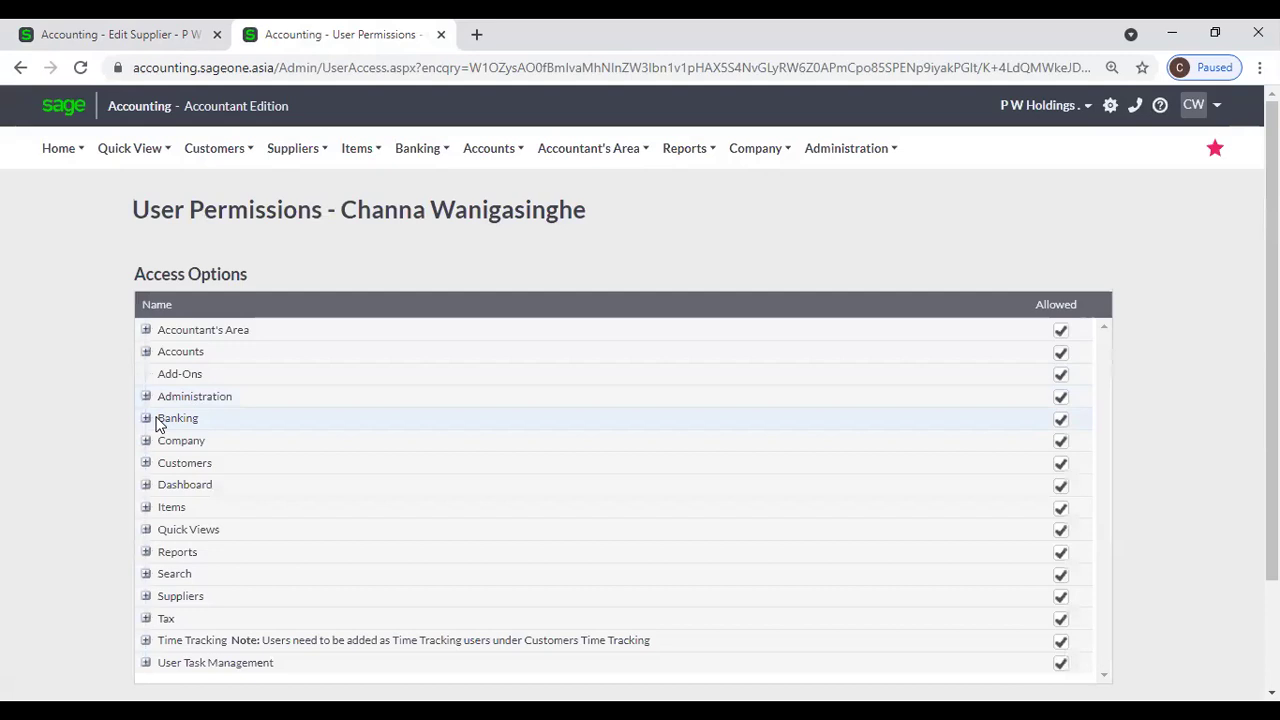
Expand the Suppliers and Banking access options and examine the permissions for adding, editing and viewing supplier banking details
left_click(146, 597)
scroll(457, 510, "down", 2)
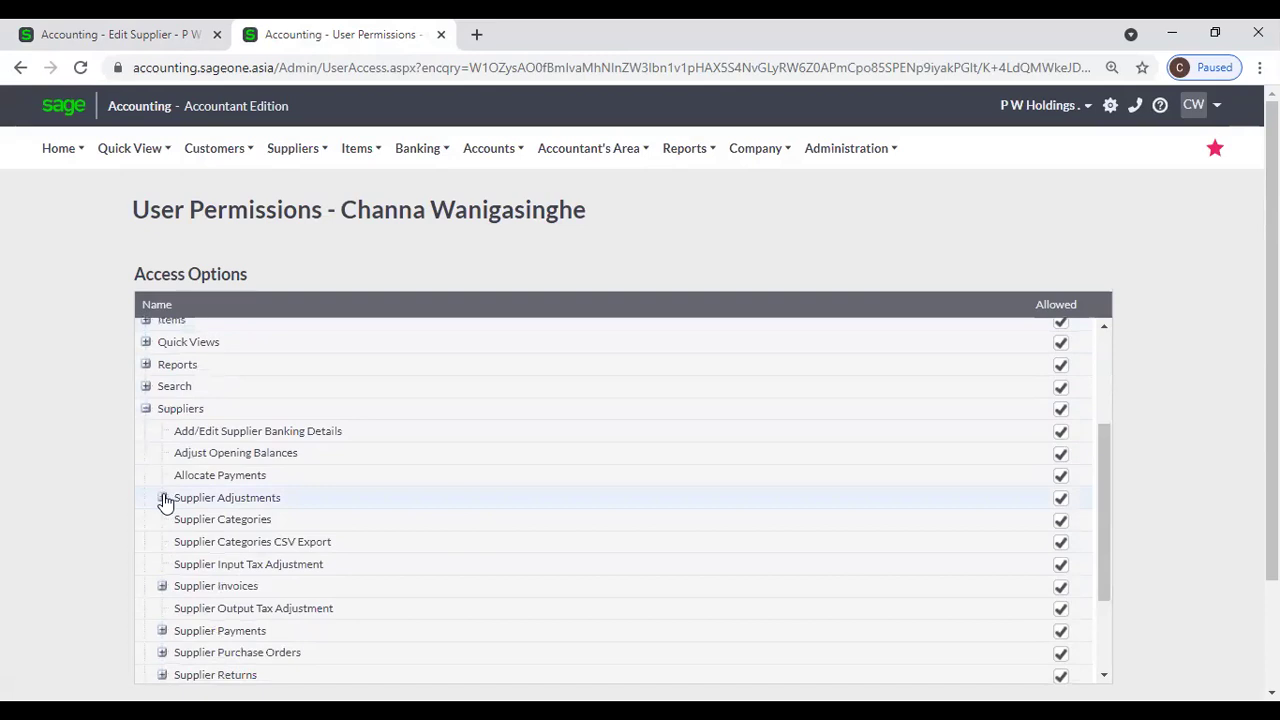
scroll(228, 434, "up", 2)
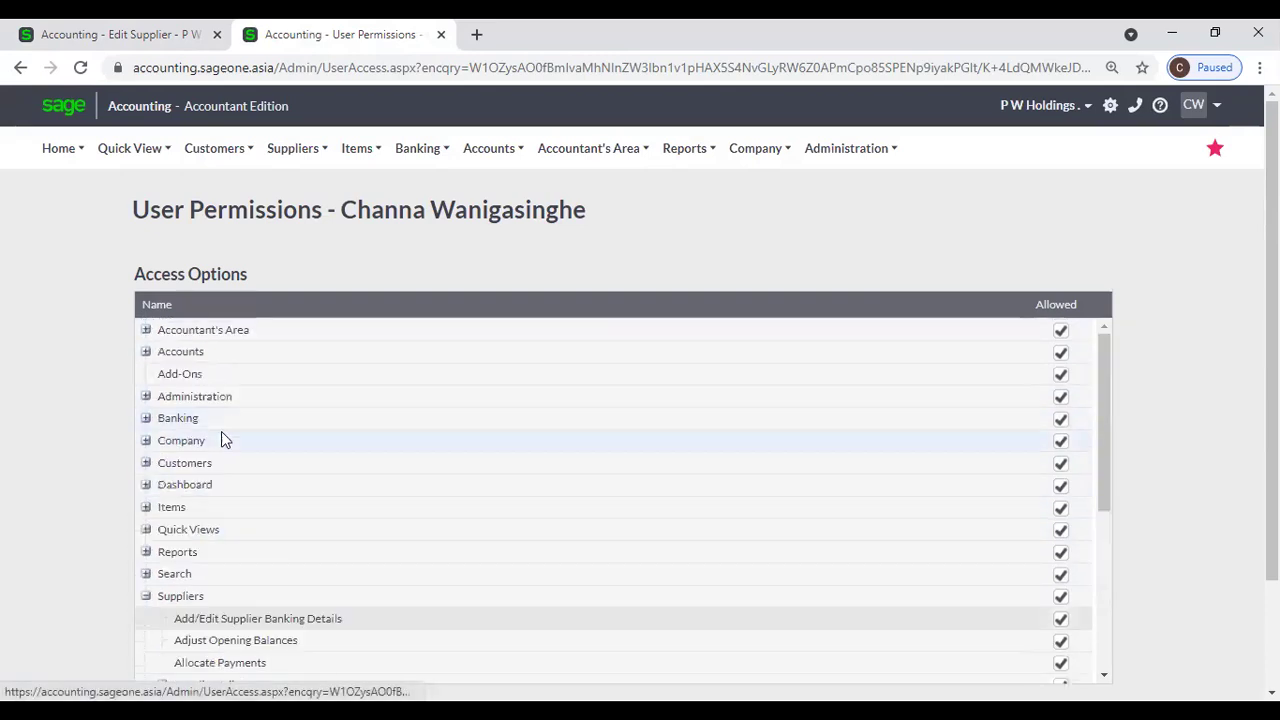
left_click(146, 418)
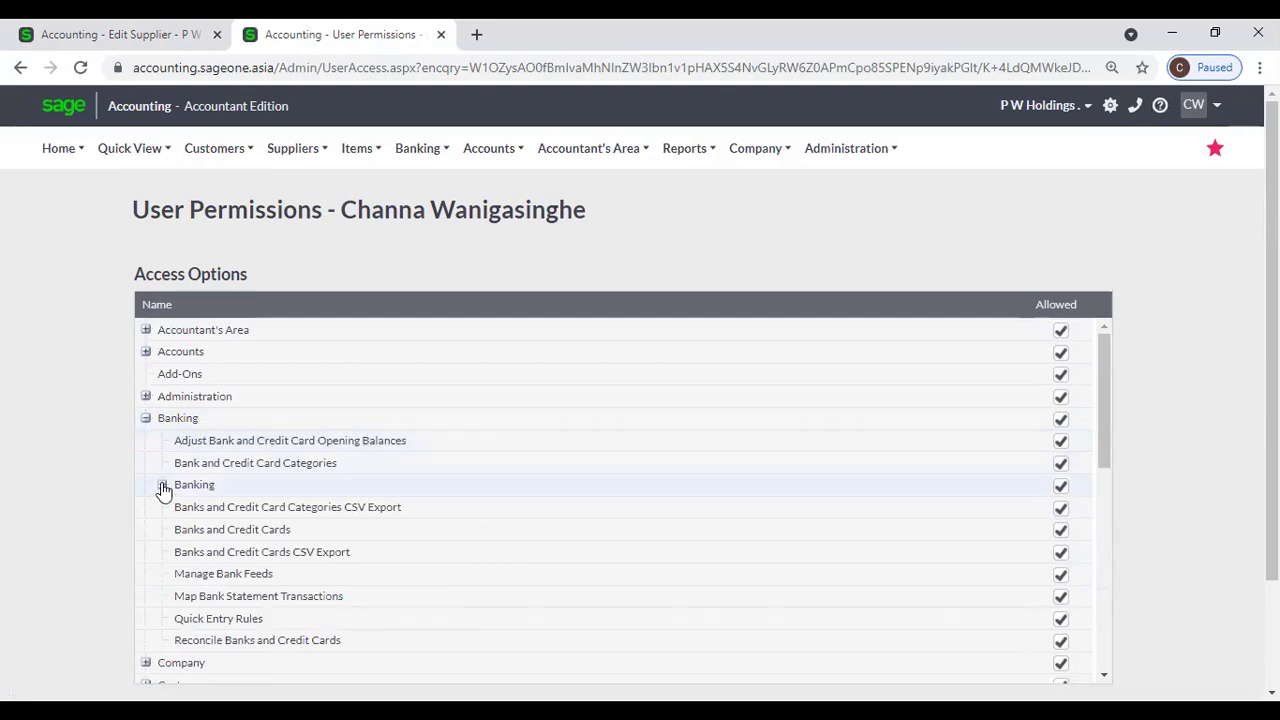
scroll(160, 495, "down", 2)
scroll(148, 583, "down", 1)
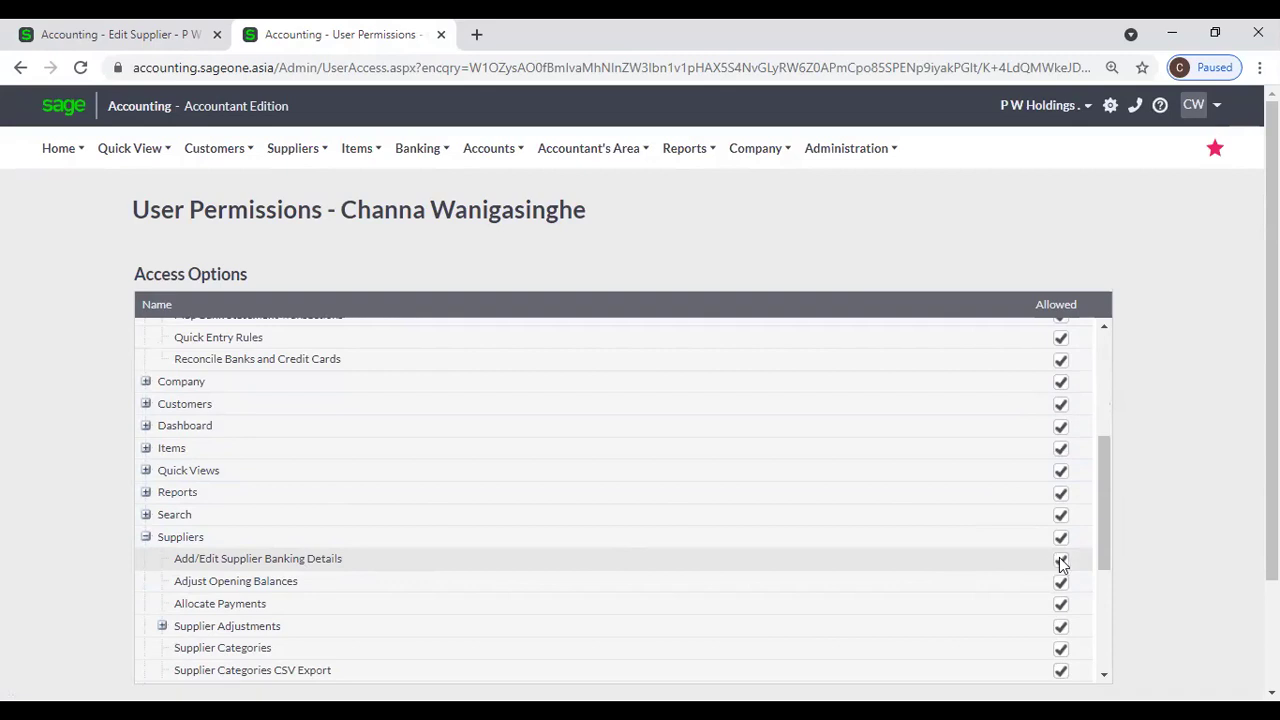
scroll(1062, 565, "down", 2)
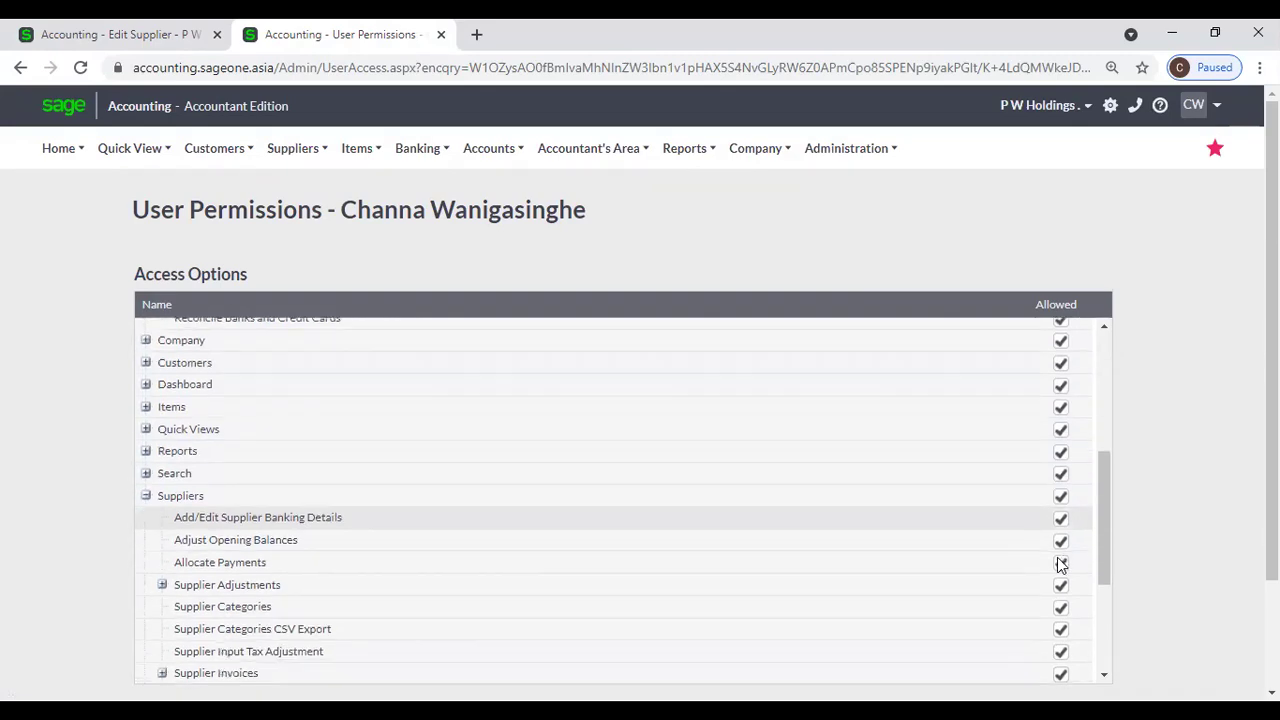
scroll(1062, 565, "down", 2)
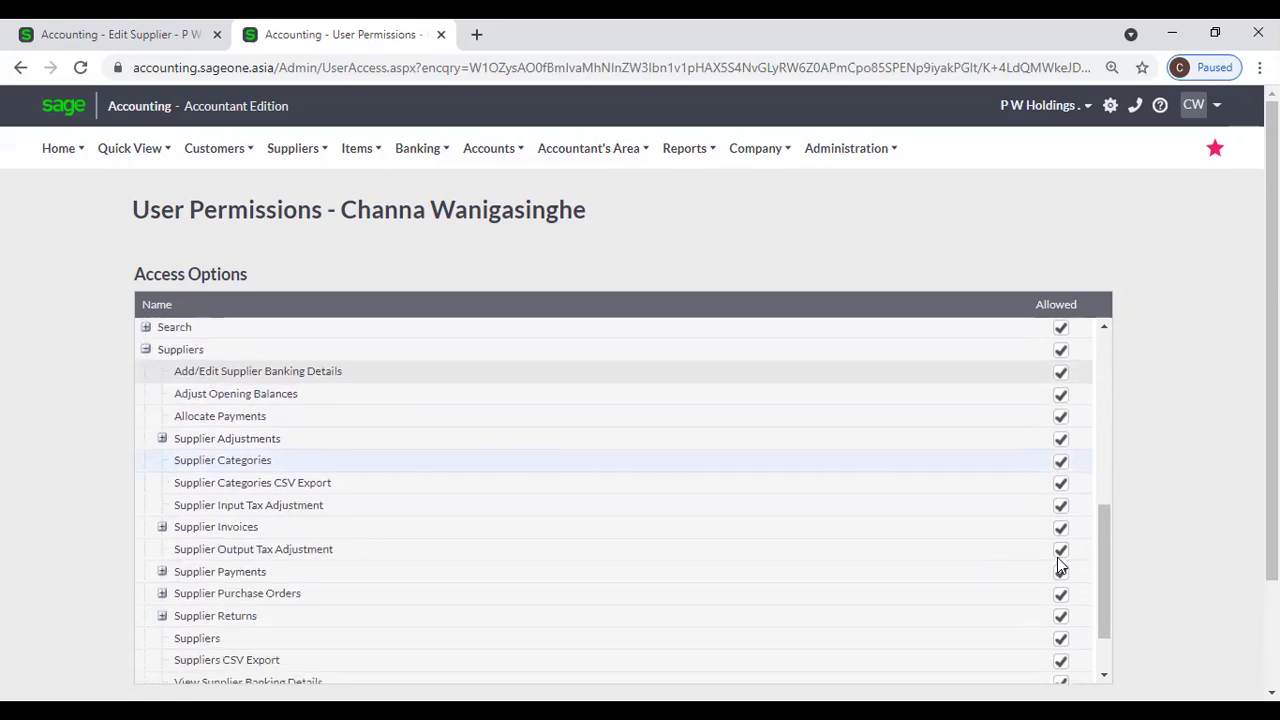
scroll(1062, 565, "down", 2)
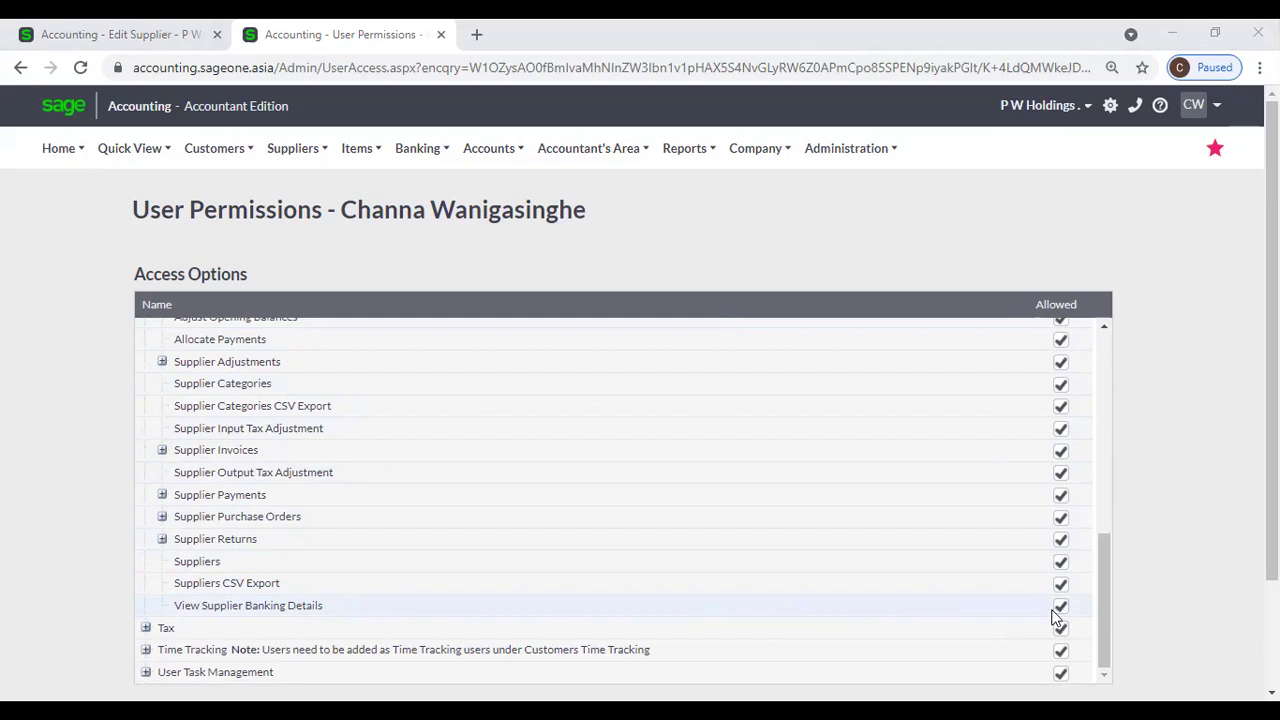
Return to the Edit Supplier browser tab and view the notes recorded for P W Holdings
left_click(118, 36)
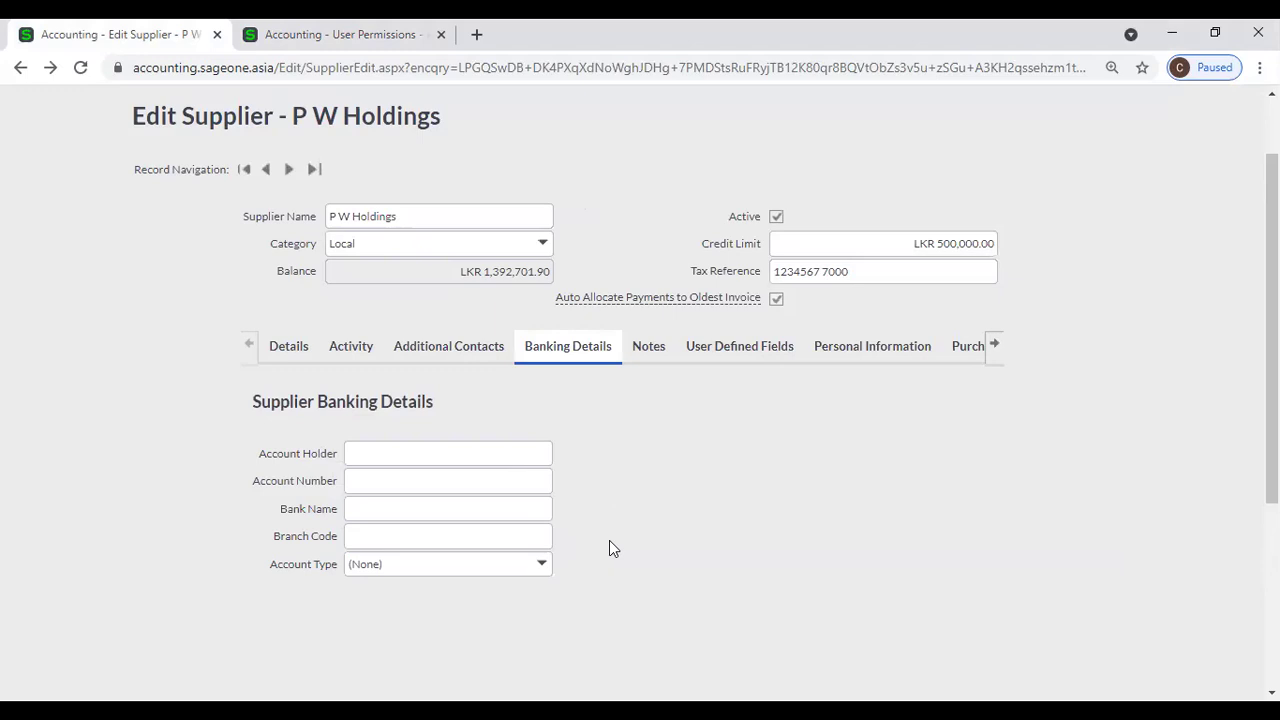
left_click(654, 350)
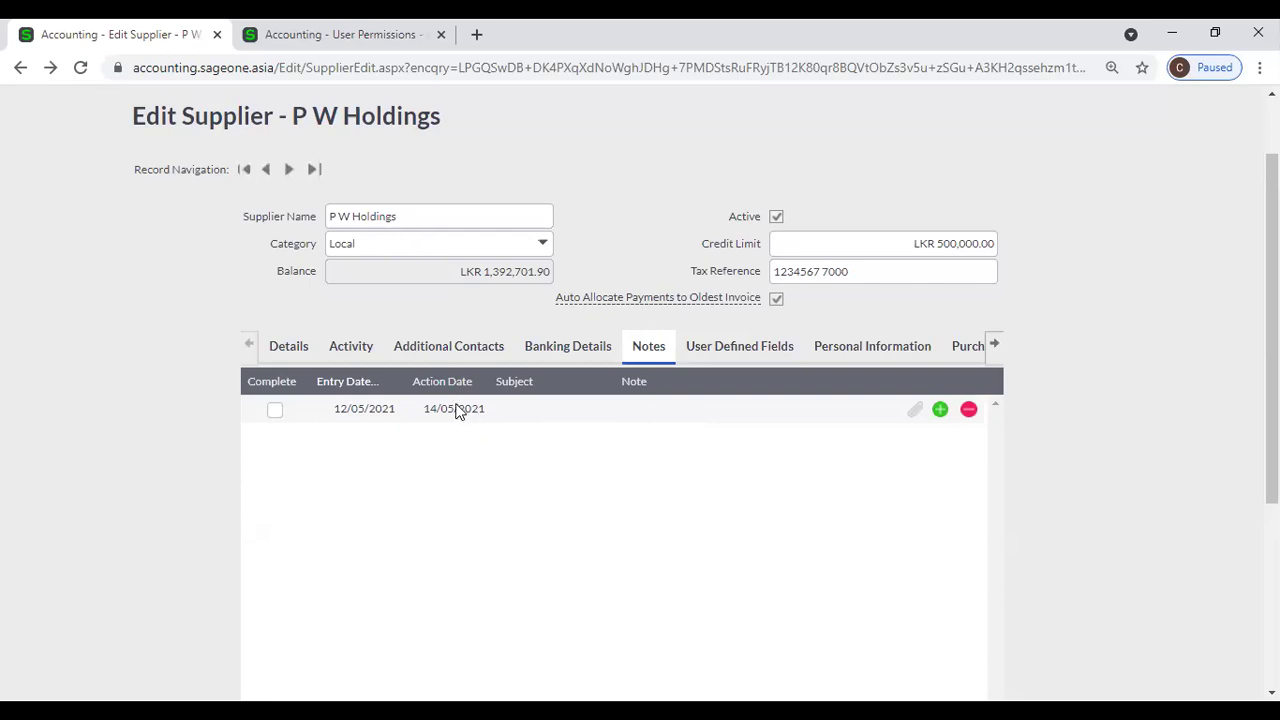
scroll(460, 411, "up", 1)
Open the main Dashboard in the User Permissions browser tab and expand the overdue supplier notes in the To Do List to find P W Holdings
left_click(328, 45)
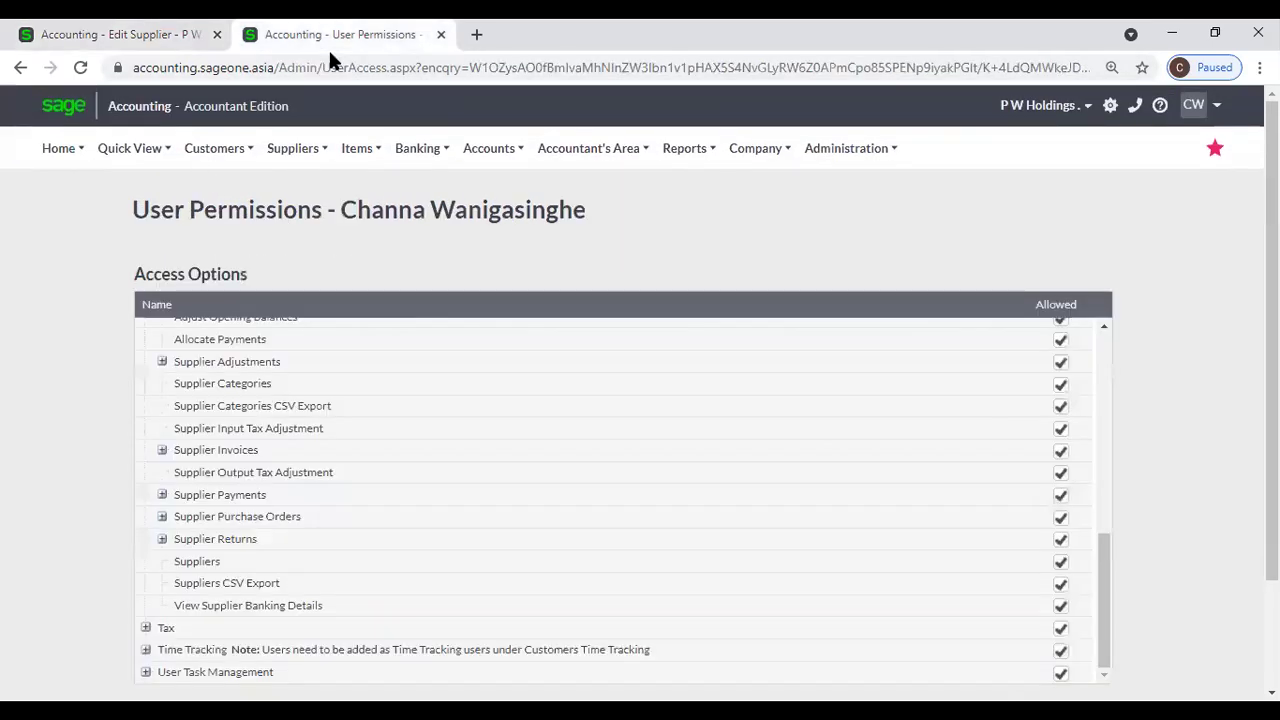
mouse_move(47, 154)
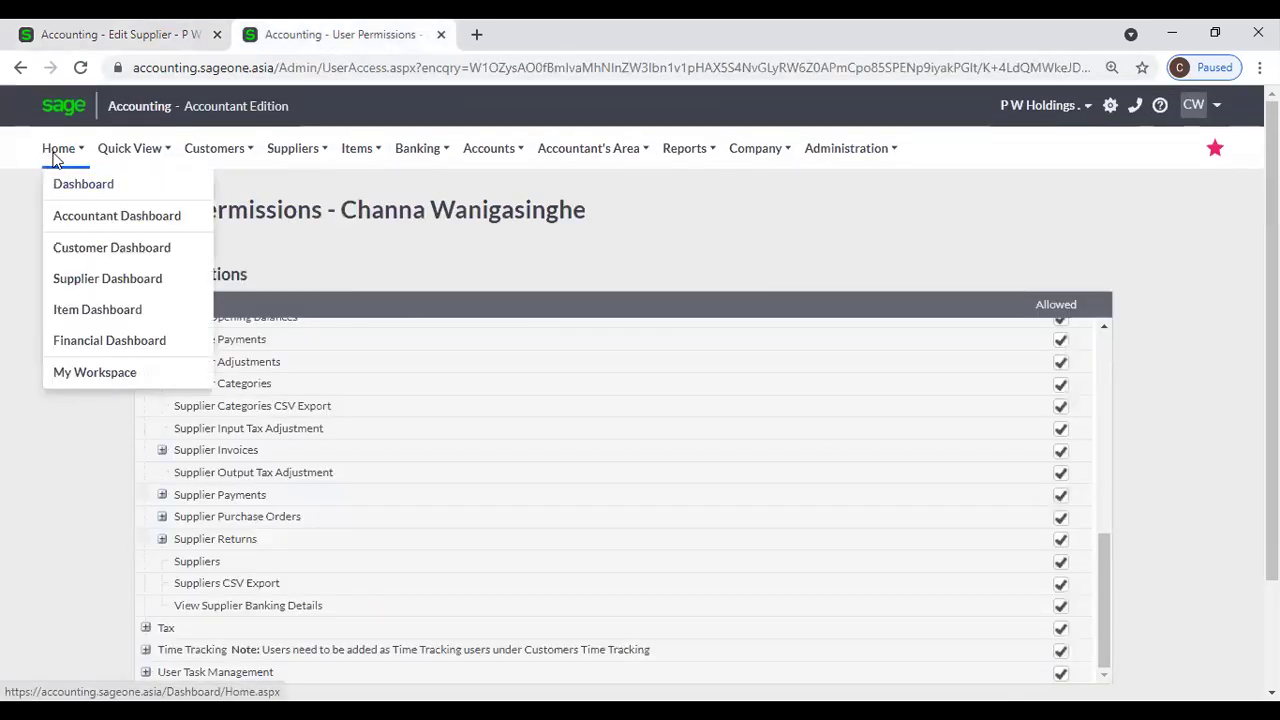
left_click(59, 193)
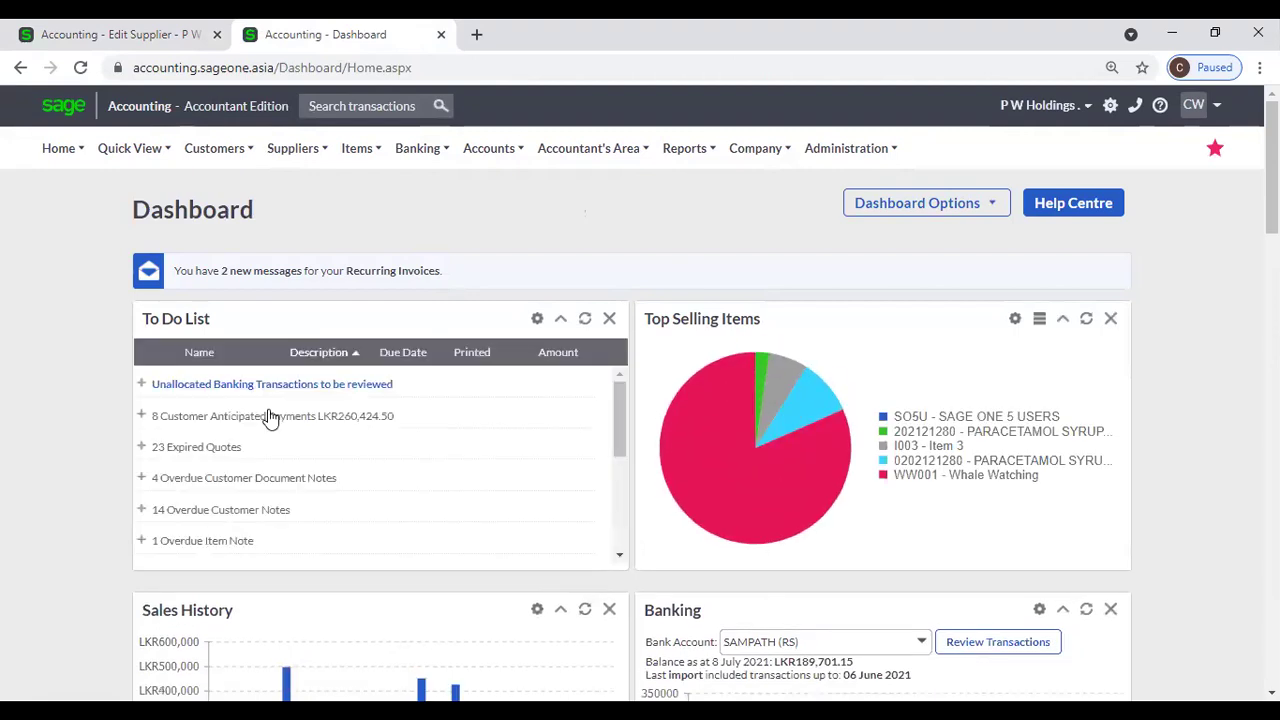
scroll(330, 488, "down", 2)
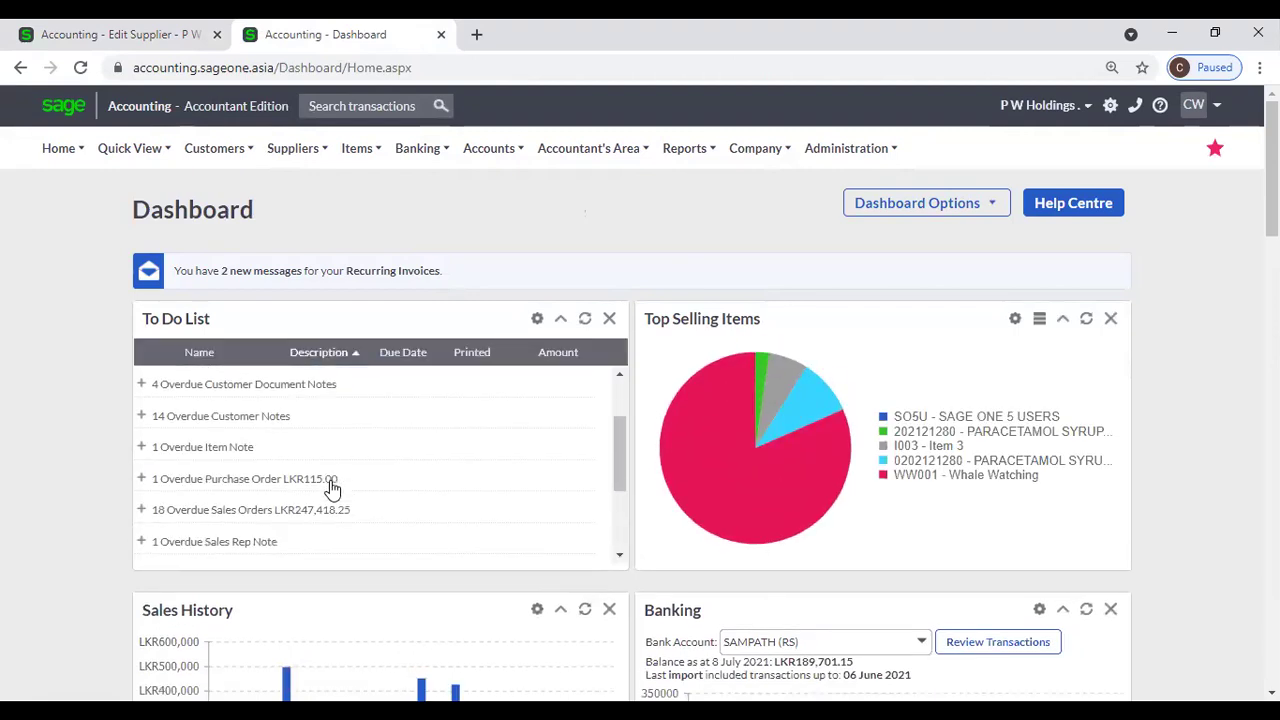
scroll(456, 500, "down", 2)
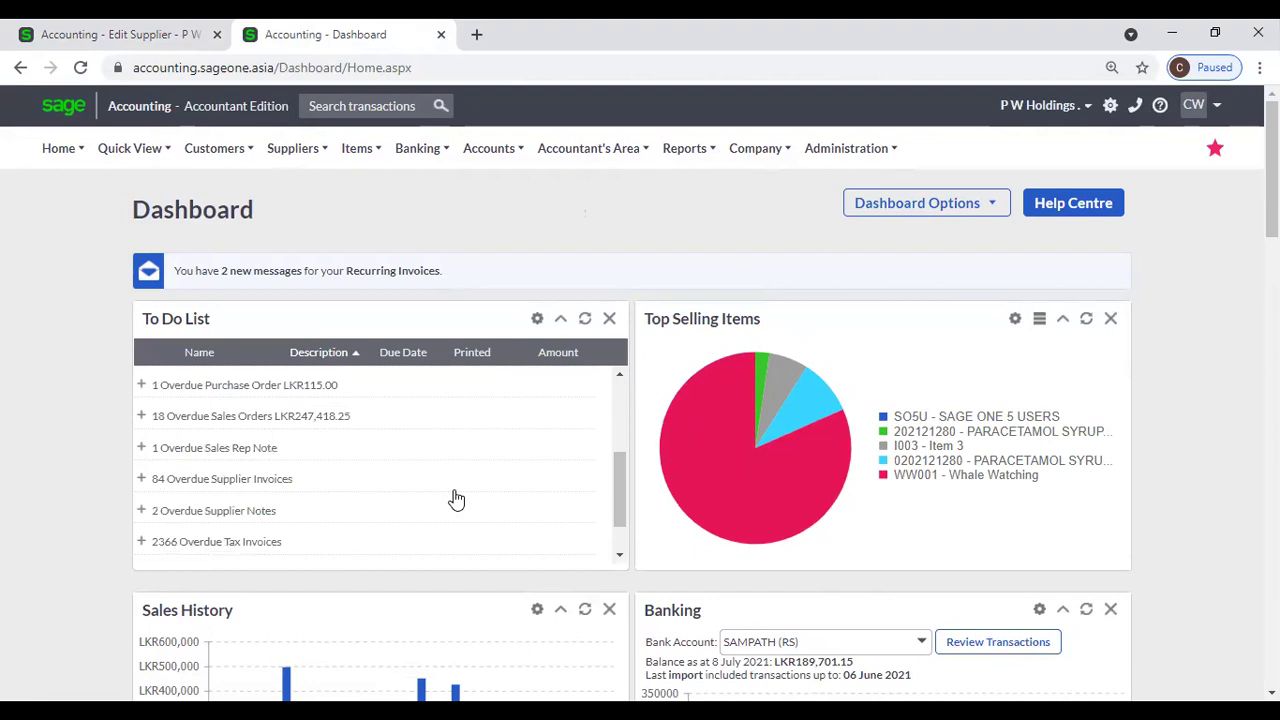
left_click(142, 508)
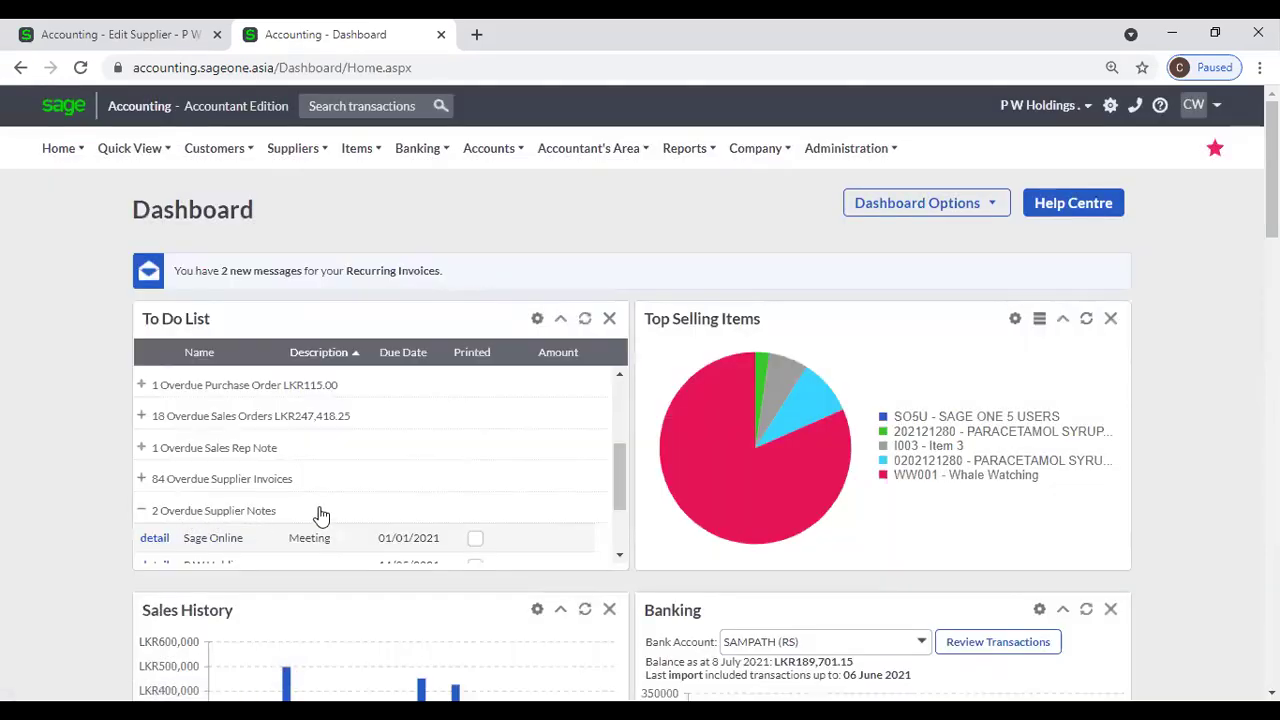
scroll(320, 514, "down", 2)
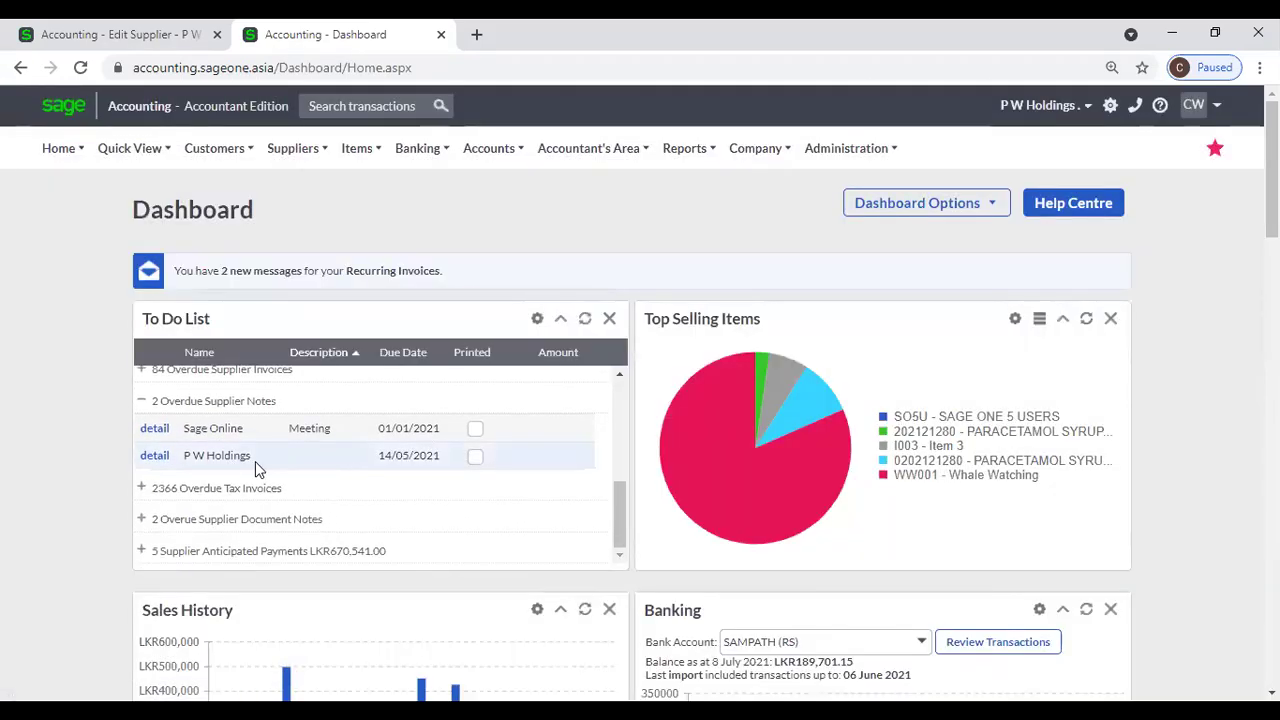
Return to the Edit Supplier browser tab and review the user defined fields of P W Holdings, comparing them with the standard supplier details
left_click(112, 36)
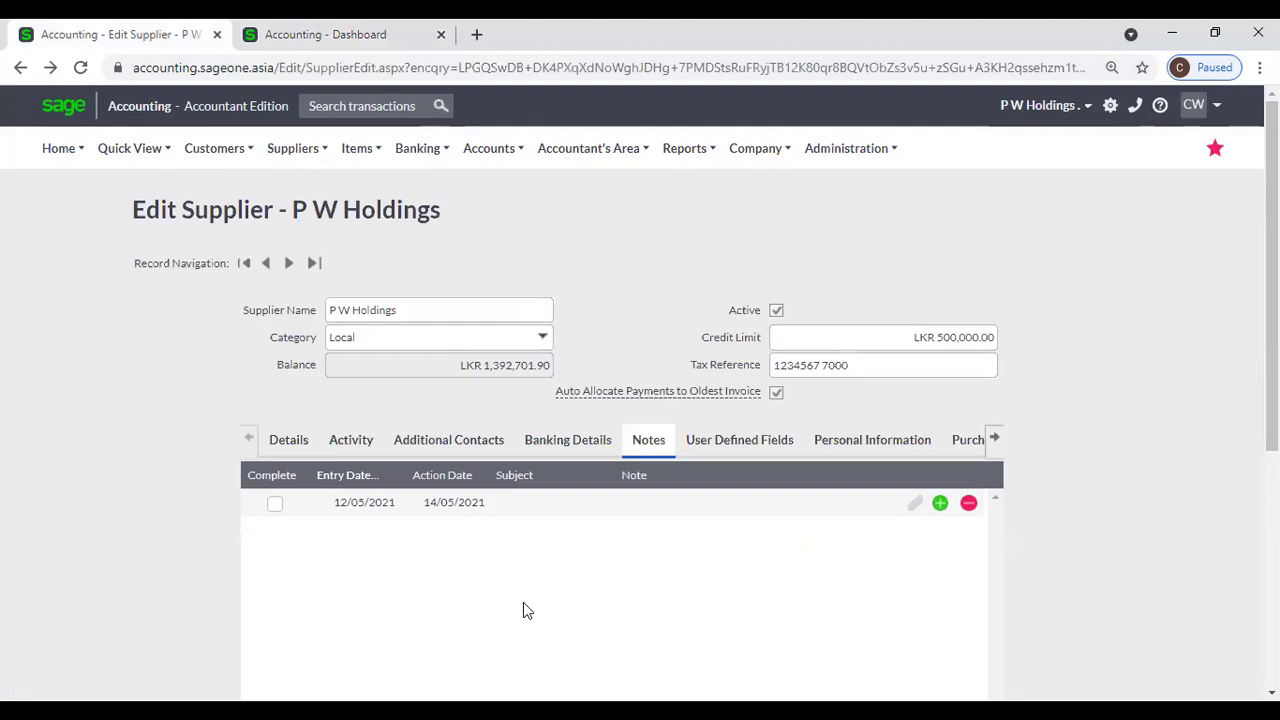
left_click(720, 448)
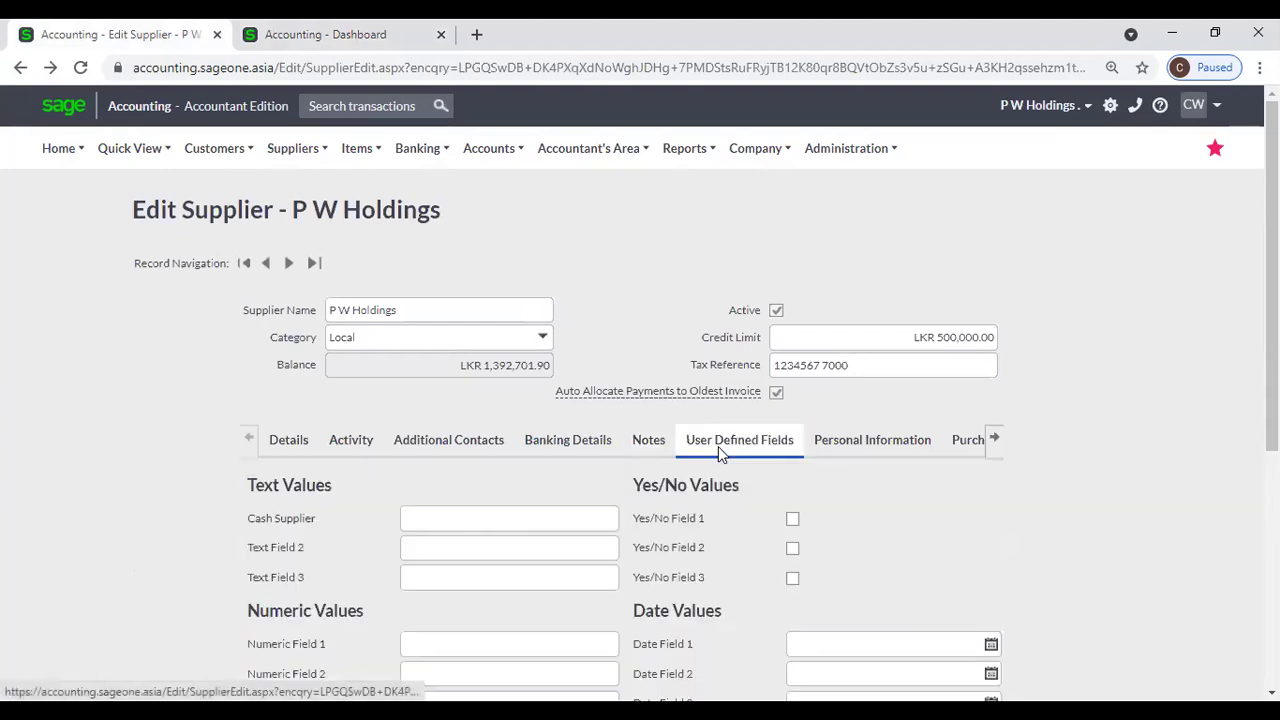
scroll(733, 491, "down", 2)
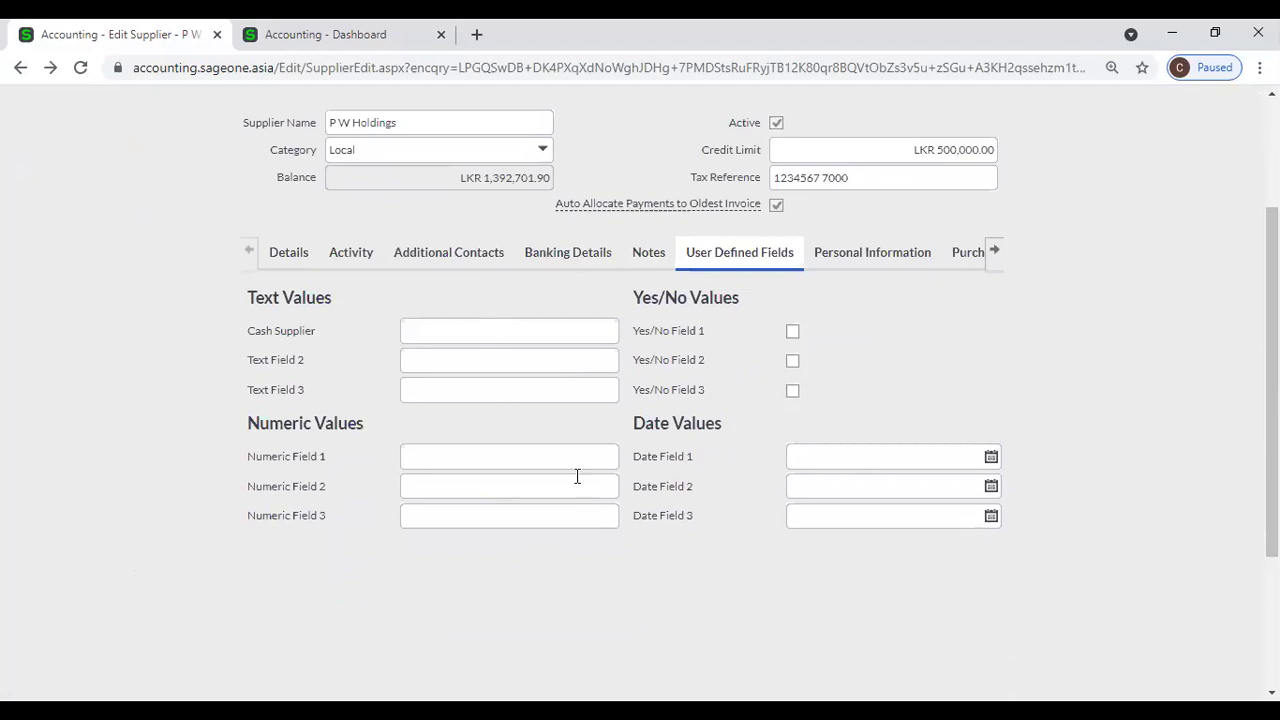
left_click(286, 255)
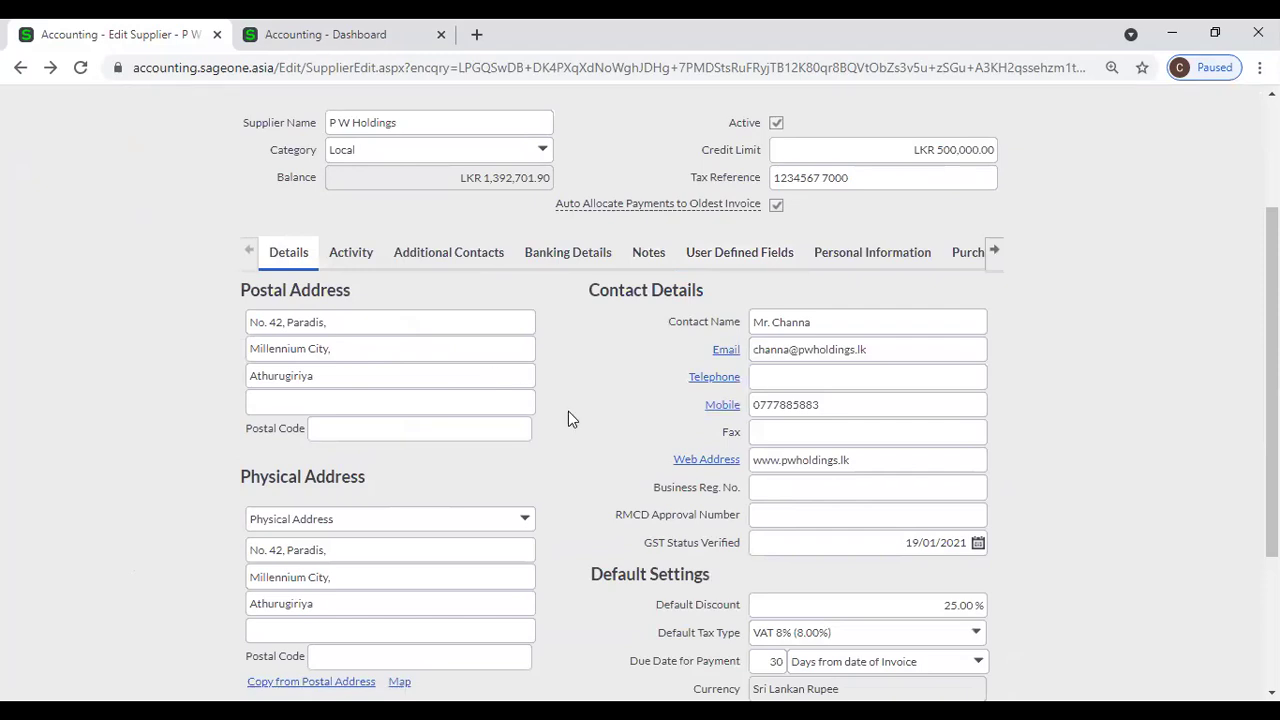
left_click(700, 268)
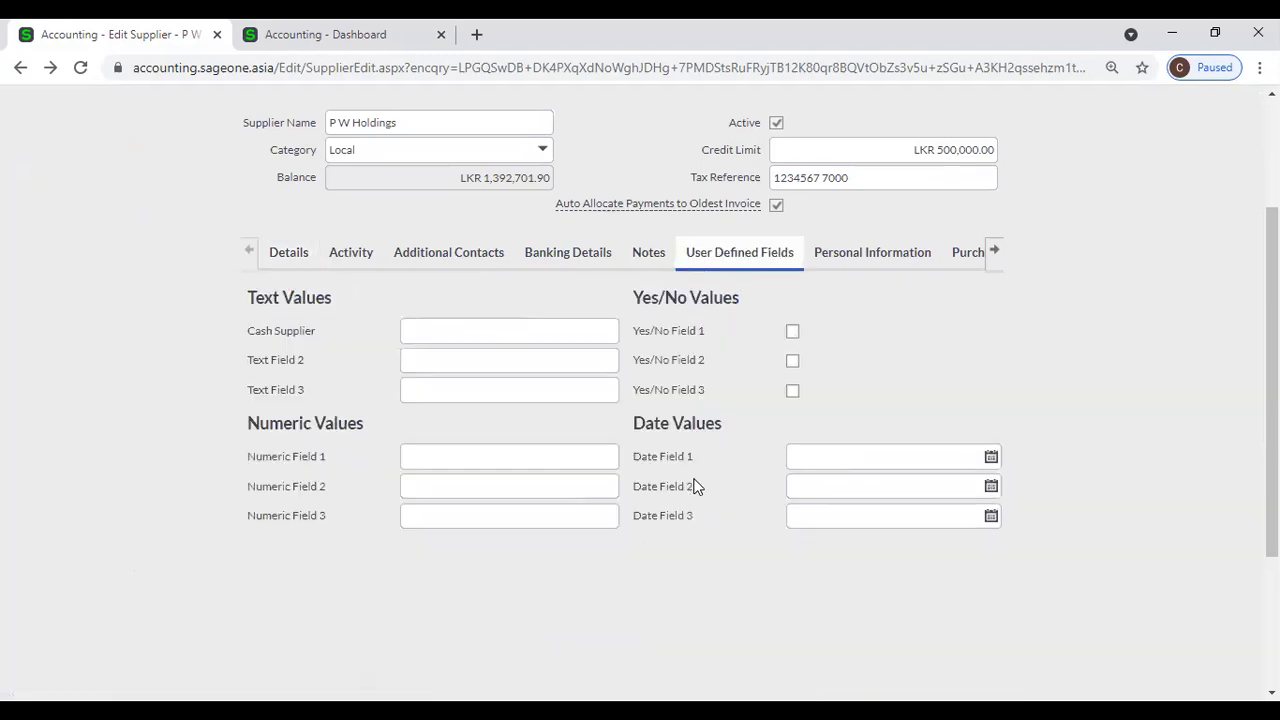
View the personal information protection settings of P W Holdings and the supplier's purchases graph
left_click(855, 258)
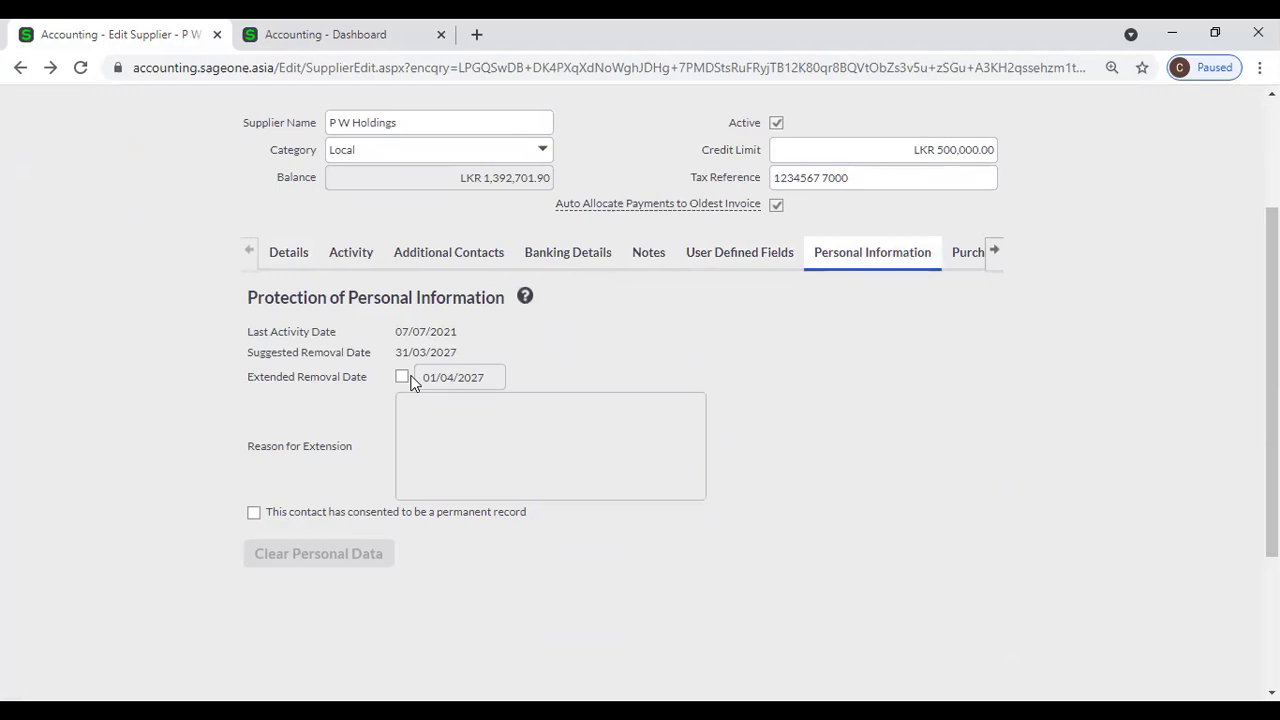
left_click(968, 262)
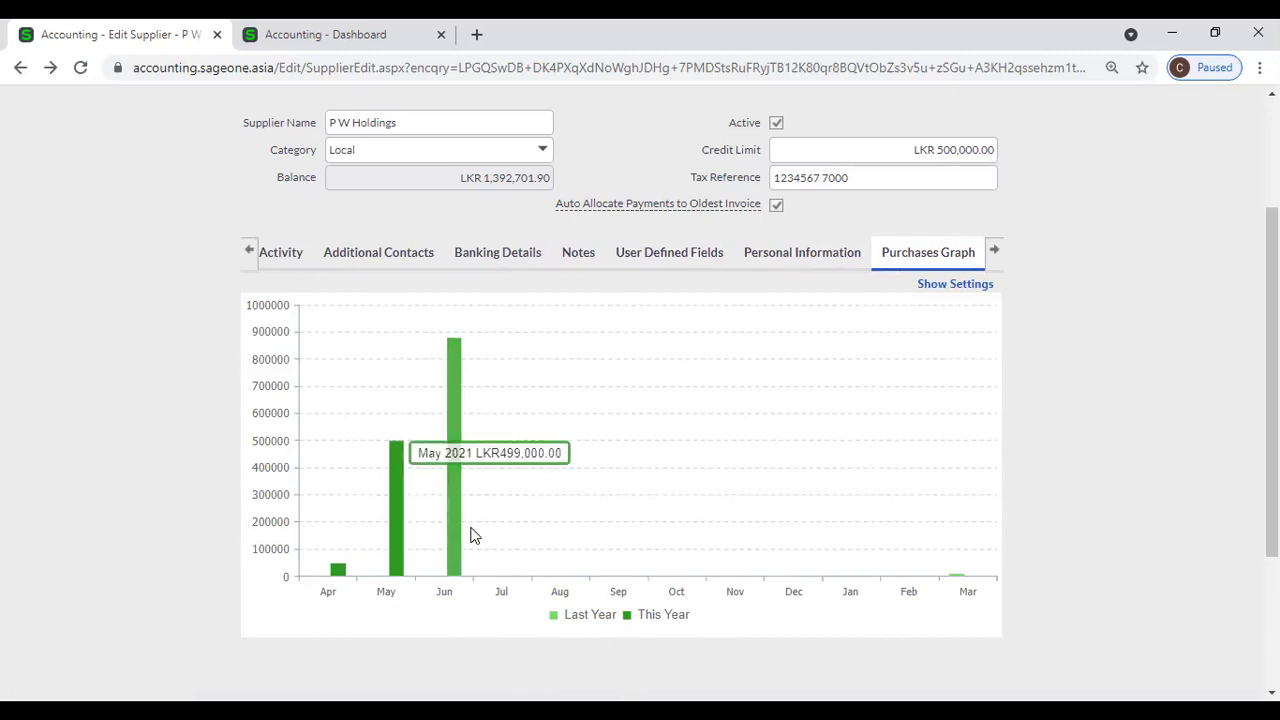
Drill down the purchases graph of P W Holdings to the June 2021 day 2 transactions, and check the graph's transaction type and financial category settings
mouse_move(449, 517)
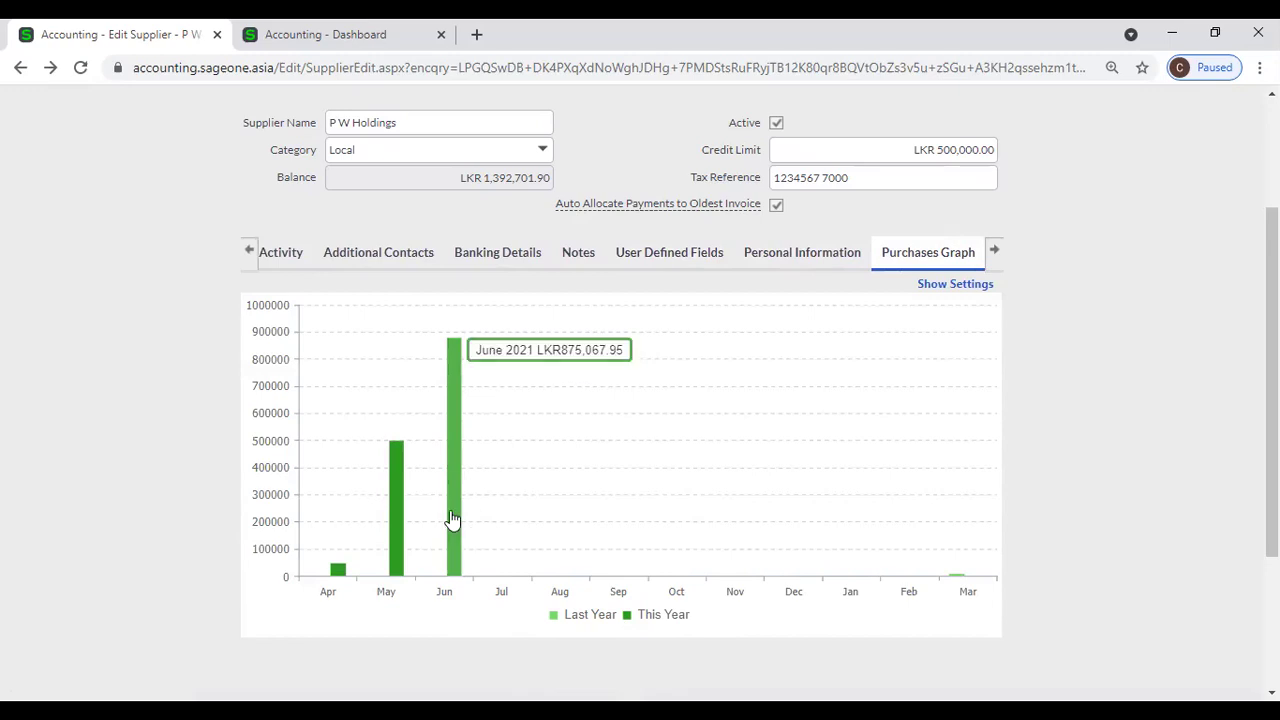
left_click(451, 519)
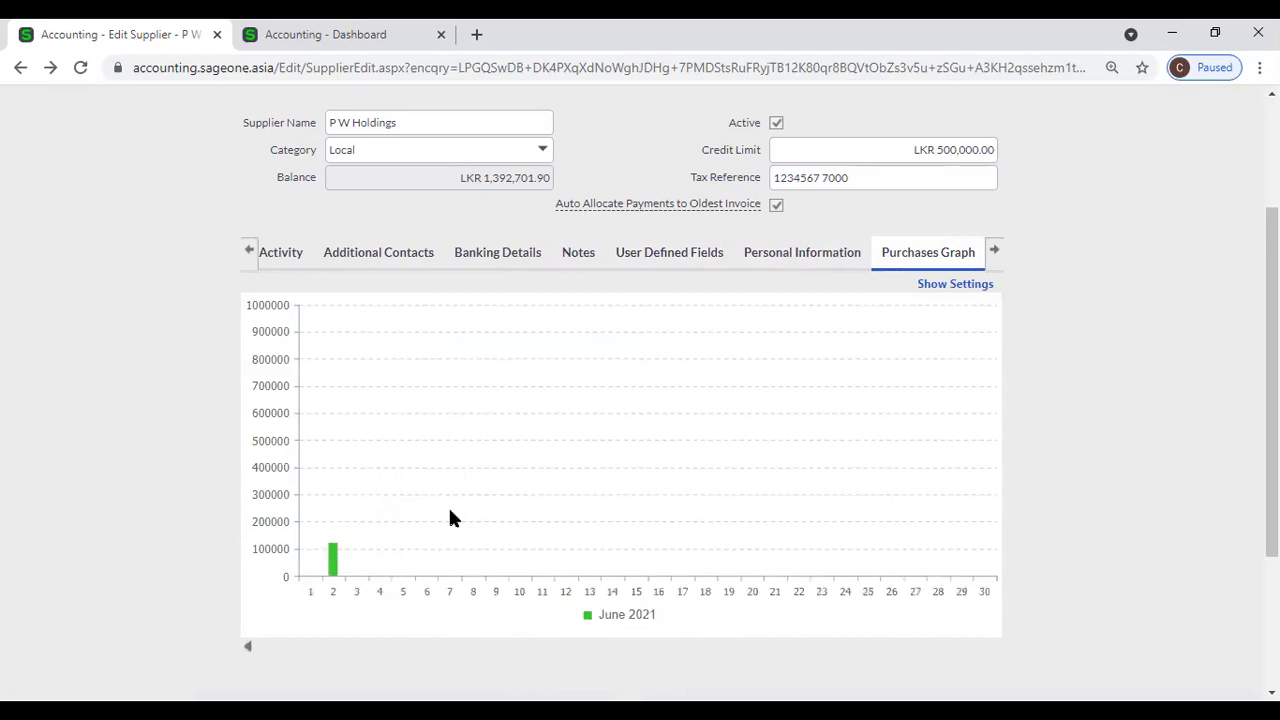
left_click(247, 647)
mouse_move(463, 542)
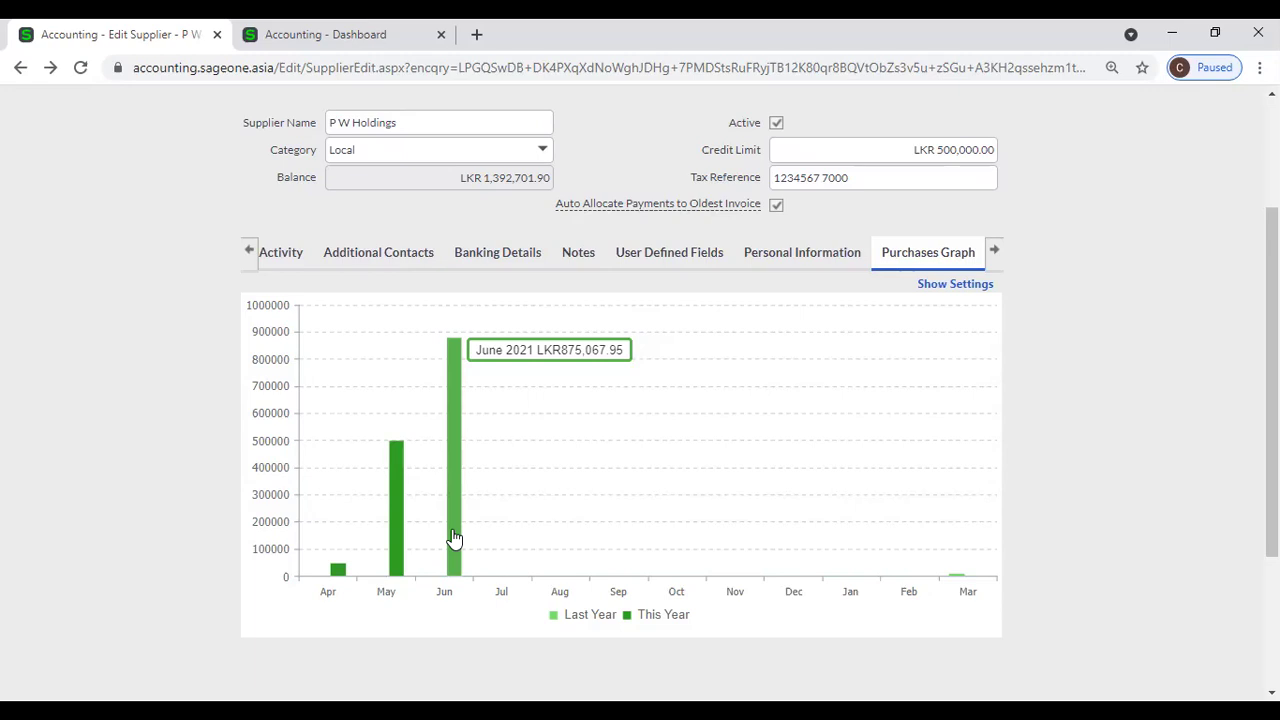
left_click(453, 538)
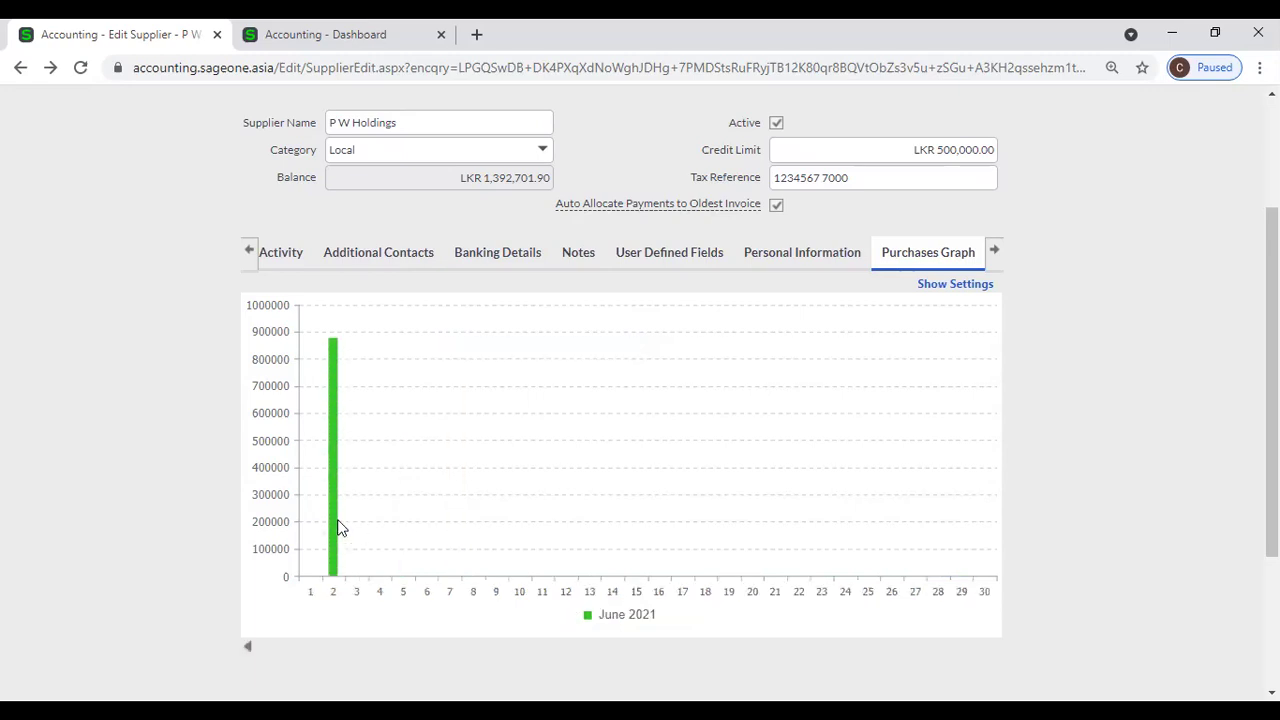
mouse_move(334, 538)
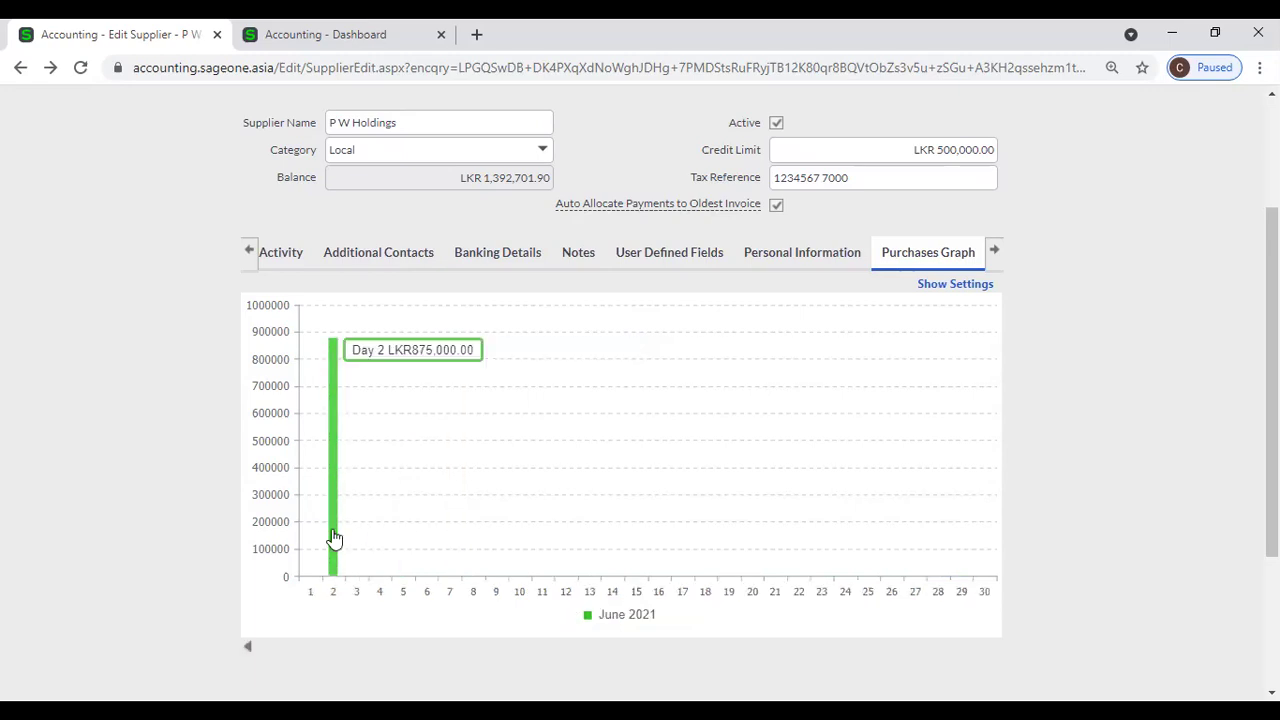
left_click(334, 538)
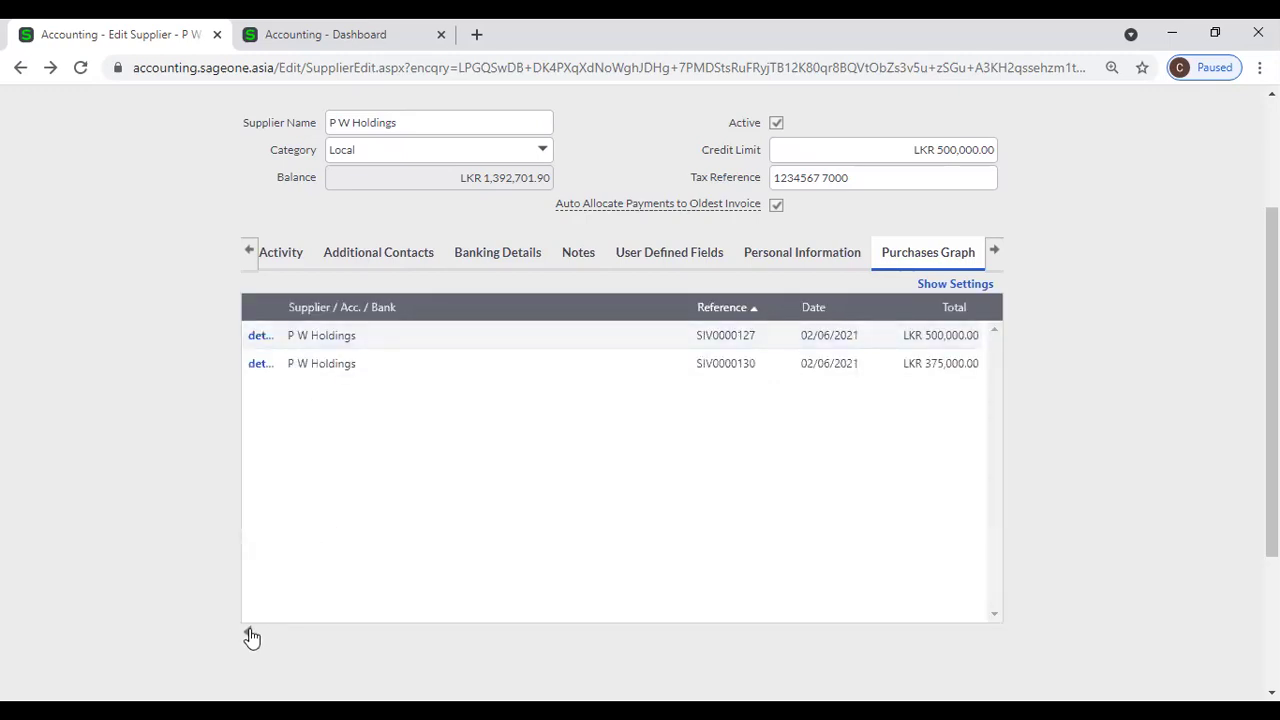
left_click(248, 630)
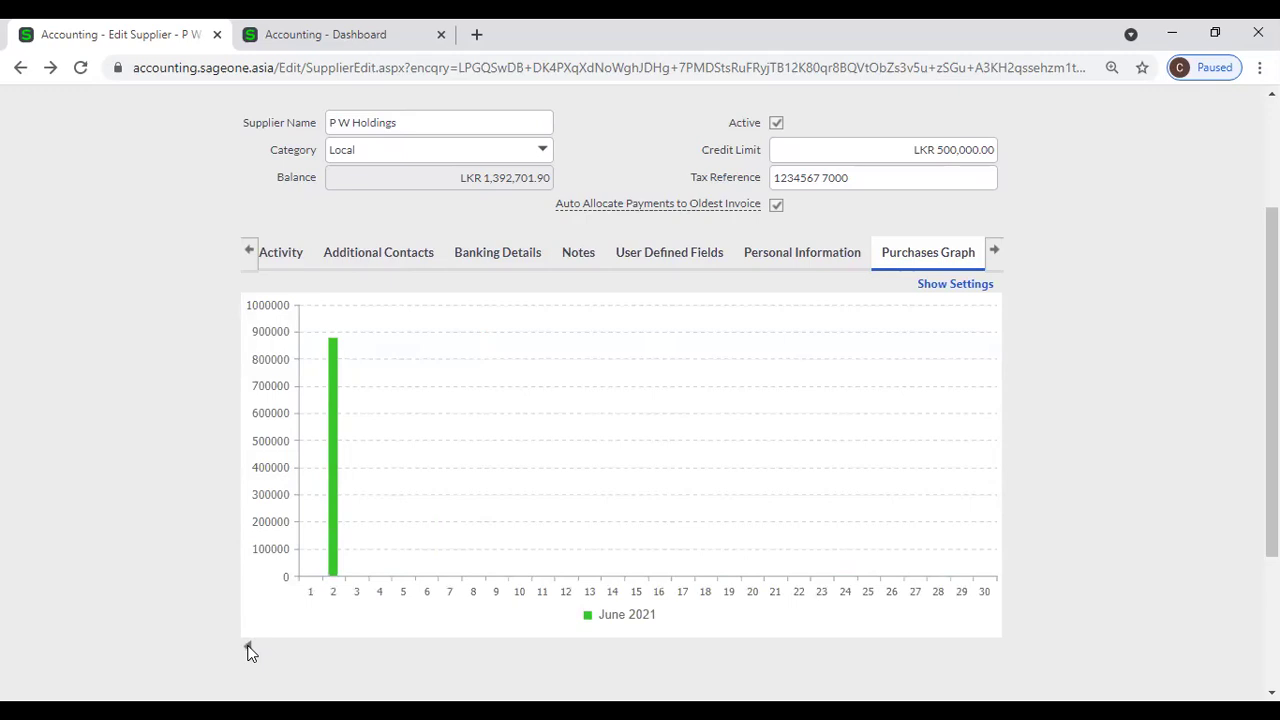
left_click(249, 648)
left_click(950, 286)
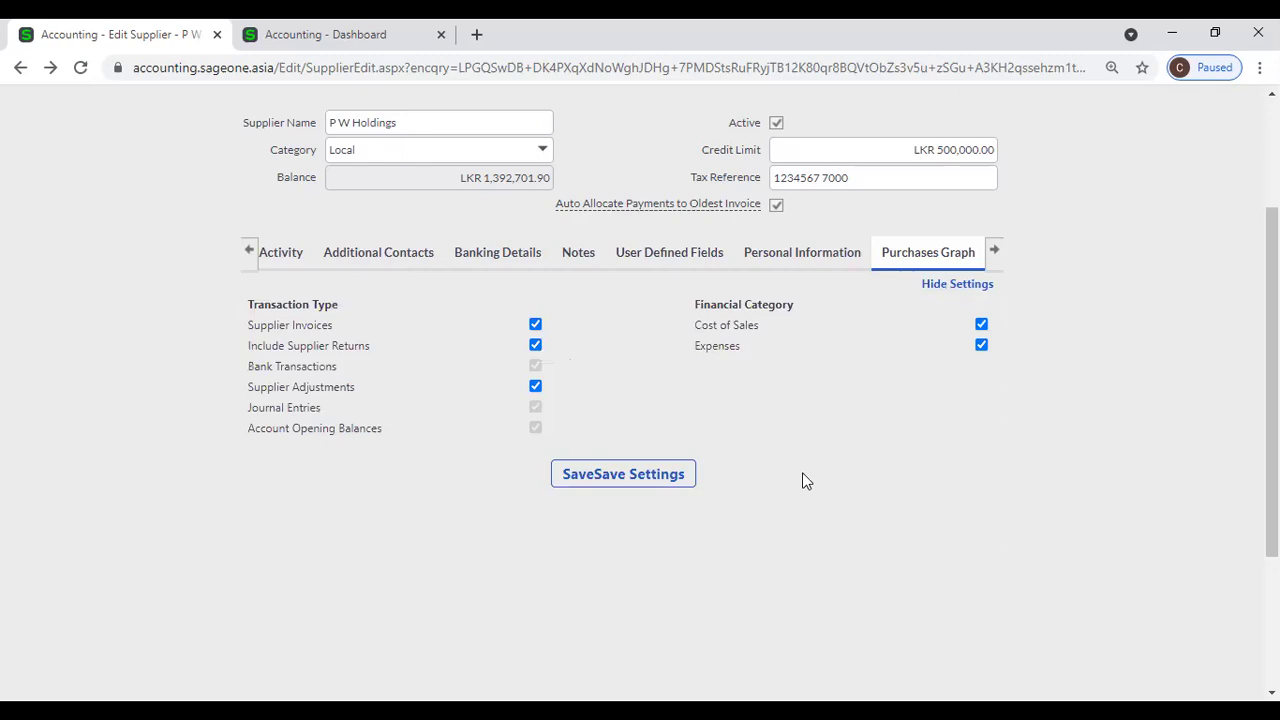
left_click(936, 288)
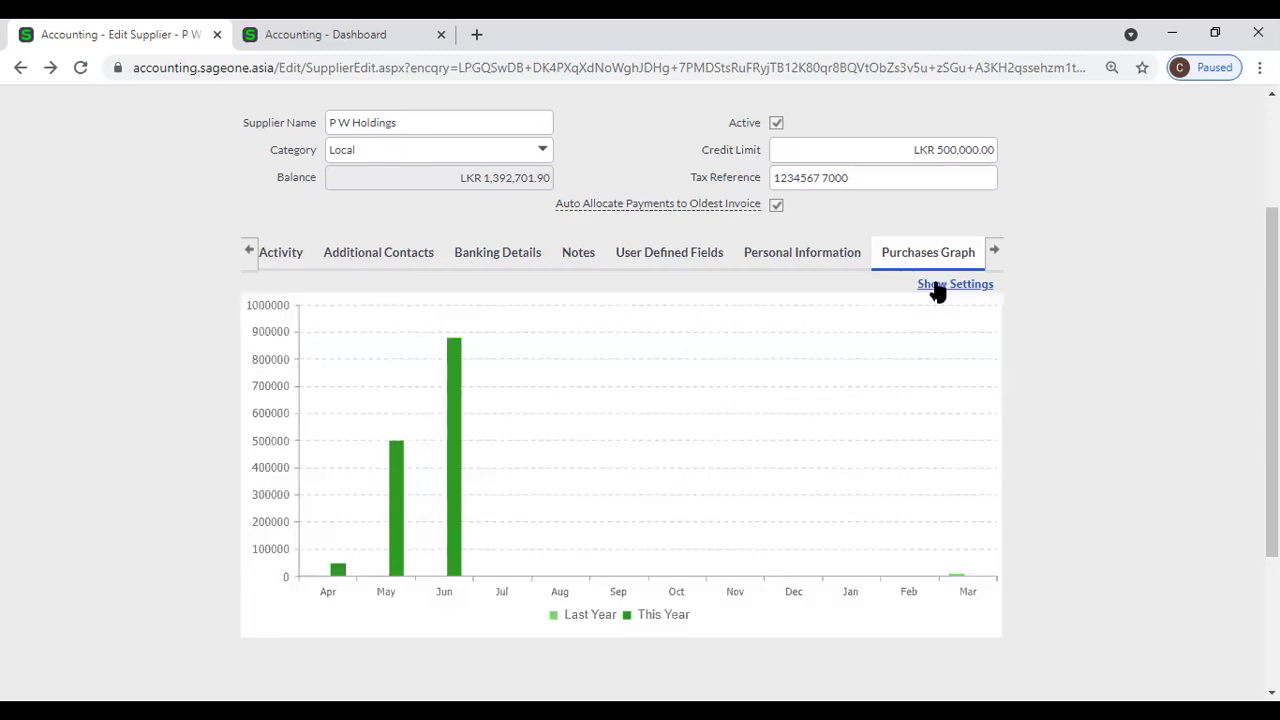
View the purchase orders of P W Holdings and review the supplier's unpaid invoices with their due dates and statuses
left_click(1000, 251)
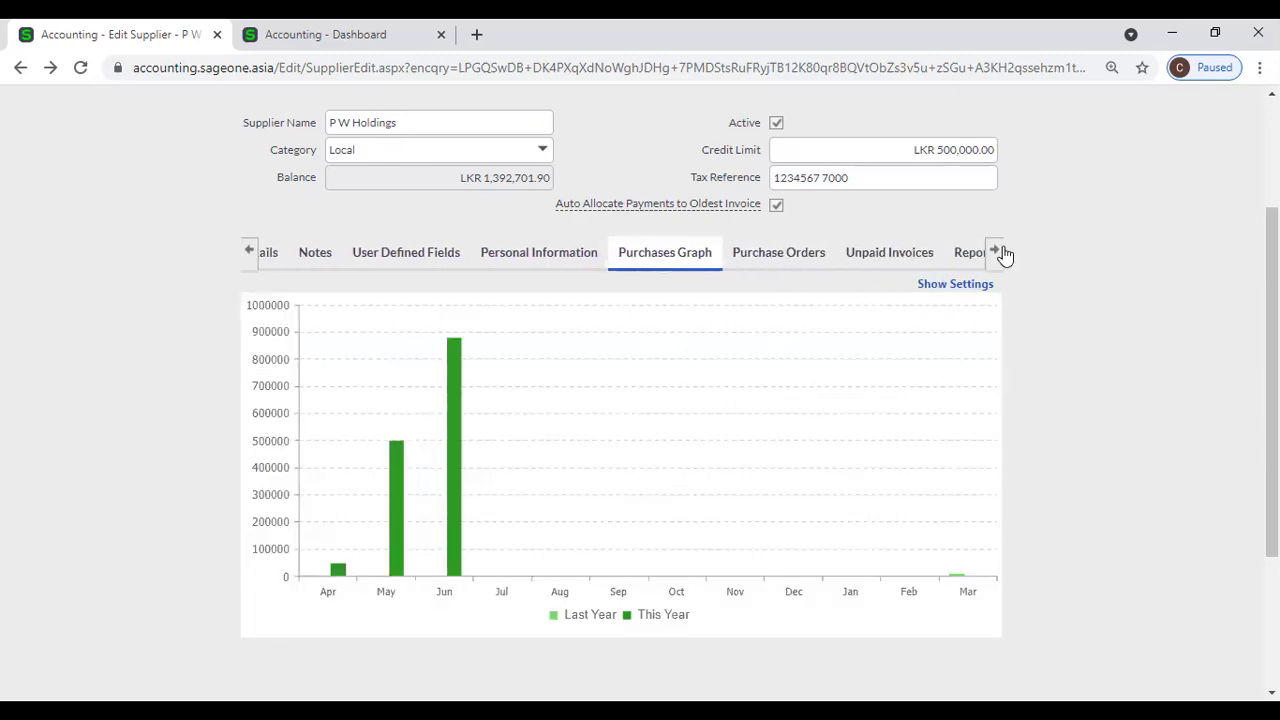
left_click(727, 255)
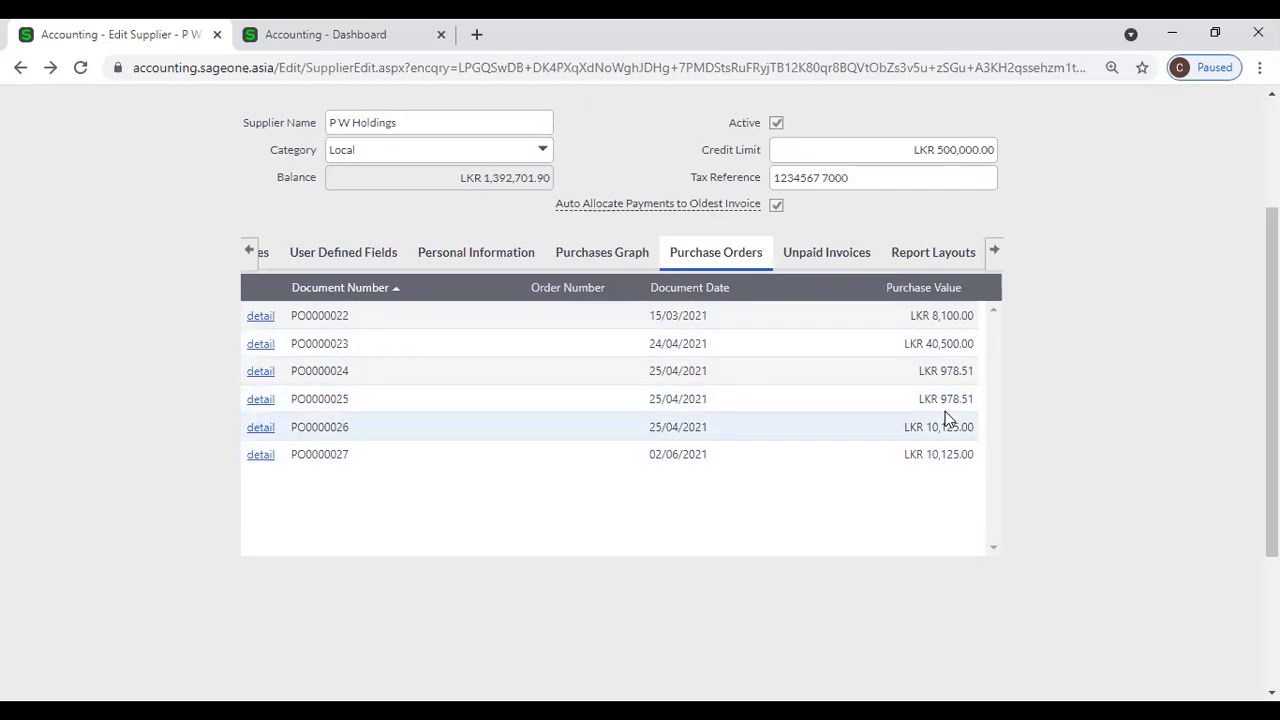
left_click(826, 253)
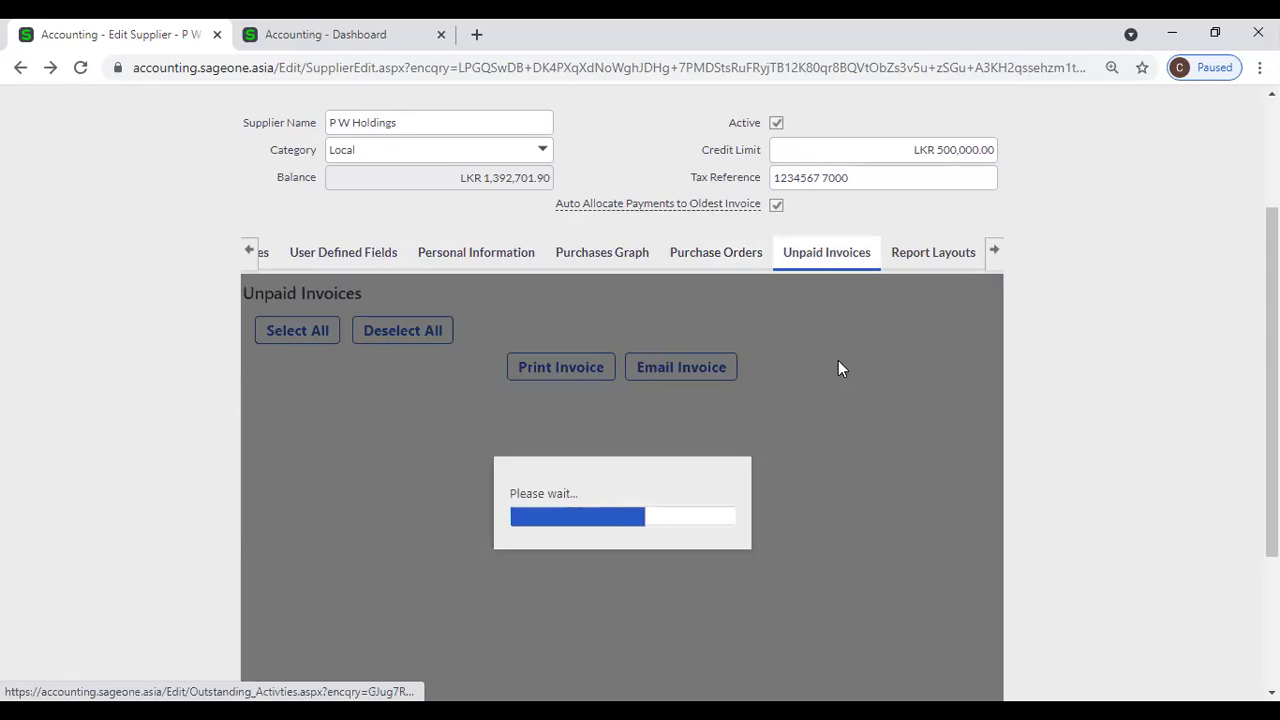
scroll(838, 361, "down", 1)
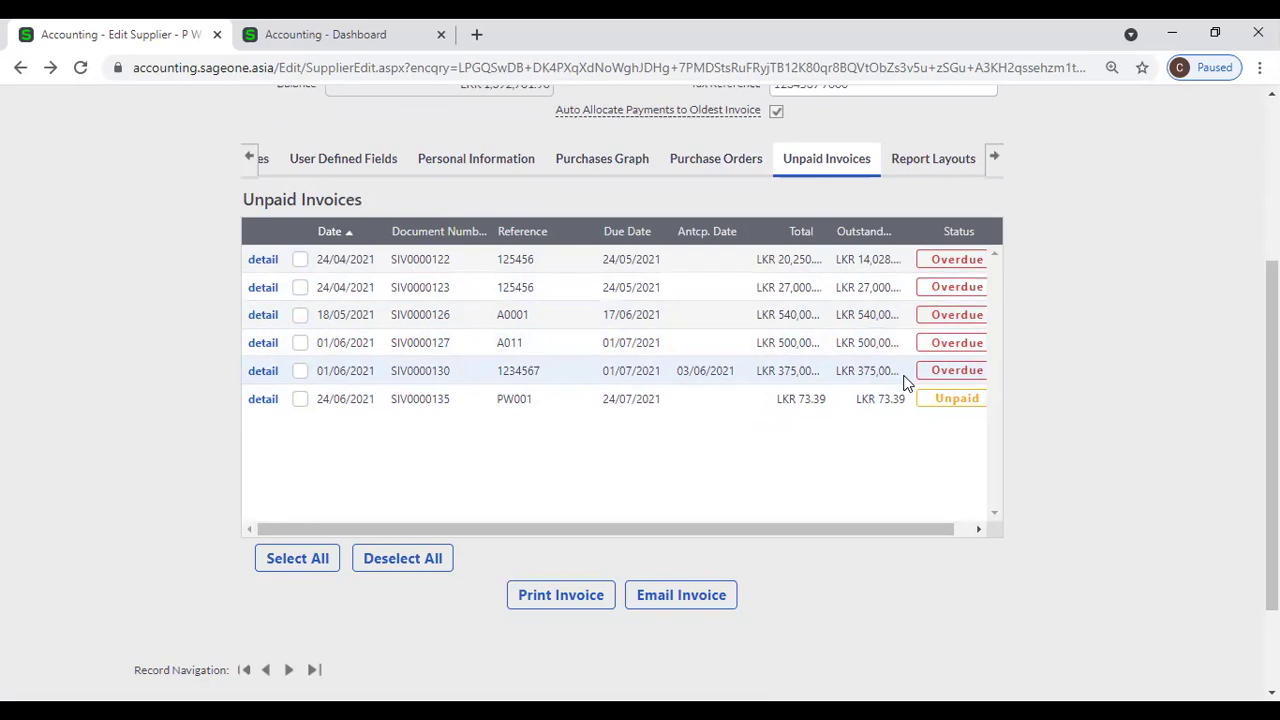
scroll(905, 383, "up", 1)
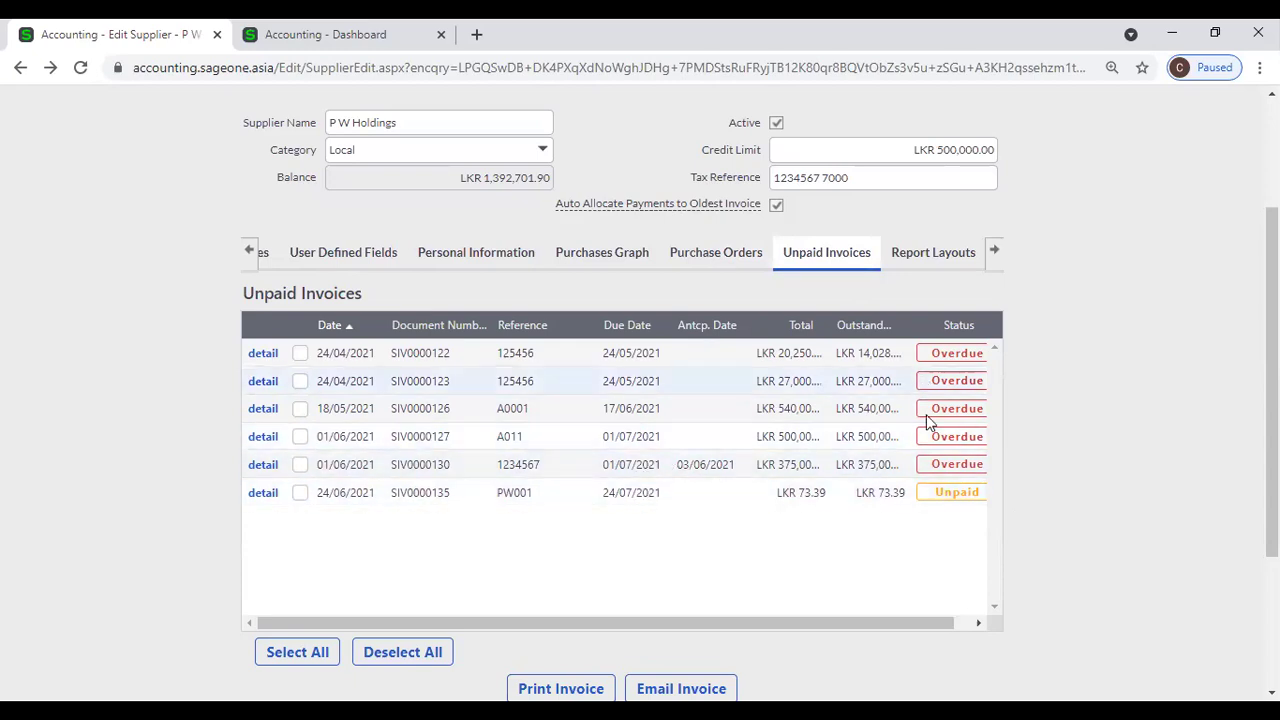
left_click(961, 624)
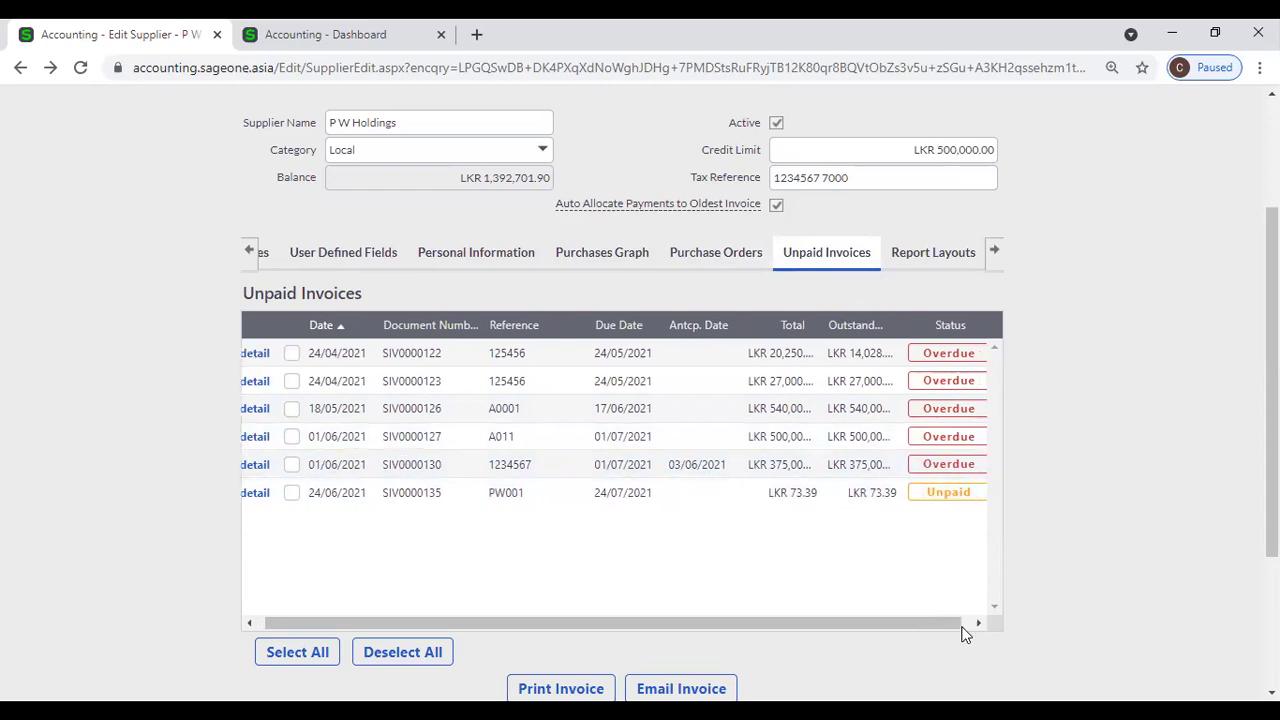
View the report layouts of P W Holdings, and check the Purchase Order layout under Invoice and Statement Layouts in Company Settings in the other browser tab
left_click(919, 253)
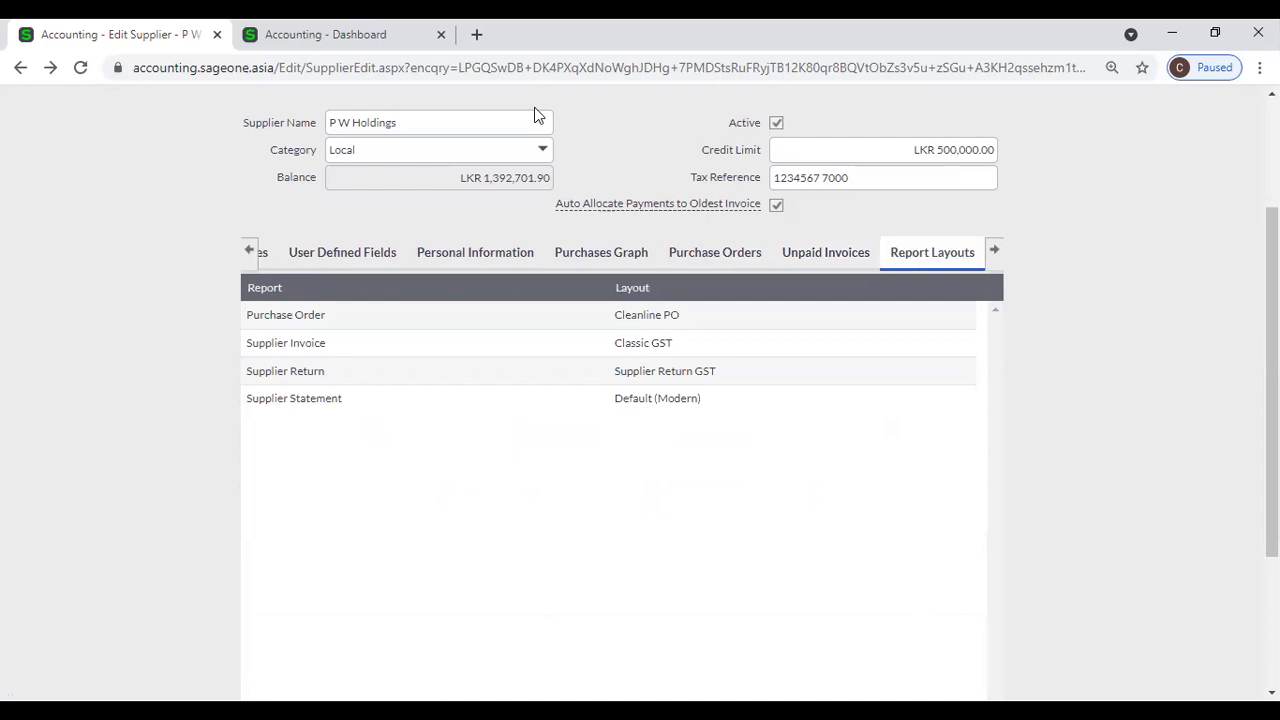
left_click(377, 49)
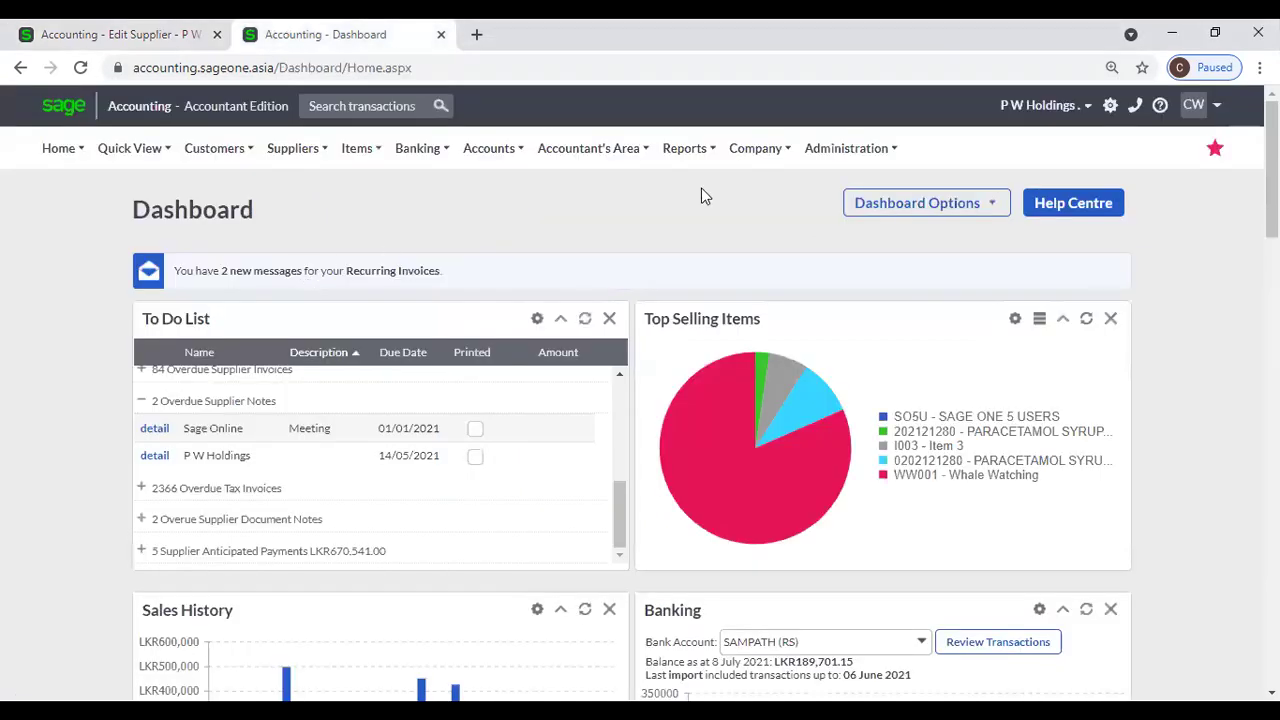
mouse_move(746, 158)
left_click(766, 216)
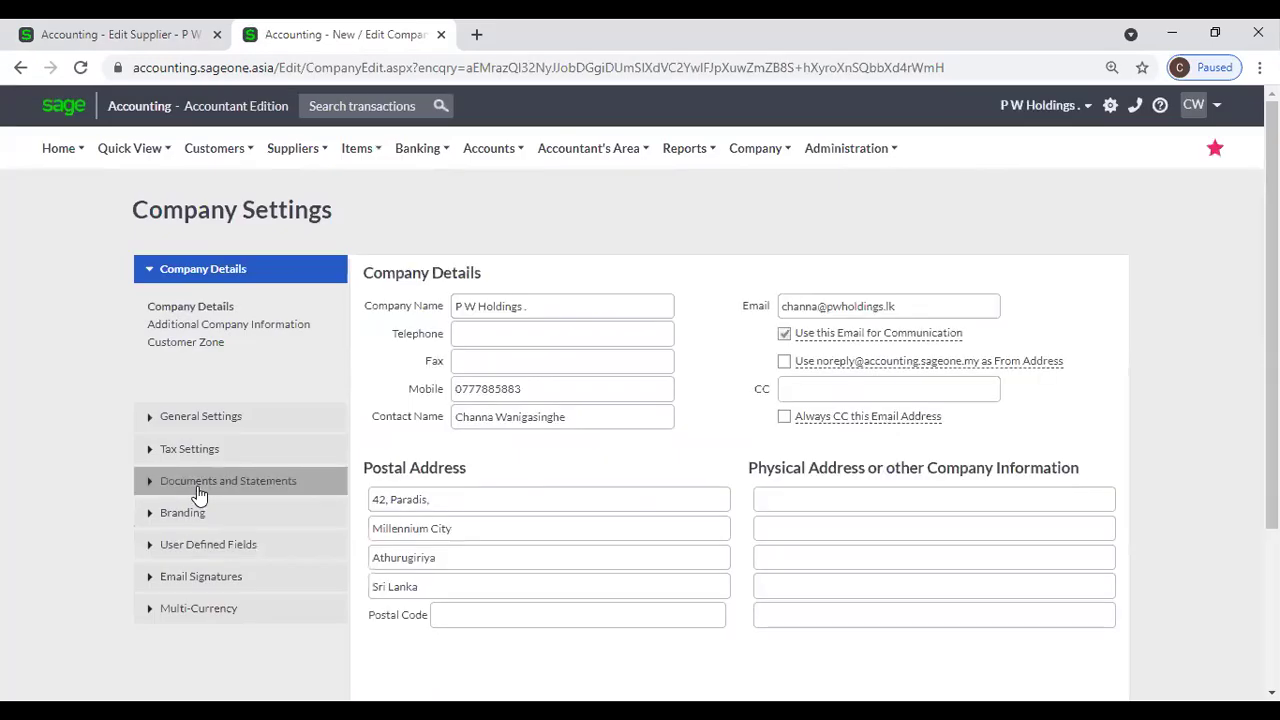
left_click(199, 482)
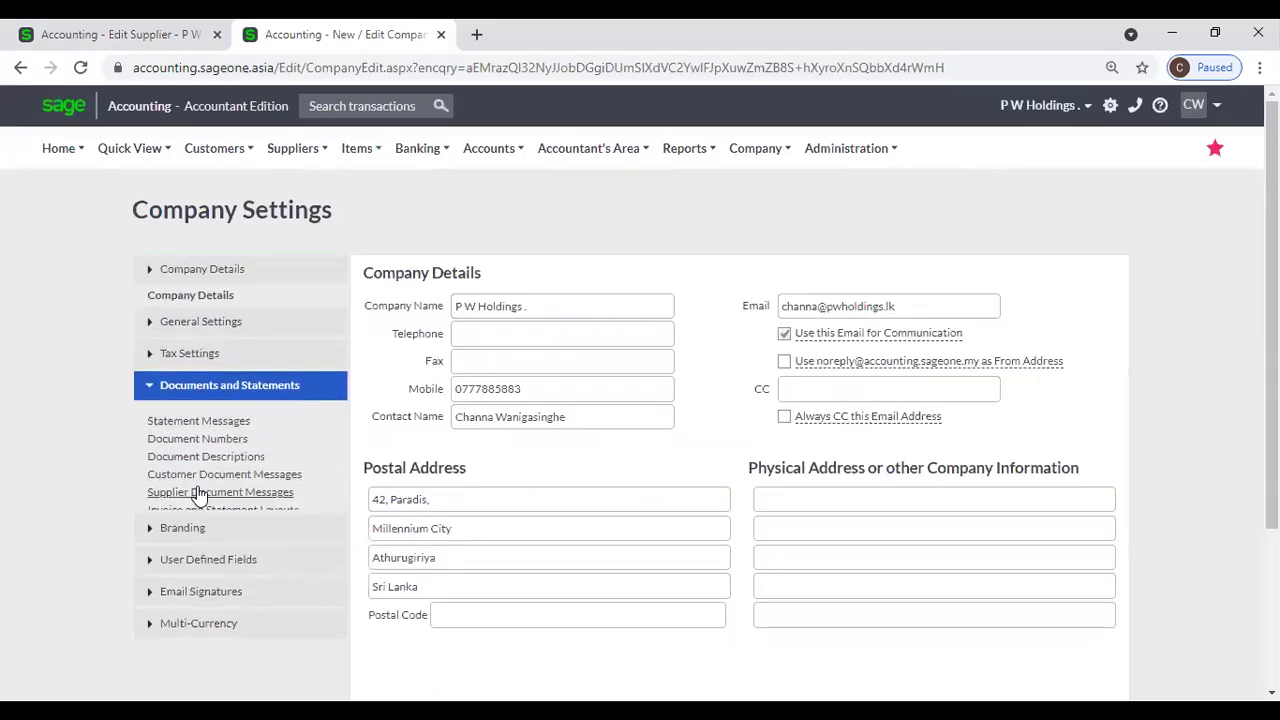
left_click(199, 492)
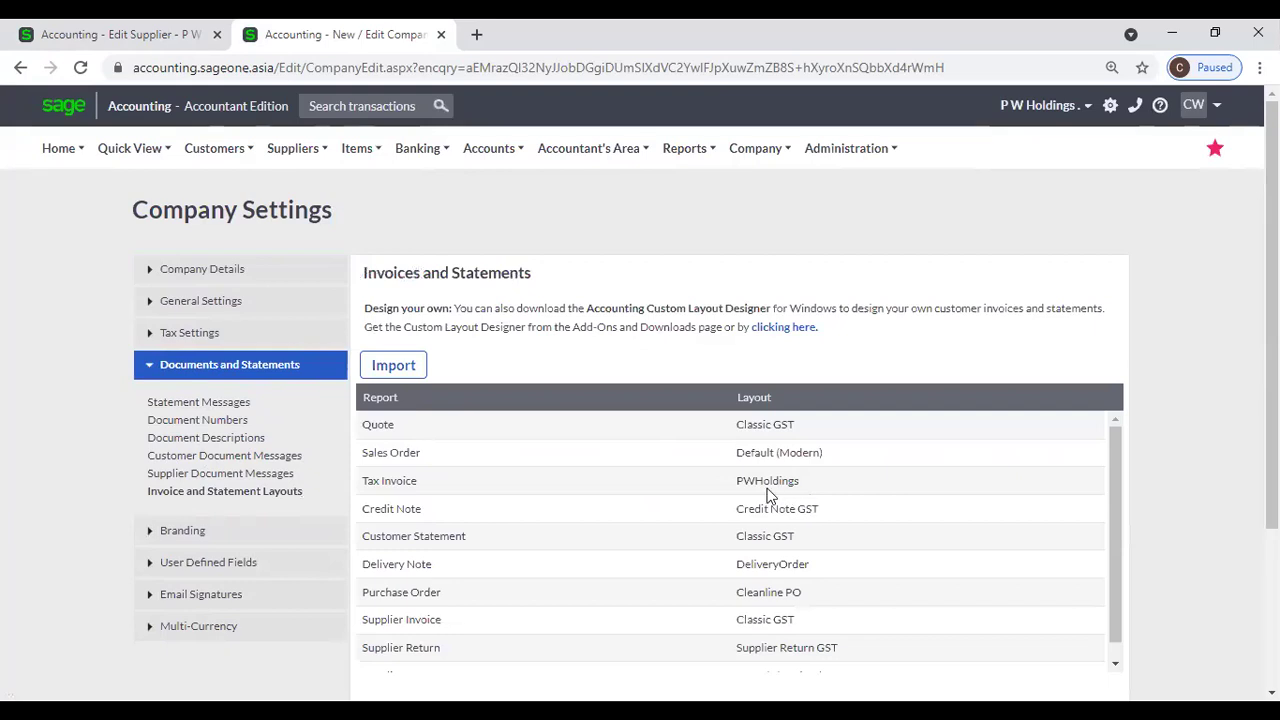
left_click(864, 598)
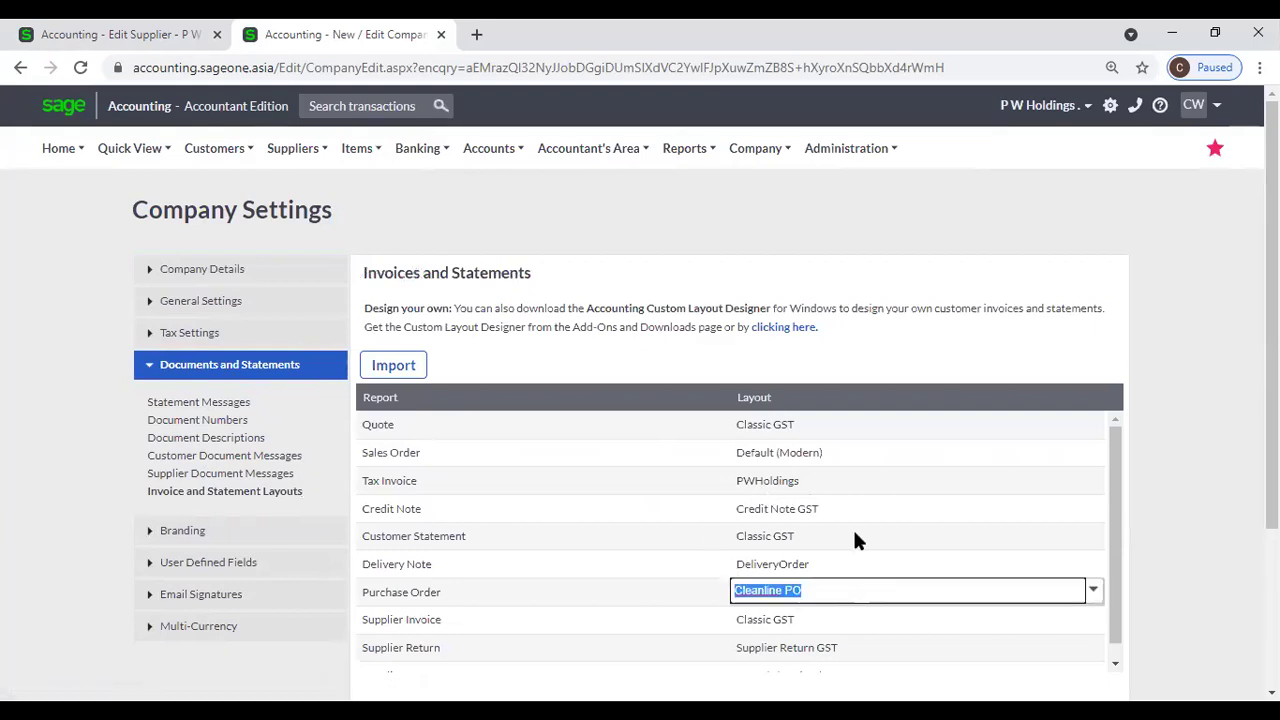
left_click(1164, 560)
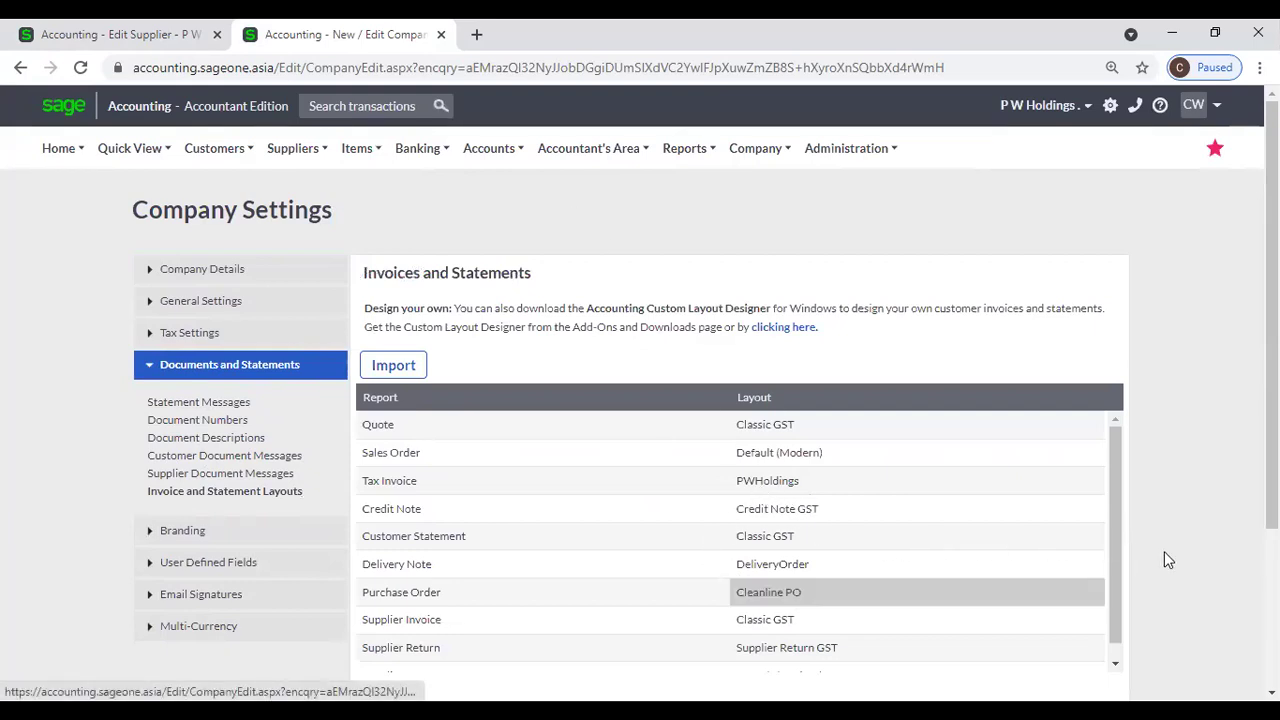
Return to the Edit Supplier browser tab and inspect the layout choices for the Purchase Order report of P W Holdings without changing the layout
left_click(117, 34)
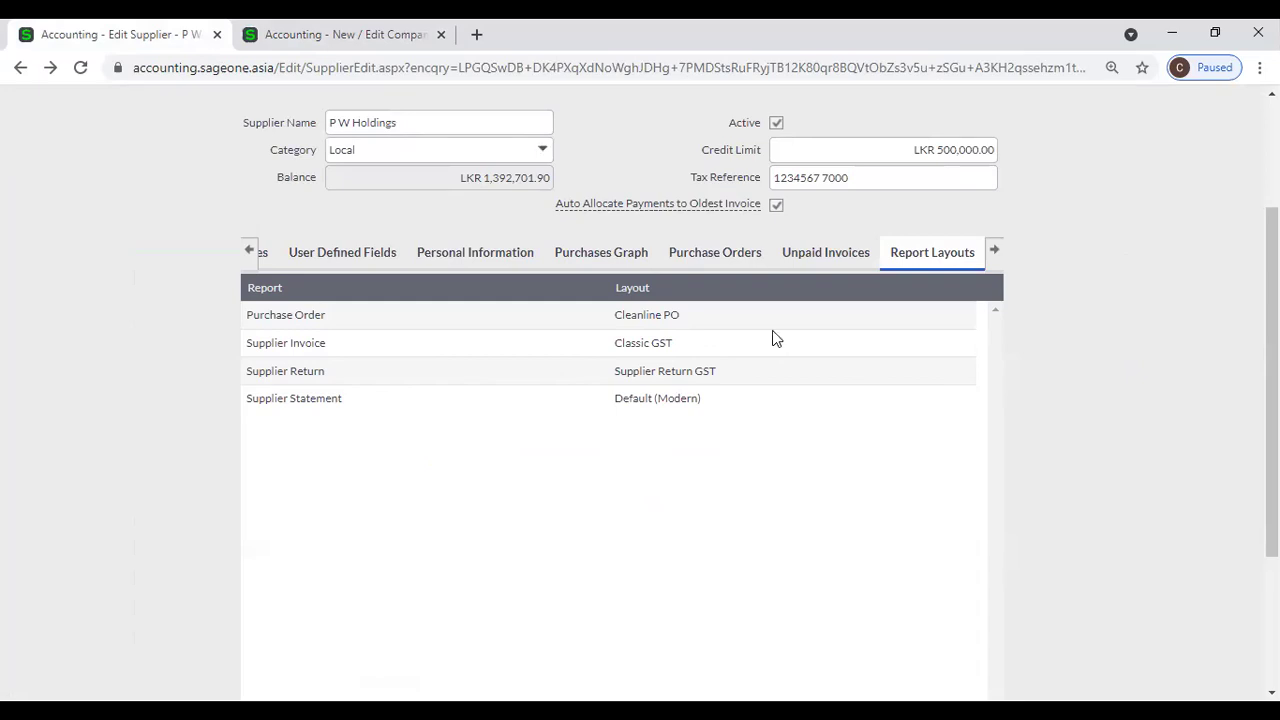
left_click(845, 318)
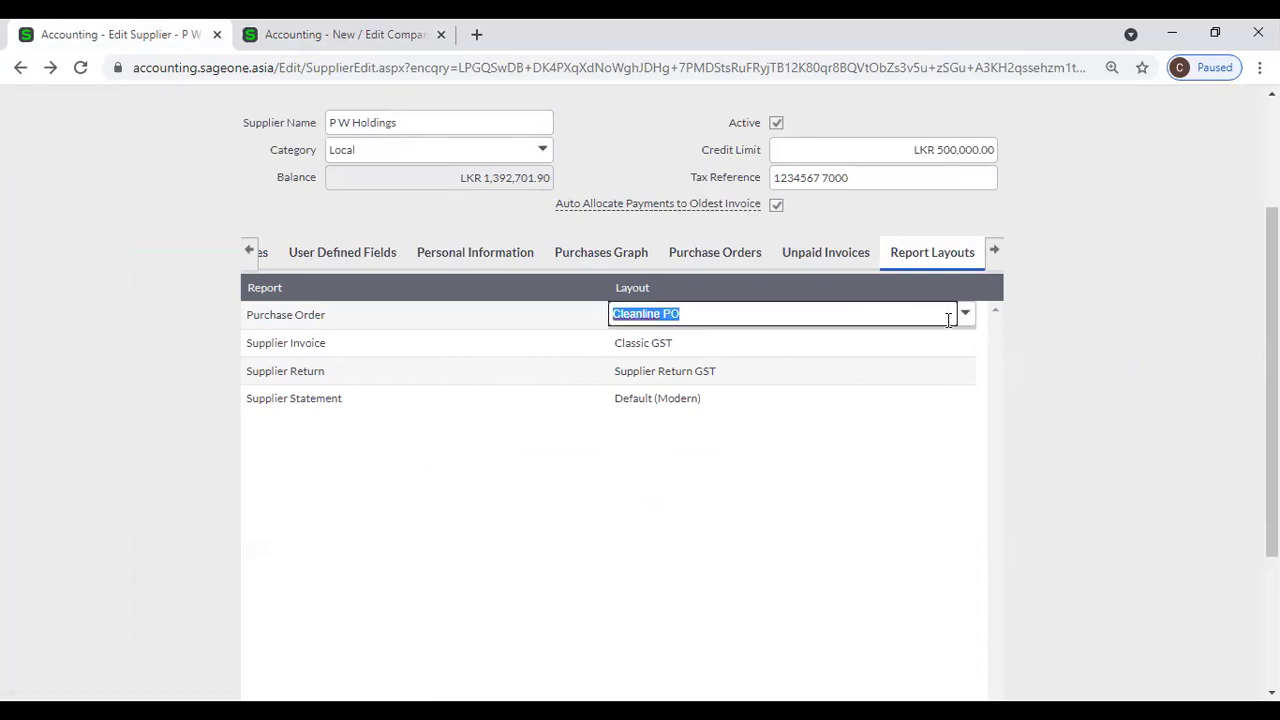
left_click(966, 317)
left_click(966, 318)
left_click(1066, 414)
scroll(1061, 418, "down", 2)
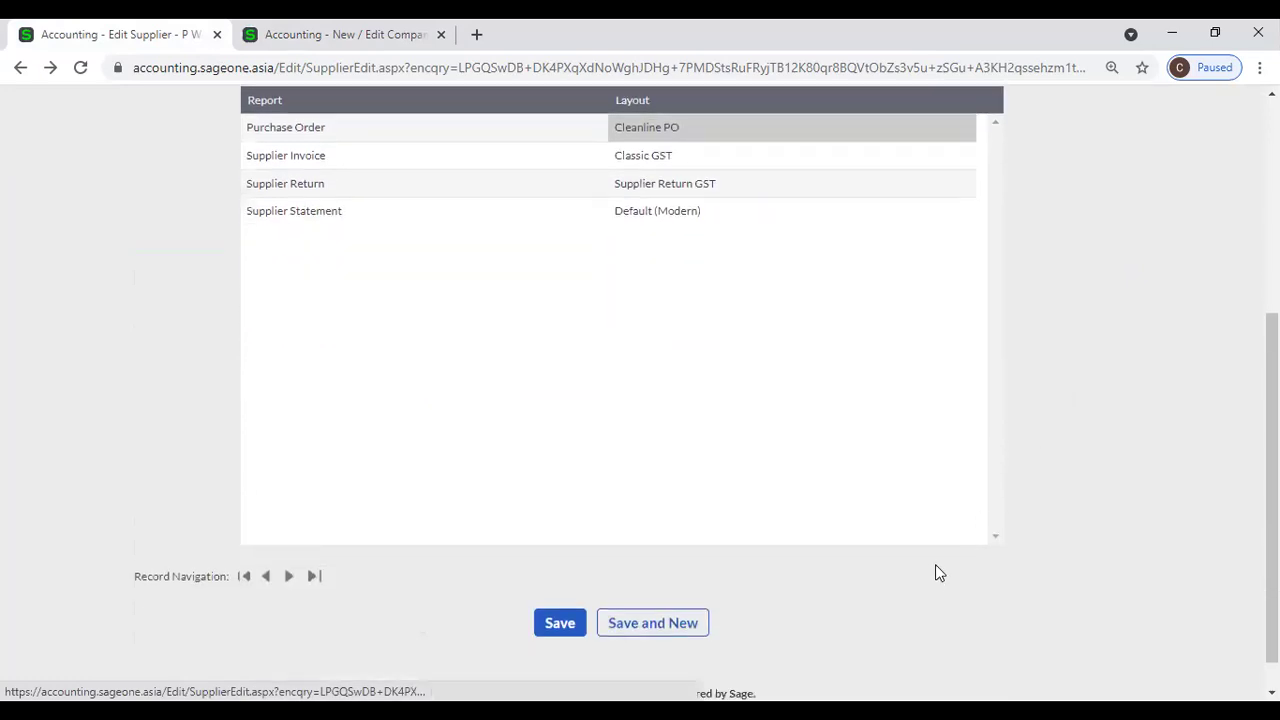
scroll(838, 550, "up", 2)
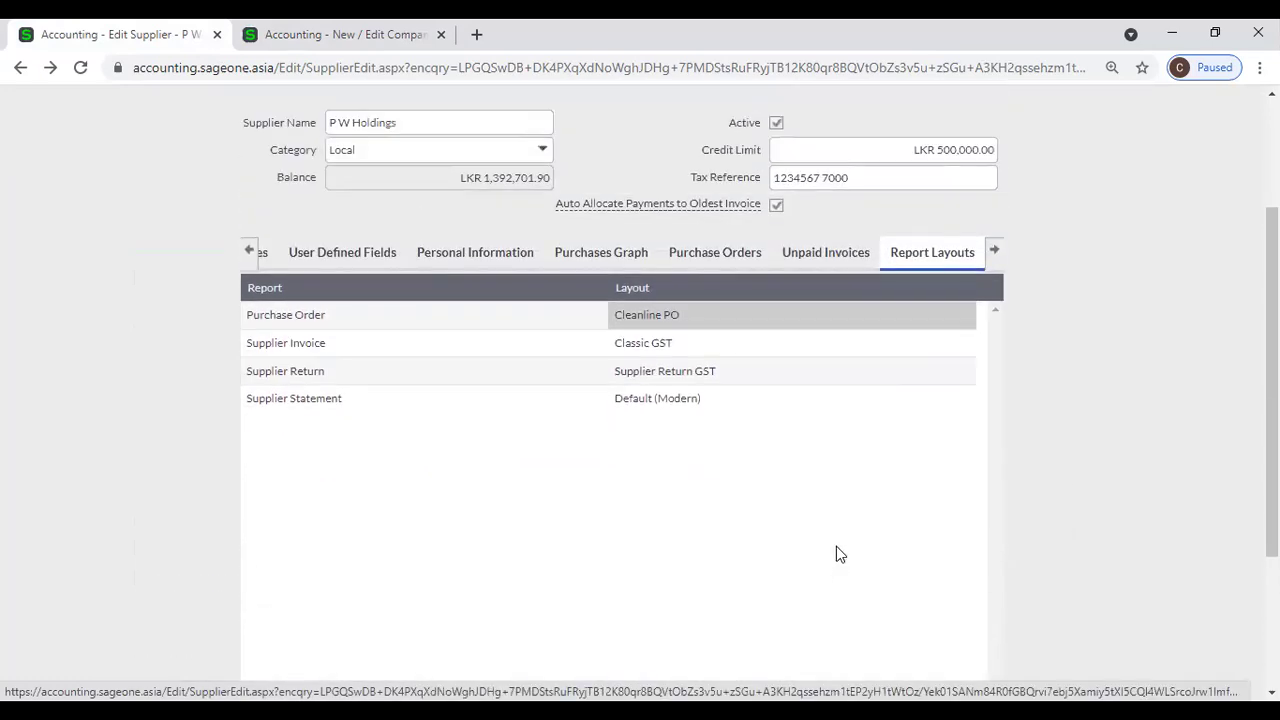
scroll(837, 557, "up", 1)
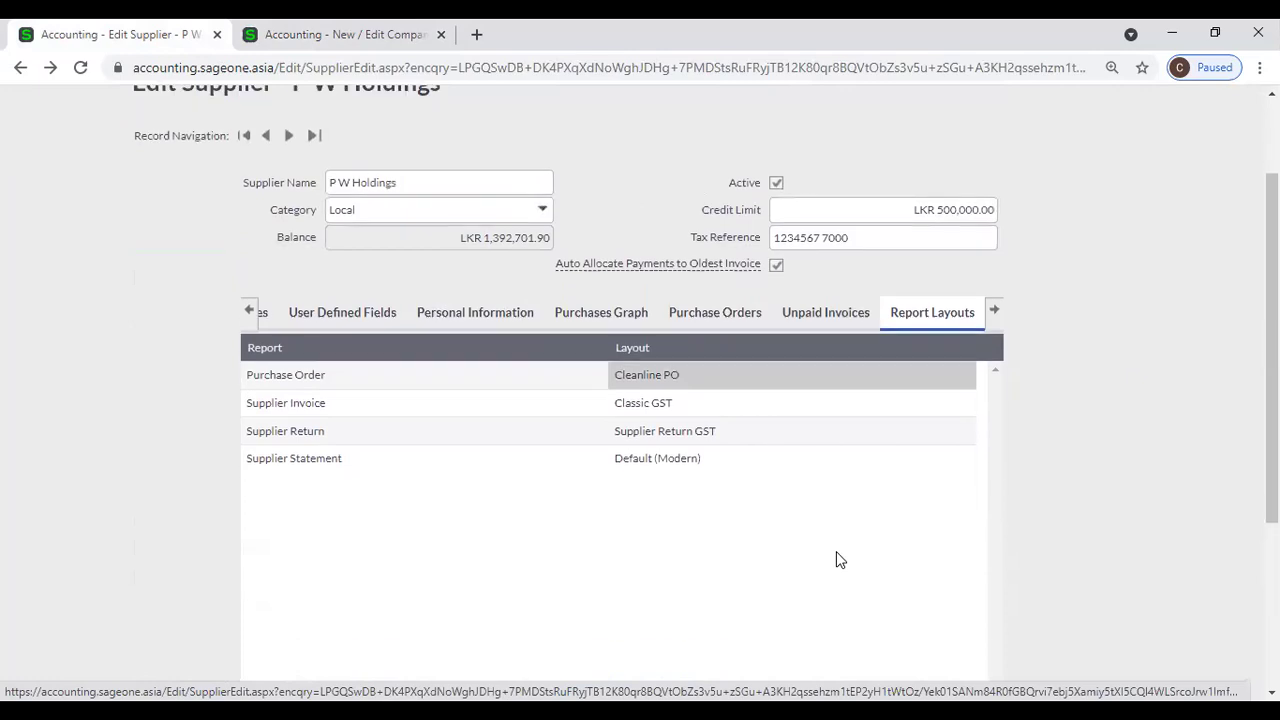
scroll(837, 557, "down", 3)
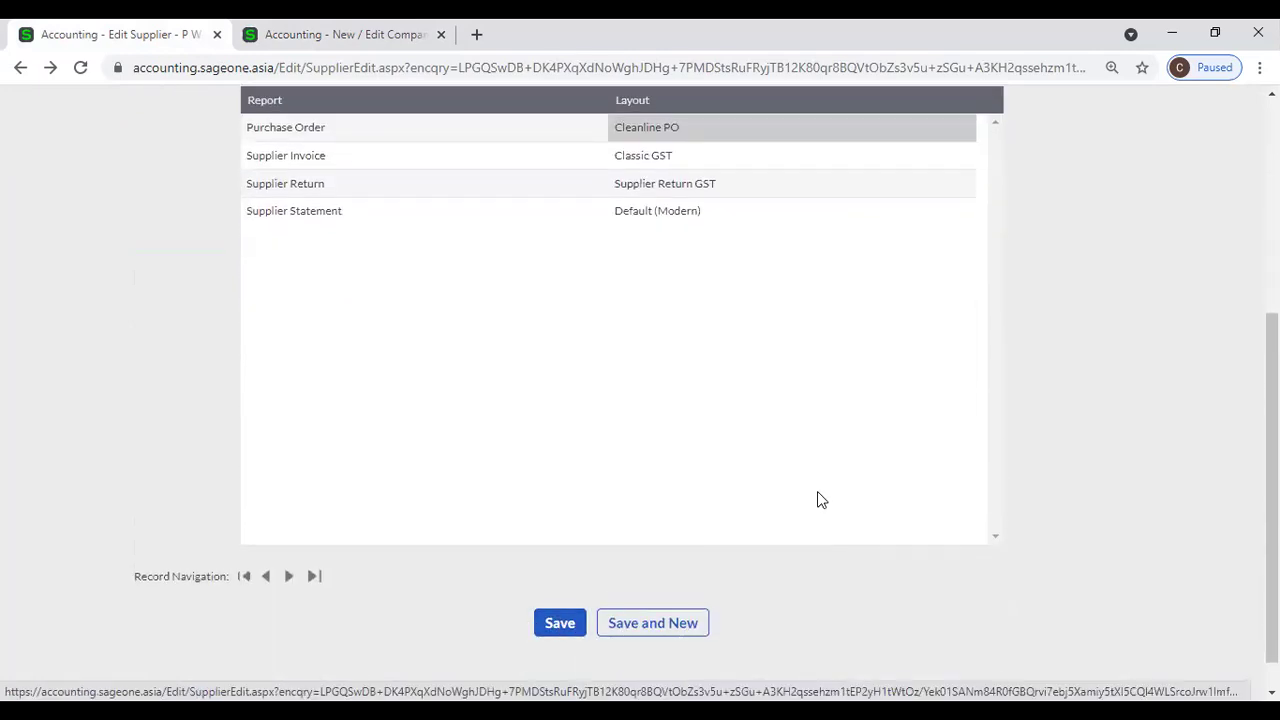
scroll(817, 499, "up", 4)
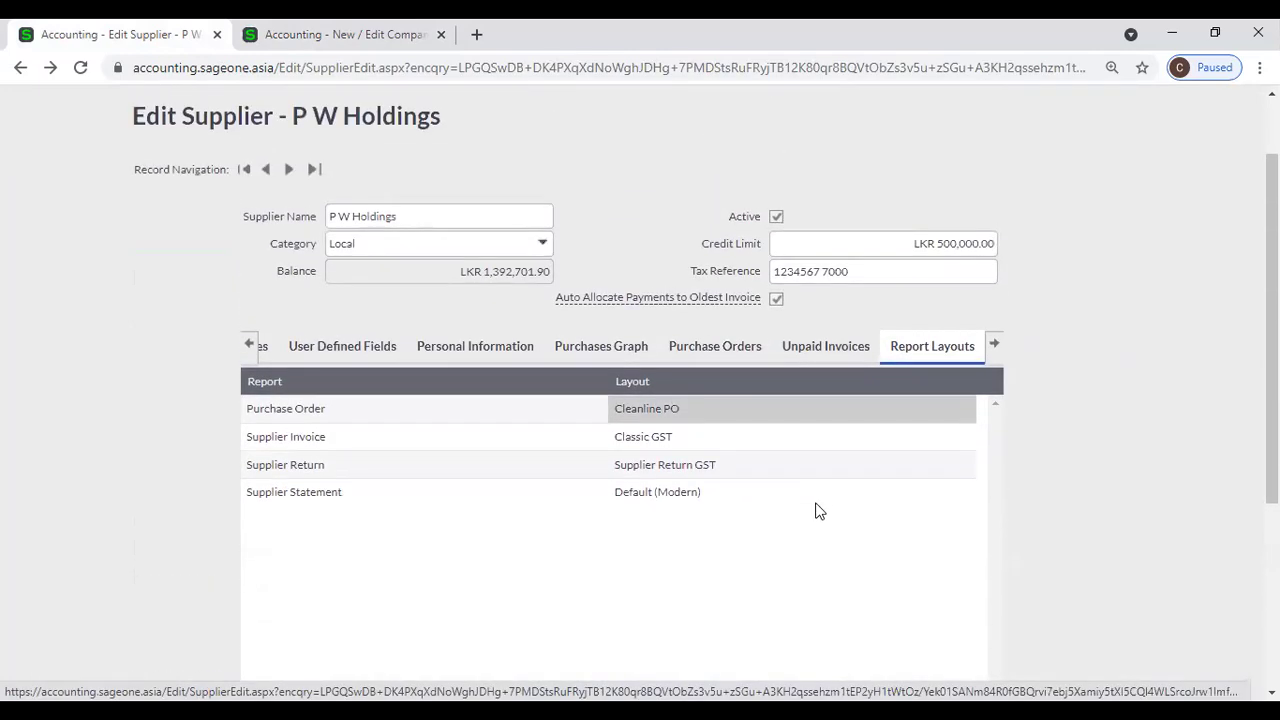
Go back to the main details of P W Holdings and open the List of Suppliers
left_click(242, 446)
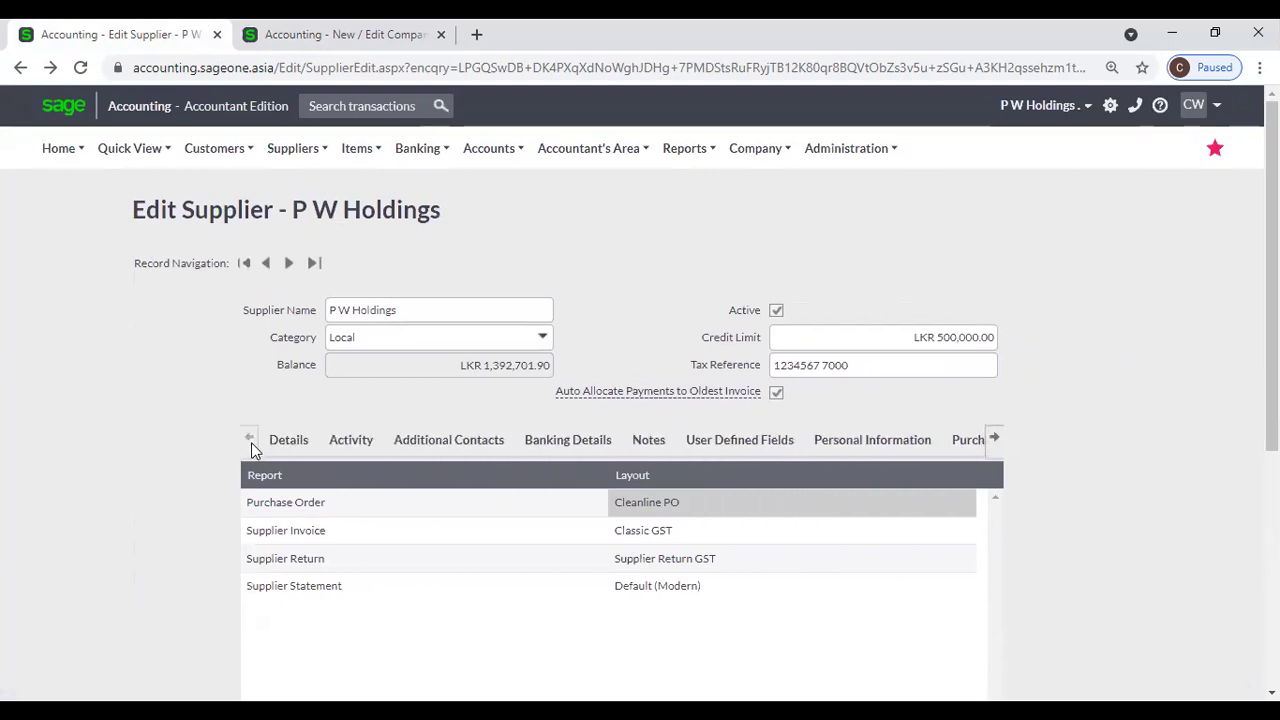
left_click(289, 441)
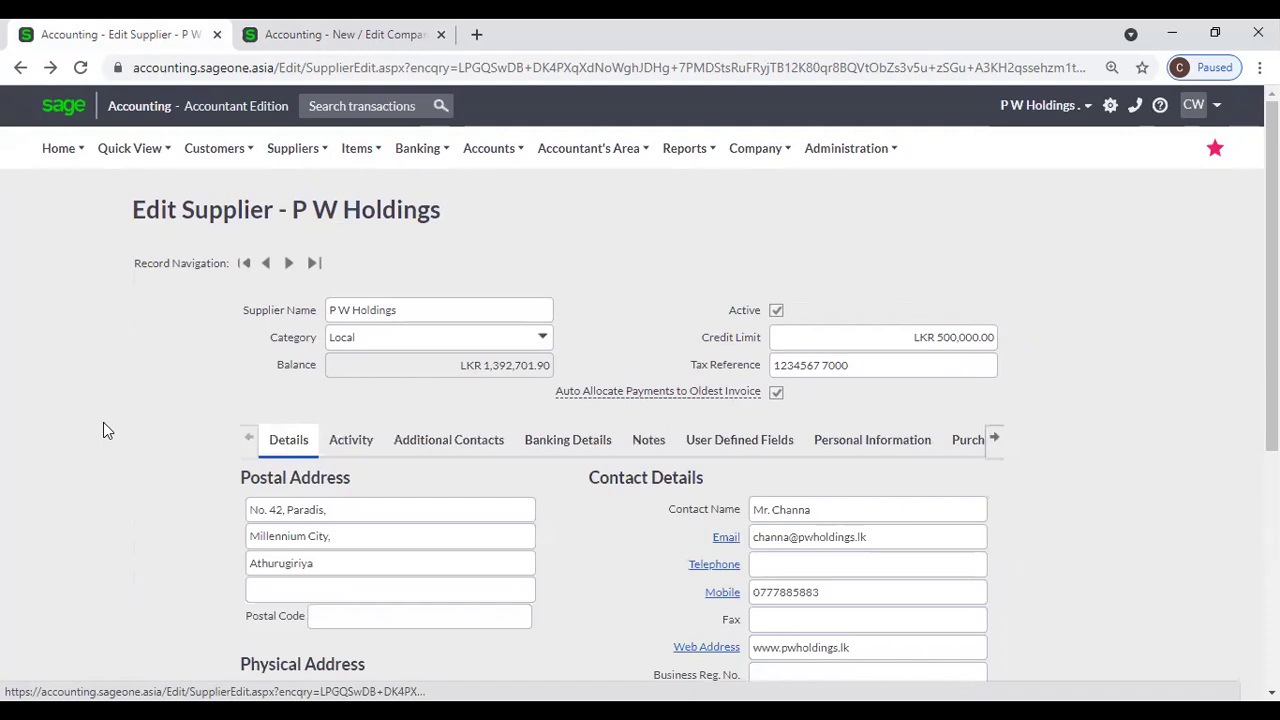
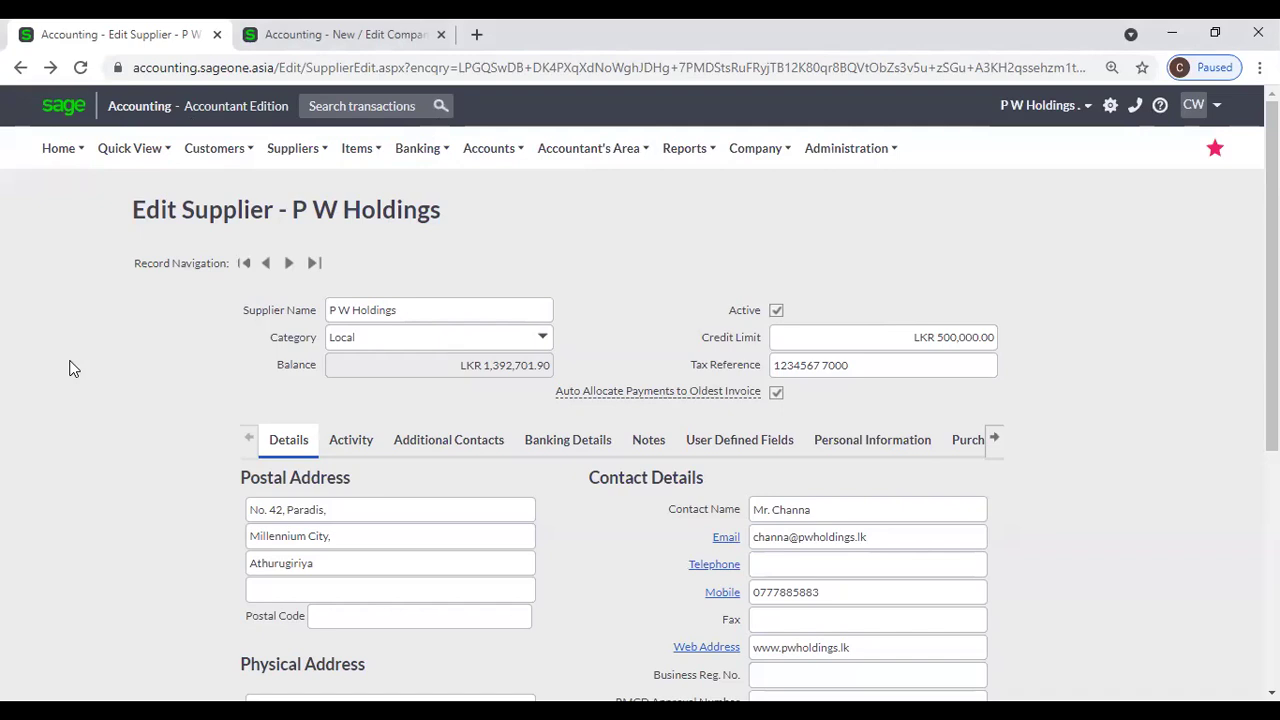
left_click(292, 150)
mouse_move(300, 214)
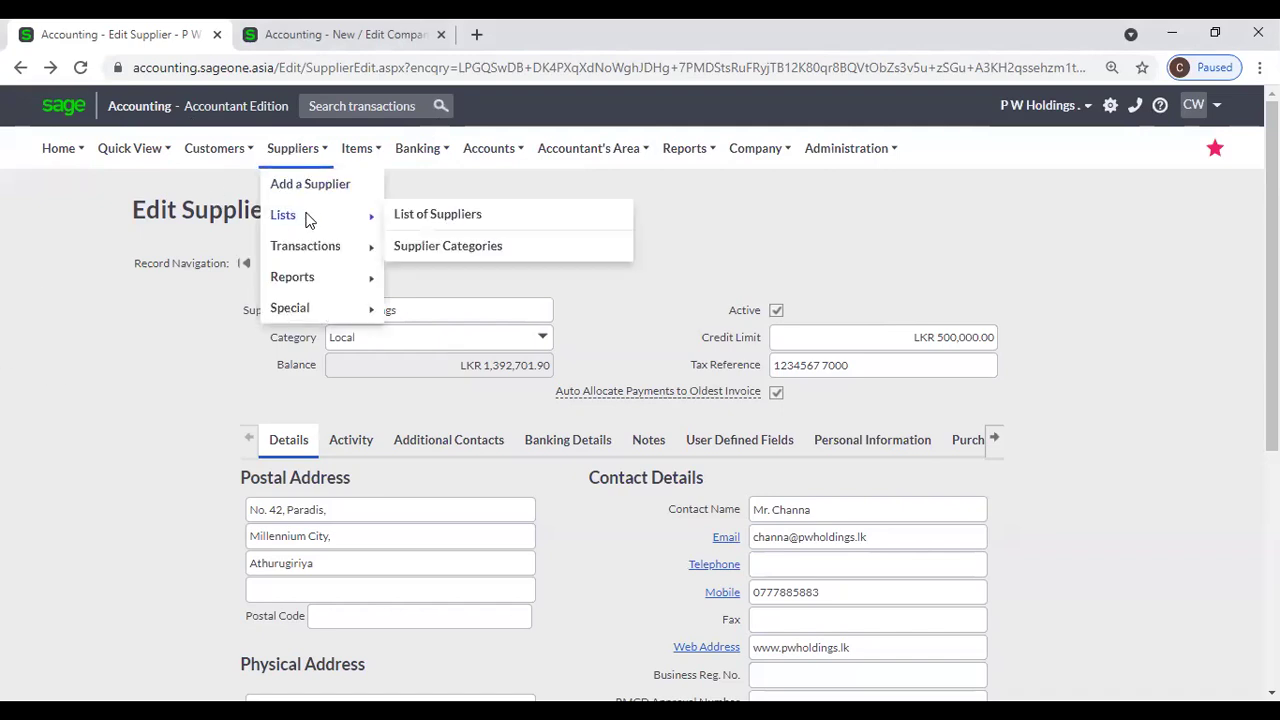
left_click(416, 218)
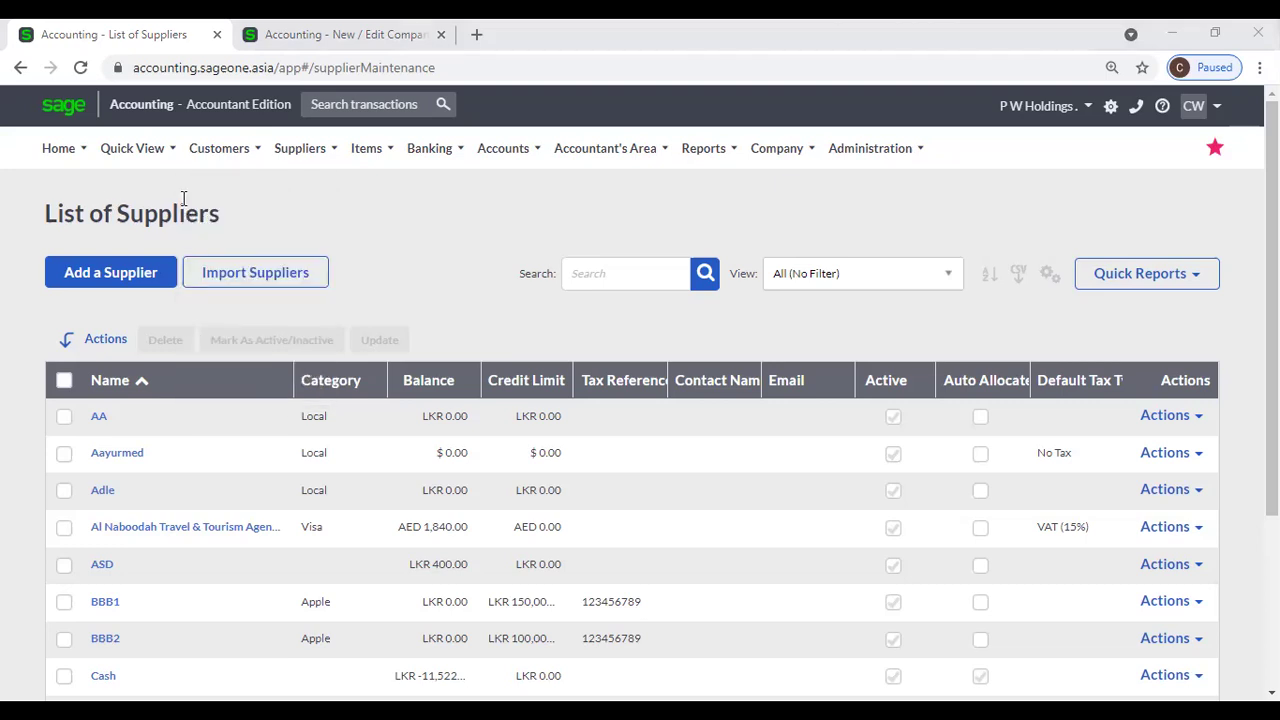
Open the Supplier Categories list and bring up a blank New Supplier Category form to view its Description field
left_click(299, 148)
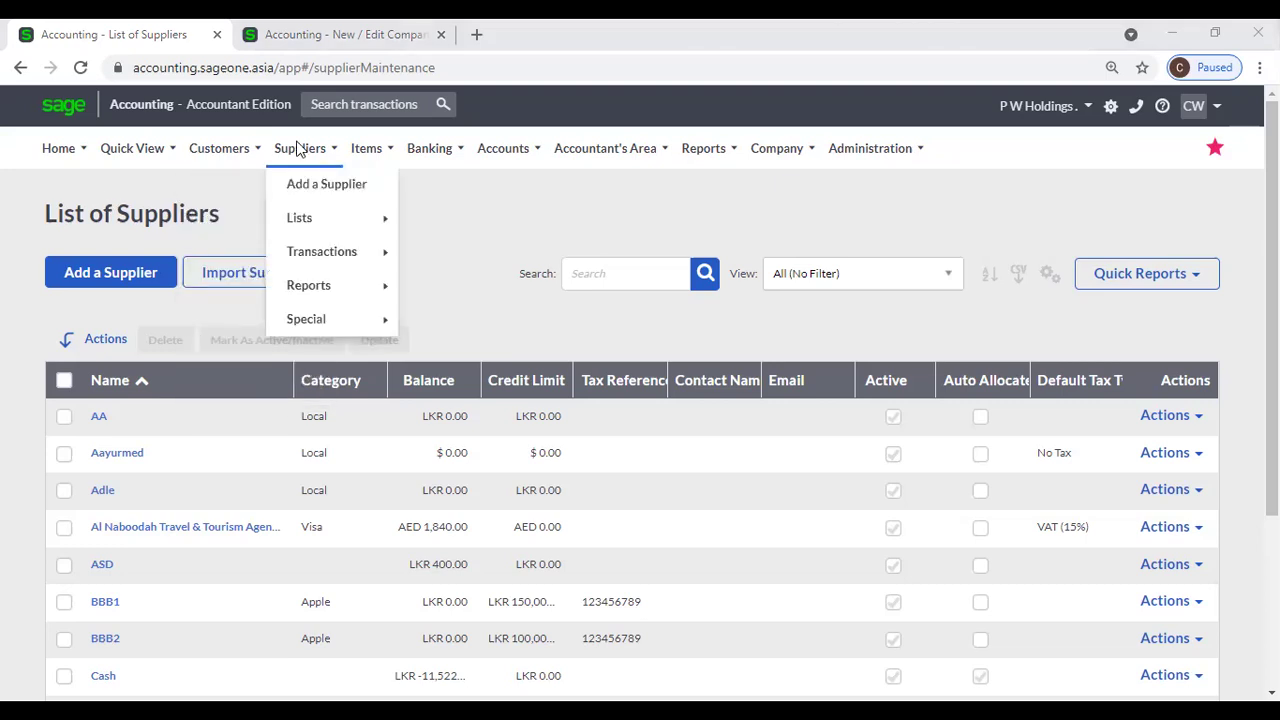
mouse_move(323, 217)
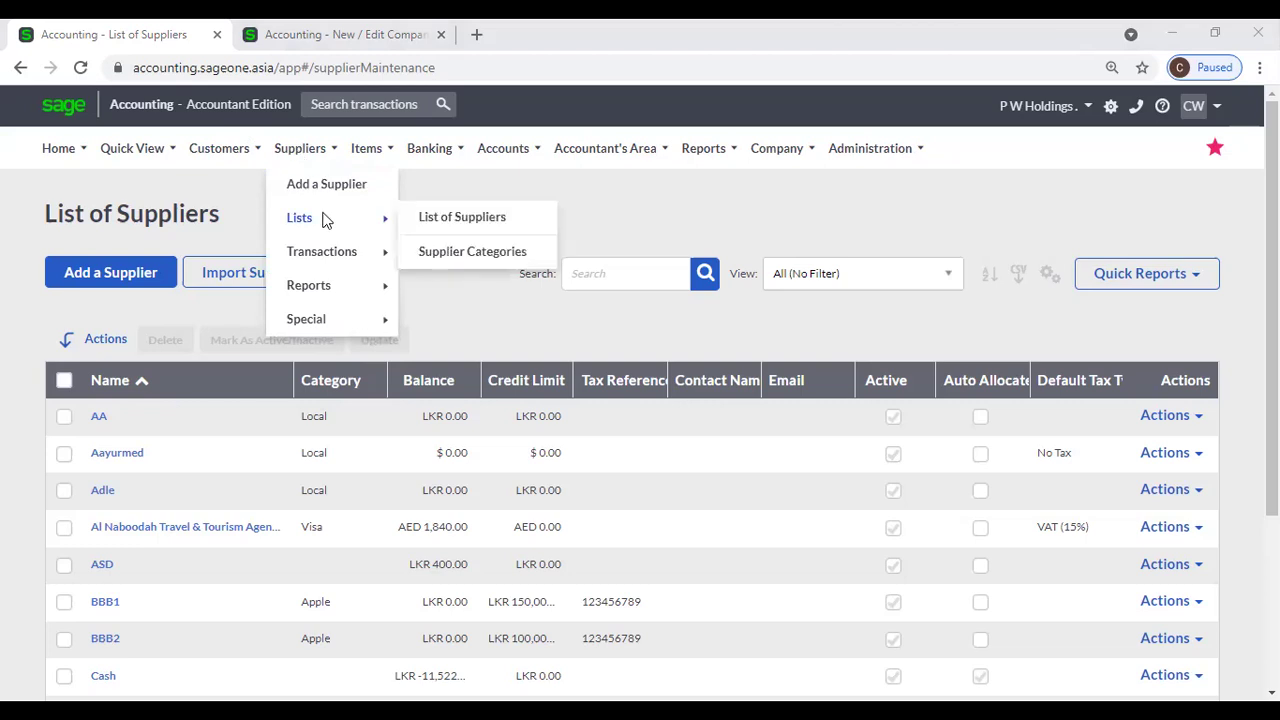
left_click(461, 259)
mouse_move(290, 158)
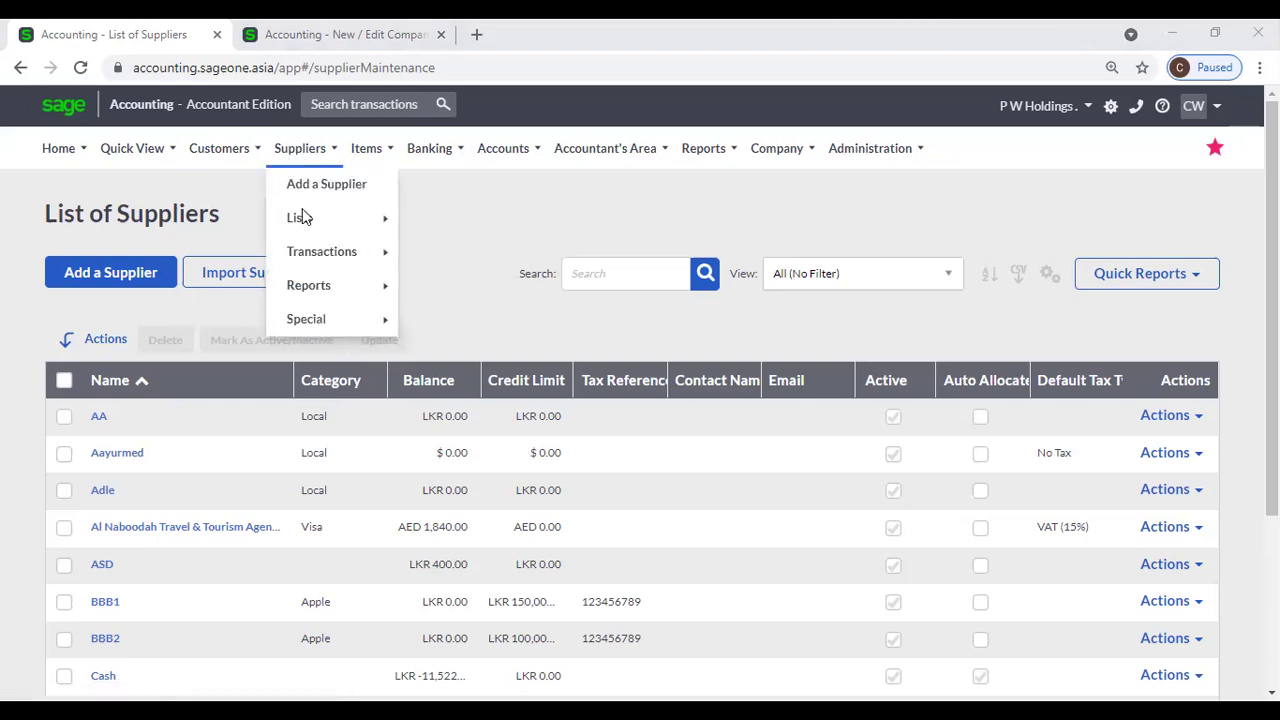
mouse_move(300, 217)
left_click(470, 254)
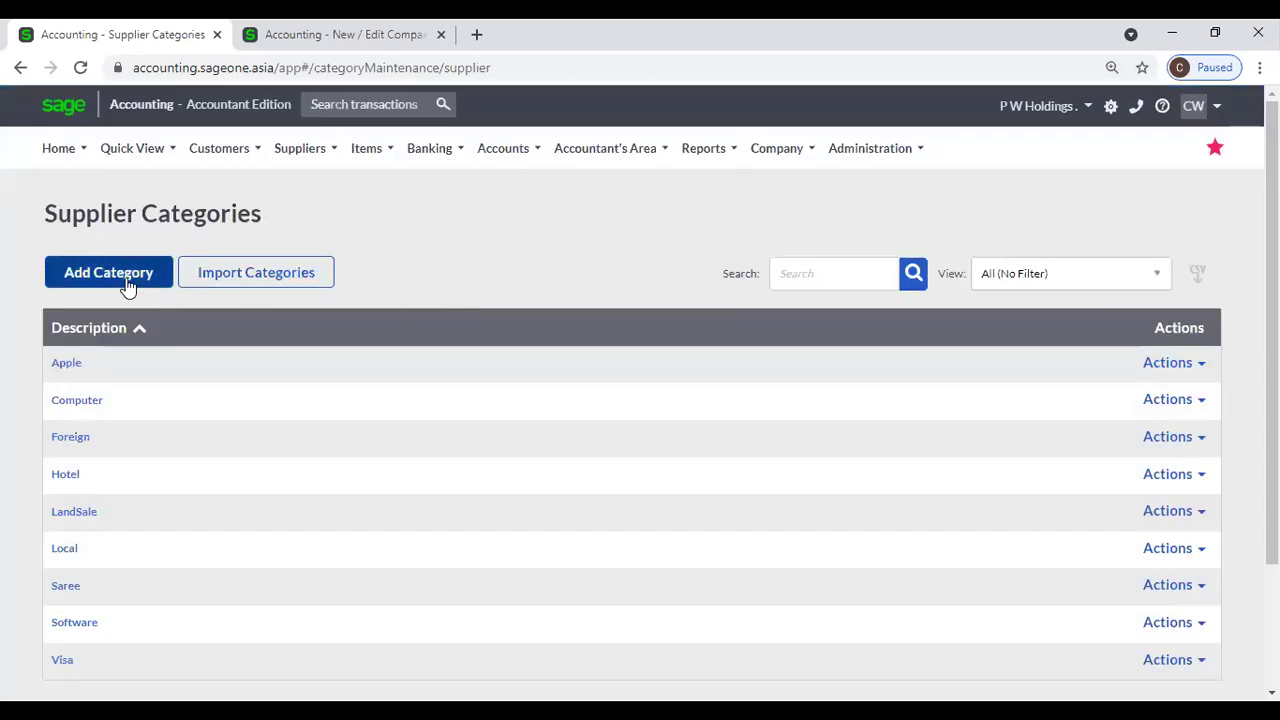
left_click(126, 282)
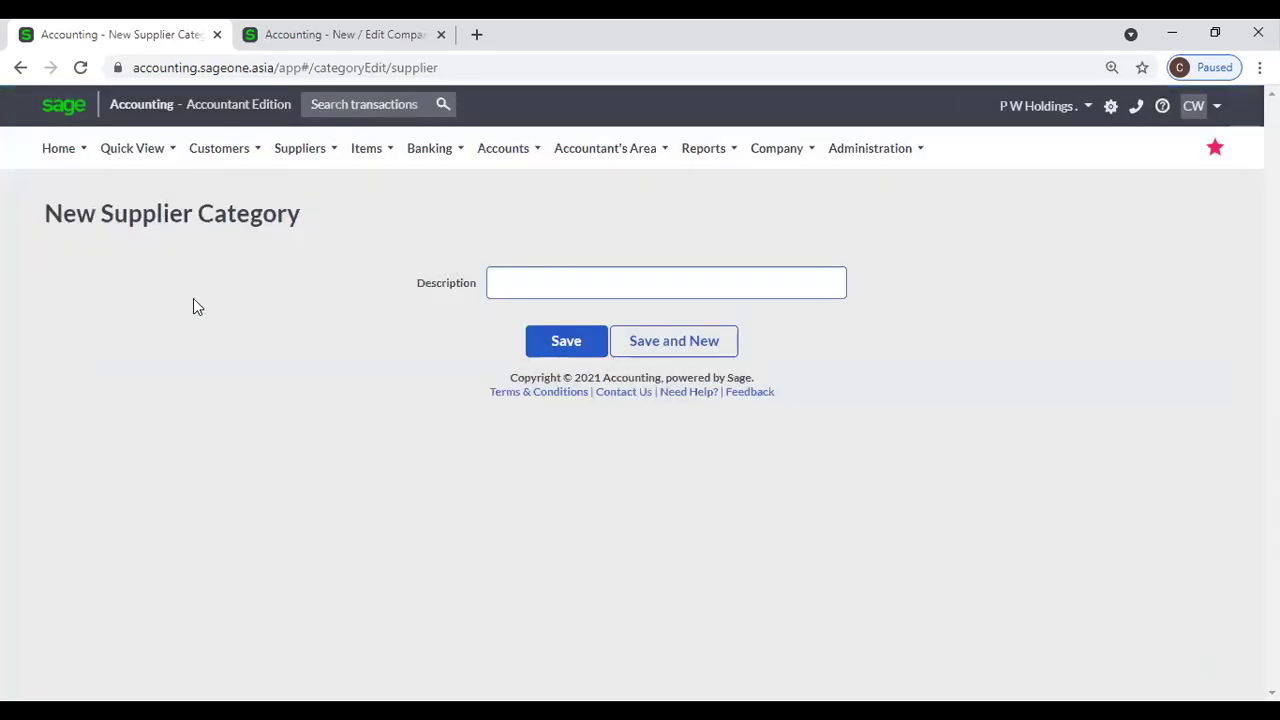
left_click(607, 290)
Open the Purchases By Supplier Report and inspect the From Category filter choices without selecting one
left_click(305, 149)
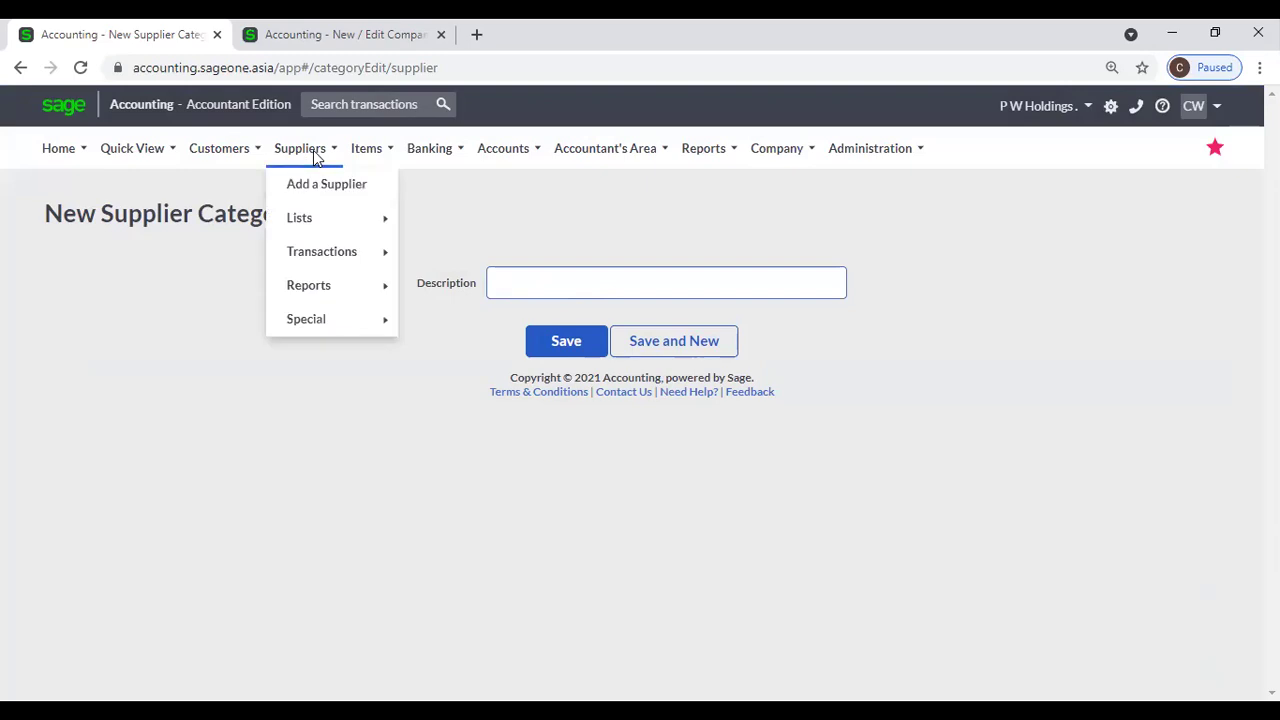
mouse_move(326, 282)
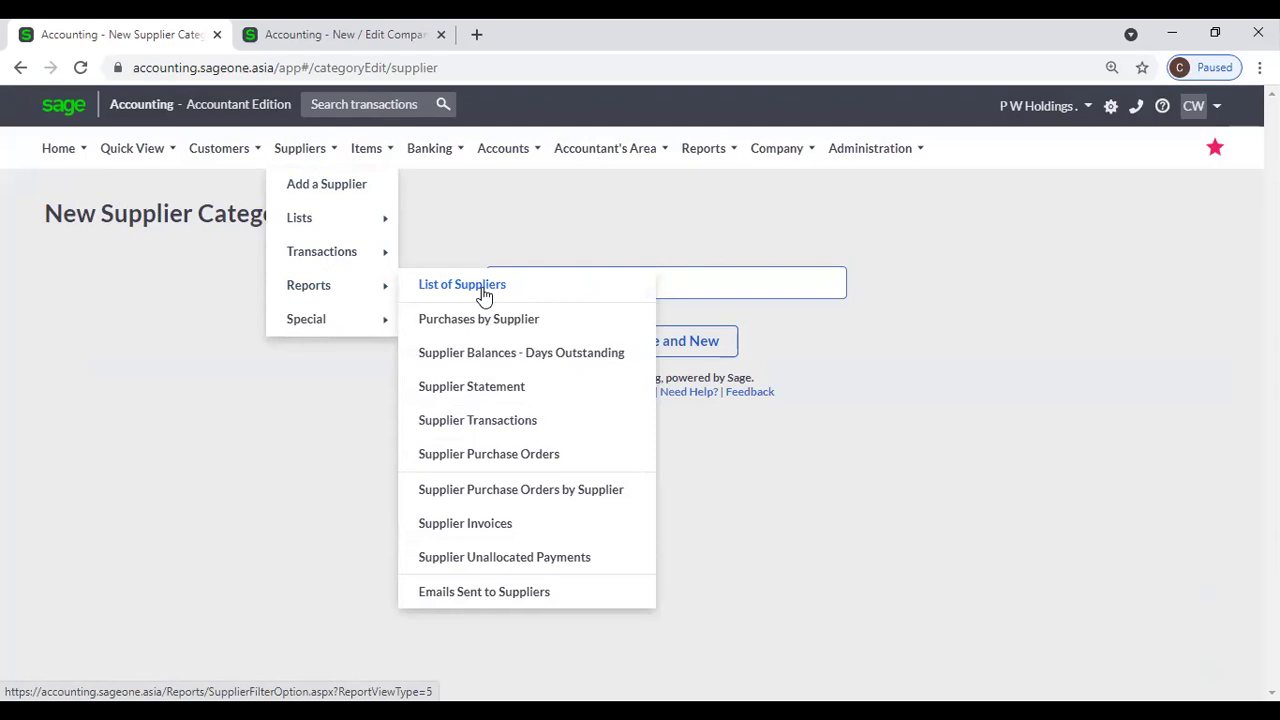
left_click(498, 325)
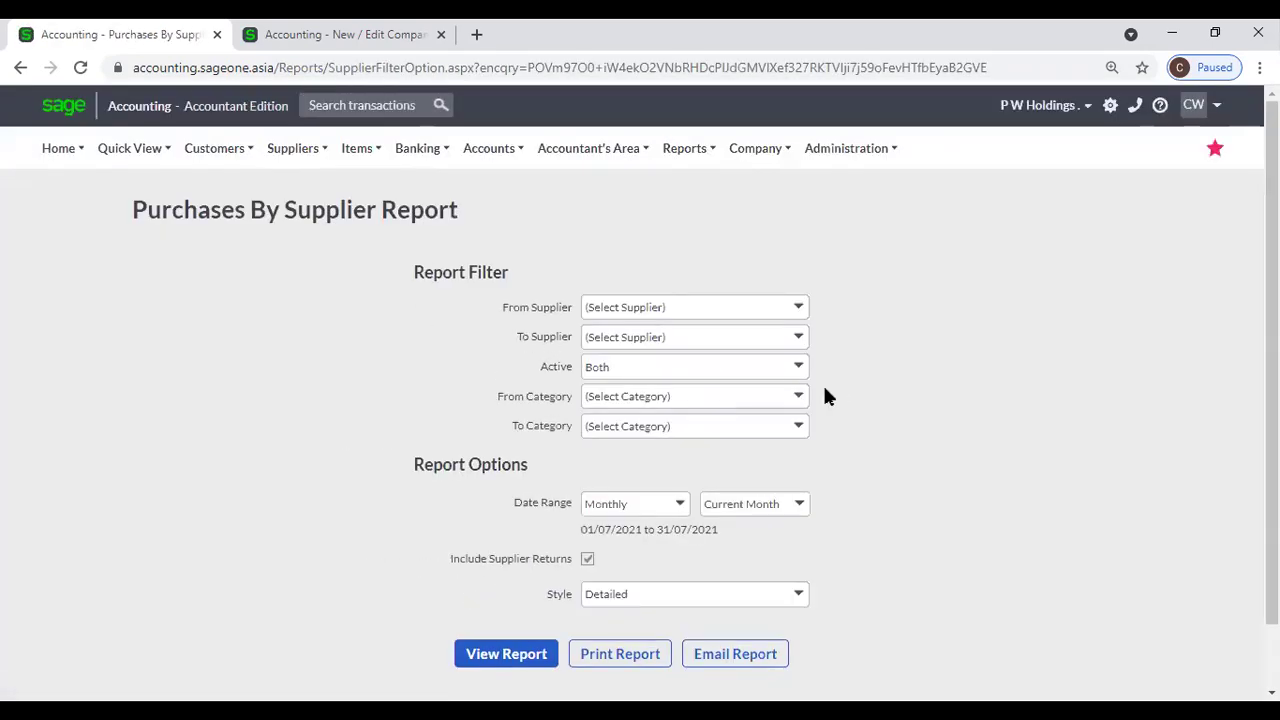
left_click(802, 397)
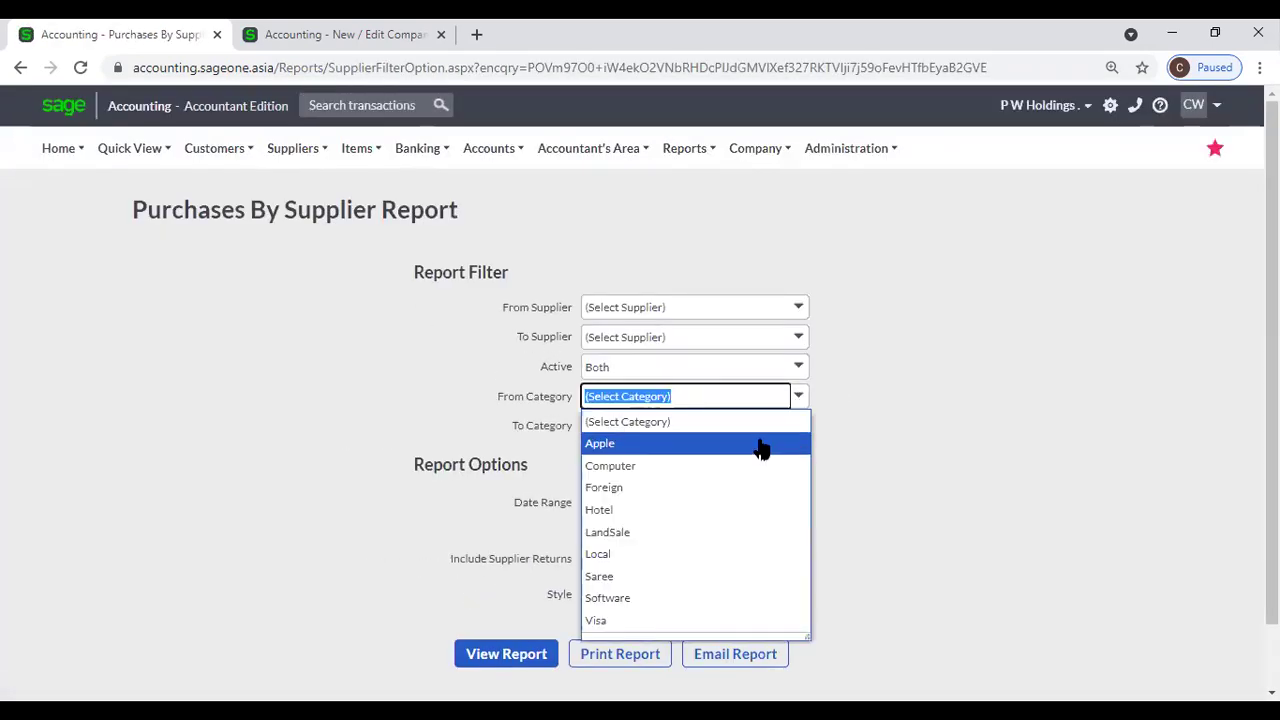
left_click(840, 433)
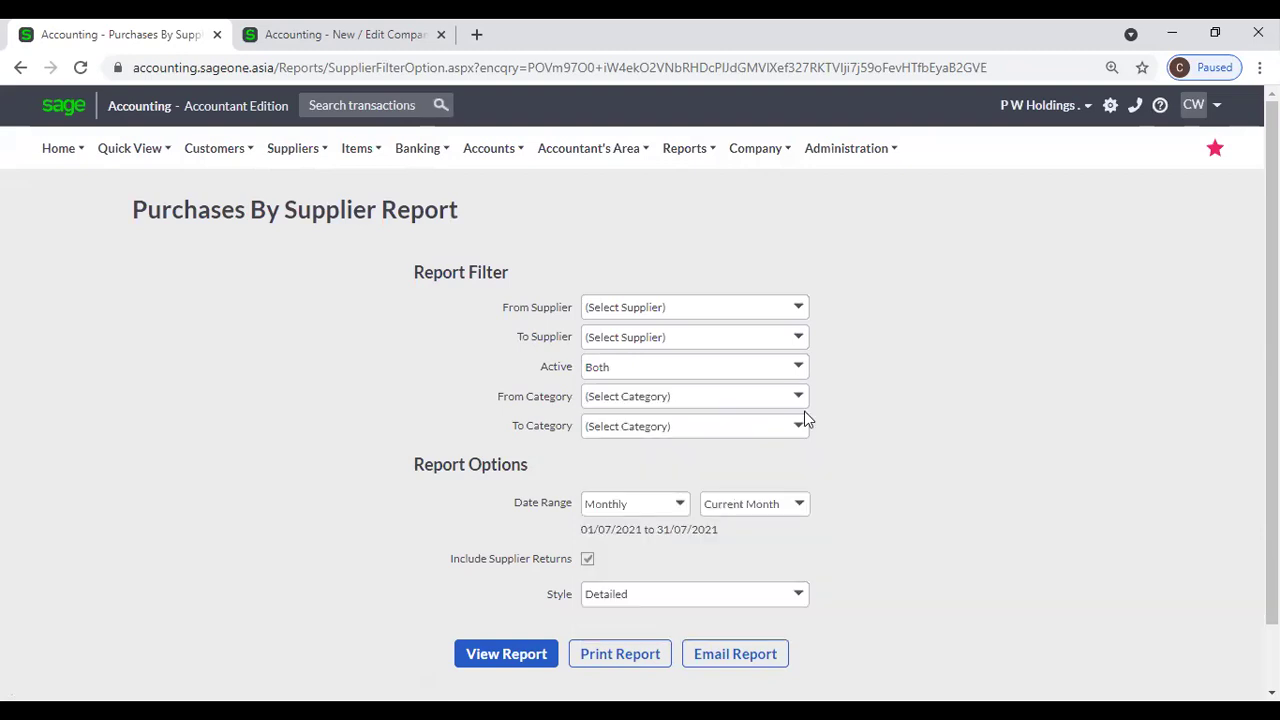
Open a blank New Supplier form and view the Add New Supplier Category dialog from its Category choices, closing it without saving
mouse_move(300, 163)
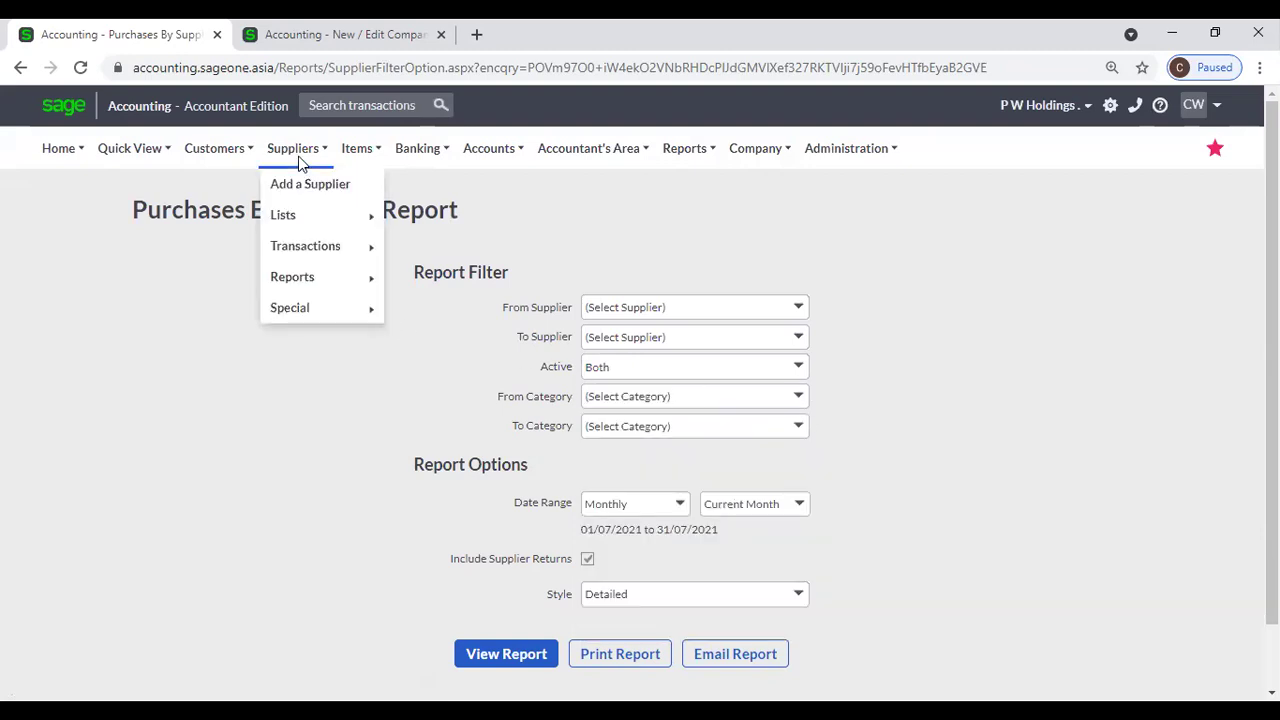
mouse_move(305, 257)
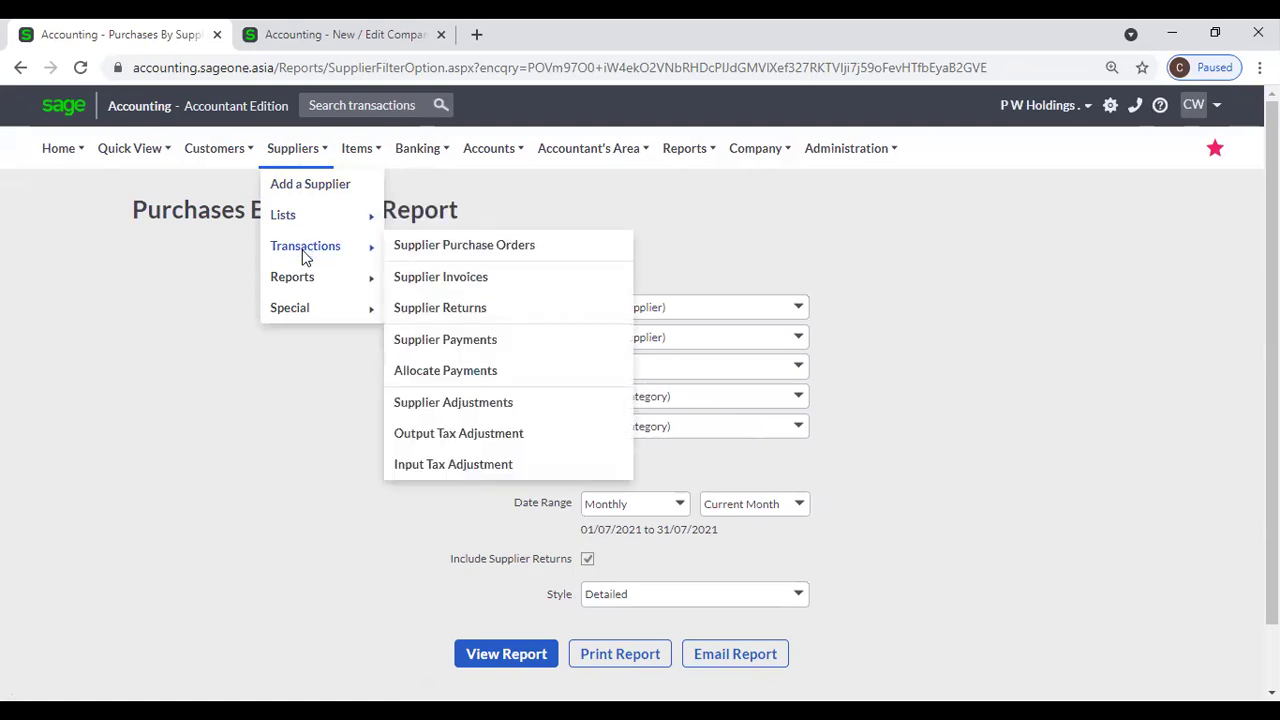
mouse_move(300, 217)
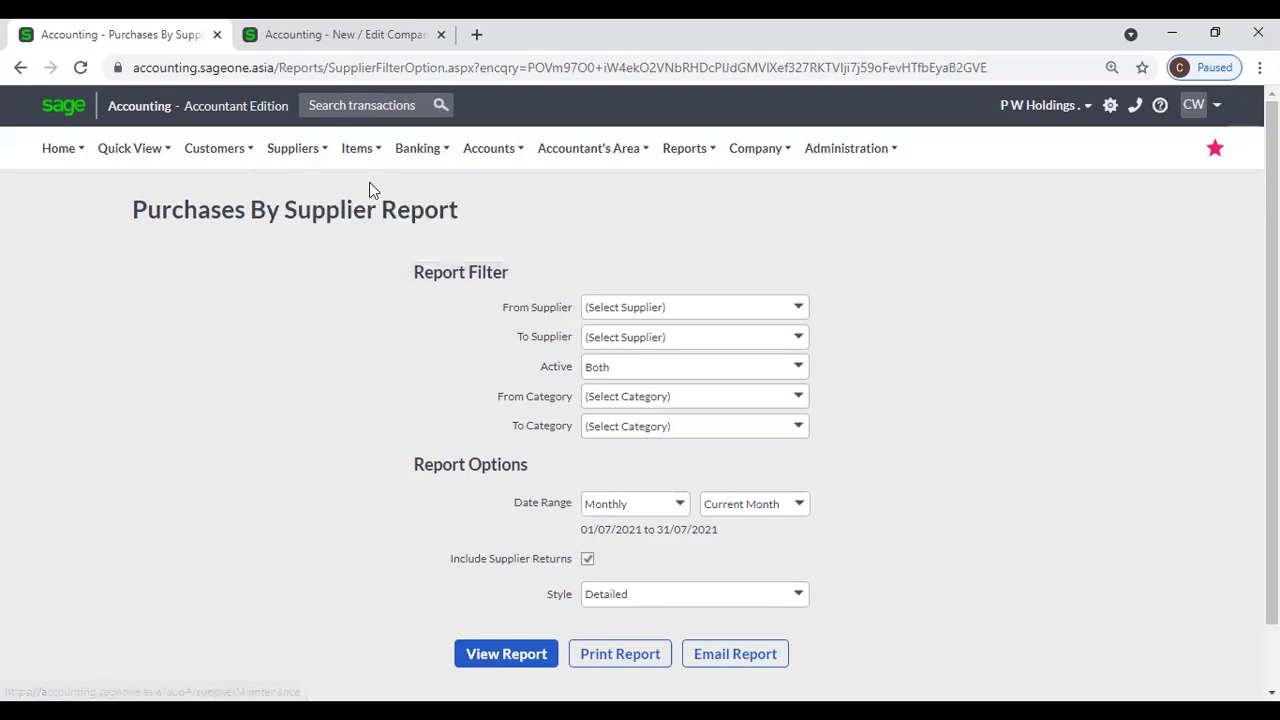
mouse_move(295, 220)
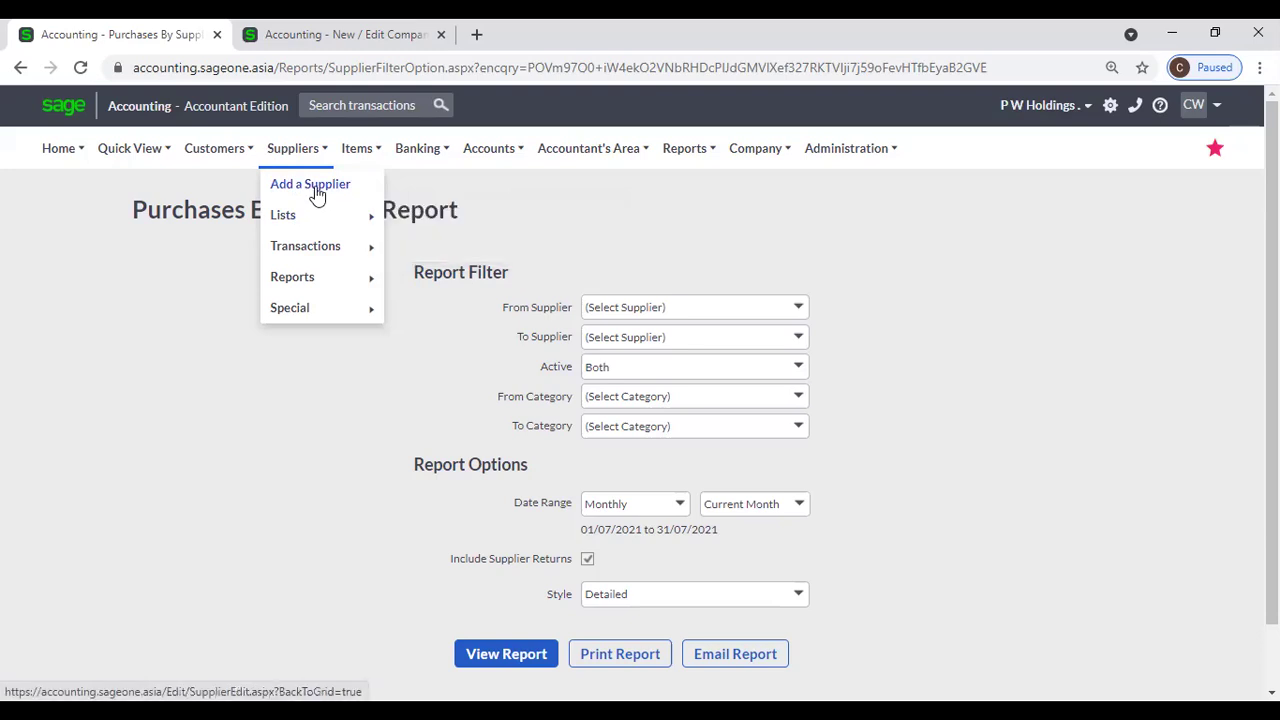
left_click(317, 194)
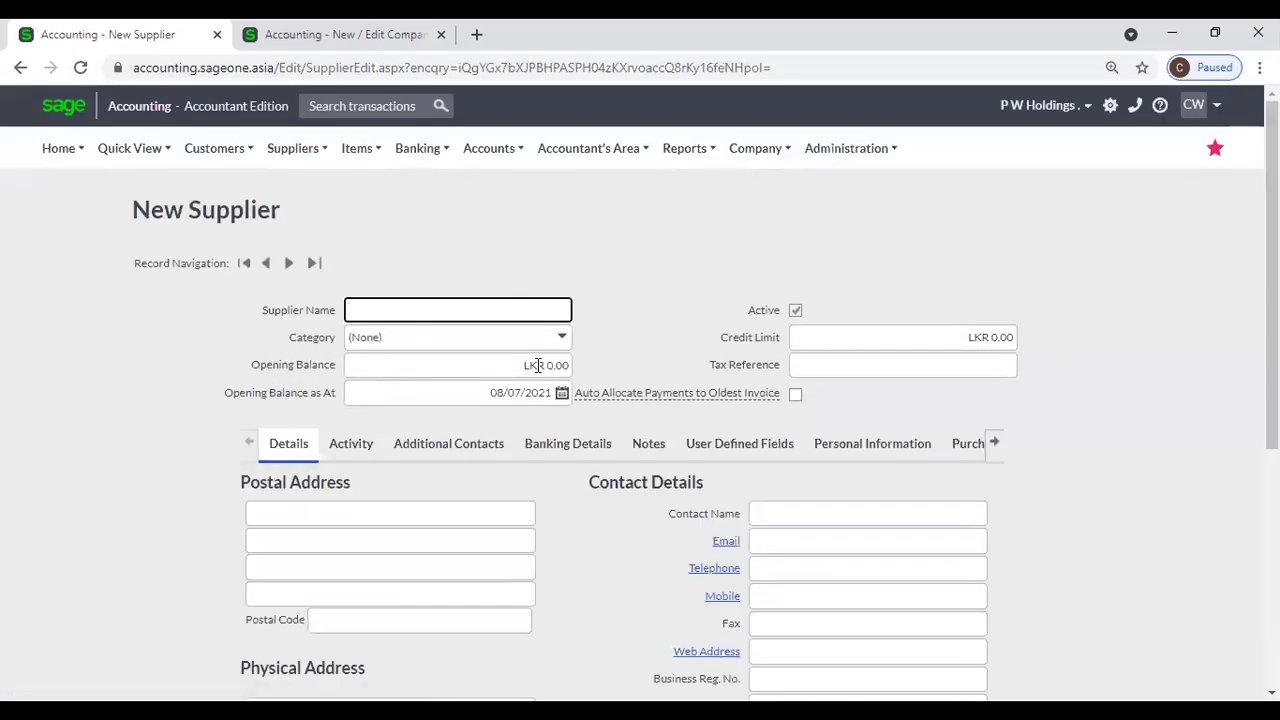
left_click(561, 340)
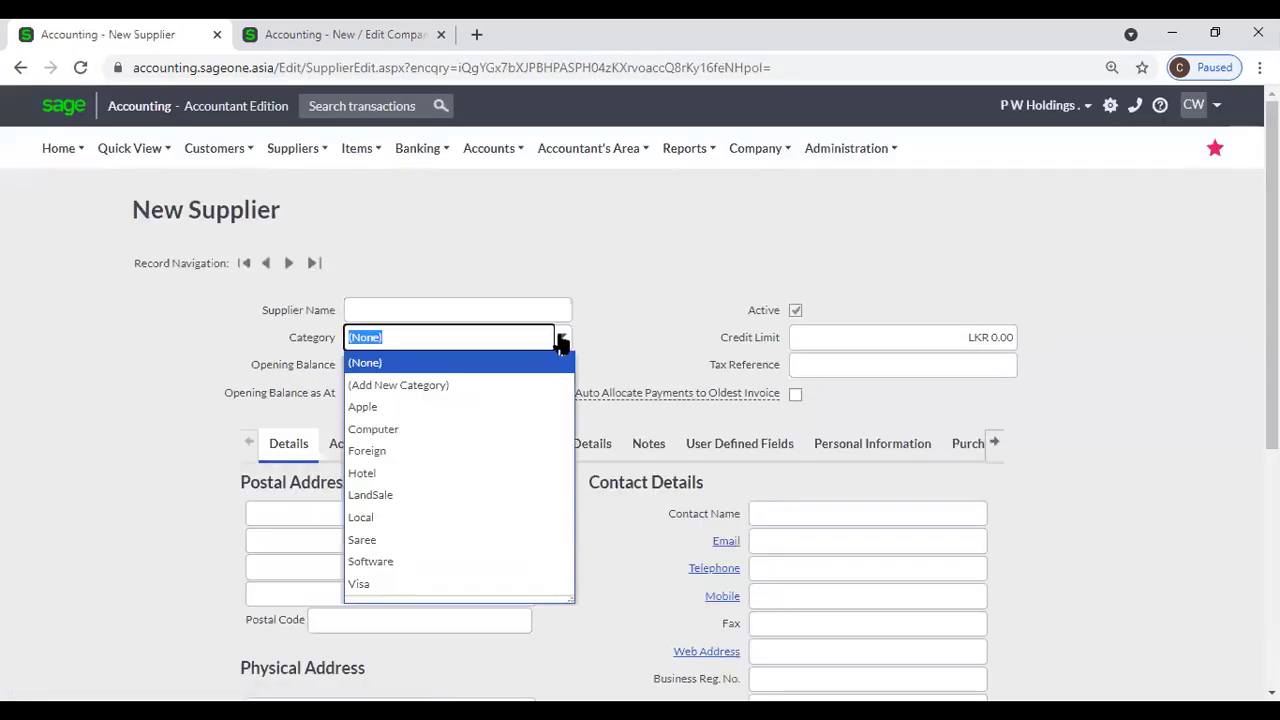
left_click(494, 397)
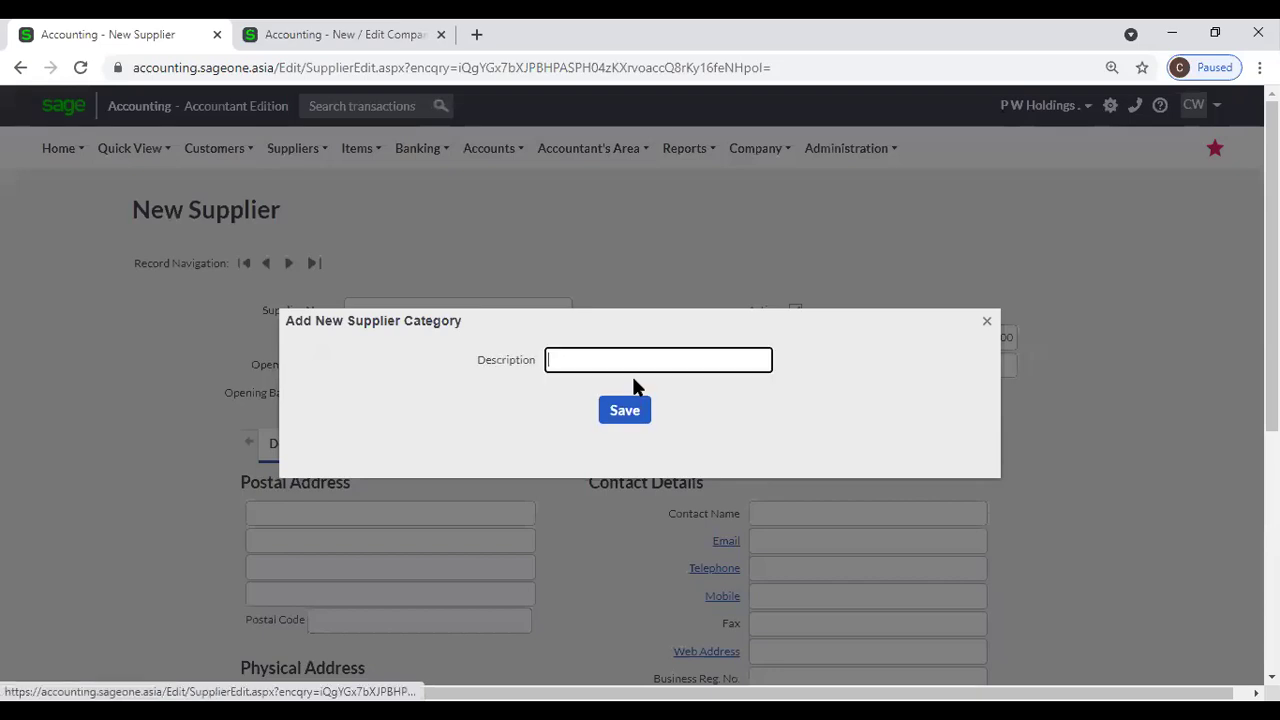
left_click(987, 321)
In the List of Suppliers, customise the grid to show Date Field 3 and hide Tax Reference, and save the columns
left_click(293, 148)
mouse_move(298, 212)
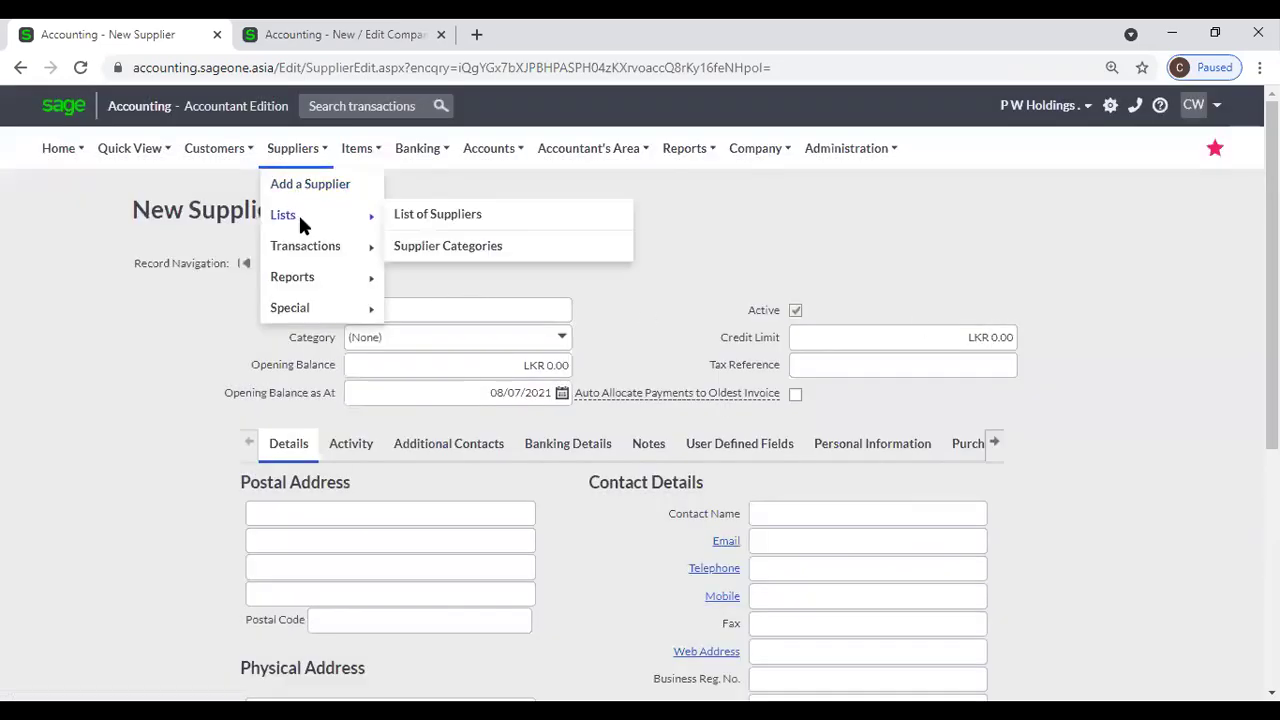
left_click(487, 226)
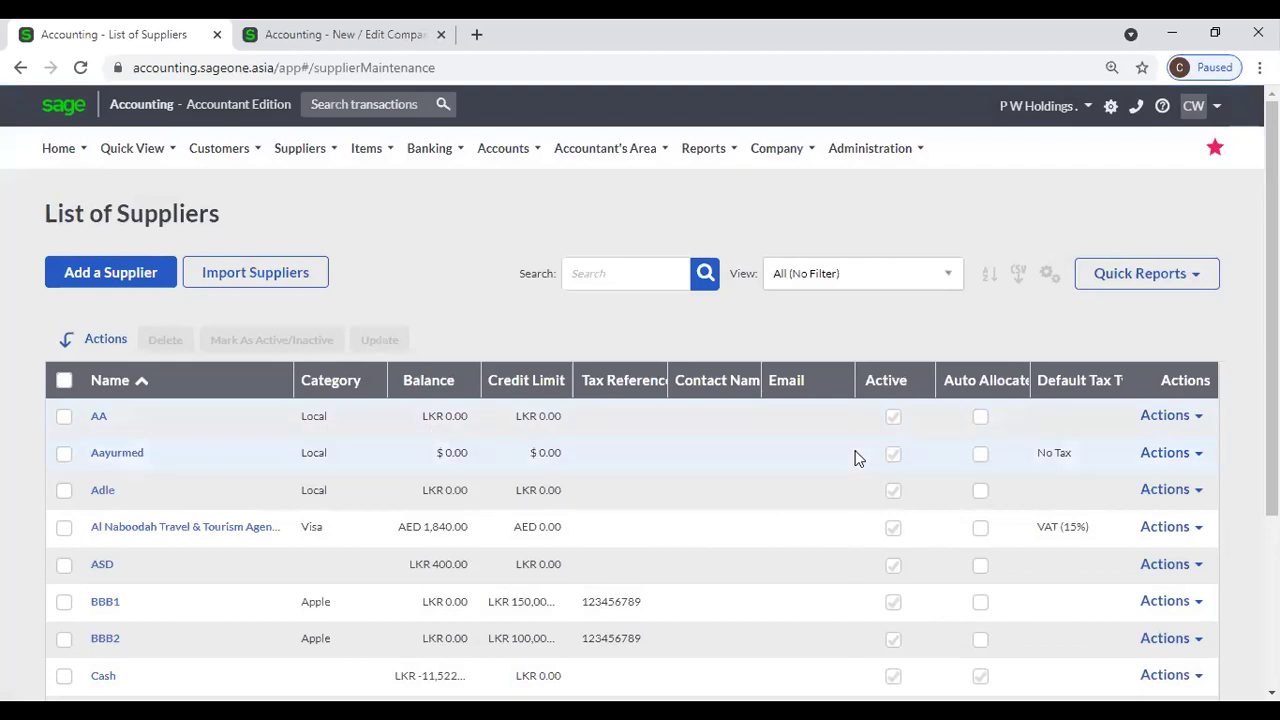
left_click(1050, 282)
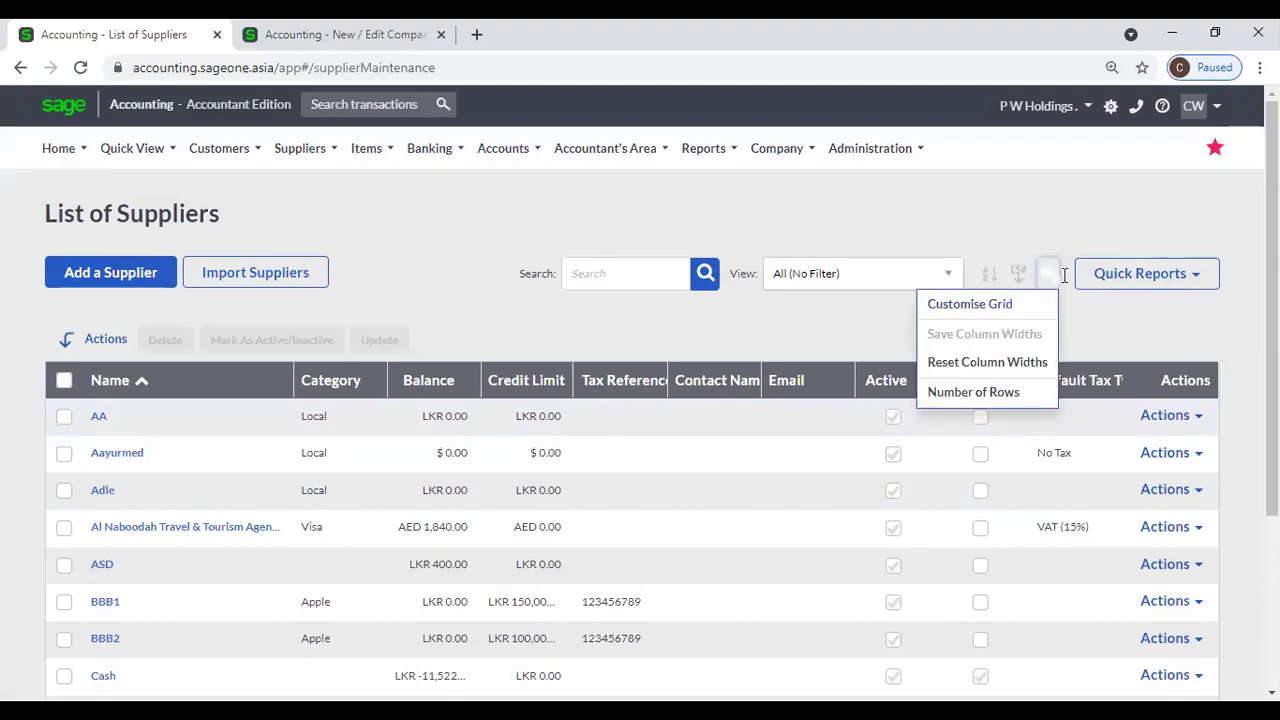
left_click(1027, 306)
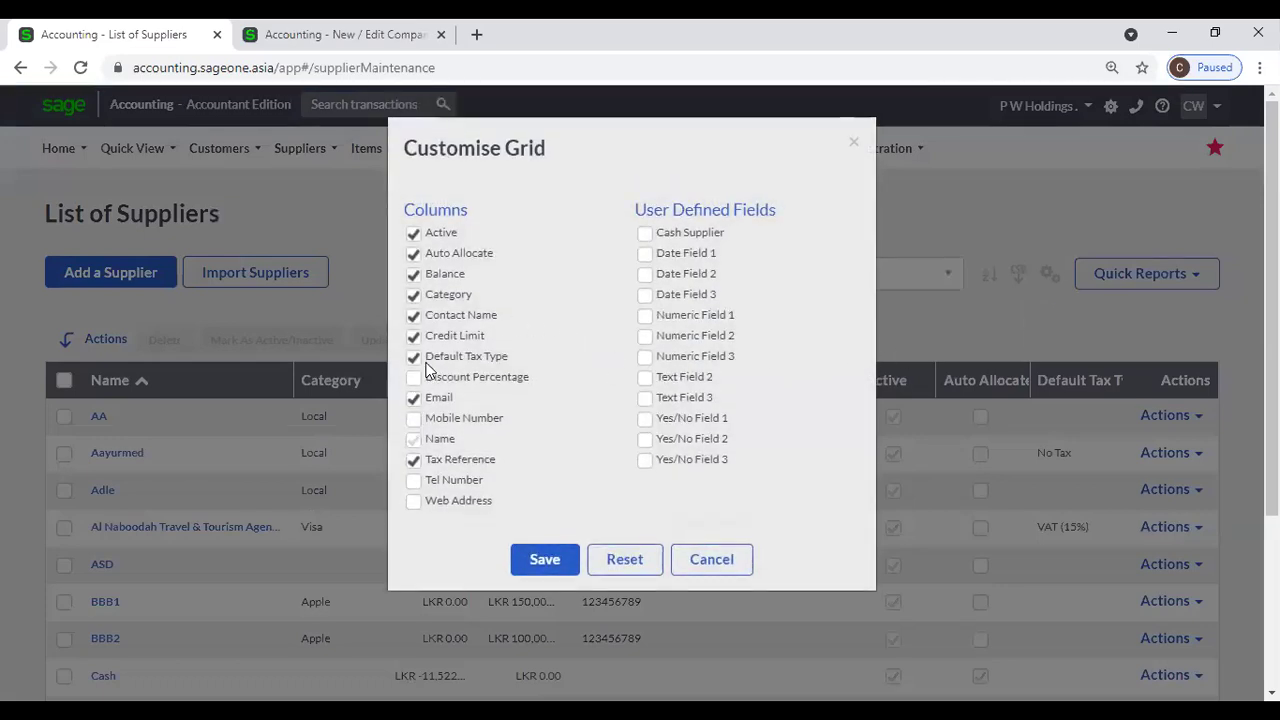
left_click(644, 295)
left_click(414, 462)
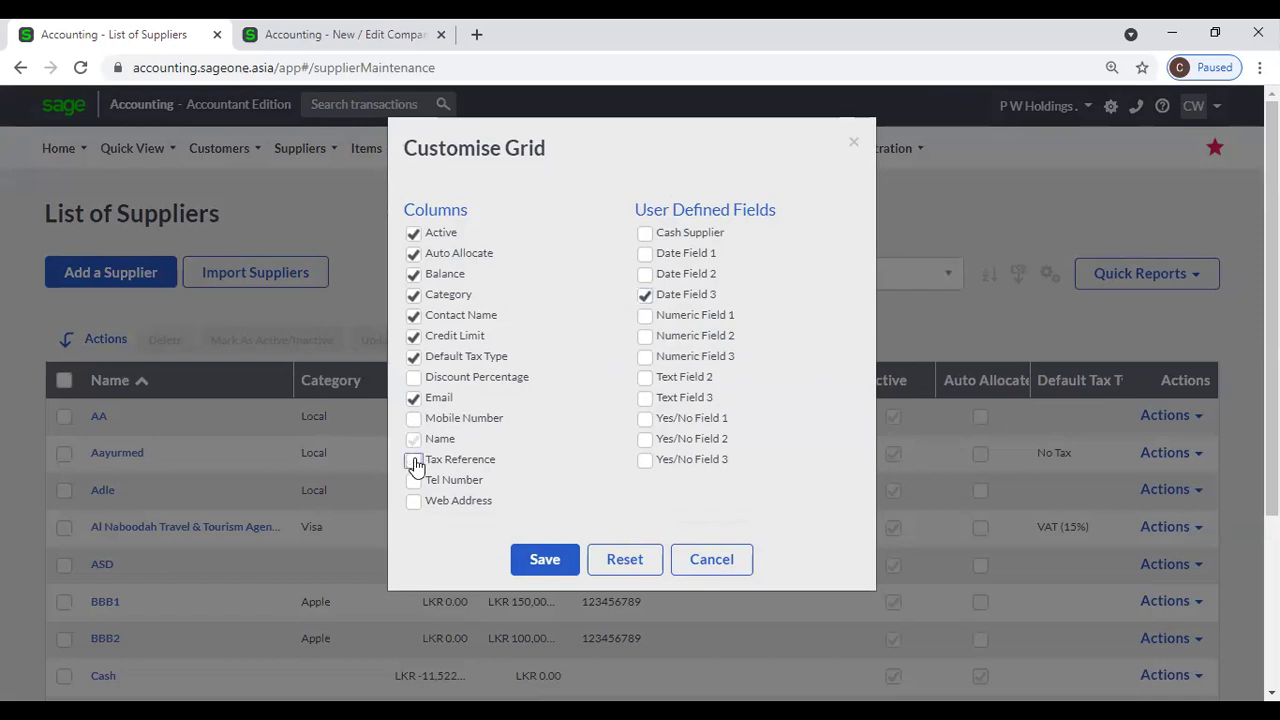
left_click(543, 562)
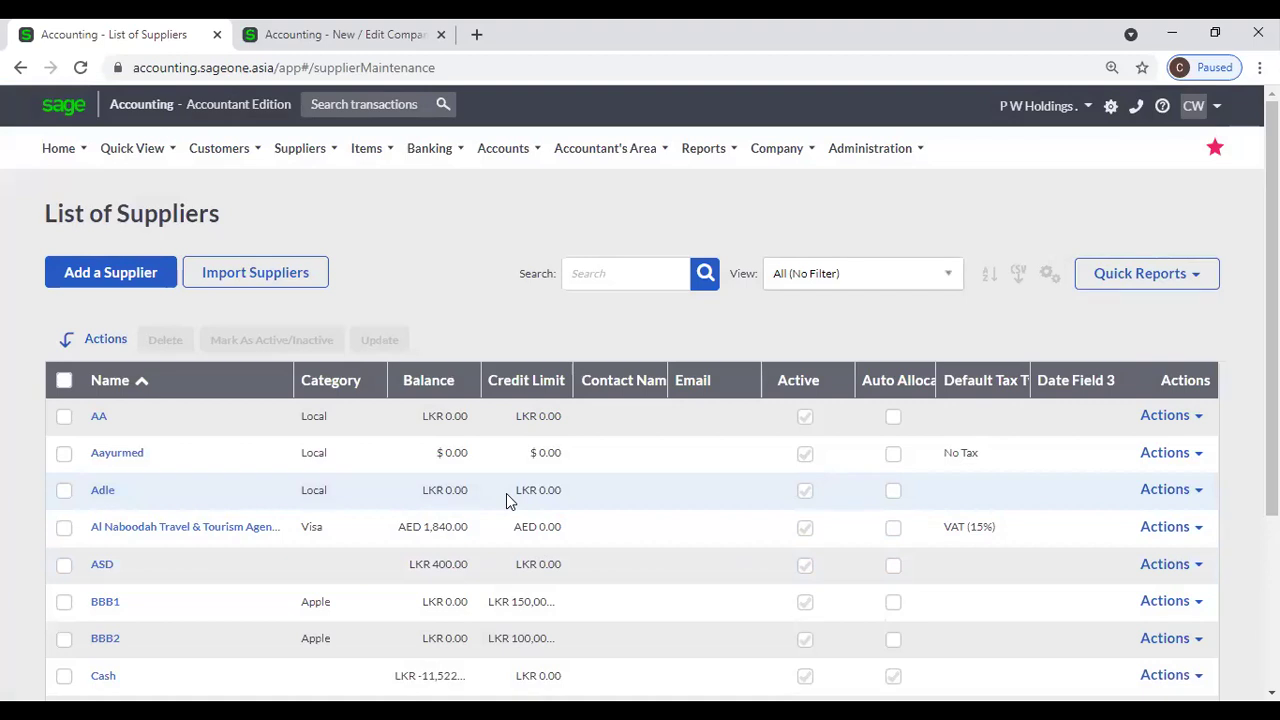
Reverse the supplier list's Name sort and restore ascending order, and view the Multi Column Sorting options without applying them
left_click(237, 388)
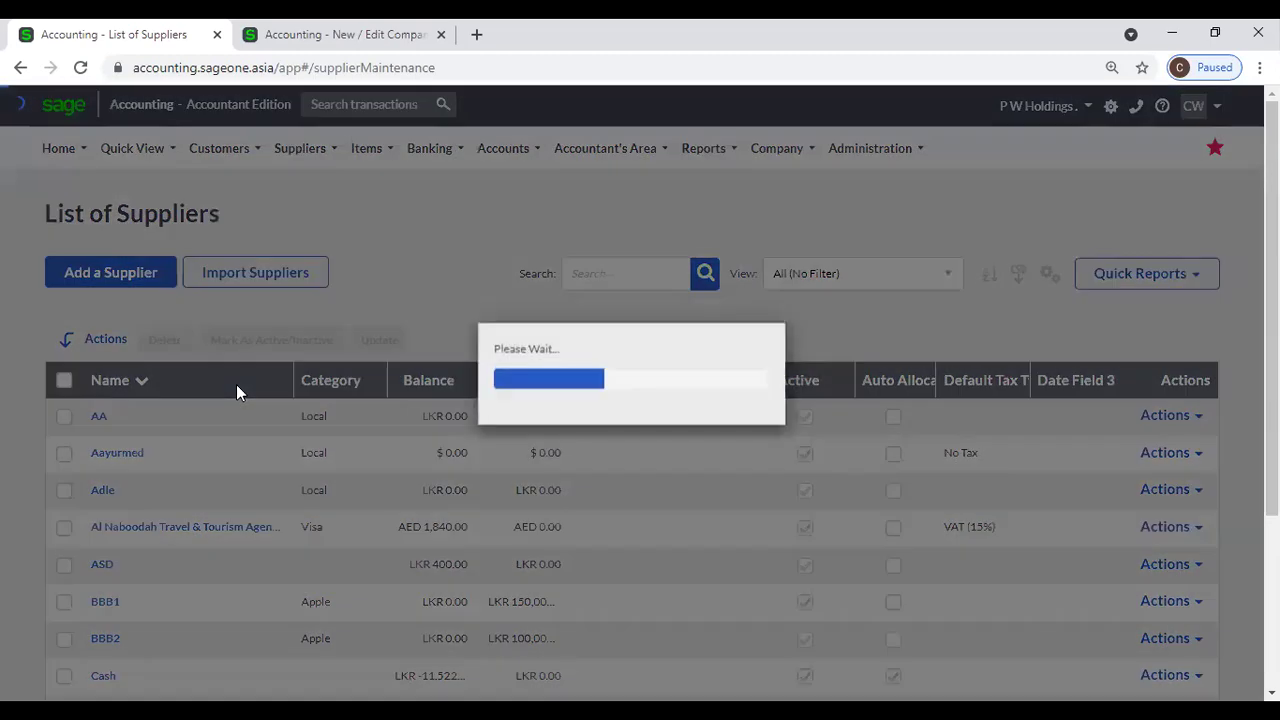
left_click(223, 386)
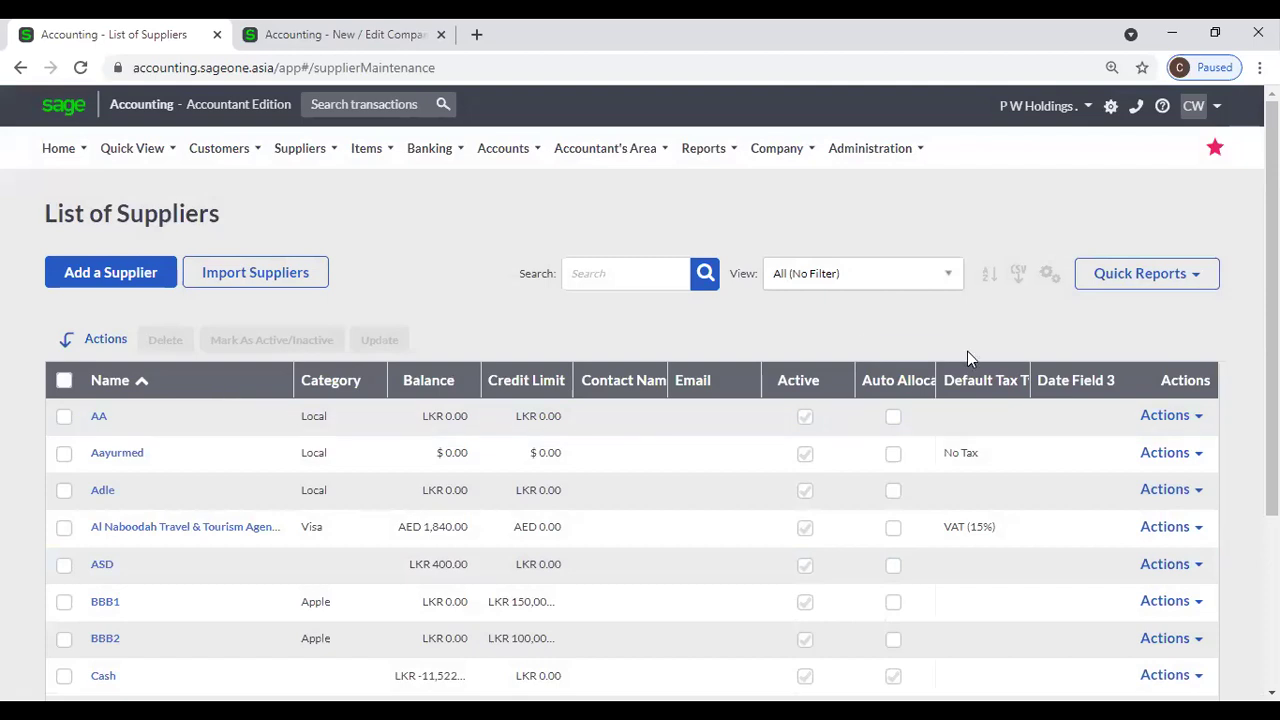
left_click(988, 280)
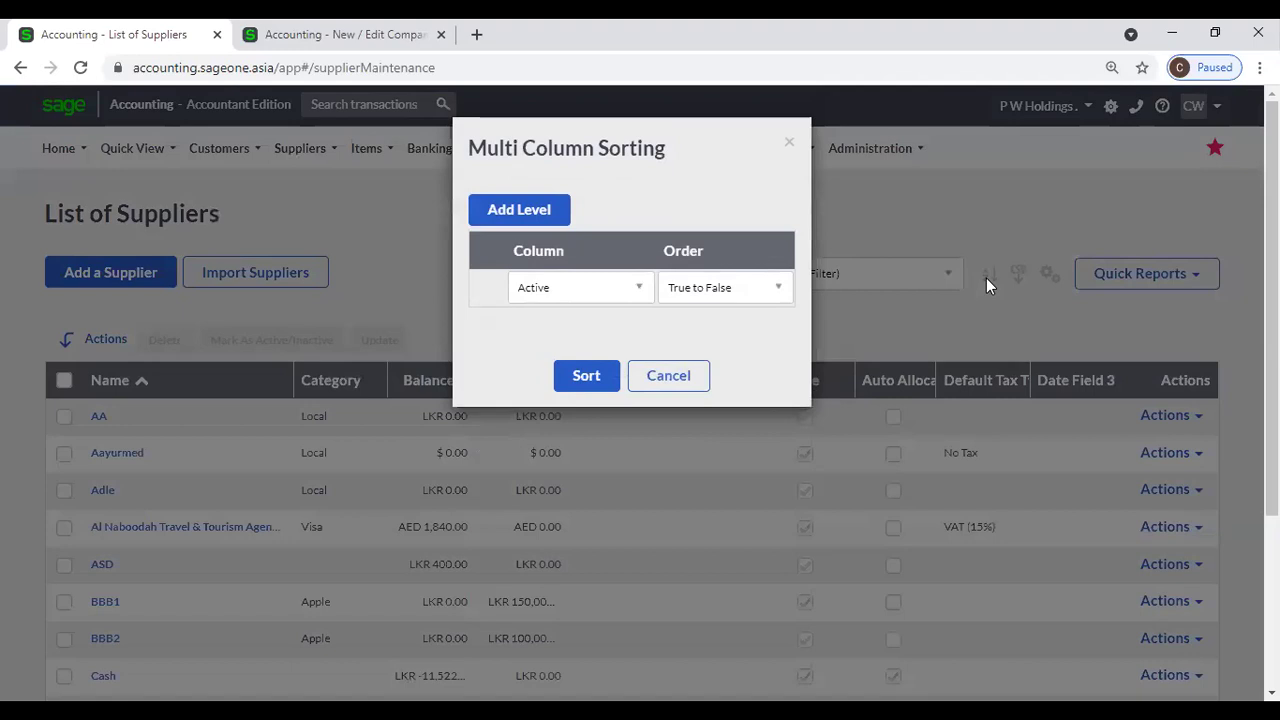
left_click(678, 375)
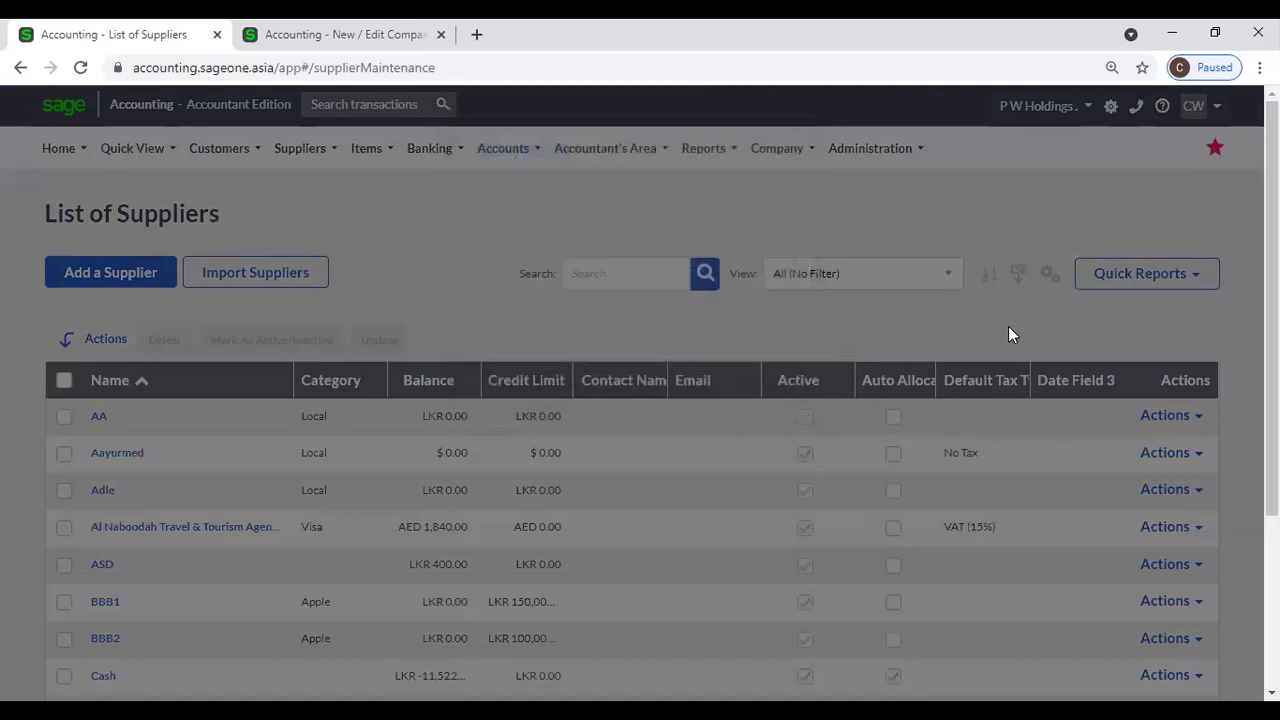
Apply a two-level multi column sort to the List of Suppliers, by Name from A to Z and by Balance
left_click(988, 272)
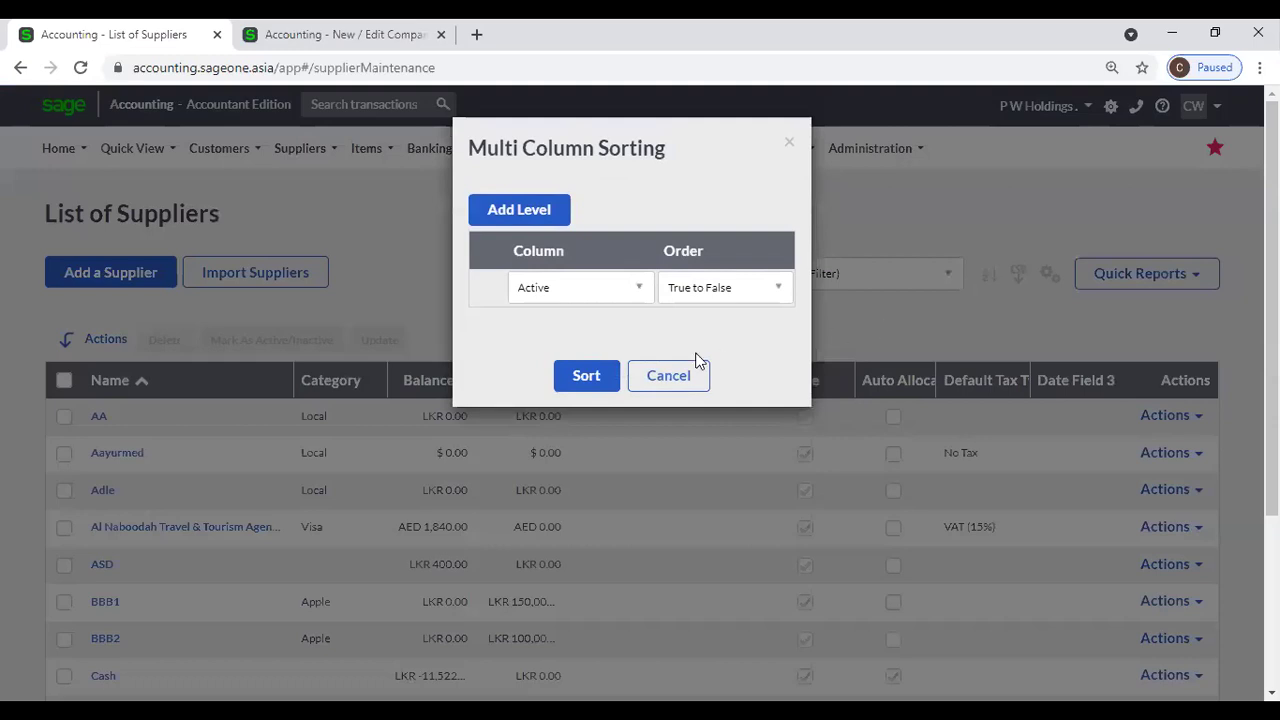
left_click(524, 219)
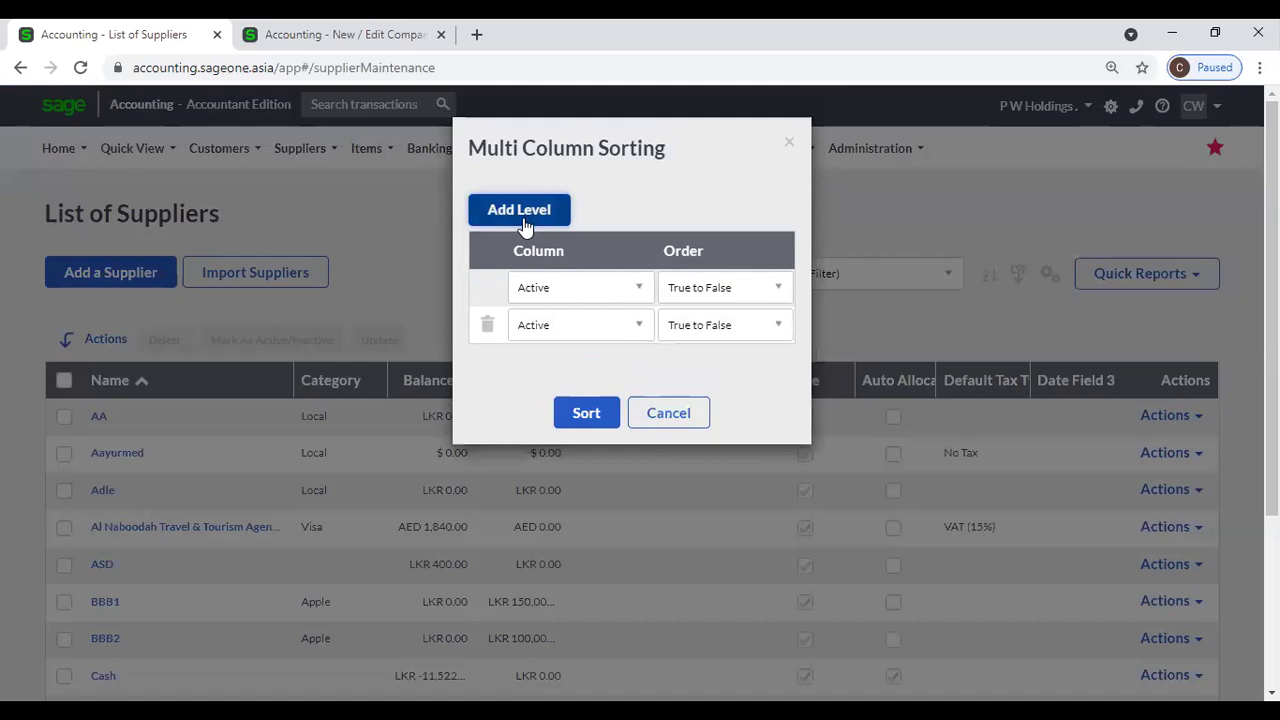
left_click(646, 285)
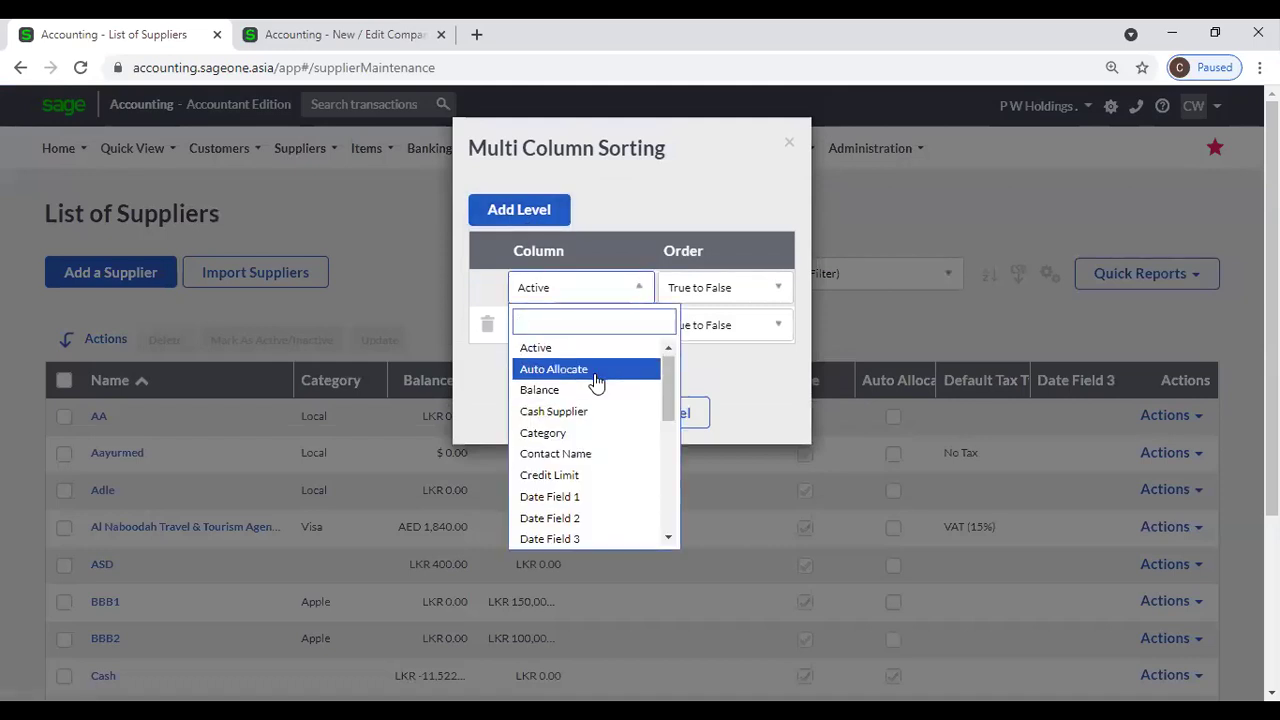
scroll(594, 420, "down", 3)
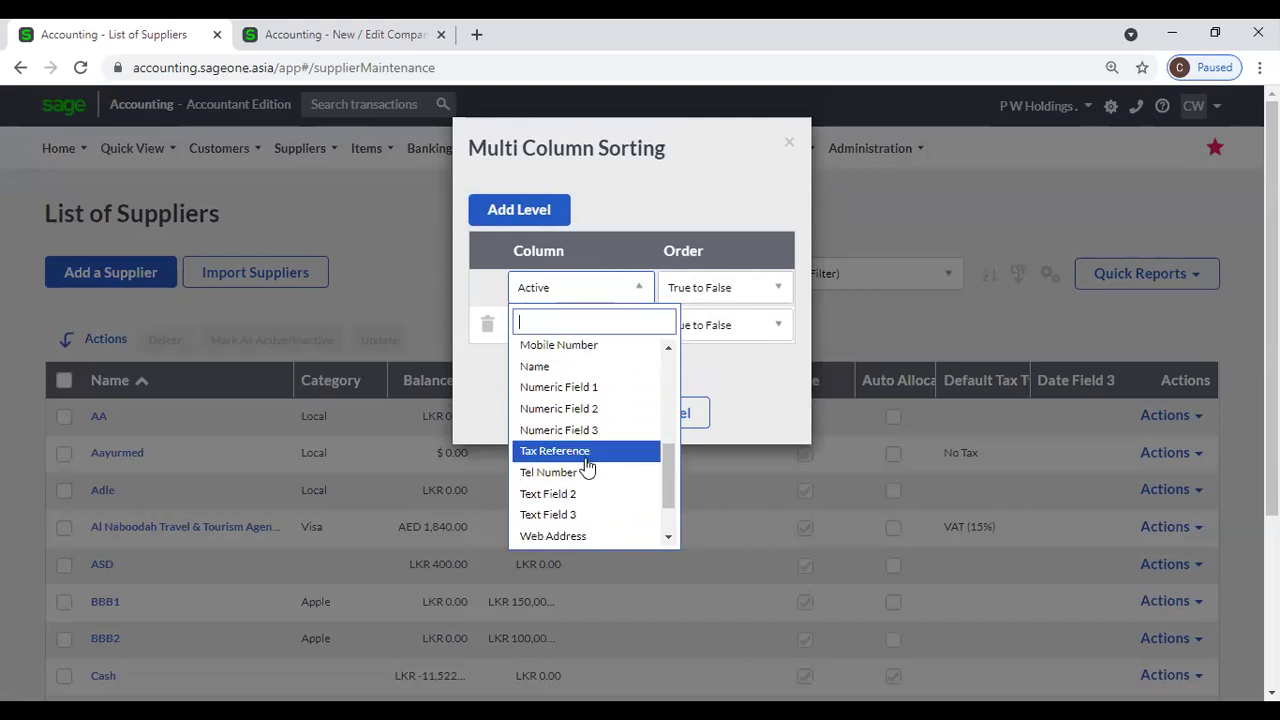
left_click(560, 368)
left_click(587, 327)
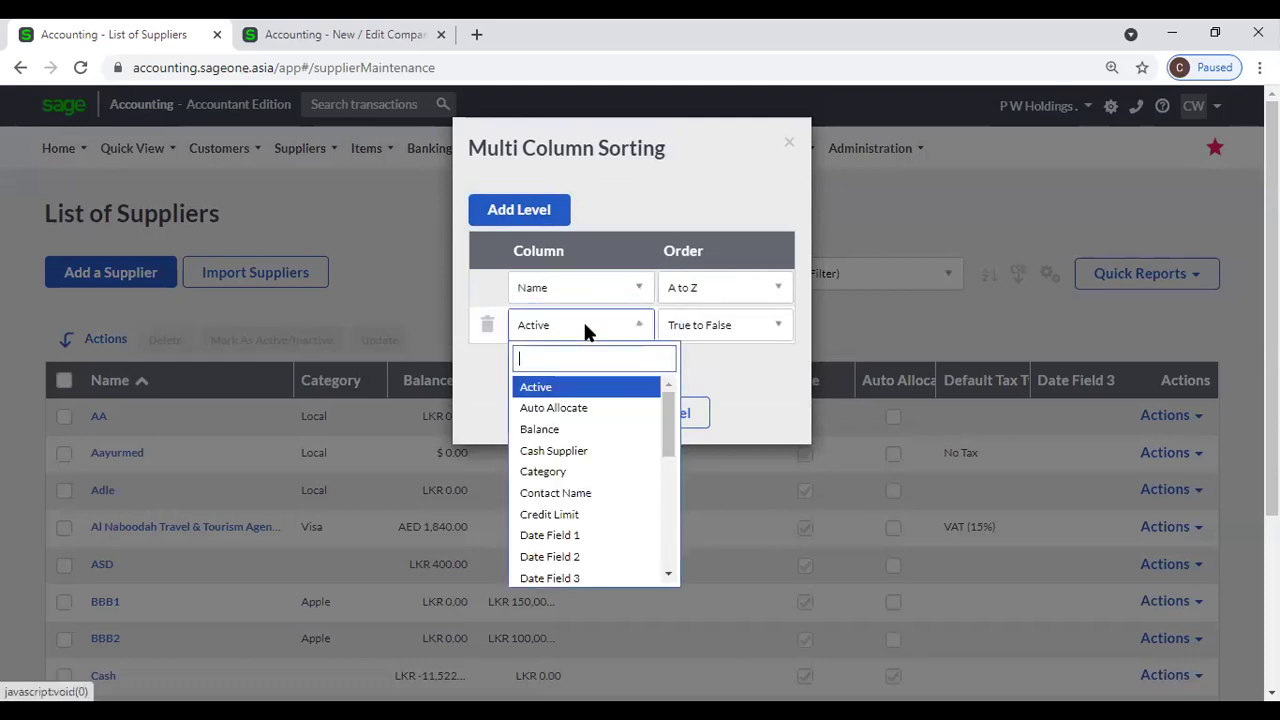
left_click(570, 427)
left_click(586, 413)
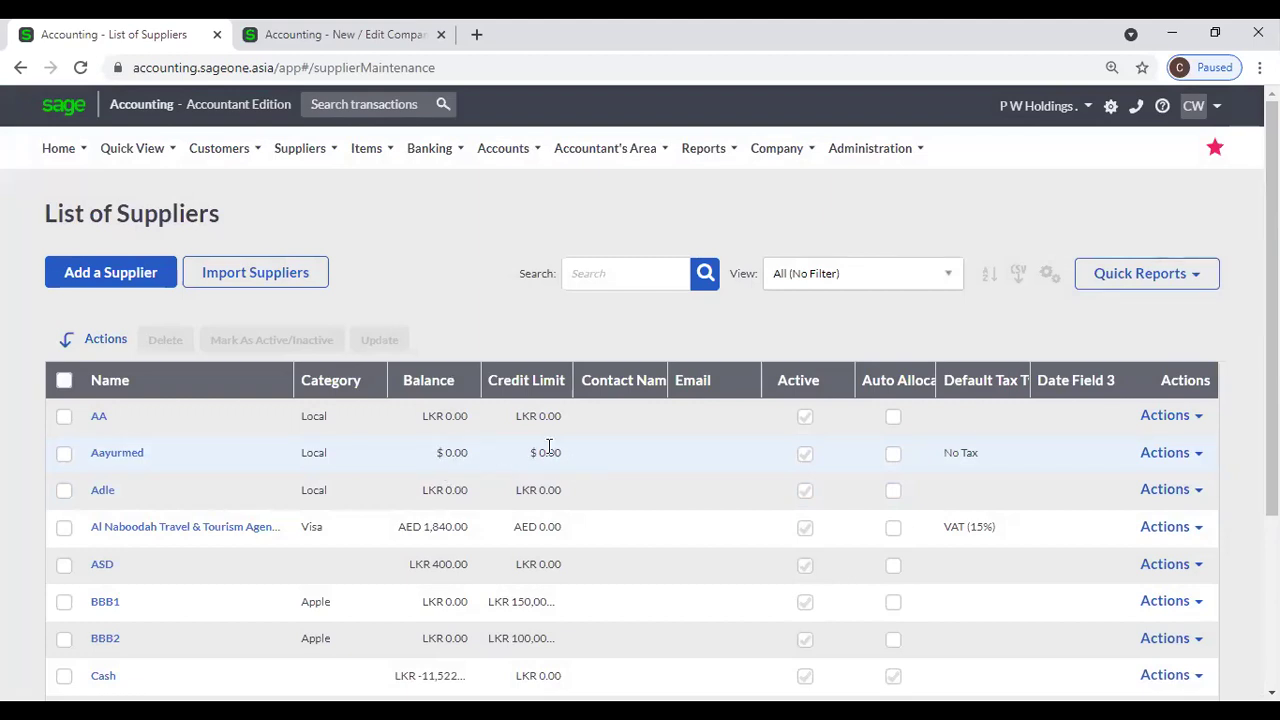
Filter the List of Suppliers to Suppliers I have bought from this month, and restore the All (No Filter) view
scroll(548, 445, "down", 1)
scroll(546, 448, "up", 1)
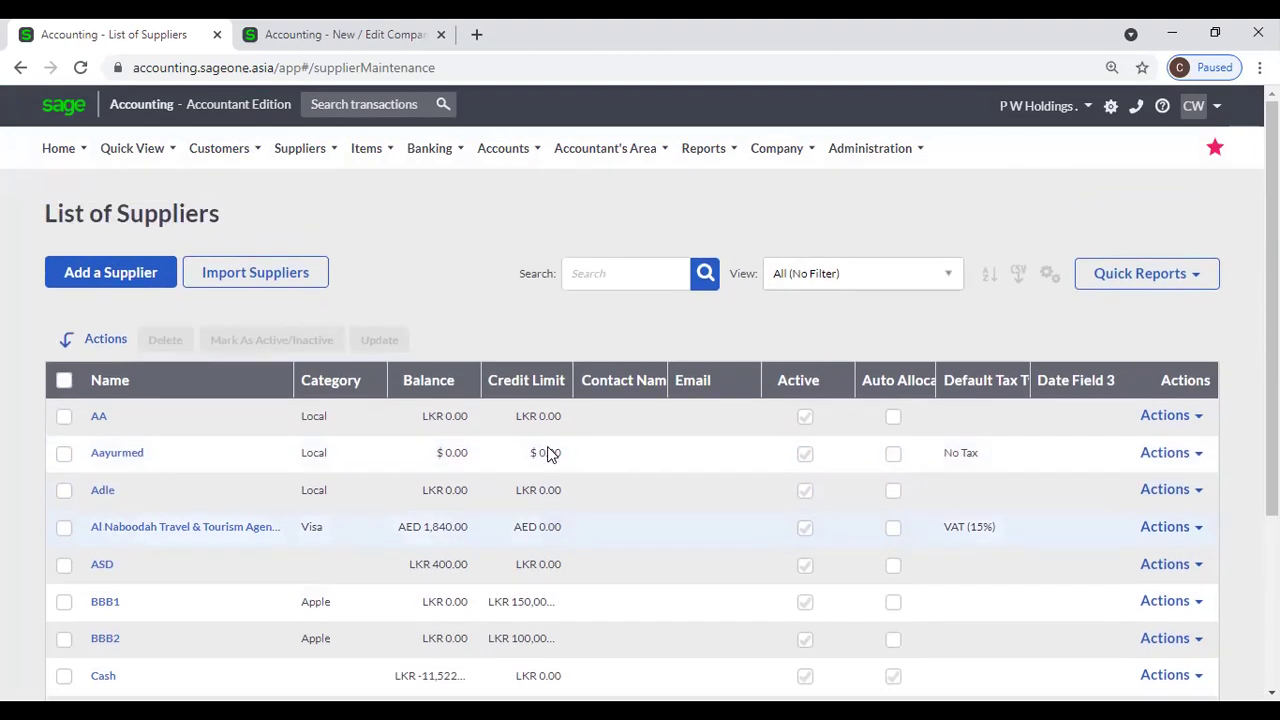
left_click(952, 276)
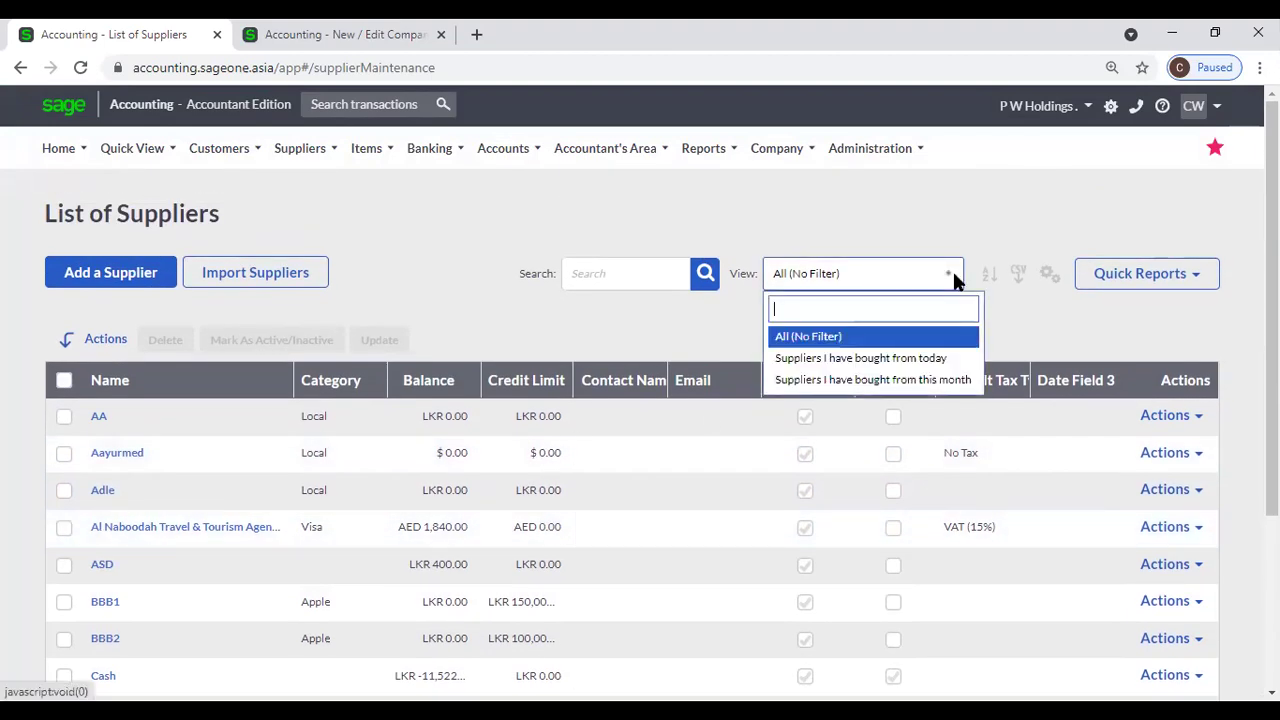
left_click(945, 381)
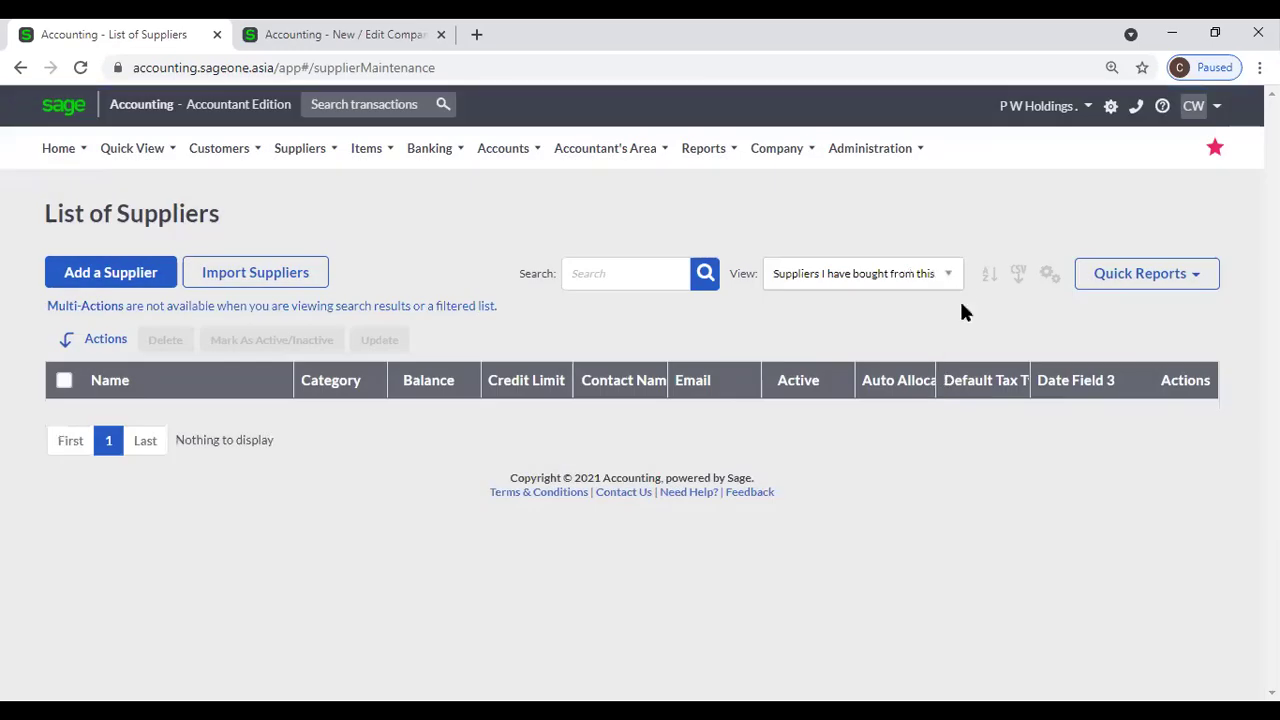
left_click(952, 276)
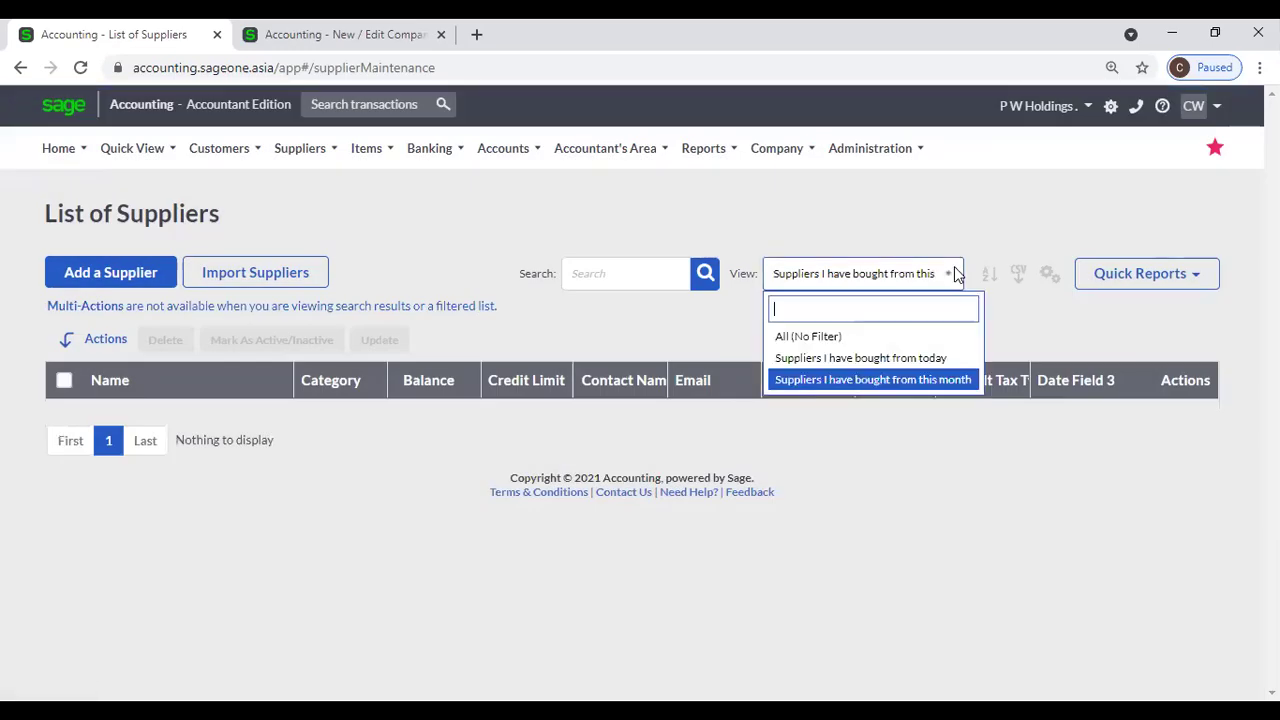
left_click(945, 381)
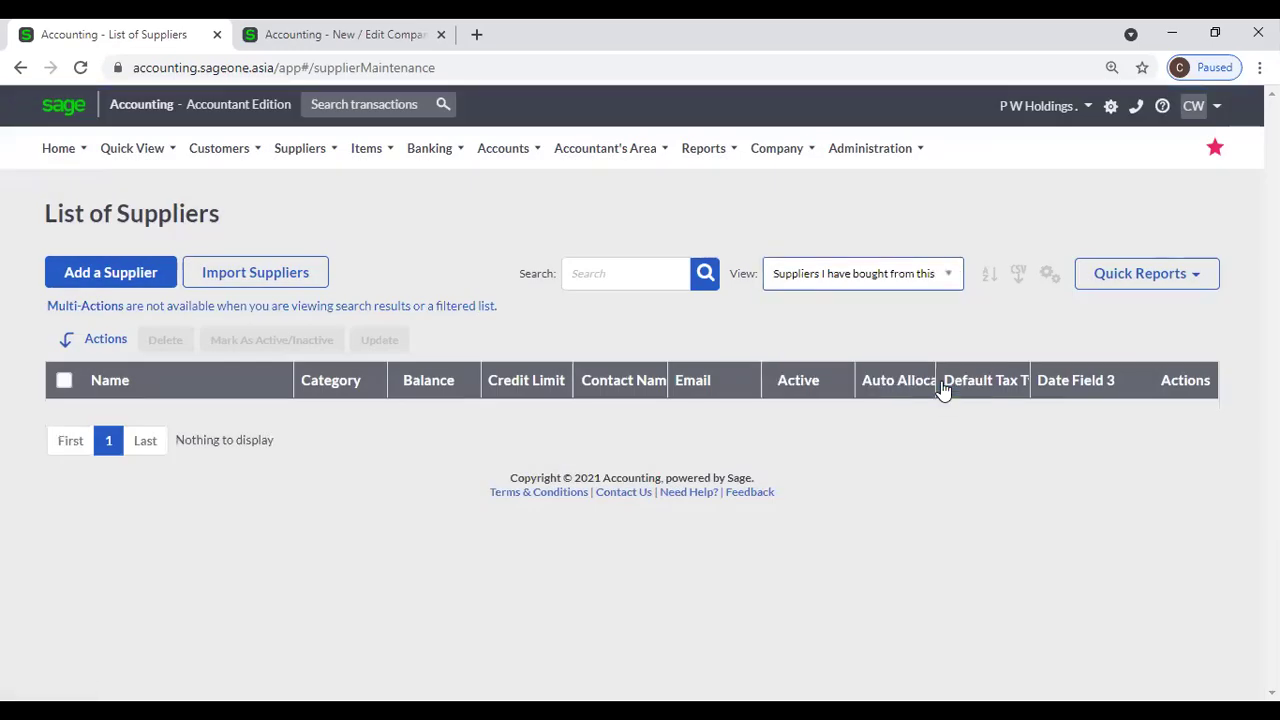
left_click(957, 273)
left_click(868, 337)
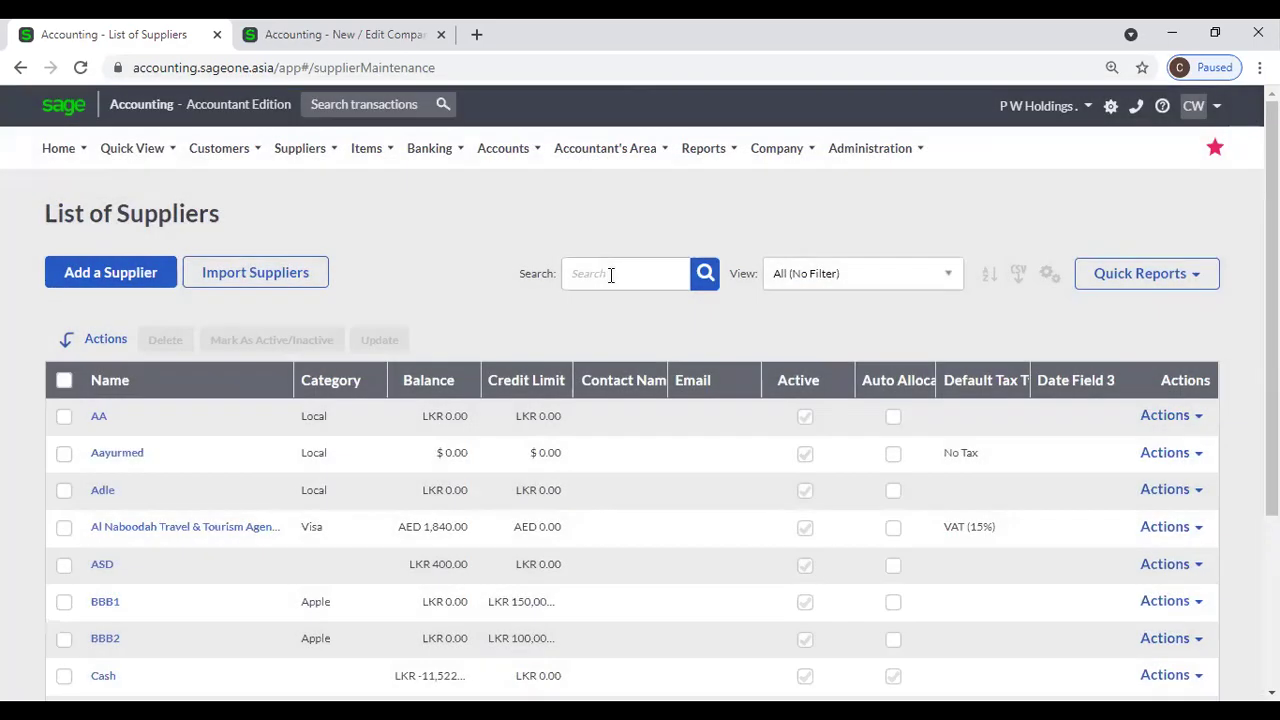
Search the supplier list for "P W", clear the search and look through the full list
left_click(611, 274)
type("P W")
left_click(703, 276)
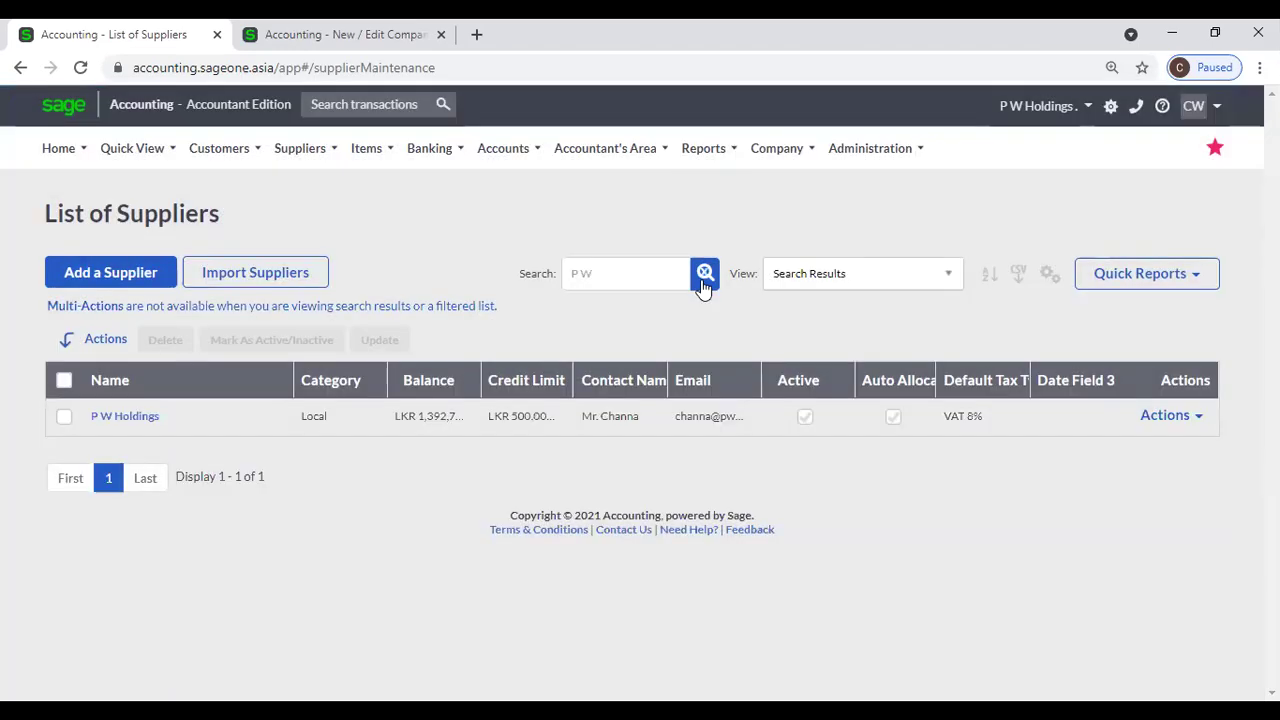
left_click(704, 282)
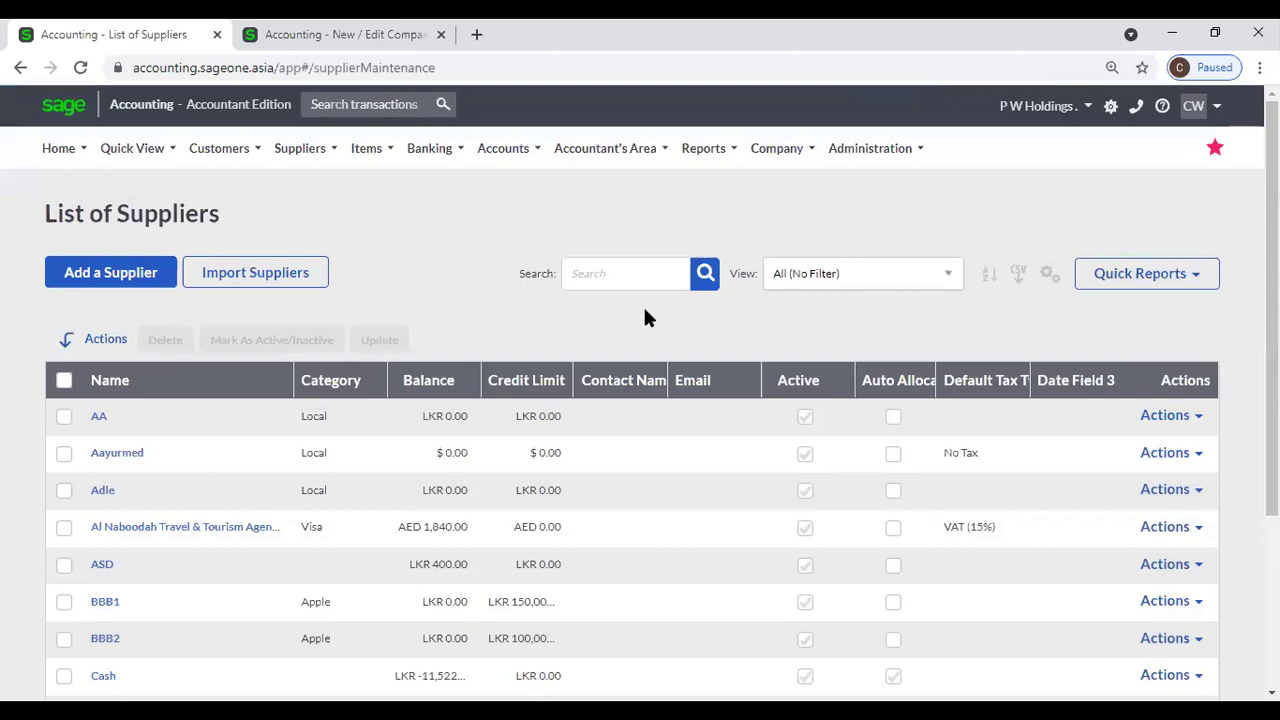
scroll(645, 315, "down", 3)
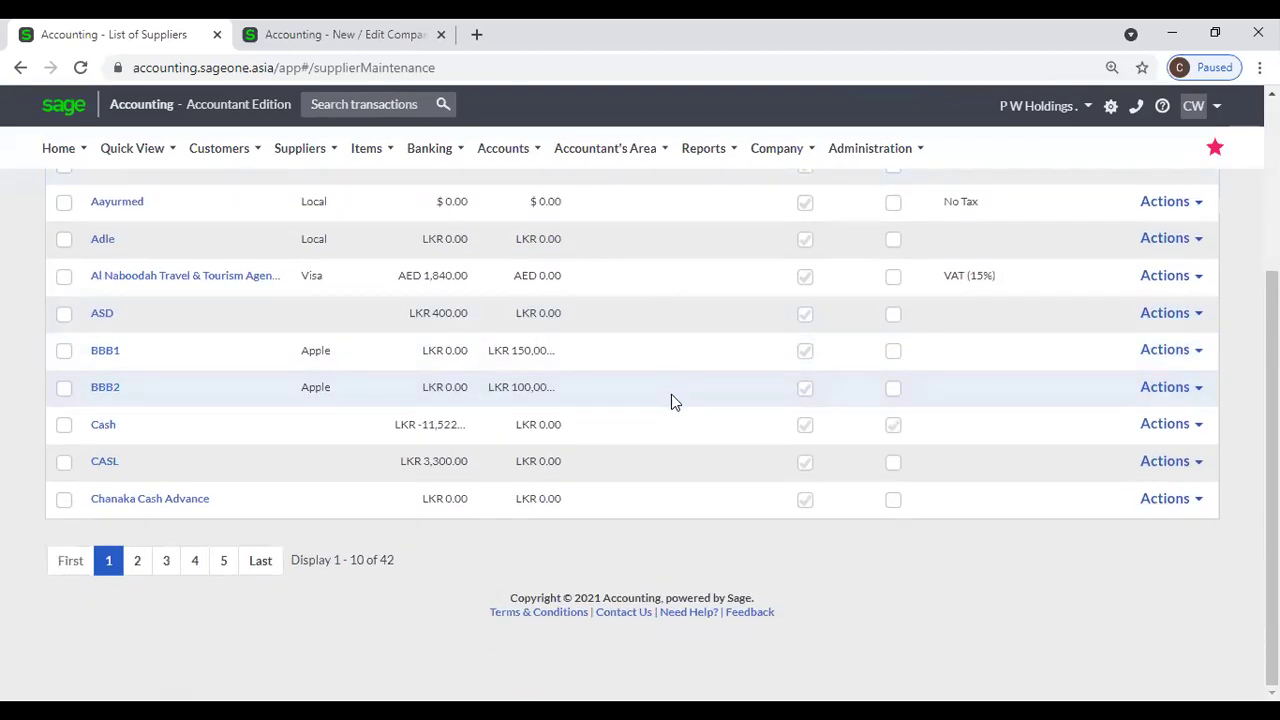
scroll(671, 398, "up", 3)
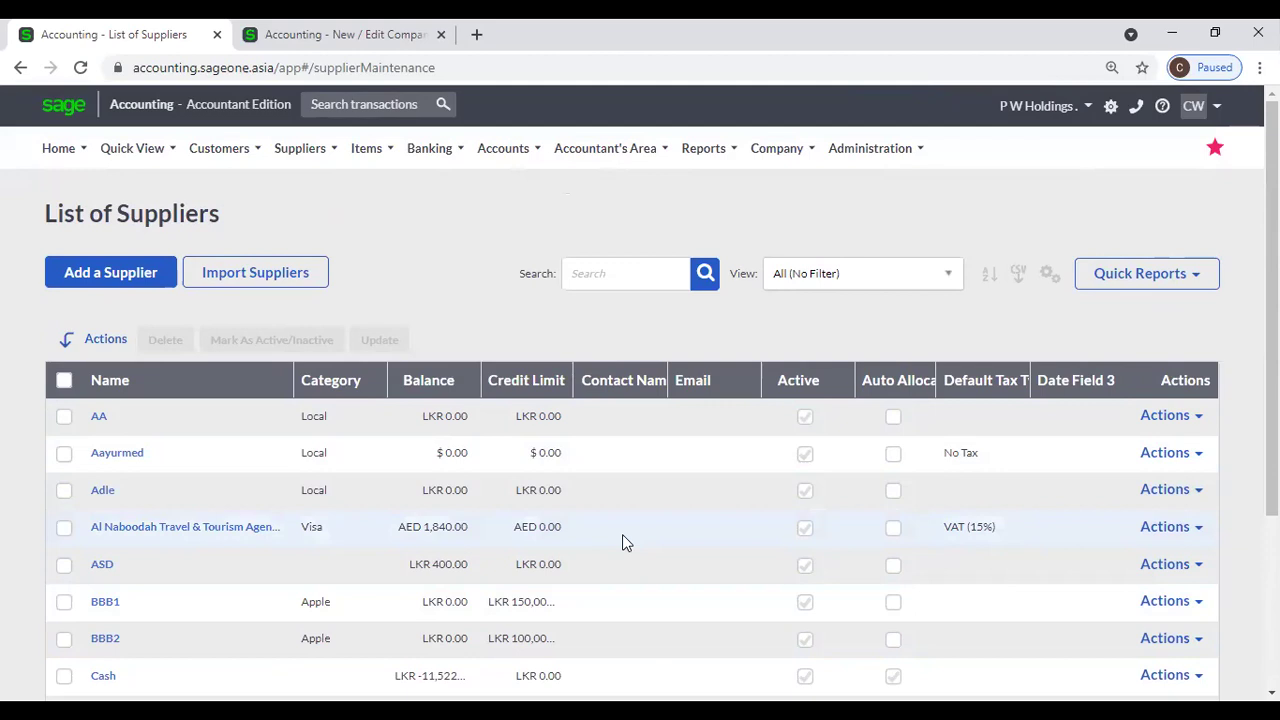
Open the Adle supplier record from the list, review its details and return to the List of Suppliers
left_click(103, 491)
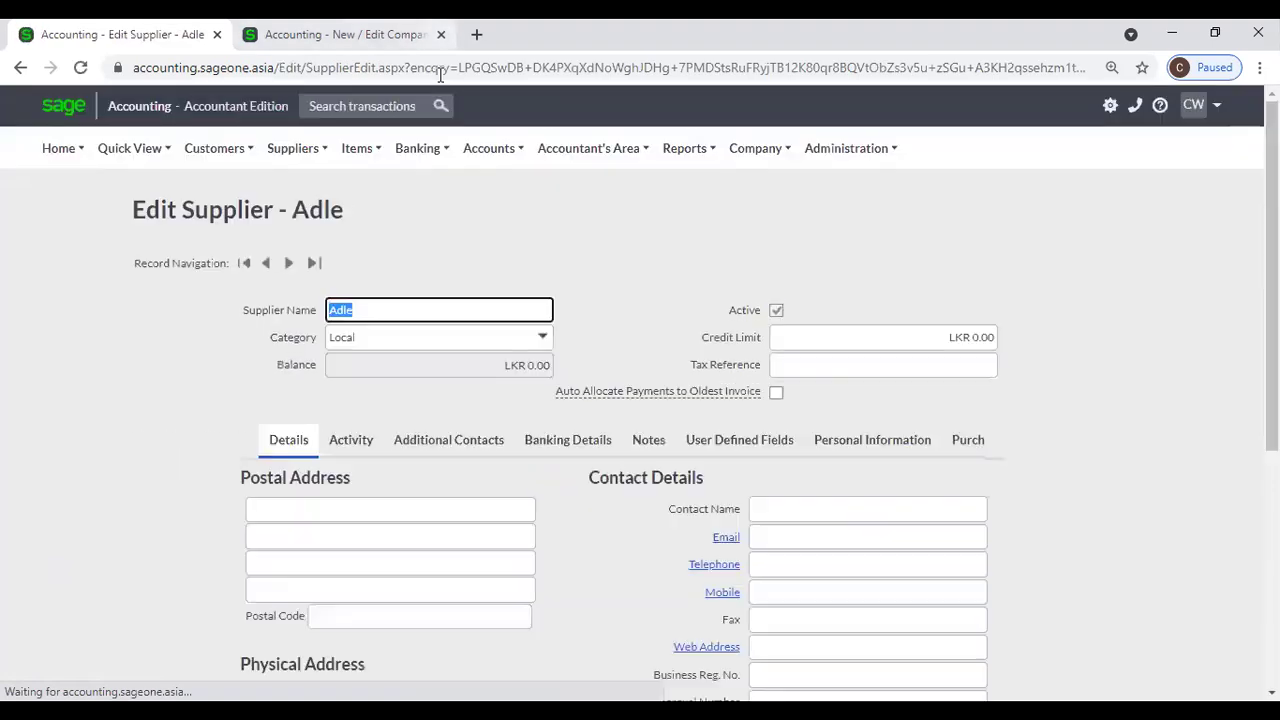
scroll(603, 557, "down", 3)
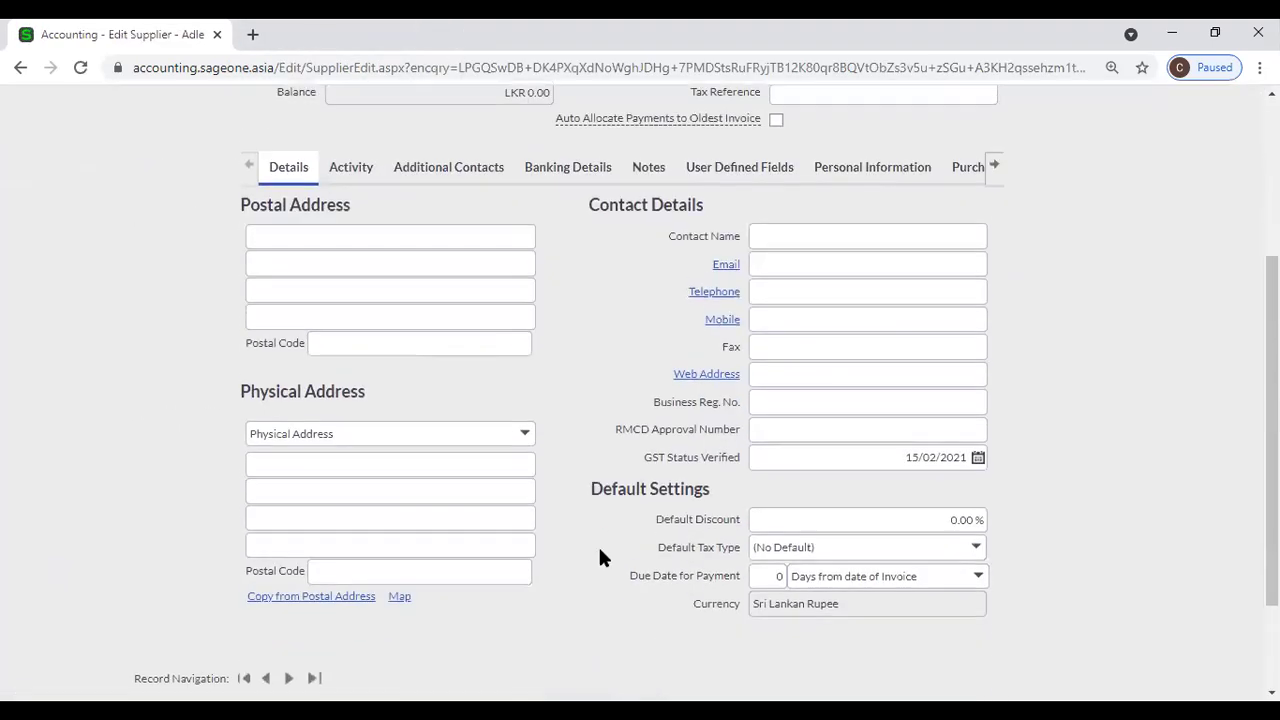
scroll(553, 524, "up", 3)
left_click(20, 68)
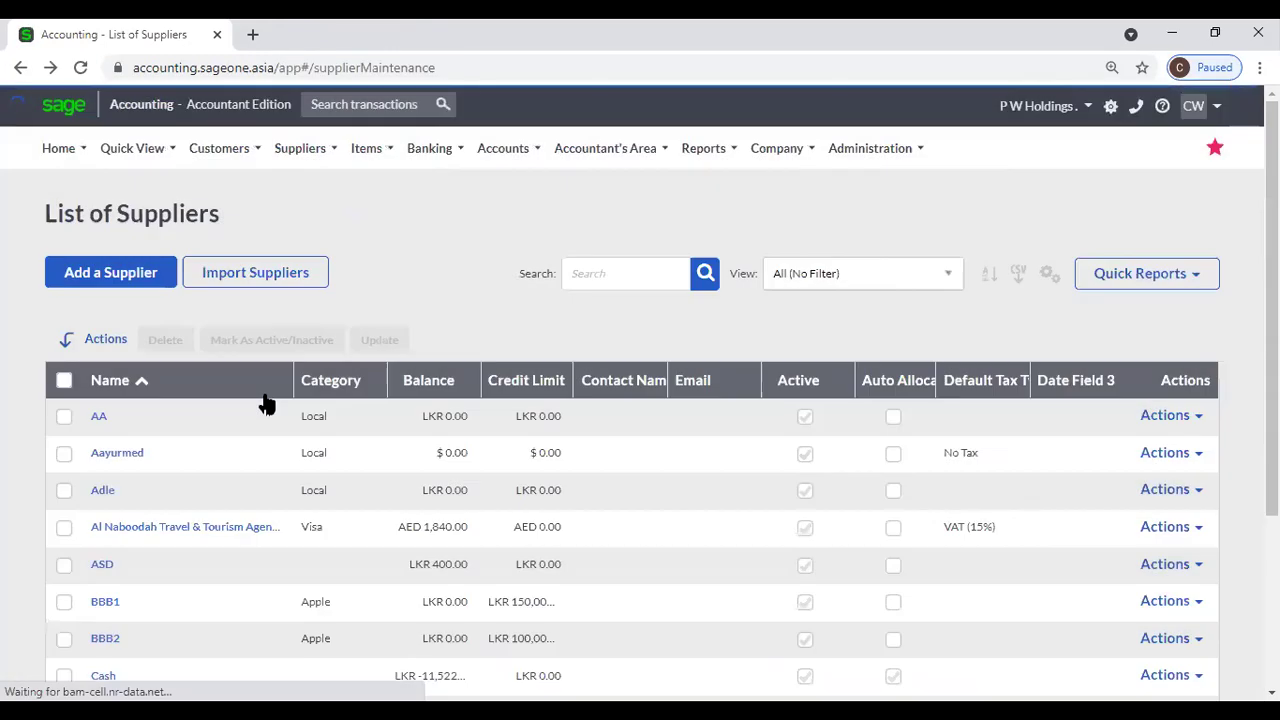
Try to delete the suppliers Aayurmed and Adle together from the List of Suppliers
left_click(63, 491)
left_click(63, 452)
left_click(64, 489)
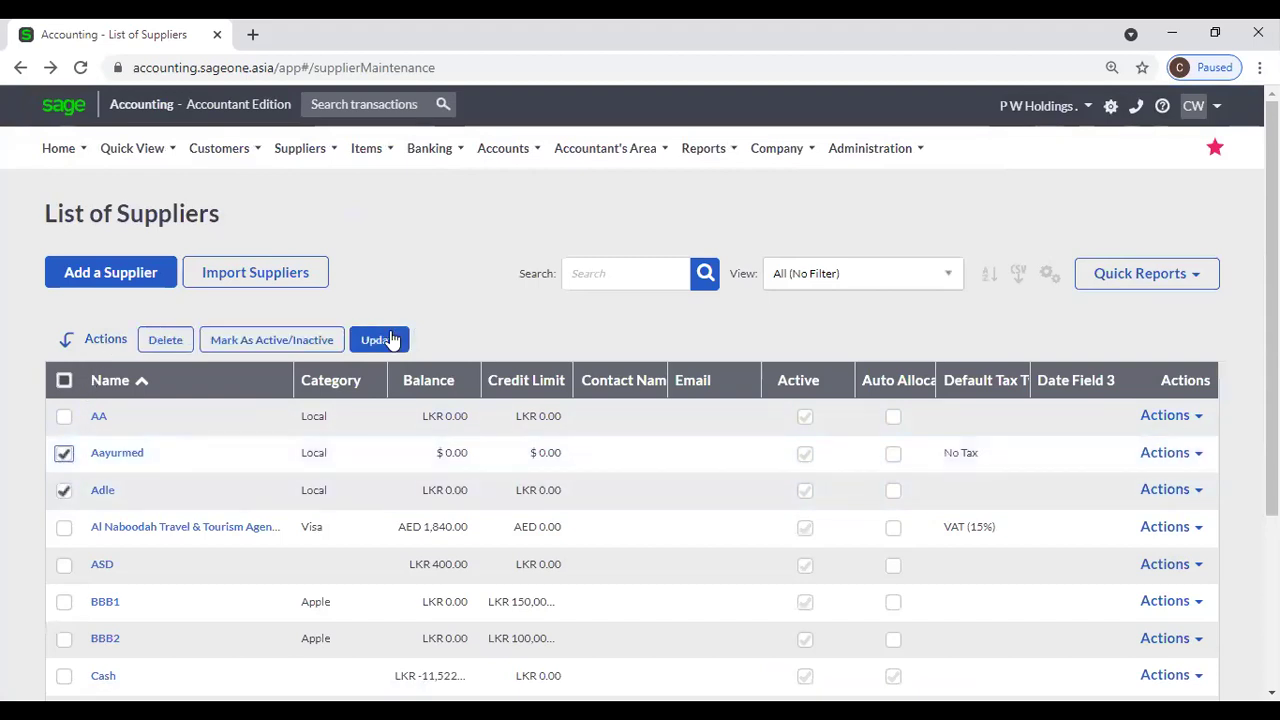
left_click(166, 341)
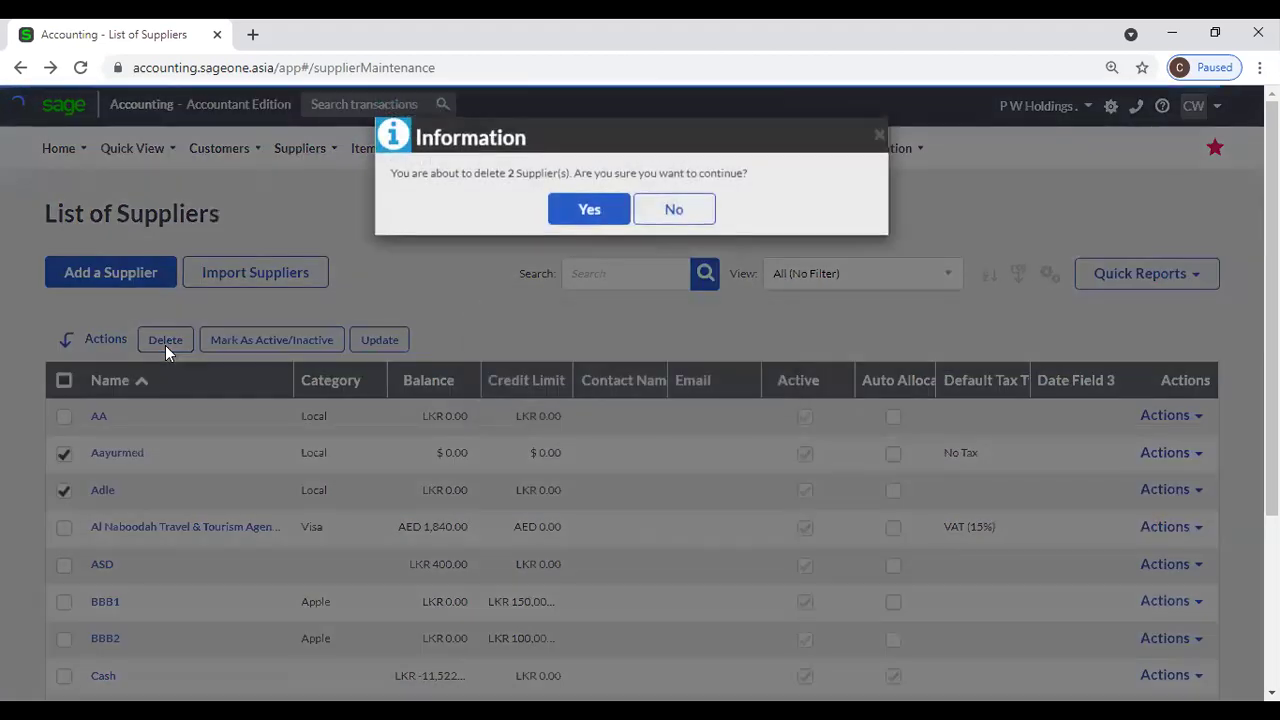
left_click(580, 208)
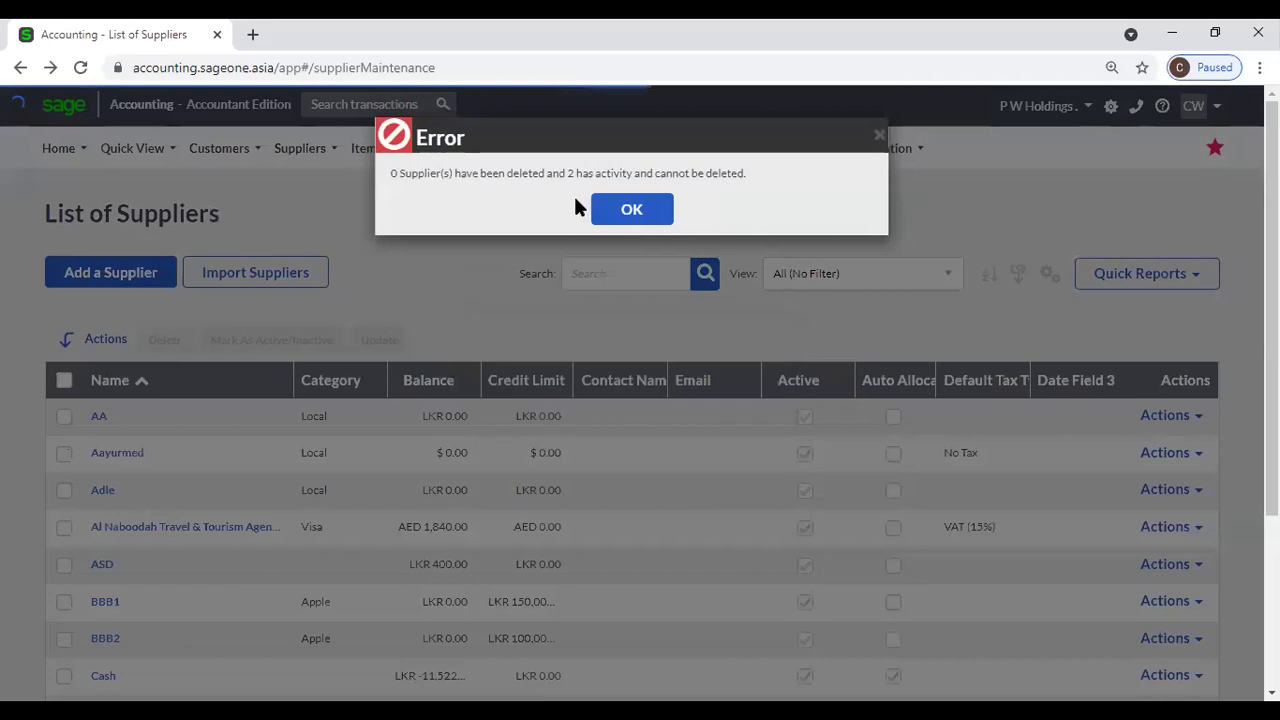
left_click(624, 214)
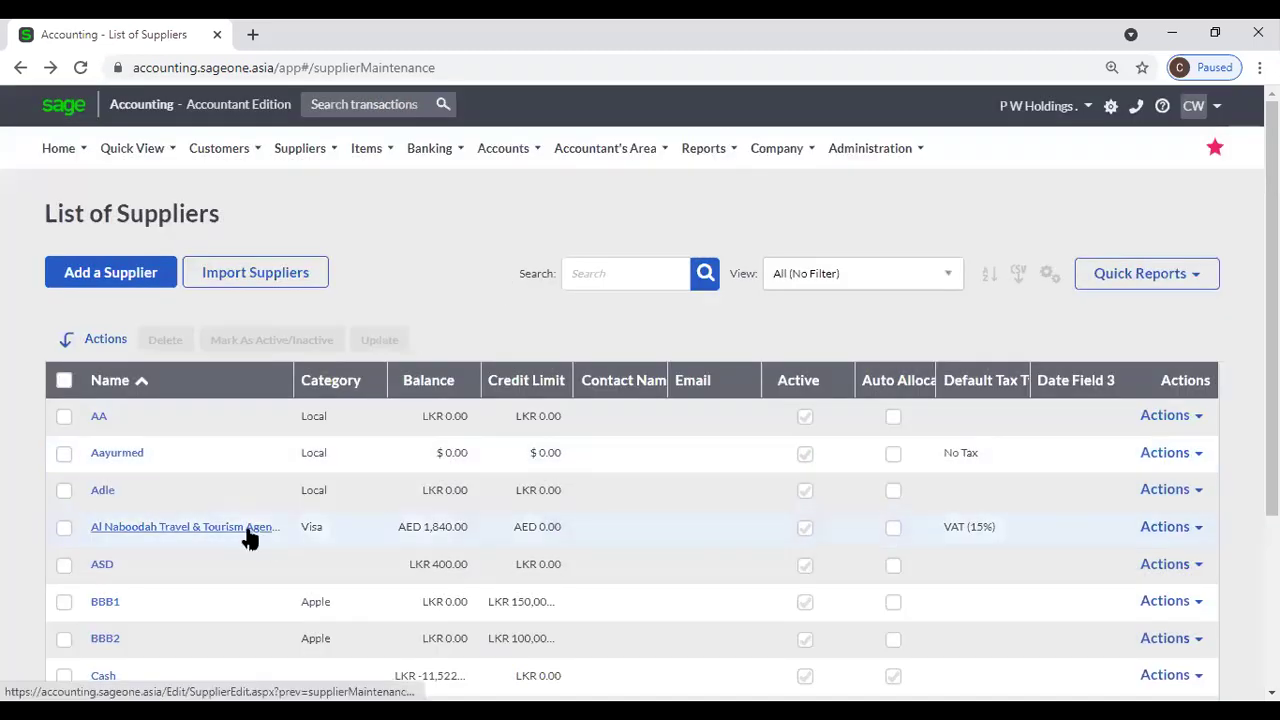
Select Aayurmed and Adle and view the Mark As Active/Inactive option for both, cancelling without saving
left_click(64, 453)
left_click(64, 490)
left_click(237, 350)
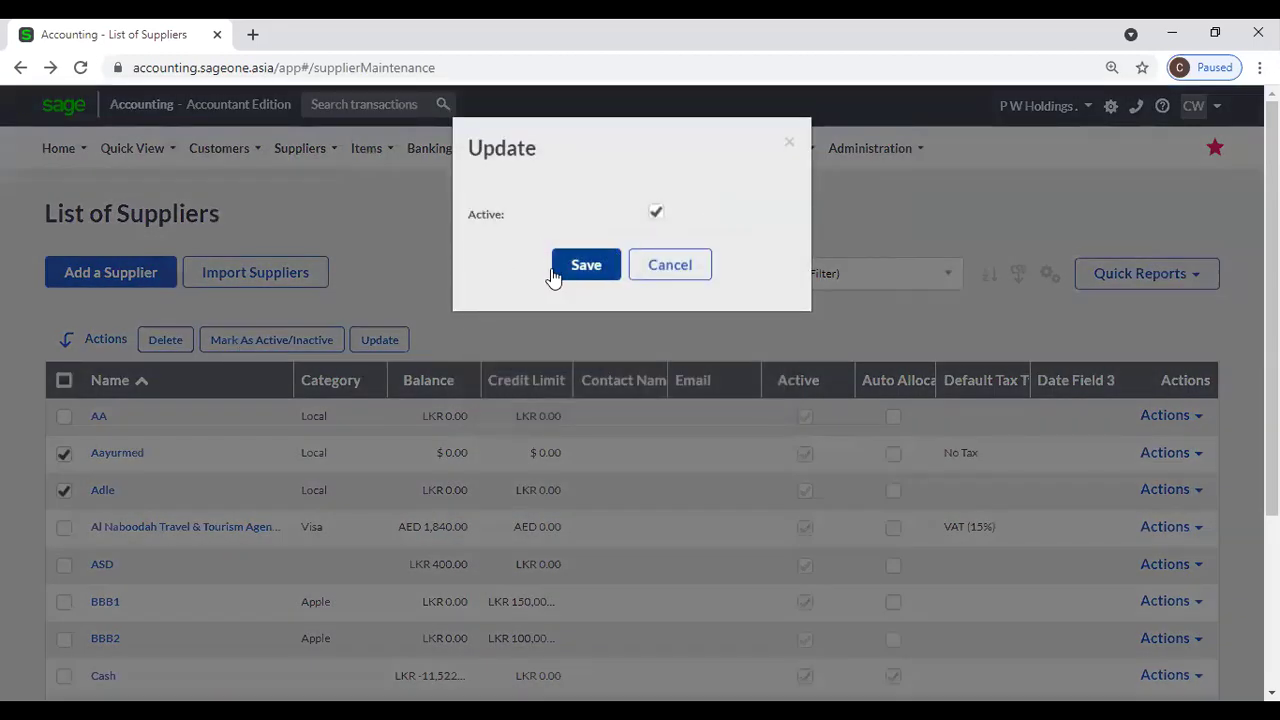
left_click(668, 266)
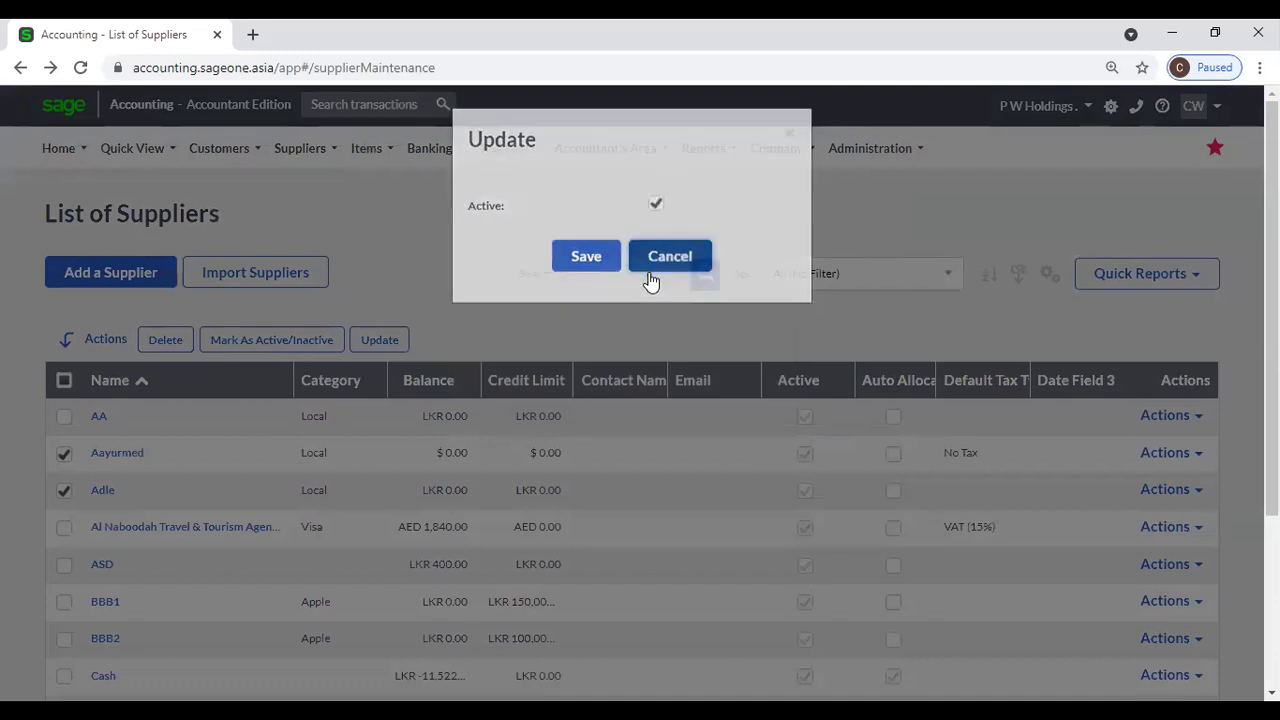
View the fields available for bulk update of the selected suppliers, cancel the update and deselect Aayurmed and Adle
left_click(378, 341)
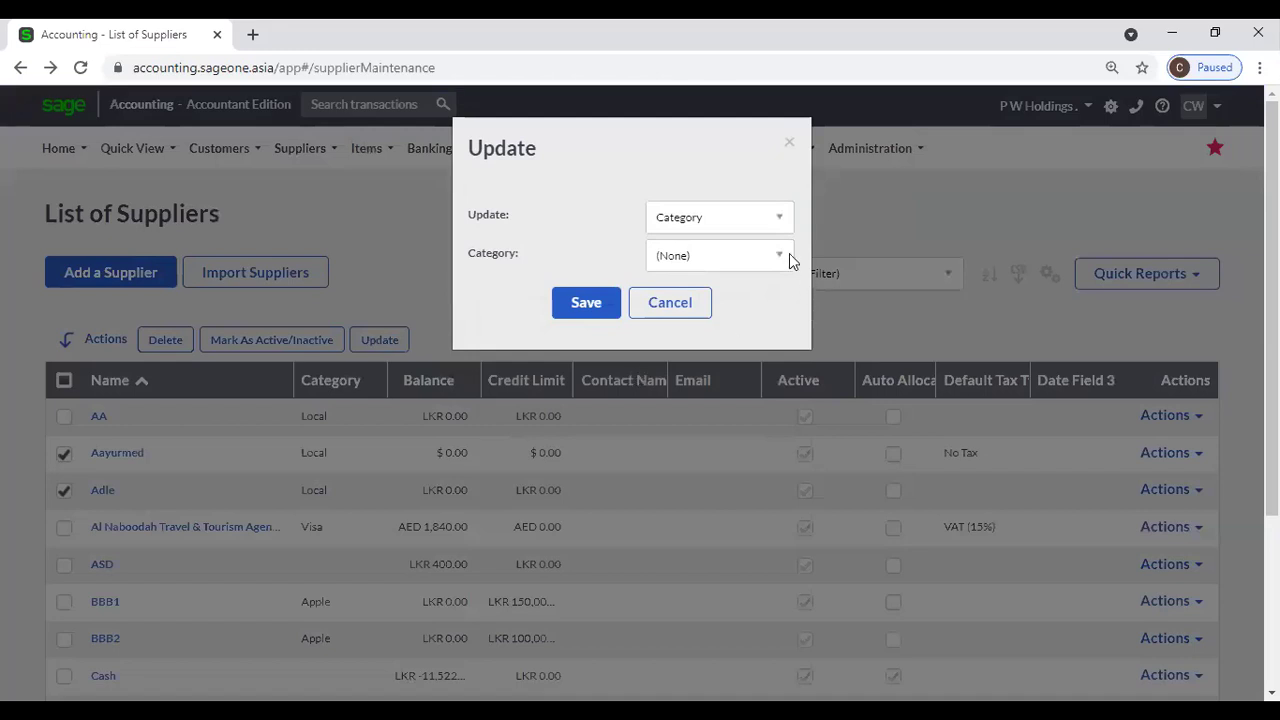
left_click(767, 224)
scroll(750, 345, "down", 2)
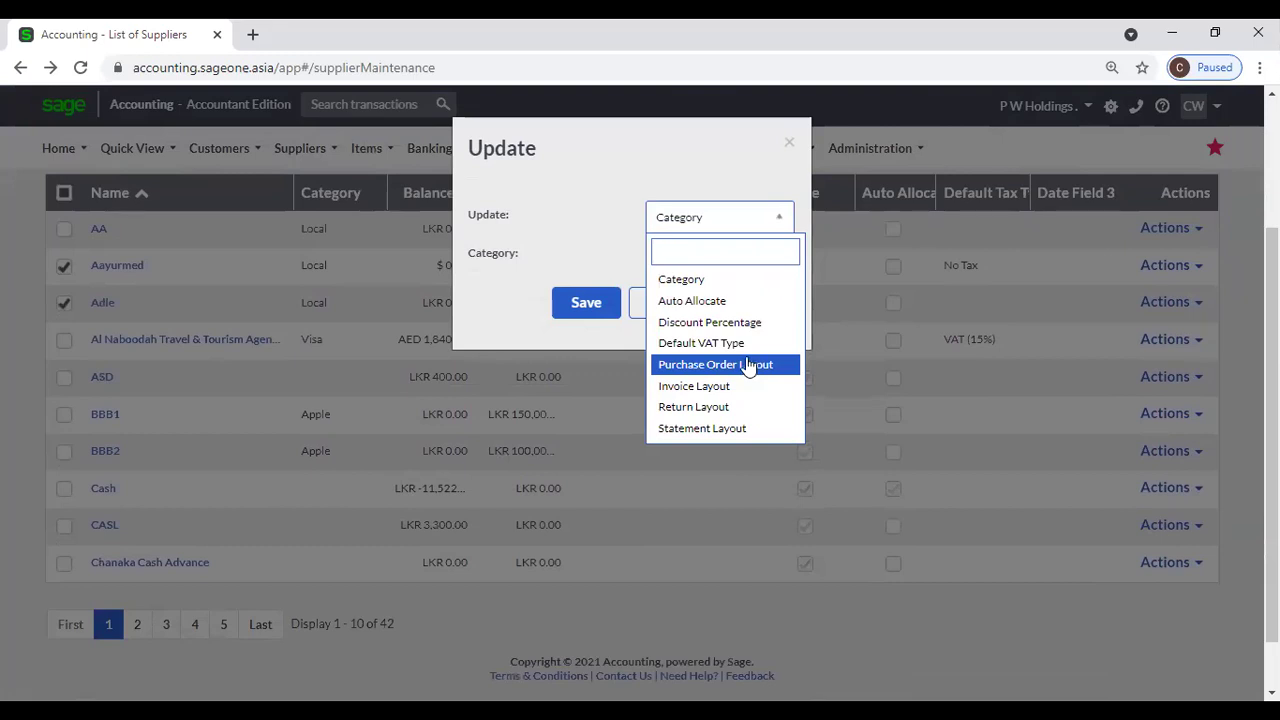
left_click(594, 252)
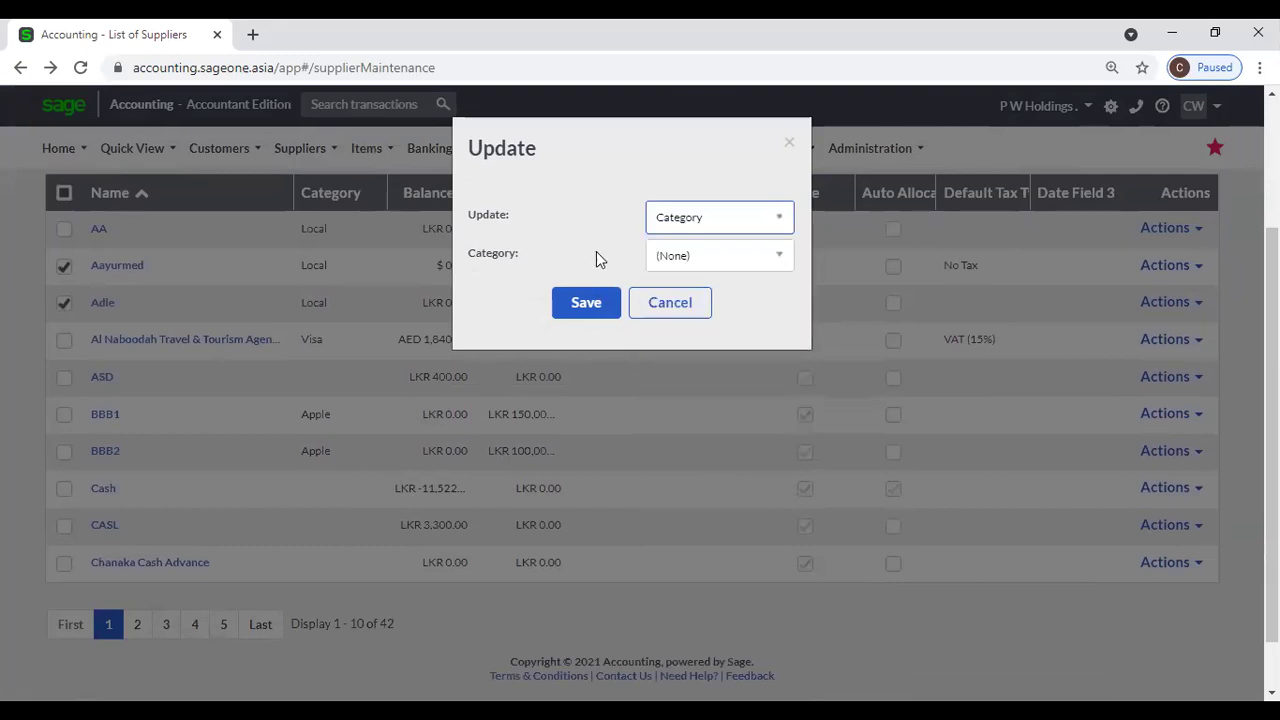
left_click(666, 305)
left_click(63, 265)
left_click(63, 302)
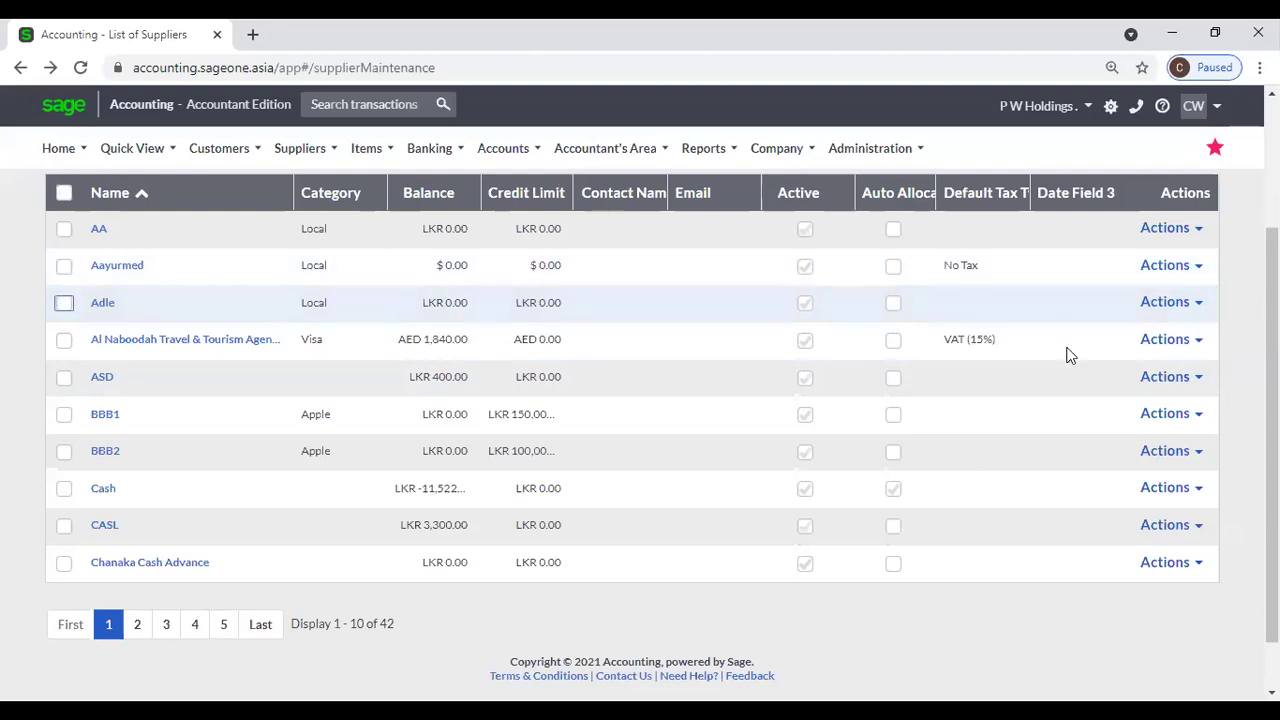
Open the Quick View of supplier Aayurmed, review its overview and close it
left_click(1198, 265)
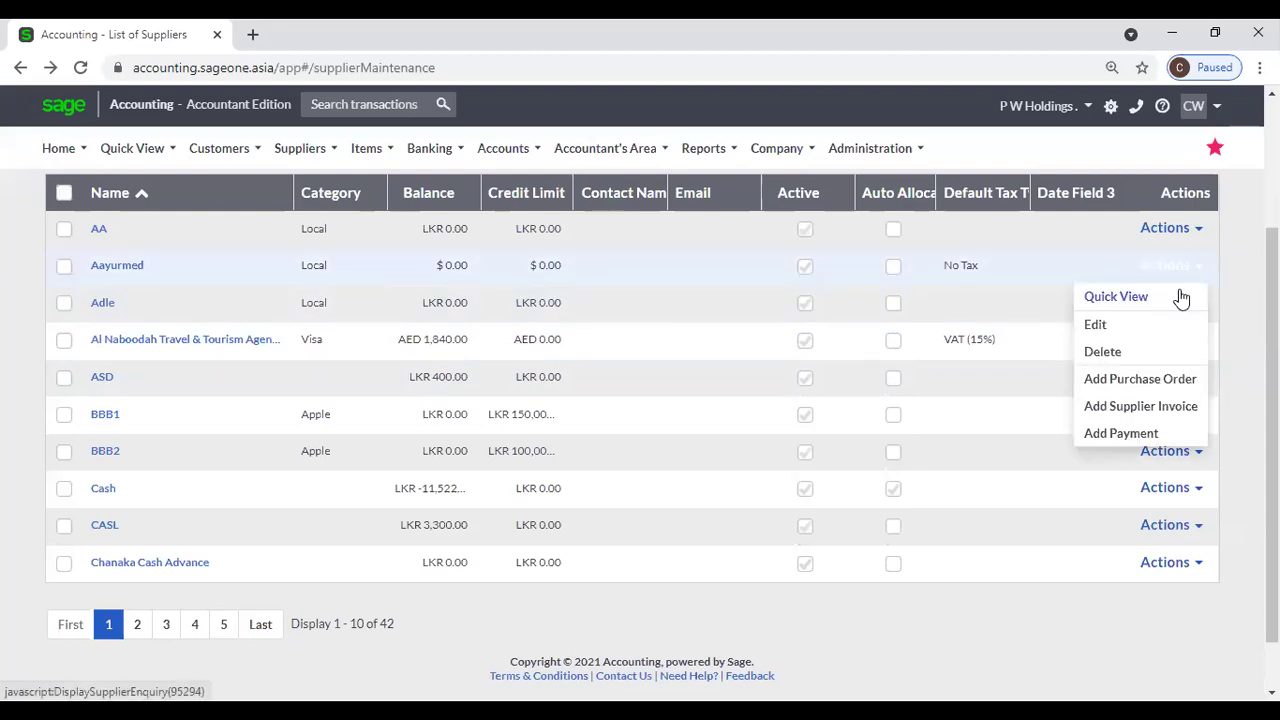
left_click(1179, 292)
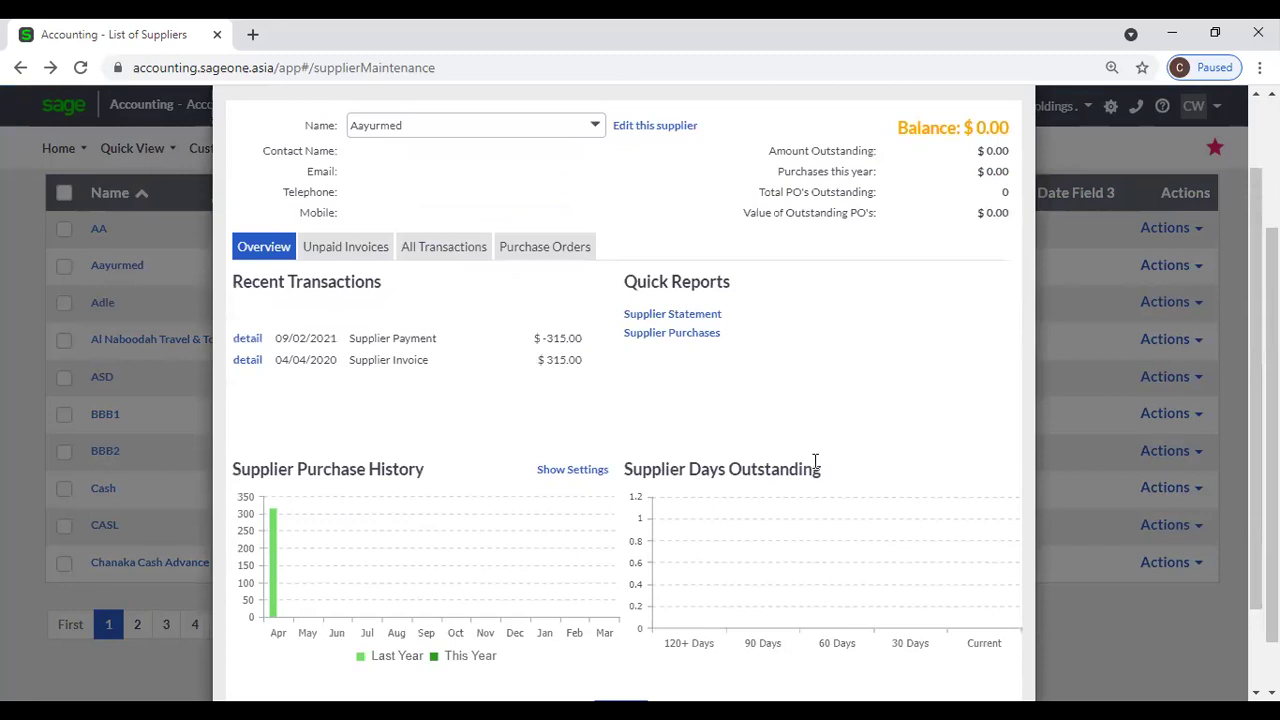
left_click(1018, 143)
Open a new supplier invoice for Aayurmed from its row actions, review the form and return to the supplier list without saving
left_click(1190, 266)
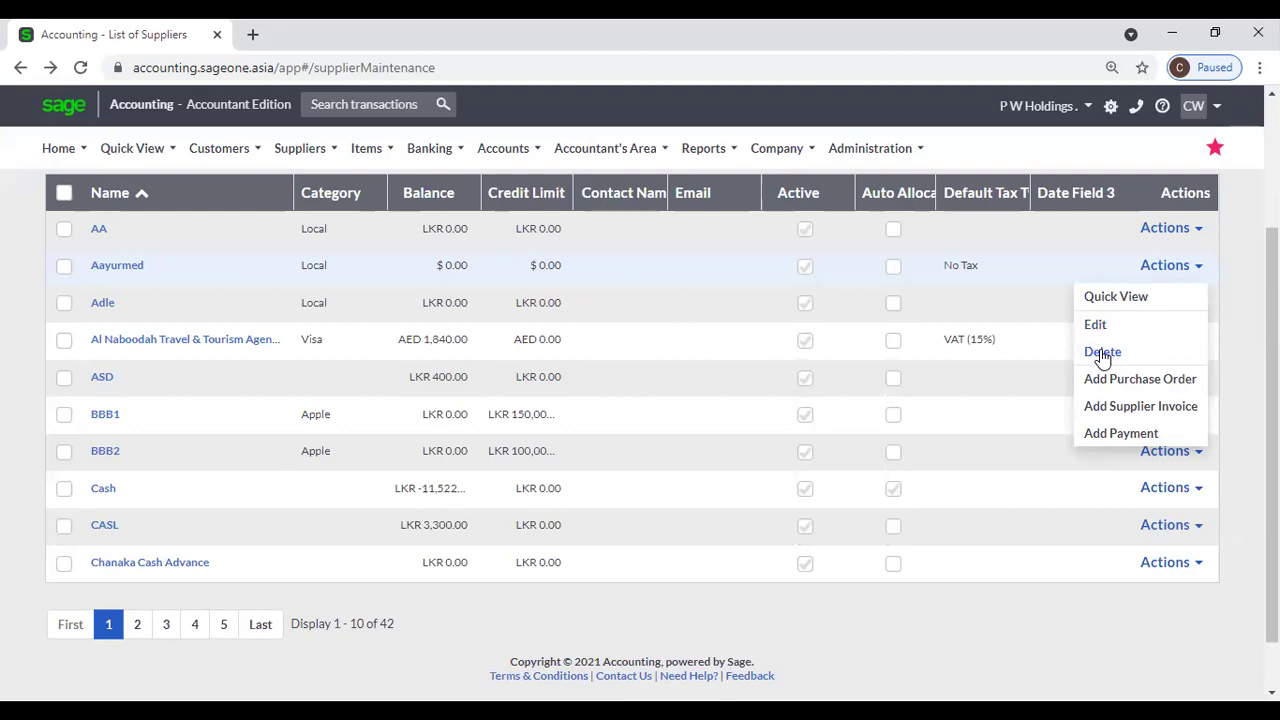
left_click(1170, 407)
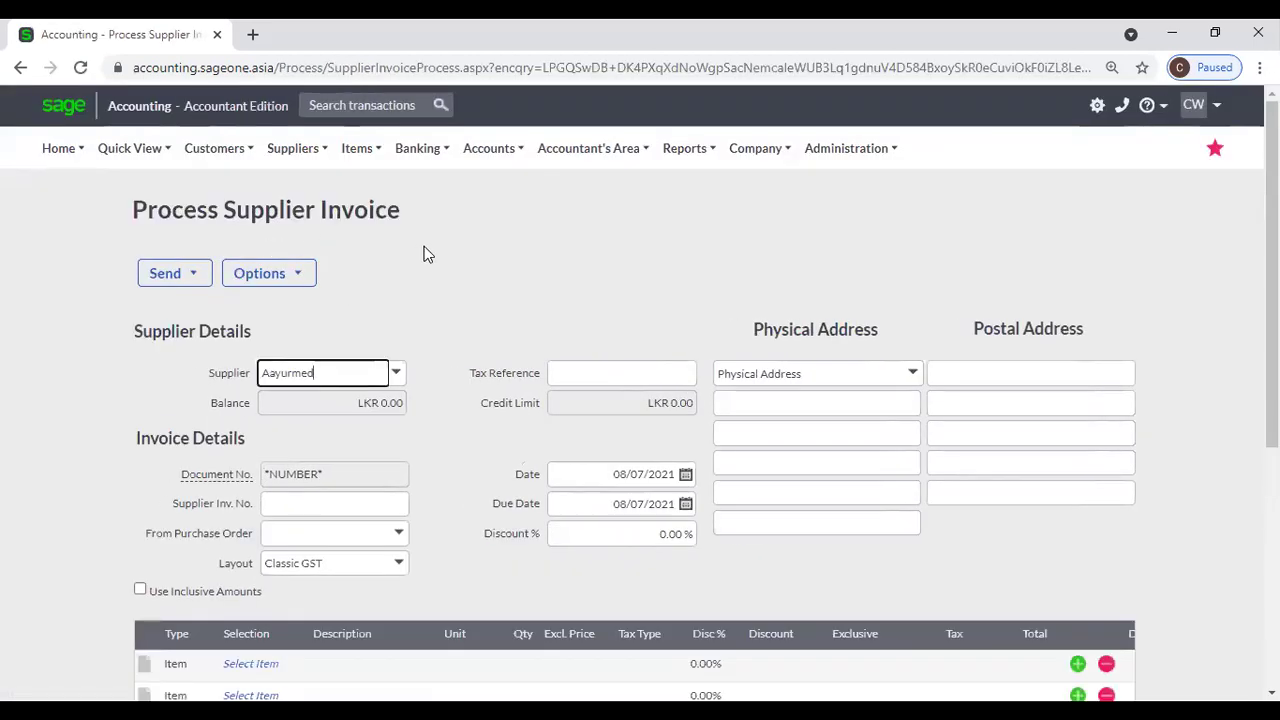
scroll(425, 257, "down", 3)
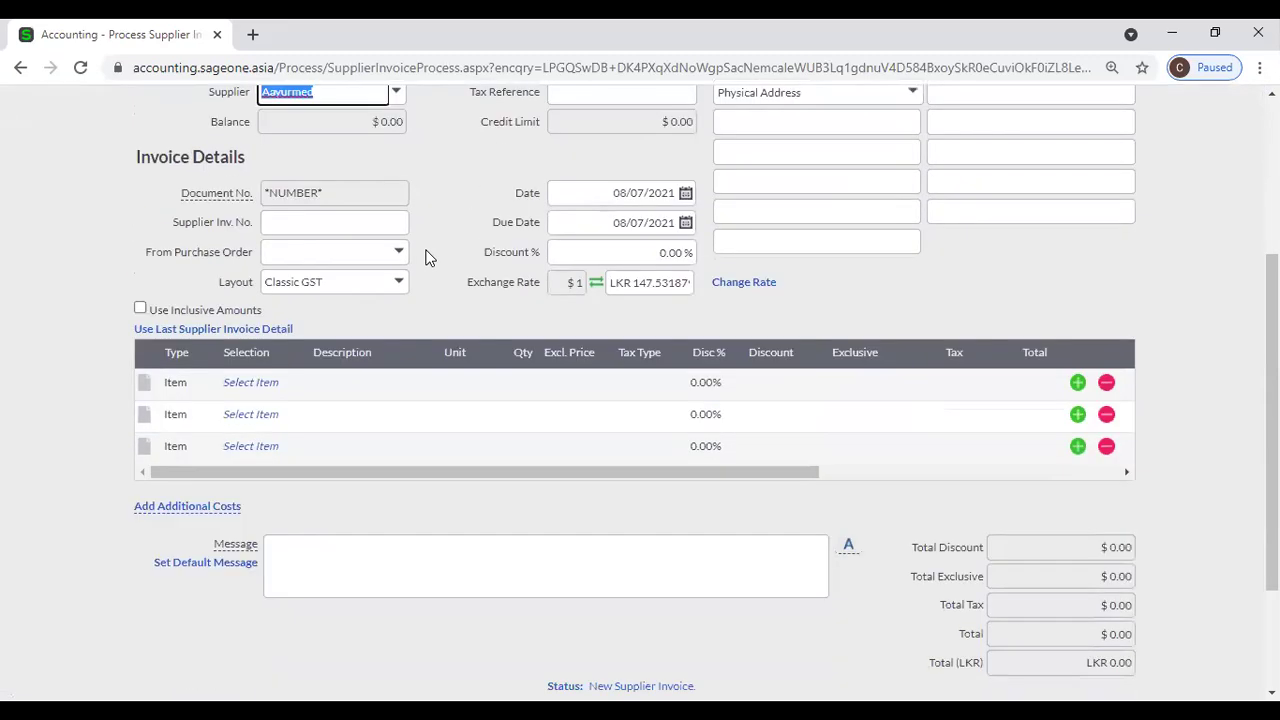
scroll(420, 259, "up", 2)
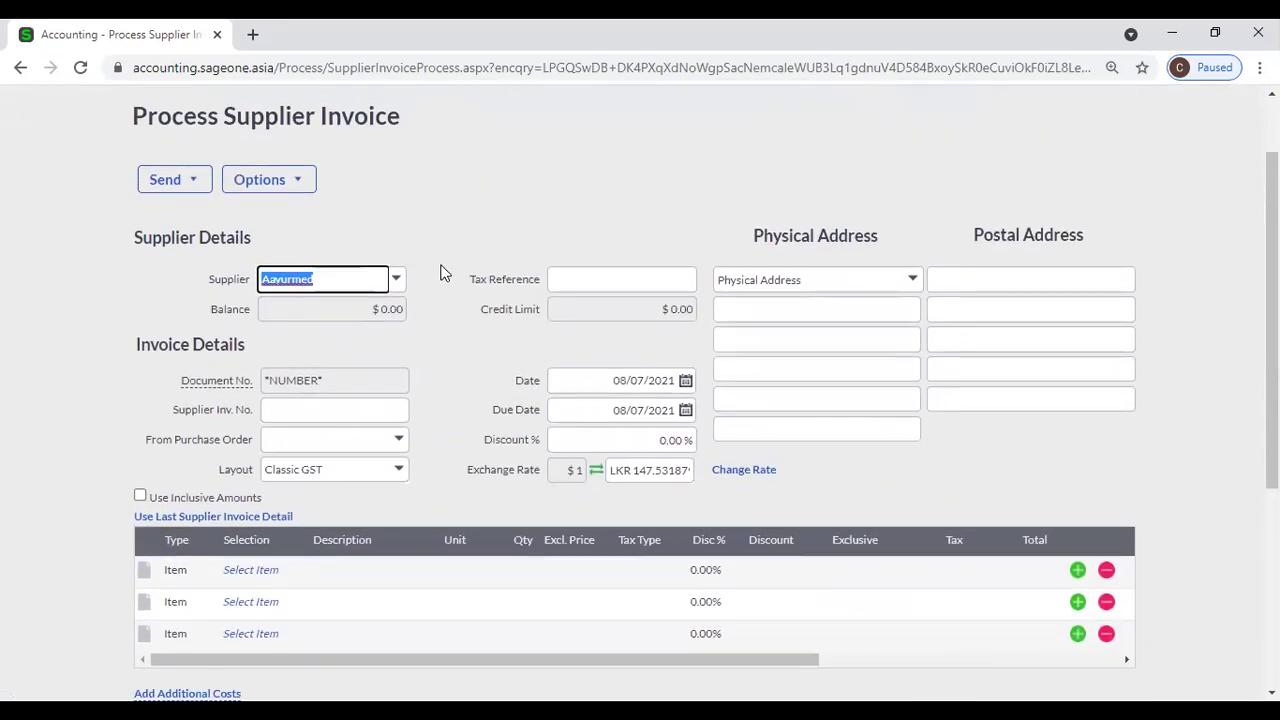
scroll(441, 273, "up", 1)
left_click(21, 70)
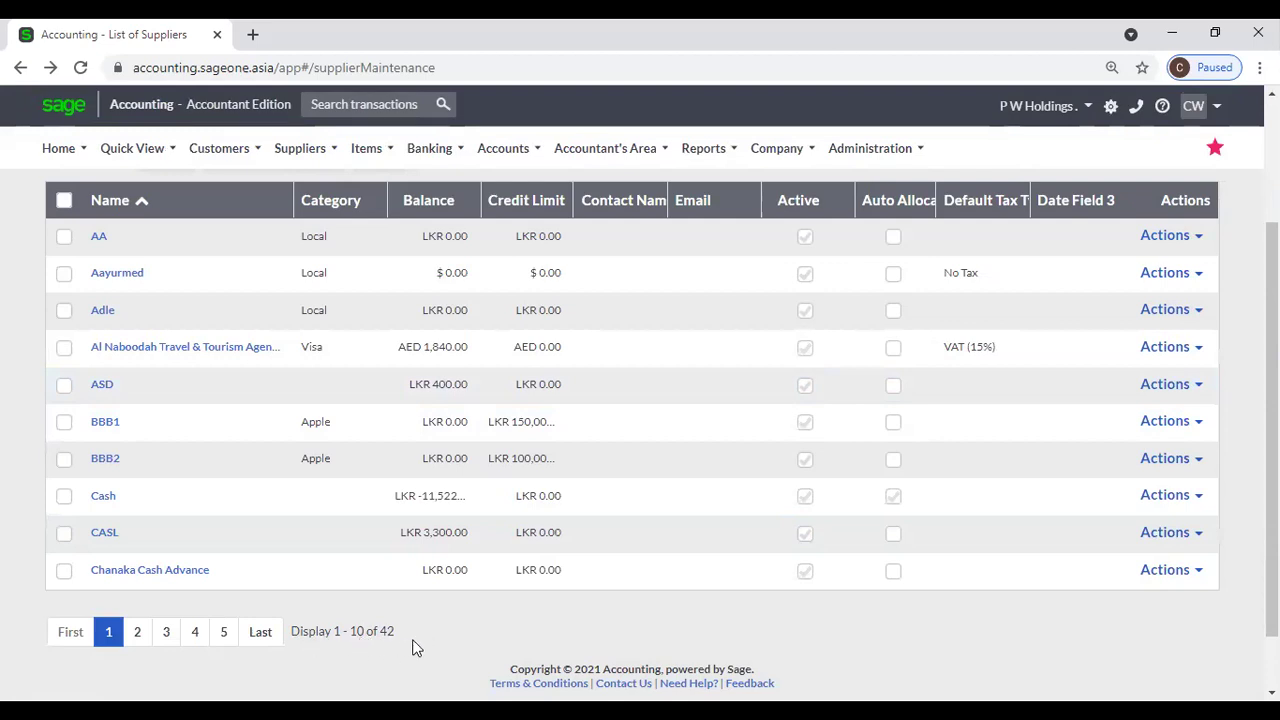
Look through the first page of the supplier list and go to its last page
scroll(403, 640, "up", 1)
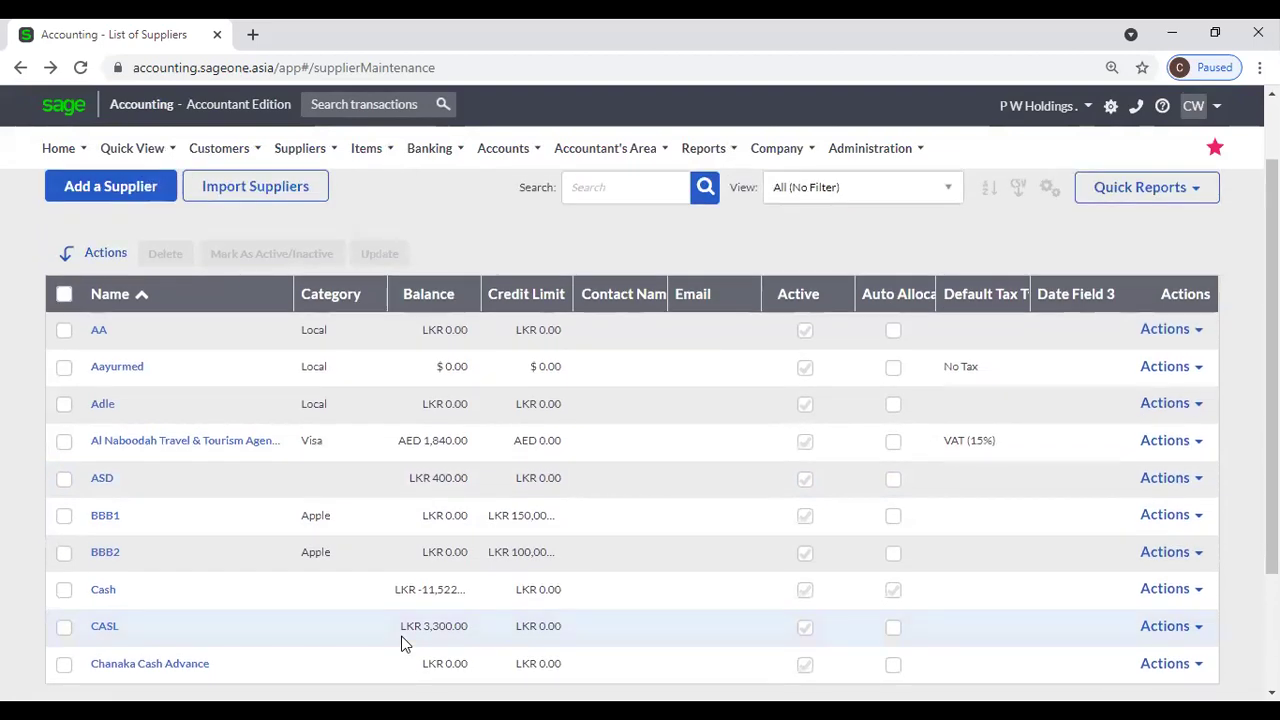
scroll(405, 645, "down", 2)
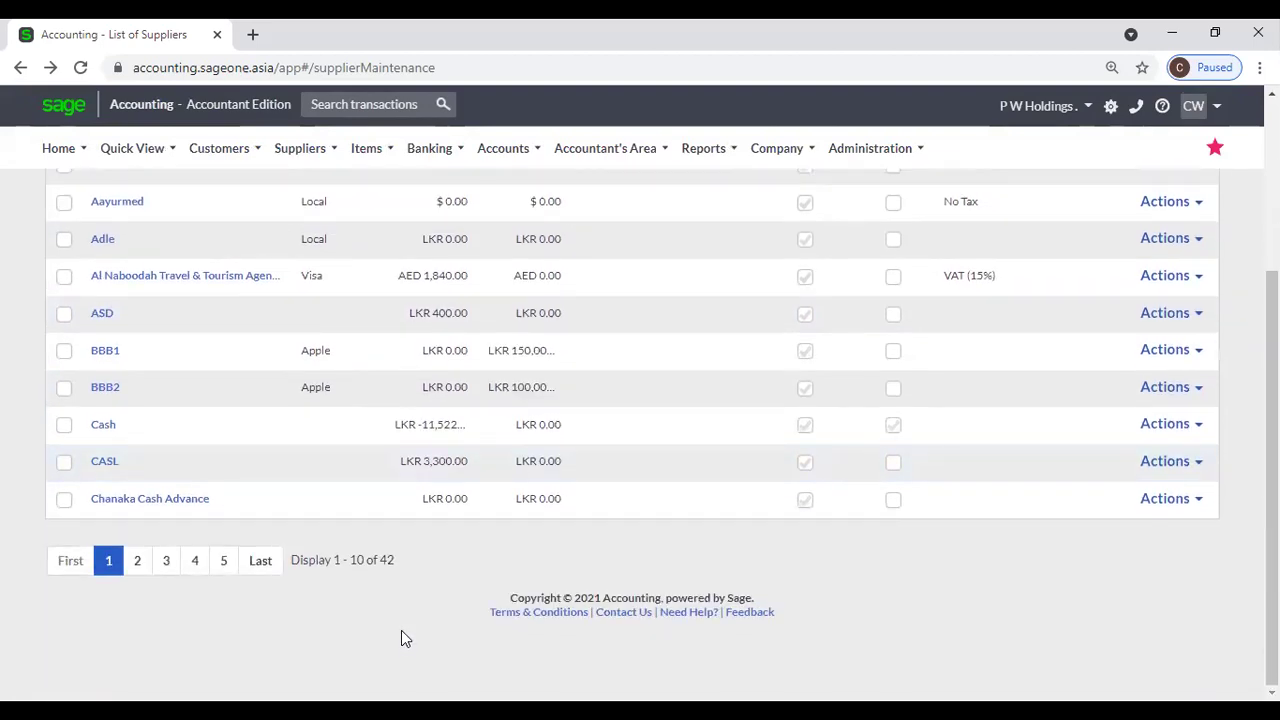
scroll(405, 638, "up", 1)
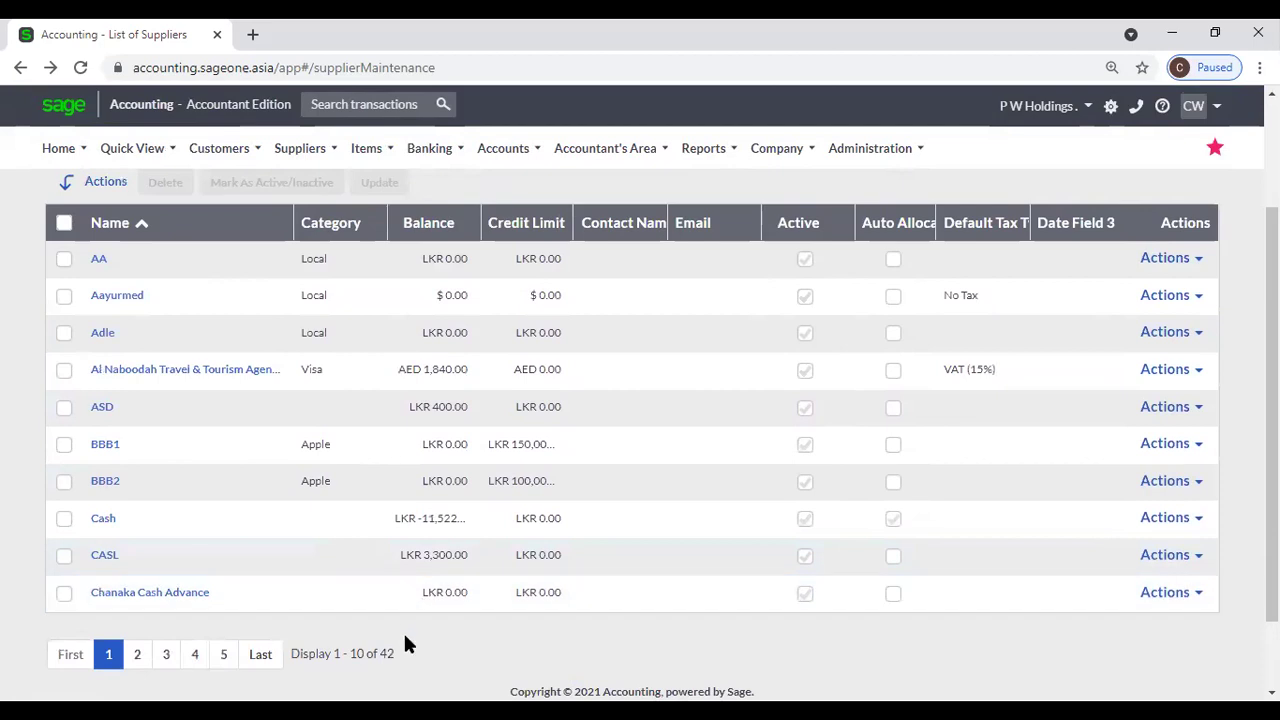
left_click(264, 656)
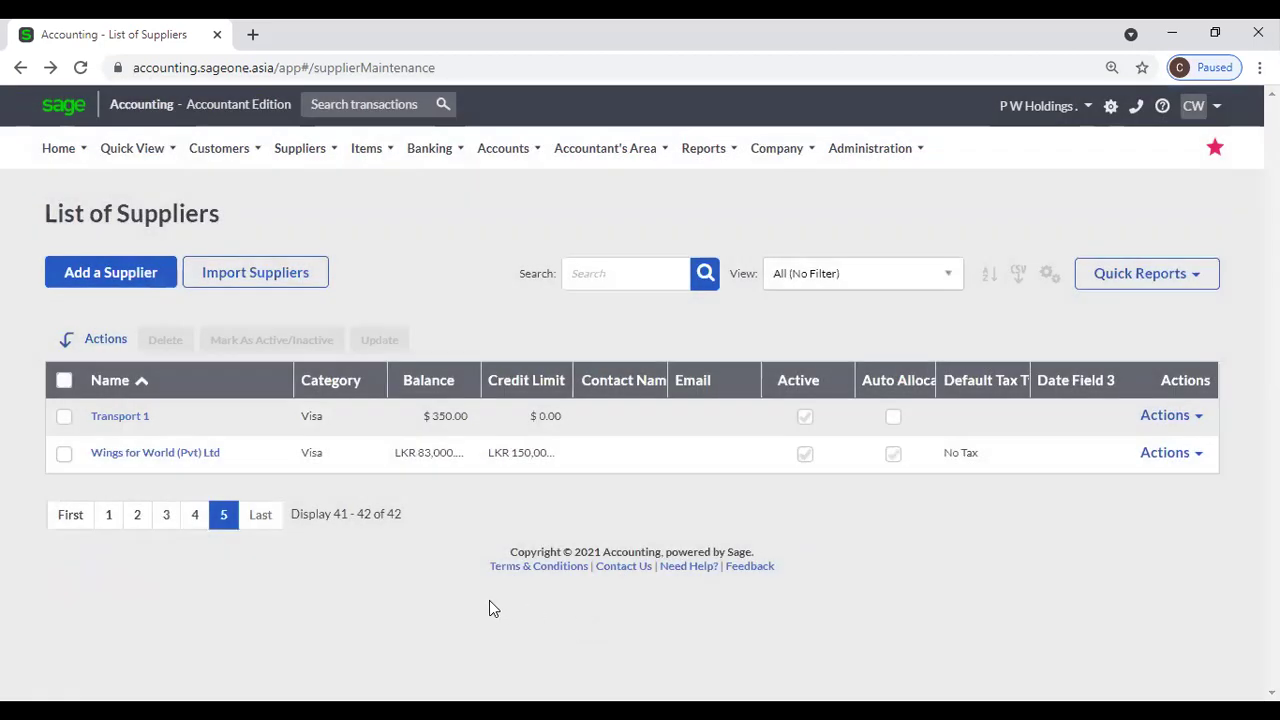